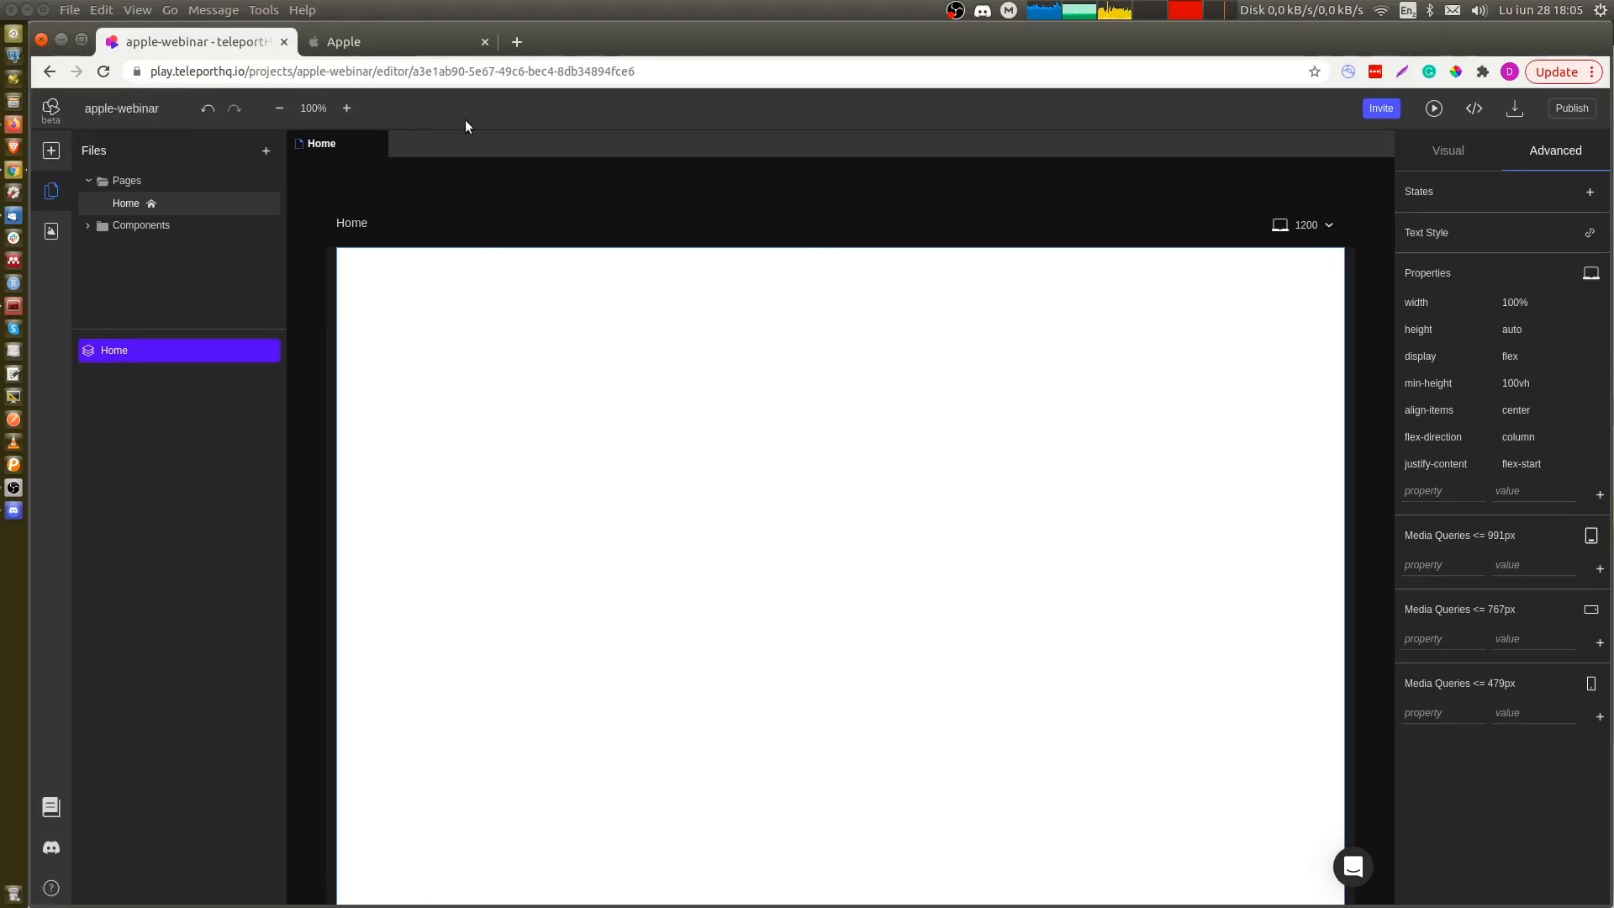
Review the project's general settings, including its subdomain, and its font settings, and return to the design editor
{"action": "left_click", "coordinate": [51, 113]}
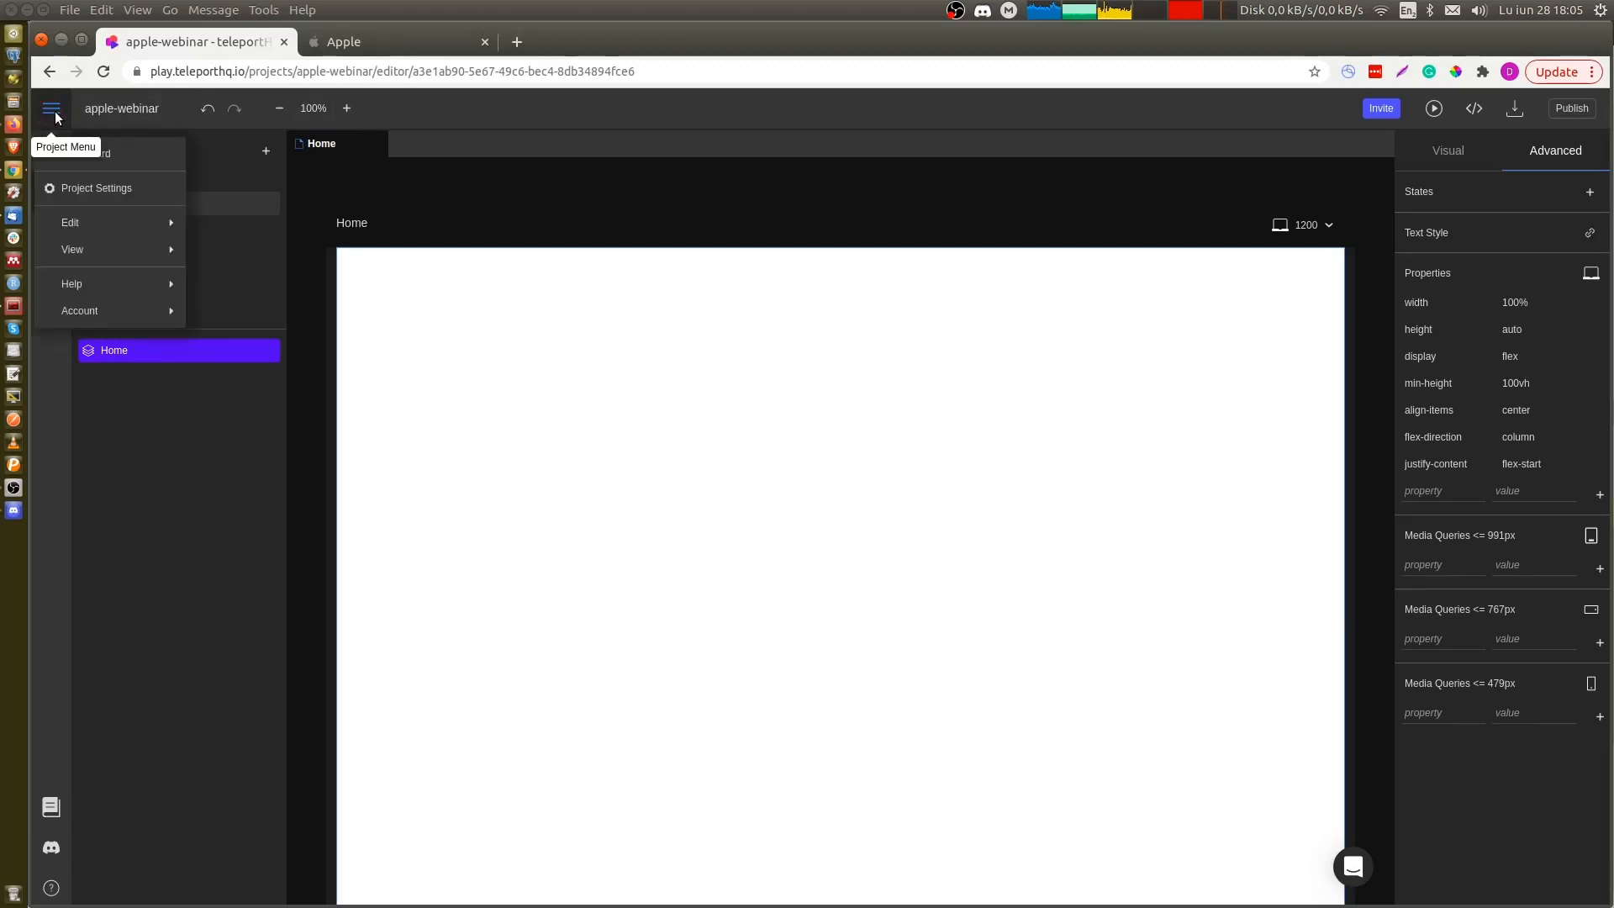
{"action": "left_click", "coordinate": [98, 189]}
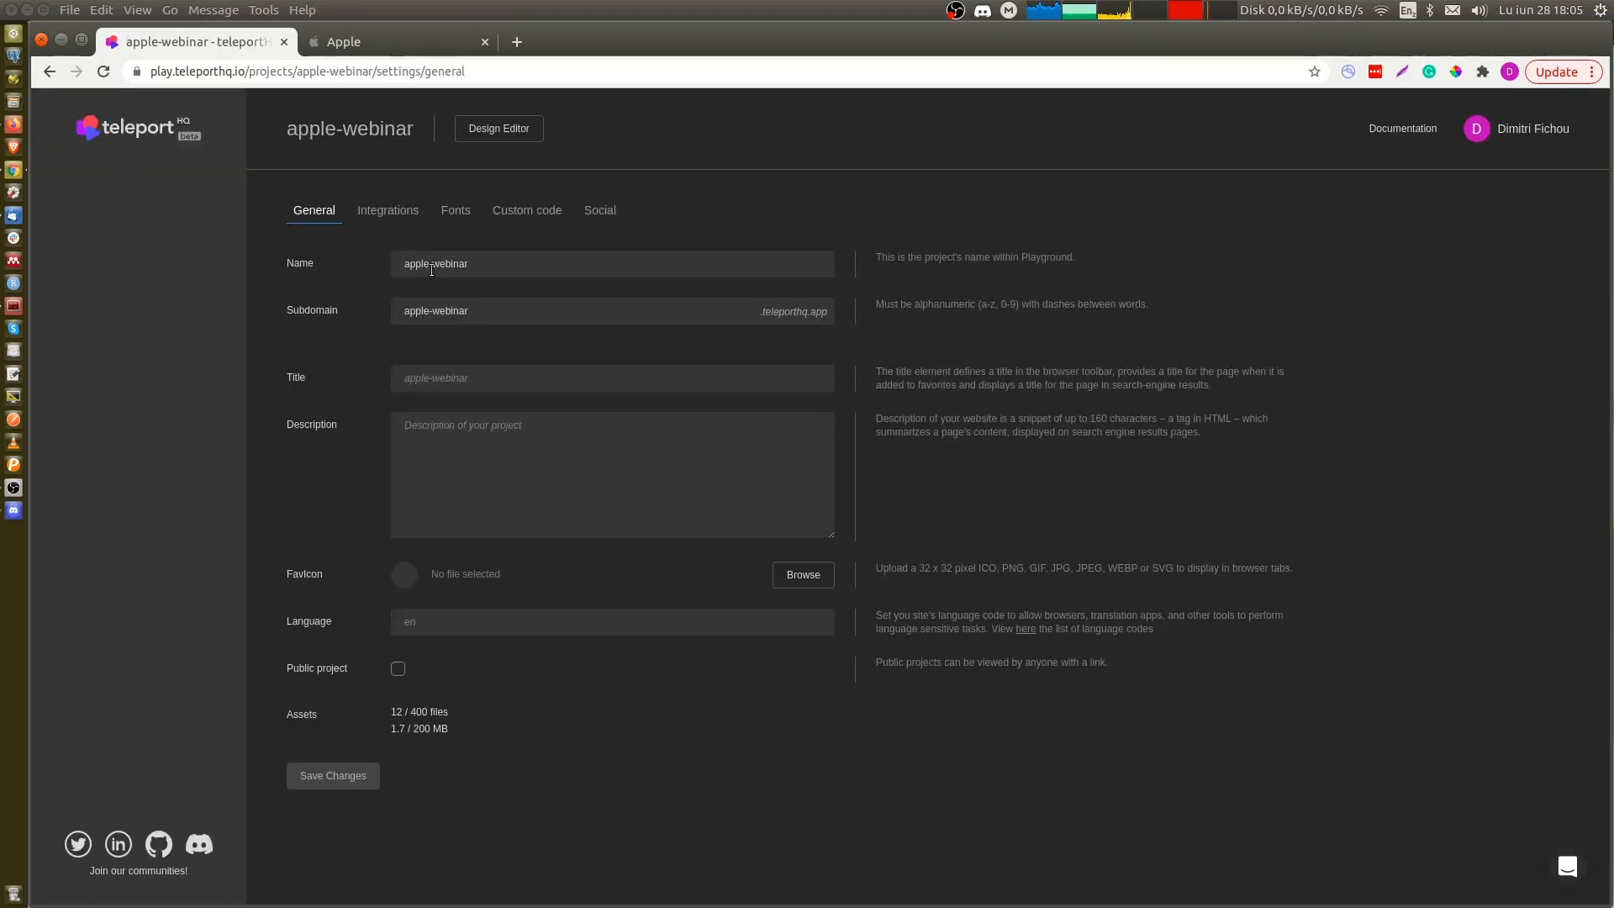
{"action": "double_click", "coordinate": [510, 316]}
{"action": "left_click", "coordinate": [510, 315]}
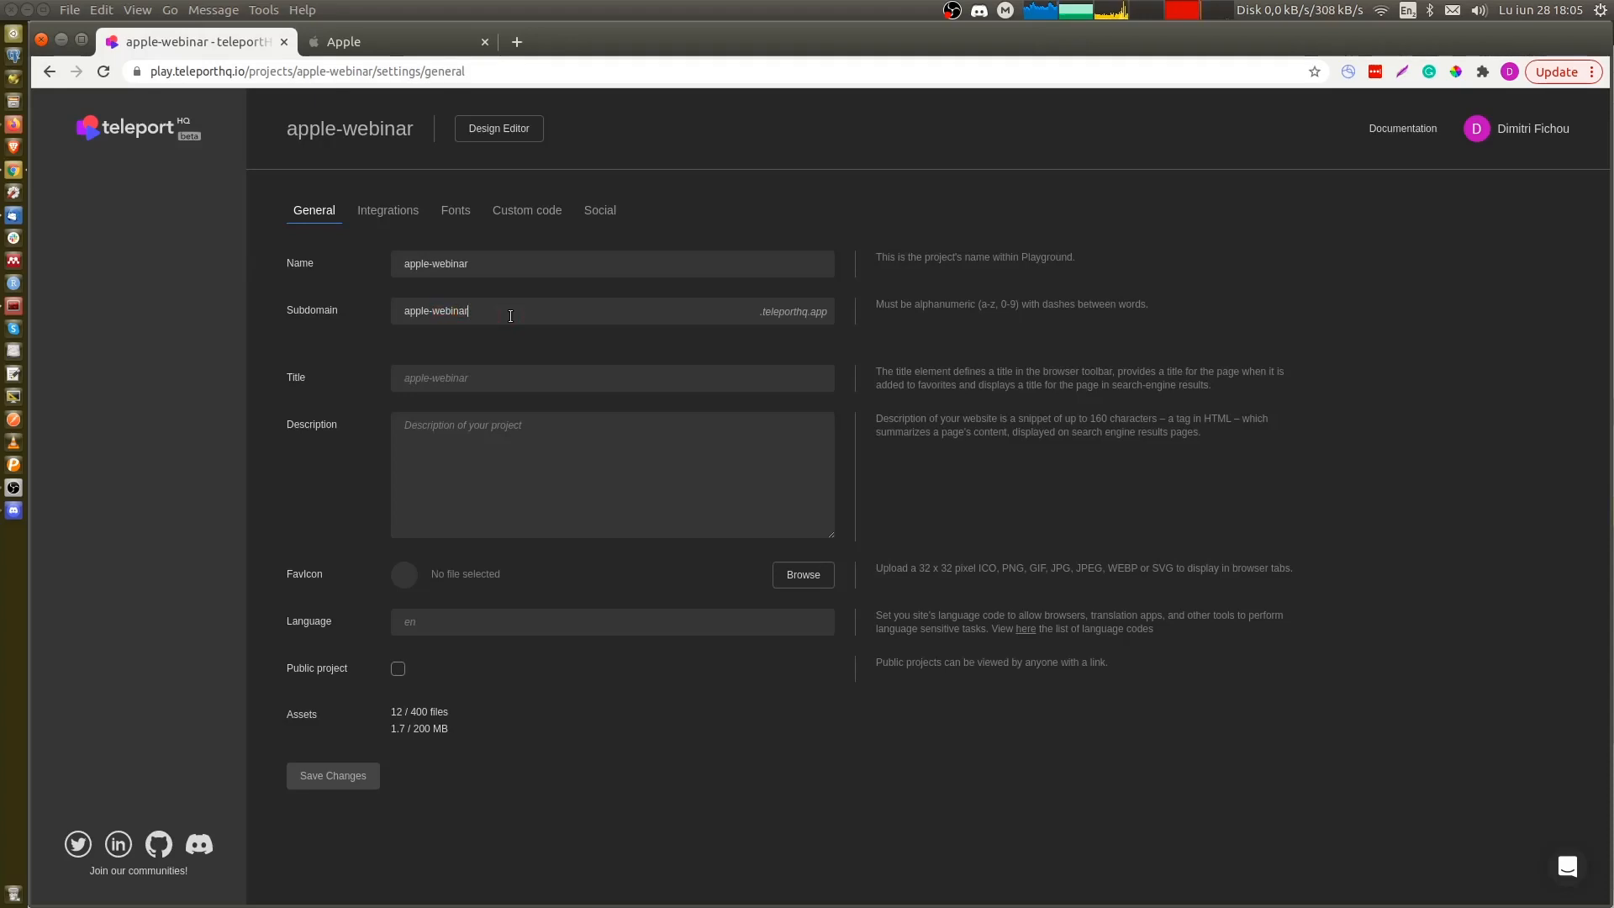
{"action": "left_click", "coordinate": [452, 214]}
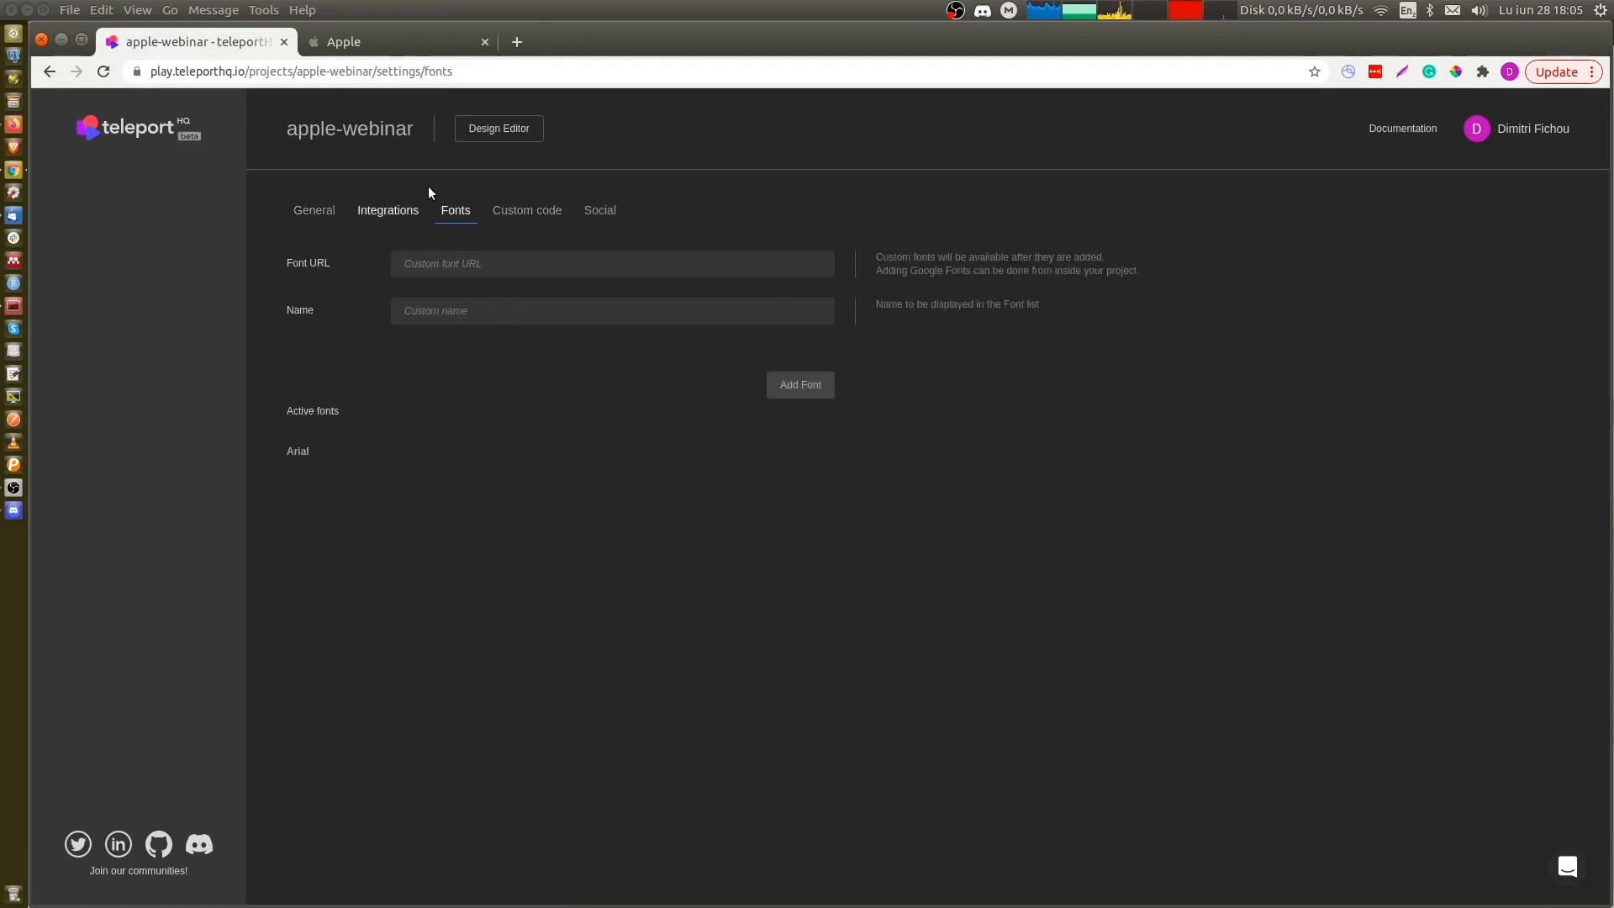
{"action": "left_click", "coordinate": [505, 134]}
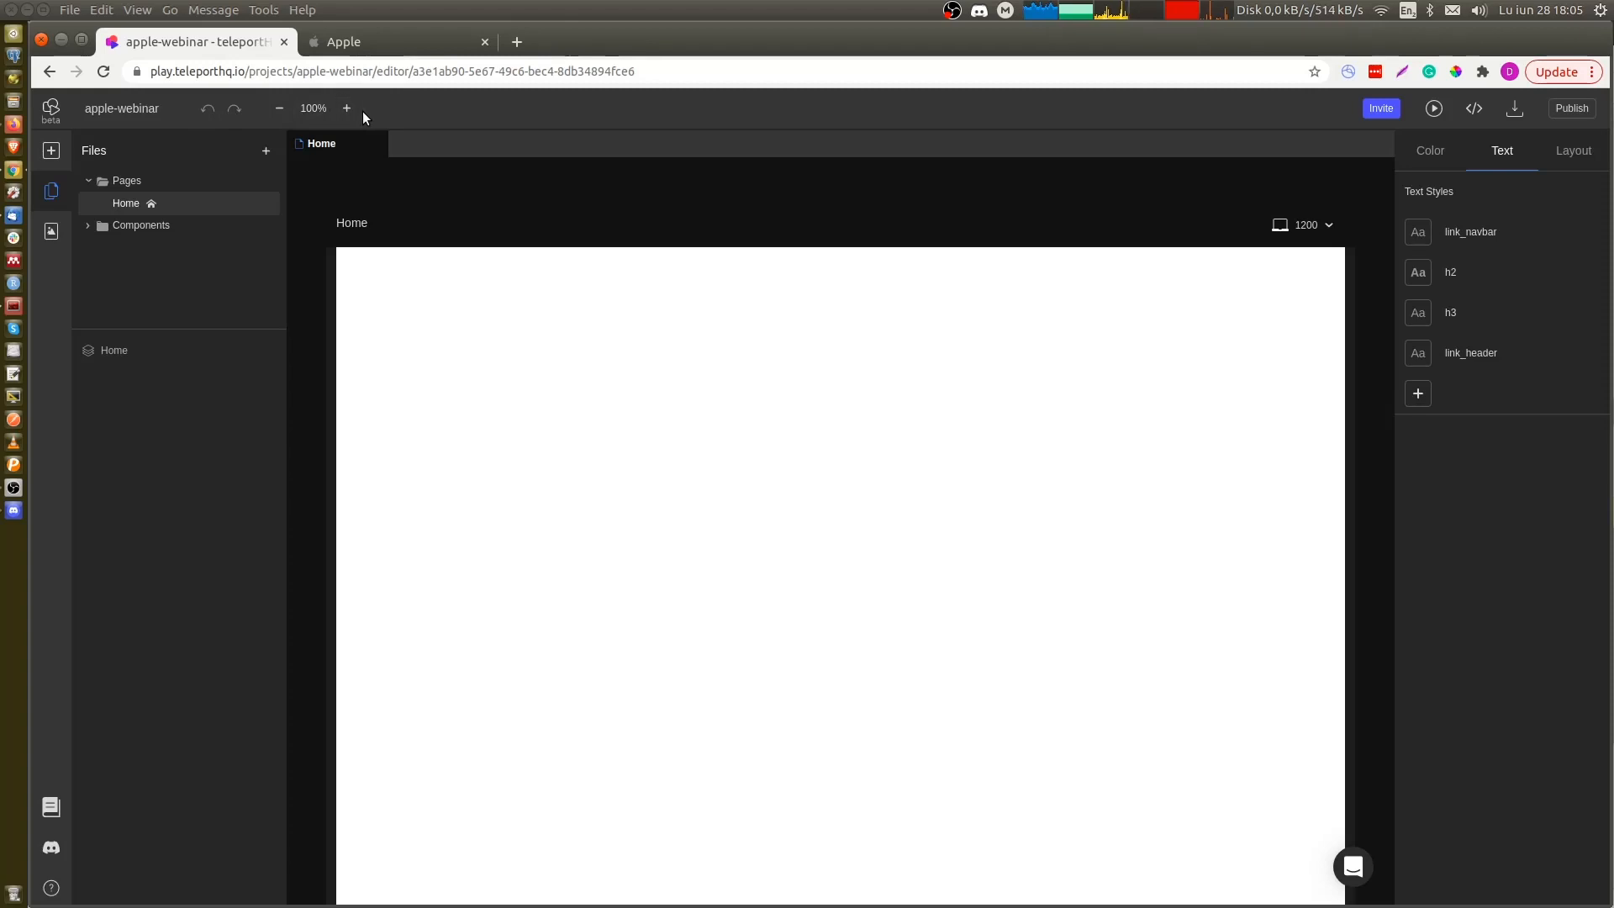
Look over the project's collaborator list, its code view and the Home page's style properties
{"action": "left_click", "coordinate": [1375, 109]}
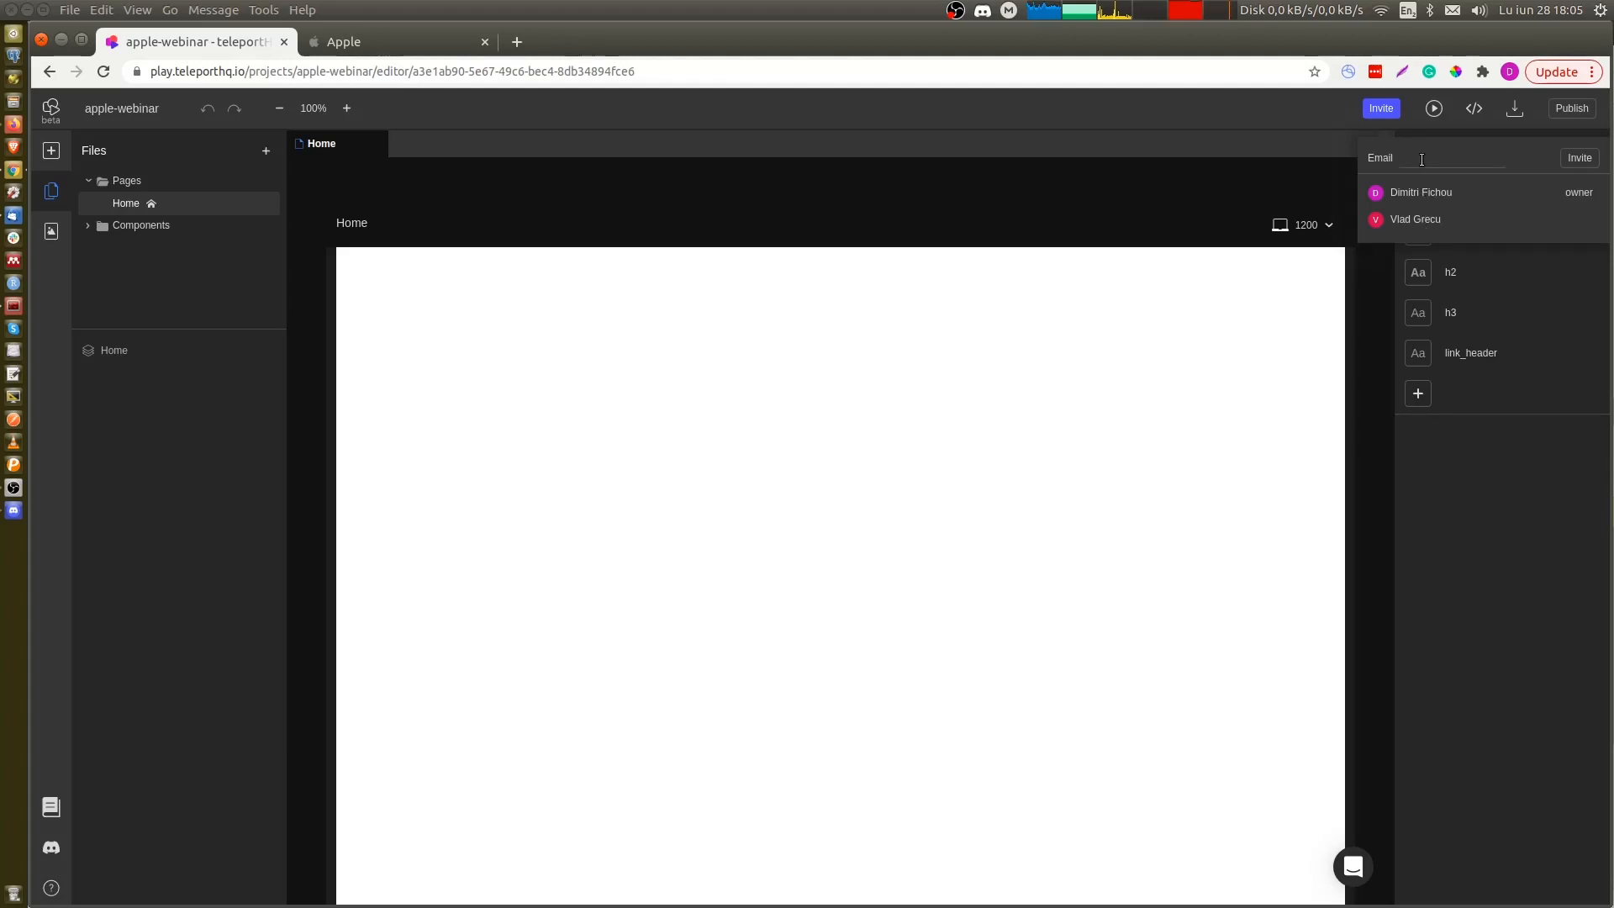
{"action": "left_click", "coordinate": [1477, 113]}
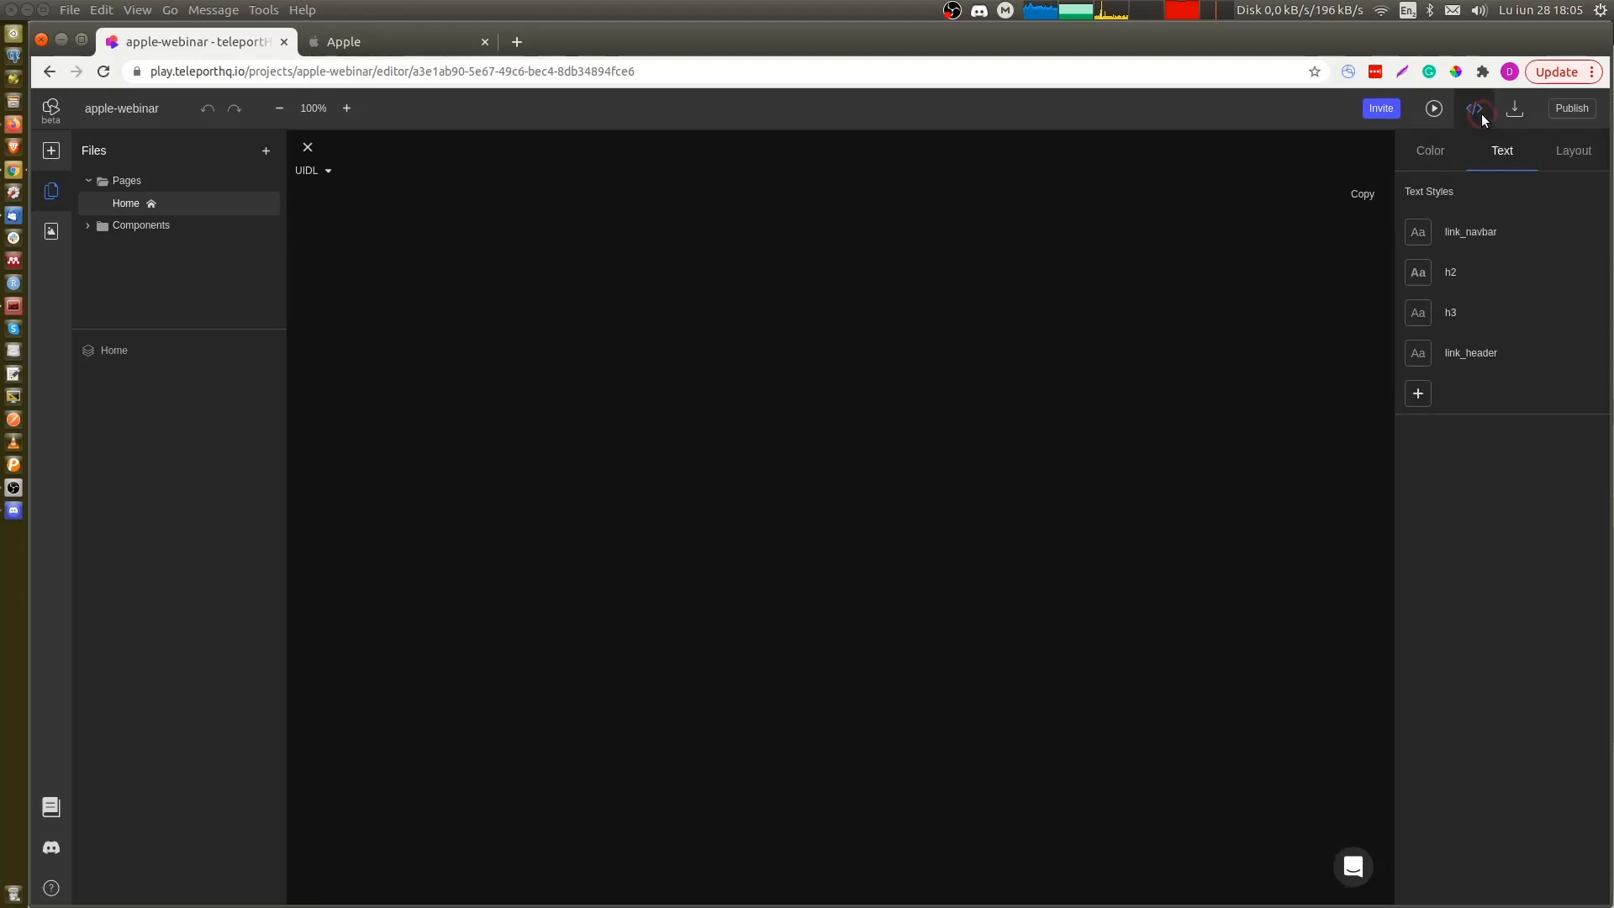
{"action": "left_click", "coordinate": [1476, 113]}
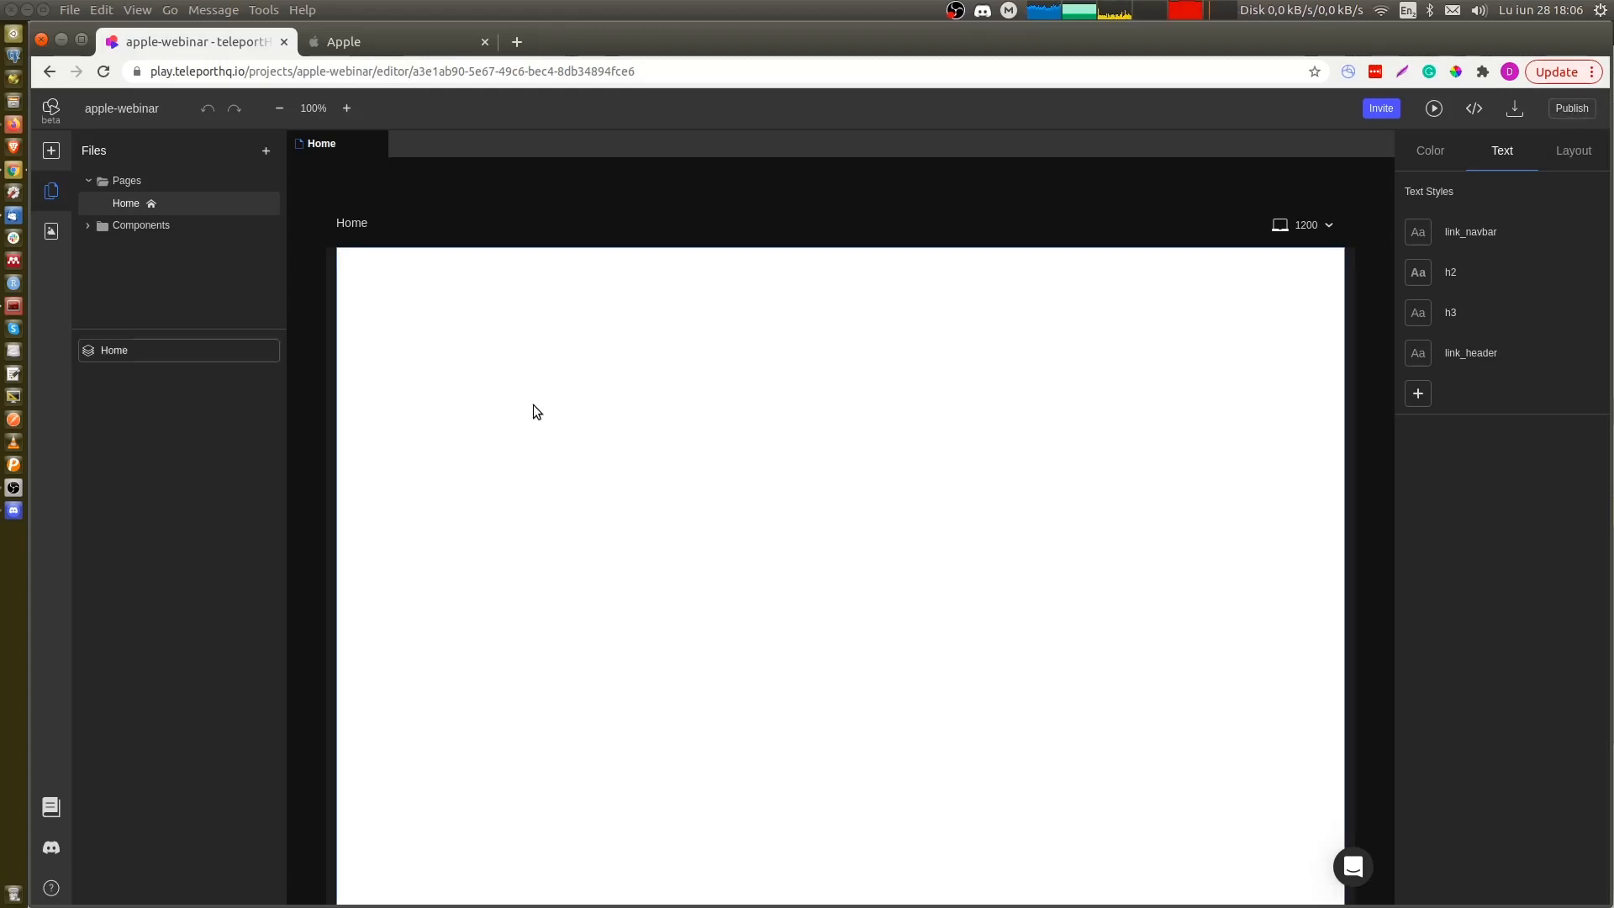
{"action": "left_click", "coordinate": [665, 432]}
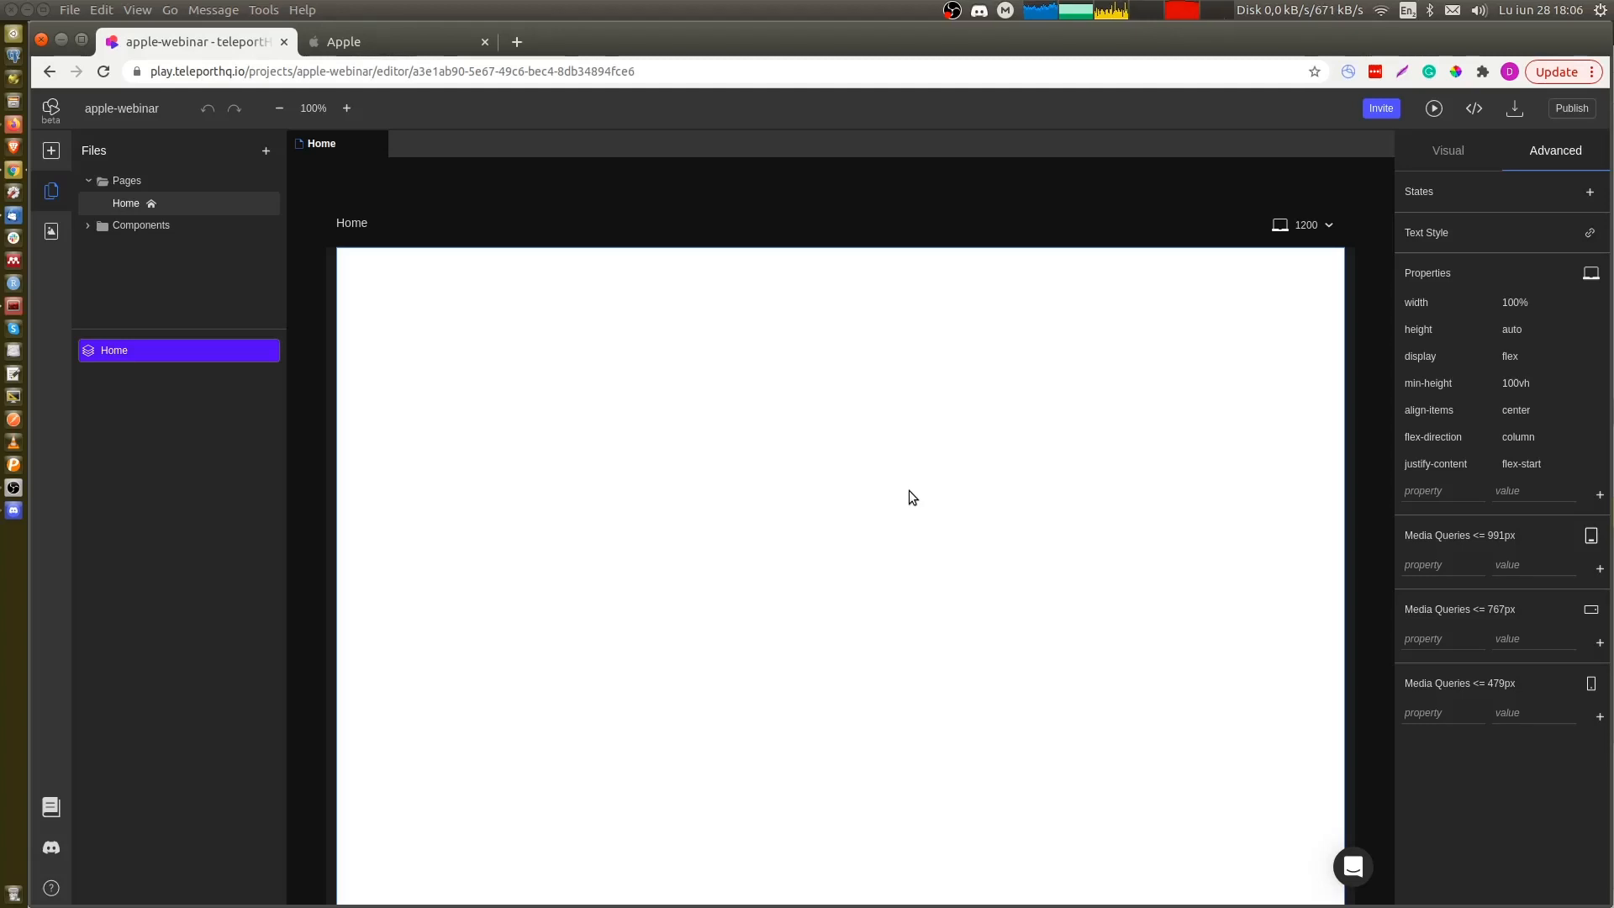
{"action": "left_click", "coordinate": [666, 205]}
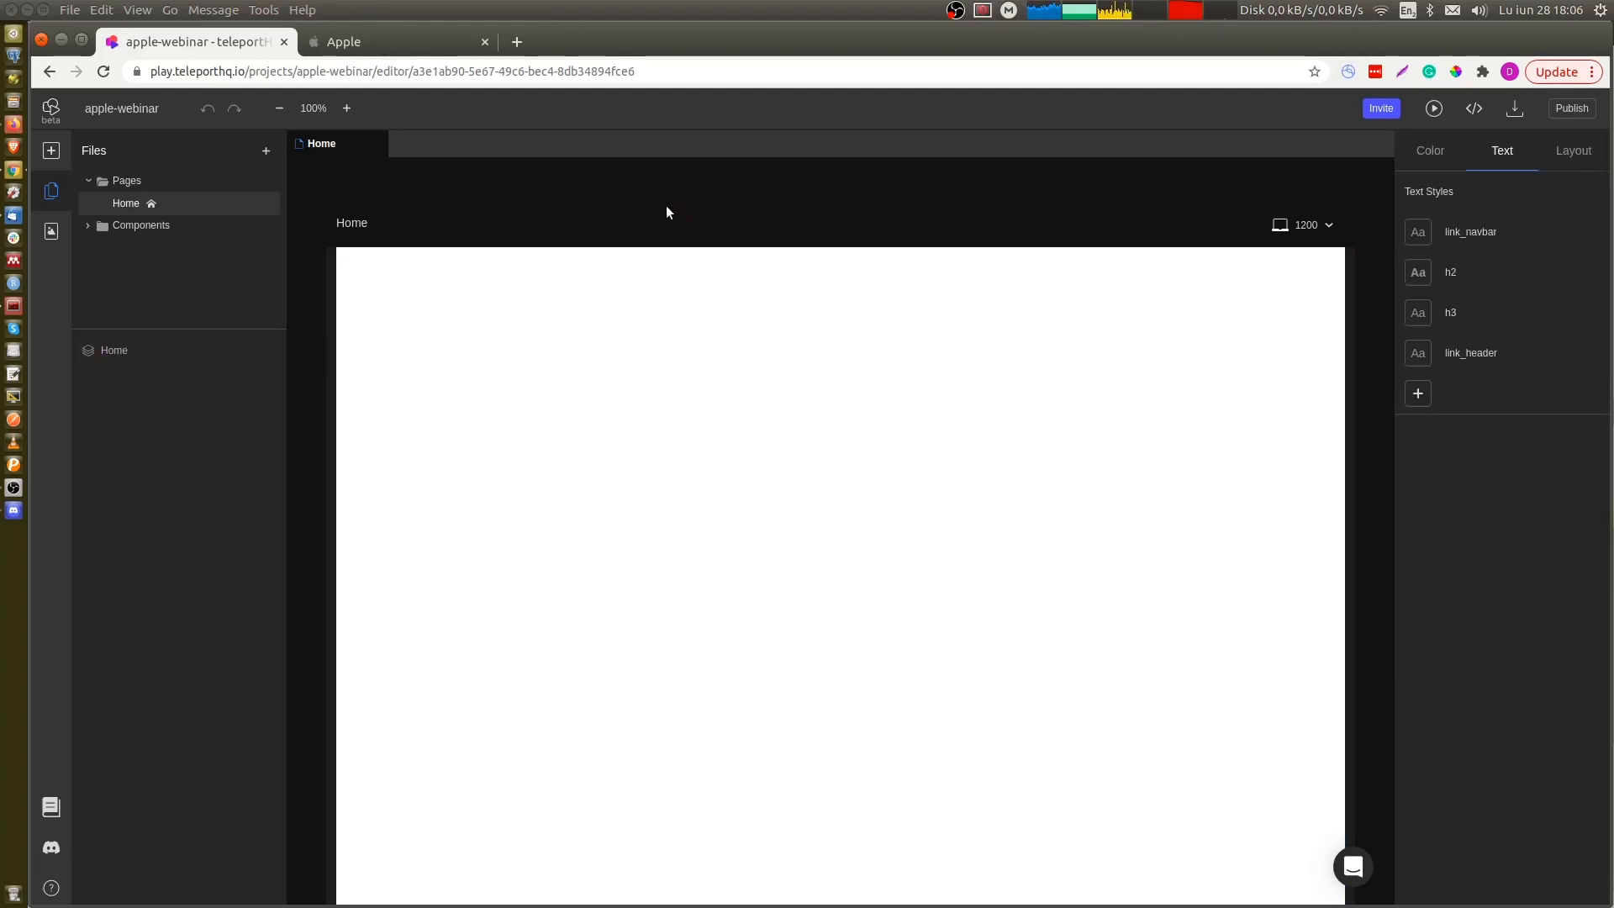
Add a container holding a text and a heading element to the blank Home page
{"action": "left_click", "coordinate": [51, 151]}
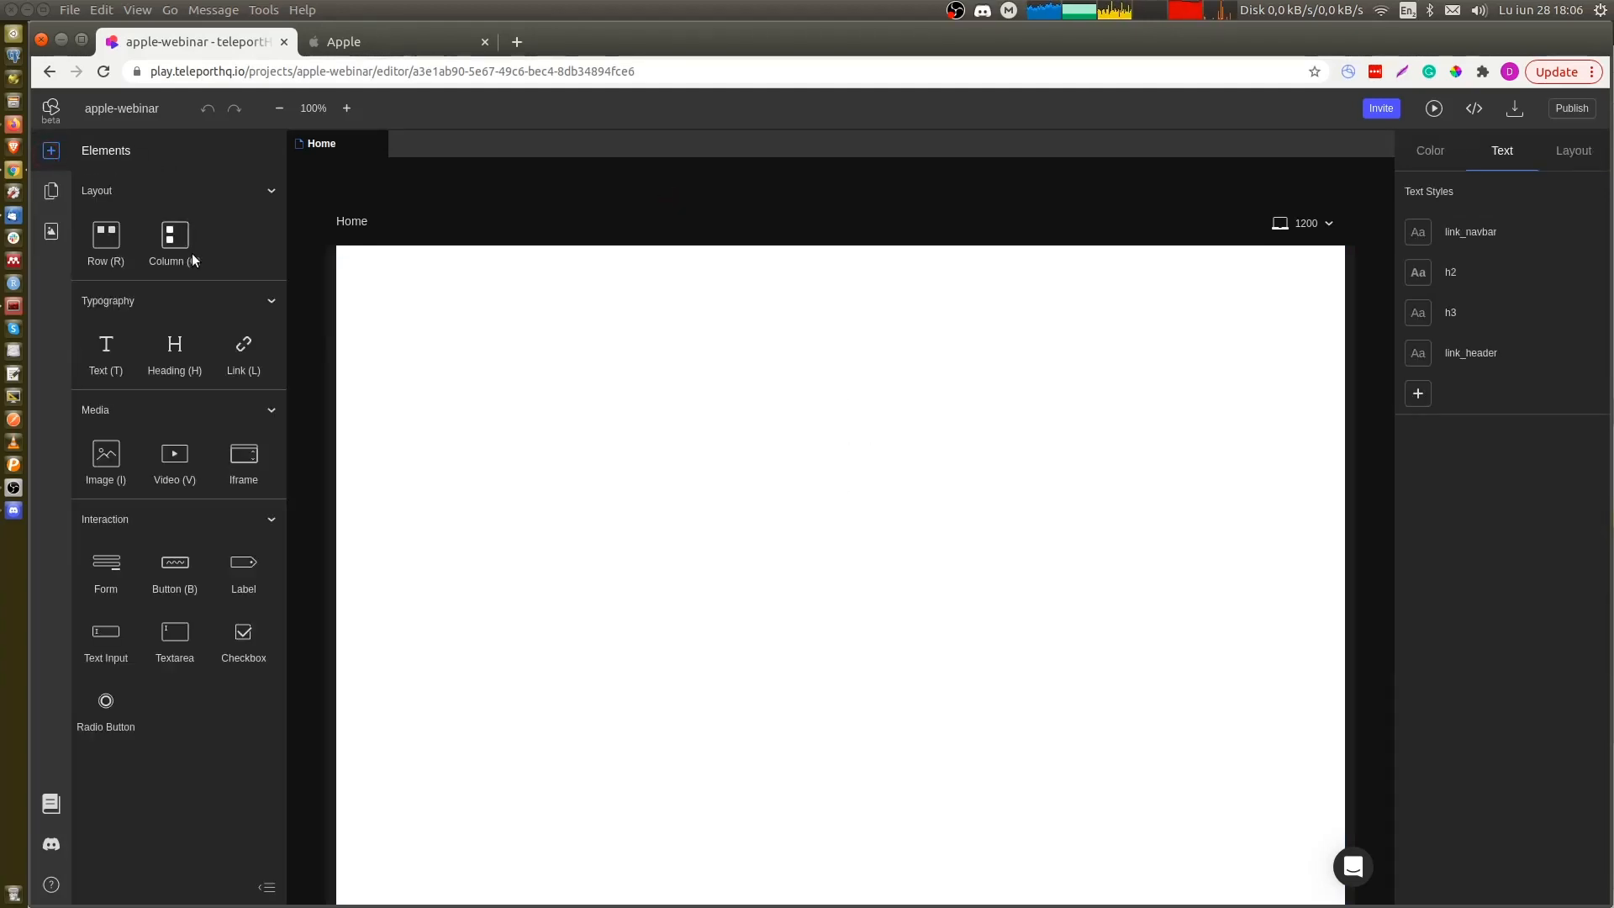
{"action": "left_click_drag", "start_coordinate": [98, 241], "coordinate": [737, 434]}
{"action": "left_click_drag", "start_coordinate": [118, 353], "coordinate": [926, 299]}
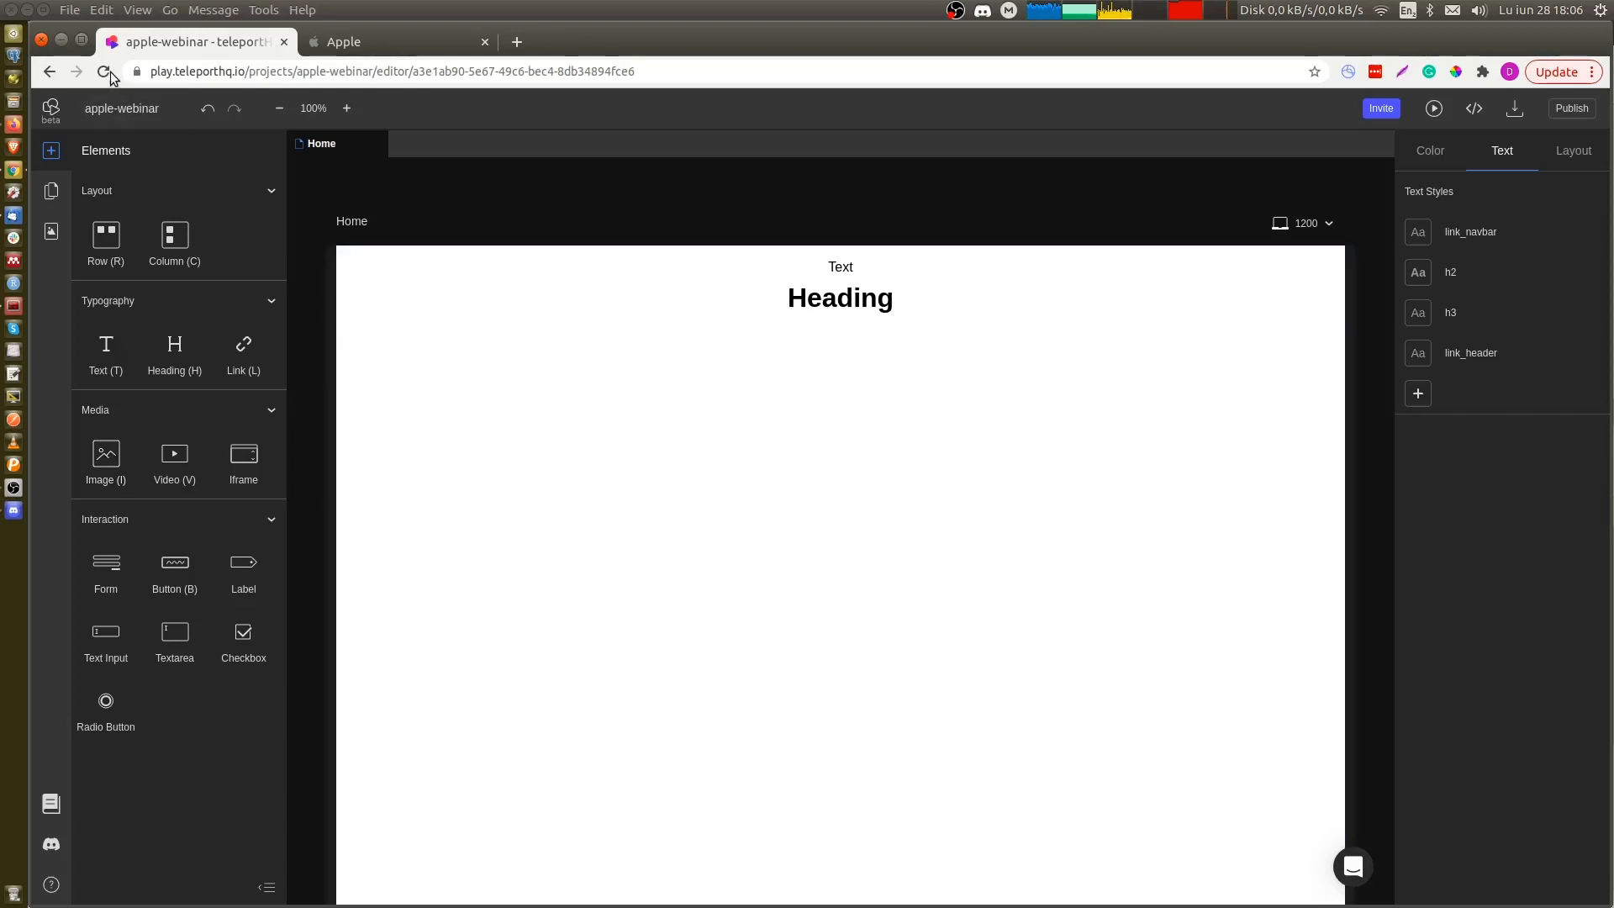
Search the desktop applications for "key" and launch KeyMon to display mouse and keyboard activity
{"action": "left_click", "coordinate": [11, 33]}
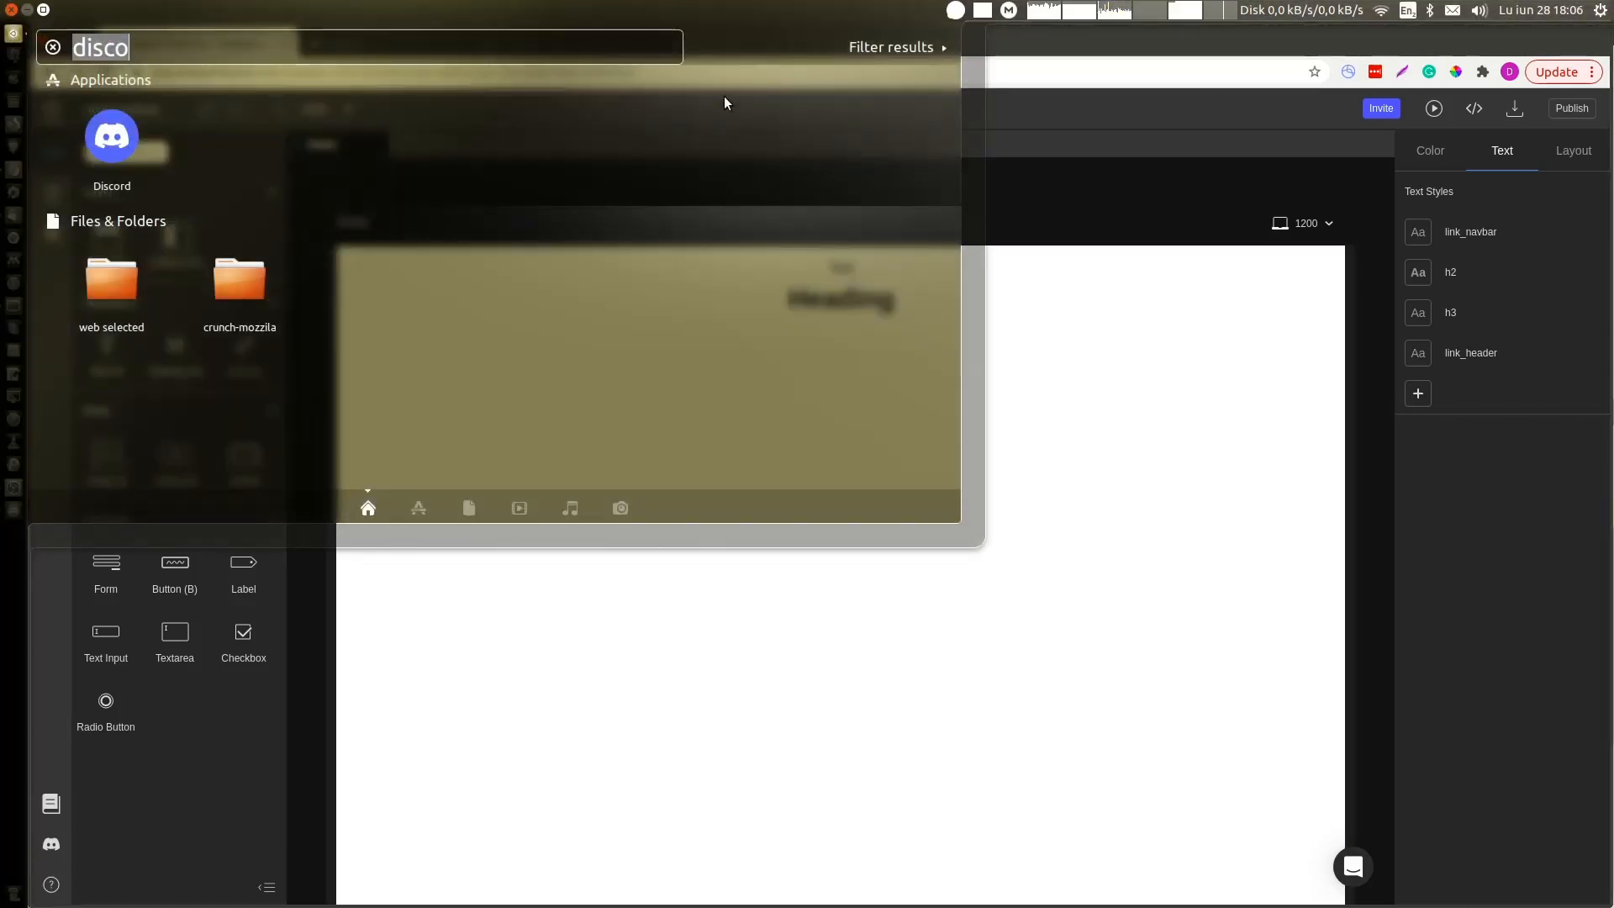
{"action": "type", "text": "key"}
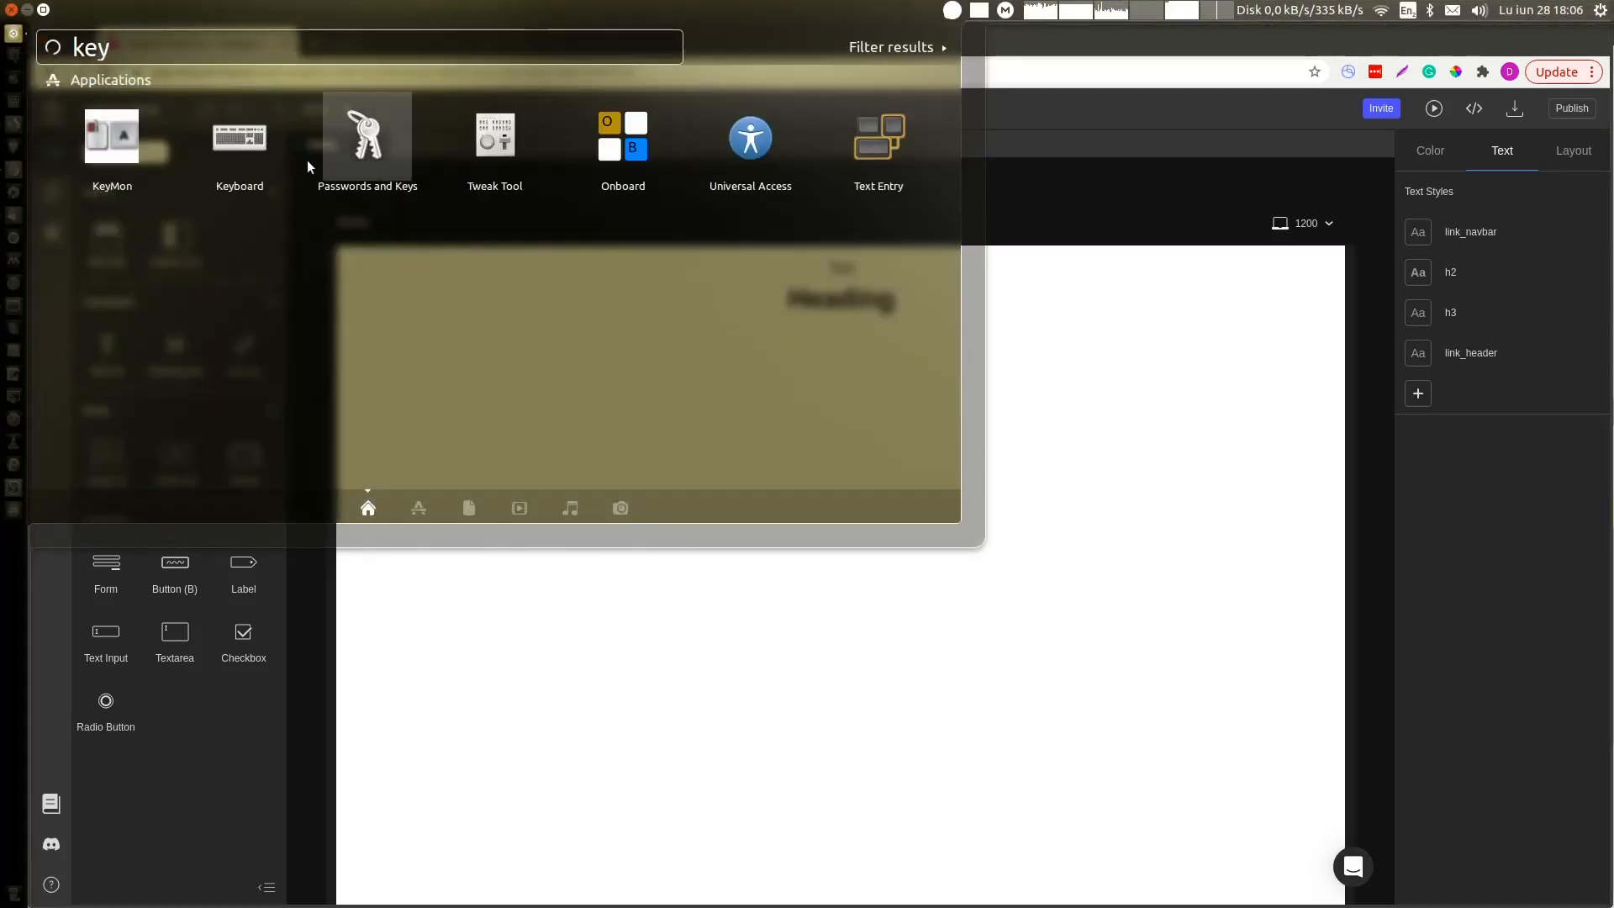
{"action": "left_click", "coordinate": [108, 140]}
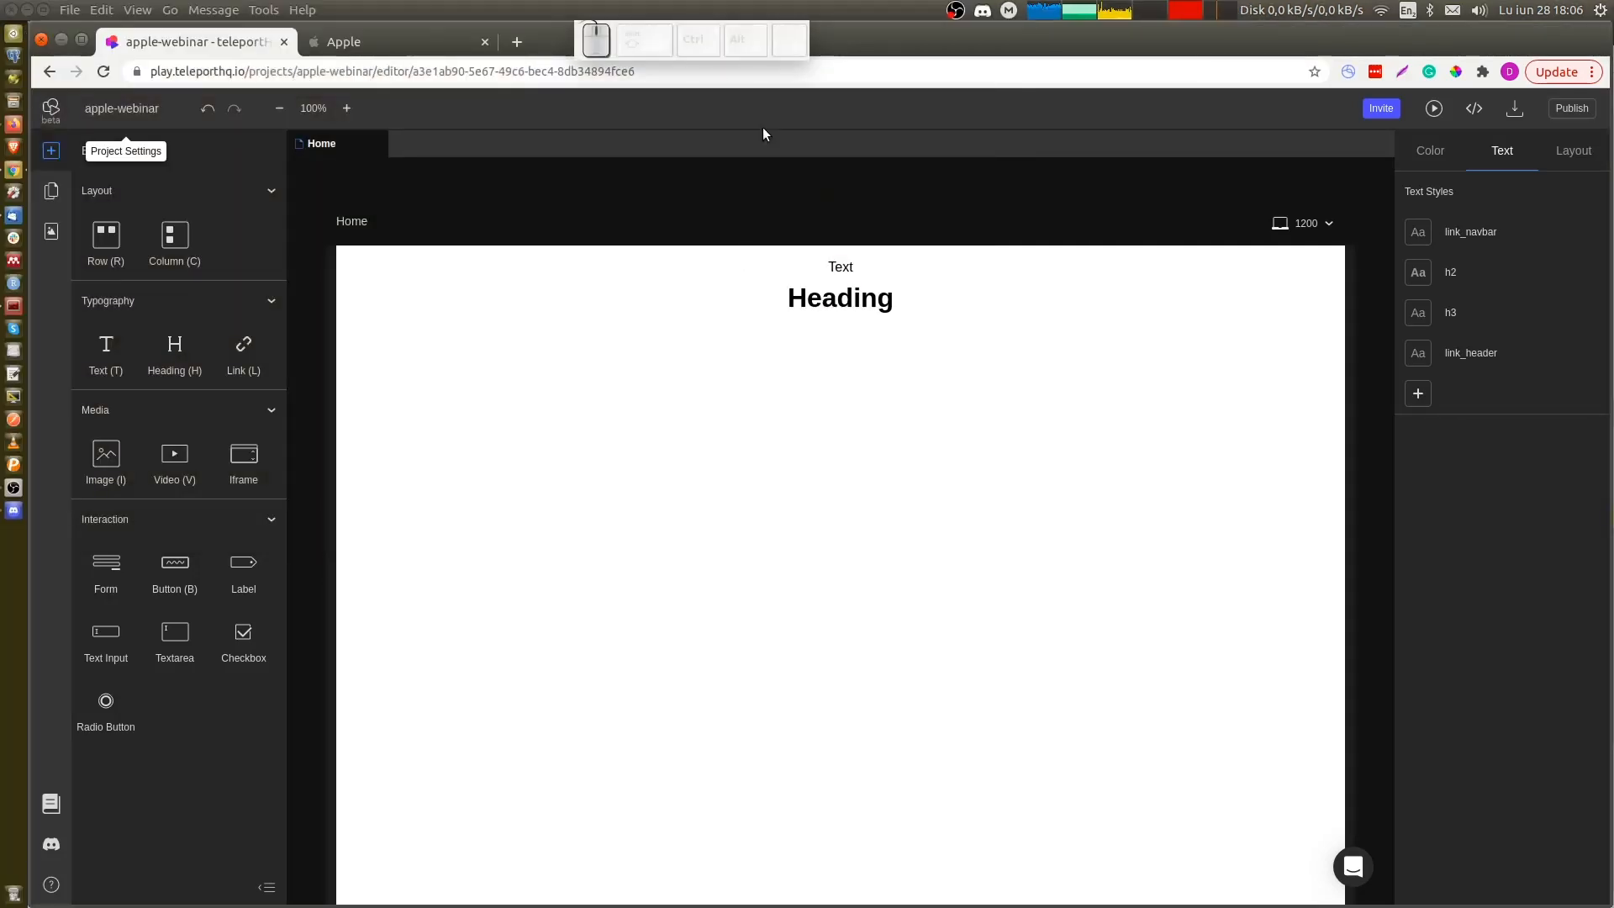
{"action": "key", "text": "ctrl"}
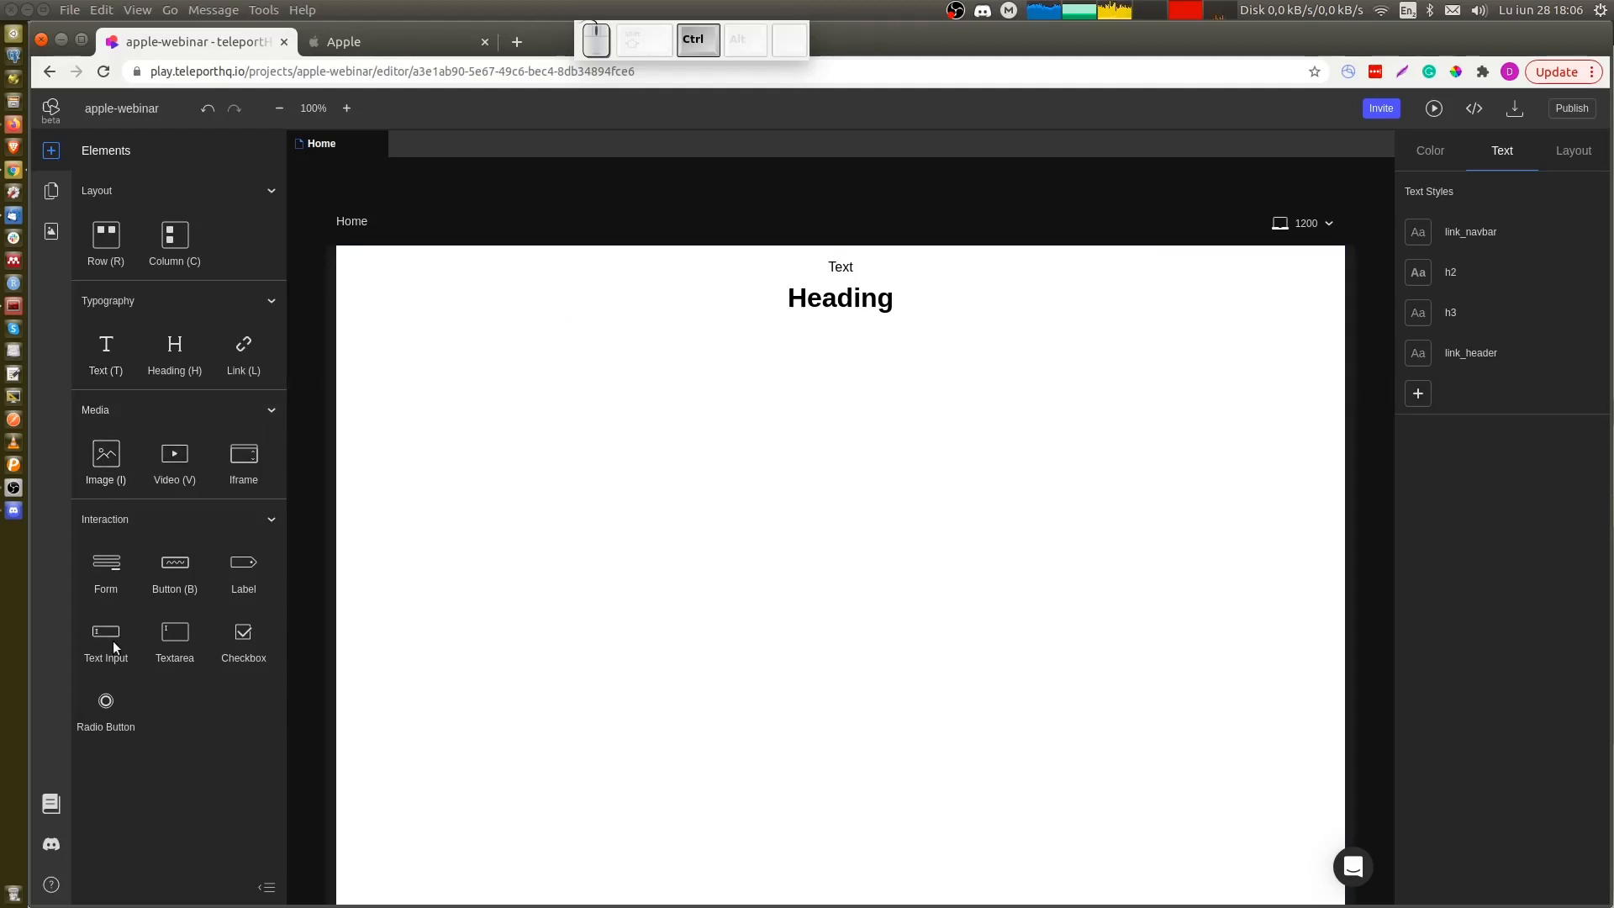
Delete the container holding the text and heading from the Home page
{"action": "left_click", "coordinate": [651, 297]}
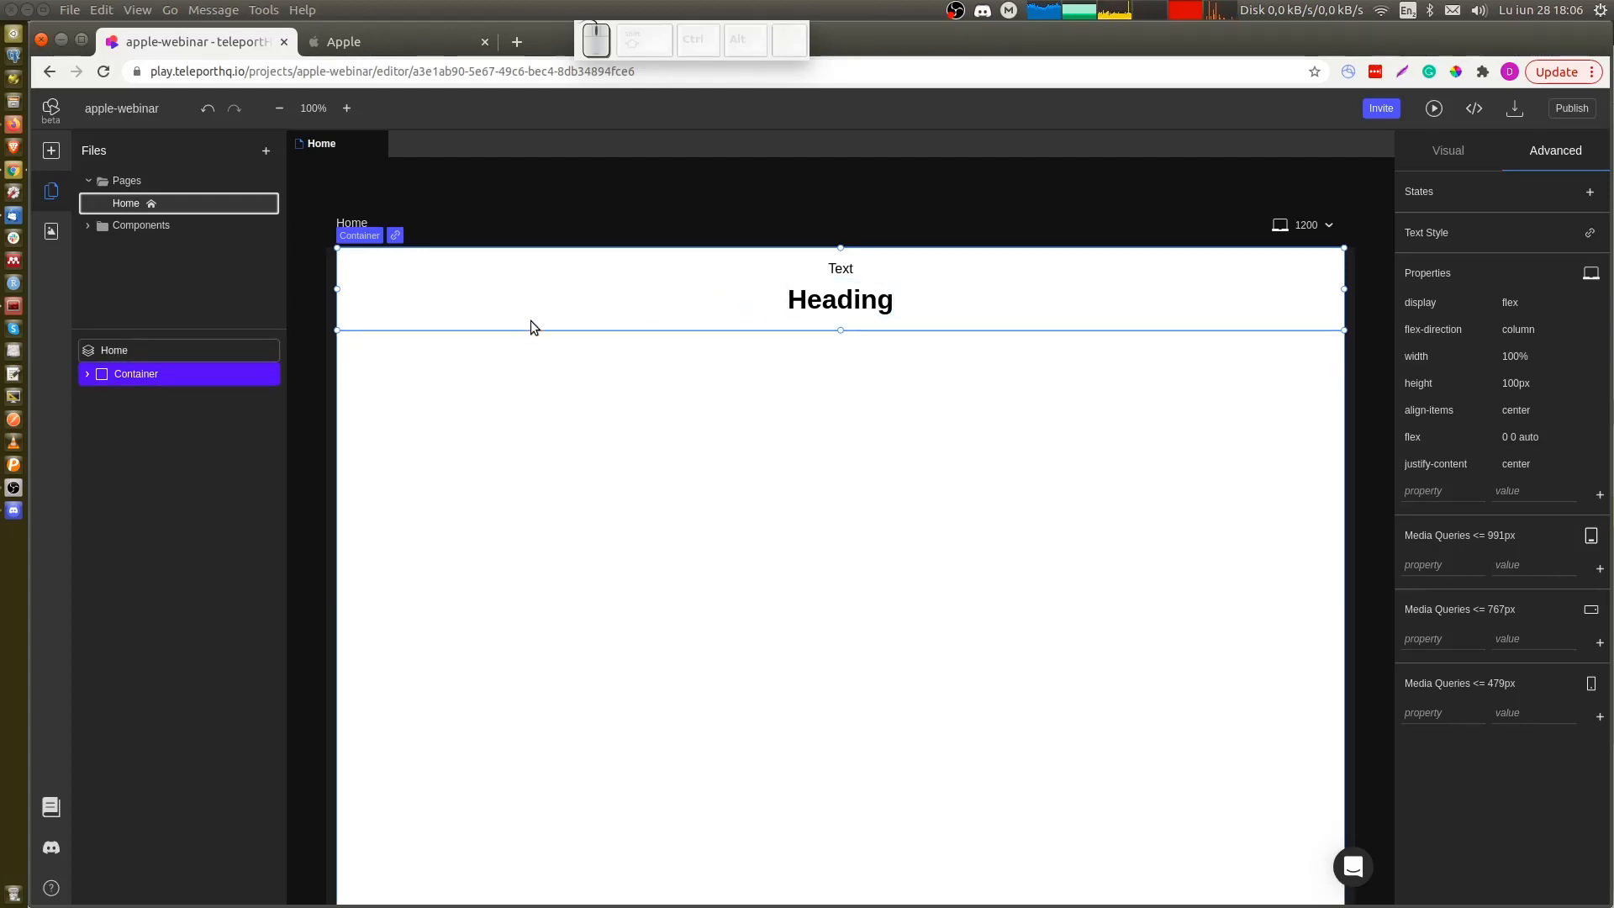
{"action": "key", "text": "Delete"}
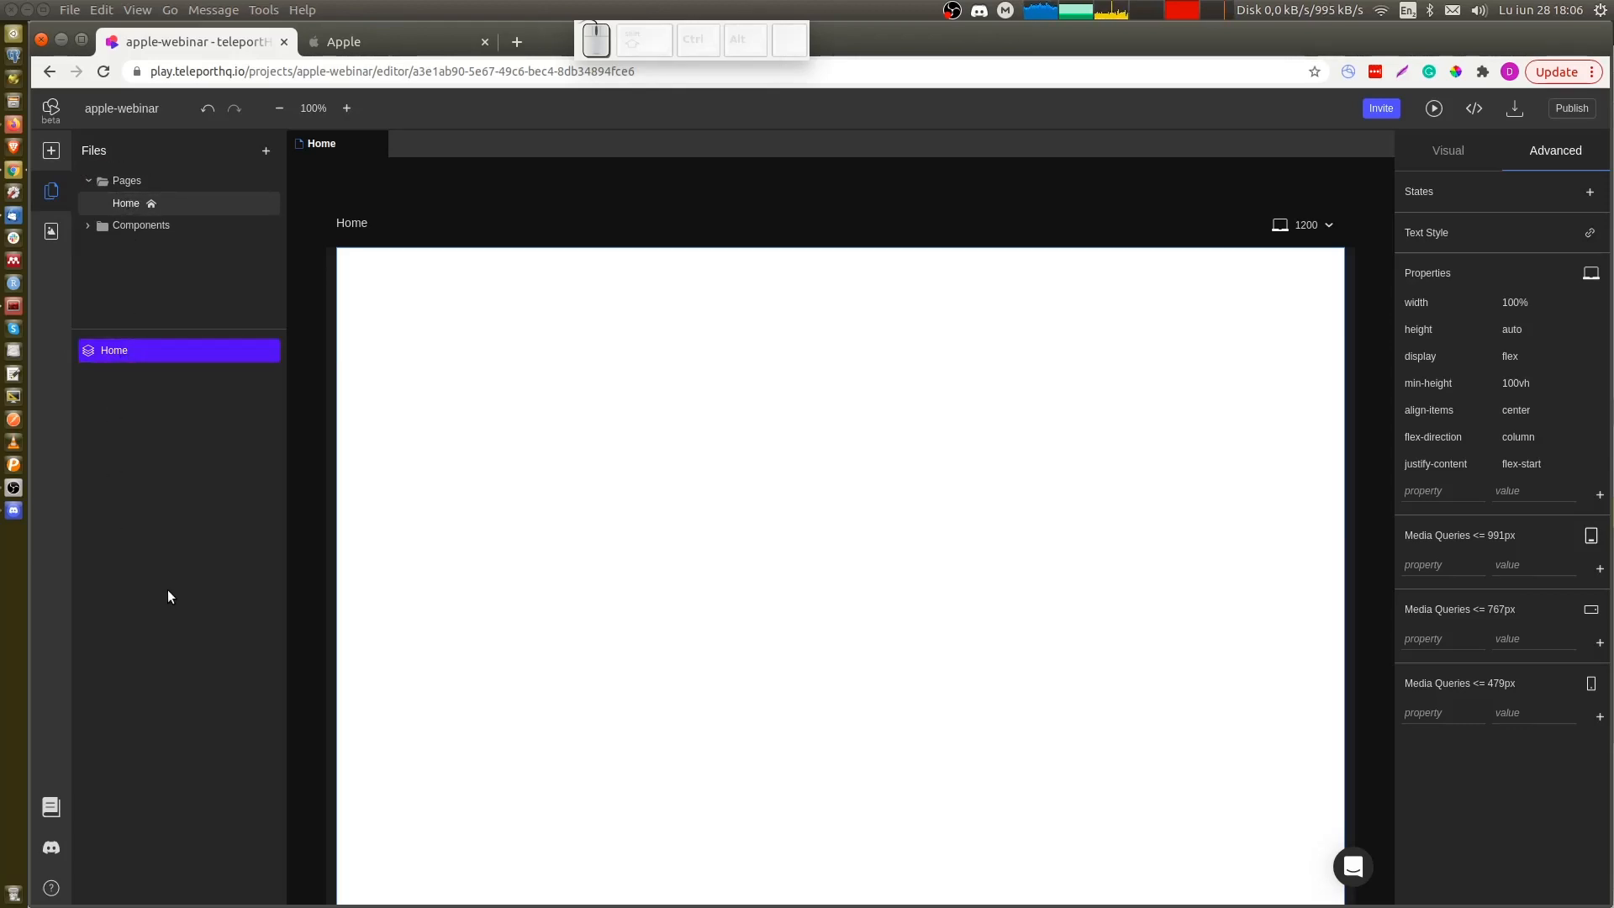
Browse the project's uploaded images and the Unsplash photos in the Asset Manager
{"action": "left_click", "coordinate": [52, 242]}
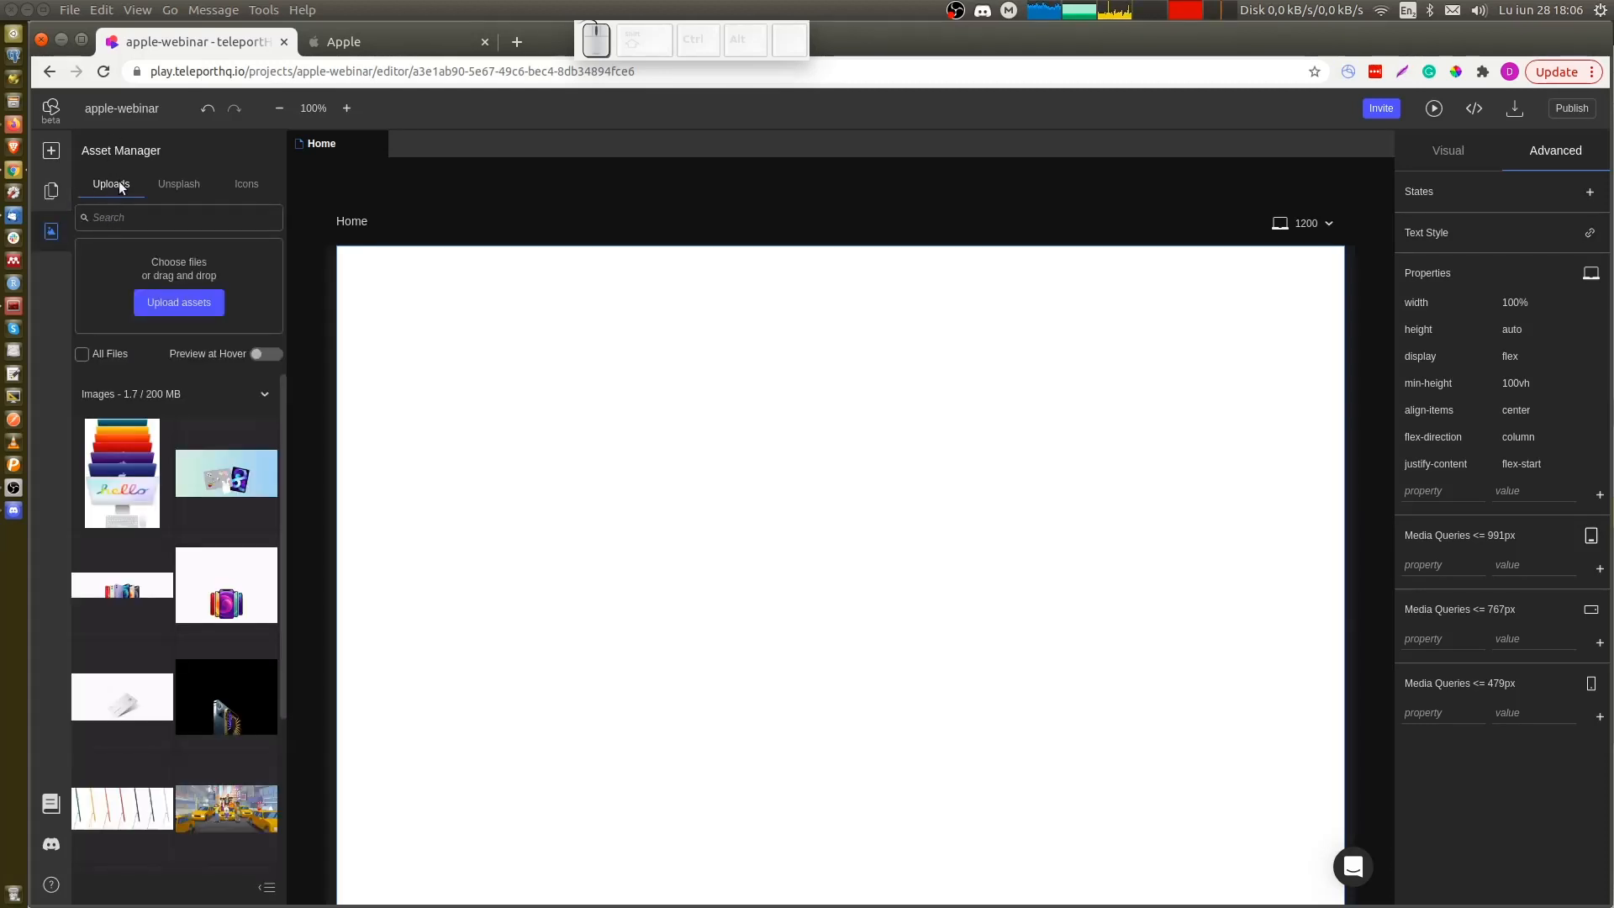
{"action": "mouse_move", "coordinate": [150, 683]}
{"action": "scroll", "coordinate": [150, 683], "scroll_direction": "down", "scroll_amount": 3}
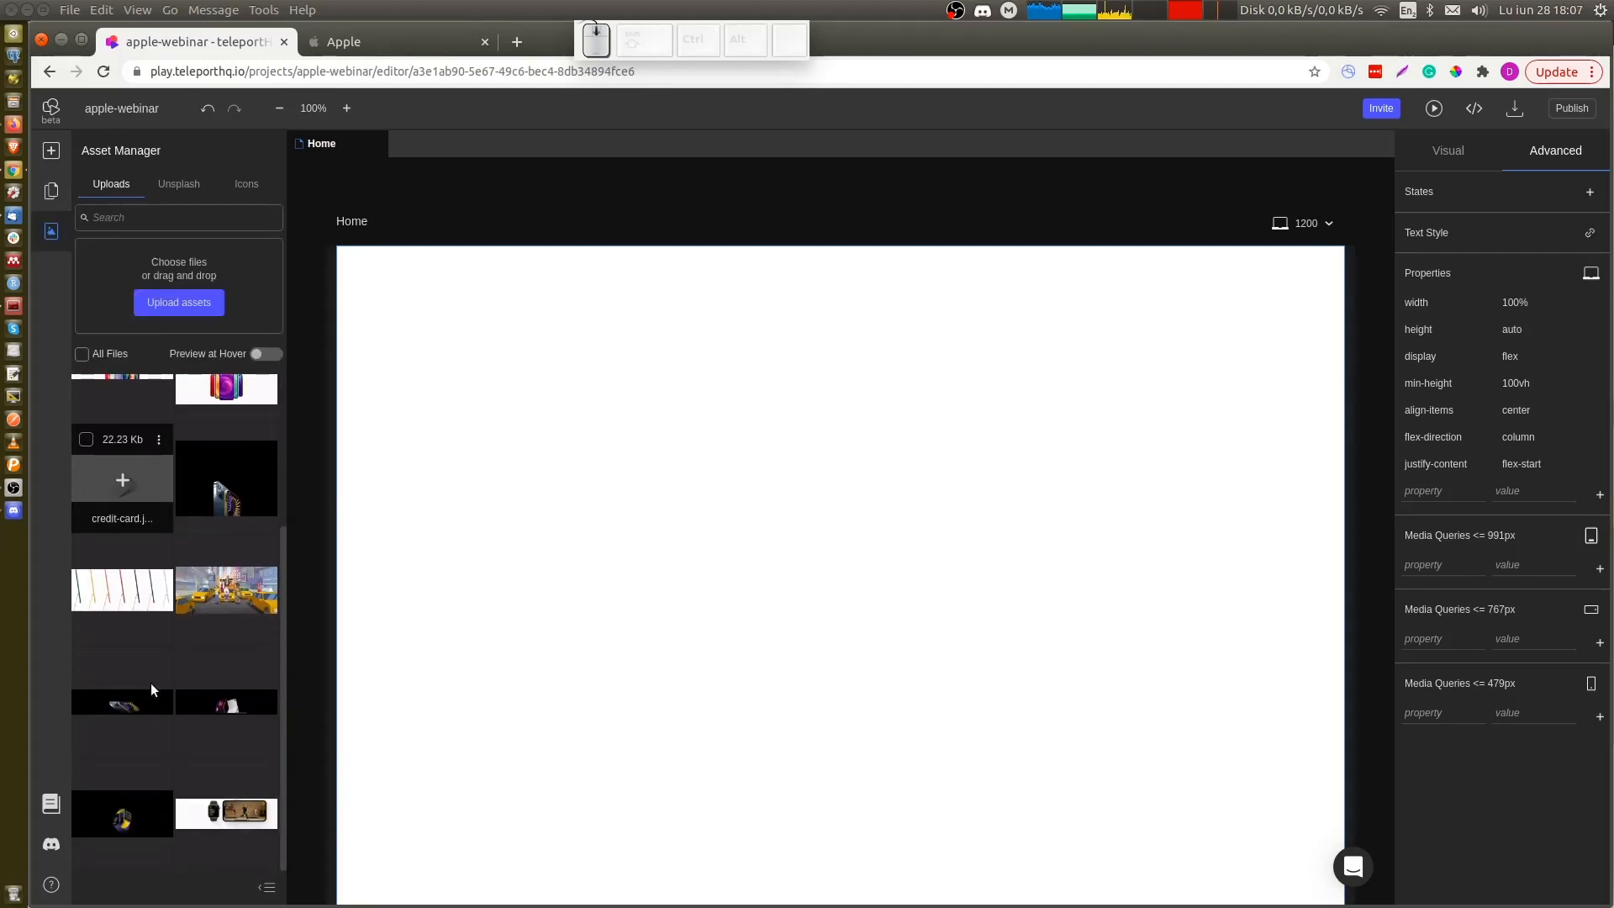
{"action": "scroll", "coordinate": [150, 683], "scroll_direction": "up", "scroll_amount": 2}
{"action": "scroll", "coordinate": [149, 682], "scroll_direction": "up", "scroll_amount": 1}
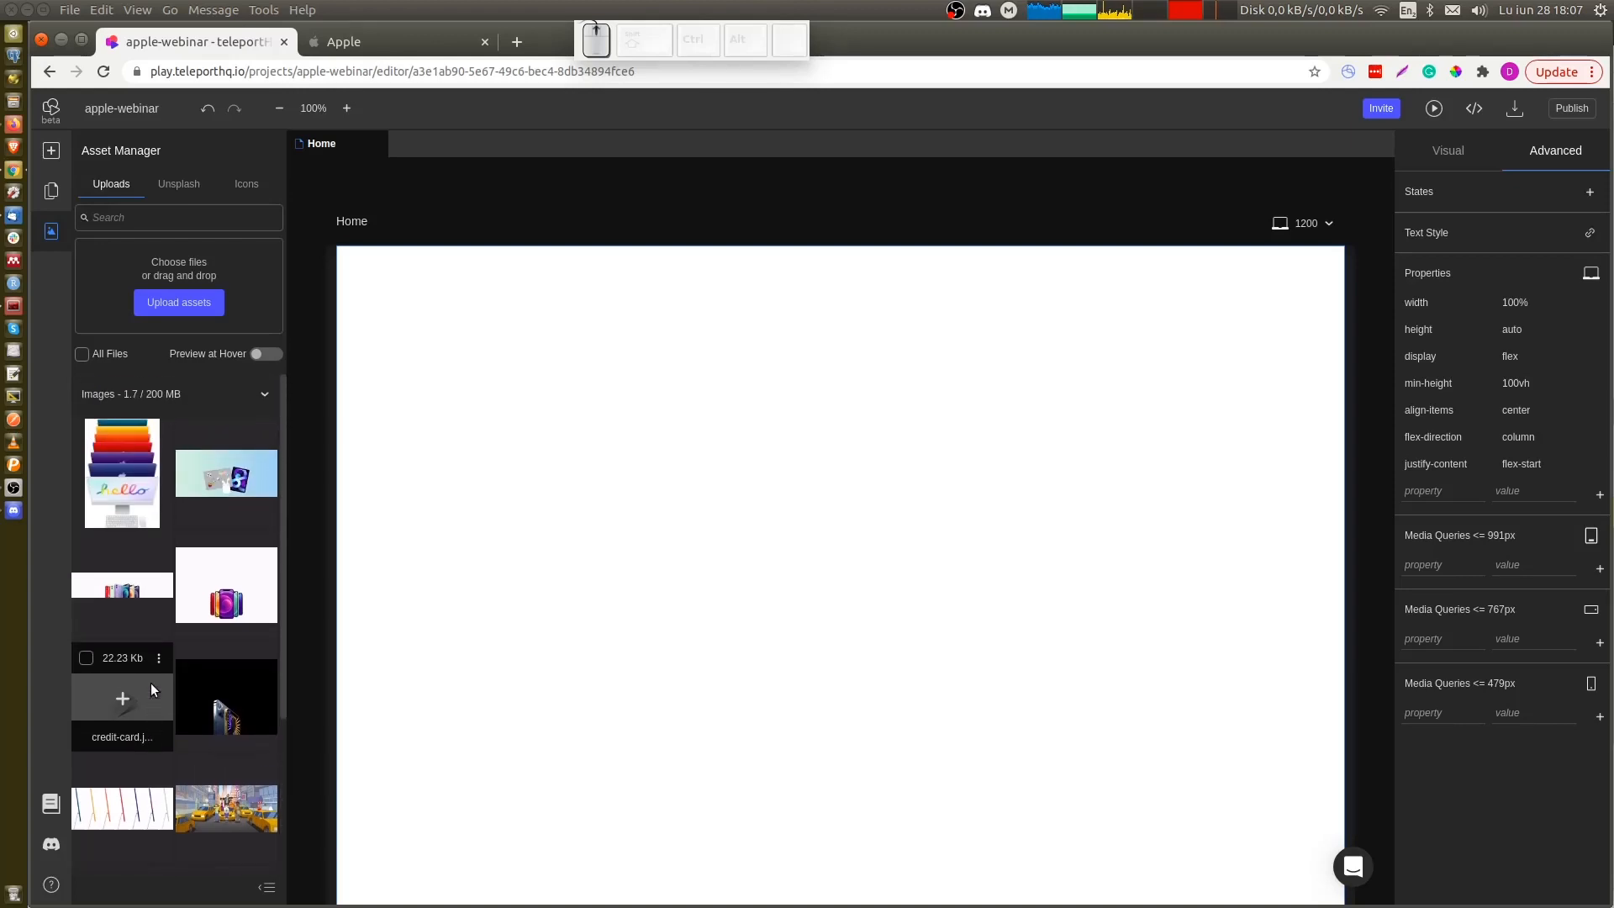
{"action": "left_click", "coordinate": [187, 184]}
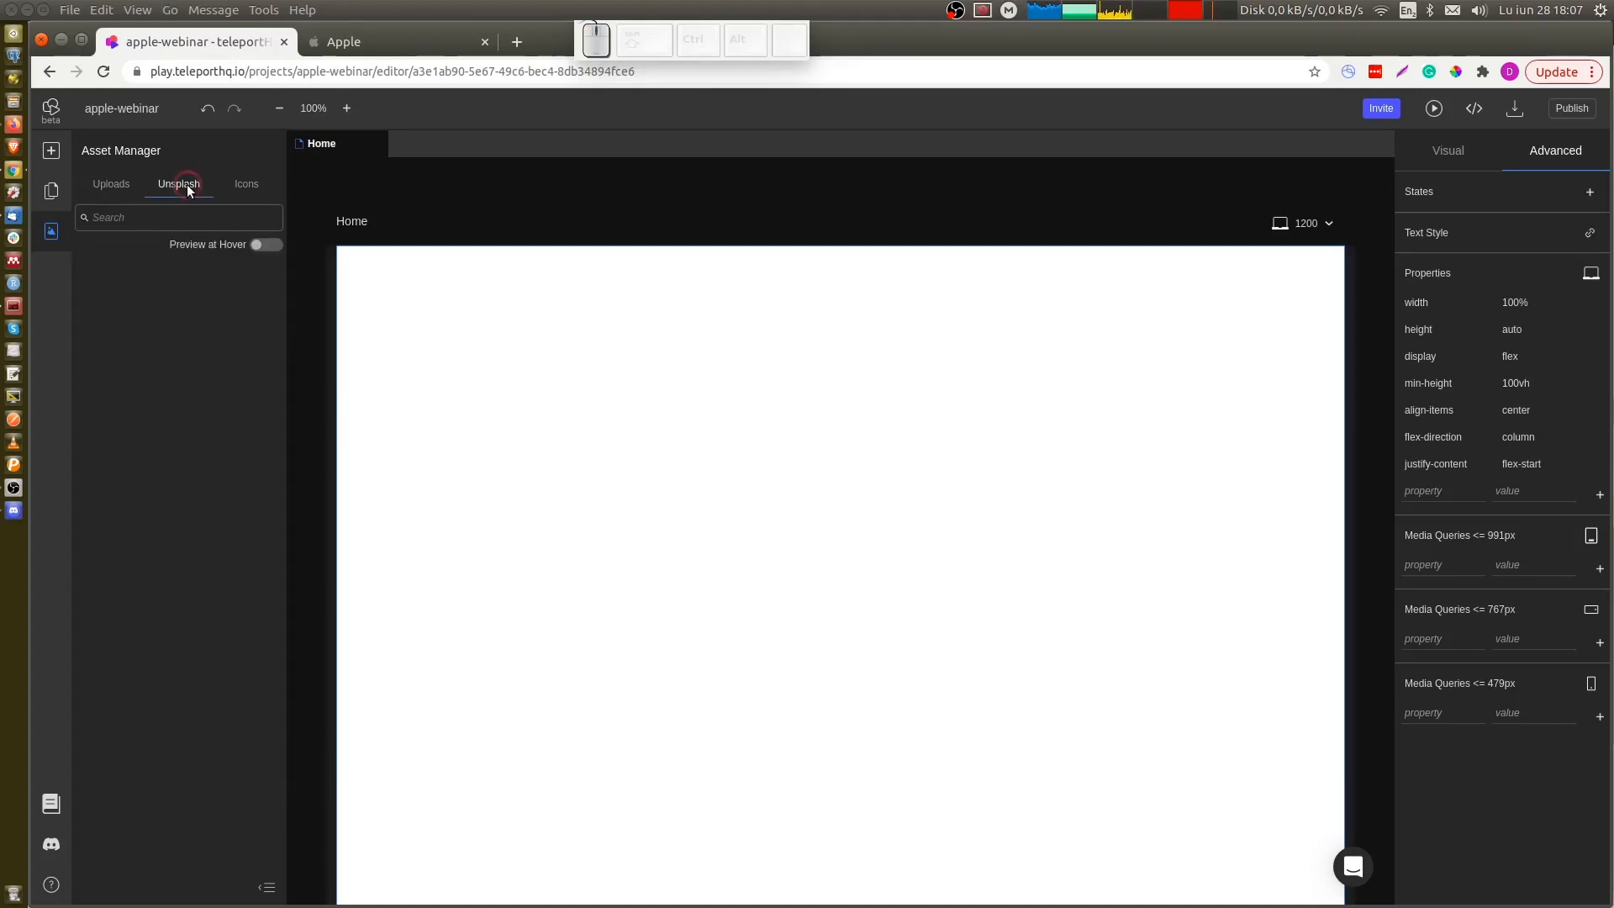
{"action": "left_click", "coordinate": [156, 216]}
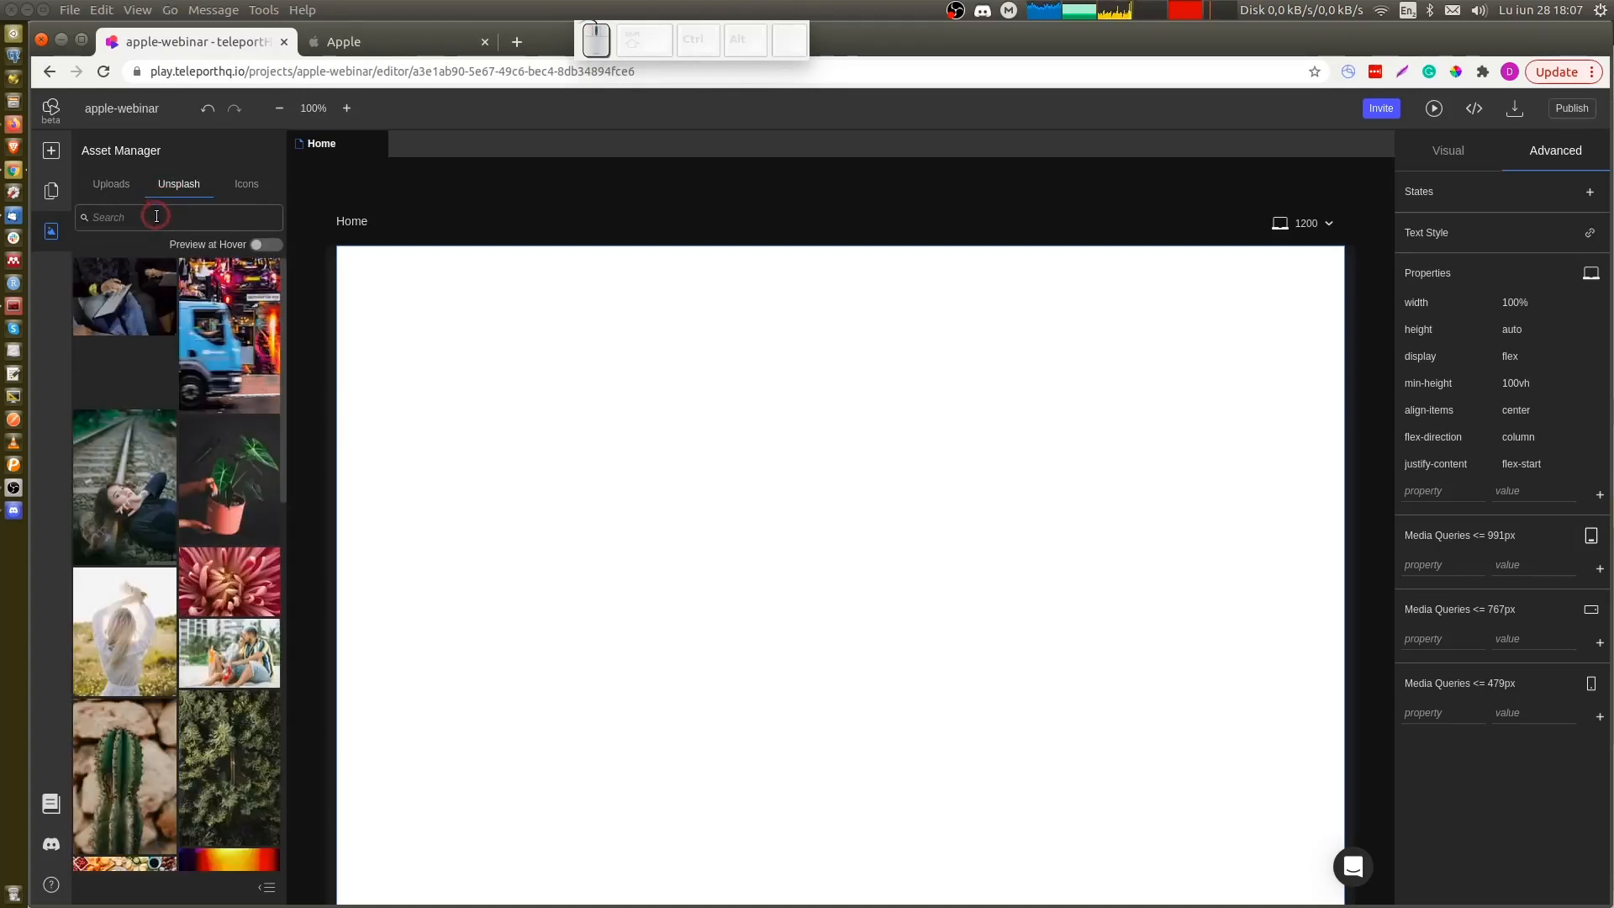
Search the icon library for "app" to look up an apple icon
{"action": "left_click", "coordinate": [241, 186]}
{"action": "left_click", "coordinate": [179, 218]}
{"action": "type", "text": "app"}
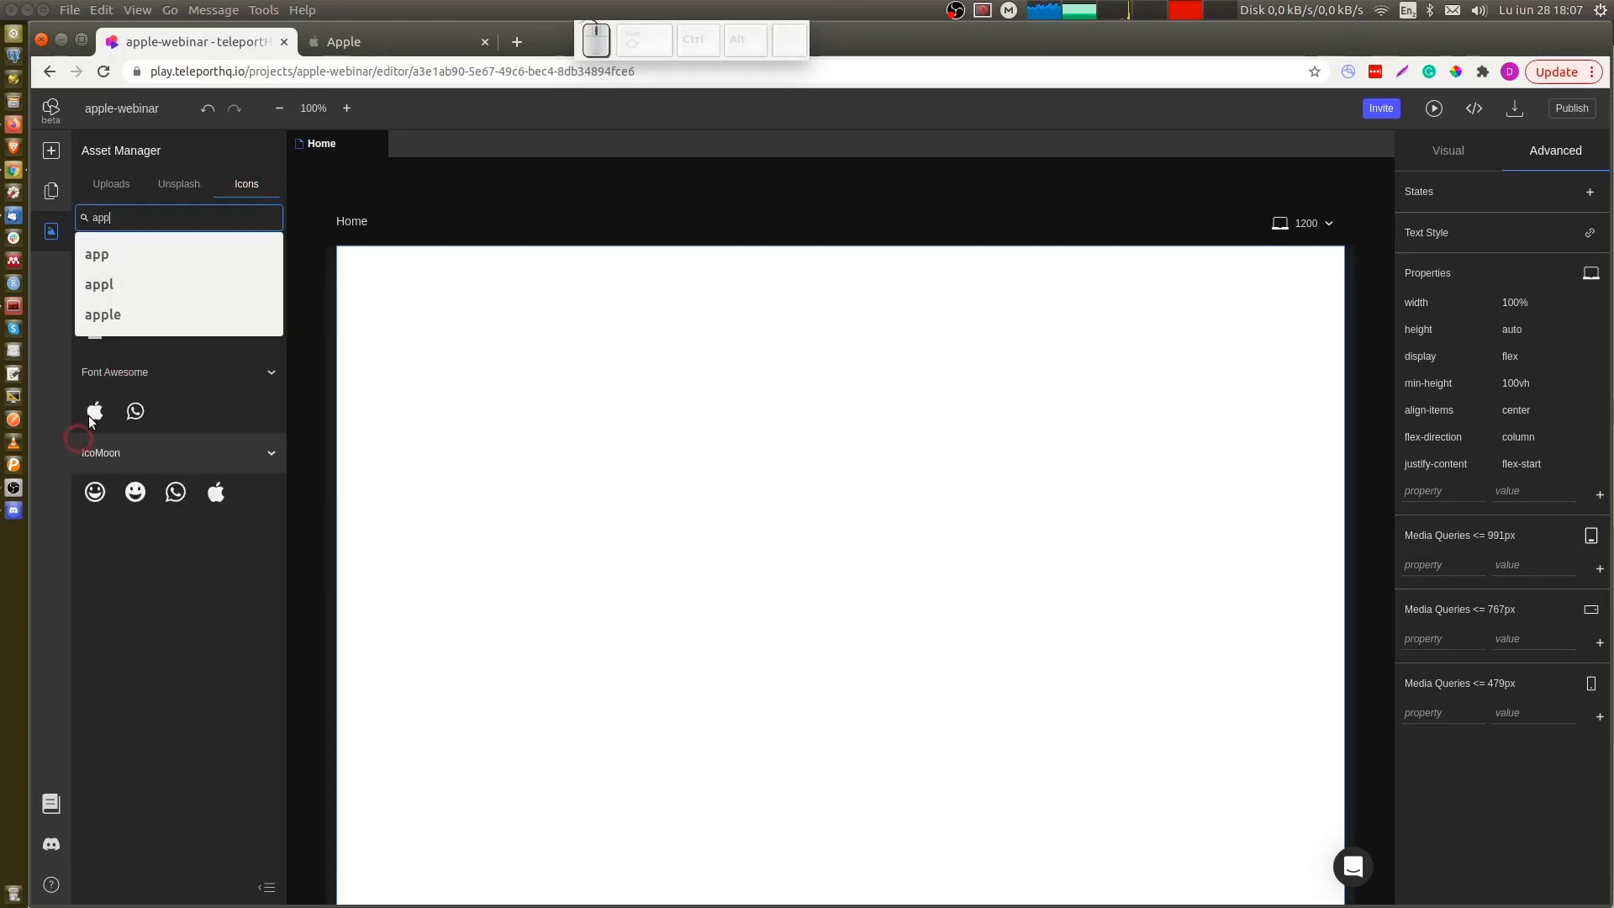
{"action": "left_click", "coordinate": [95, 411]}
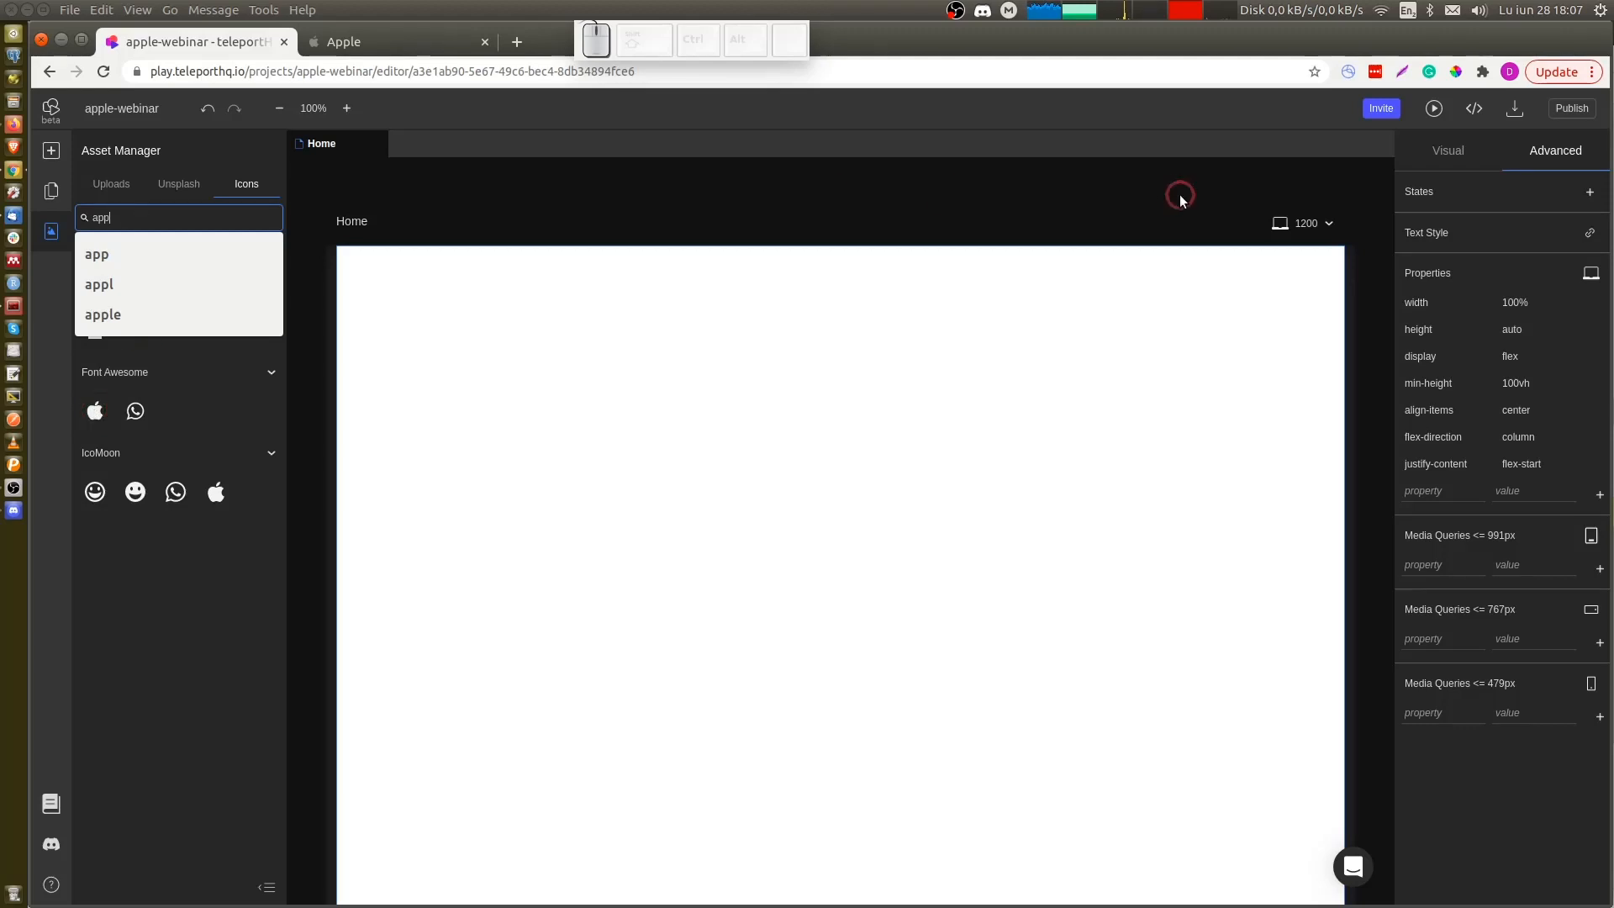
Compare the visual and advanced style settings of the Home page
{"action": "left_click", "coordinate": [1446, 153]}
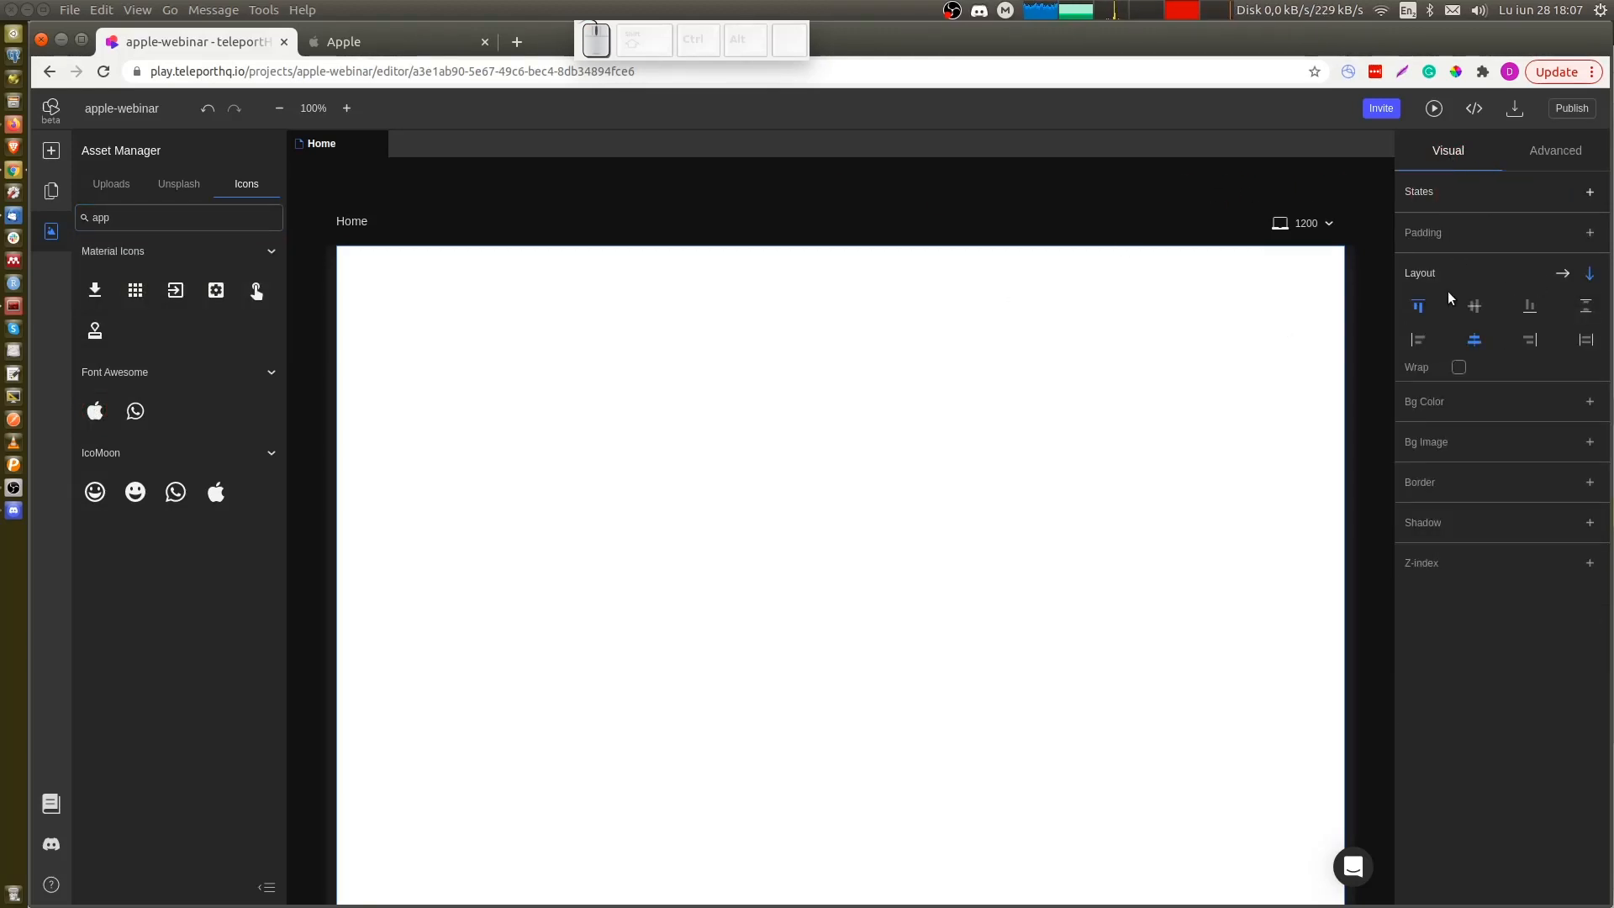
{"action": "left_click", "coordinate": [1562, 160]}
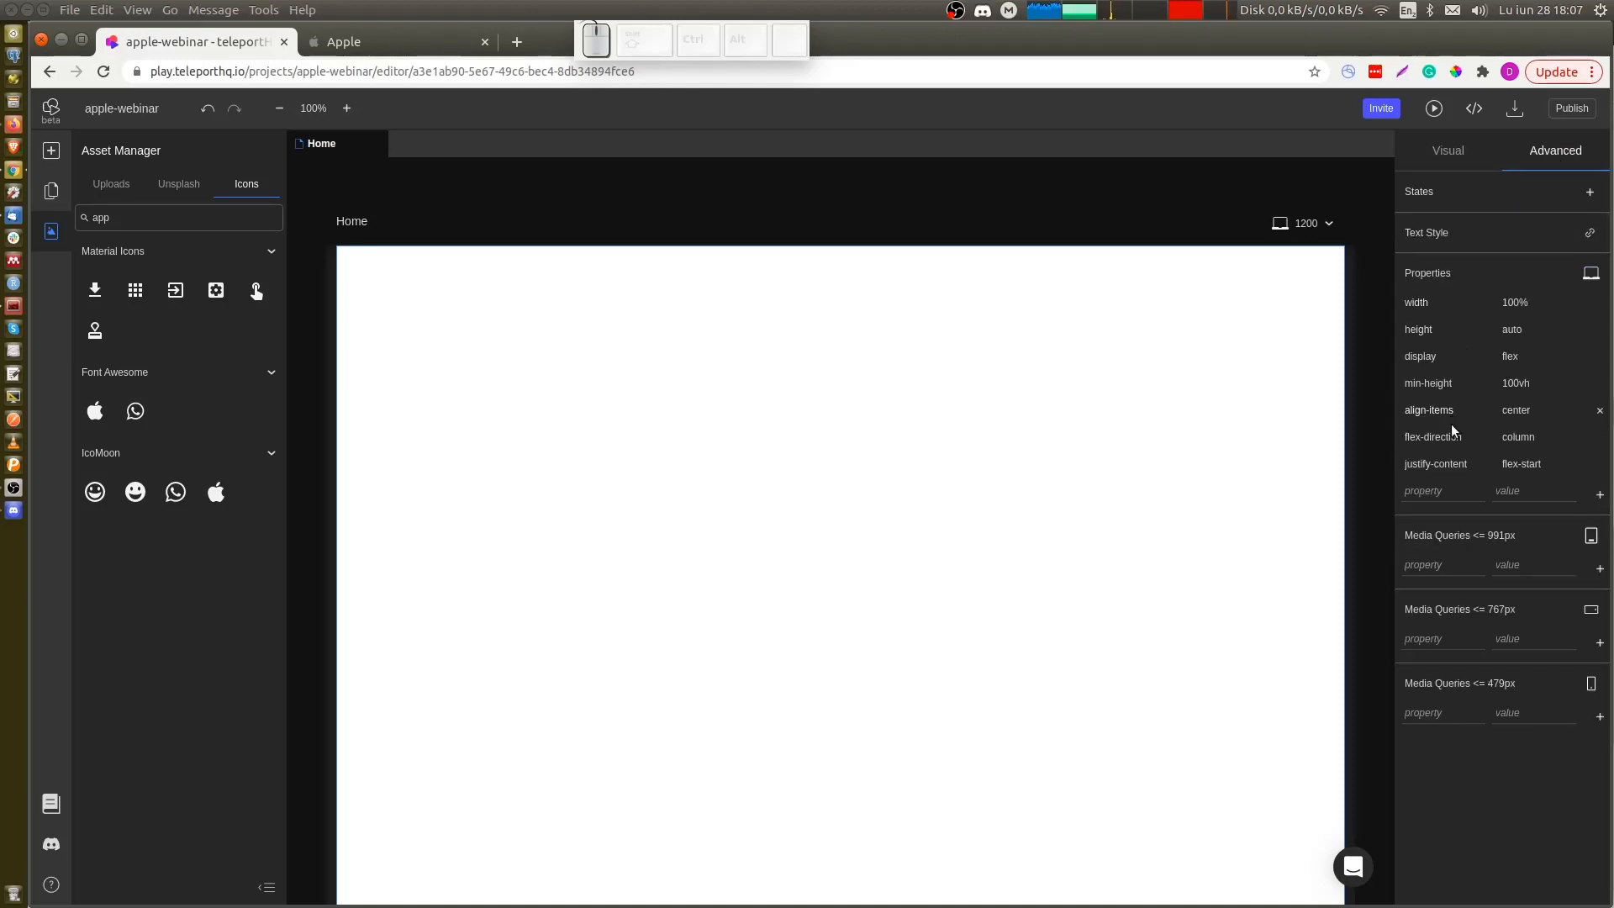
{"action": "left_click", "coordinate": [1447, 148]}
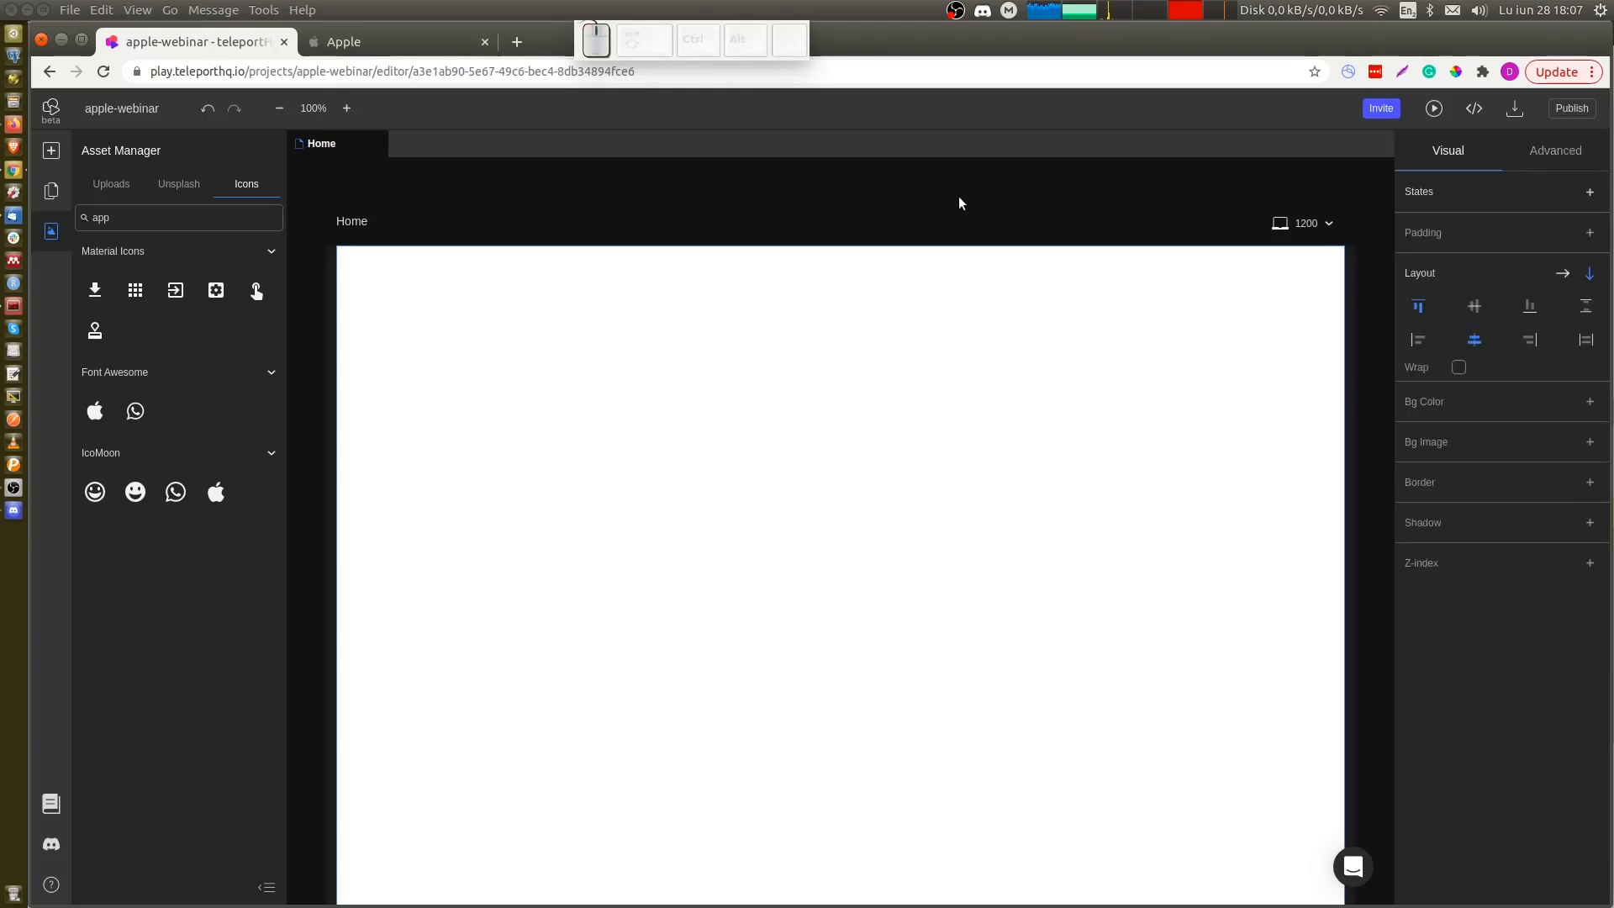
Examine the project's color tokens and open the 0071E3 token in the "other" category
{"action": "left_click", "coordinate": [936, 189]}
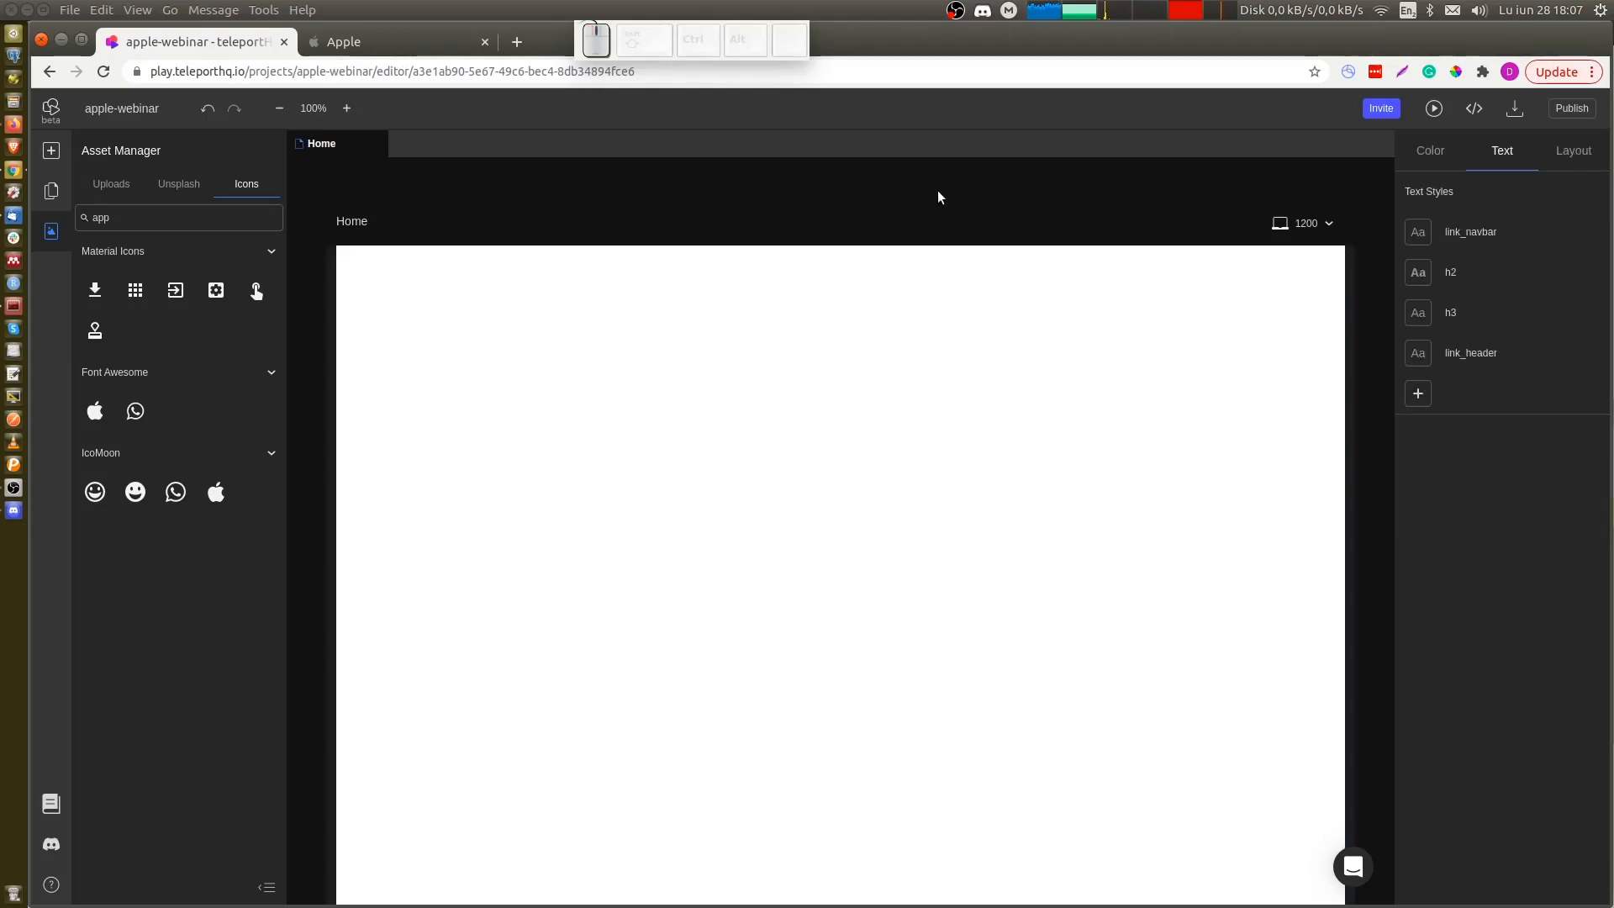
{"action": "left_click", "coordinate": [1427, 149]}
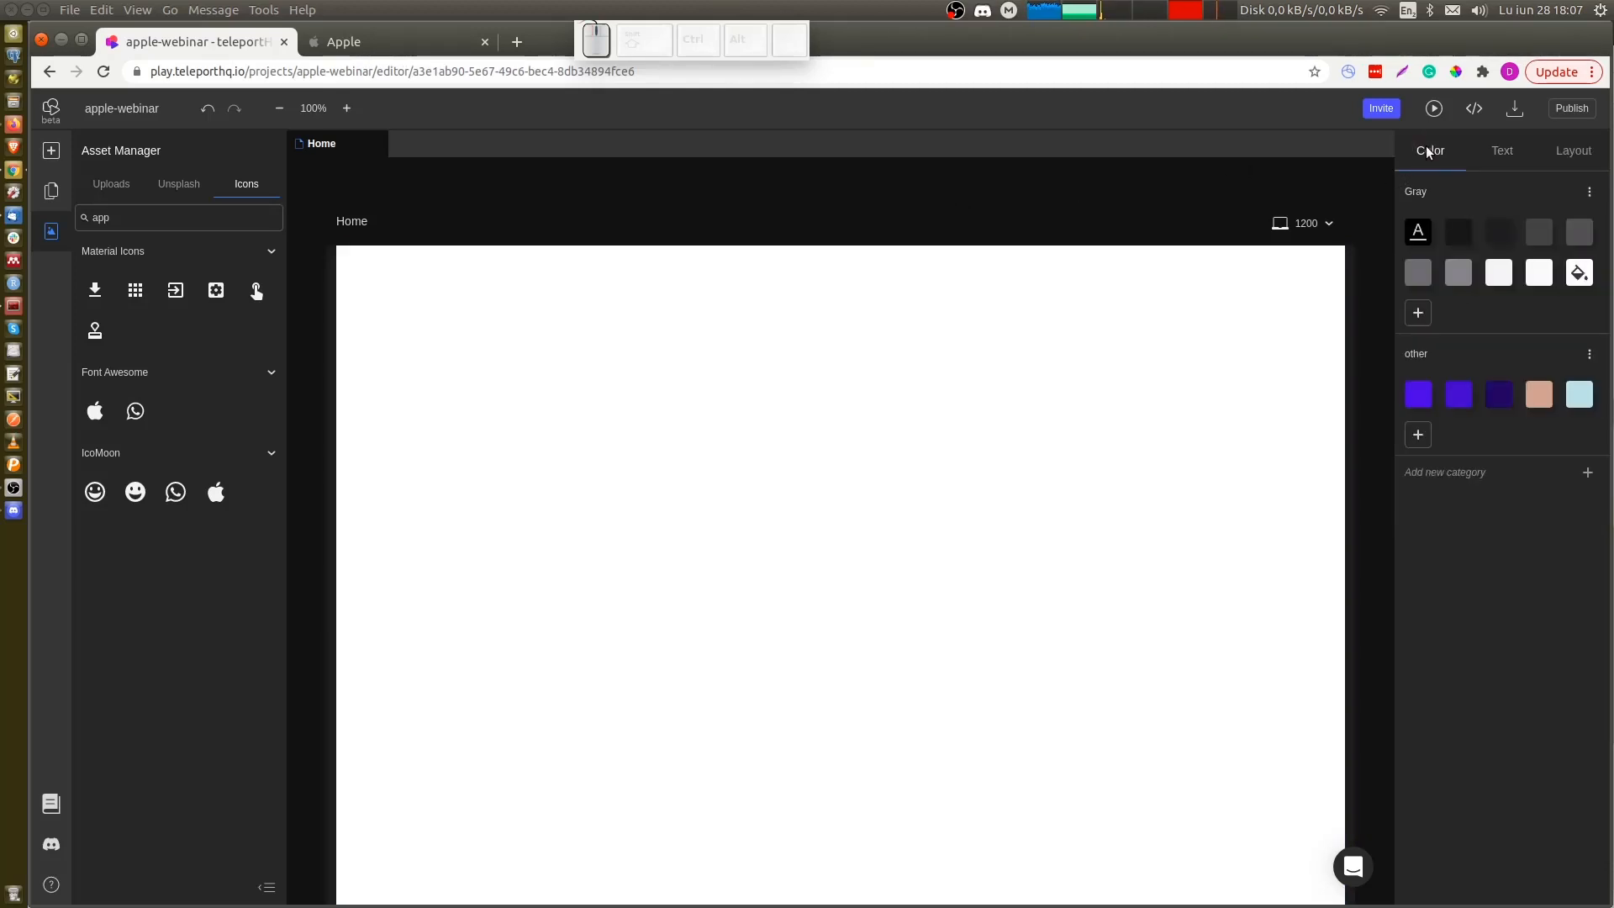
{"action": "left_click", "coordinate": [1418, 395]}
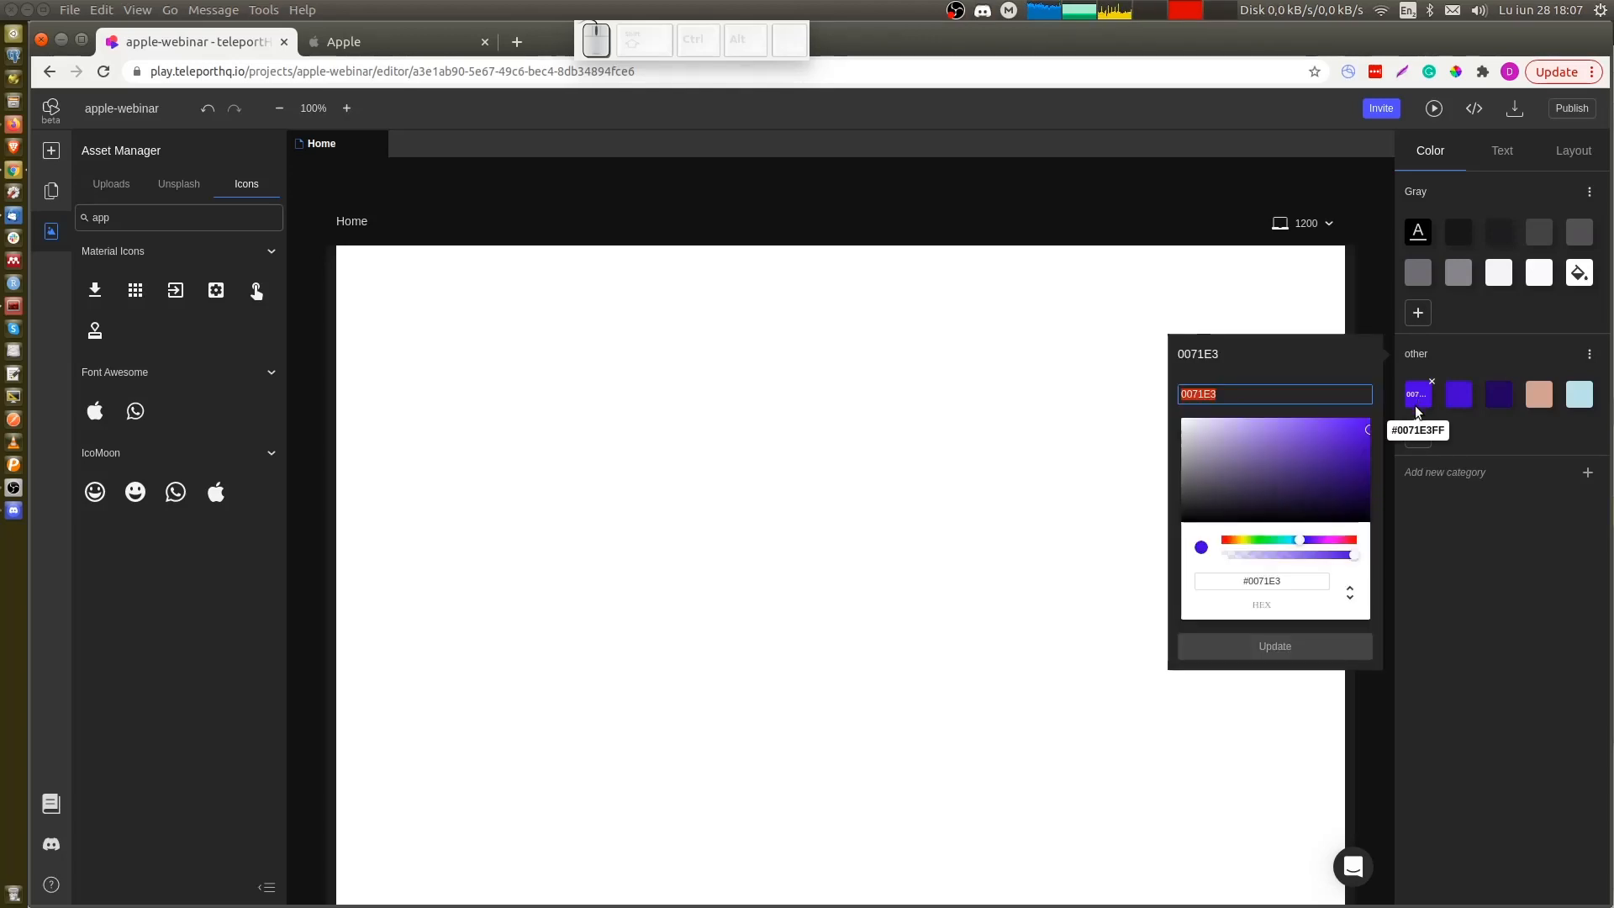
Try hex value #FFFF88 for a new color token in the "other" category and discard the token
{"action": "left_click", "coordinate": [1418, 435]}
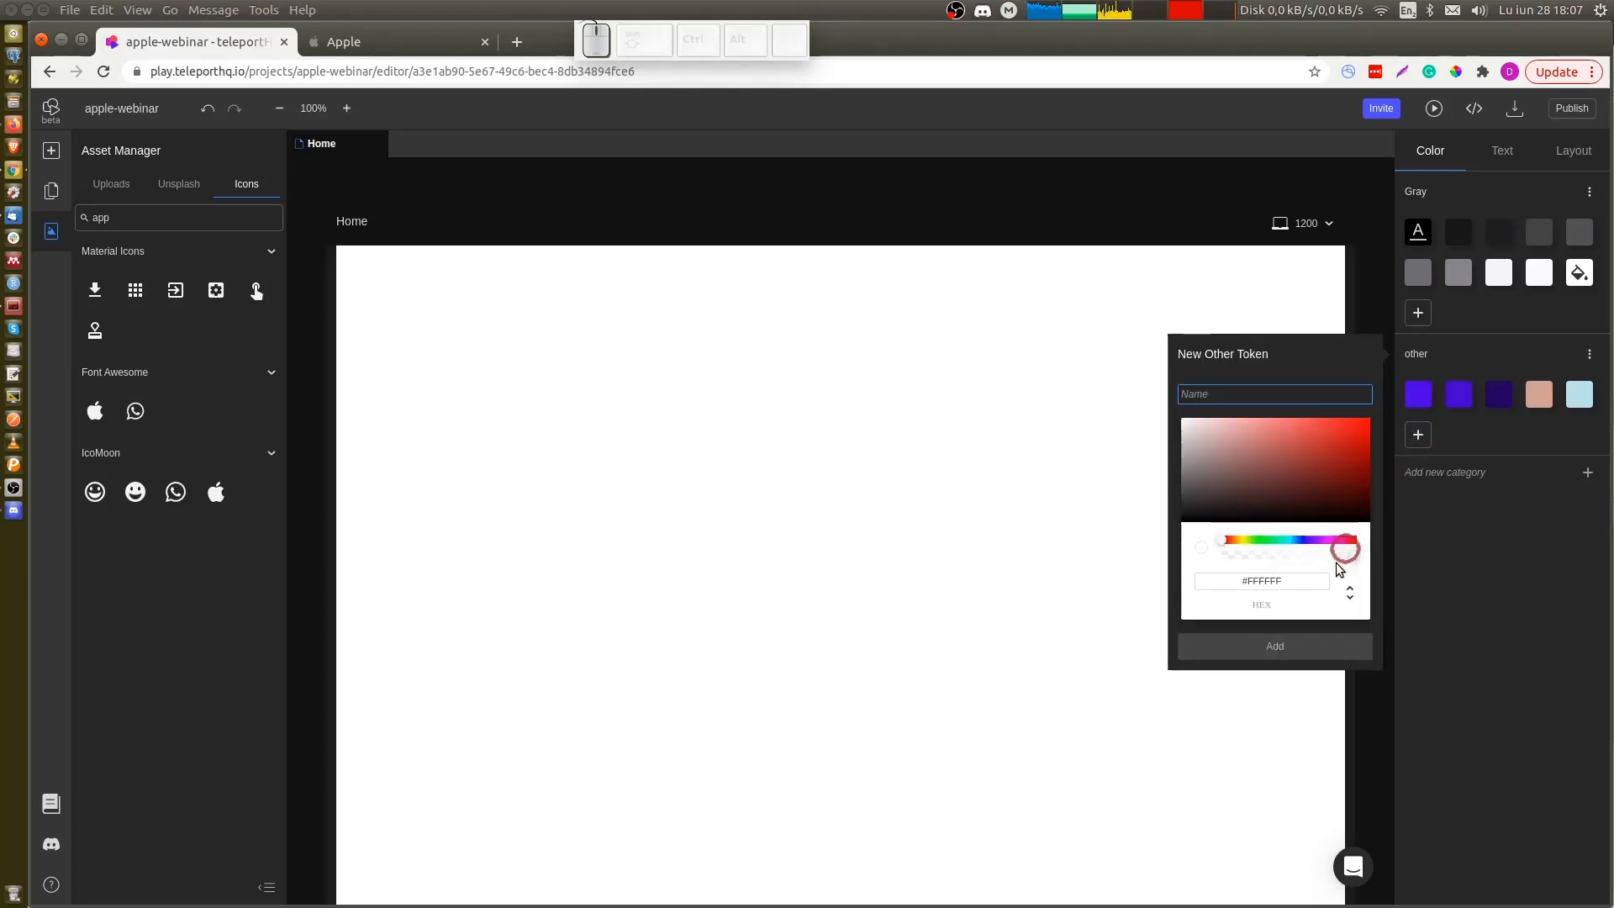
{"action": "left_click", "coordinate": [1272, 580]}
{"action": "key", "text": "BackSpace"}
{"action": "key", "text": "BackSpace"}
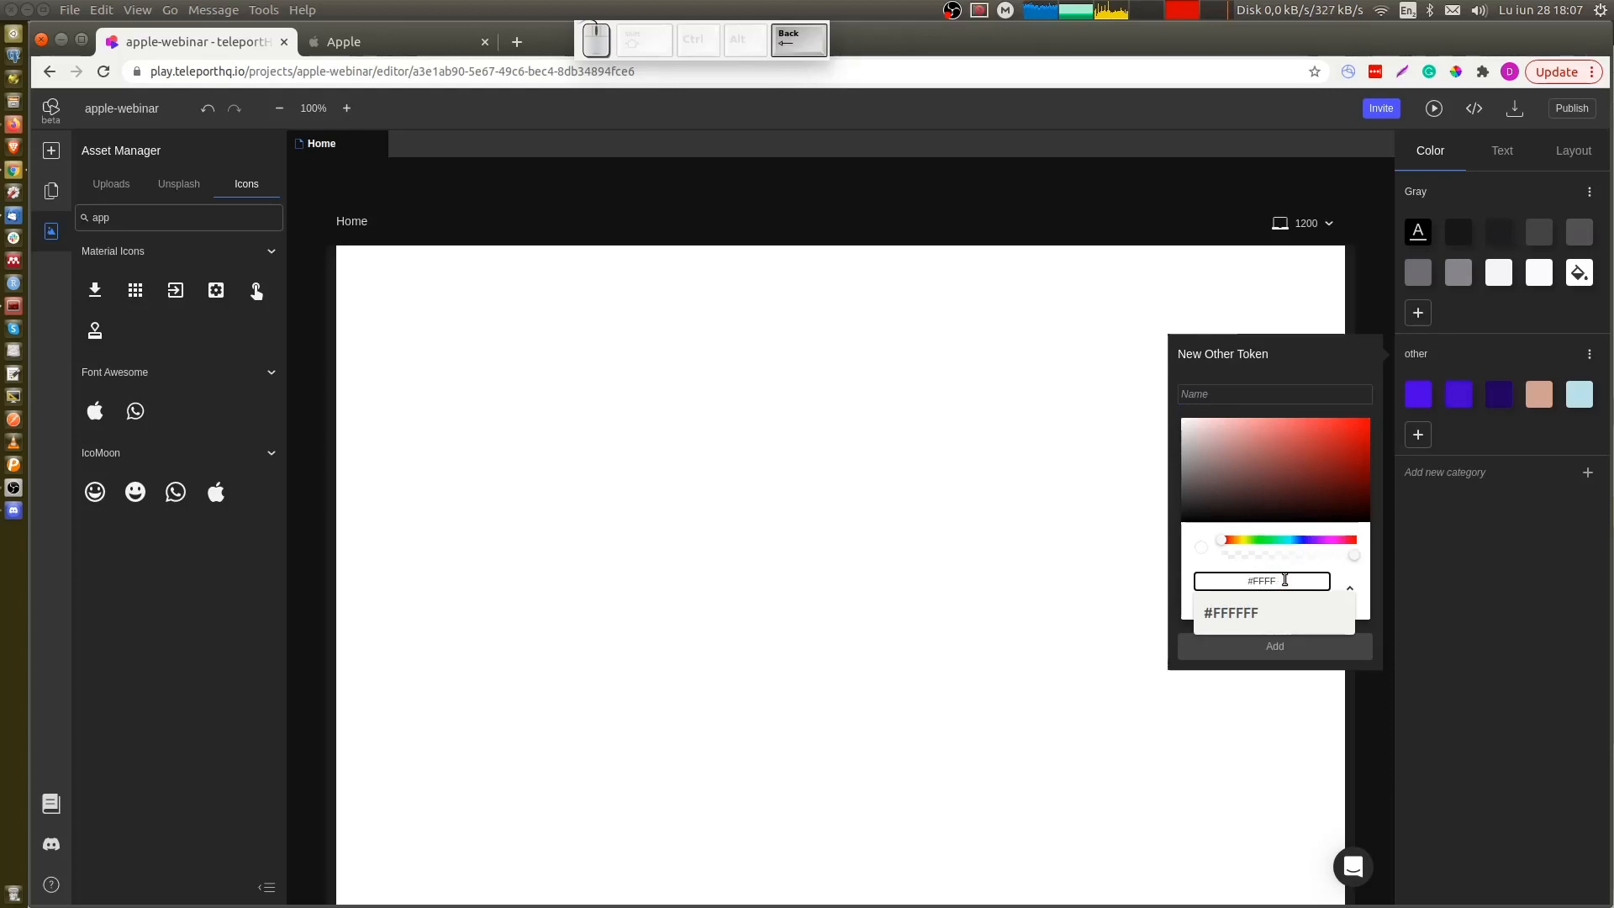
{"action": "type", "text": "88"}
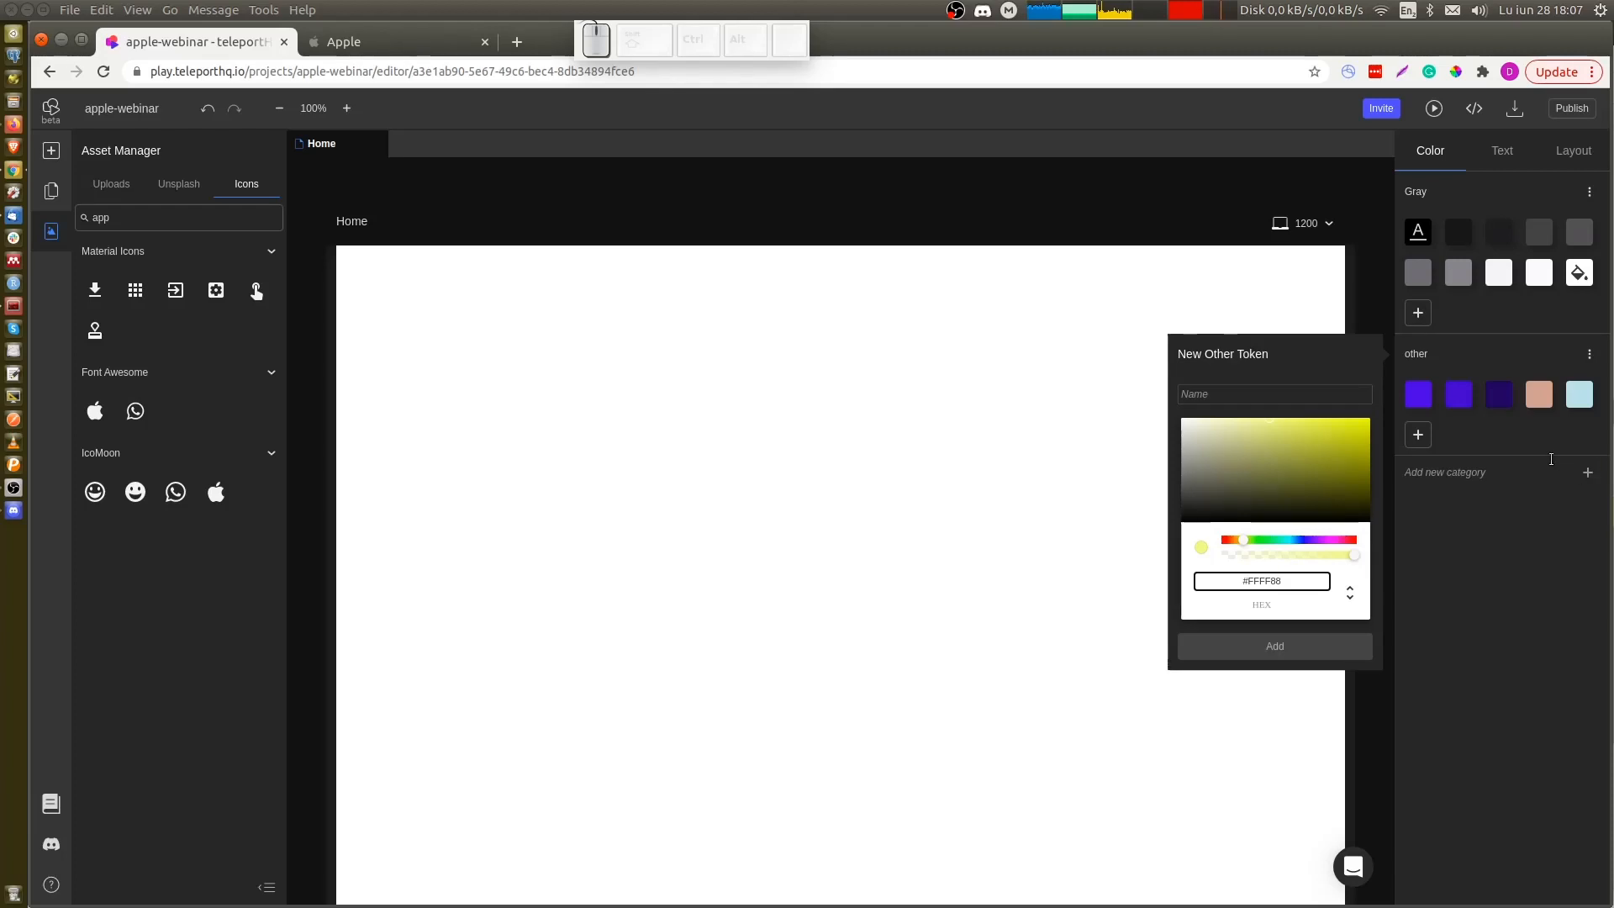
{"action": "key", "text": "Escape"}
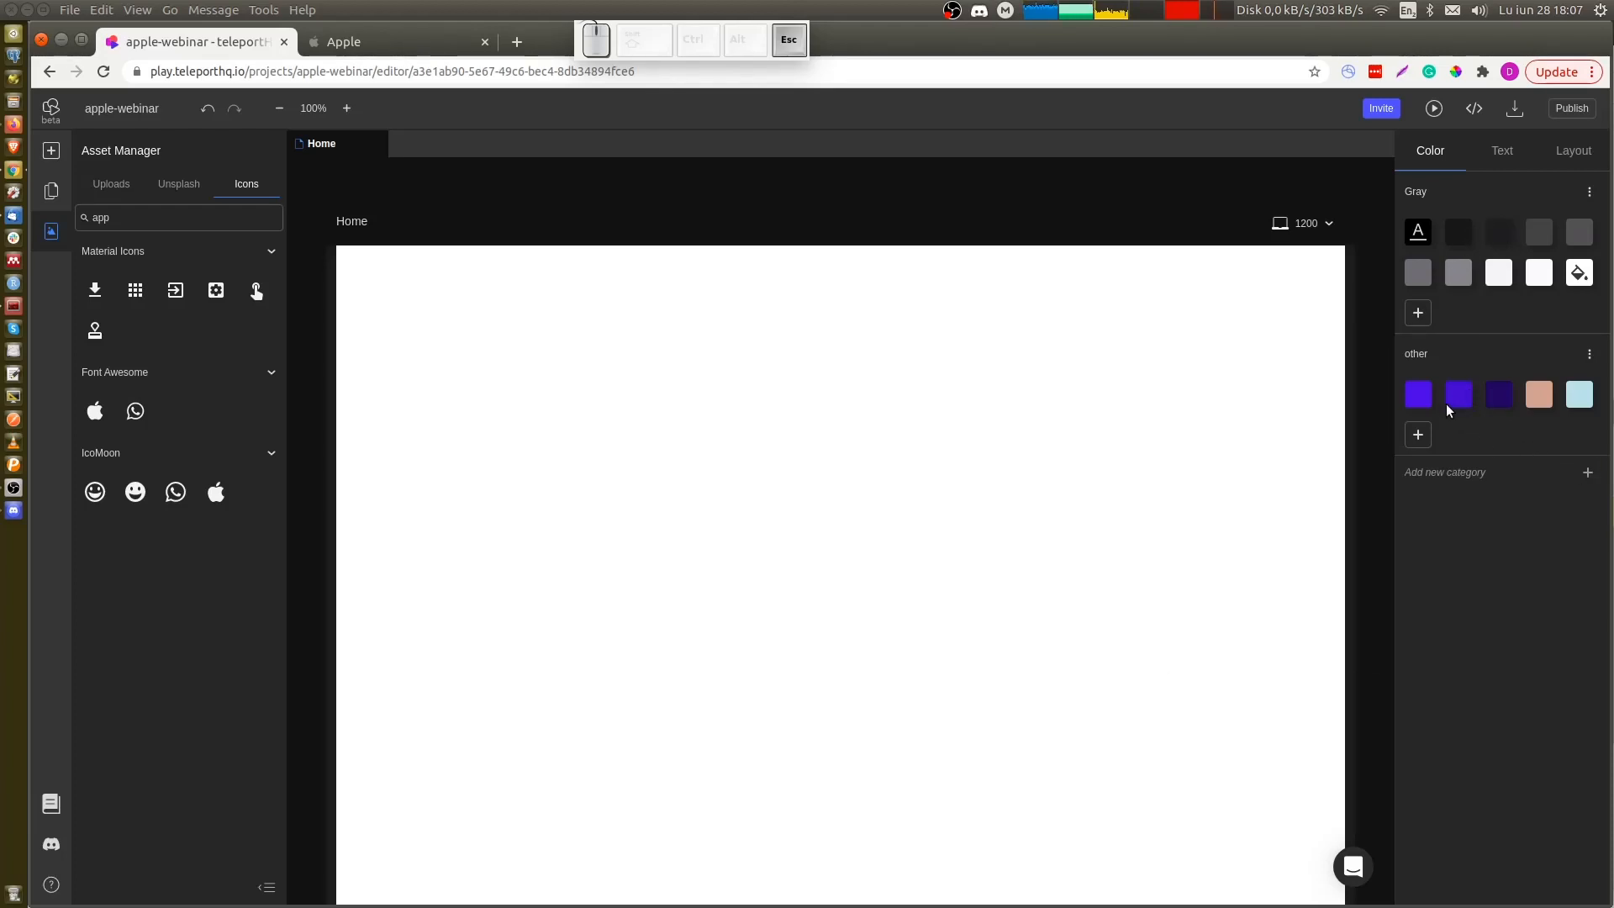
Review the project's color, text and layout tokens, opening the 0071E3 color and the h3 text style for inspection
{"action": "left_click", "coordinate": [1420, 395]}
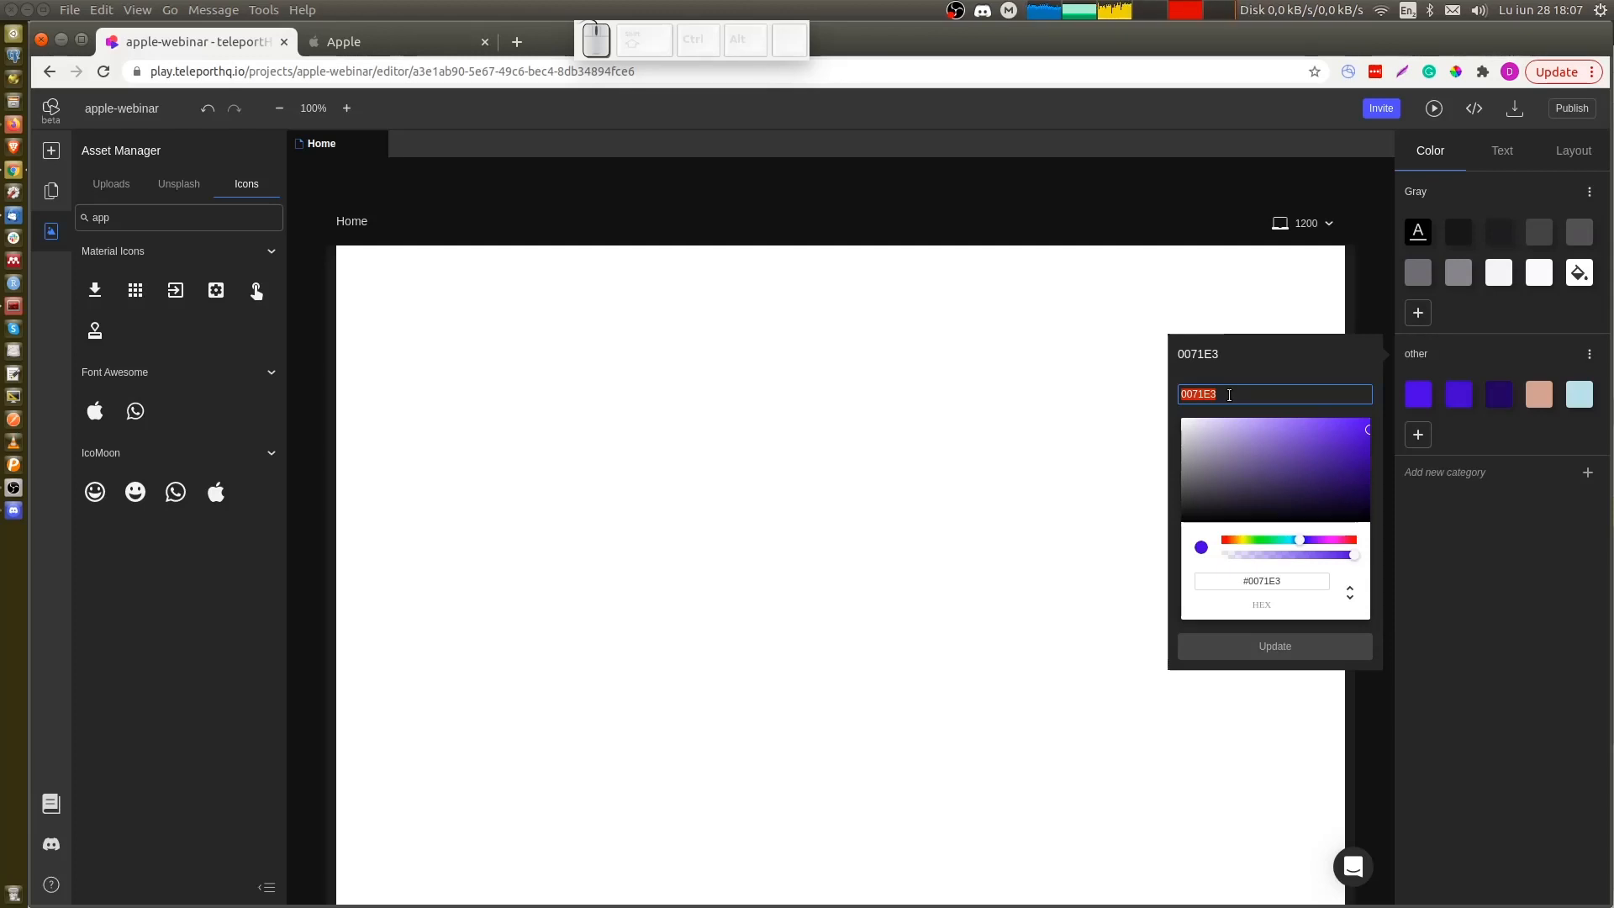
{"action": "key", "text": "Escape"}
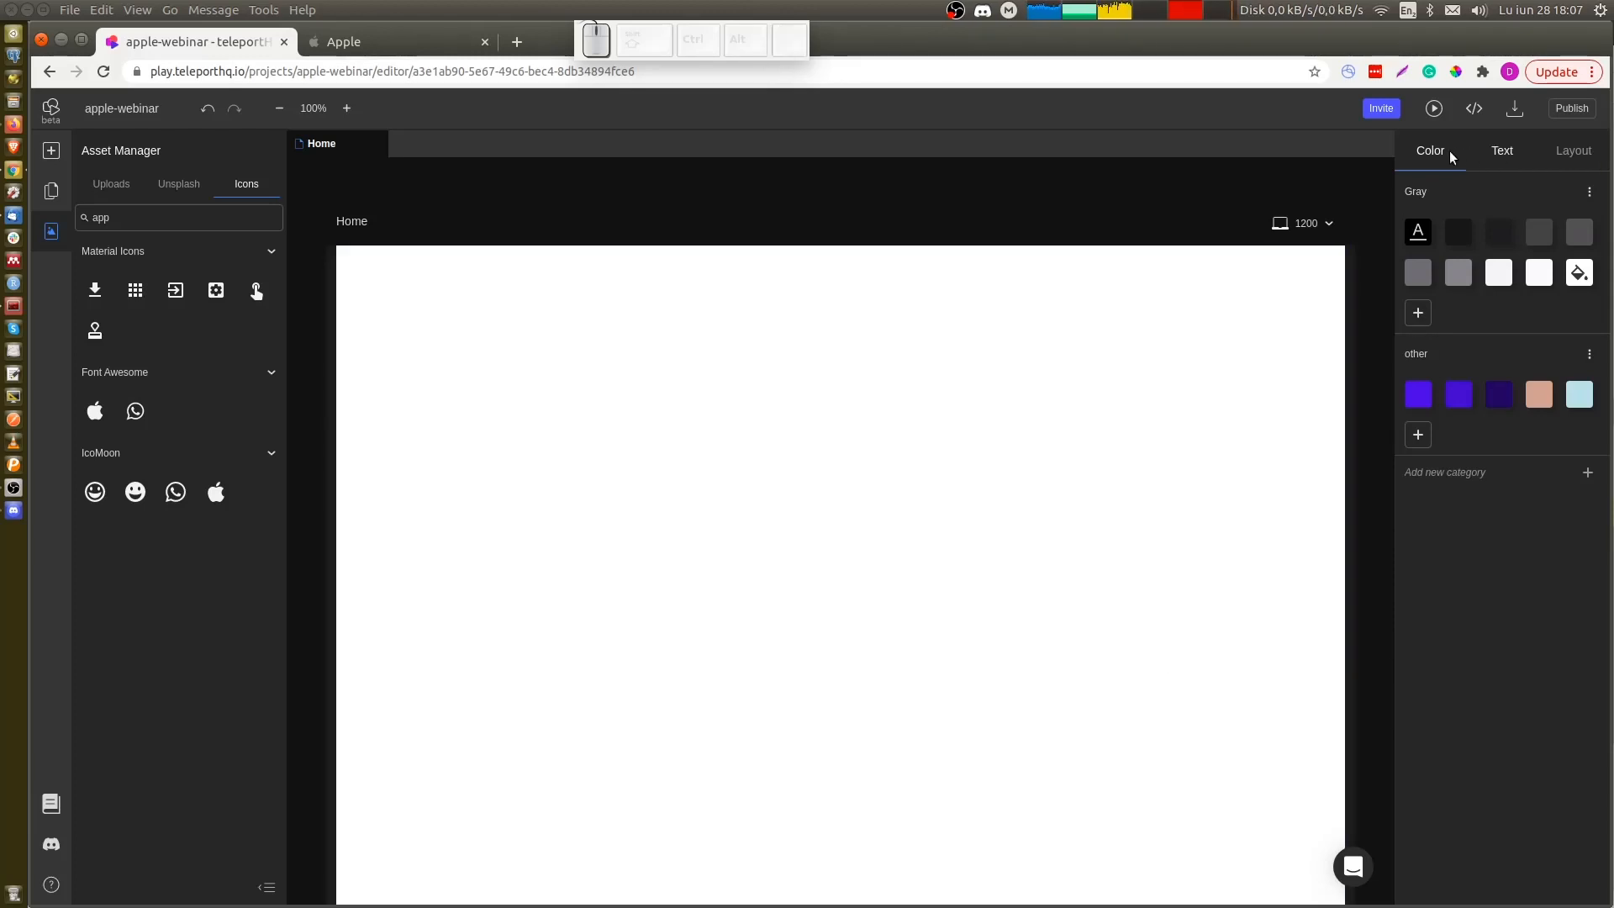
{"action": "left_click", "coordinate": [1498, 158]}
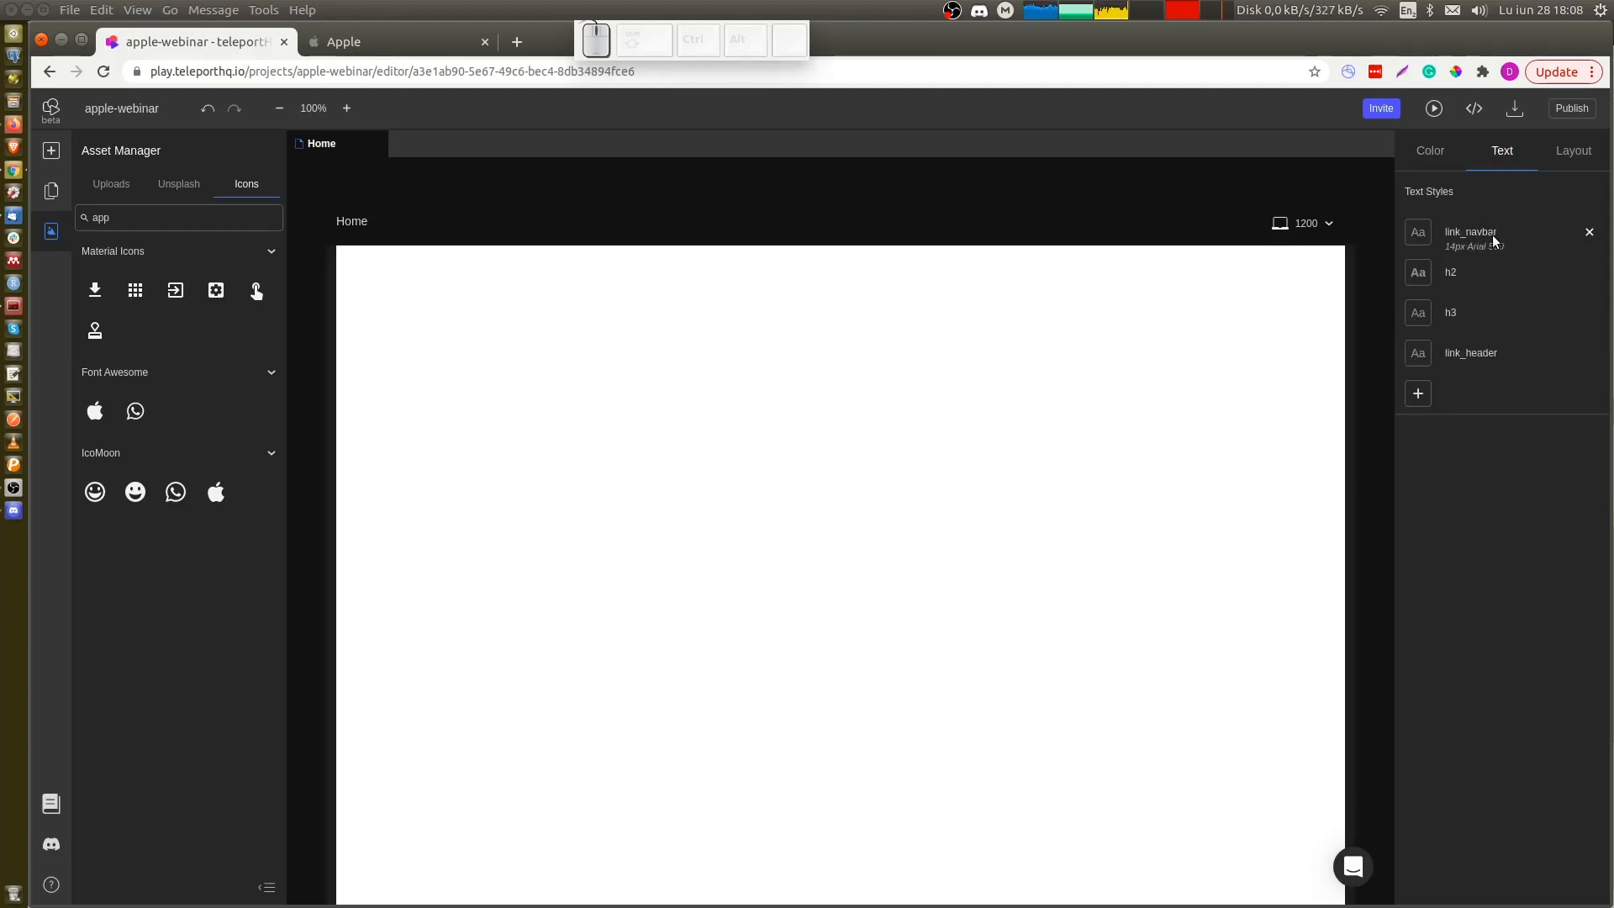
{"action": "left_click", "coordinate": [1522, 322]}
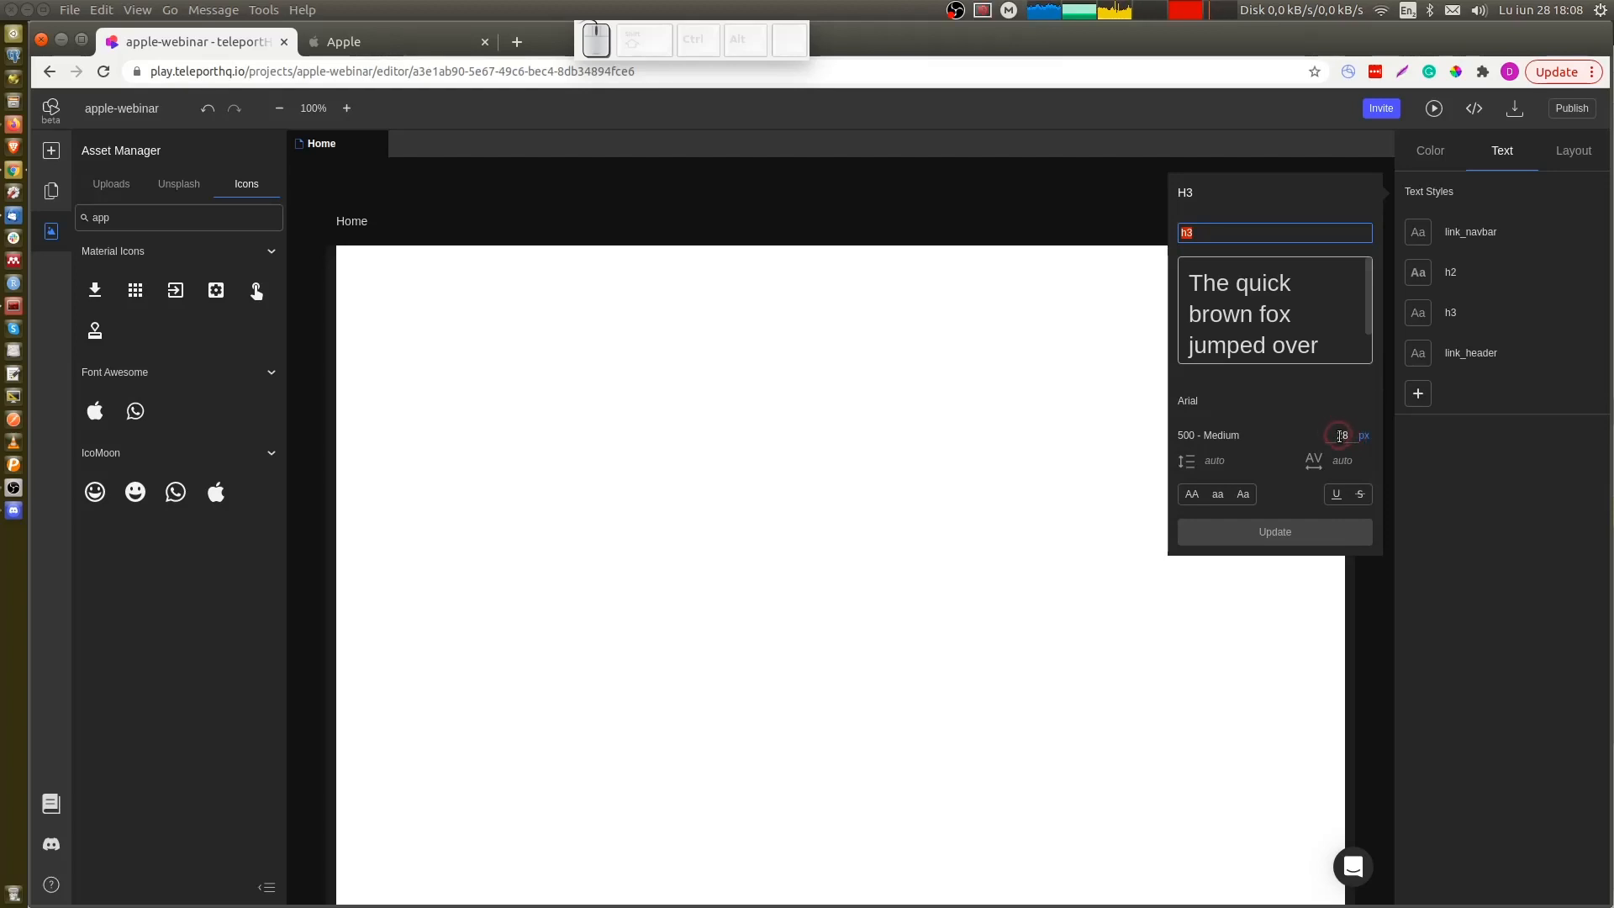
{"action": "key", "text": "Escape"}
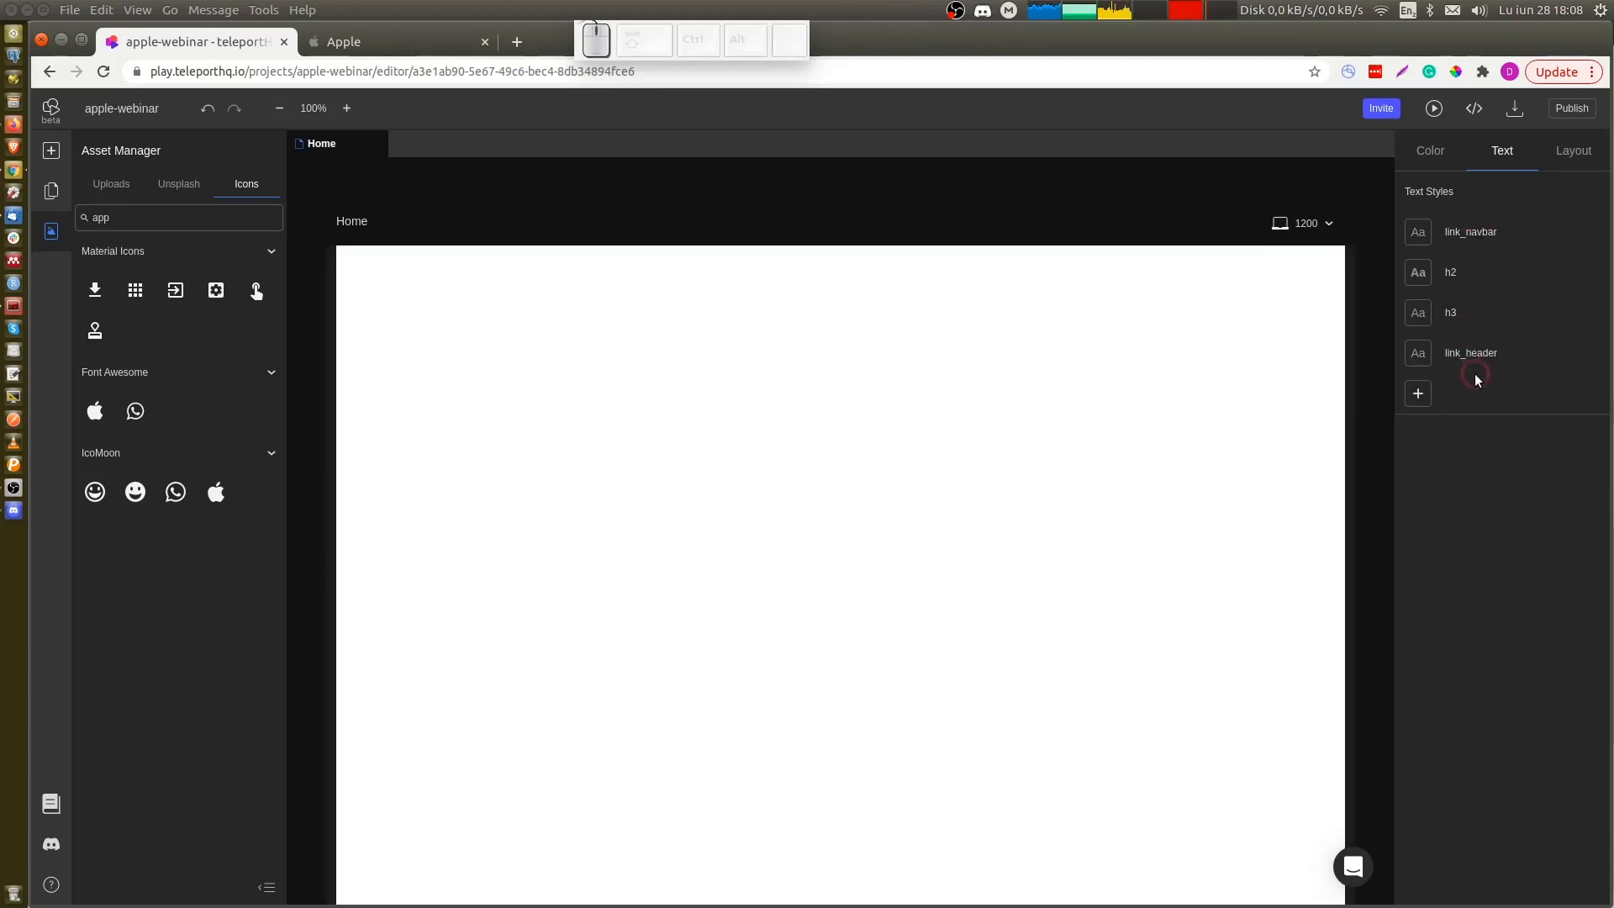
{"action": "left_click", "coordinate": [1562, 164]}
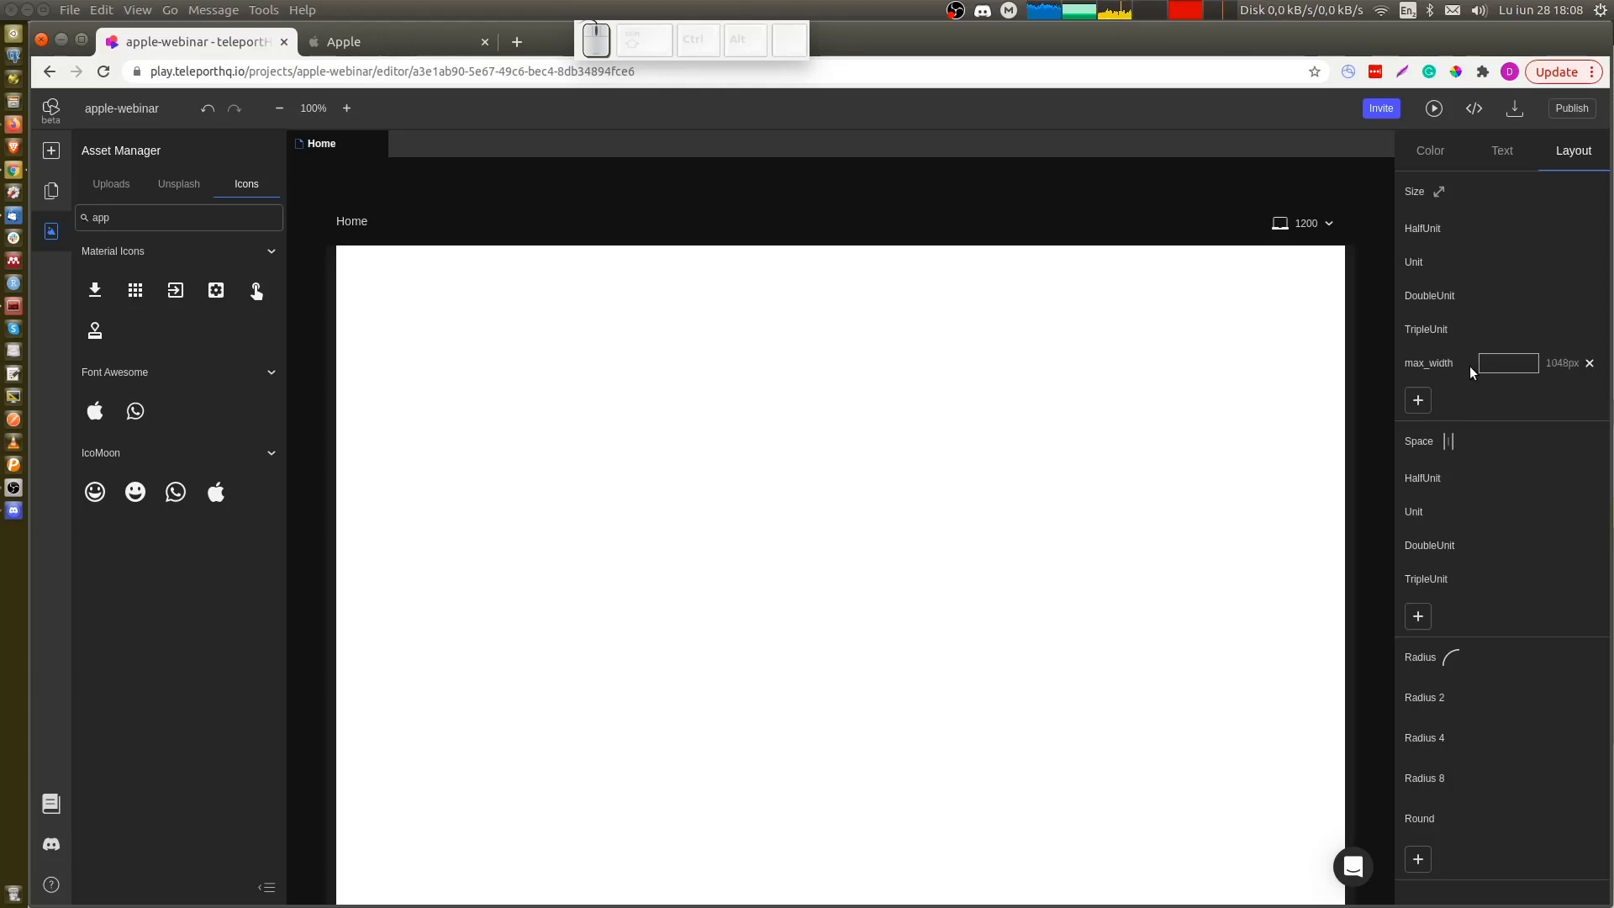
{"action": "left_click", "coordinate": [1427, 150]}
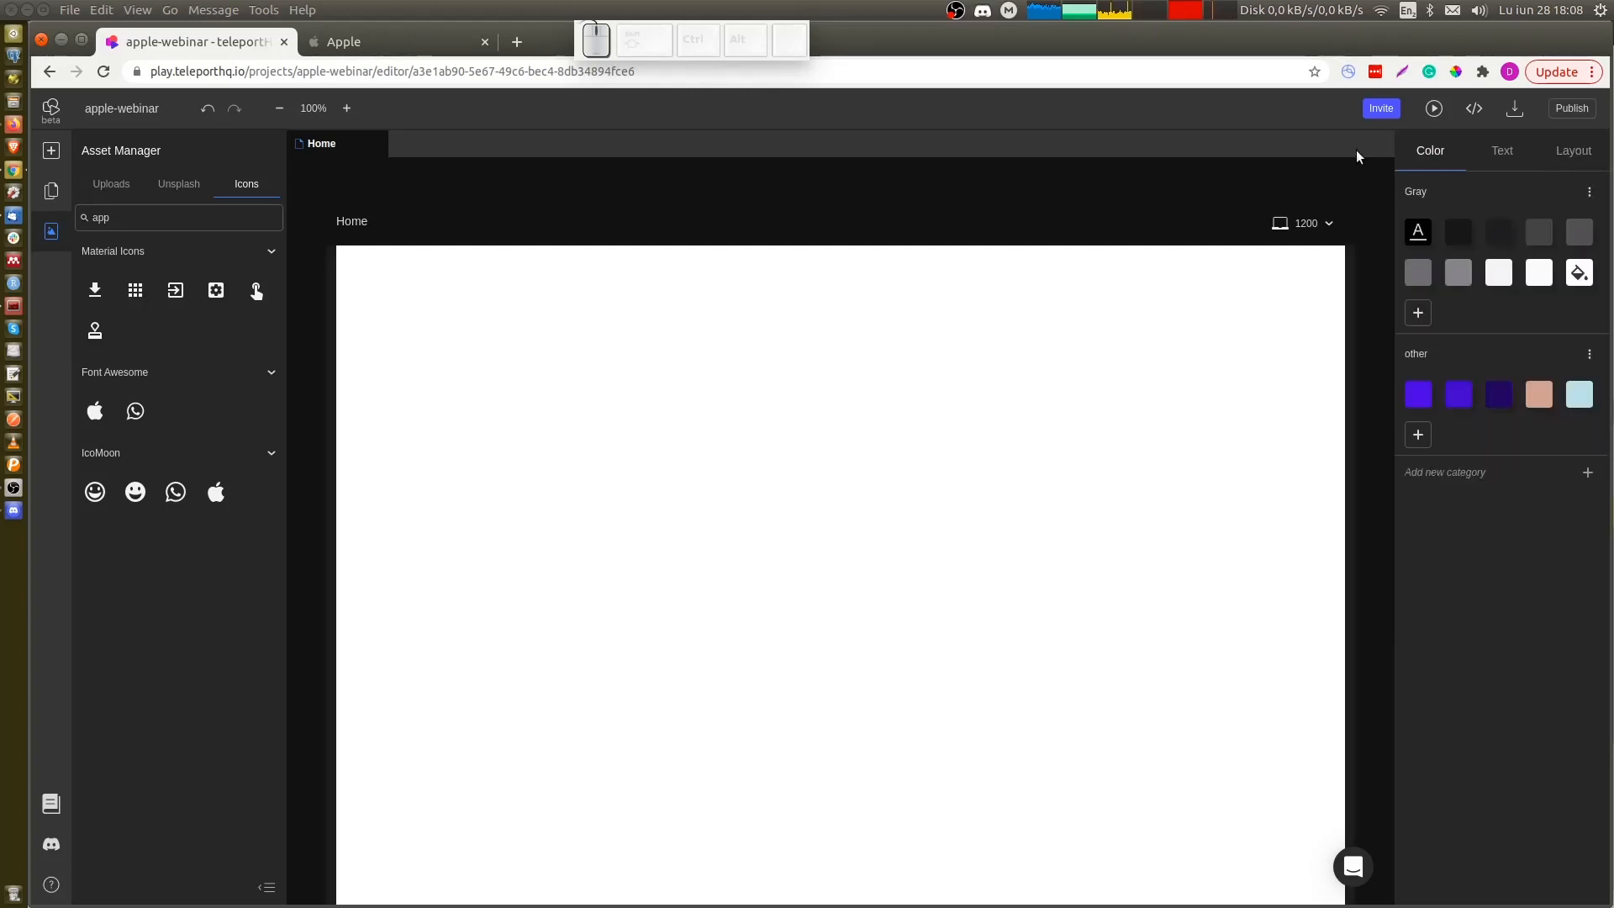
View the editor's keyboard shortcut reference for control actions and close it
{"action": "left_click", "coordinate": [51, 884]}
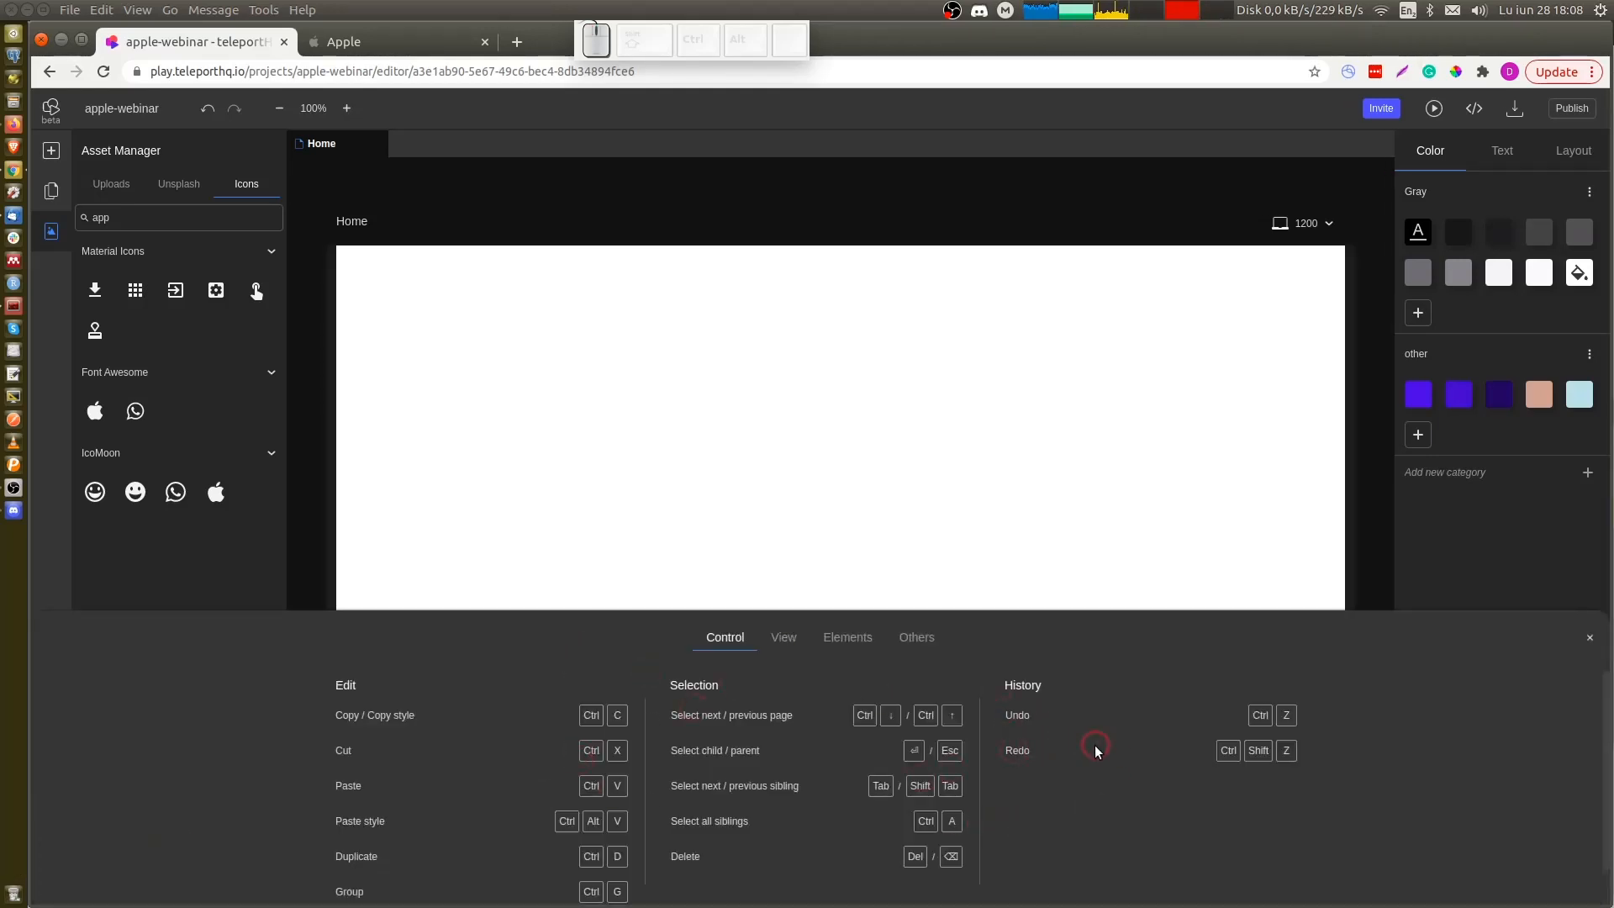
{"action": "left_click", "coordinate": [961, 547]}
{"action": "key", "text": "Escape"}
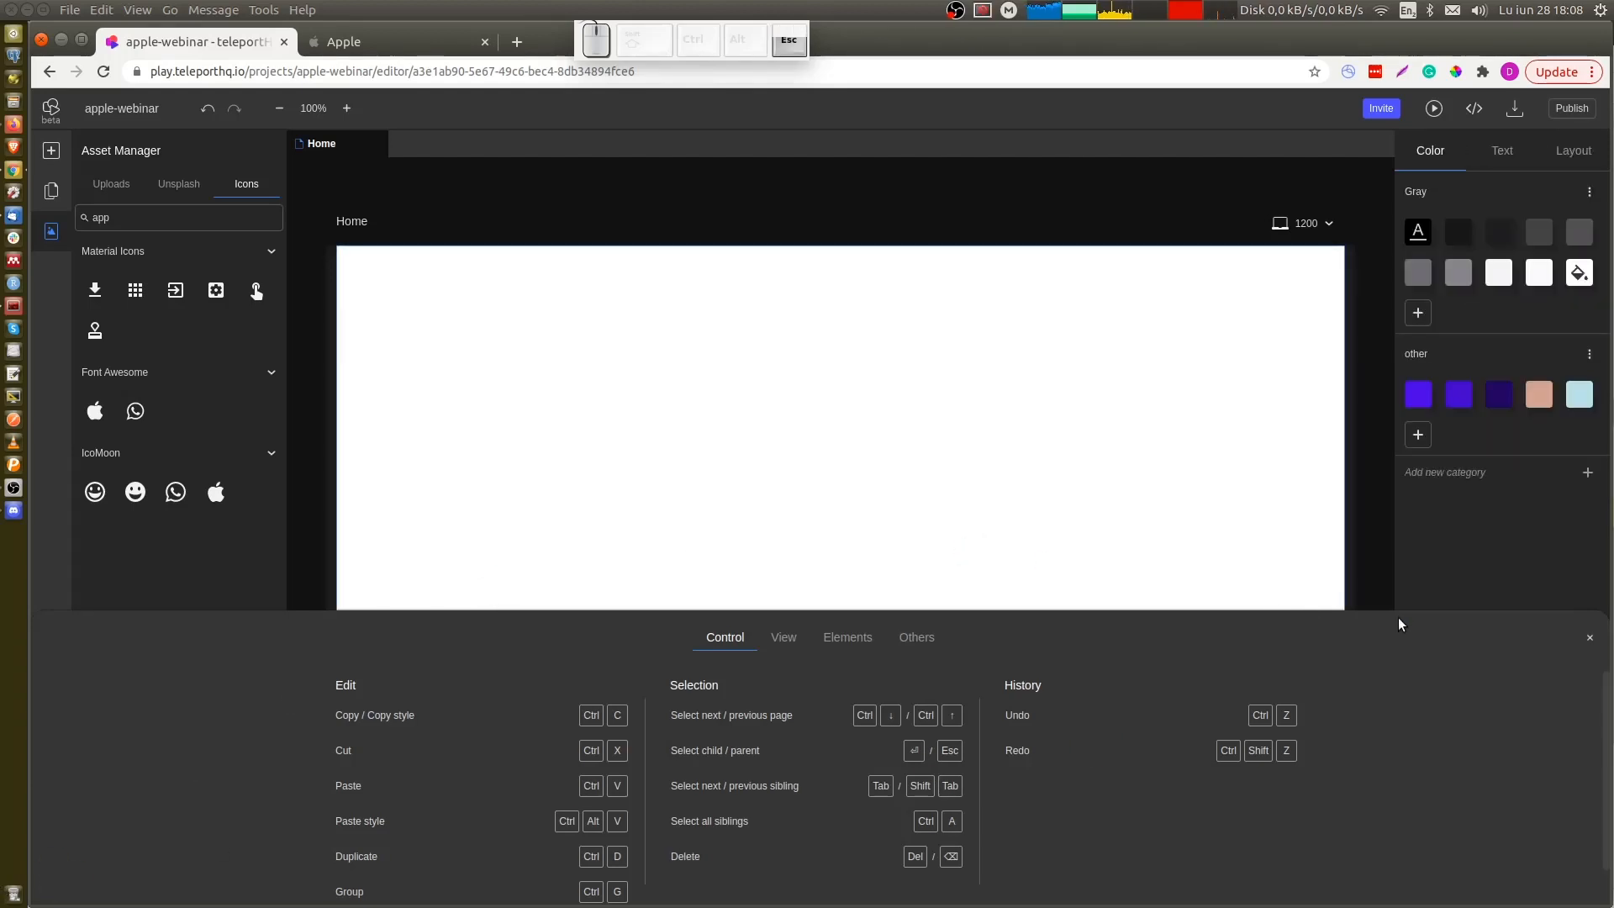
{"action": "left_click", "coordinate": [1589, 640]}
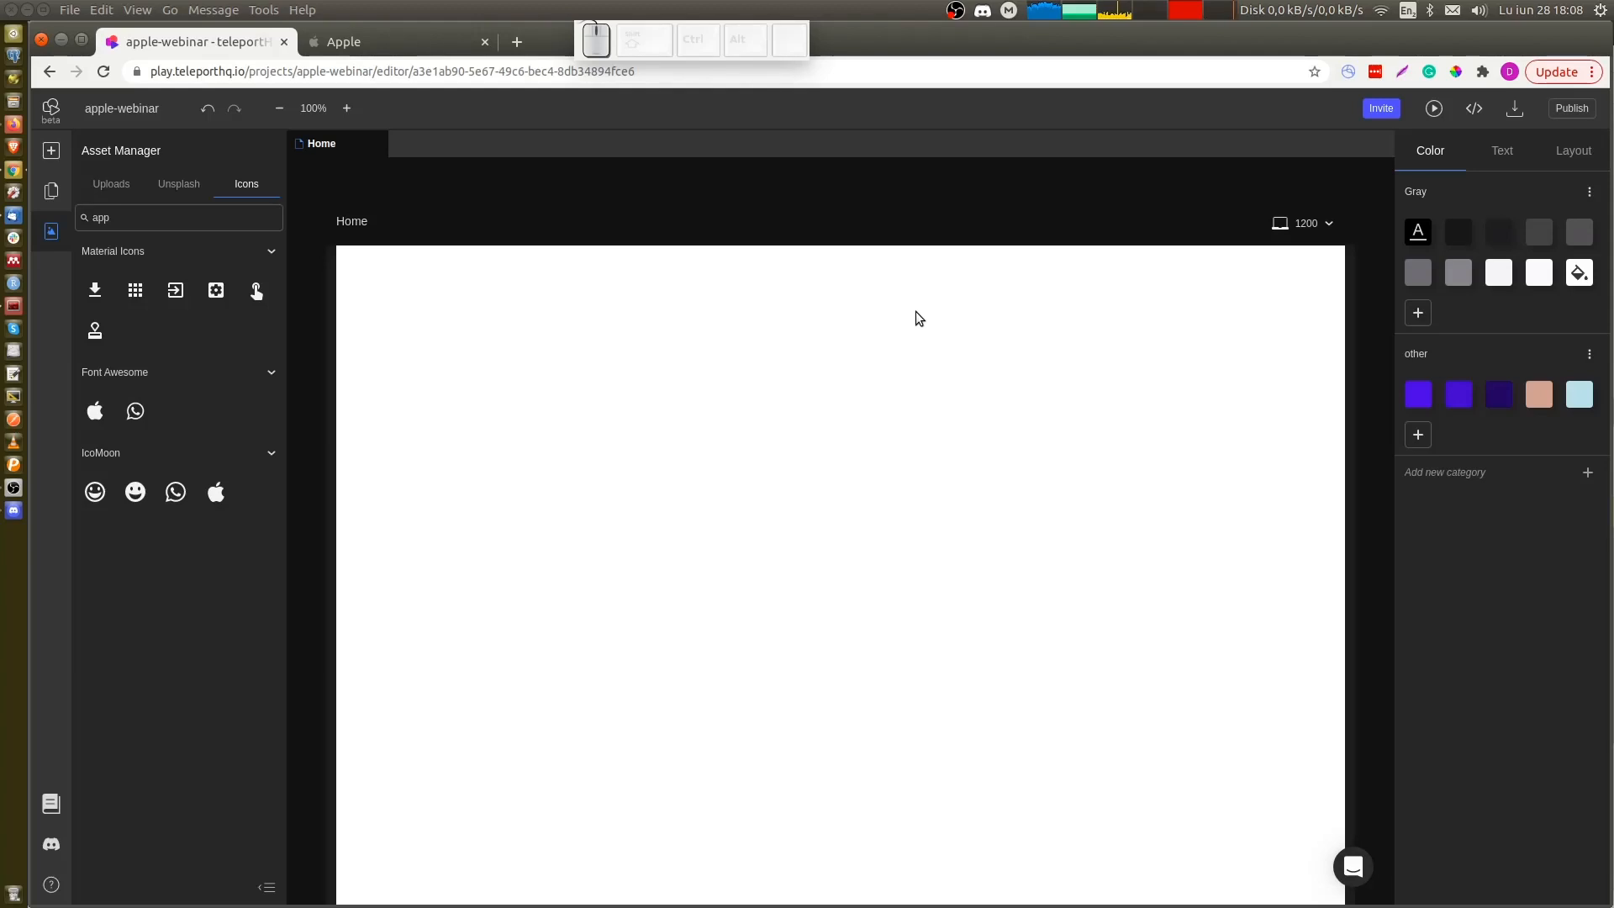
Switch to the Apple website and examine the homepage from navigation bar to footer, plus the Mac page
{"action": "key", "text": "ctrl+Tab"}
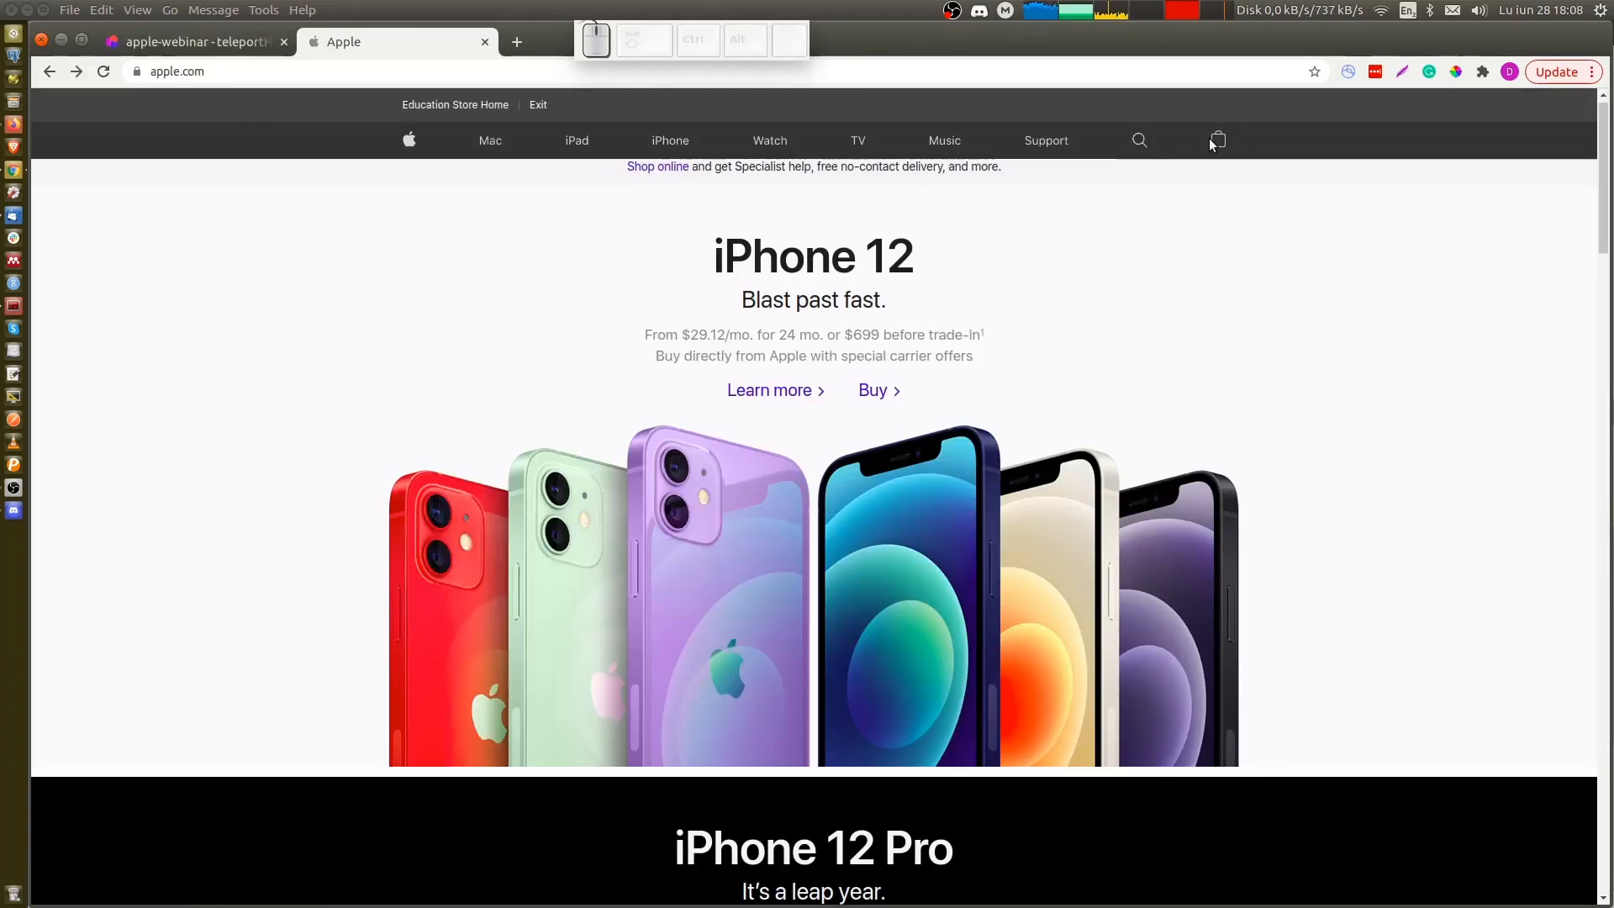
{"action": "key", "text": "ctrl+shift+Tab"}
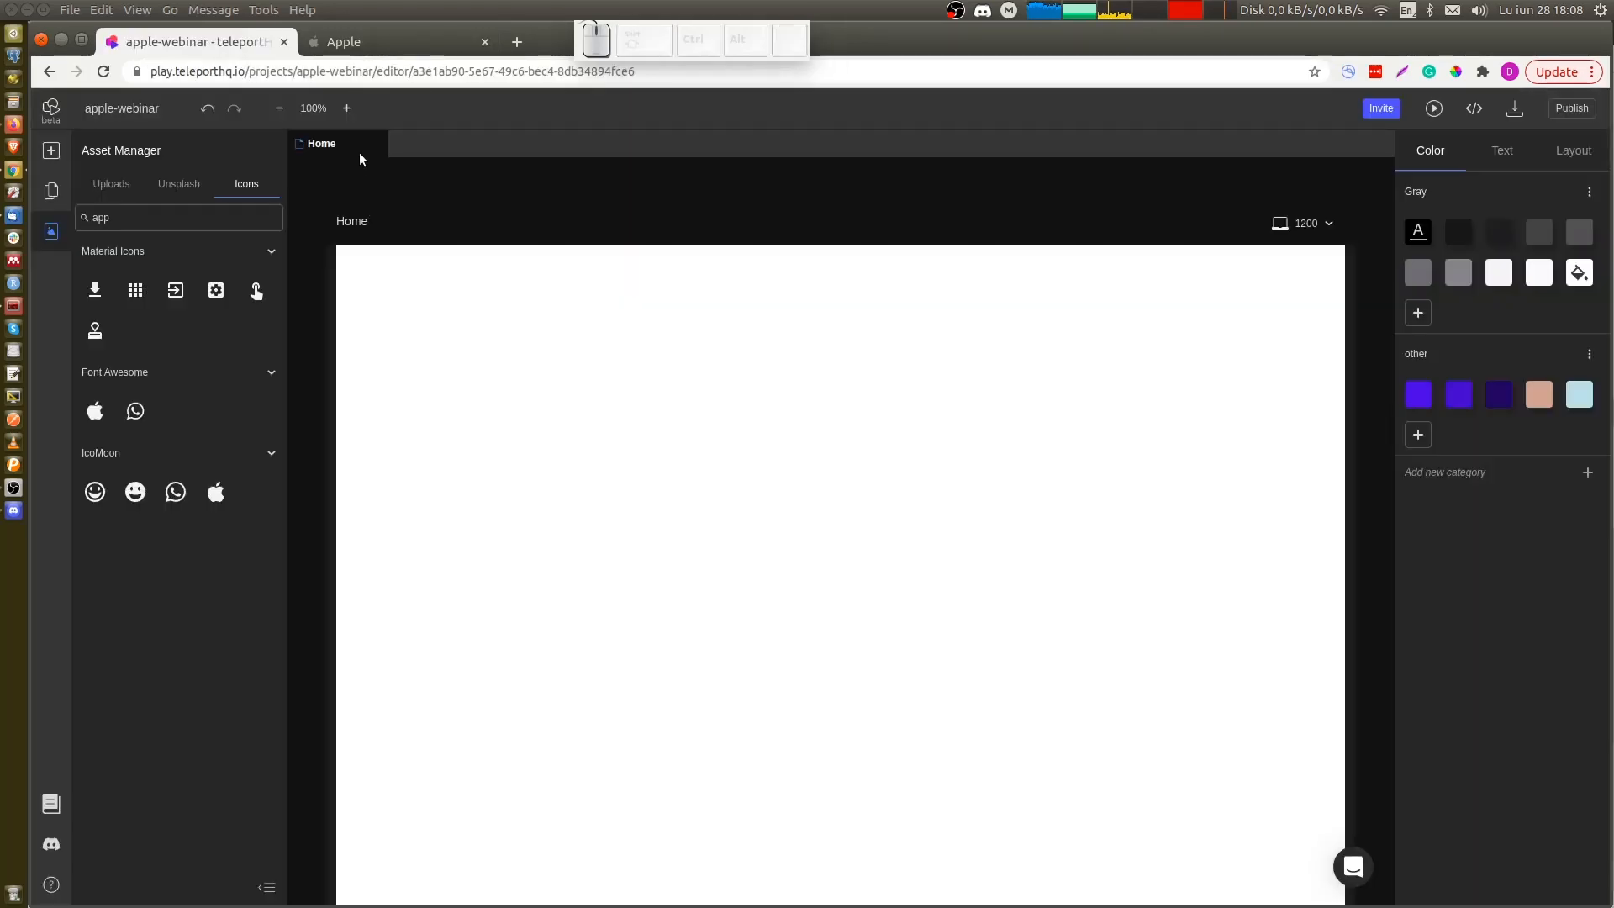
{"action": "key", "text": "ctrl+Tab"}
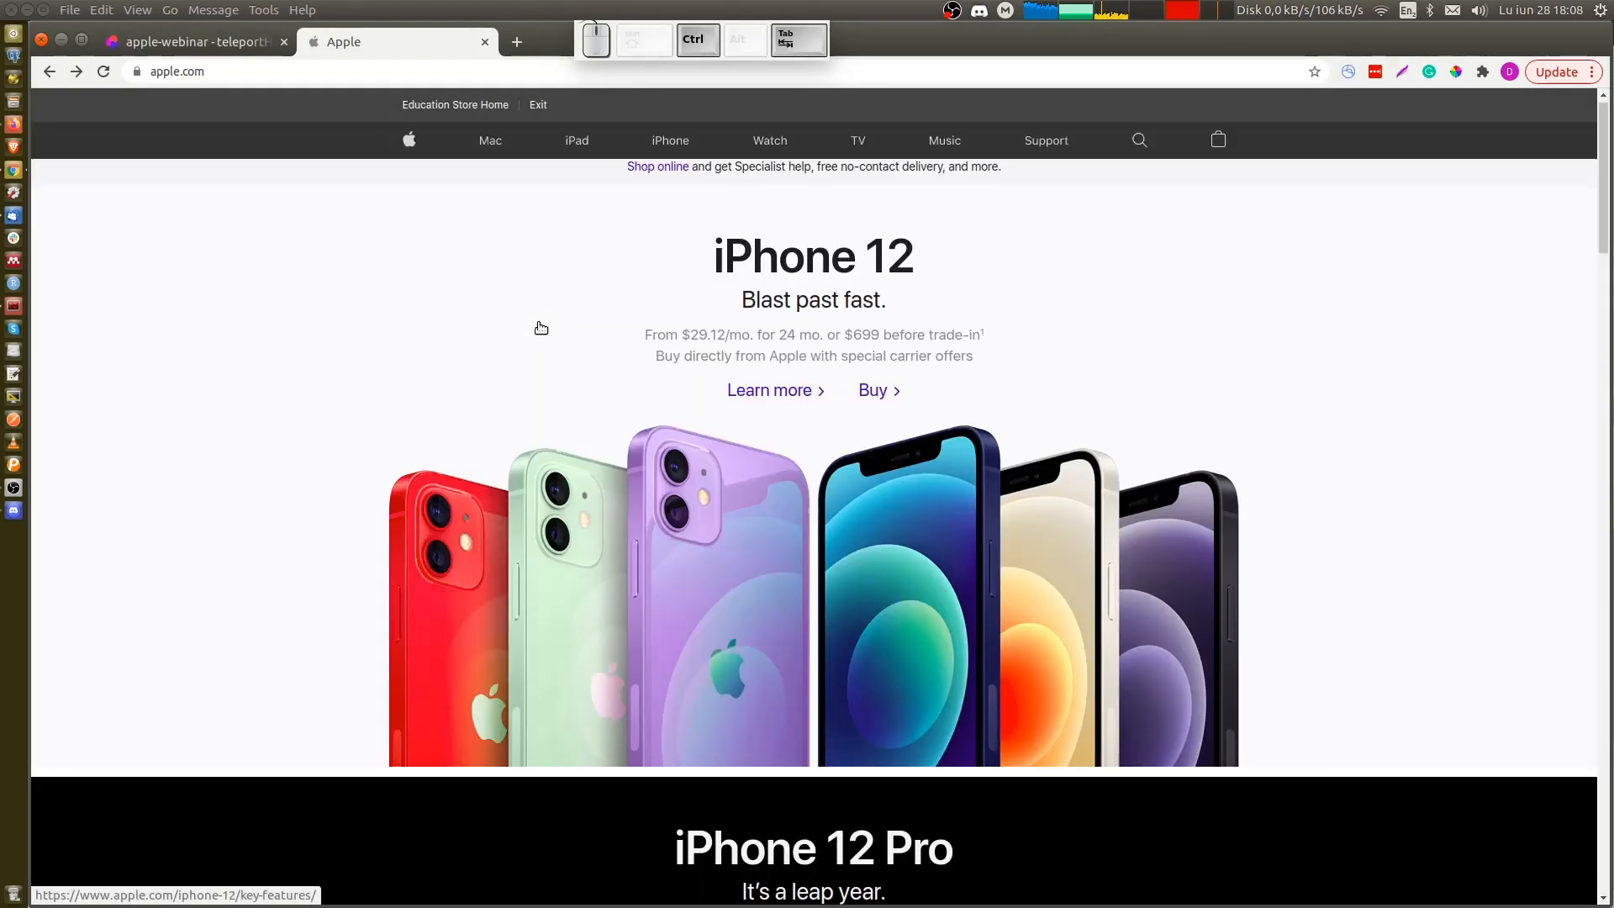
{"action": "scroll", "coordinate": [231, 534], "scroll_direction": "down", "scroll_amount": 4}
{"action": "scroll", "coordinate": [231, 534], "scroll_direction": "up", "scroll_amount": 4}
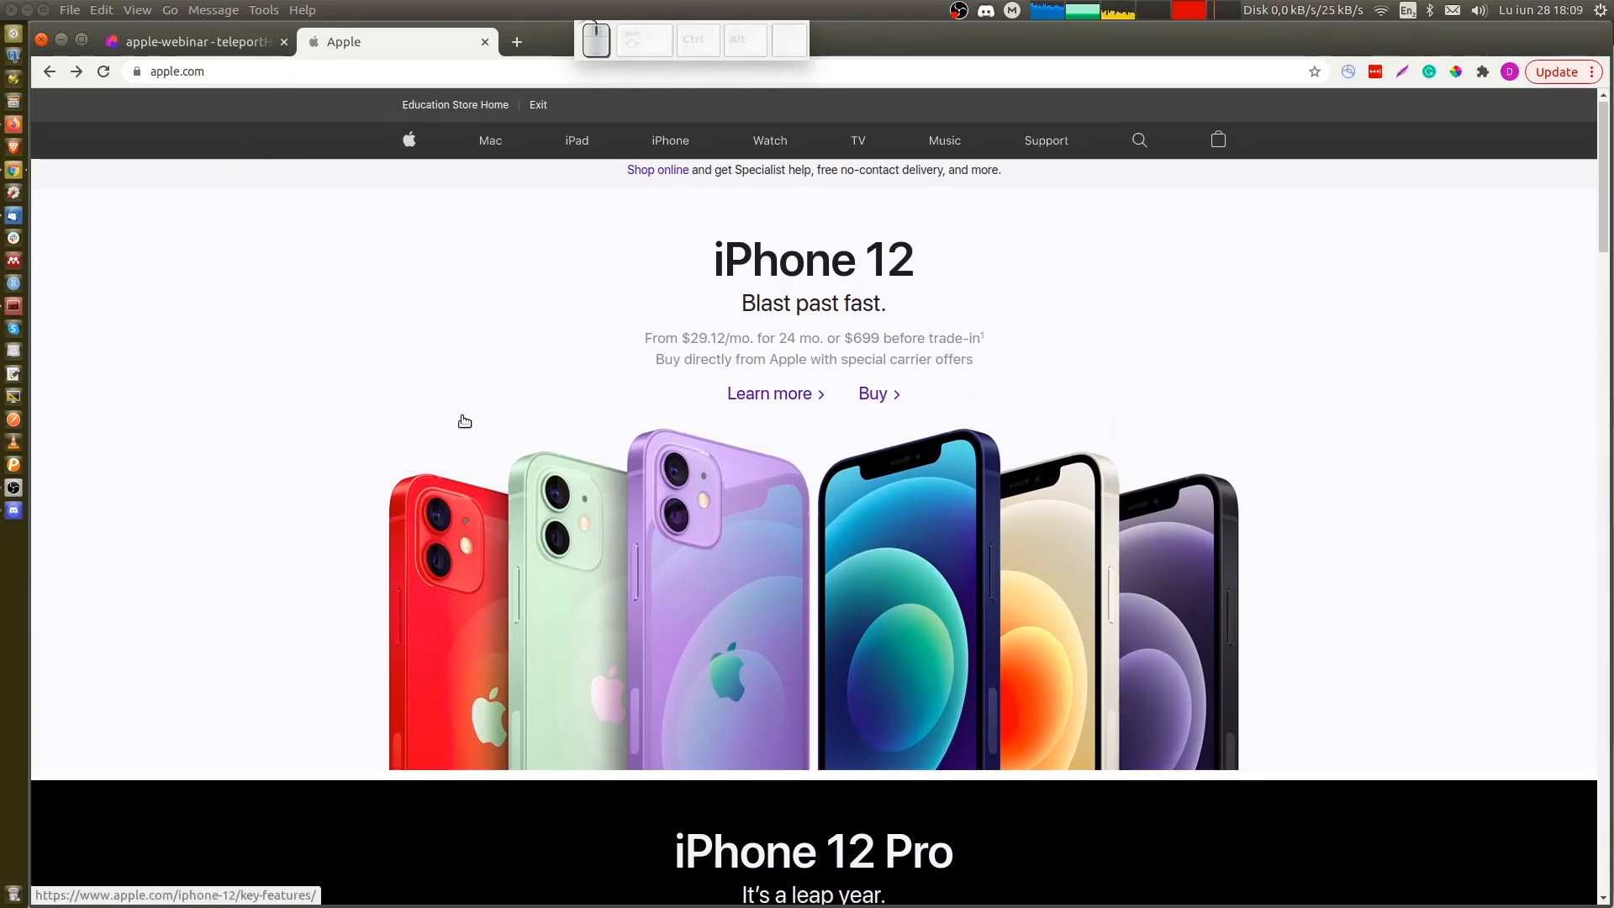
{"action": "scroll", "coordinate": [554, 505], "scroll_direction": "down", "scroll_amount": 5}
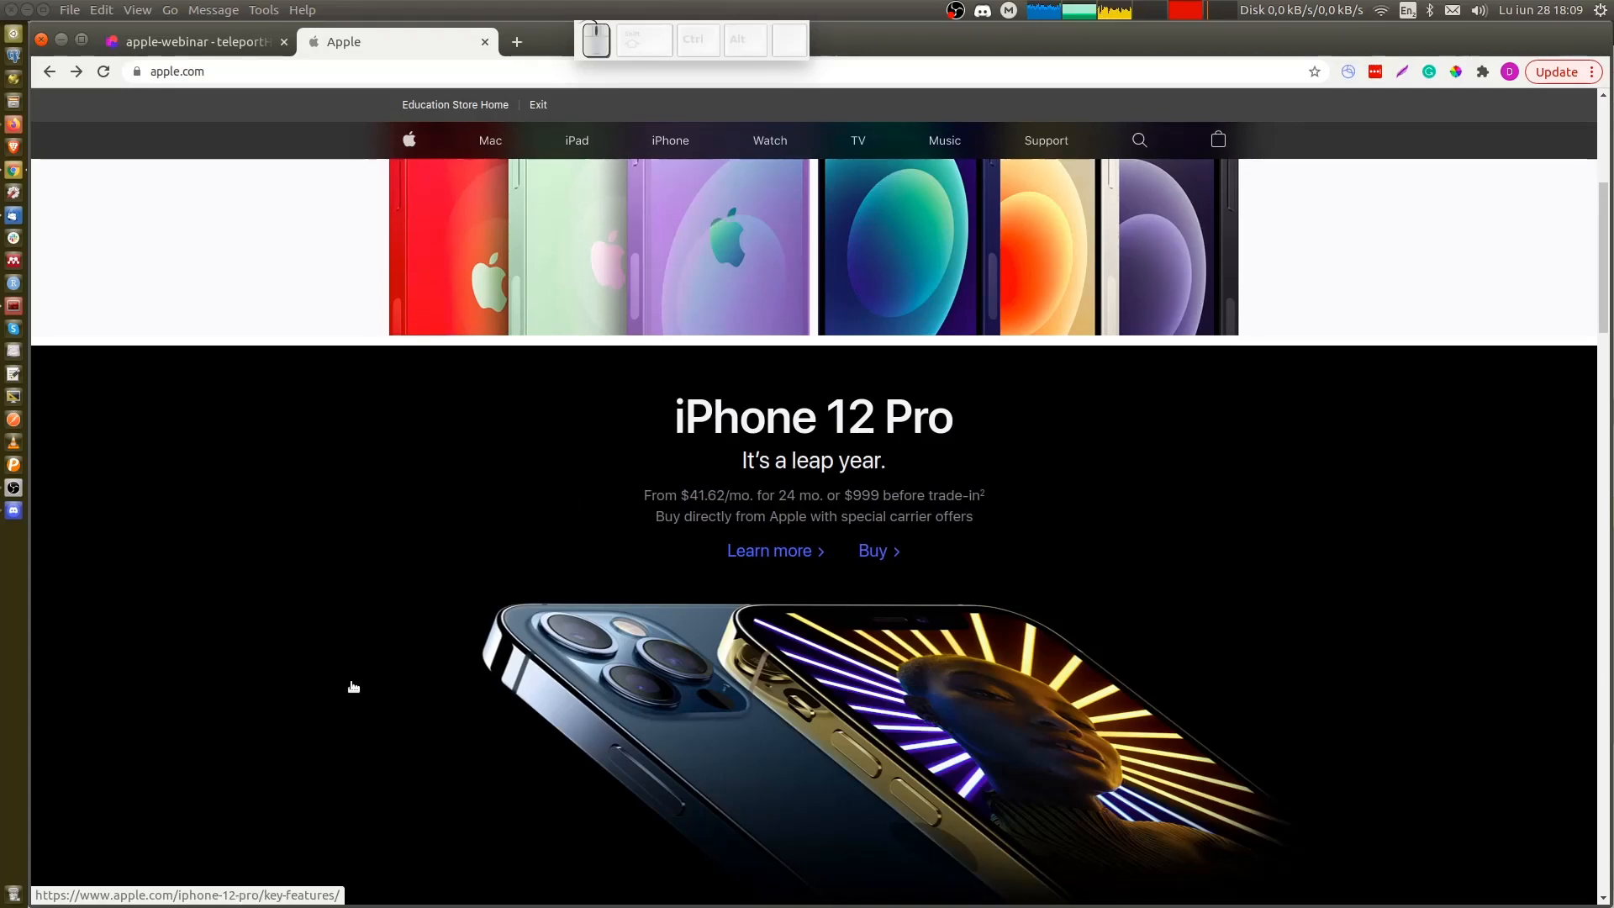
{"action": "scroll", "coordinate": [354, 686], "scroll_direction": "down", "scroll_amount": 20}
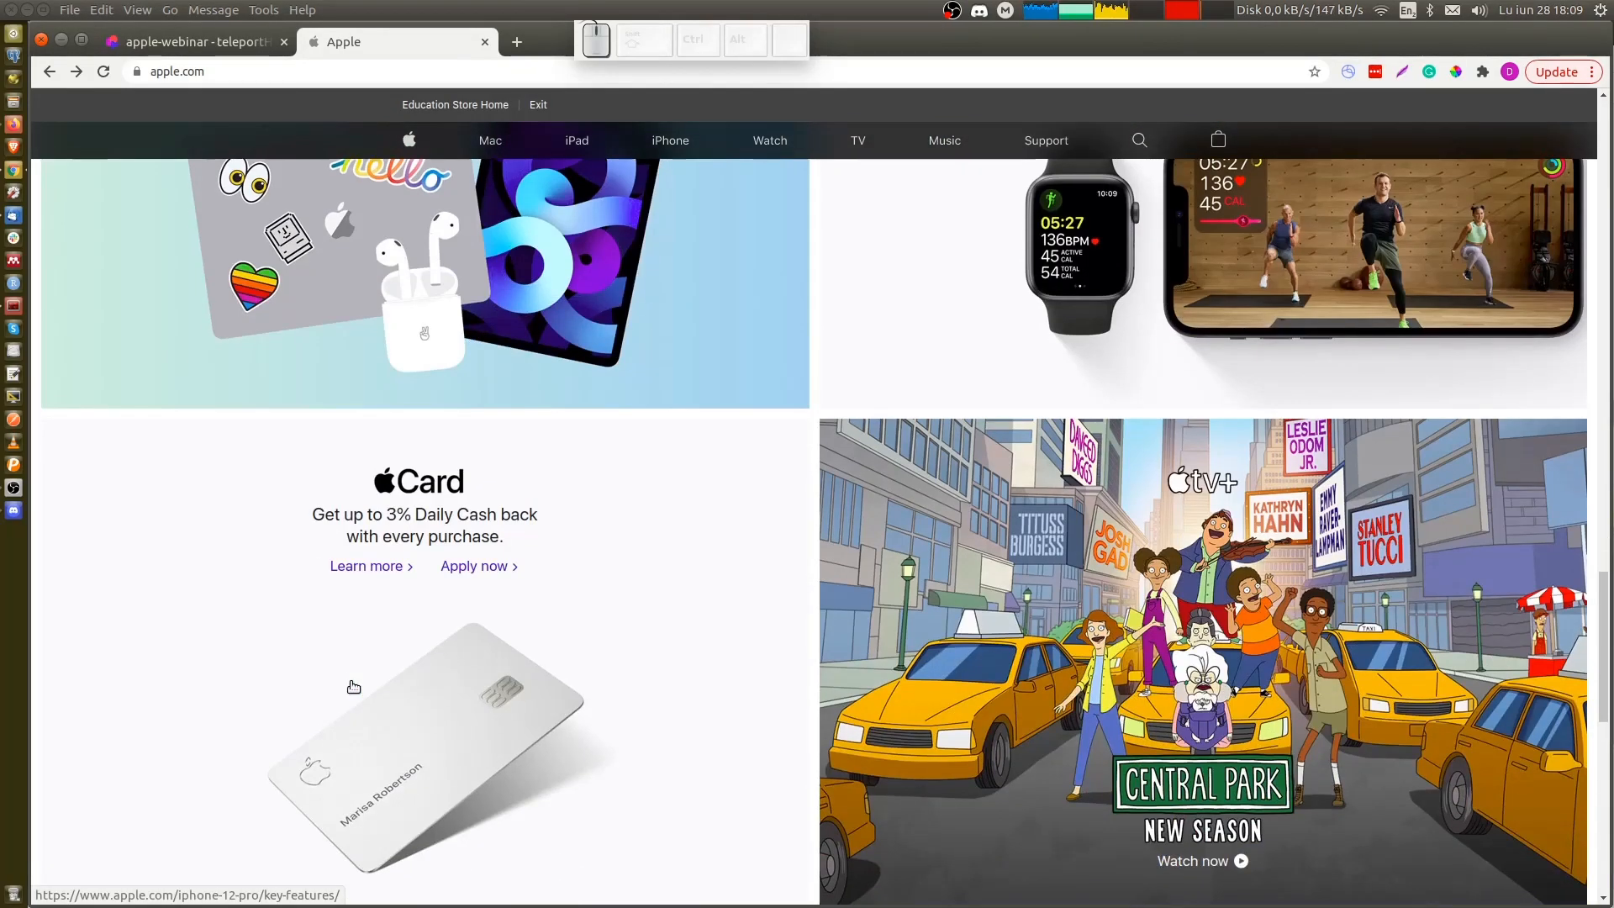
{"action": "scroll", "coordinate": [353, 687], "scroll_direction": "down", "scroll_amount": 15}
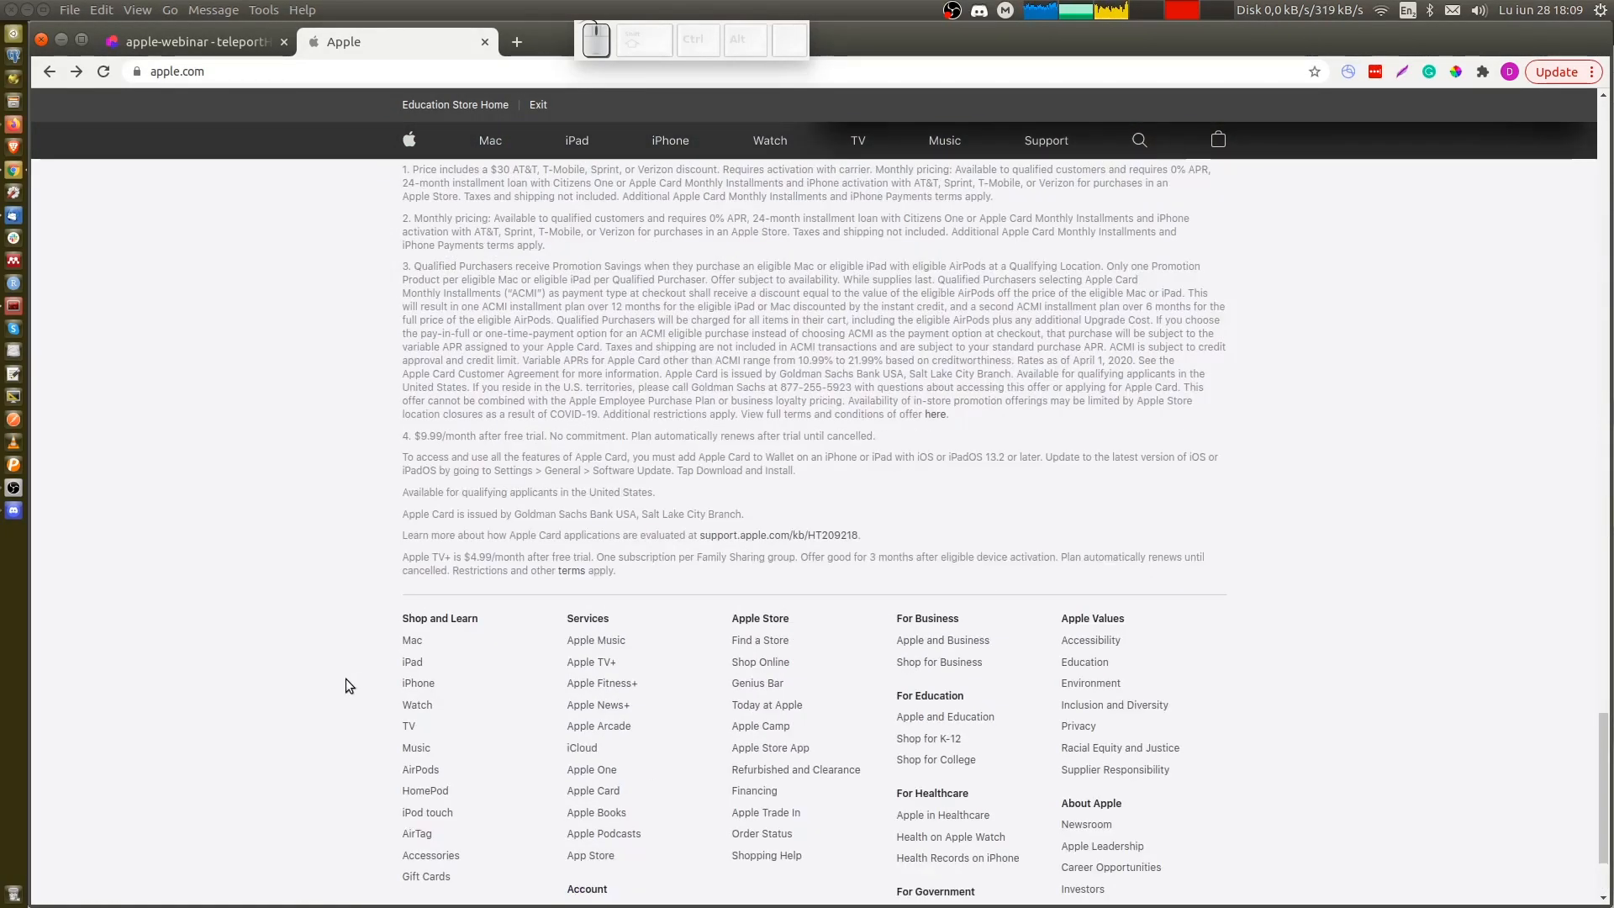
{"action": "scroll", "coordinate": [316, 423], "scroll_direction": "up", "scroll_amount": 20}
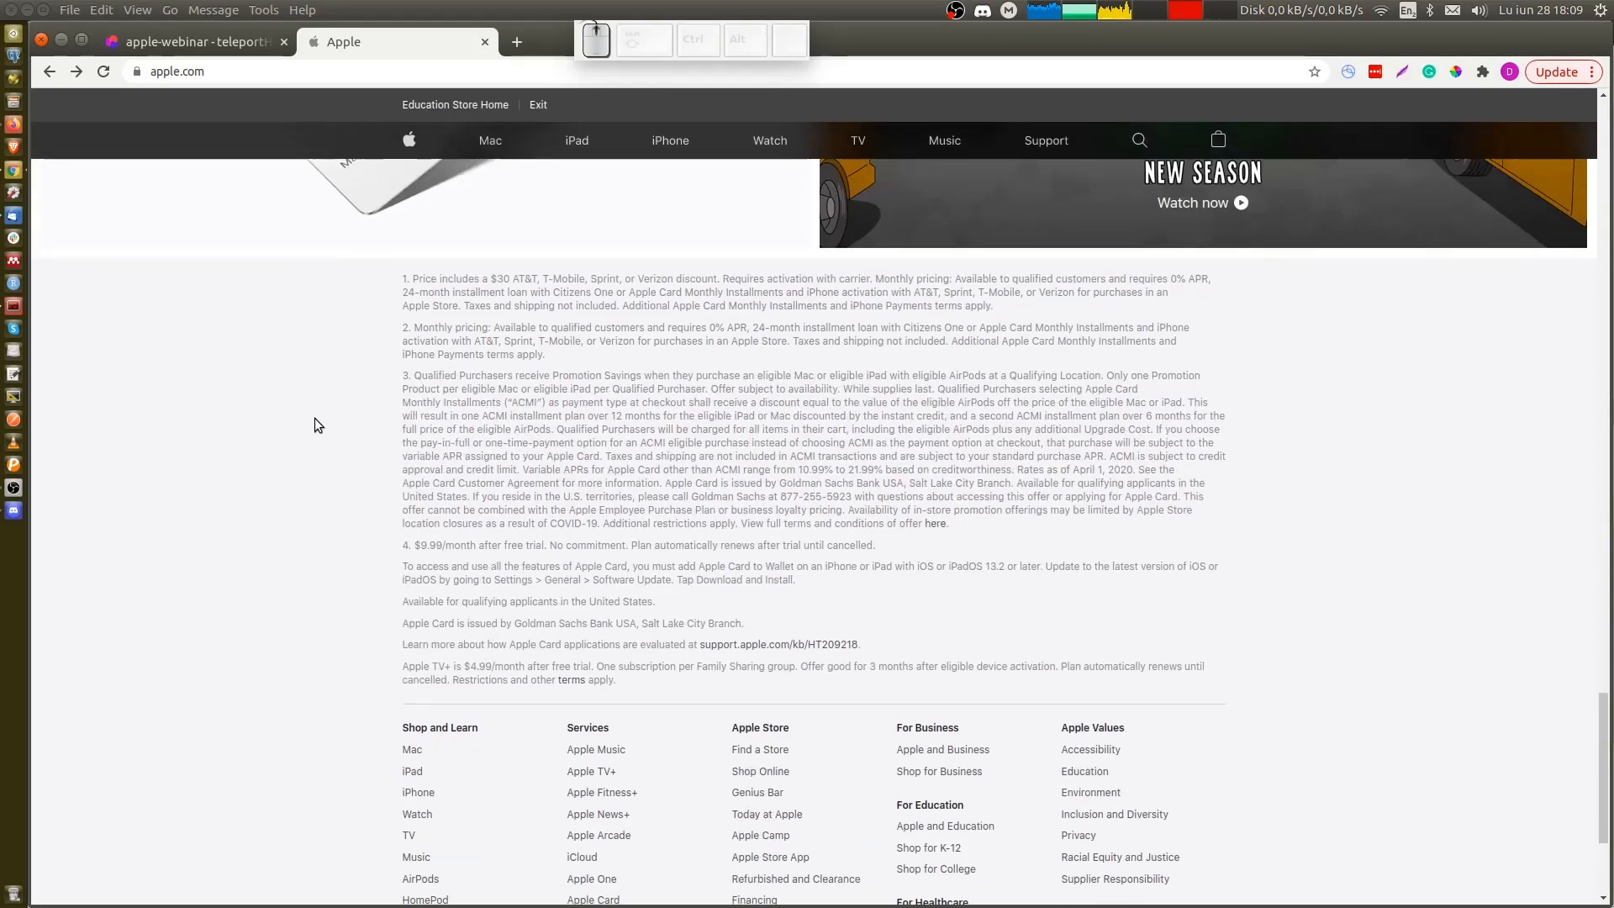
{"action": "scroll", "coordinate": [314, 417], "scroll_direction": "up", "scroll_amount": 5}
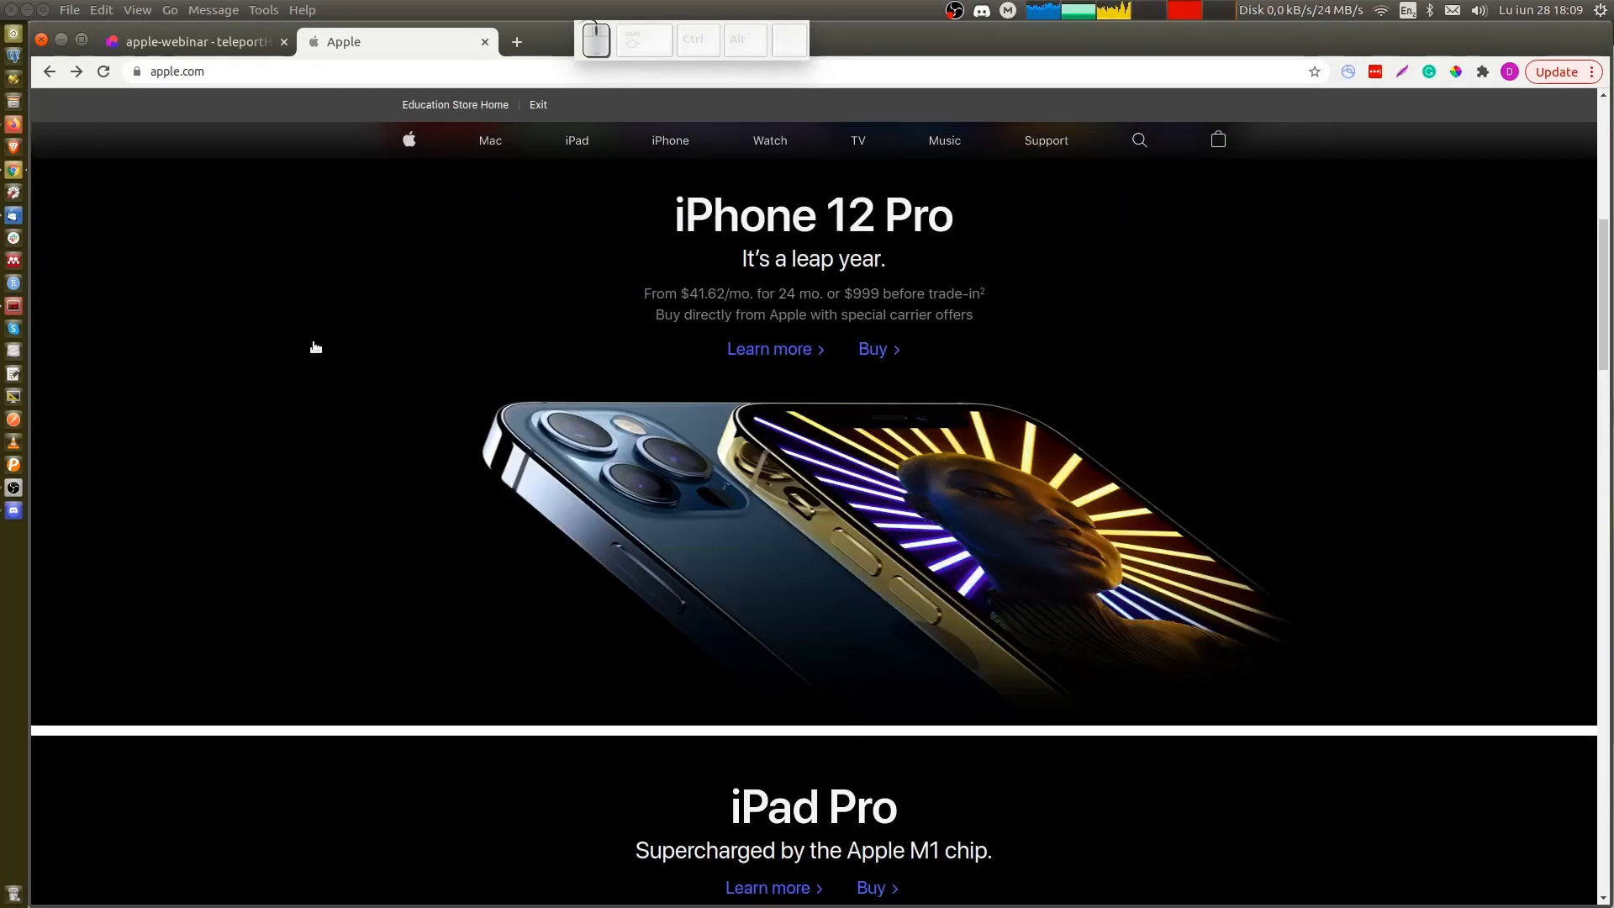
{"action": "left_click", "coordinate": [491, 142]}
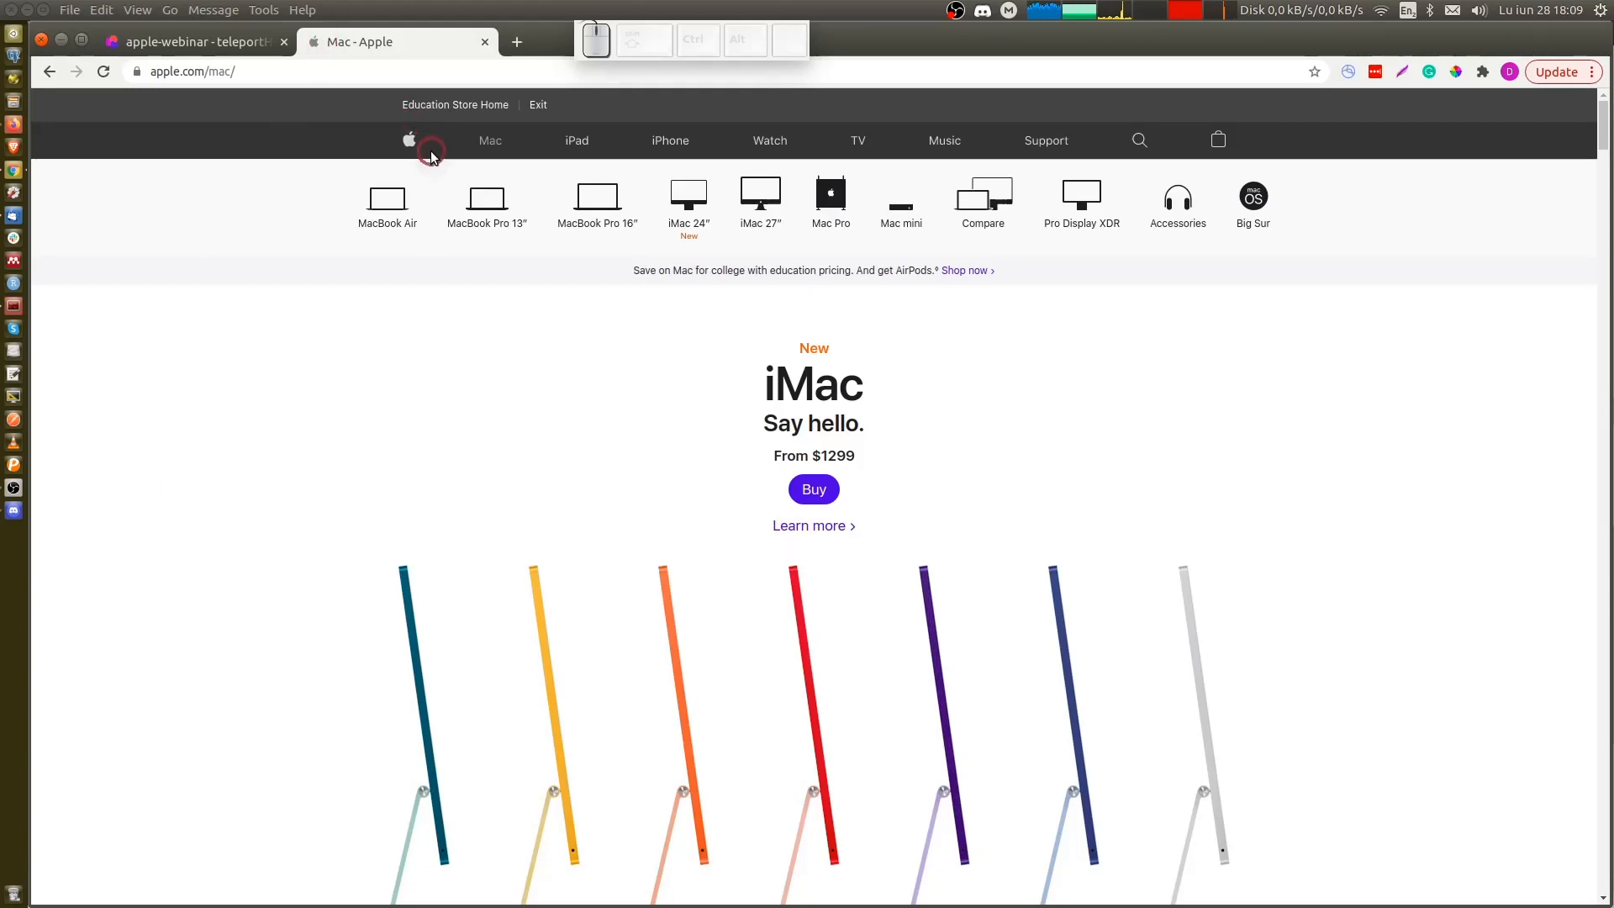
{"action": "left_click", "coordinate": [410, 141]}
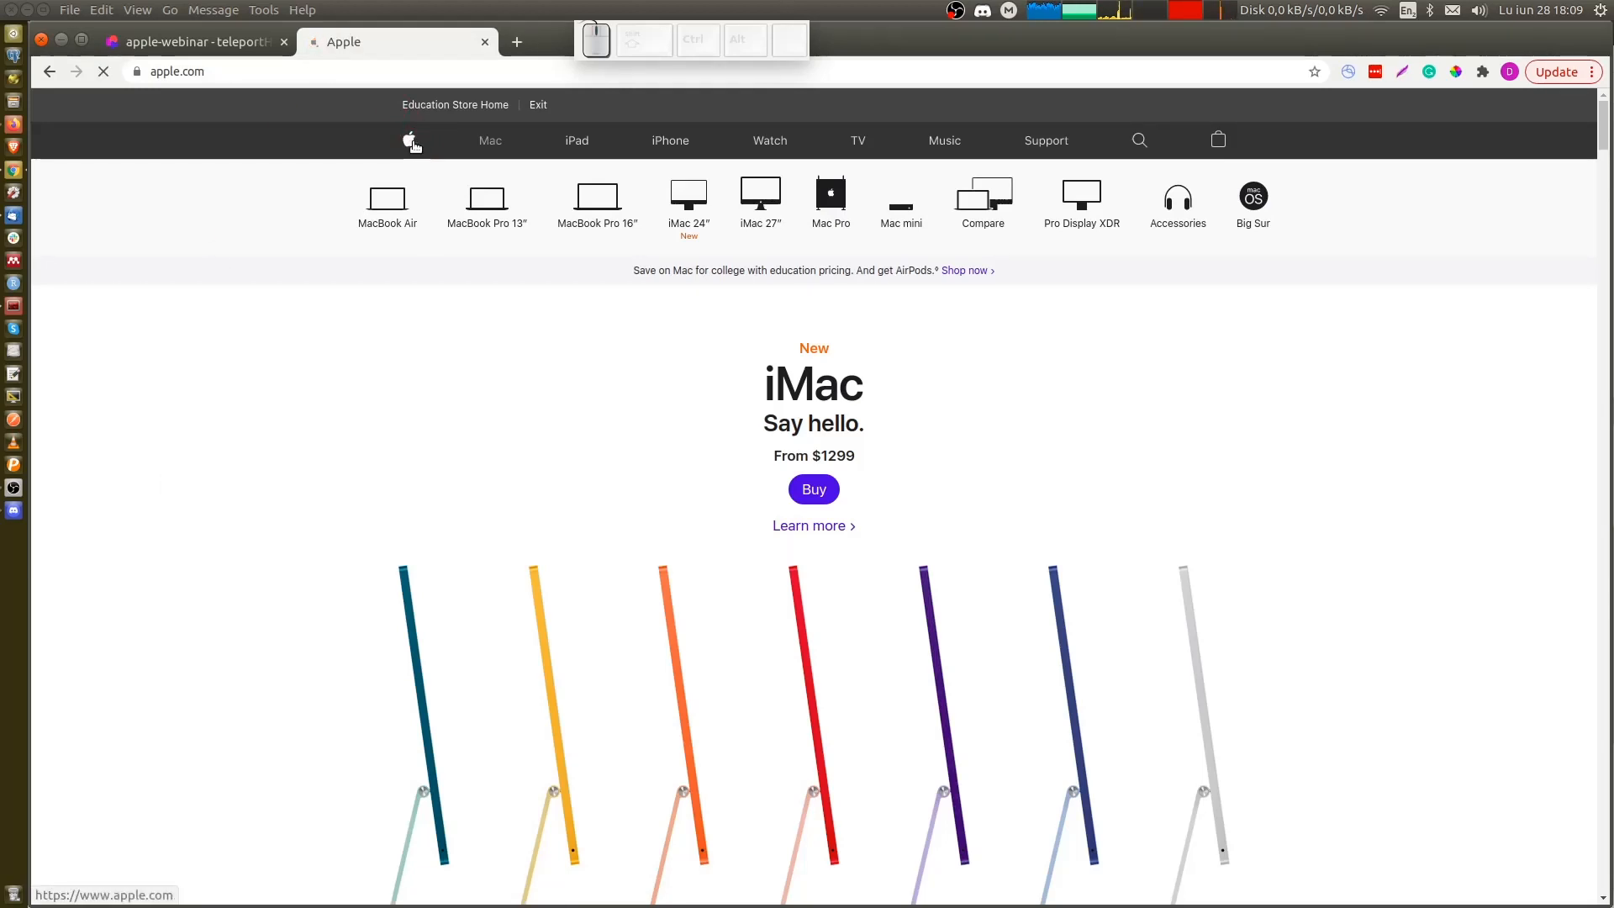
Switch back to the teleportHQ editor and insert a full-width container at the start of the Home page
{"action": "key", "text": "ctrl+shift+Tab"}
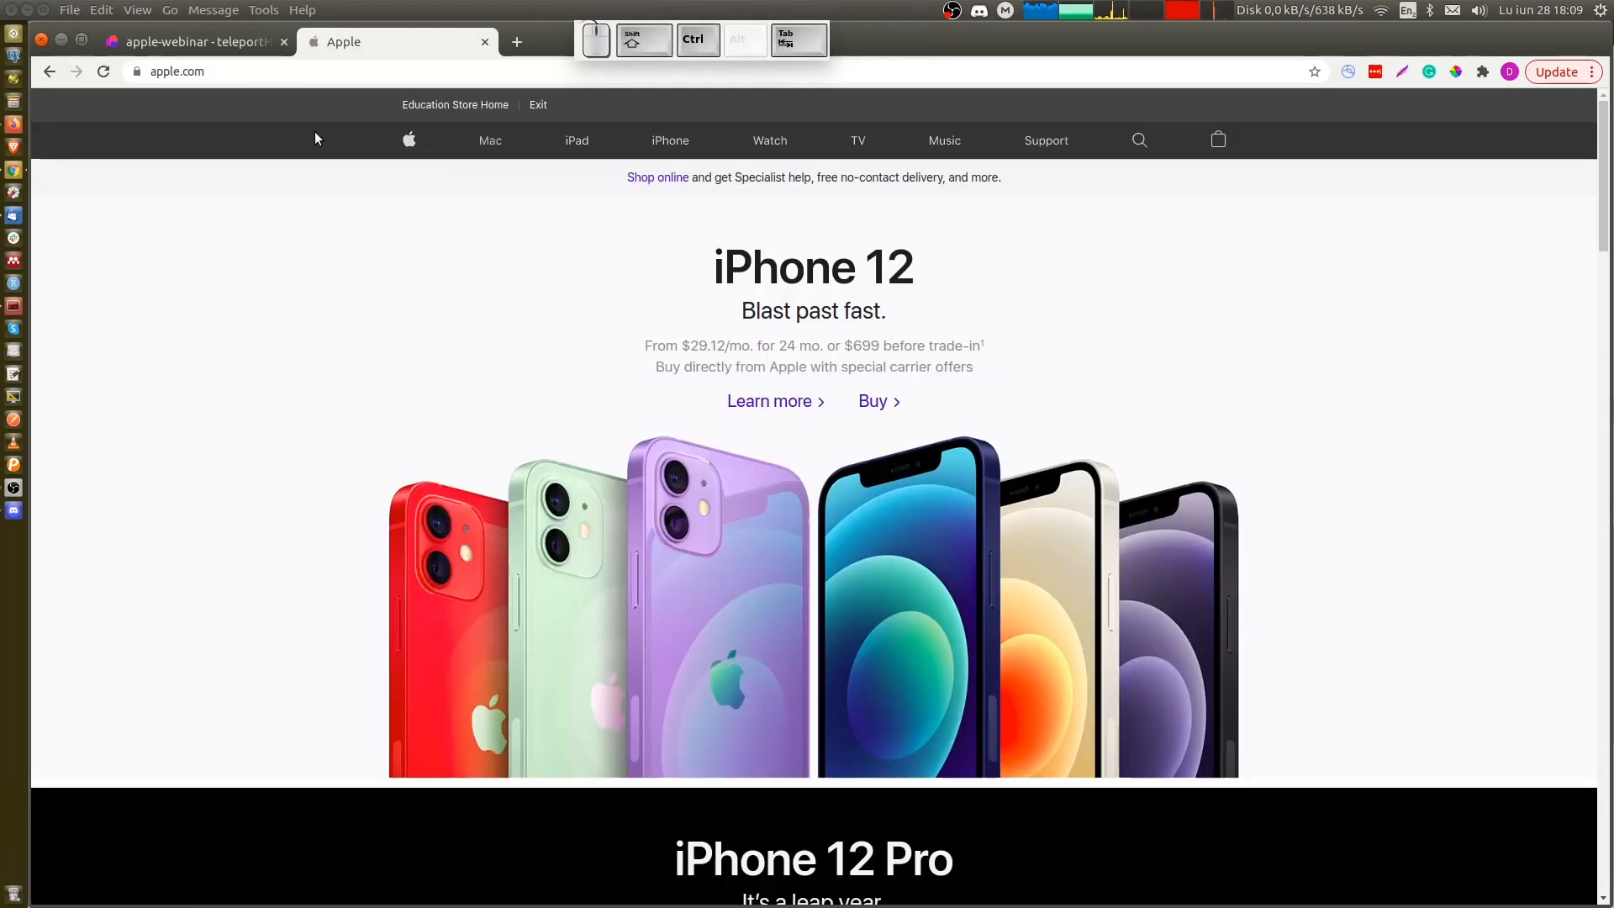
{"action": "left_click", "coordinate": [678, 351]}
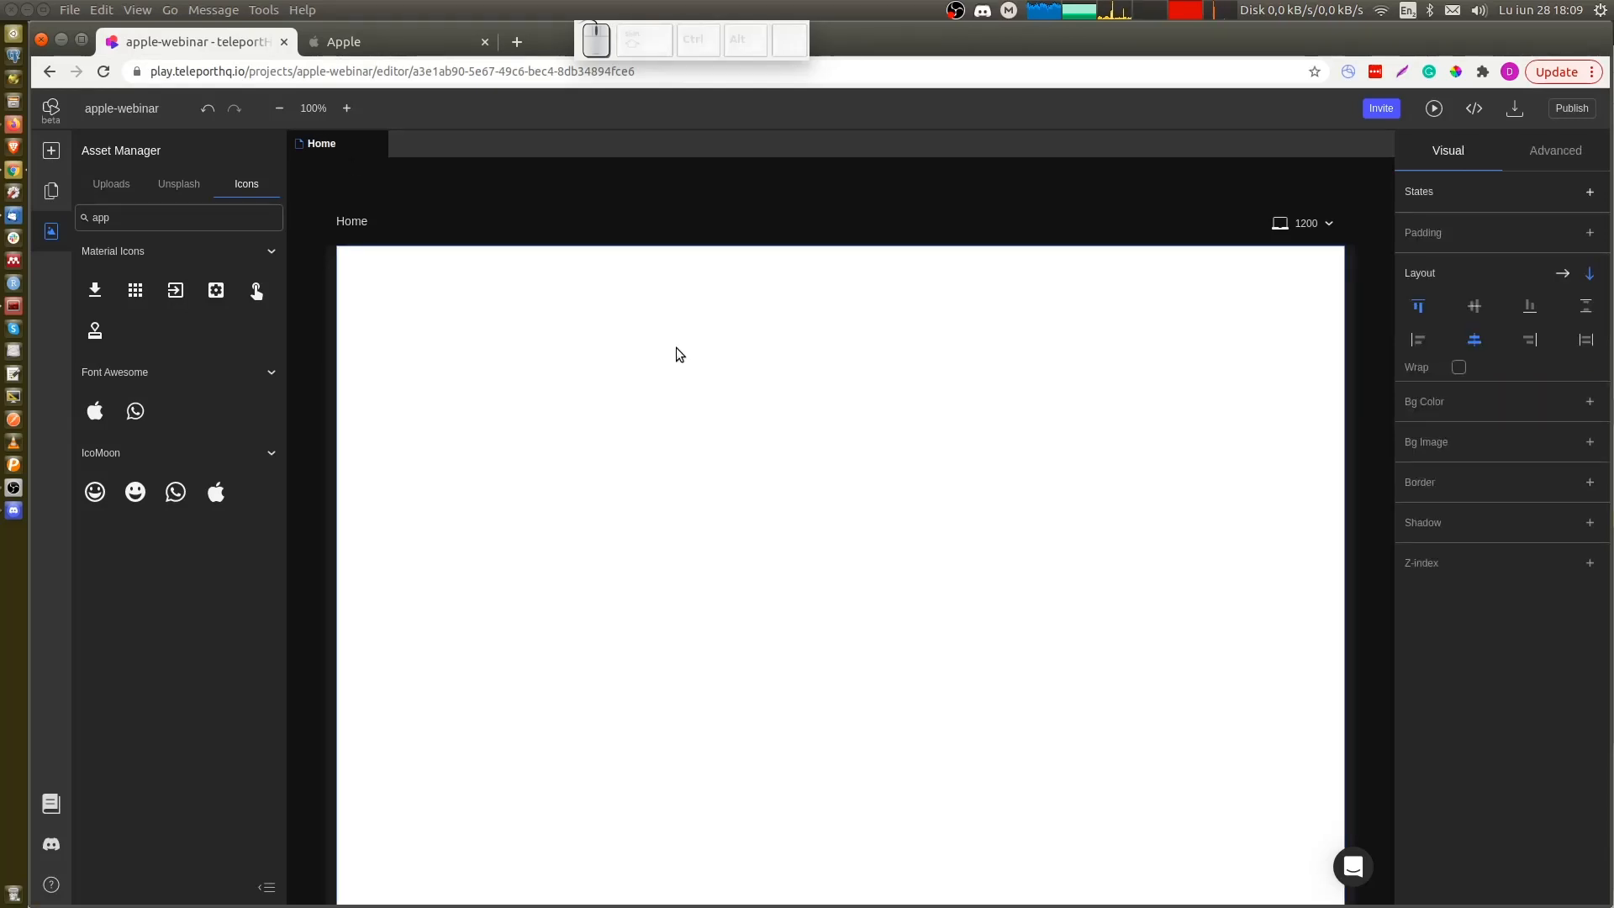
{"action": "key", "text": "c"}
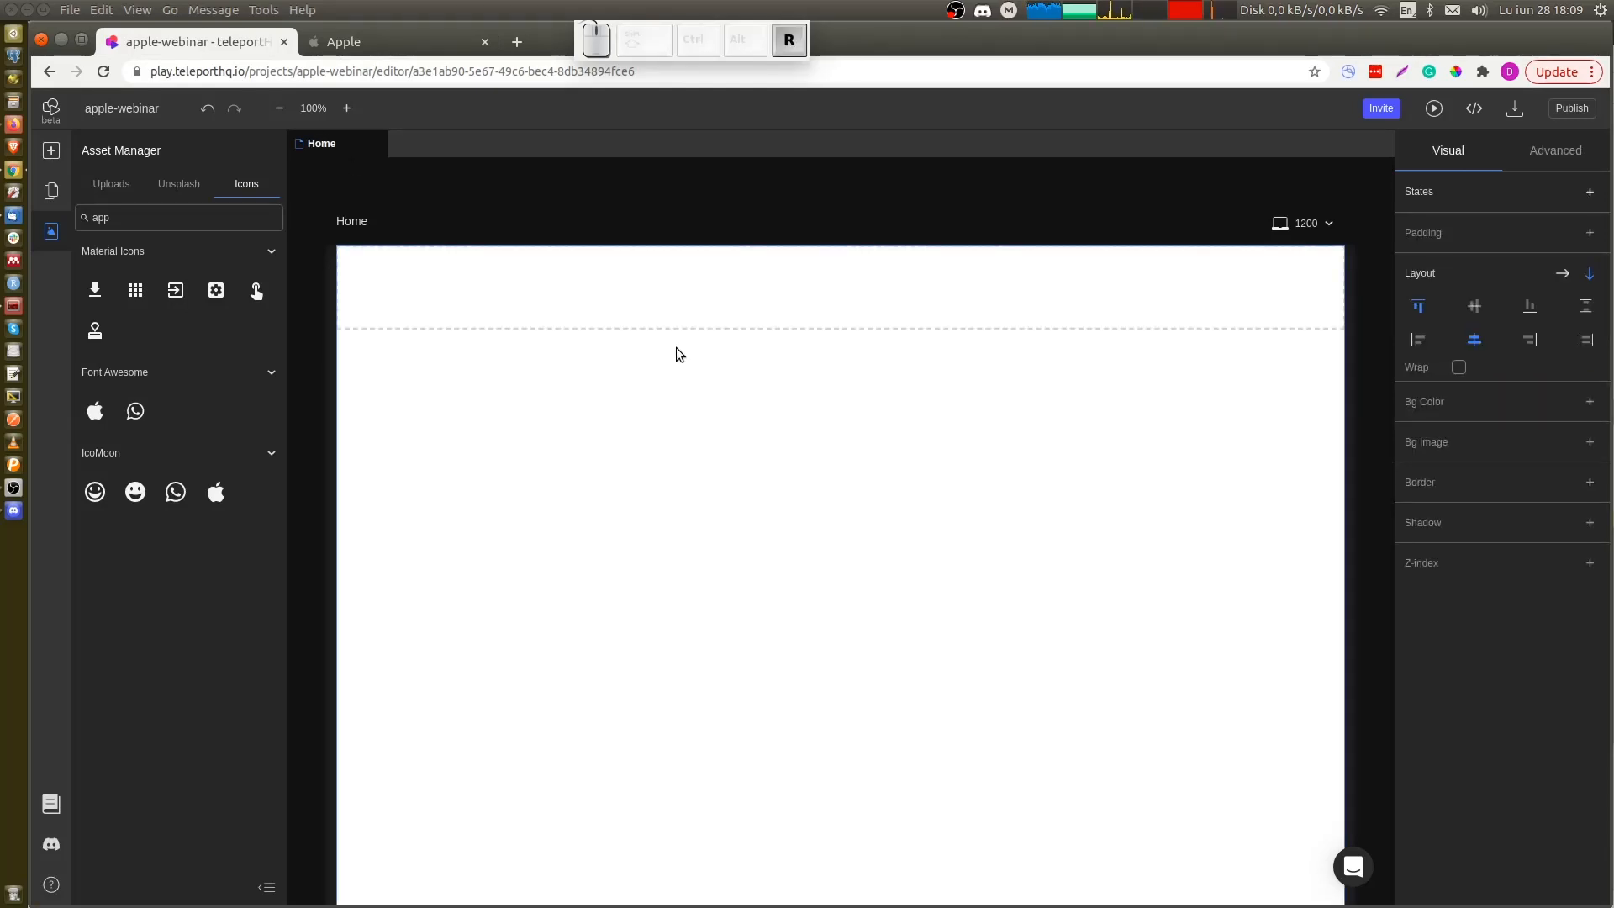
{"action": "left_click", "coordinate": [671, 274]}
Inspect the dimensions of the global navigation bar on the Apple website and return to the teleportHQ editor
{"action": "key", "text": "ctrl+Tab"}
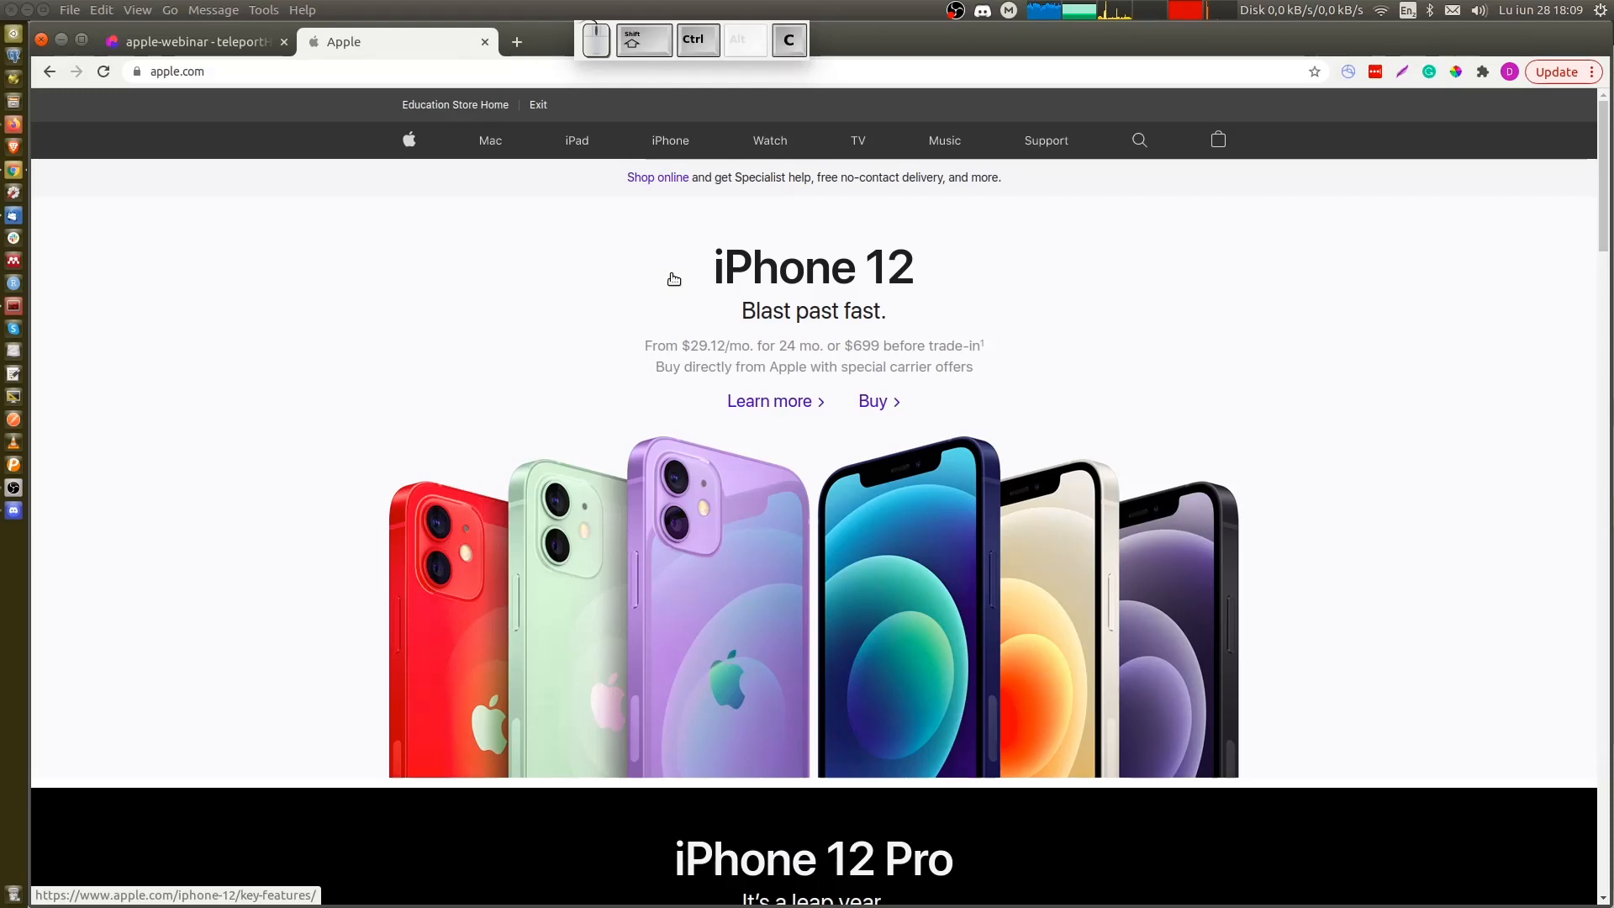
{"action": "key", "text": "ctrl+shift+c"}
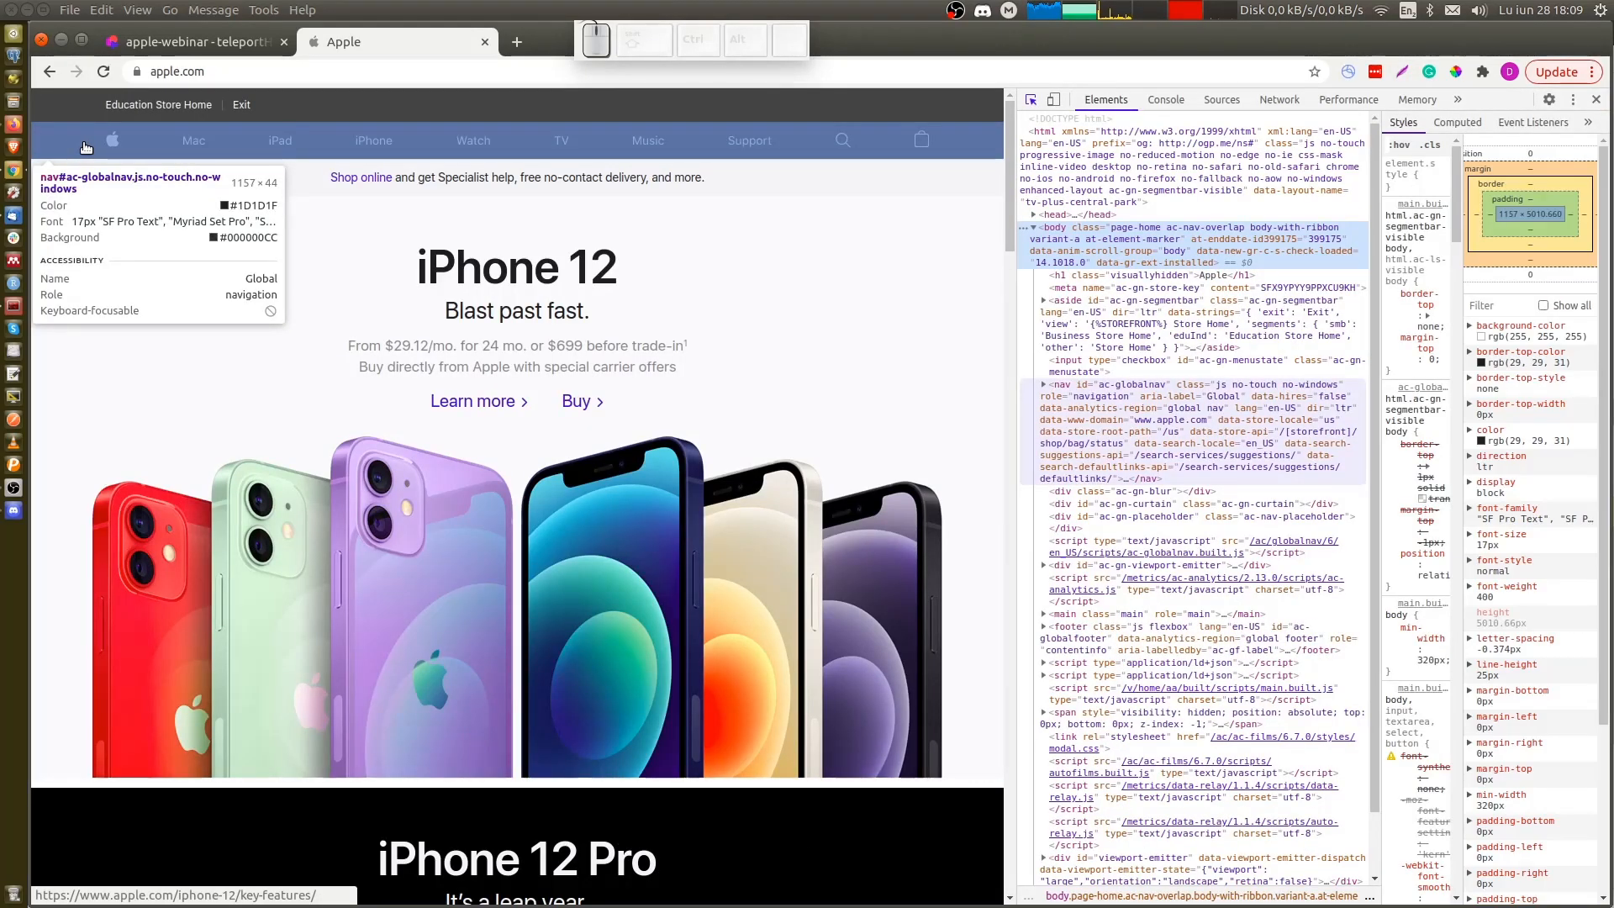
{"action": "key", "text": "ctrl+shift+Tab"}
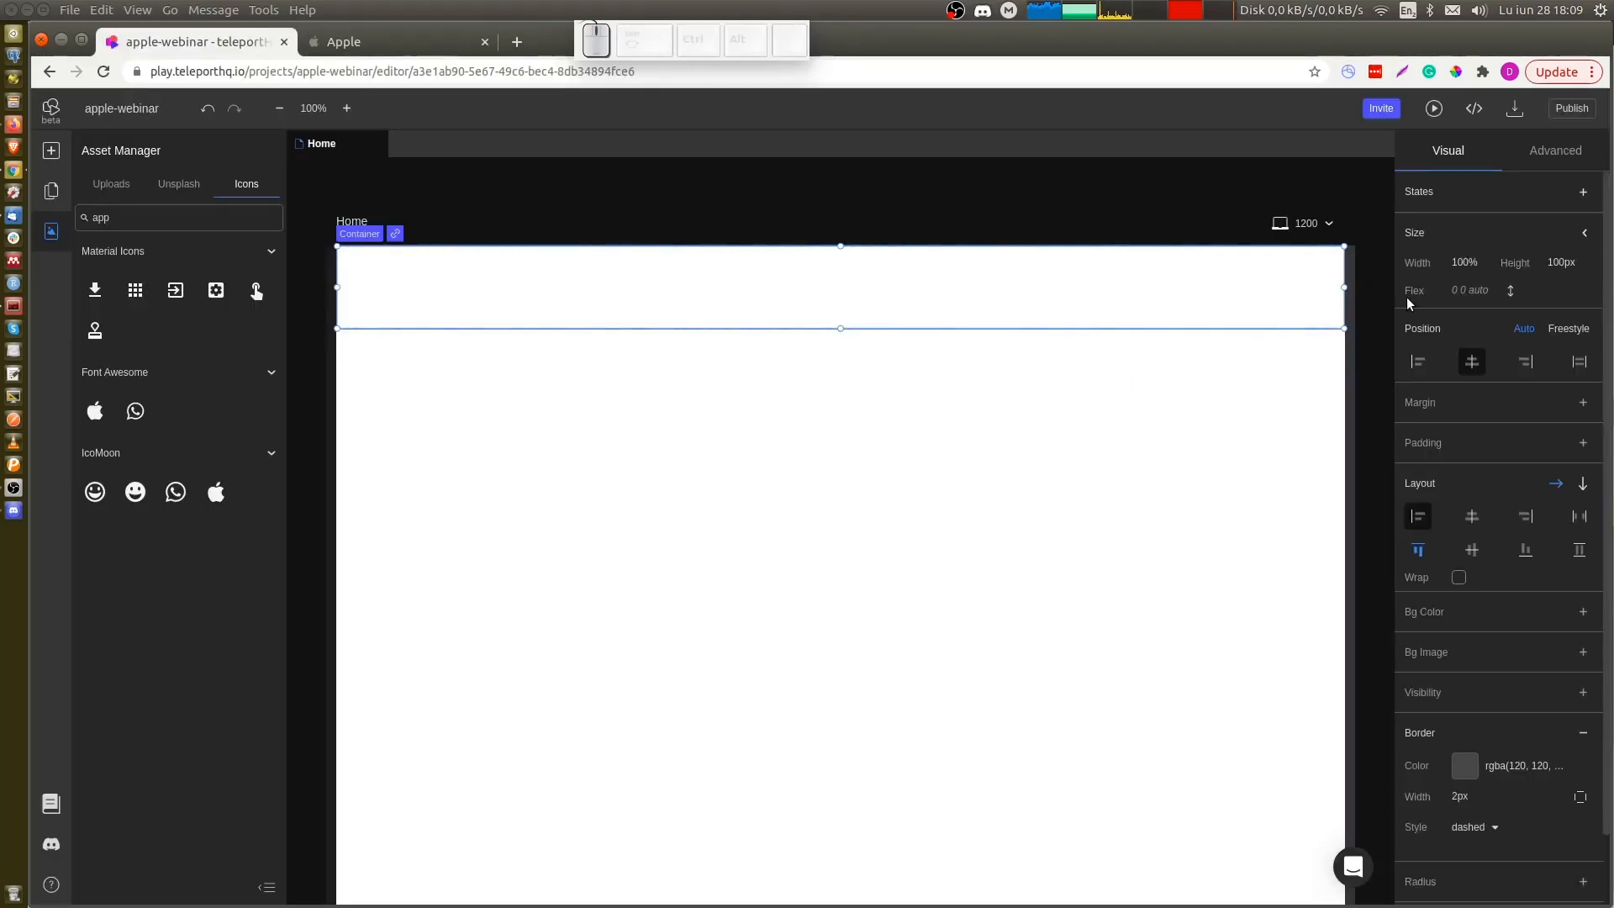
Set the new container's height to 44 px and its background color to the 1d1d1f (Gray) token
{"action": "left_click", "coordinate": [1571, 263]}
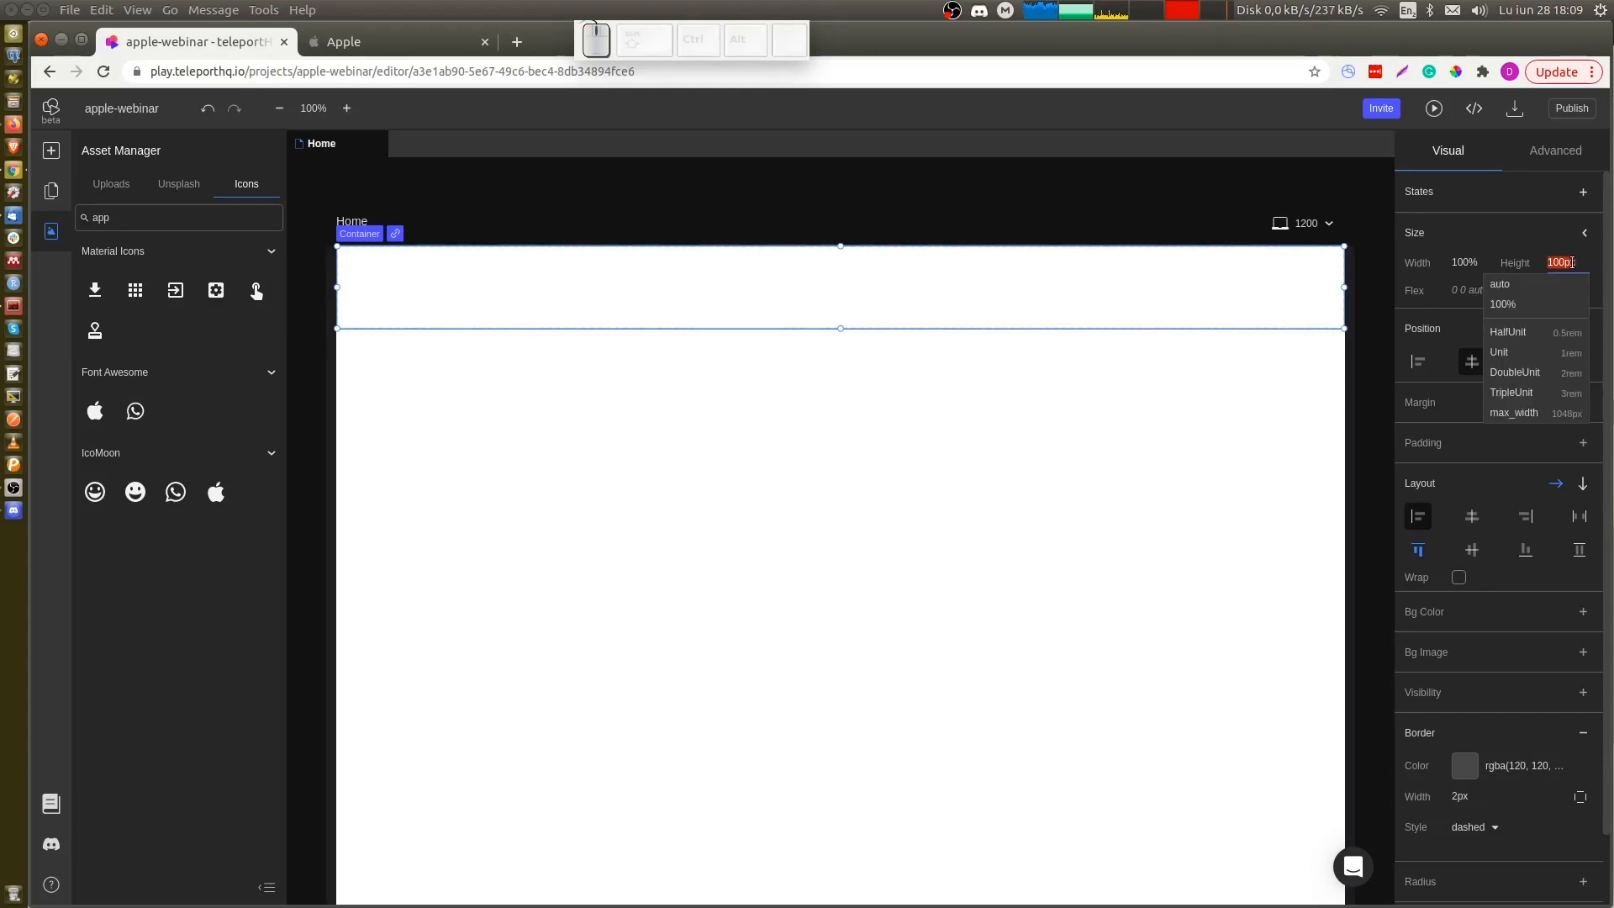
{"action": "type", "text": "44"}
{"action": "key", "text": "Return"}
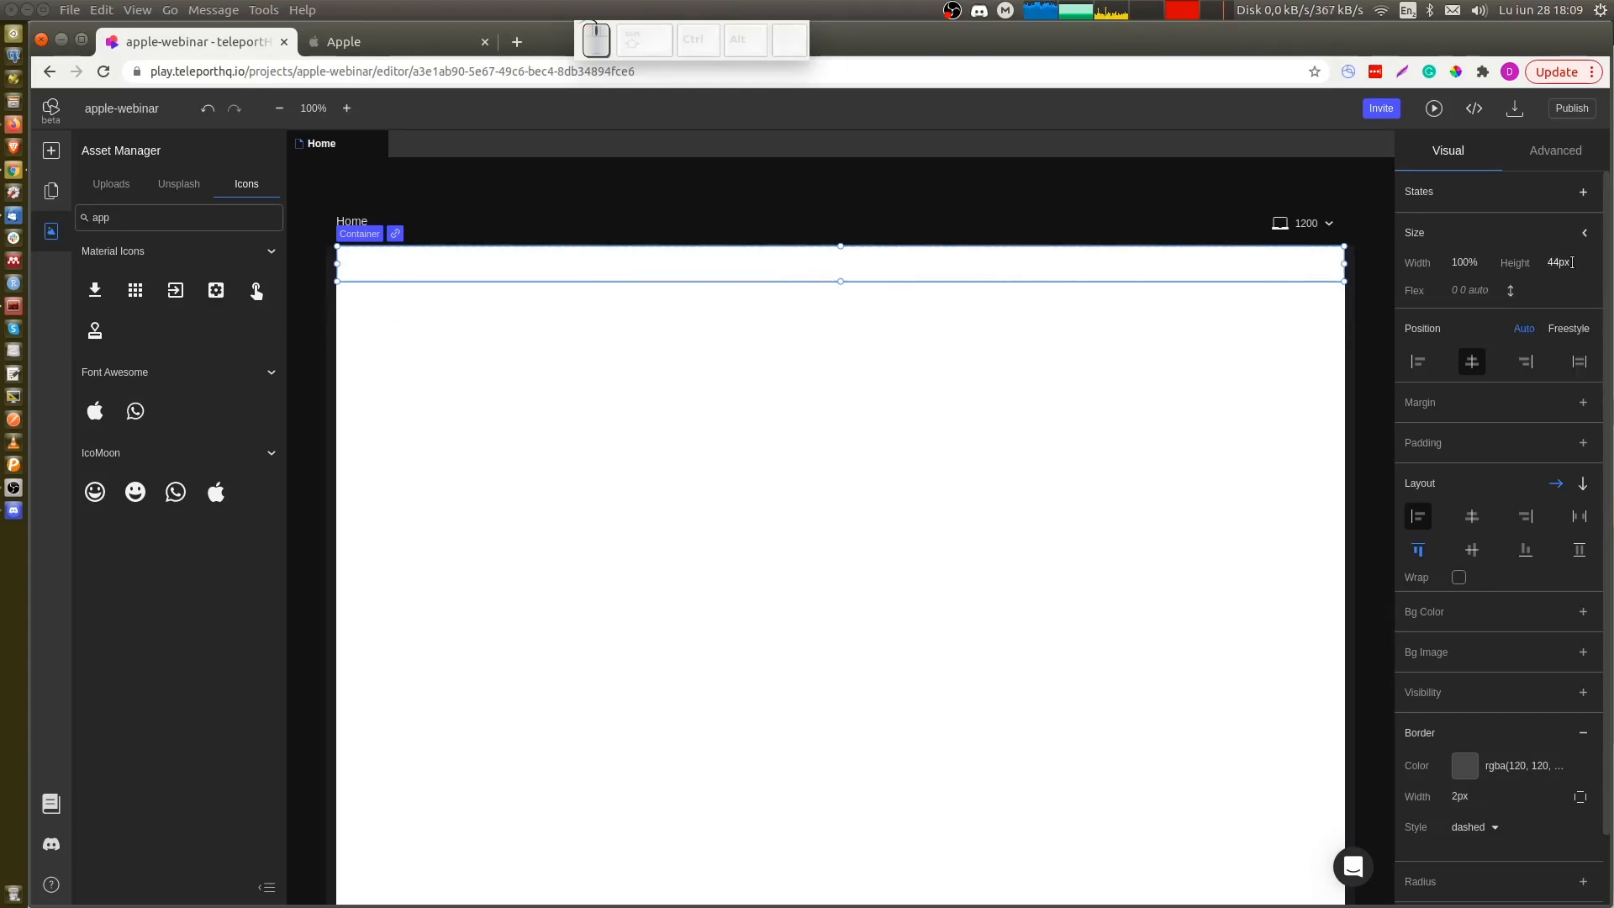
{"action": "left_click", "coordinate": [1580, 614]}
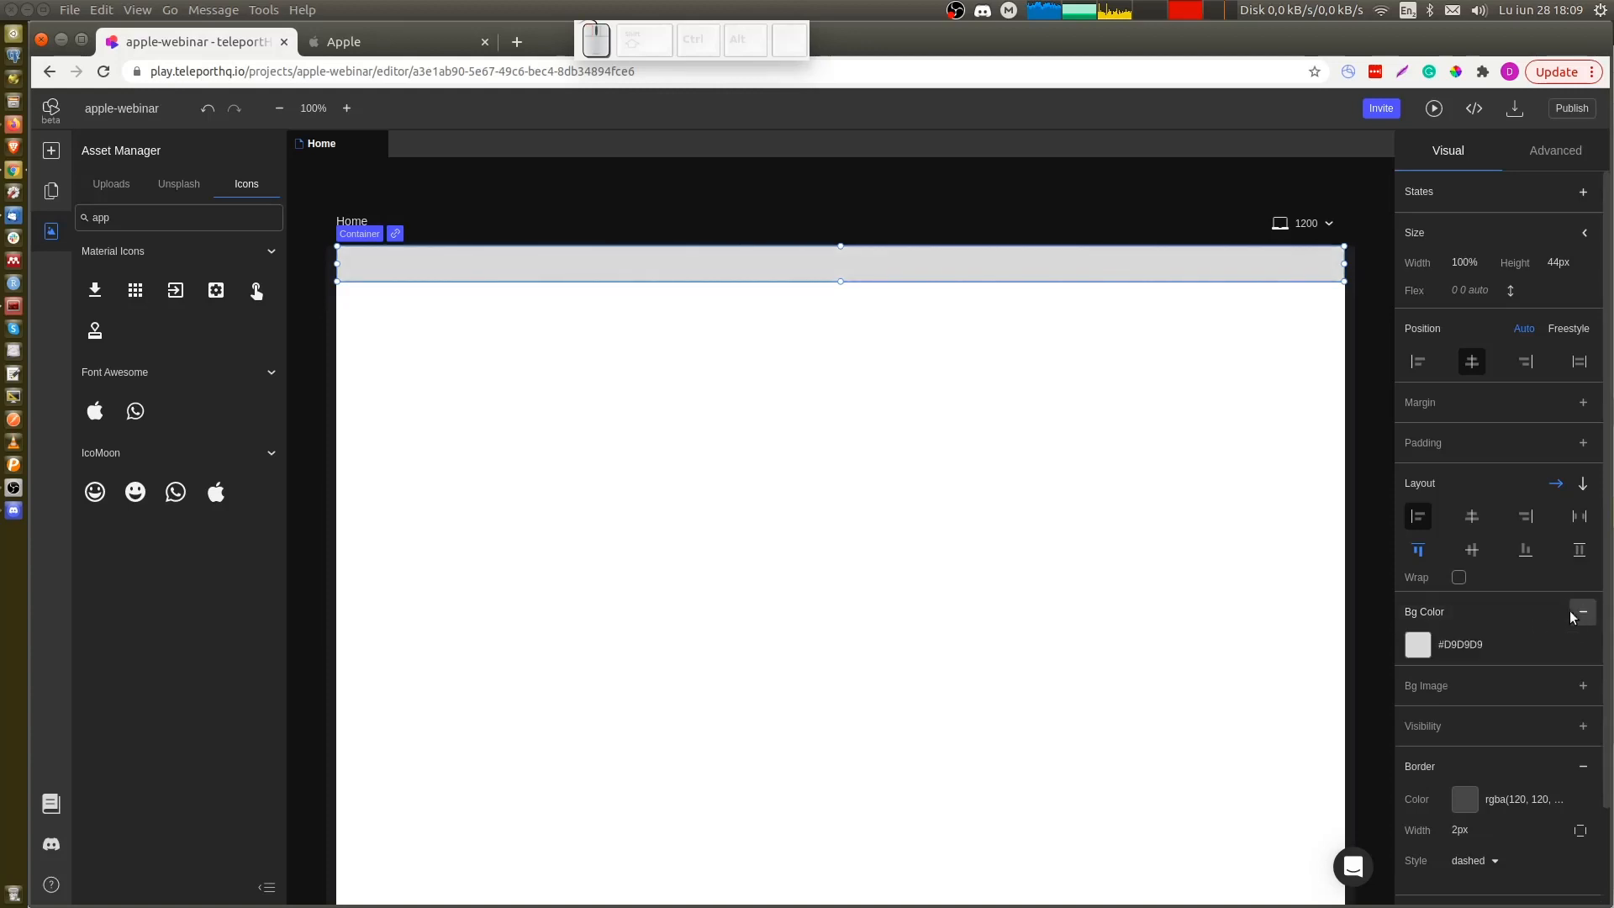
{"action": "left_click", "coordinate": [1460, 647]}
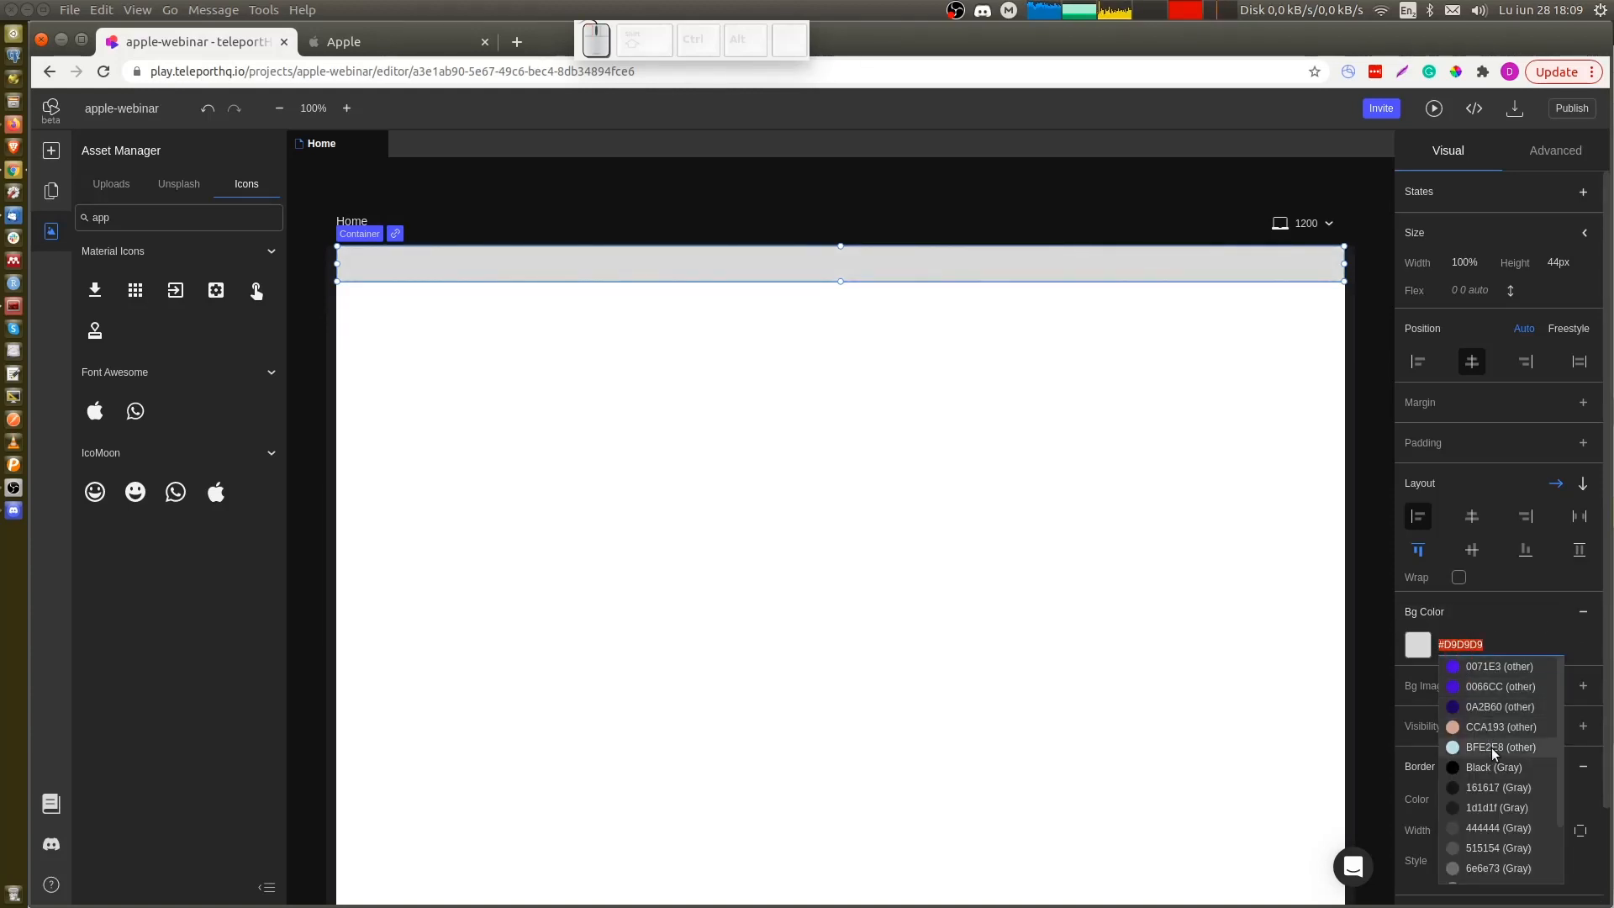
{"action": "left_click", "coordinate": [1512, 810]}
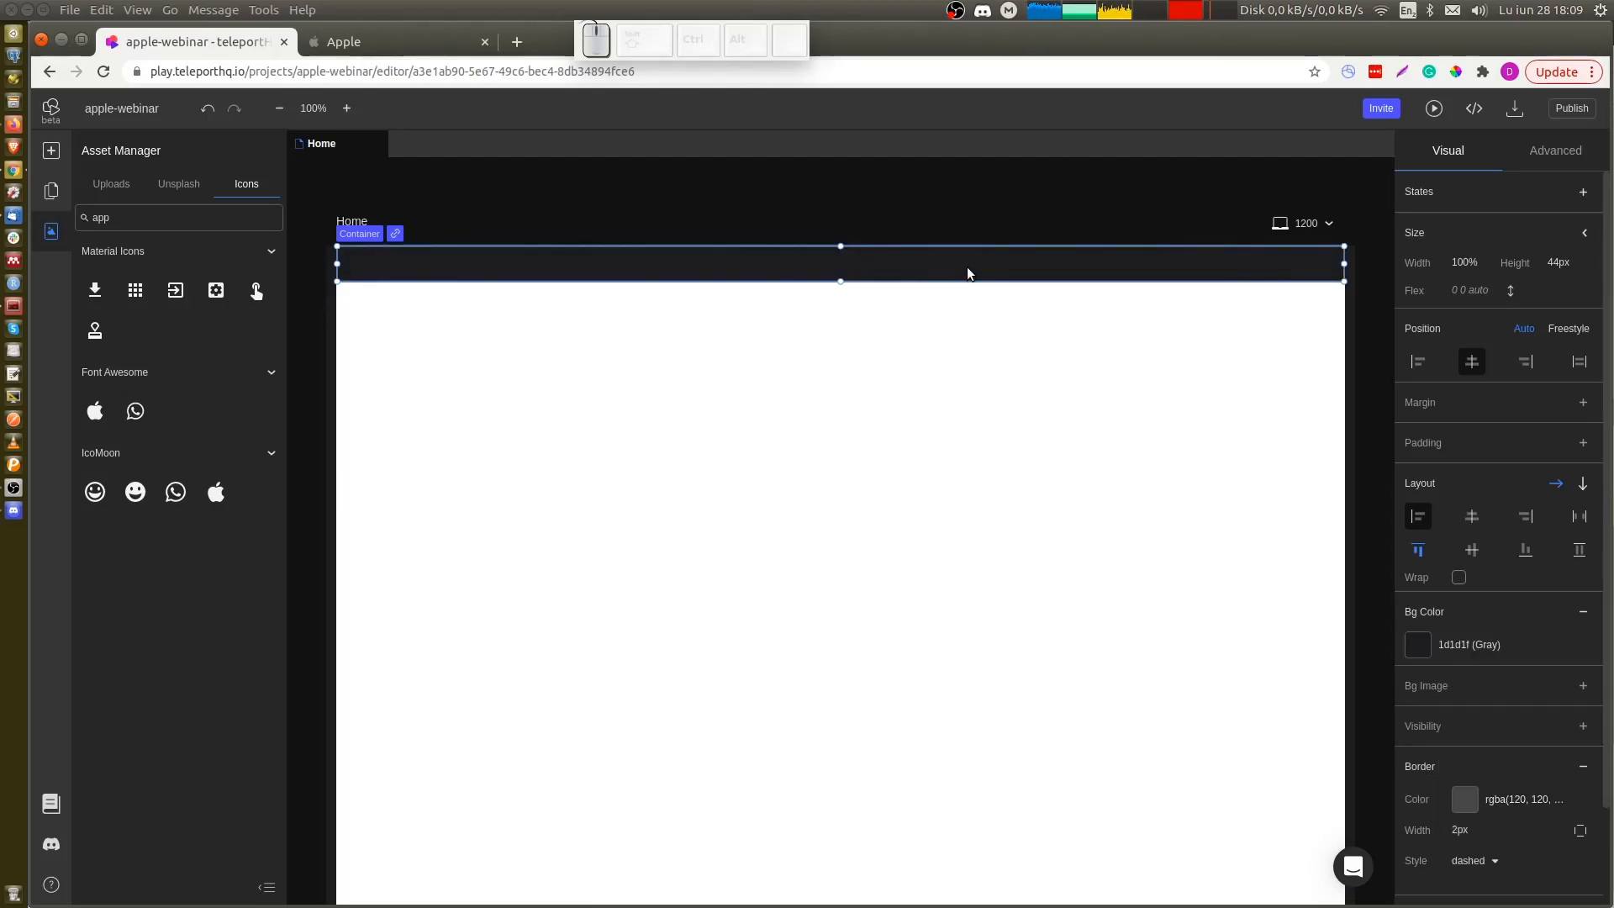
Center the dark container's content horizontally and insert a child container inside it
{"action": "left_click", "coordinate": [1472, 517]}
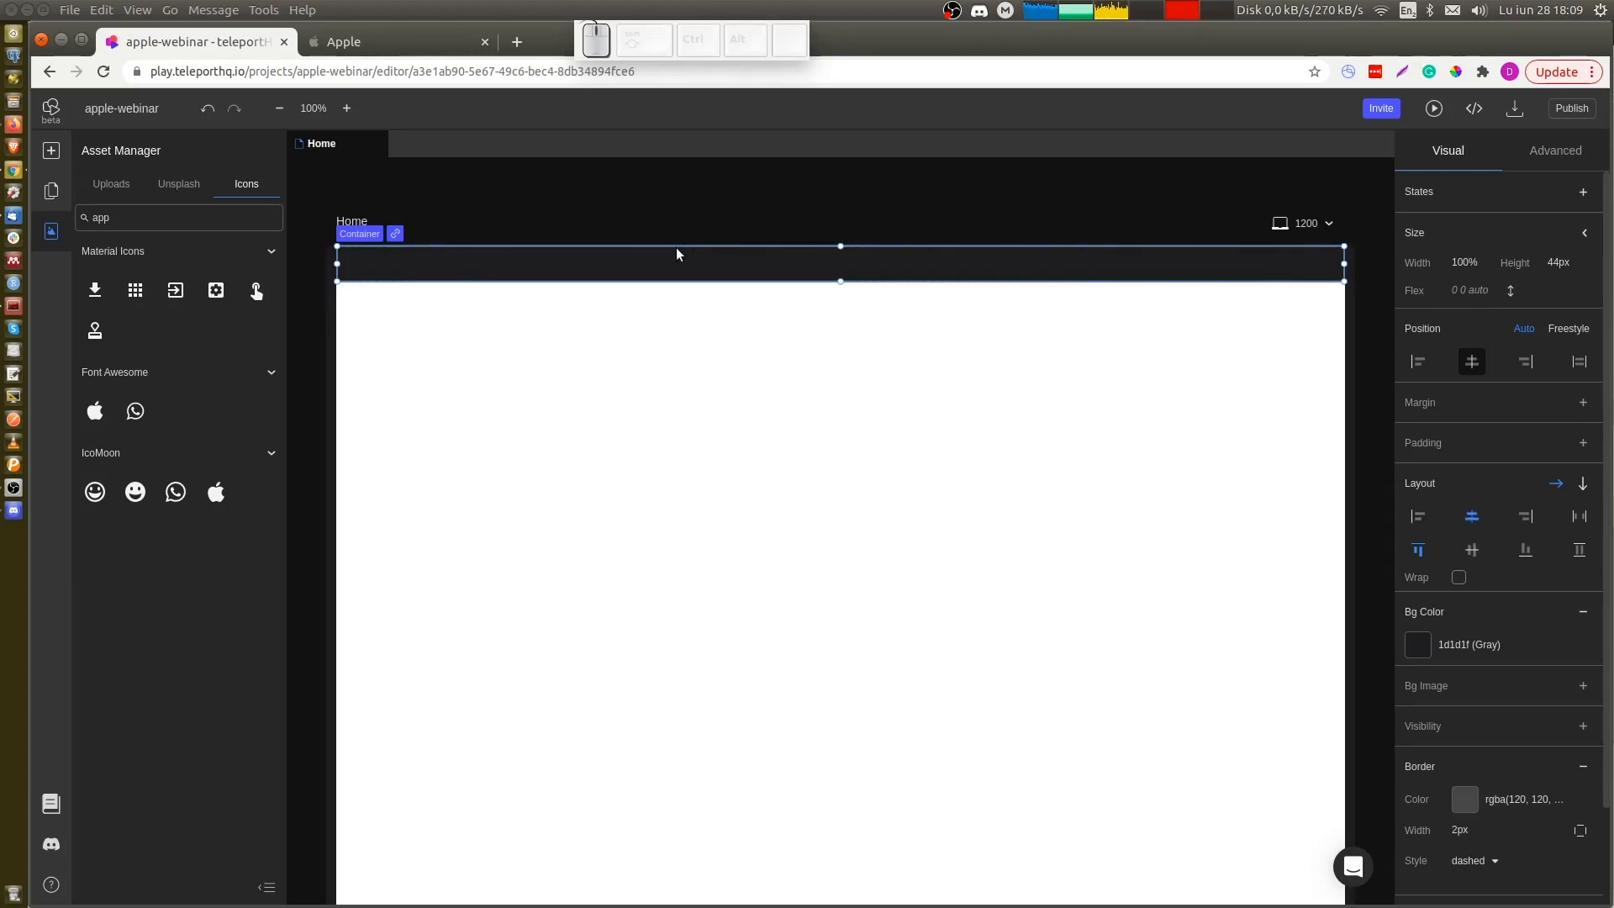
{"action": "key", "text": "c"}
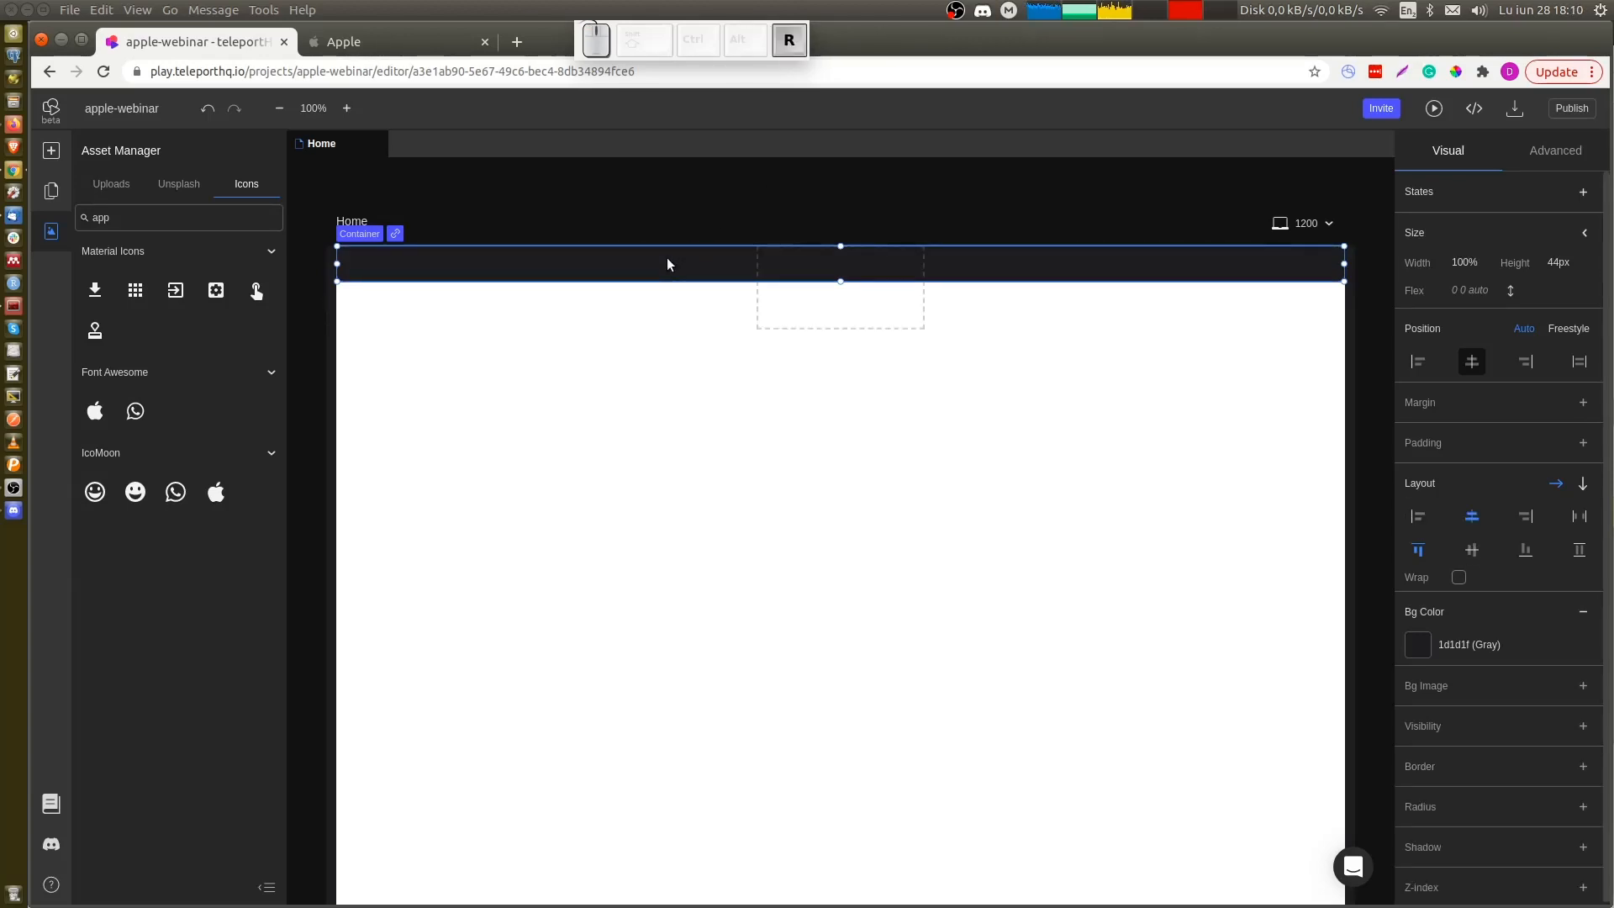
{"action": "left_click", "coordinate": [830, 257]}
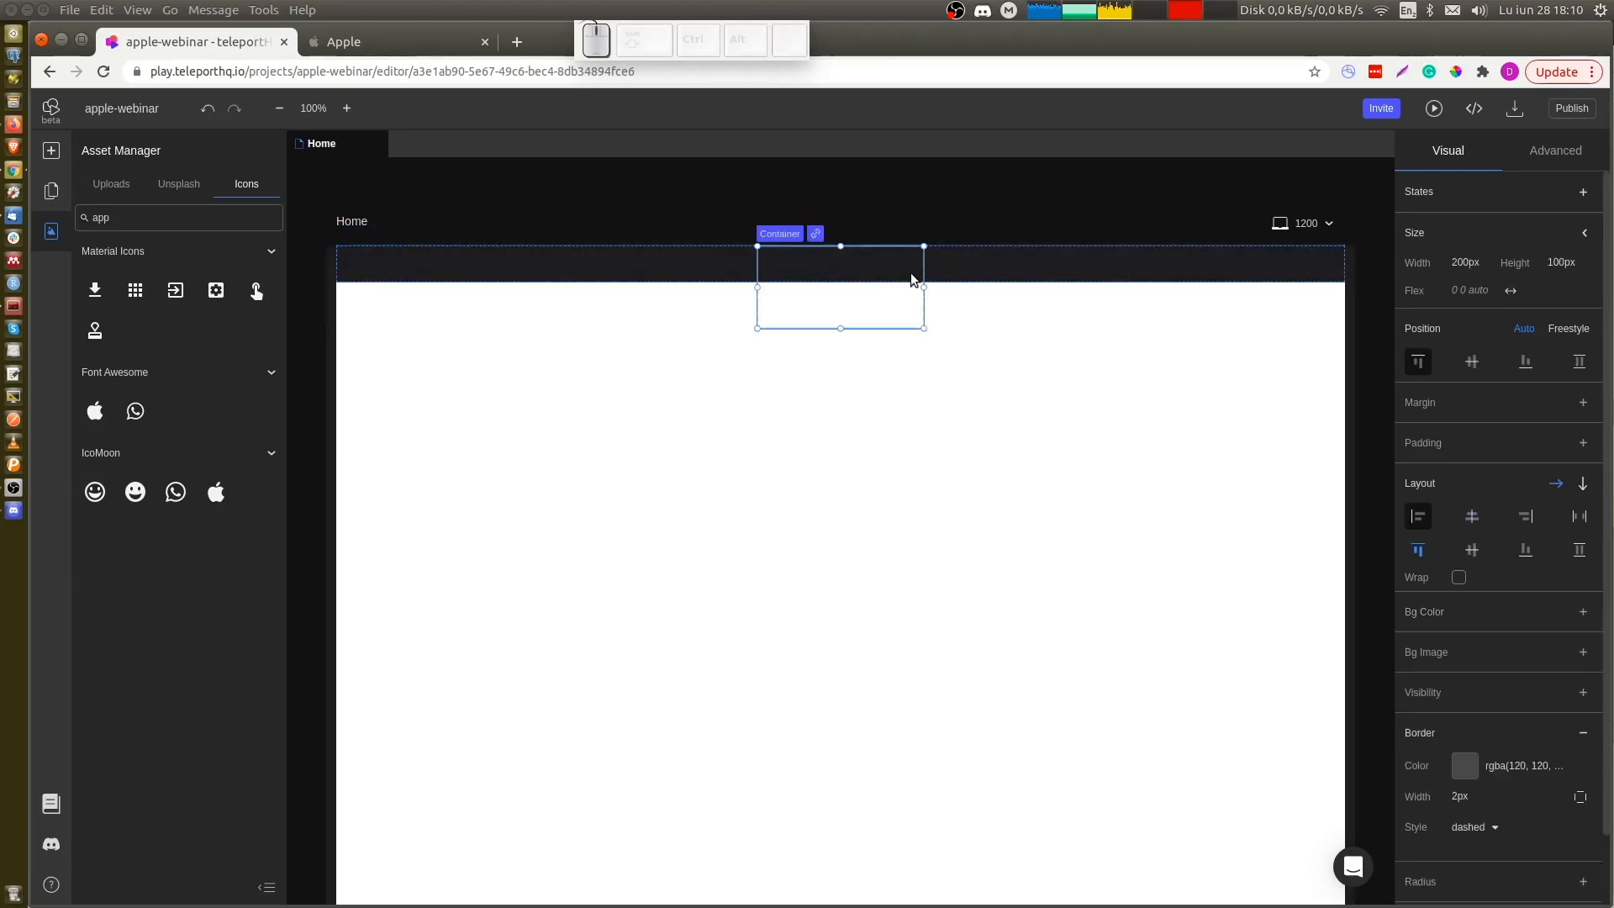
Set the inner container's width and height to 100% and its maximum width to the max_width token
{"action": "left_click", "coordinate": [1572, 263]}
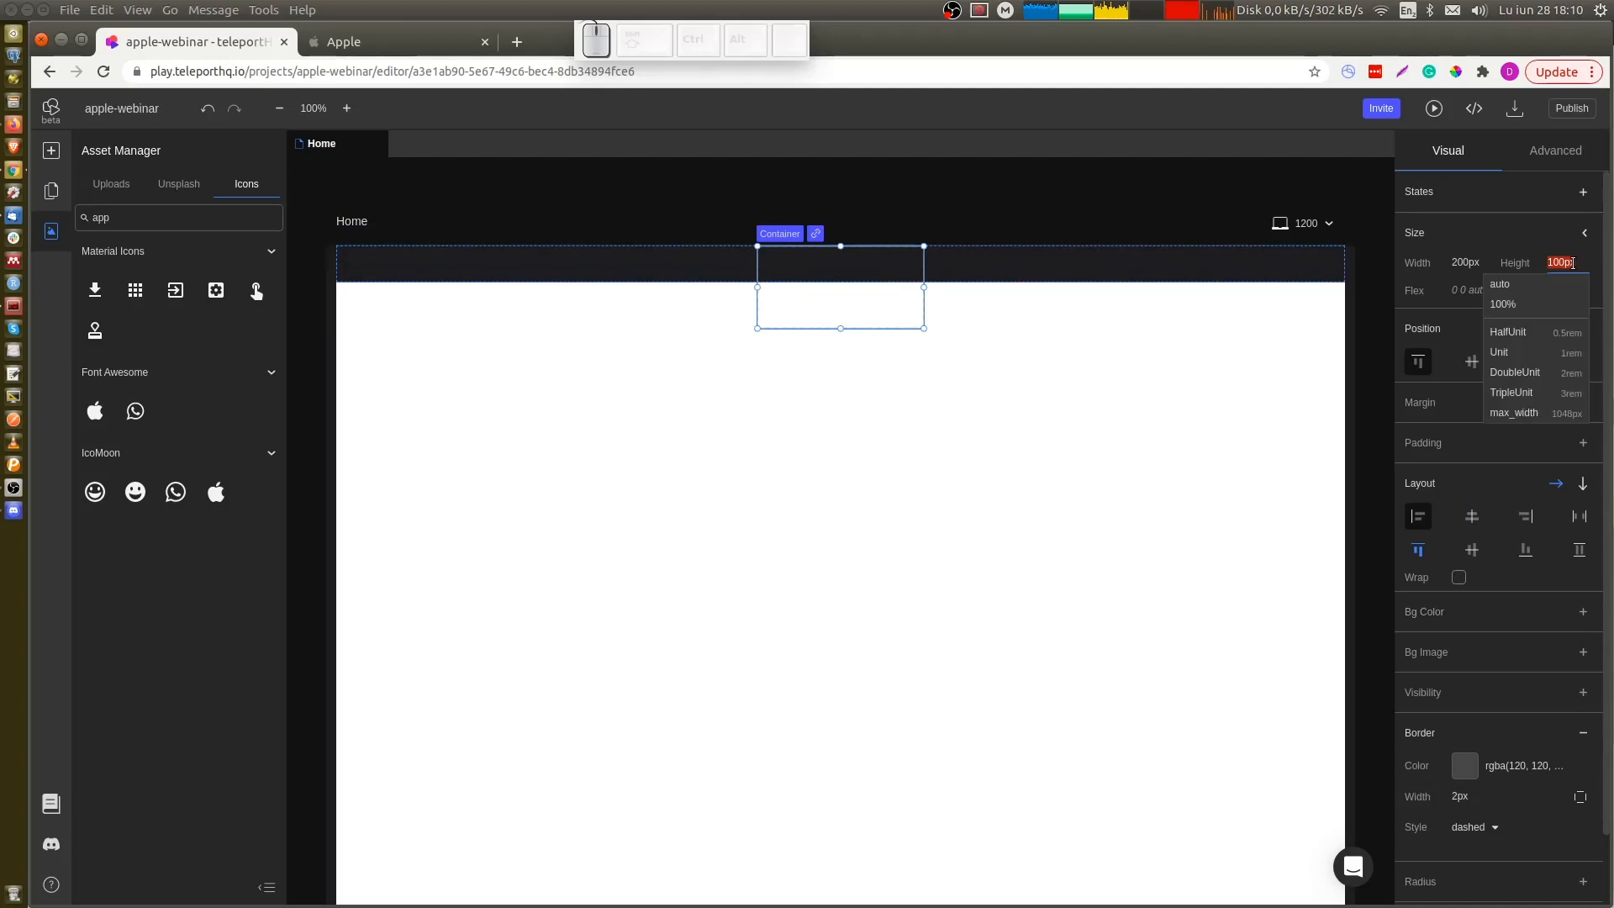
{"action": "left_click", "coordinate": [1526, 305]}
{"action": "left_click", "coordinate": [1481, 263]}
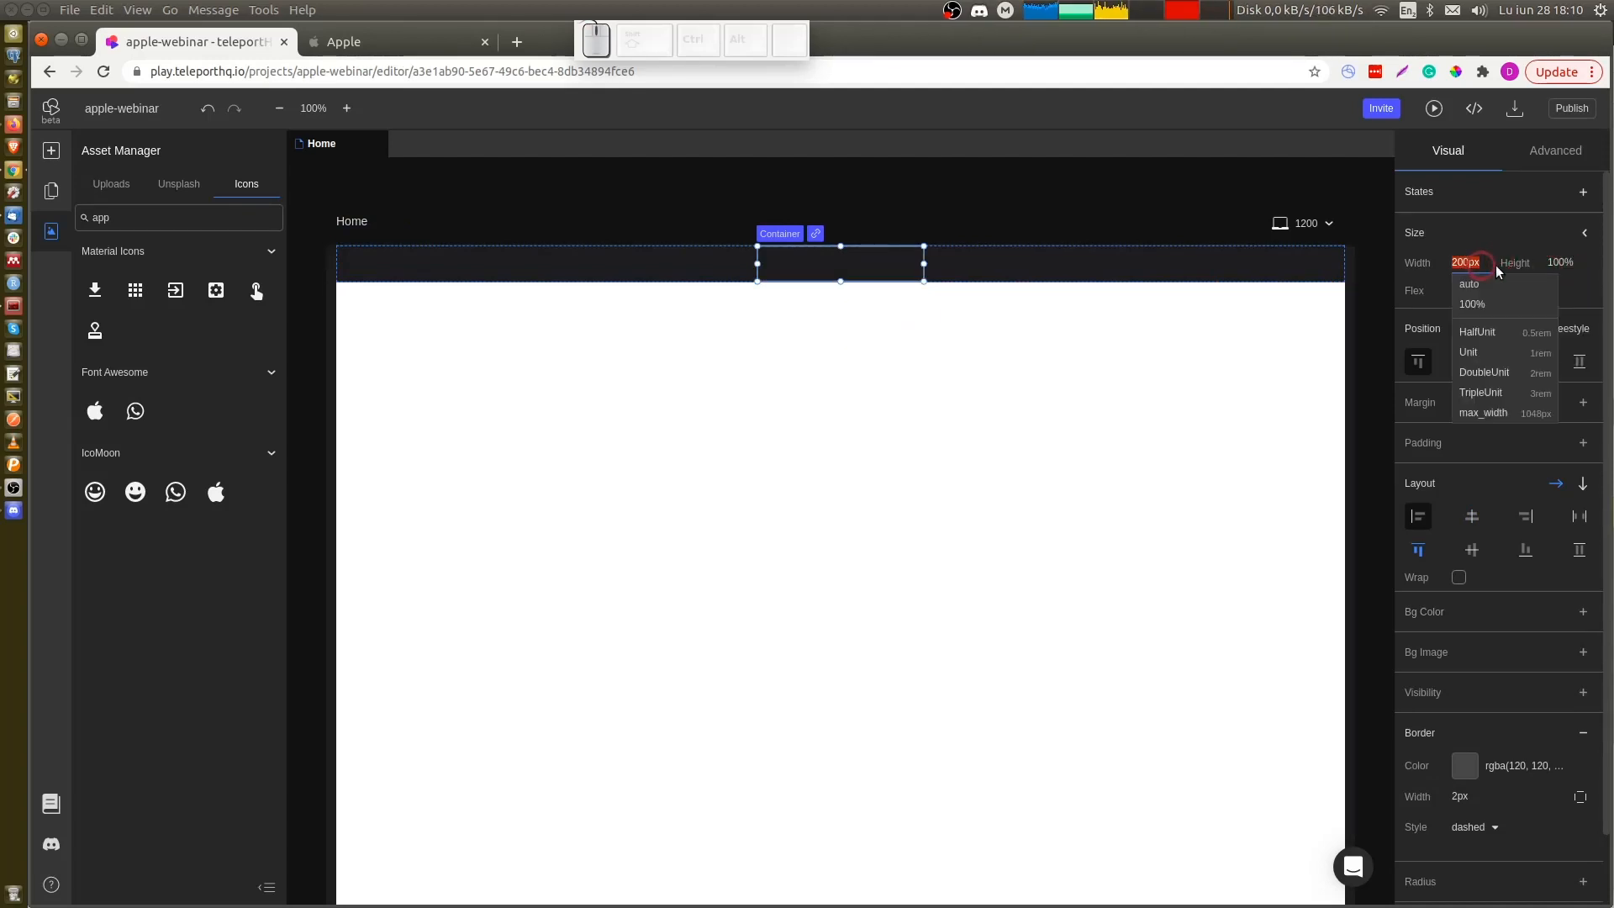
{"action": "left_click", "coordinate": [1471, 305]}
{"action": "left_click", "coordinate": [1586, 238]}
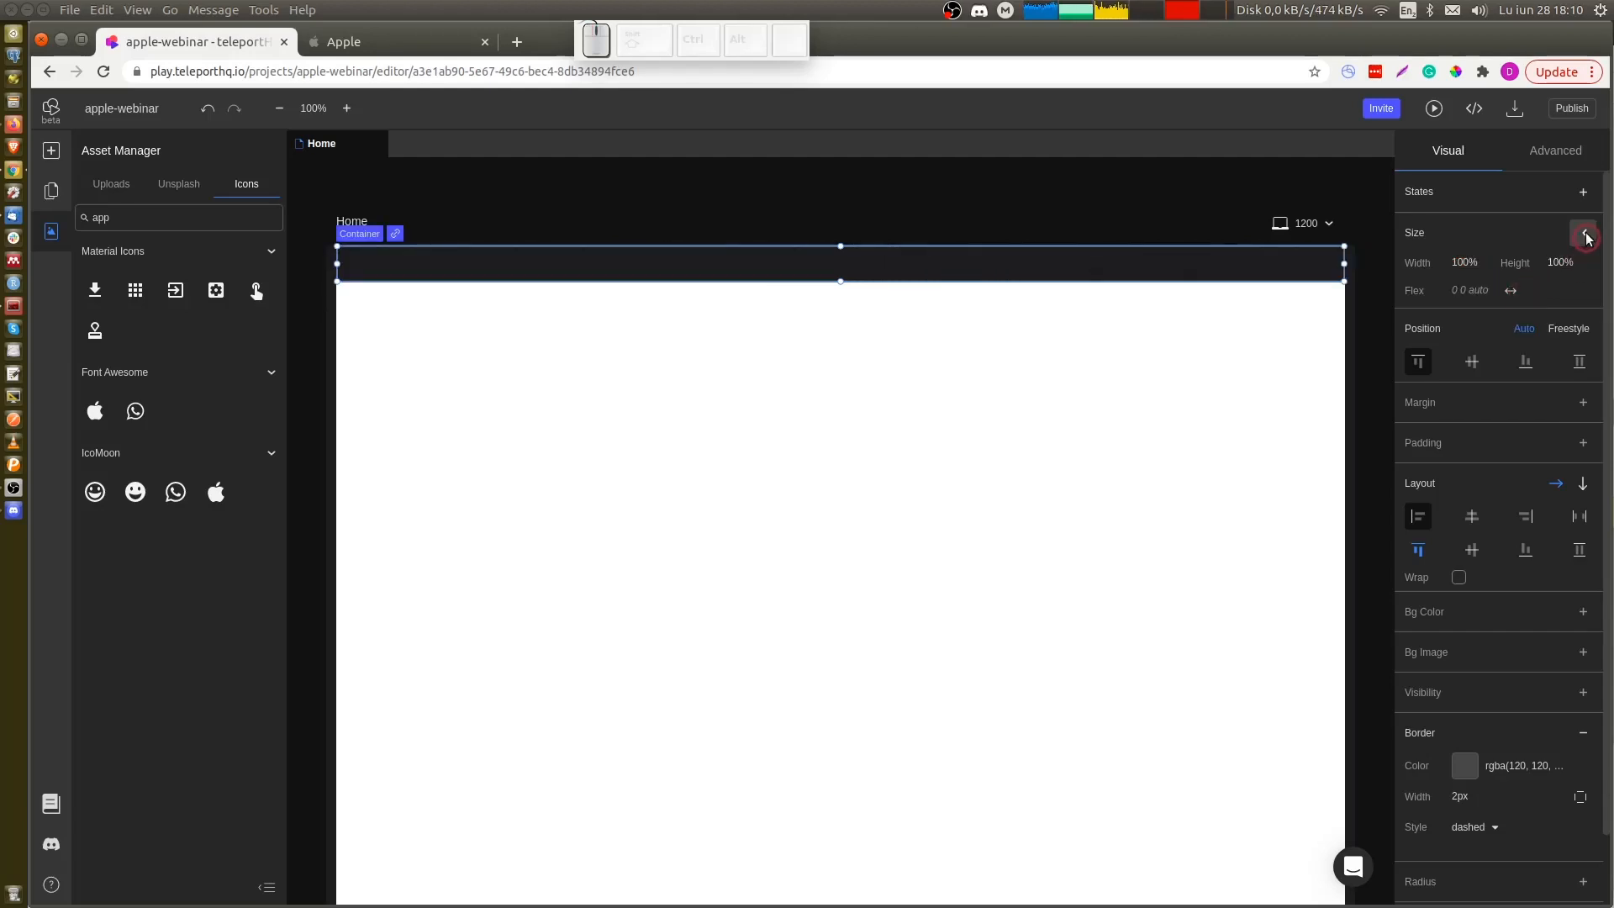
{"action": "left_click", "coordinate": [1463, 318]}
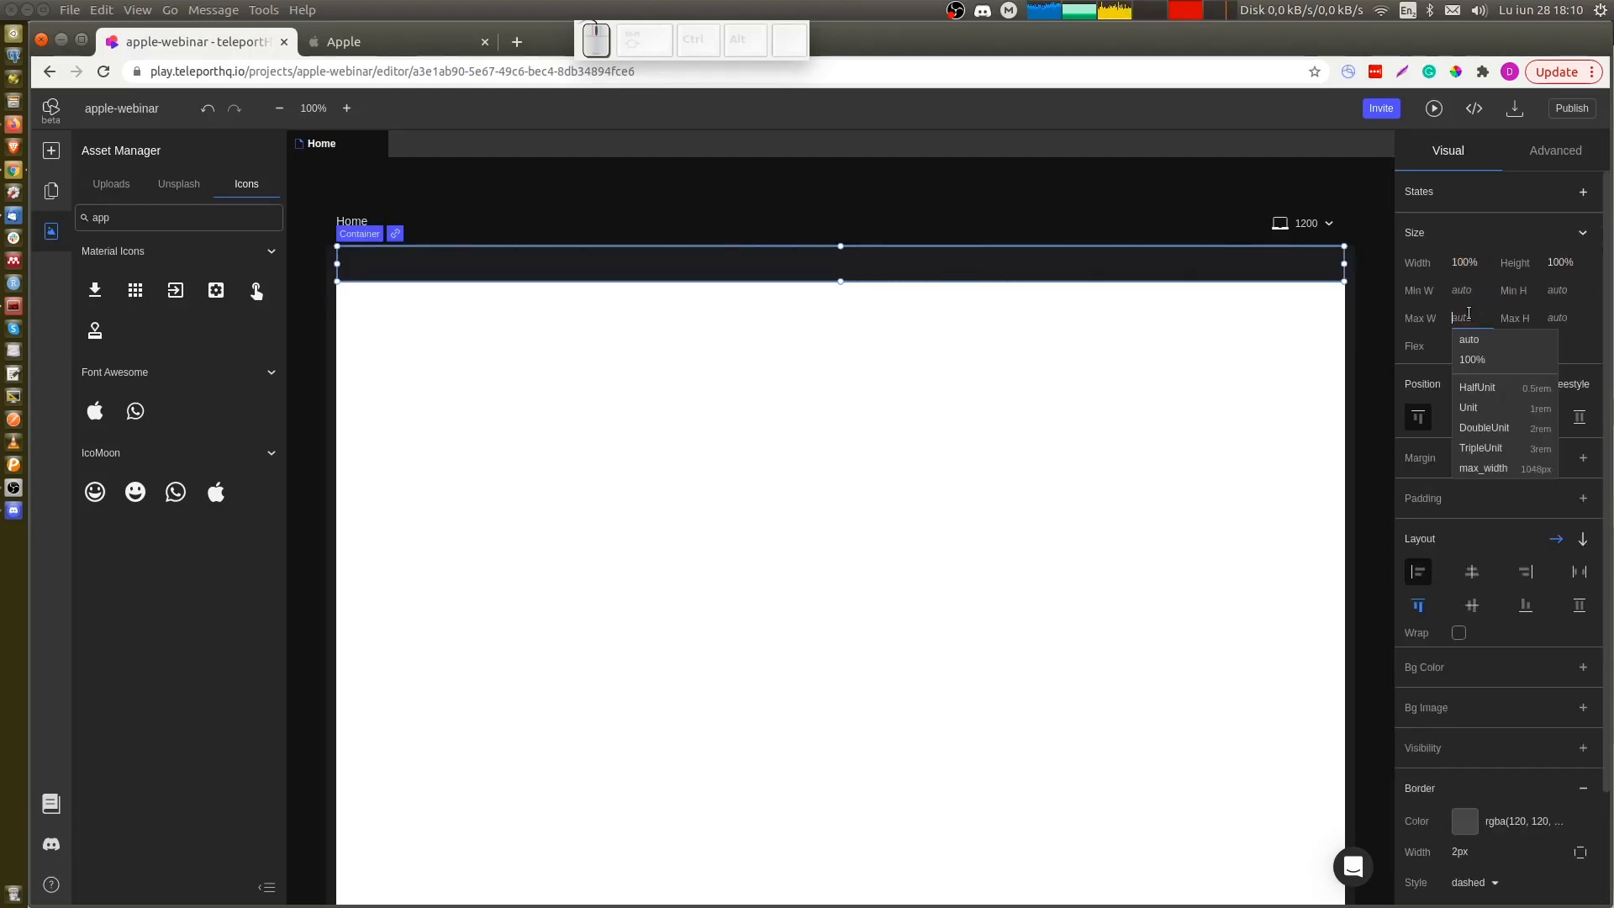
{"action": "left_click", "coordinate": [1501, 466]}
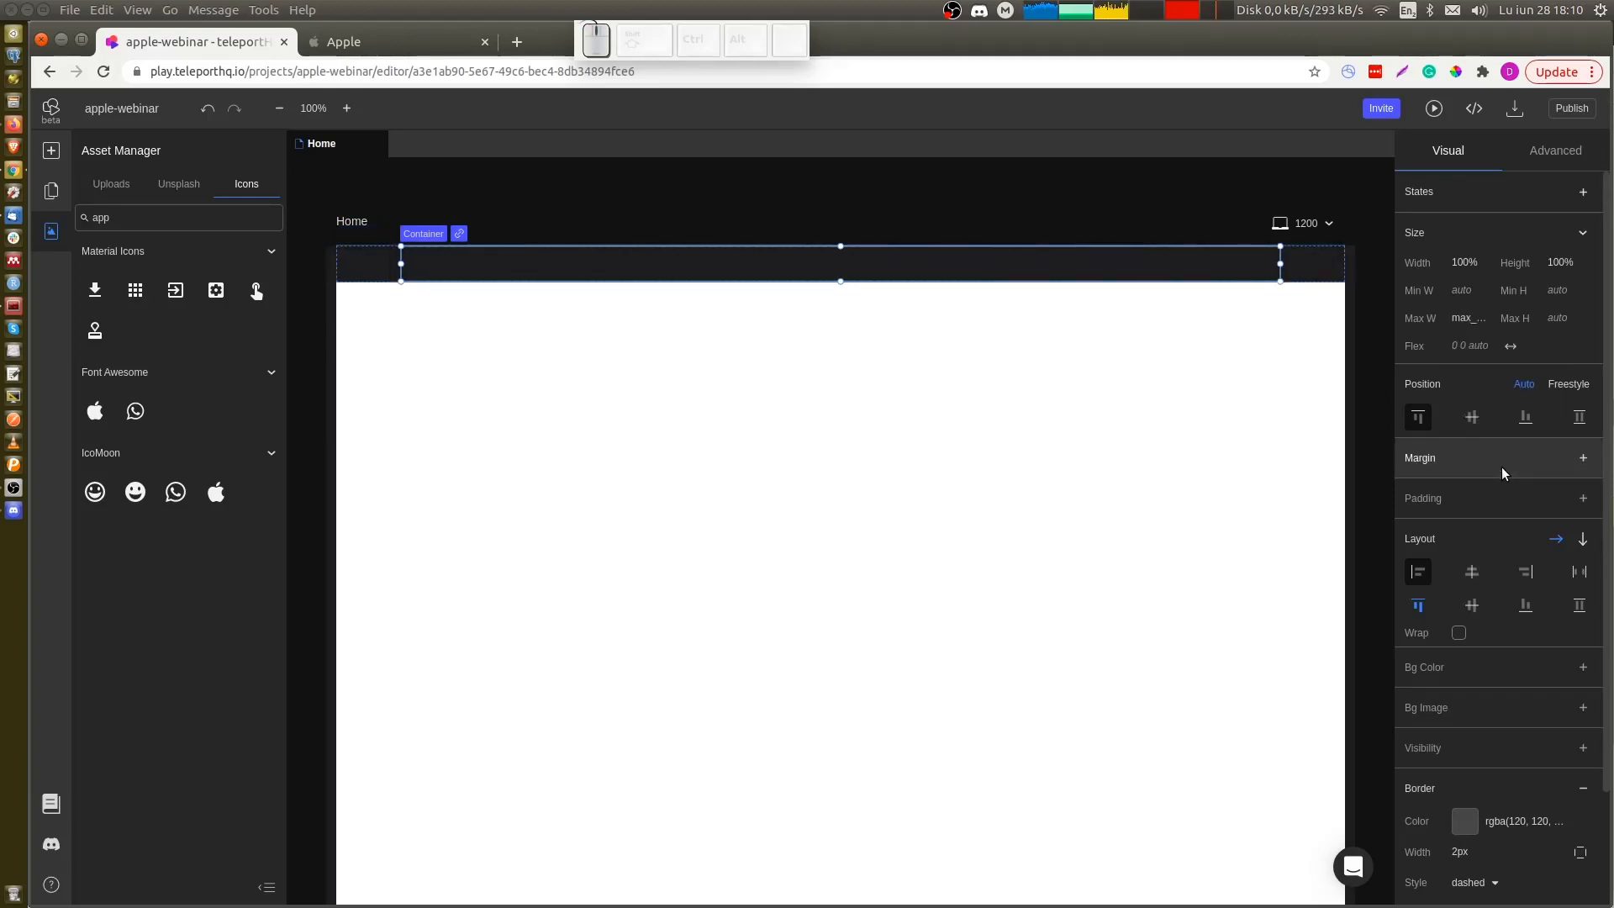
Add TripleUnit padding to the left and right sides of the inner container
{"action": "left_click", "coordinate": [1584, 499]}
{"action": "left_click", "coordinate": [1436, 560]}
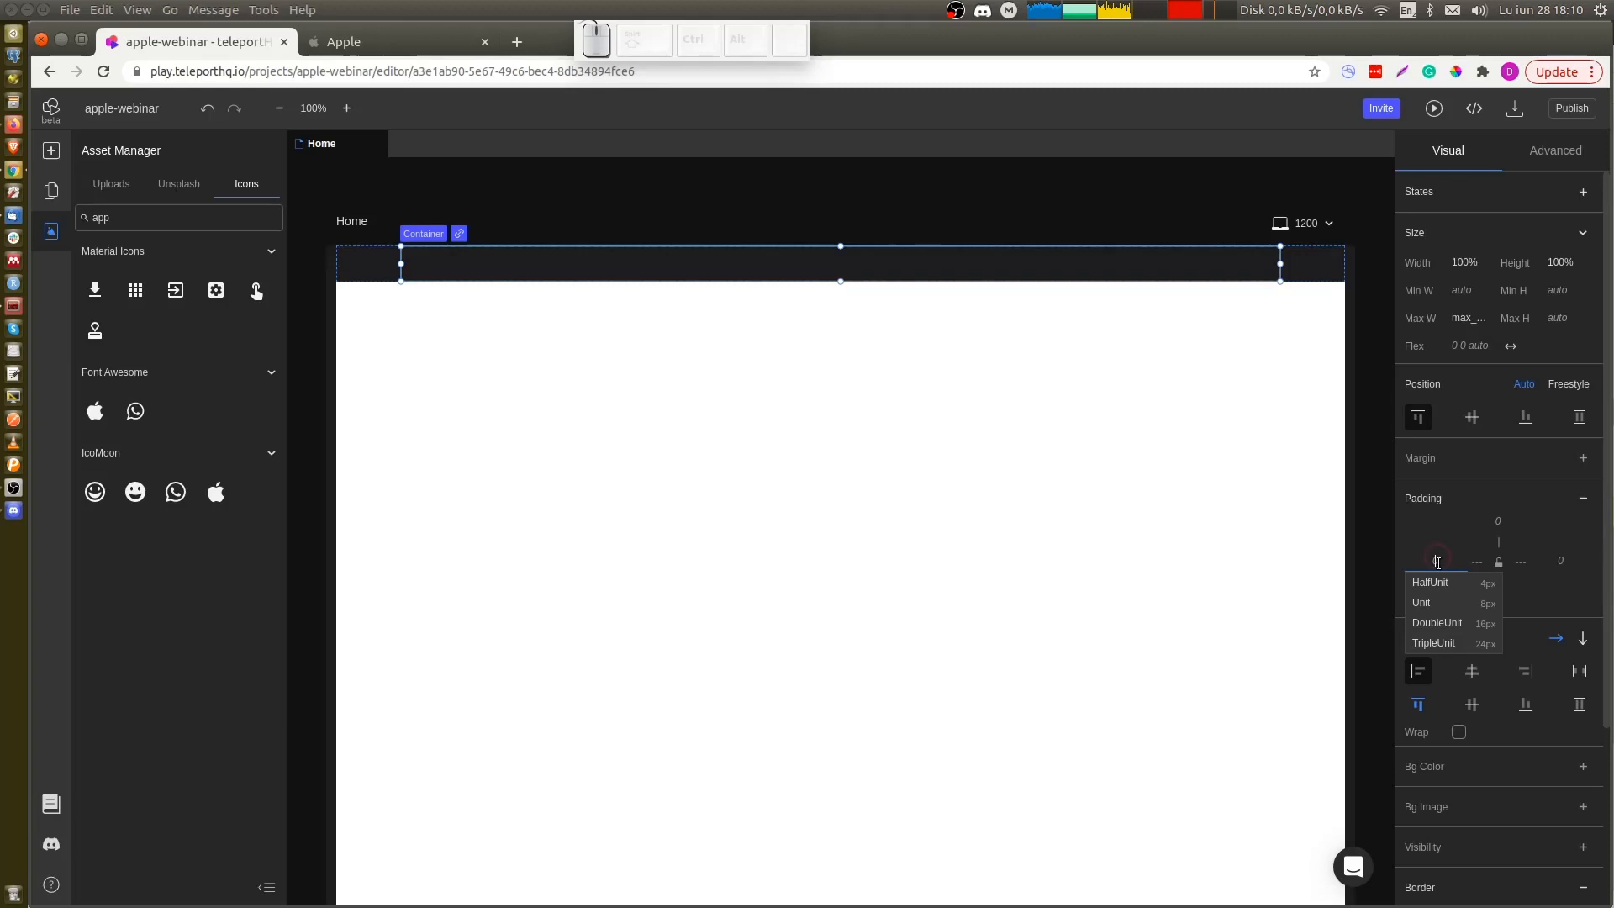
{"action": "left_click", "coordinate": [1456, 643]}
{"action": "left_click", "coordinate": [1560, 560]}
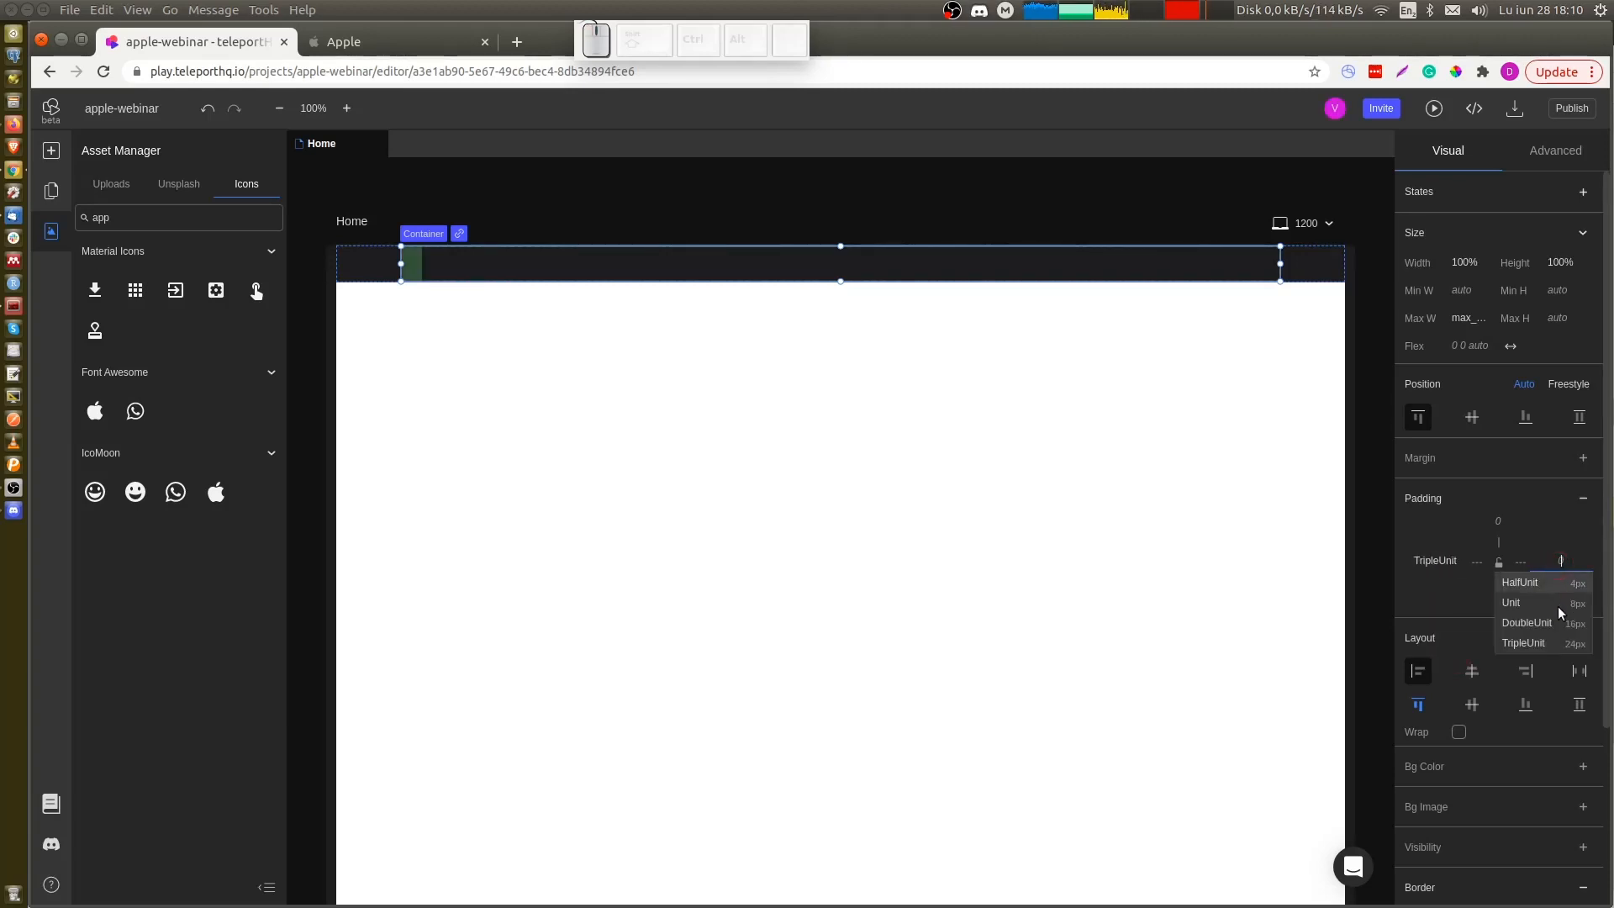
{"action": "left_click", "coordinate": [1542, 643]}
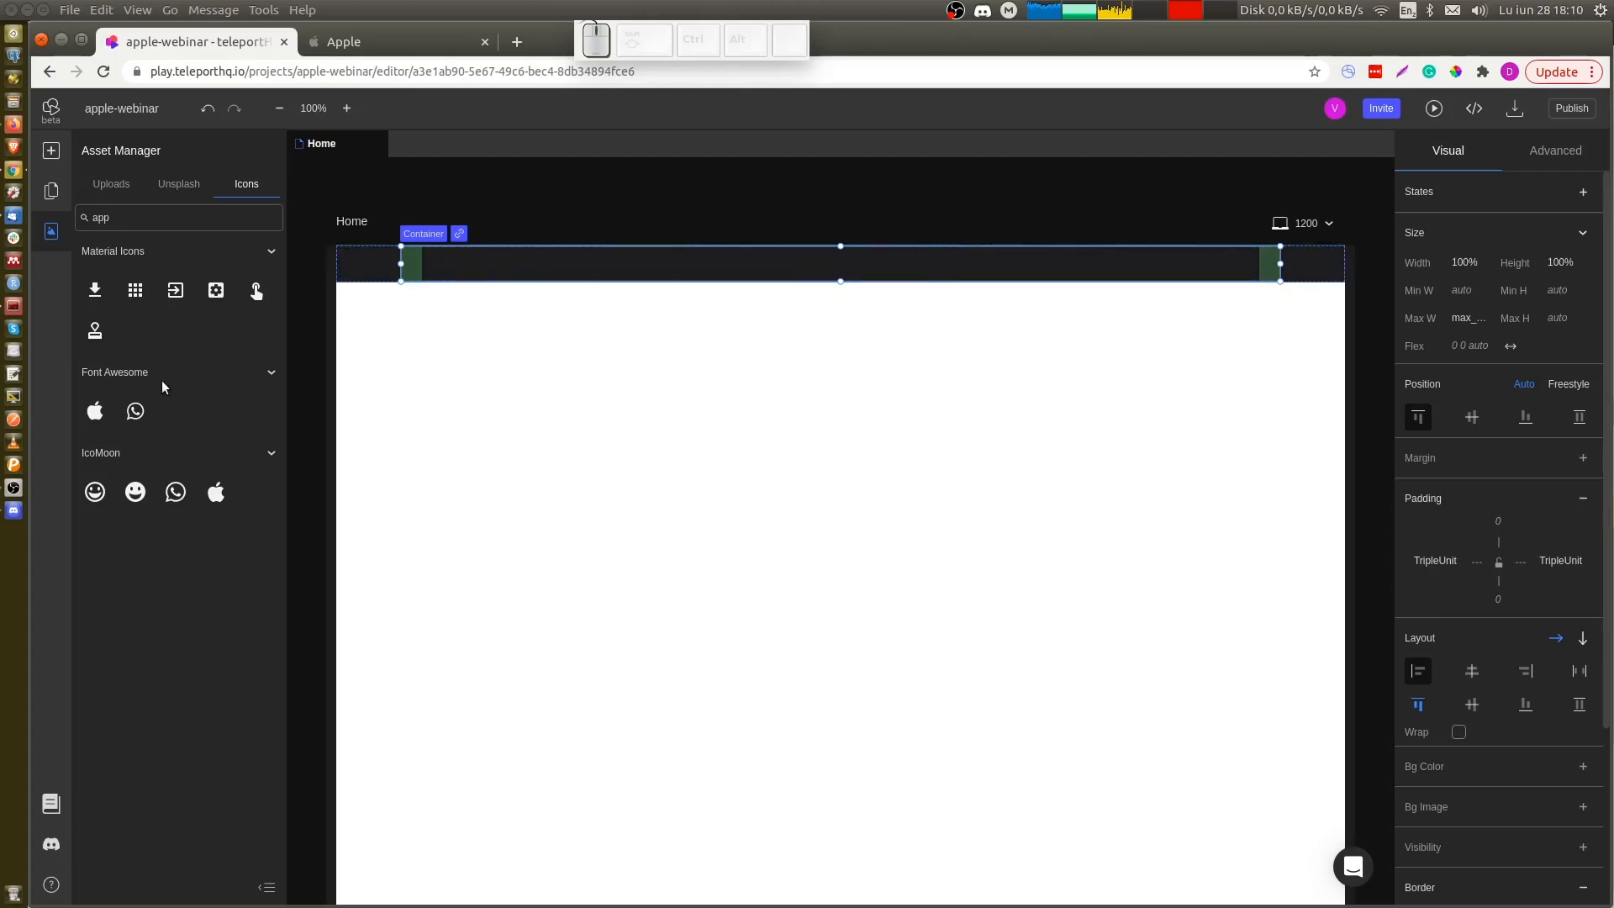
Check the Apple homepage's navigation bar, return to the editor and insert the Font Awesome apple icon into the inner container
{"action": "key", "text": "ctrl+Tab"}
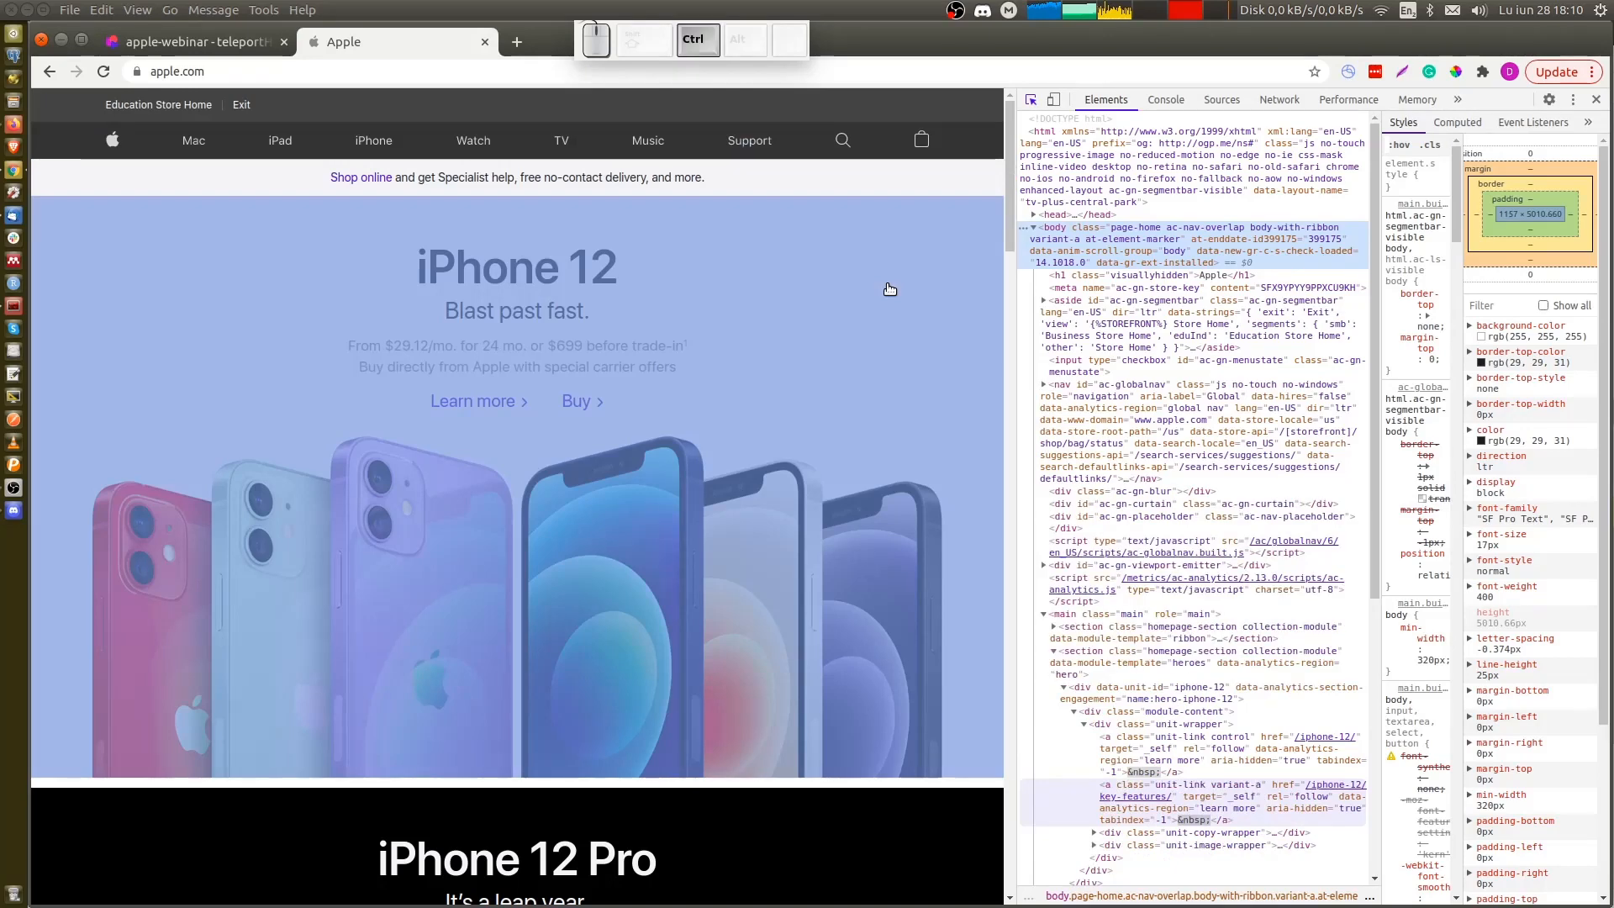
{"action": "key", "text": "ctrl+shift+Tab"}
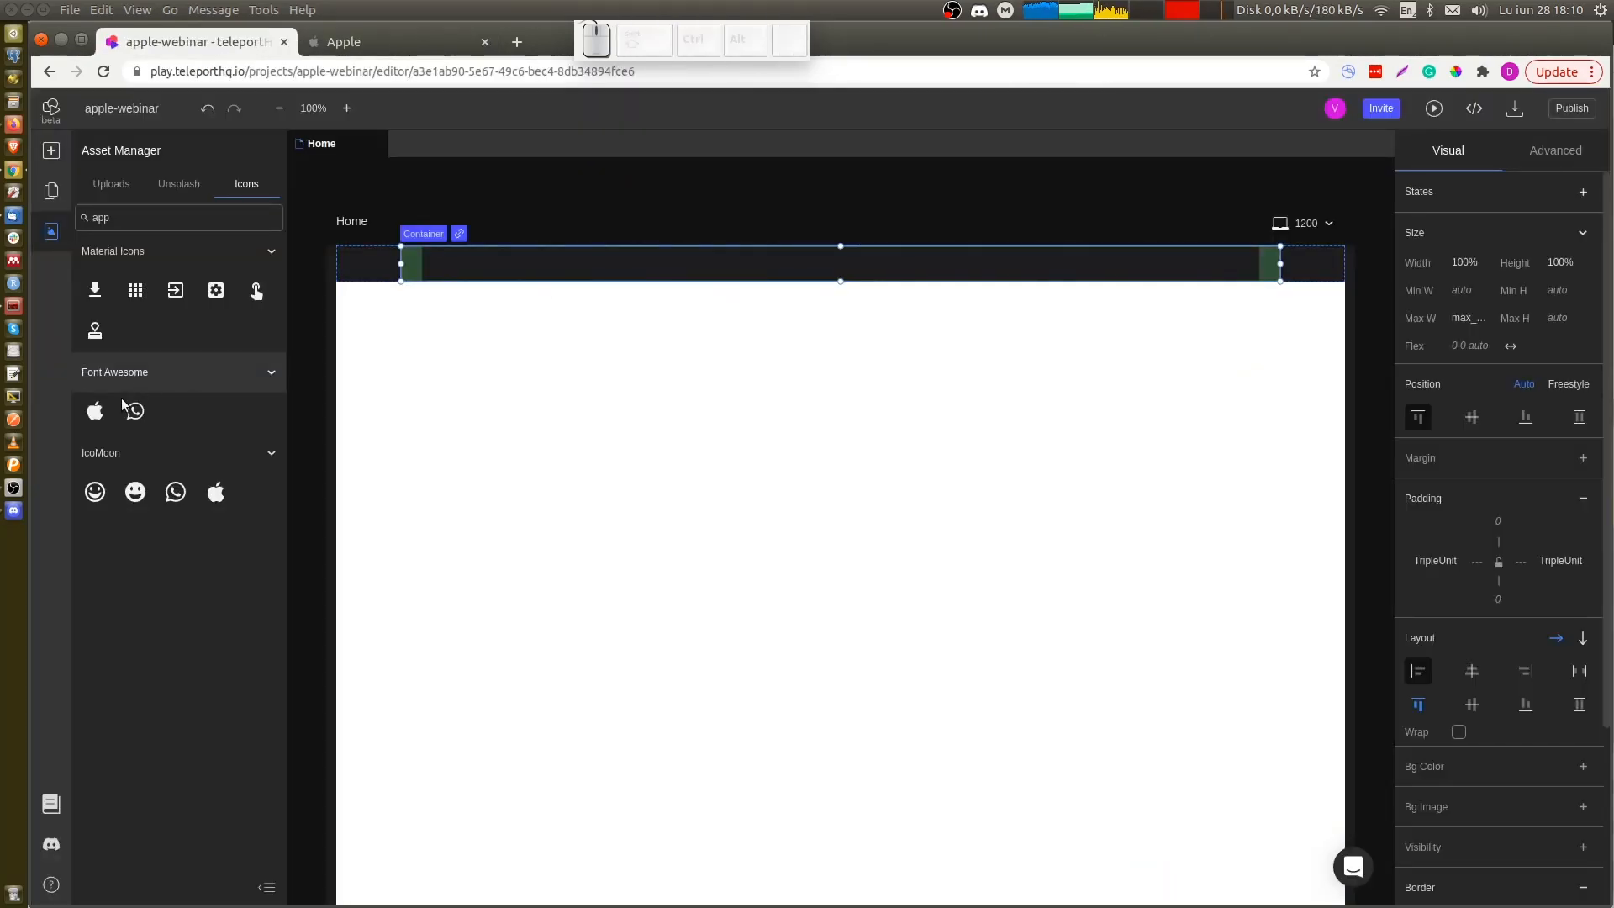
{"action": "left_click", "coordinate": [96, 412]}
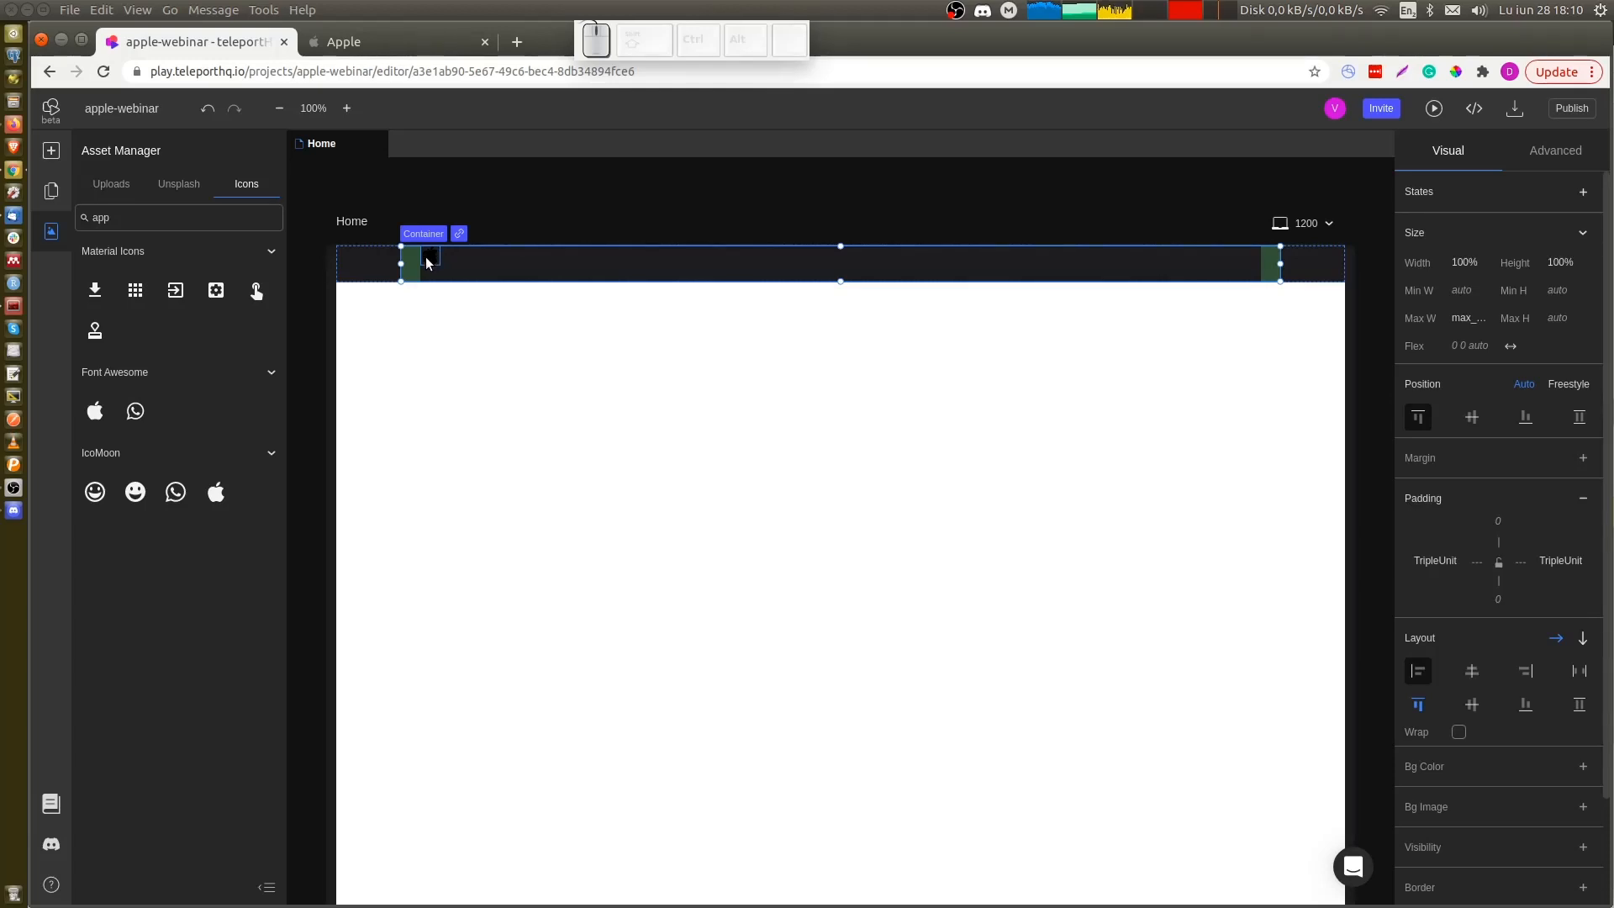
Show the element outlines on the canvas and lay out the inner container's content vertically centered with space between
{"action": "key", "text": "ctrl+shift+s"}
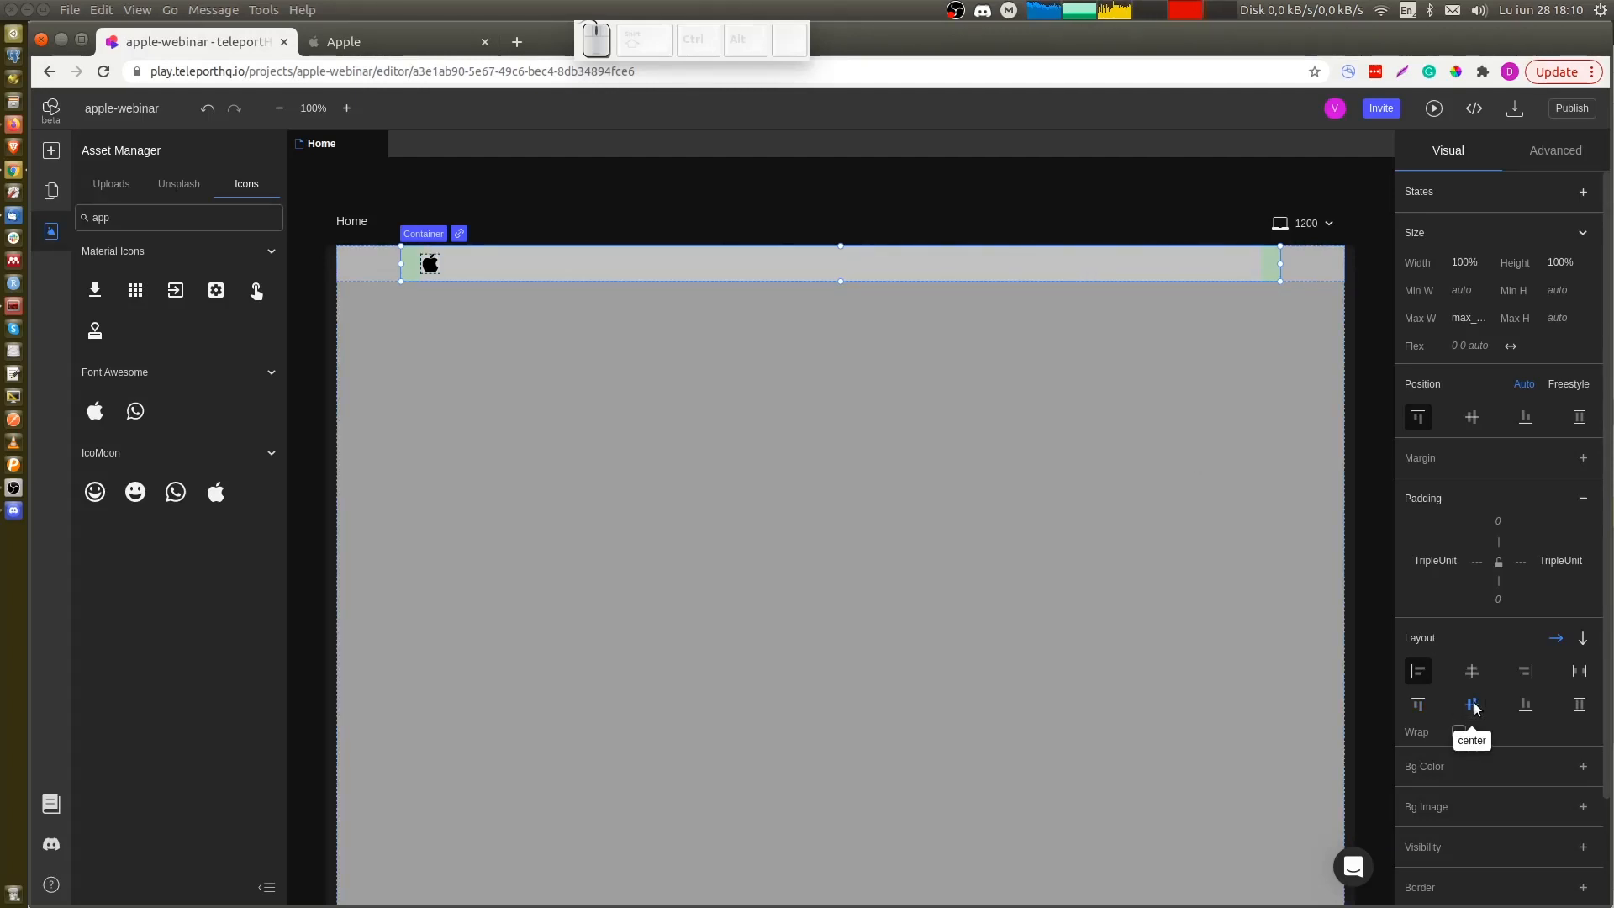
{"action": "left_click", "coordinate": [1580, 670]}
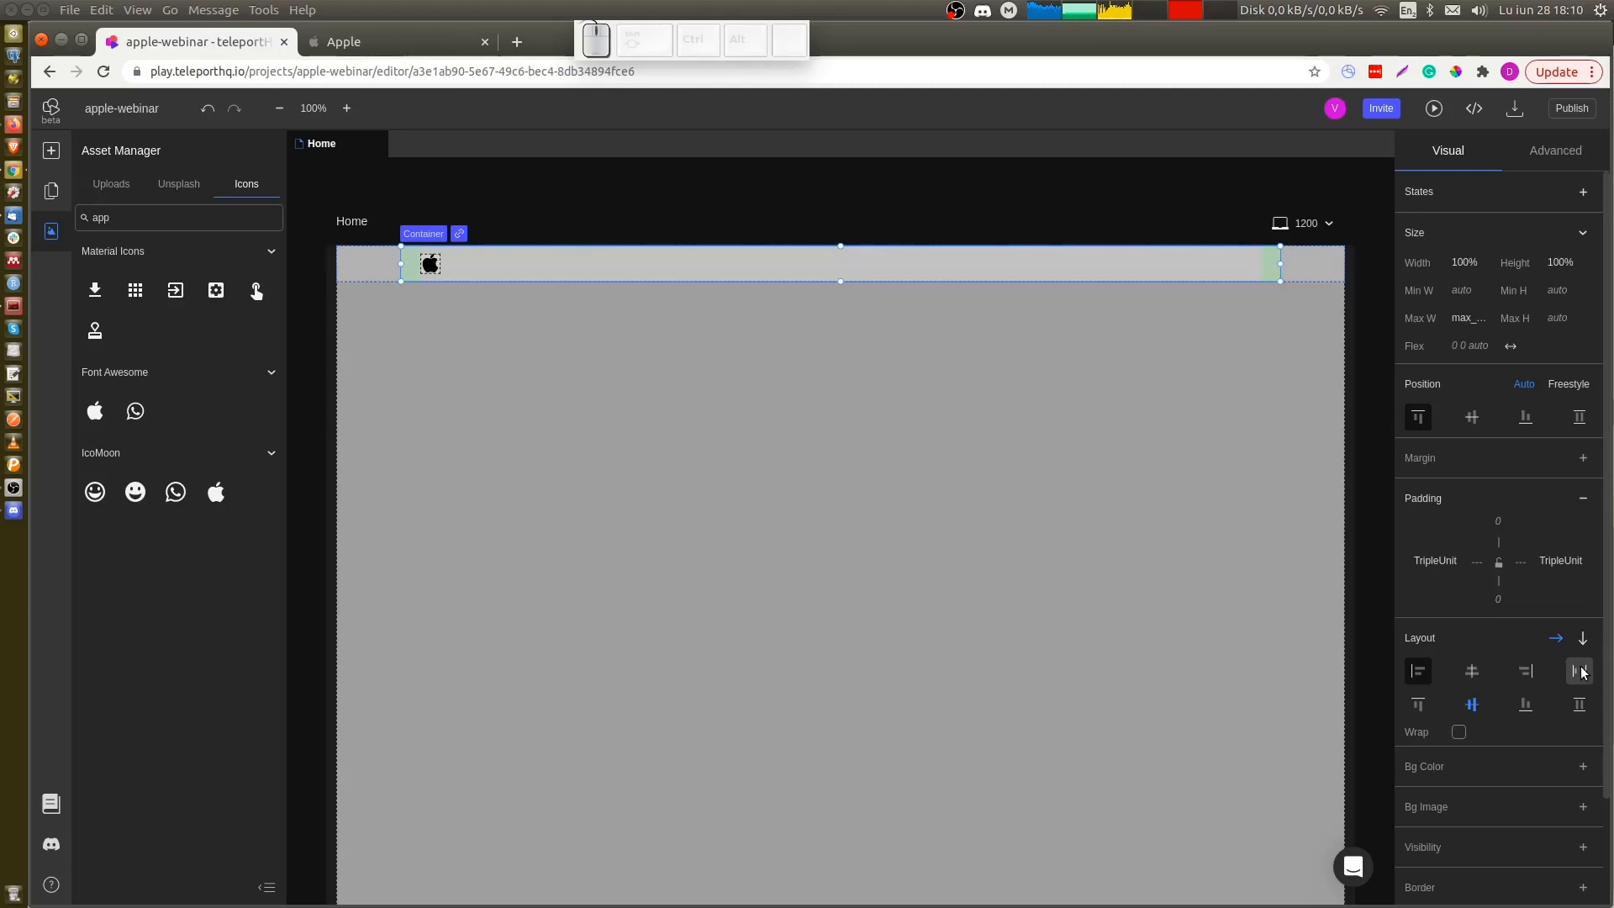
Search the icons for "magni" and "suitcase" and insert the IcoMoon magnifier and the Font Awesome suitcase into the inner container
{"action": "double_click", "coordinate": [160, 217]}
{"action": "type", "text": "magni"}
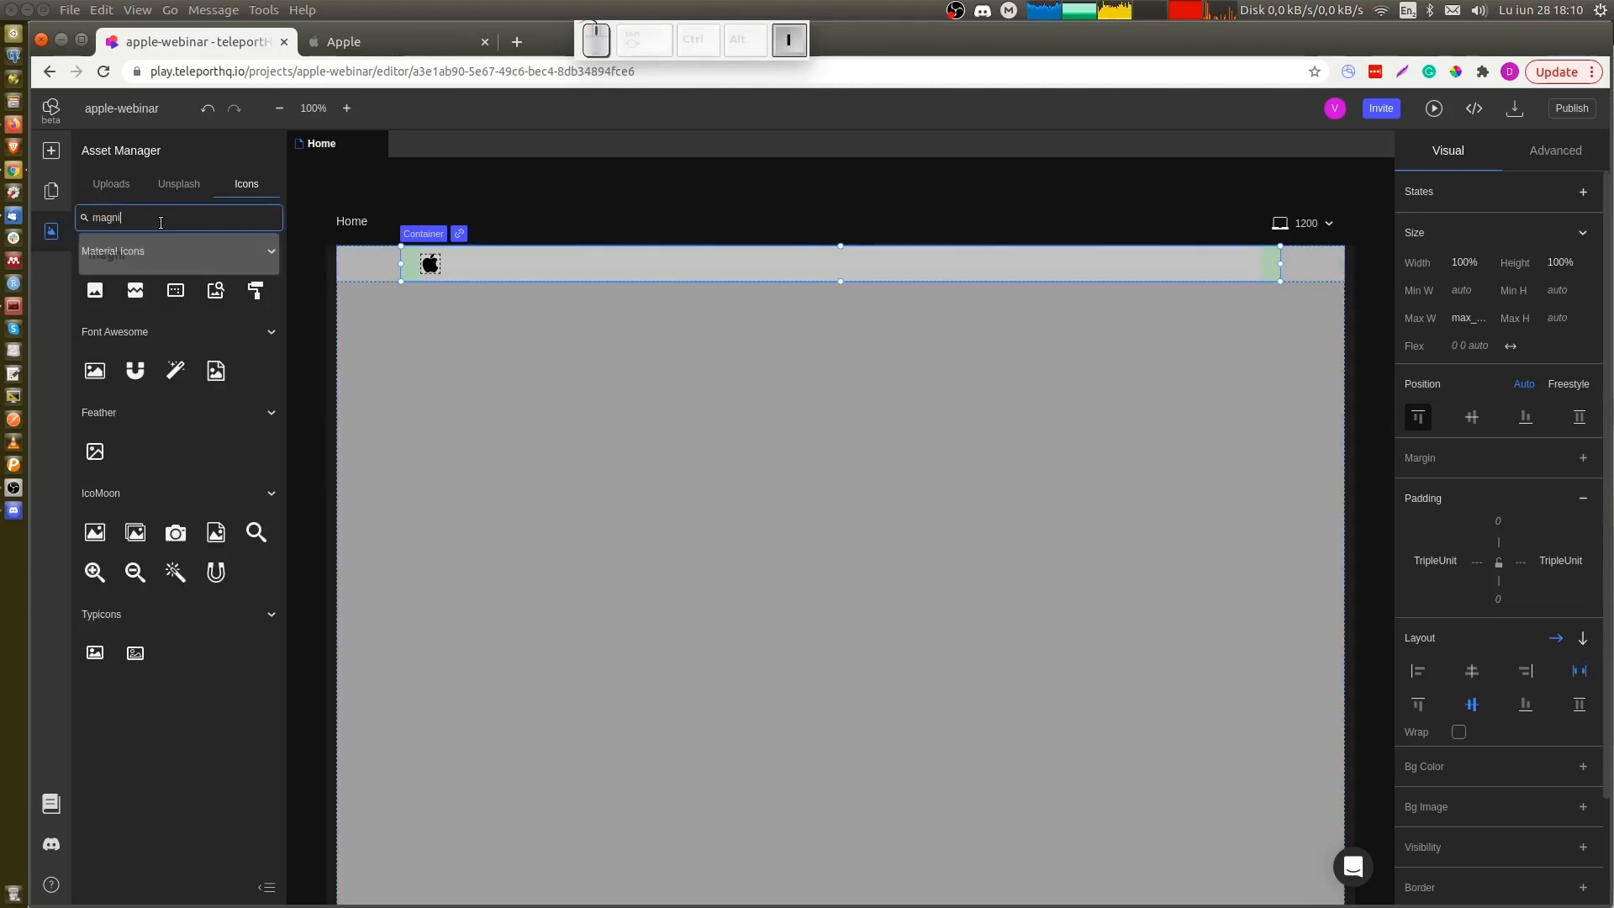
{"action": "left_click", "coordinate": [94, 290]}
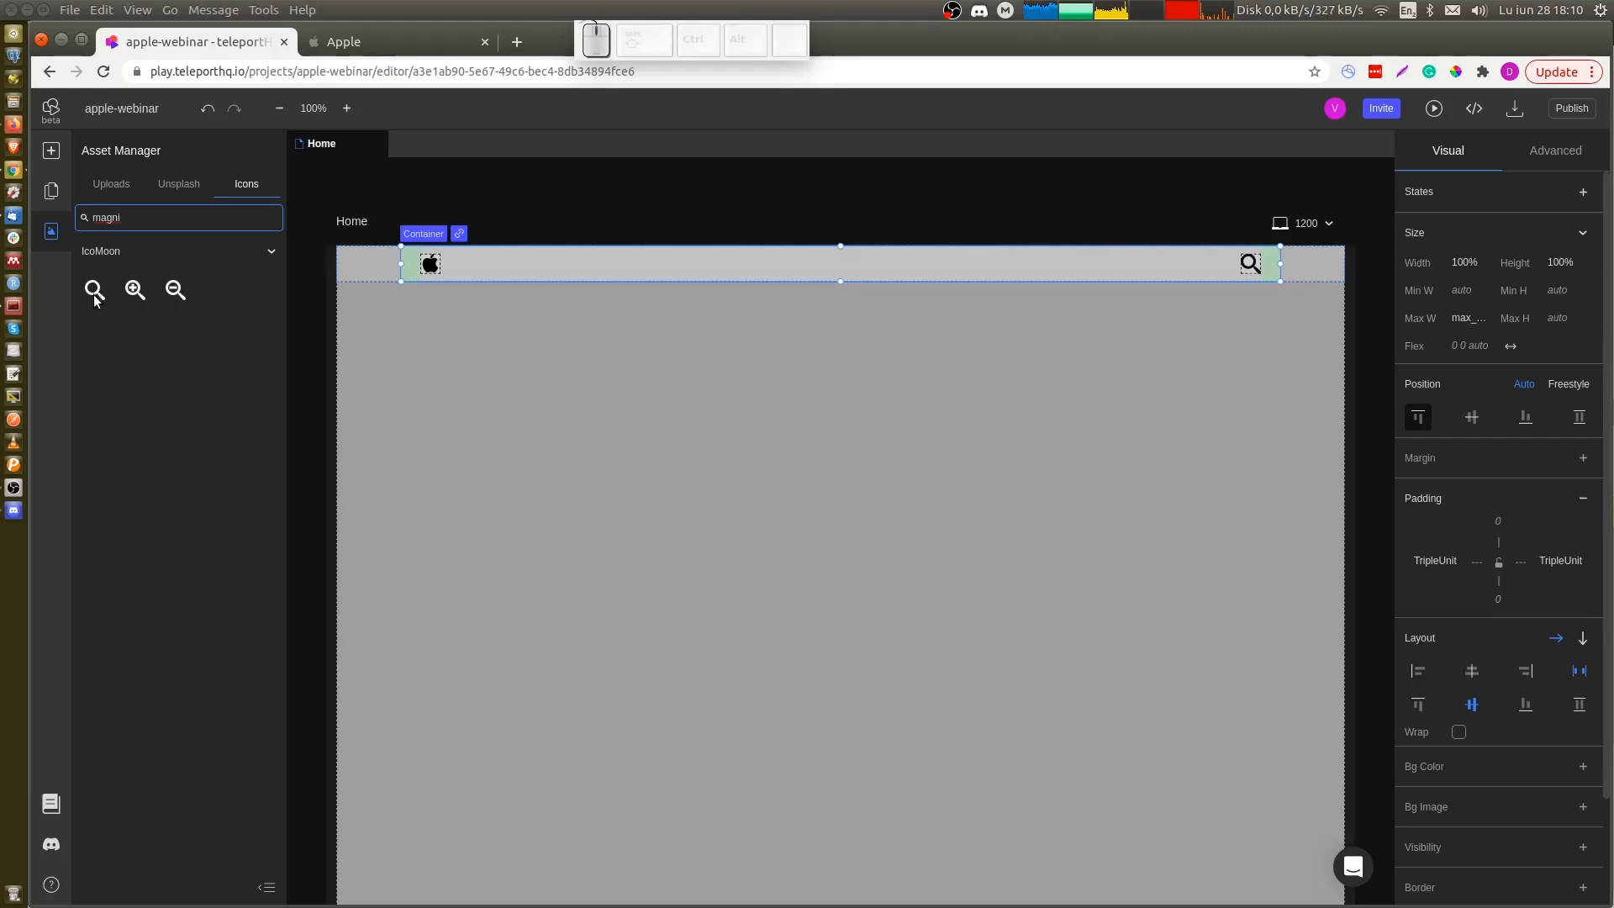
{"action": "double_click", "coordinate": [162, 218]}
{"action": "type", "text": "suitcase"}
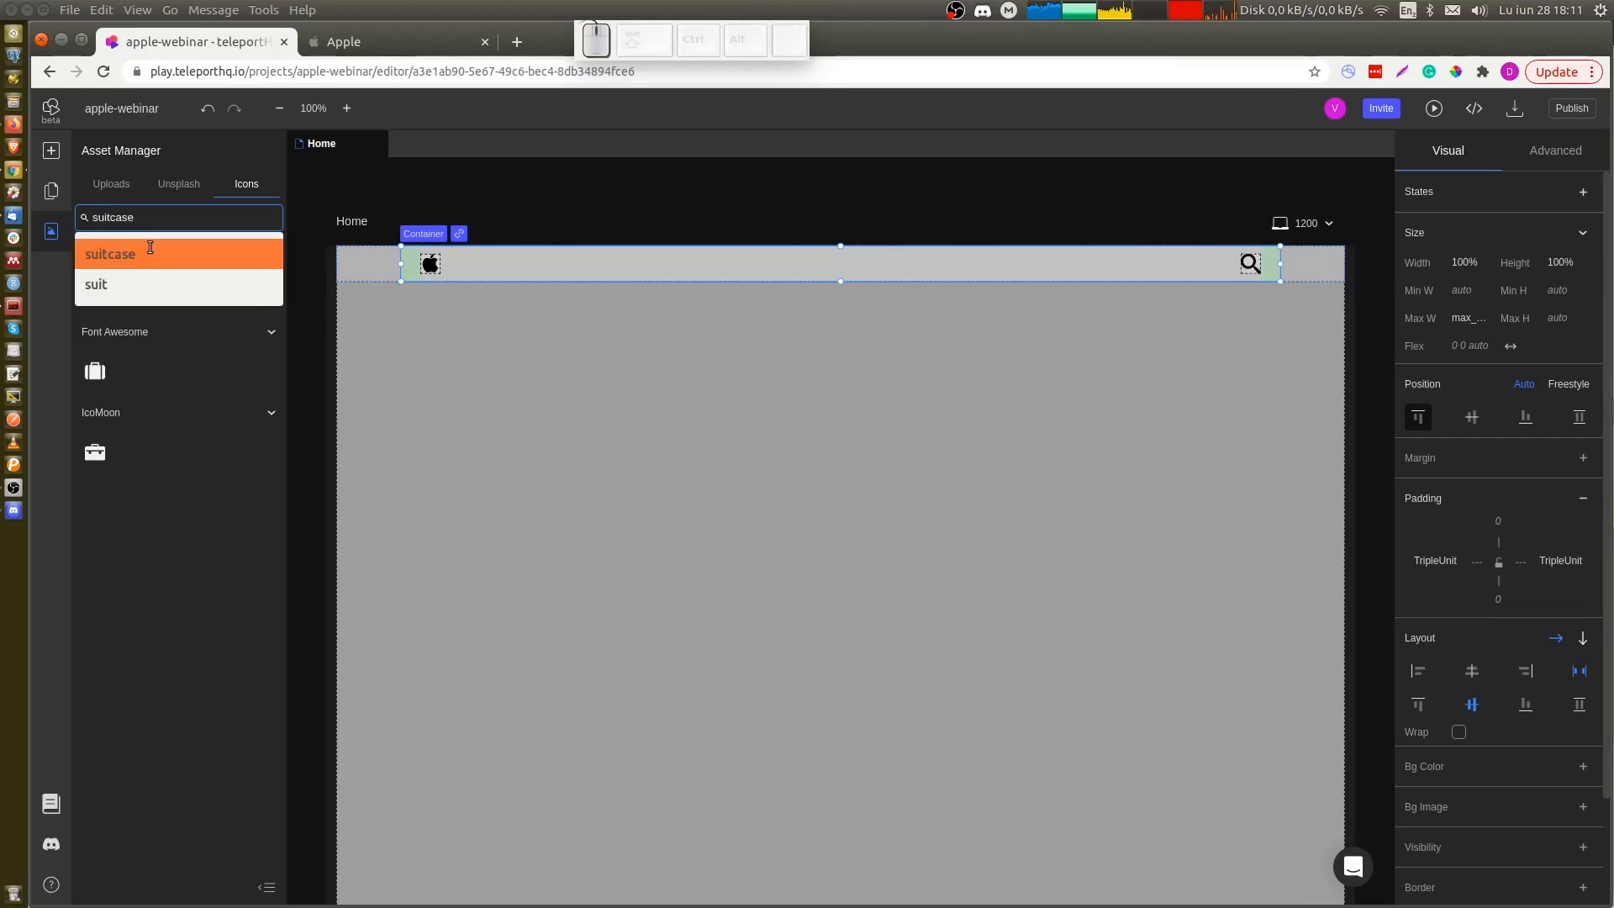
{"action": "left_click", "coordinate": [150, 252]}
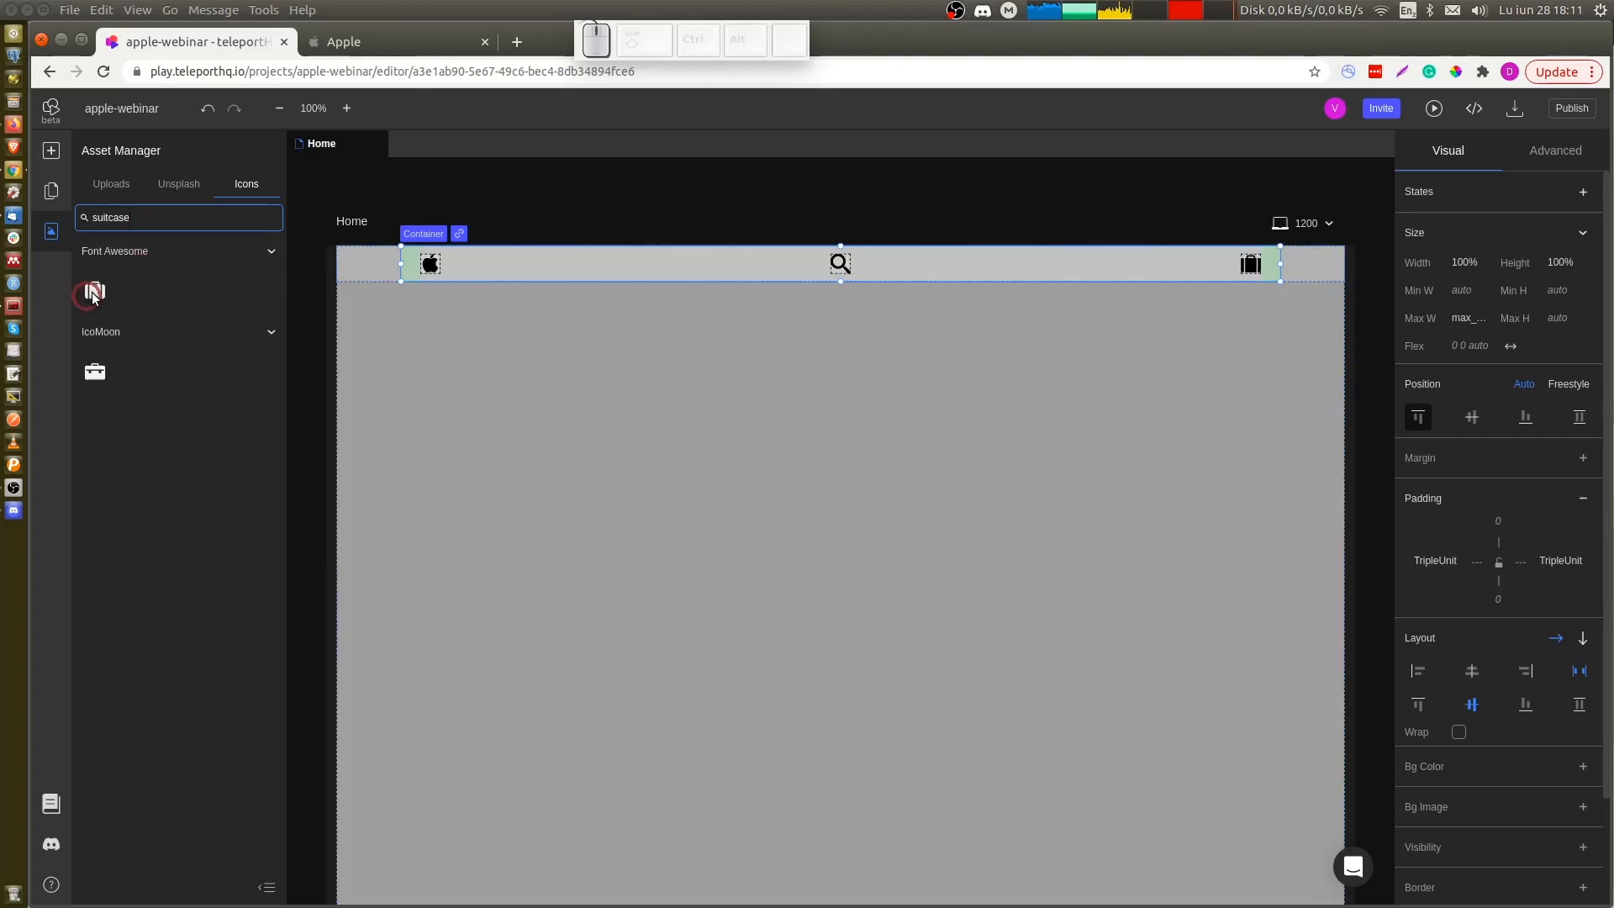
Color the apple, magnifier and suitcase icons F5F5F7 (Gray) after inspecting the Apple site's logo color, and briefly preview them without outlines
{"action": "left_click", "coordinate": [1248, 266]}
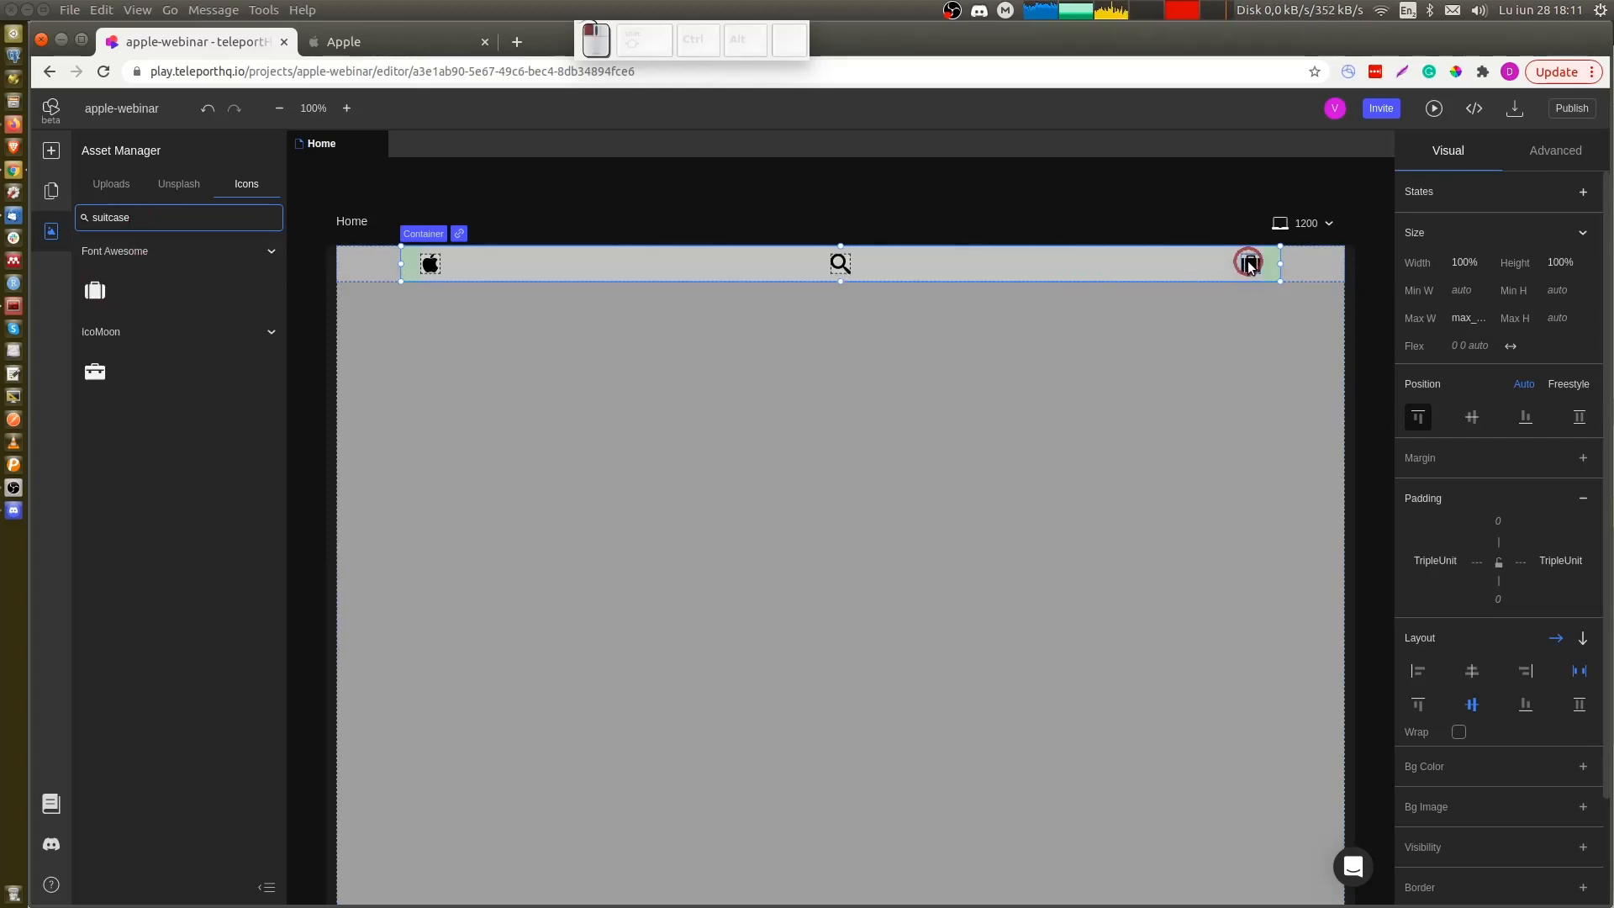
{"action": "left_click", "coordinate": [838, 266]}
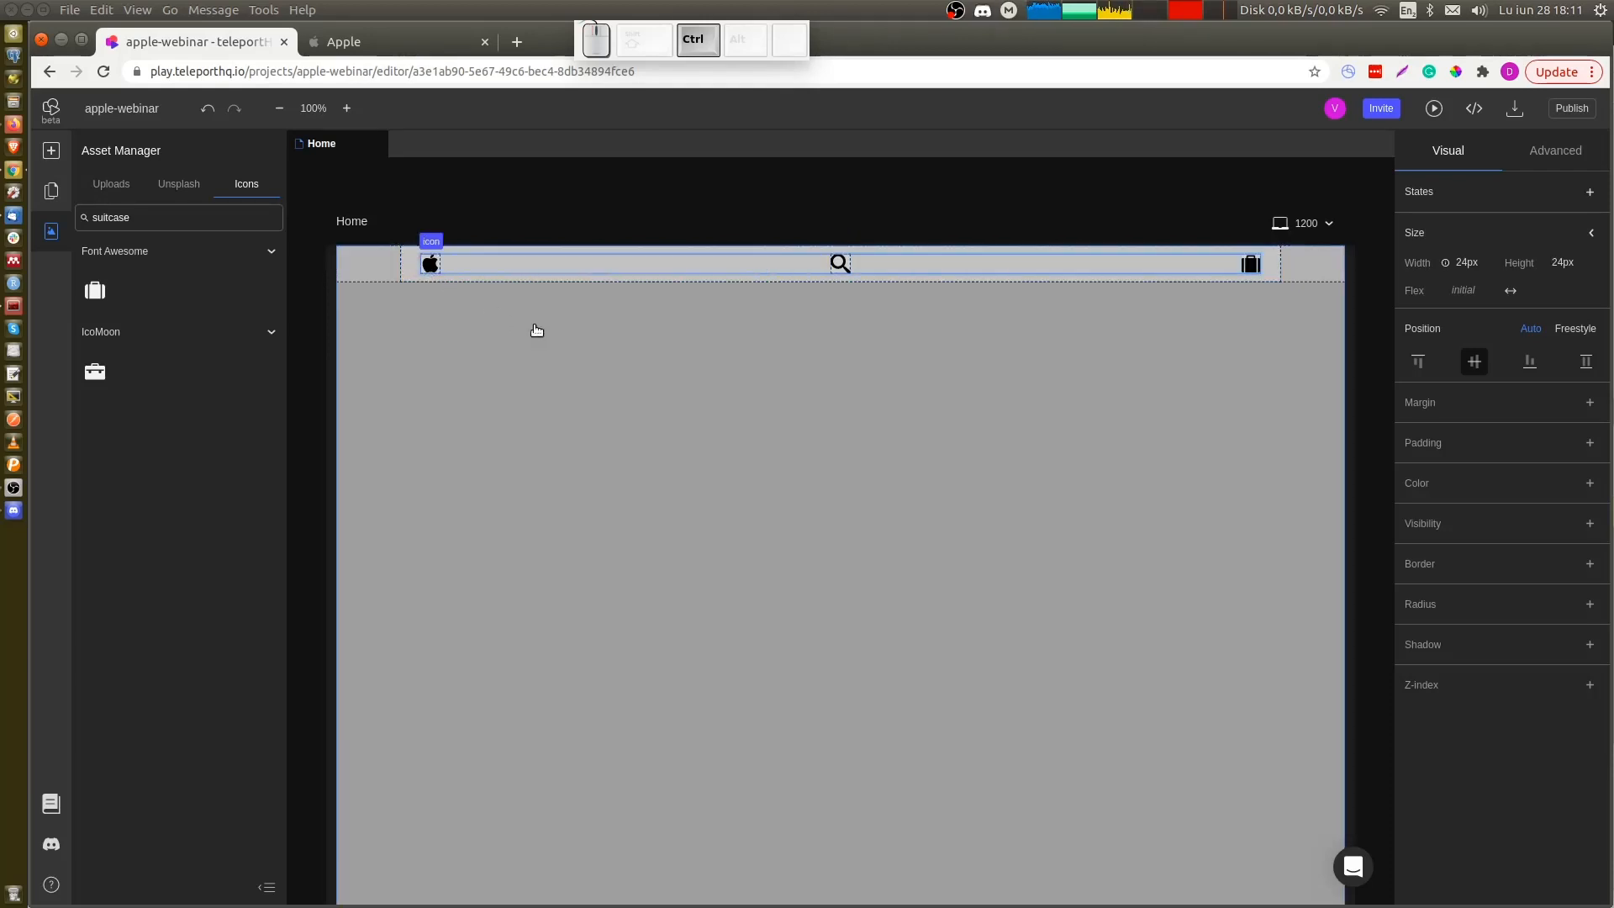
{"action": "key", "text": "ctrl+Tab"}
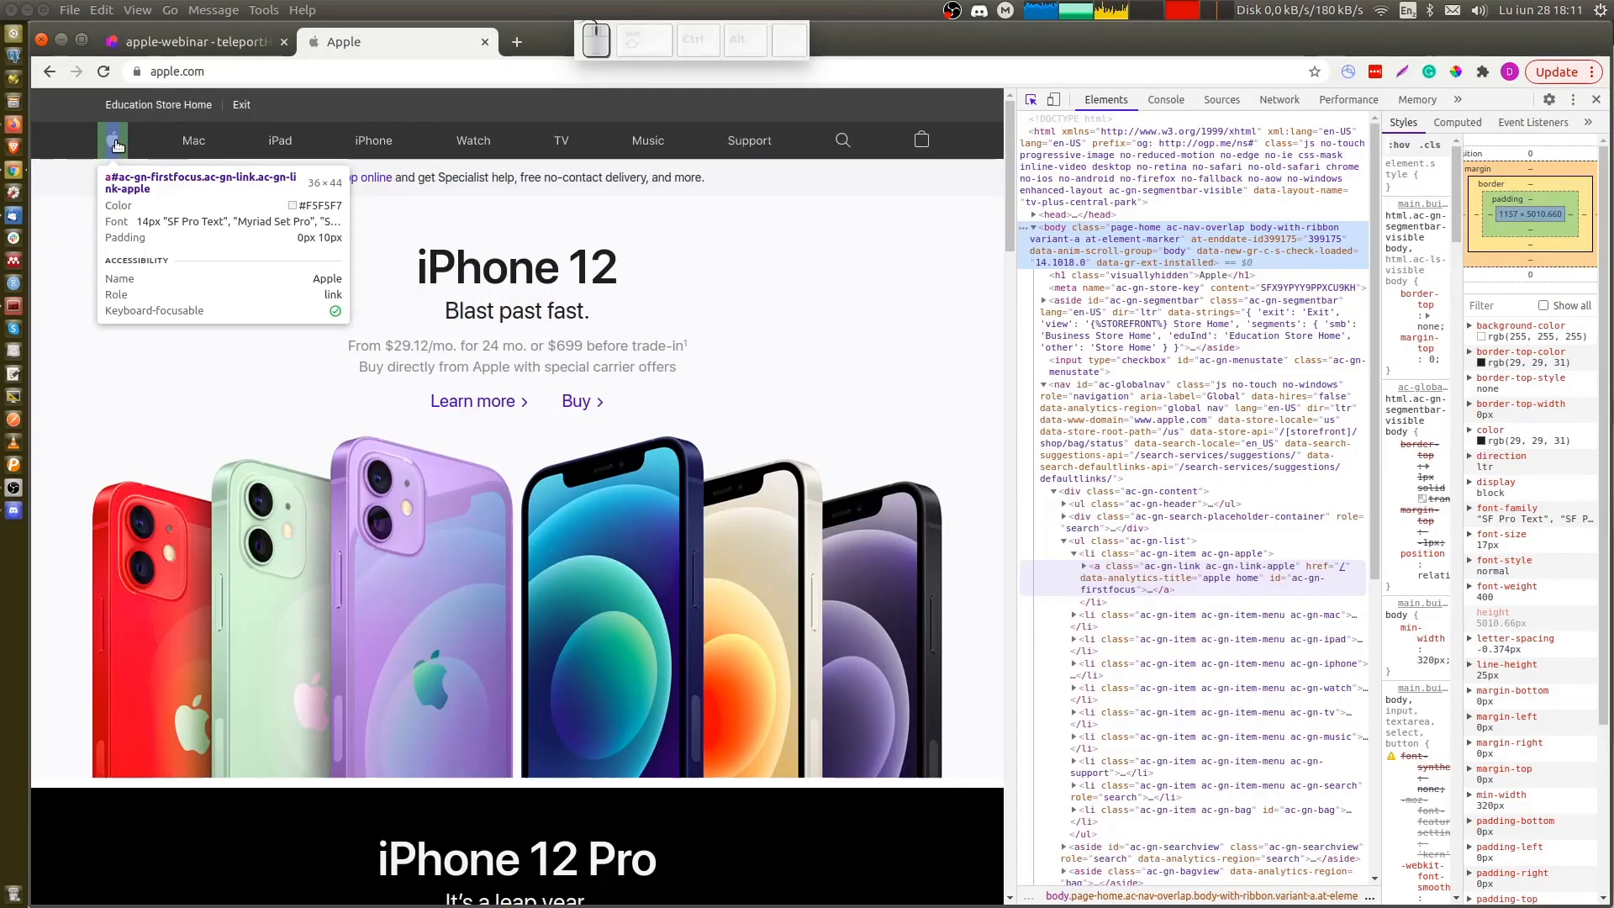
{"action": "key", "text": "ctrl+shift+Tab"}
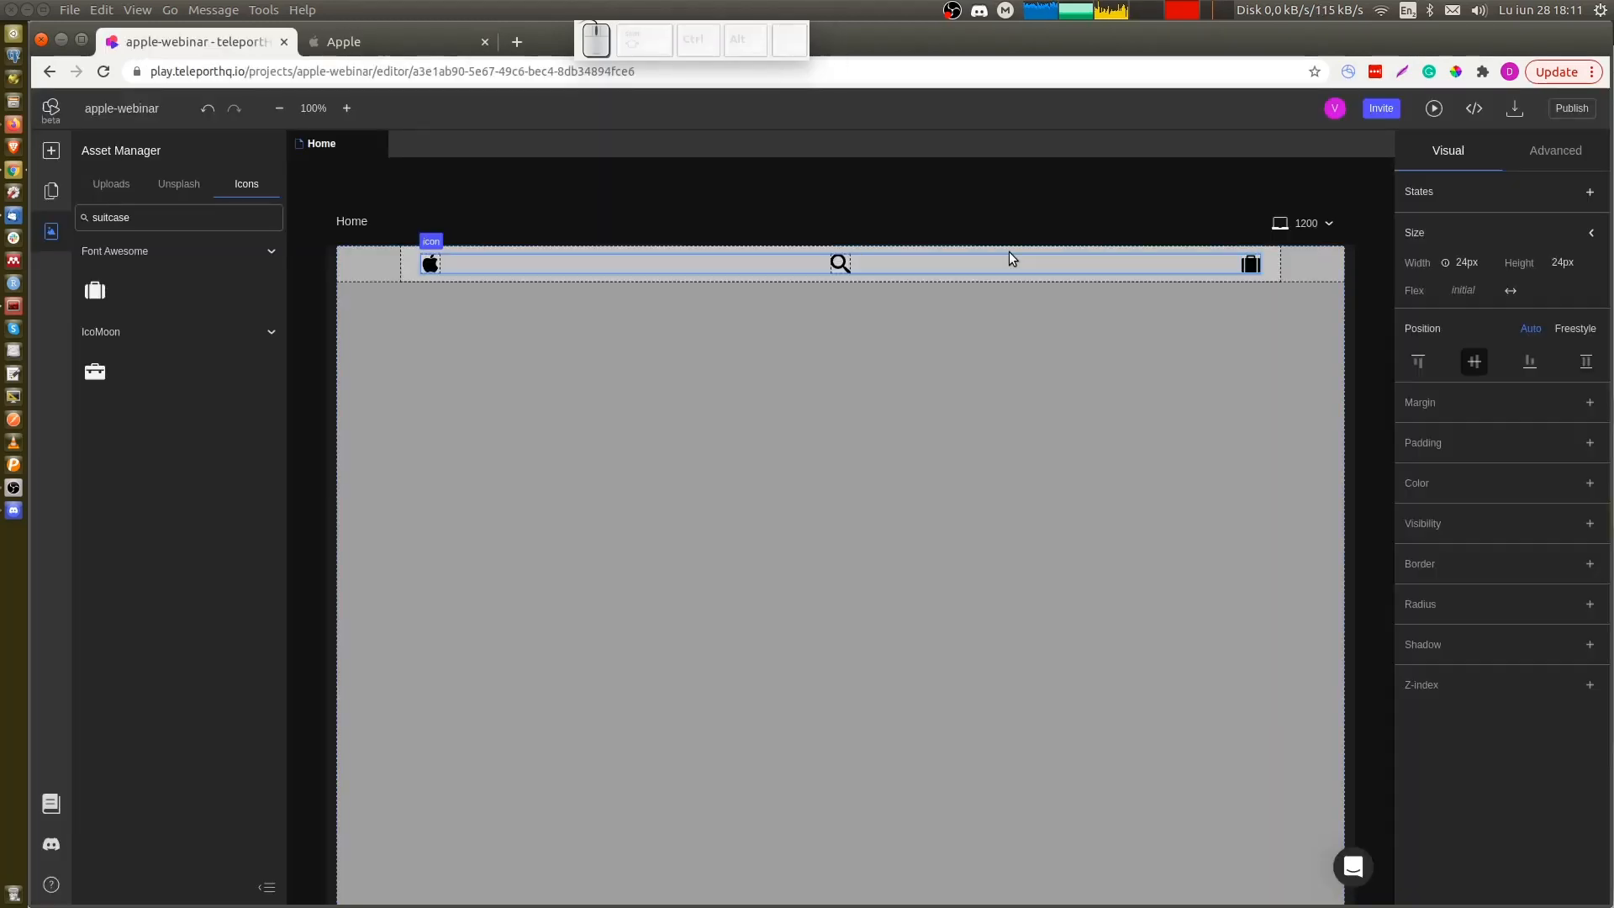
{"action": "left_click", "coordinate": [1590, 483]}
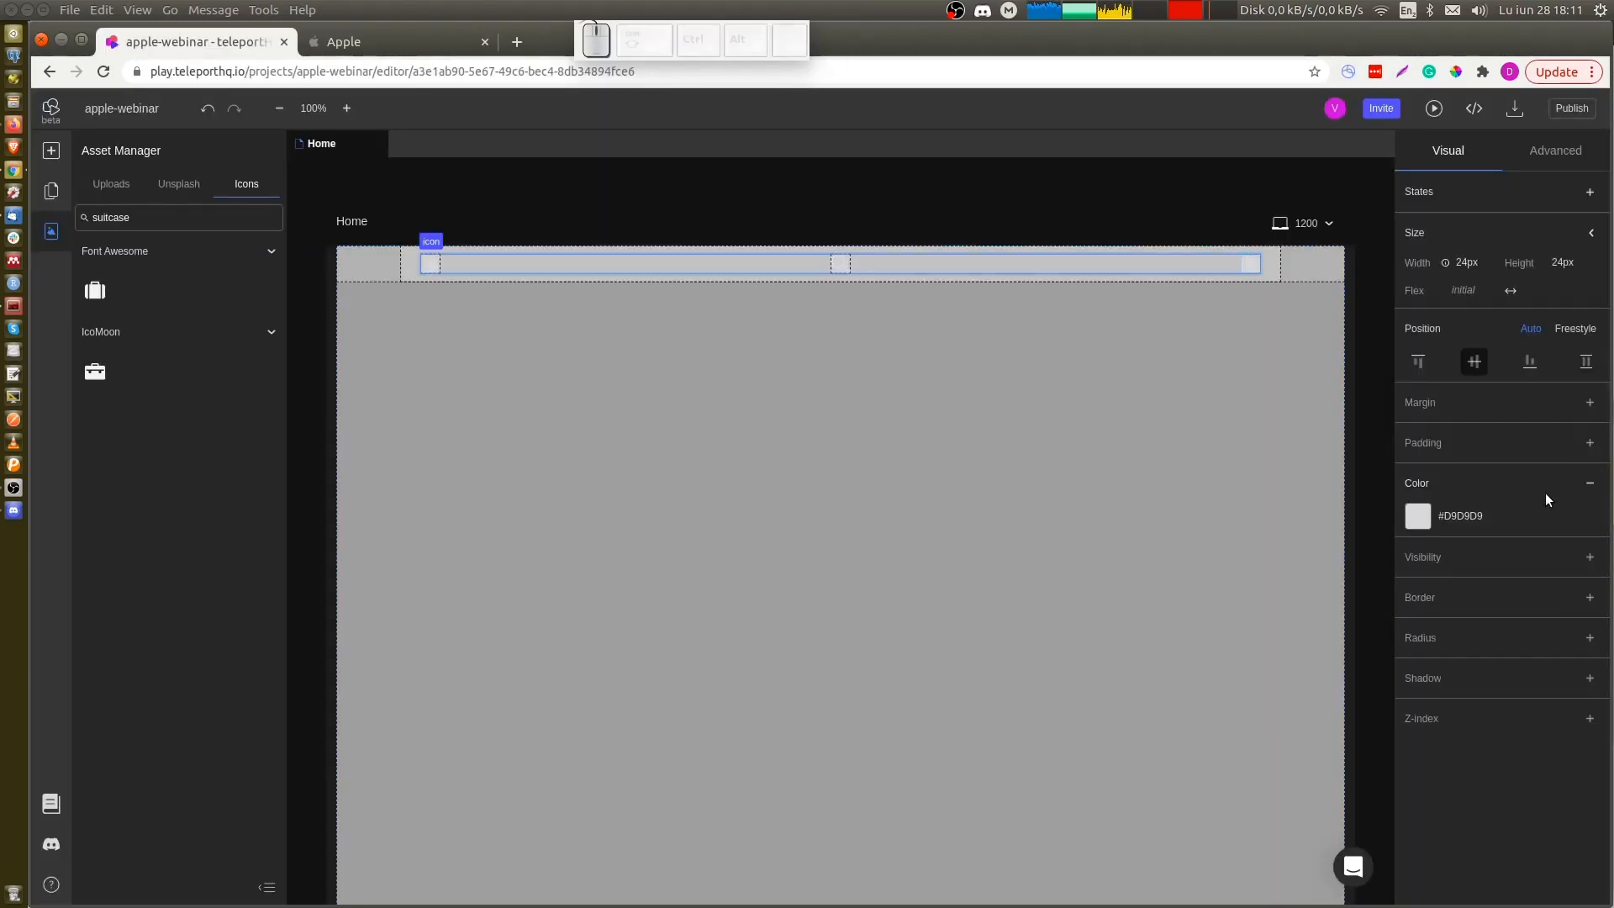
{"action": "left_click", "coordinate": [1452, 517]}
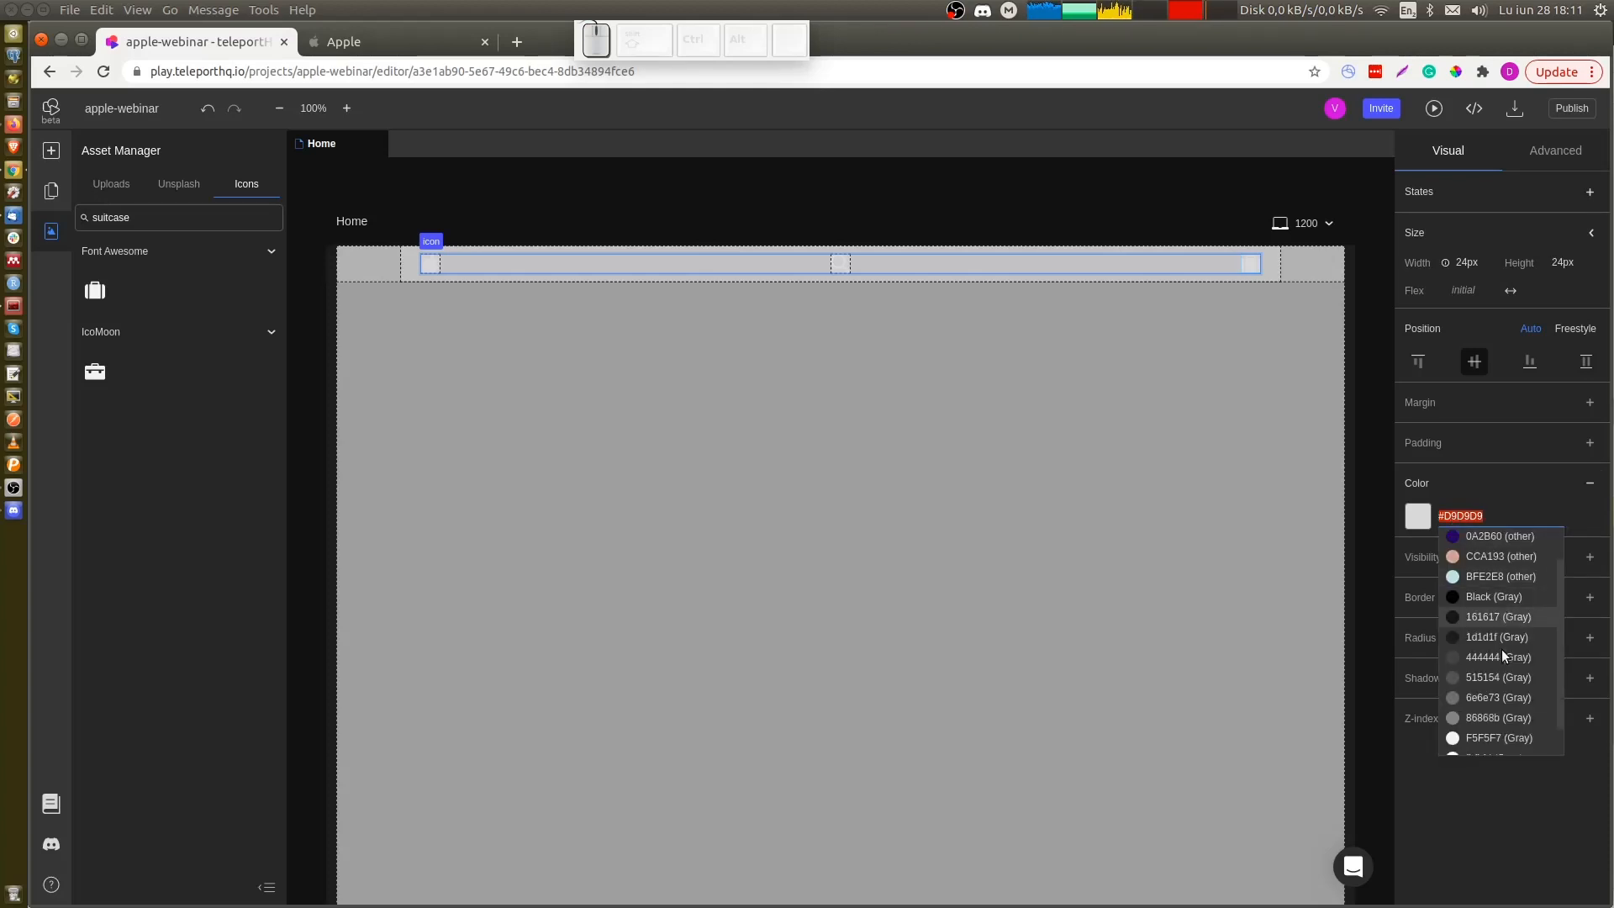
{"action": "scroll", "coordinate": [1502, 649], "scroll_direction": "down", "scroll_amount": 2}
{"action": "left_click", "coordinate": [1495, 703]}
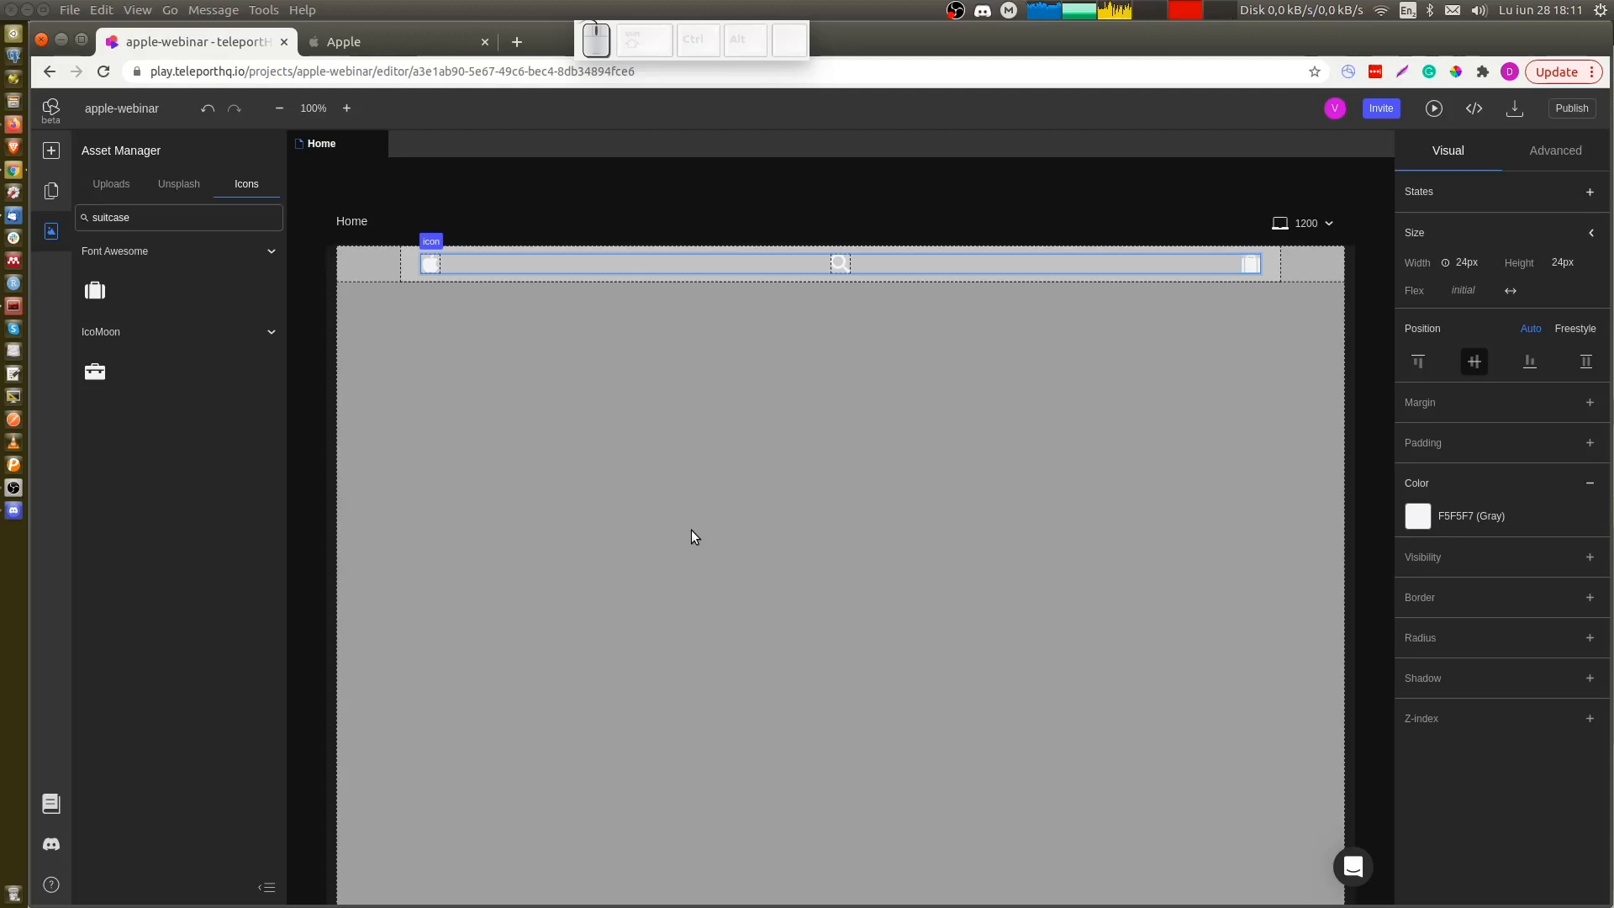
{"action": "key", "text": "ctrl+shift+s"}
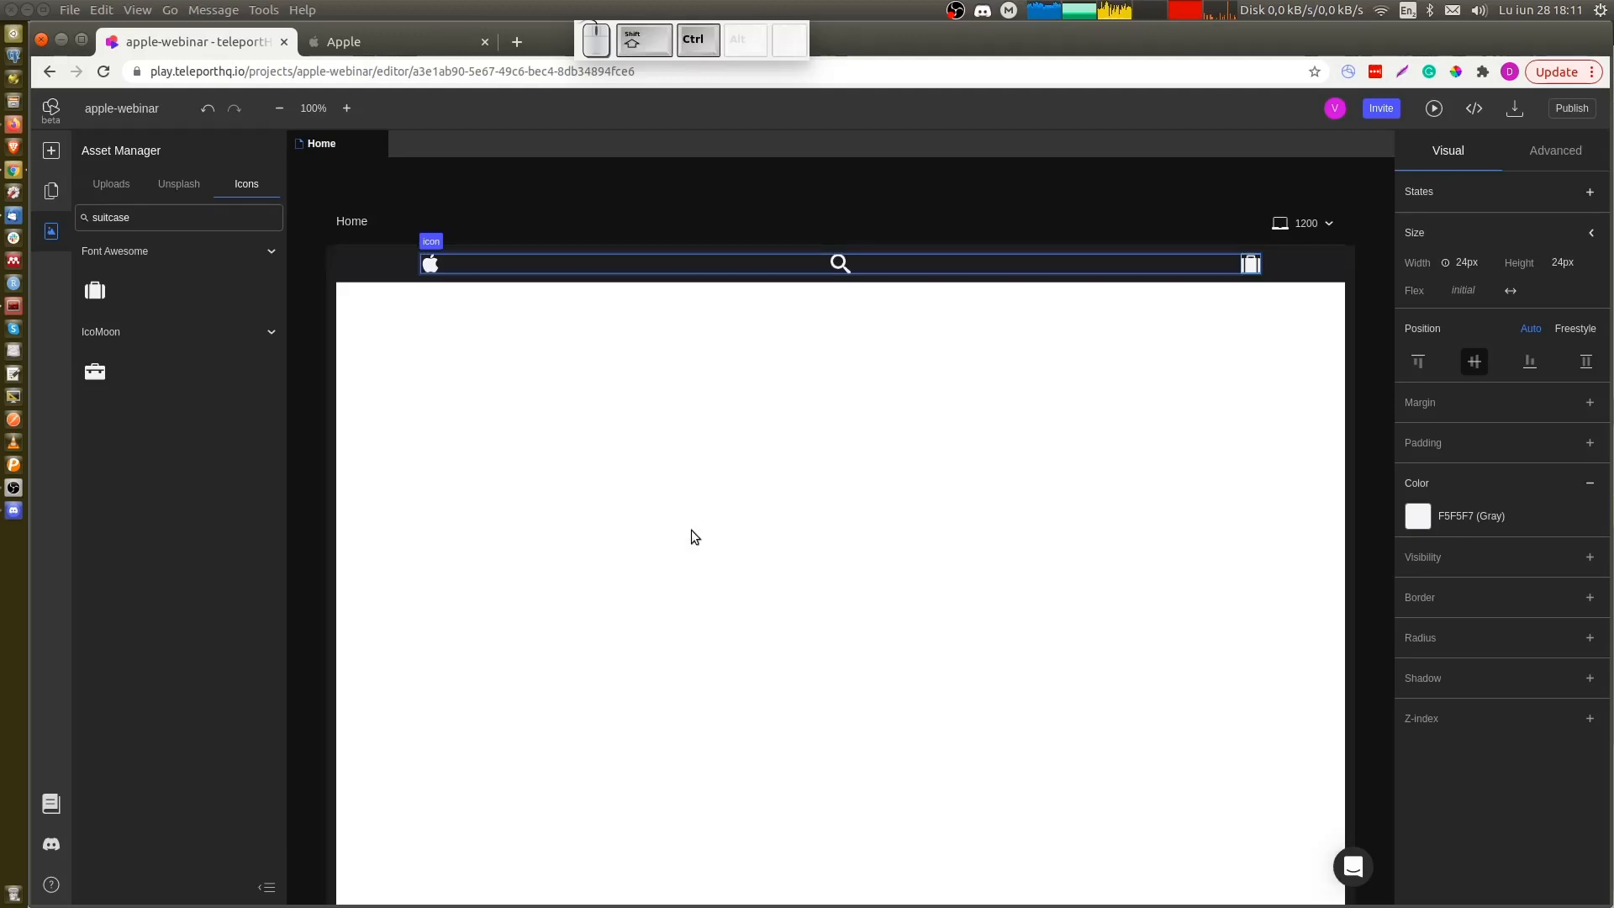
{"action": "key", "text": "ctrl+shift+s"}
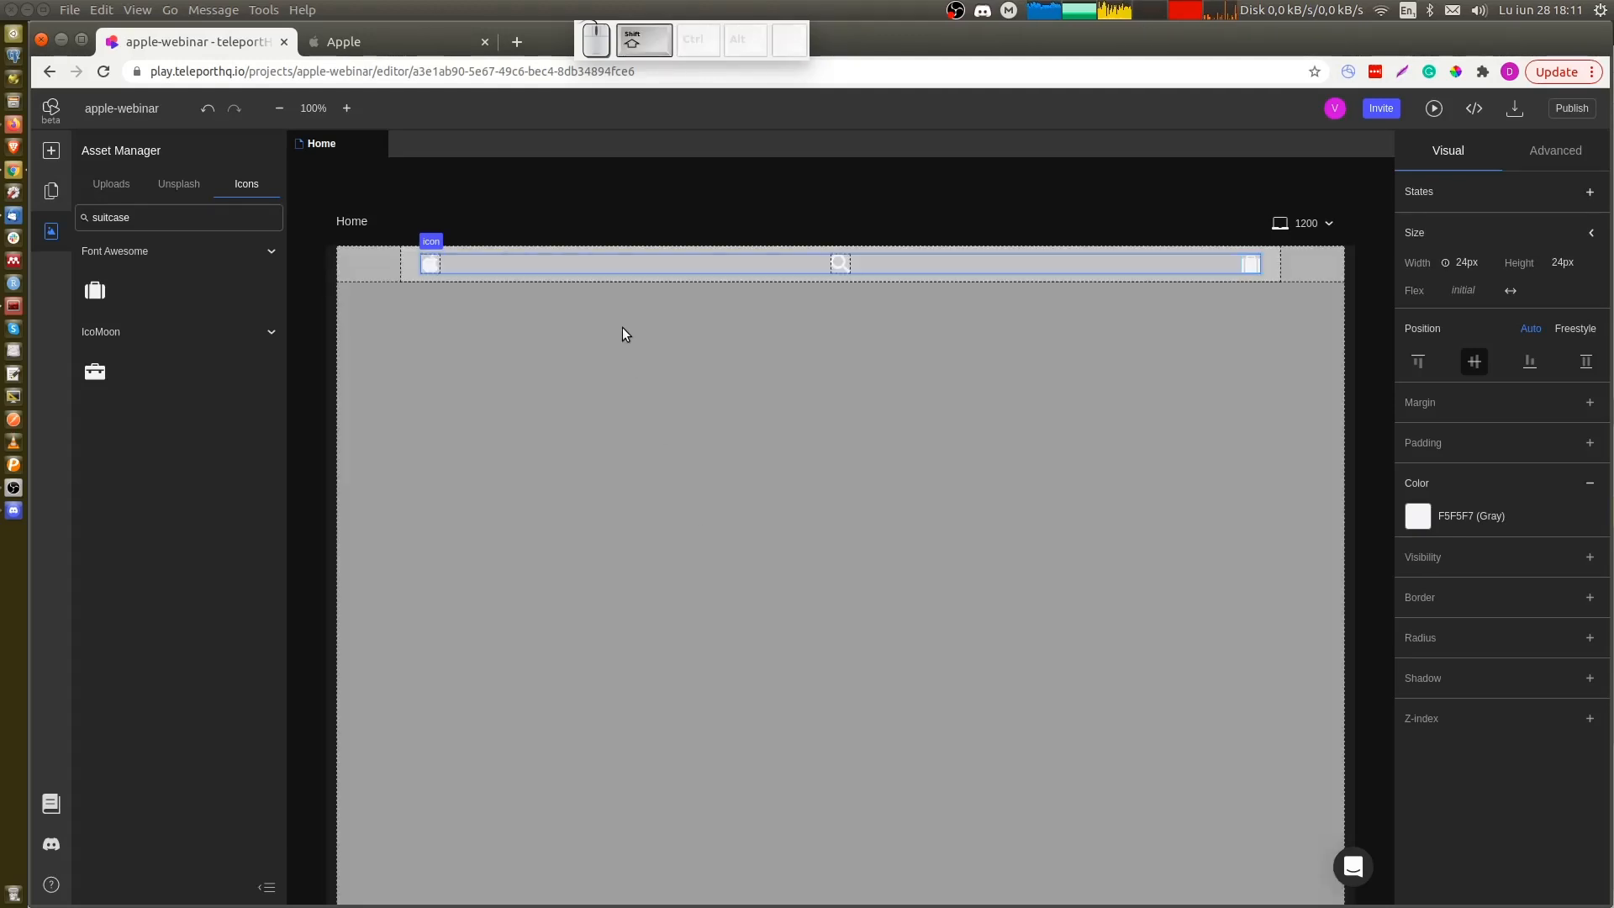
Insert a text element directly after the apple icon in the inner container and set its content to "Mac"
{"action": "left_click", "coordinate": [498, 263]}
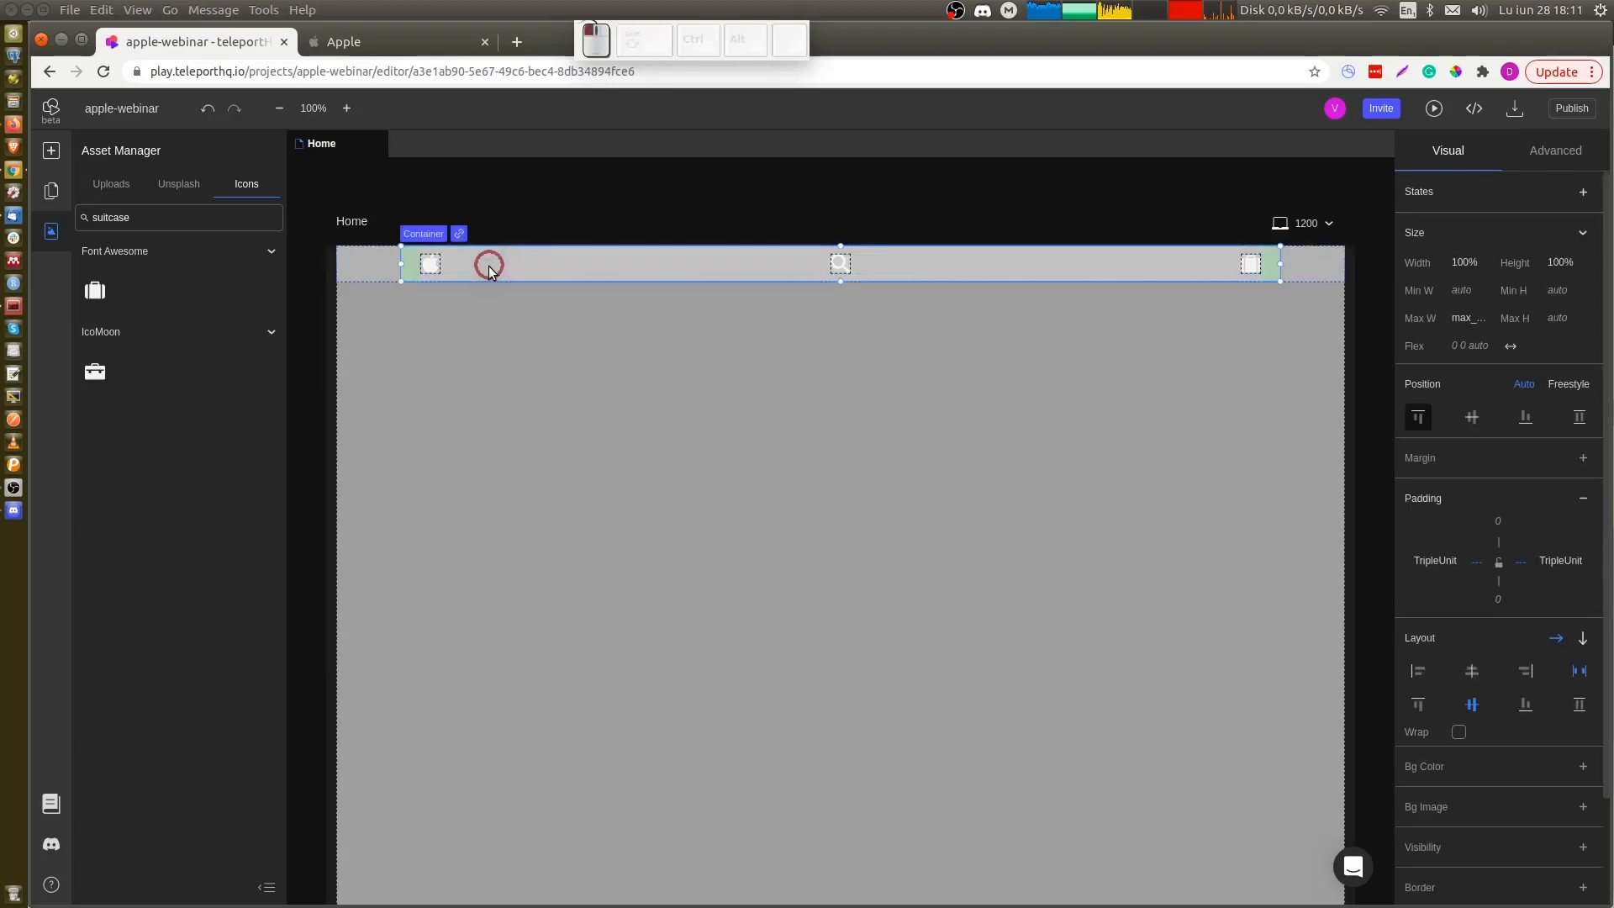
{"action": "left_click", "coordinate": [59, 195]}
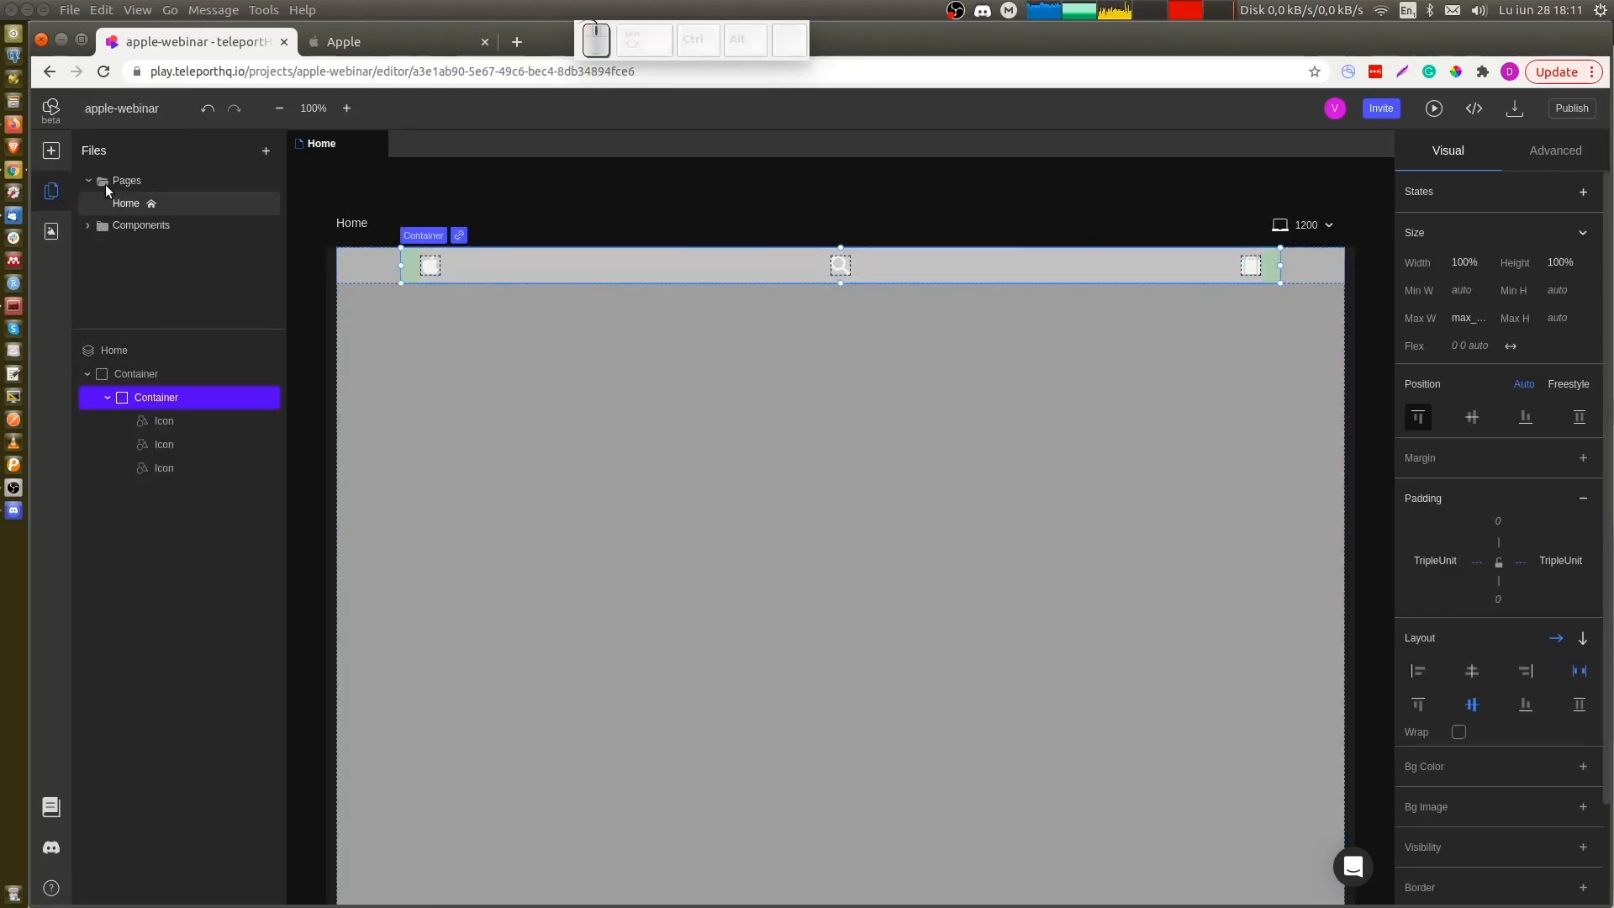
{"action": "left_click", "coordinate": [175, 422]}
{"action": "key", "text": "t"}
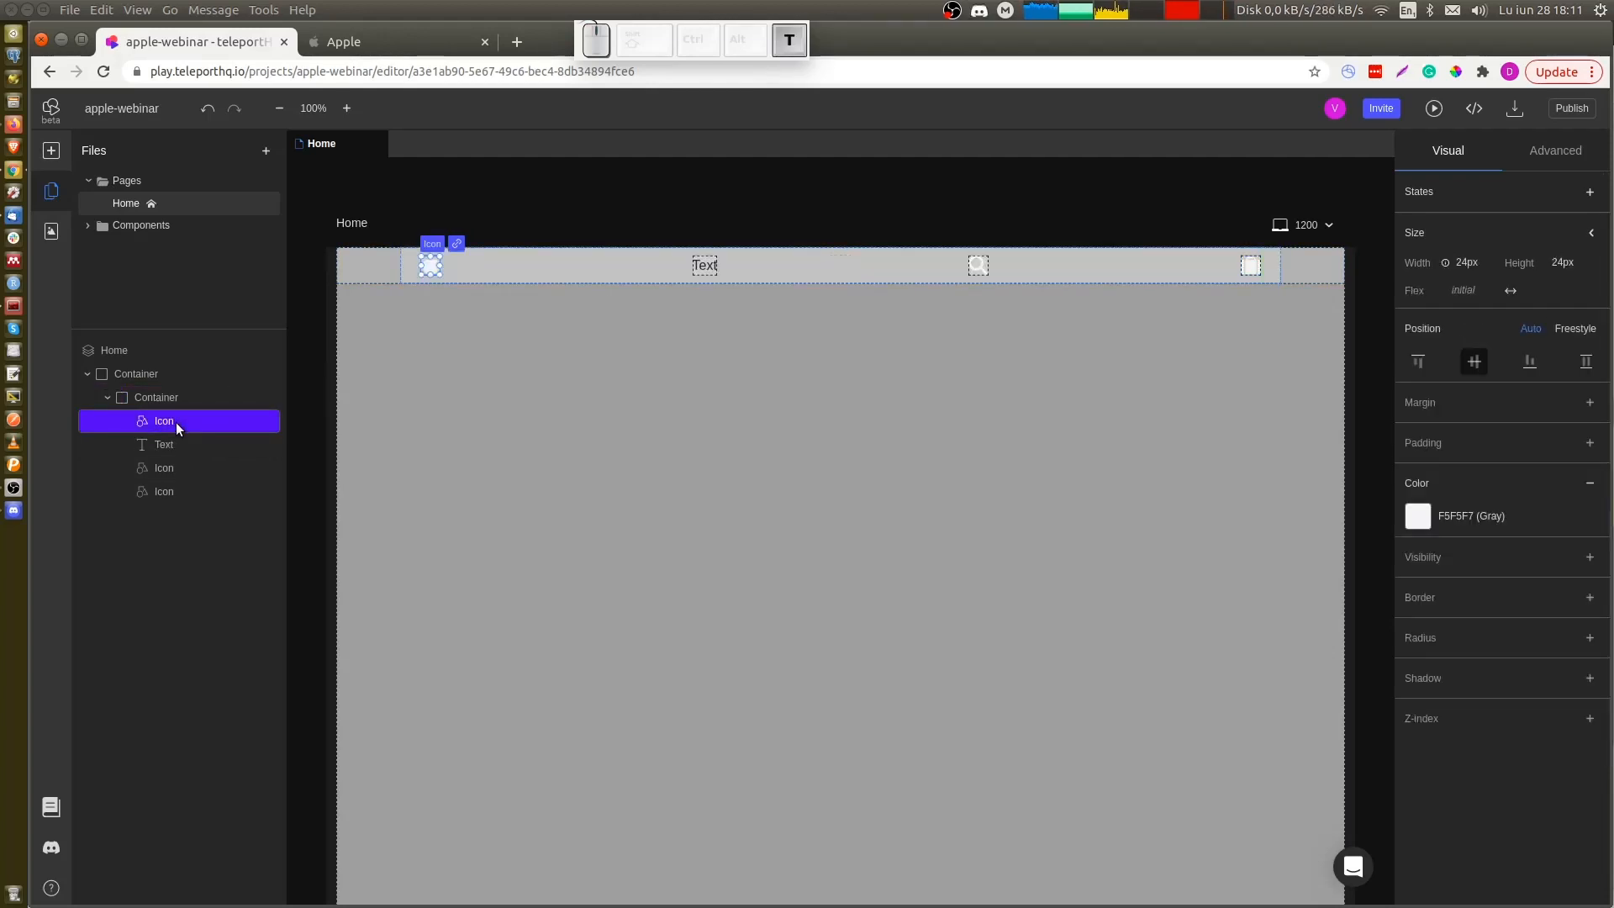
{"action": "left_click", "coordinate": [175, 442]}
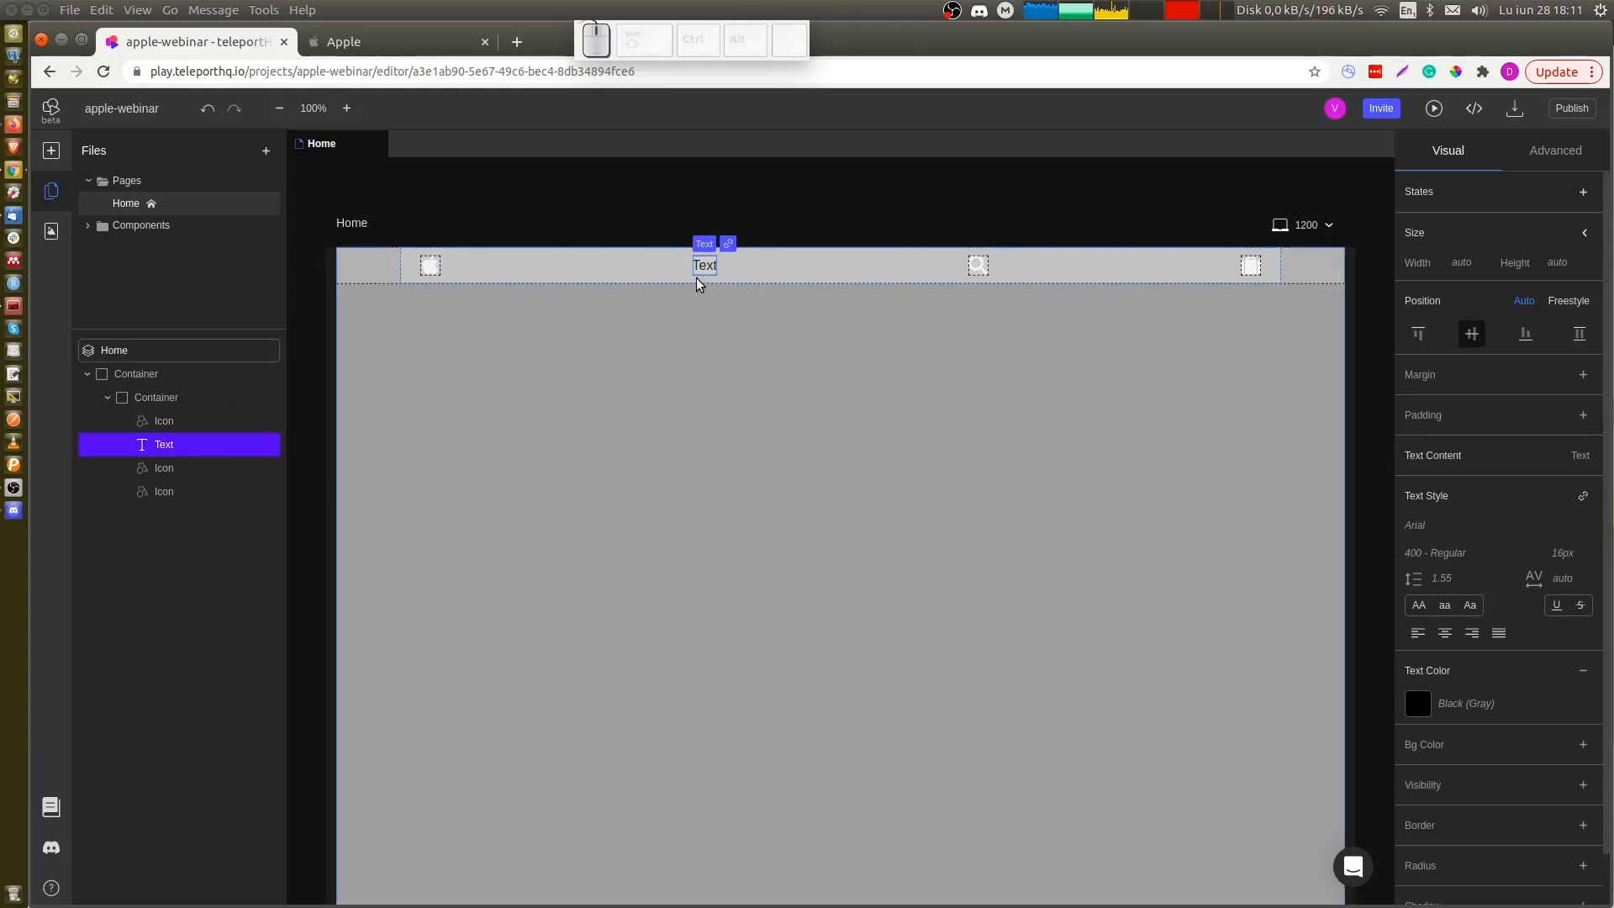
{"action": "type", "text": "Mac"}
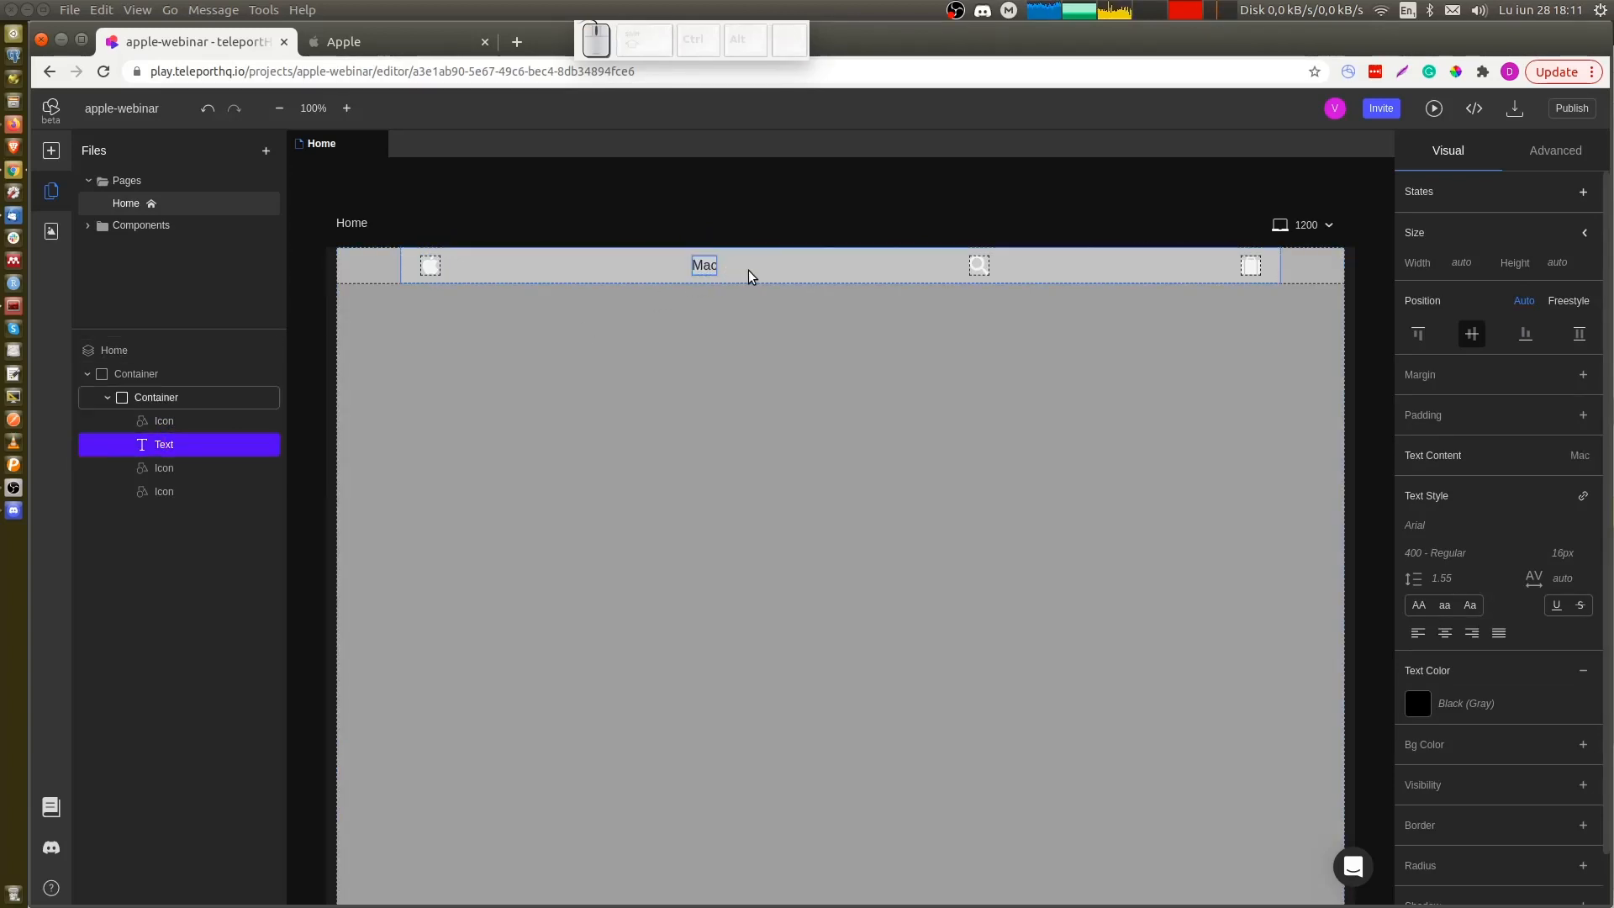
Set the text color of the "Mac" element to the F5F5F7 (Gray) token
{"action": "left_click", "coordinate": [738, 271]}
{"action": "left_click", "coordinate": [707, 270]}
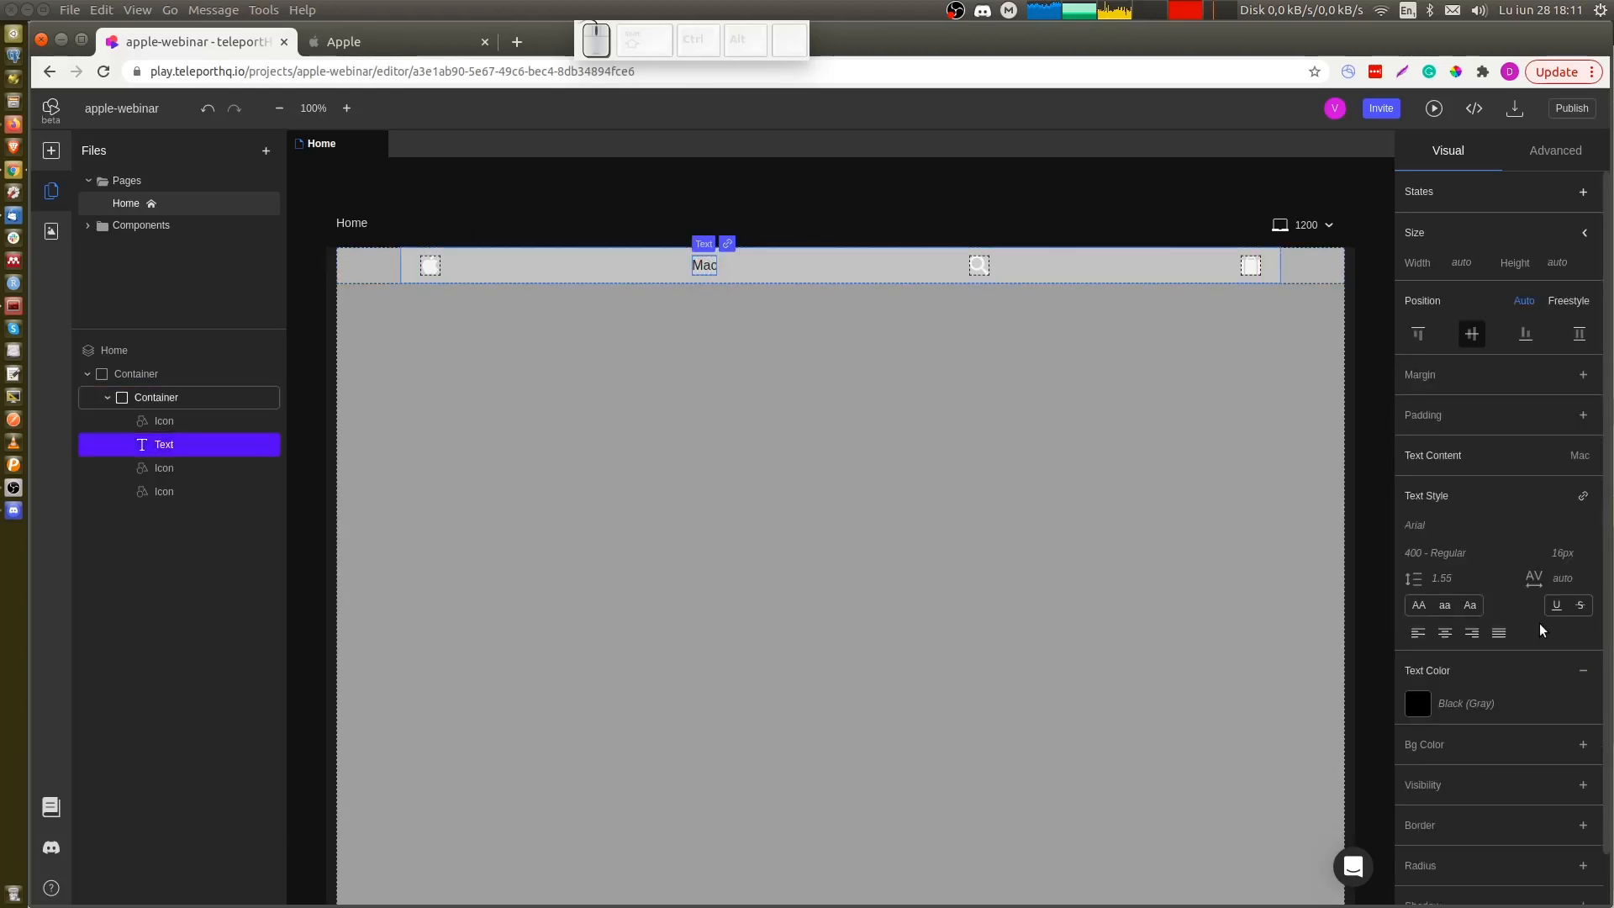
{"action": "left_click", "coordinate": [1461, 705]}
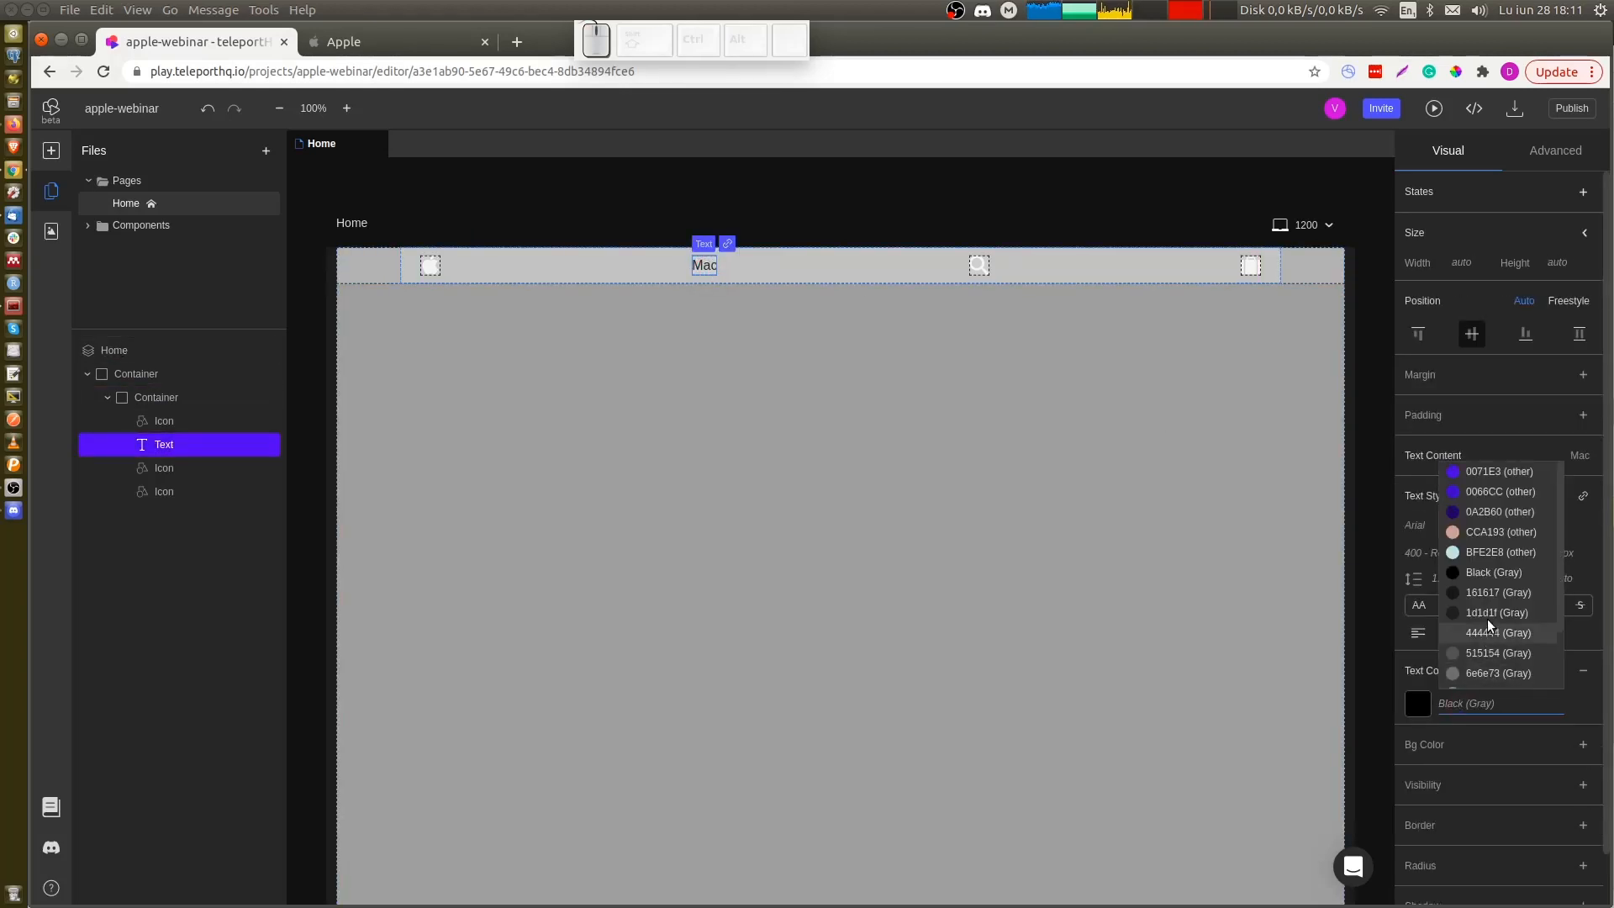
{"action": "scroll", "coordinate": [1486, 625], "scroll_direction": "down", "scroll_amount": 2}
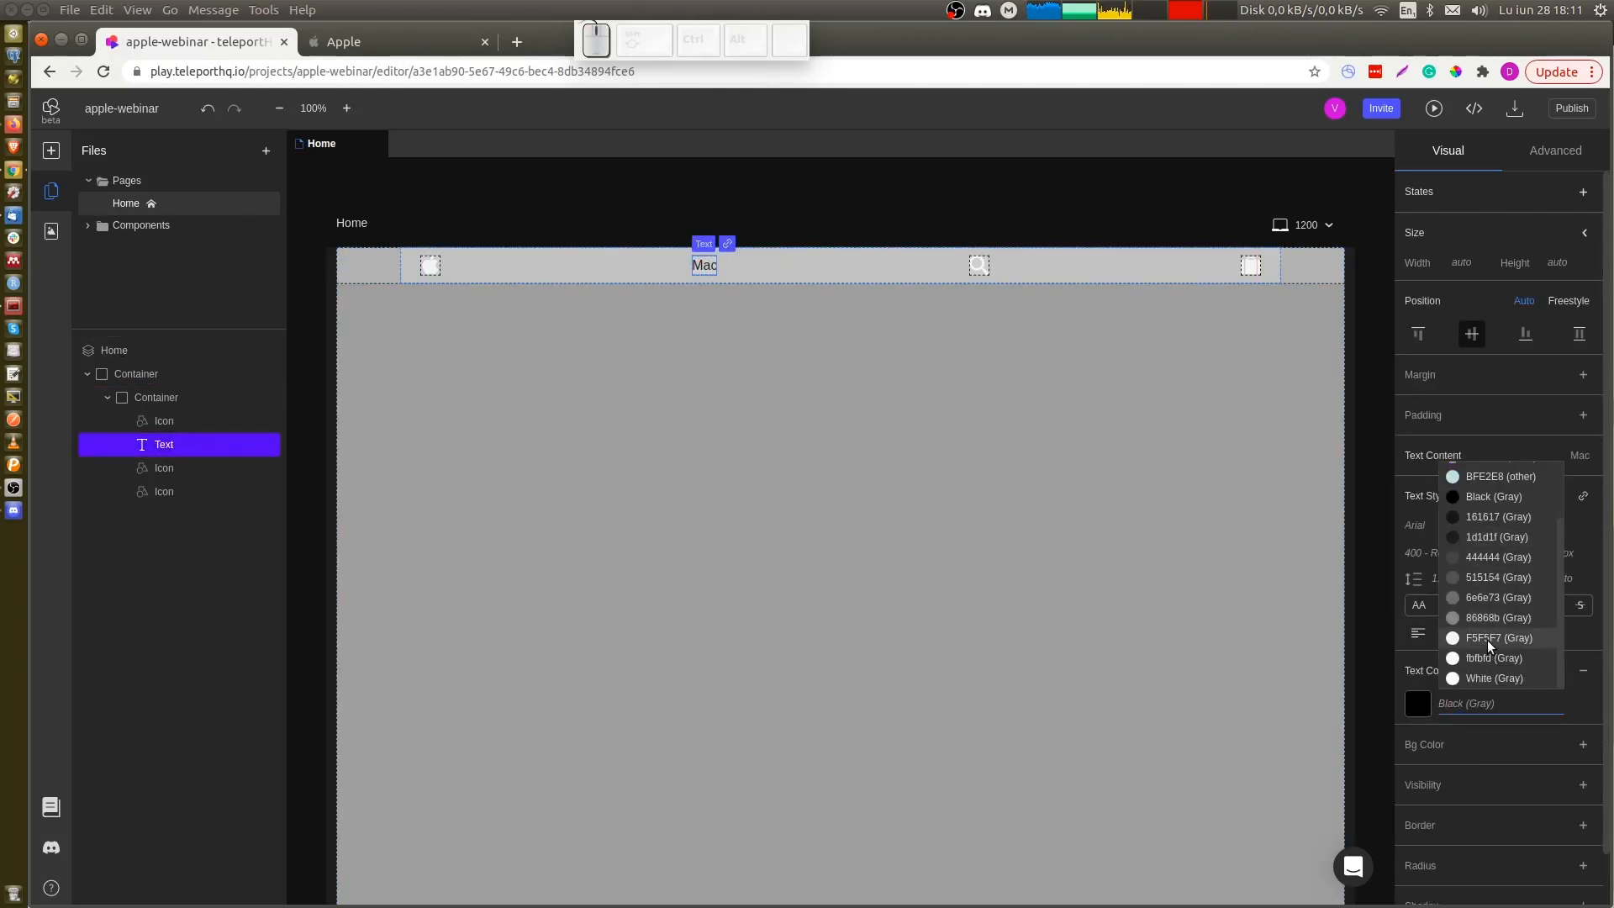
{"action": "left_click", "coordinate": [1486, 638]}
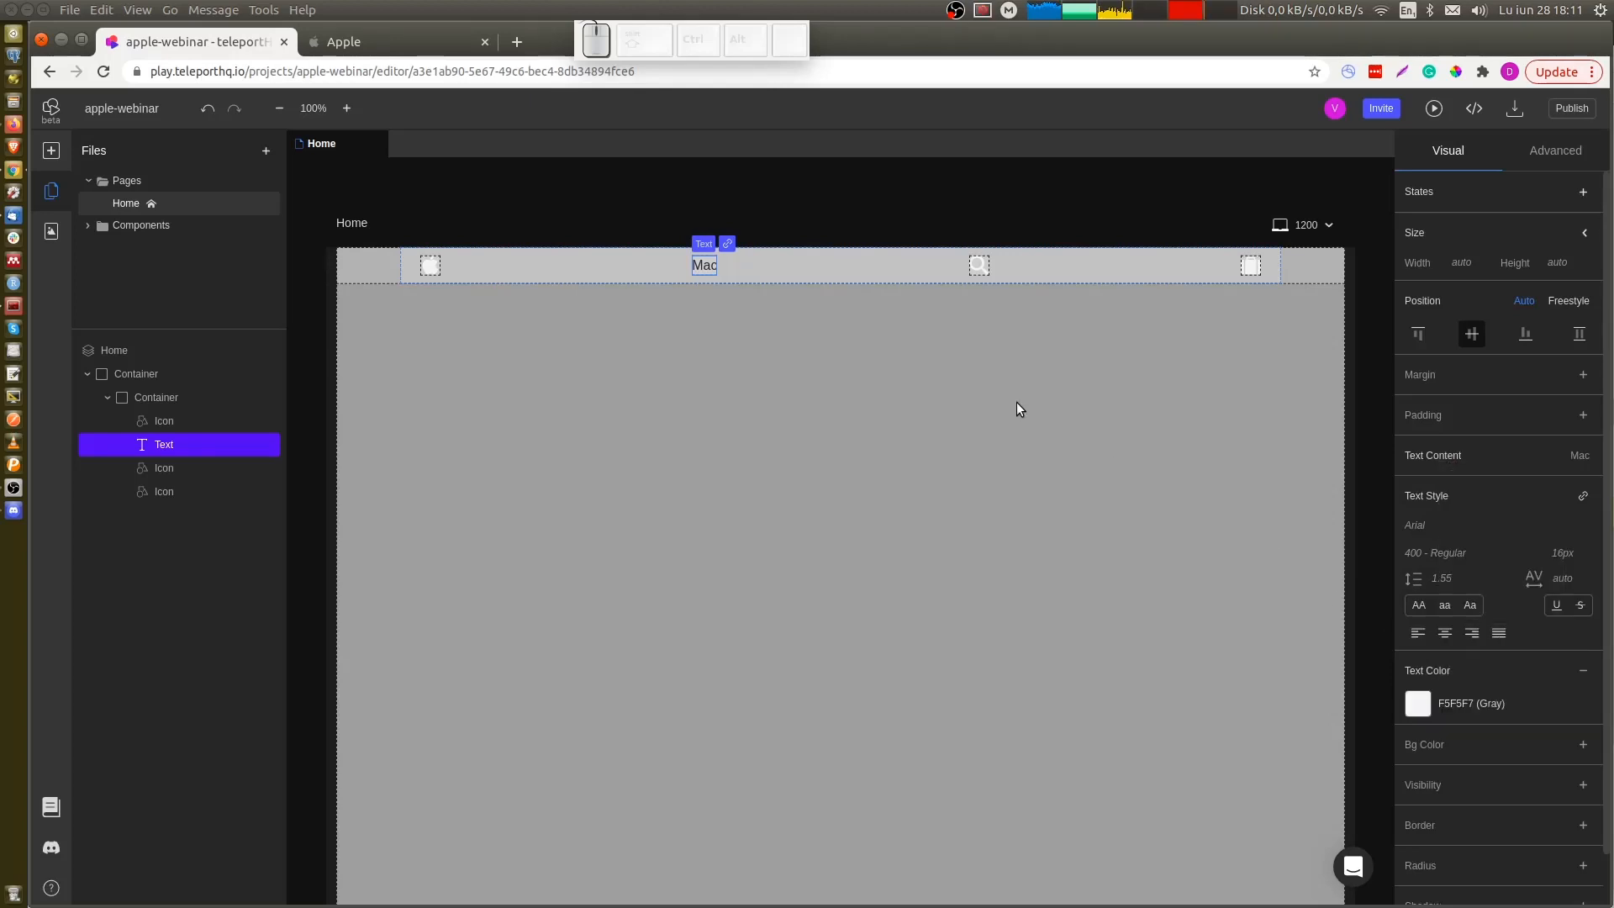
Check the navigation link font on the Apple site, apply the link_navbar text style to the "Mac" text, and hide the element outlines
{"action": "key", "text": "ctrl+Tab"}
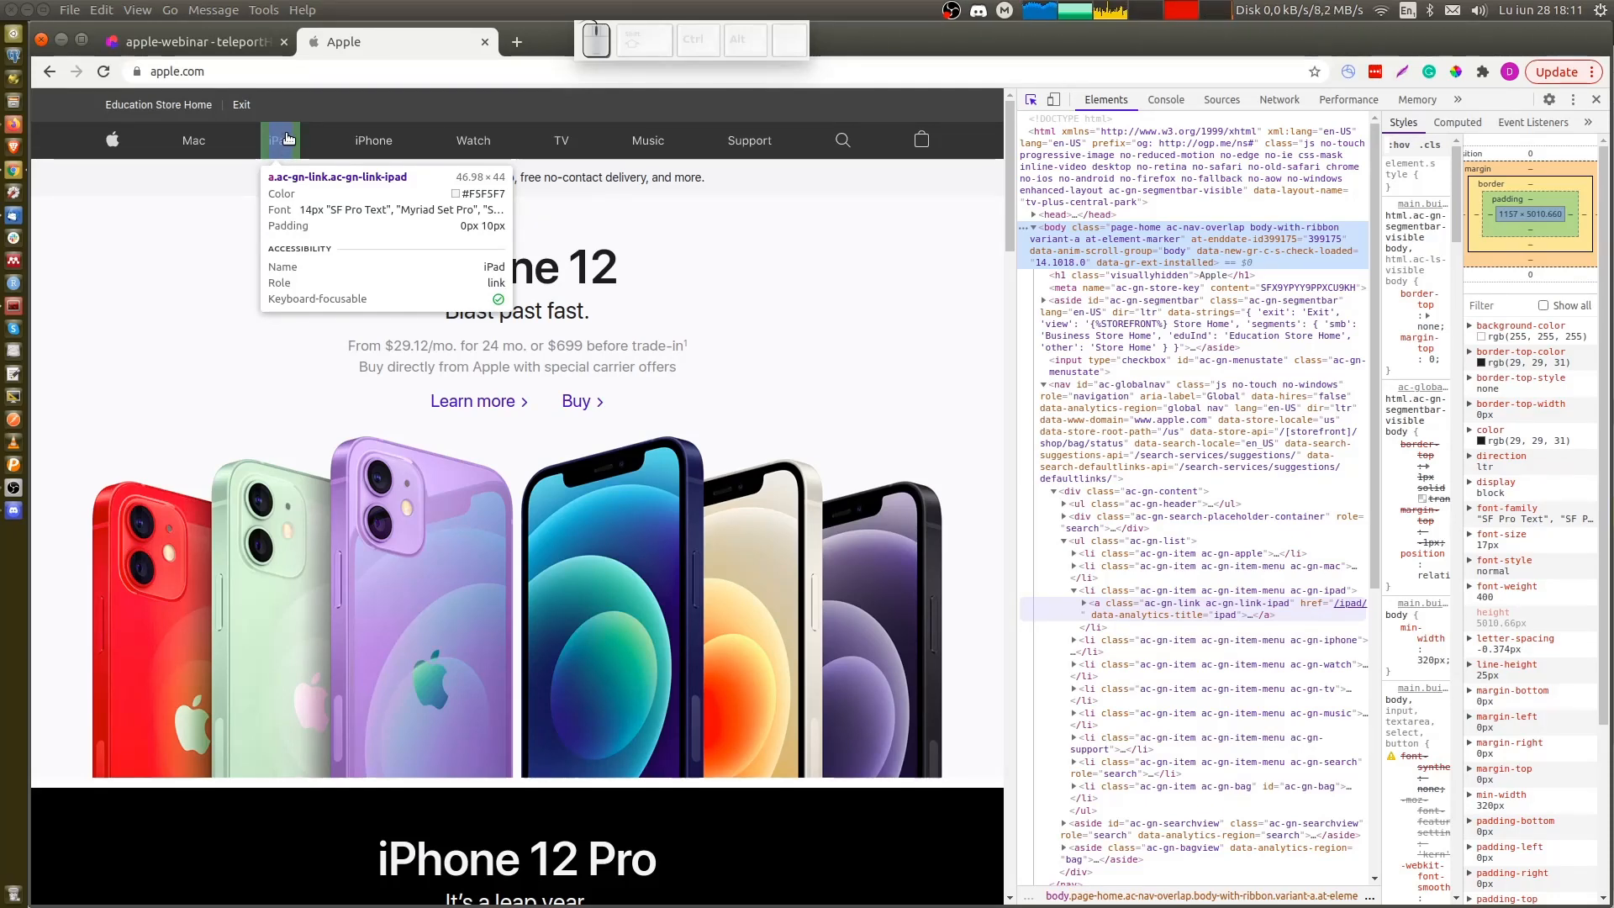
{"action": "key", "text": "ctrl+shift+Tab"}
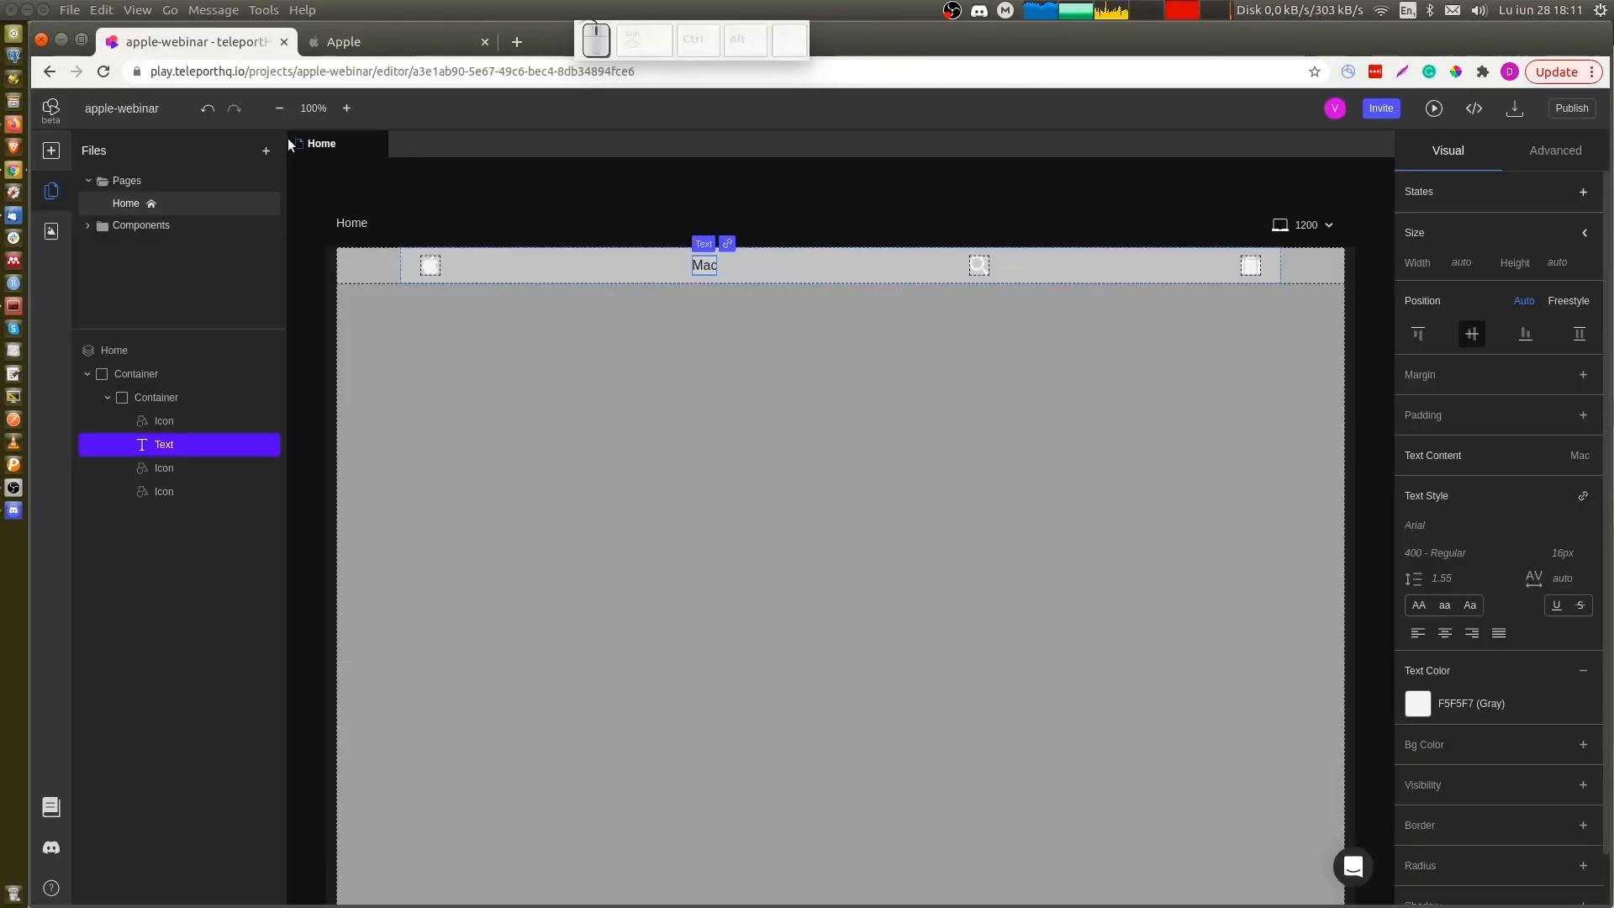
{"action": "left_click", "coordinate": [1584, 497]}
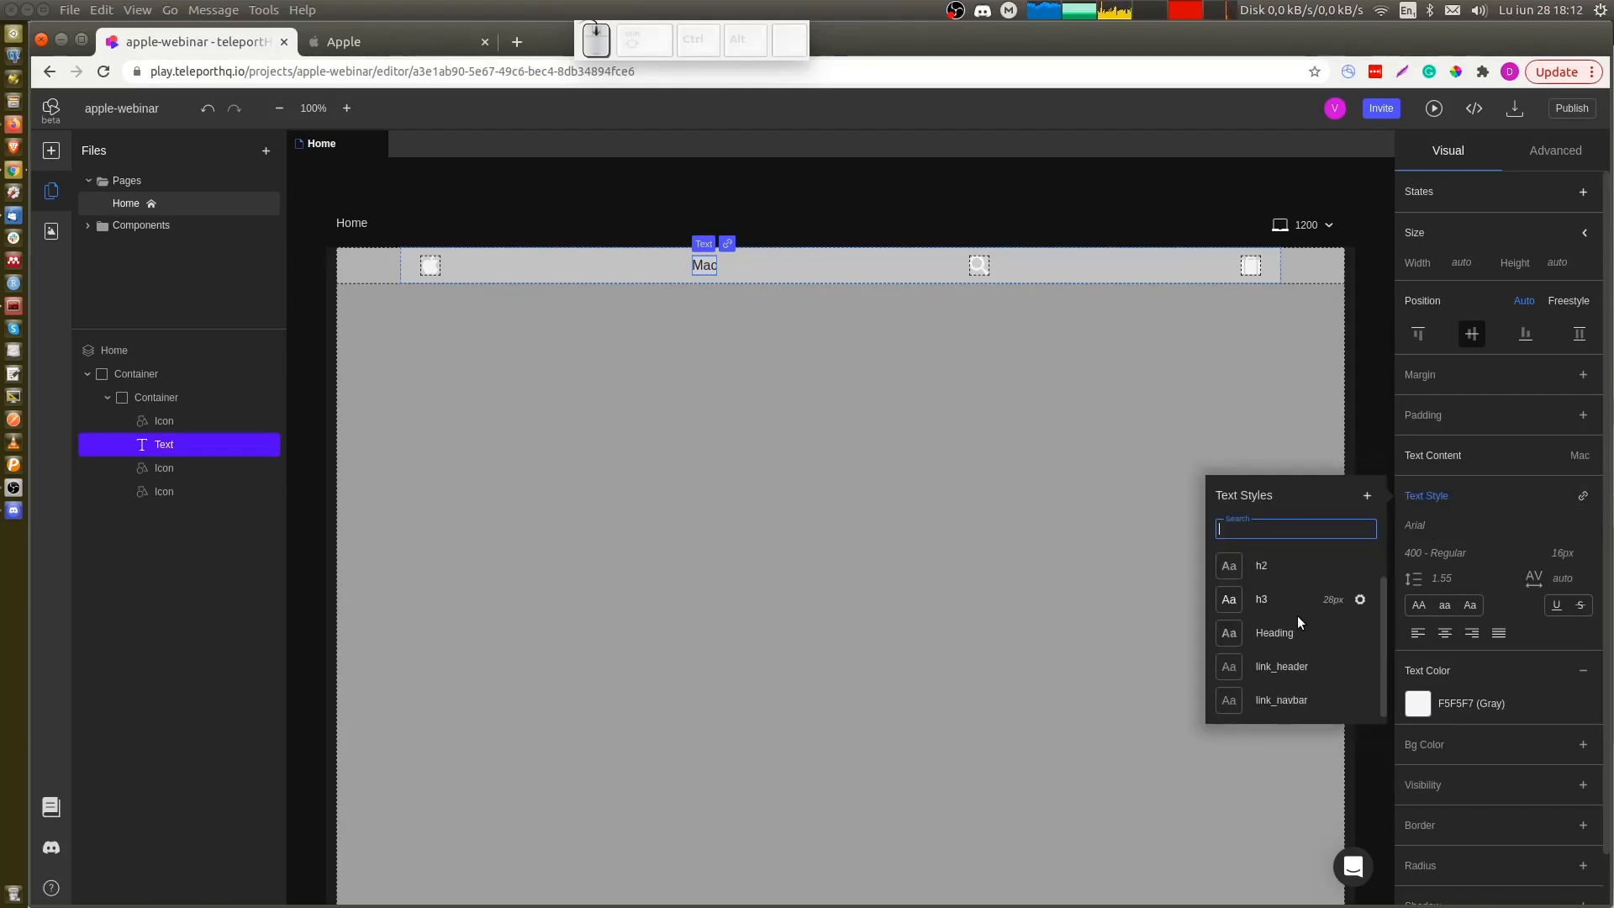
{"action": "left_click", "coordinate": [1282, 701]}
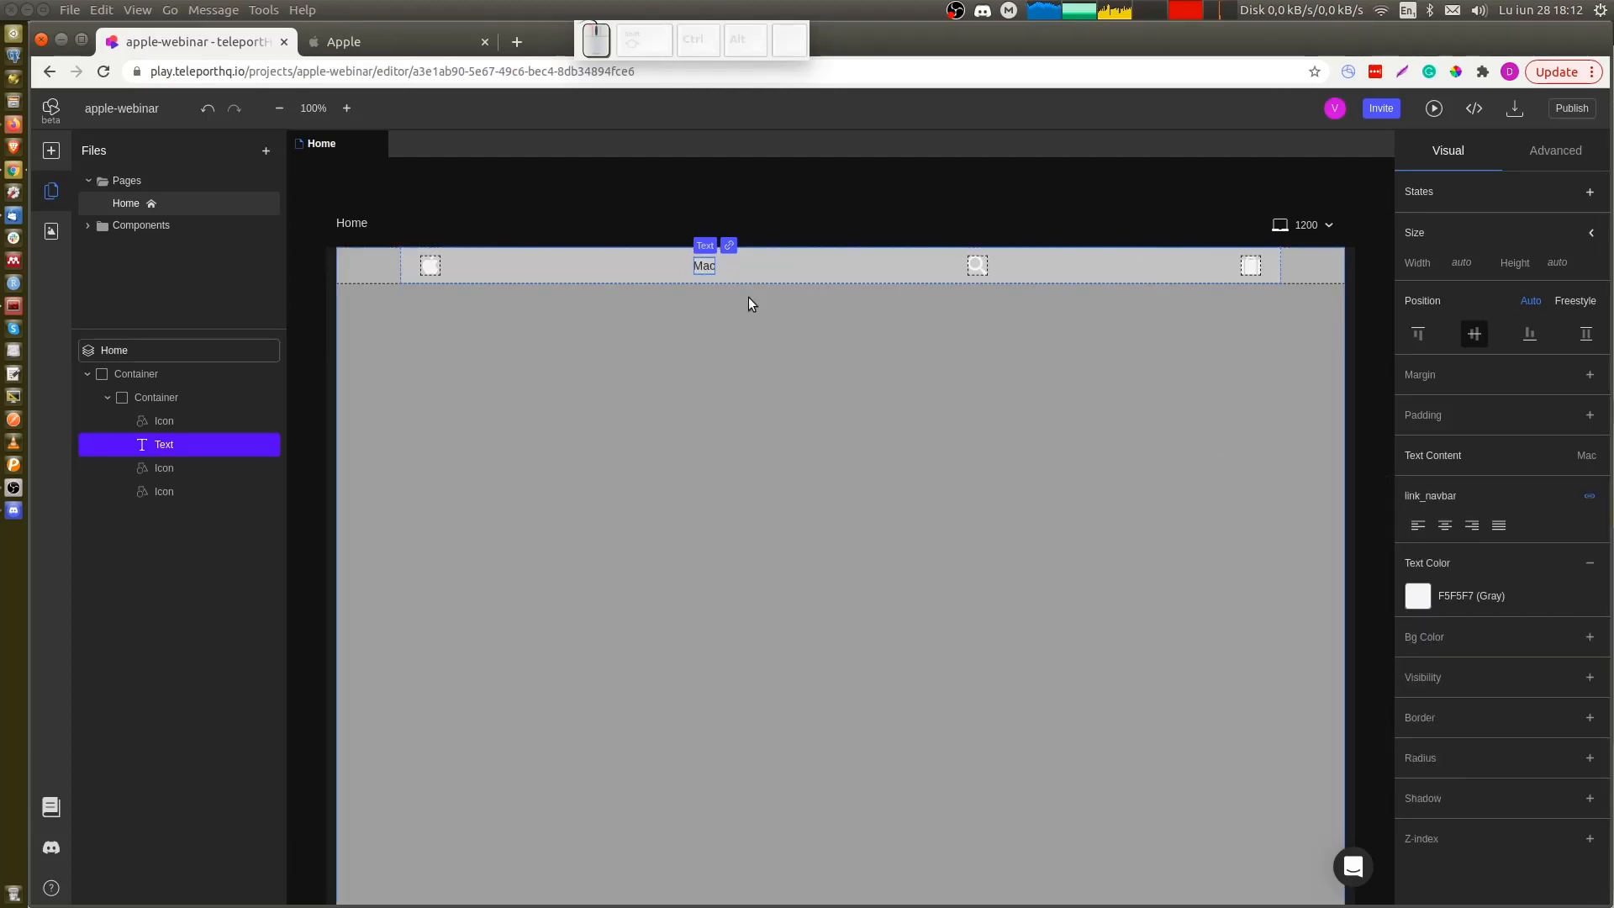
{"action": "key", "text": "ctrl+shift+s"}
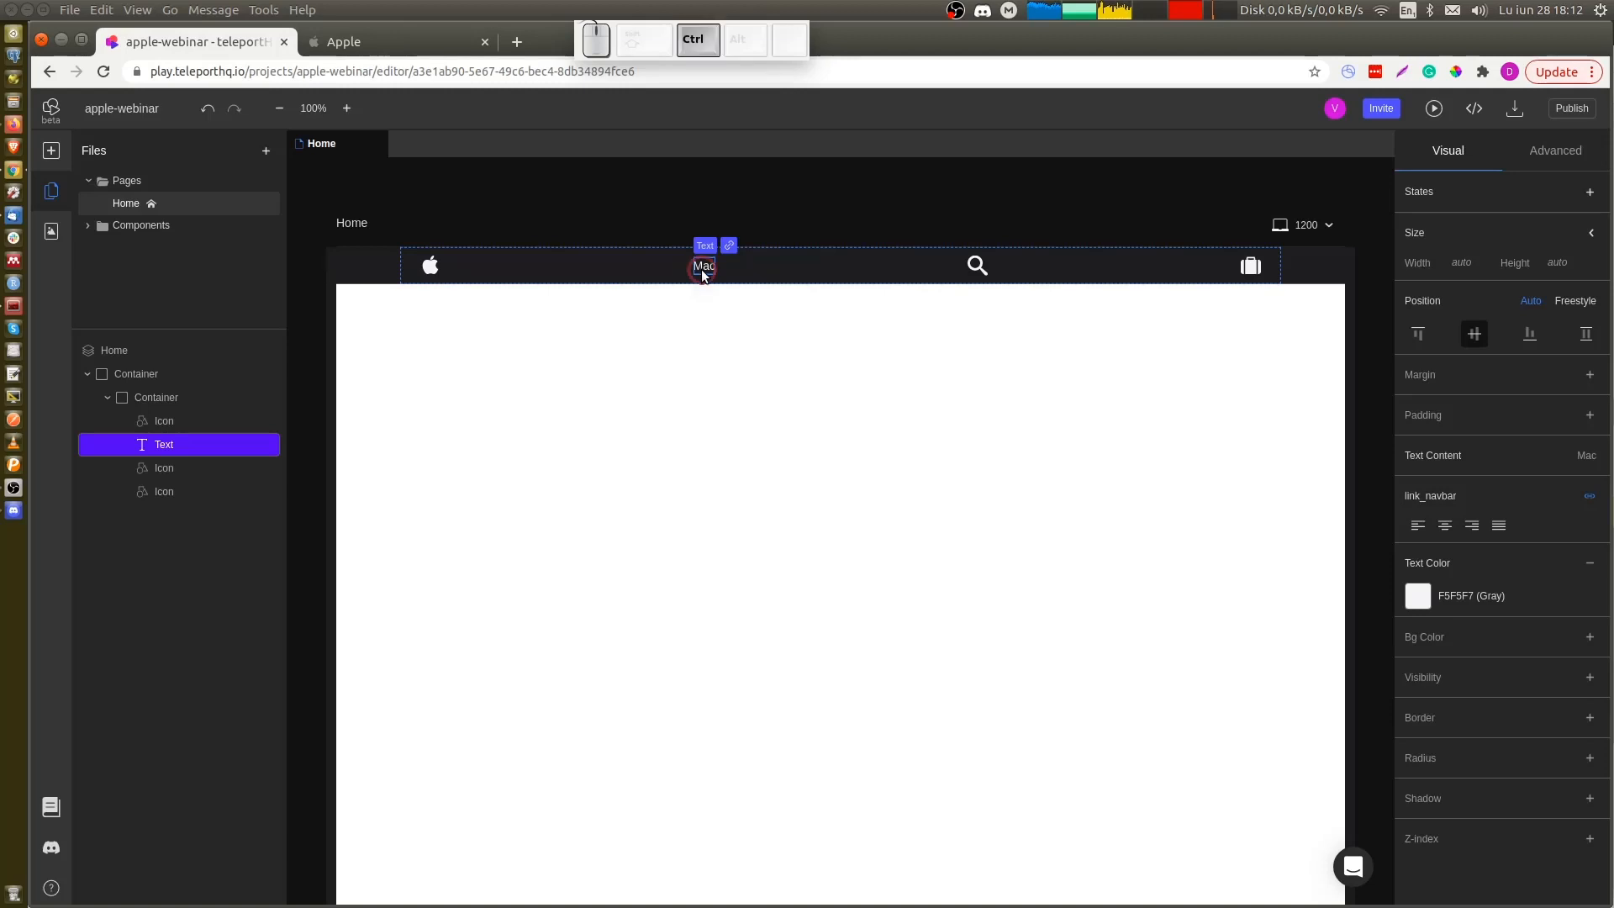
Duplicate the "Mac" text four times in the navigation bar
{"action": "key", "text": "ctrl+d"}
{"action": "key", "text": "ctrl+d"}
{"action": "key", "text": "ctrl+d"}
{"action": "key", "text": "ctrl+d"}
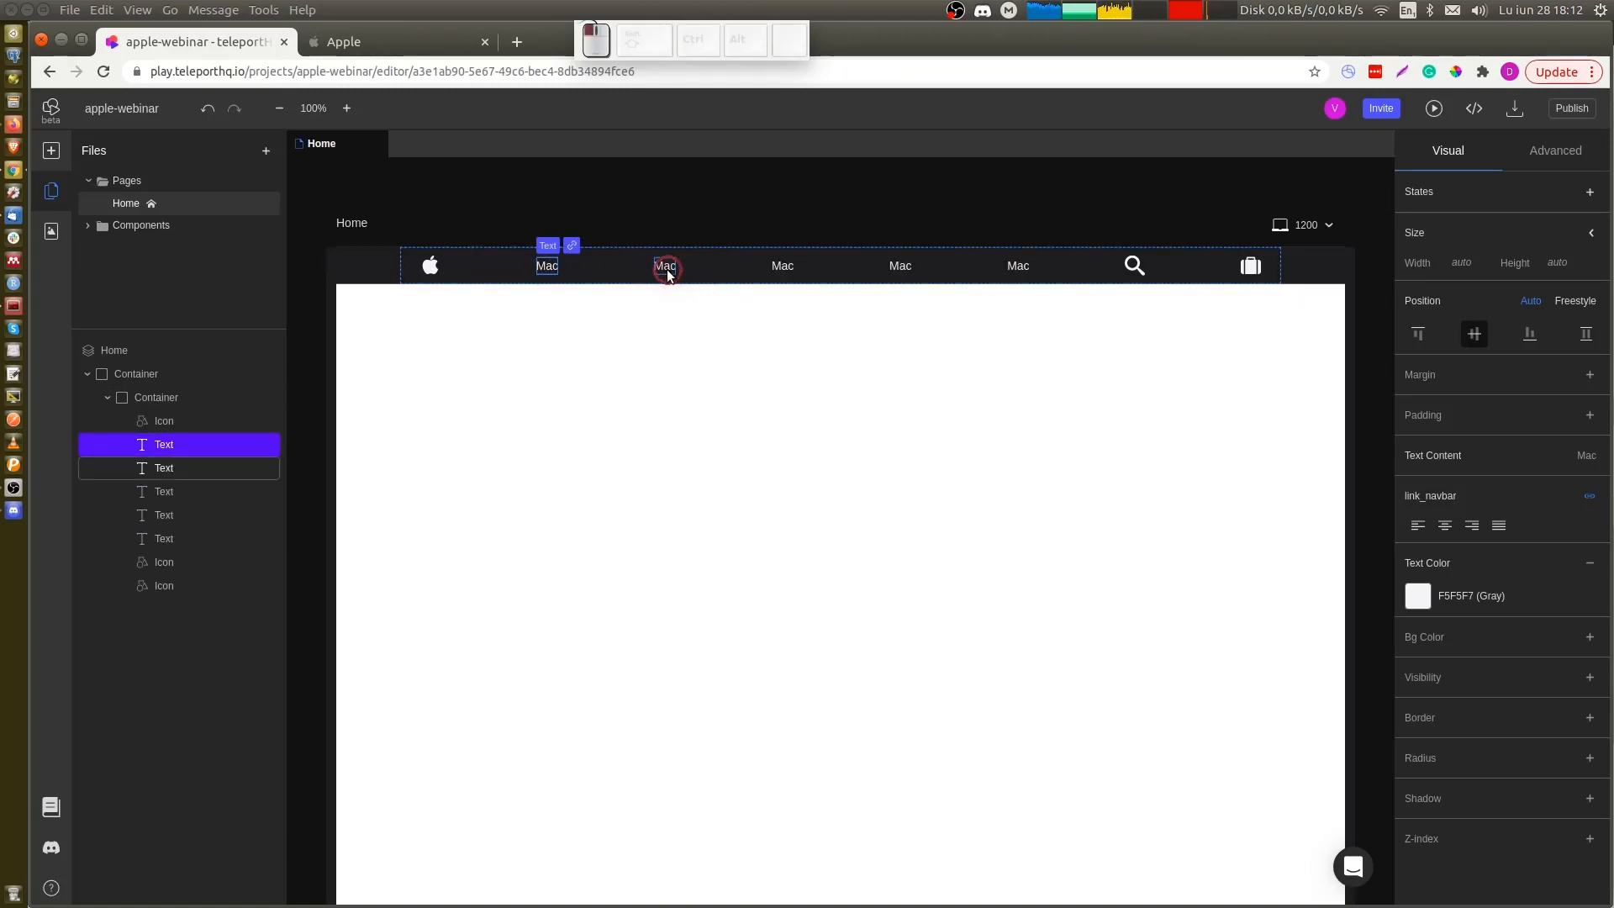
Change the second and third navigation texts to "iPad" and "iPhone", following the link order on the Apple site
{"action": "double_click", "coordinate": [667, 269]}
{"action": "key", "text": "ctrl+Tab"}
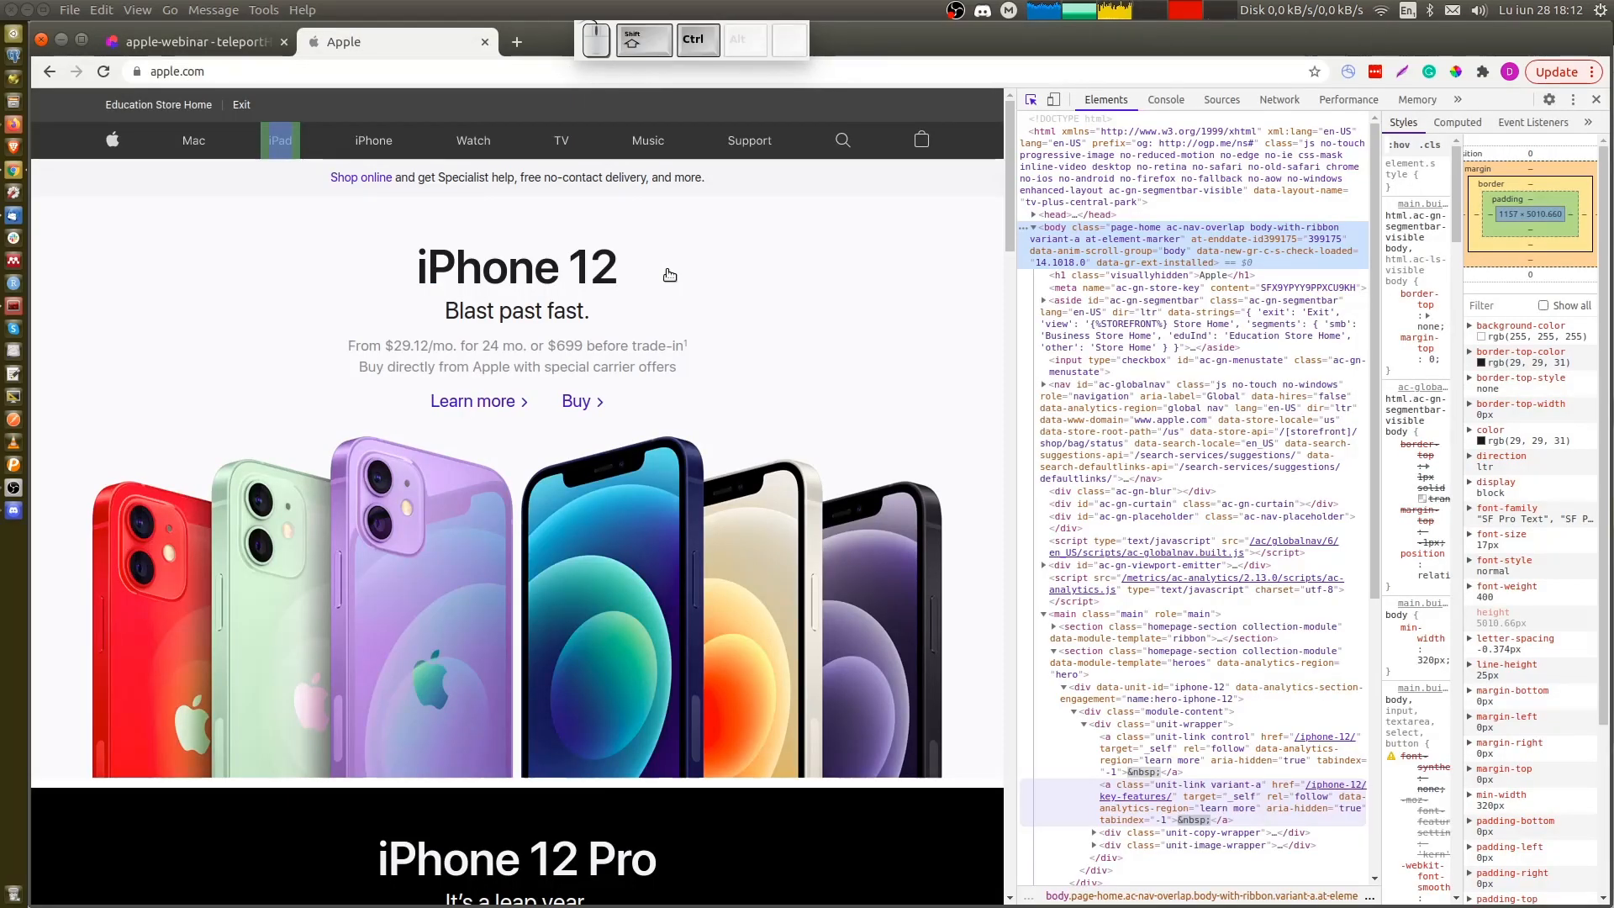
{"action": "key", "text": "ctrl+Tab"}
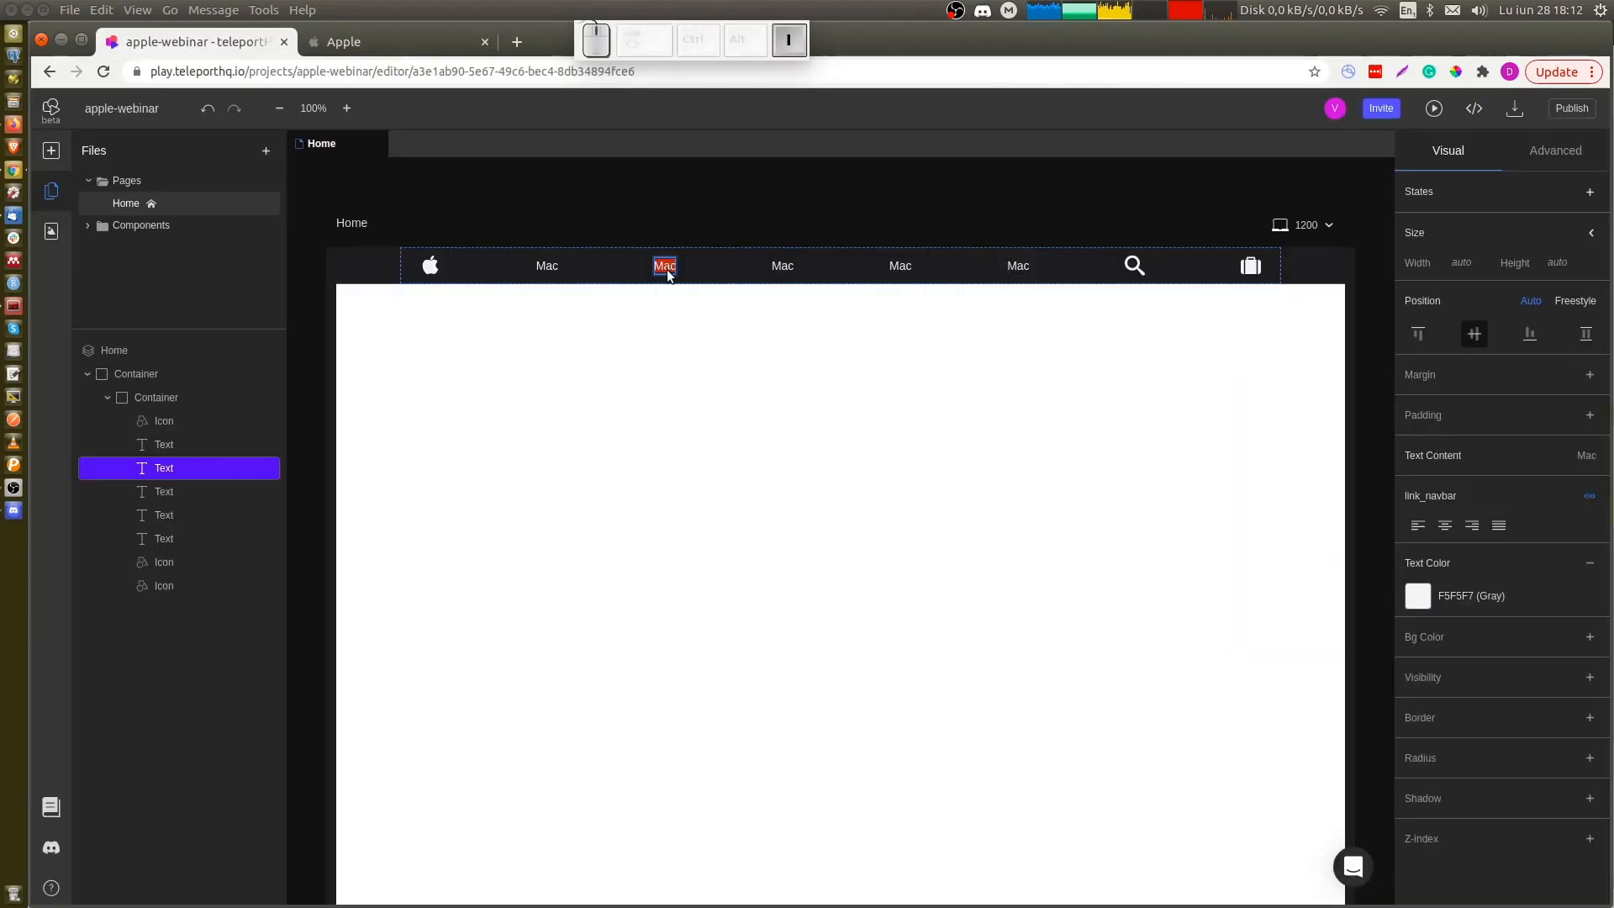
{"action": "type", "text": "iPad"}
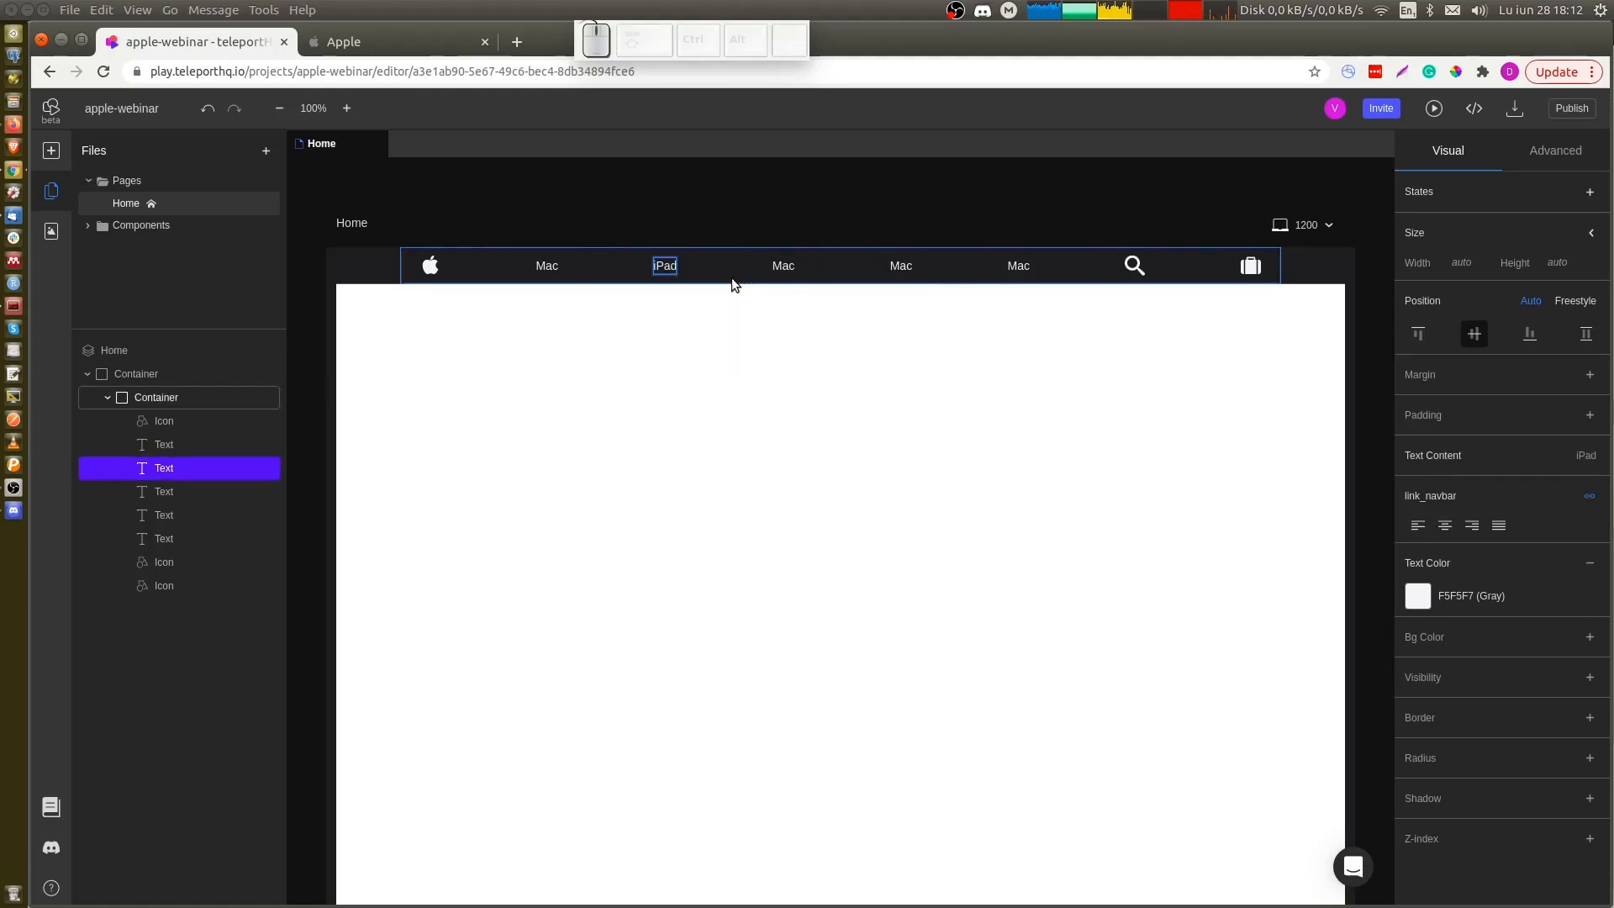
{"action": "key", "text": "Escape"}
{"action": "key", "text": "Tab"}
{"action": "key", "text": "Return"}
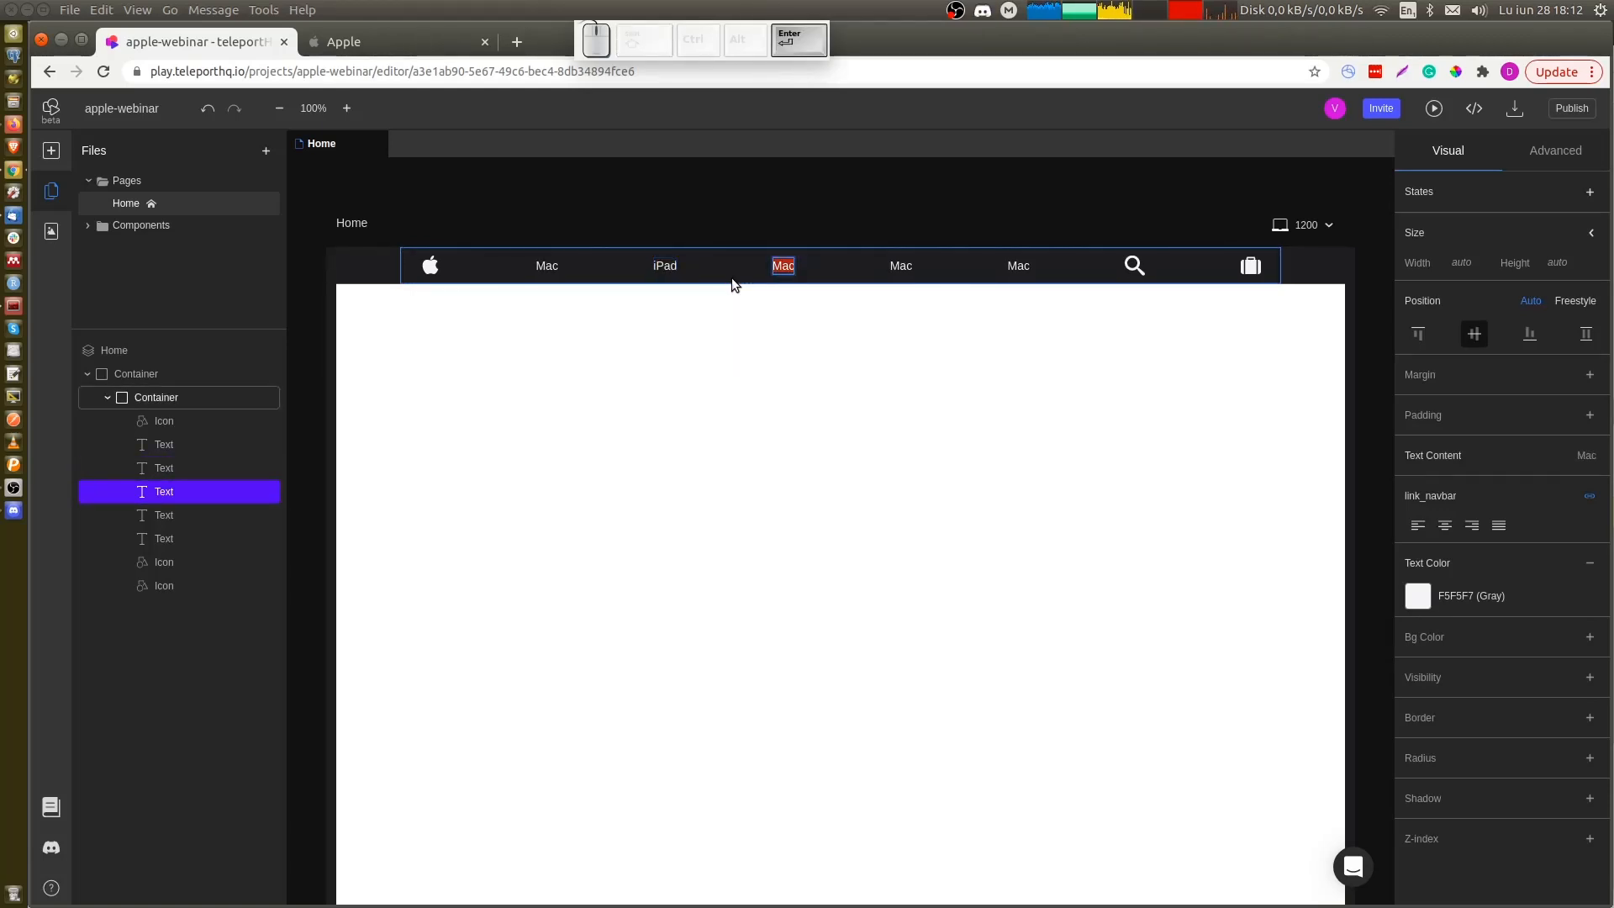
{"action": "type", "text": "iPhone"}
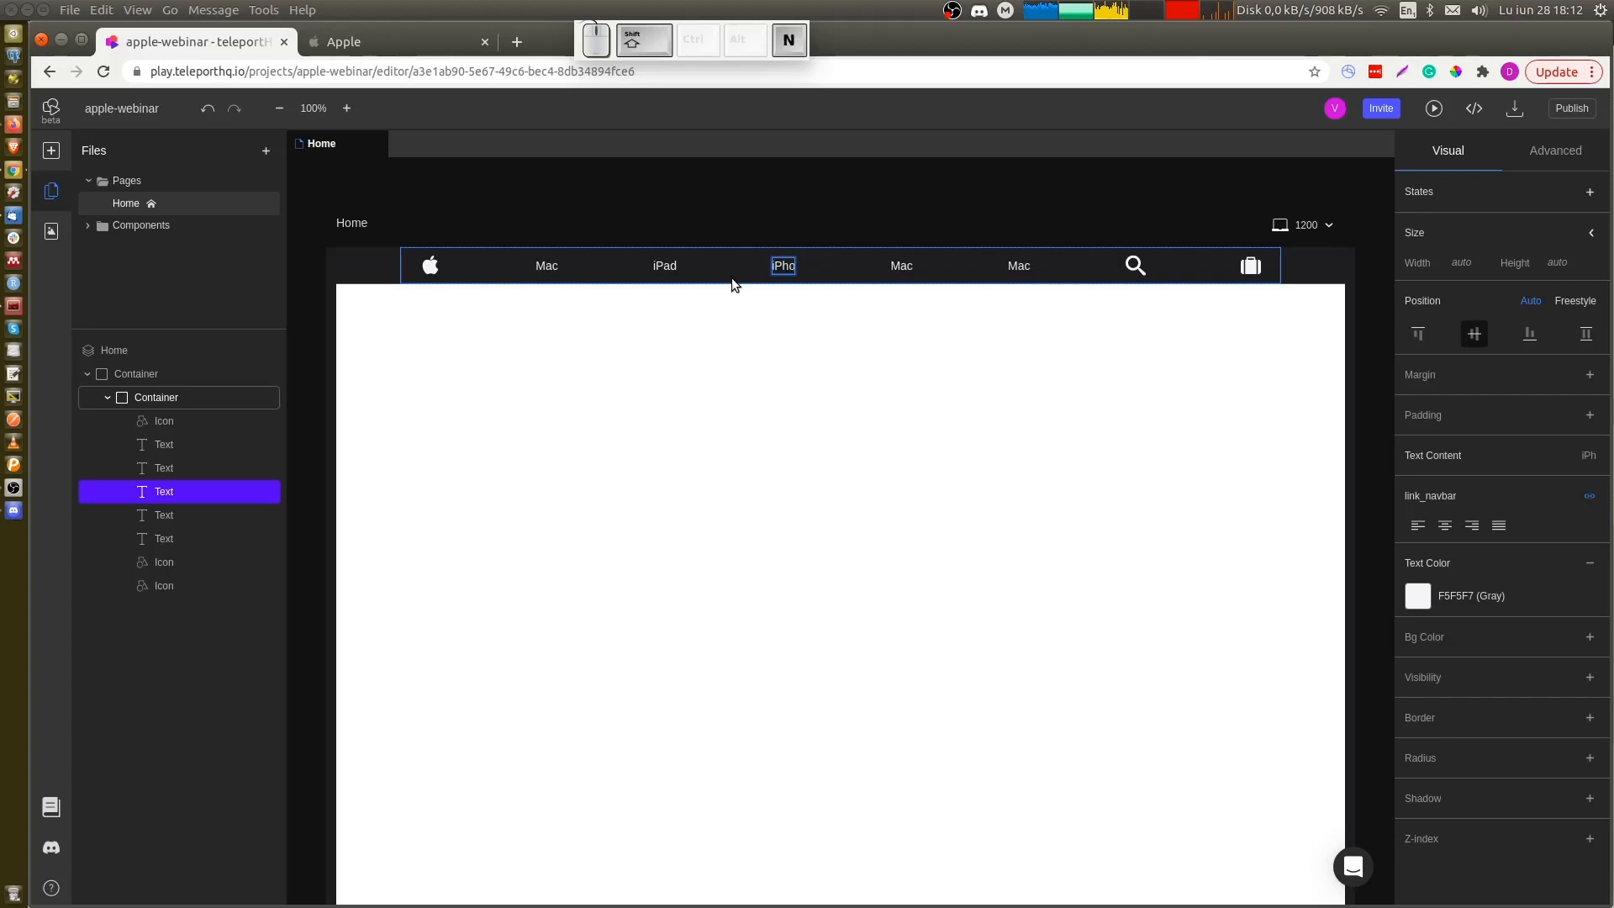
Change the fourth and fifth navigation texts to "Music" and "TV"
{"action": "left_click", "coordinate": [896, 265]}
{"action": "double_click", "coordinate": [905, 264]}
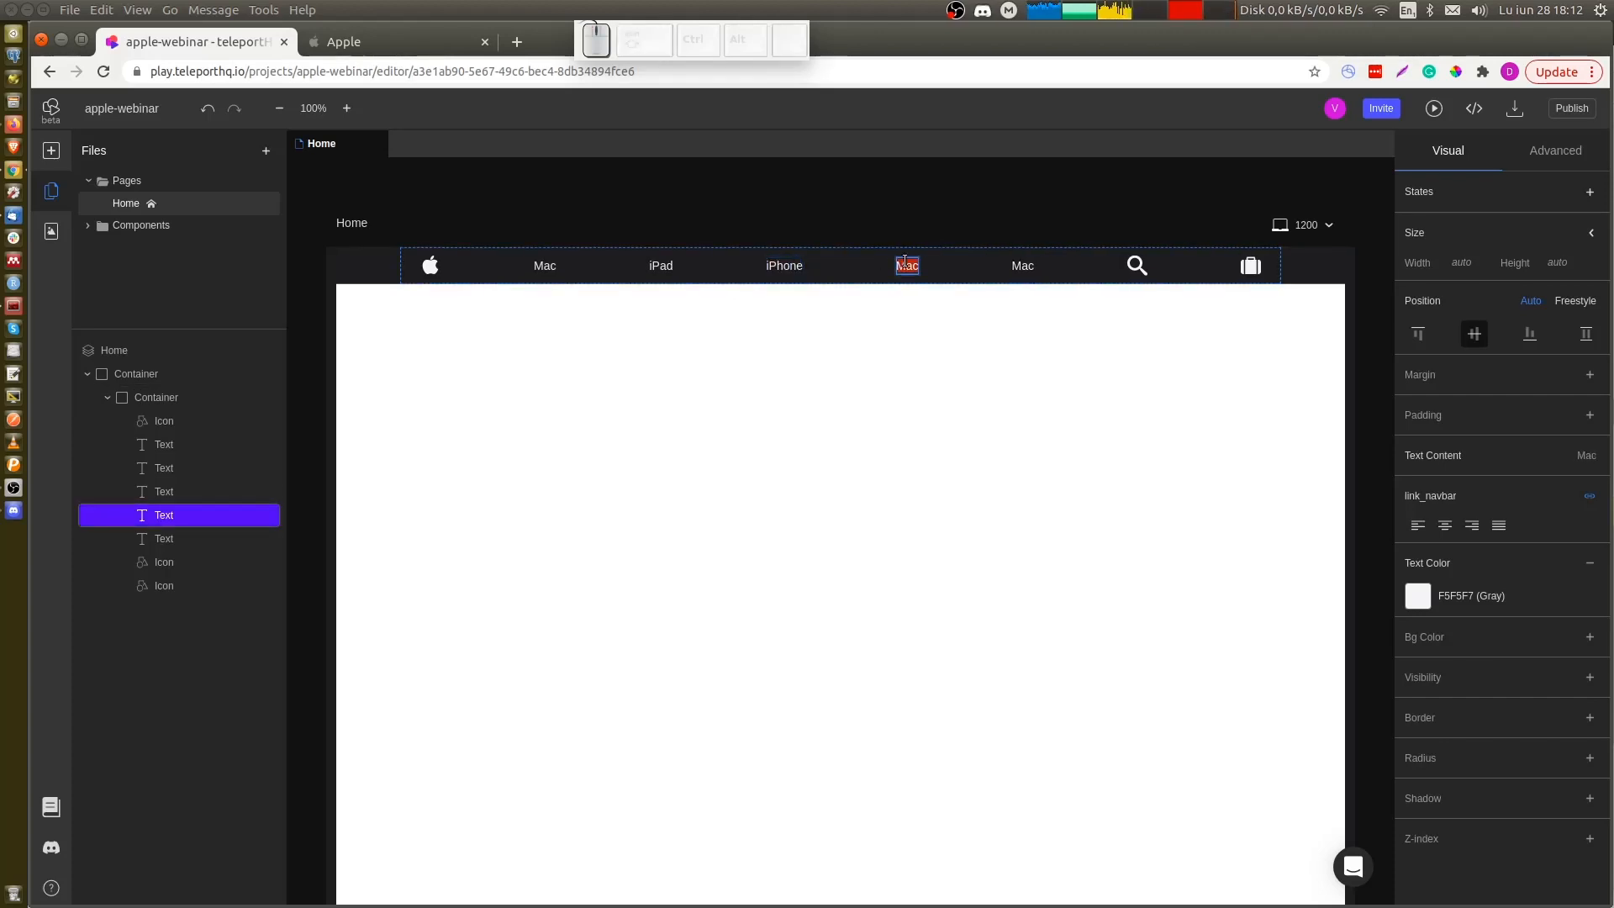
{"action": "type", "text": "Music"}
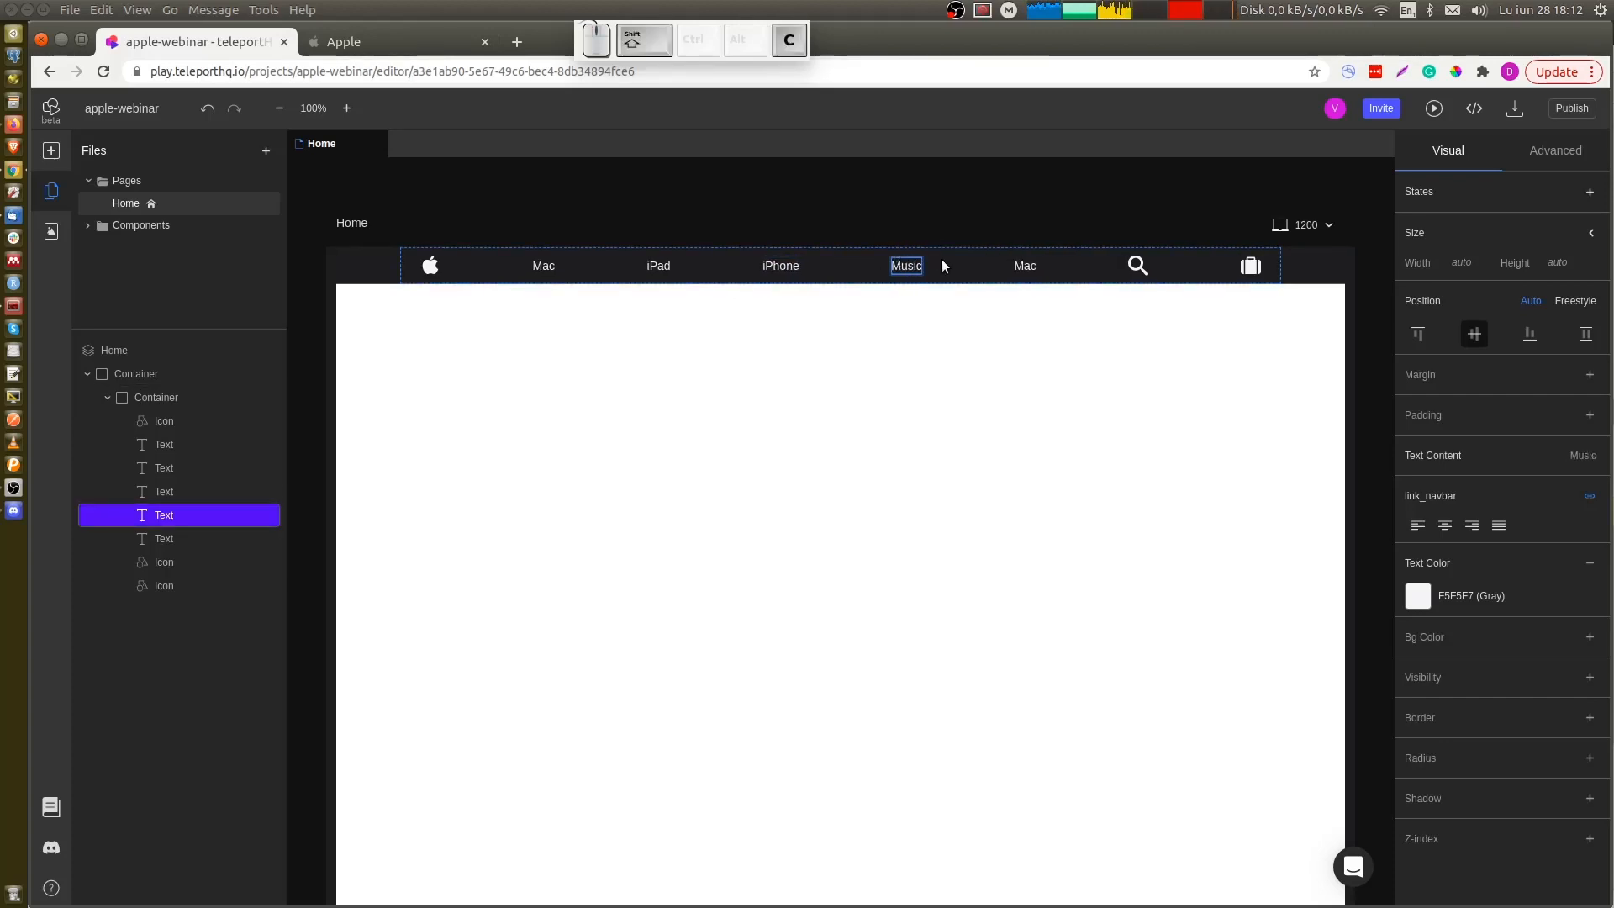
{"action": "double_click", "coordinate": [1026, 266]}
{"action": "type", "text": "TV"}
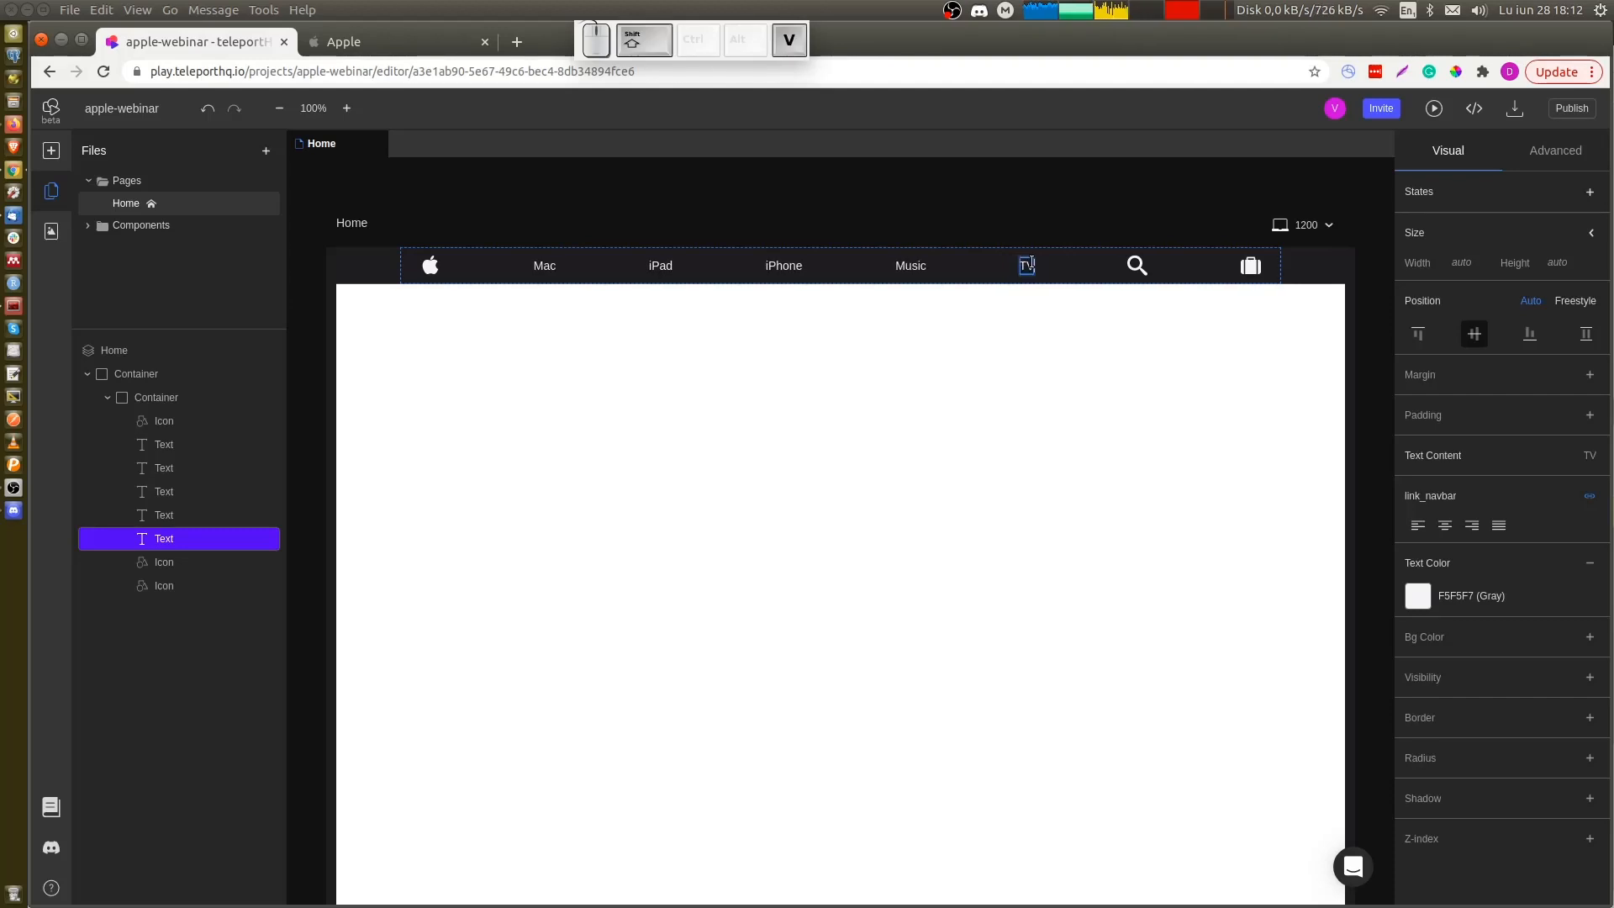
Duplicate the "TV" text and change the last copy's content to "Support" with a capital S
{"action": "key", "text": "Escape"}
{"action": "key", "text": "ctrl+d"}
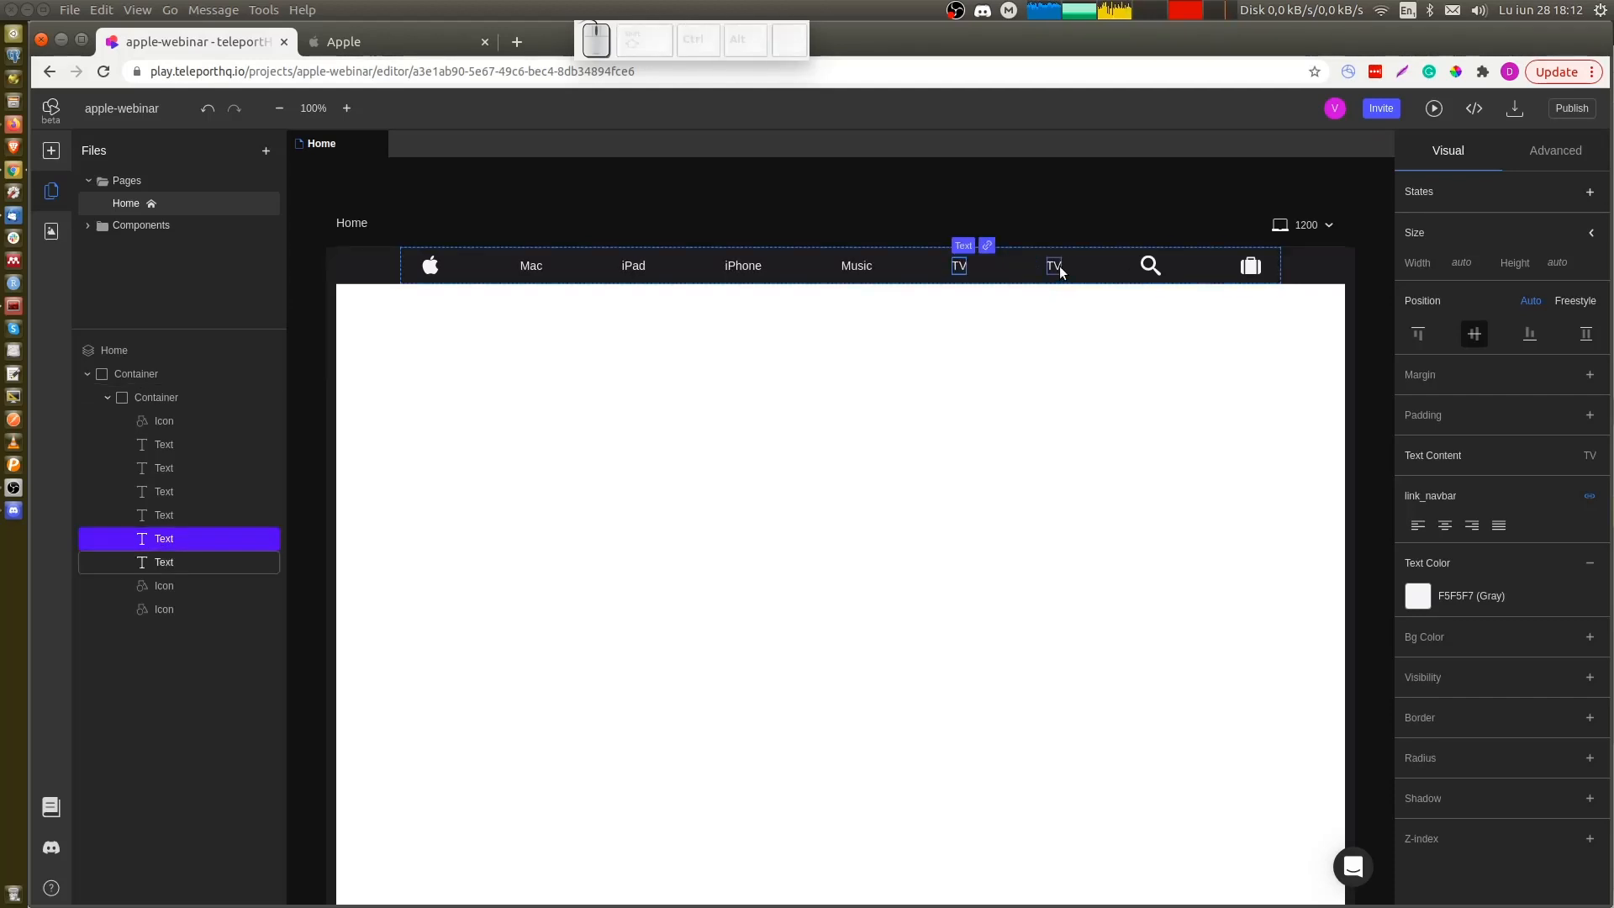
{"action": "left_click", "coordinate": [1054, 266]}
{"action": "double_click", "coordinate": [1054, 266]}
{"action": "type", "text": "support"}
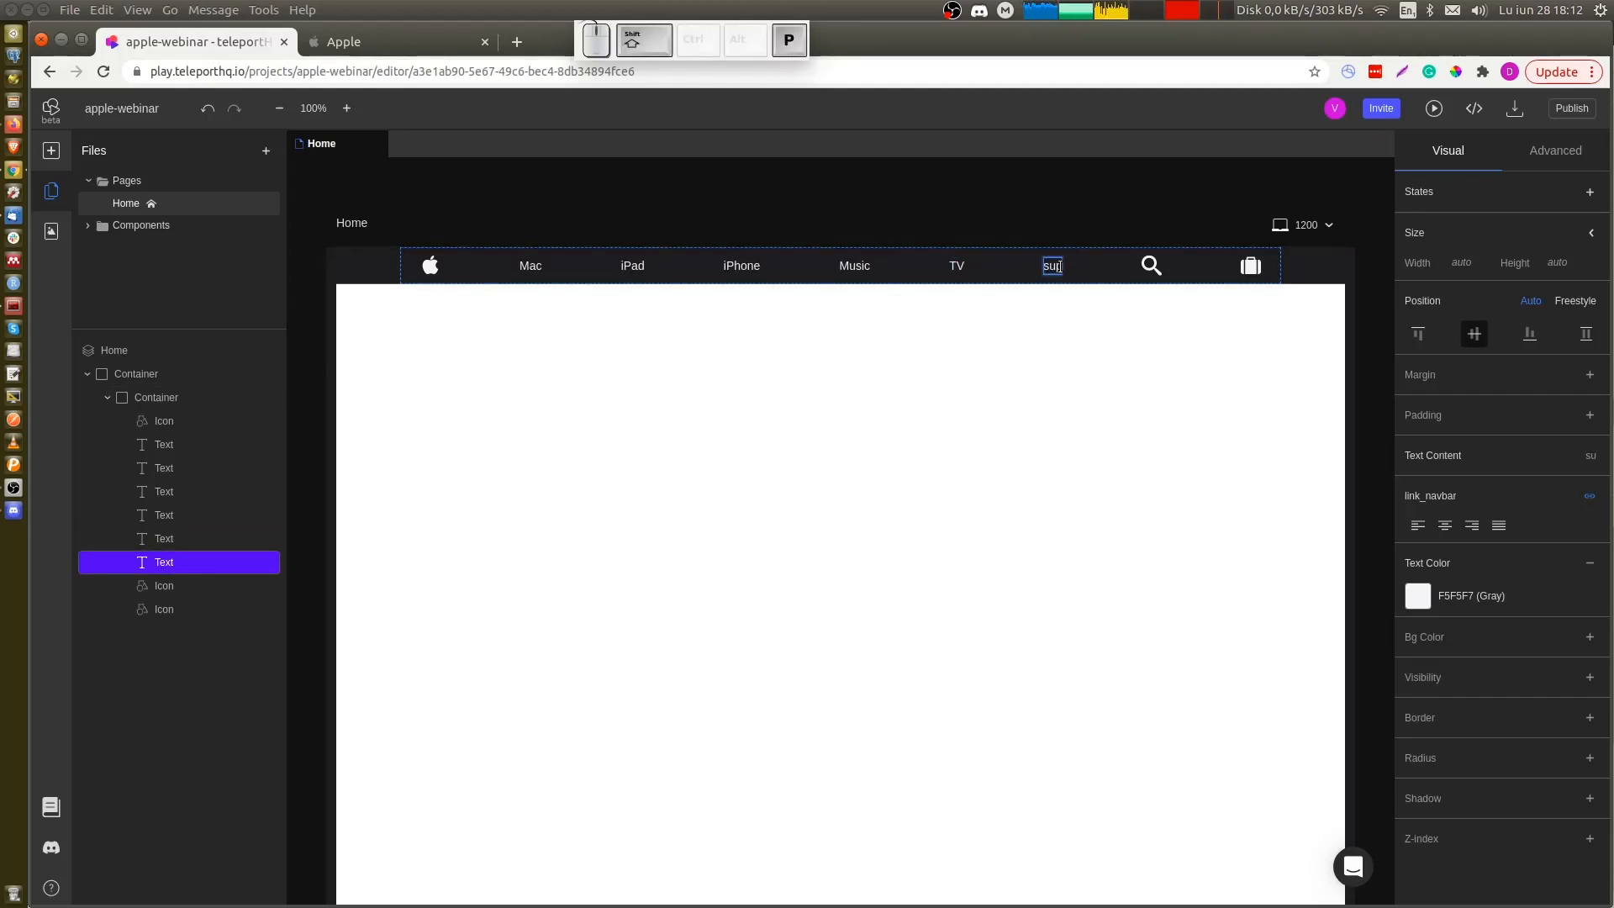
{"action": "key", "text": "Left"}
{"action": "key", "text": "Left"}
{"action": "key", "text": "Left"}
{"action": "key", "text": "Left"}
{"action": "key", "text": "Left"}
{"action": "key", "text": "Left"}
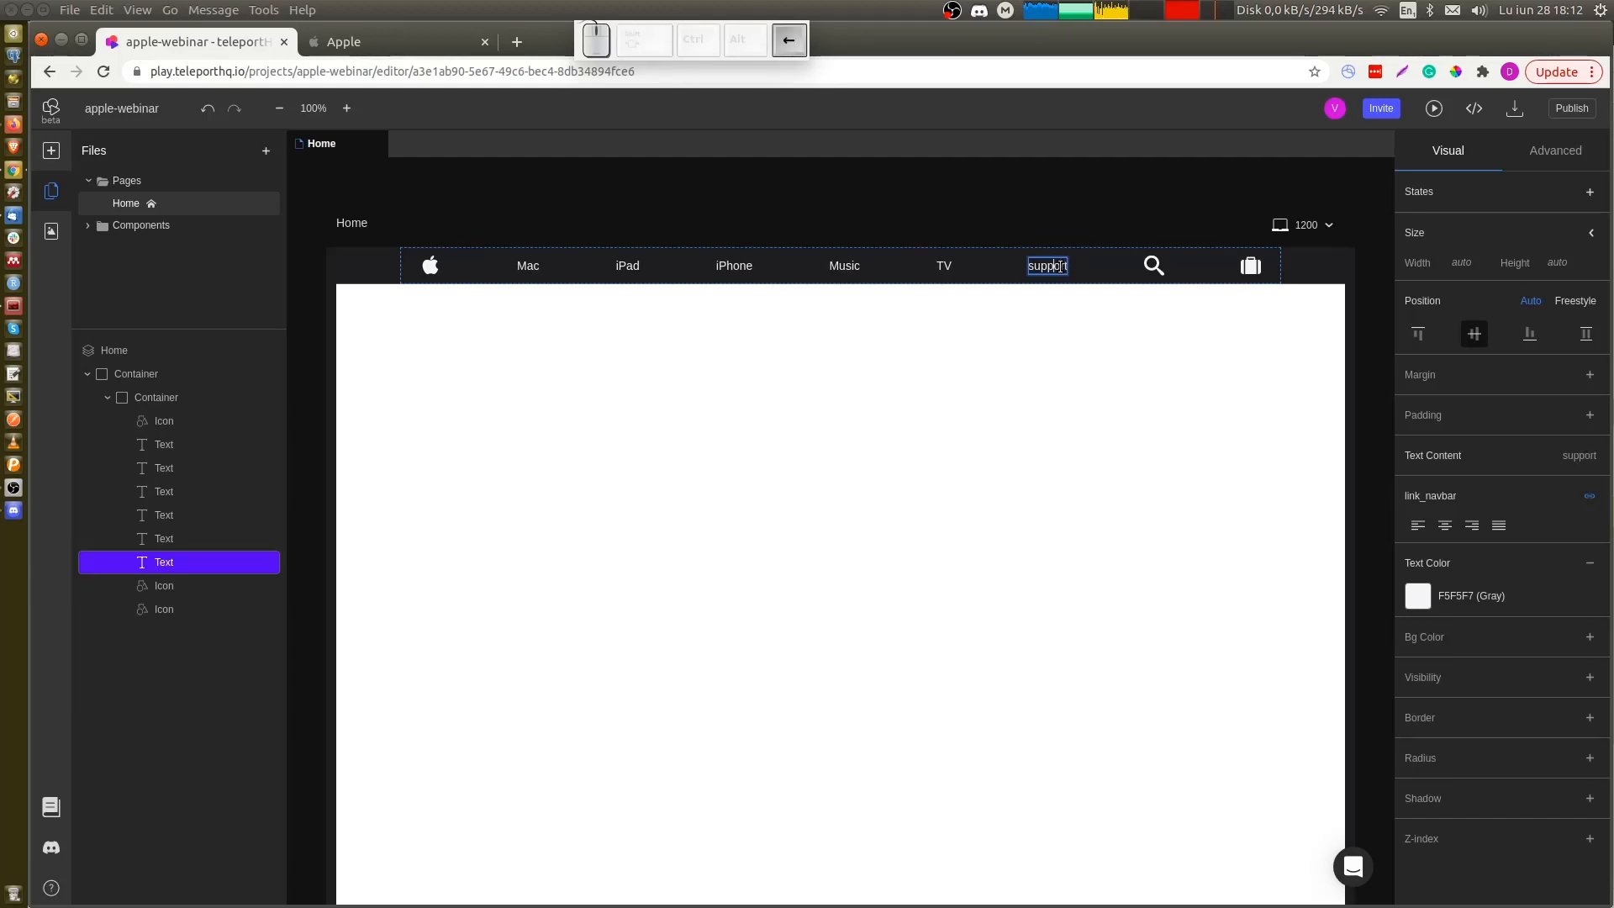
{"action": "key", "text": "BackSpace"}
{"action": "type", "text": "S"}
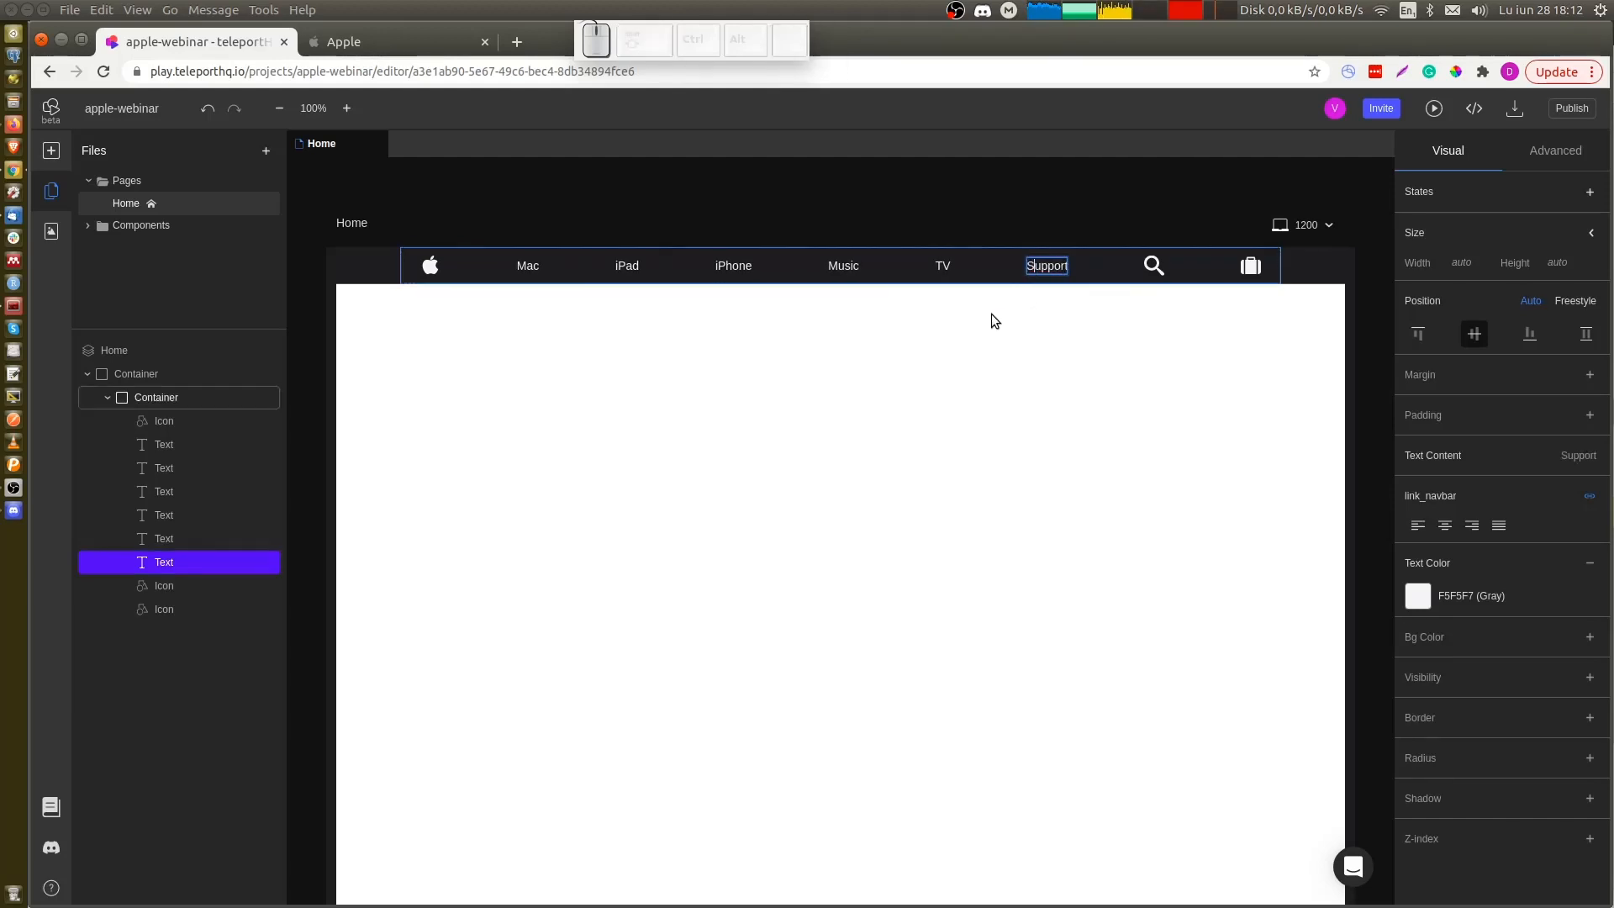
{"action": "left_click", "coordinate": [982, 321]}
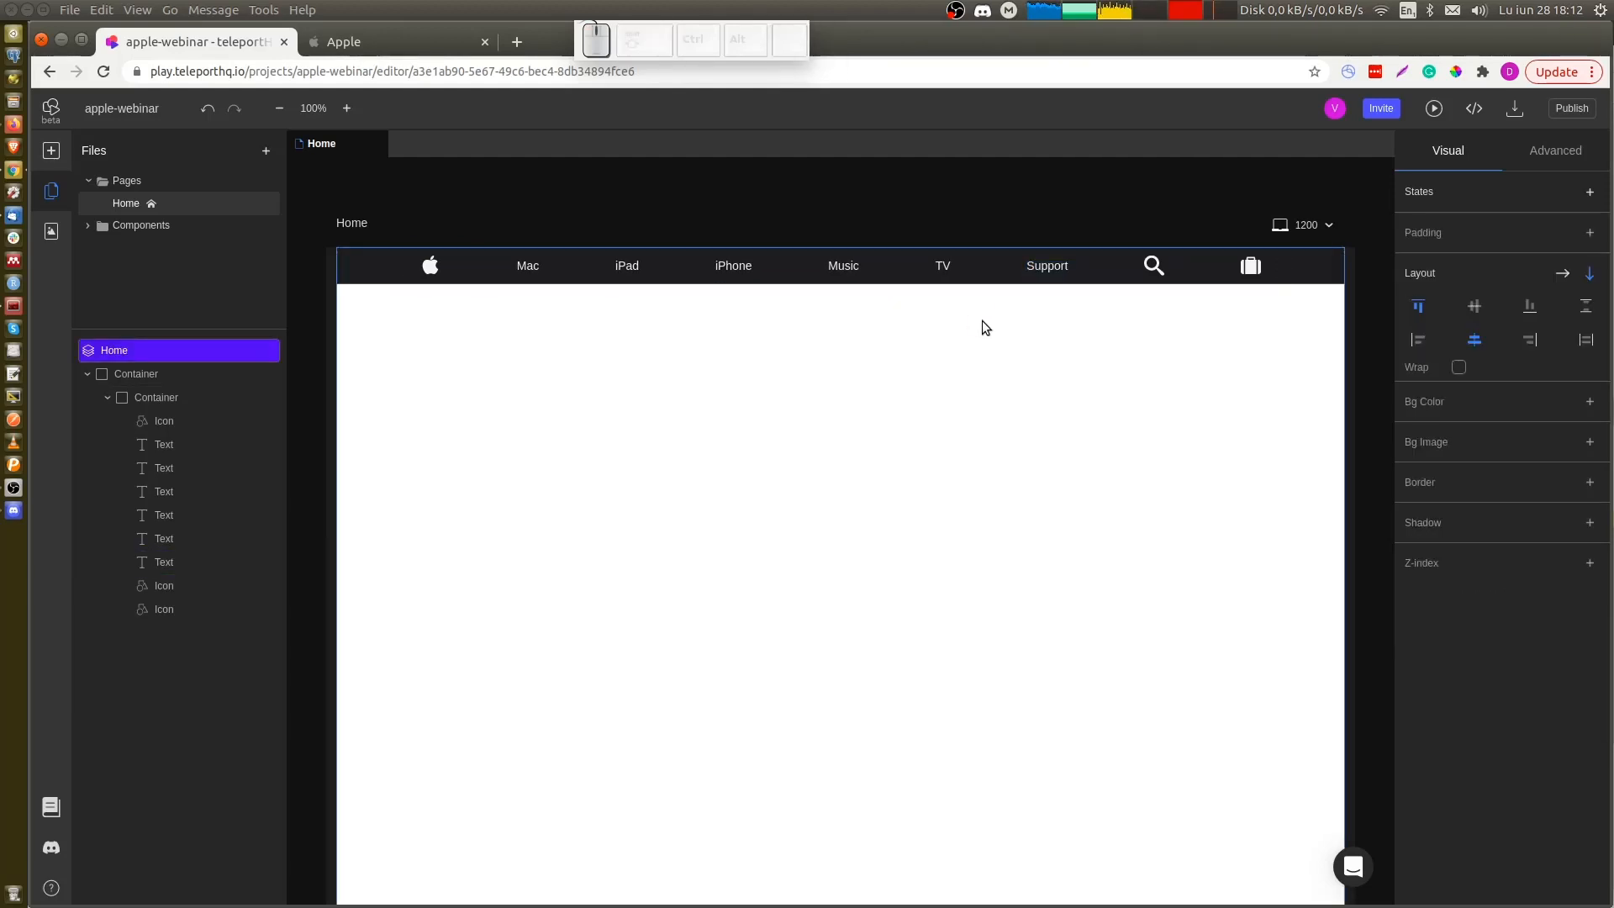
Inspect the iPhone 12 hero section on the Apple site to read its dimensions
{"action": "left_click", "coordinate": [390, 275]}
{"action": "key", "text": "ctrl"}
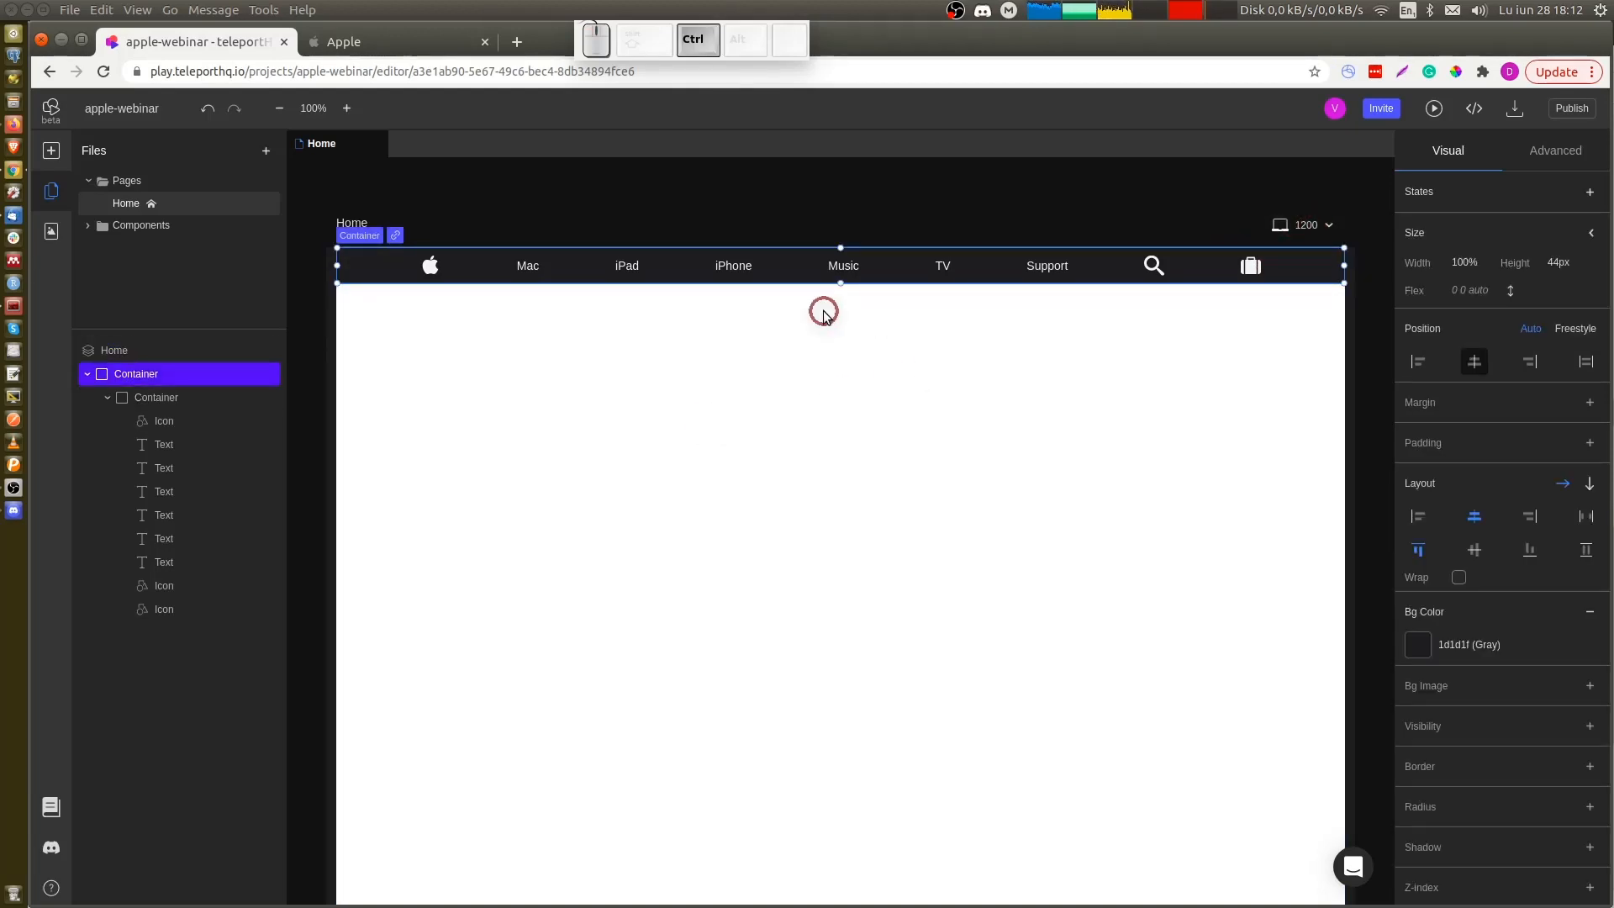
{"action": "key", "text": "ctrl+Tab"}
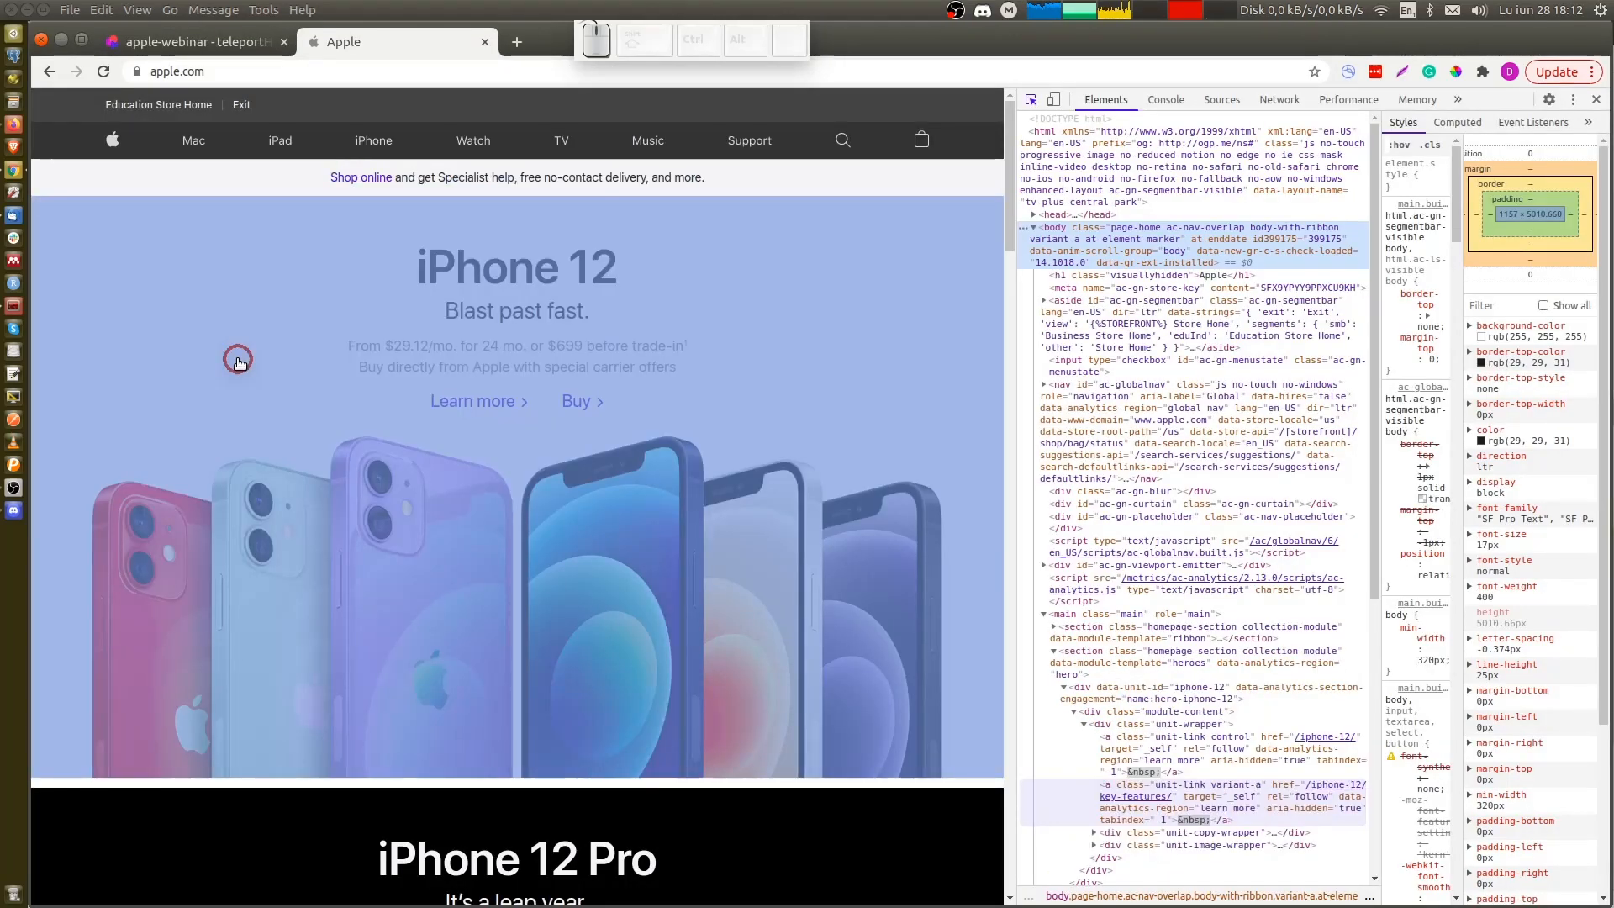
{"action": "key", "text": "ctrl+shift+c"}
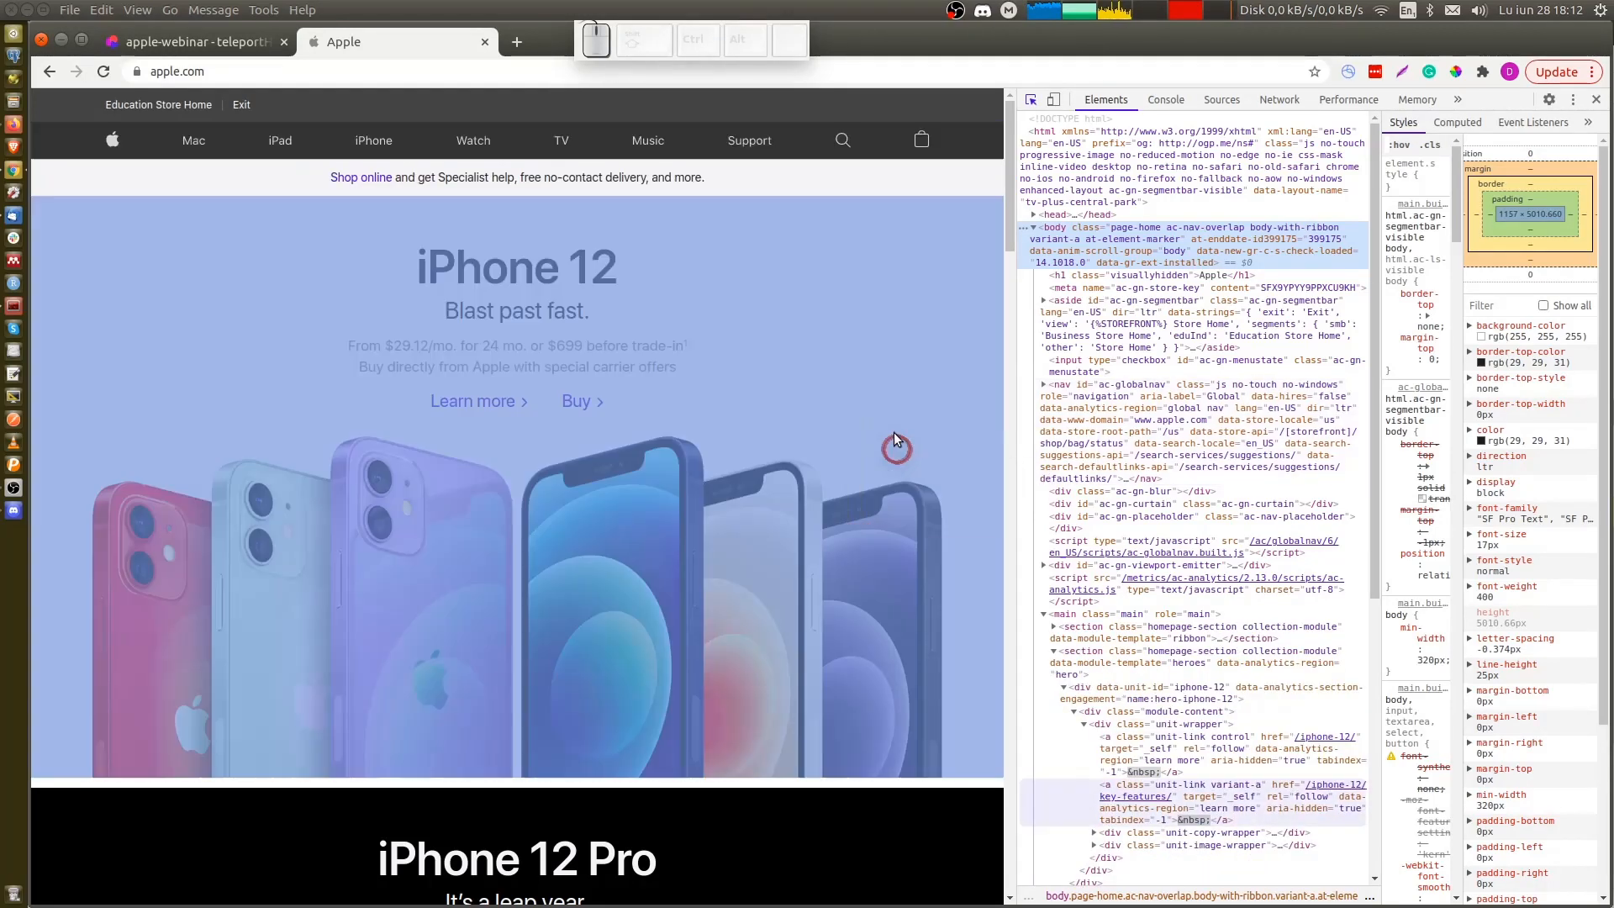
{"action": "key", "text": "ctrl"}
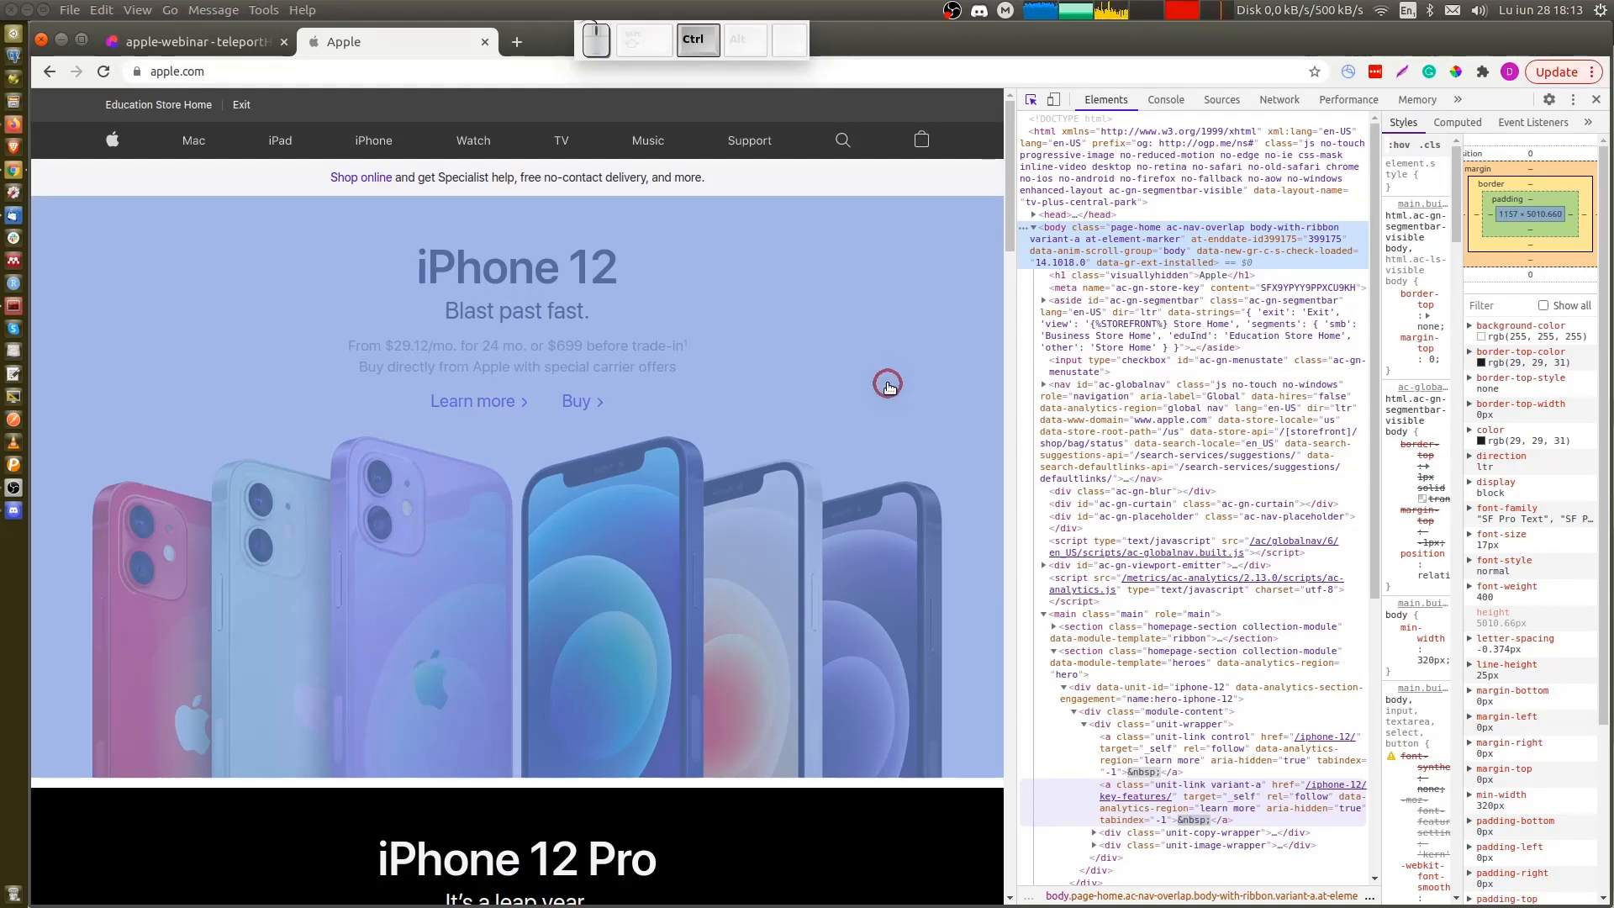
{"action": "left_click", "coordinate": [888, 385]}
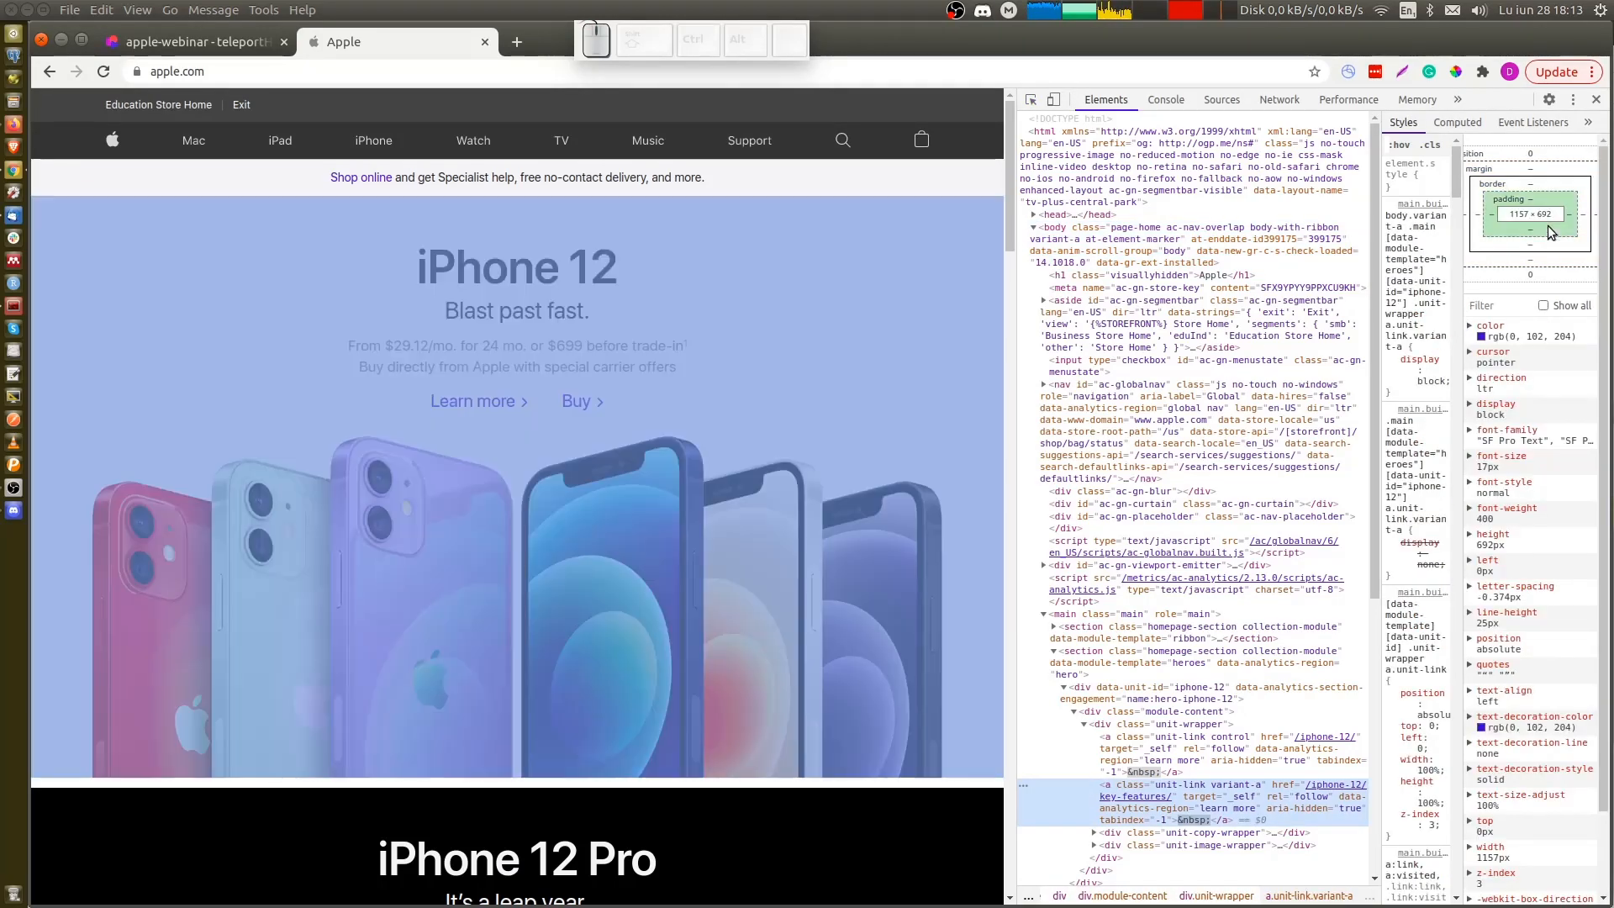
Back in the editor, insert a new container on the Home page below the navigation bar and set its height to 692px
{"action": "key", "text": "ctrl+shift+Tab"}
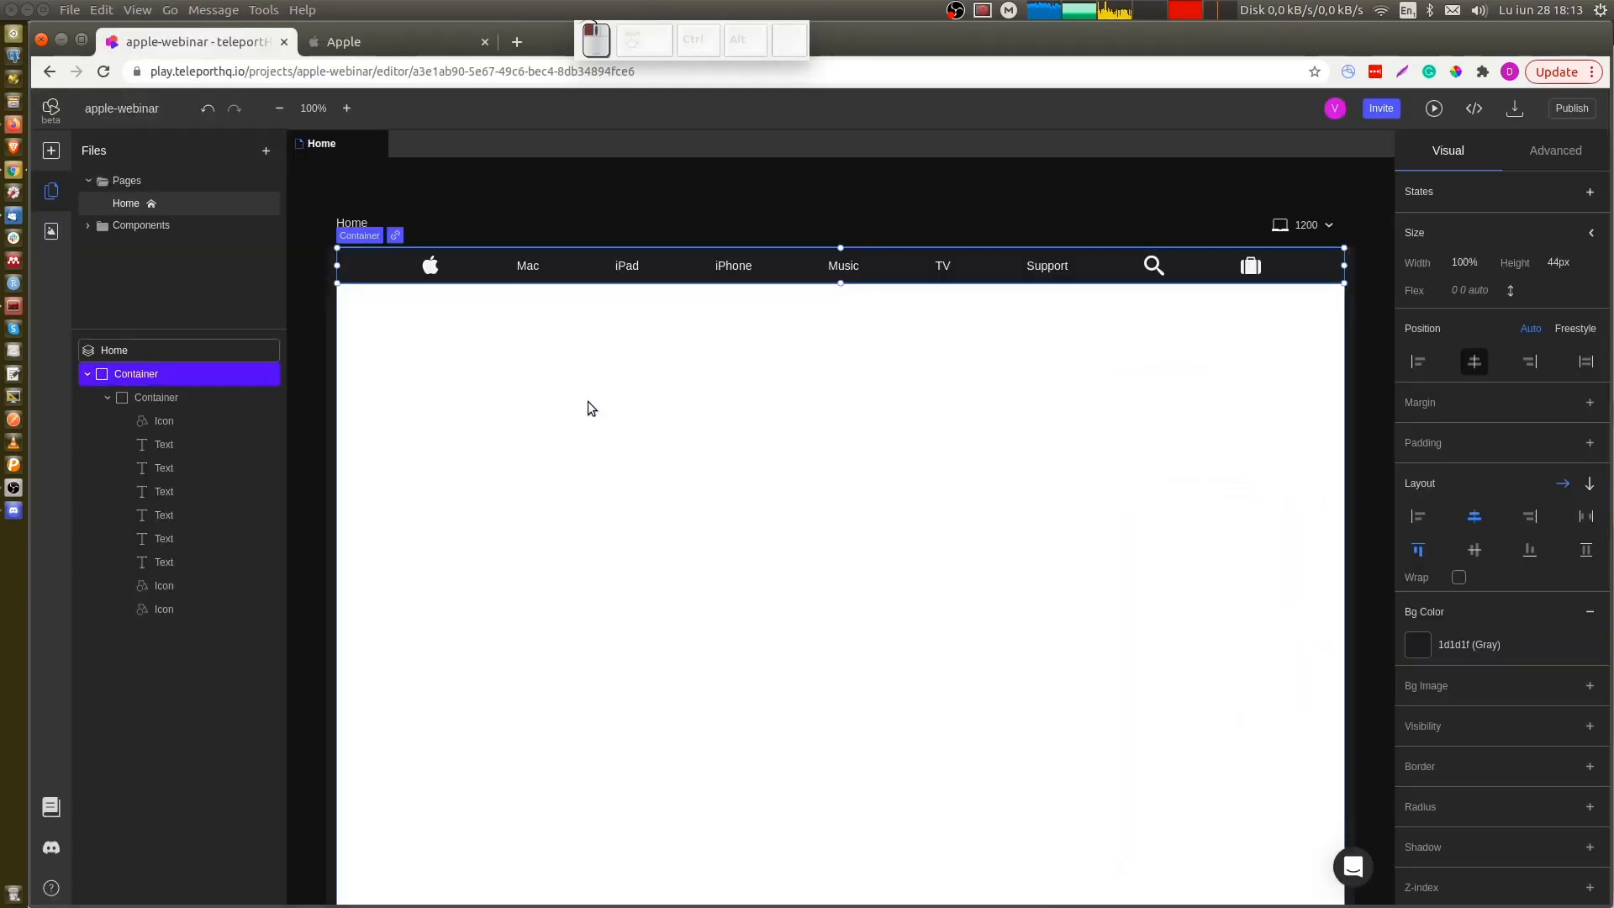
{"action": "left_click", "coordinate": [587, 402]}
{"action": "left_click", "coordinate": [360, 412]}
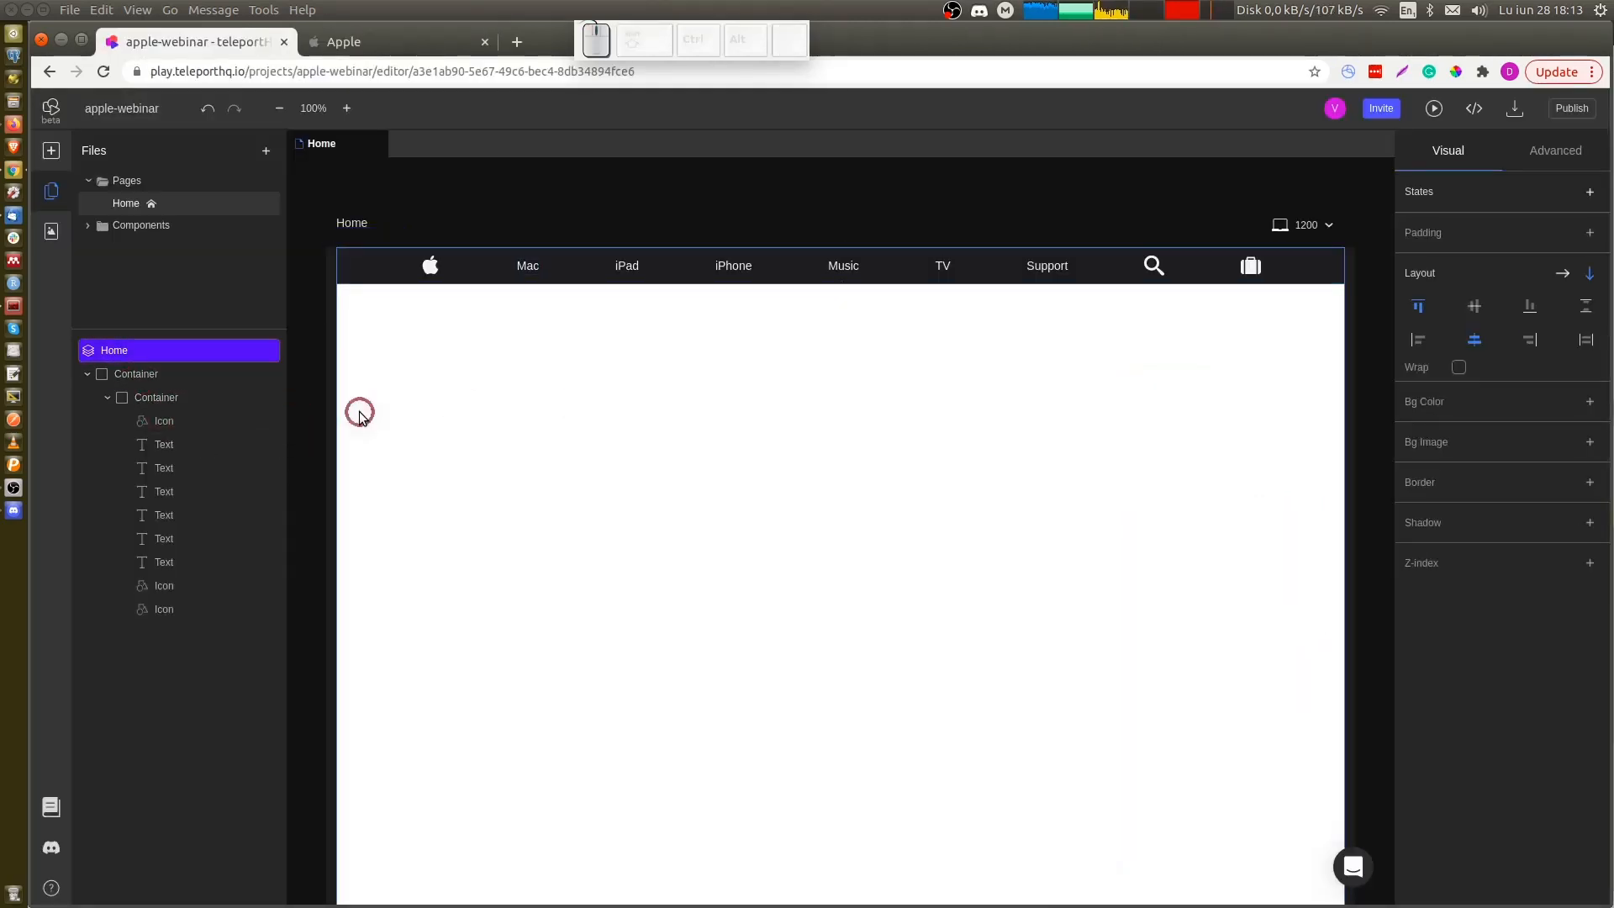
{"action": "key", "text": "c"}
{"action": "left_click", "coordinate": [798, 323]}
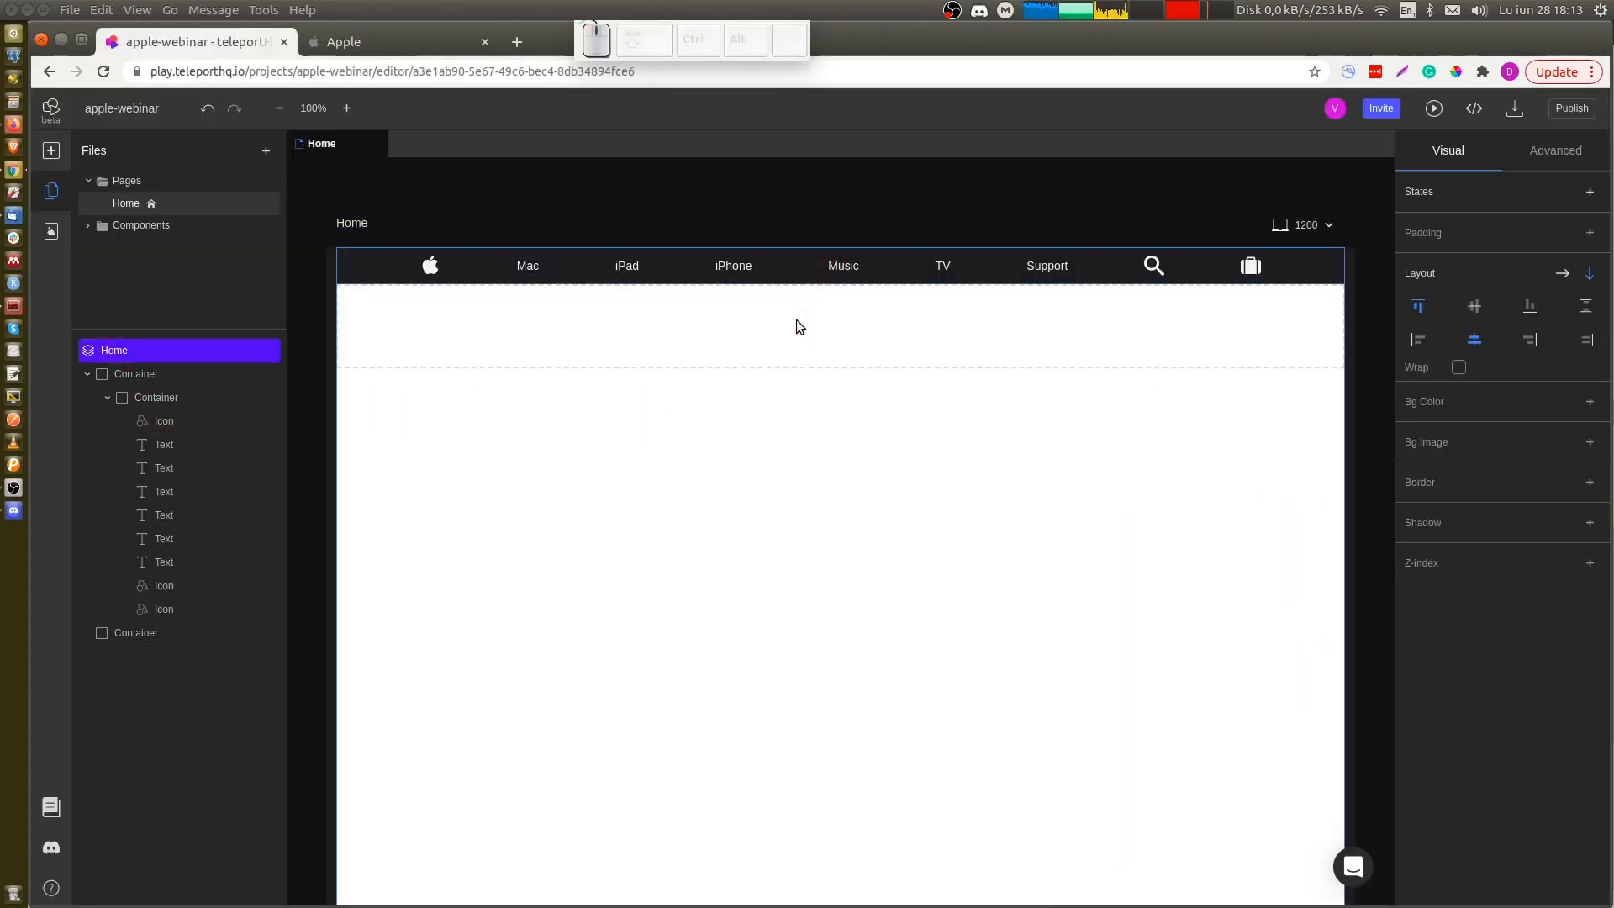
{"action": "left_click", "coordinate": [1575, 263]}
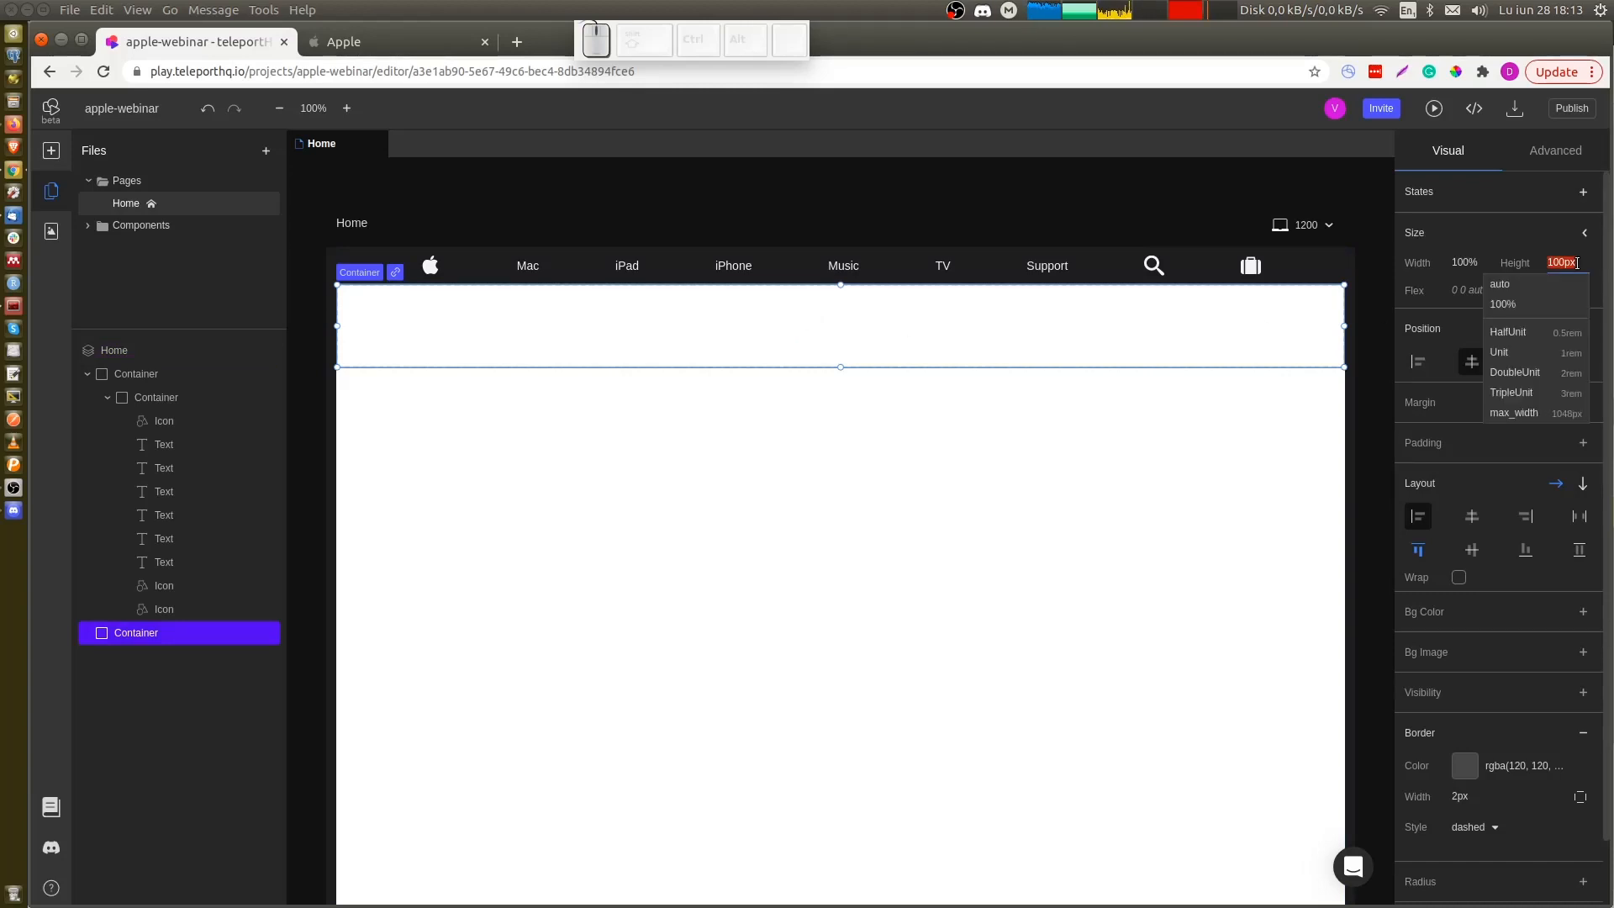
{"action": "type", "text": "692"}
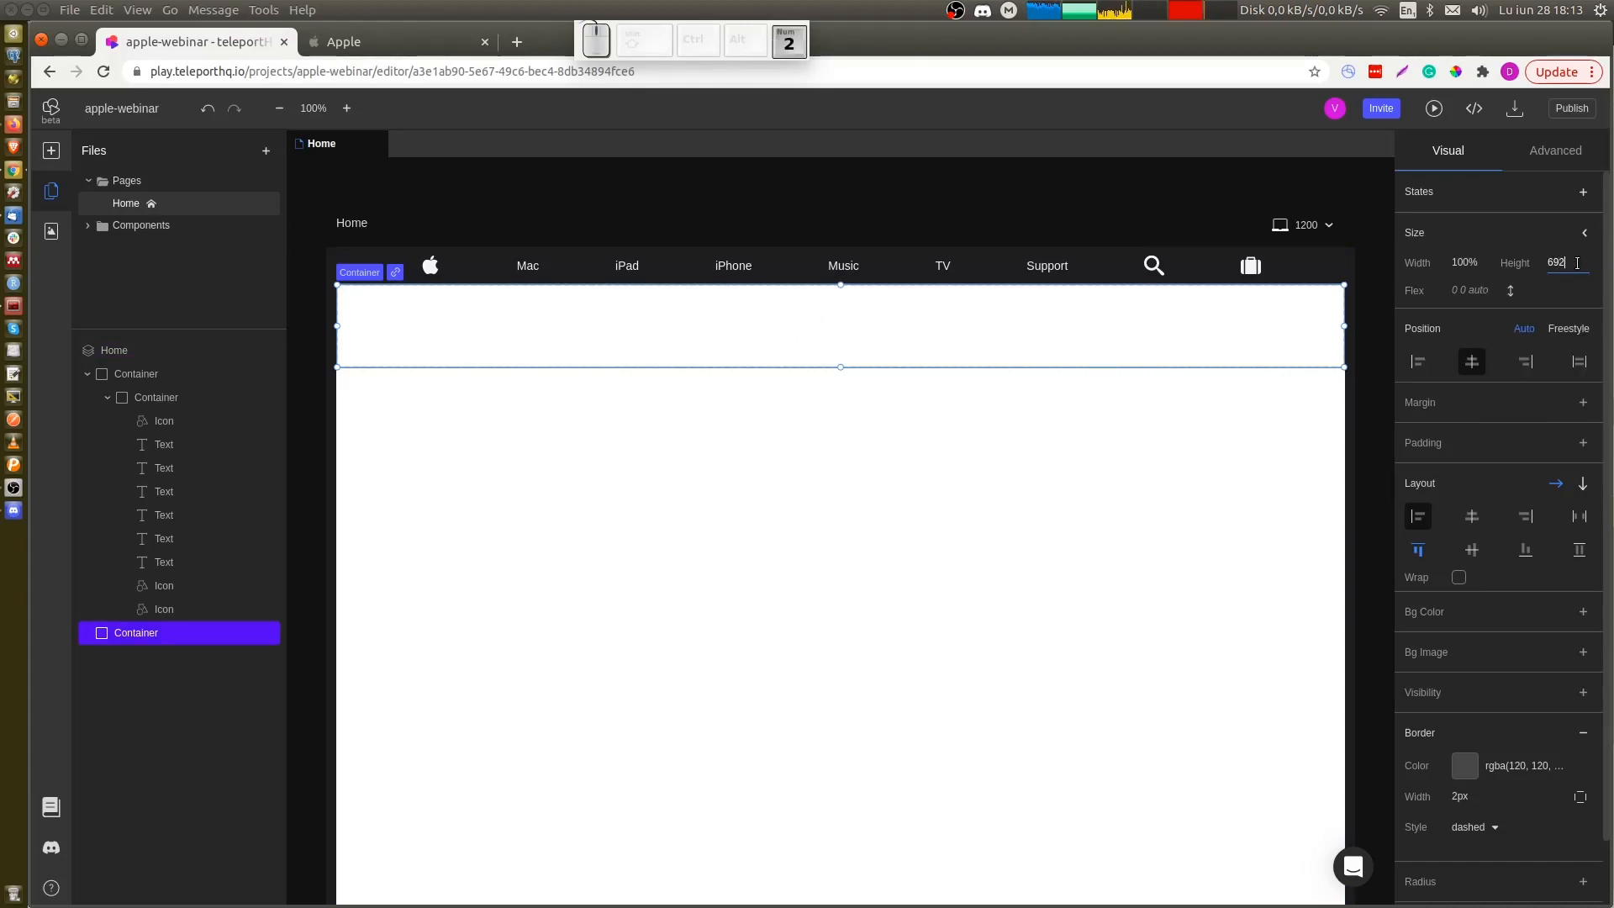
{"action": "key", "text": "Return"}
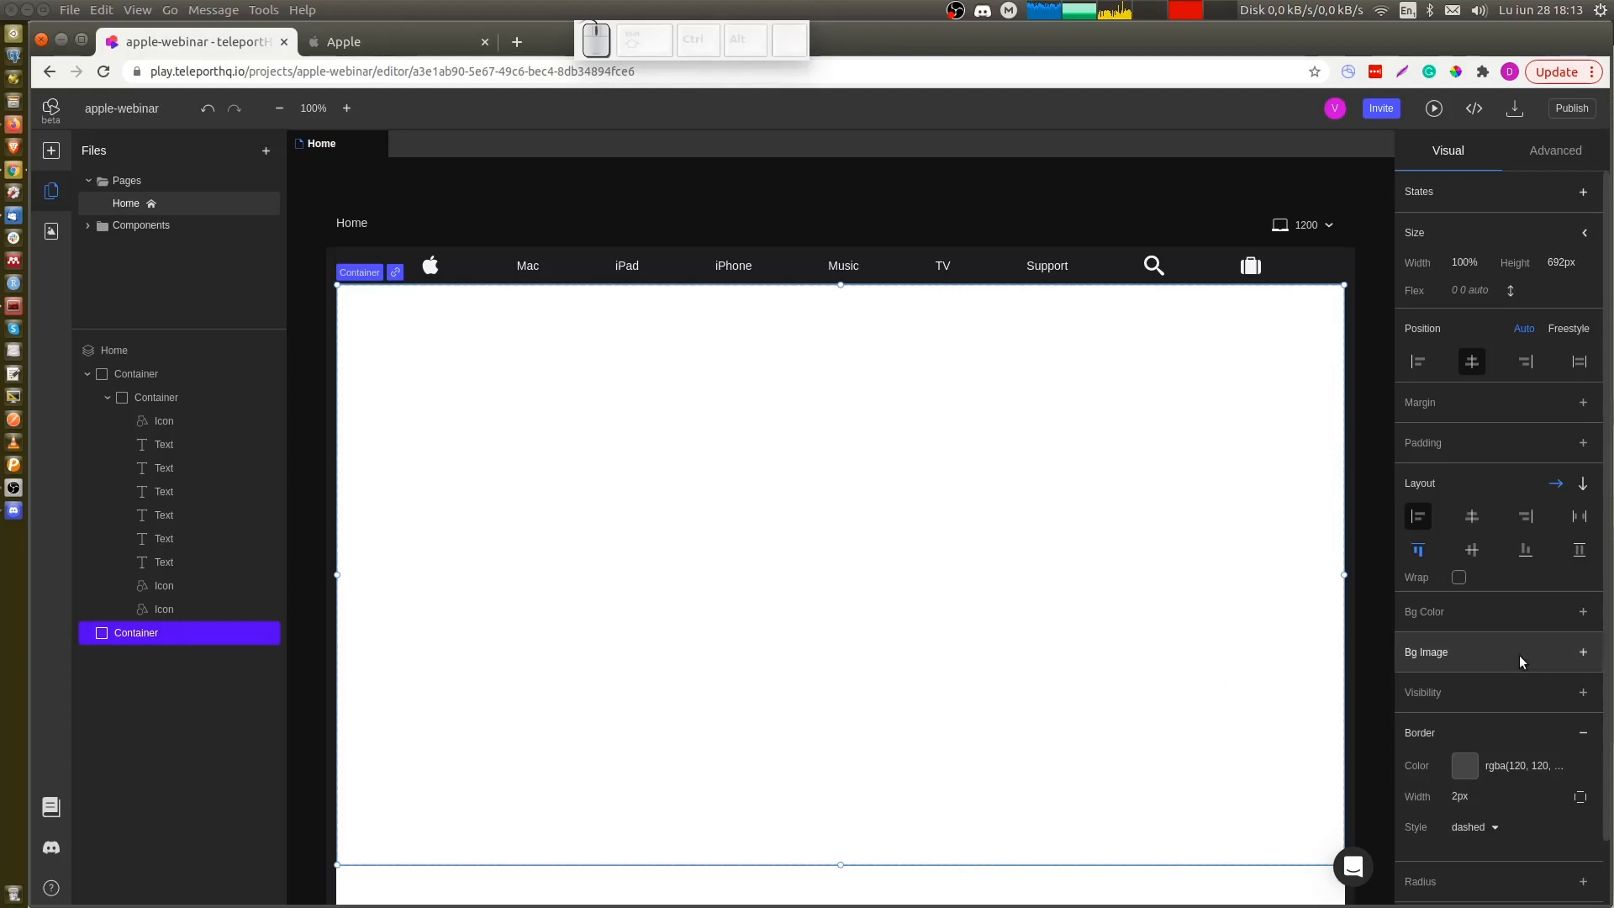
Give the new container the uploaded bkg_iphone image as its background and set the image position to center
{"action": "left_click", "coordinate": [1584, 653]}
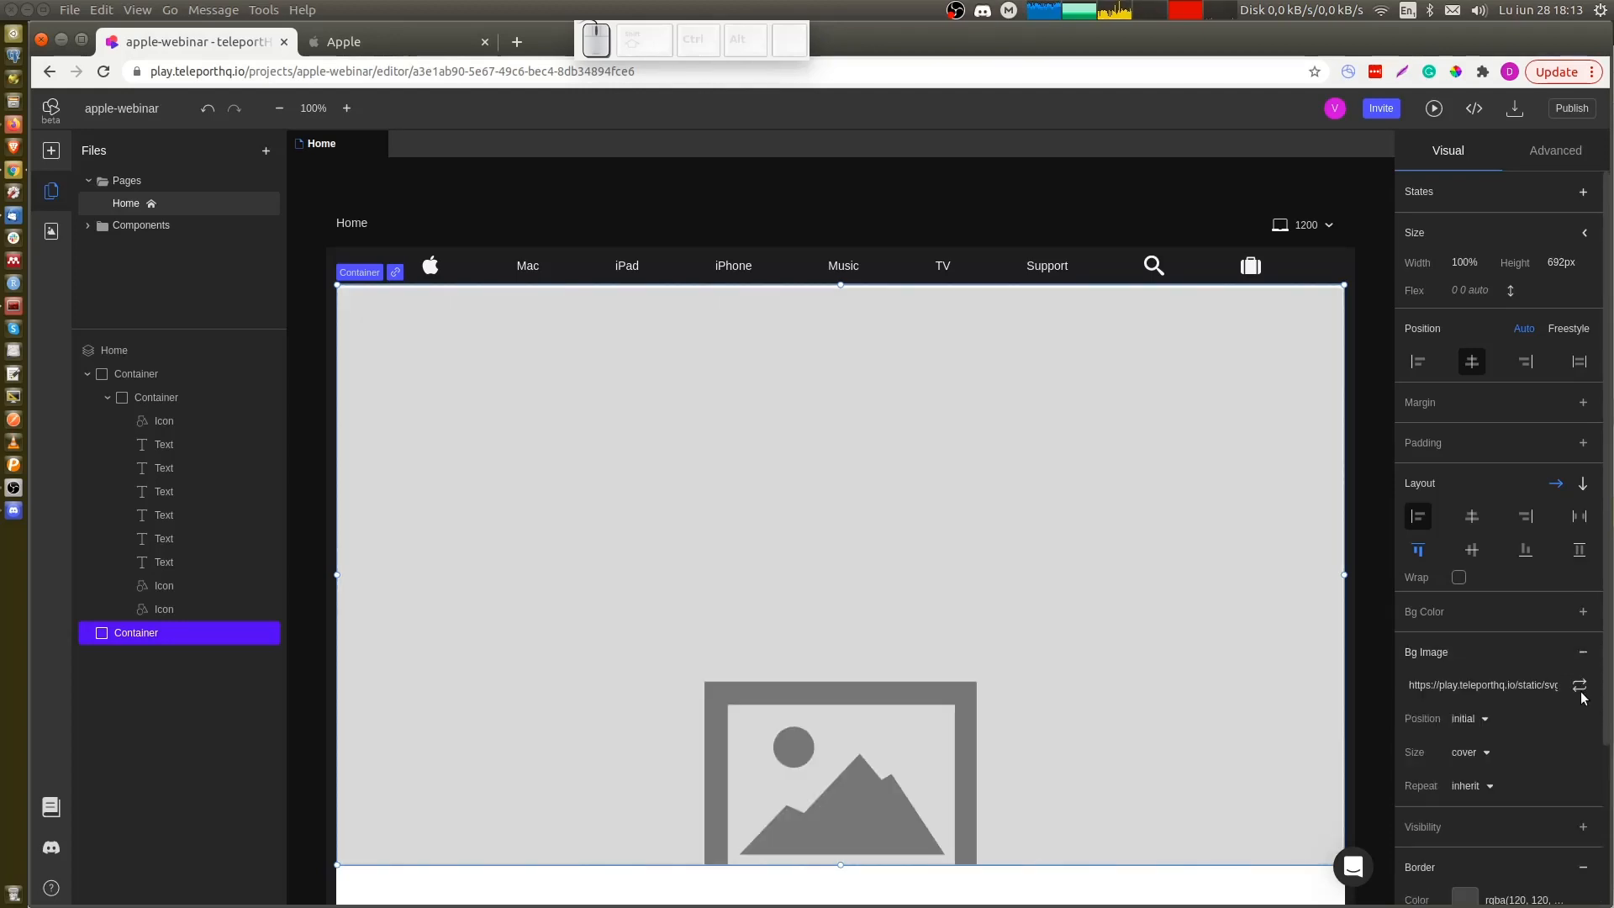
{"action": "left_click", "coordinate": [1579, 687]}
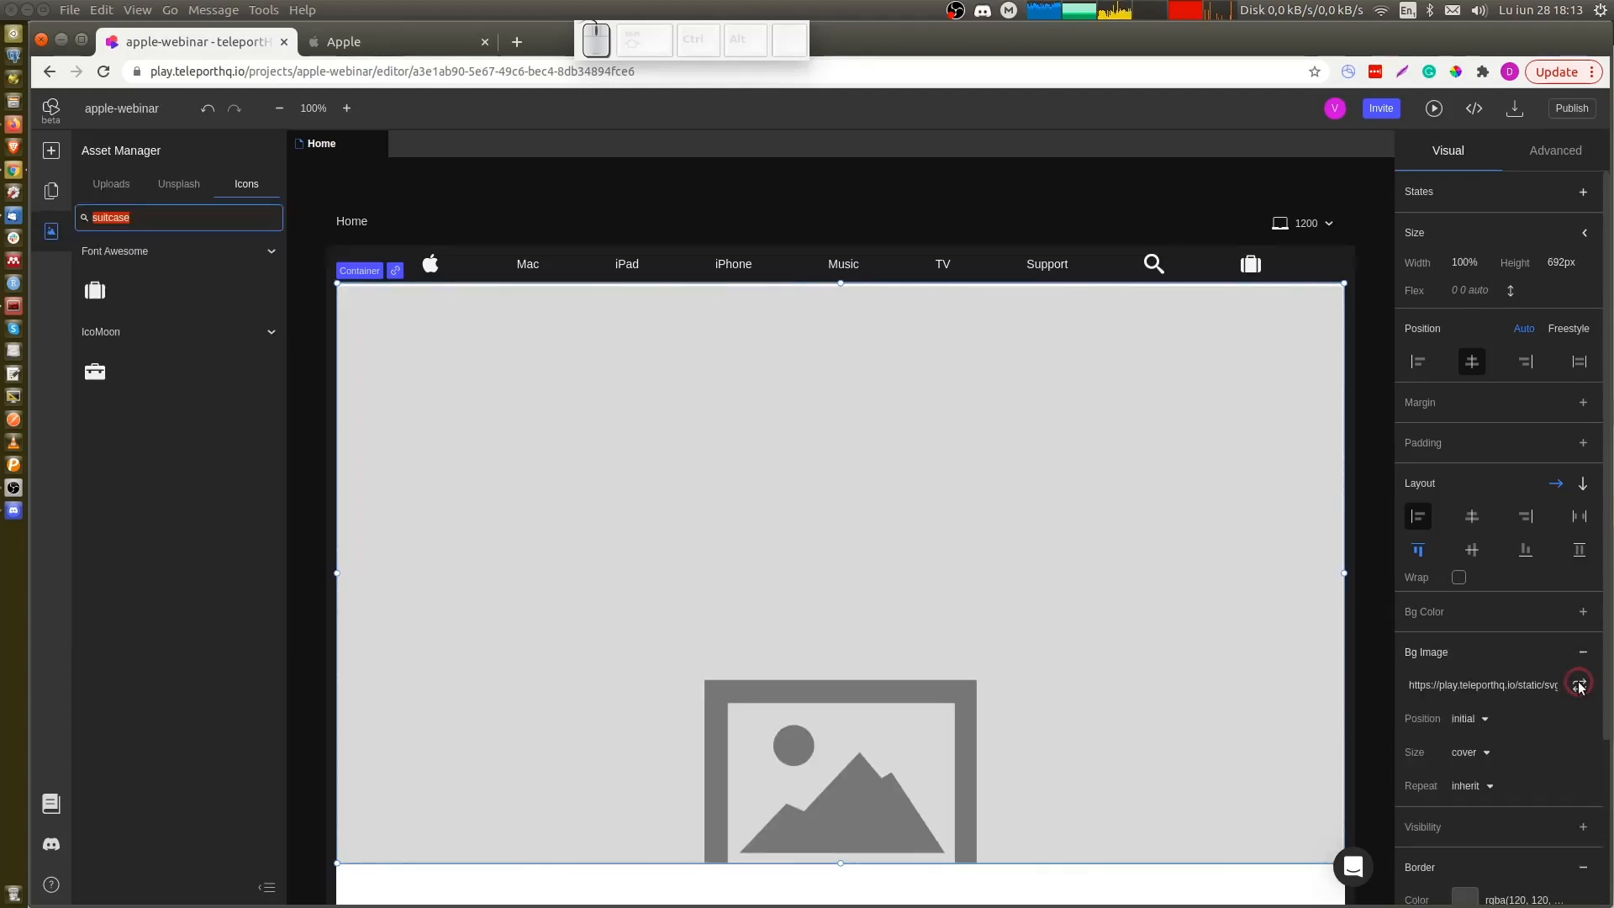
{"action": "left_click", "coordinate": [110, 187]}
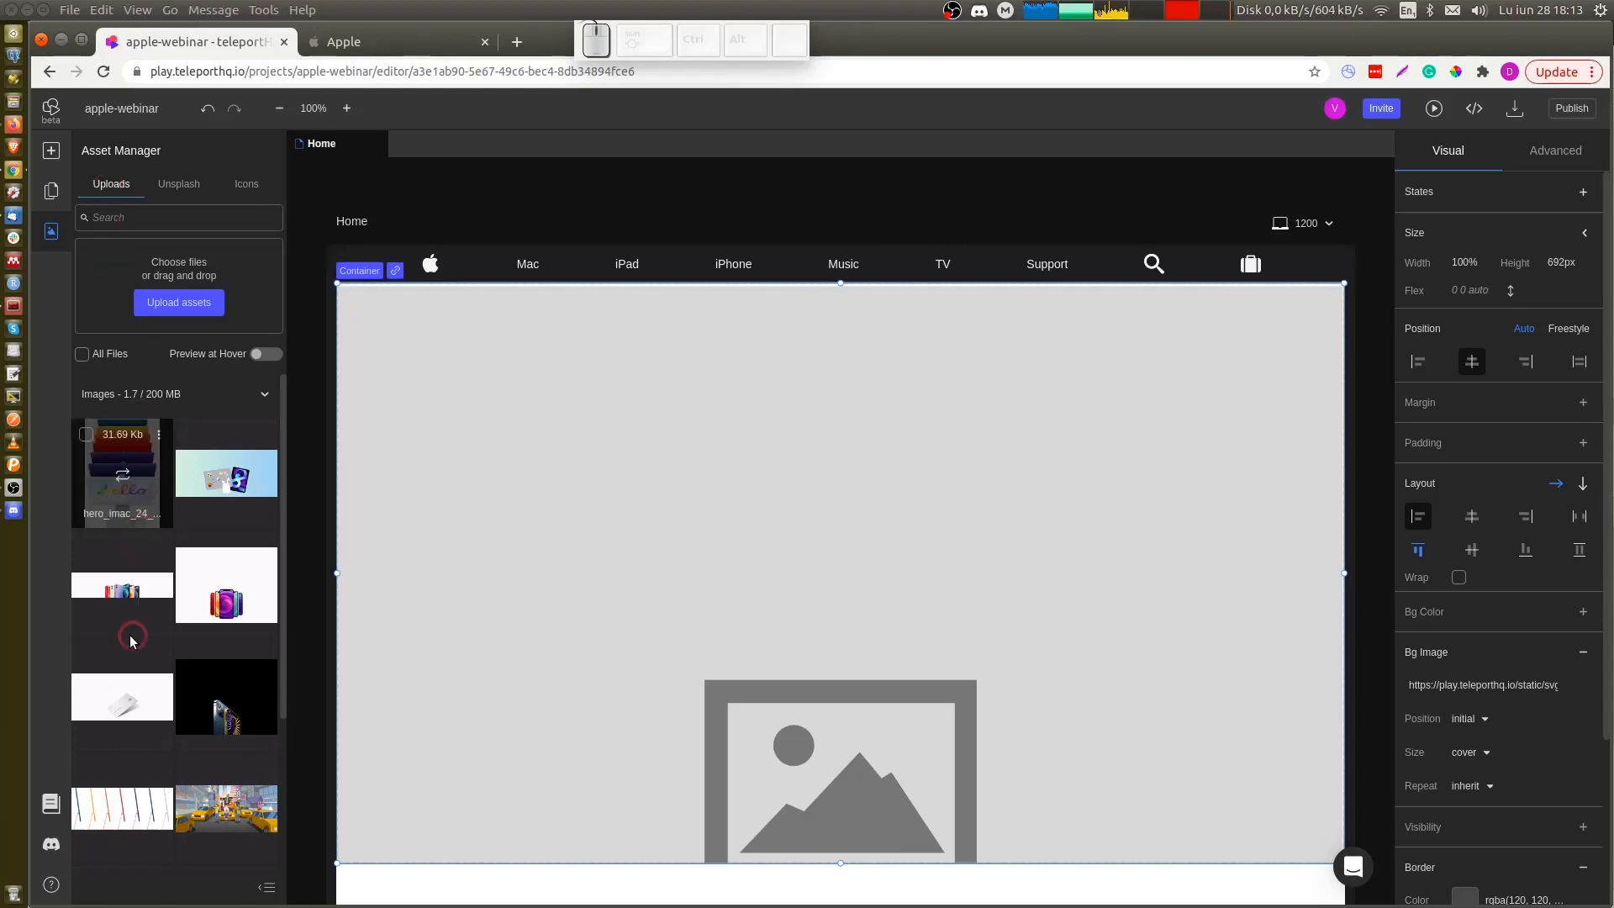
{"action": "left_click", "coordinate": [124, 589]}
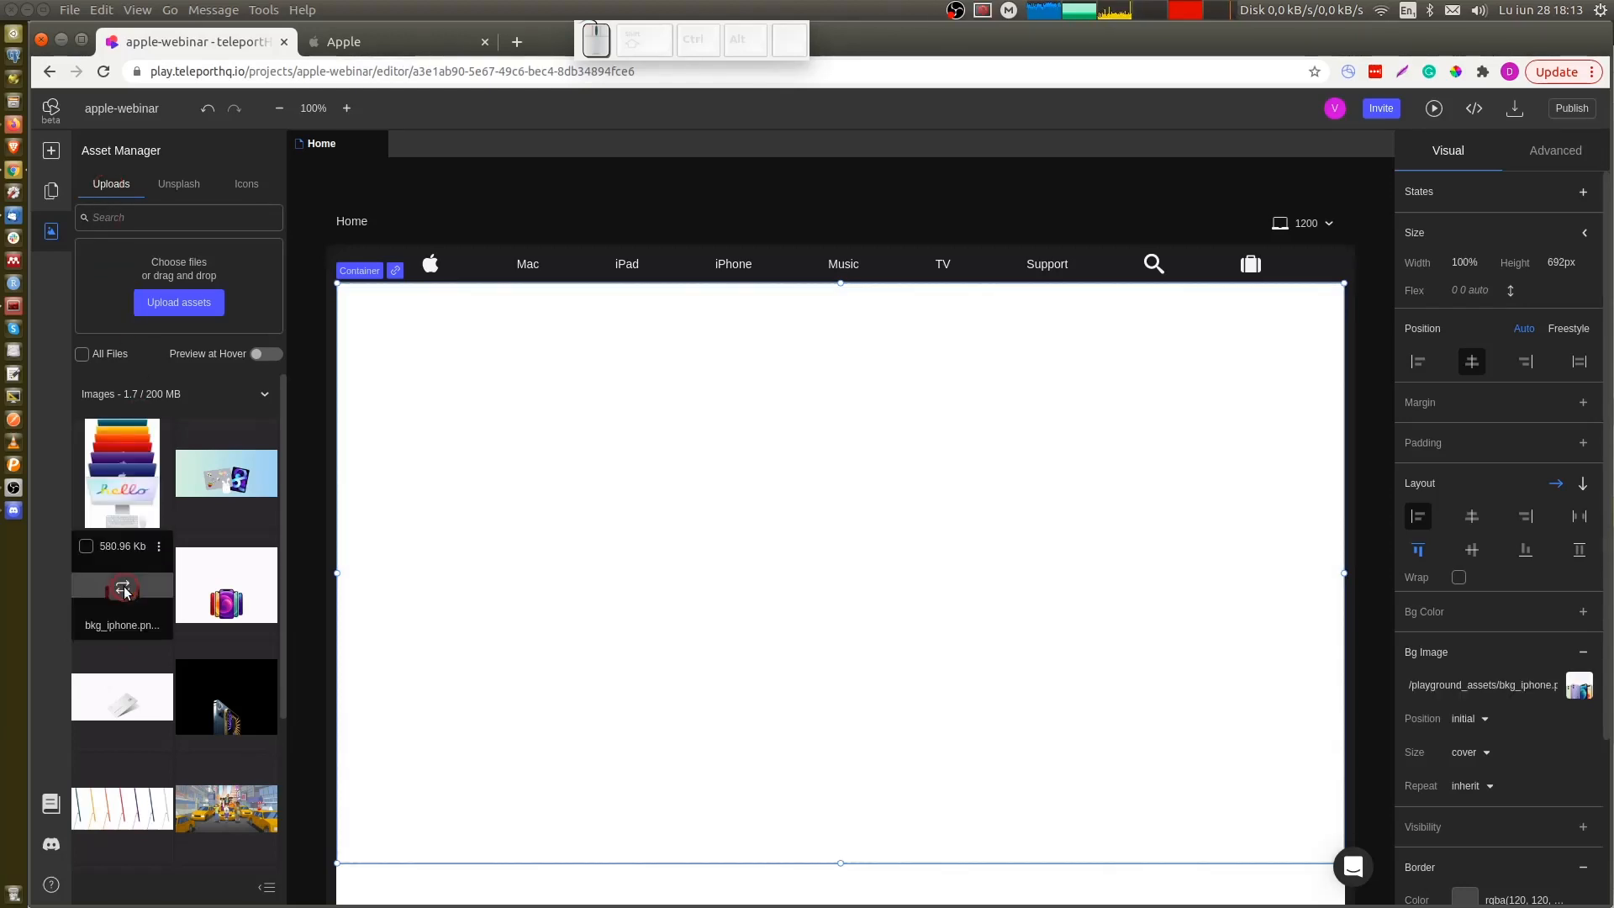
{"action": "left_click", "coordinate": [1483, 721]}
{"action": "left_click", "coordinate": [1500, 632]}
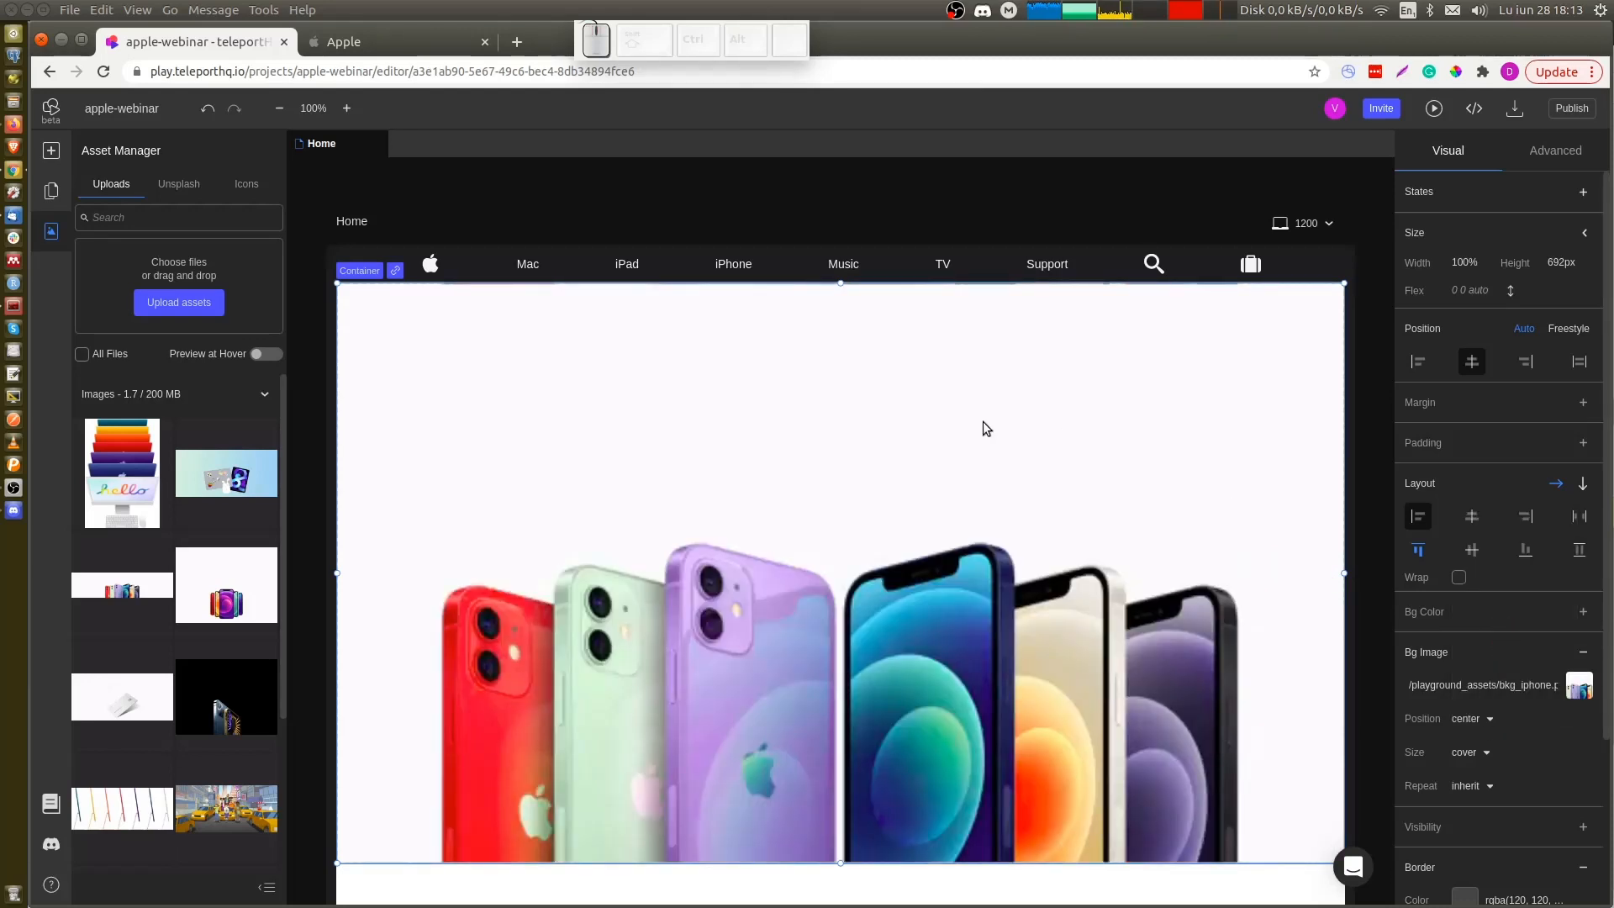
Center the hero container's contents horizontally, insert a nested container inside it and select that new container
{"action": "left_click", "coordinate": [1474, 519]}
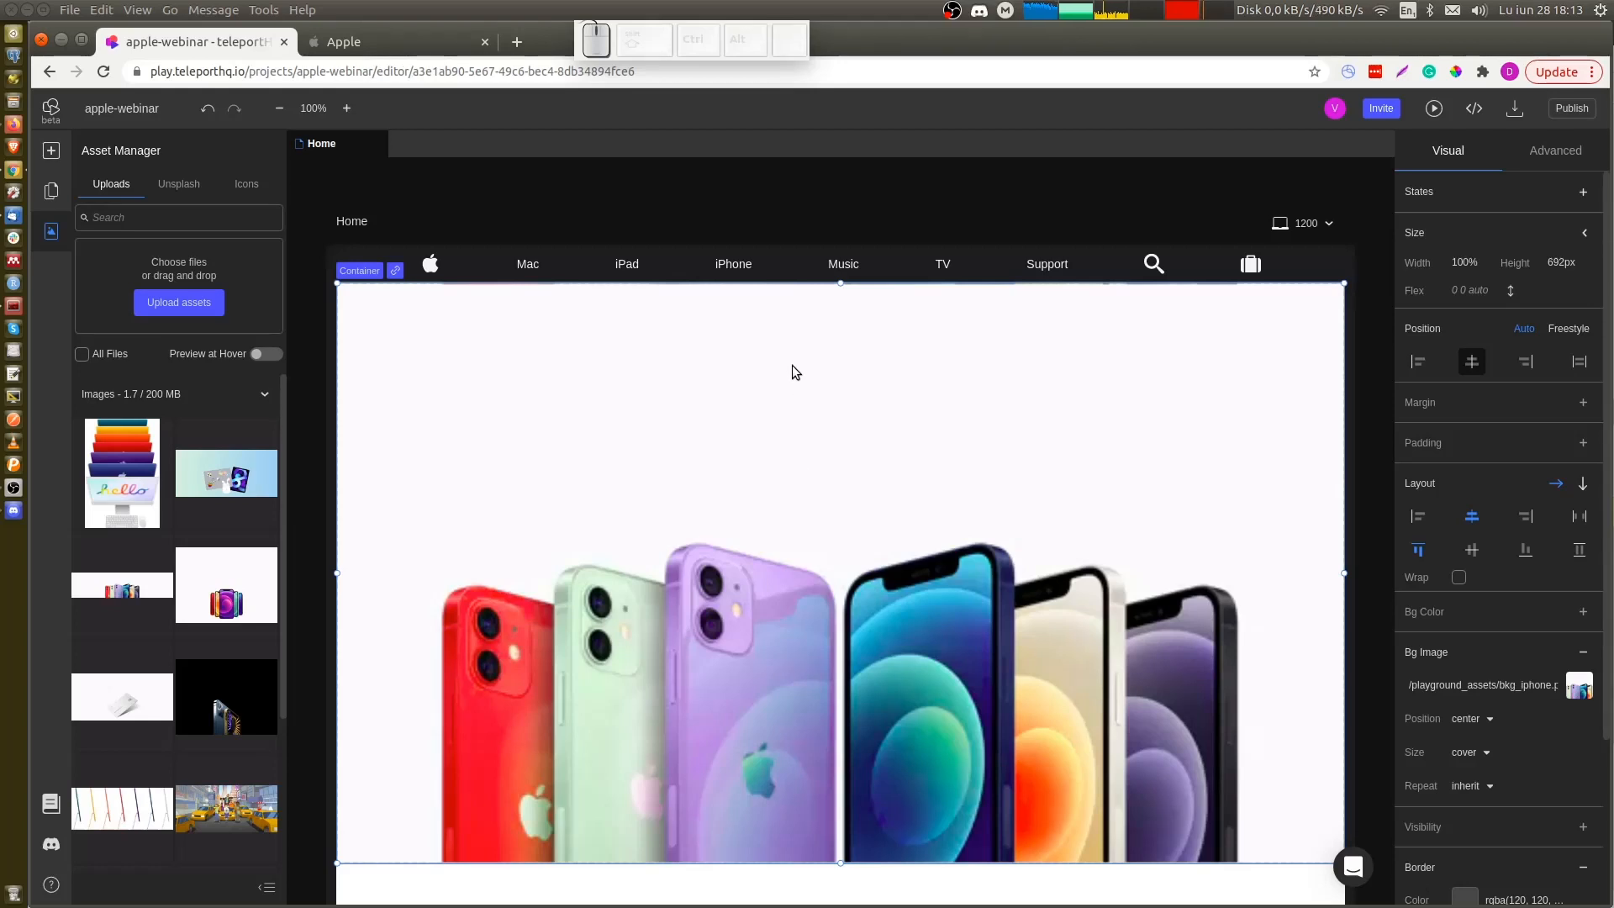
{"action": "key", "text": "c"}
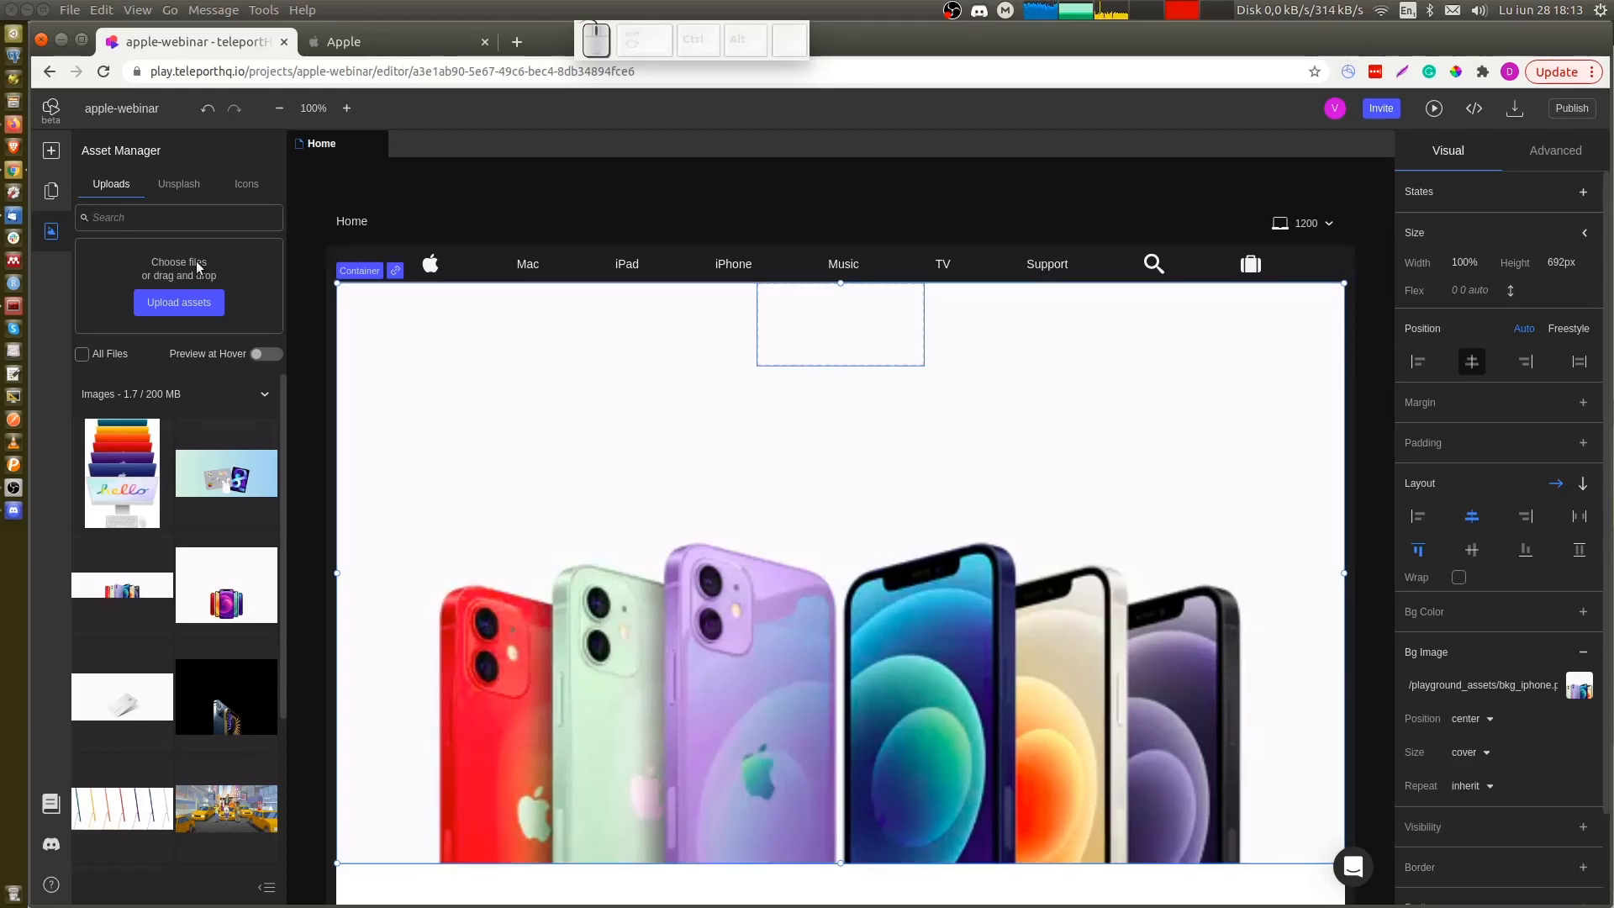
{"action": "left_click", "coordinate": [52, 193]}
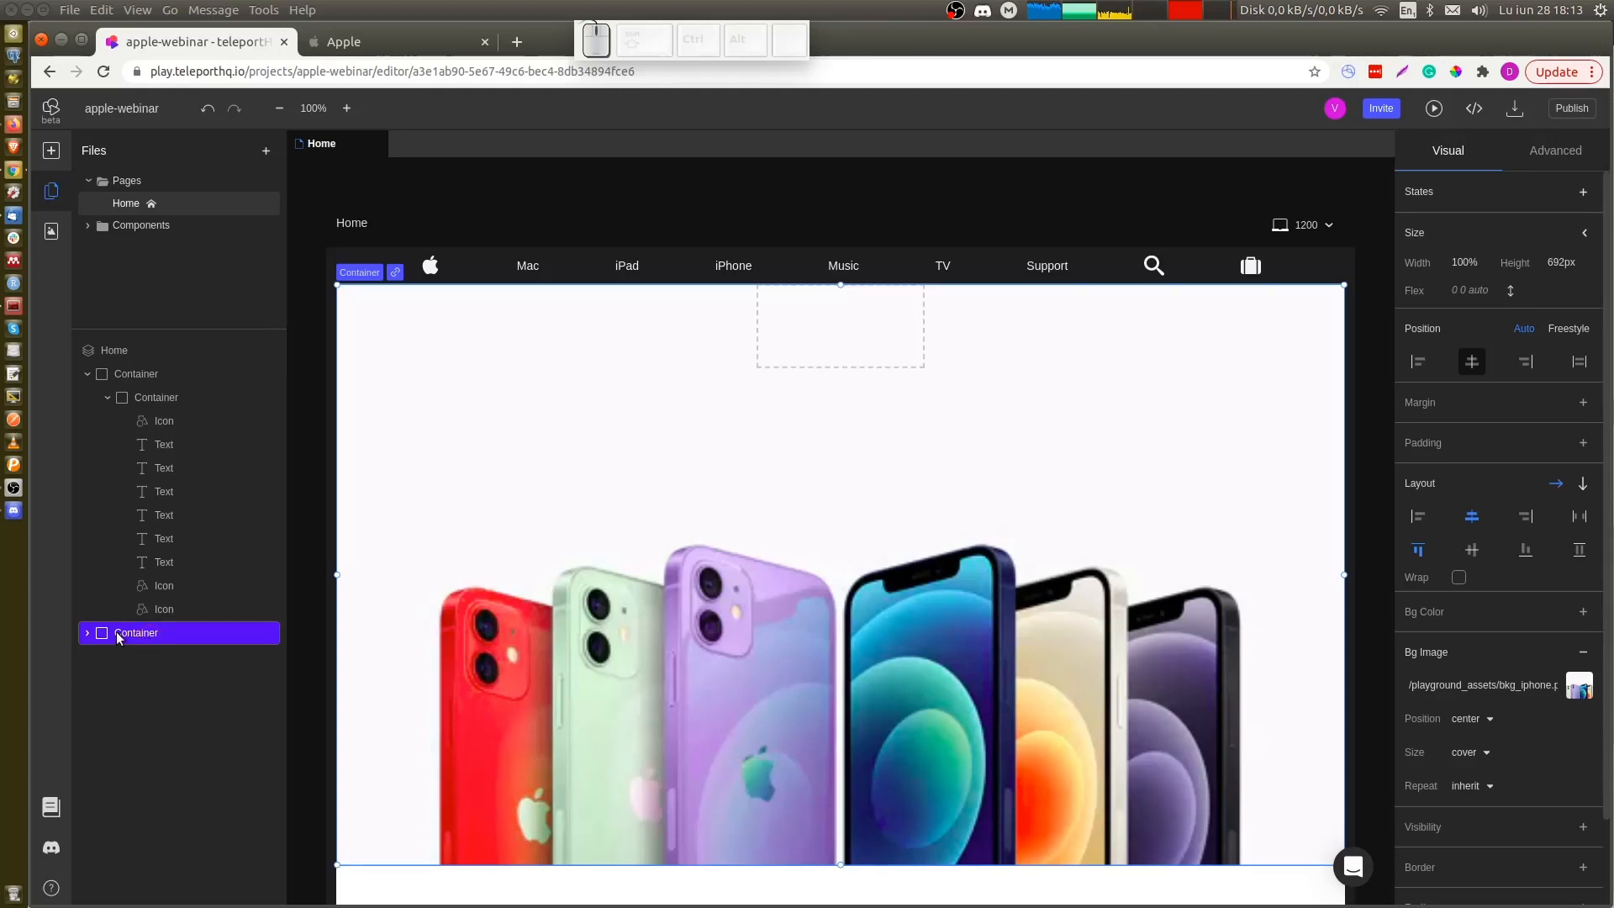
{"action": "left_click", "coordinate": [88, 632]}
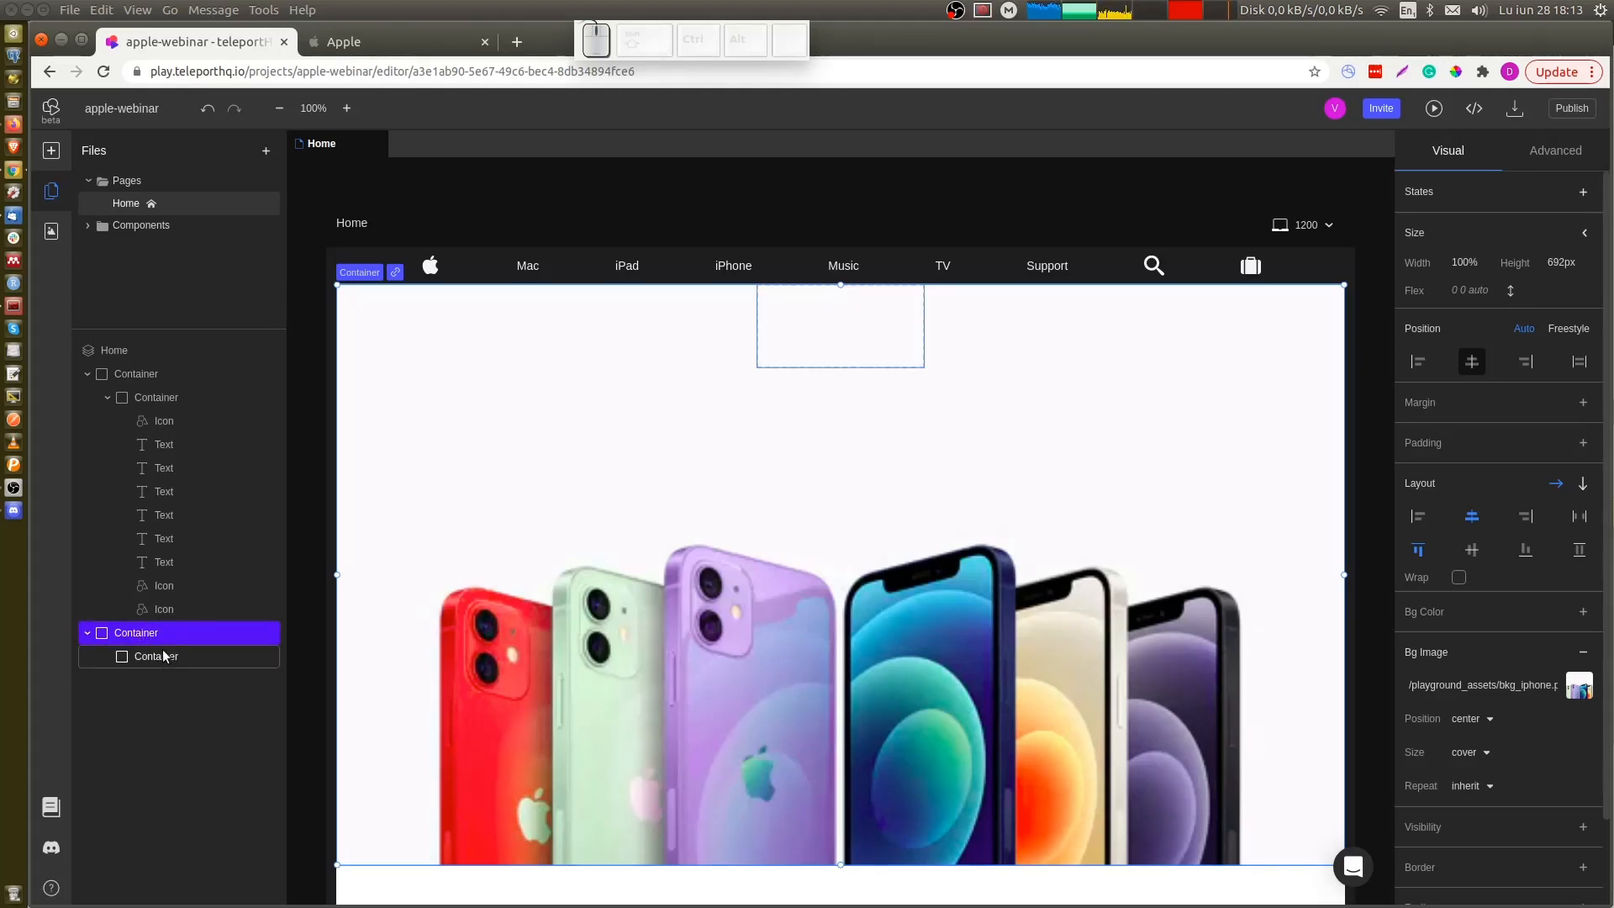
{"action": "left_click", "coordinate": [165, 655]}
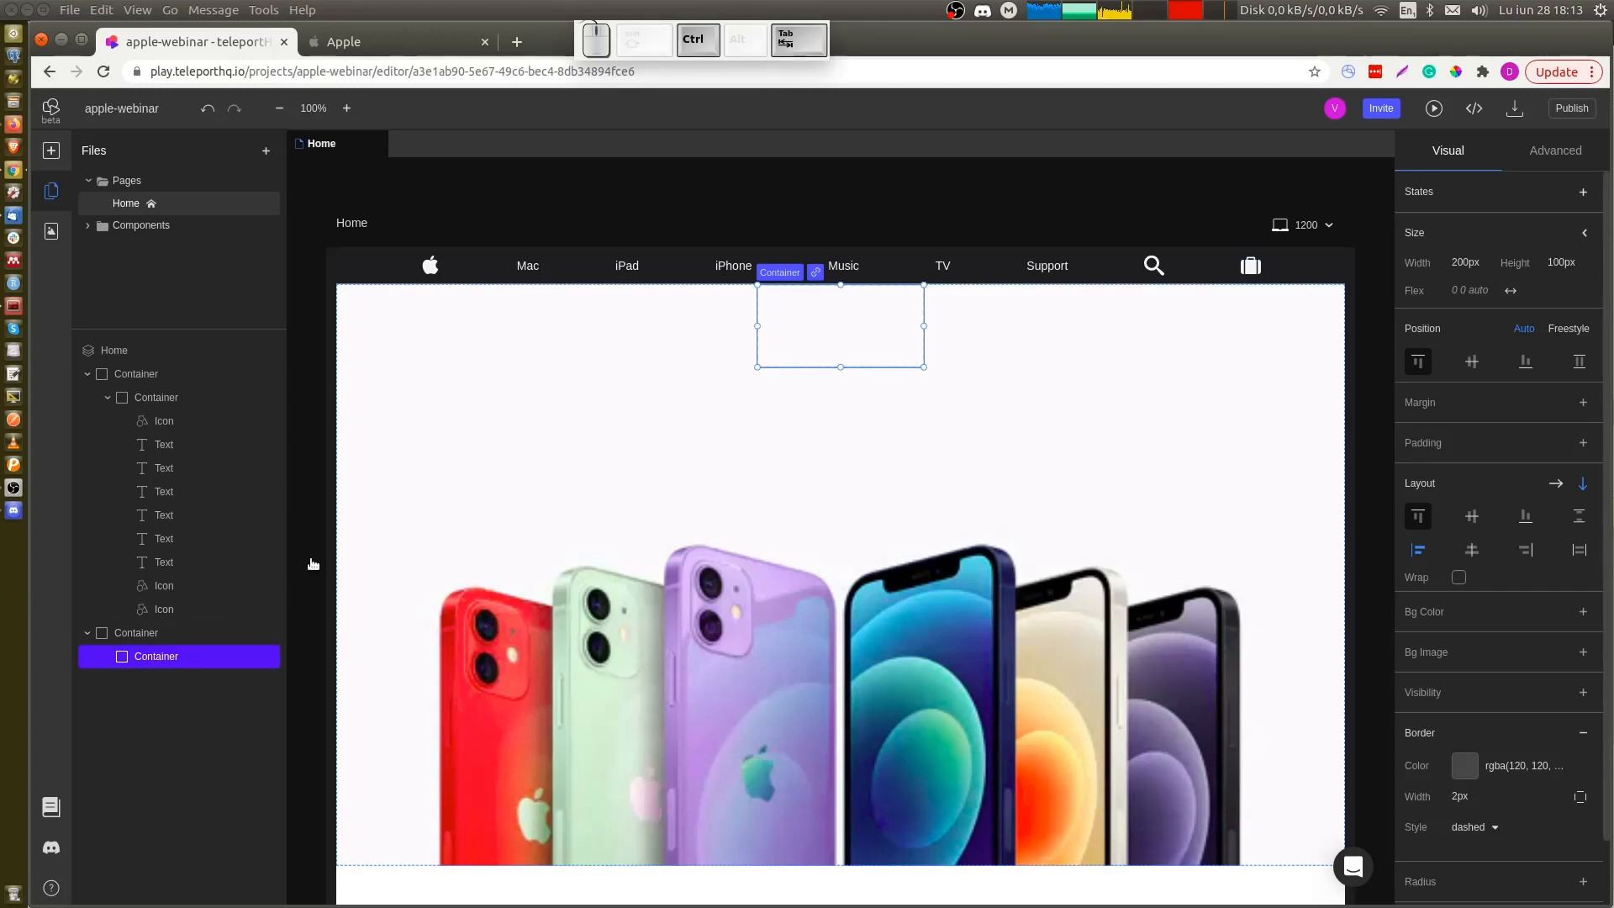
On the Apple site, inspect the markup of the iPhone 12 hero's text block, including its pricing info and link groups
{"action": "key", "text": "ctrl+Tab"}
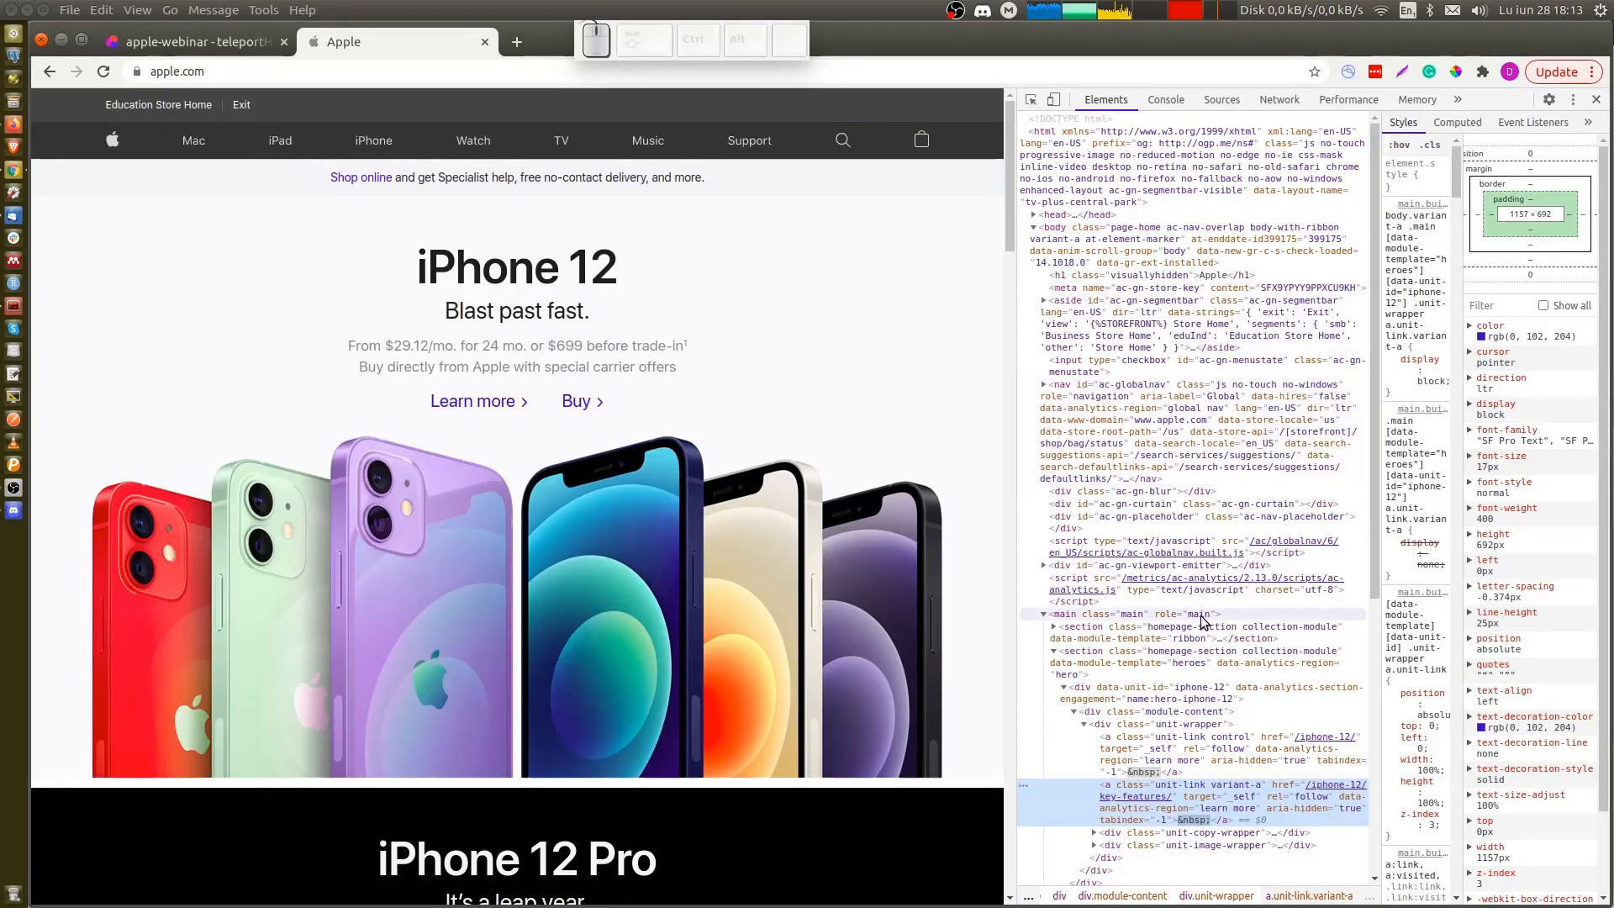
{"action": "scroll", "coordinate": [1199, 672], "scroll_direction": "down", "scroll_amount": 5}
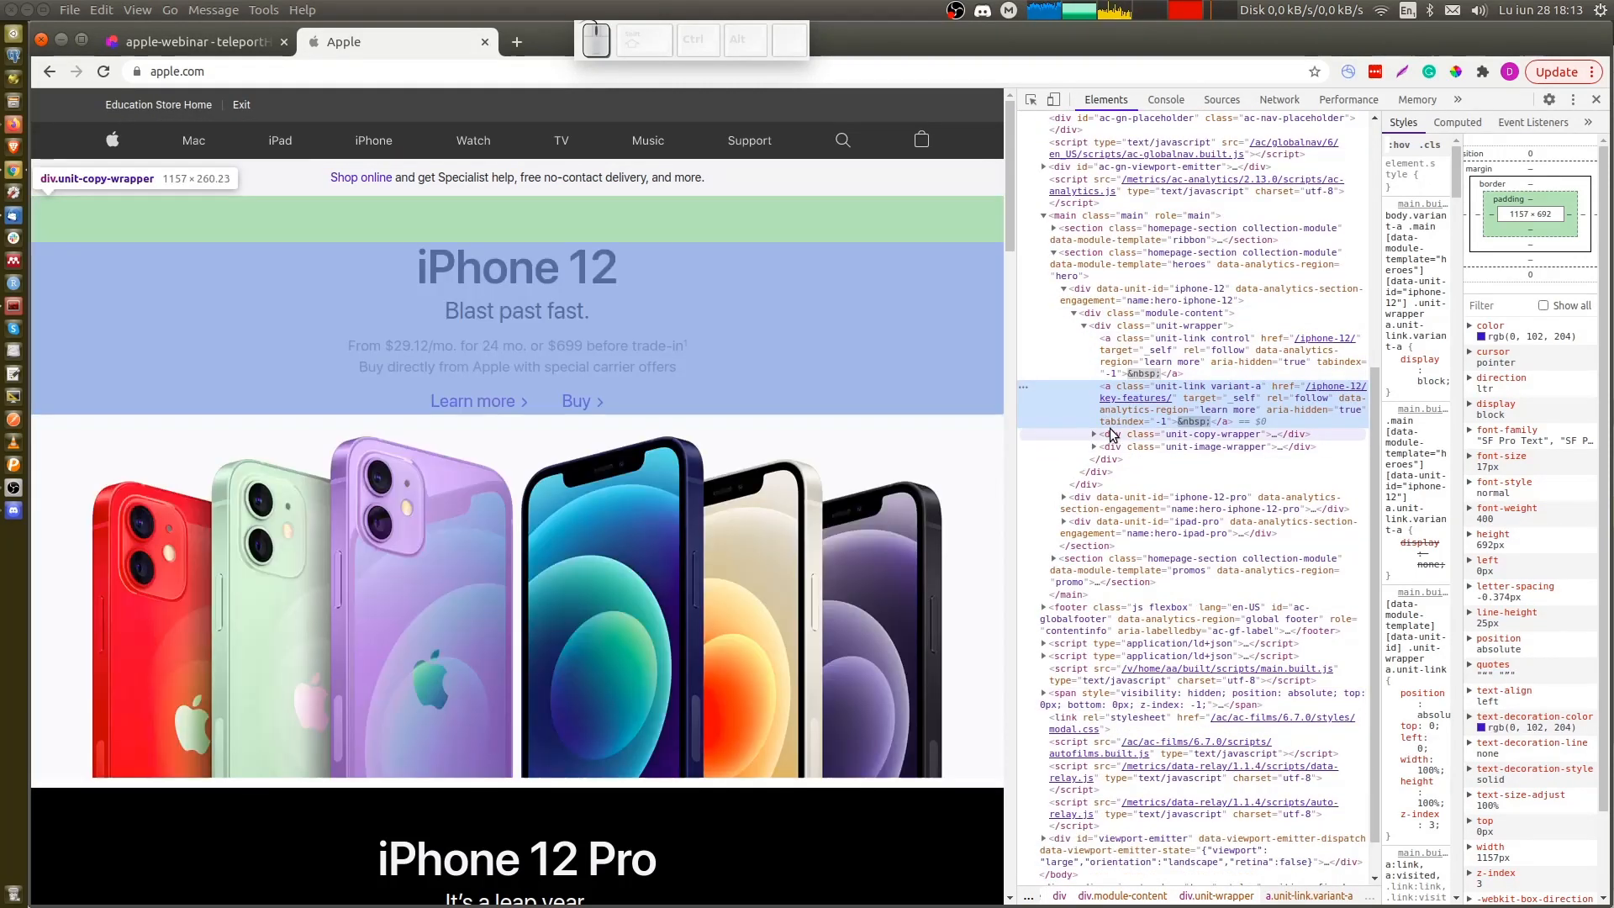
{"action": "left_click", "coordinate": [1111, 429]}
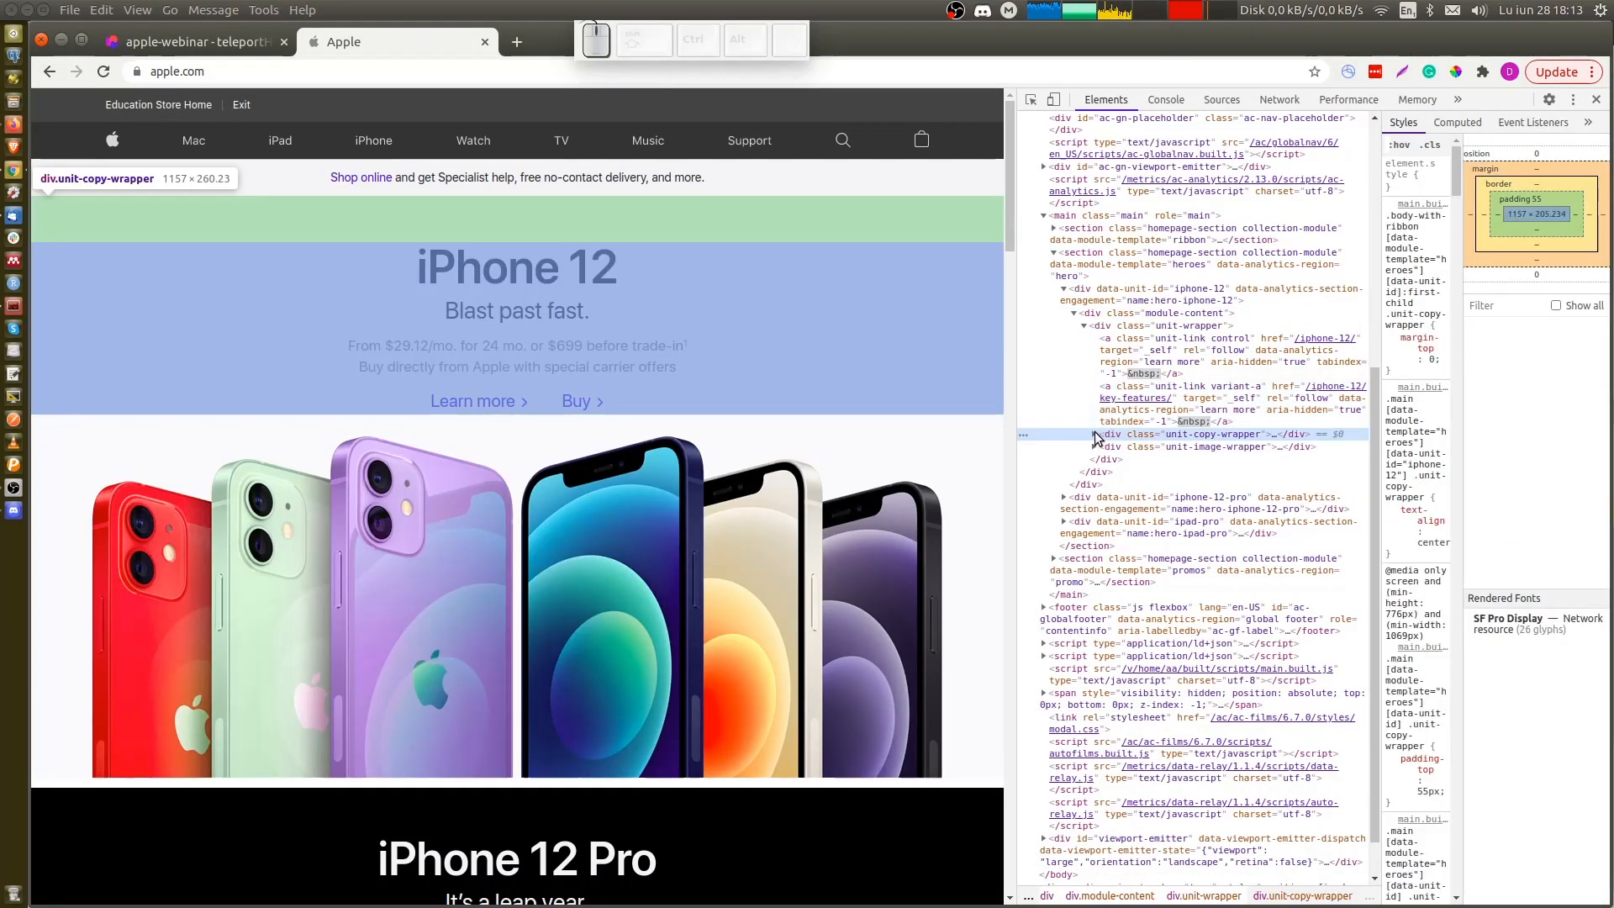
{"action": "left_click", "coordinate": [1093, 434]}
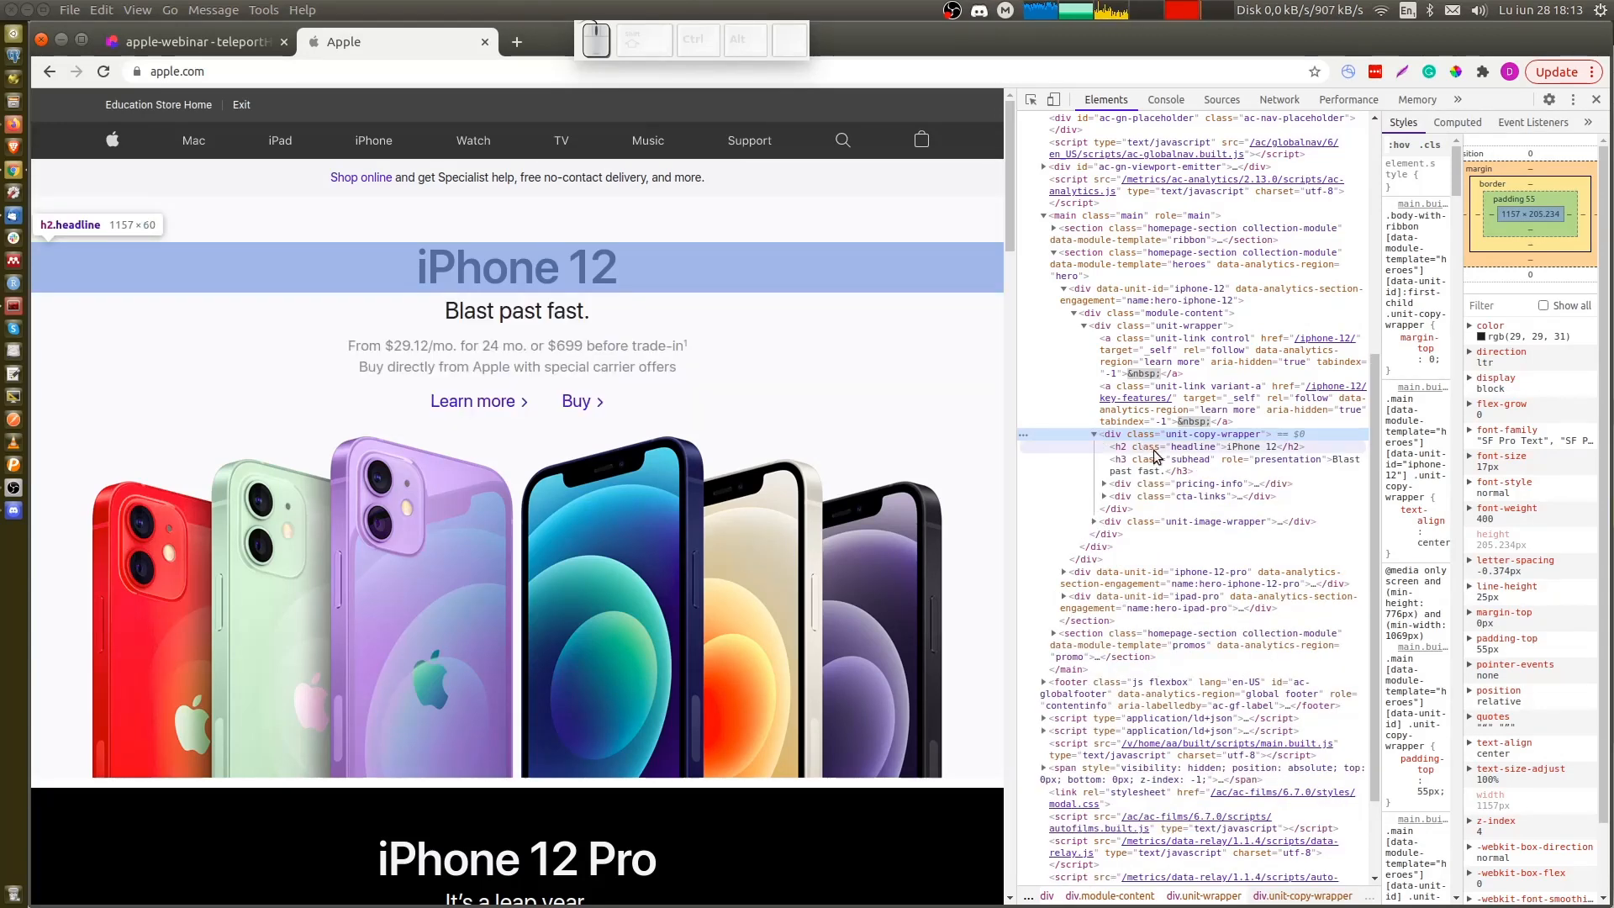
{"action": "left_click", "coordinate": [1104, 484]}
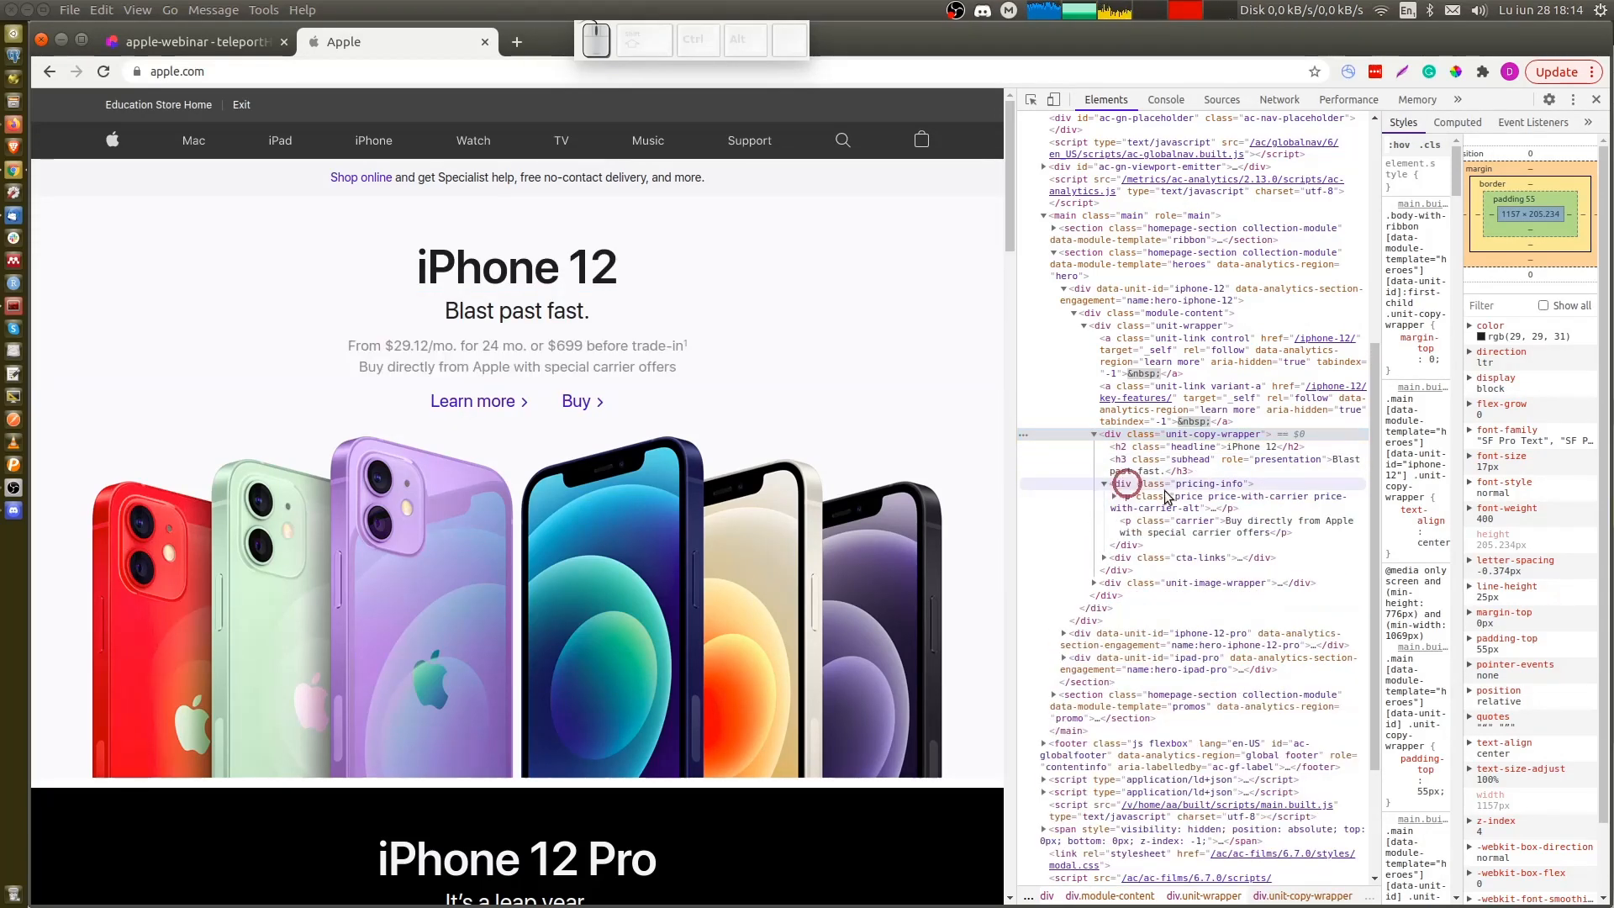
{"action": "left_click", "coordinate": [1106, 558]}
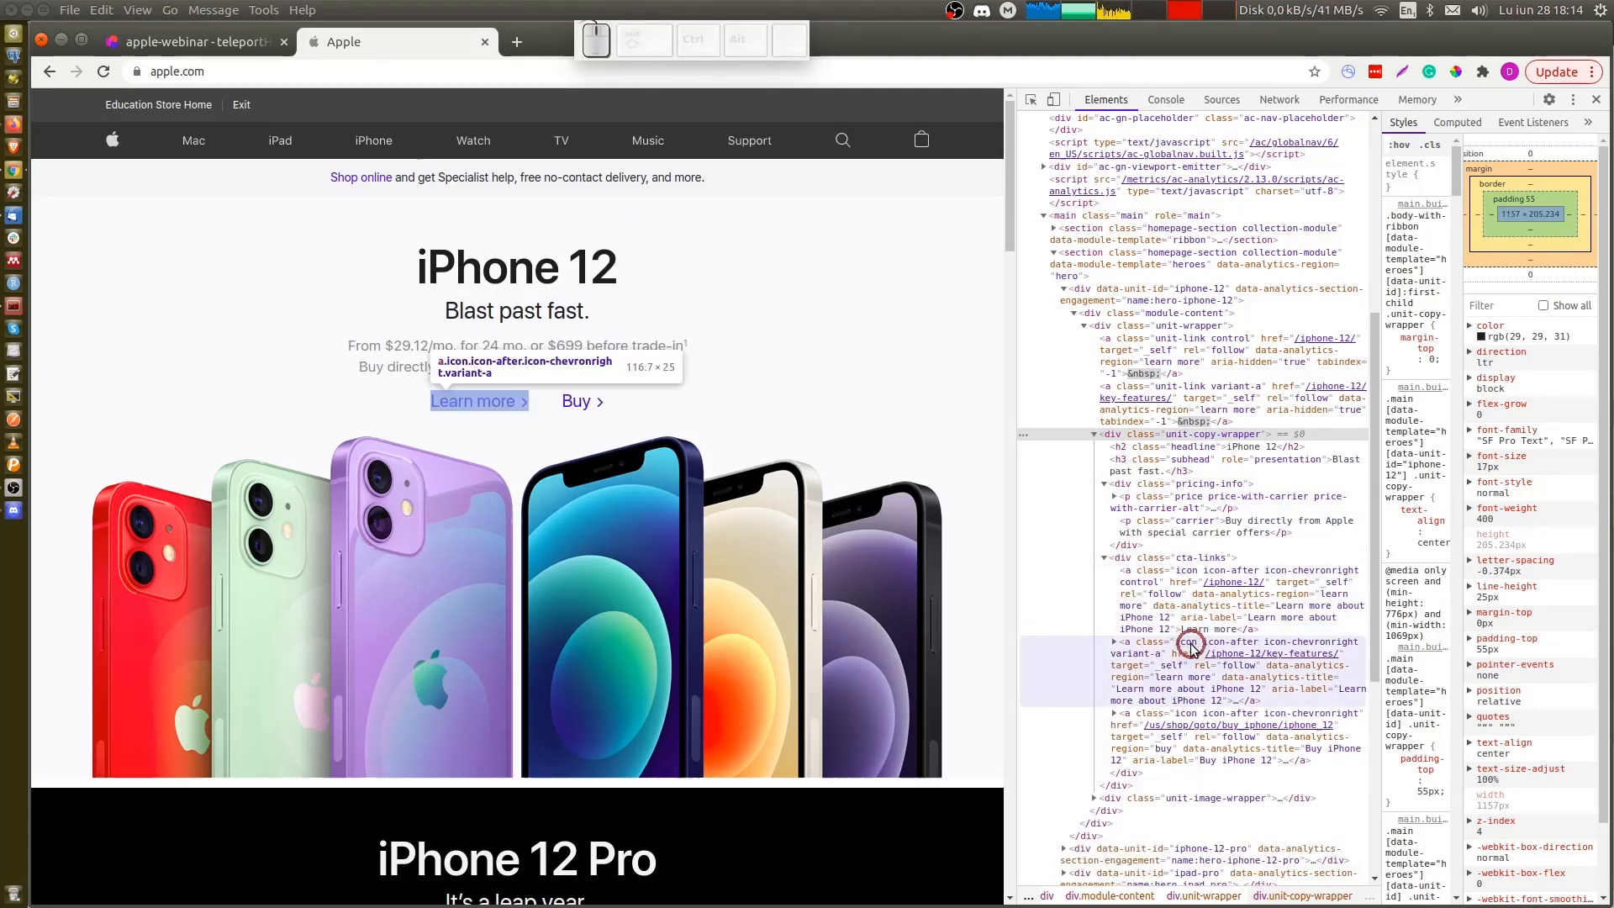
Back in the editor, add two headings to the nested hero container, followed by a container holding two text elements
{"action": "key", "text": "ctrl+shift+Tab"}
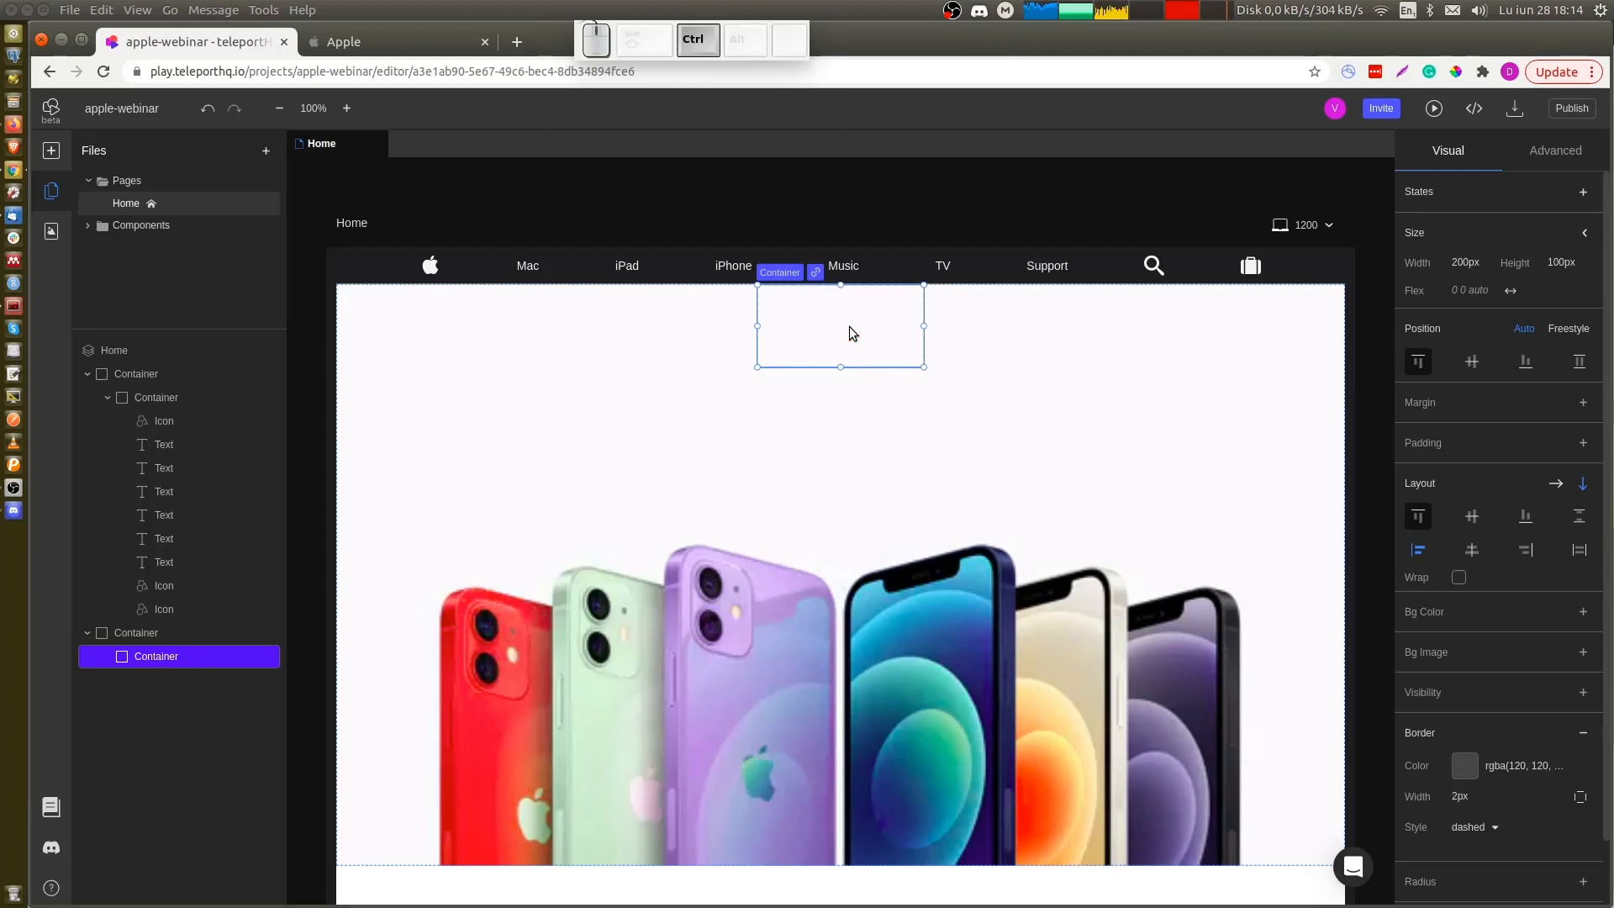
{"action": "key", "text": "ctrl+v"}
{"action": "key", "text": "h"}
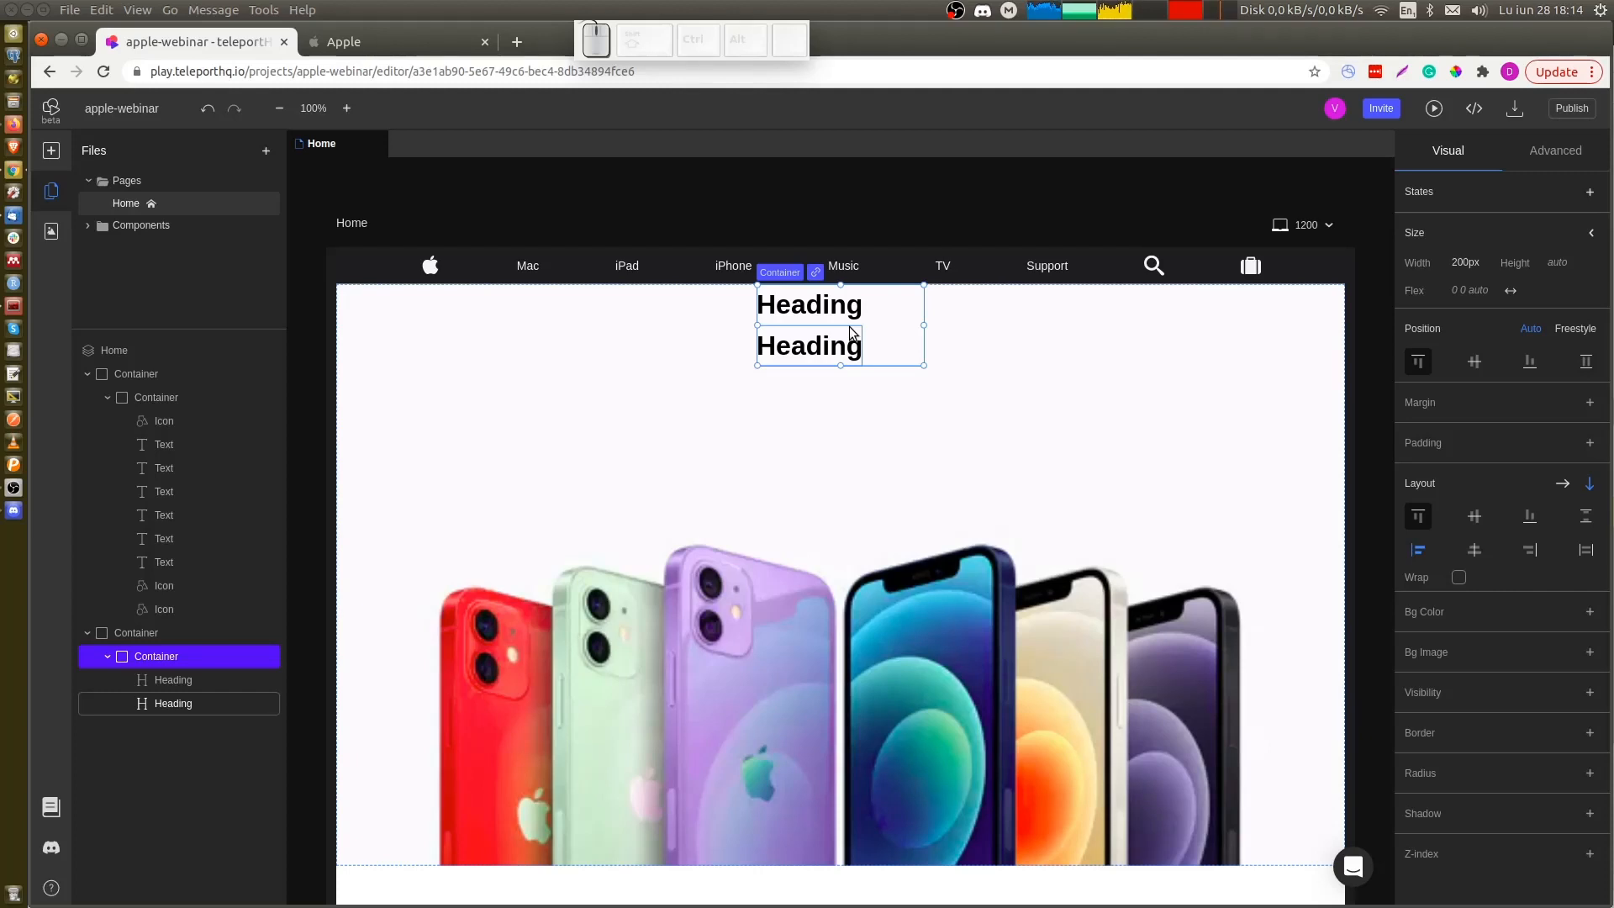
{"action": "key", "text": "c"}
{"action": "left_click", "coordinate": [854, 403]}
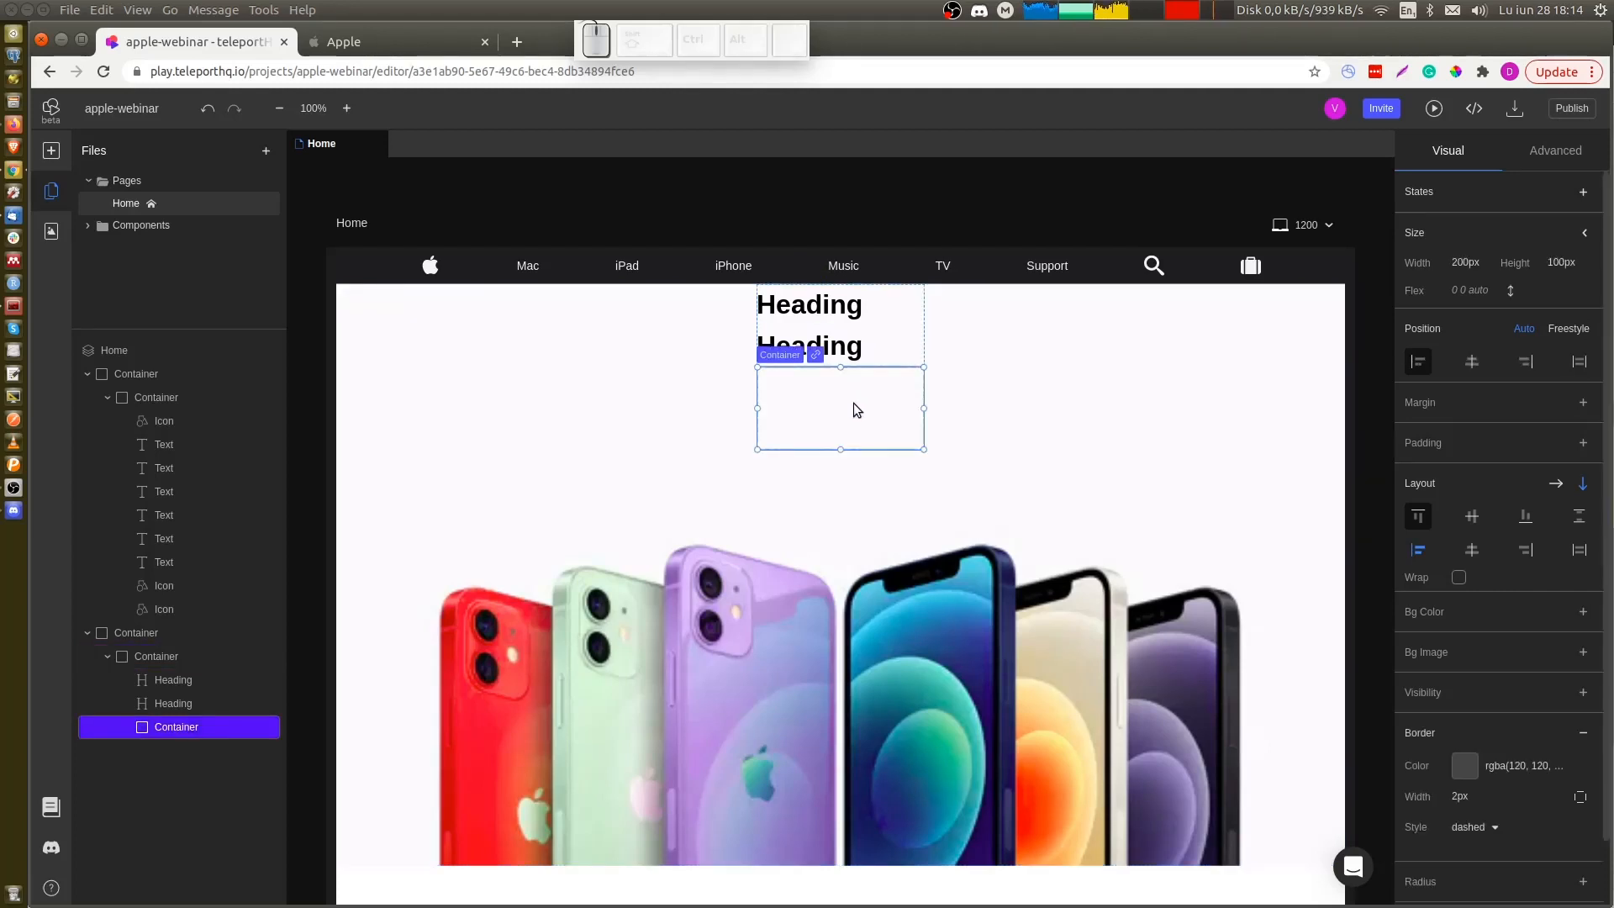
{"action": "key", "text": "t"}
{"action": "key", "text": "t"}
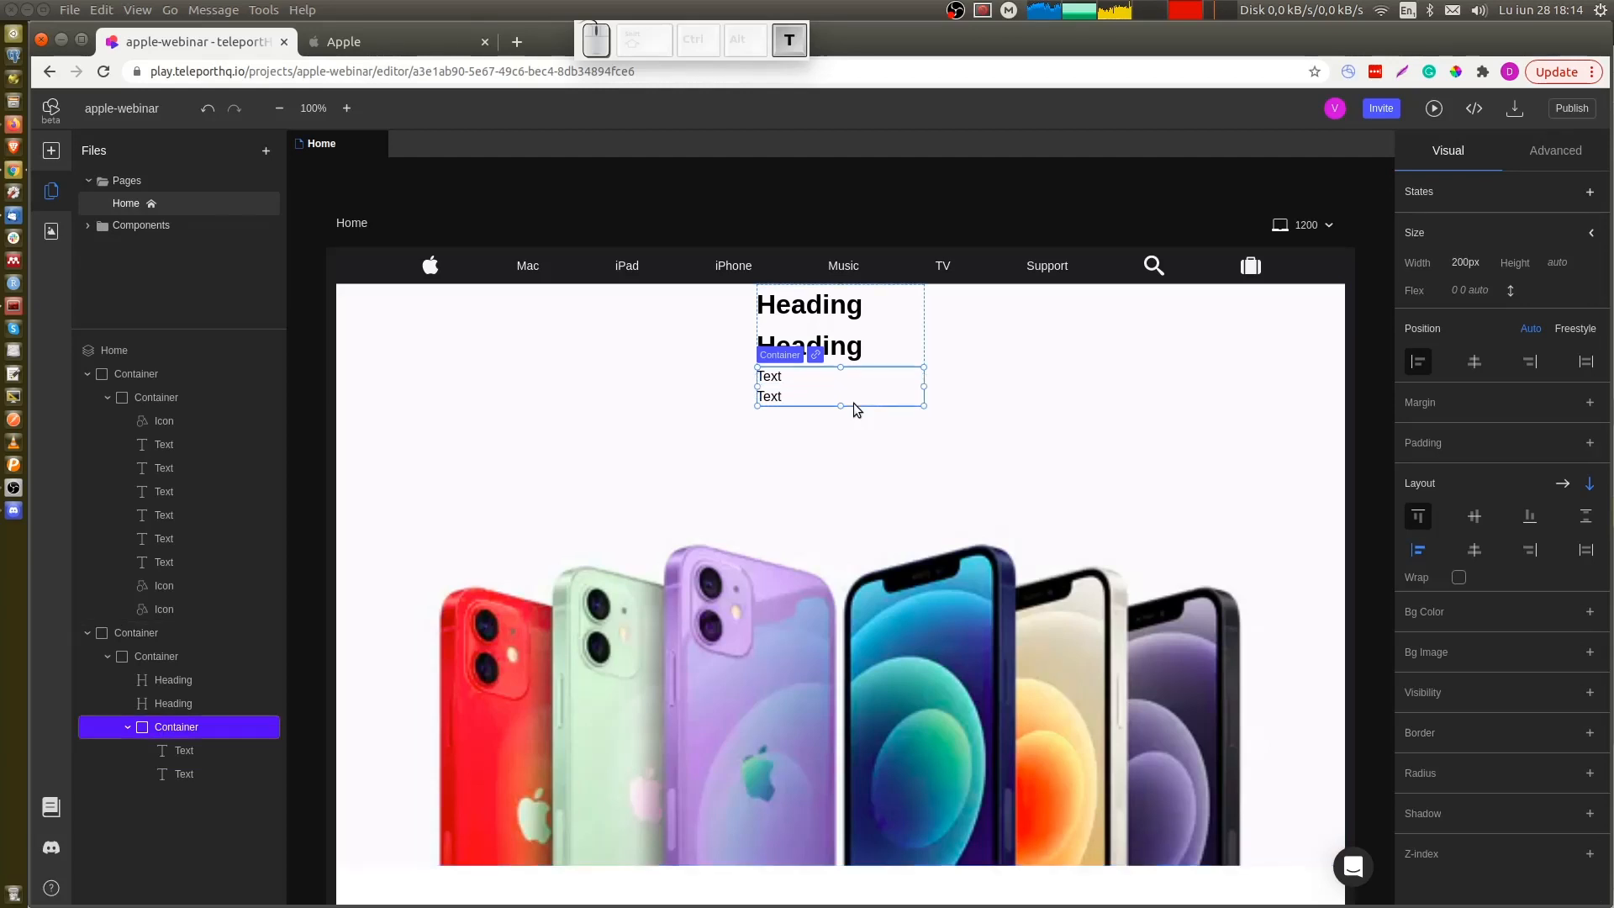
Add a row container below the text container in the same parent and place two text elements side by side in it
{"action": "key", "text": "Escape"}
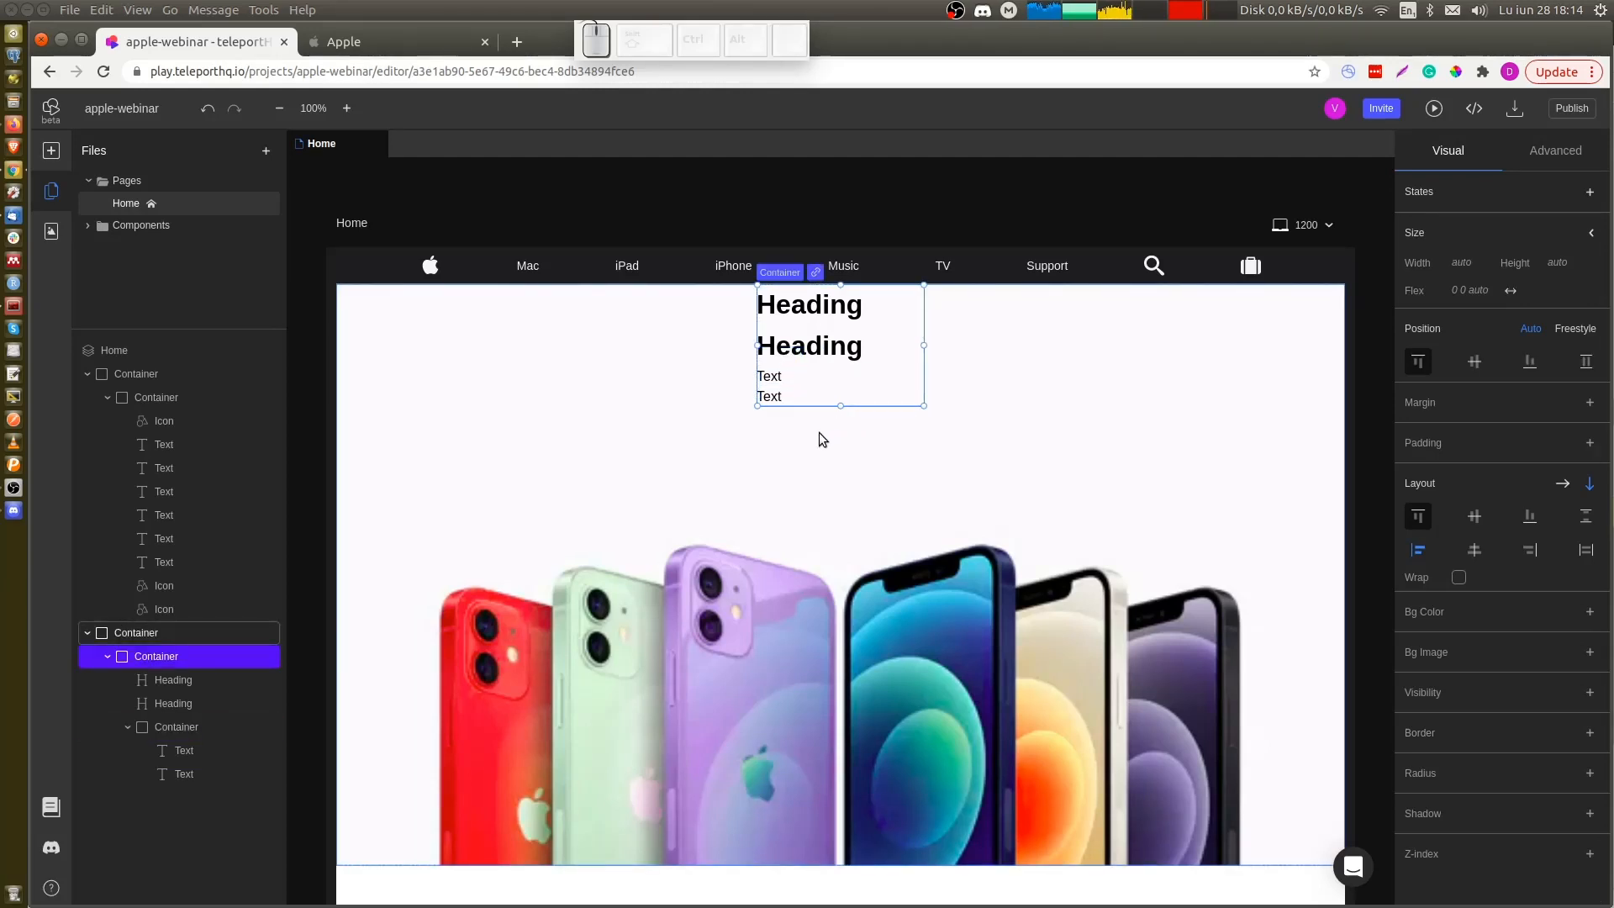
{"action": "key", "text": "r"}
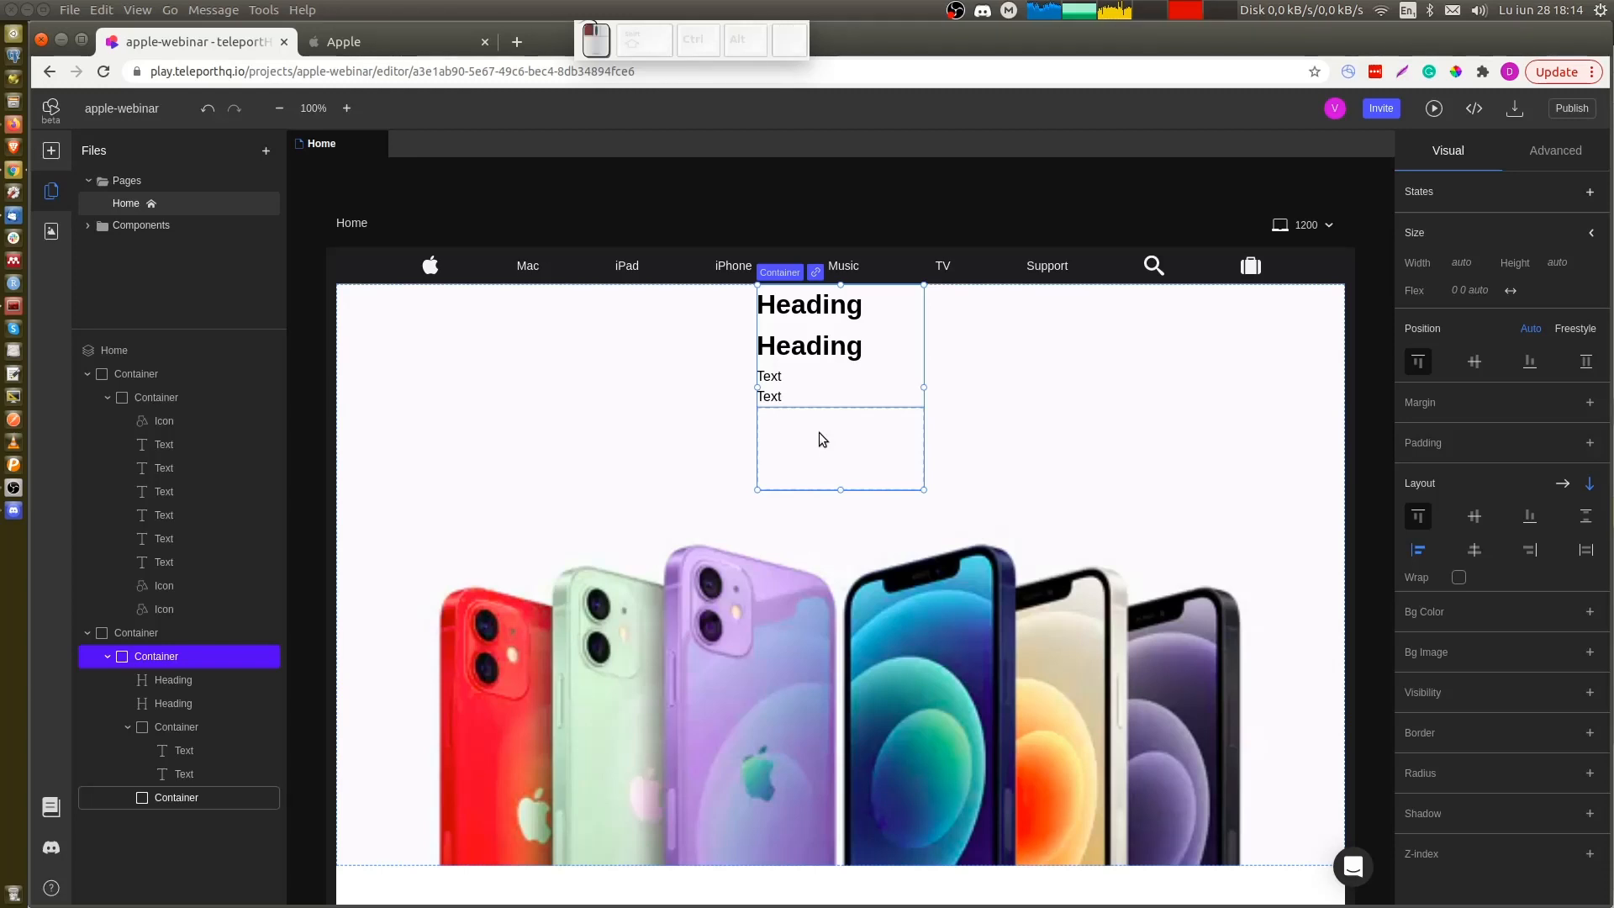
{"action": "left_click", "coordinate": [823, 439]}
{"action": "key", "text": "t"}
{"action": "key", "text": "t"}
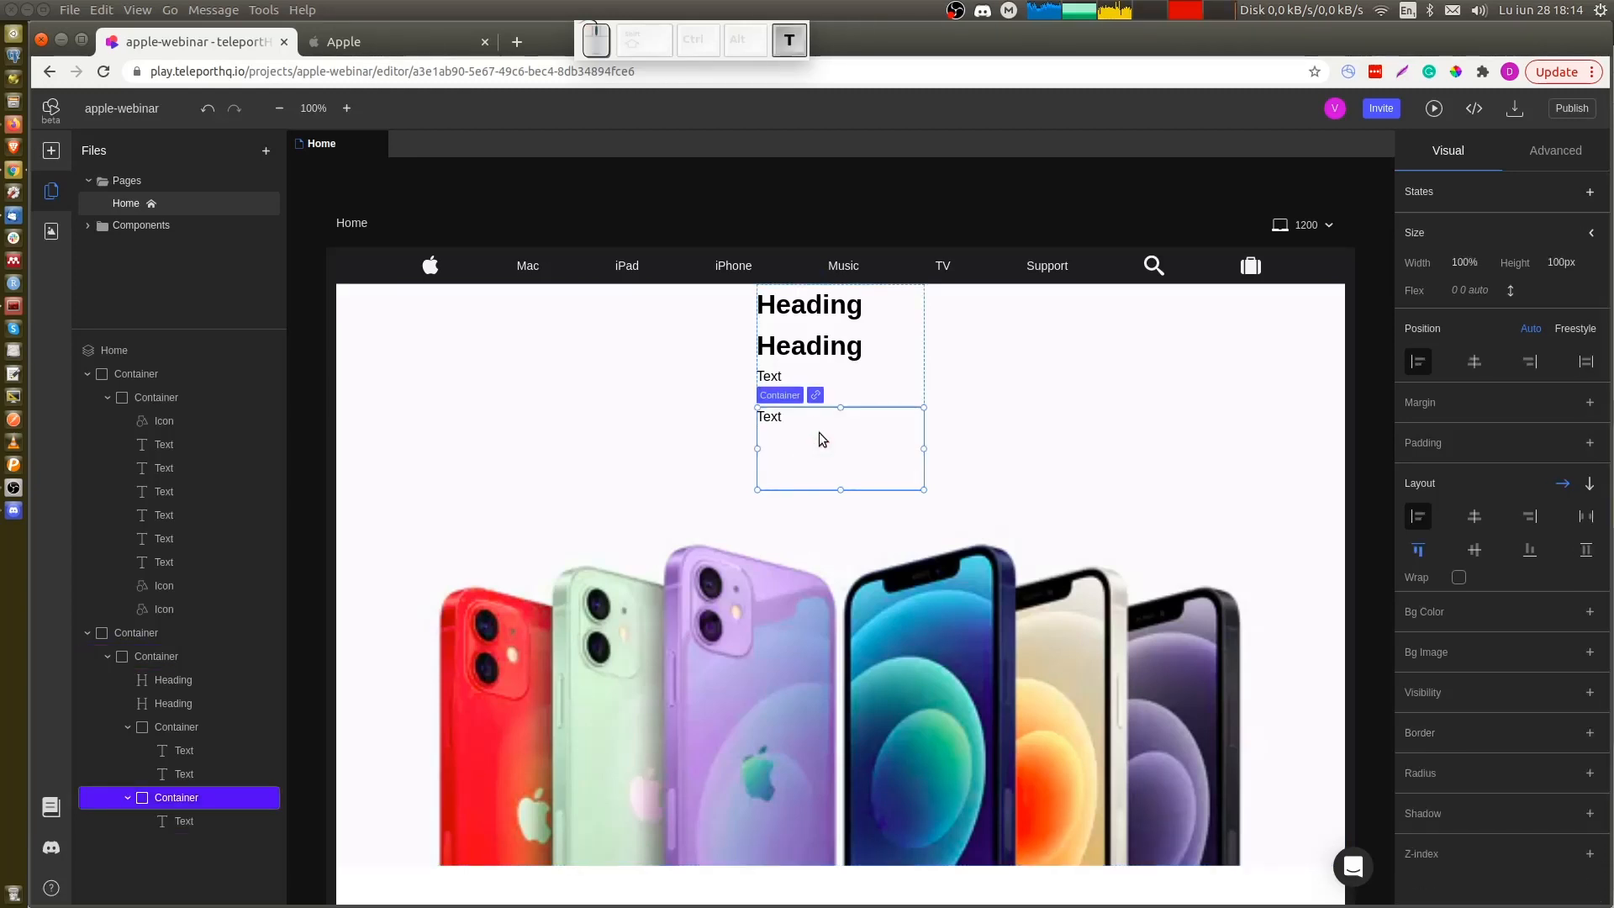
{"action": "left_click", "coordinate": [1009, 452]}
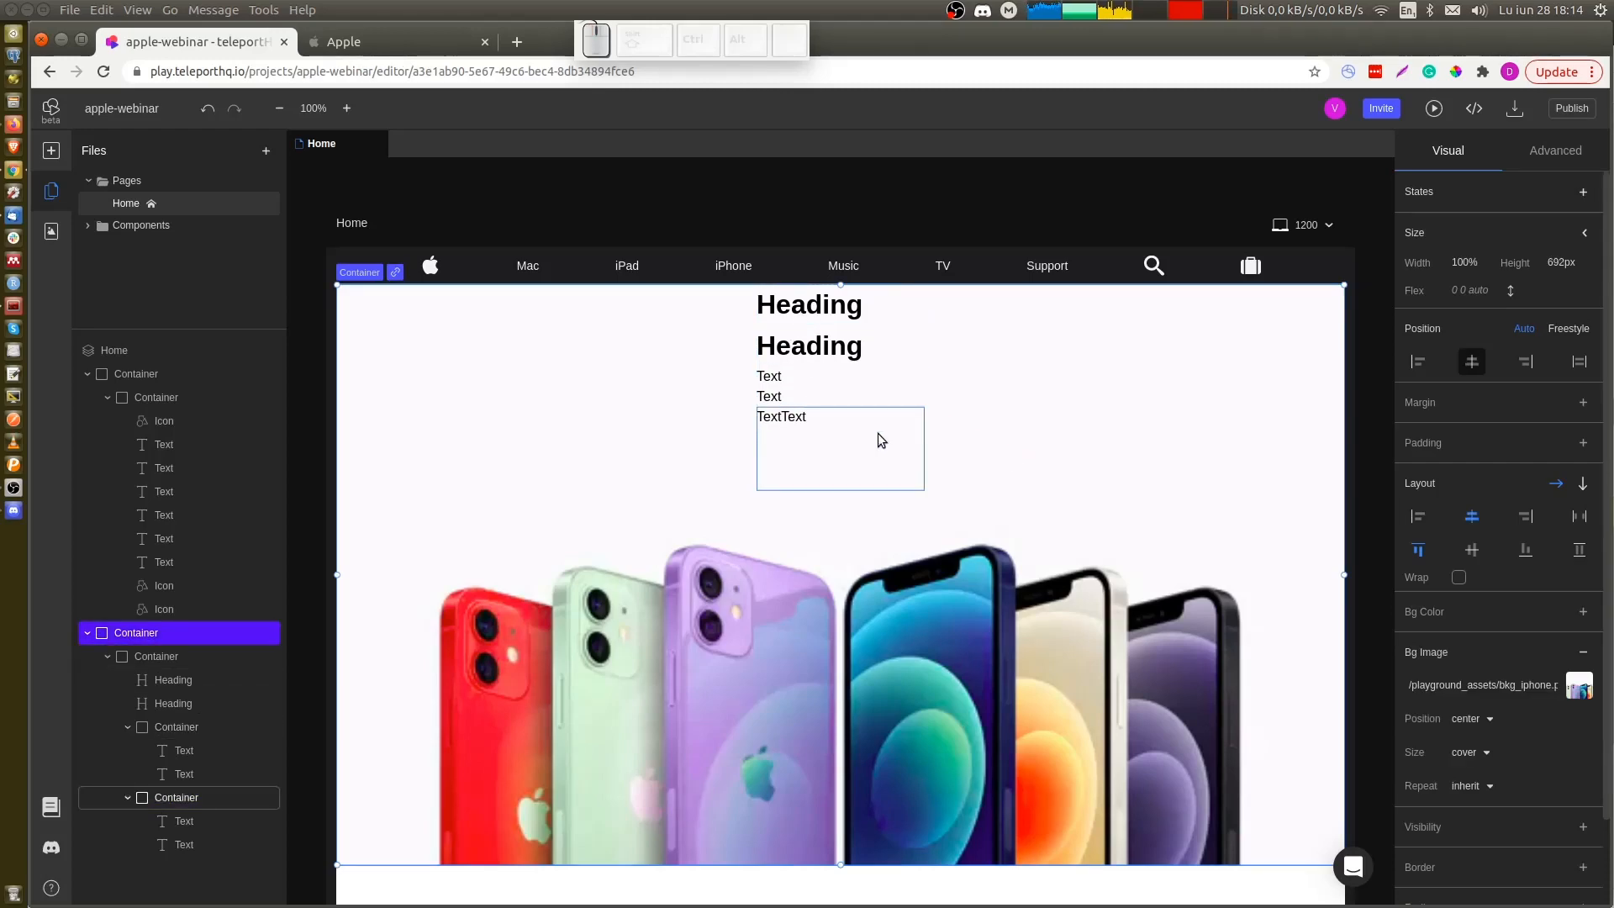
Copy the headline "iPhone 12" from the Apple site and use it as the content of the first heading in the editor
{"action": "key", "text": "ctrl+Tab"}
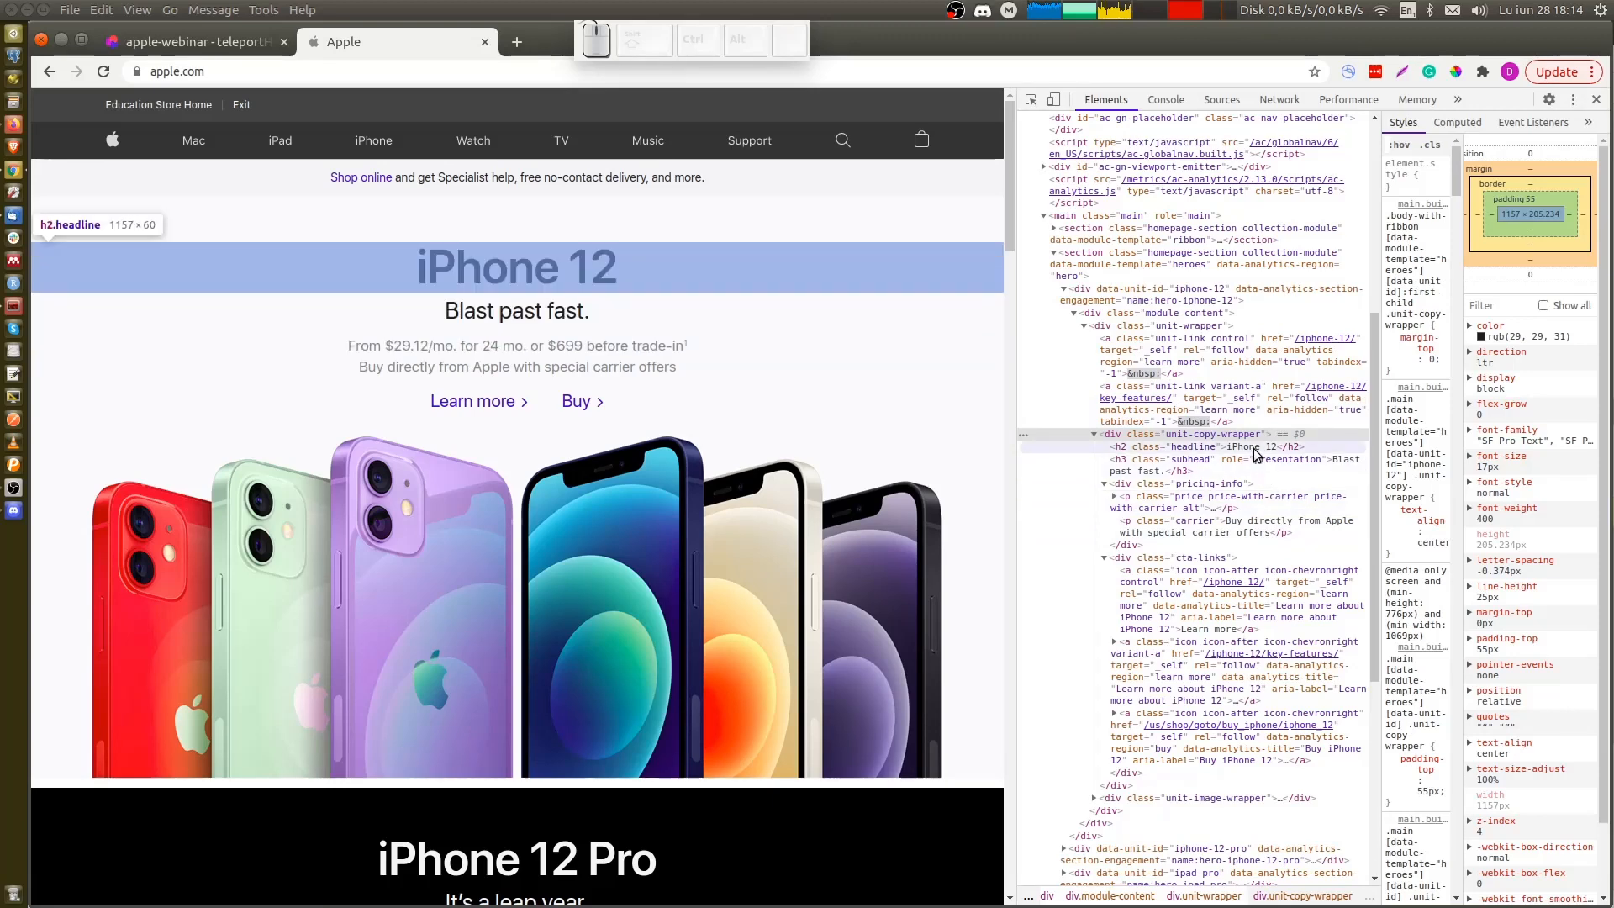
{"action": "double_click", "coordinate": [1254, 448]}
{"action": "key", "text": "ctrl+c"}
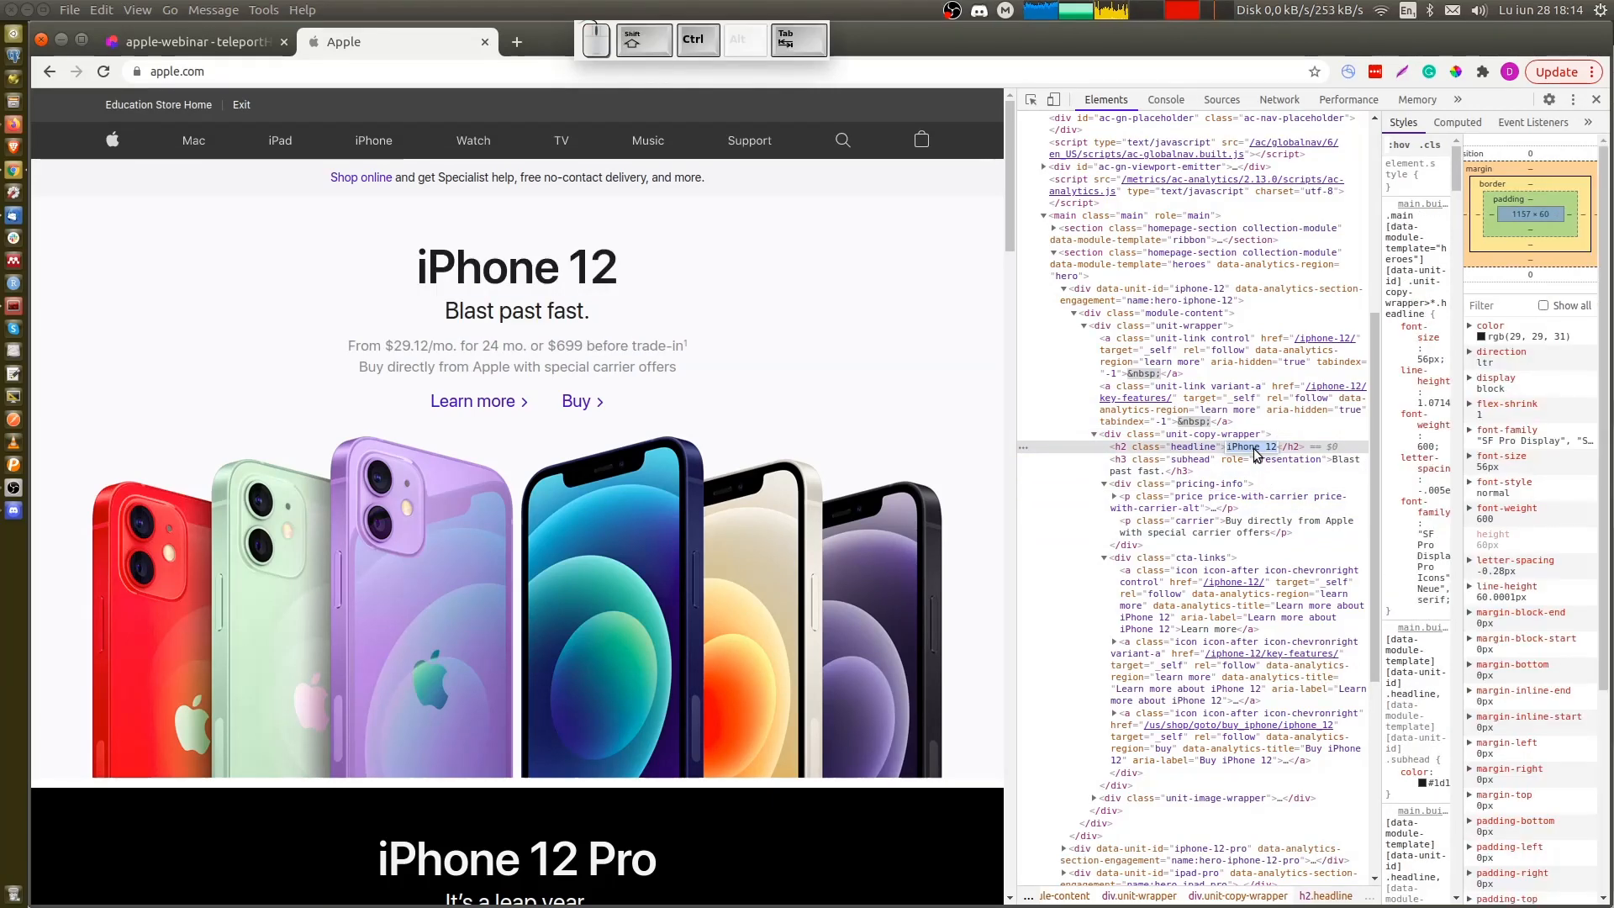
{"action": "key", "text": "ctrl+Tab"}
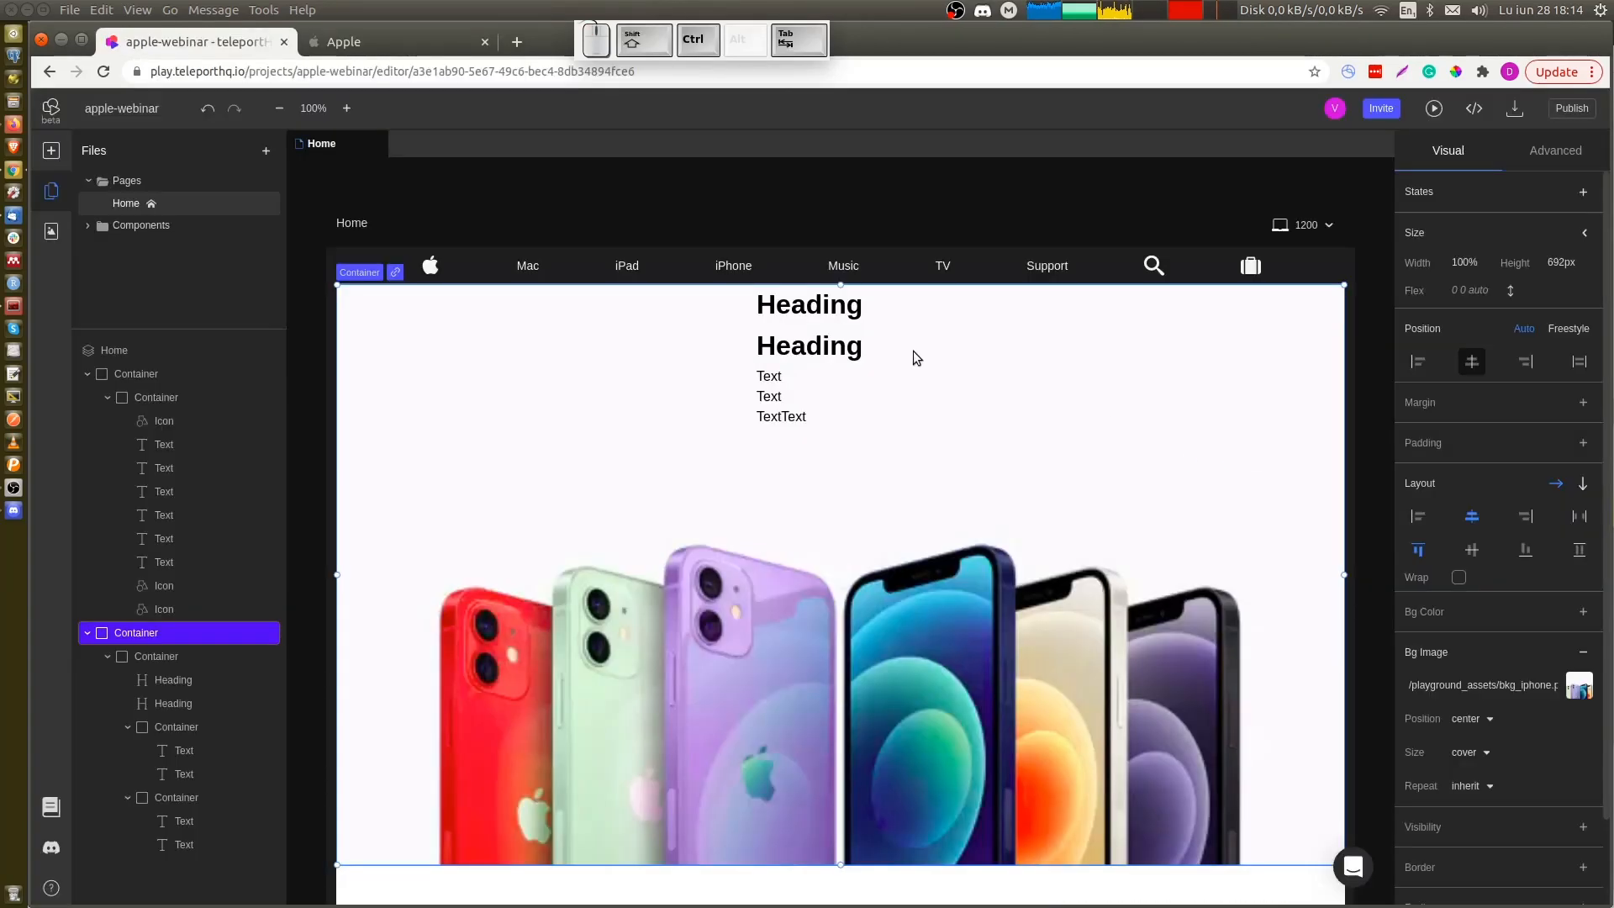
{"action": "double_click", "coordinate": [811, 309]}
{"action": "key", "text": "ctrl+v"}
Copy the subhead "Blast past fast." from the Apple site and use it as the second heading's content in the editor
{"action": "key", "text": "ctrl+Tab"}
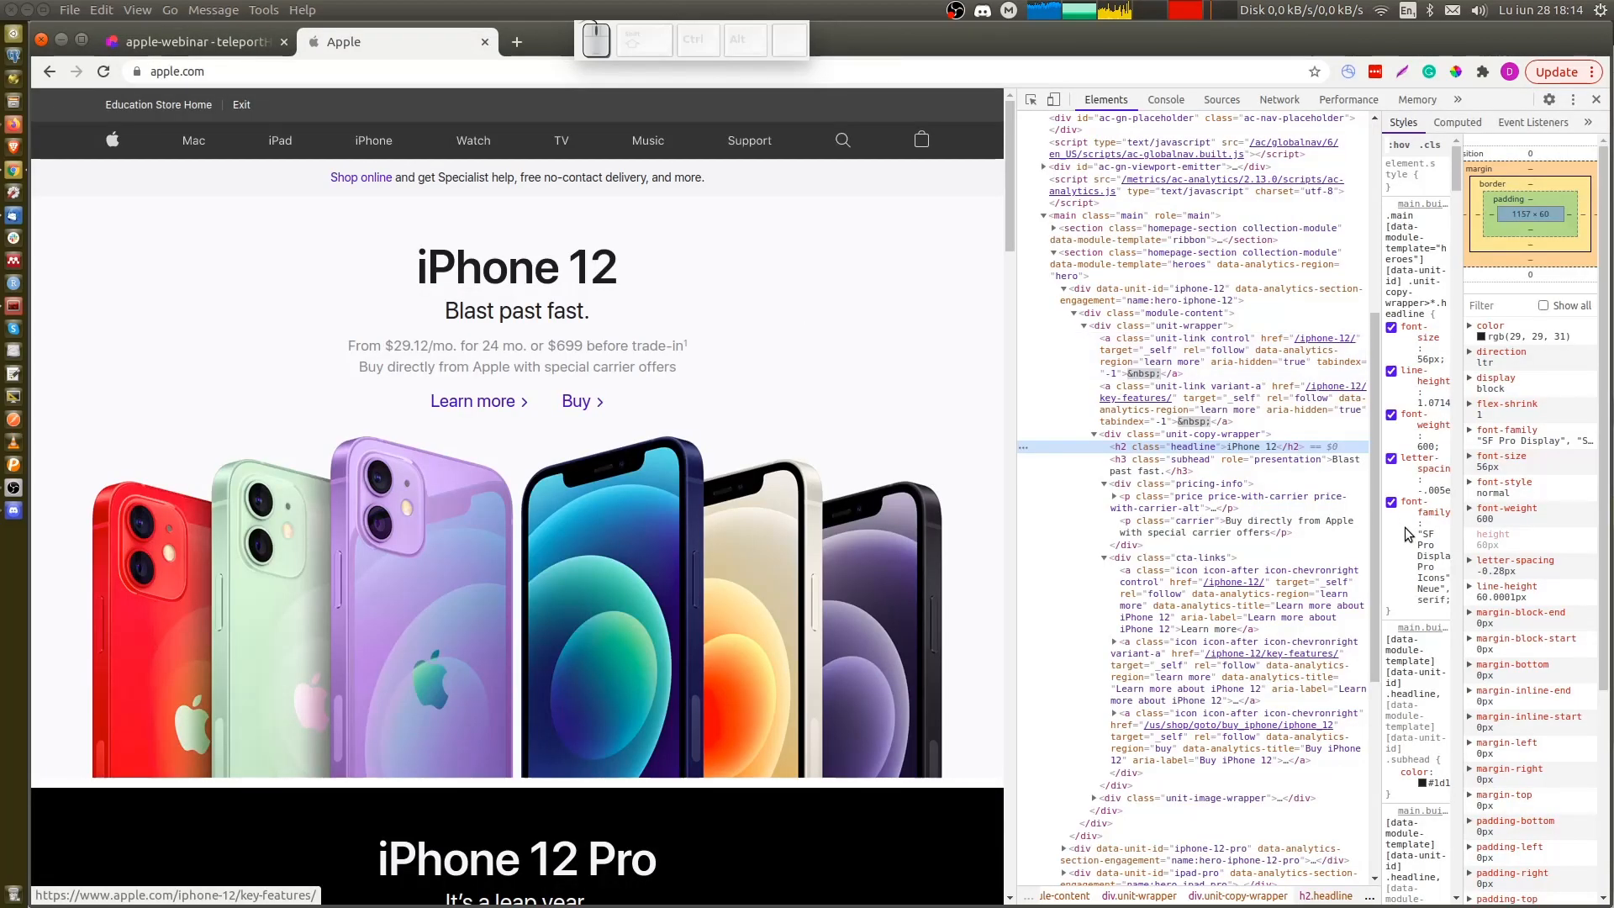
{"action": "double_click", "coordinate": [1342, 460]}
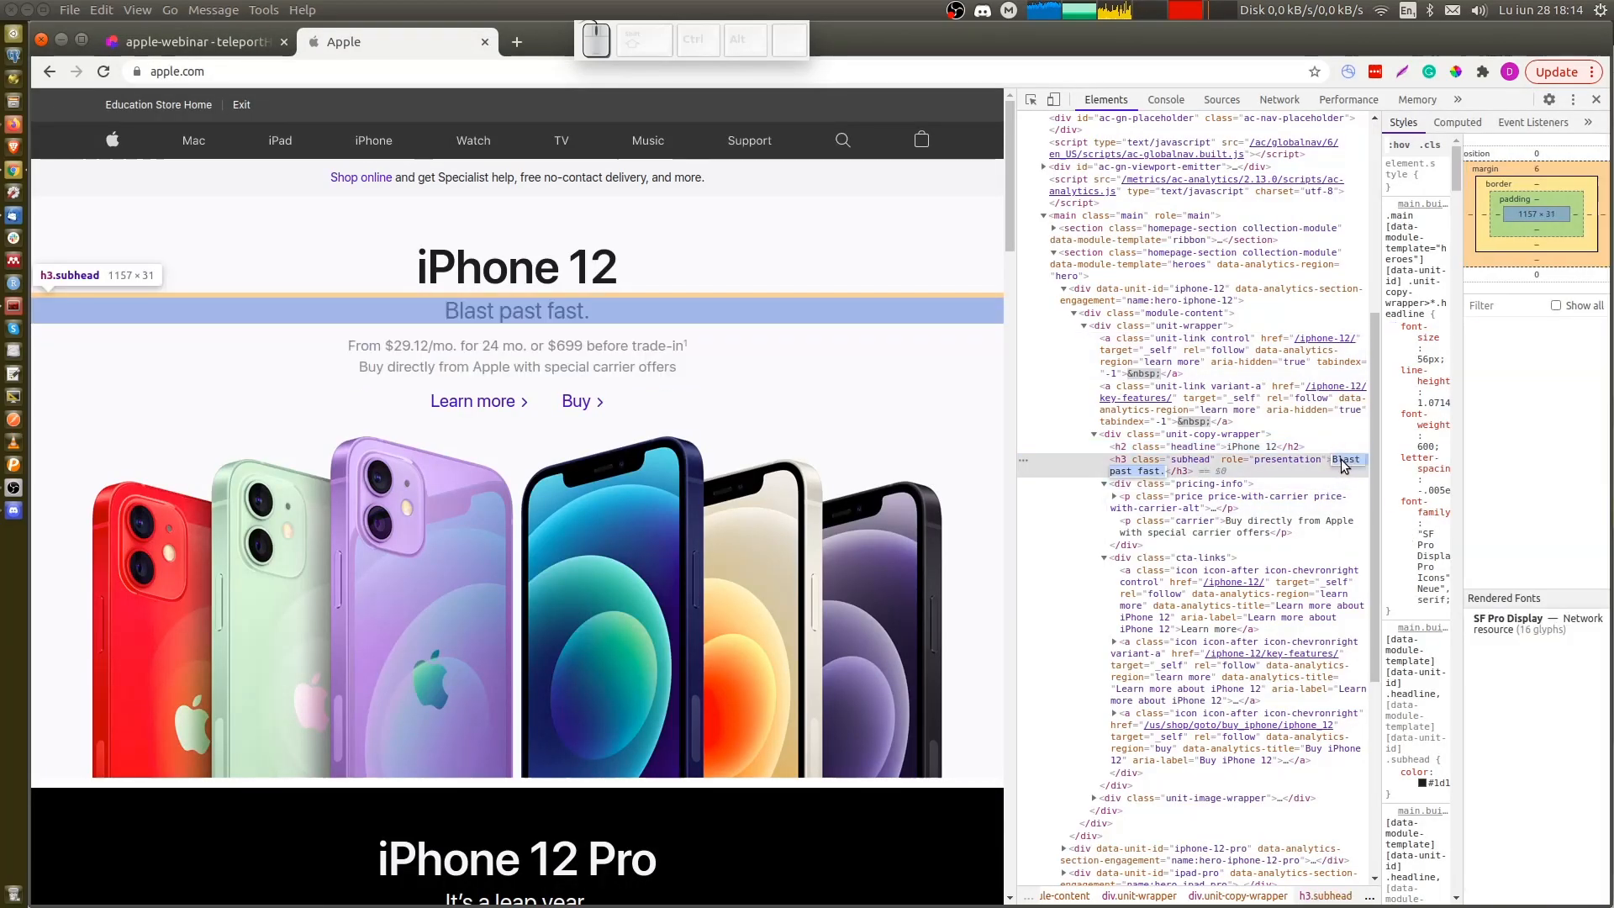
{"action": "key", "text": "ctrl+c"}
{"action": "key", "text": "ctrl+shift+Tab"}
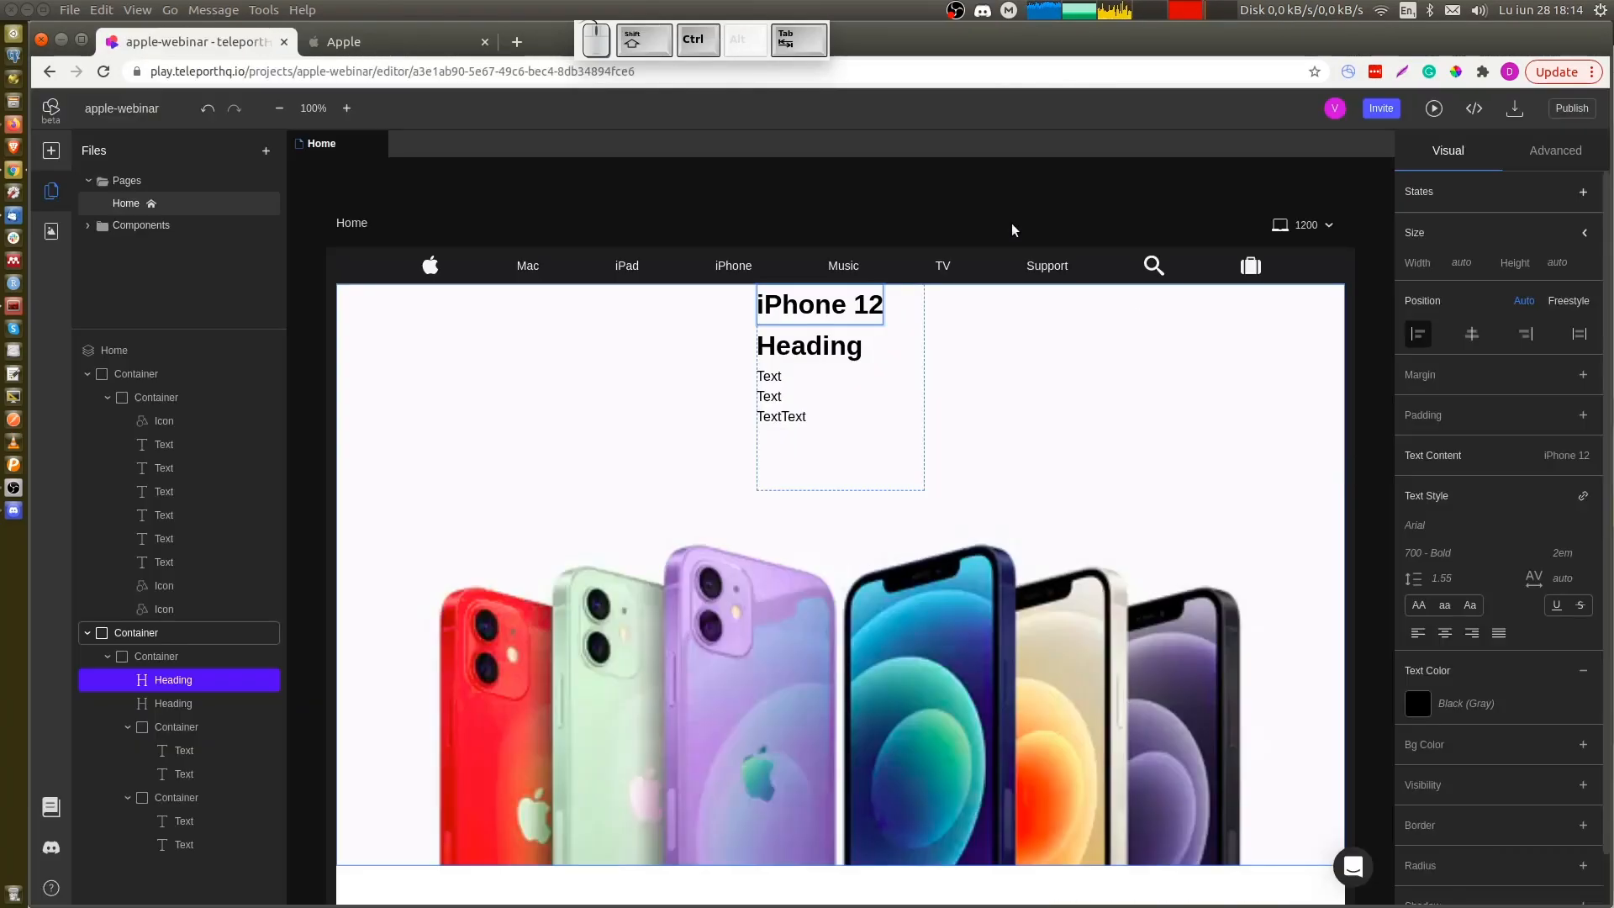
{"action": "double_click", "coordinate": [800, 349]}
{"action": "key", "text": "ctrl+v"}
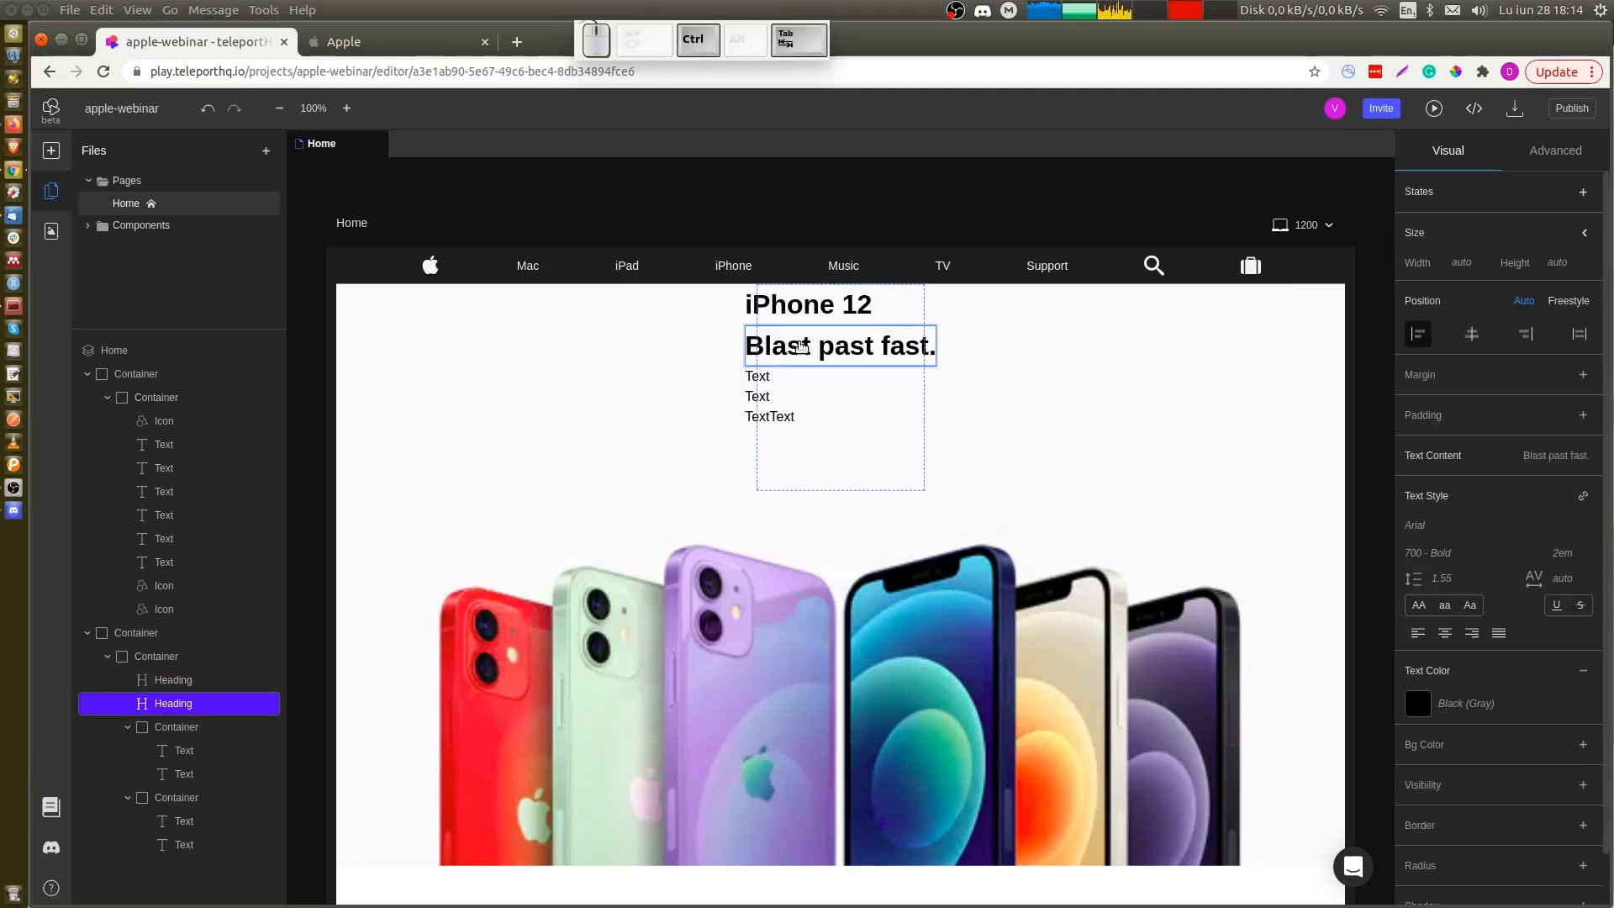
Copy "From $29.12/mo. for 24 mo. or $699 before trade-in" from the Apple site into the first text below the headings in the editor
{"action": "key", "text": "ctrl+Tab"}
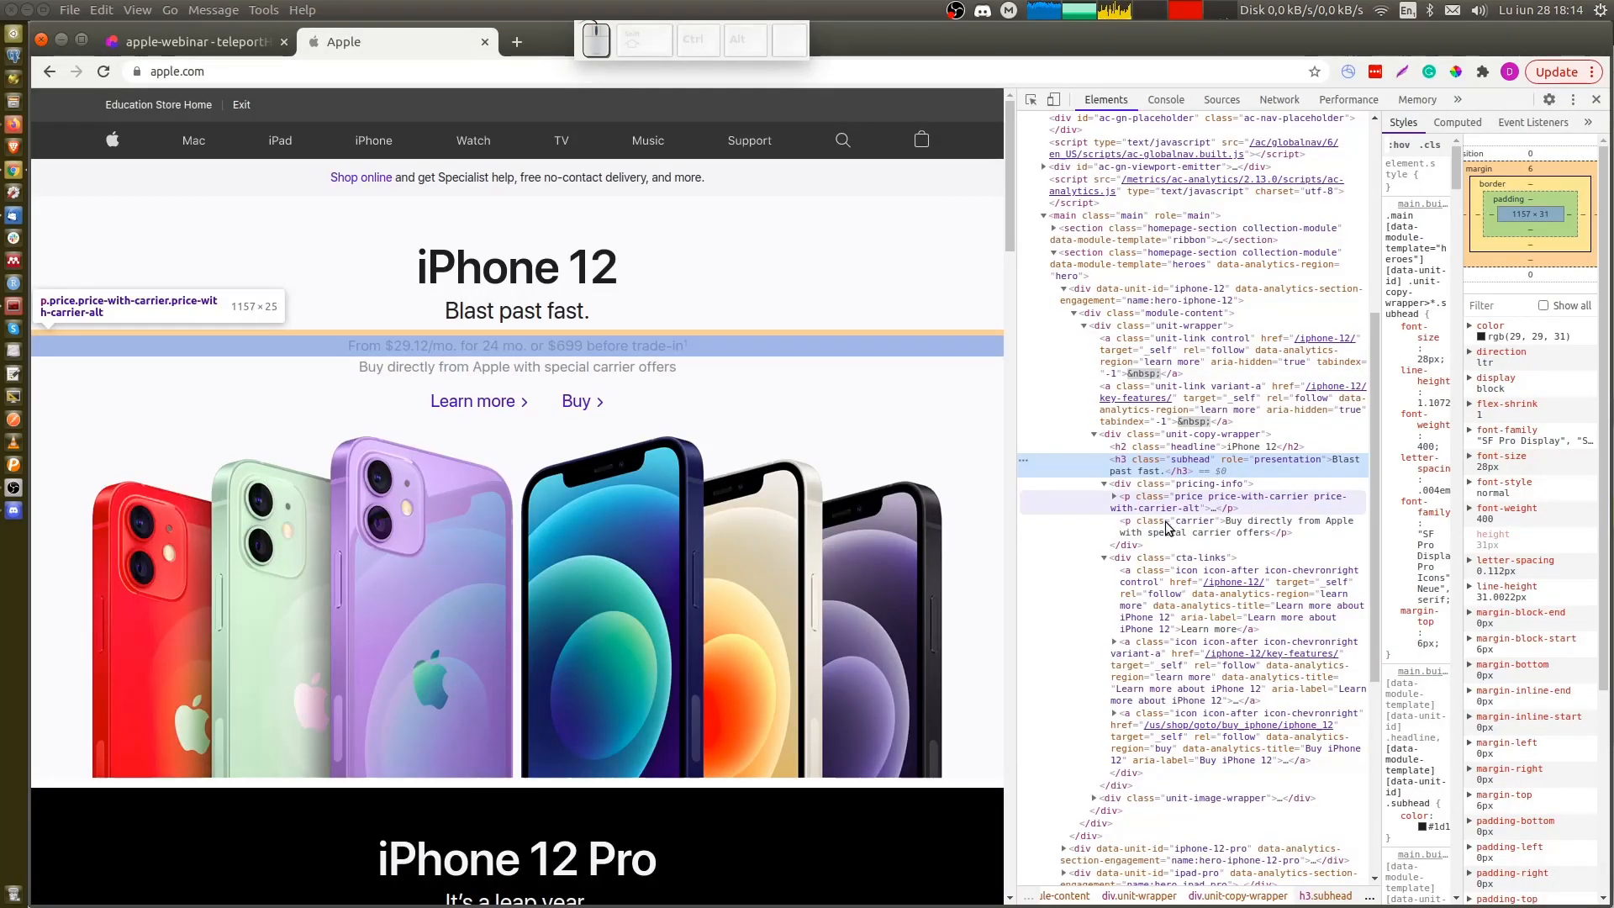
{"action": "left_click", "coordinate": [1114, 497]}
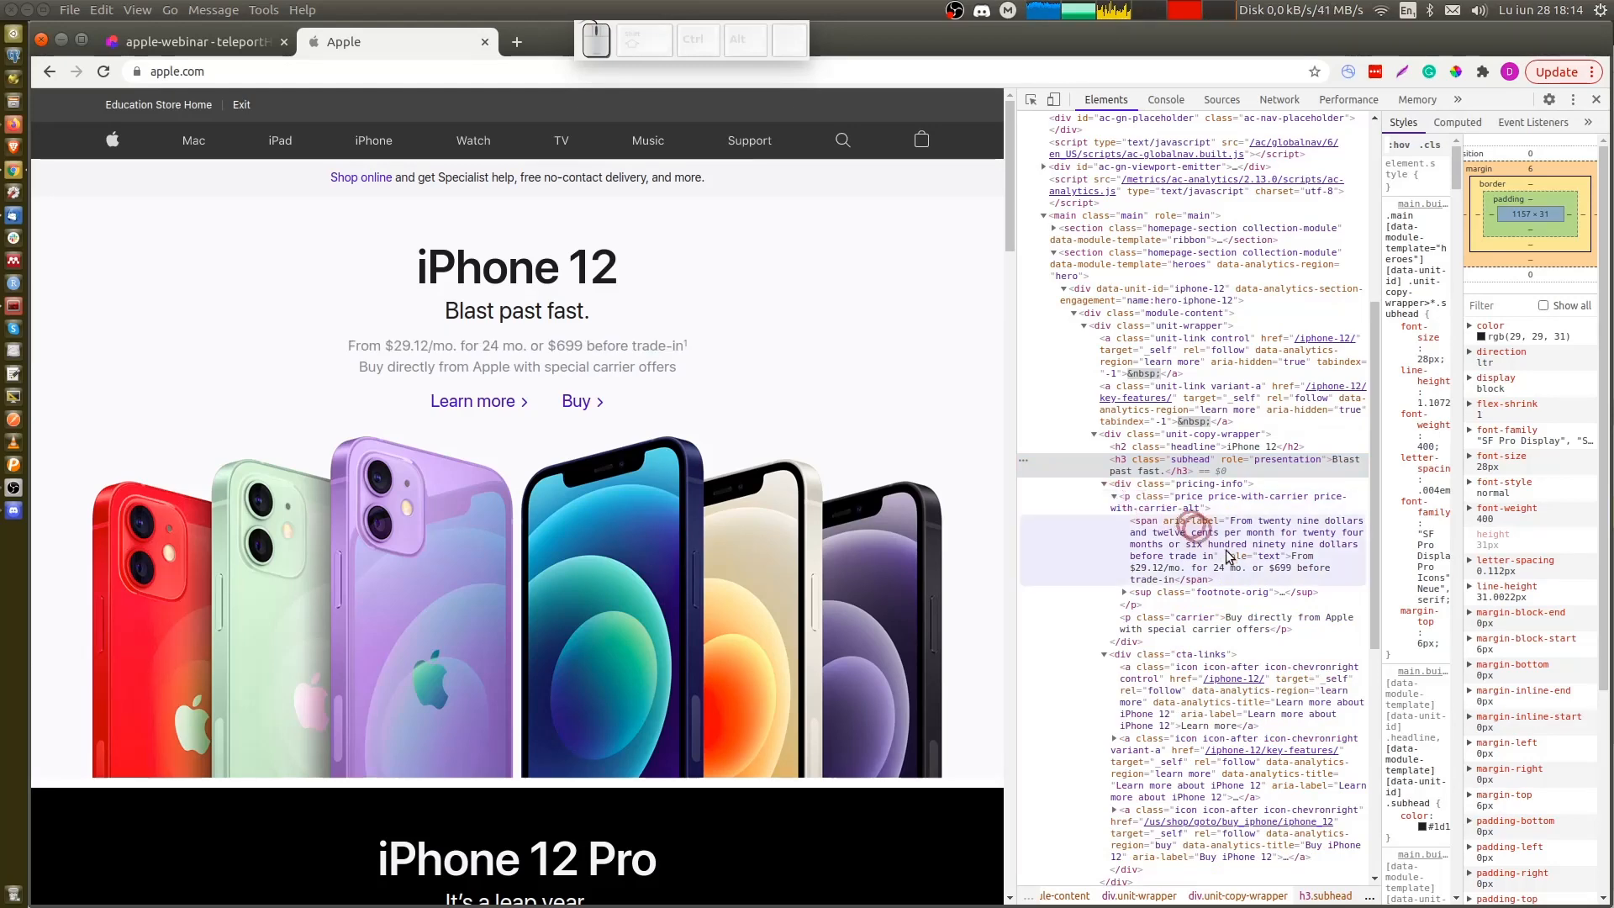
{"action": "double_click", "coordinate": [1234, 574]}
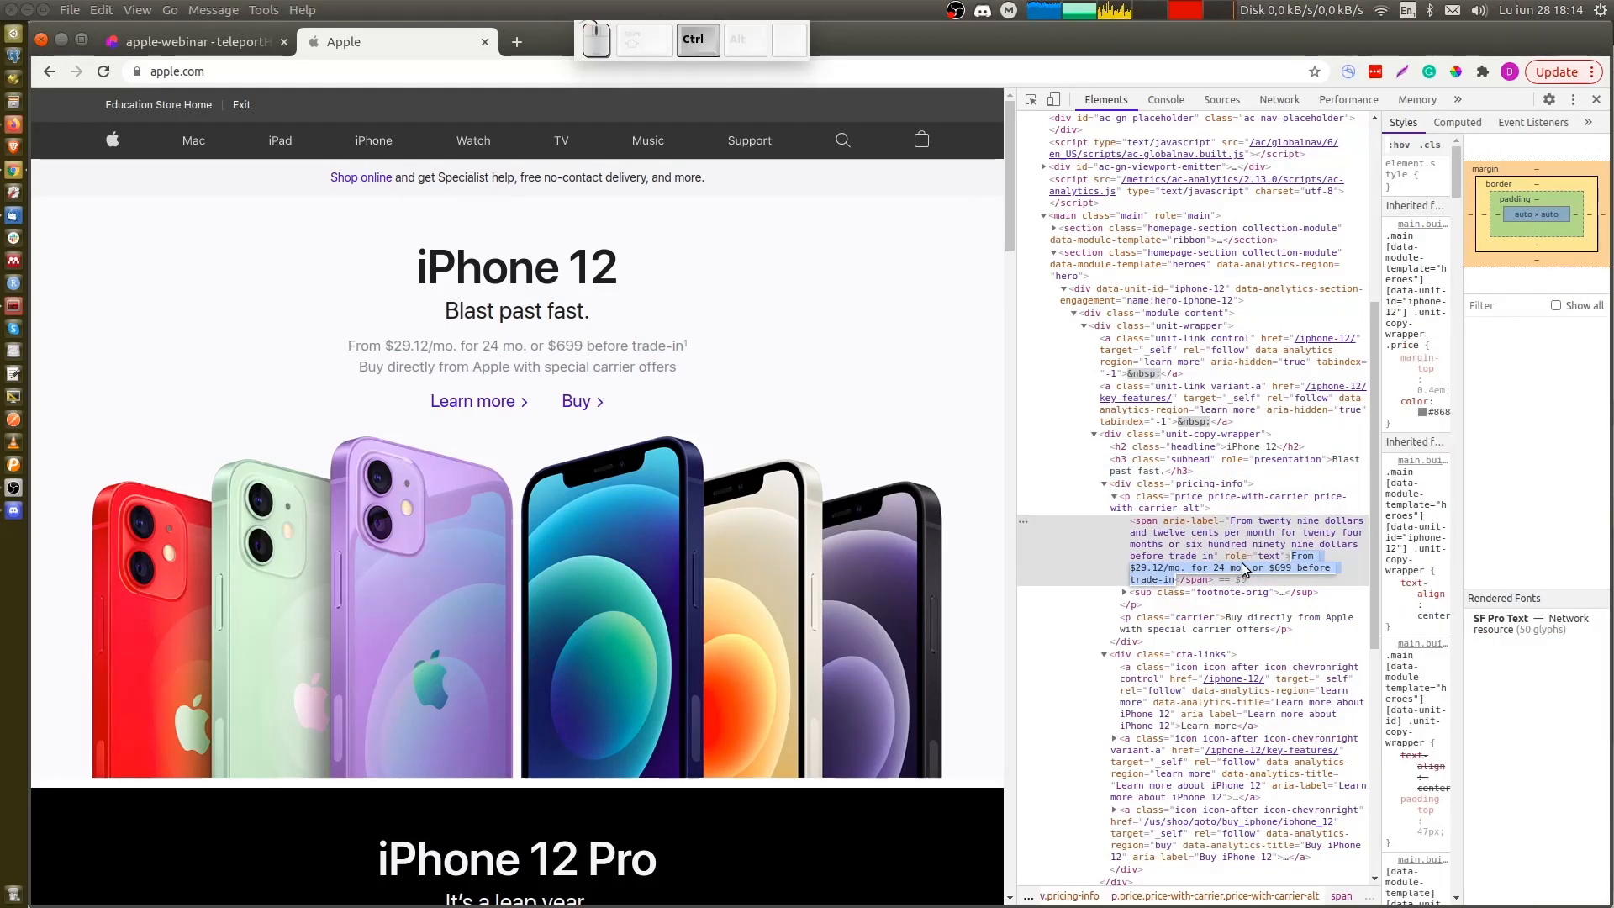
{"action": "key", "text": "ctrl+c"}
{"action": "key", "text": "ctrl+Tab"}
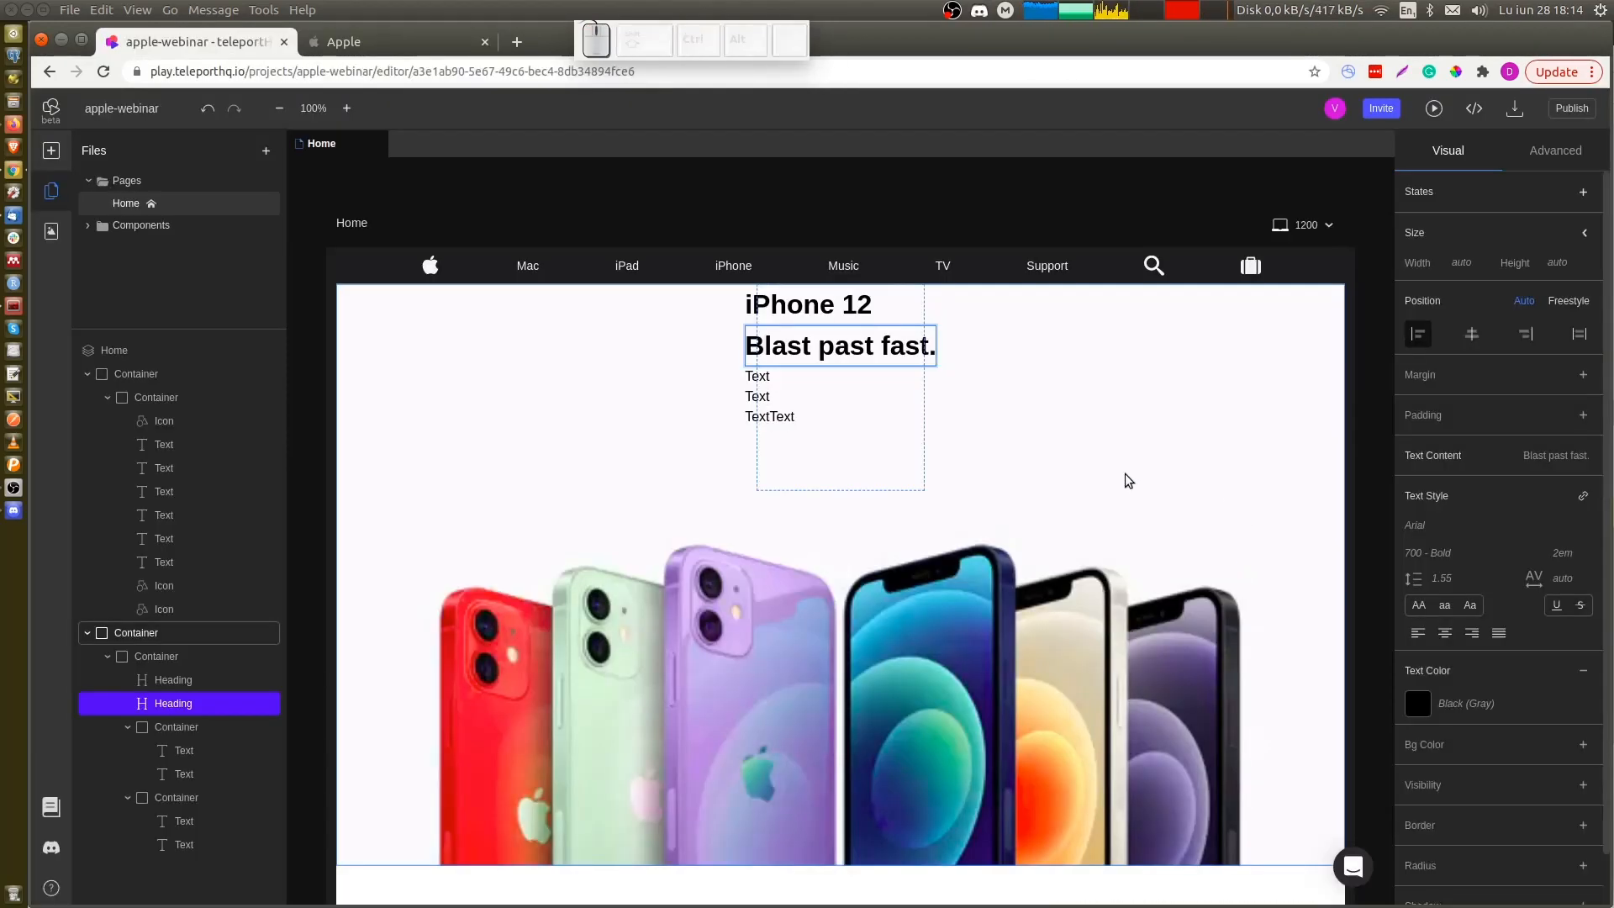
{"action": "double_click", "coordinate": [756, 376]}
{"action": "key", "text": "ctrl+v"}
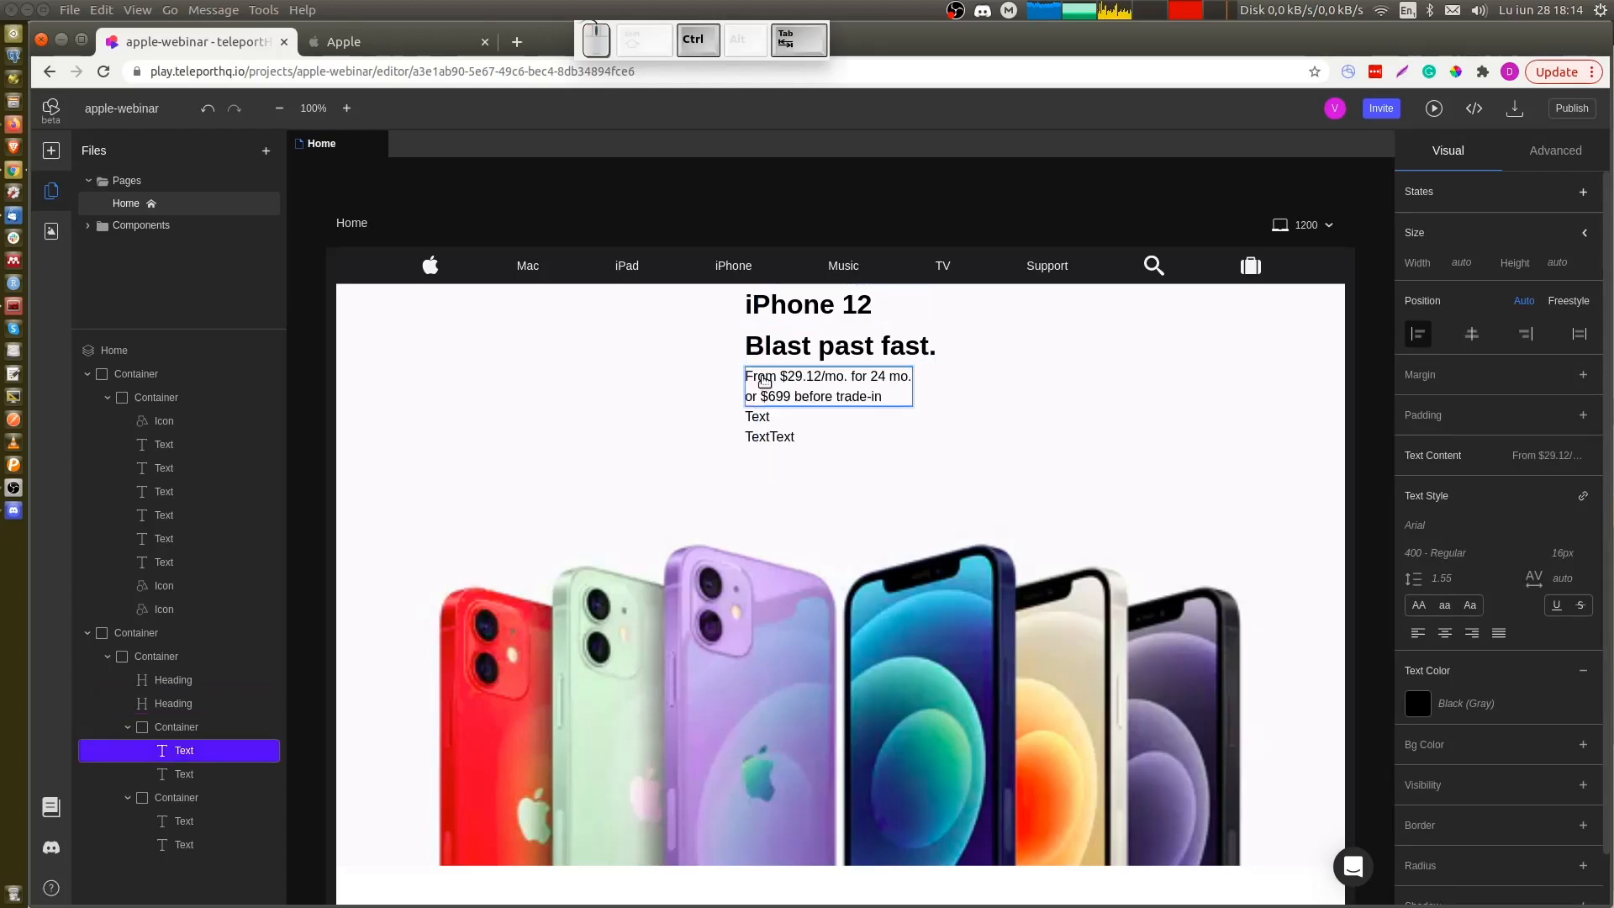
Copy "Buy directly from Apple with special carrier offers" from the Apple site into the second text below the headings in the editor
{"action": "key", "text": "ctrl+Tab"}
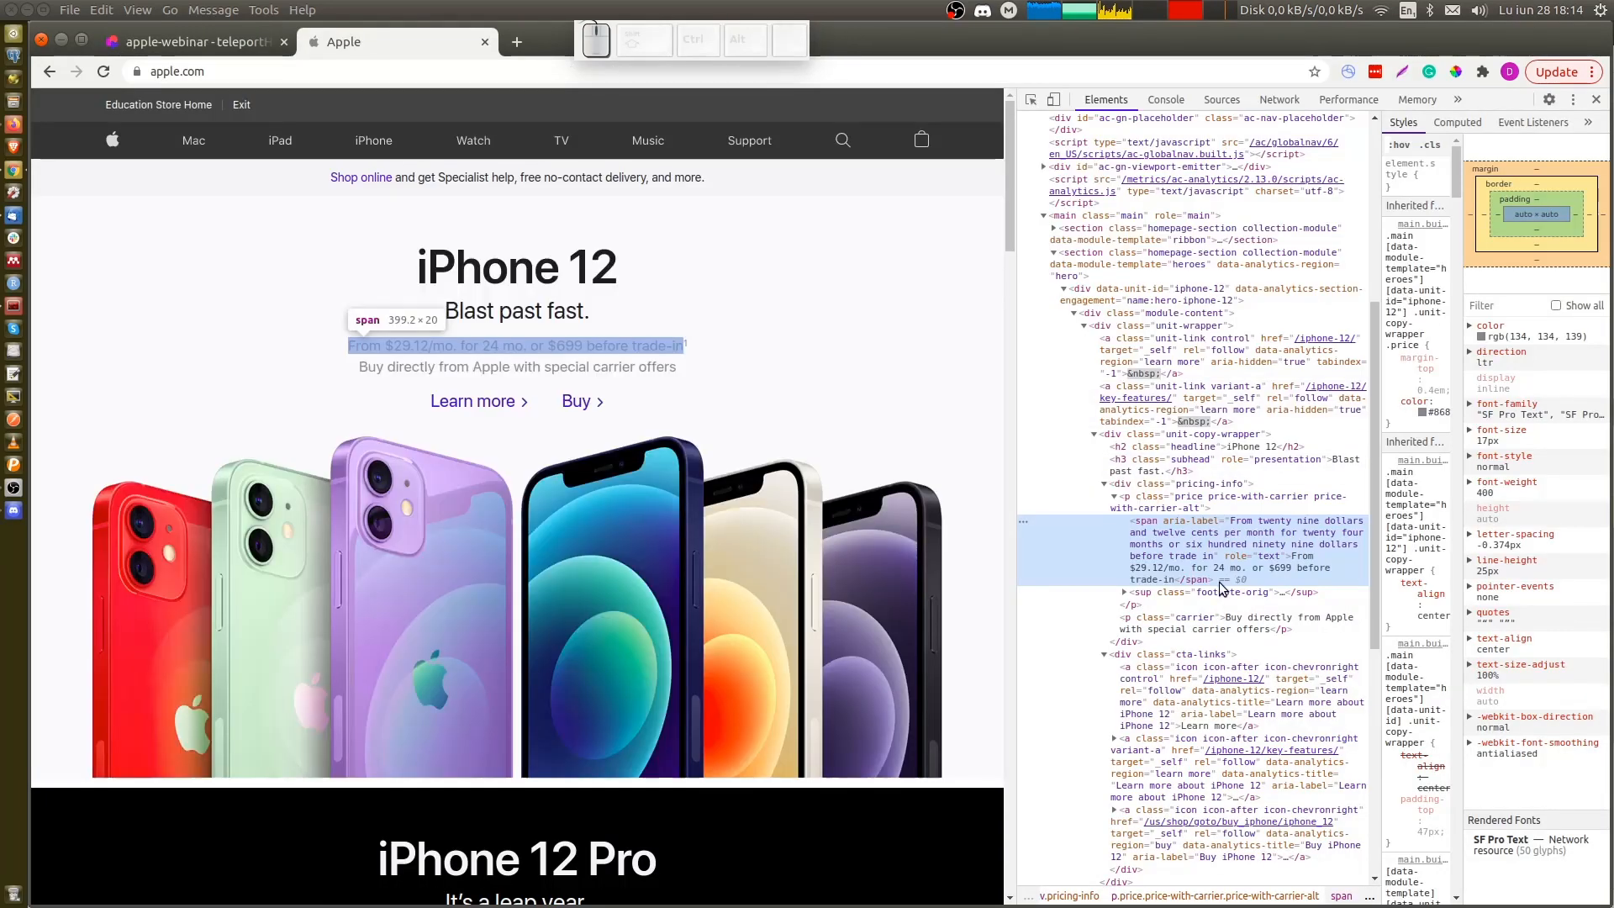
{"action": "left_click", "coordinate": [1261, 627]}
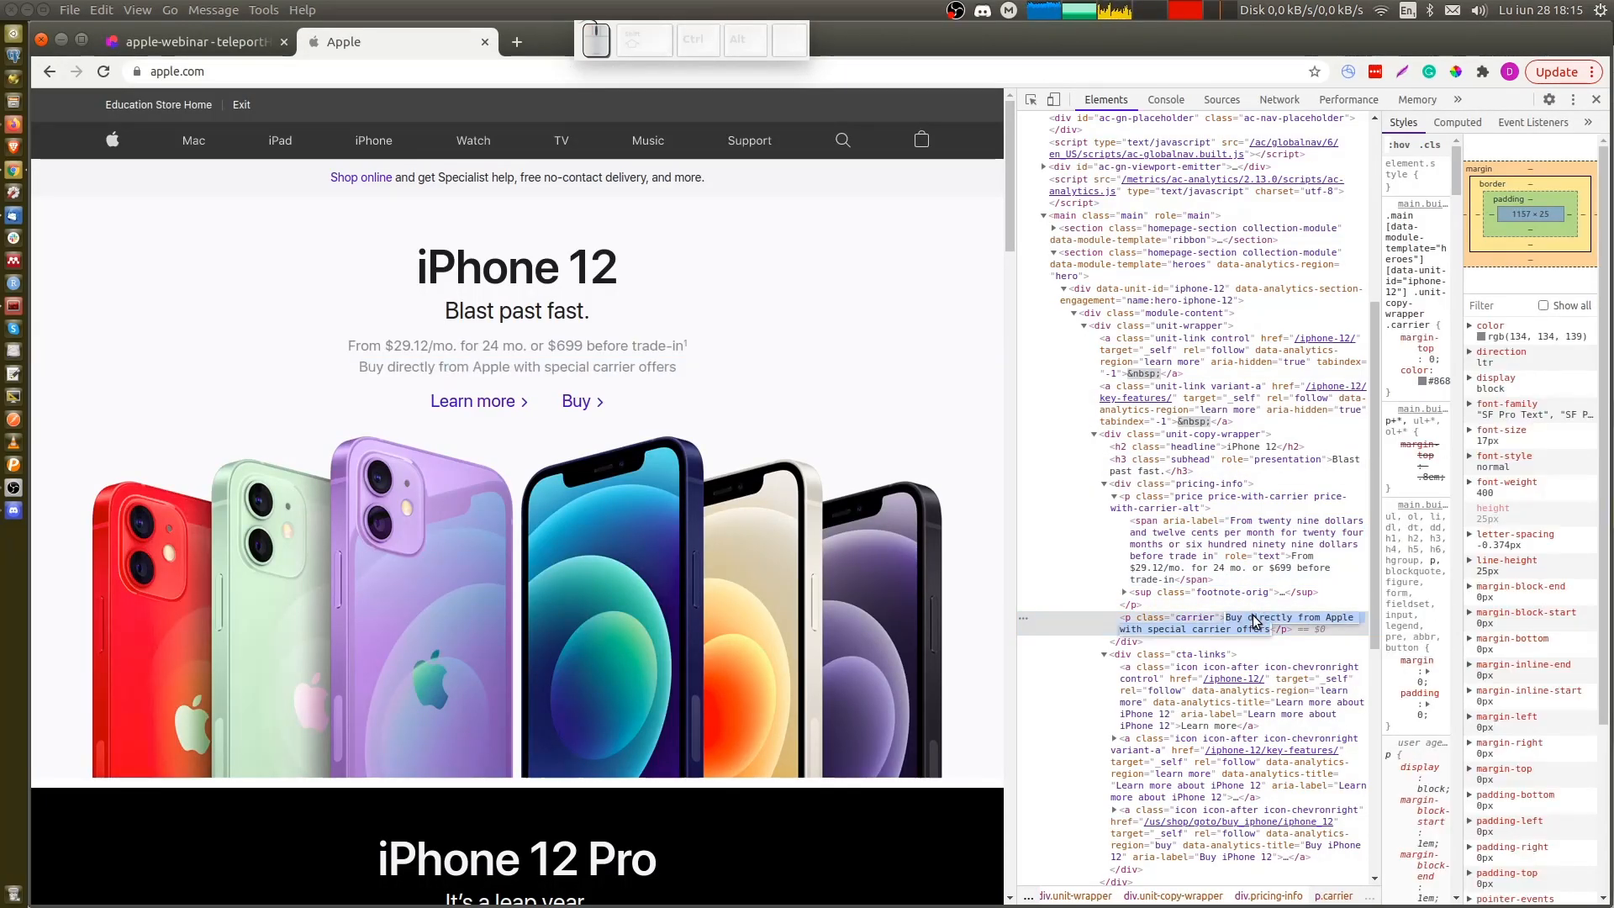
{"action": "key", "text": "ctrl+shift+Tab"}
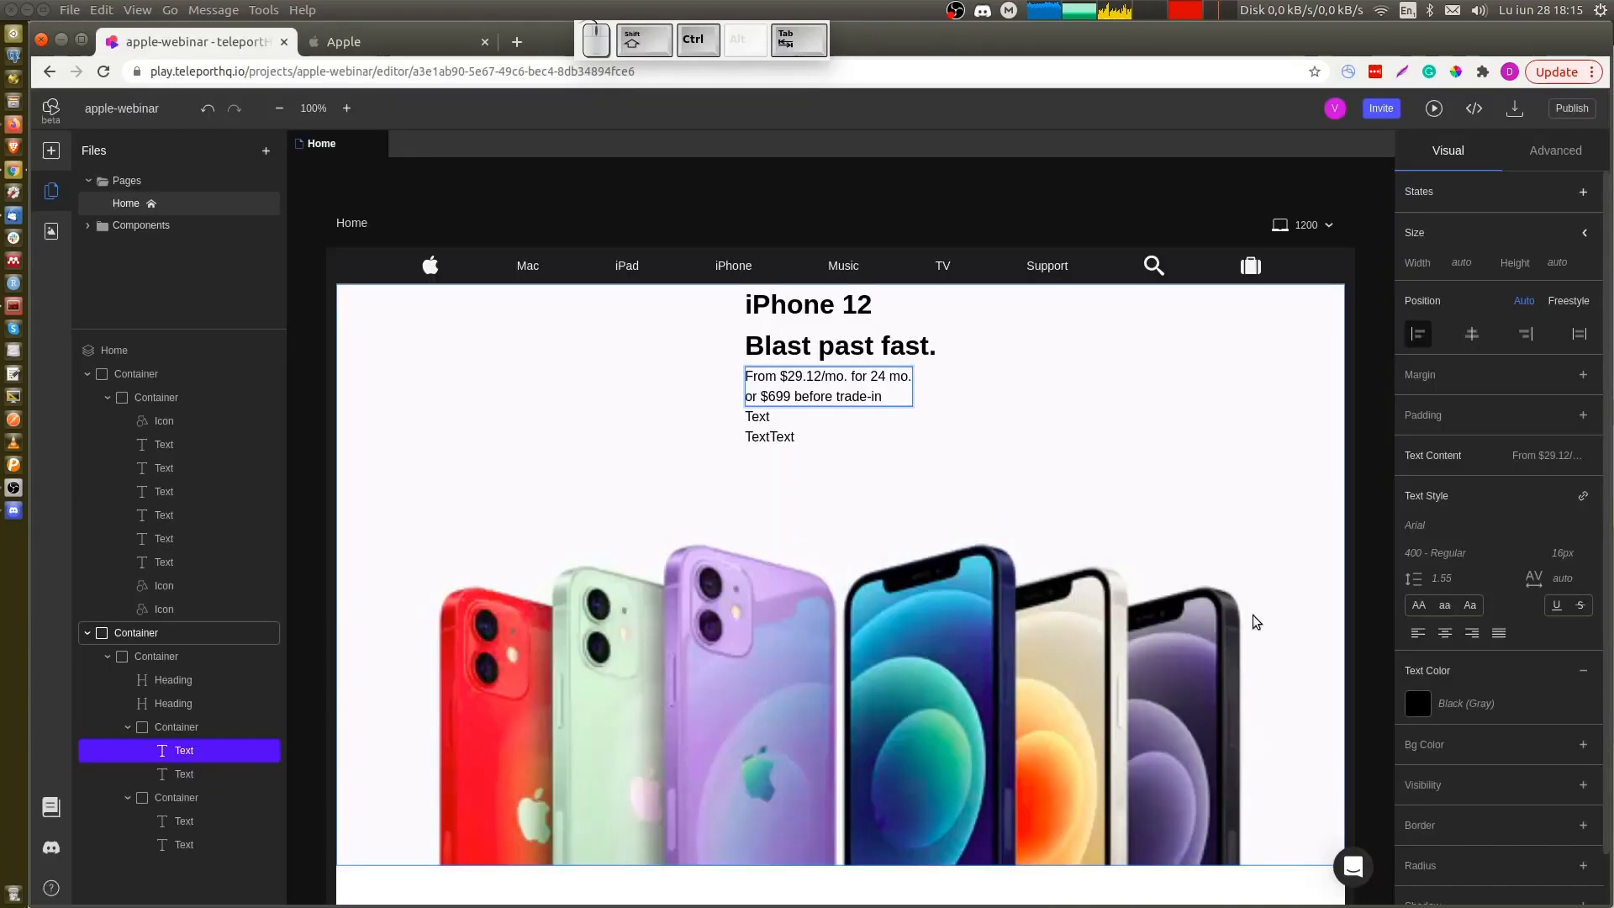
{"action": "double_click", "coordinate": [767, 420]}
{"action": "key", "text": "ctrl+v"}
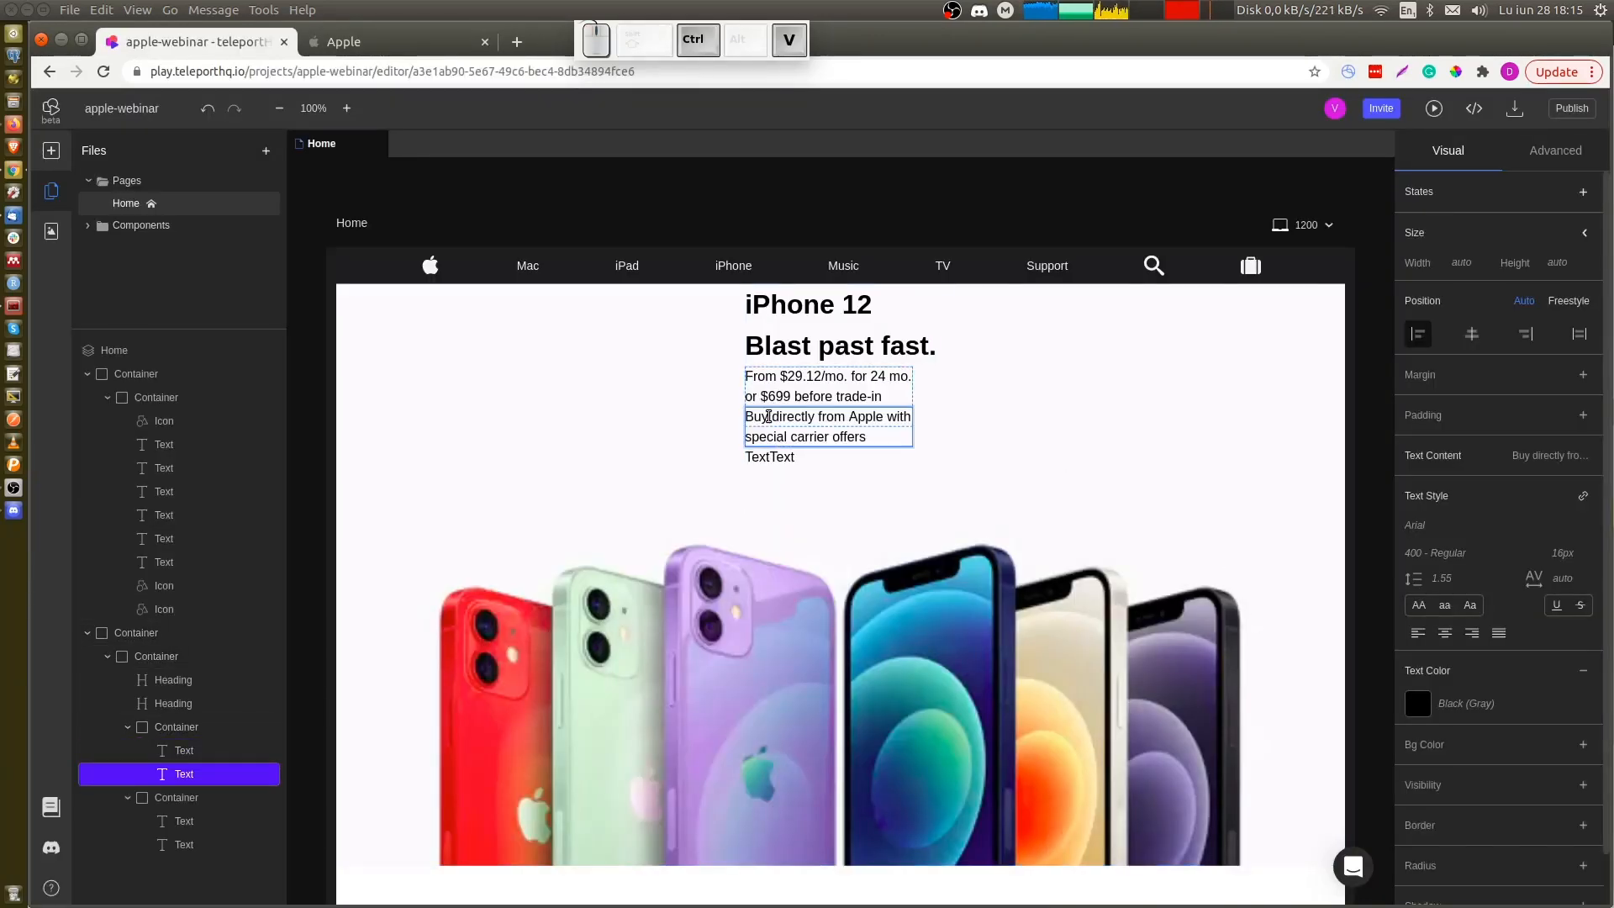
Copy "Learn more" from the Apple site into the first text of the links container in the editor
{"action": "key", "text": "ctrl+Tab"}
{"action": "scroll", "coordinate": [1211, 626], "scroll_direction": "down", "scroll_amount": 2}
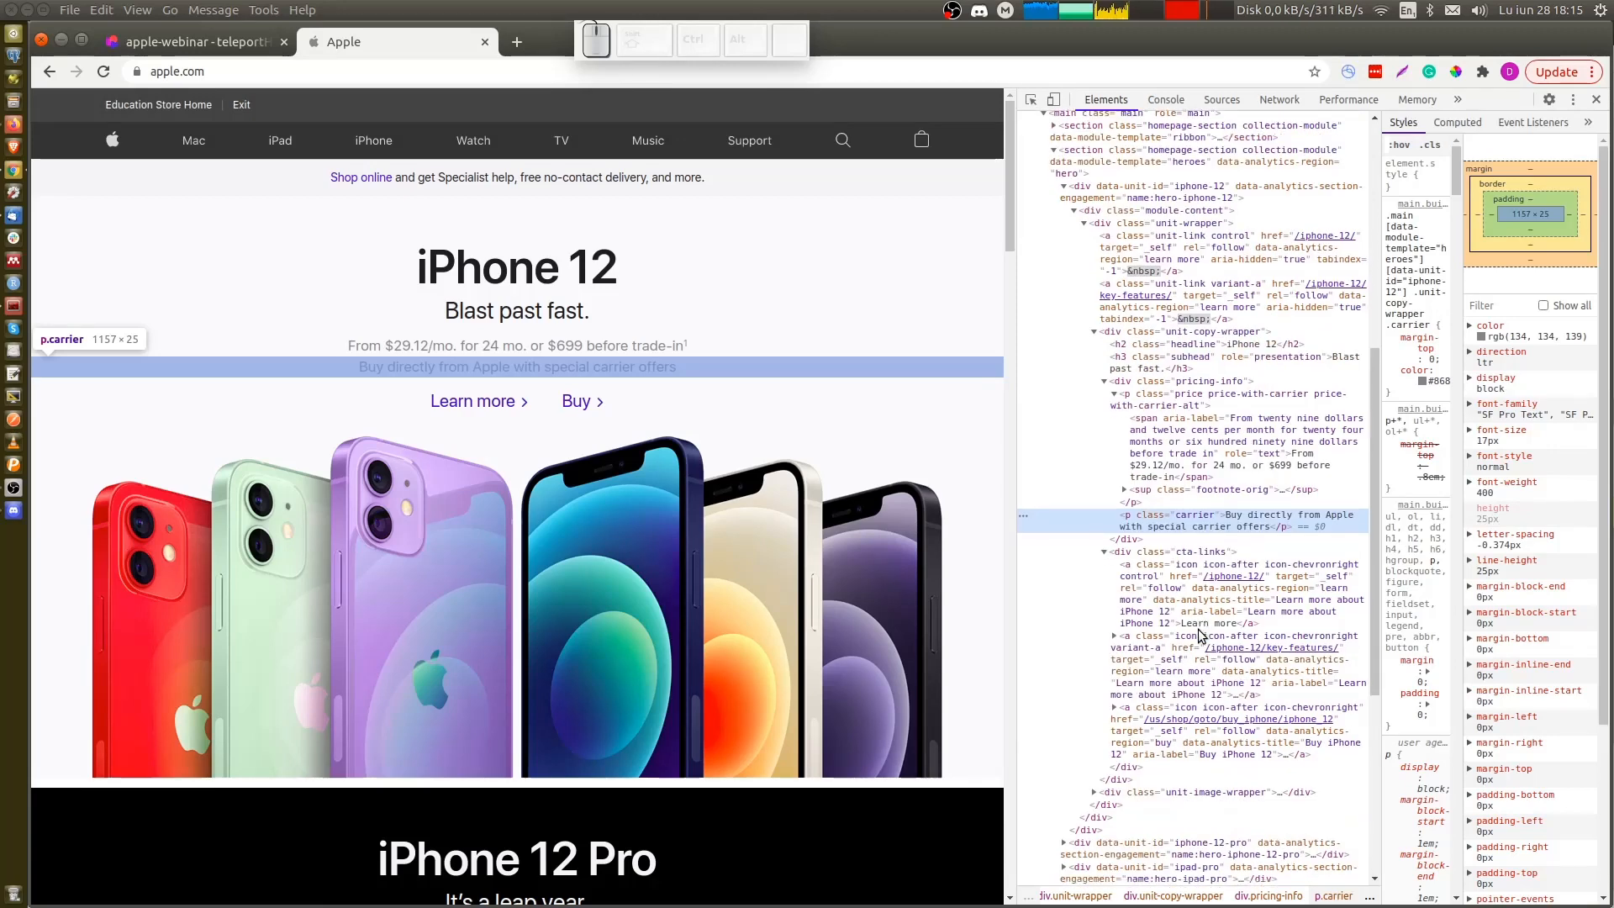
{"action": "left_click", "coordinate": [1213, 631]}
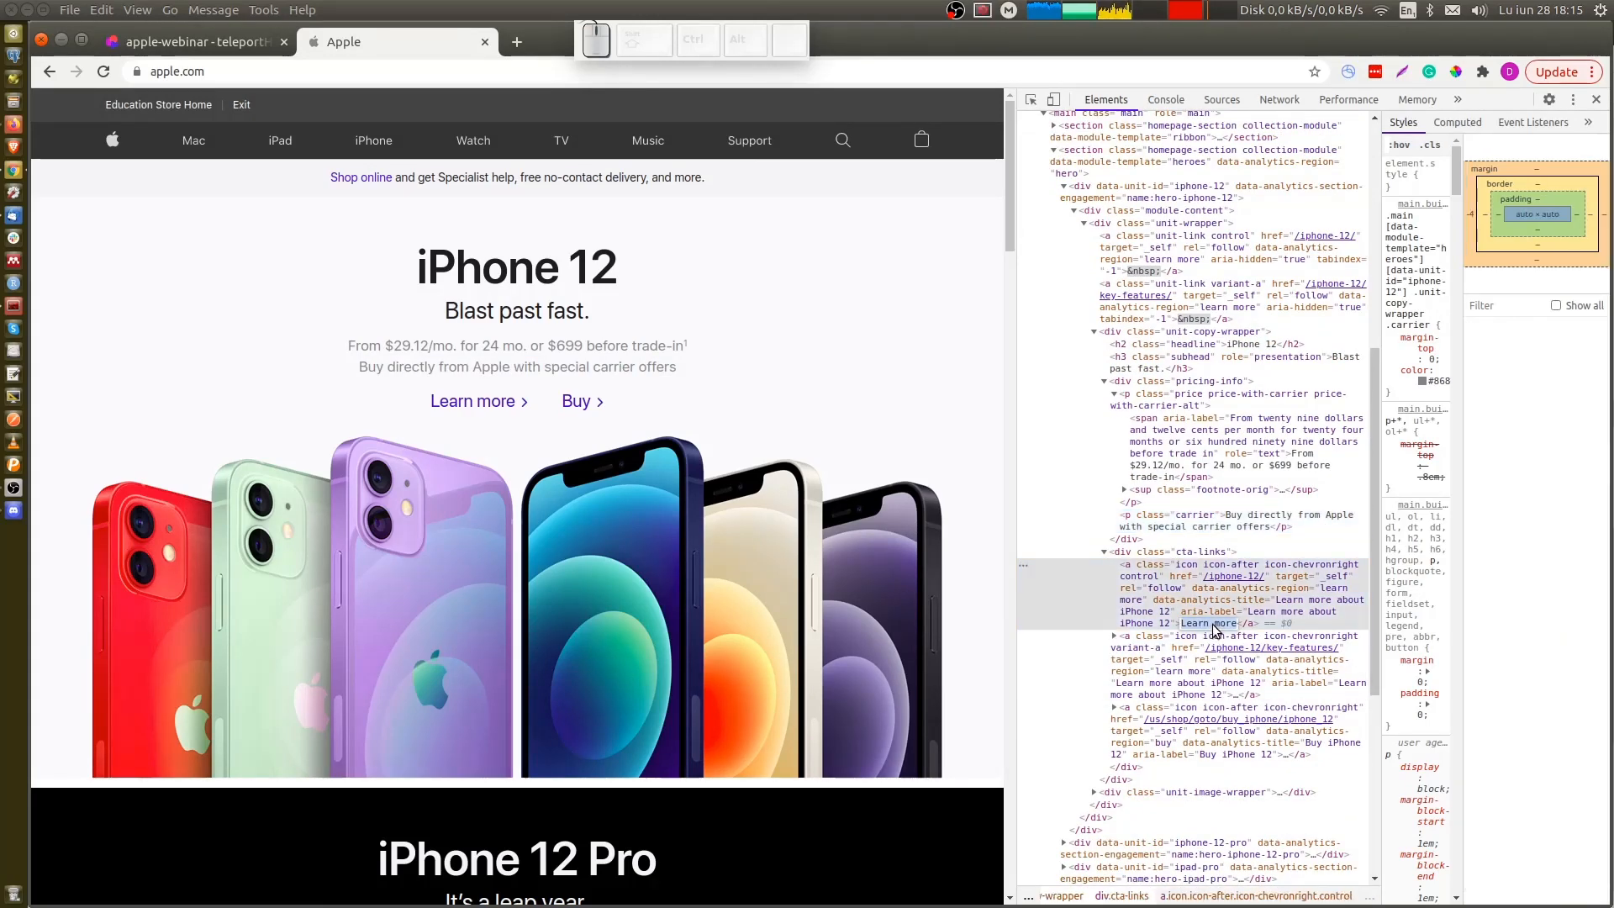
{"action": "key", "text": "ctrl+Tab"}
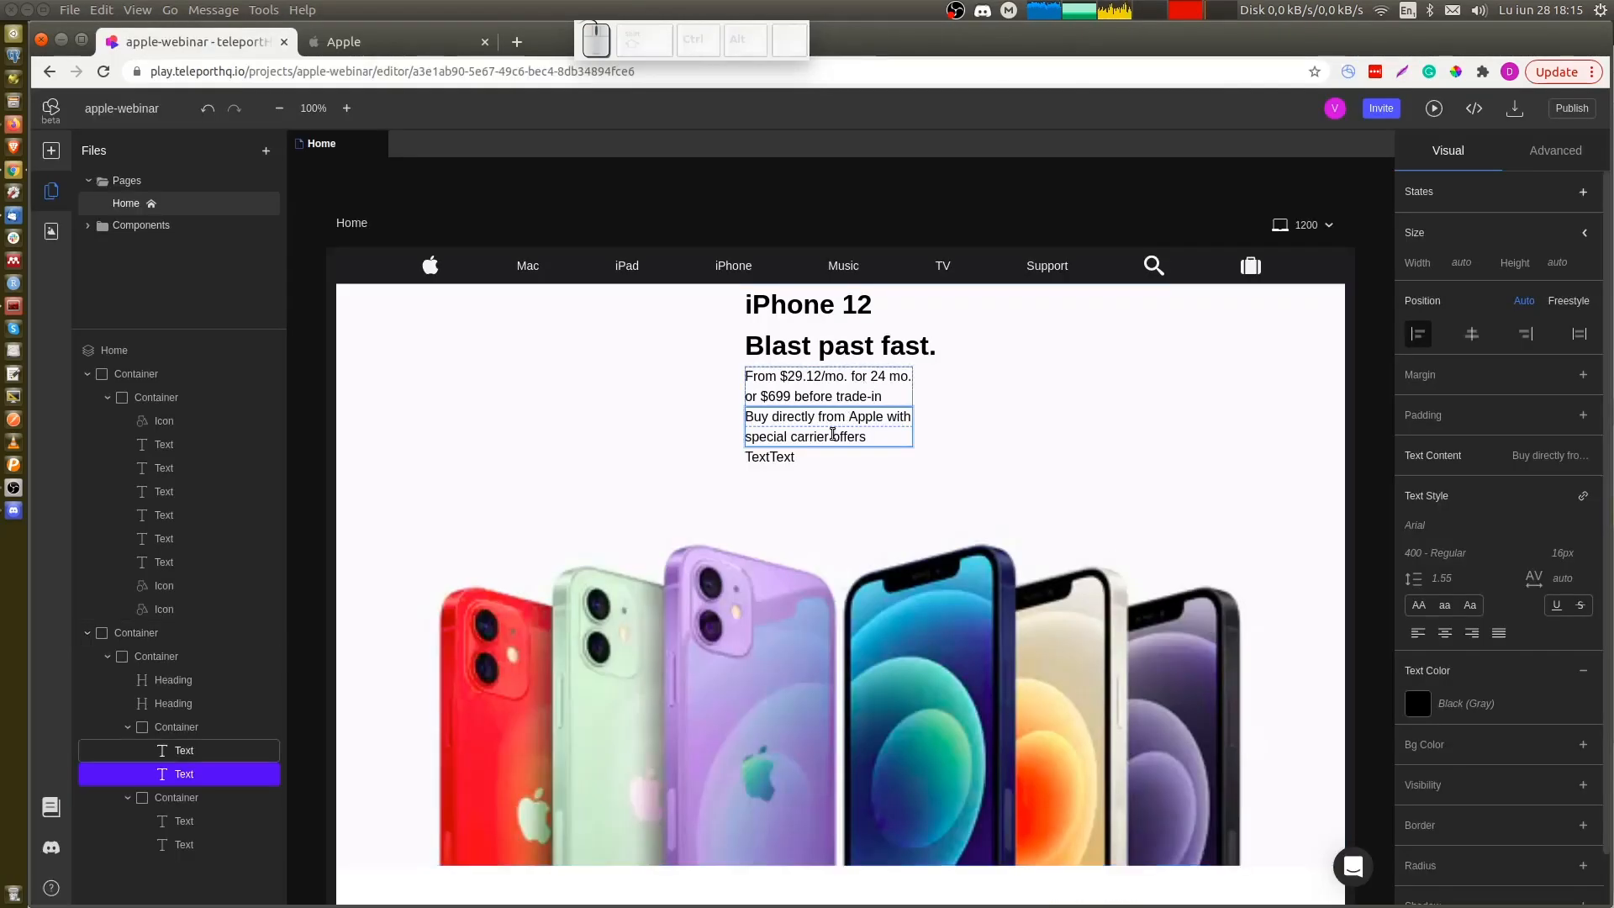
{"action": "double_click", "coordinate": [757, 457]}
{"action": "key", "text": "ctrl+v"}
Copy "Buy" from the Apple site into the second text of the links container in the editor
{"action": "key", "text": "ctrl+Tab"}
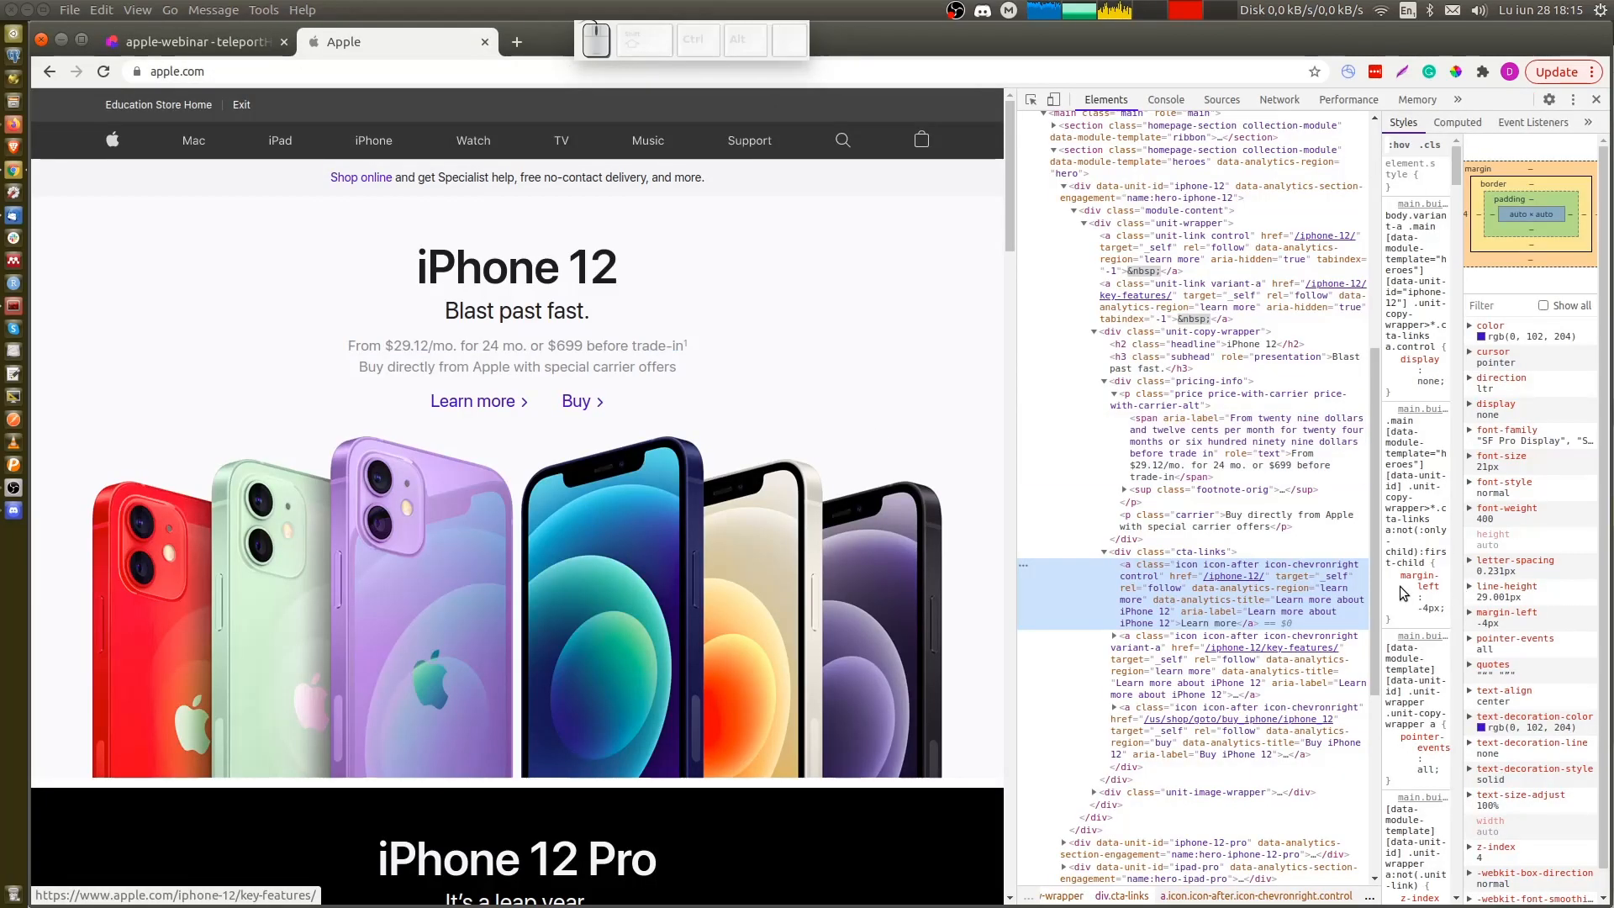
{"action": "left_click", "coordinate": [1114, 708]}
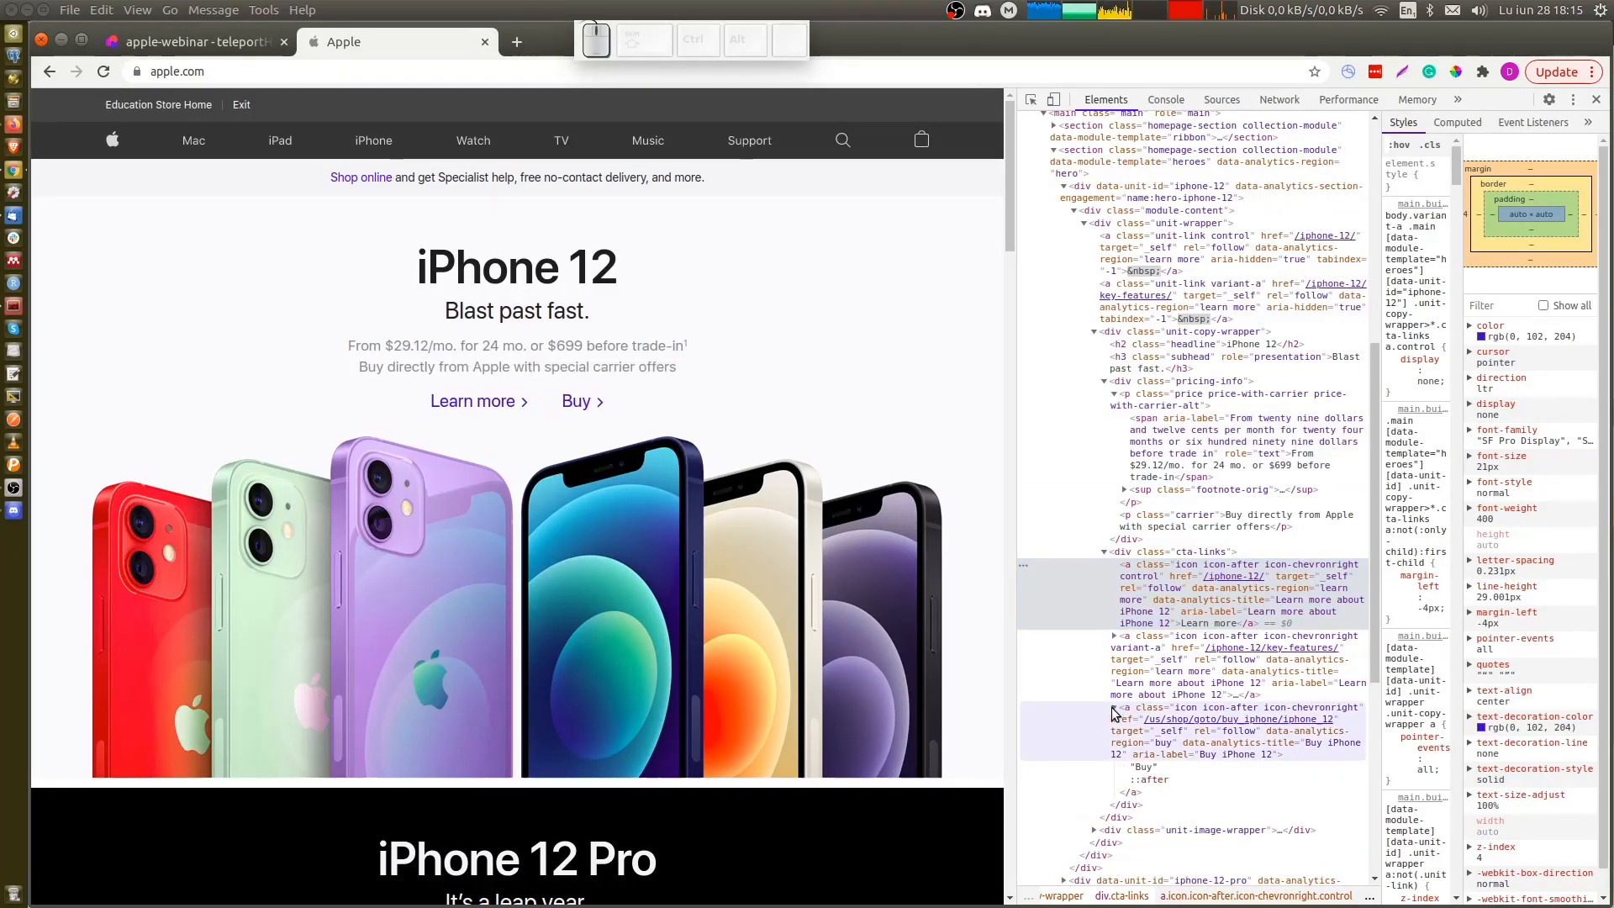
{"action": "left_click", "coordinate": [1166, 768]}
{"action": "key", "text": "ctrl+c"}
{"action": "key", "text": "ctrl+shift+Tab"}
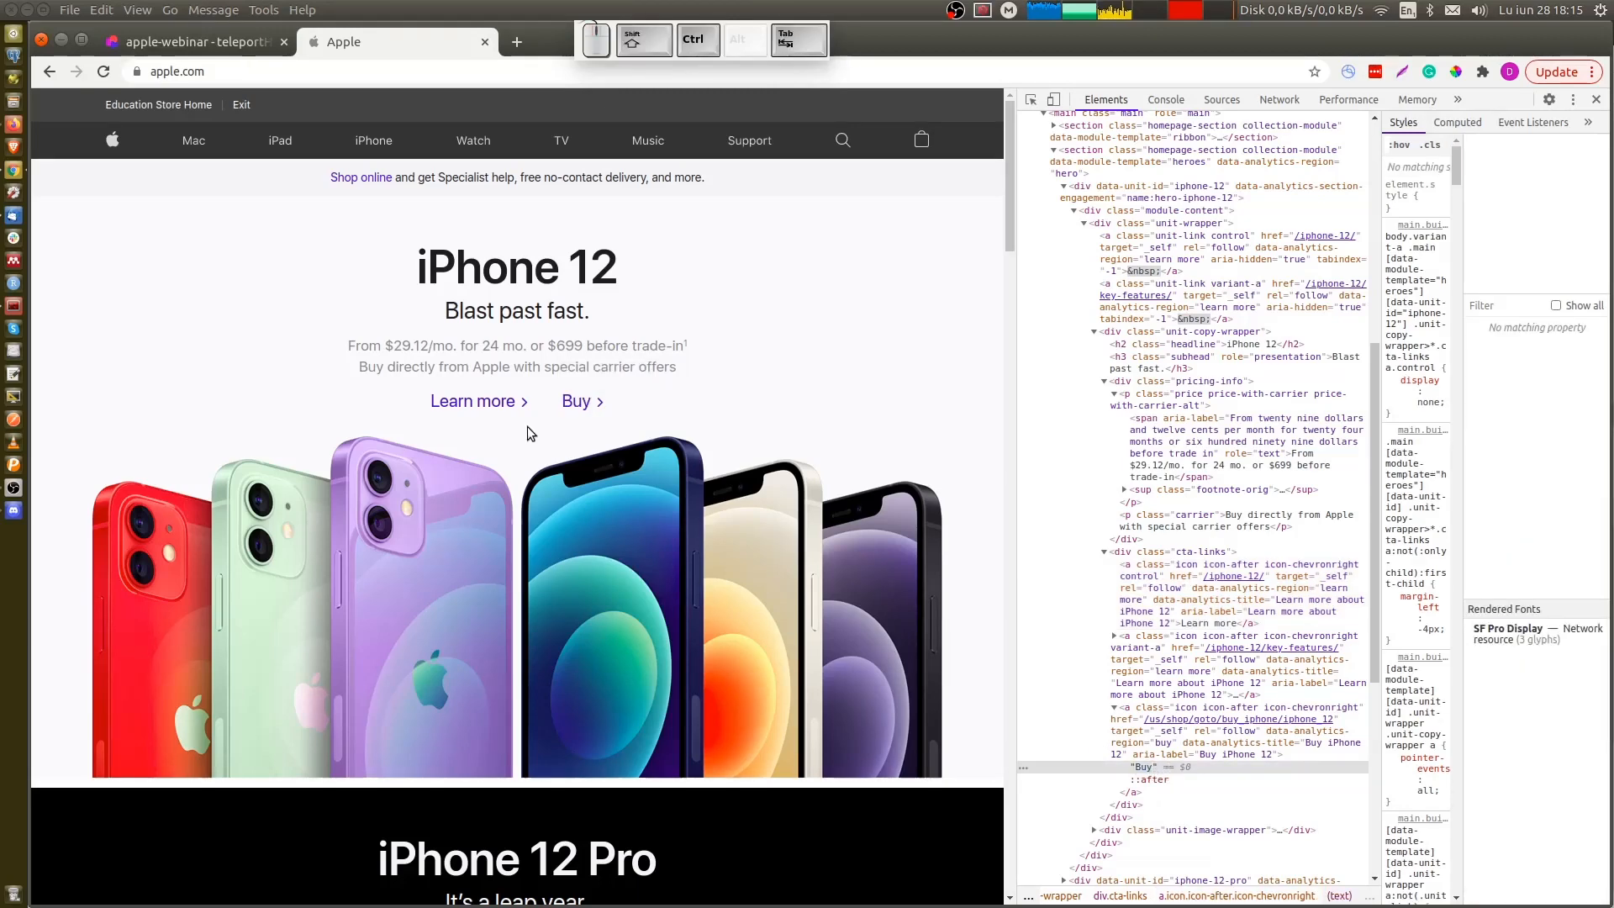
{"action": "double_click", "coordinate": [832, 461]}
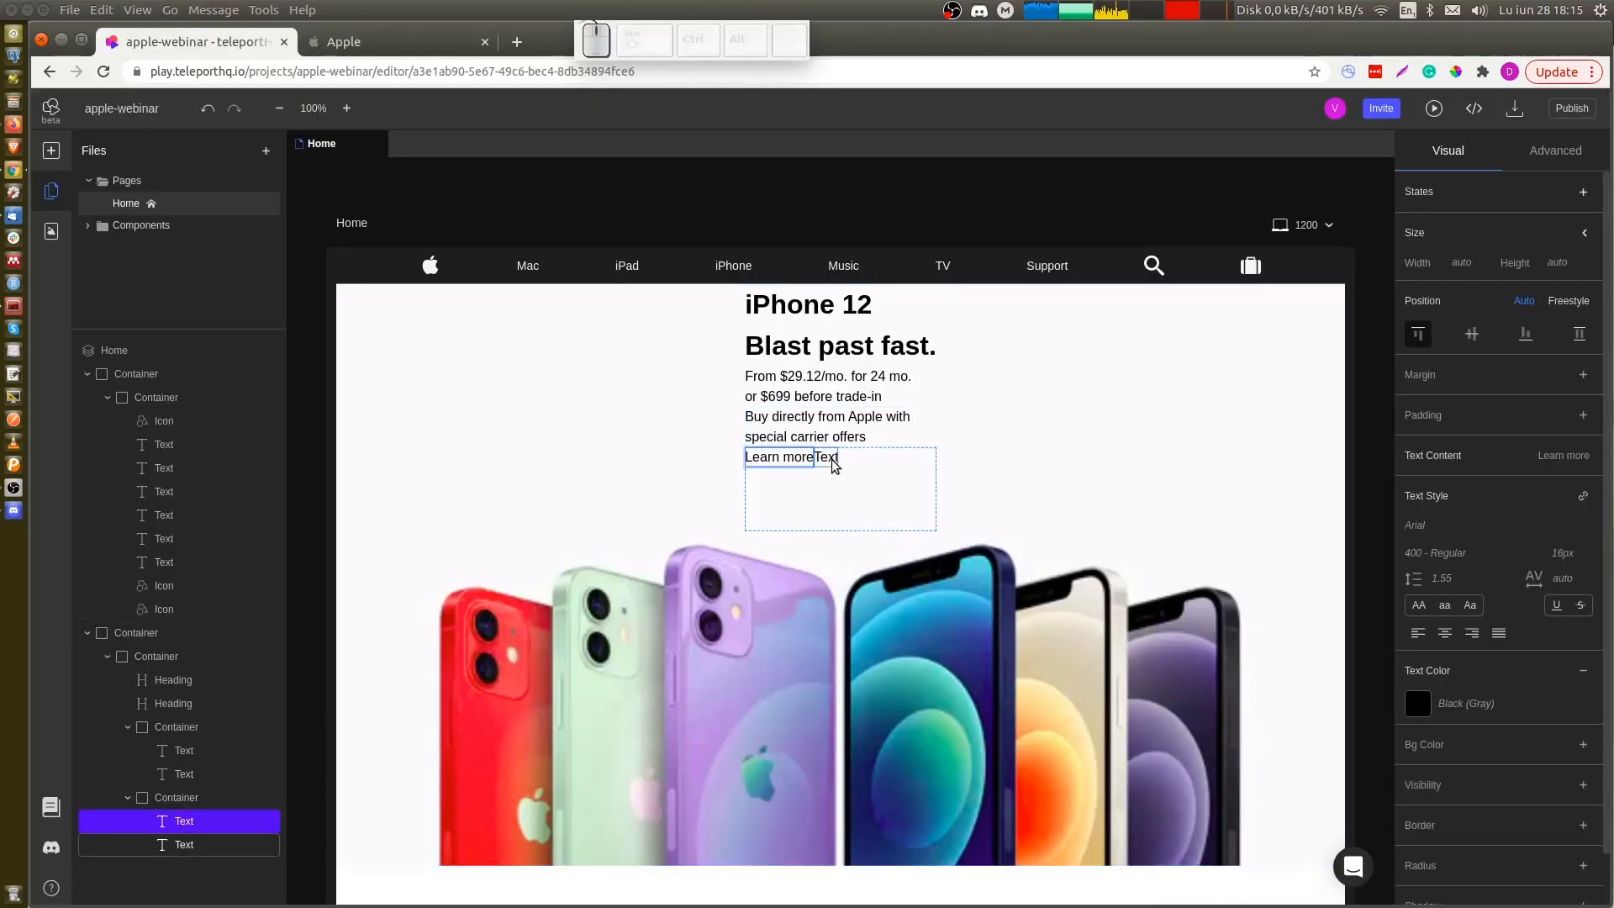
{"action": "key", "text": "ctrl+v"}
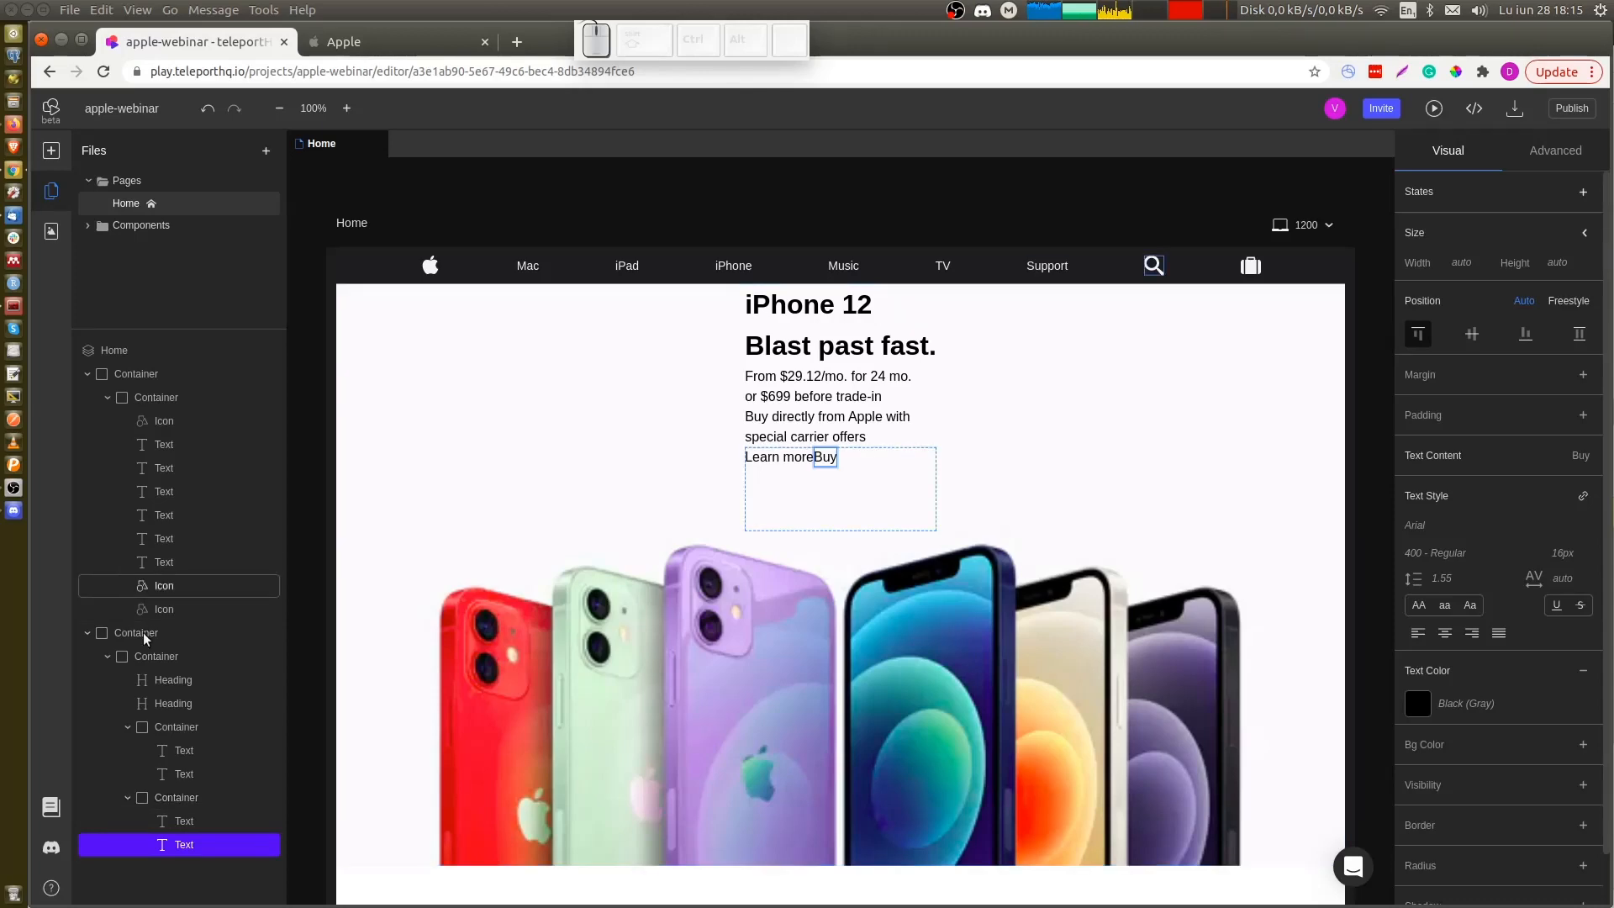
Inspect the unit-copy-wrapper spacing on the Apple site and give the hero's inner text container a matching top padding of 55 px
{"action": "left_click", "coordinate": [157, 655]}
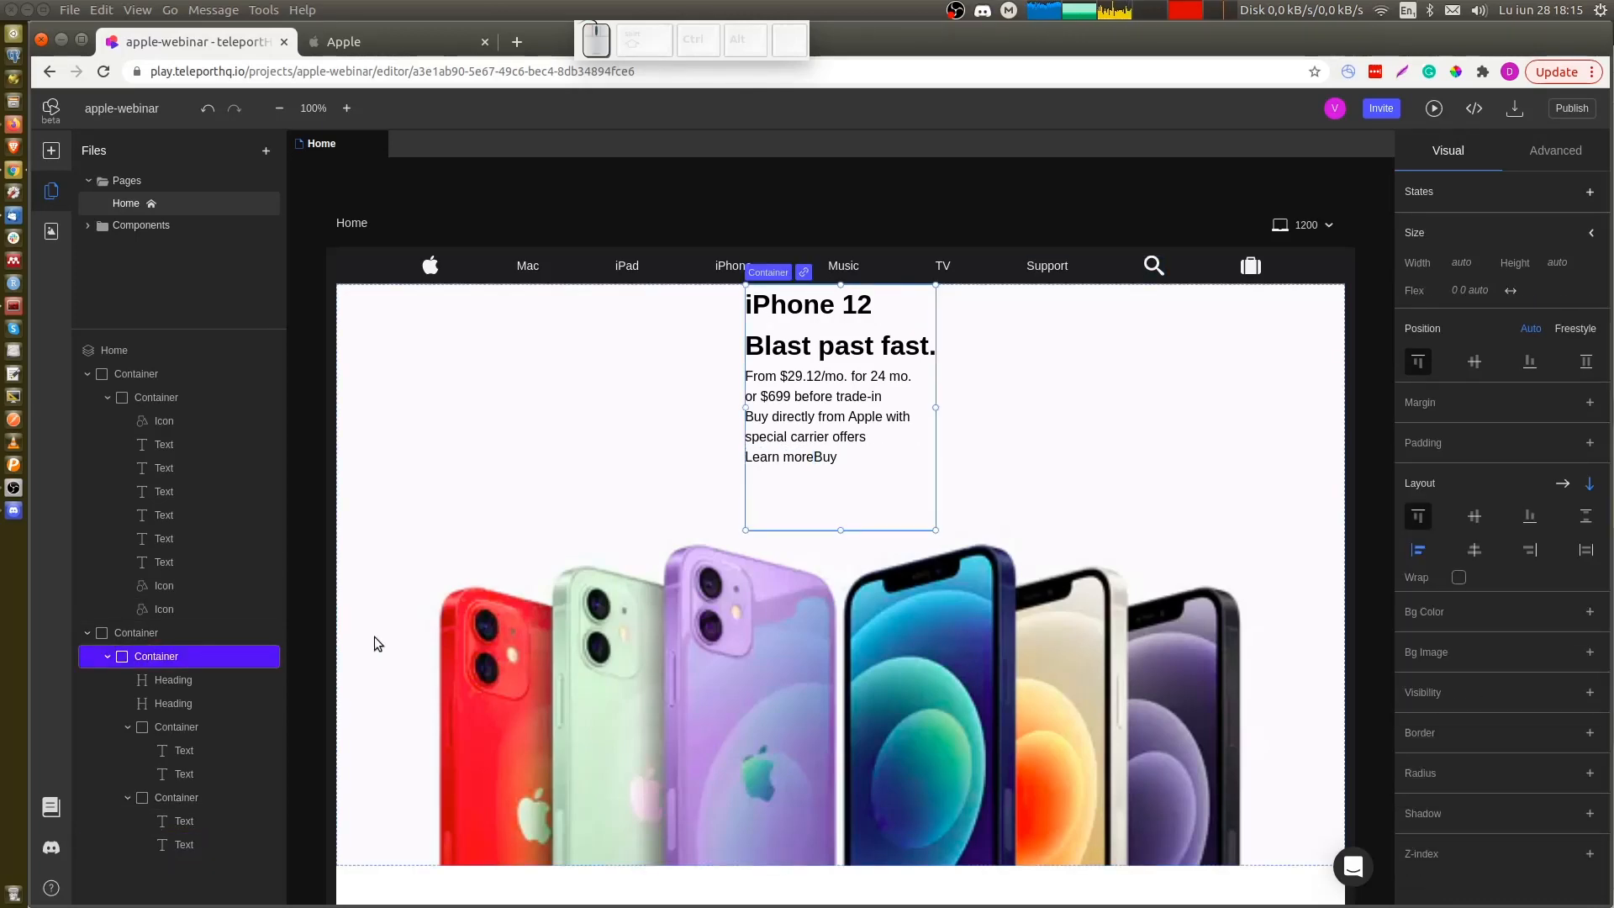
{"action": "key", "text": "ctrl+Tab"}
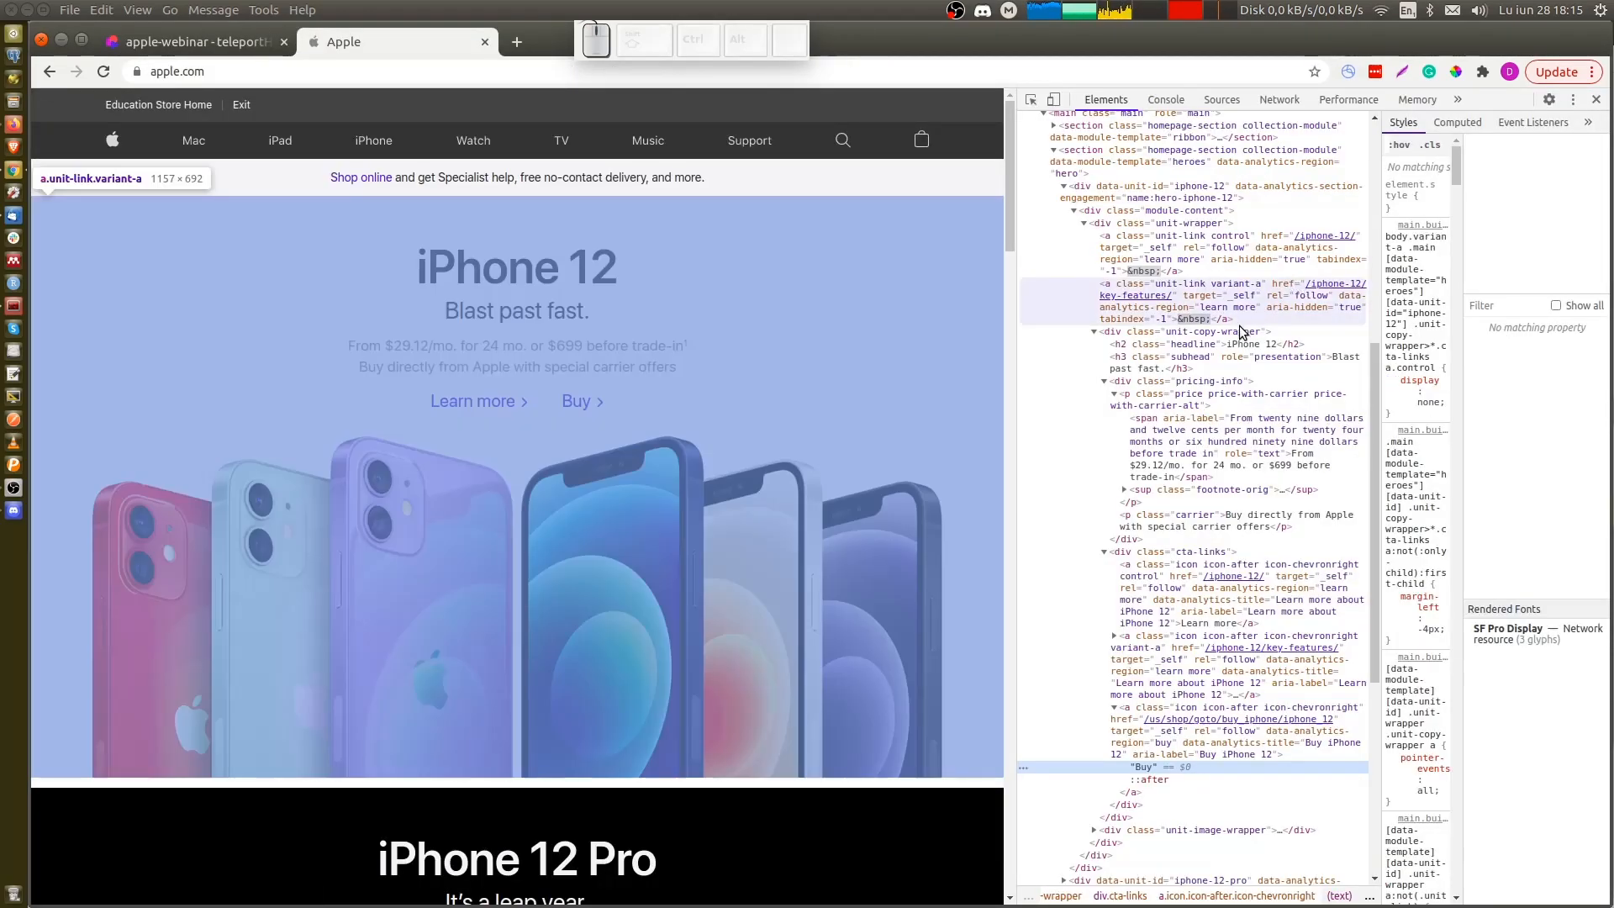
{"action": "left_click", "coordinate": [1240, 332]}
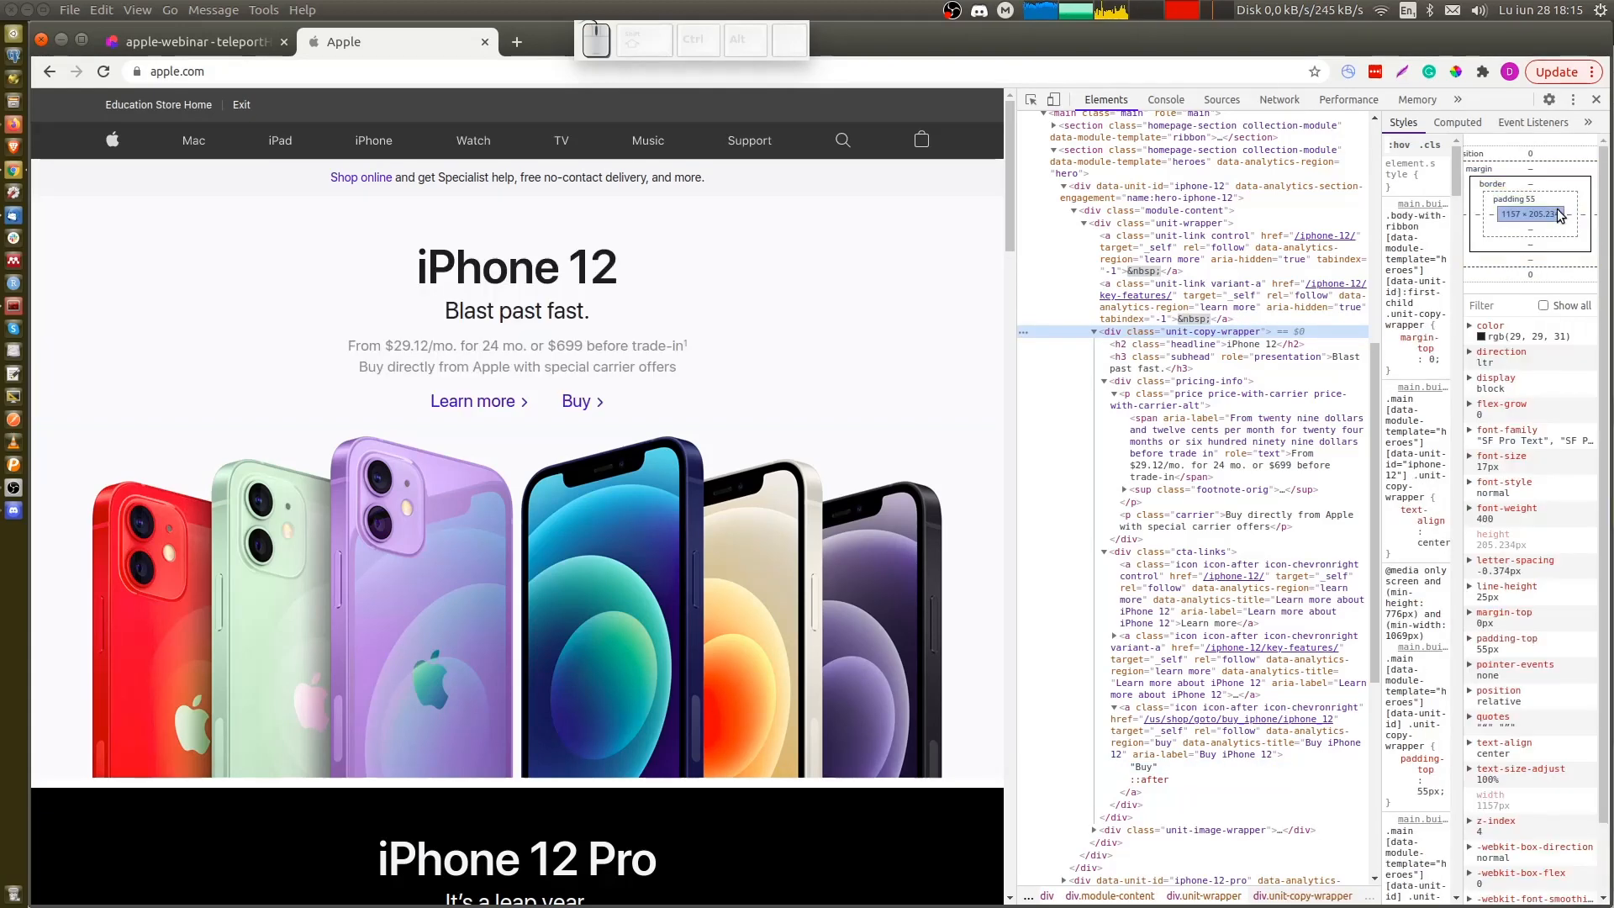
{"action": "key", "text": "ctrl+shift+Tab"}
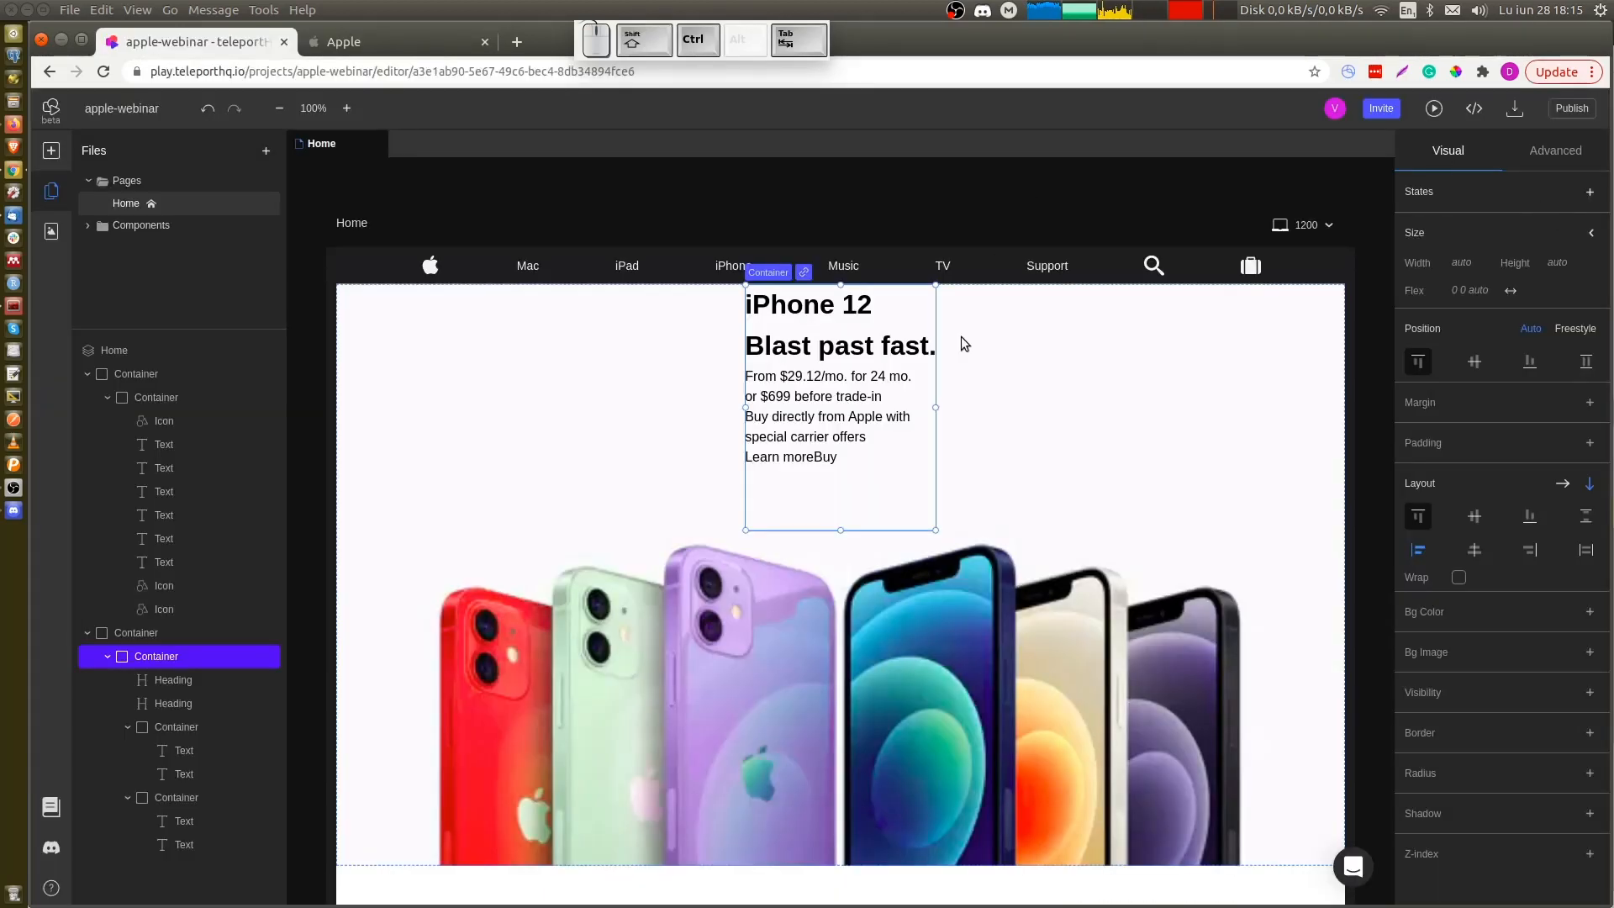
{"action": "left_click", "coordinate": [1588, 442]}
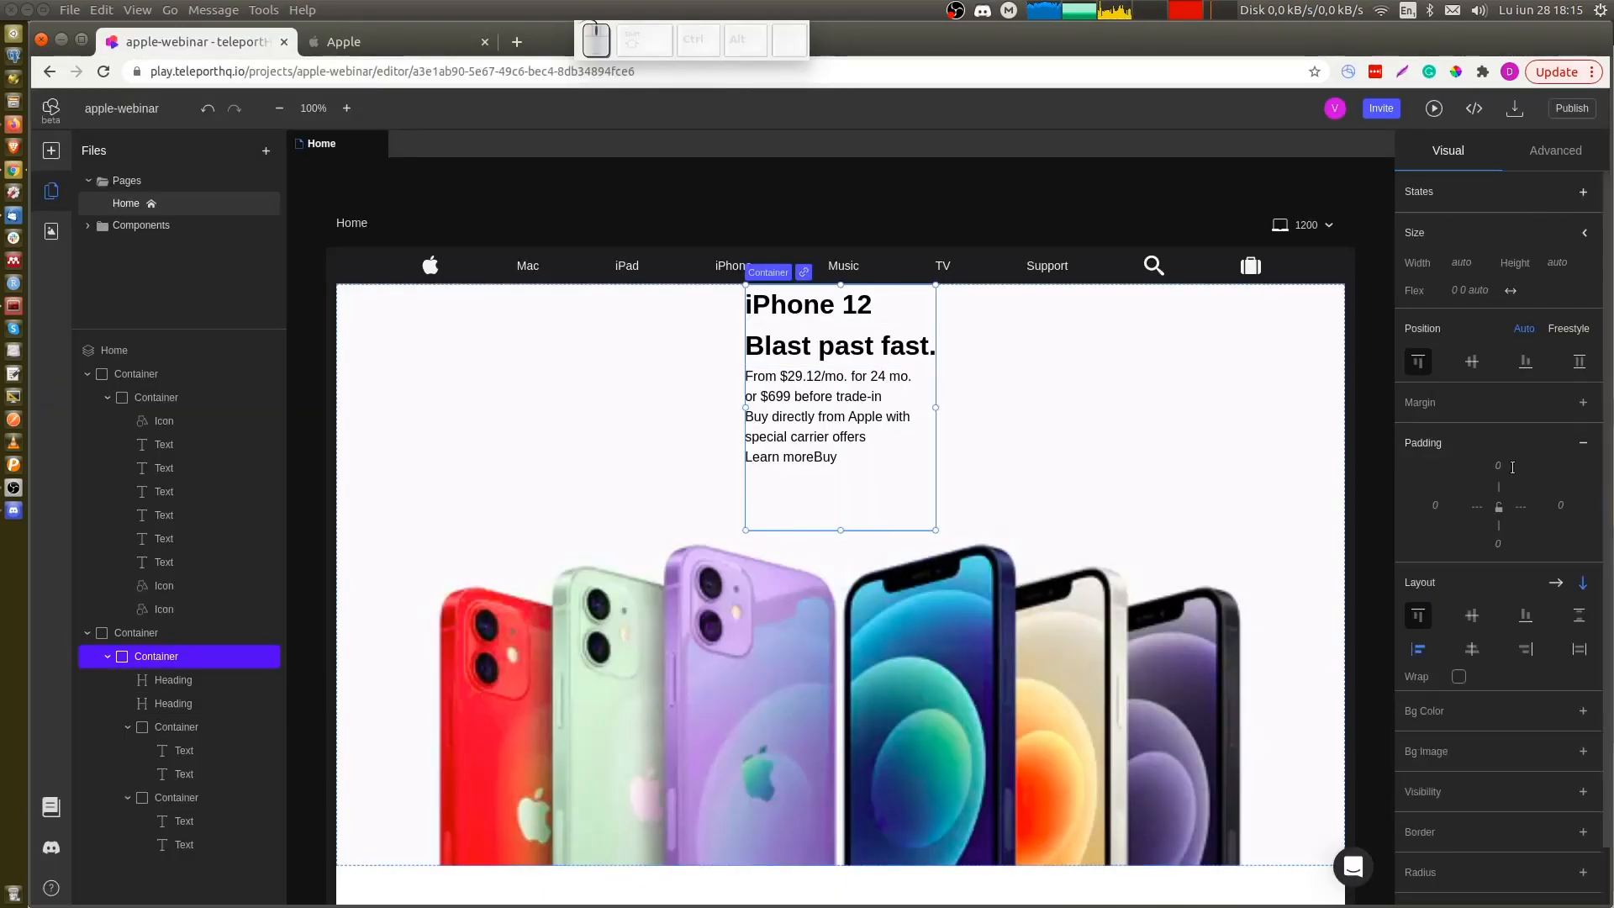
{"action": "left_click", "coordinate": [1500, 469]}
{"action": "type", "text": "55"}
{"action": "key", "text": "Return"}
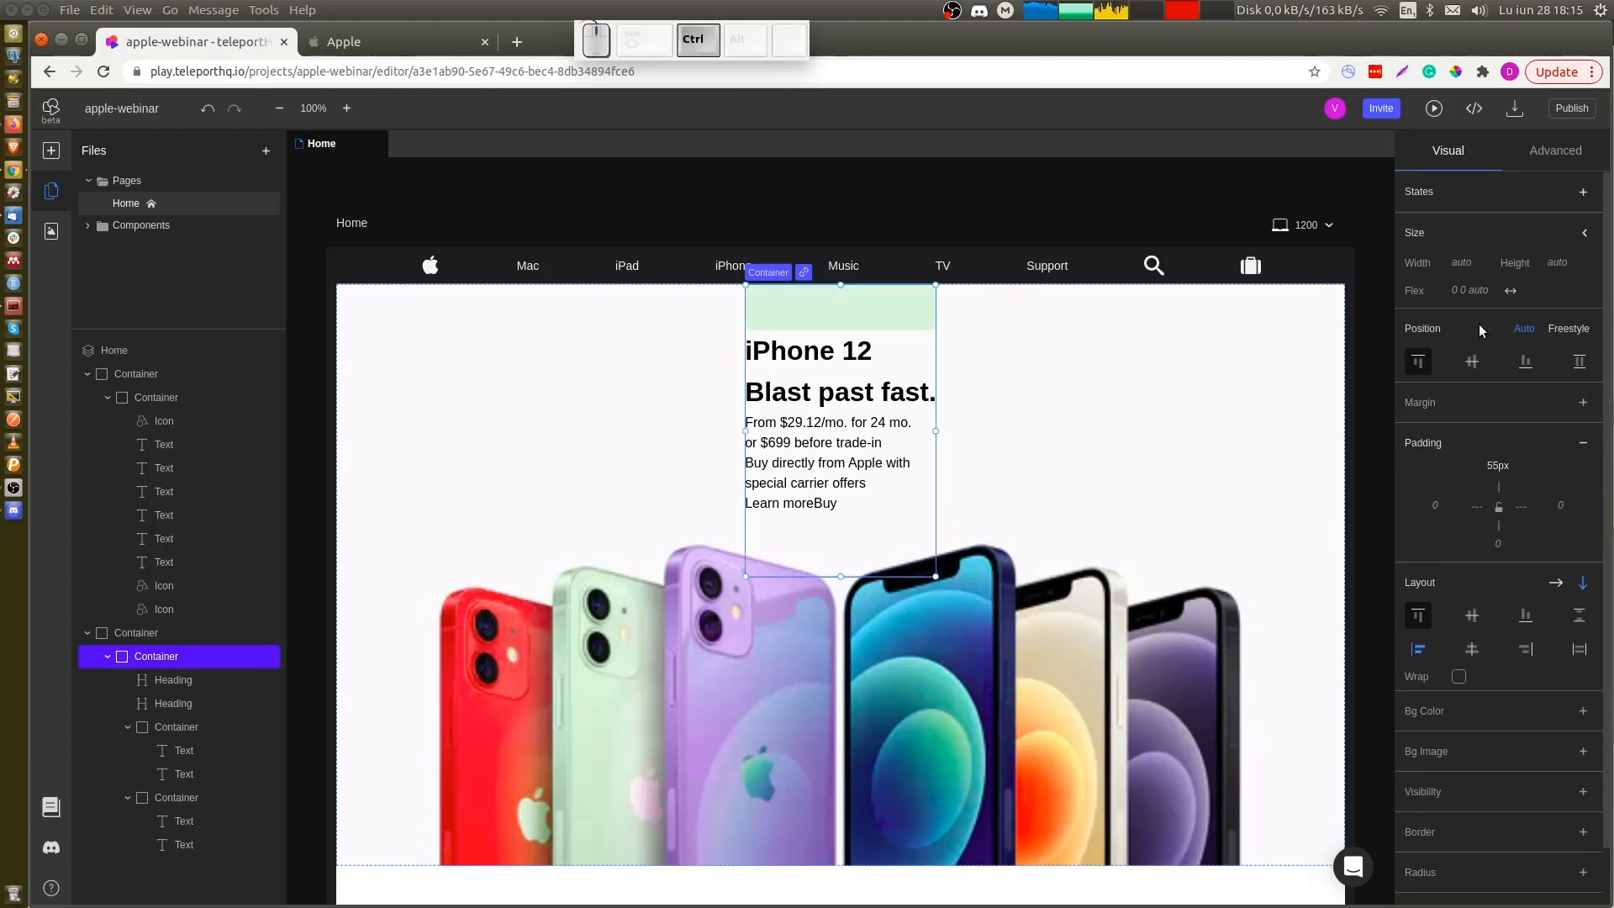
Inspect the headline and subhead spacing on the Apple site and set the "Blast past fast." heading's top margin to 6 px
{"action": "key", "text": "ctrl+Tab"}
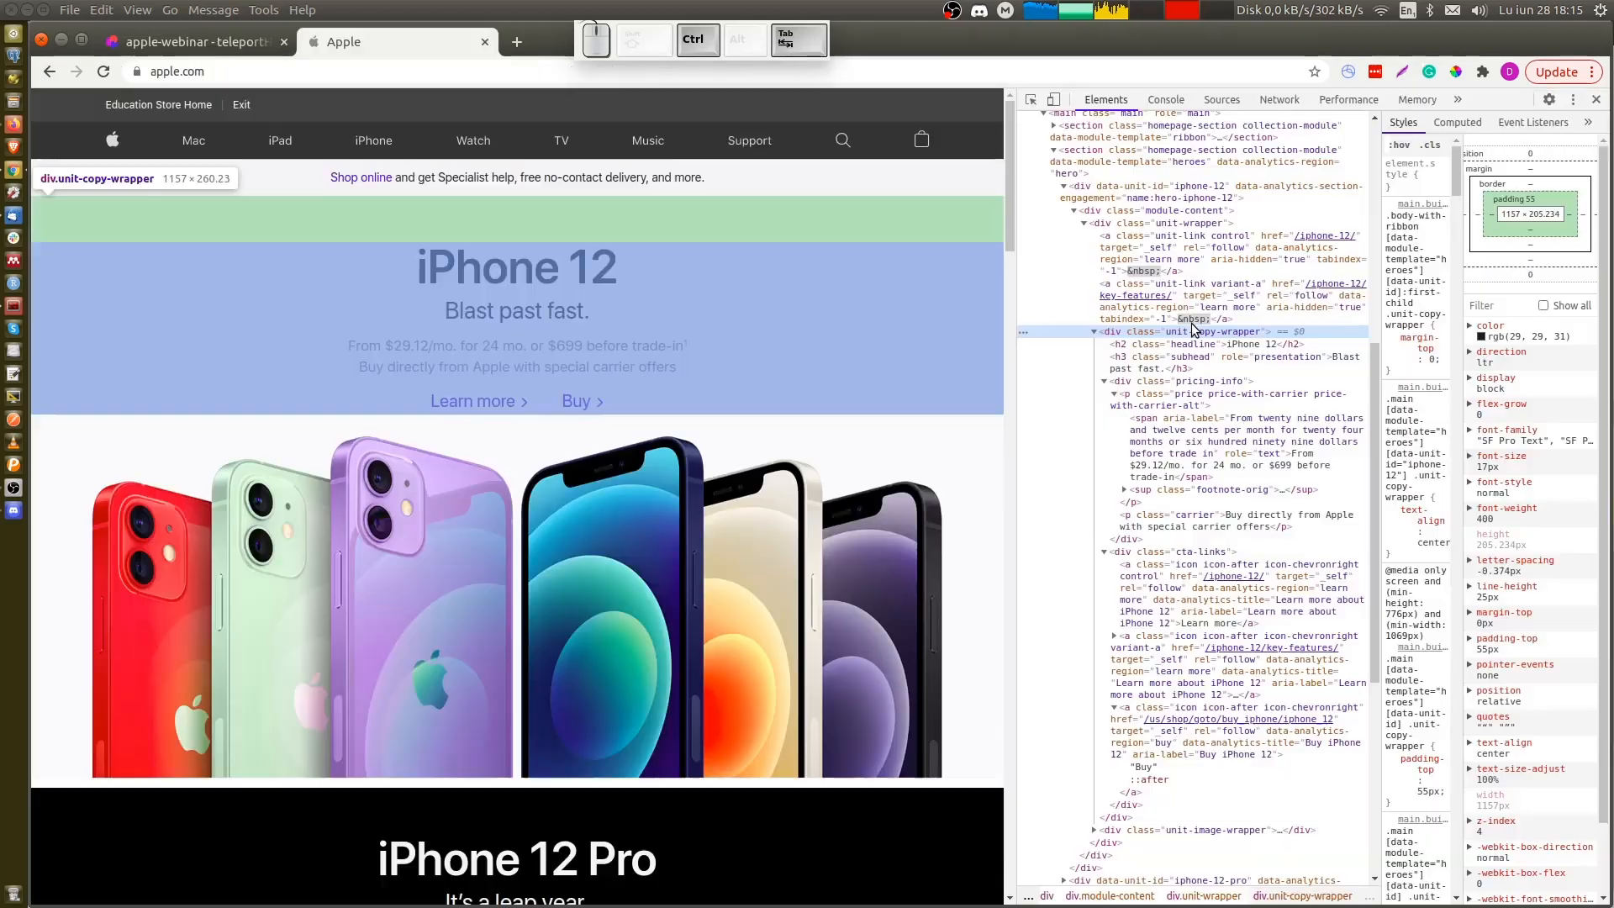
{"action": "left_click", "coordinate": [1177, 348]}
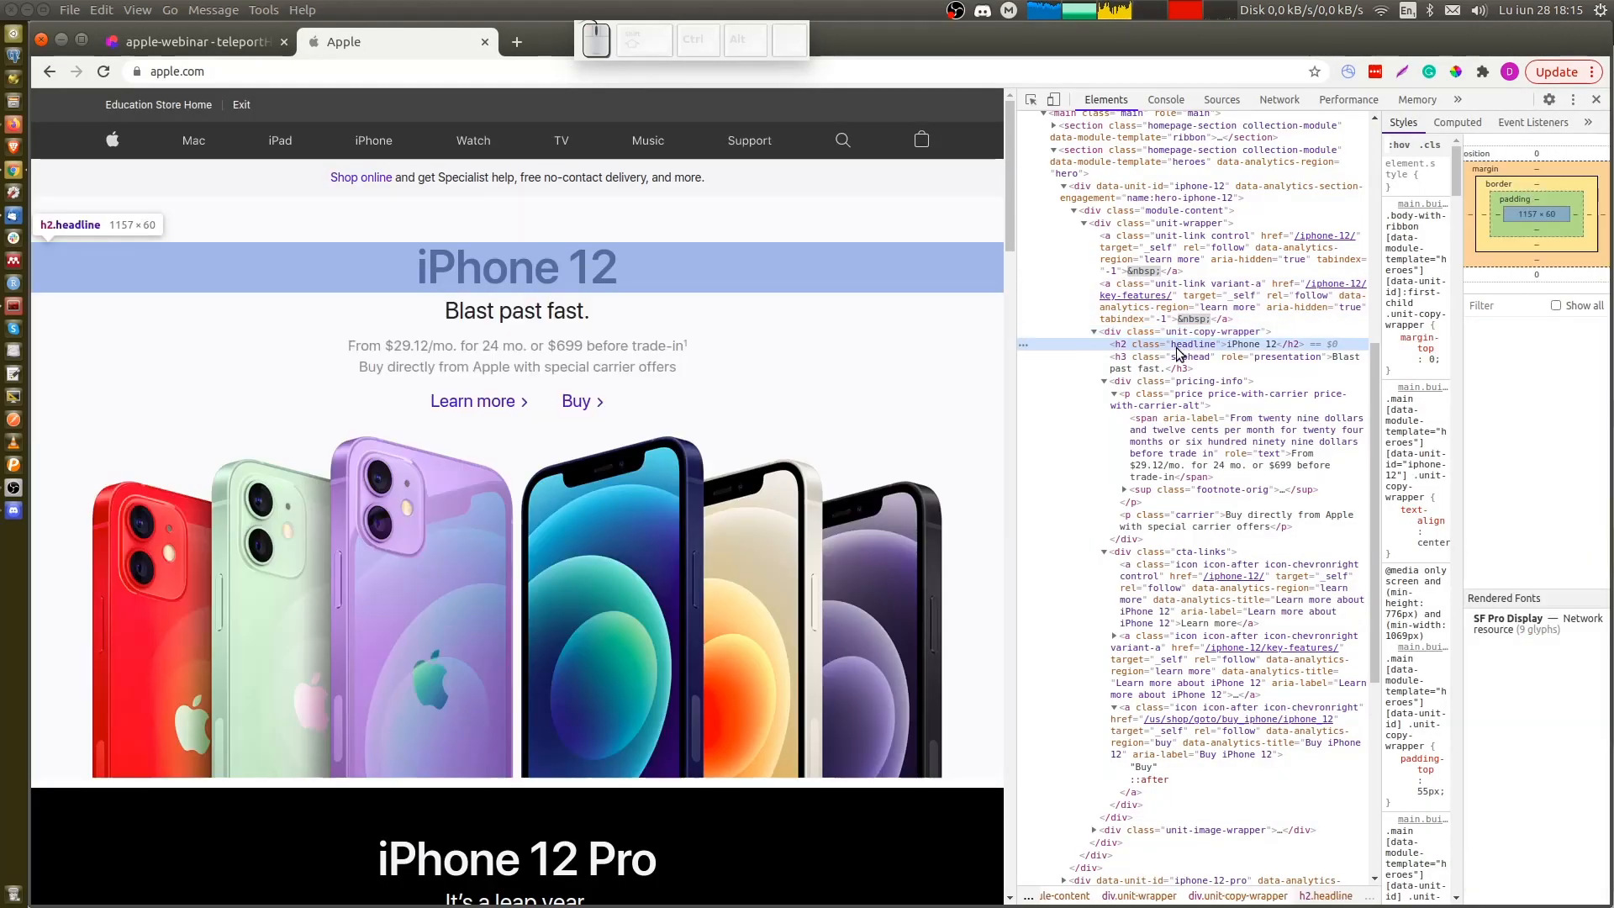
{"action": "left_click", "coordinate": [1175, 363]}
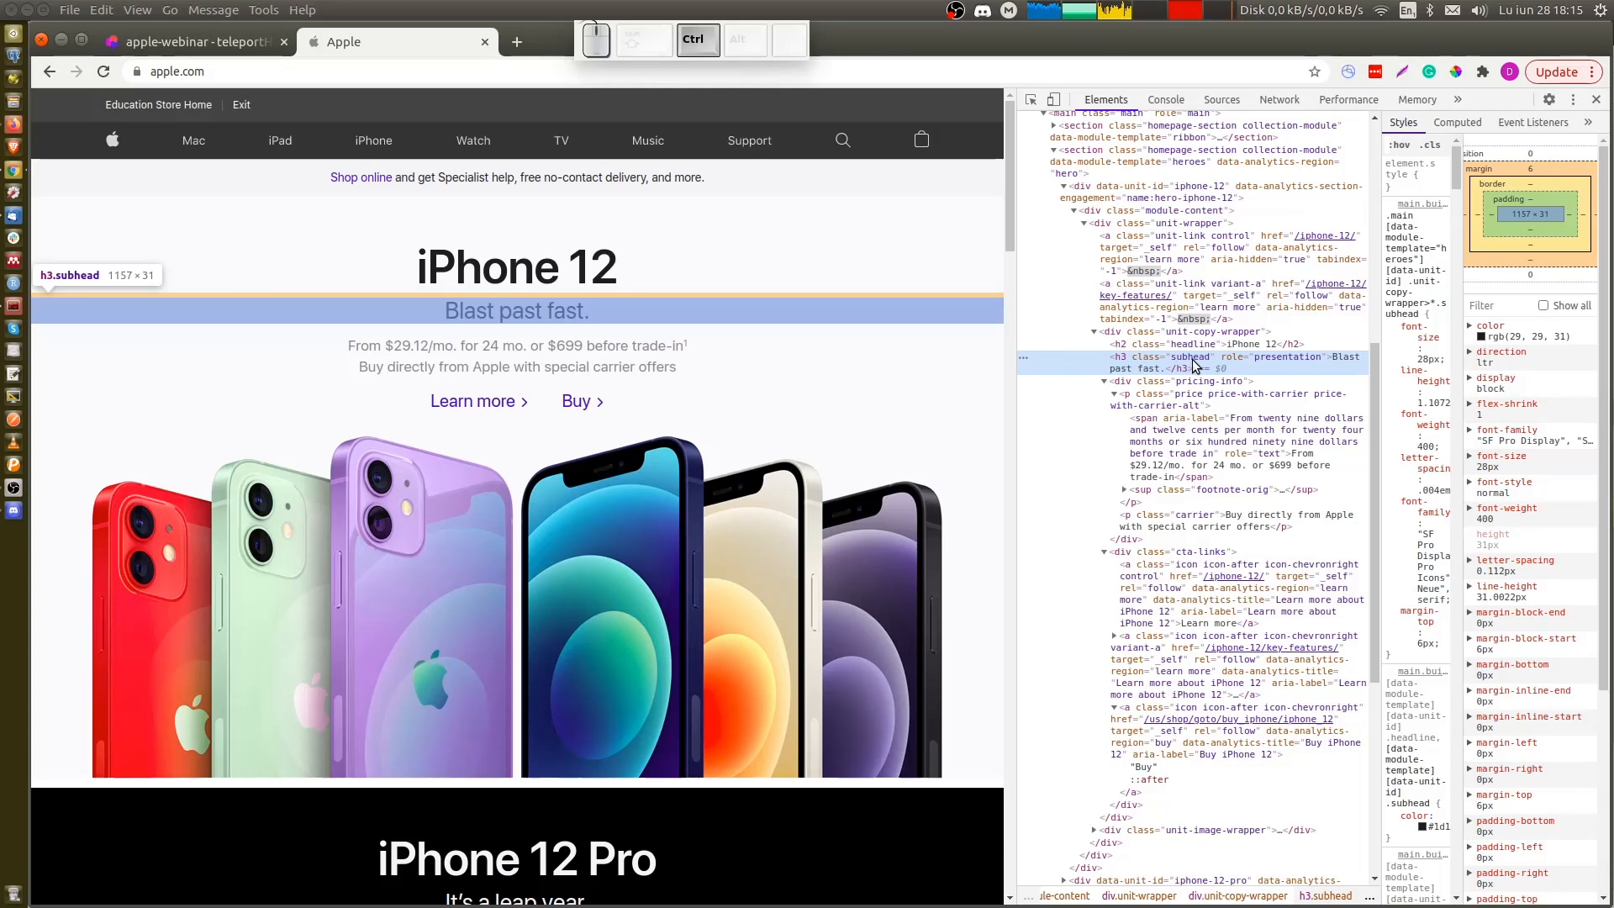
{"action": "key", "text": "ctrl+shift+Tab"}
{"action": "left_click", "coordinate": [838, 392]}
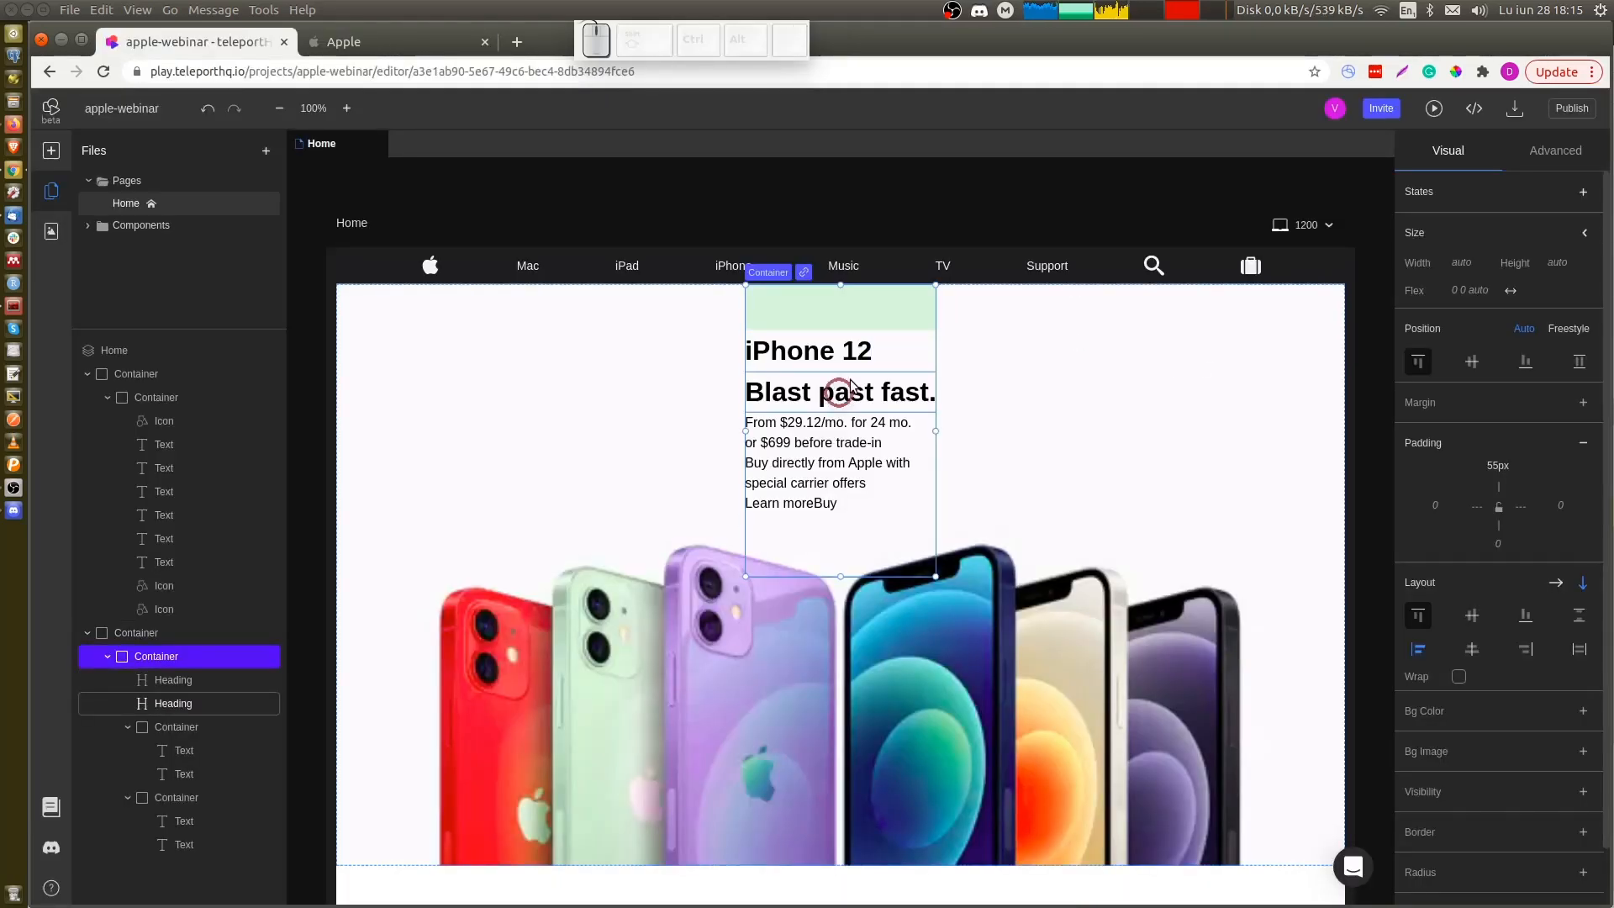
{"action": "left_click", "coordinate": [1574, 376]}
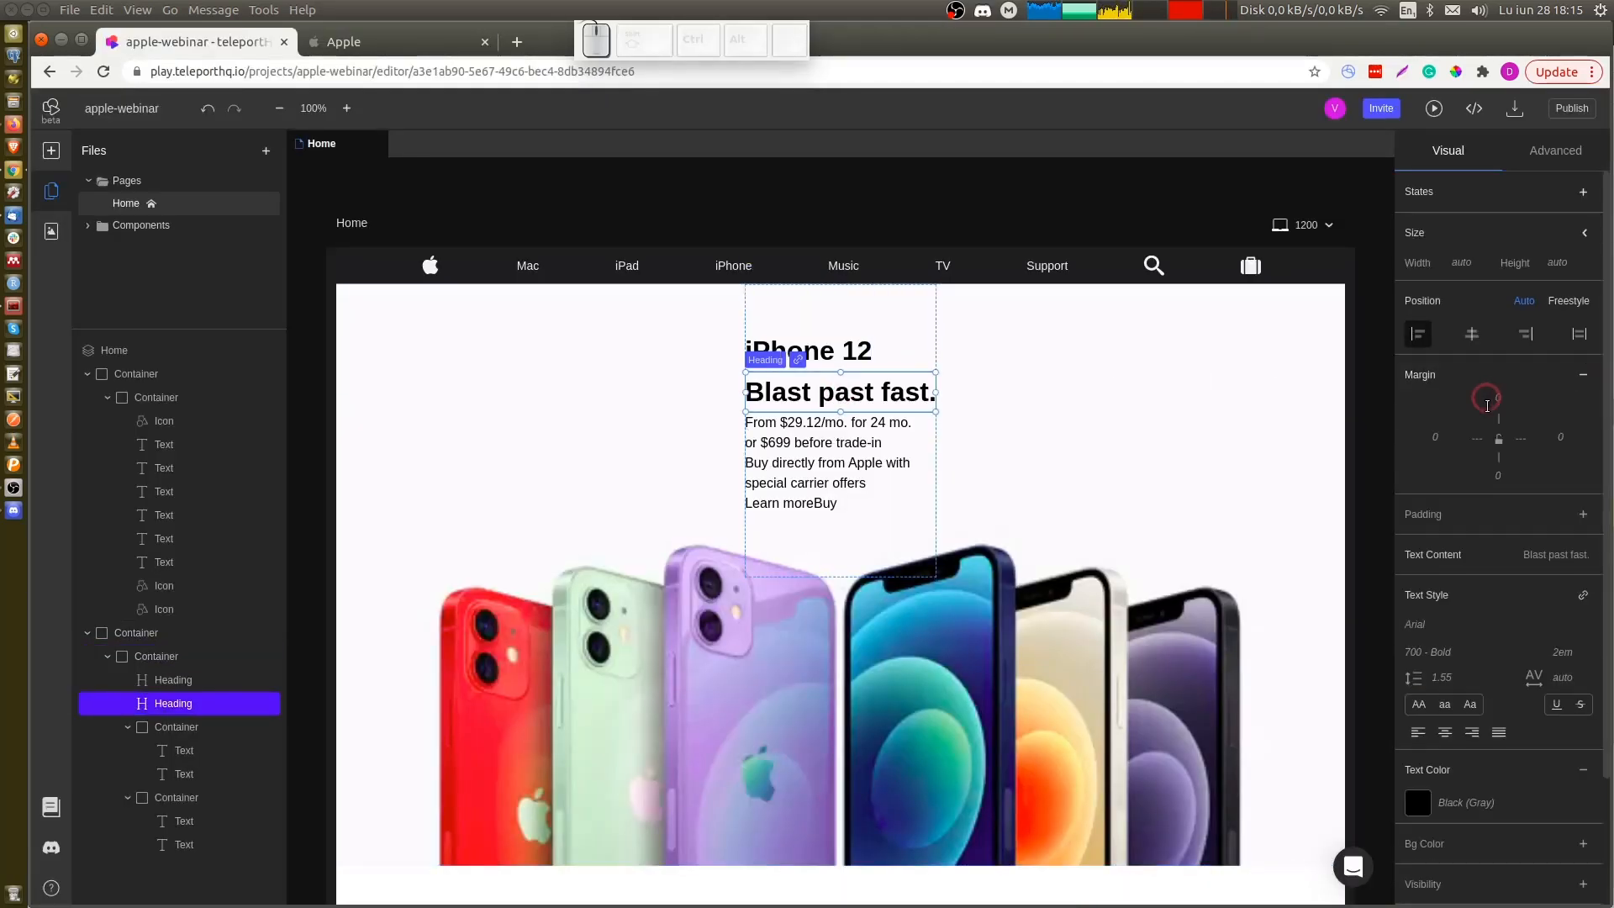
{"action": "left_click", "coordinate": [1497, 402]}
{"action": "type", "text": "6"}
{"action": "key", "text": "Return"}
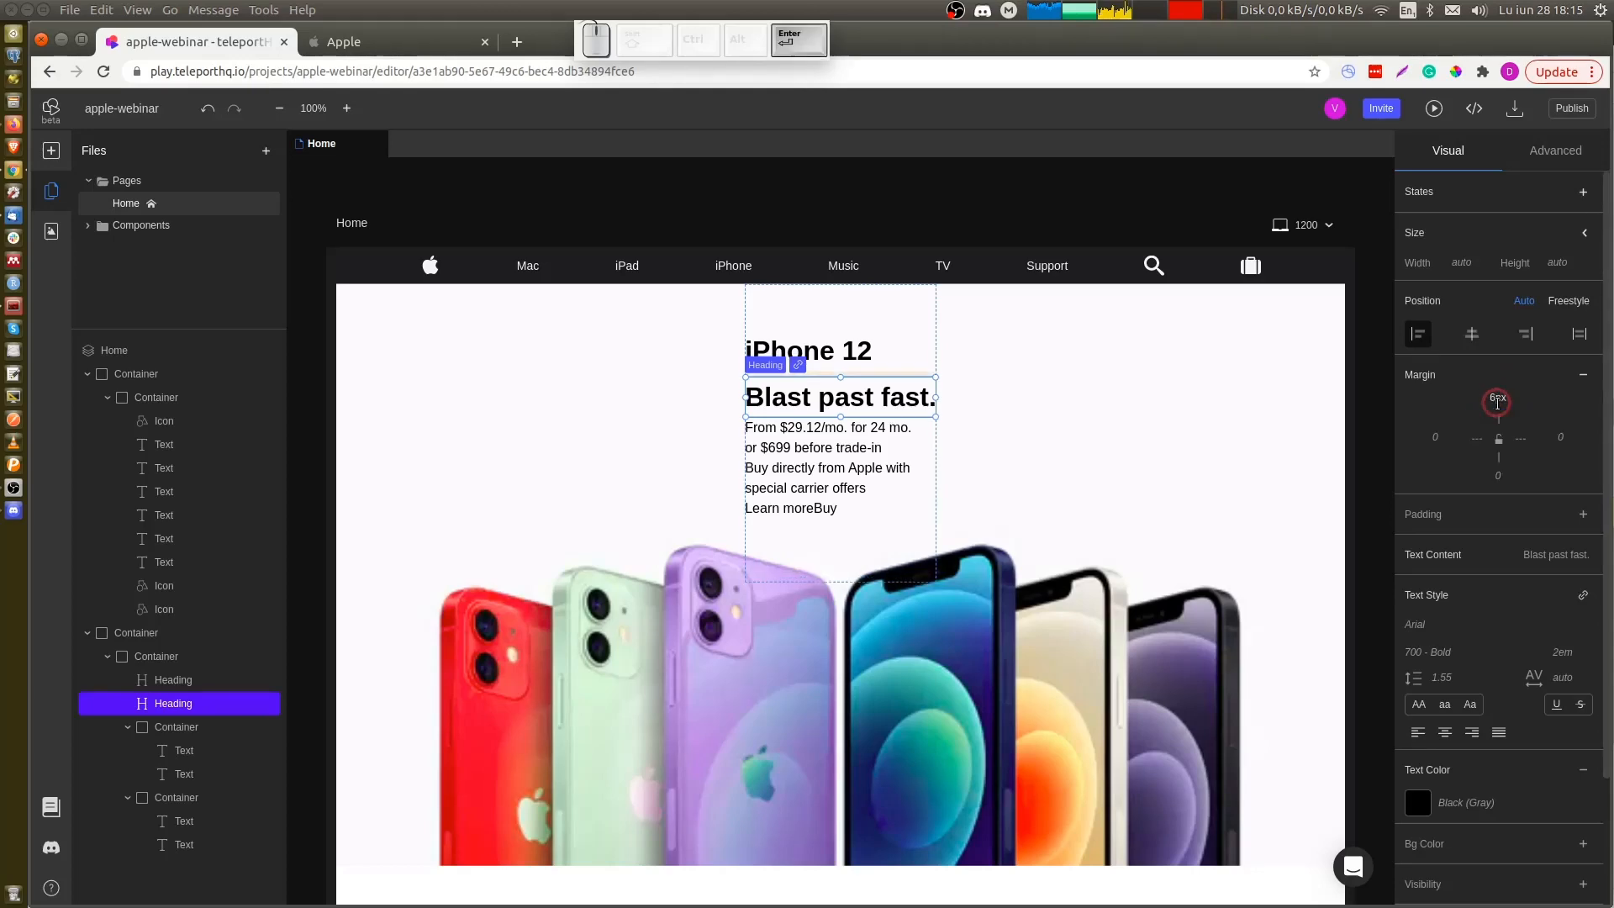
Inspect the pricing-info block on the Apple site, then set the pricing container's width to 100% and its top margin to 14 px
{"action": "key", "text": "ctrl+Tab"}
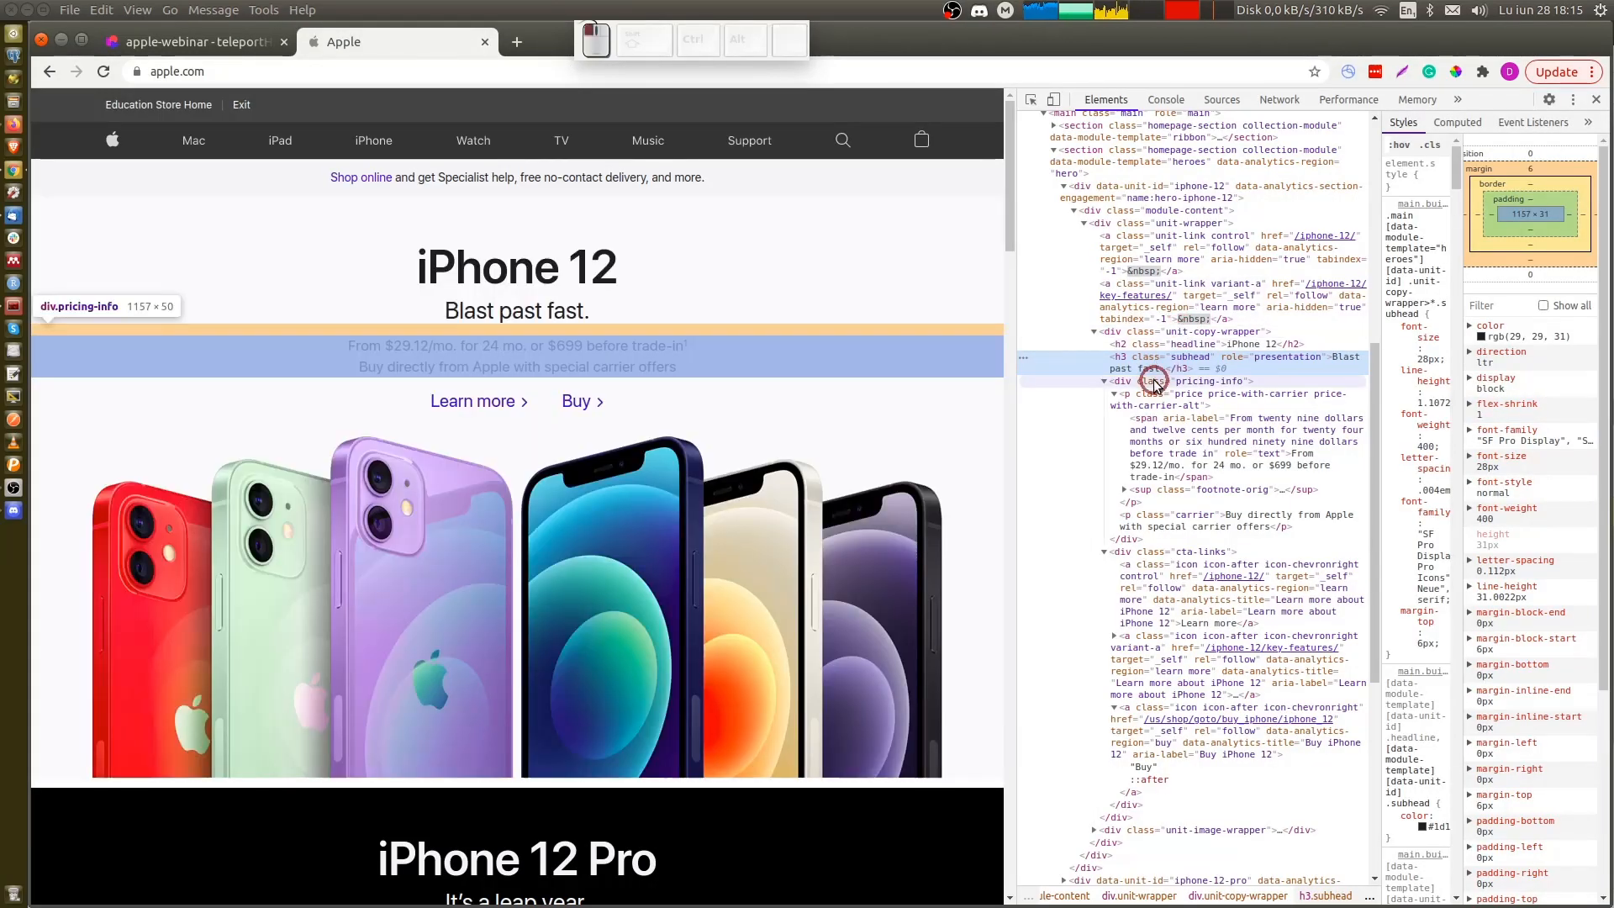
{"action": "left_click", "coordinate": [1153, 384]}
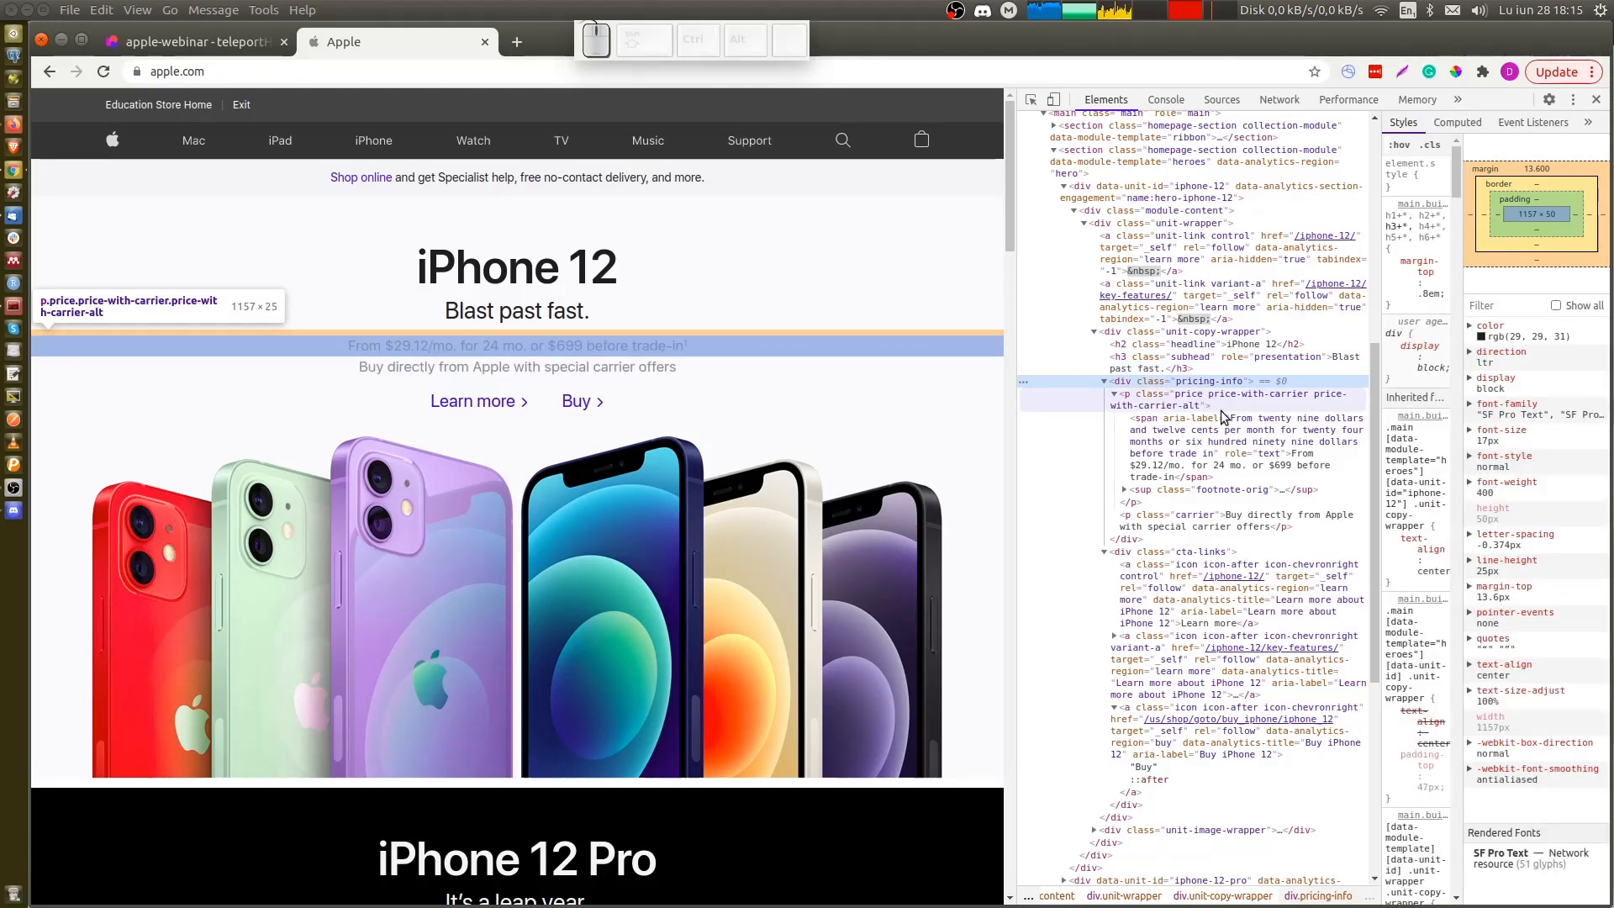
{"action": "key", "text": "ctrl+shift+Tab"}
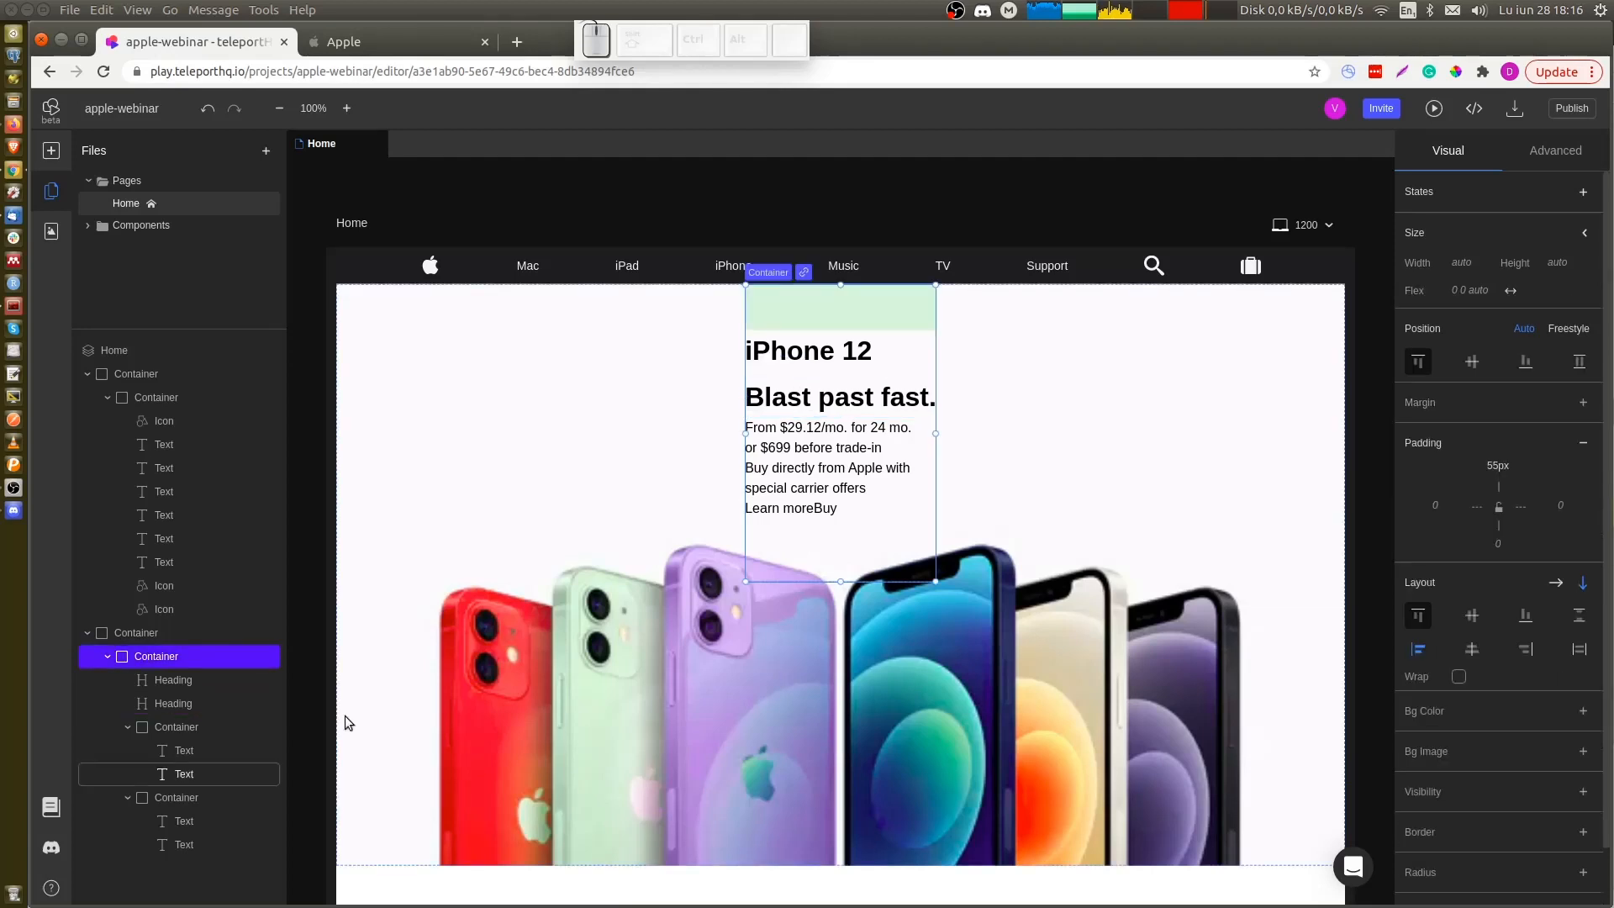
{"action": "left_click", "coordinate": [206, 729]}
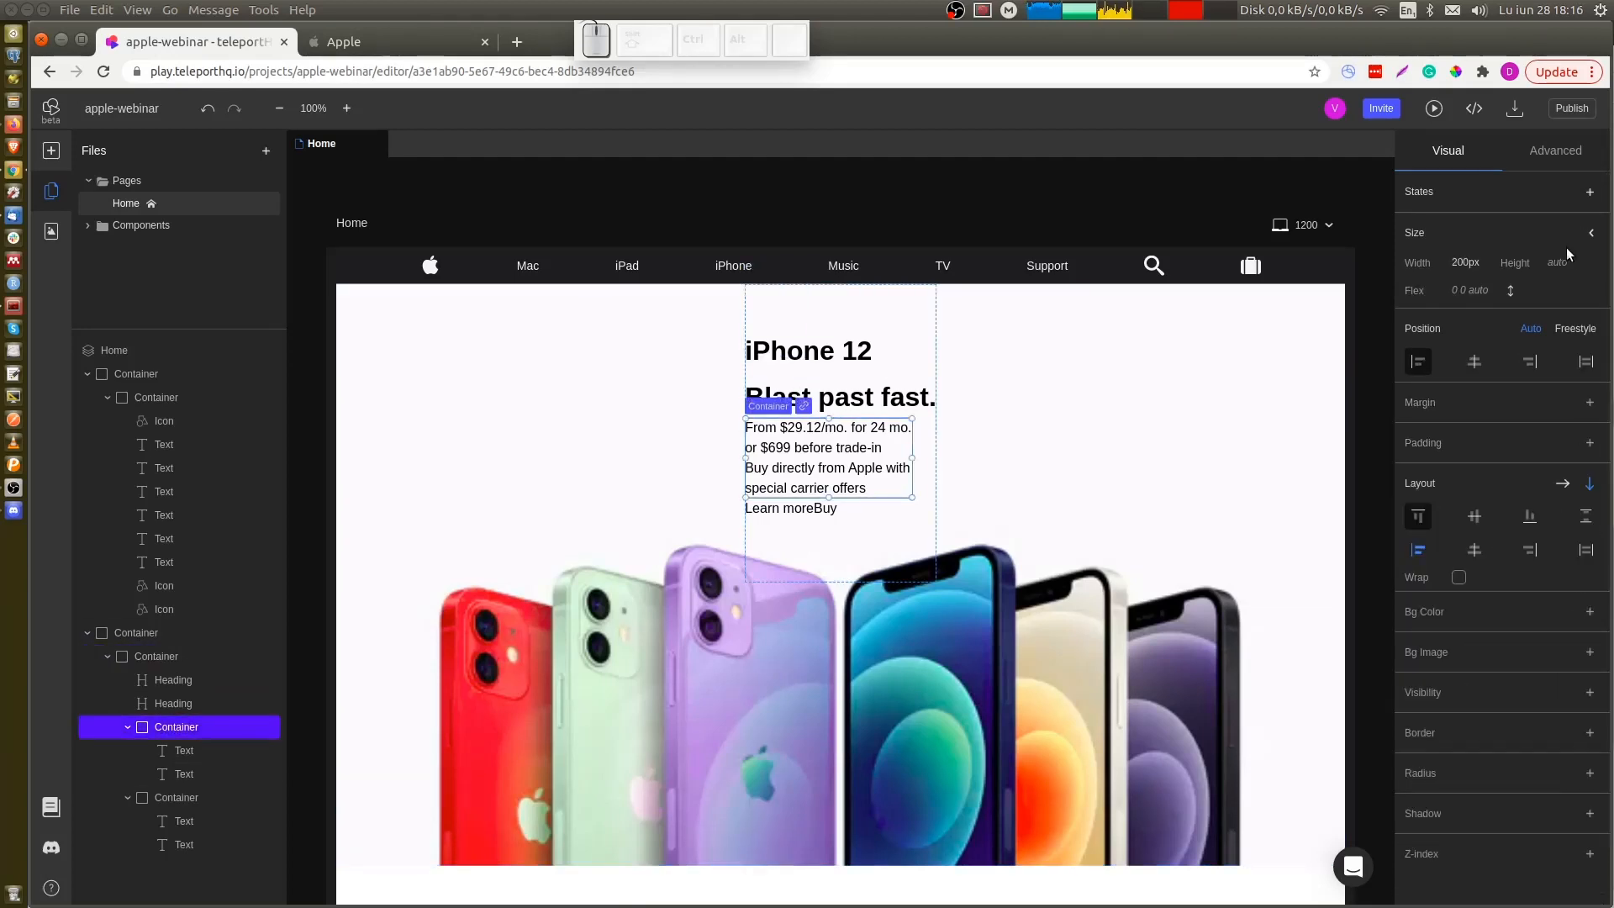
{"action": "left_click", "coordinate": [1482, 263]}
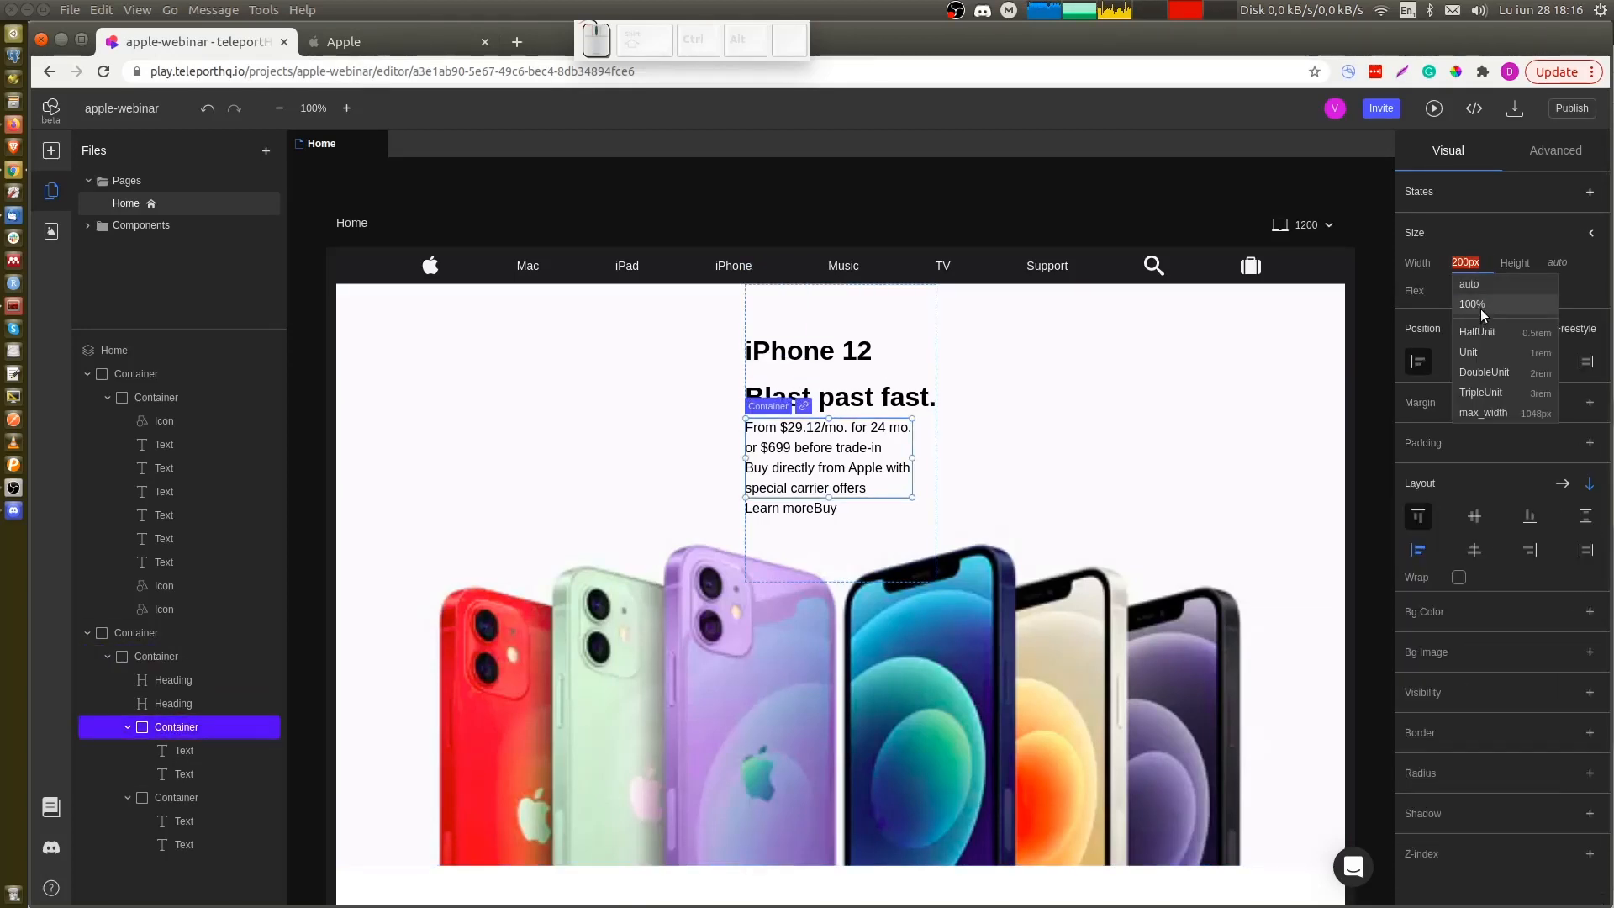
{"action": "left_click", "coordinate": [1481, 301]}
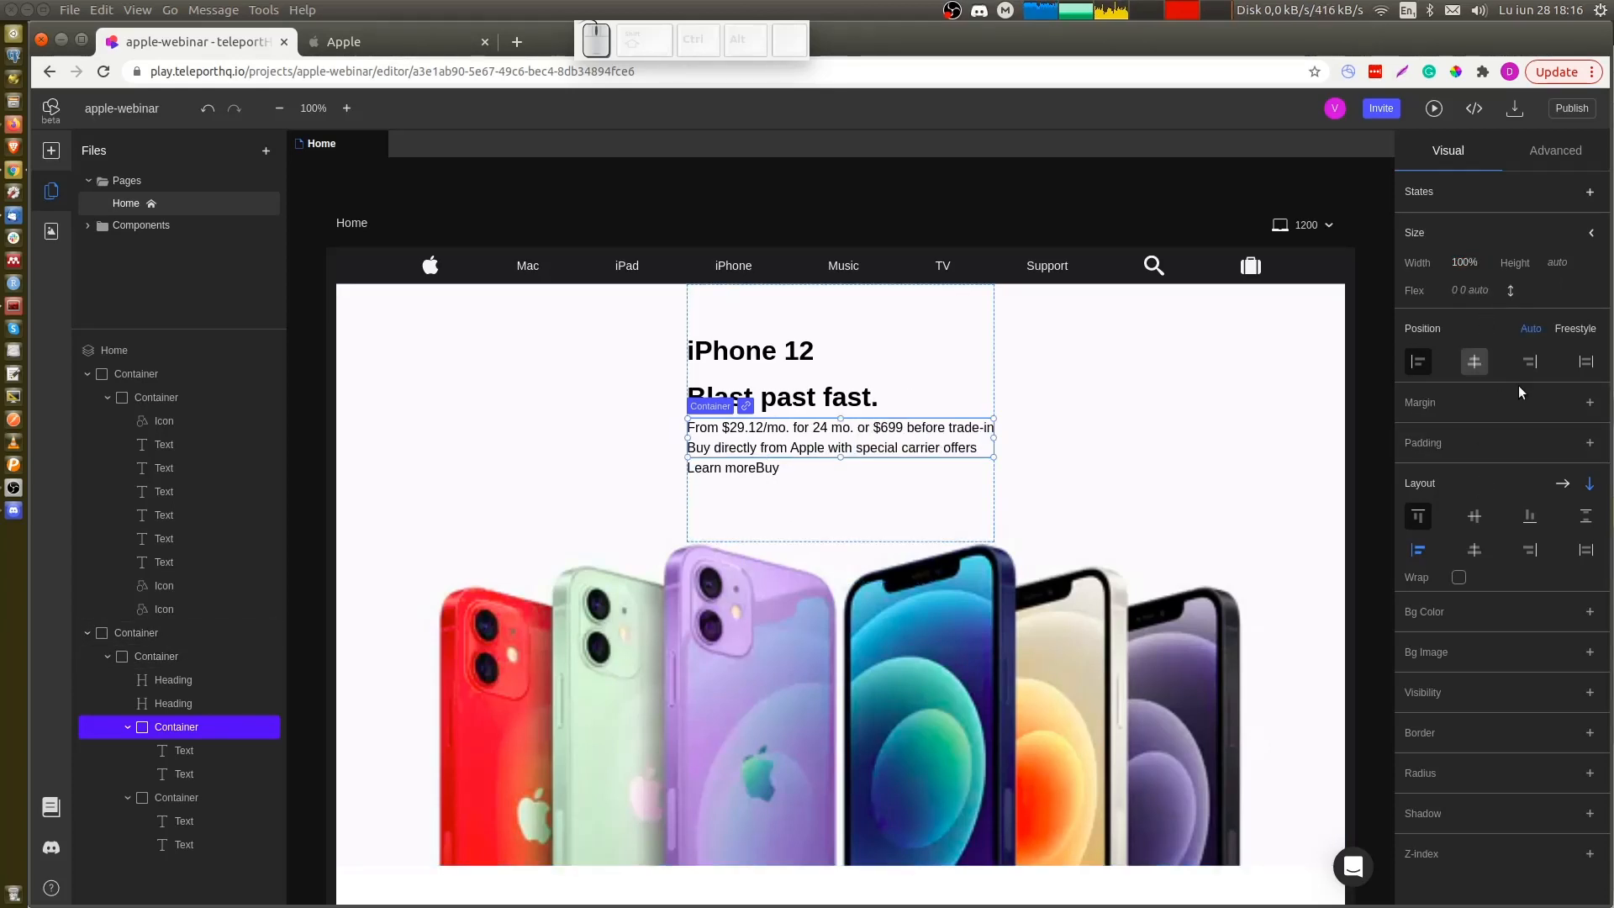
{"action": "left_click", "coordinate": [1588, 404]}
{"action": "left_click", "coordinate": [1500, 426]}
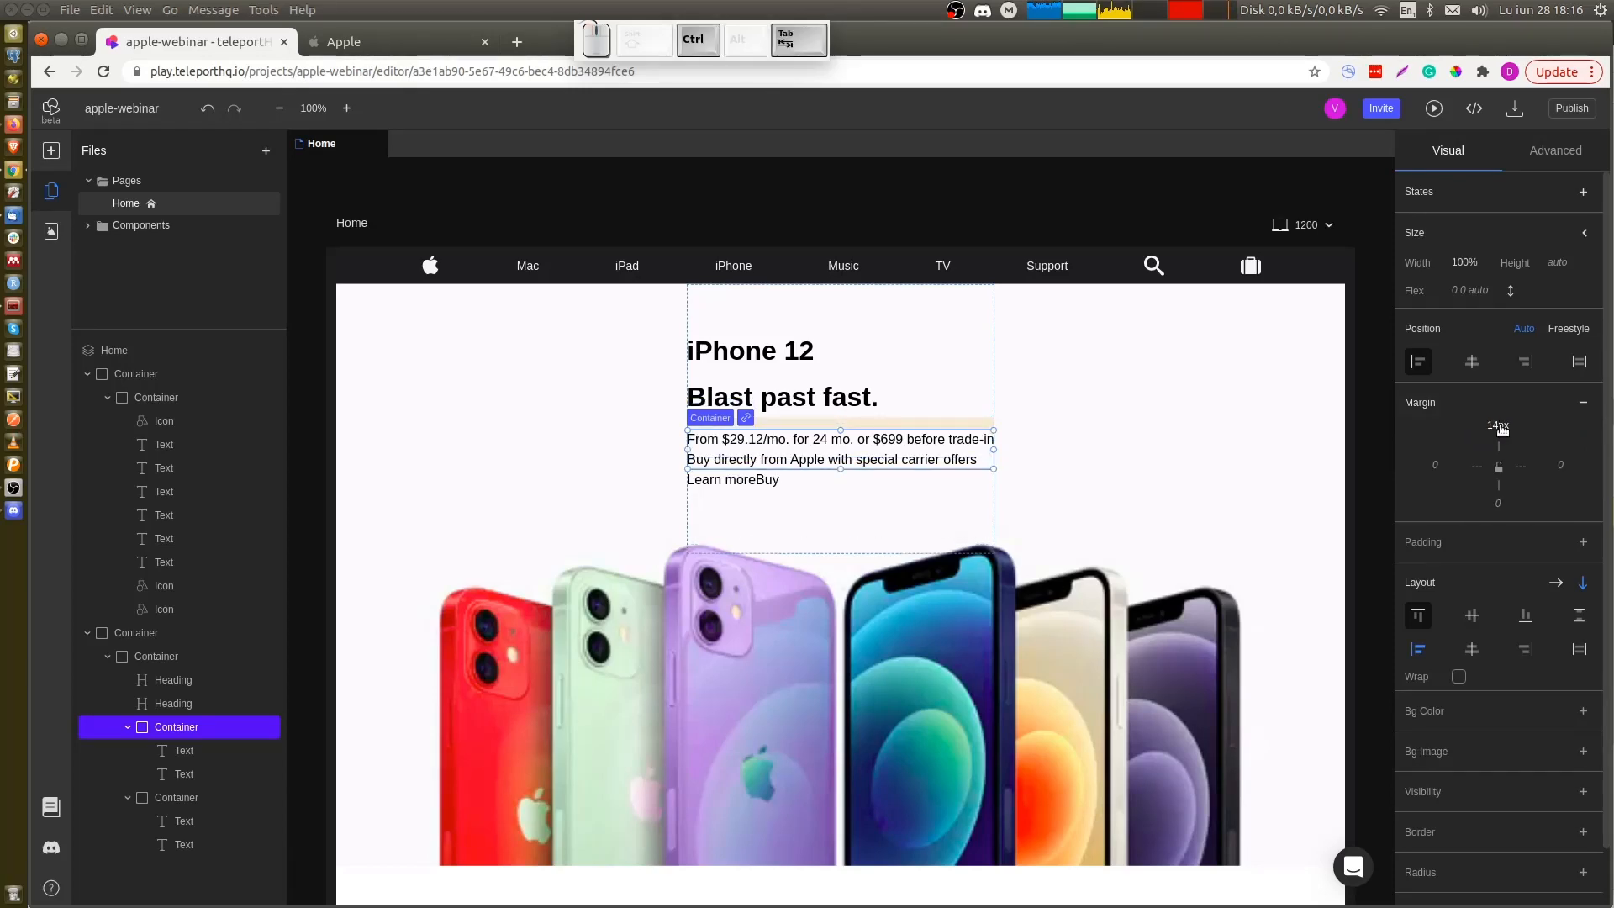
Inspect the price paragraph's margin on the Apple site and set the first pricing text's top margin to 7 px in the editor
{"action": "key", "text": "ctrl+Tab"}
{"action": "left_click", "coordinate": [1202, 397]}
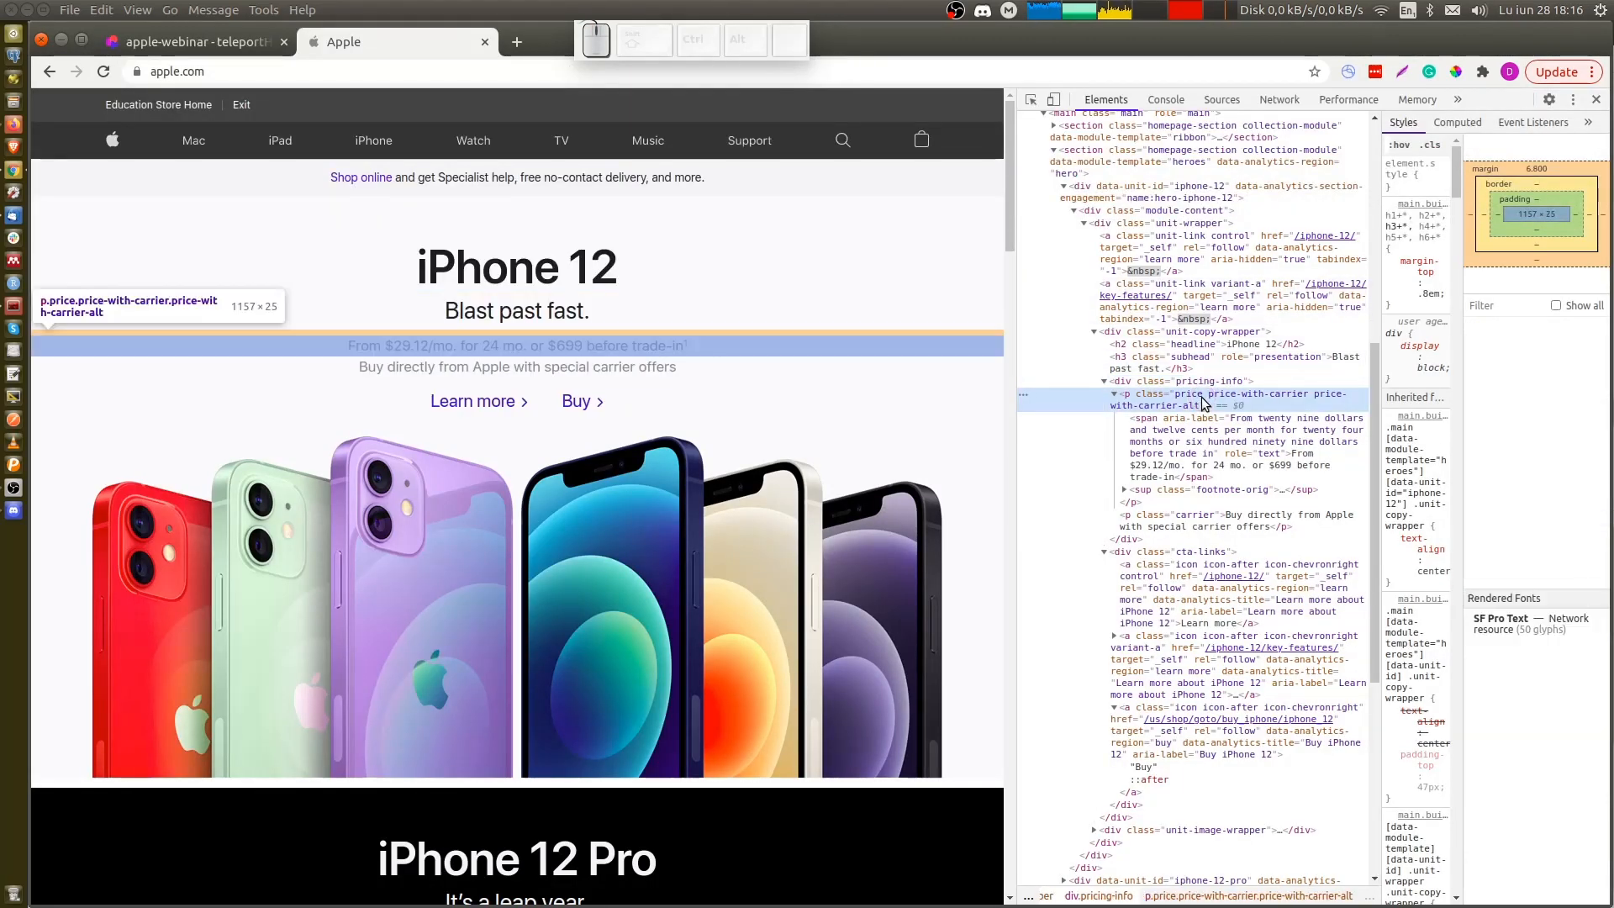
{"action": "key", "text": "ctrl+Tab"}
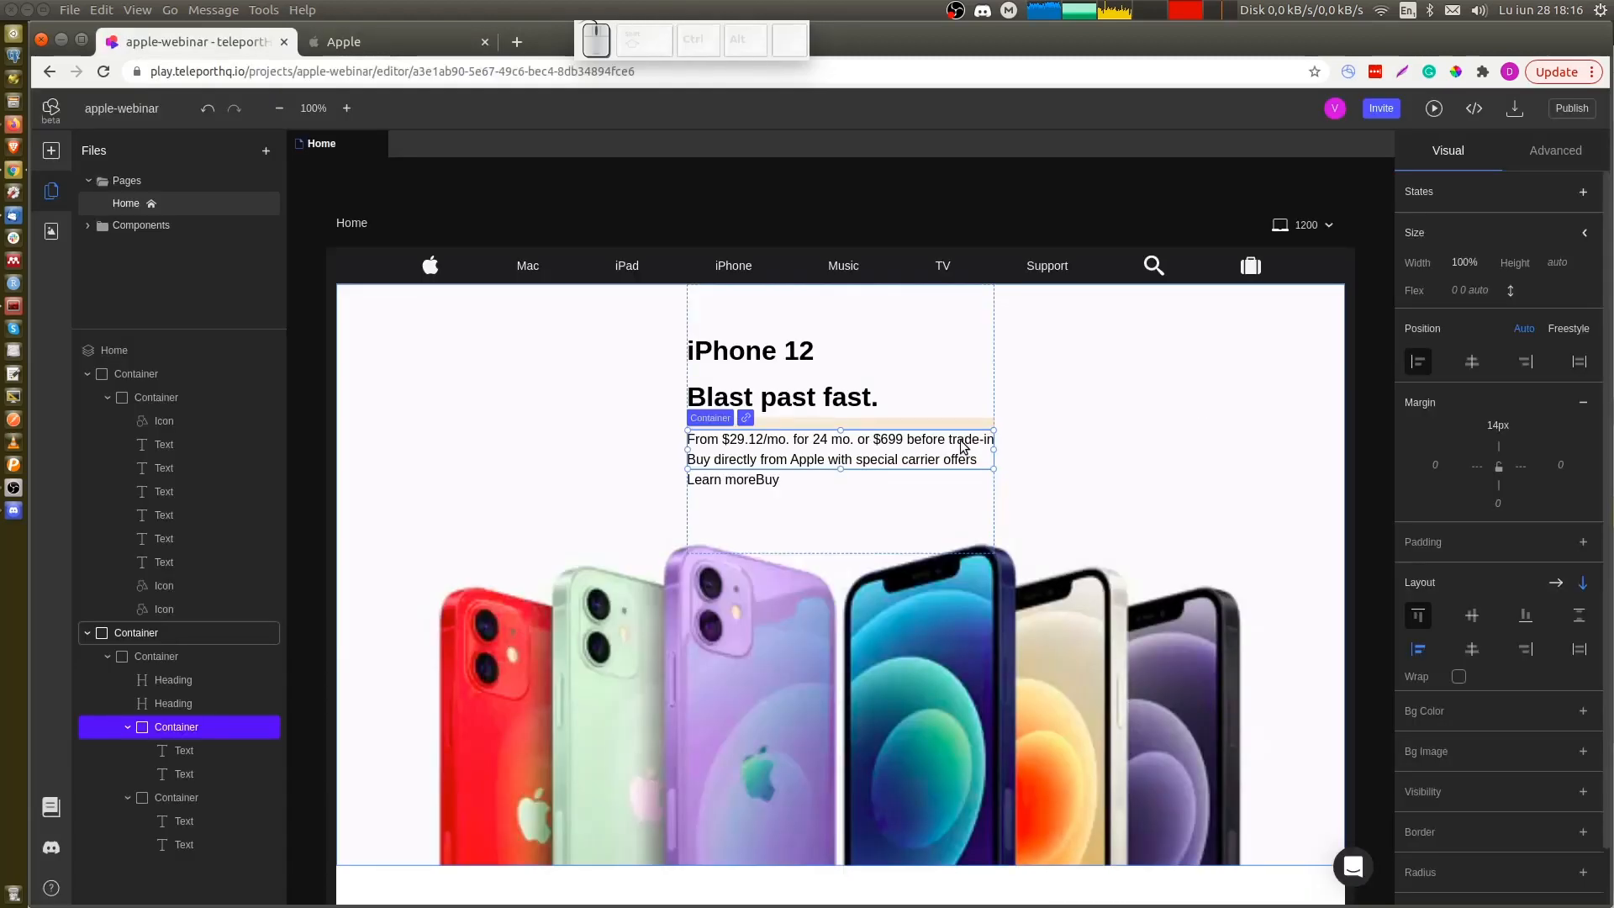
{"action": "left_click", "coordinate": [950, 445]}
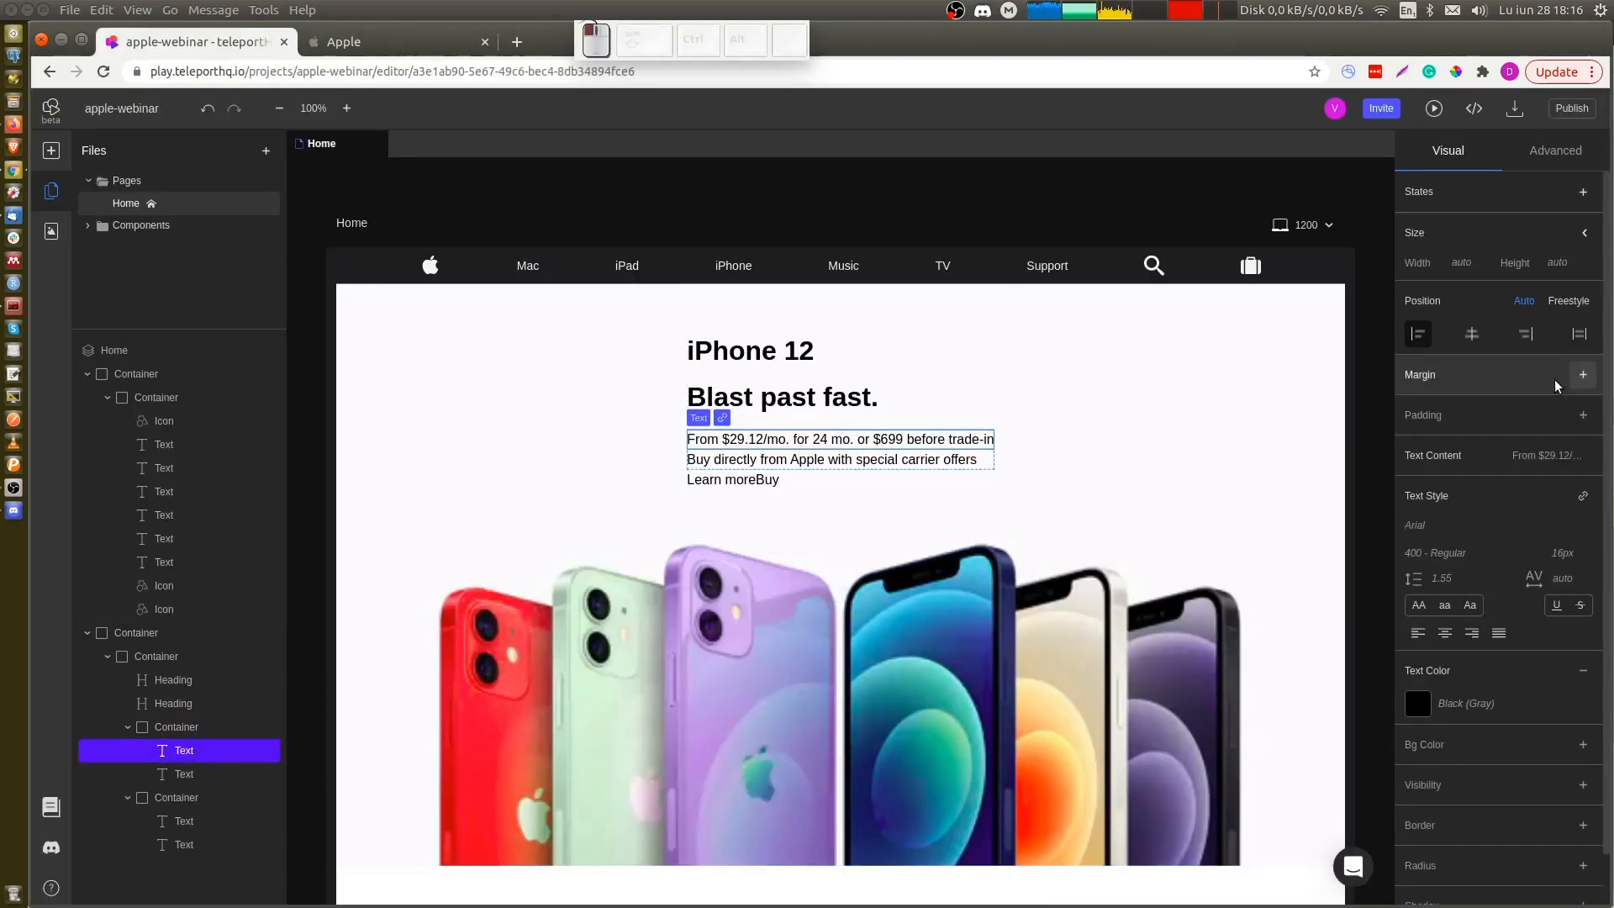
{"action": "left_click", "coordinate": [1495, 420]}
{"action": "left_click", "coordinate": [1495, 397]}
{"action": "type", "text": "7"}
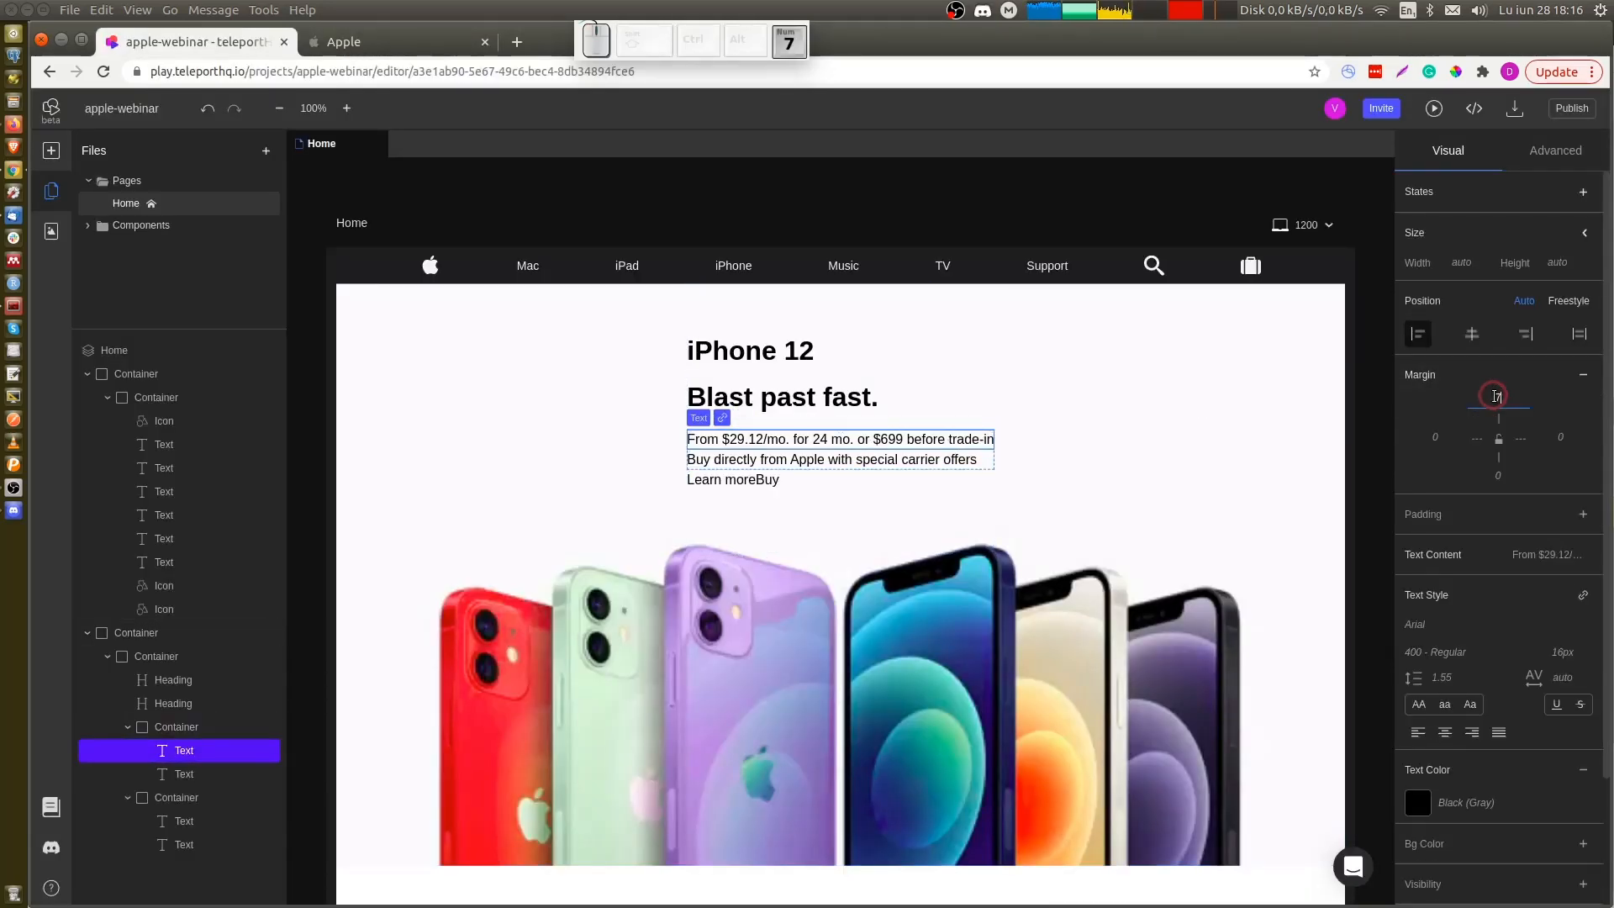
{"action": "key", "text": "Return"}
Inspect the carrier and cta-links spacing on the Apple site, then centre the hero links container's content horizontally with a 14 px top margin
{"action": "key", "text": "ctrl+Tab"}
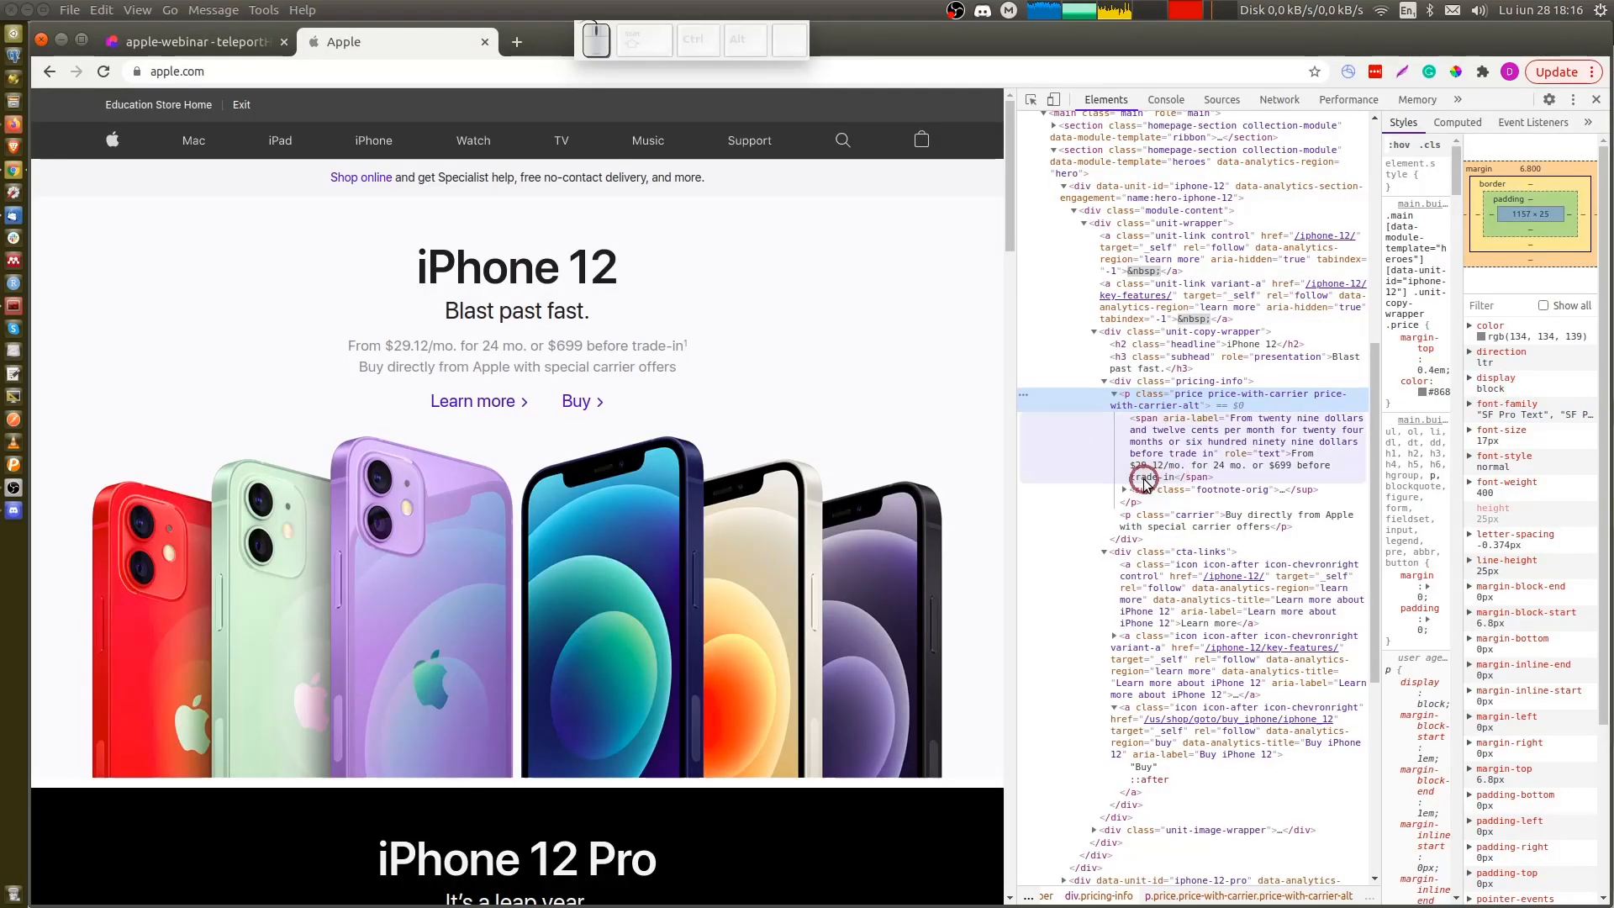
{"action": "left_click", "coordinate": [1198, 517]}
{"action": "scroll", "coordinate": [1199, 488], "scroll_direction": "down", "scroll_amount": 3}
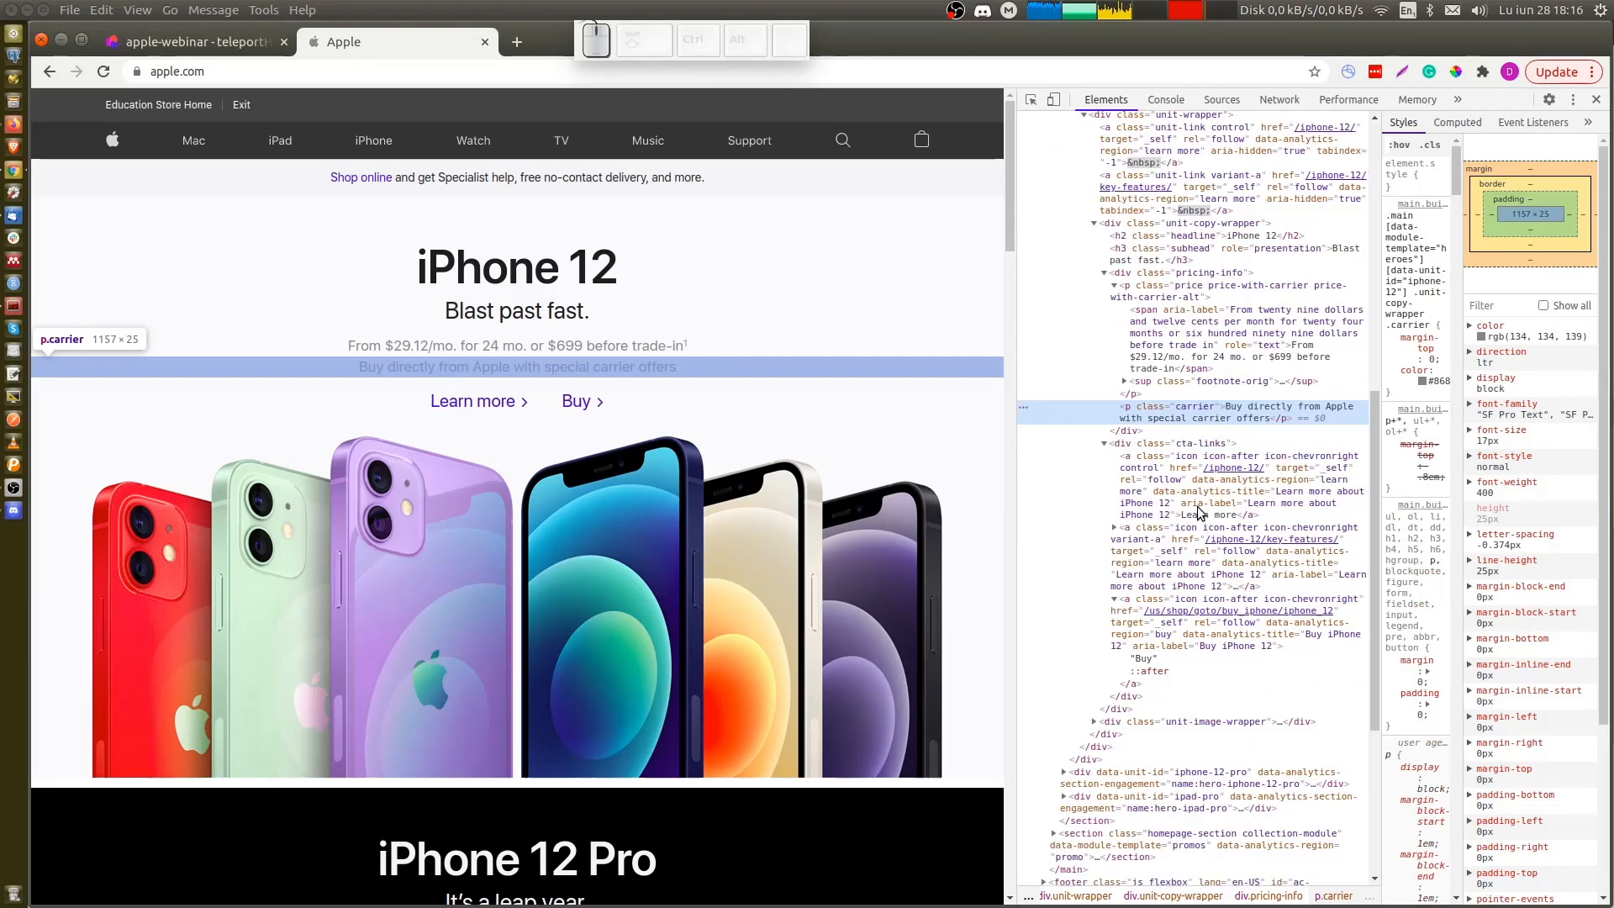
{"action": "left_click", "coordinate": [1200, 444]}
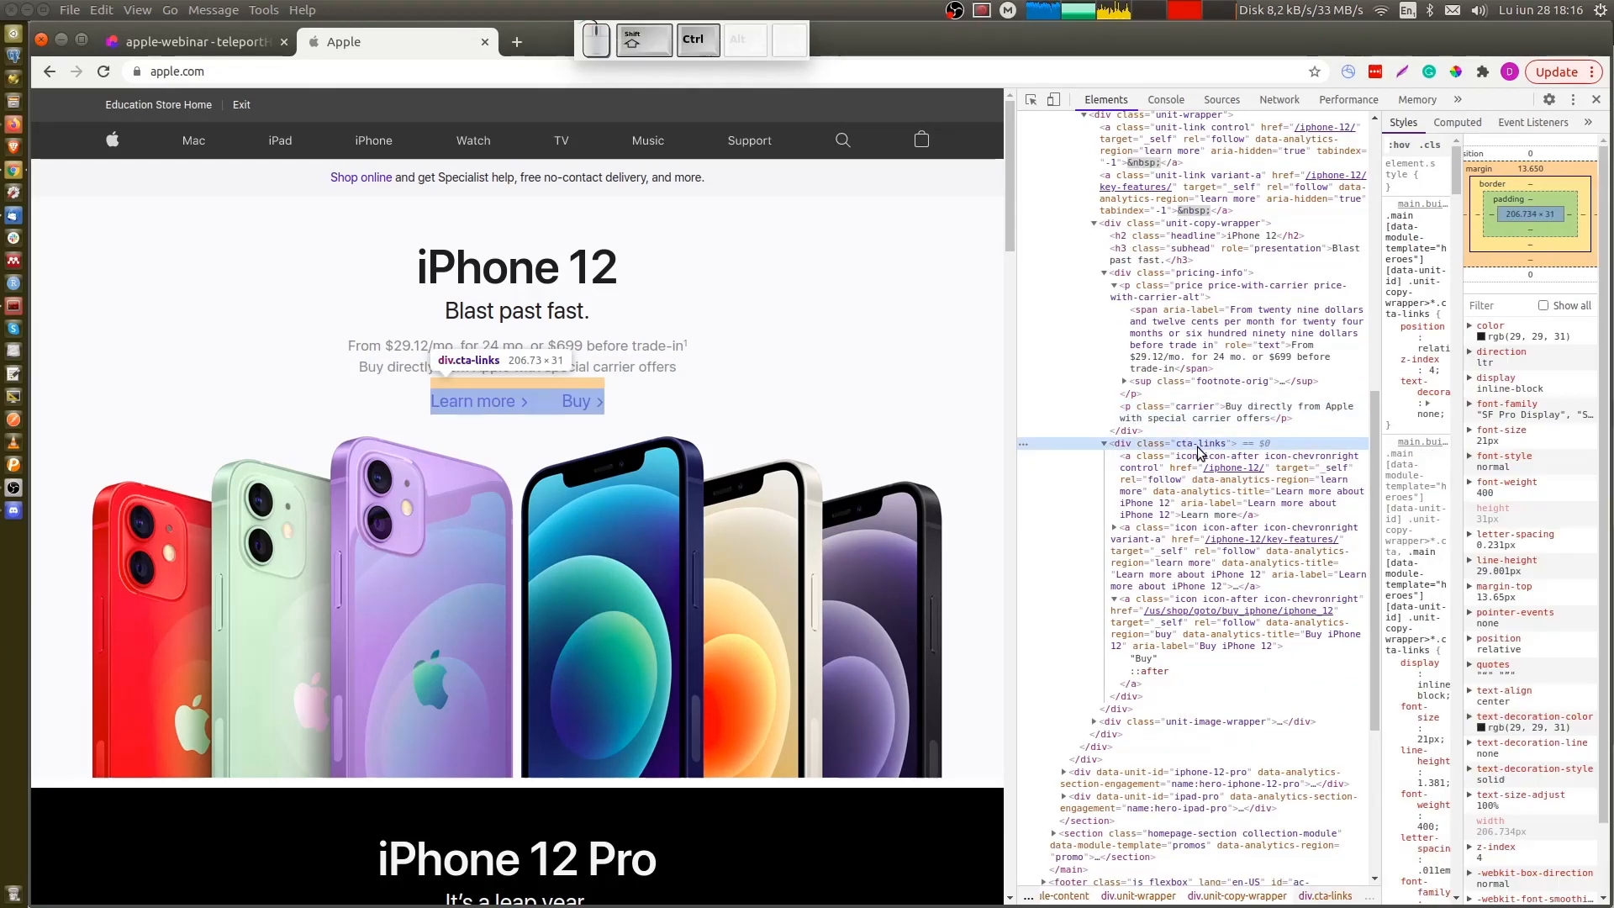
{"action": "key", "text": "ctrl+shift+Tab"}
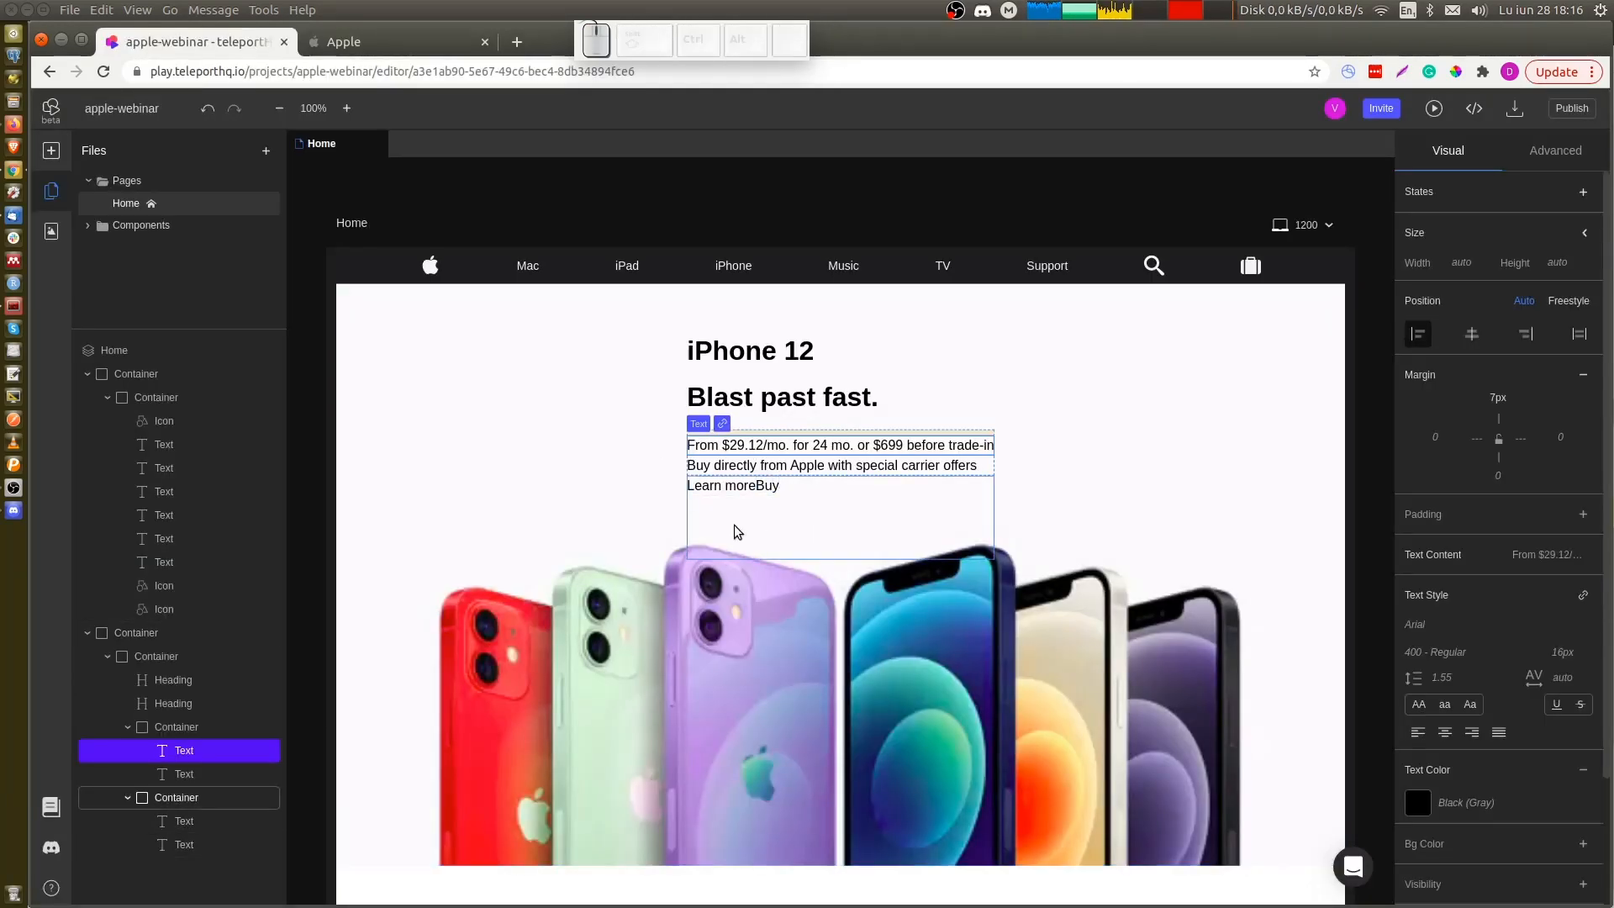
{"action": "left_click", "coordinate": [173, 799]}
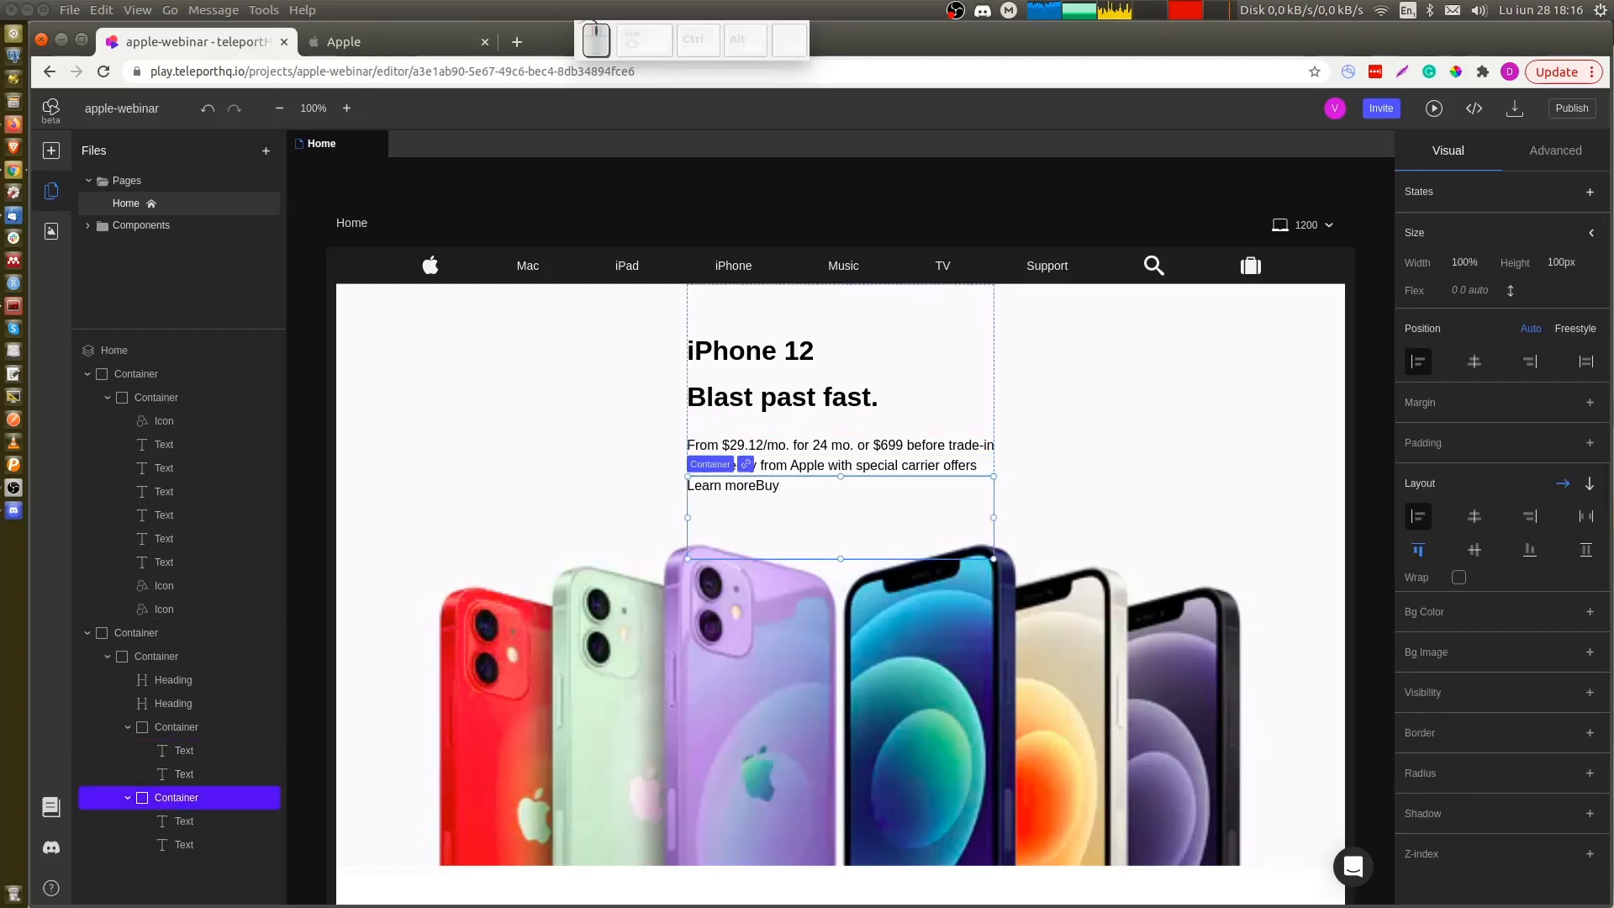
{"action": "left_click", "coordinate": [1473, 516]}
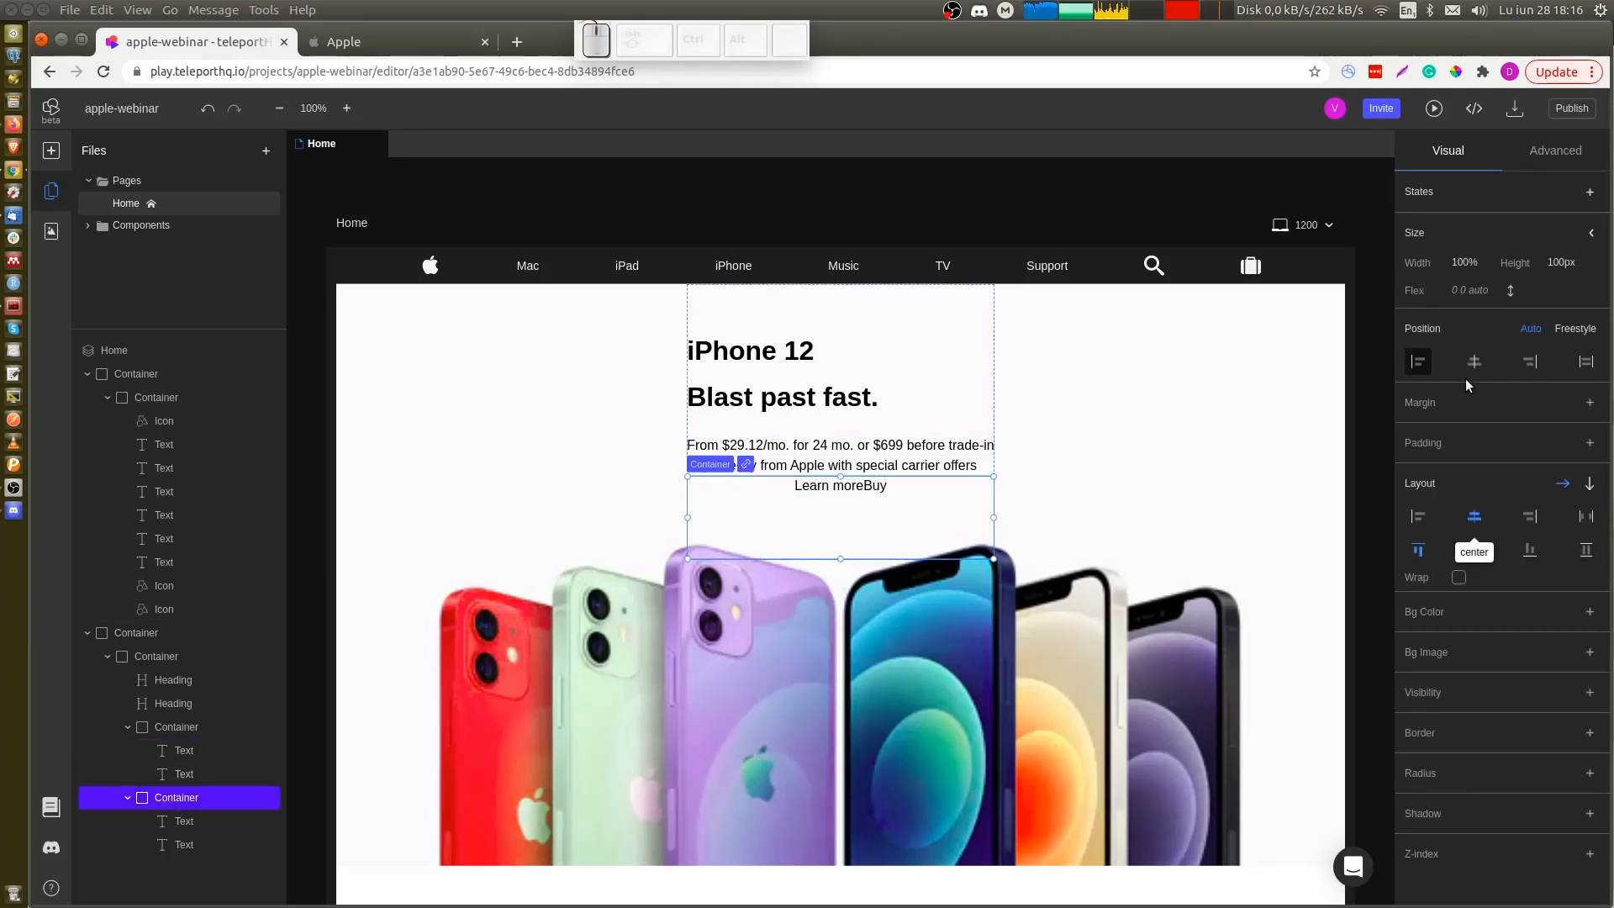
{"action": "left_click", "coordinate": [1589, 404]}
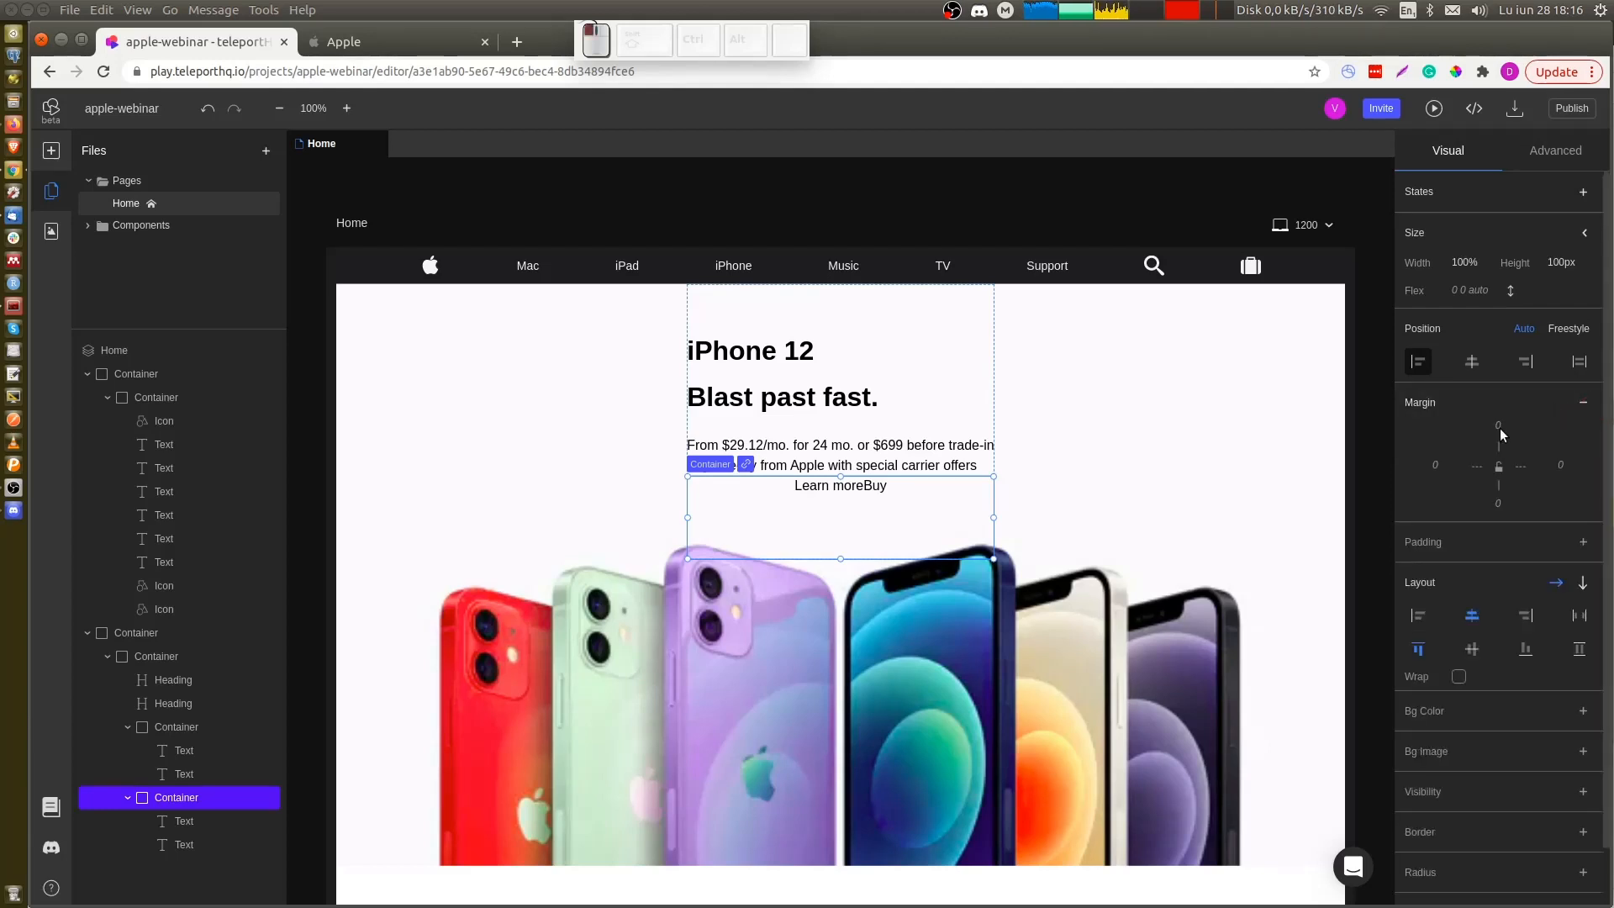
{"action": "left_click_drag", "start_coordinate": [1502, 433], "coordinate": [1502, 412]}
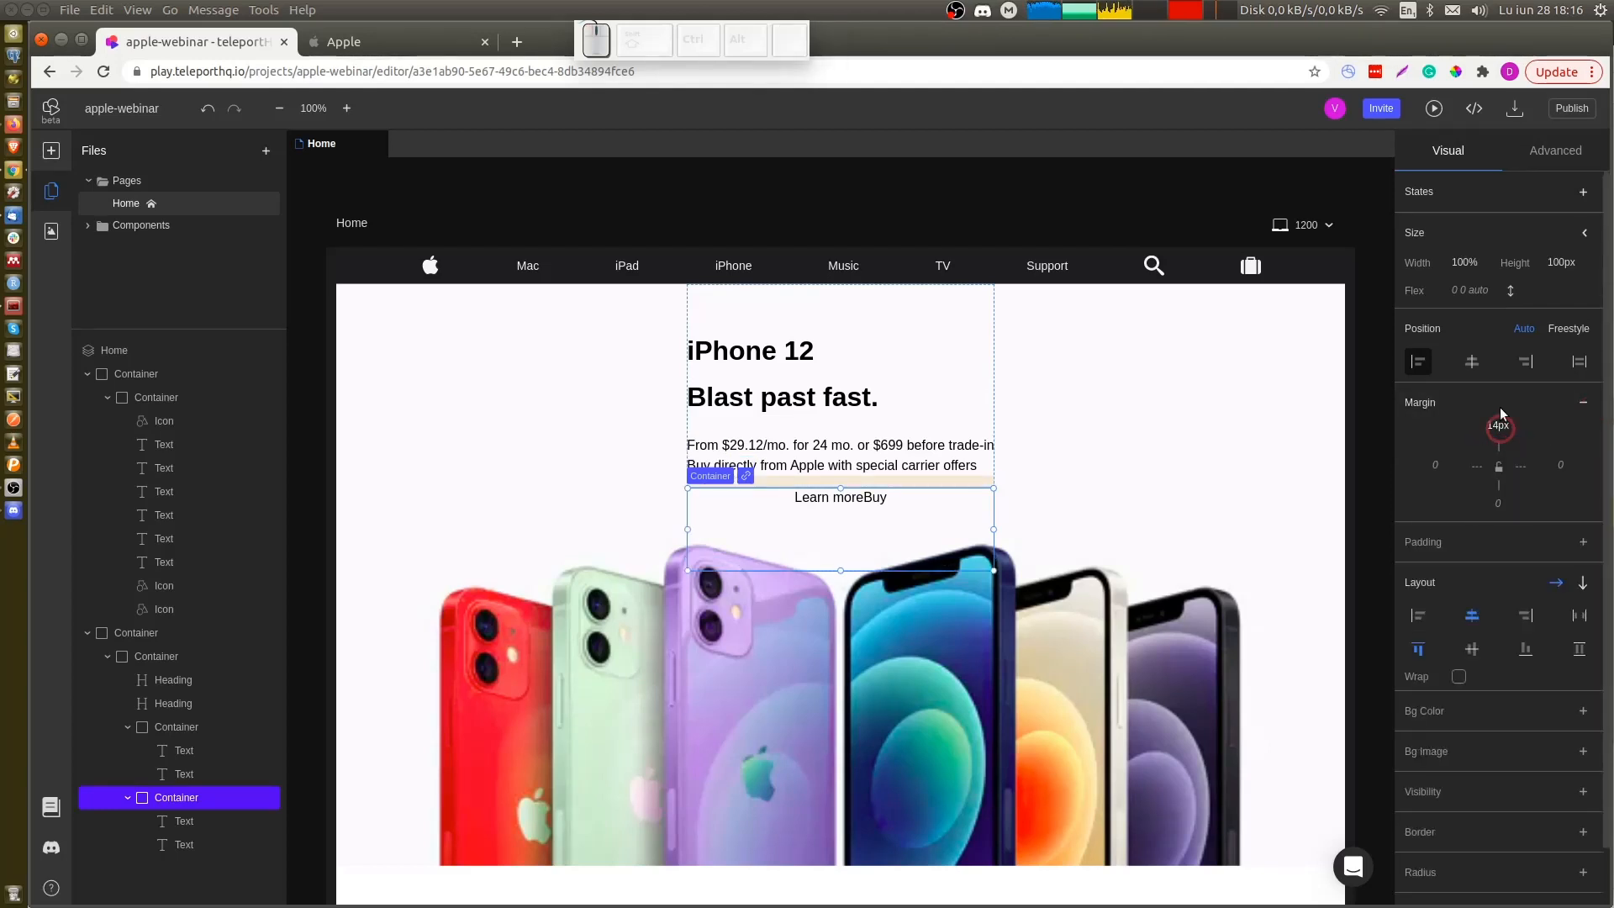
Set the links container's height to 100% and centre the contents of the hero's inner text container horizontally
{"action": "left_click", "coordinate": [1563, 263]}
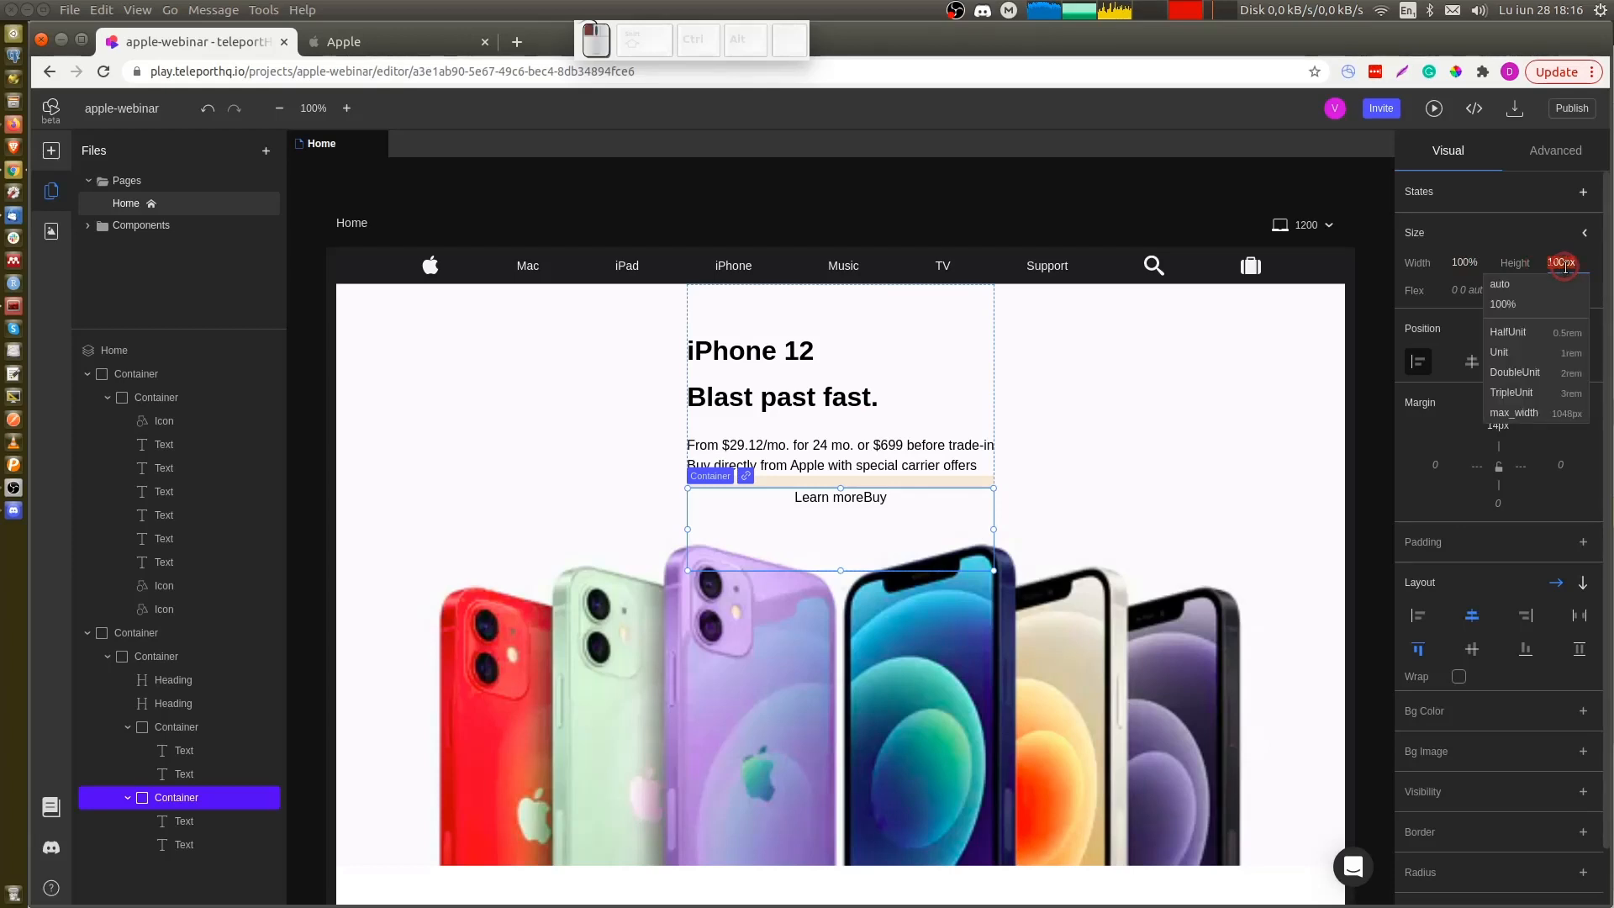
{"action": "left_click", "coordinate": [1551, 306]}
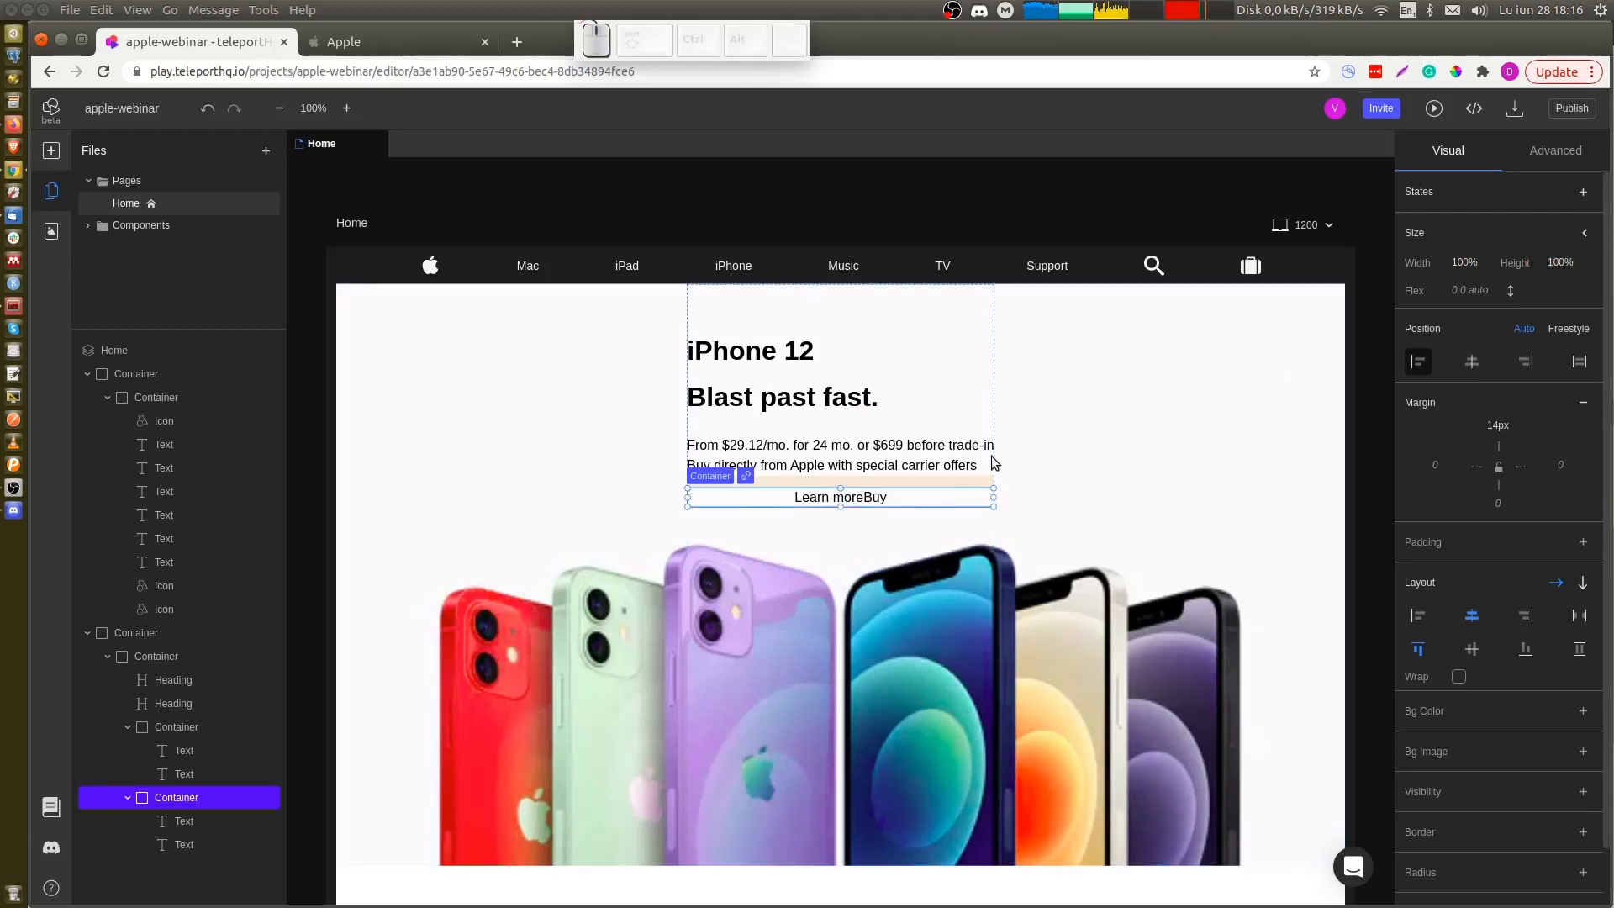
{"action": "left_click", "coordinate": [224, 724]}
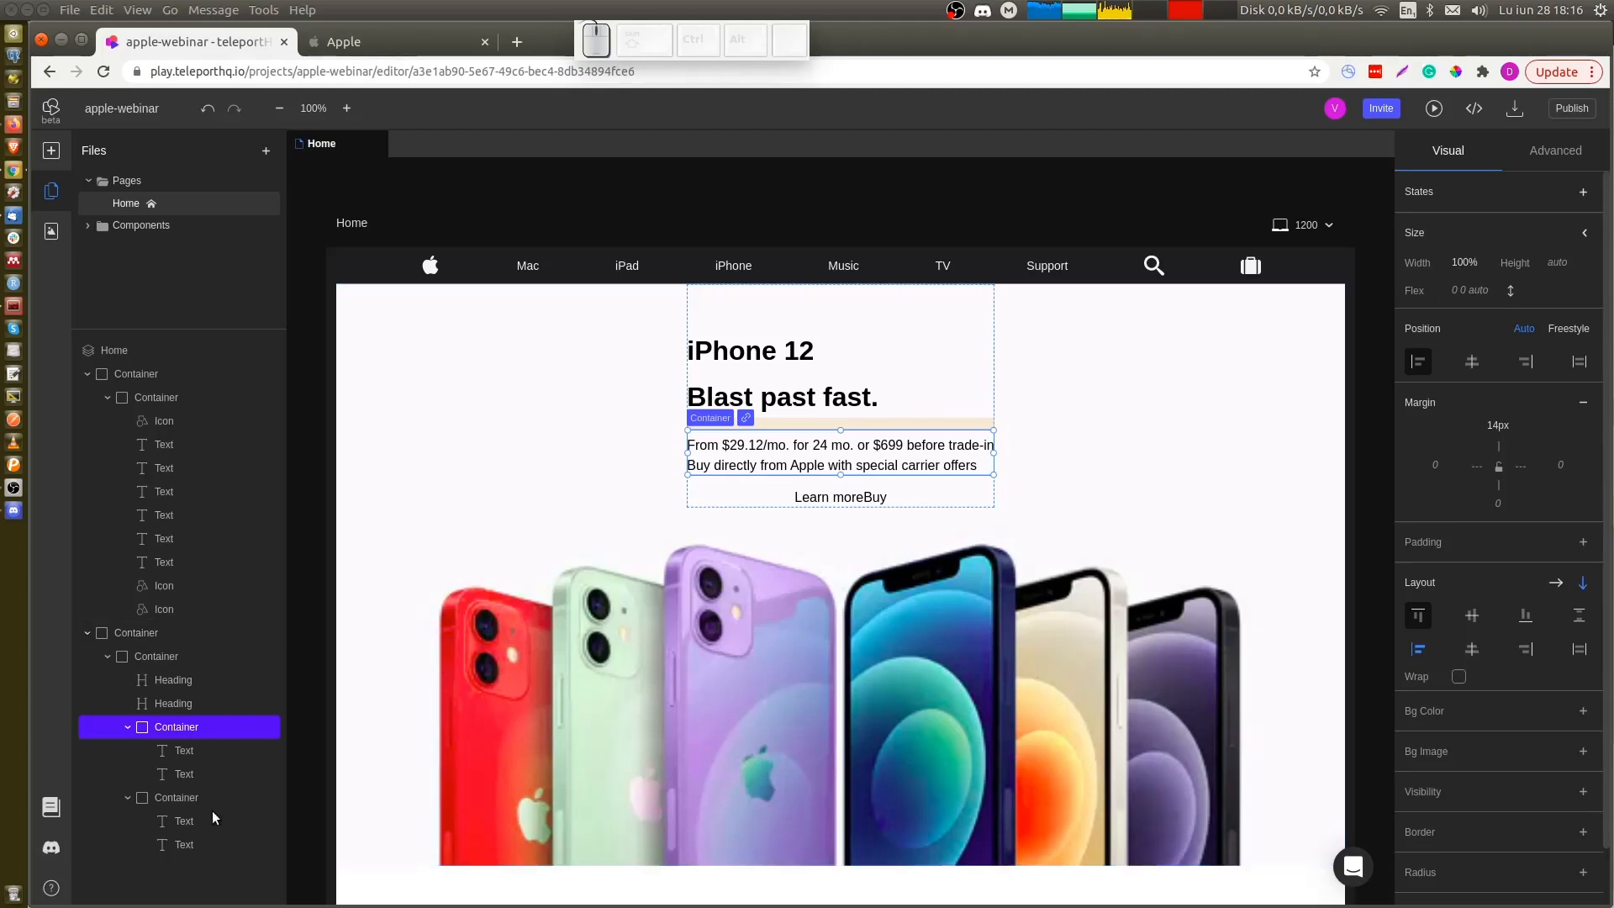
{"action": "left_click", "coordinate": [234, 794]}
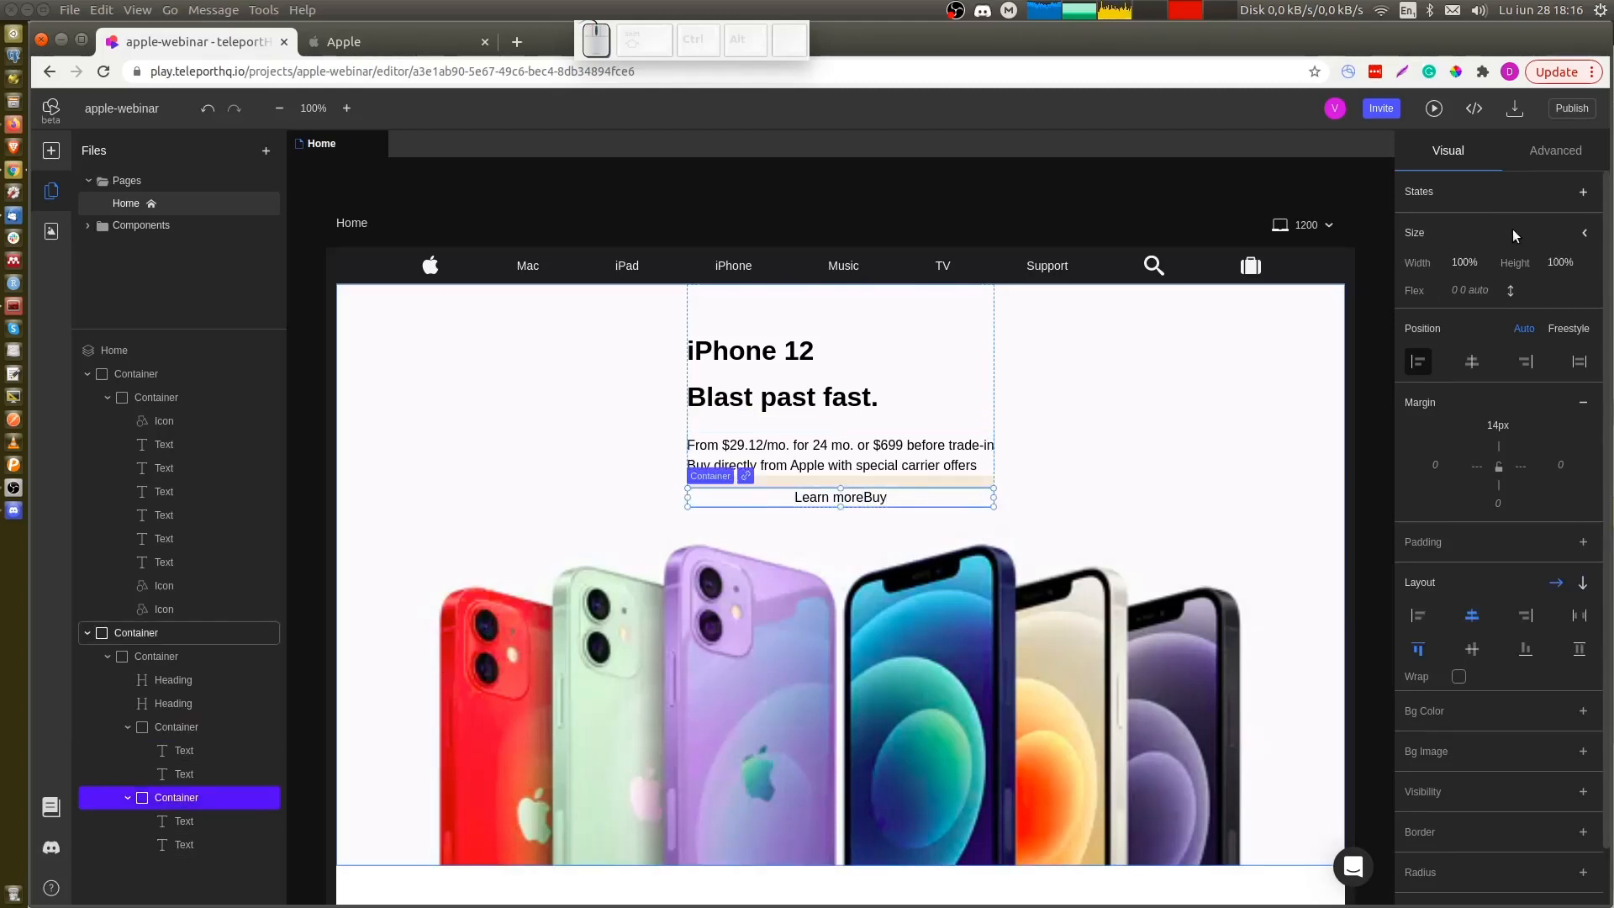
{"action": "left_click", "coordinate": [1485, 264]}
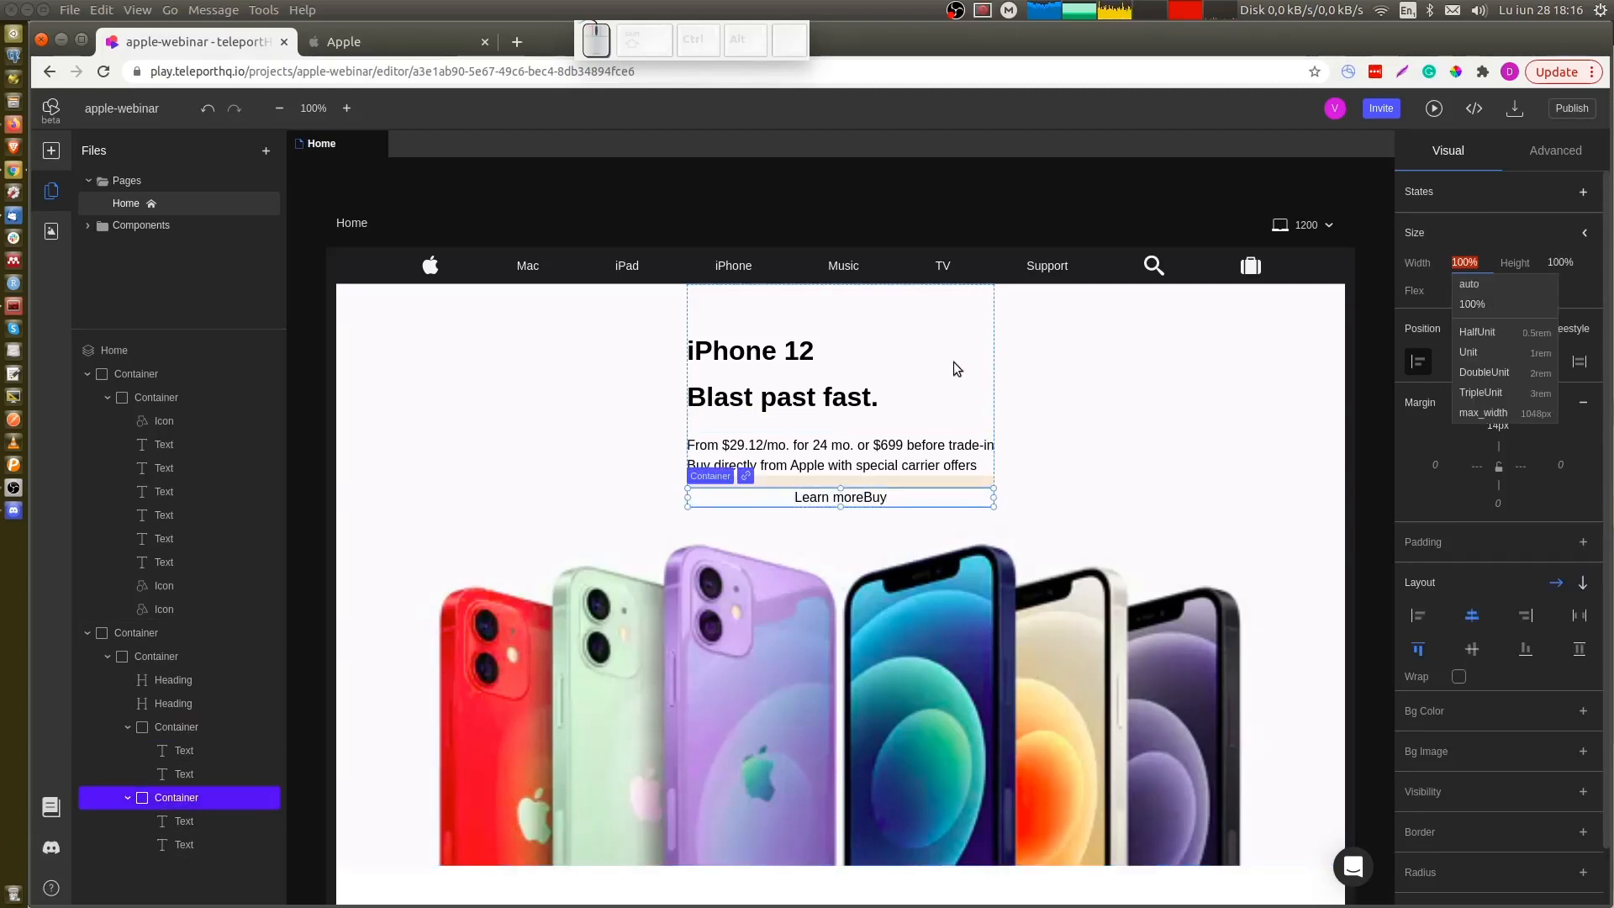
{"action": "left_click", "coordinate": [190, 656]}
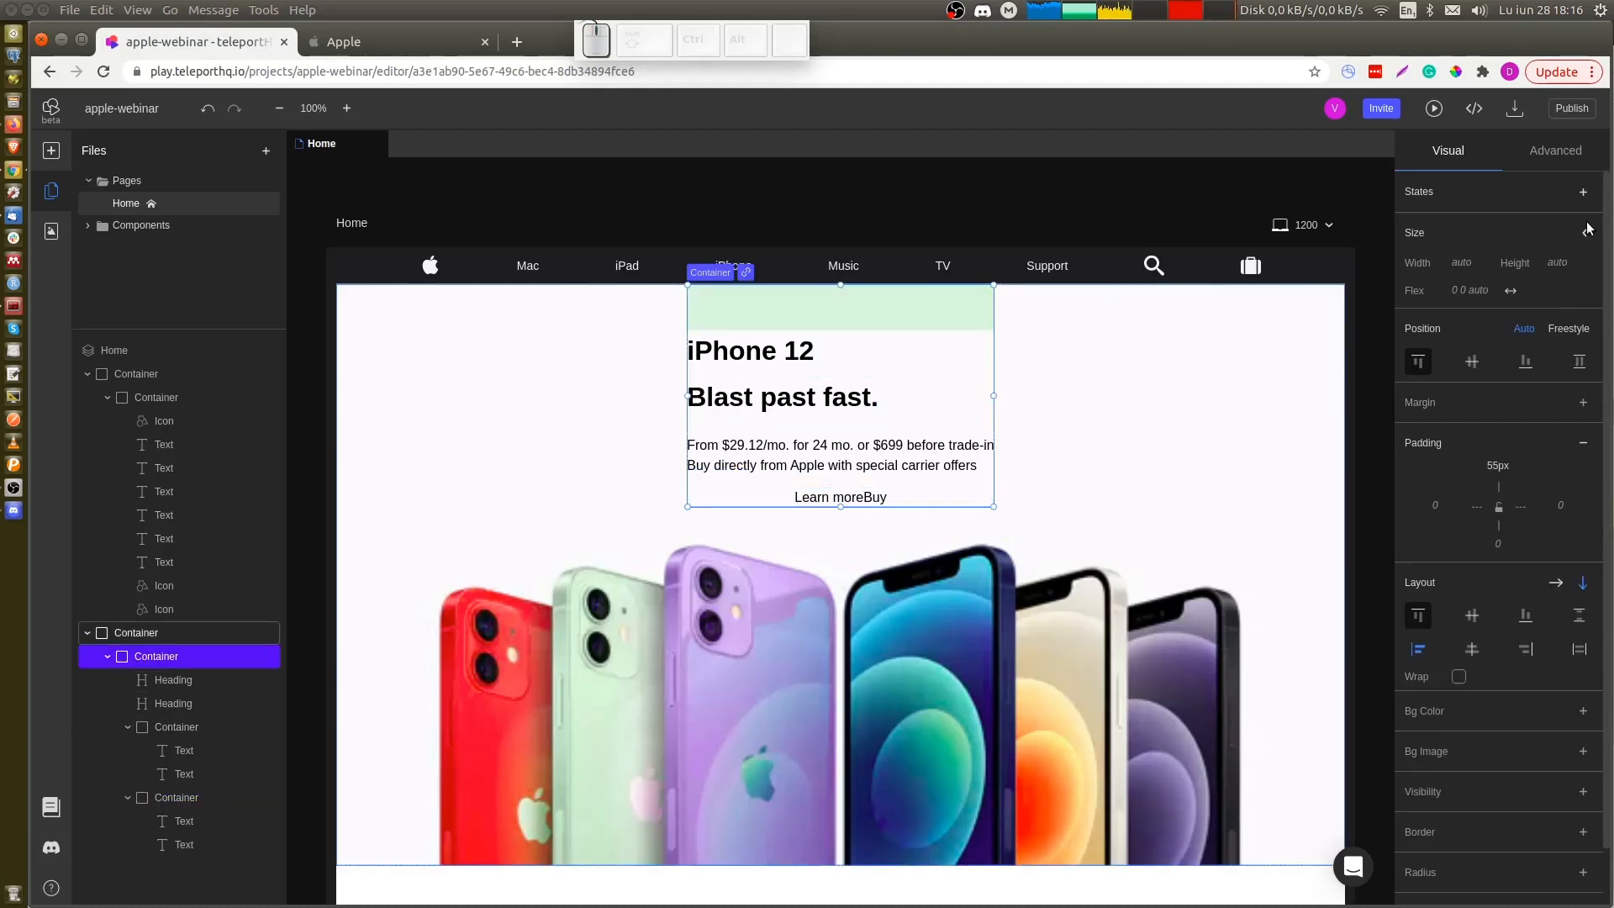
{"action": "left_click", "coordinate": [1476, 648]}
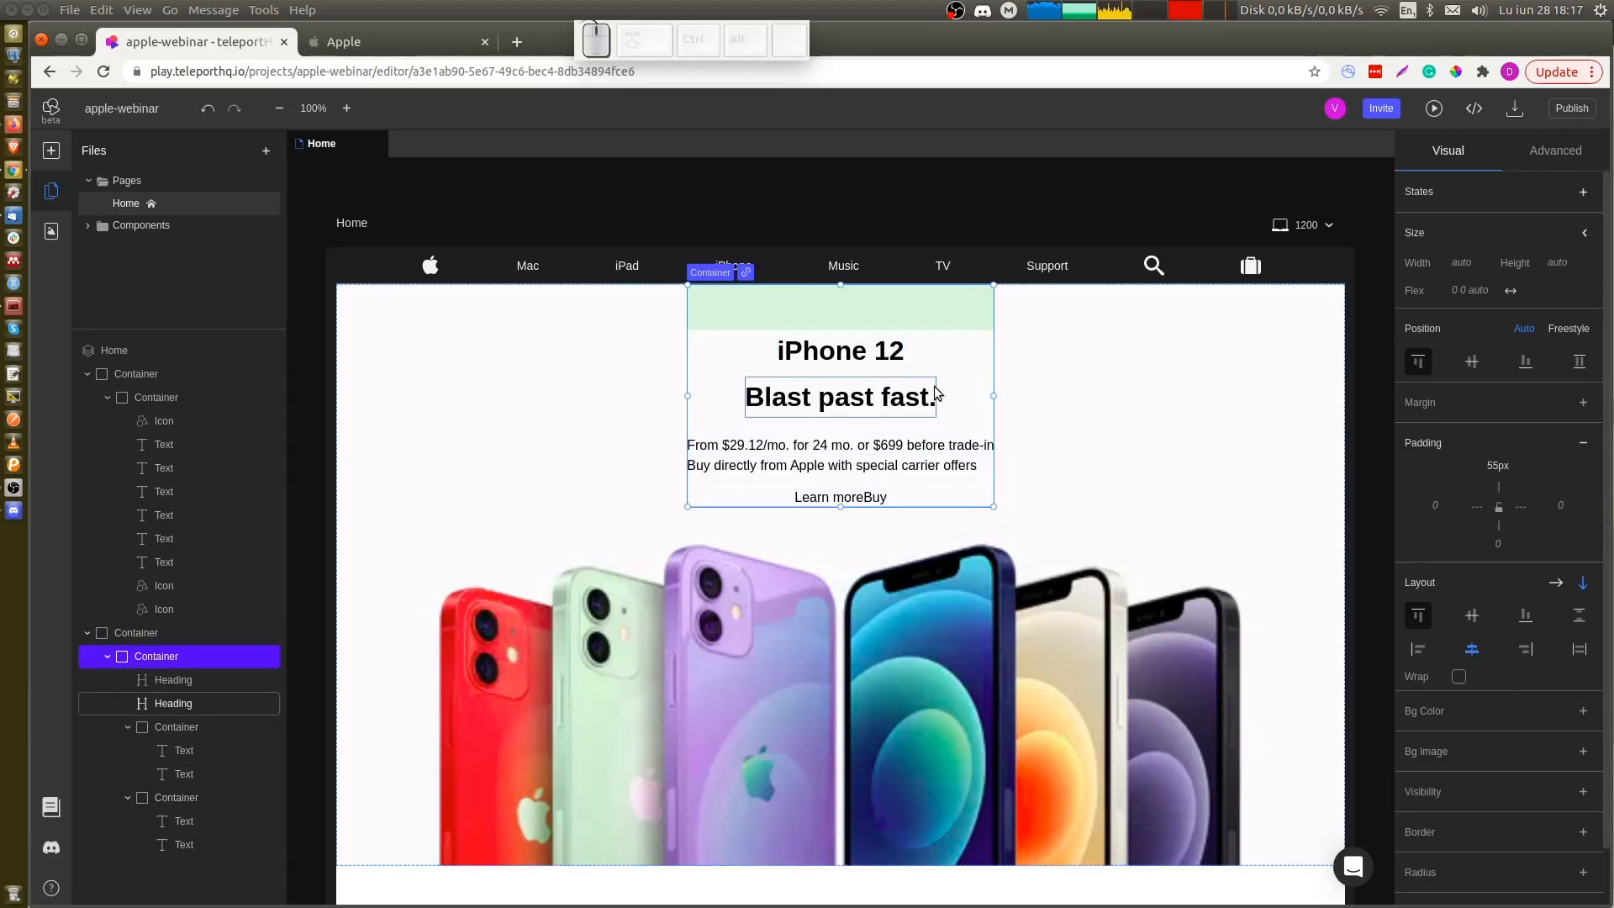
Inspect the headline's font properties on the Apple site and apply the h2 text style to the "iPhone 12" heading in the editor
{"action": "left_click", "coordinate": [872, 353]}
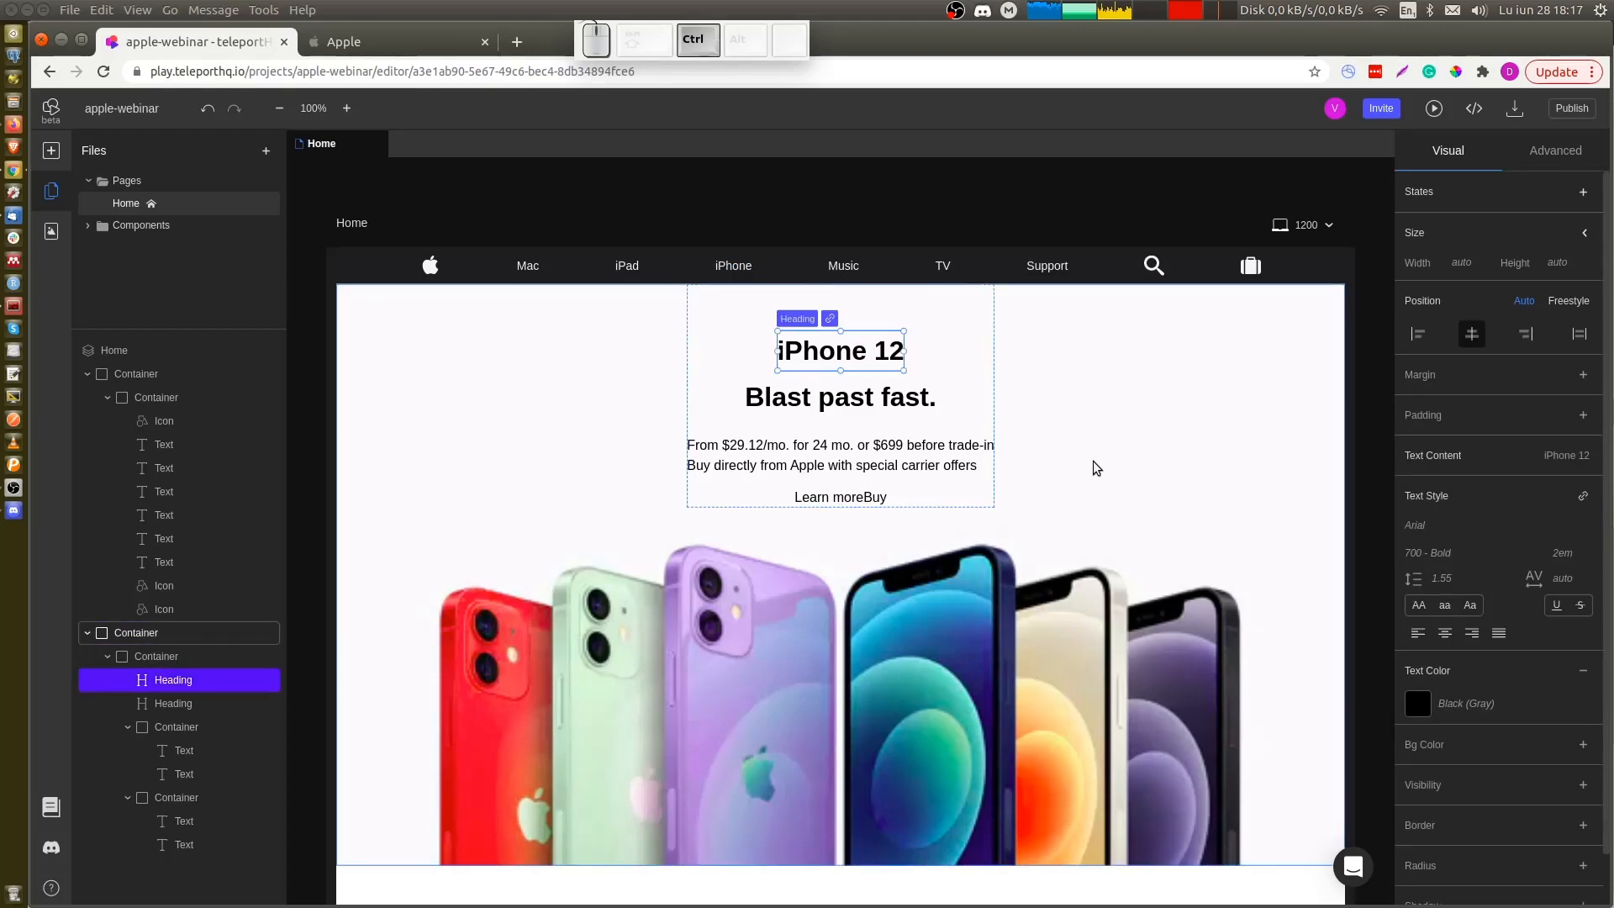
{"action": "key", "text": "ctrl+Tab"}
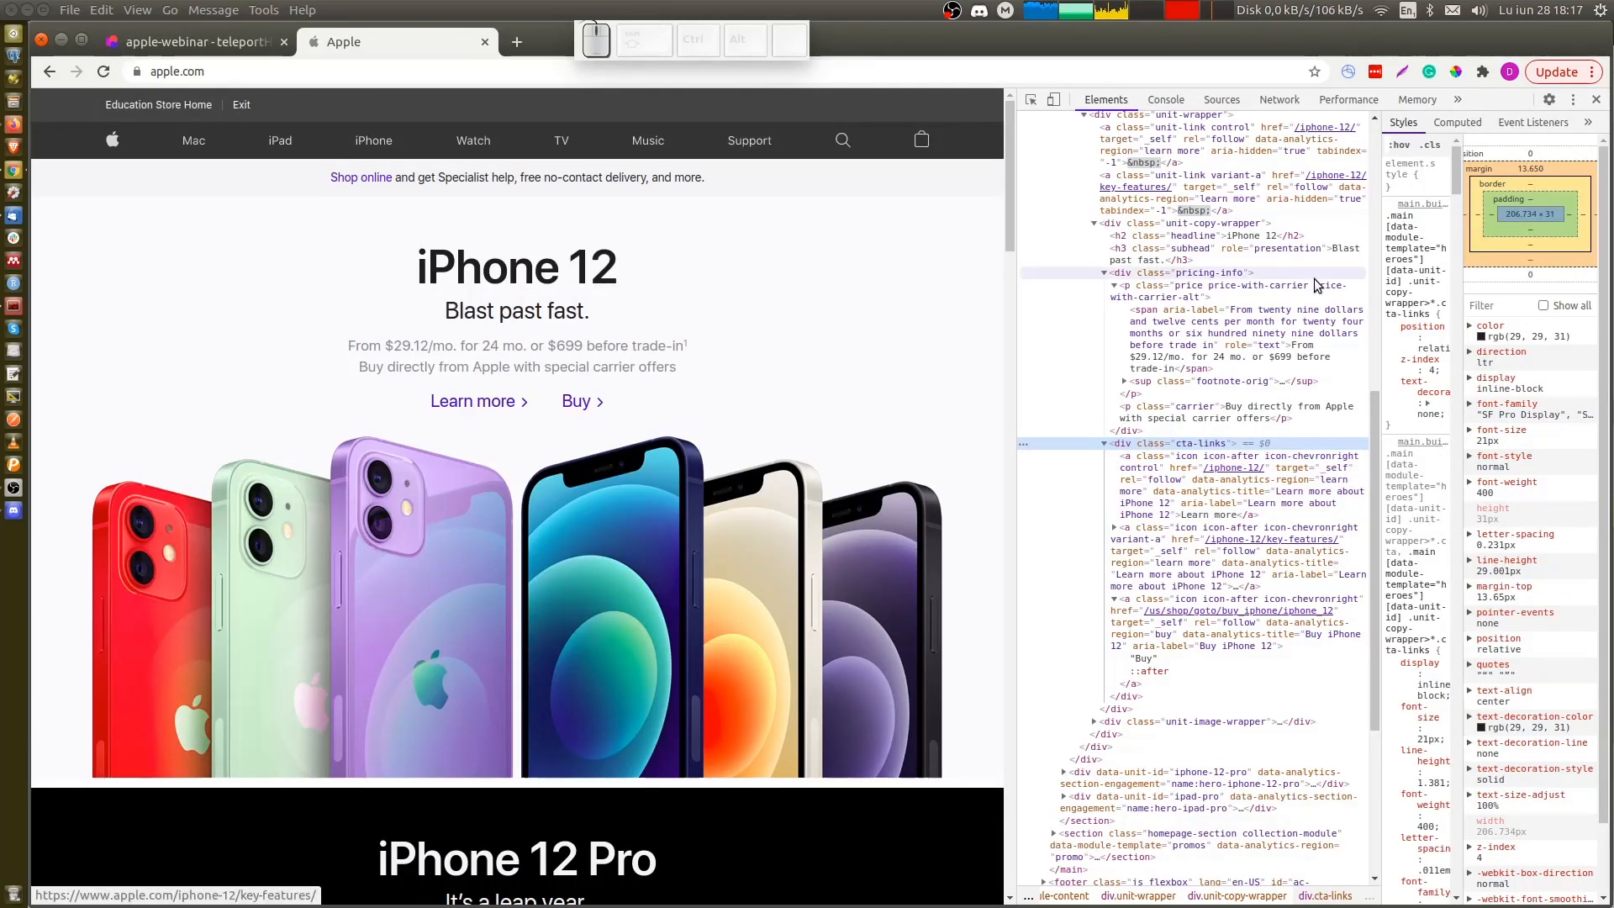
{"action": "left_click", "coordinate": [1164, 236]}
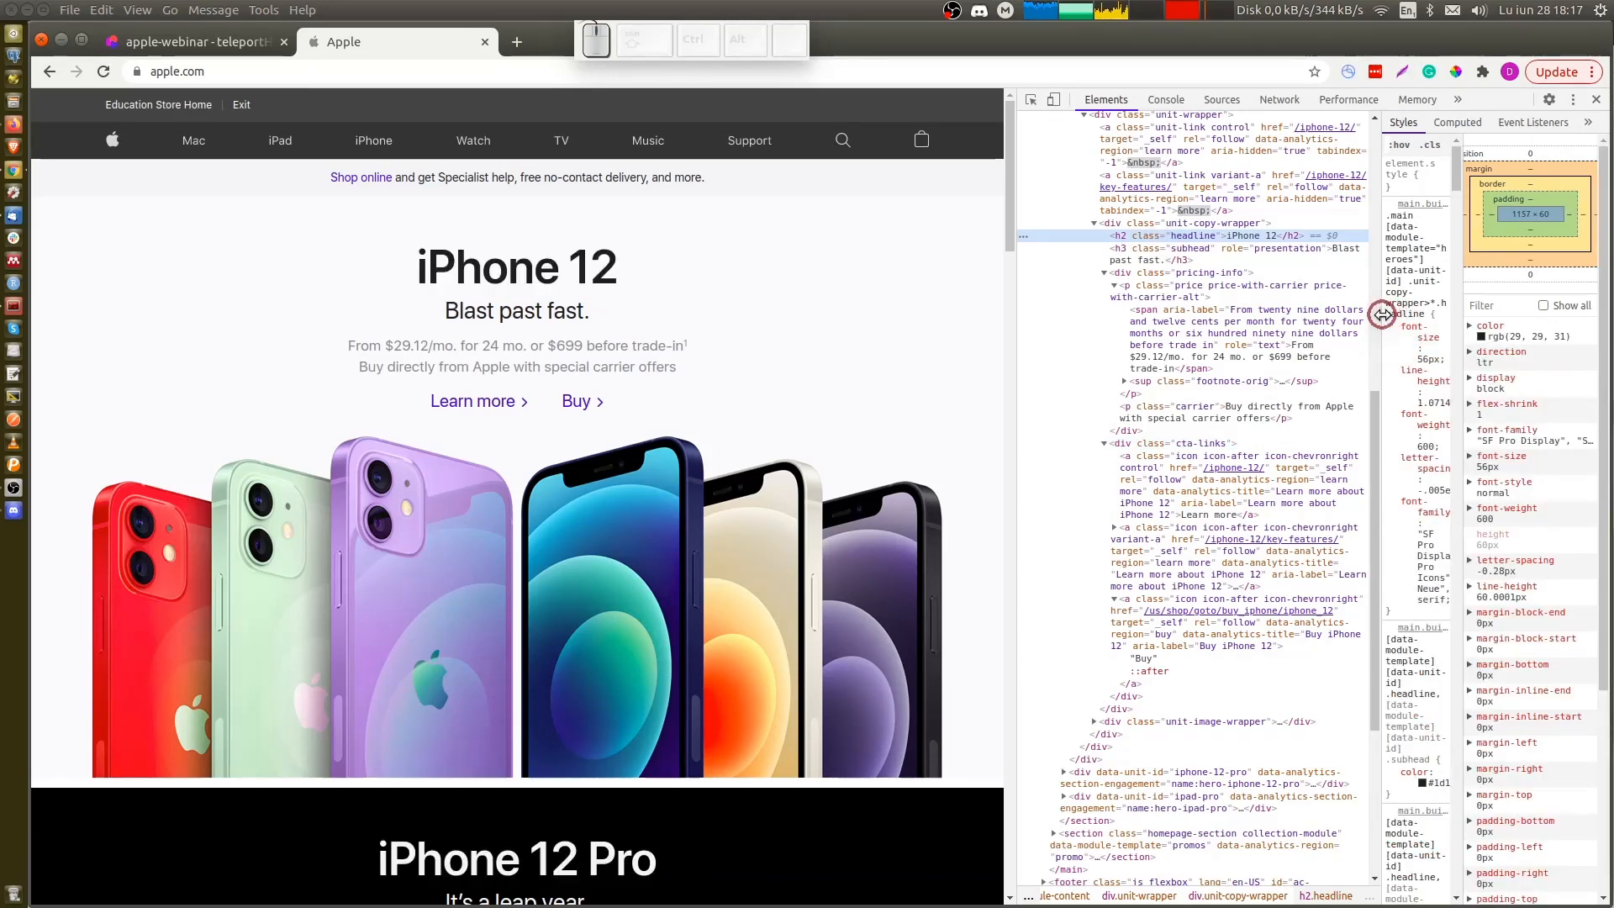
{"action": "left_click_drag", "start_coordinate": [1380, 317], "coordinate": [1263, 319]}
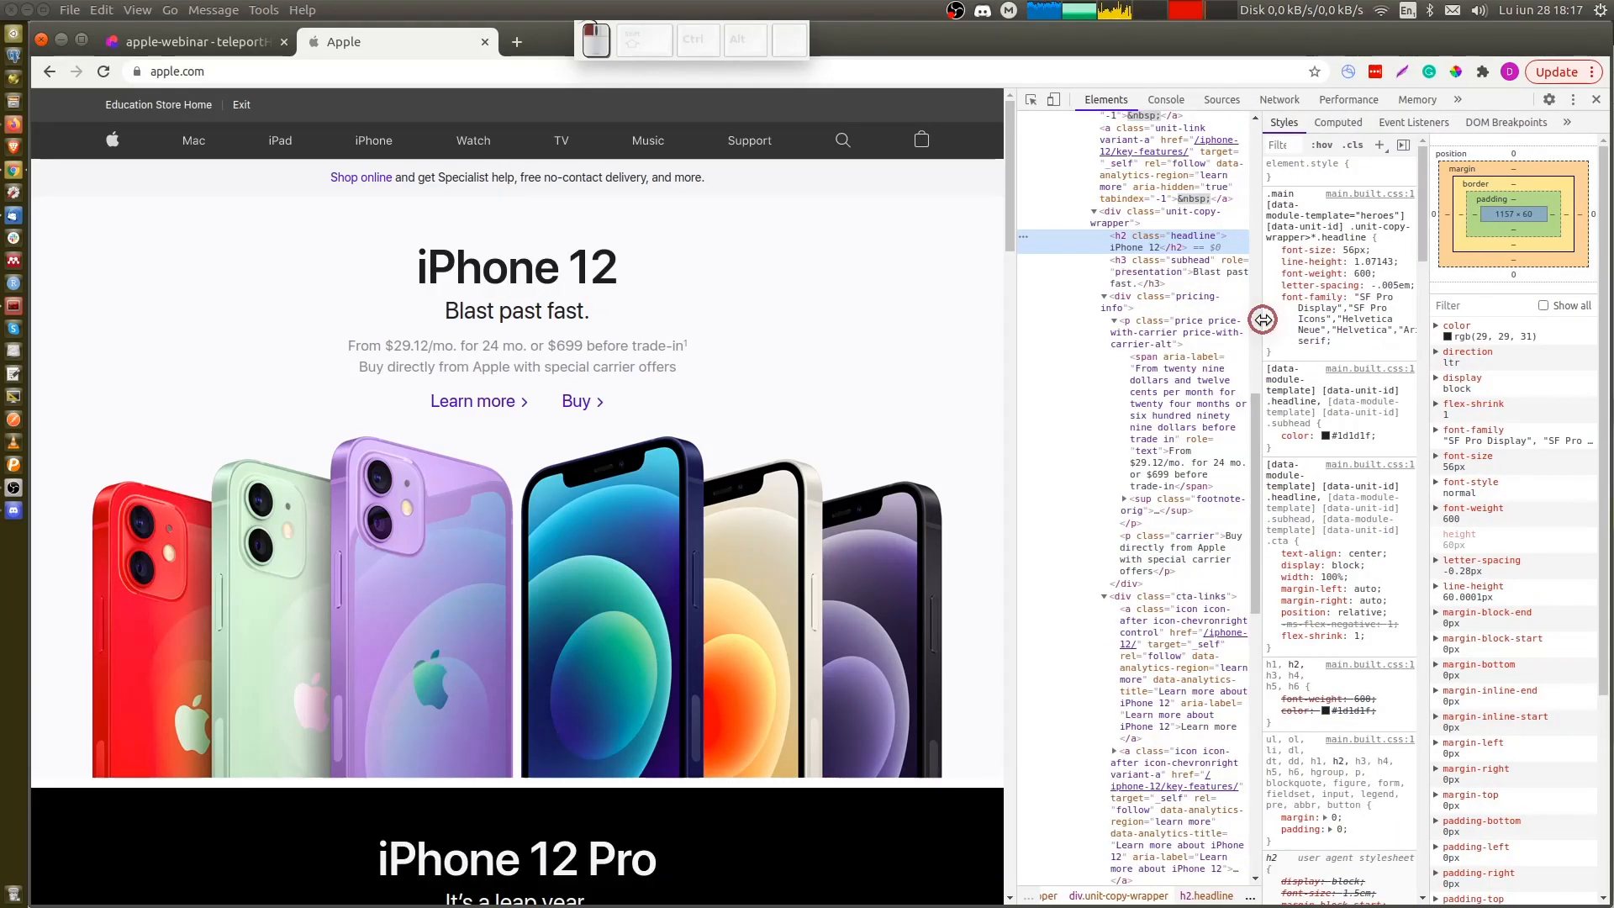
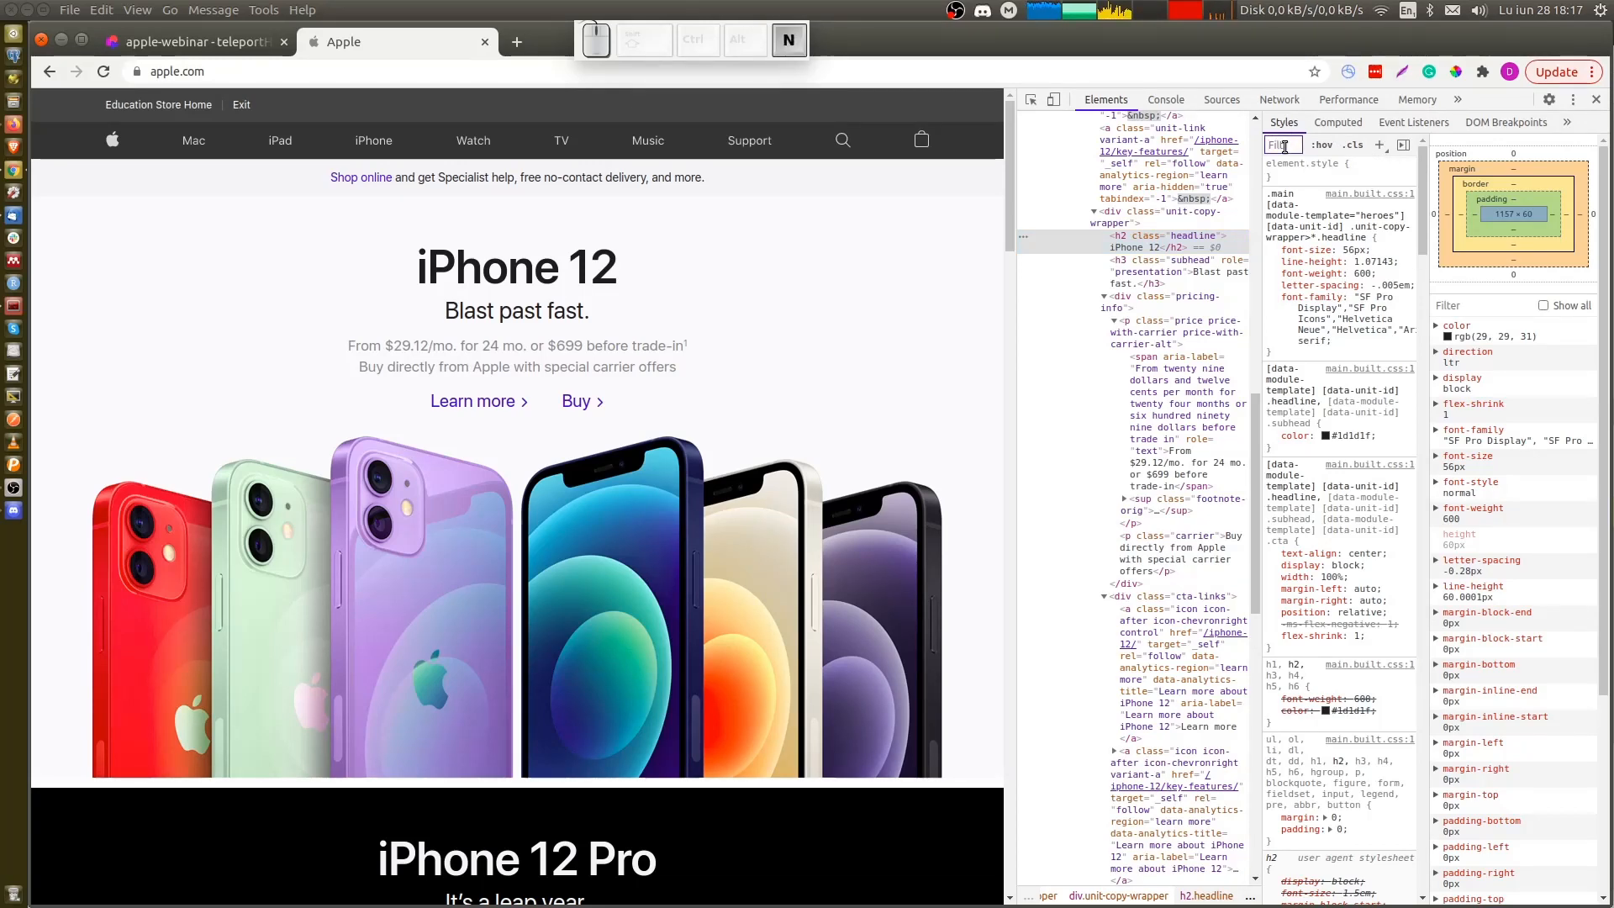
{"action": "type", "text": "font"}
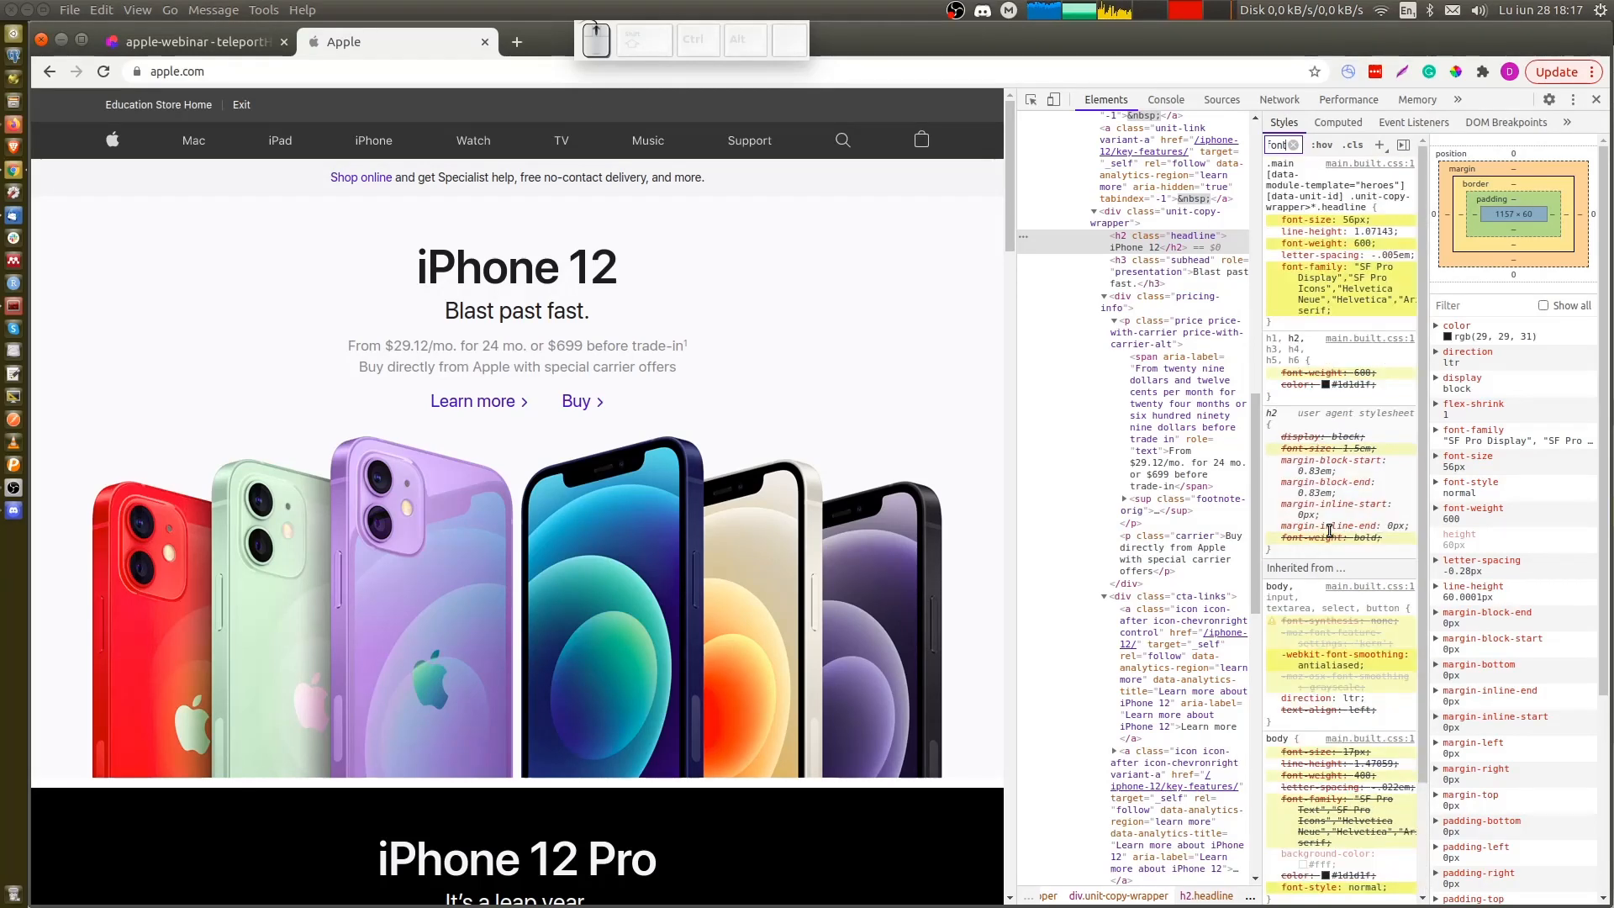
{"action": "key", "text": "ctrl+shift+Tab"}
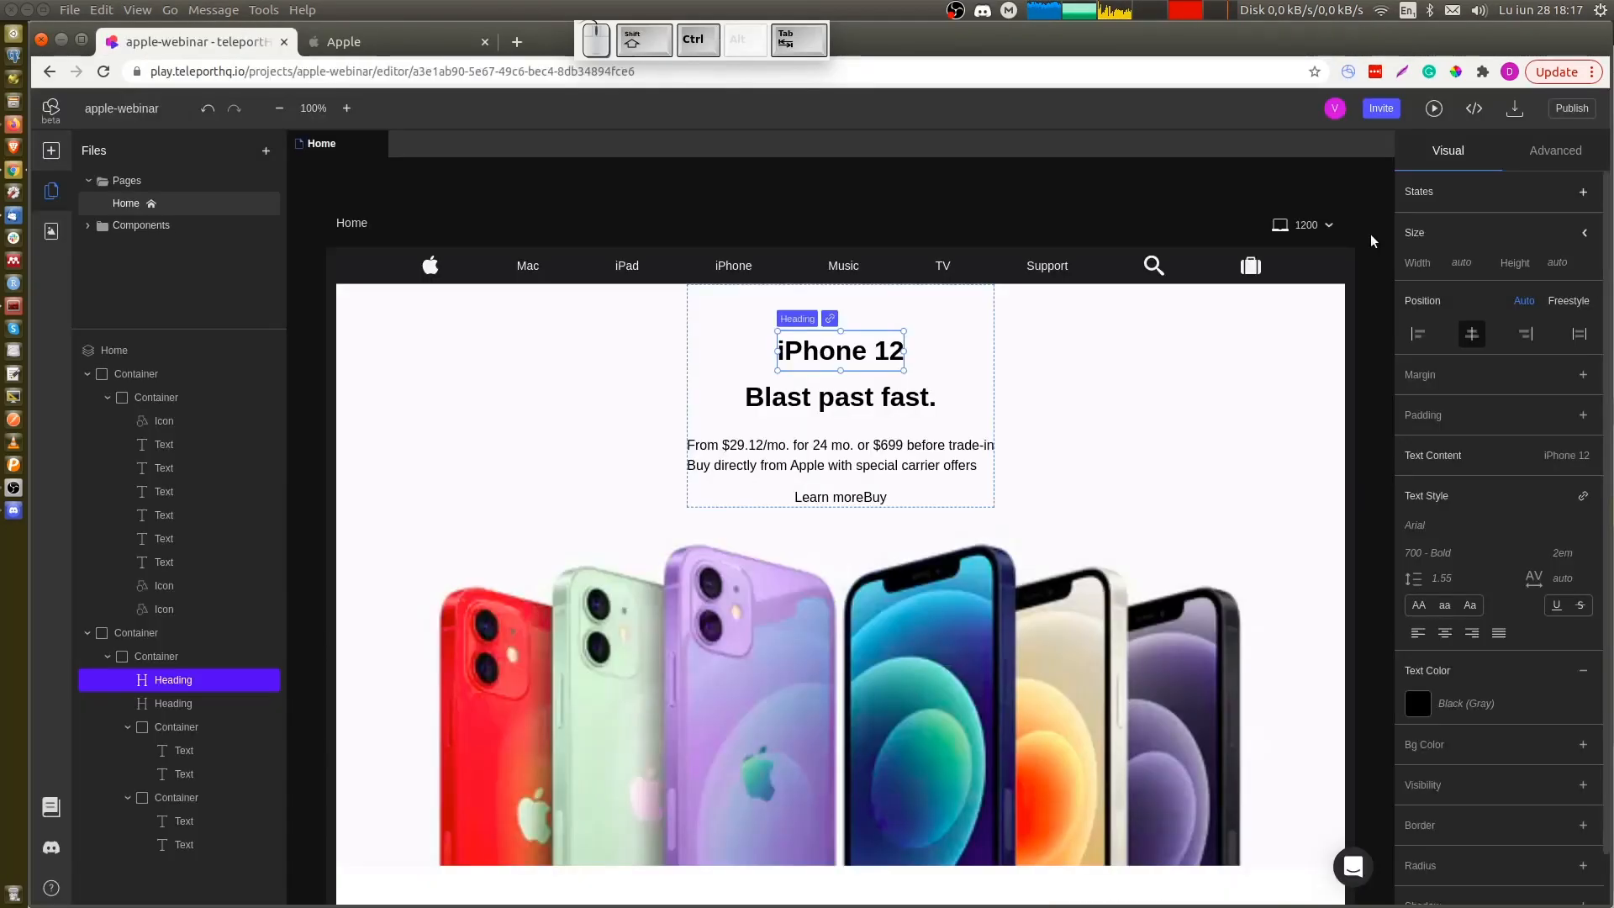
{"action": "left_click", "coordinate": [1583, 499]}
{"action": "scroll", "coordinate": [1295, 638], "scroll_direction": "down", "scroll_amount": 1}
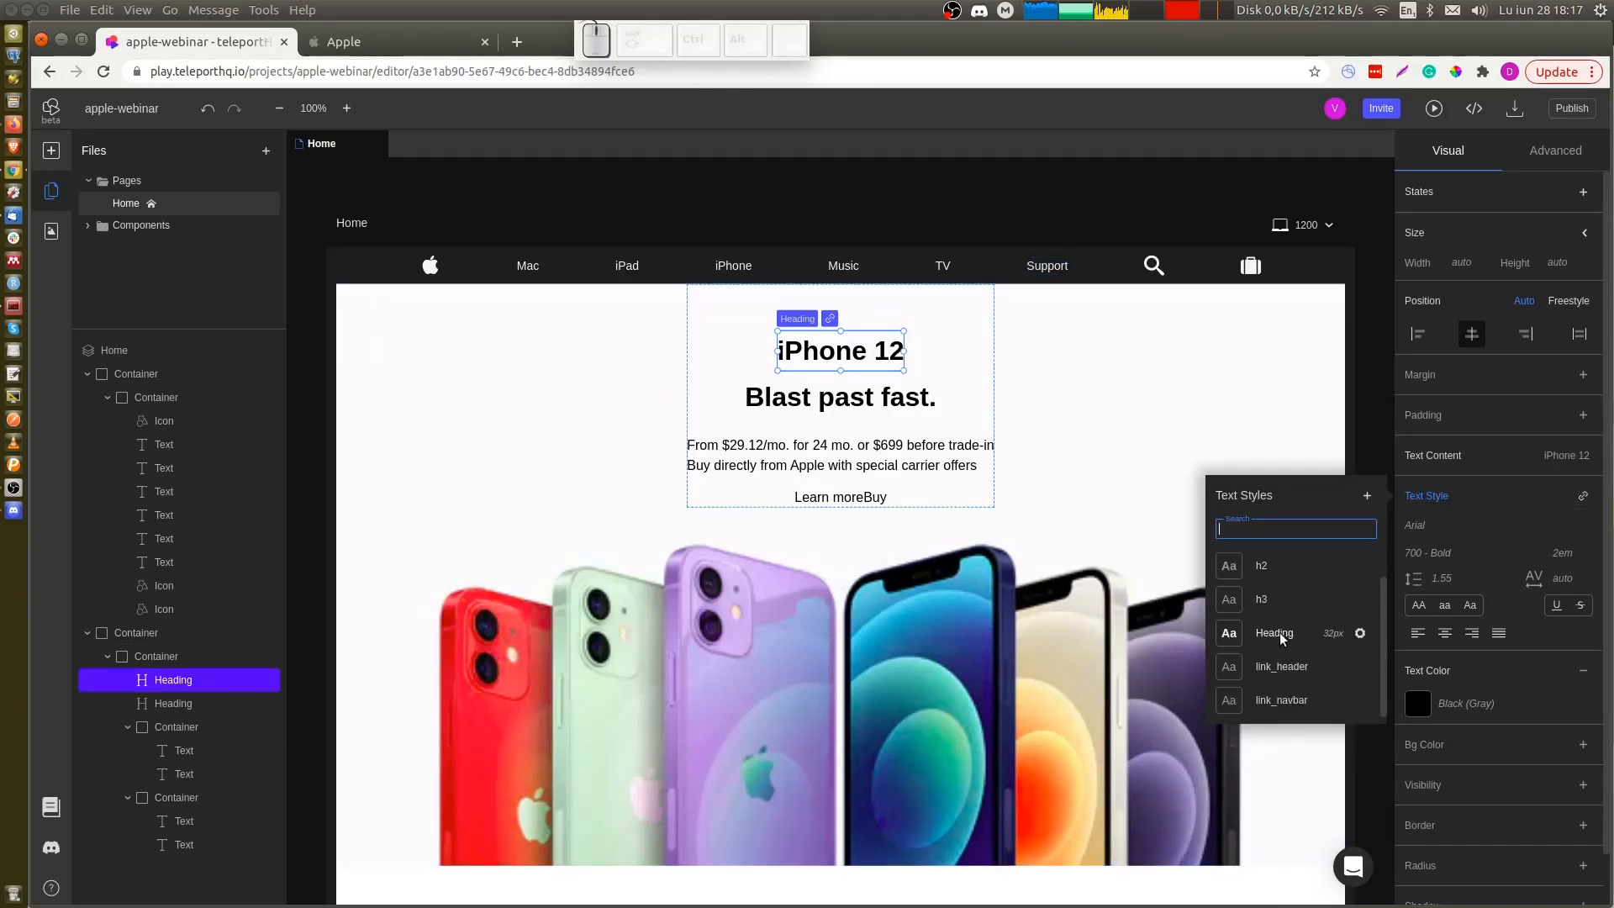
{"action": "left_click", "coordinate": [1265, 567]}
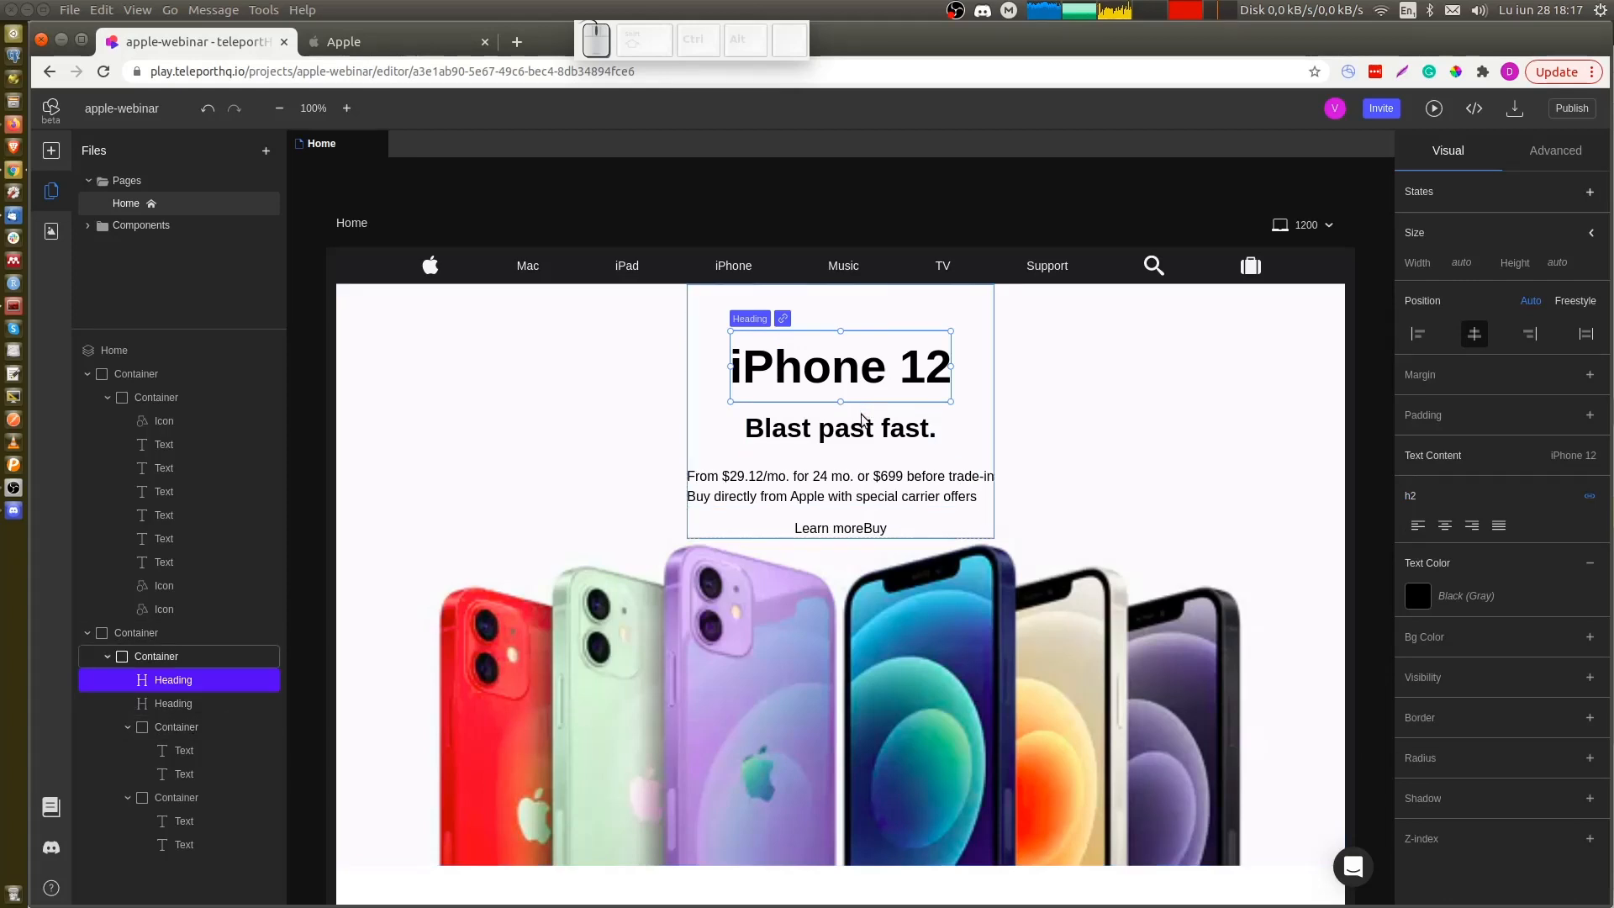
Apply the h3 text style to the "Blast past fast." heading
{"action": "left_click", "coordinate": [891, 431]}
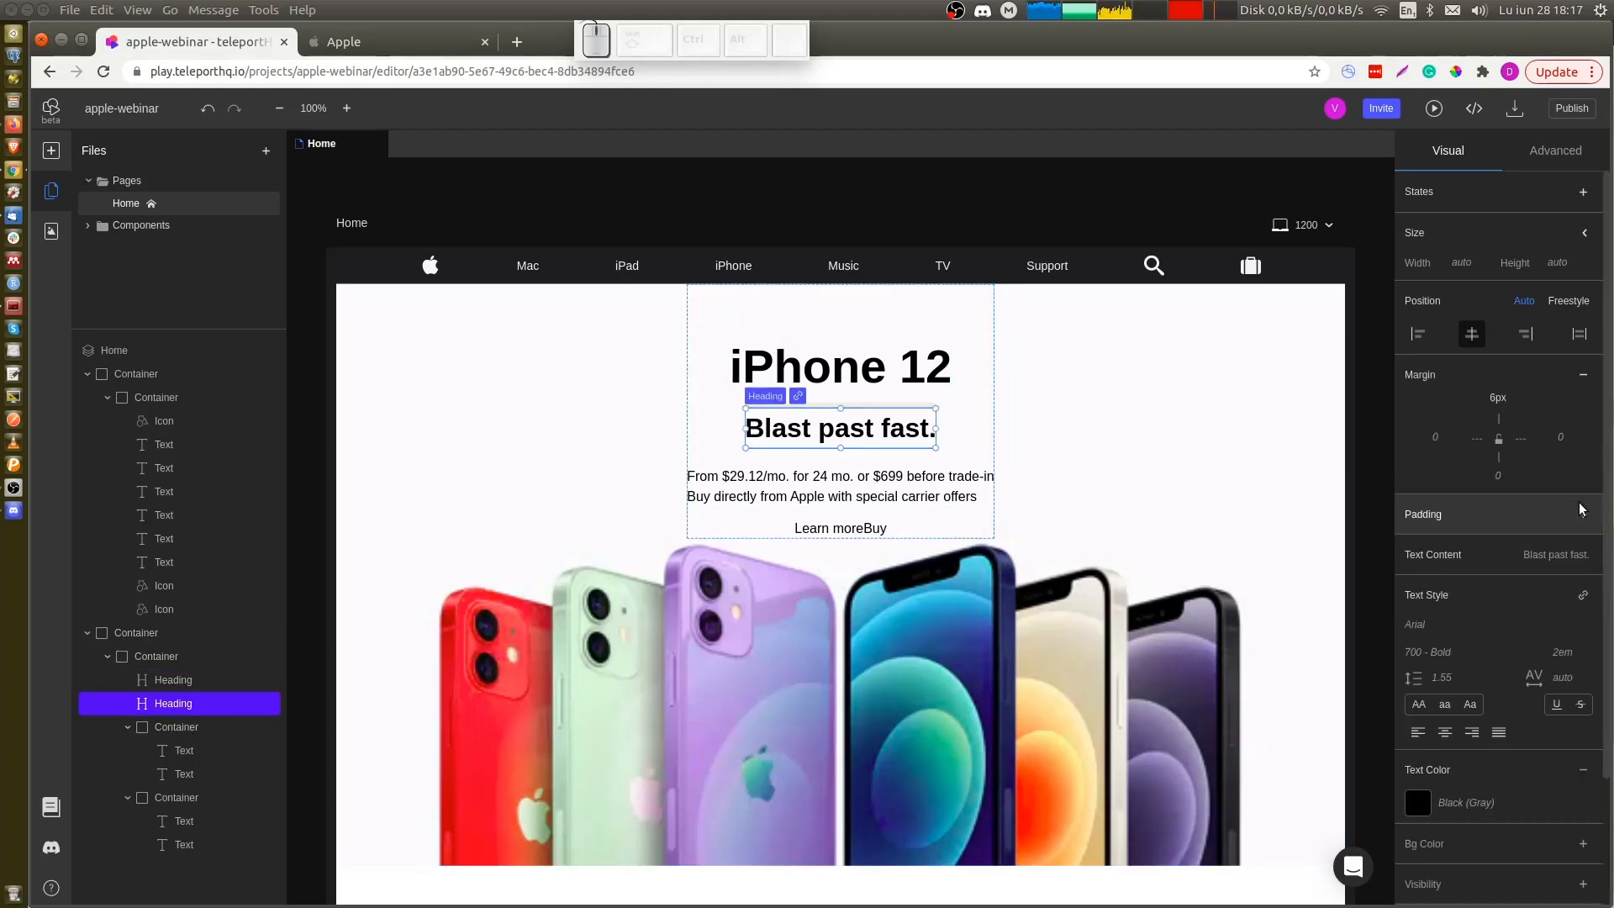
{"action": "left_click", "coordinate": [1583, 595]}
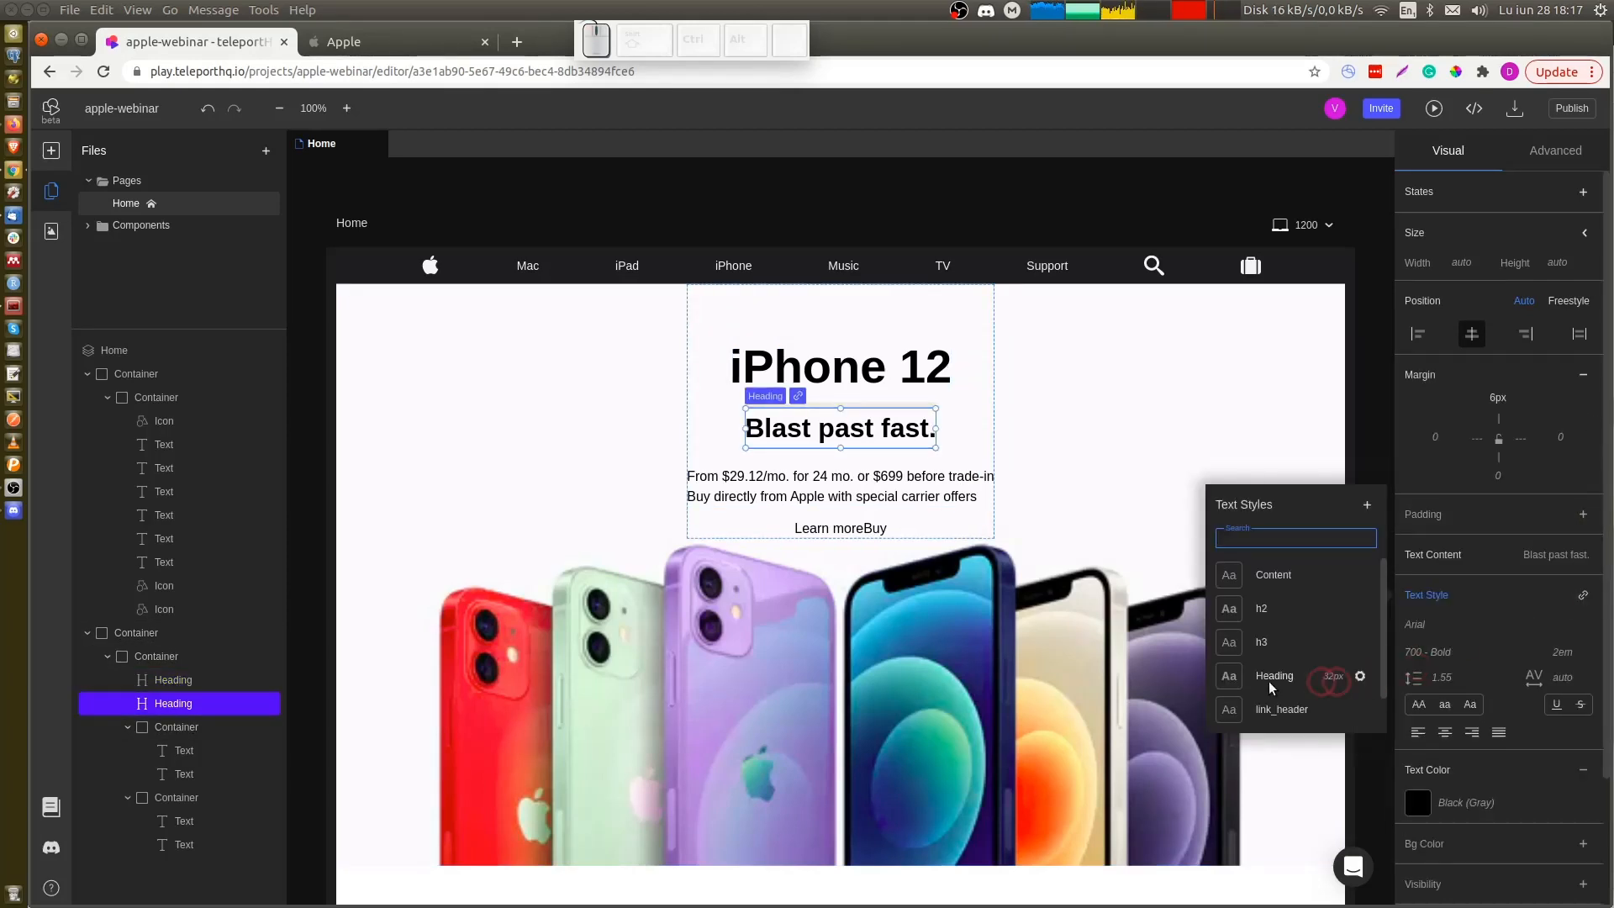
{"action": "left_click", "coordinate": [1268, 684]}
{"action": "left_click", "coordinate": [1267, 644]}
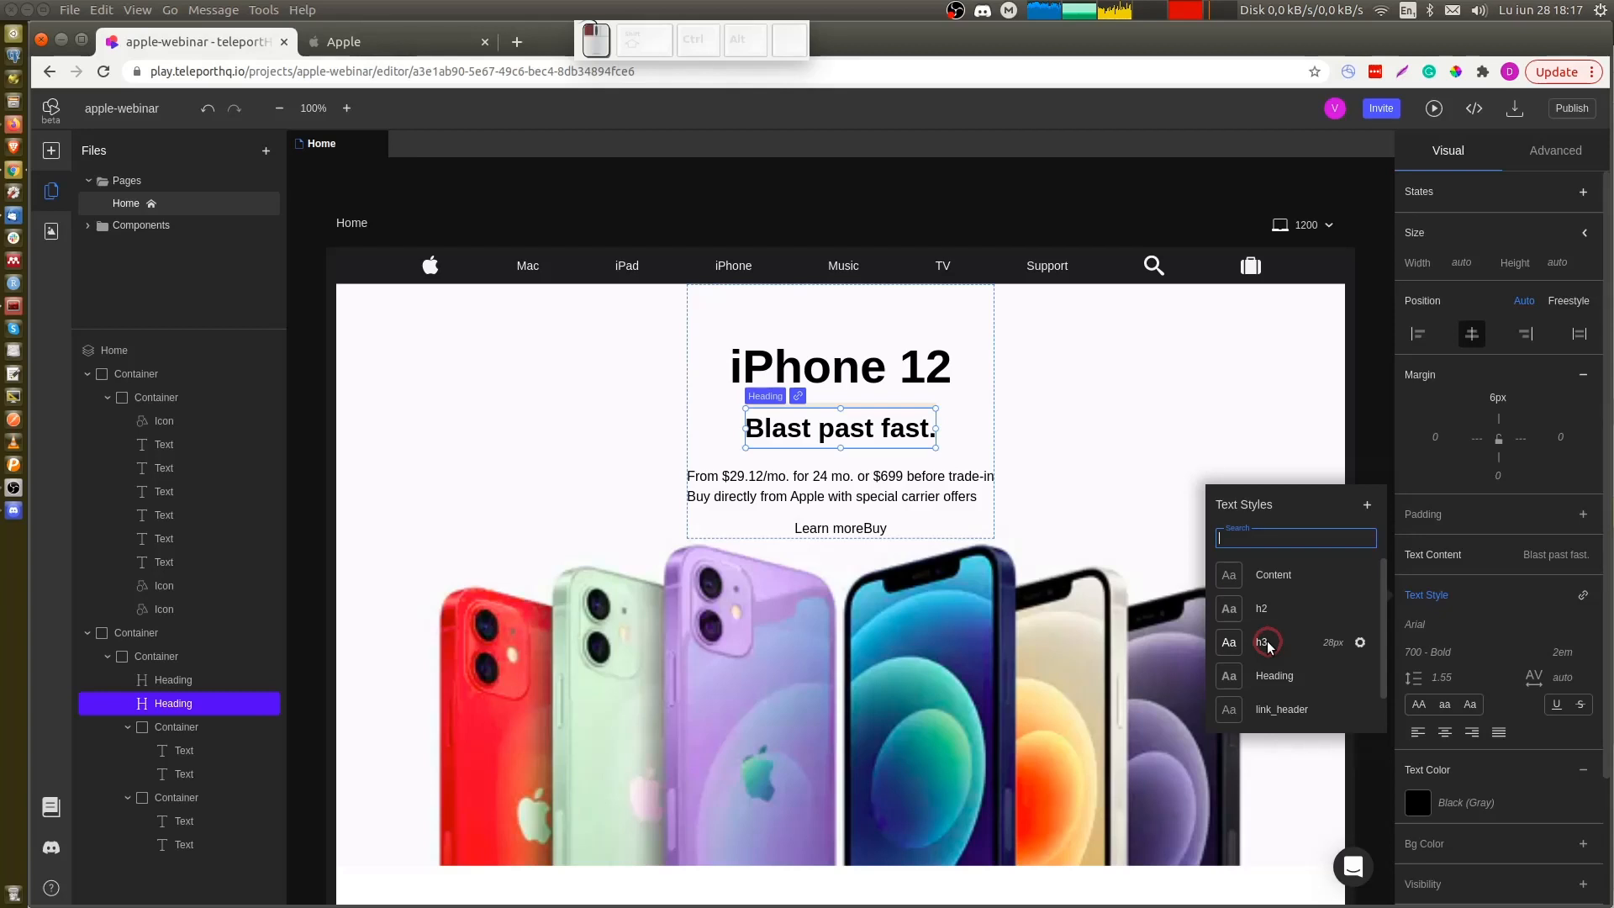
Apply the link_header text style to the "Learn more" and "Buy" texts together
{"action": "left_click", "coordinate": [819, 525]}
{"action": "left_click", "coordinate": [875, 523], "text": "shift"}
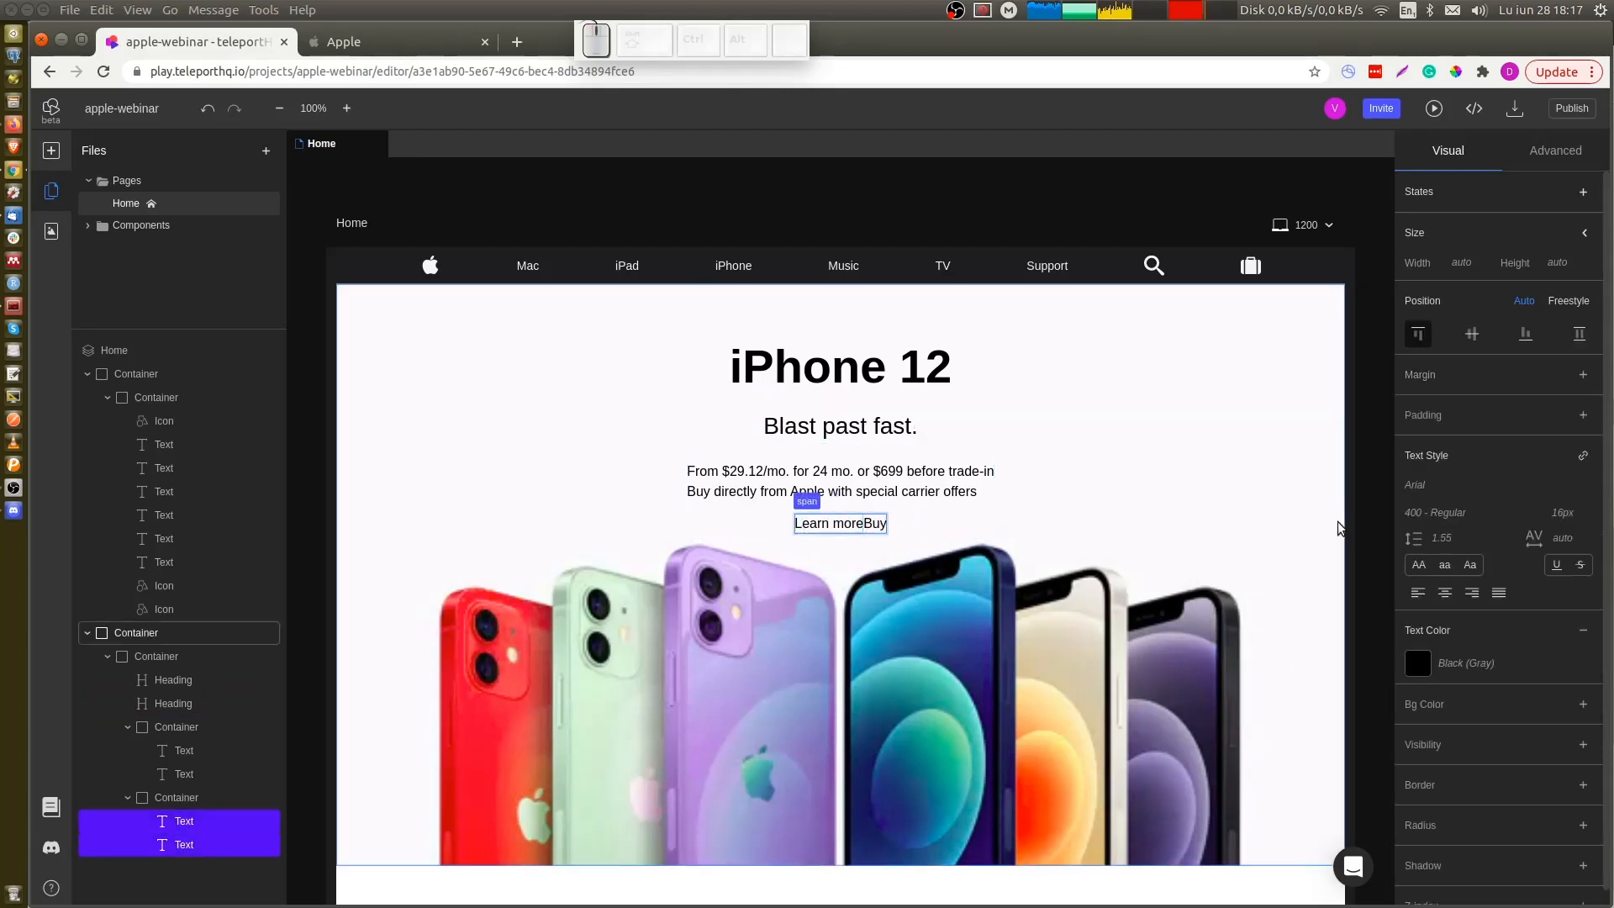
{"action": "left_click", "coordinate": [1583, 455]}
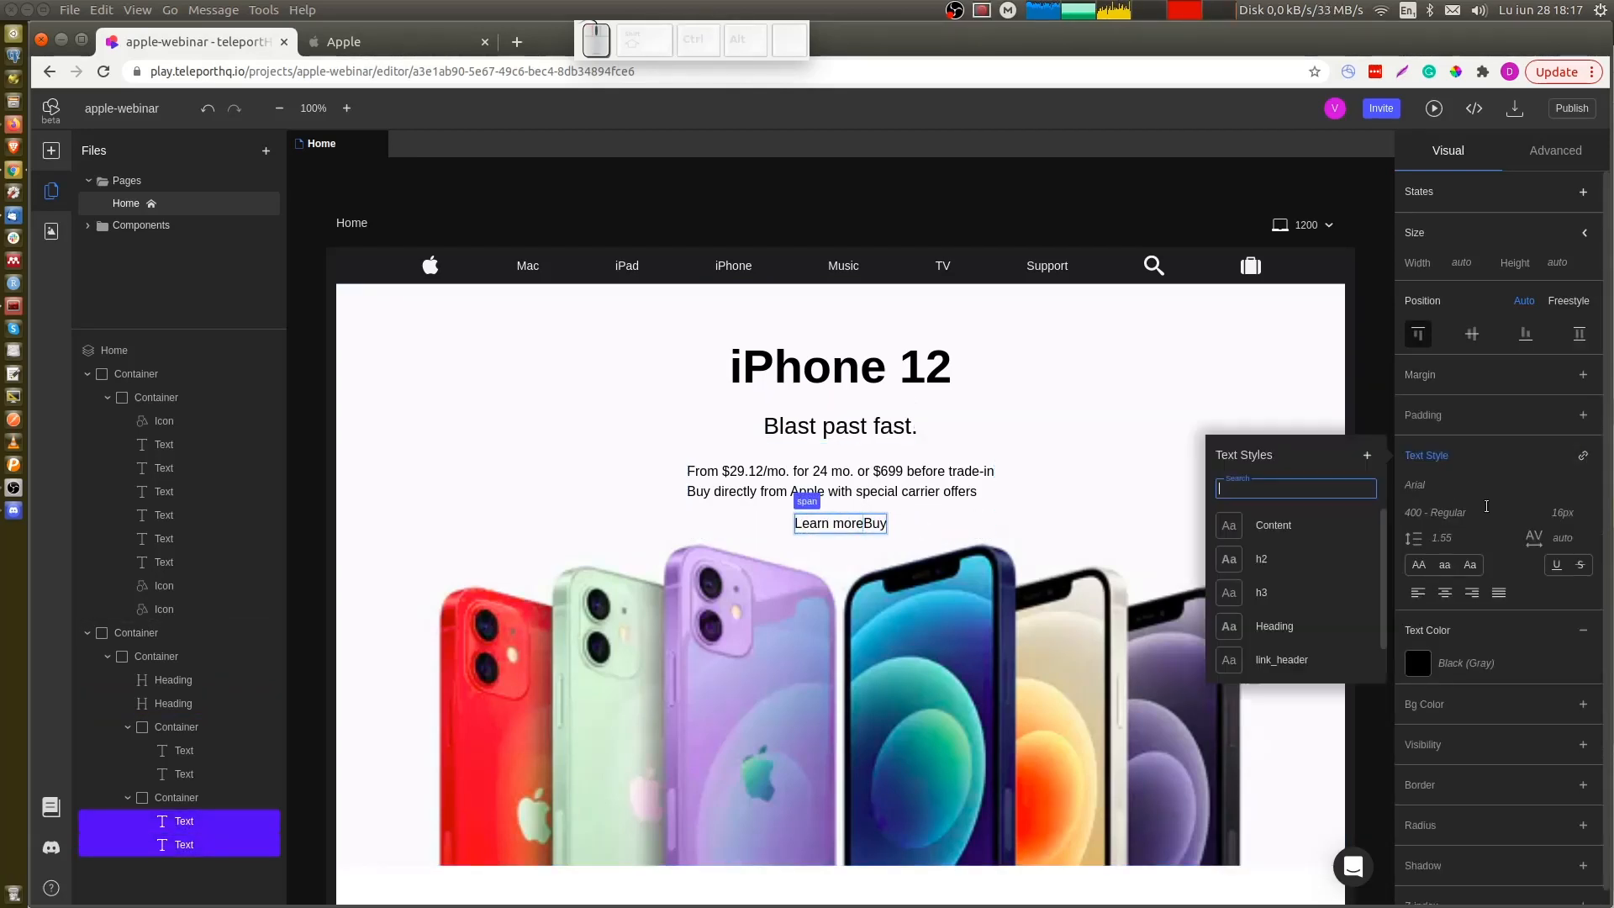
{"action": "scroll", "coordinate": [1270, 630], "scroll_direction": "down", "scroll_amount": 1}
{"action": "left_click", "coordinate": [1269, 628]}
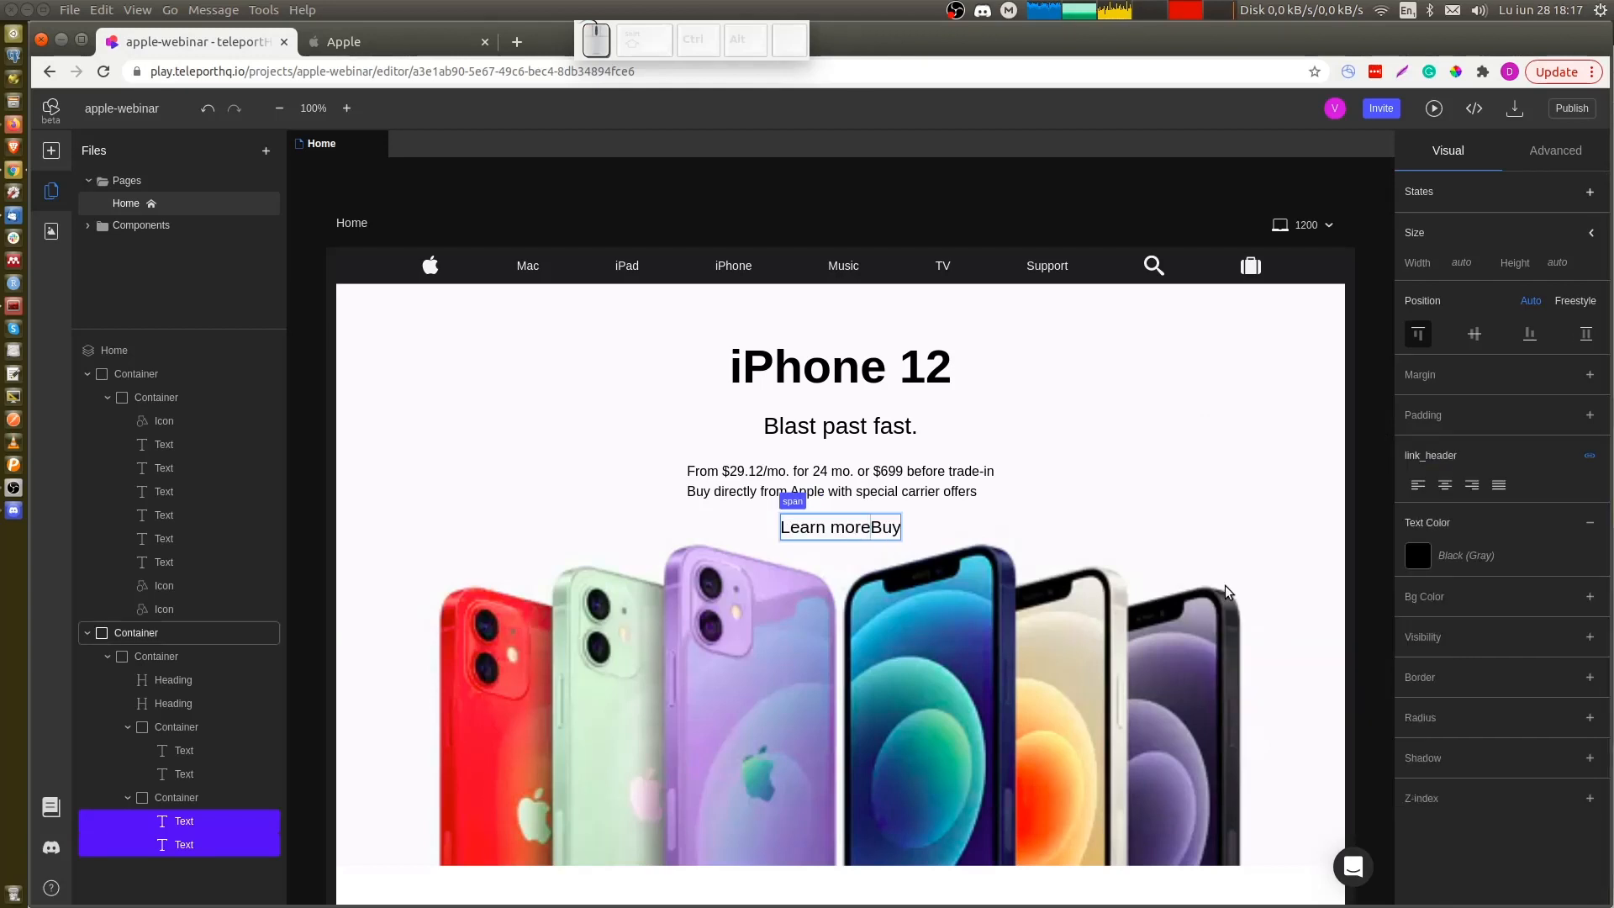
Centre the two pricing texts horizontally within their container
{"action": "left_click", "coordinate": [960, 483]}
{"action": "left_click", "coordinate": [961, 491]}
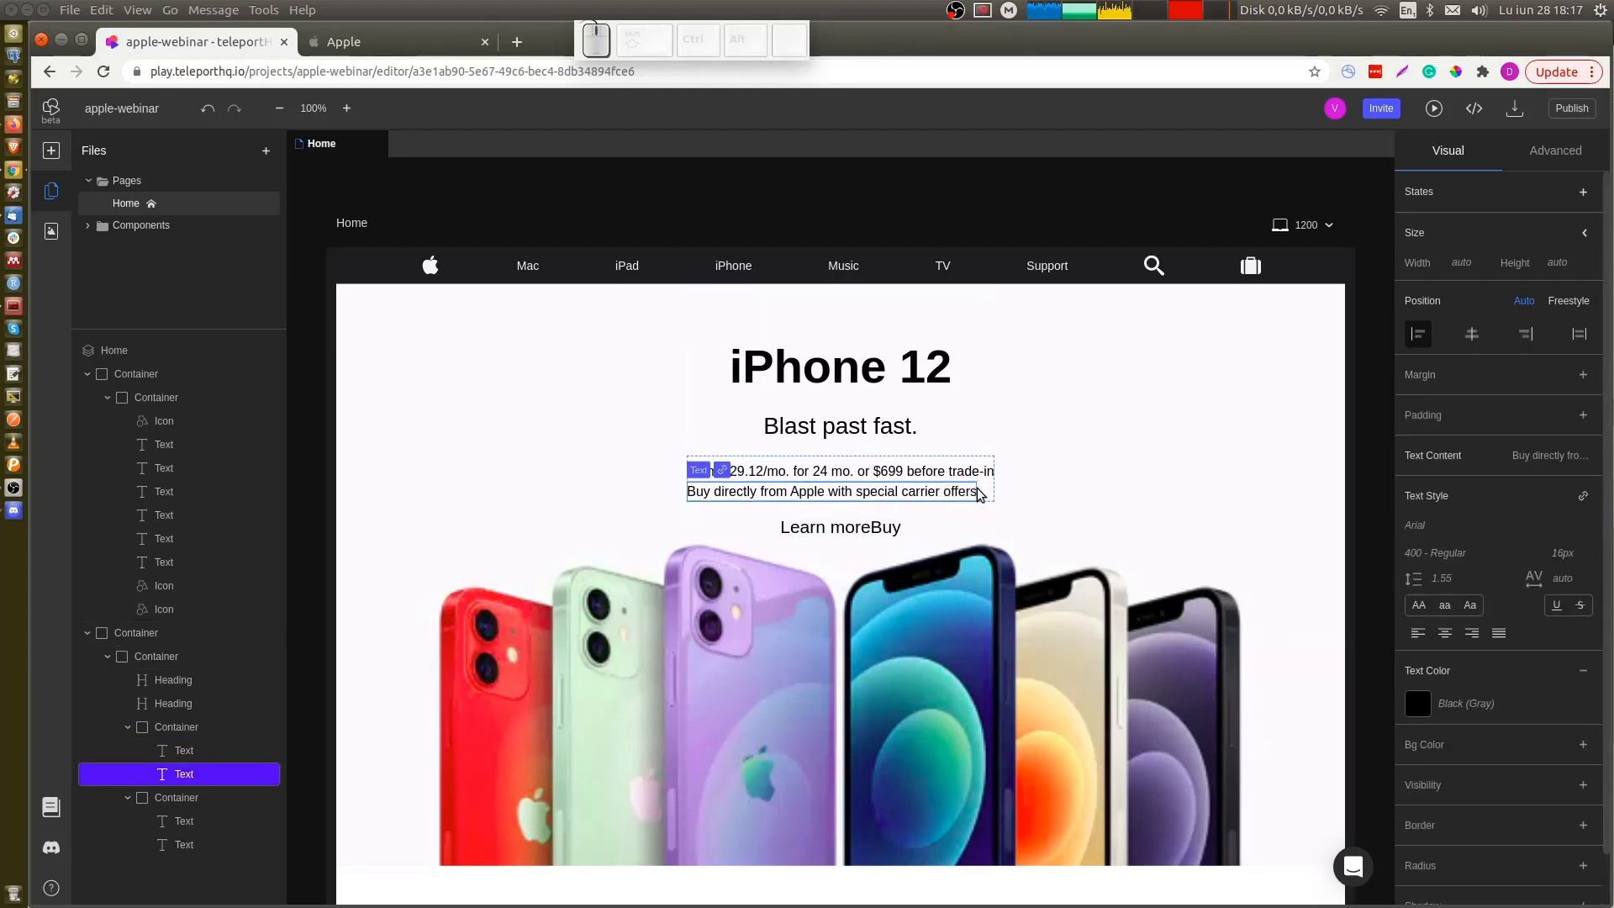
{"action": "left_click", "coordinate": [985, 490]}
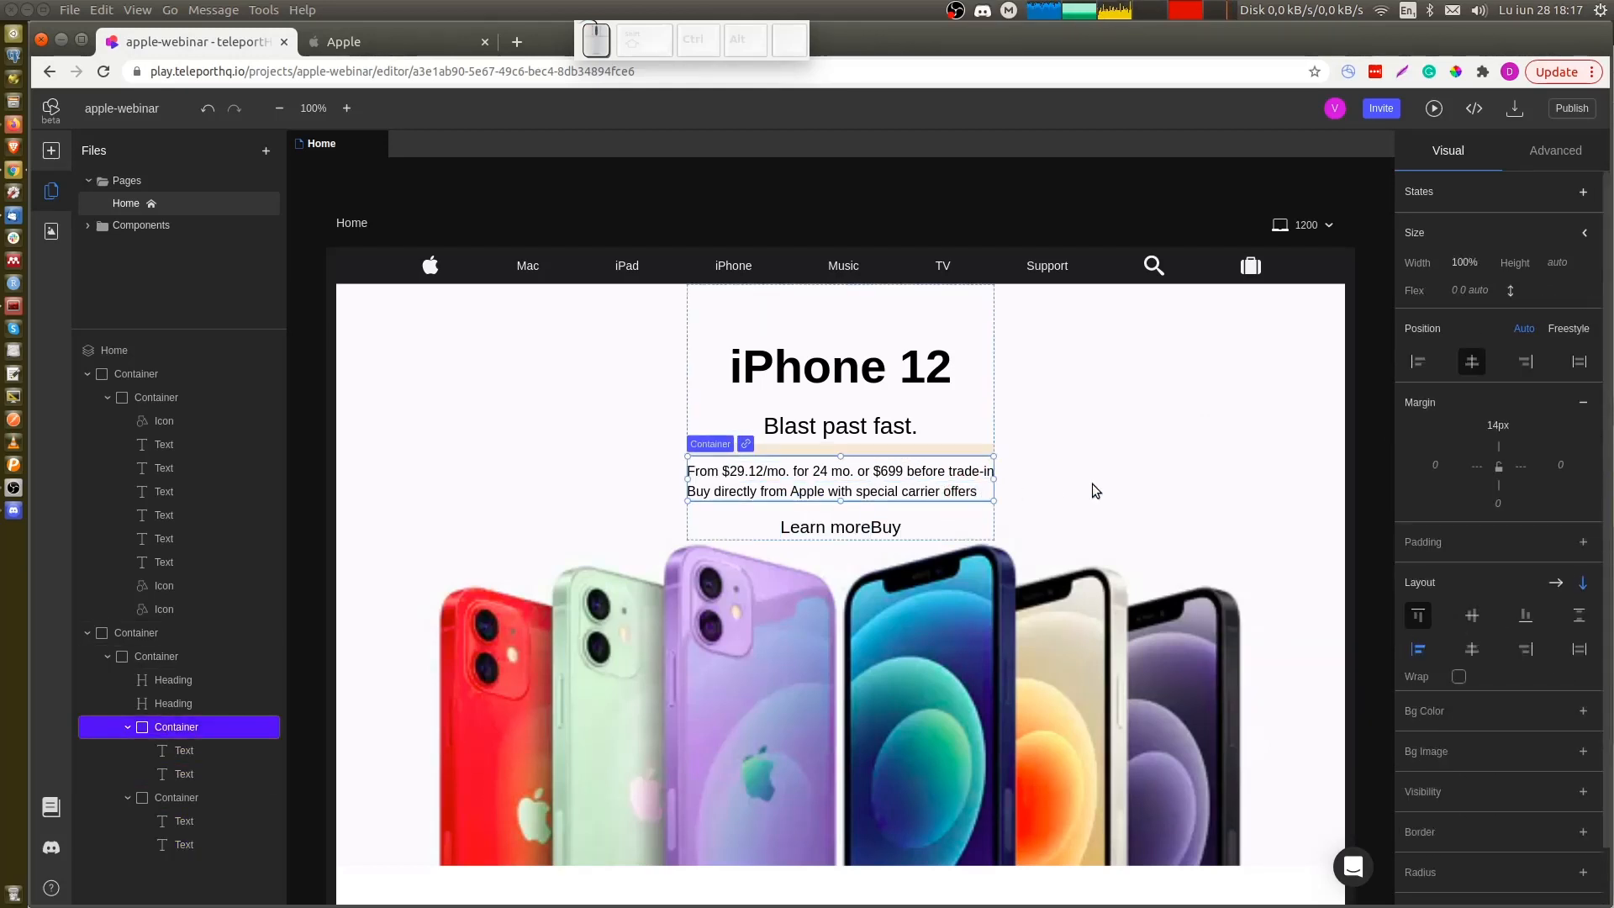
{"action": "left_click", "coordinate": [1471, 650]}
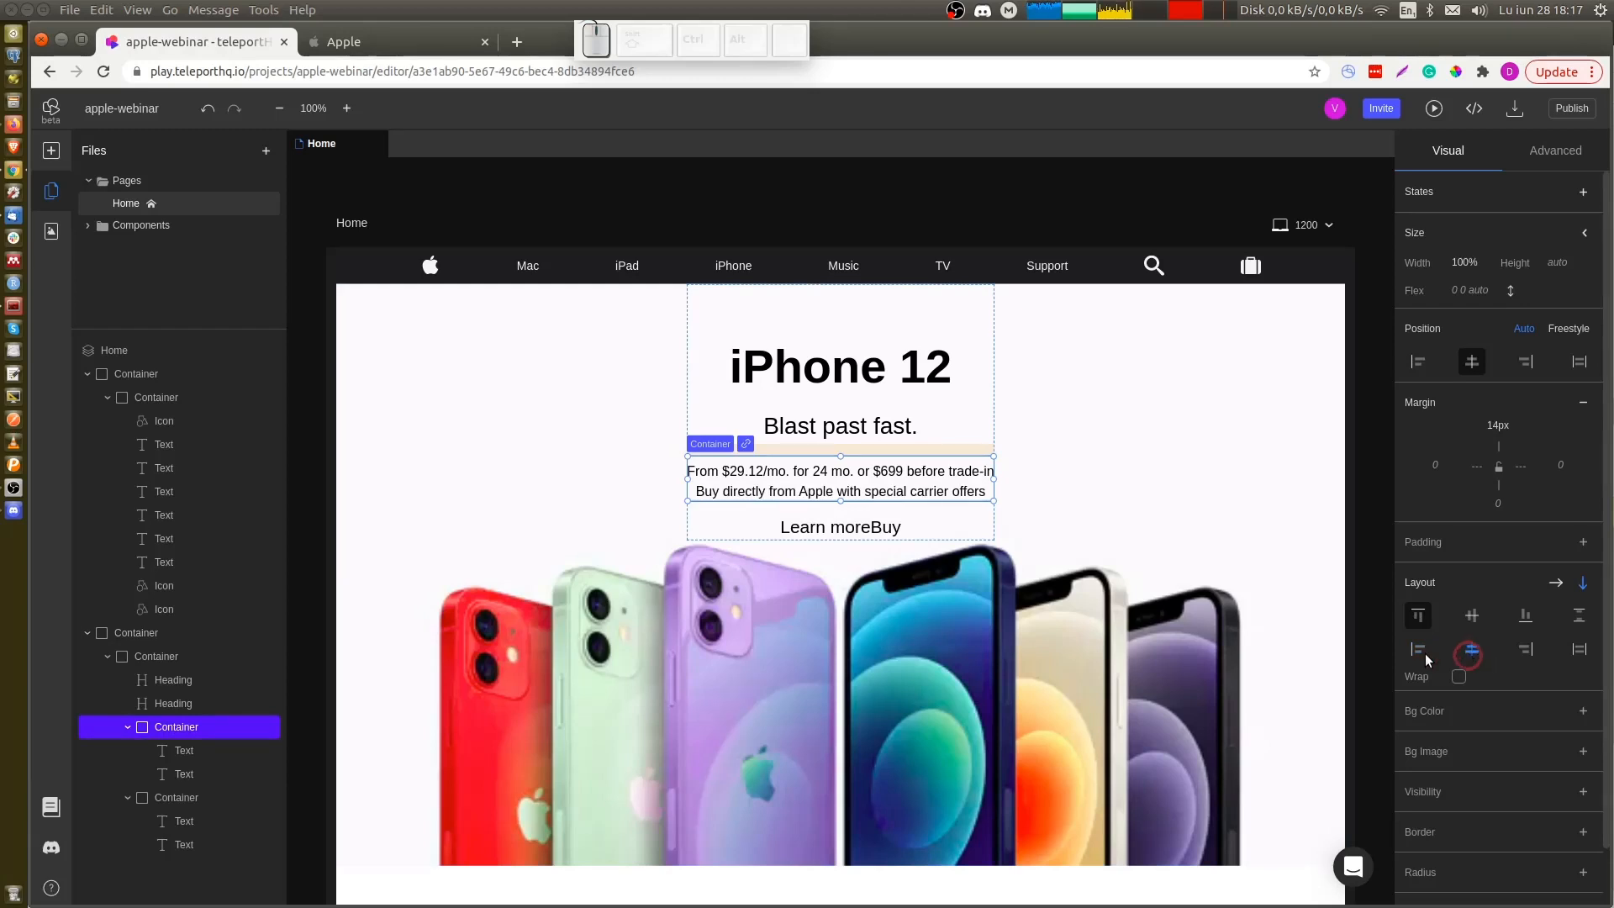
Switch to the Apple site and inspect the font properties of the iPhone 12 price paragraph
{"action": "left_click", "coordinate": [972, 492]}
{"action": "key", "text": "ctrl+Tab"}
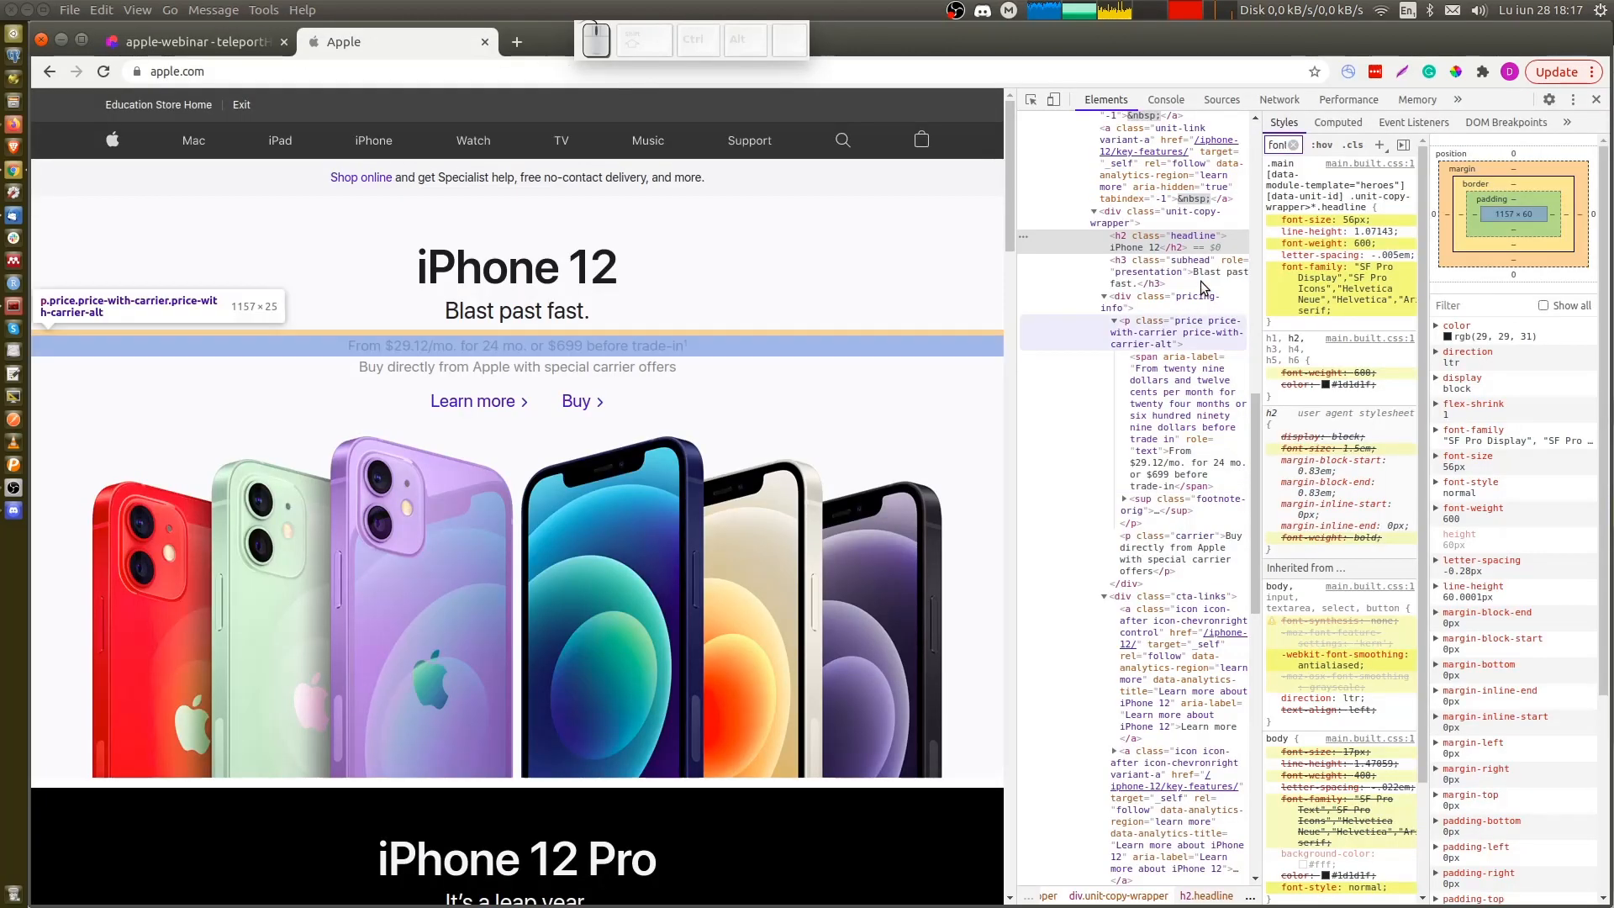
{"action": "left_click", "coordinate": [1167, 337]}
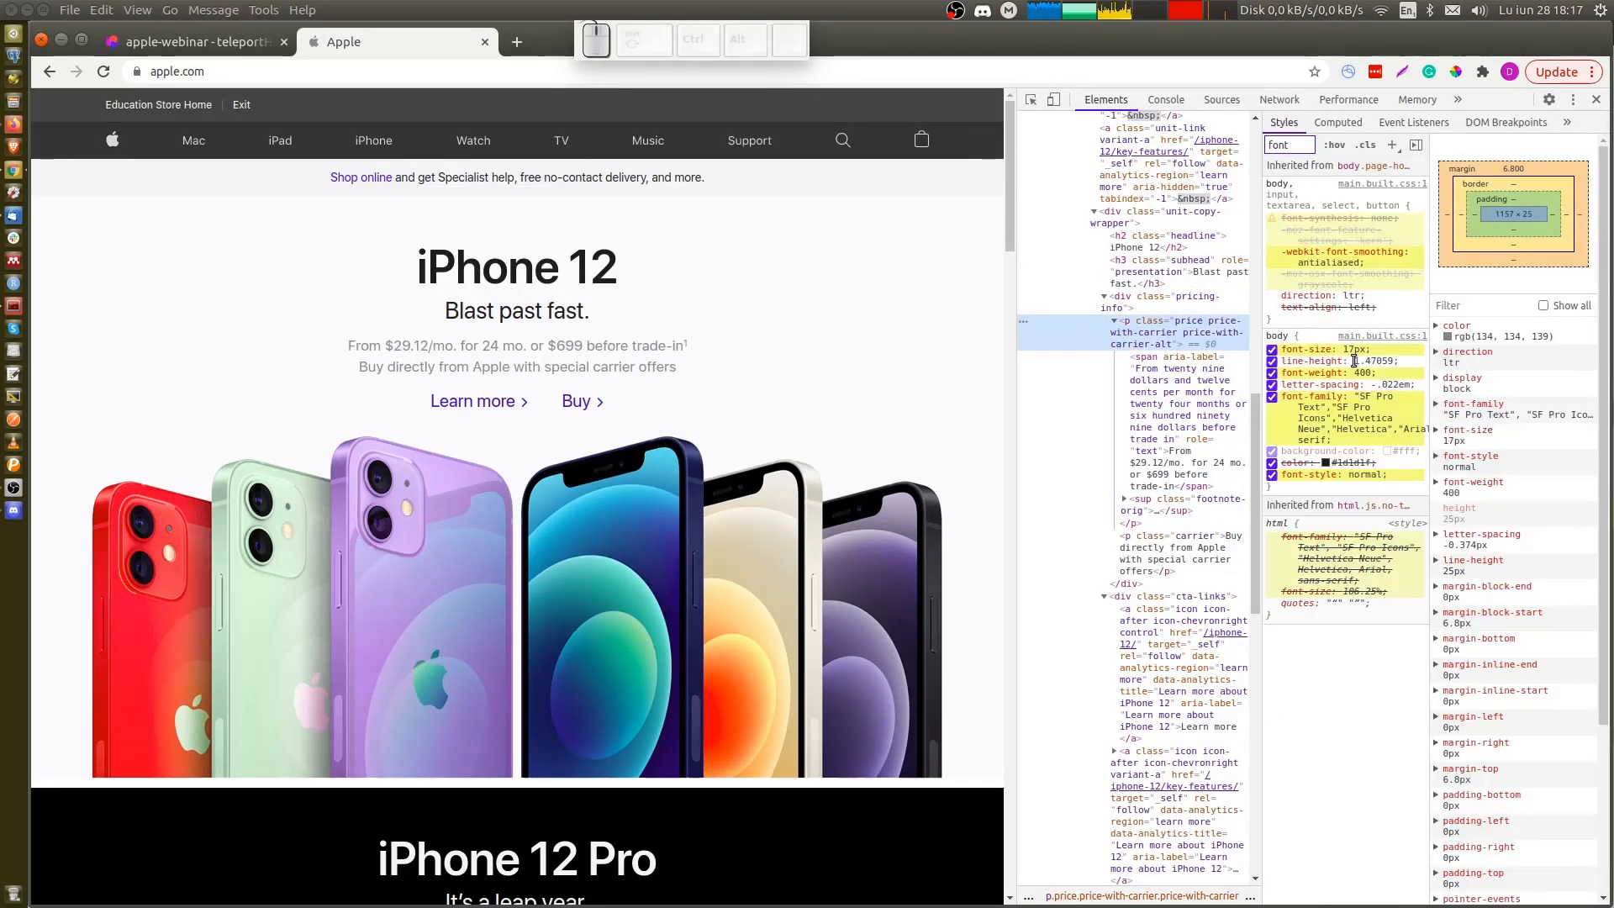
Back in the teleportHQ editor, add a new text style named p with a font size of 17 px
{"action": "key", "text": "ctrl+shift+Tab"}
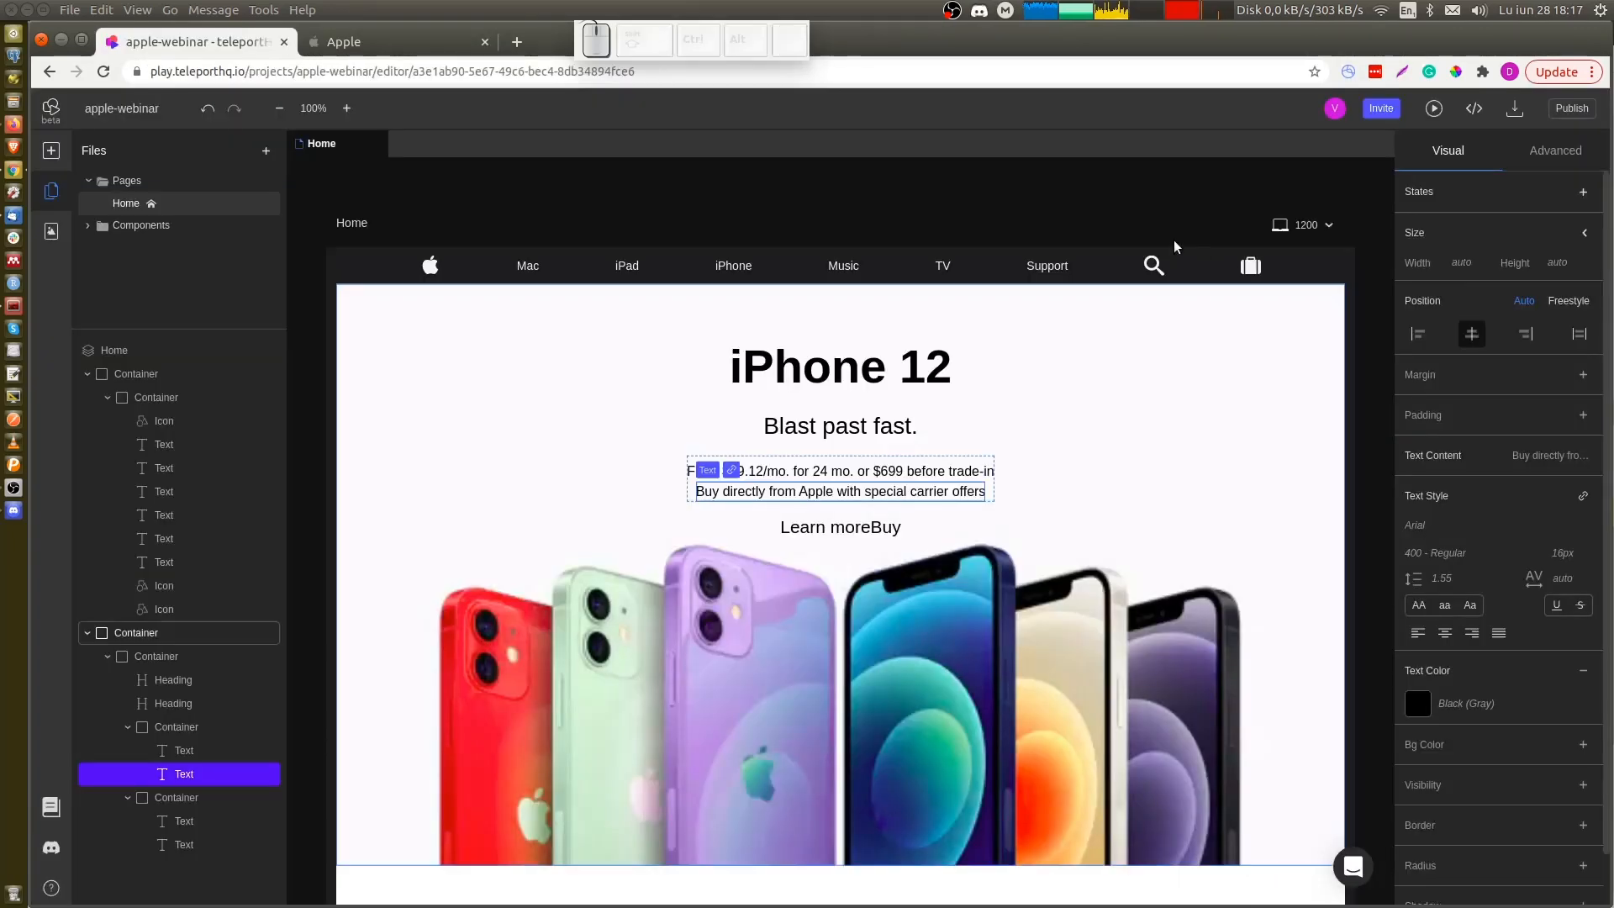
{"action": "left_click", "coordinate": [1116, 195]}
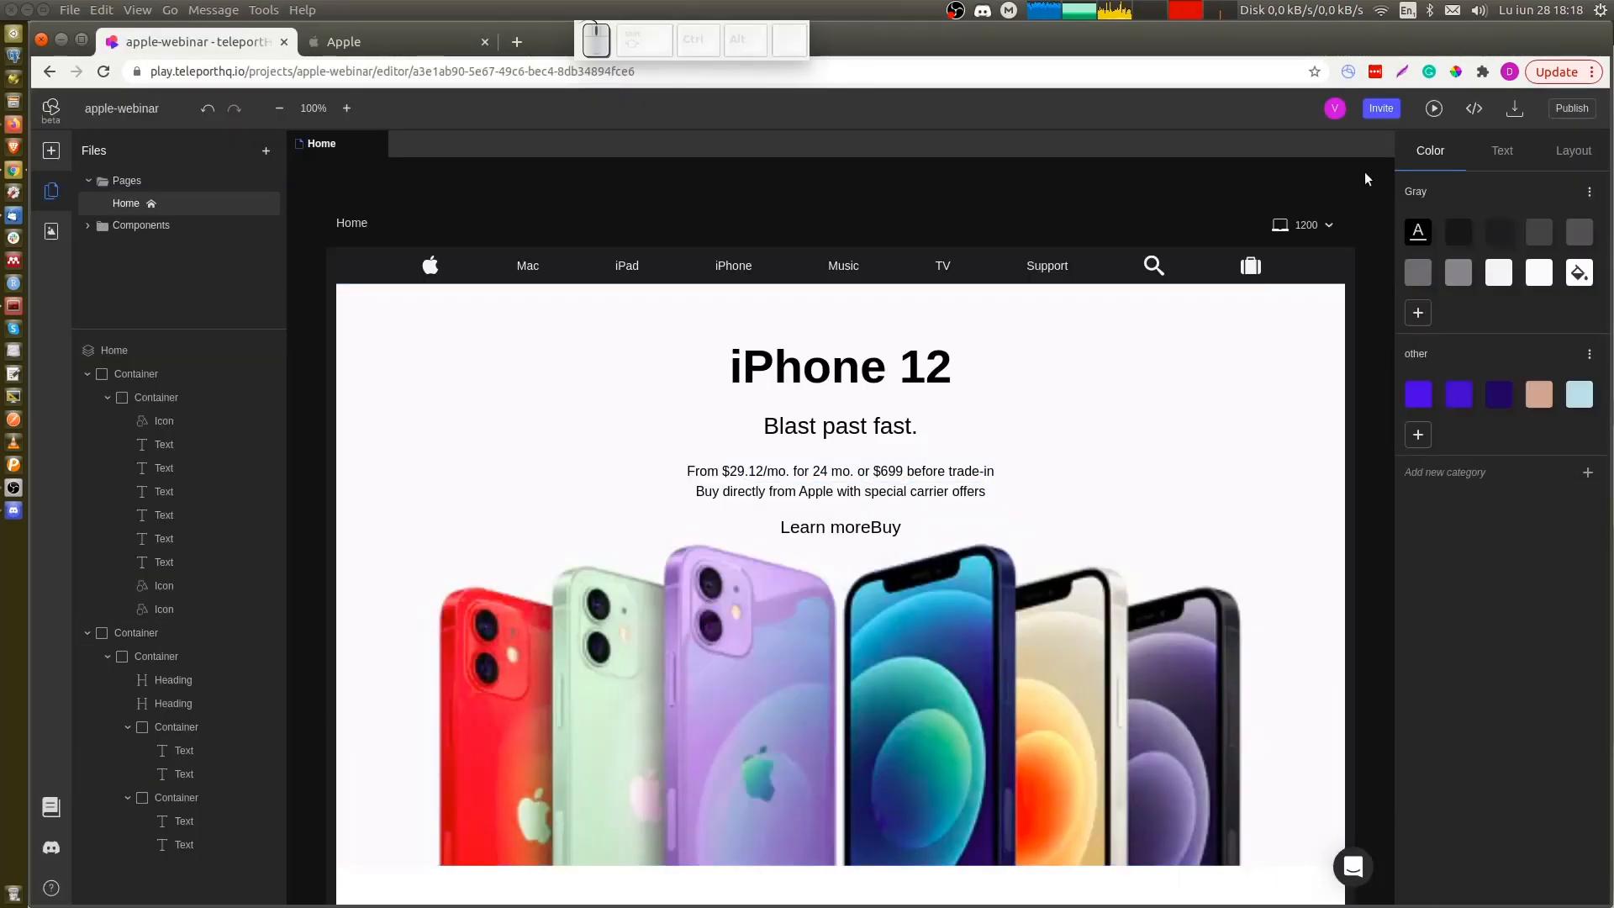
{"action": "left_click", "coordinate": [1499, 149]}
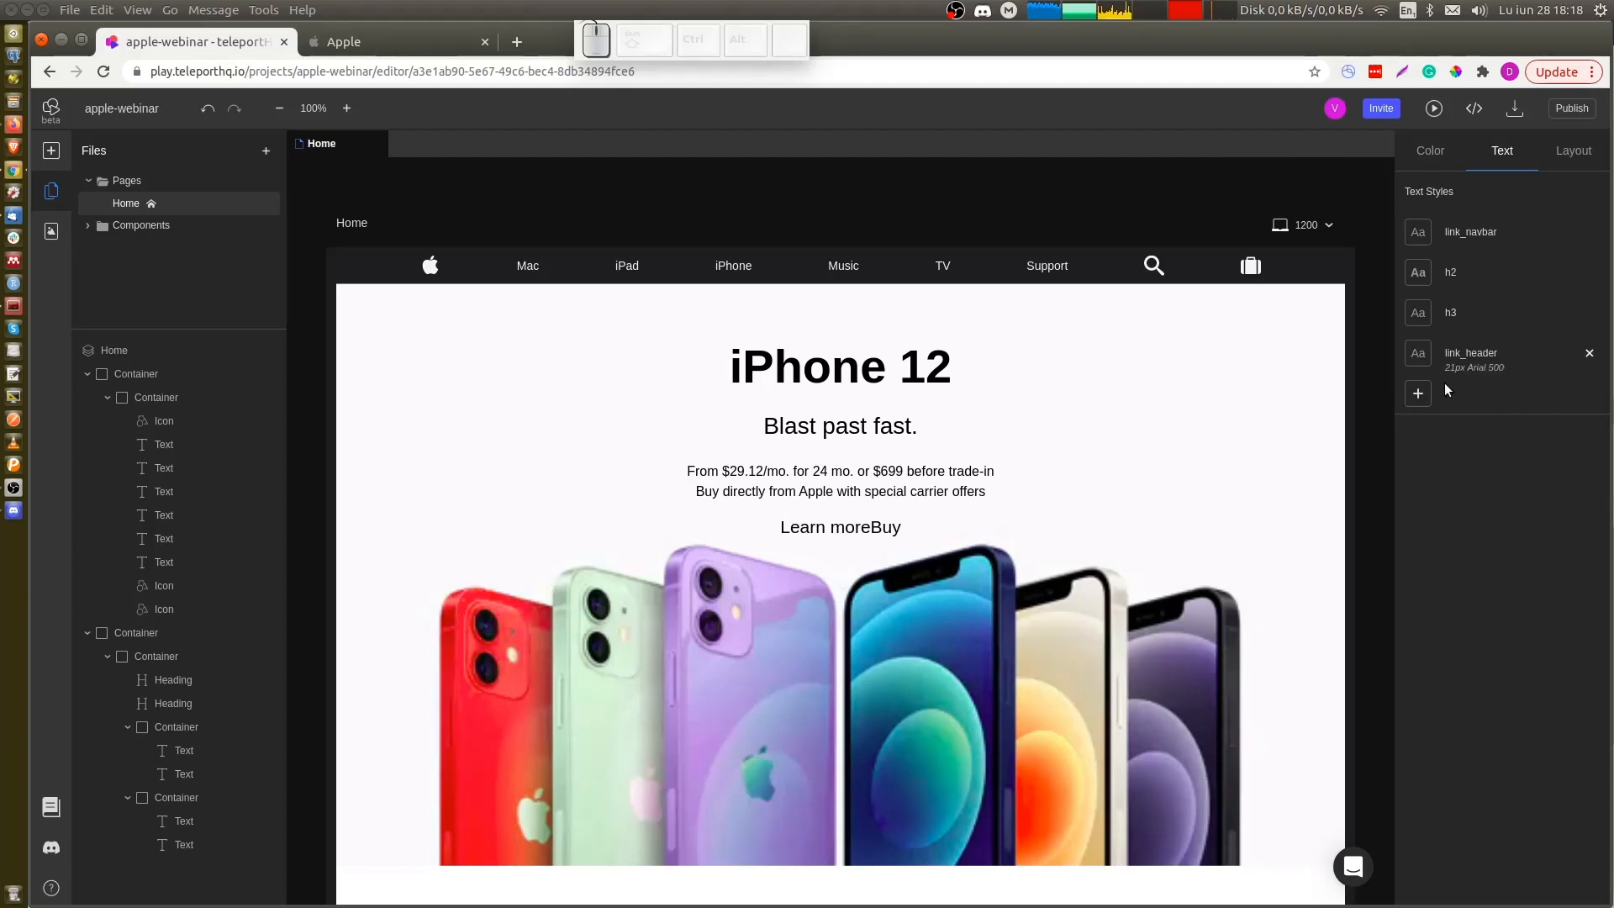
{"action": "left_click", "coordinate": [1417, 393]}
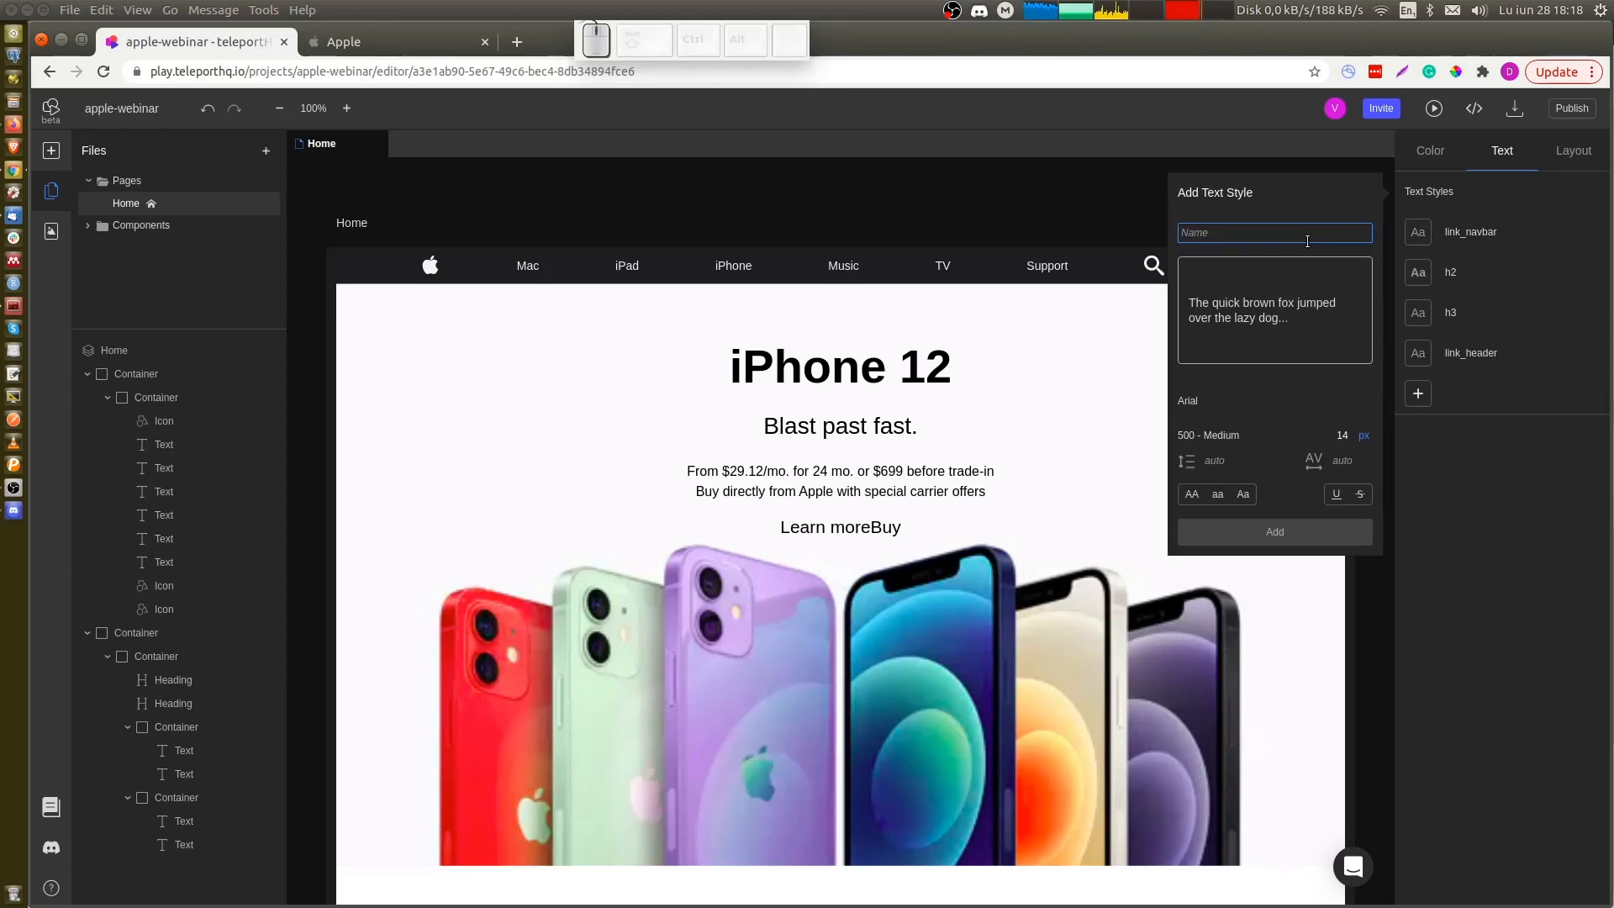
{"action": "type", "text": "p"}
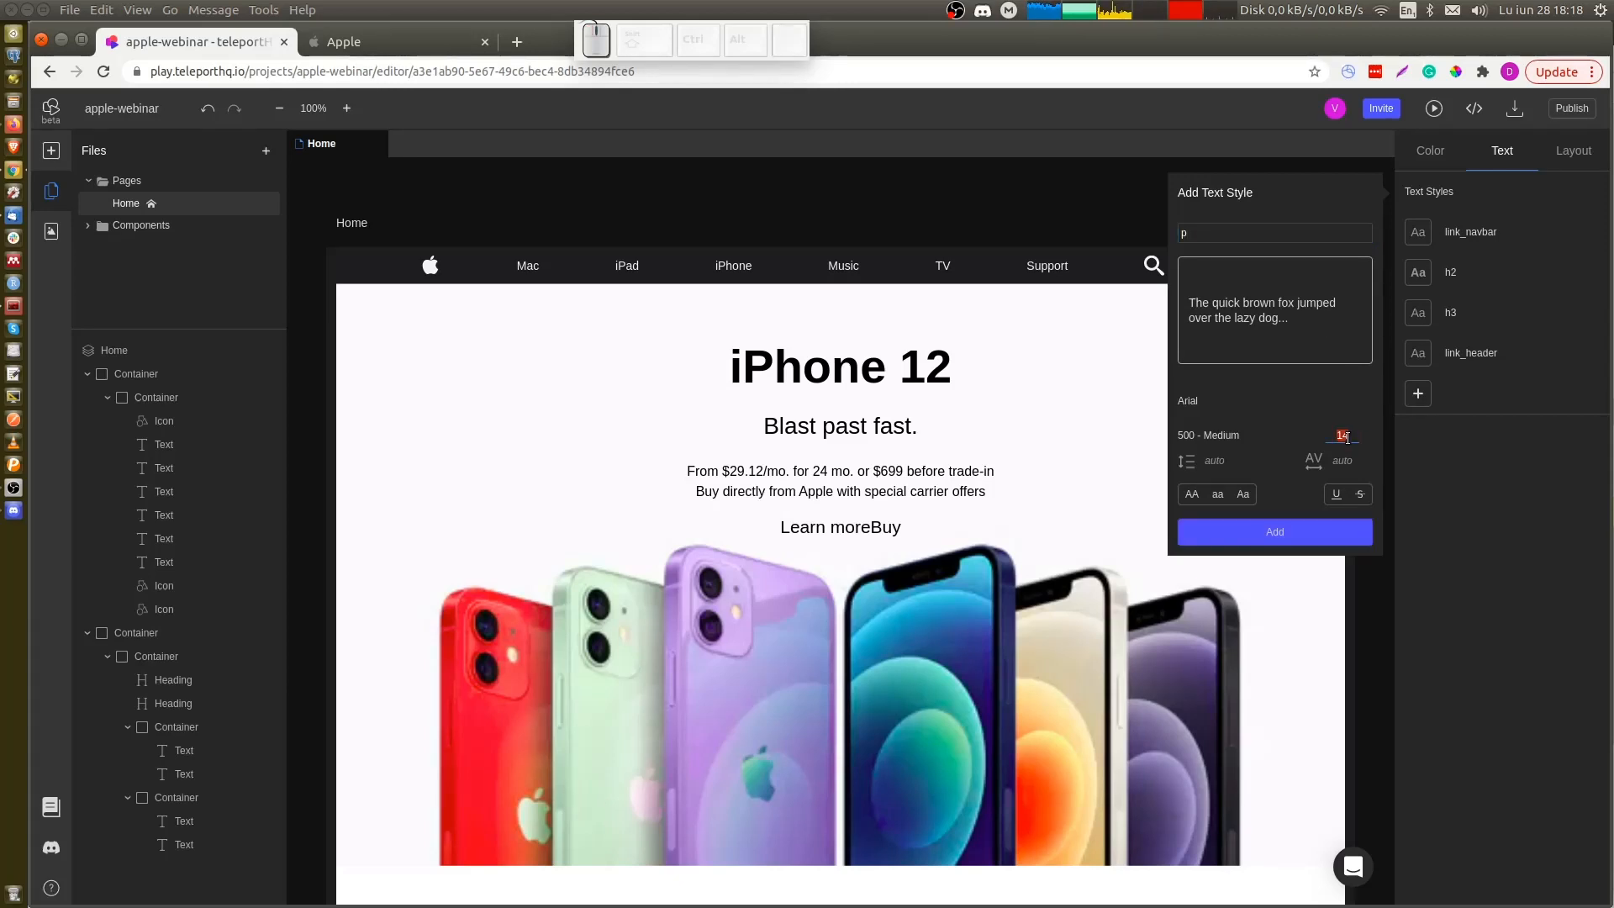
{"action": "type", "text": "17"}
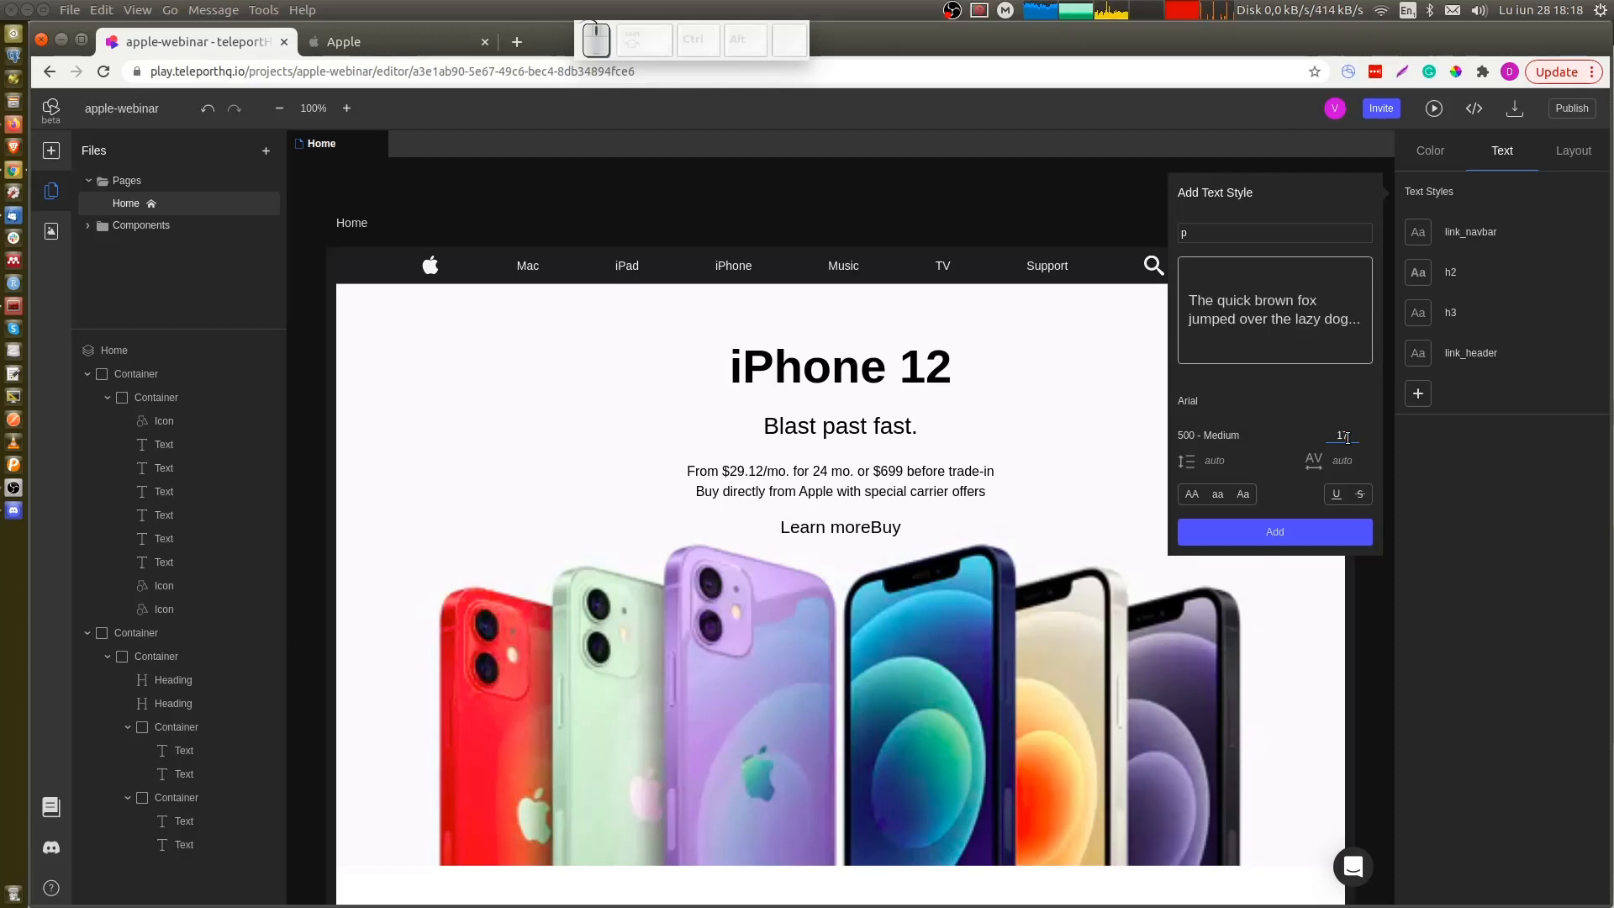
{"action": "left_click", "coordinate": [1268, 528]}
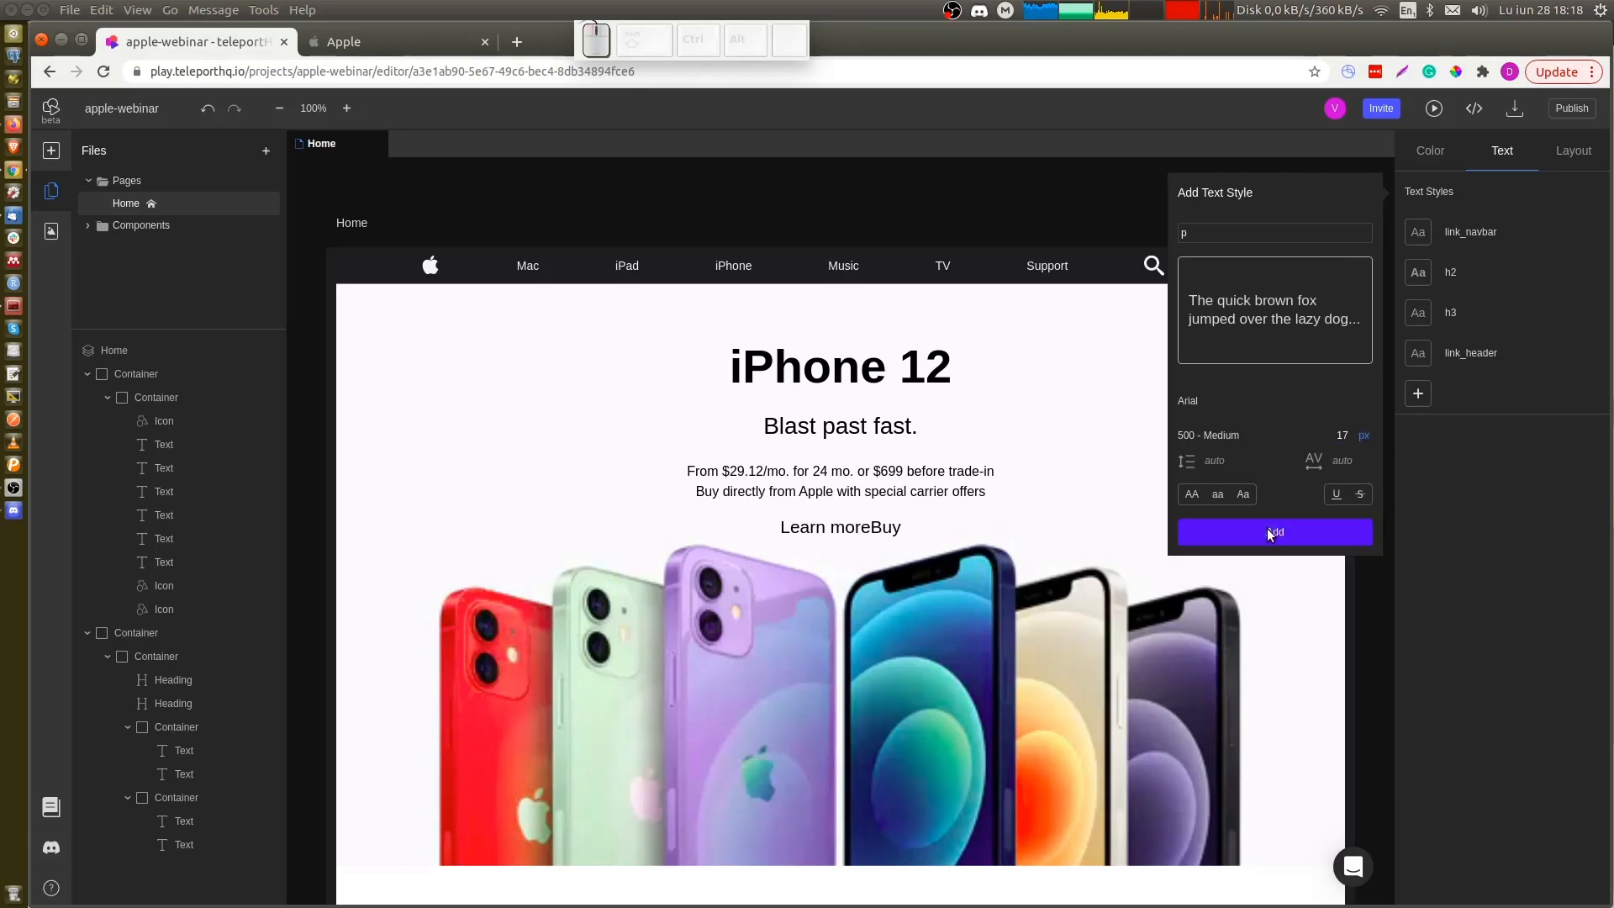
Apply the p text style to both pricing texts together
{"action": "left_click", "coordinate": [902, 486]}
{"action": "left_click", "coordinate": [903, 488], "text": "ctrl"}
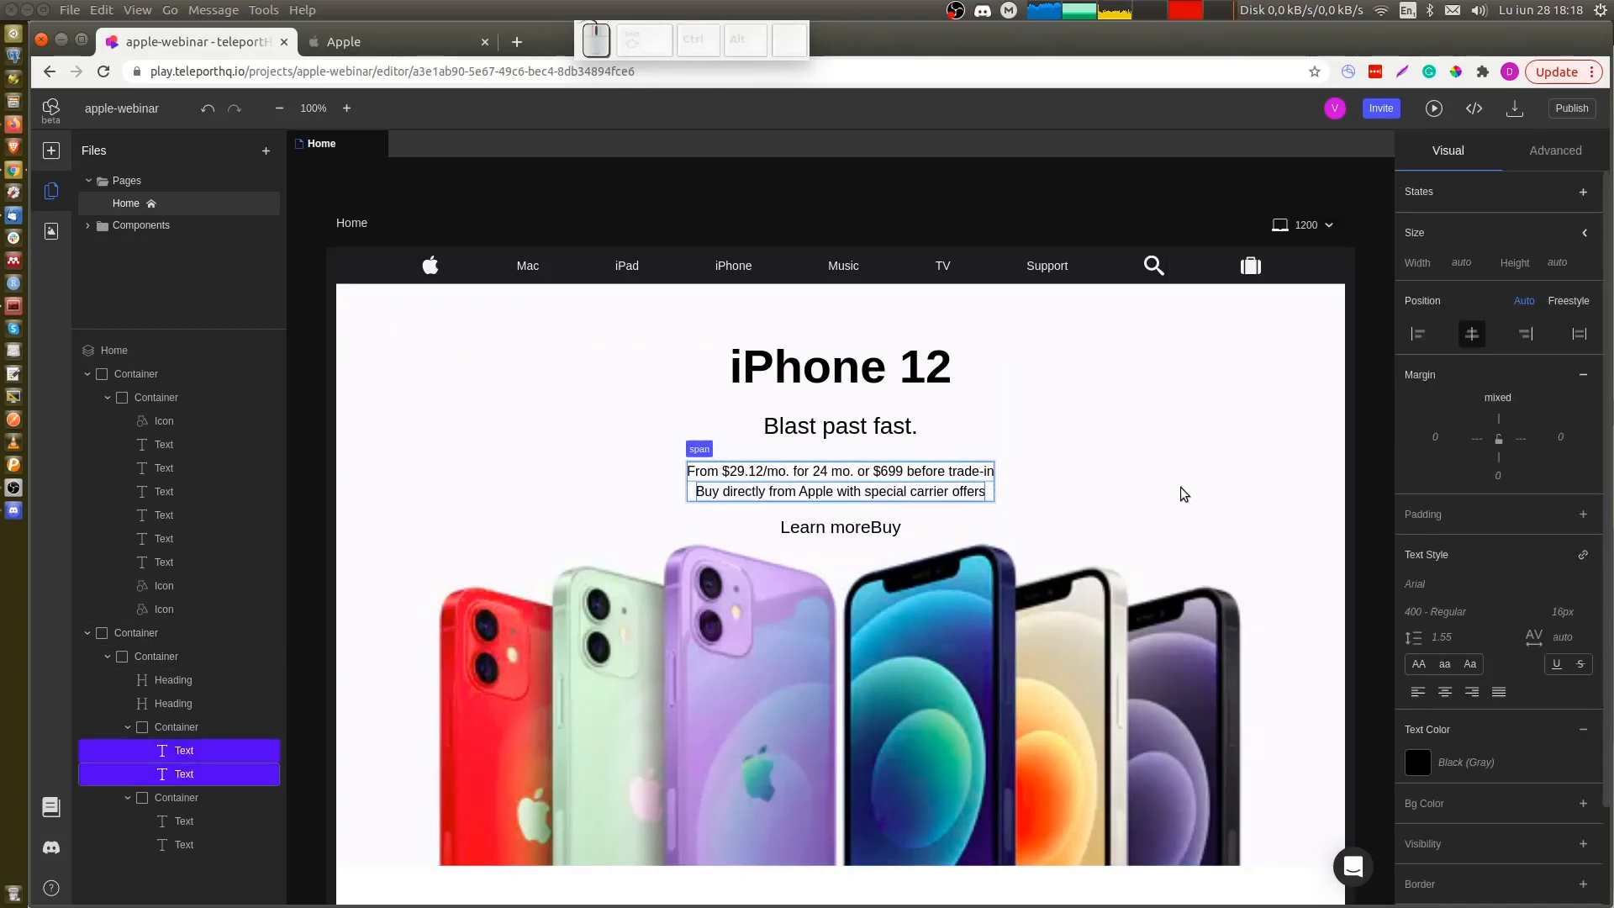
{"action": "left_click", "coordinate": [1583, 556]}
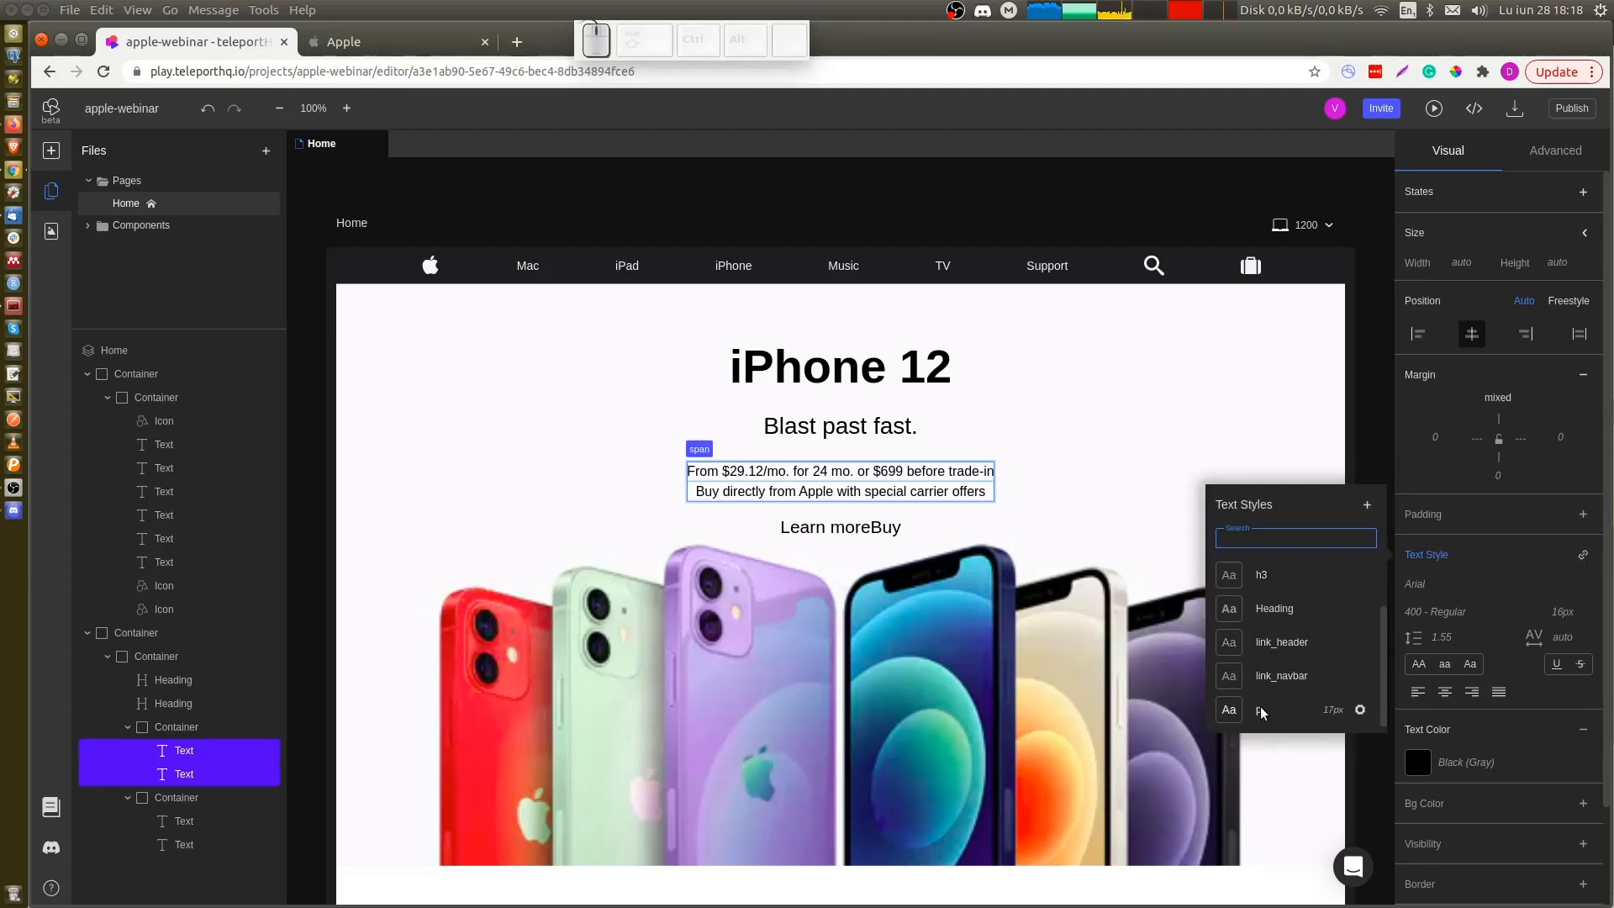
{"action": "left_click", "coordinate": [1261, 711]}
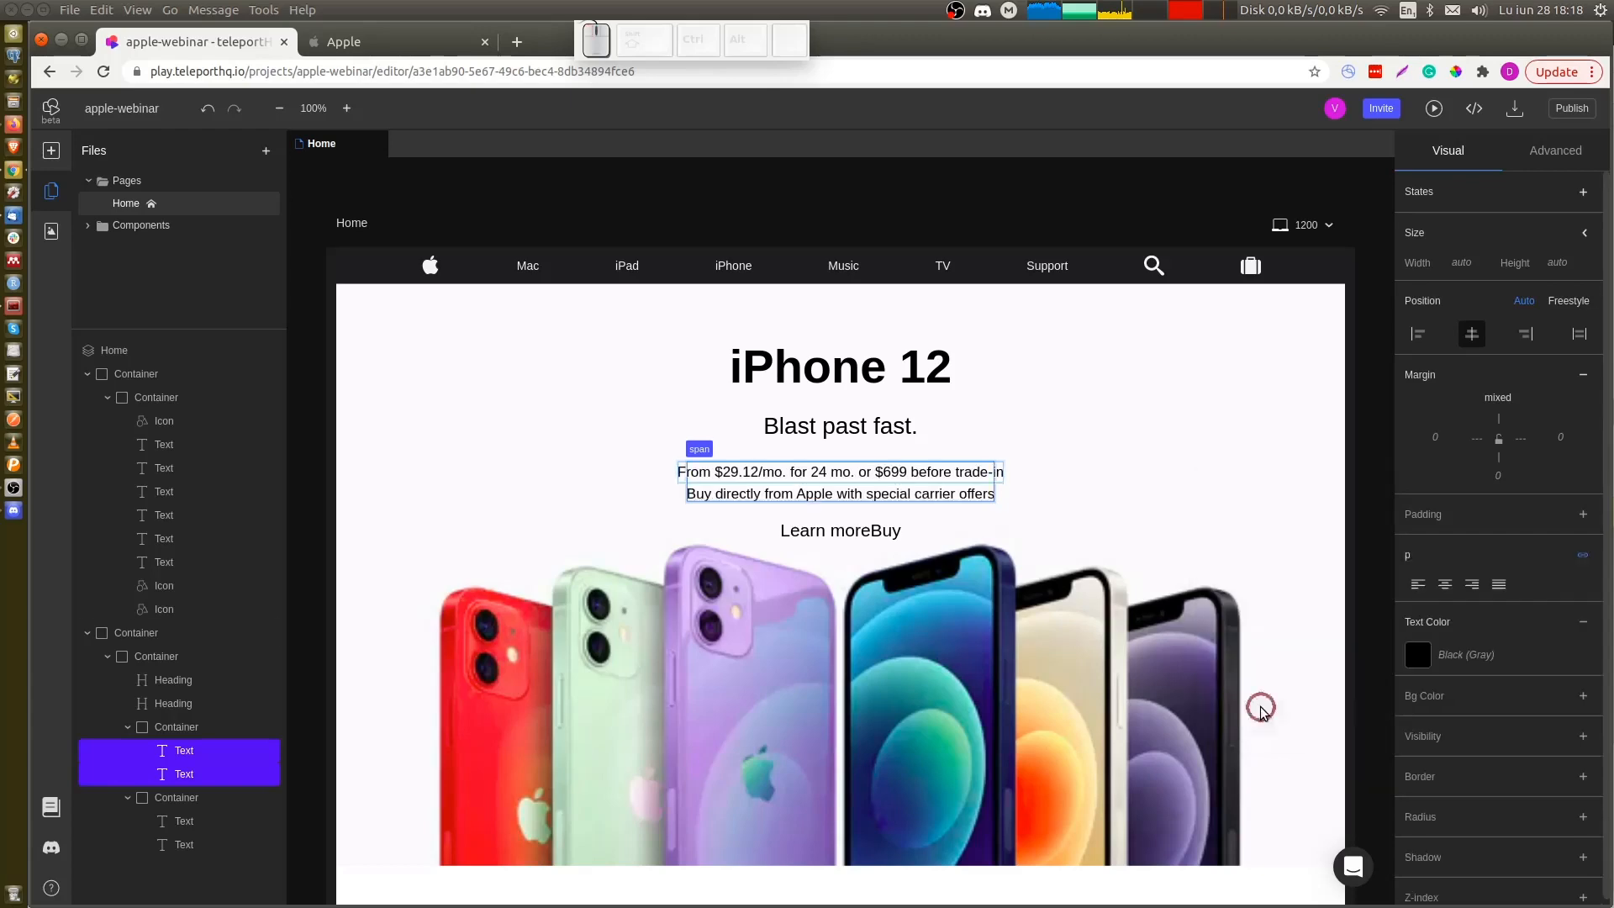
{"action": "left_click", "coordinate": [1118, 508]}
Switch to the Apple site and inspect the spacing of the iPhone 12 "Learn more" and "Buy" links
{"action": "left_click", "coordinate": [847, 537]}
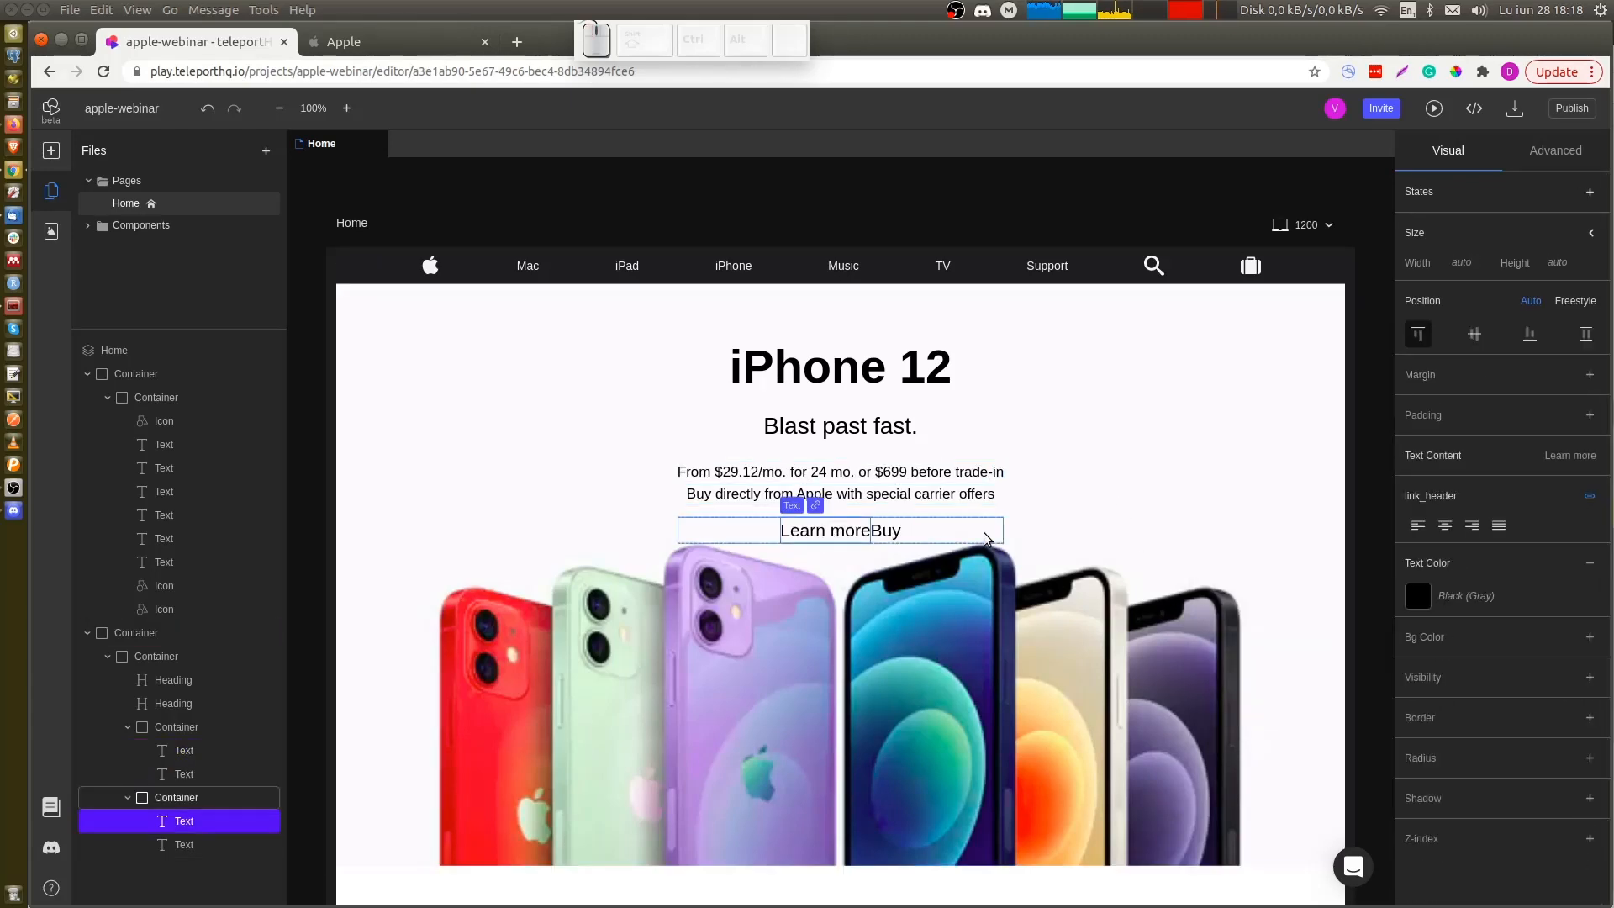
{"action": "key", "text": "ctrl+Tab"}
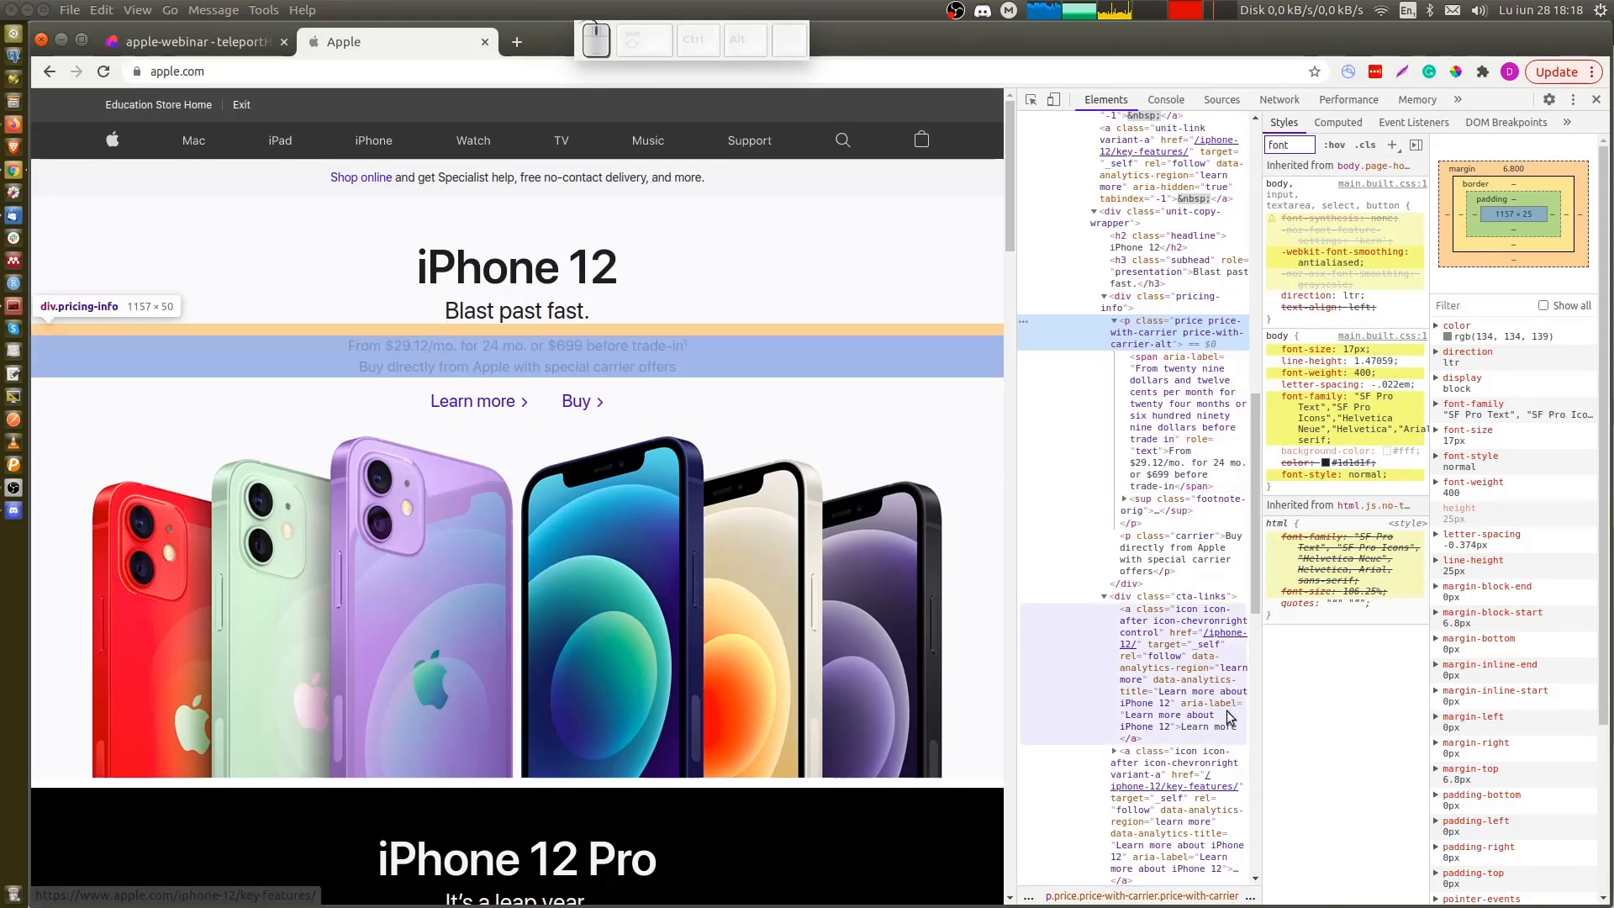
{"action": "scroll", "coordinate": [1153, 672], "scroll_direction": "down", "scroll_amount": 2}
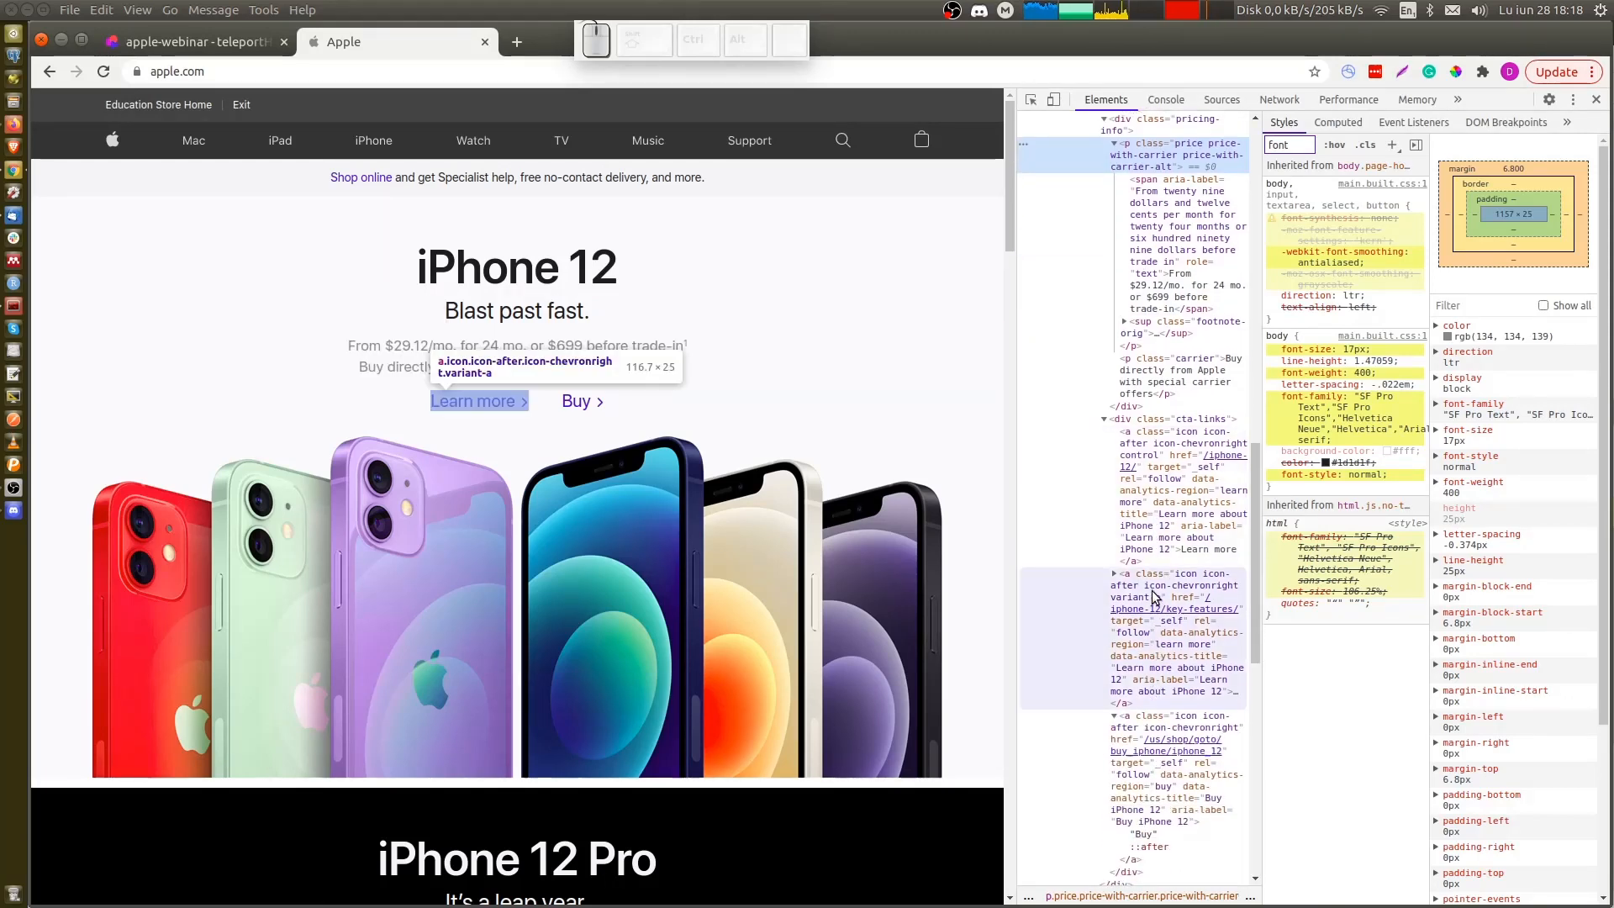
{"action": "left_click", "coordinate": [1157, 653]}
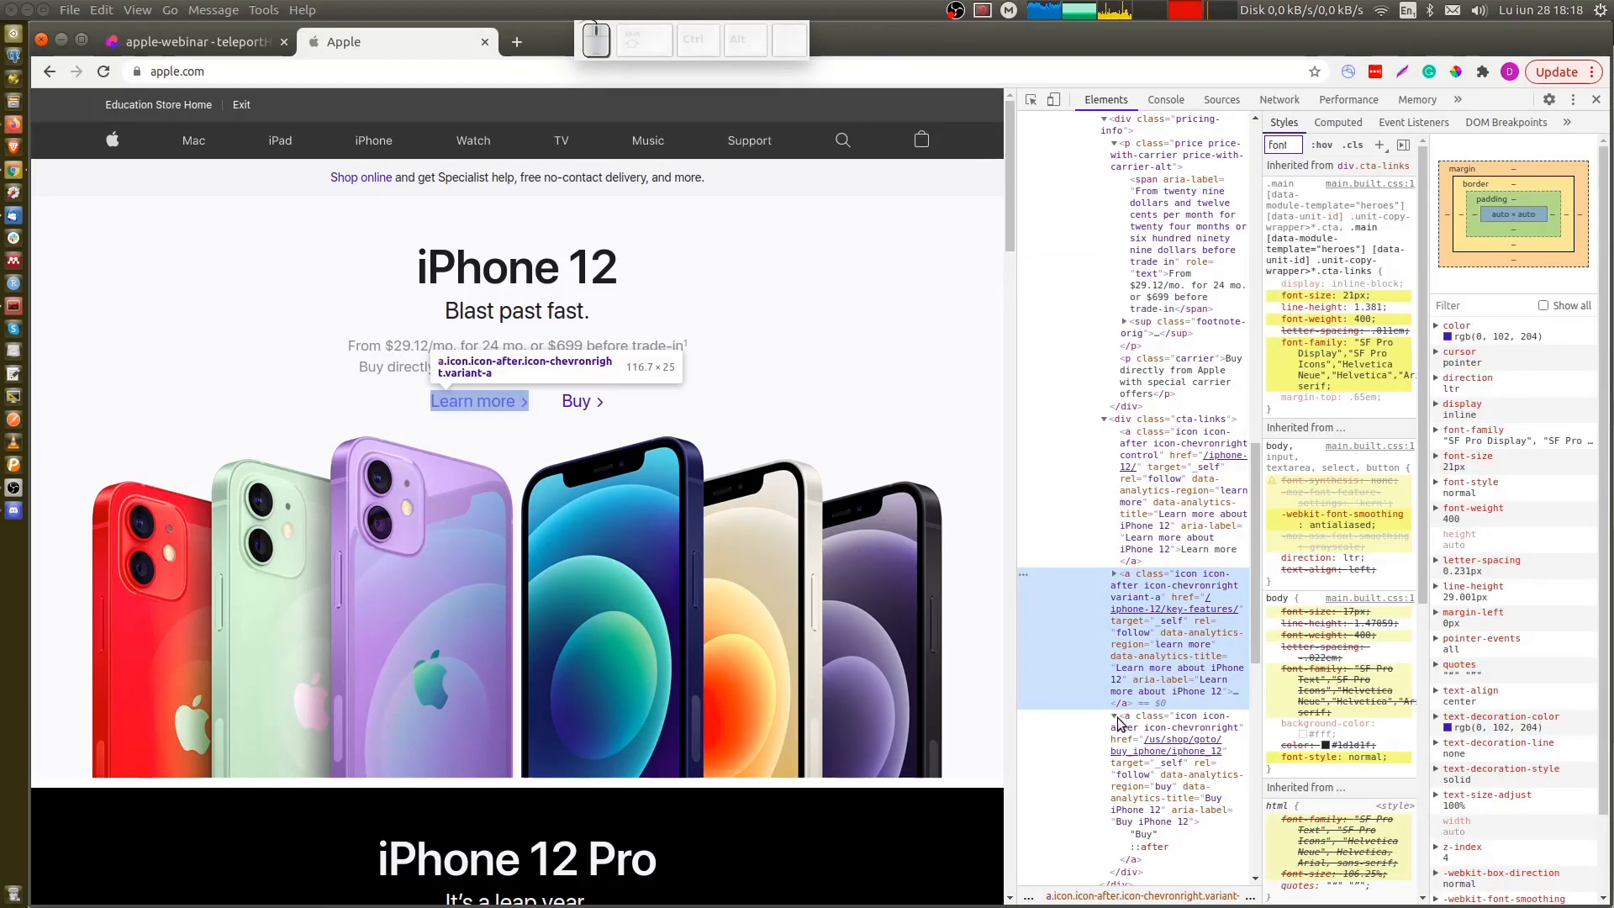
{"action": "scroll", "coordinate": [1156, 668], "scroll_direction": "down", "scroll_amount": 2}
{"action": "scroll", "coordinate": [1152, 680], "scroll_direction": "down", "scroll_amount": 2}
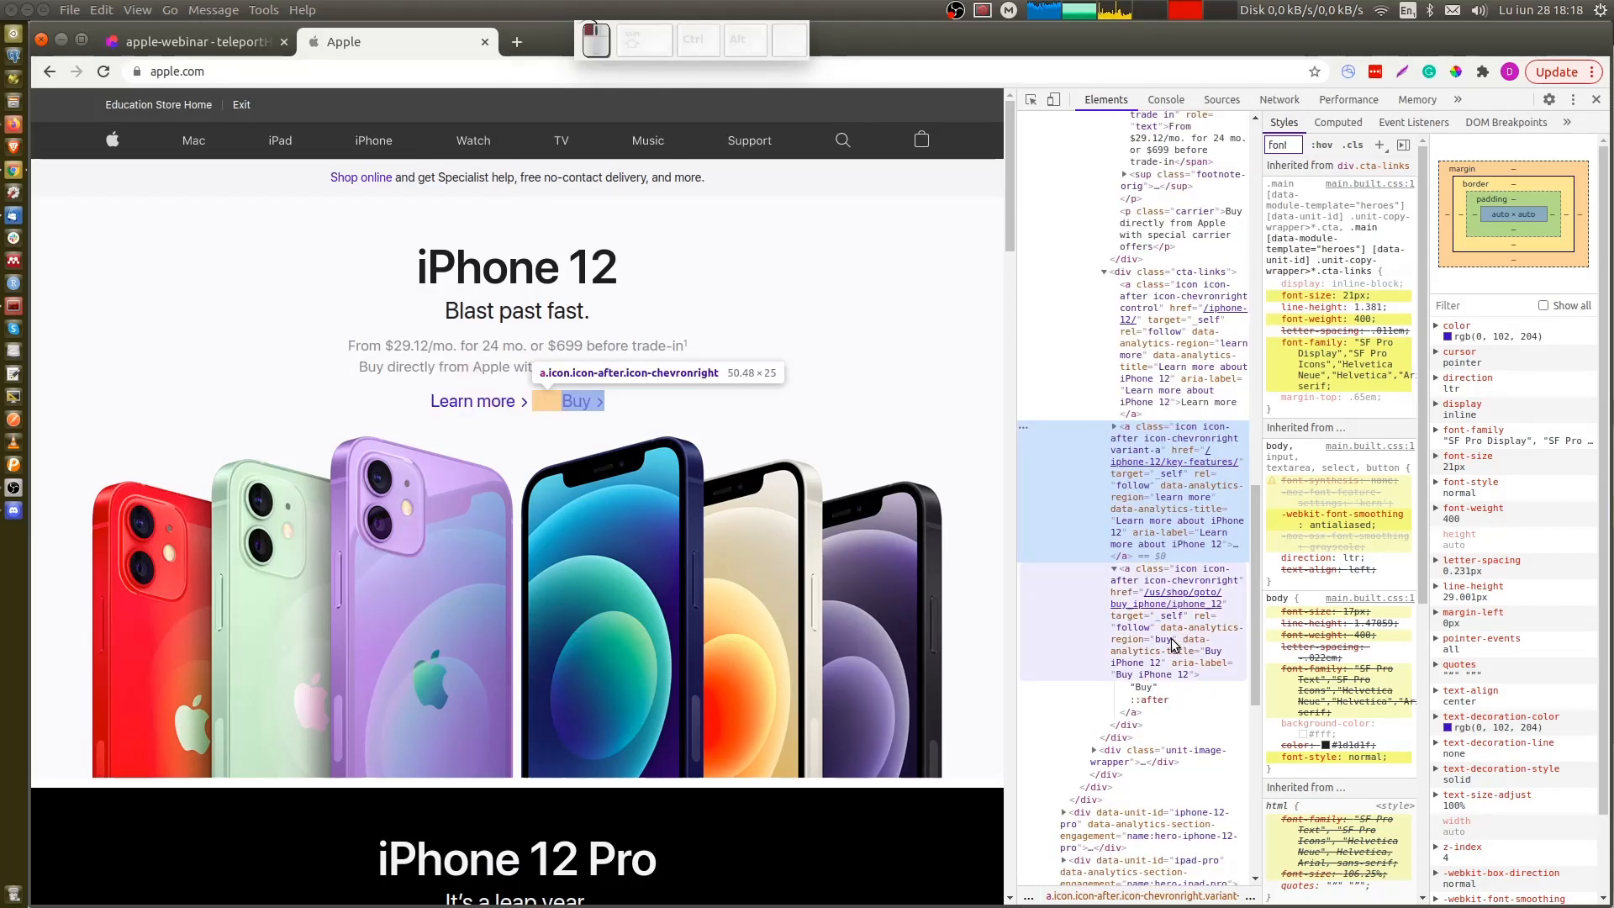
{"action": "left_click", "coordinate": [1174, 643]}
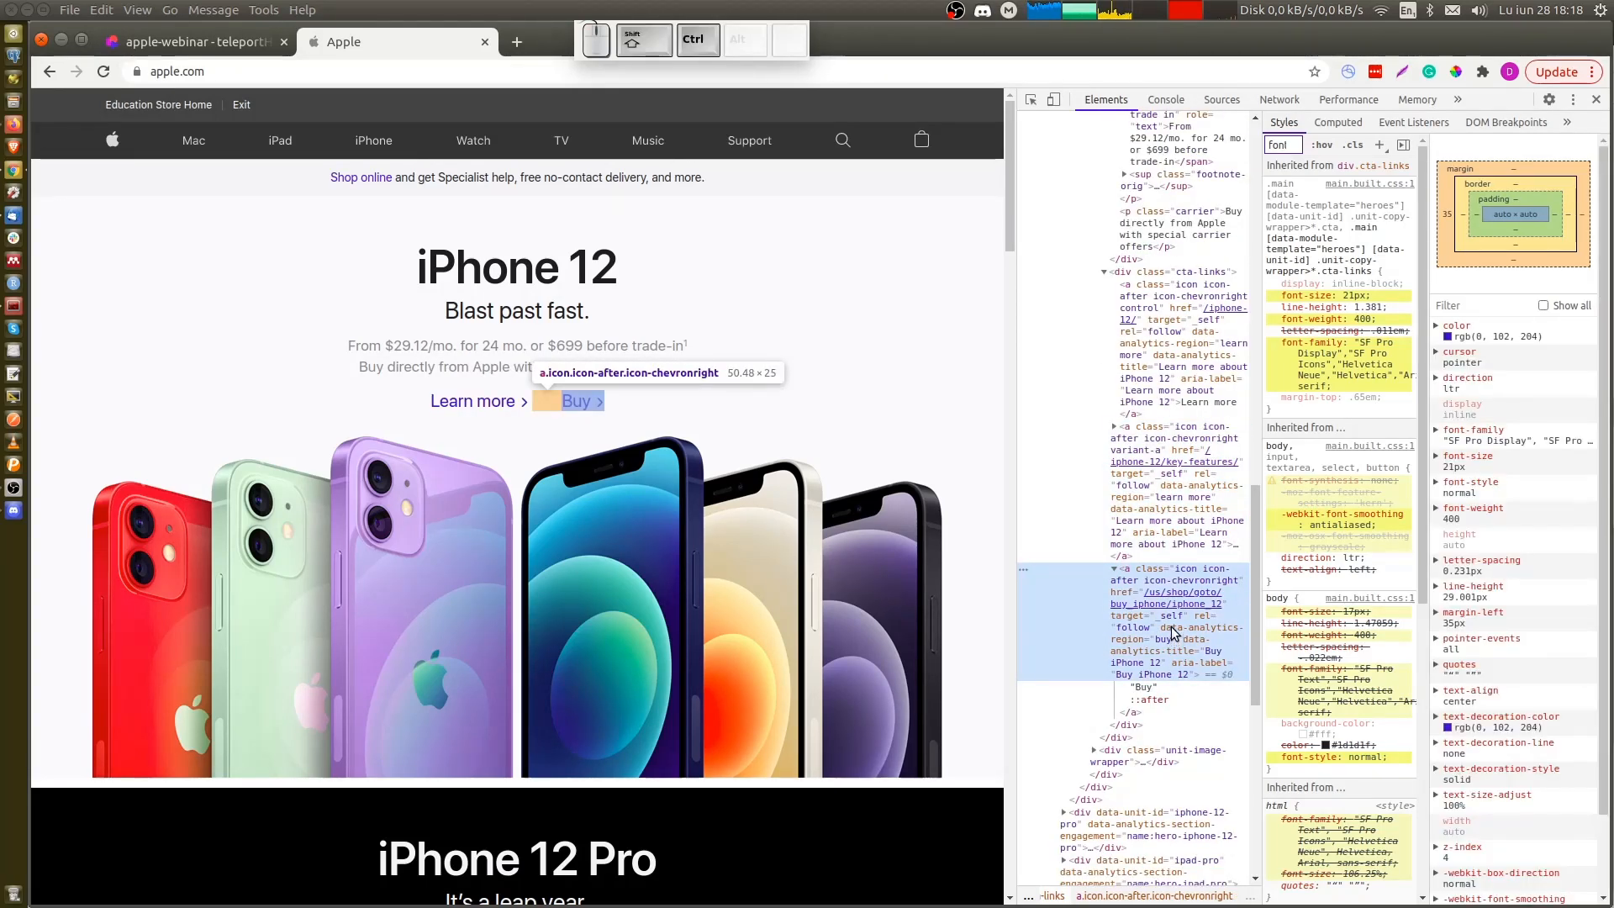
Return to the editor and set the left margin of the "Buy" text to 35 px
{"action": "key", "text": "ctrl+shift+Tab"}
{"action": "left_click", "coordinate": [893, 539]}
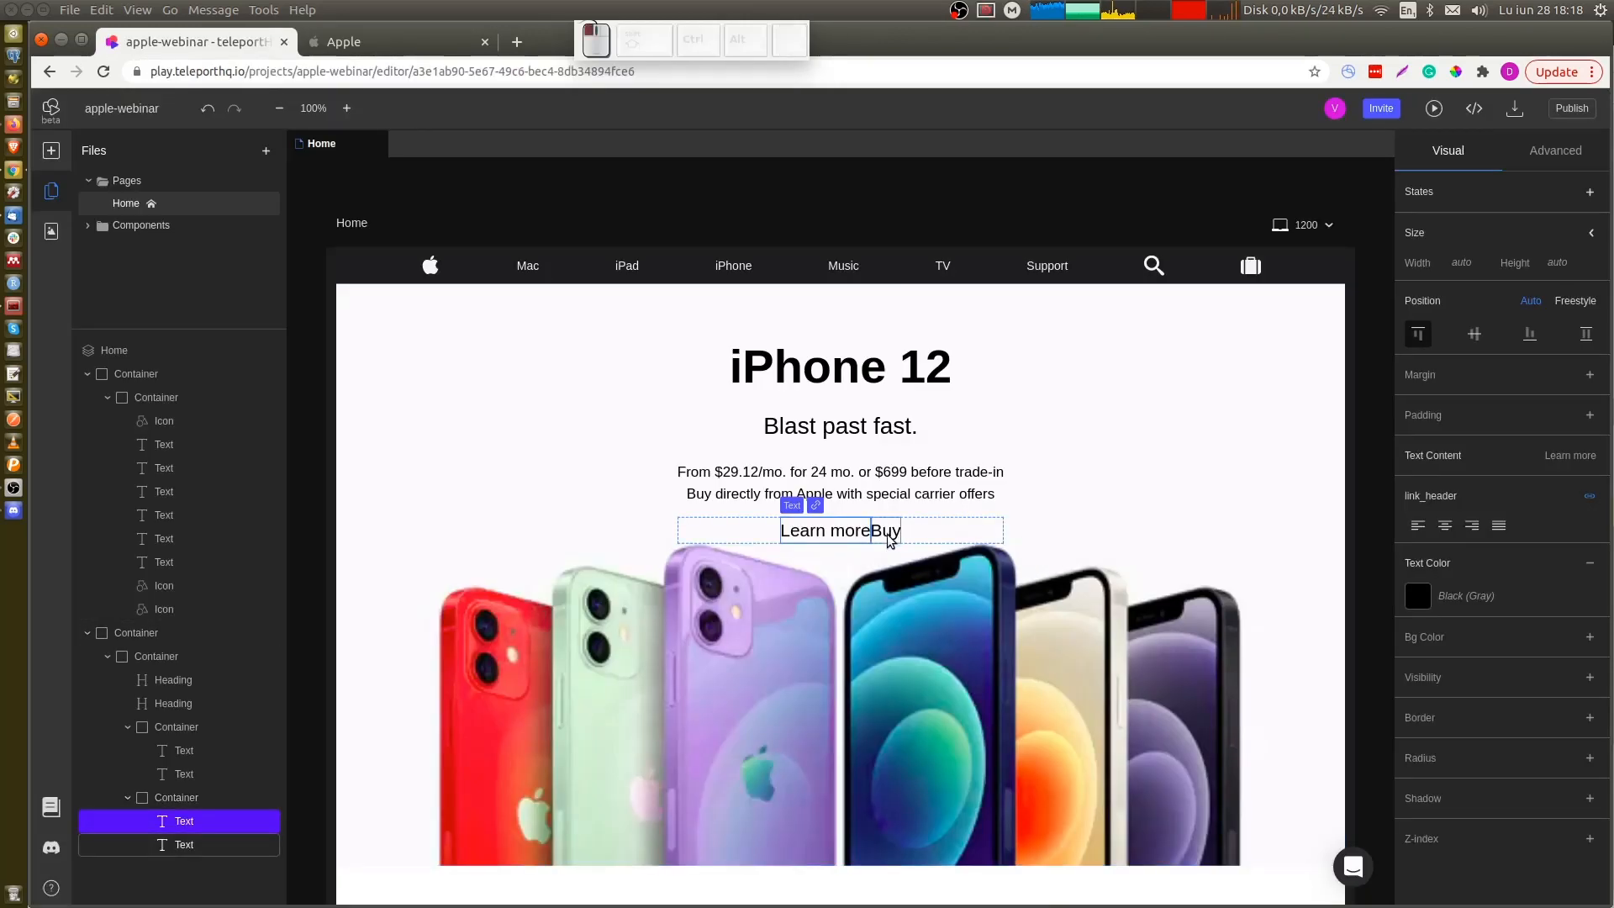
{"action": "left_click", "coordinate": [1589, 375]}
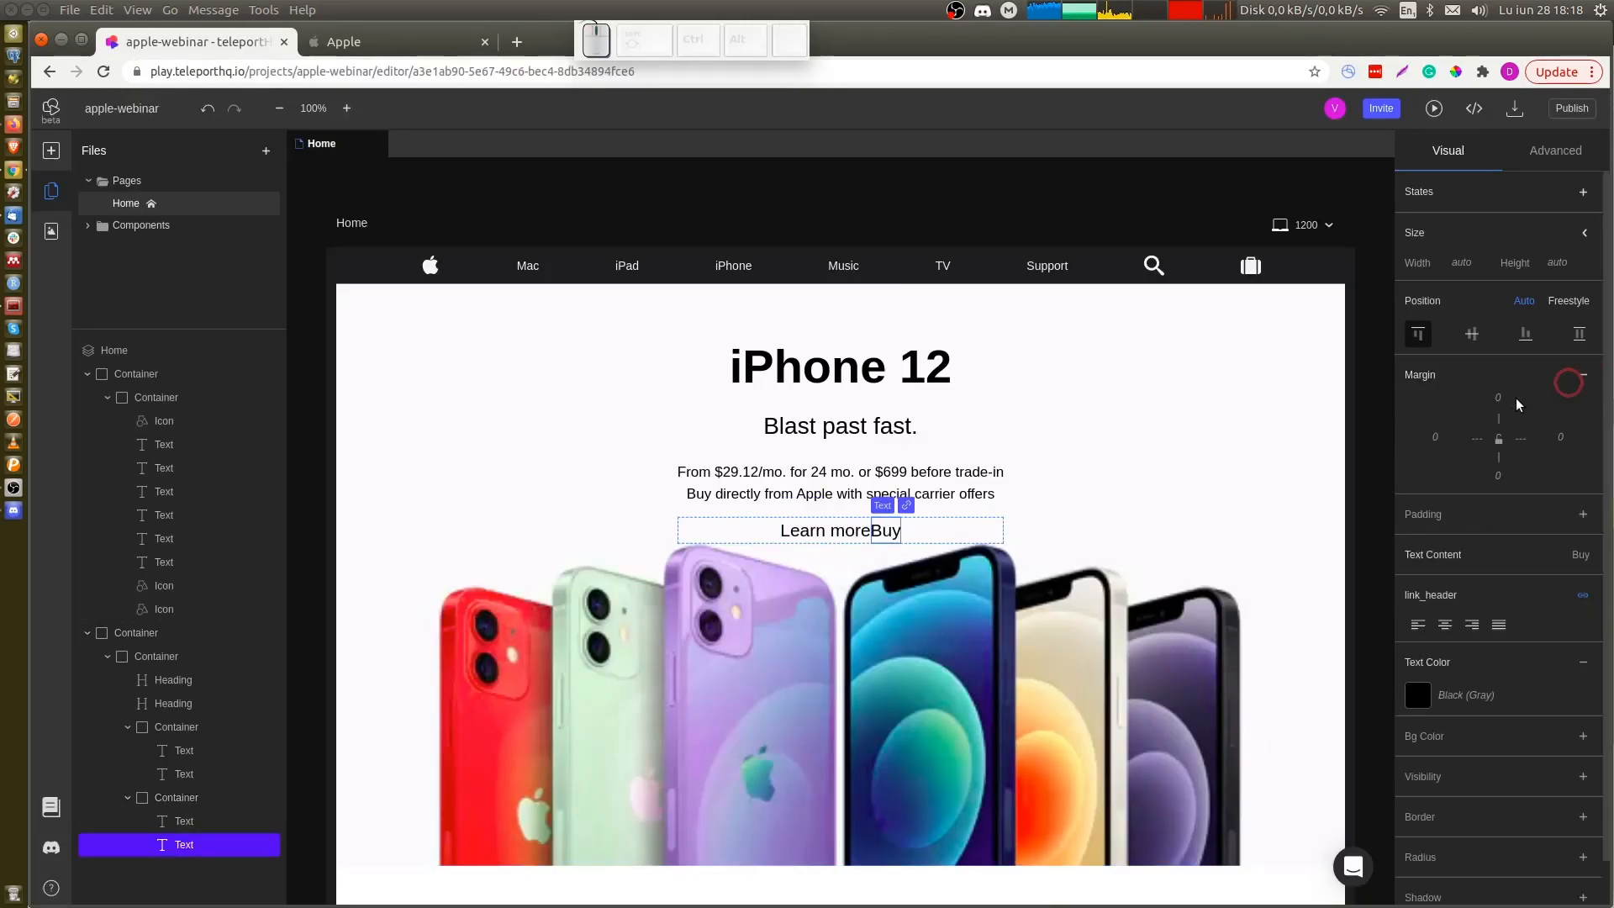
{"action": "left_click", "coordinate": [1435, 435]}
{"action": "type", "text": "35"}
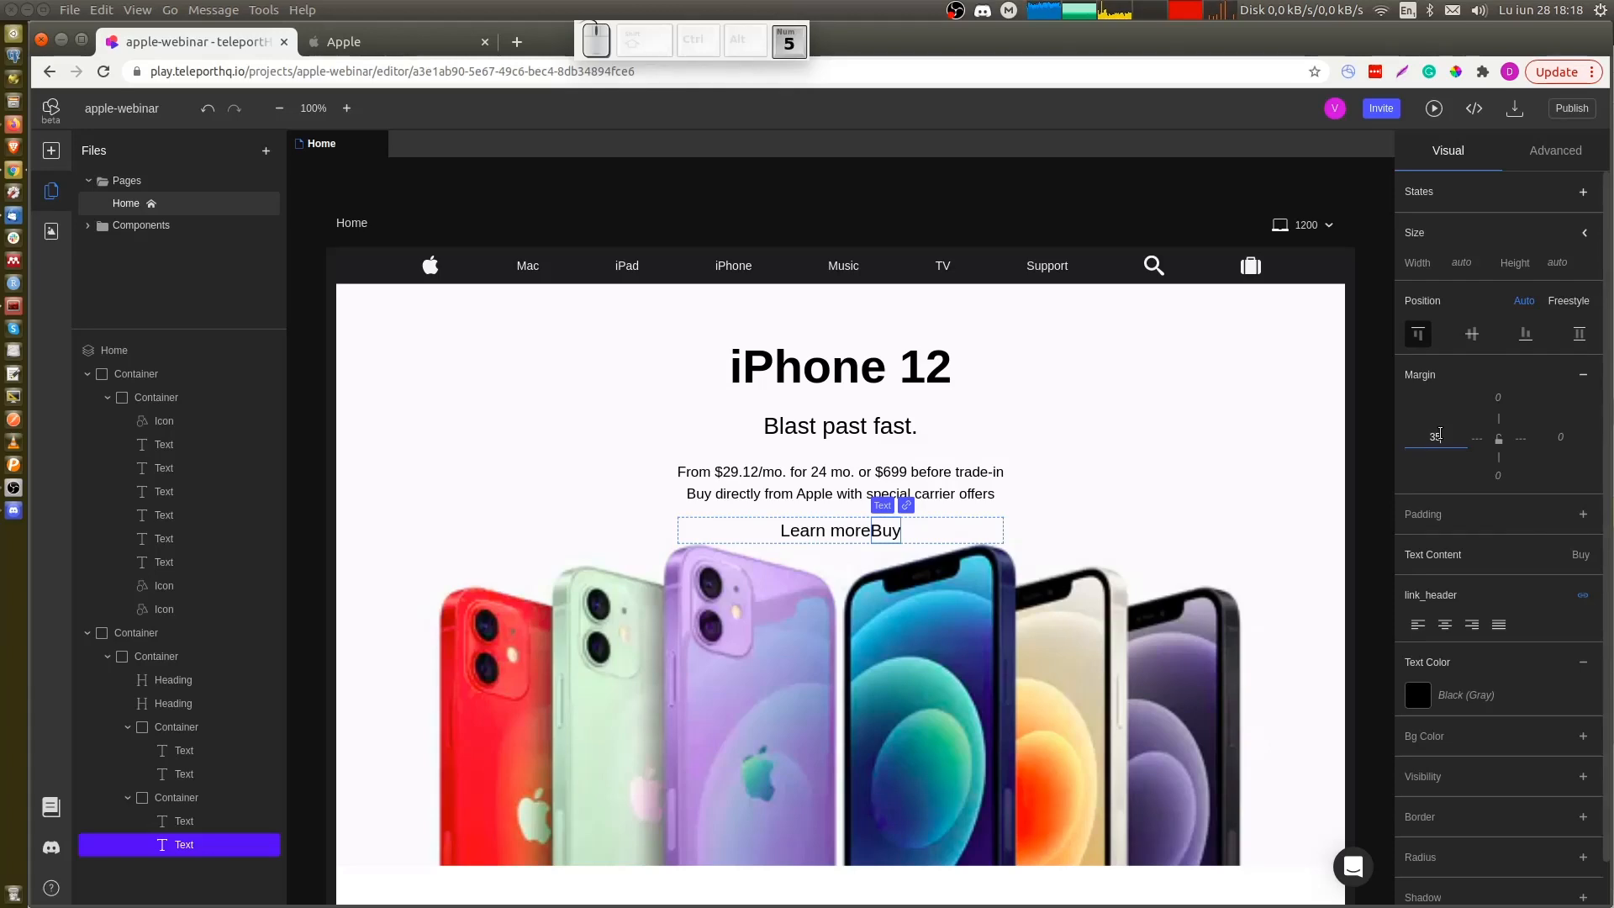
{"action": "key", "text": "Return"}
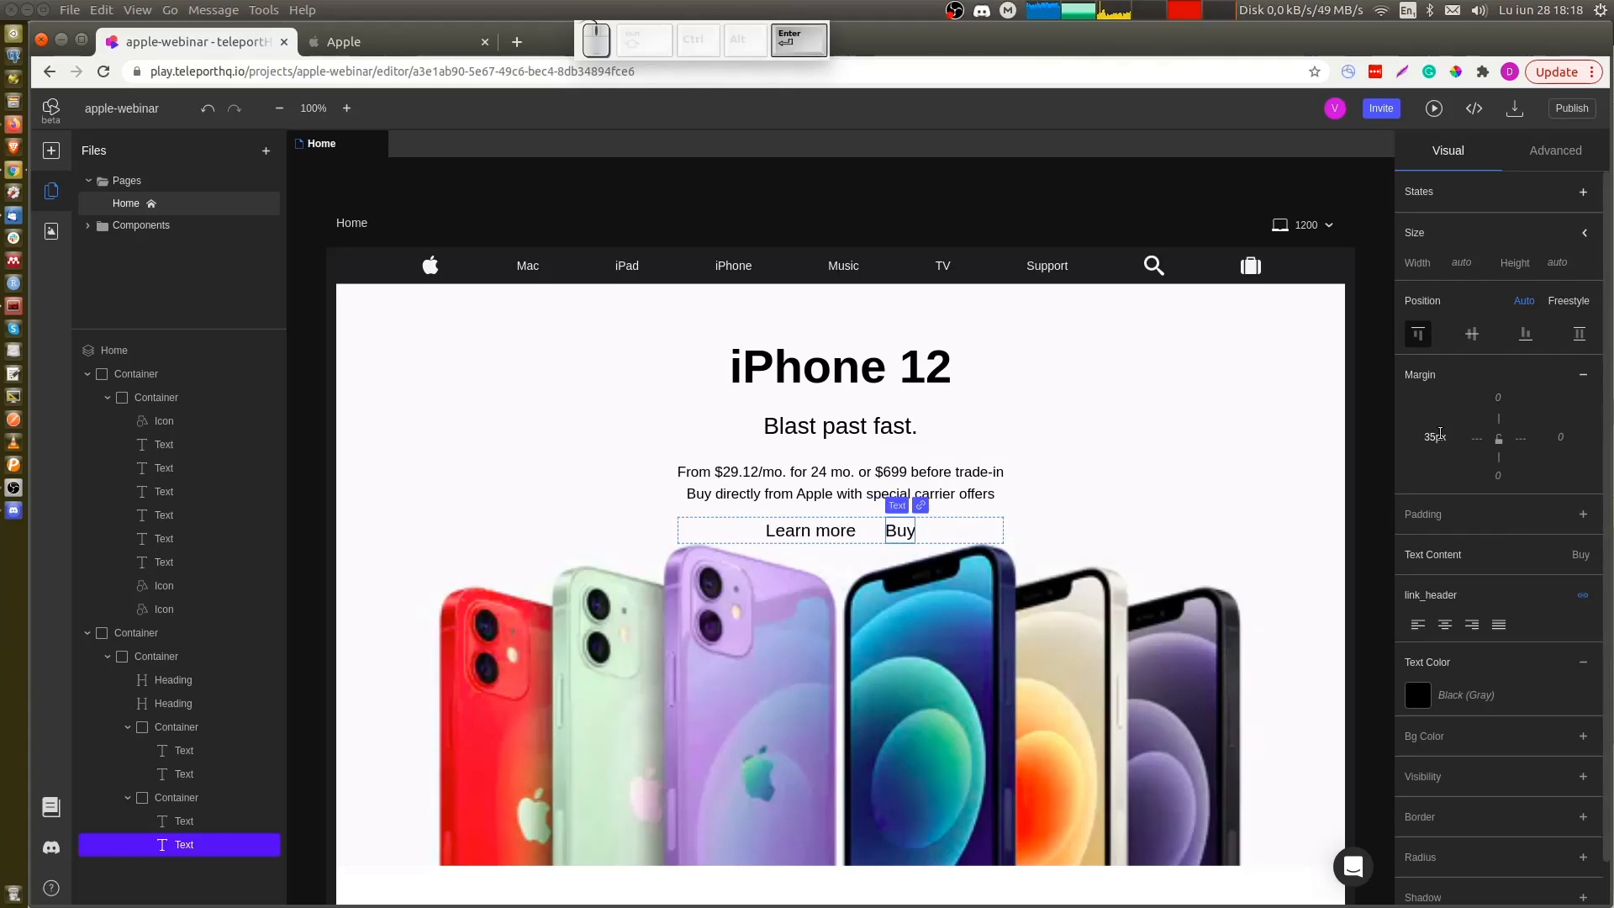
{"action": "left_click", "coordinate": [1106, 483]}
On the Apple site, filter the styles by color and inspect the text colours of the headline, price paragraph and "Learn more" link
{"action": "key", "text": "ctrl+Tab"}
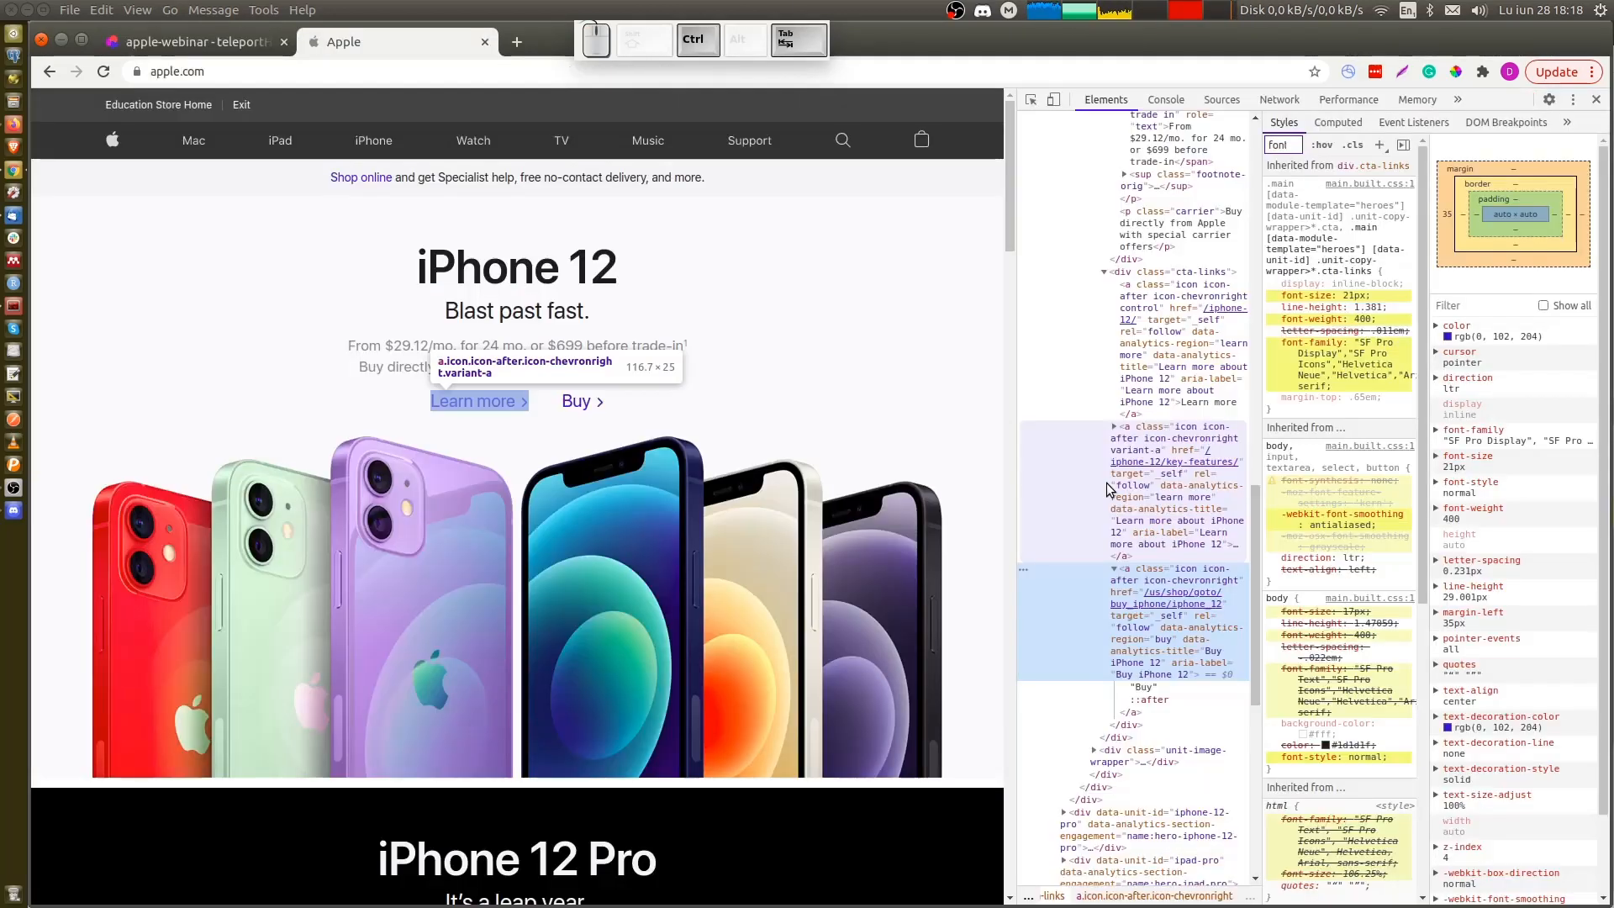
{"action": "key", "text": "ctrl+shift+c"}
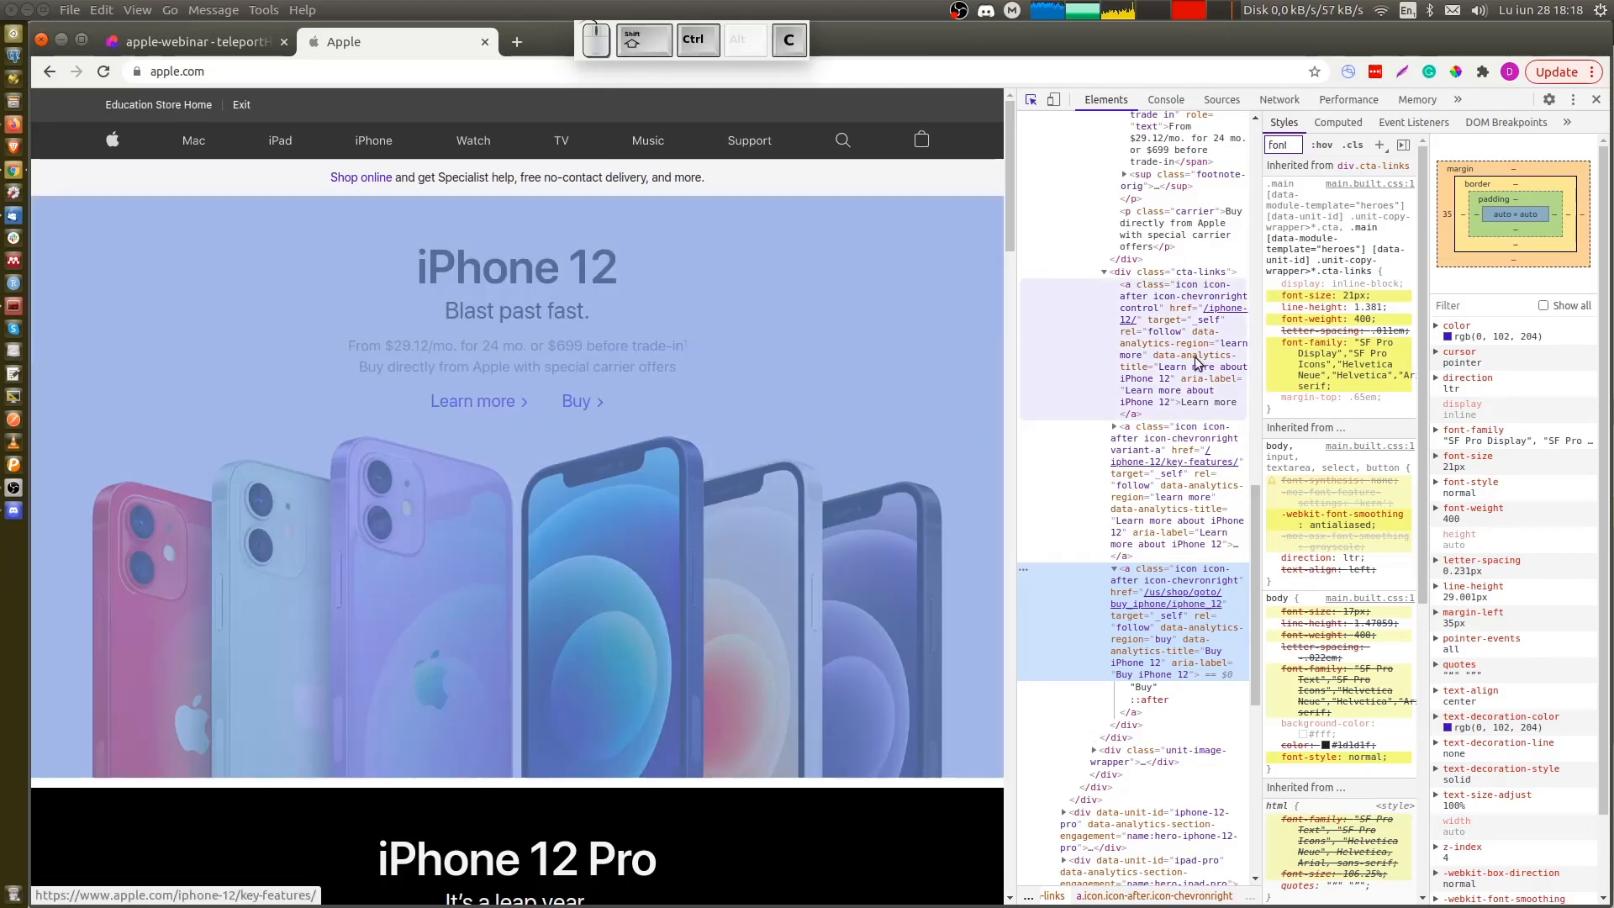
{"action": "scroll", "coordinate": [1164, 290], "scroll_direction": "up", "scroll_amount": 5}
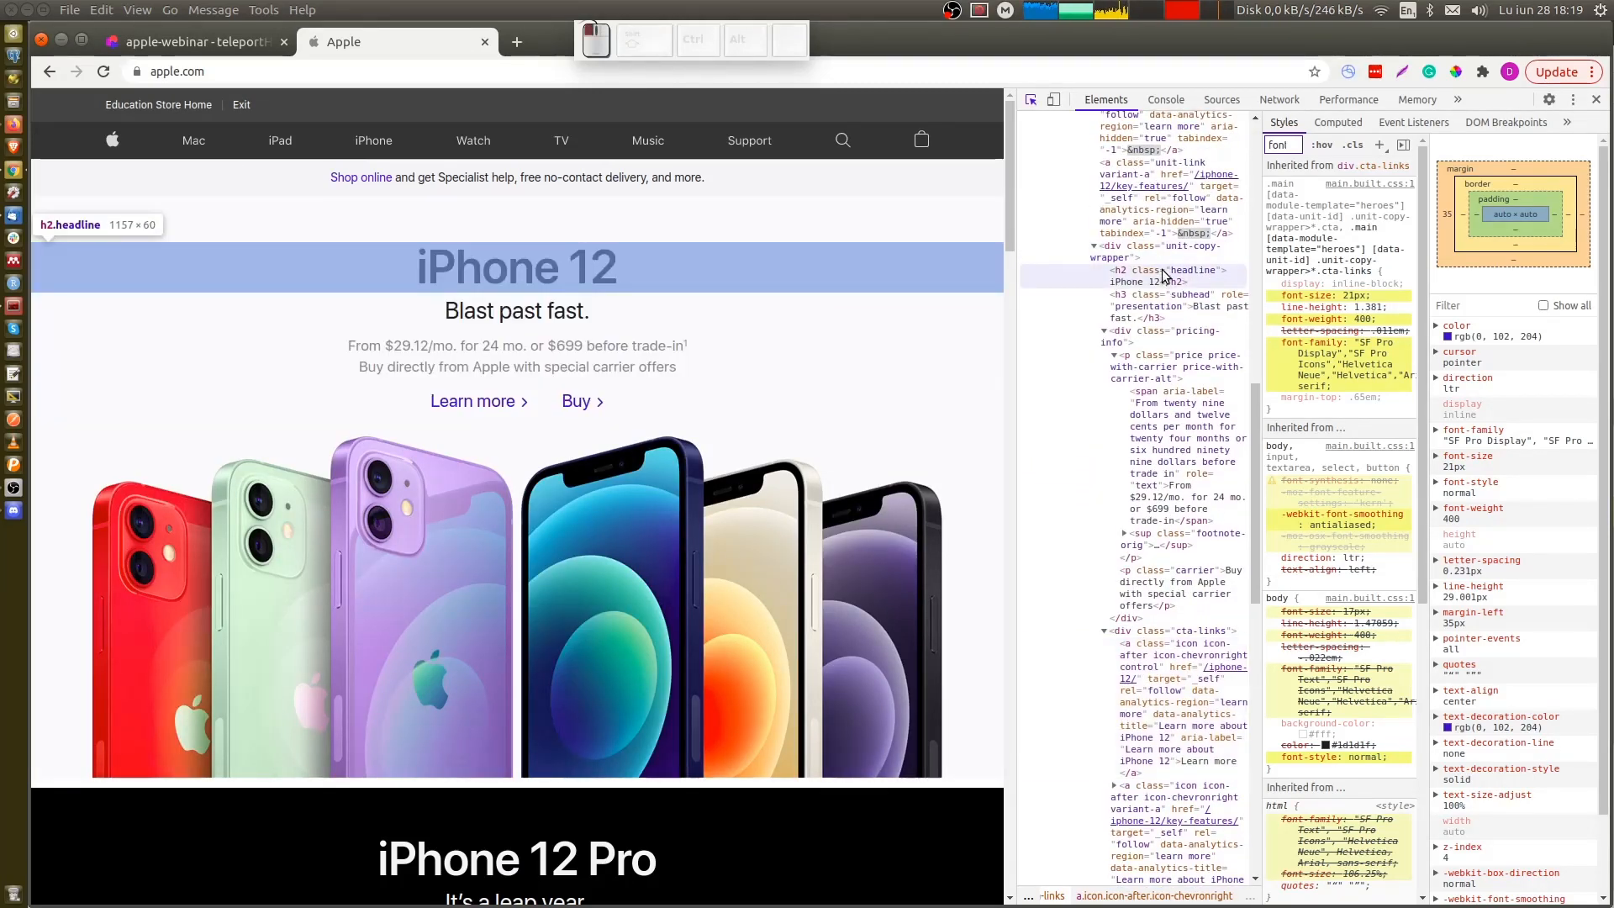
{"action": "left_click", "coordinate": [1164, 271]}
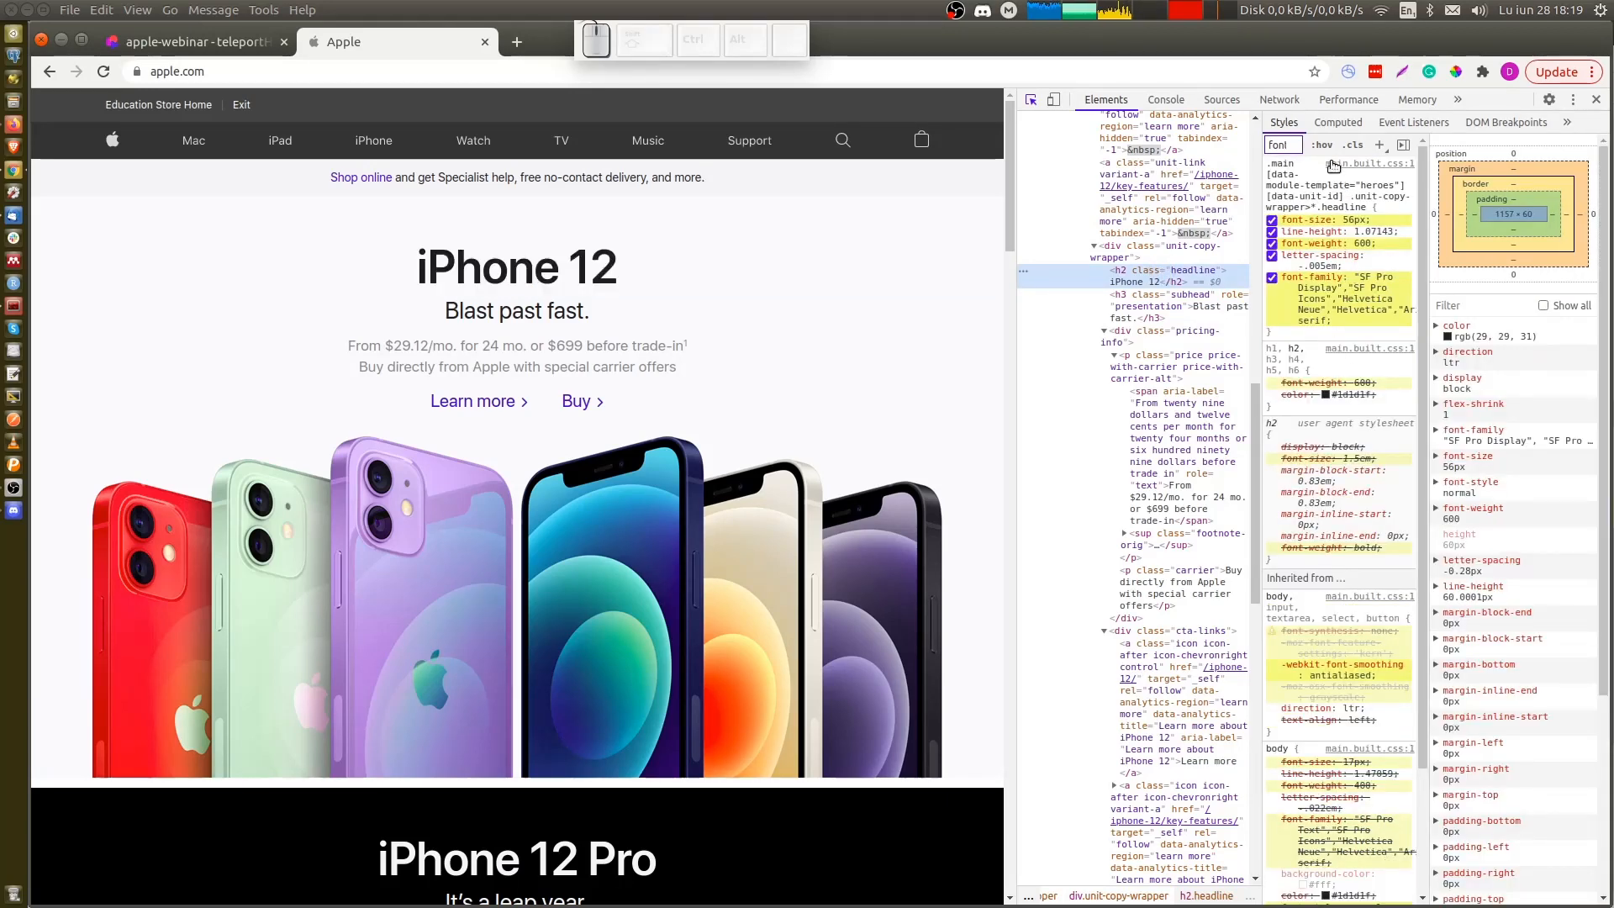
{"action": "type", "text": "color"}
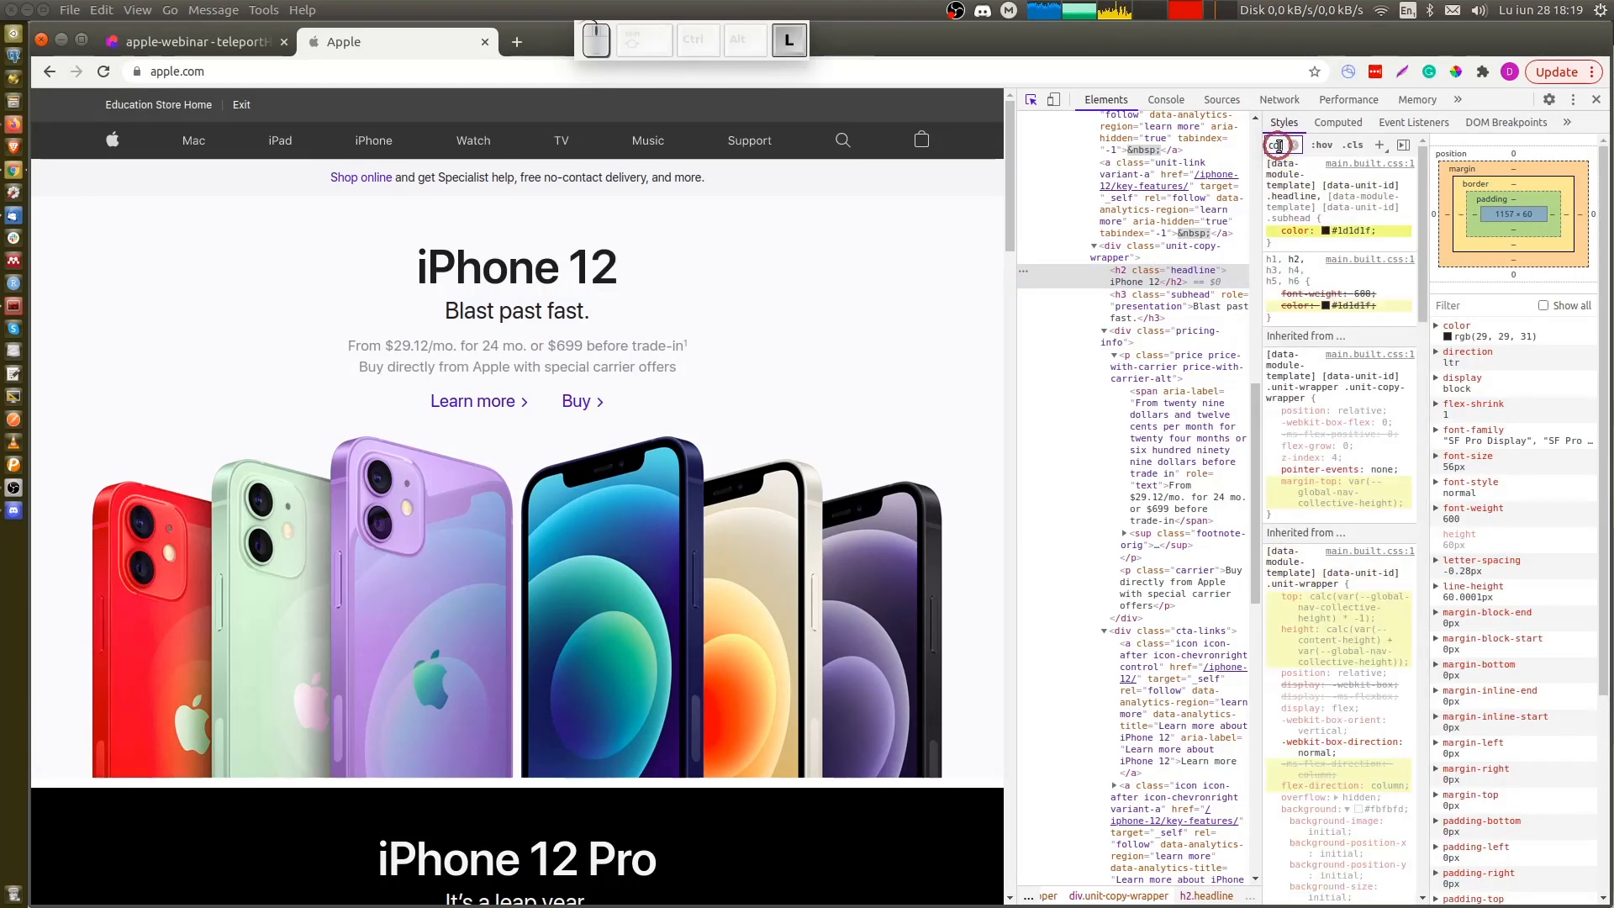
{"action": "key", "text": "ctrl+shift+Tab"}
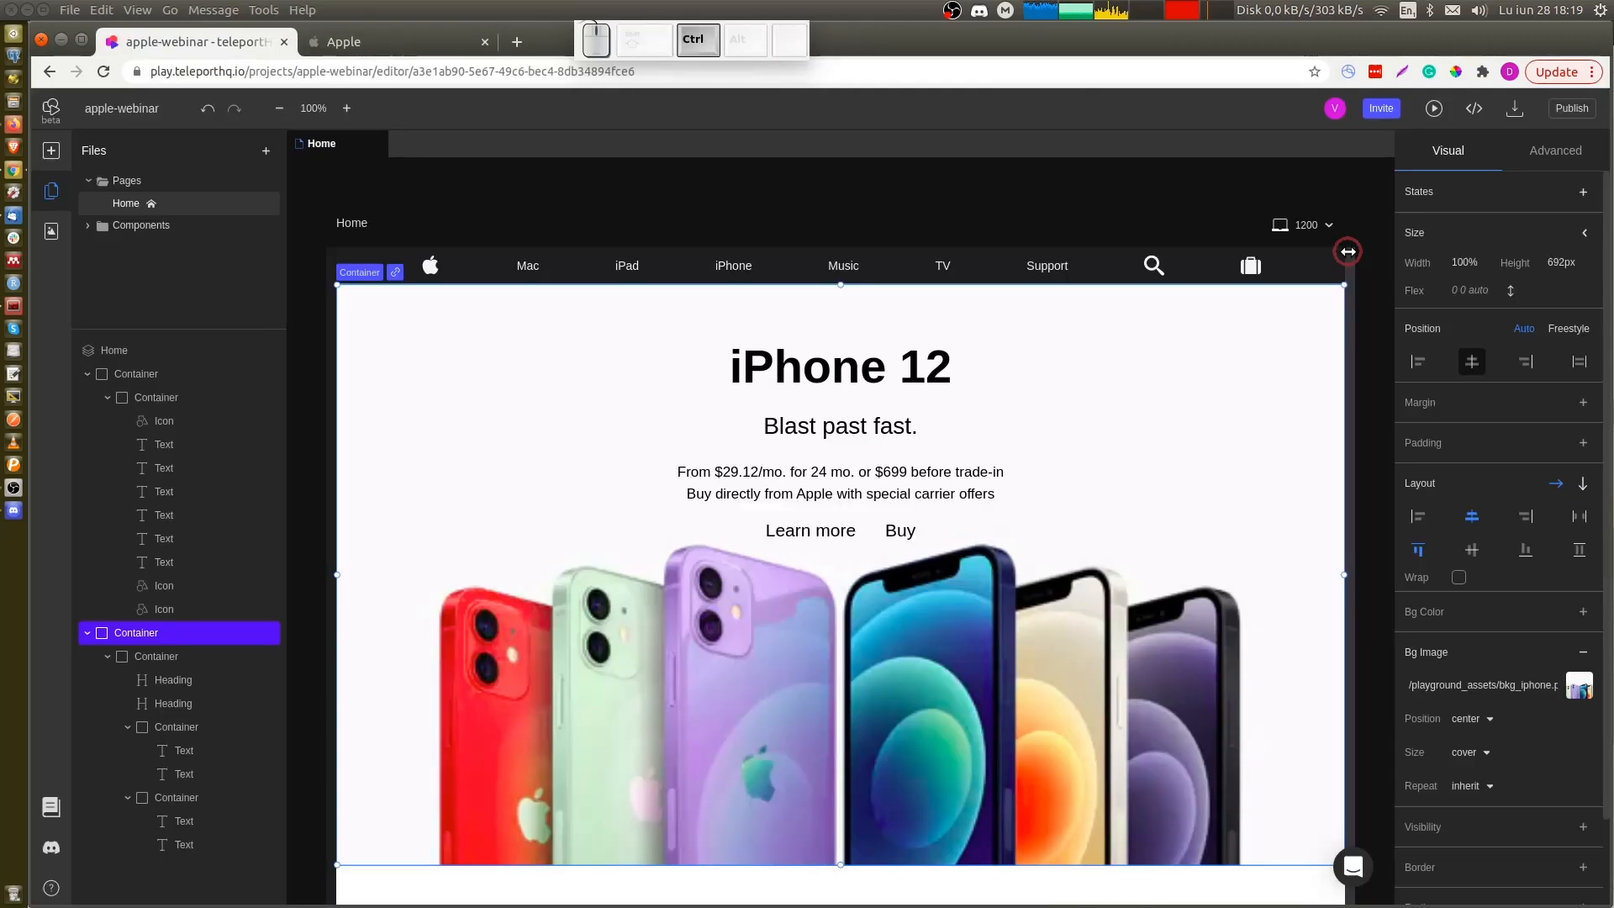
{"action": "key", "text": "ctrl+shift+Tab"}
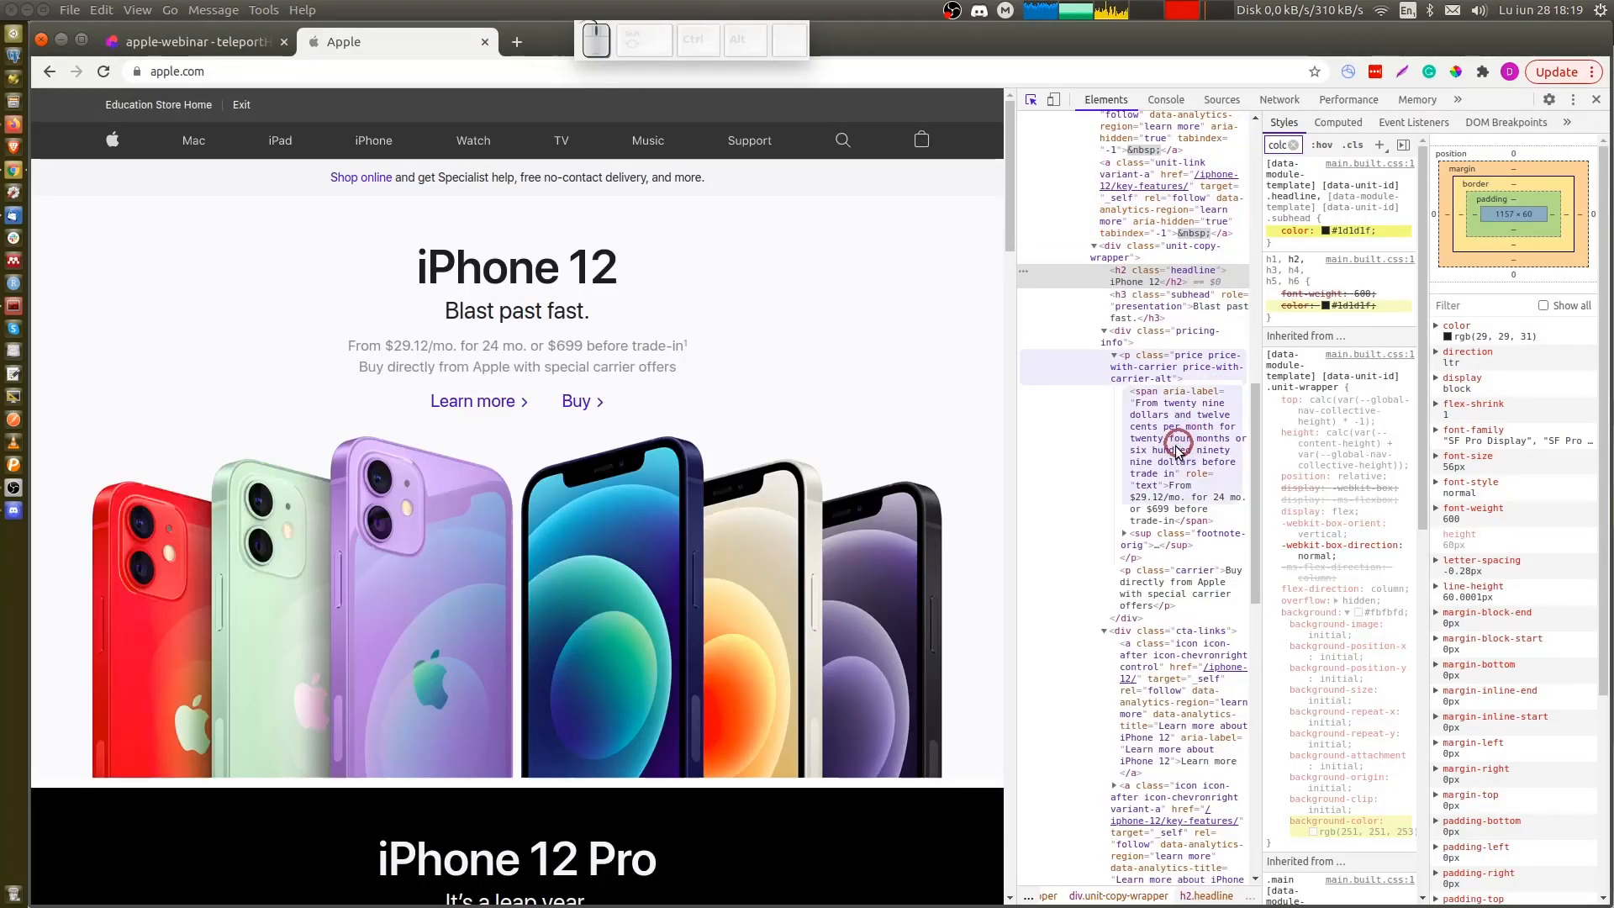
{"action": "left_click", "coordinate": [1152, 370]}
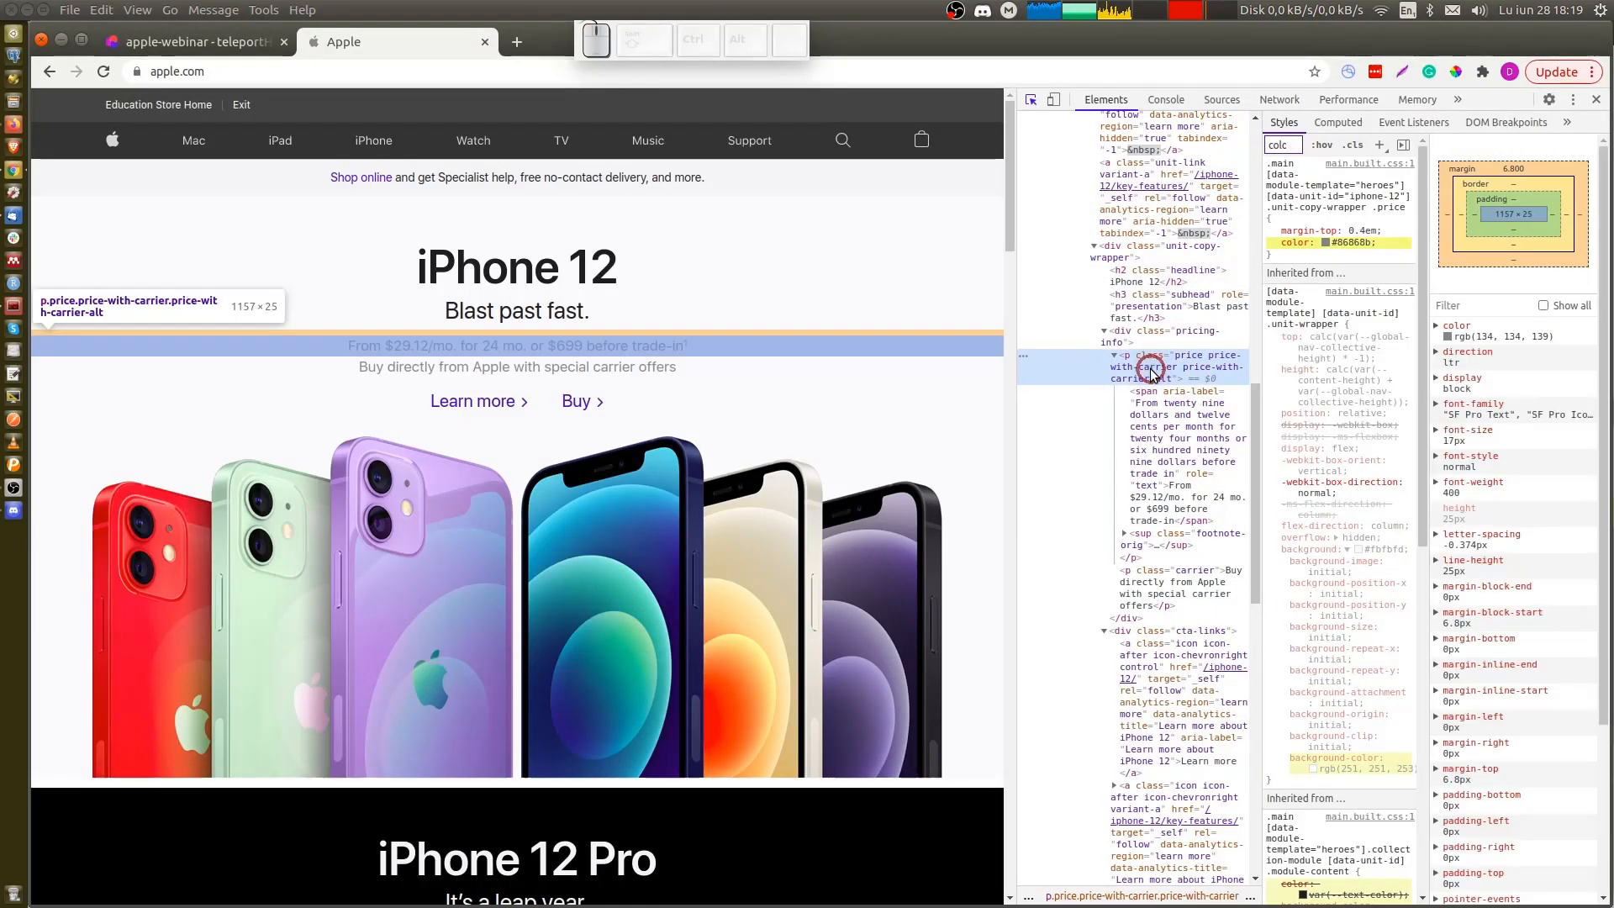
{"action": "left_click", "coordinate": [1174, 645]}
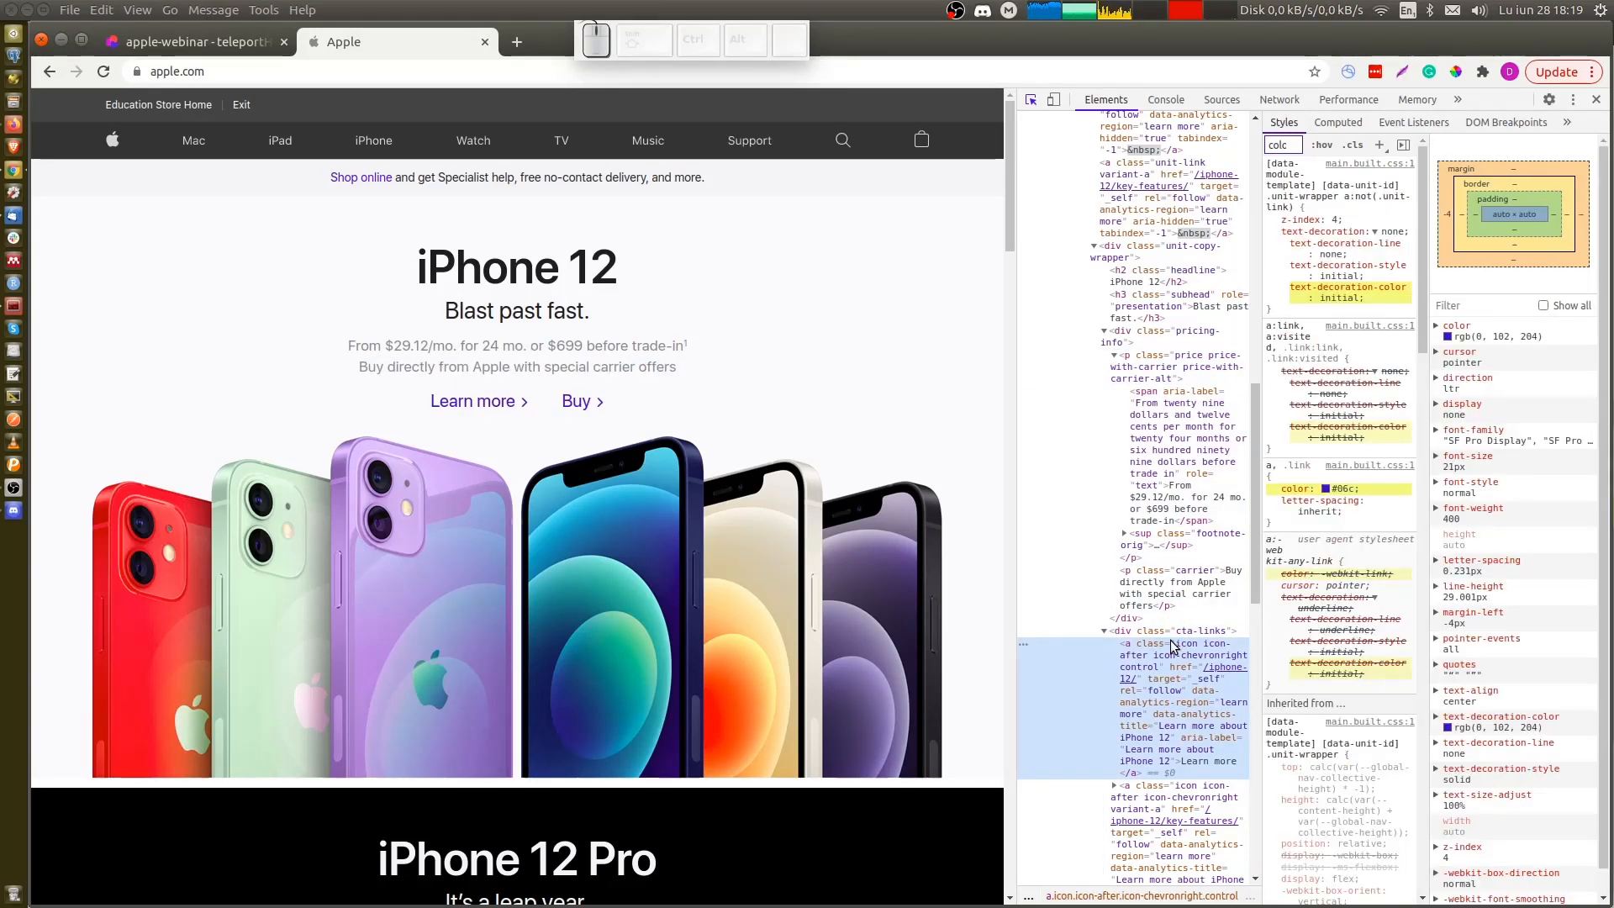
Back in the editor, set the text color of the "iPhone 12" and "Blast past fast." headings to 1d1d1f (Gray)
{"action": "left_click", "coordinate": [191, 41]}
{"action": "left_click", "coordinate": [874, 385]}
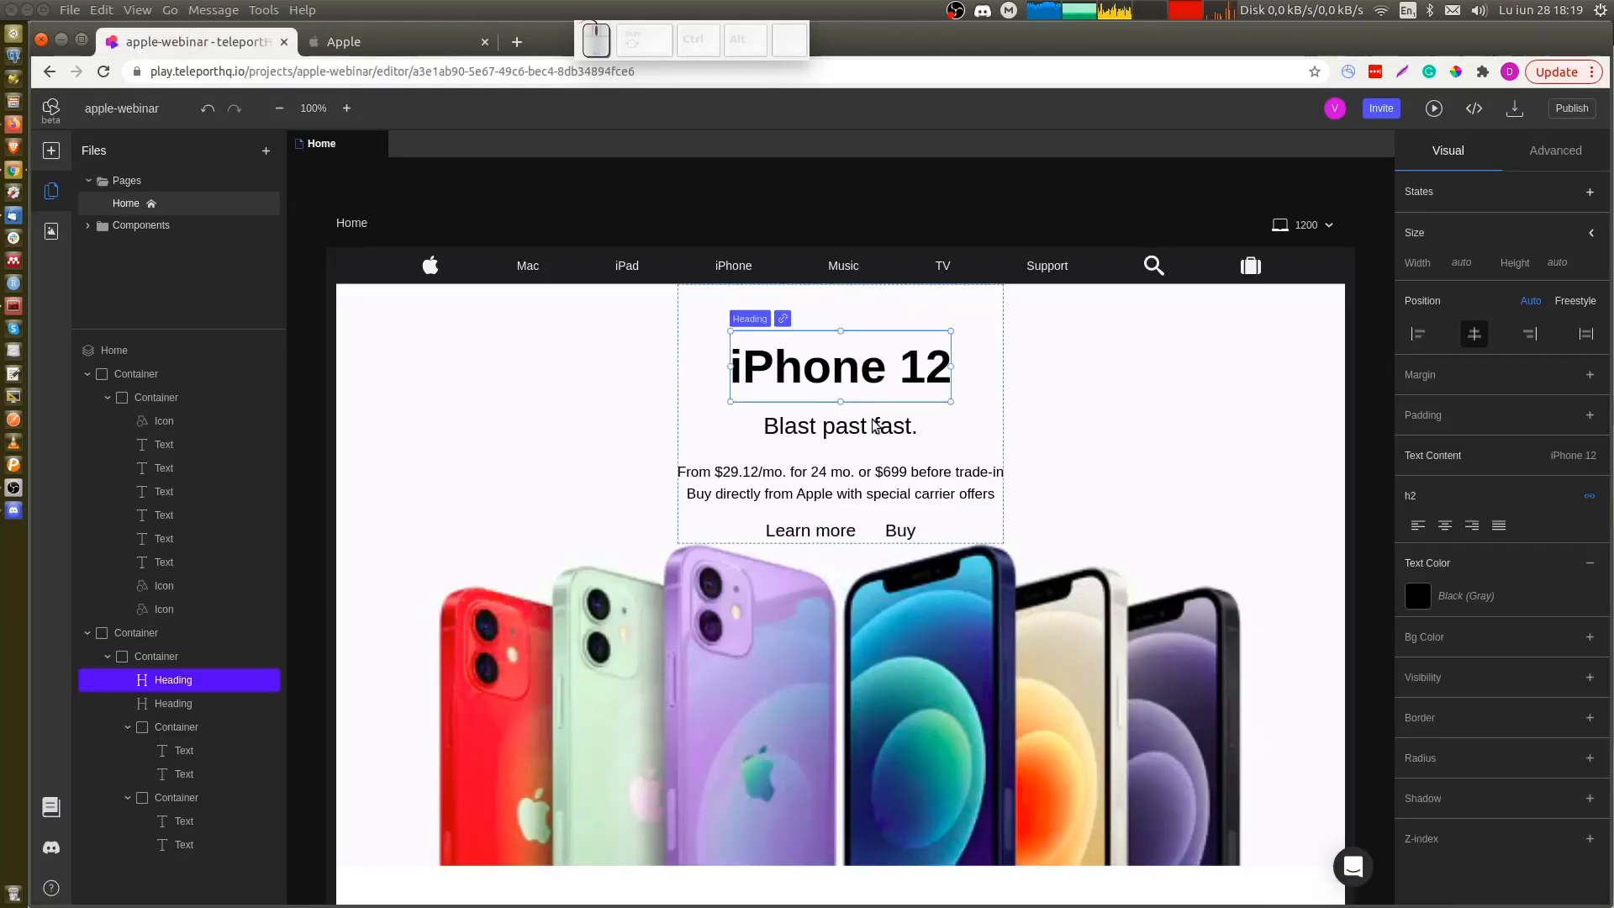
{"action": "left_click", "coordinate": [875, 425], "text": "ctrl"}
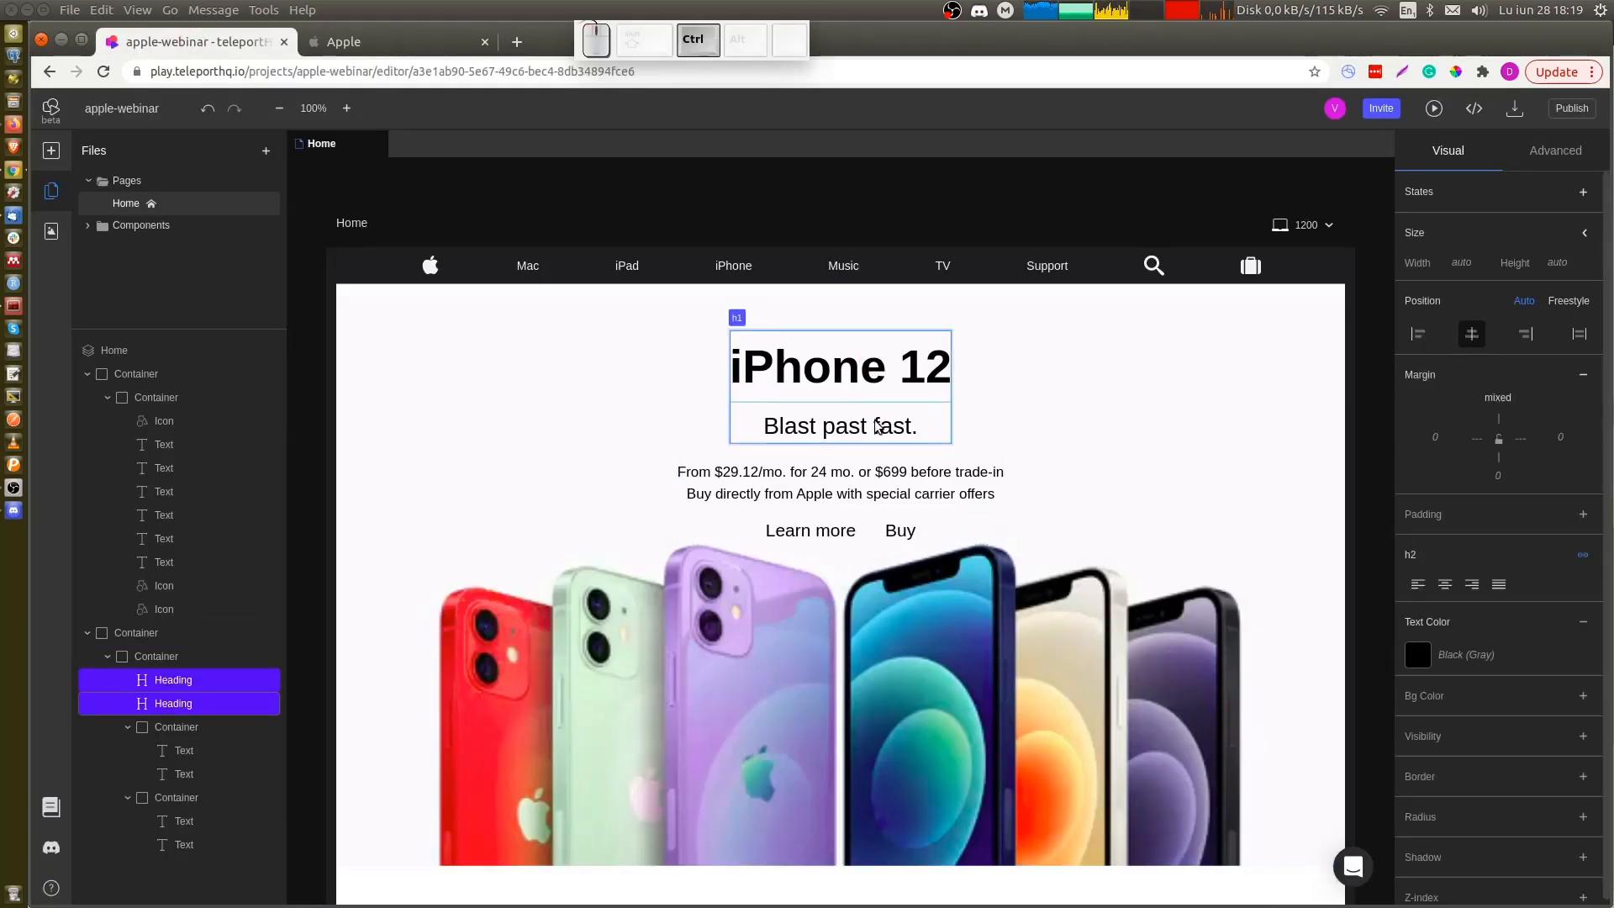
{"action": "left_click", "coordinate": [1472, 660]}
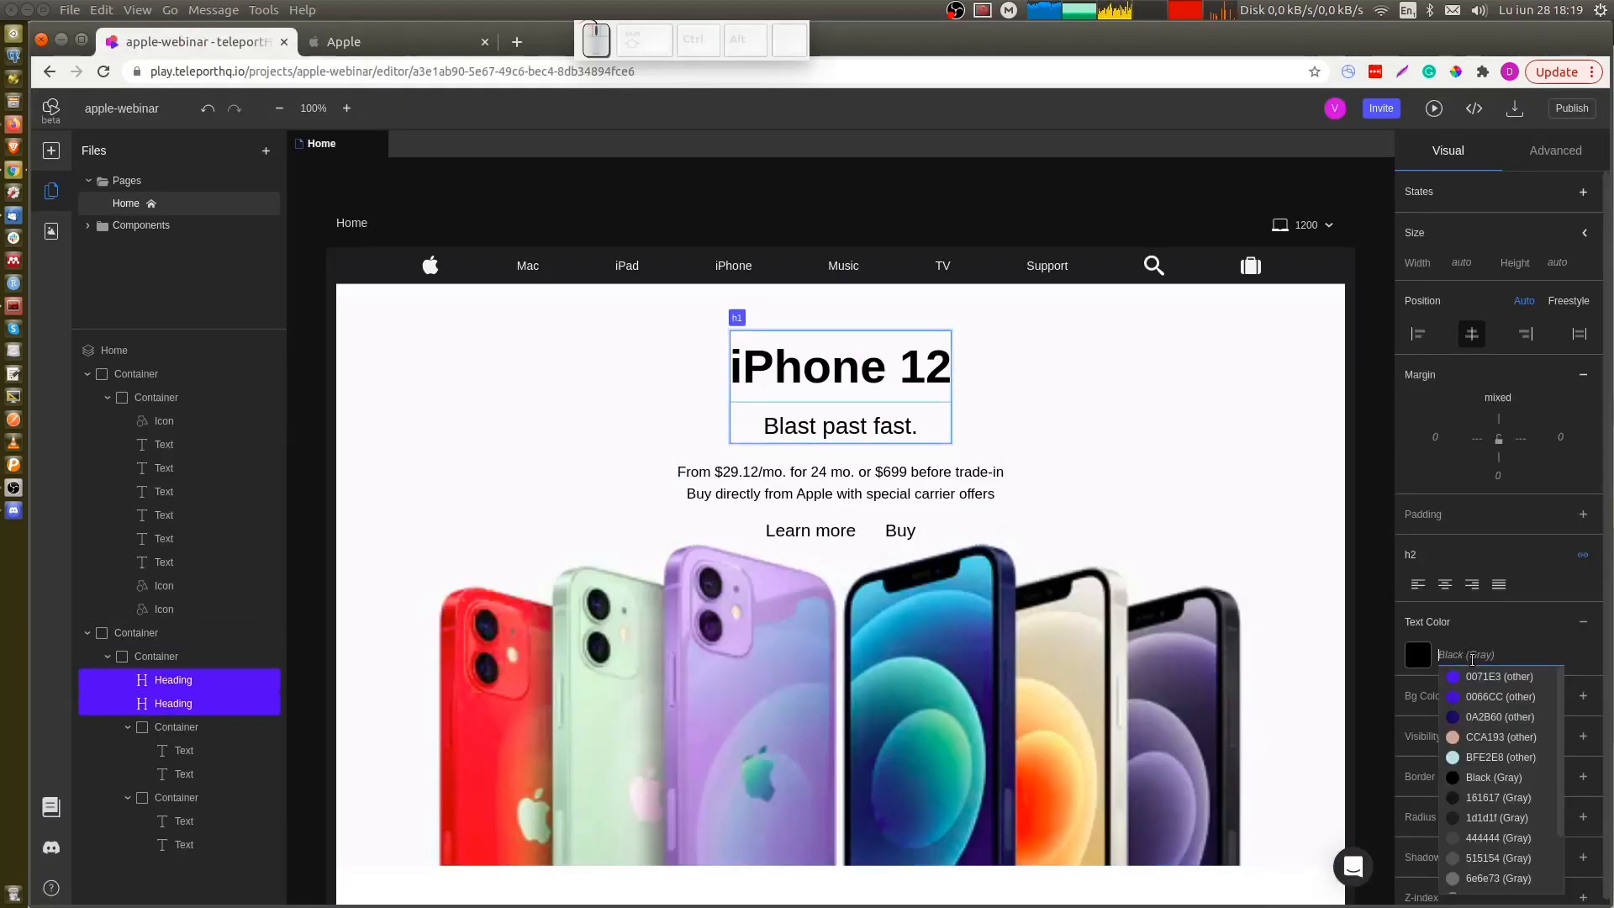
{"action": "left_click", "coordinate": [1478, 820]}
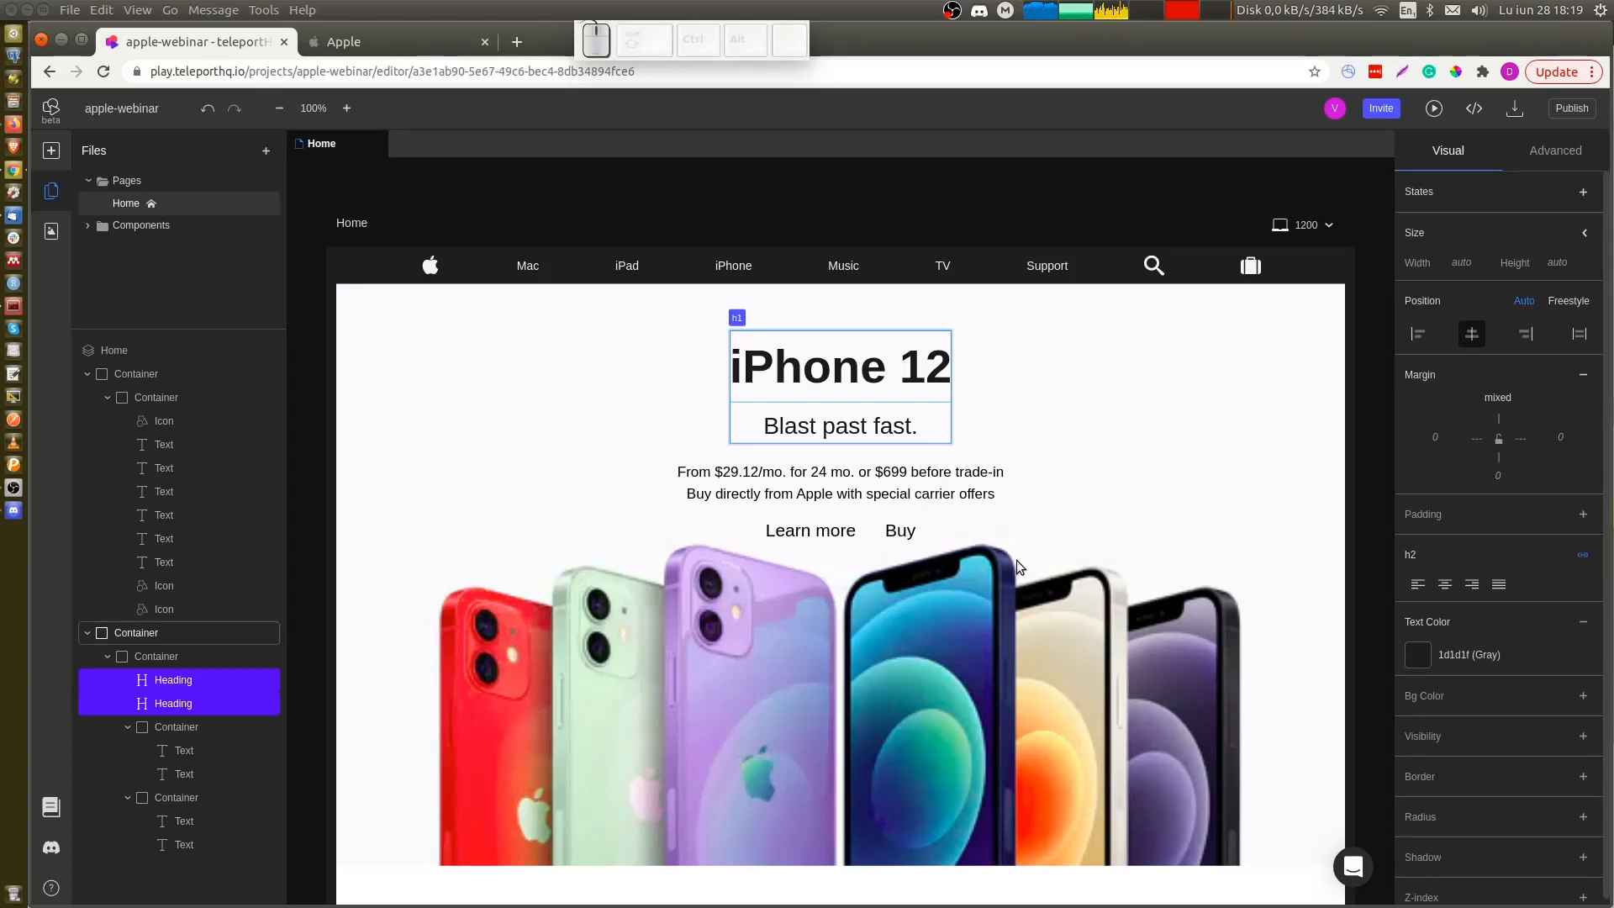
Set the text color of the price line and the carrier offers line to 86868b (Gray)
{"action": "left_click", "coordinate": [912, 475]}
{"action": "left_click", "coordinate": [912, 494], "text": "ctrl"}
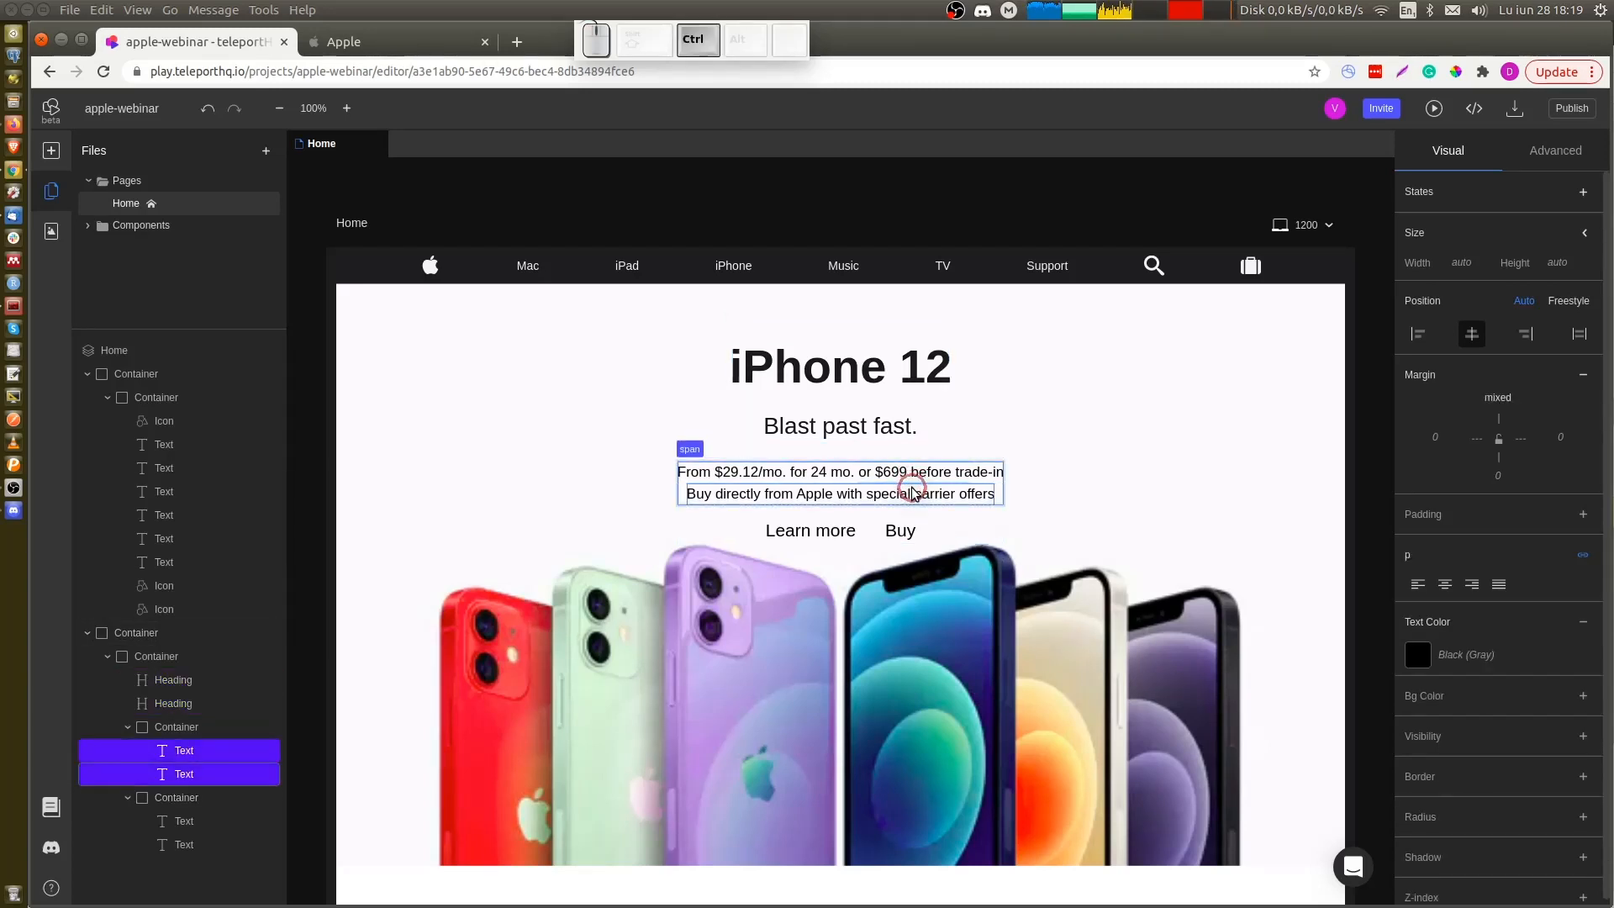
{"action": "left_click", "coordinate": [1458, 655]}
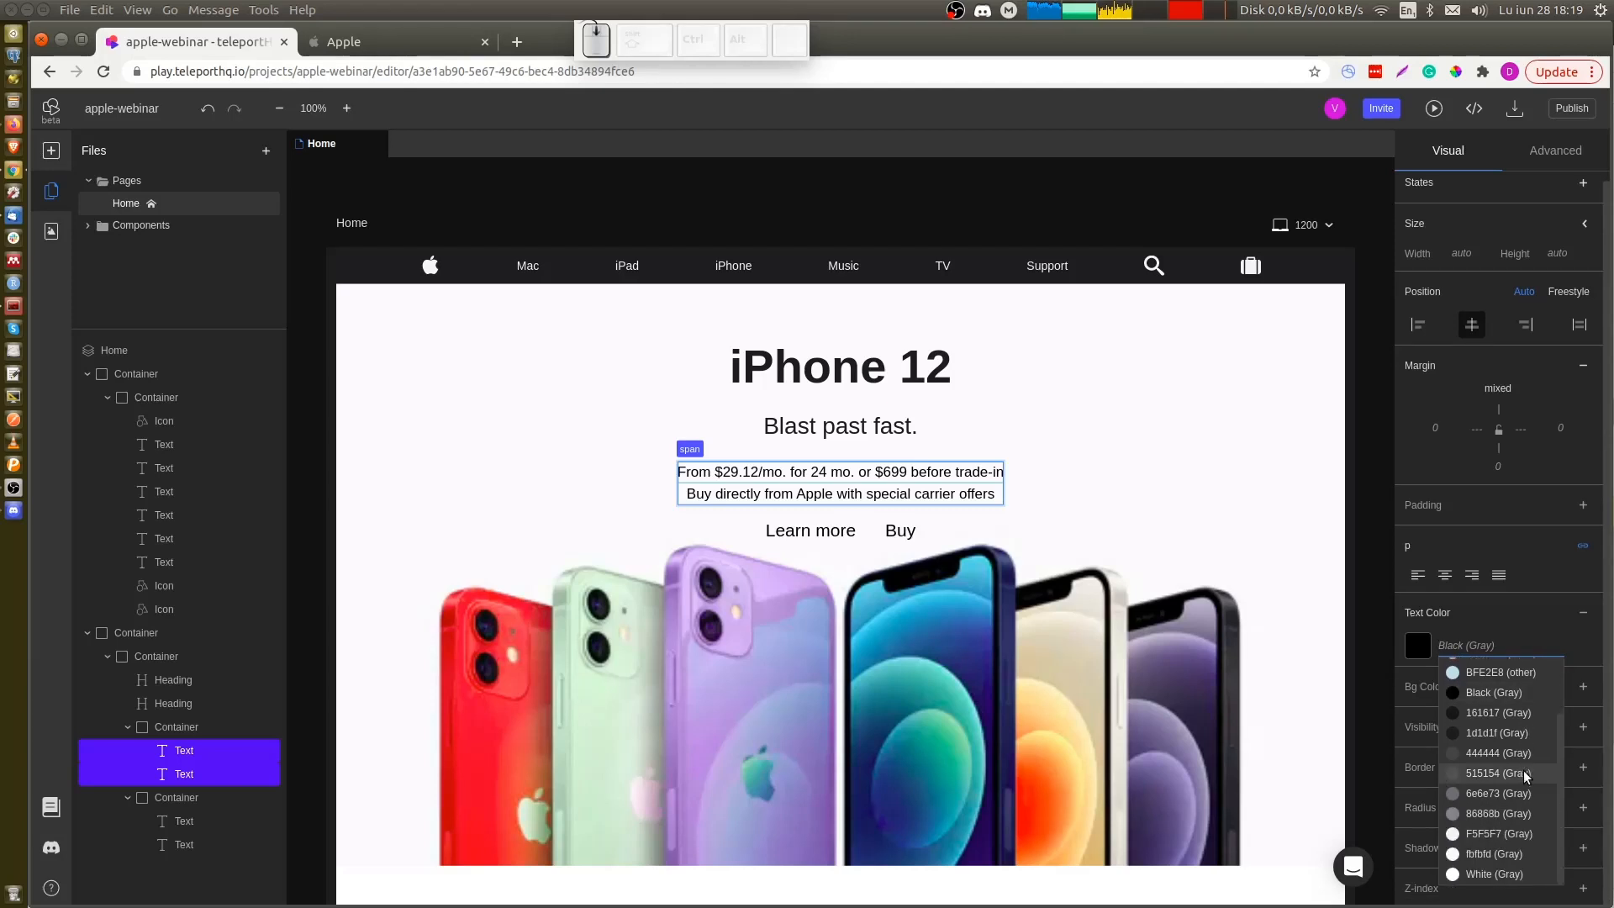
{"action": "left_click", "coordinate": [1496, 816]}
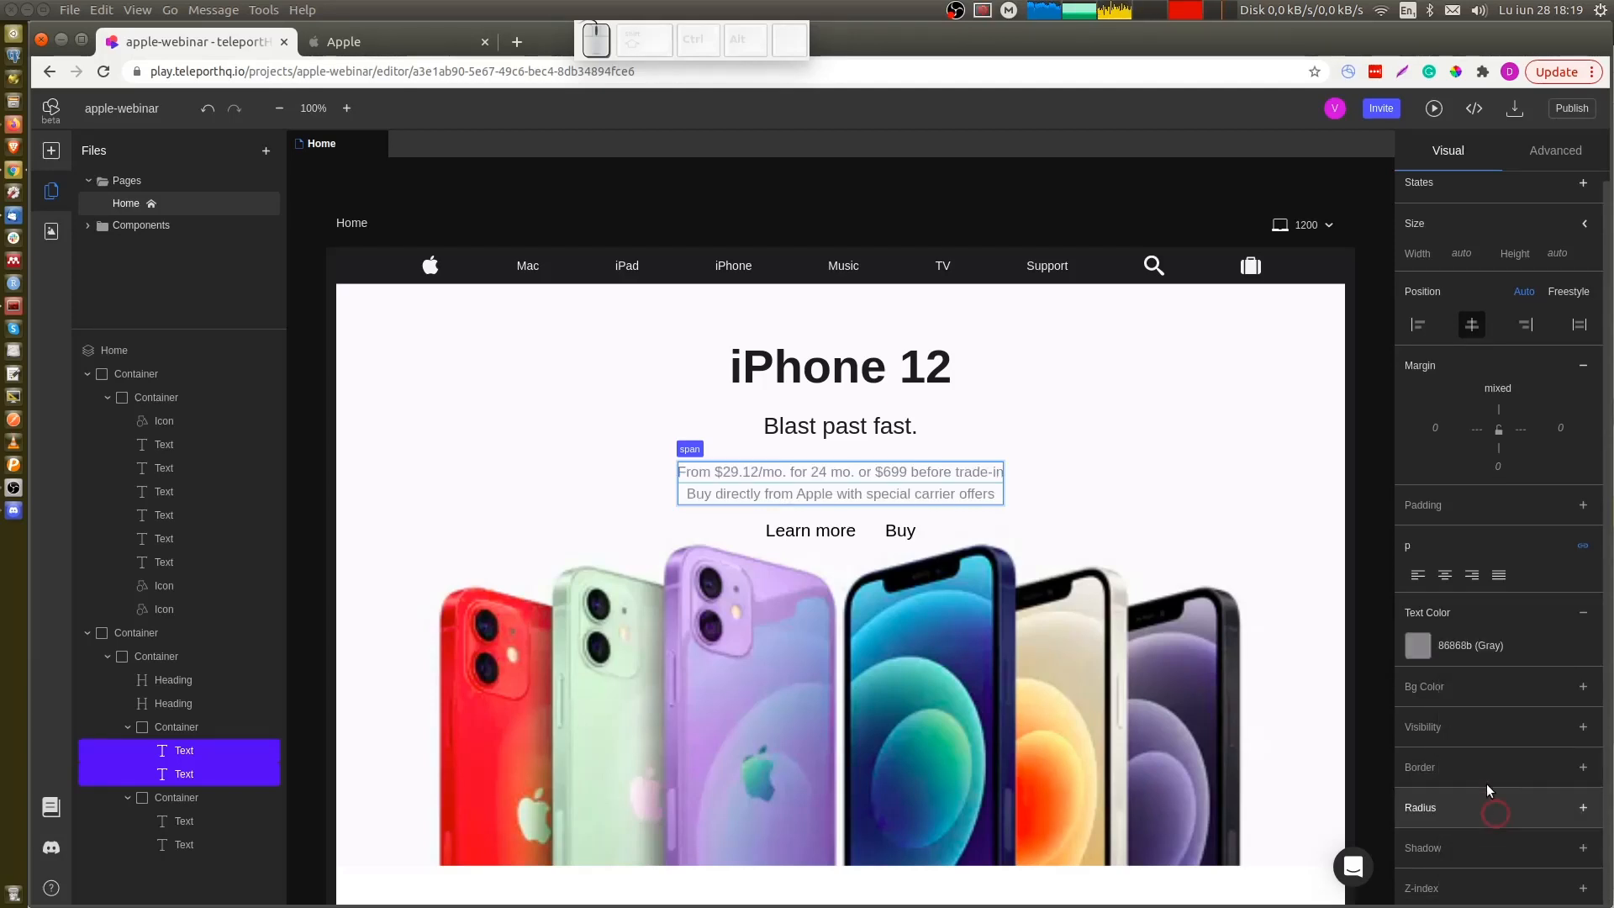
Set the text color of the "Learn more" and "Buy" texts to 0066CC (other)
{"action": "left_click", "coordinate": [854, 531]}
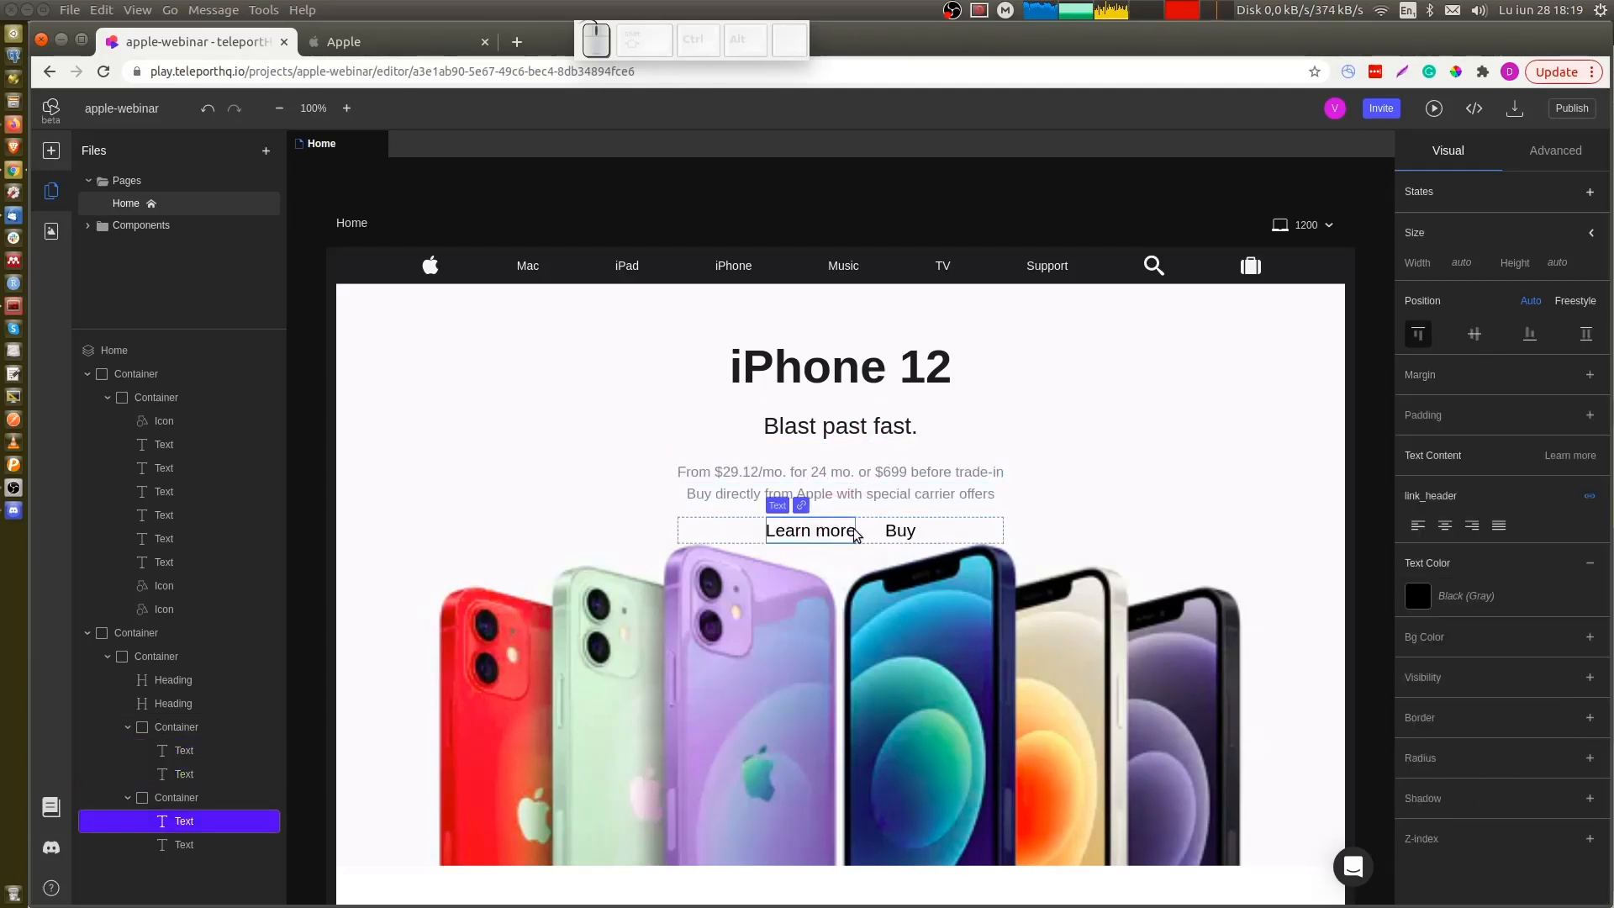
{"action": "left_click", "coordinate": [899, 531], "text": "shift"}
{"action": "left_click", "coordinate": [1477, 655]}
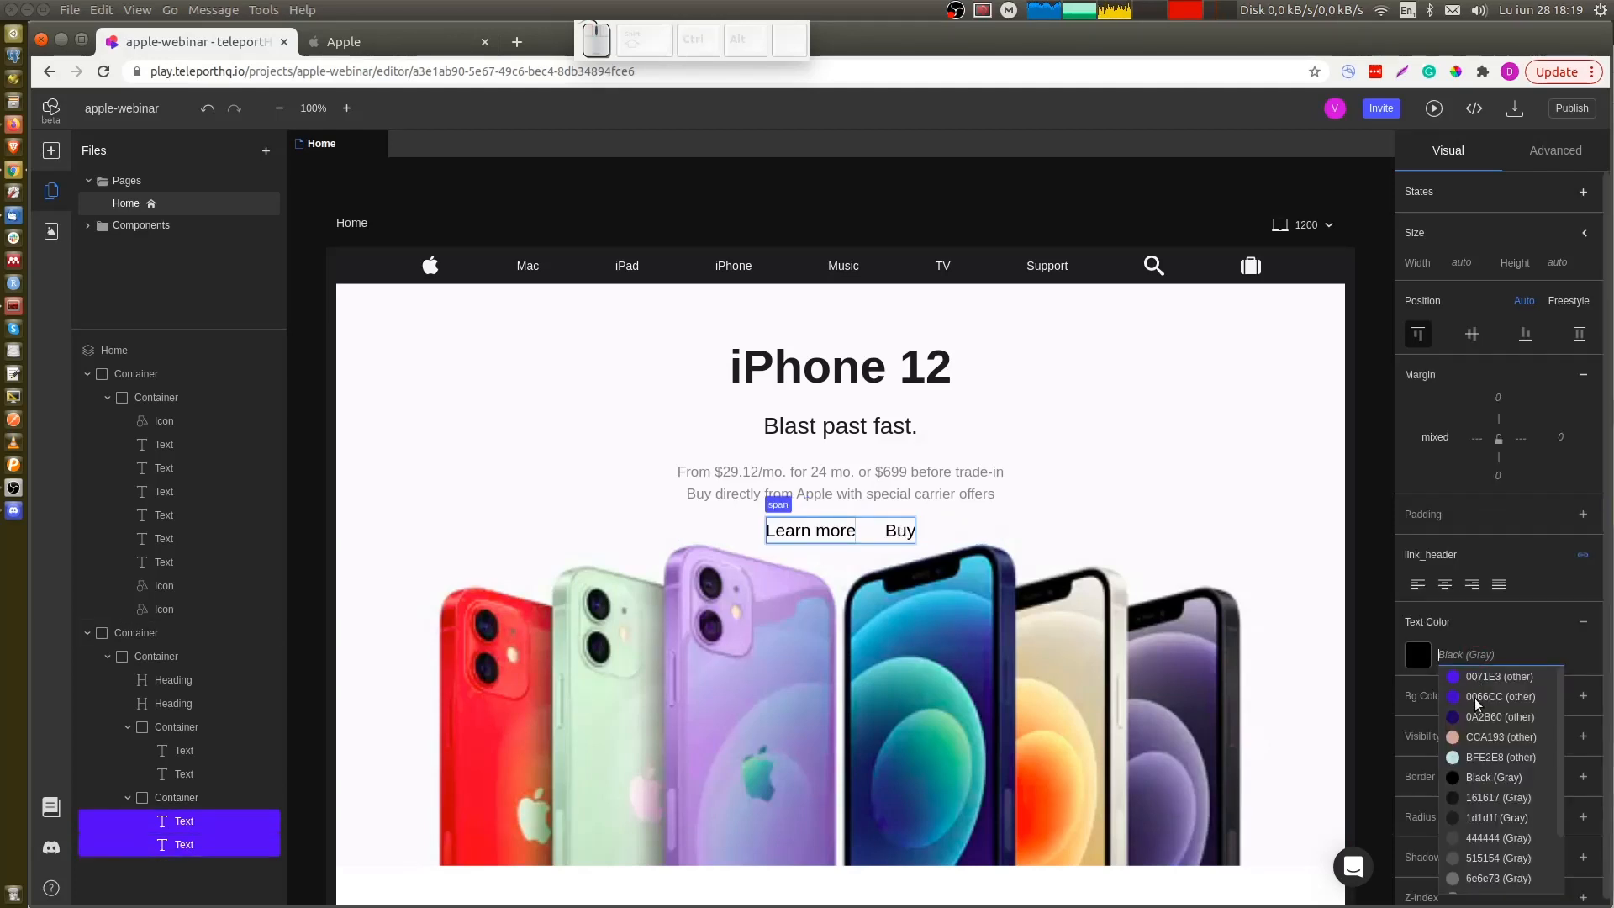
{"action": "left_click", "coordinate": [1477, 698]}
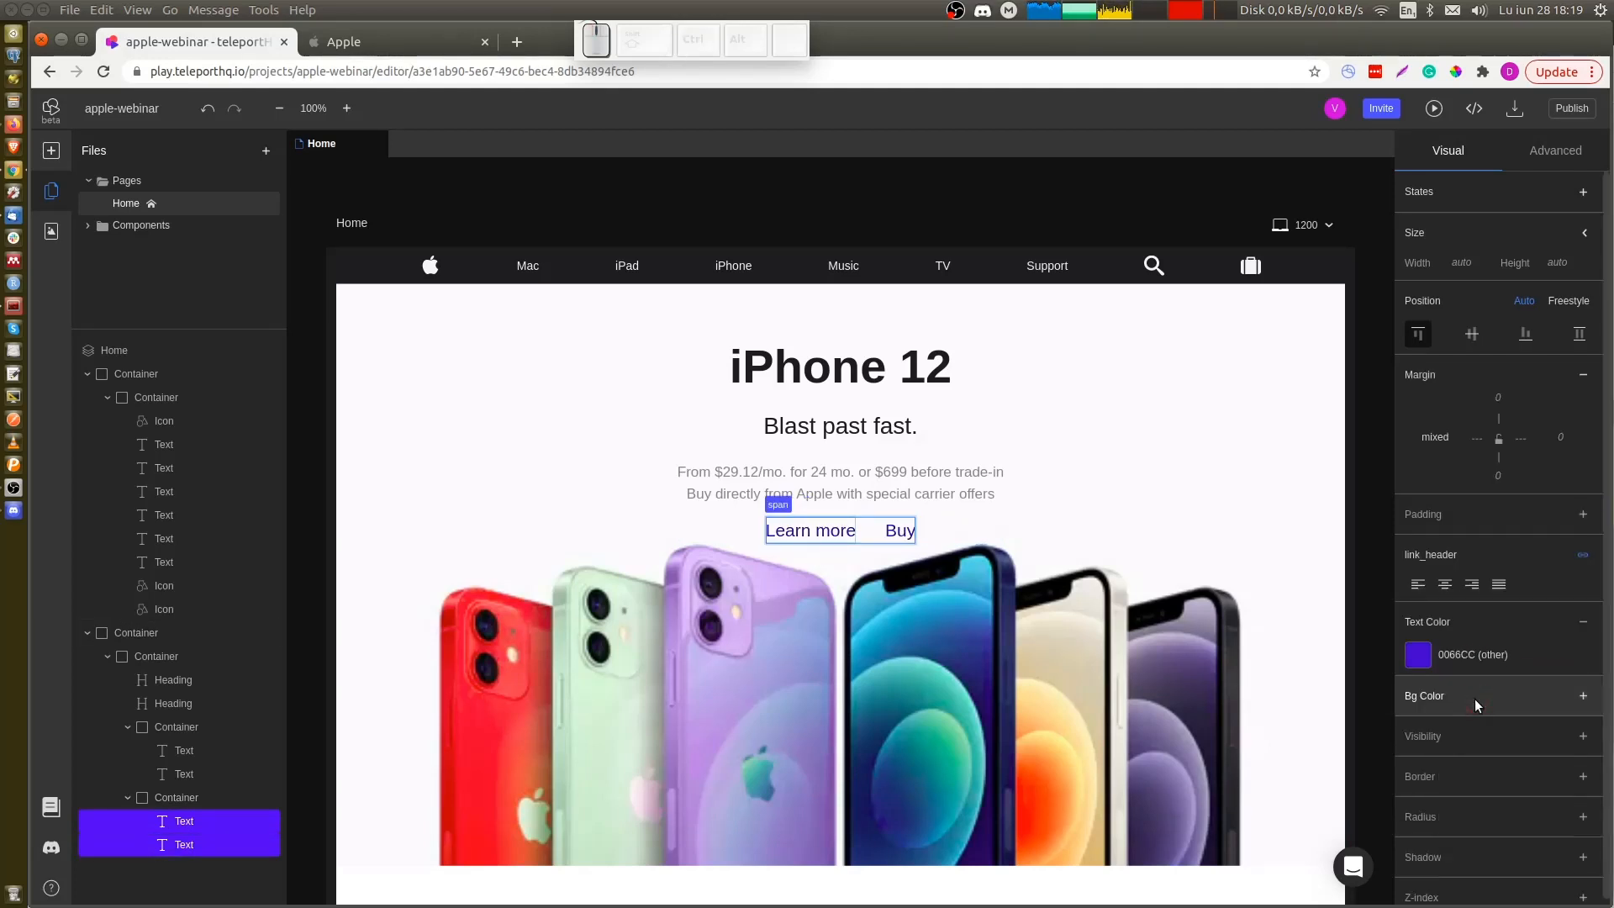
View the iPhone 12 Pro section on the Apple site and duplicate the iPhone 12 hero container below the original in the editor
{"action": "left_click", "coordinate": [1199, 421]}
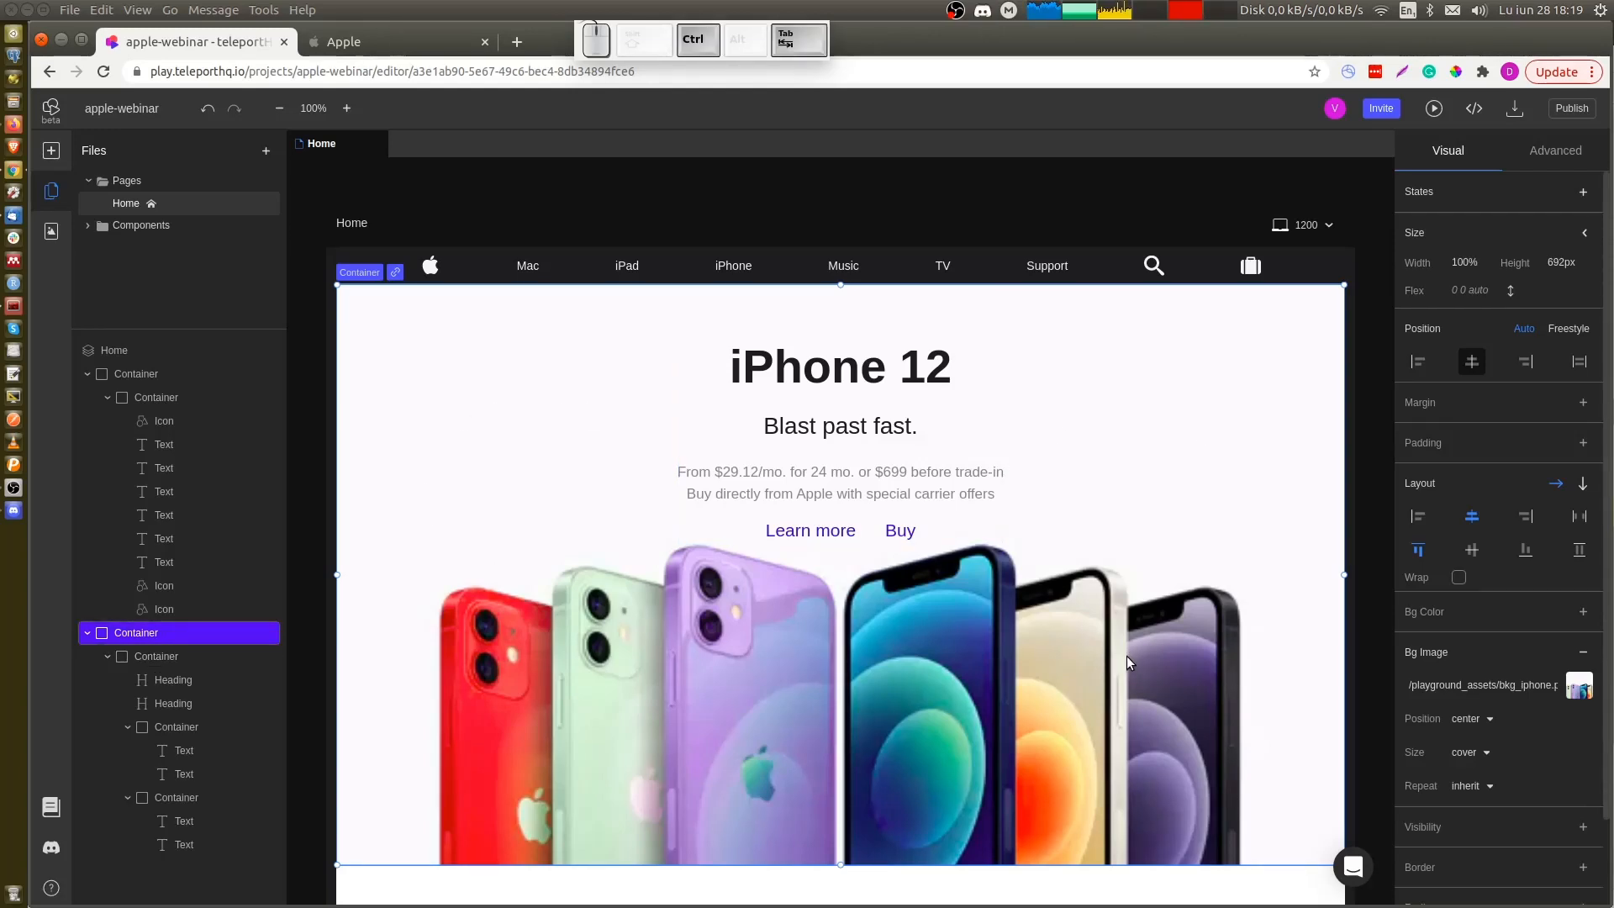
{"action": "key", "text": "ctrl+Tab"}
{"action": "scroll", "coordinate": [635, 528], "scroll_direction": "down", "scroll_amount": 4}
{"action": "scroll", "coordinate": [635, 528], "scroll_direction": "down", "scroll_amount": 5}
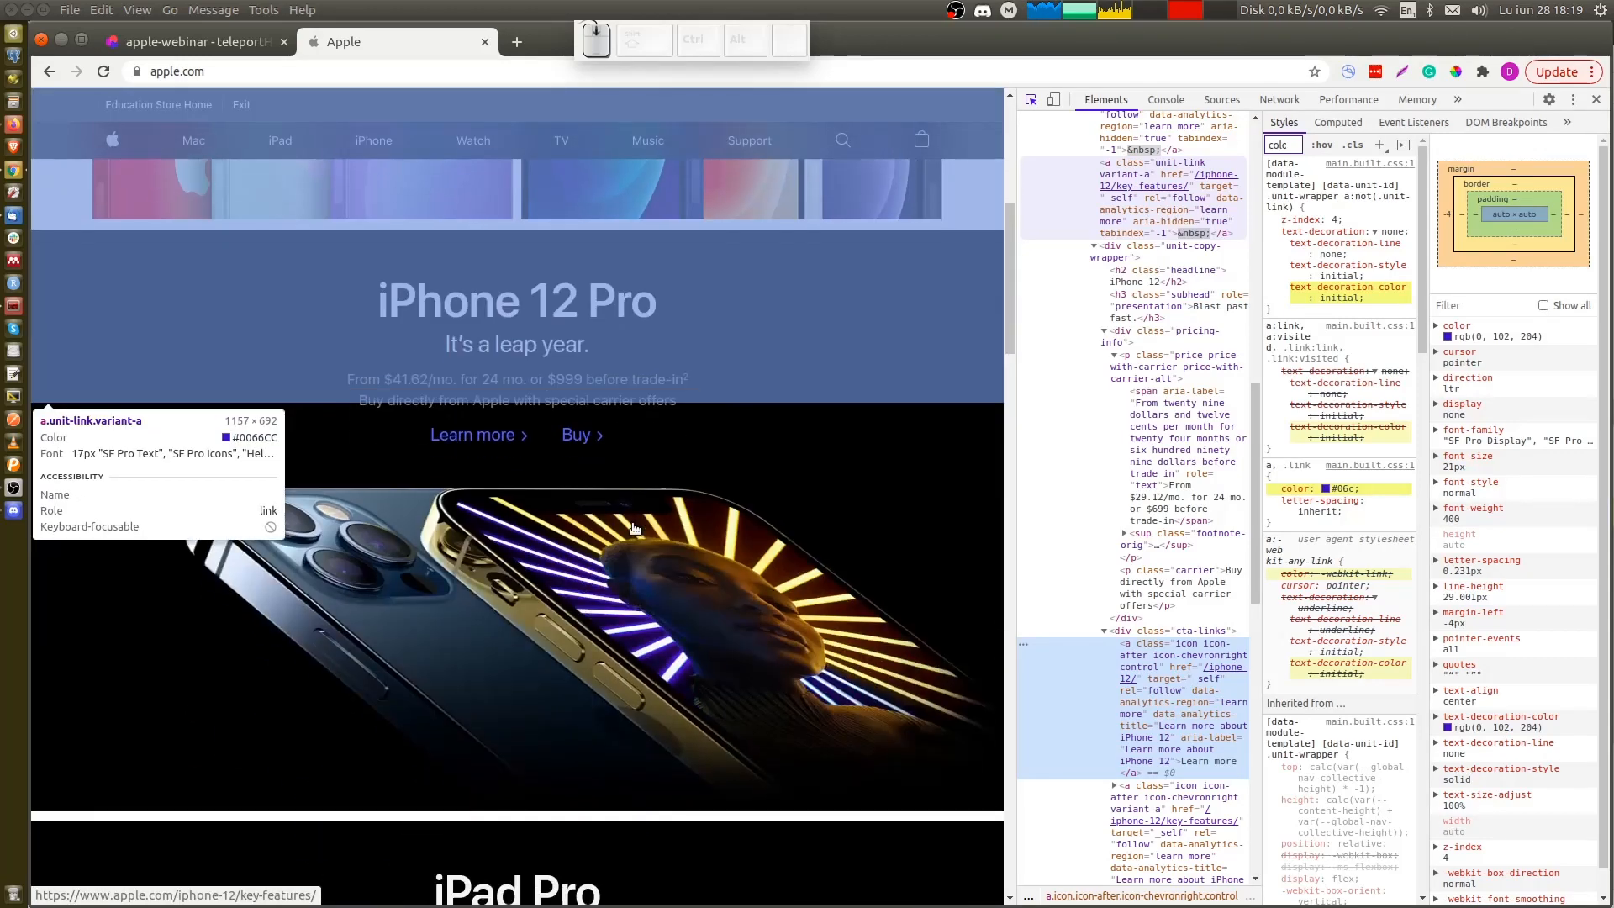
{"action": "scroll", "coordinate": [643, 727], "scroll_direction": "up", "scroll_amount": 2}
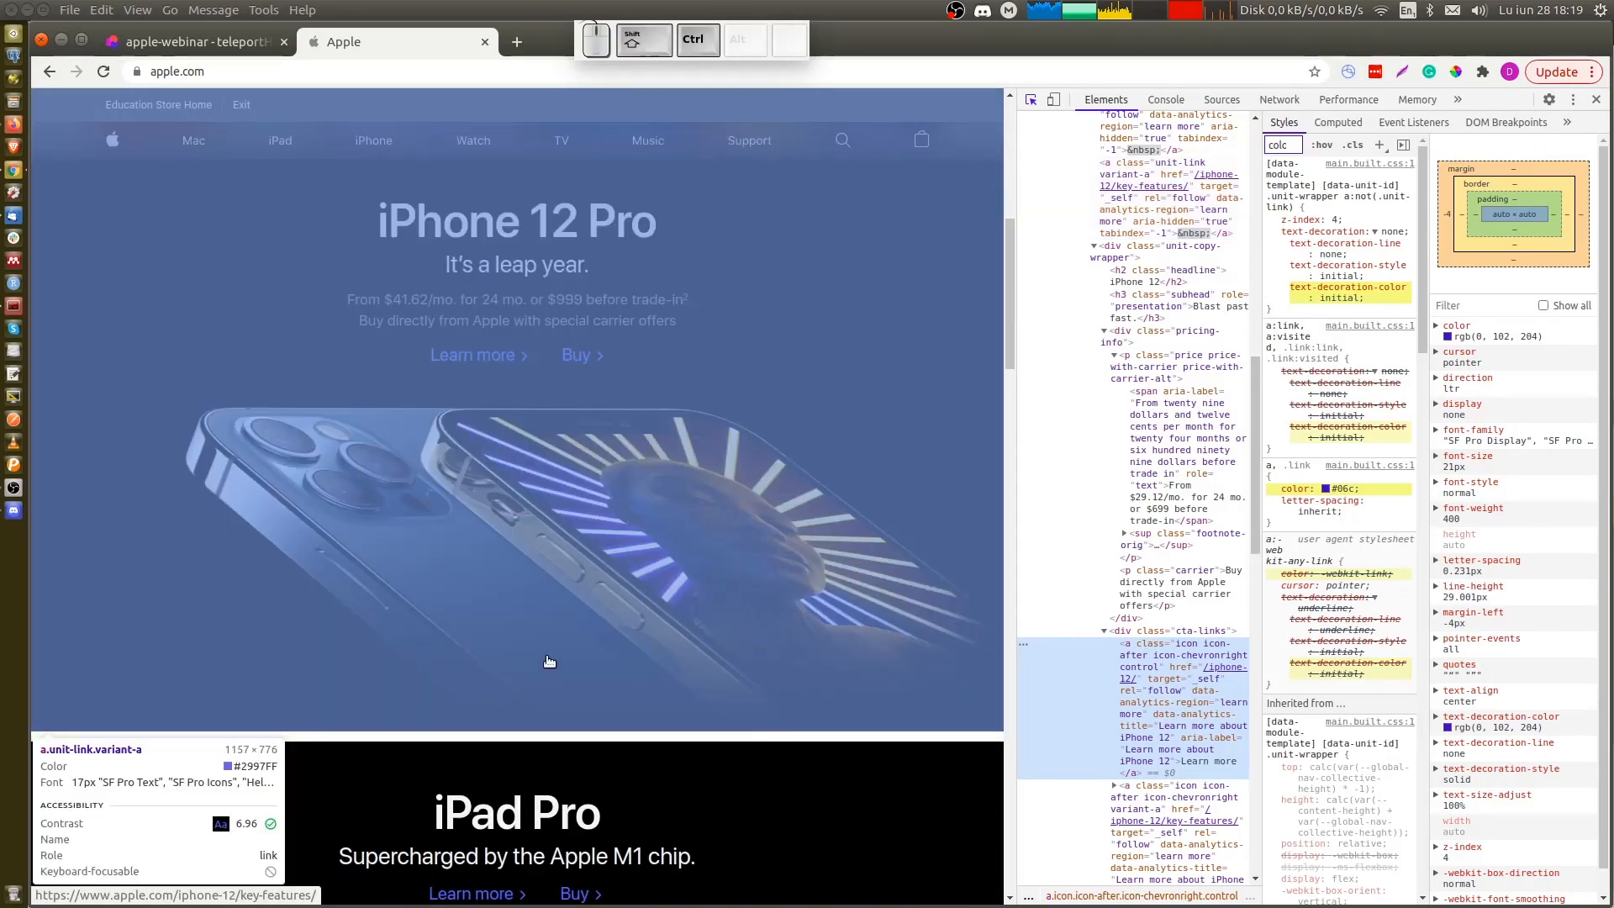
{"action": "key", "text": "ctrl+Tab"}
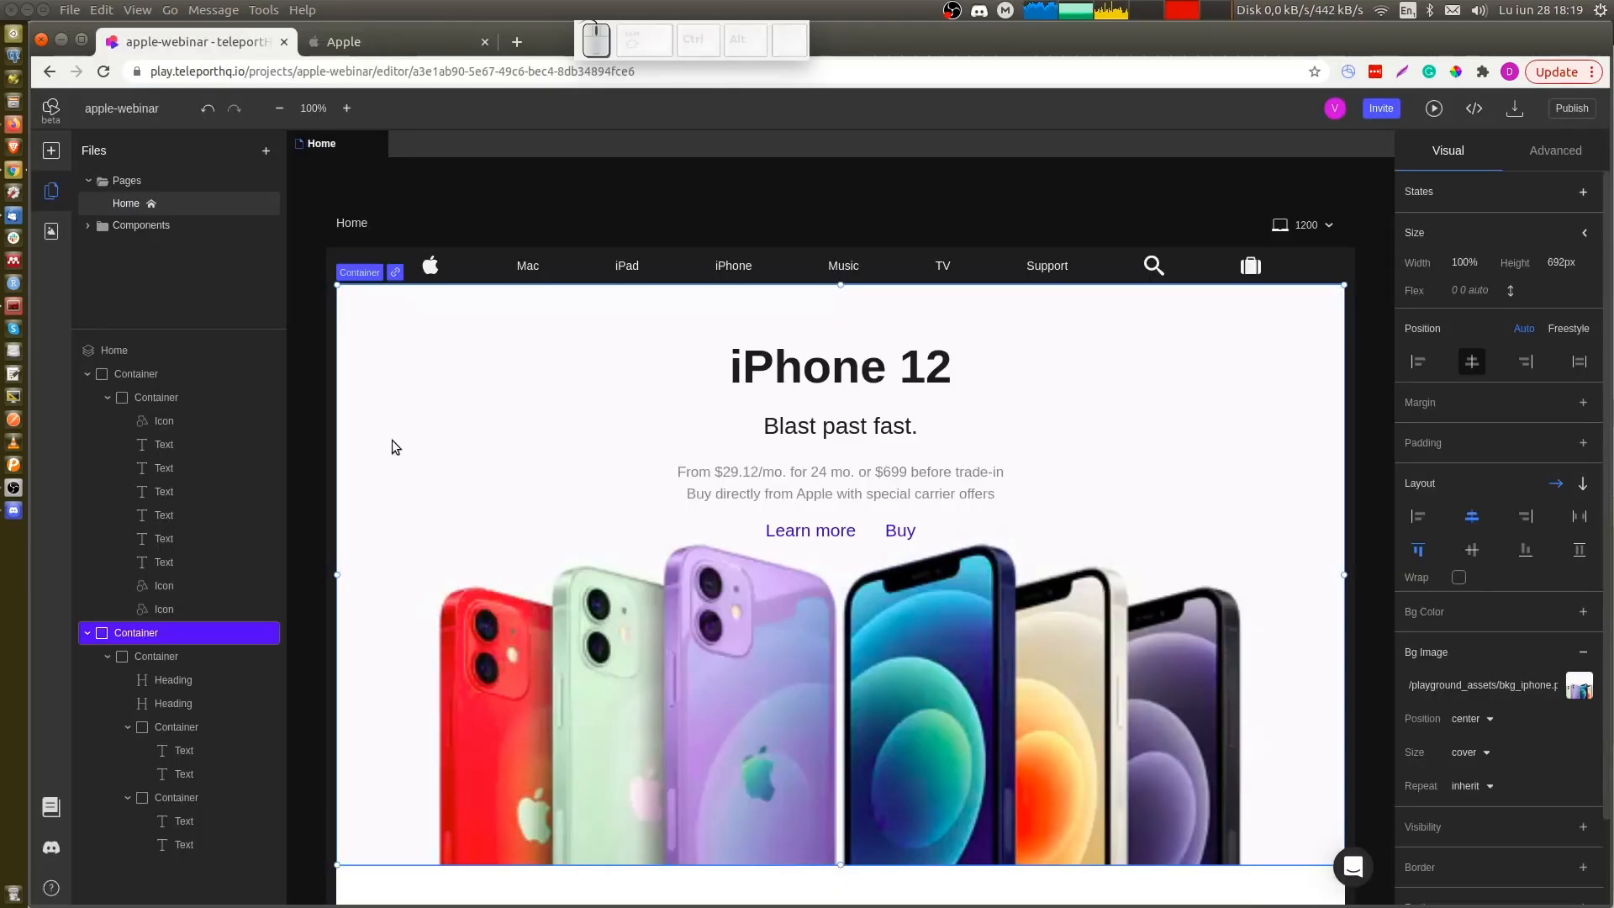
{"action": "key", "text": "ctrl+v"}
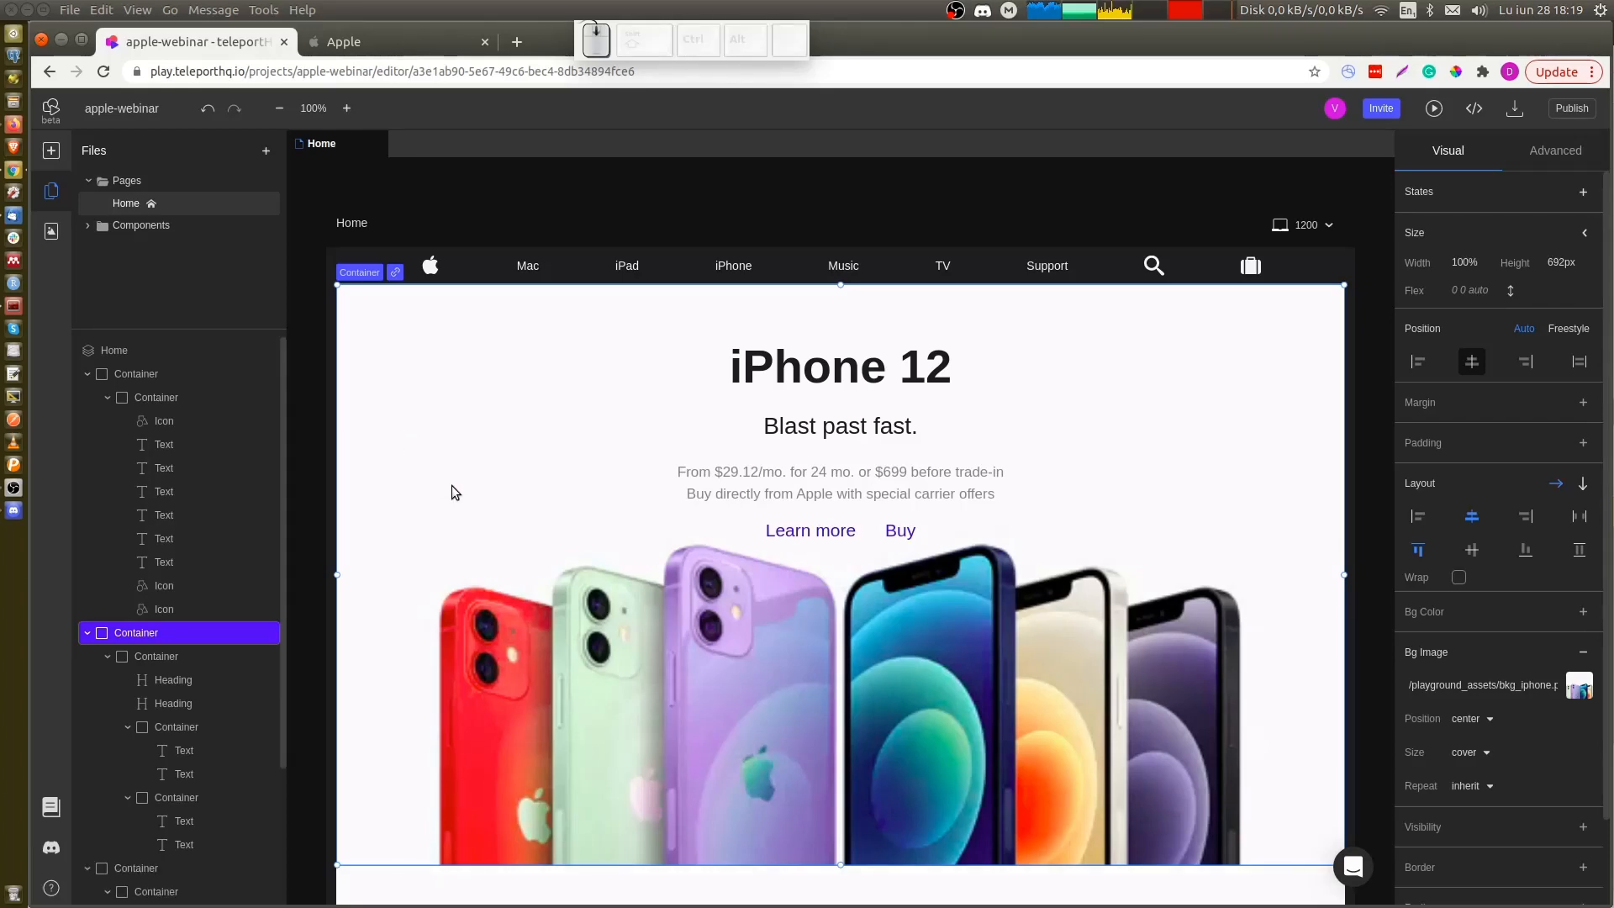
{"action": "scroll", "coordinate": [451, 492], "scroll_direction": "down", "scroll_amount": 8}
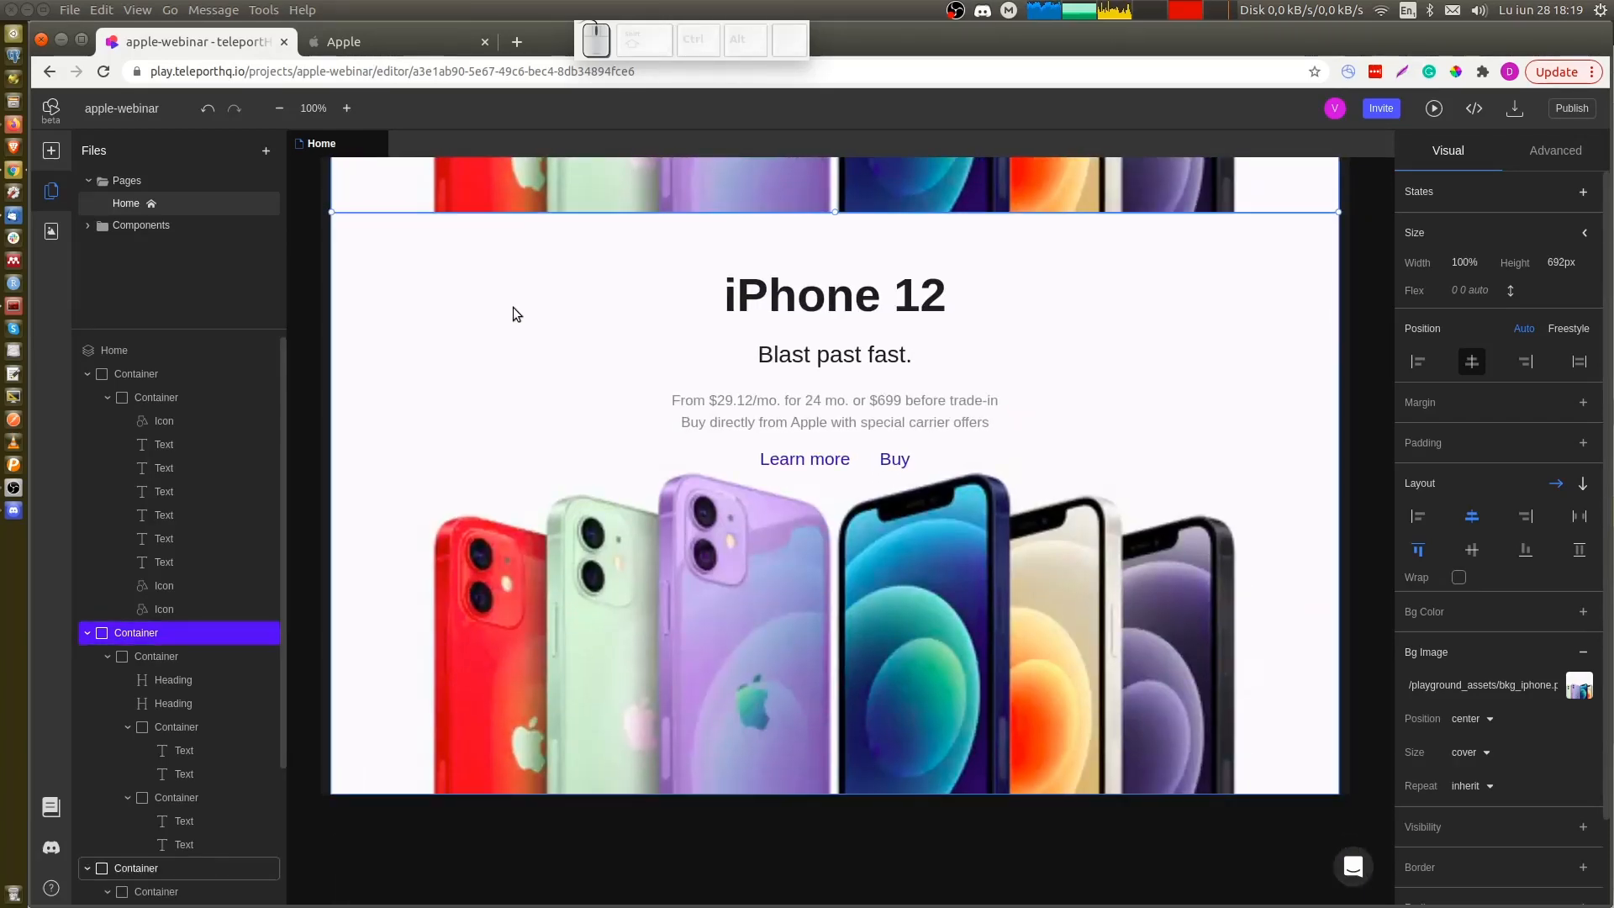
{"action": "left_click", "coordinate": [513, 308]}
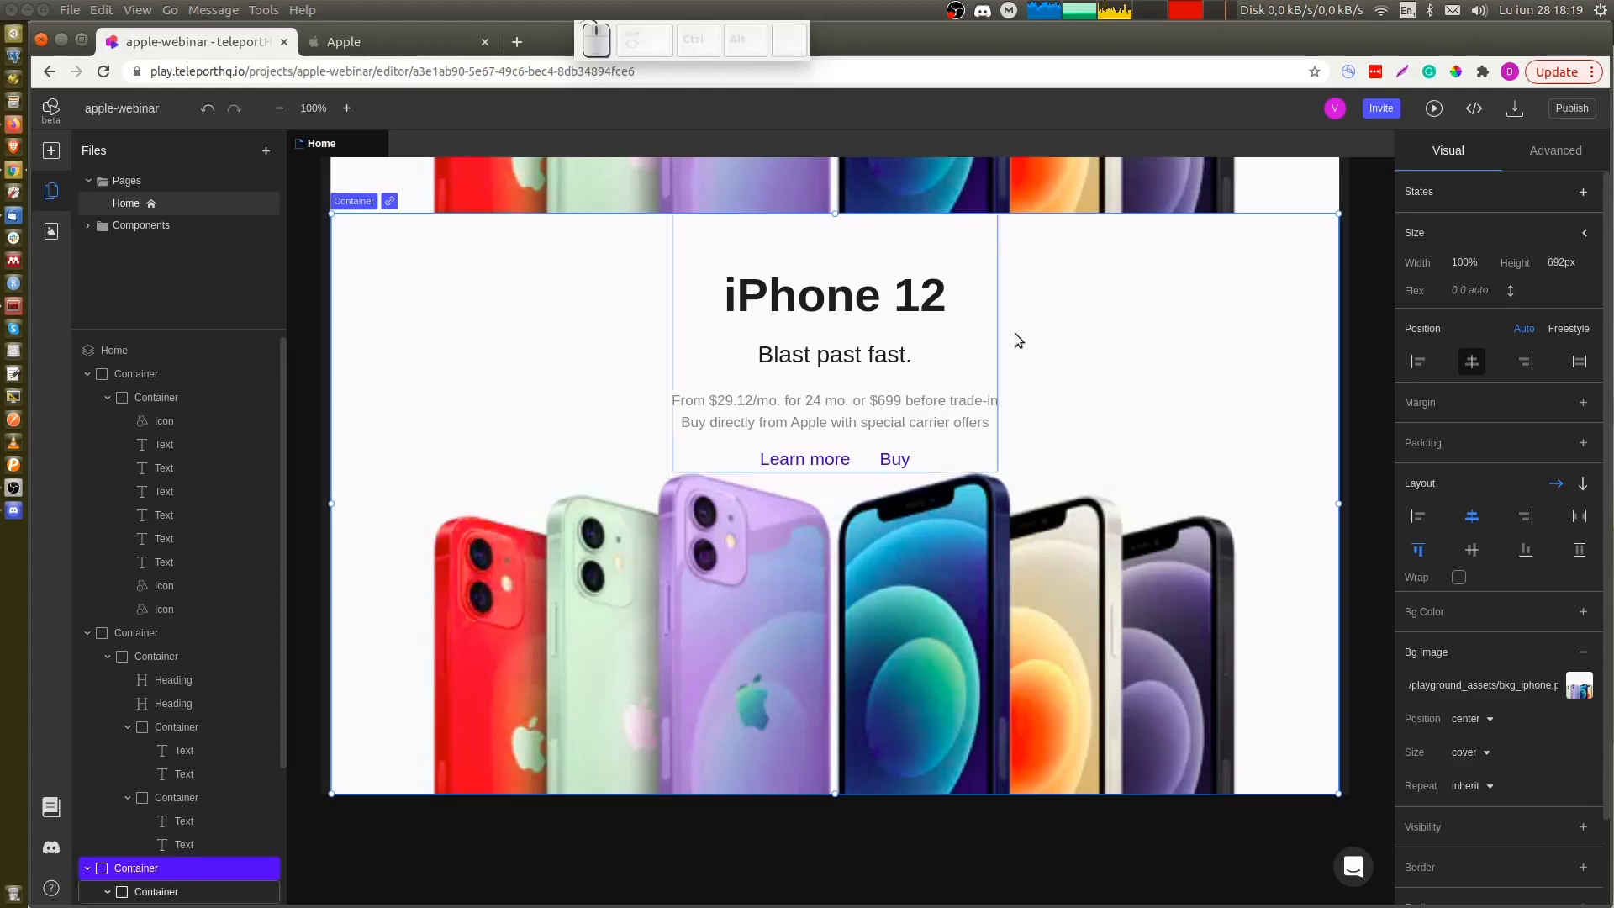
Copy the iPhone 12 Pro headline from the Apple site and replace the duplicated section's main heading with "iPhone 12 Pro"
{"action": "key", "text": "ctrl+shift+Tab"}
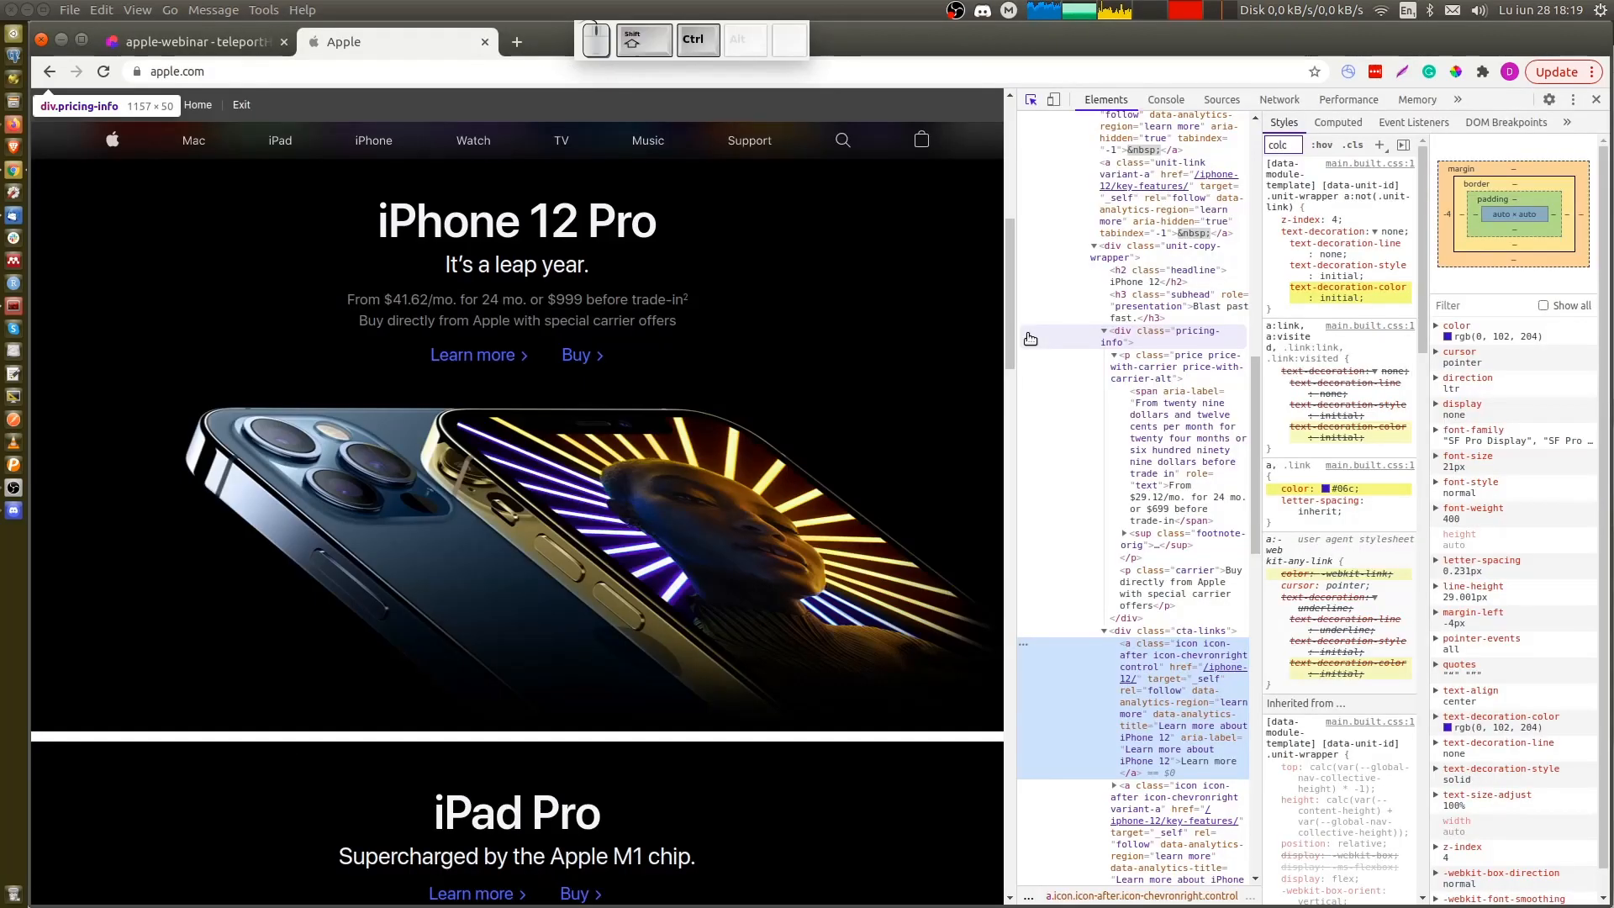
{"action": "key", "text": "ctrl+shift+Tab"}
{"action": "key", "text": "ctrl+Tab"}
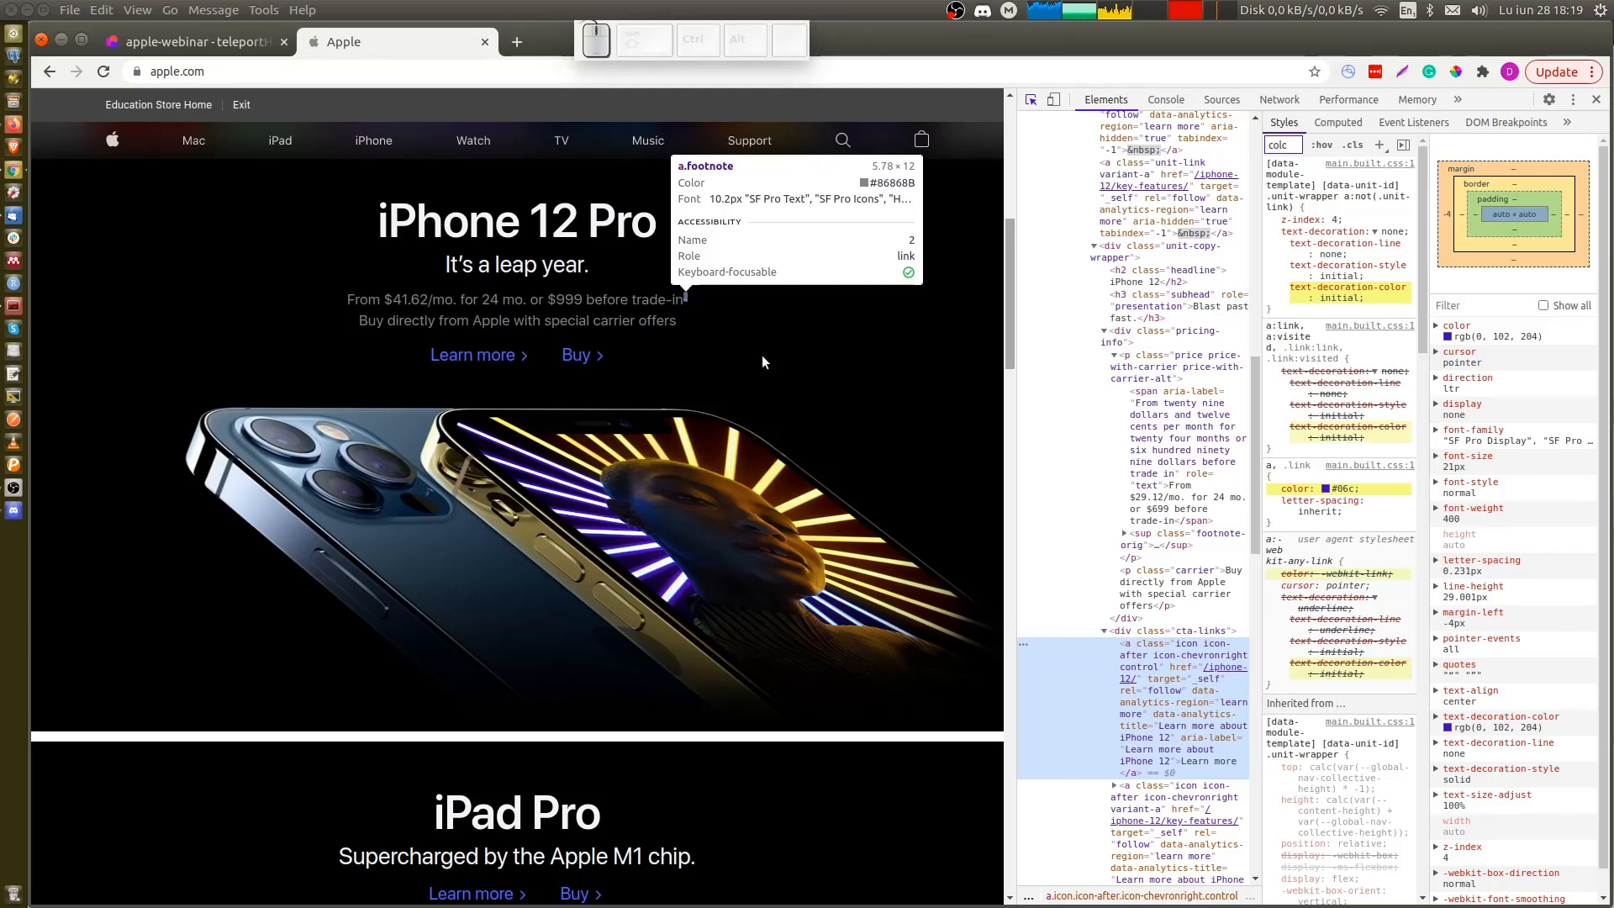
{"action": "left_click", "coordinate": [762, 355]}
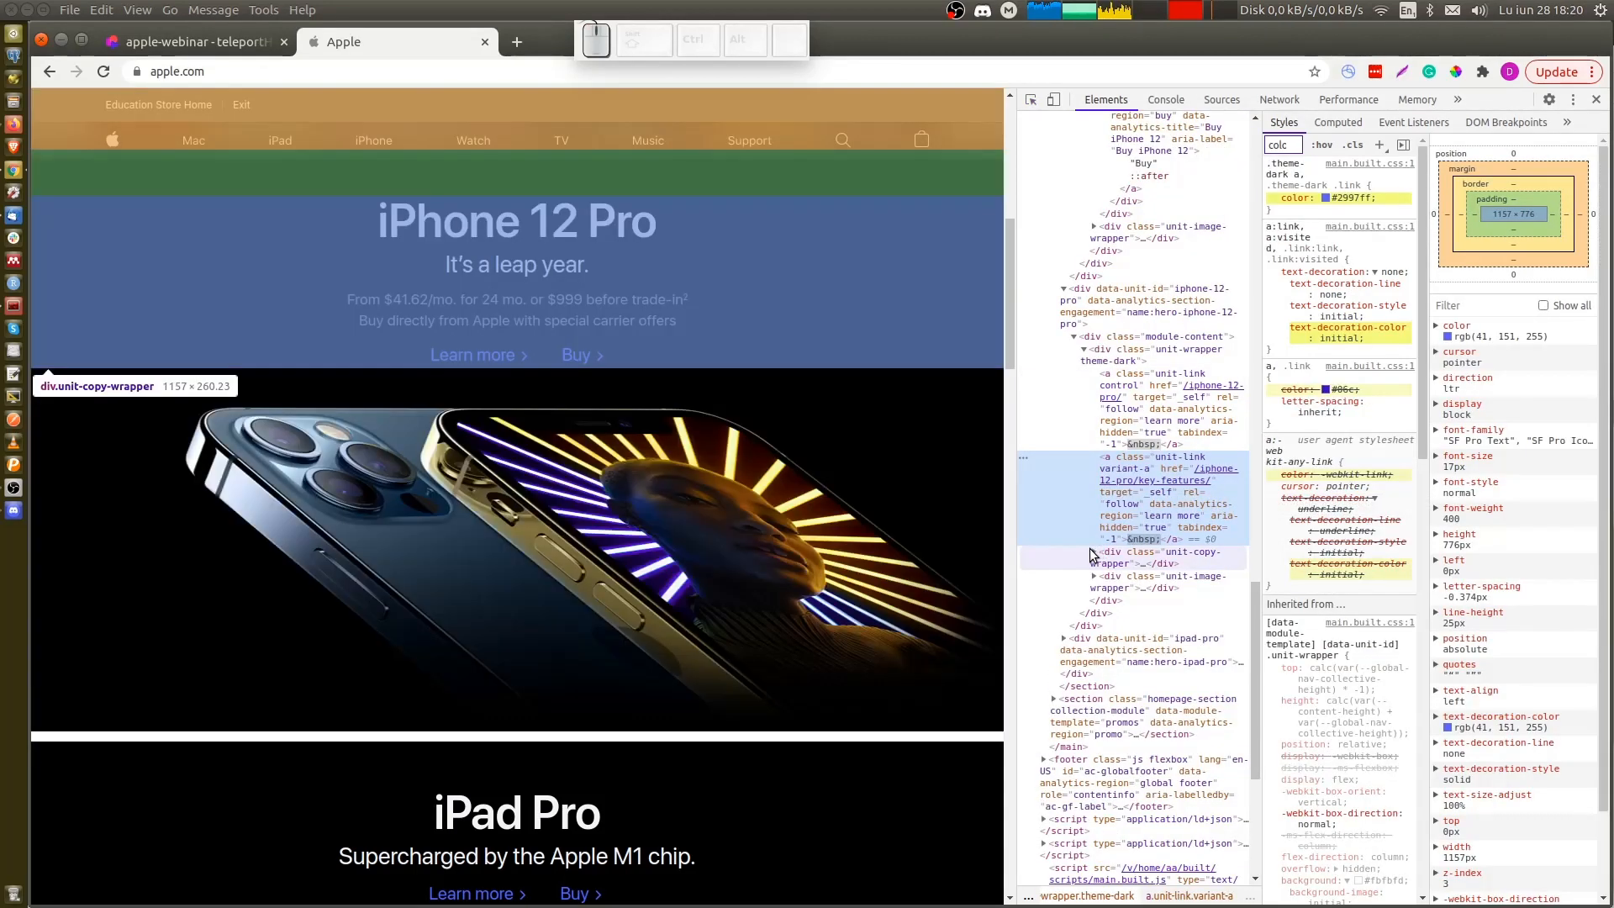
{"action": "left_click", "coordinate": [1093, 553]}
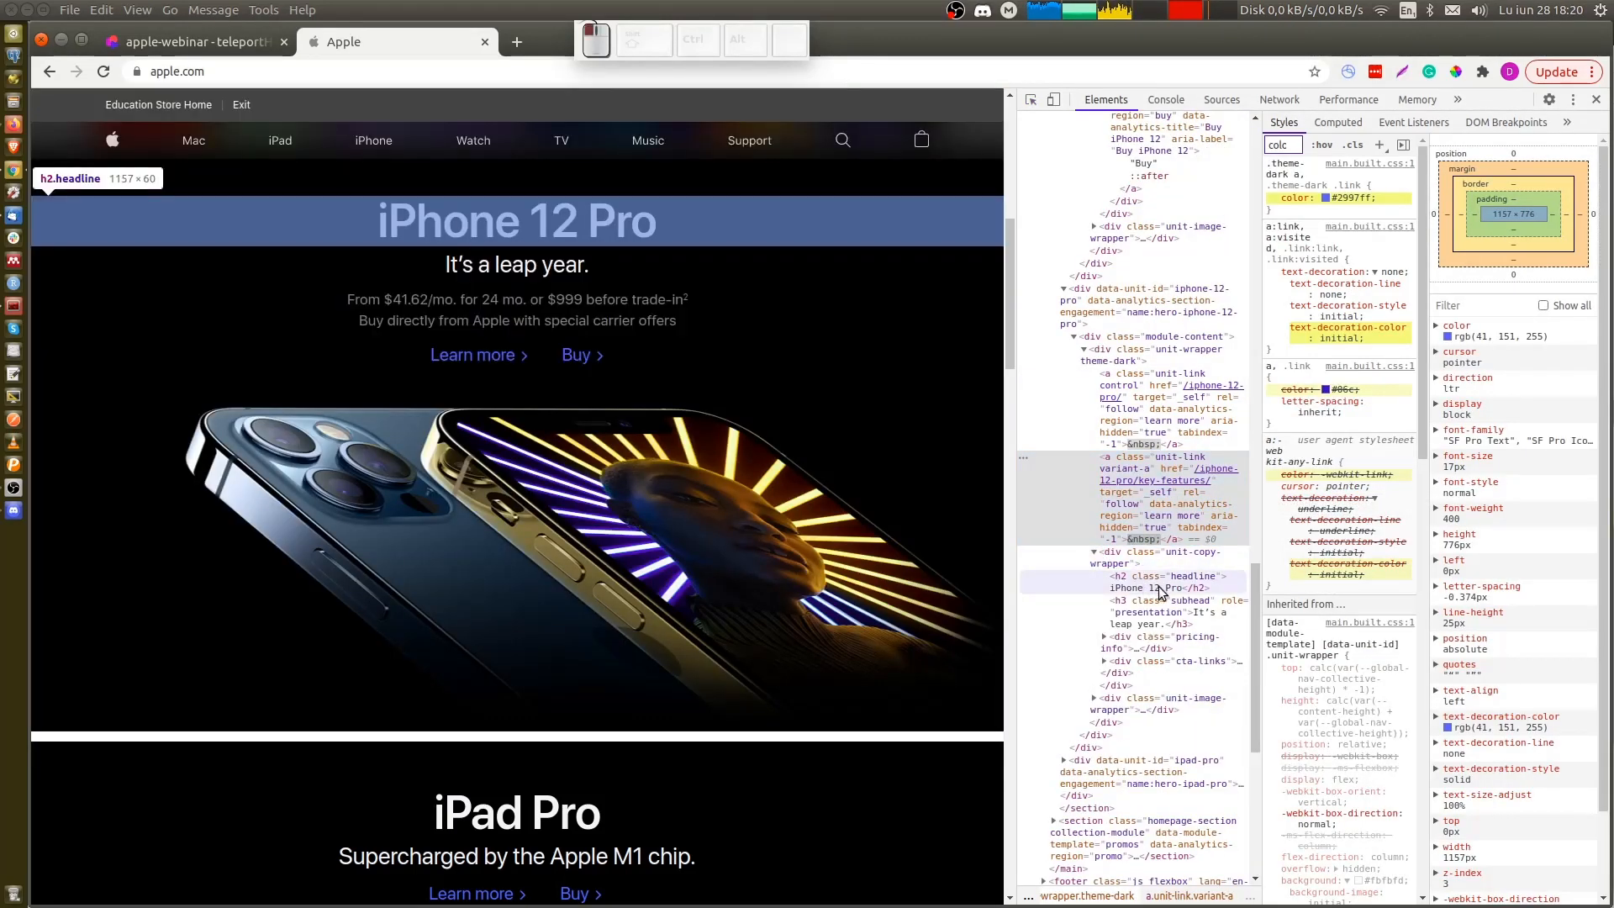
{"action": "left_click", "coordinate": [1160, 588]}
{"action": "key", "text": "ctrl+shift+Tab"}
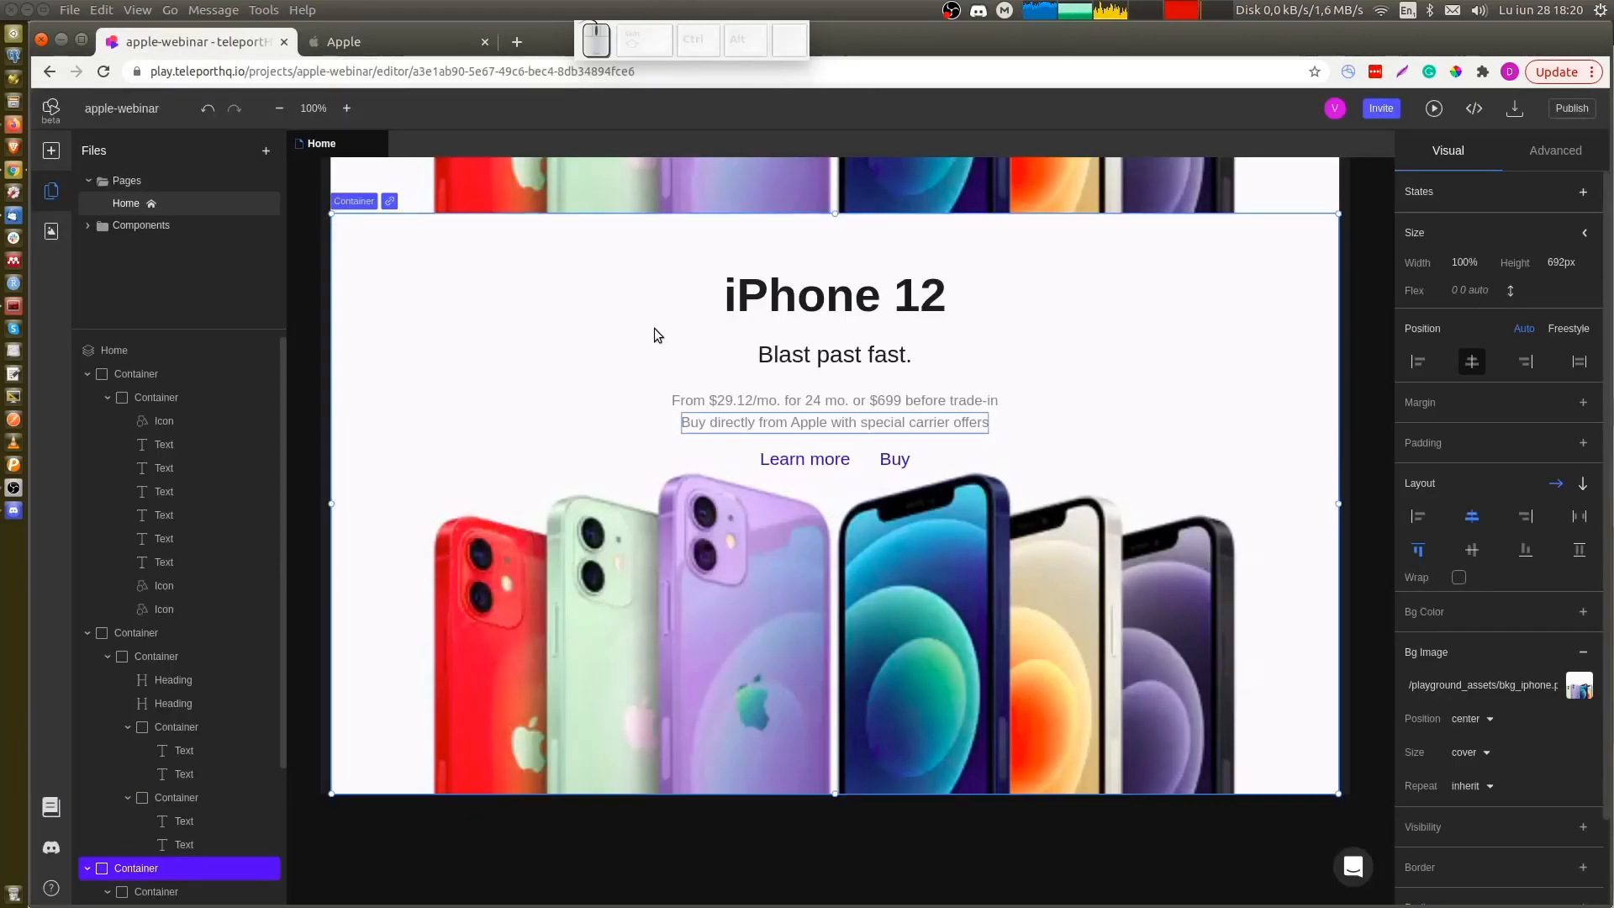
{"action": "double_click", "coordinate": [810, 298]}
{"action": "type", "text": "iPhone 12 Pro"}
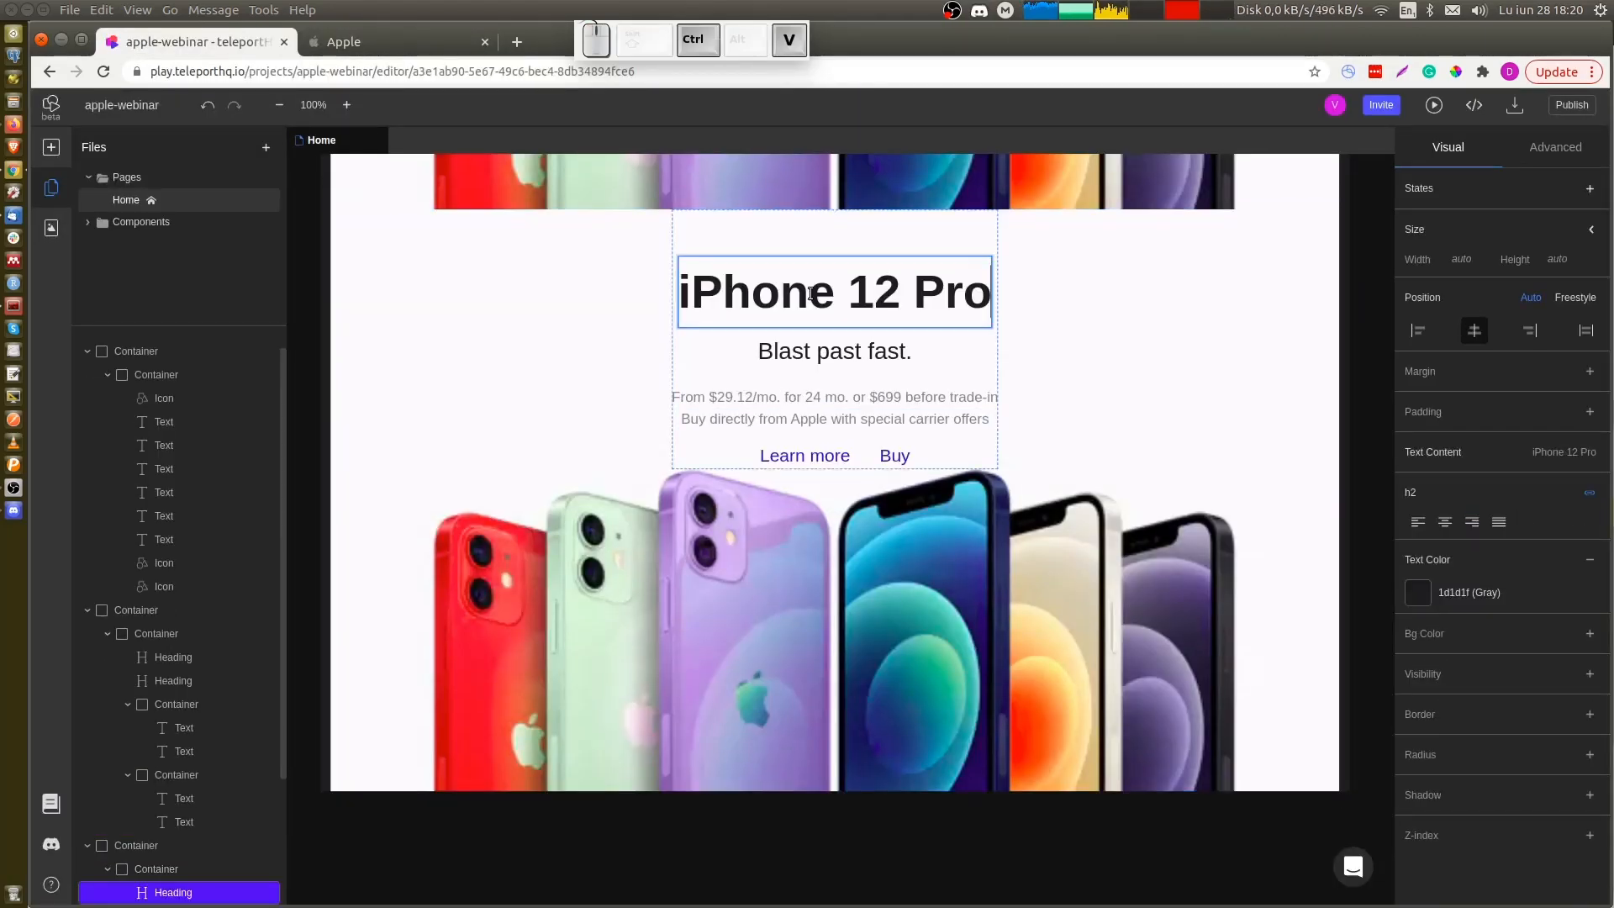
Copy the iPhone 12 Pro subhead from the Apple site and replace the duplicated section's subheading with "It’s a leap year."
{"action": "key", "text": "ctrl+shift+Tab"}
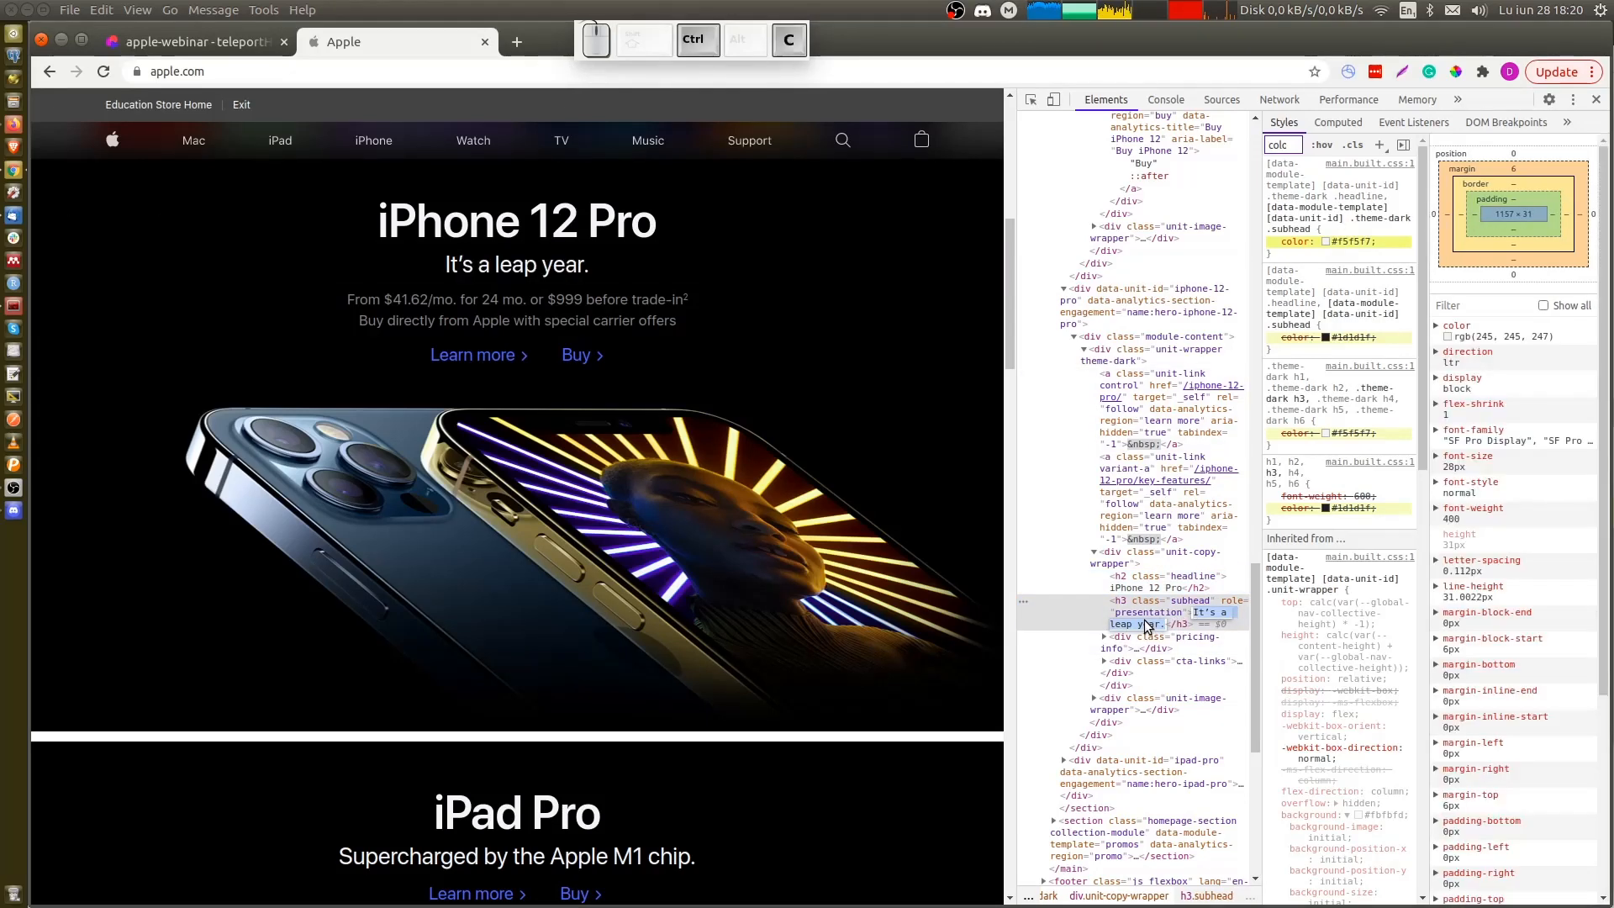
{"action": "key", "text": "ctrl+shift+Tab"}
{"action": "double_click", "coordinate": [837, 351]}
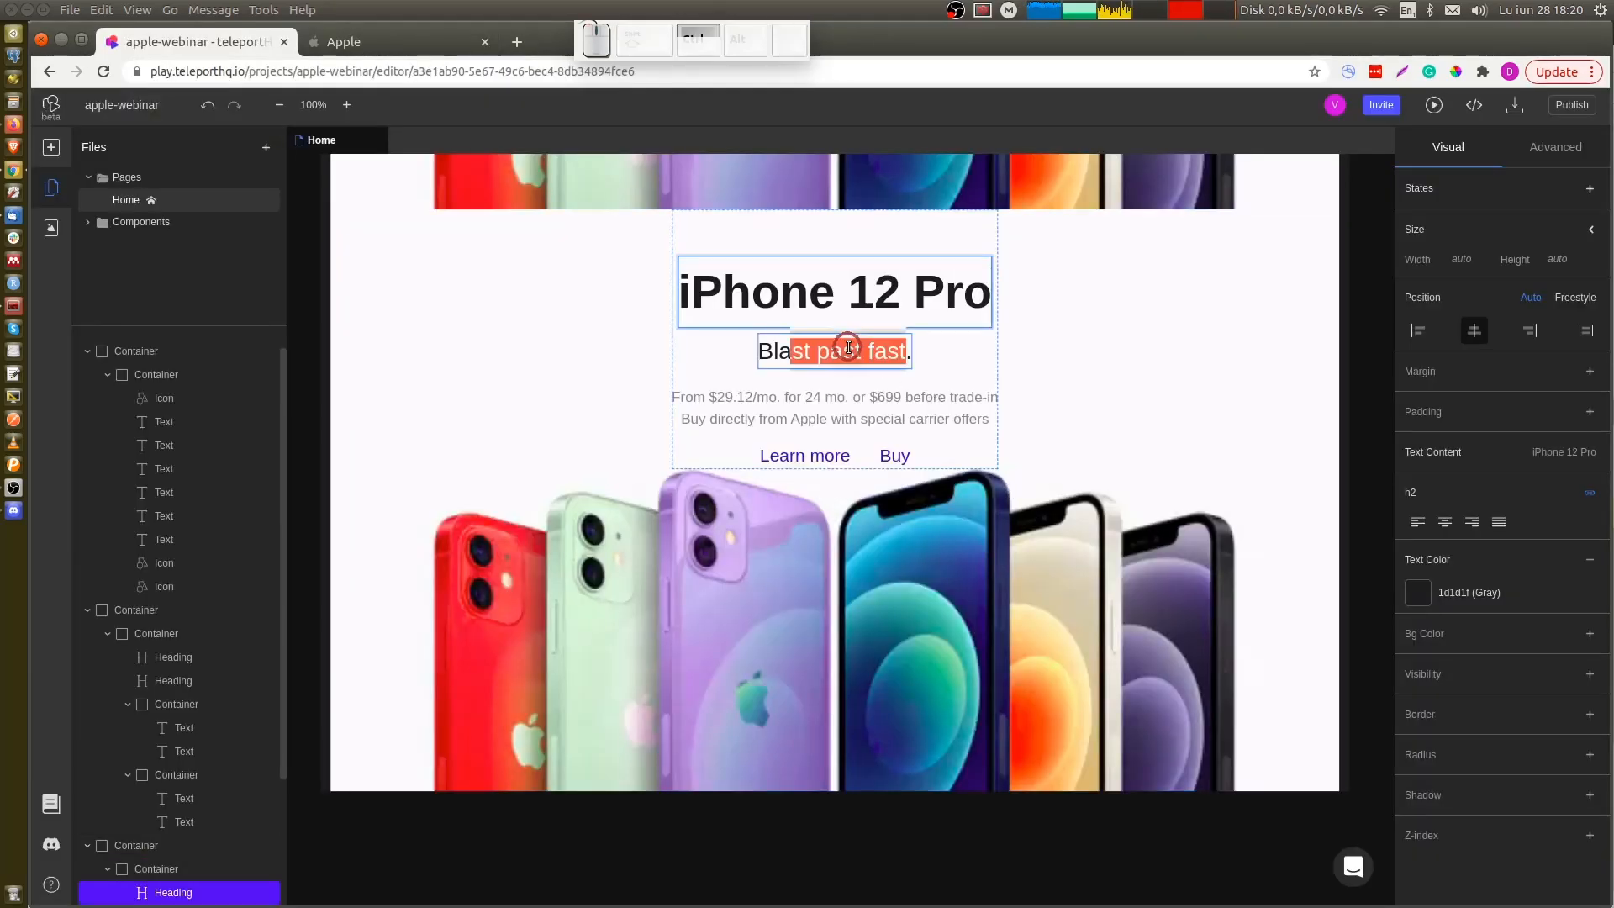
{"action": "type", "text": "It’s a leap year."}
Copy the iPhone 12 Pro pricing from the Apple site and set the price line to "From $41.62/mo. for 24 mo. or $999 before trade-in"
{"action": "key", "text": "ctrl+Tab"}
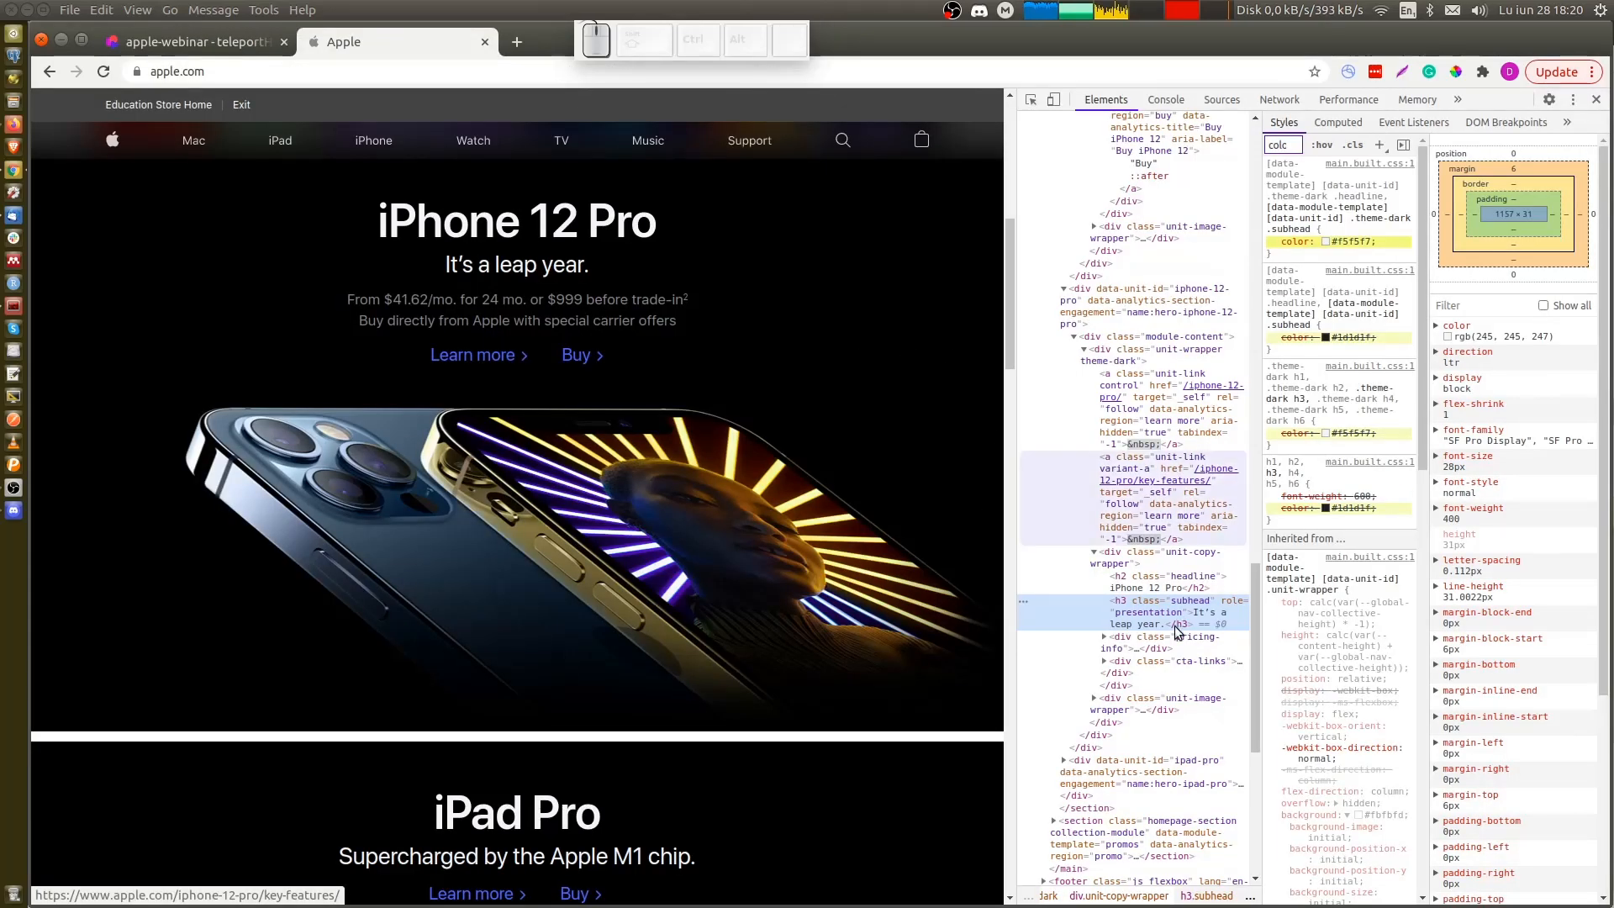
{"action": "scroll", "coordinate": [1104, 648], "scroll_direction": "down", "scroll_amount": 1}
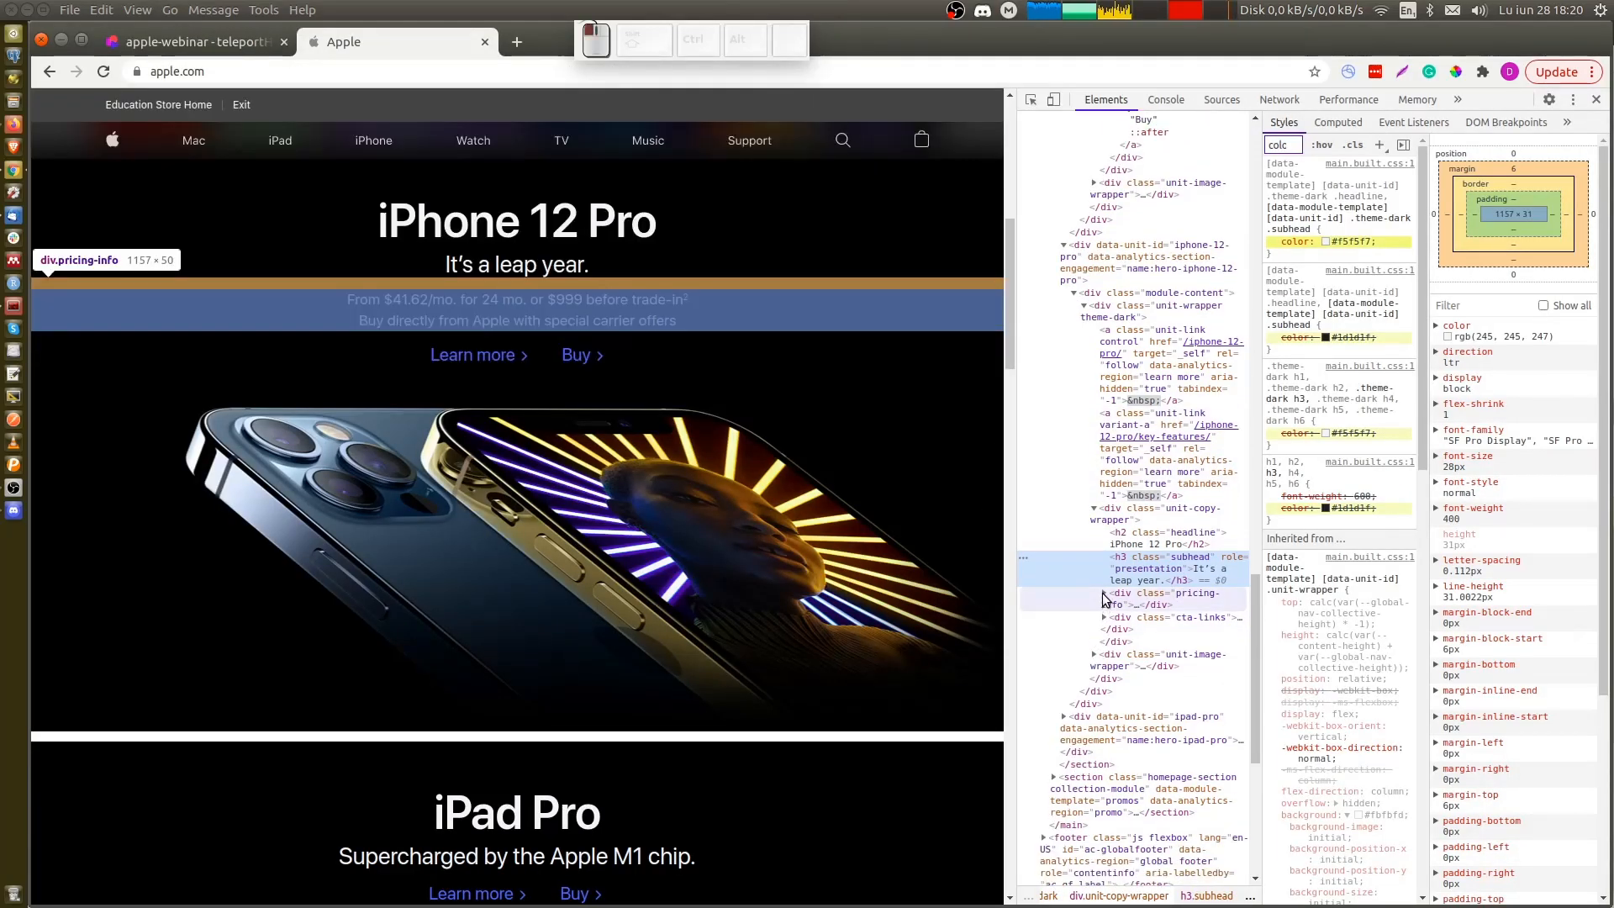
{"action": "left_click", "coordinate": [1104, 595]}
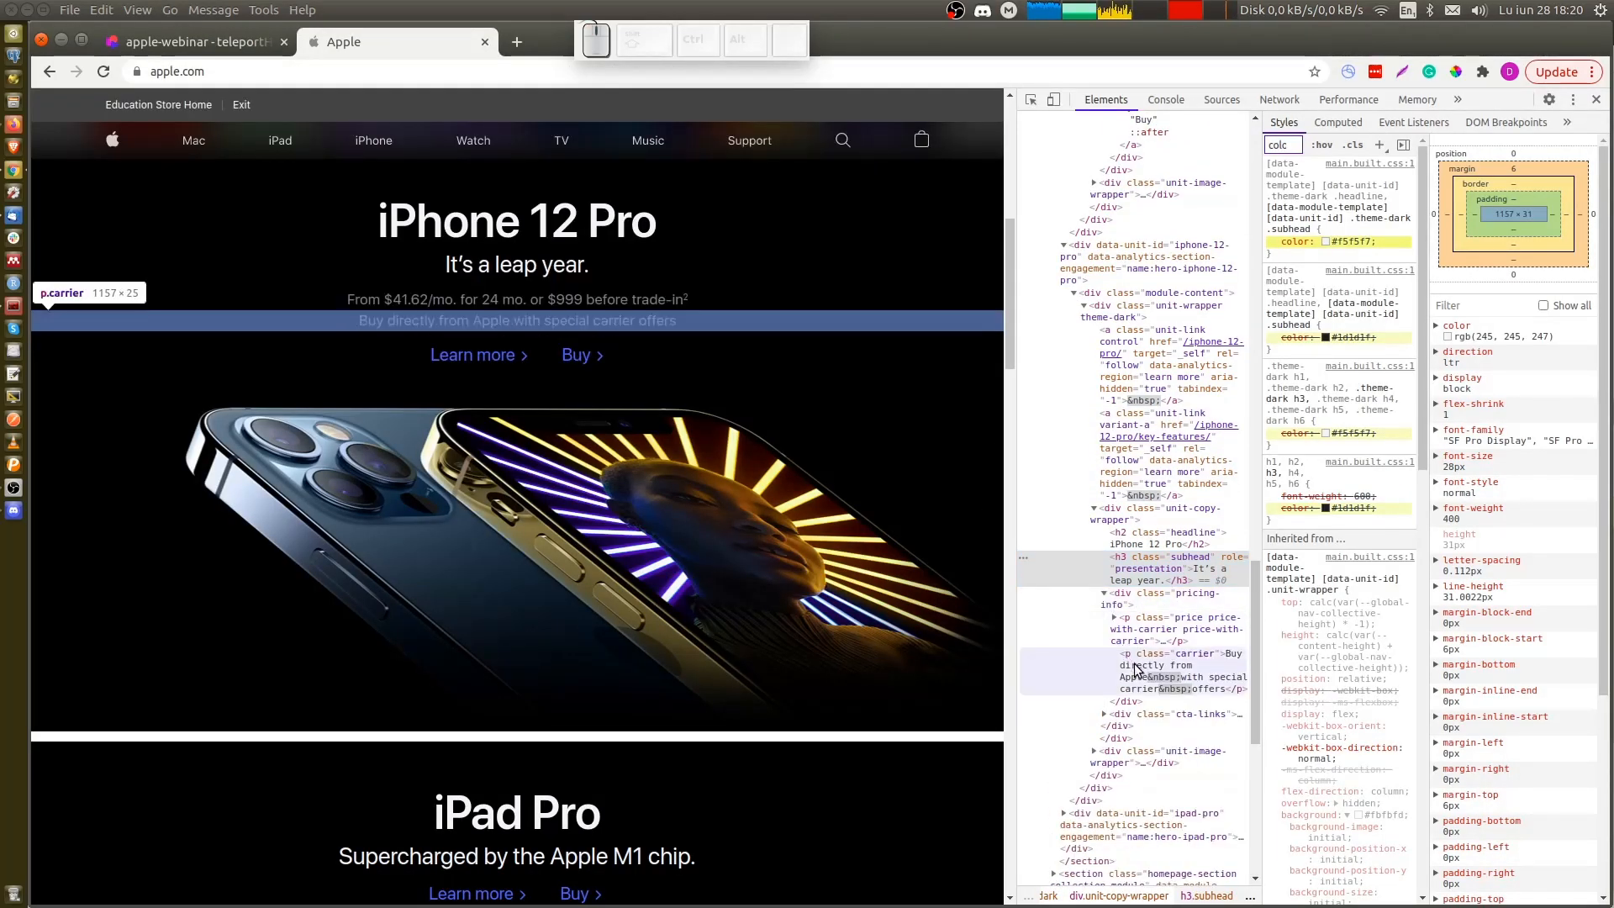
{"action": "left_click", "coordinate": [1115, 617]}
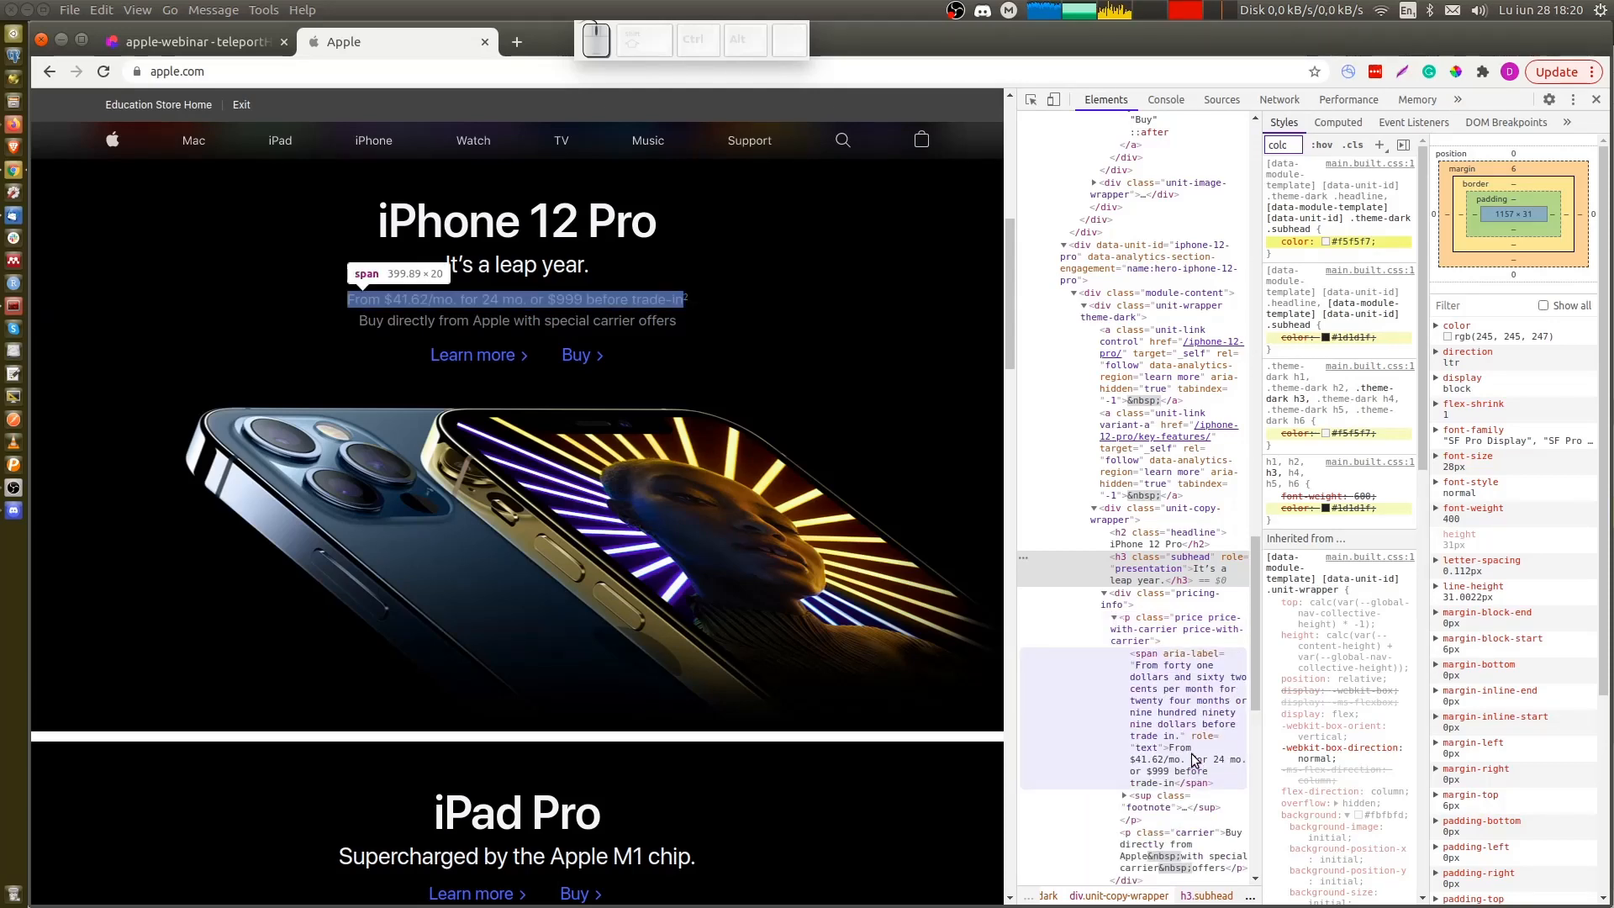
{"action": "key", "text": "ctrl+shift+Tab"}
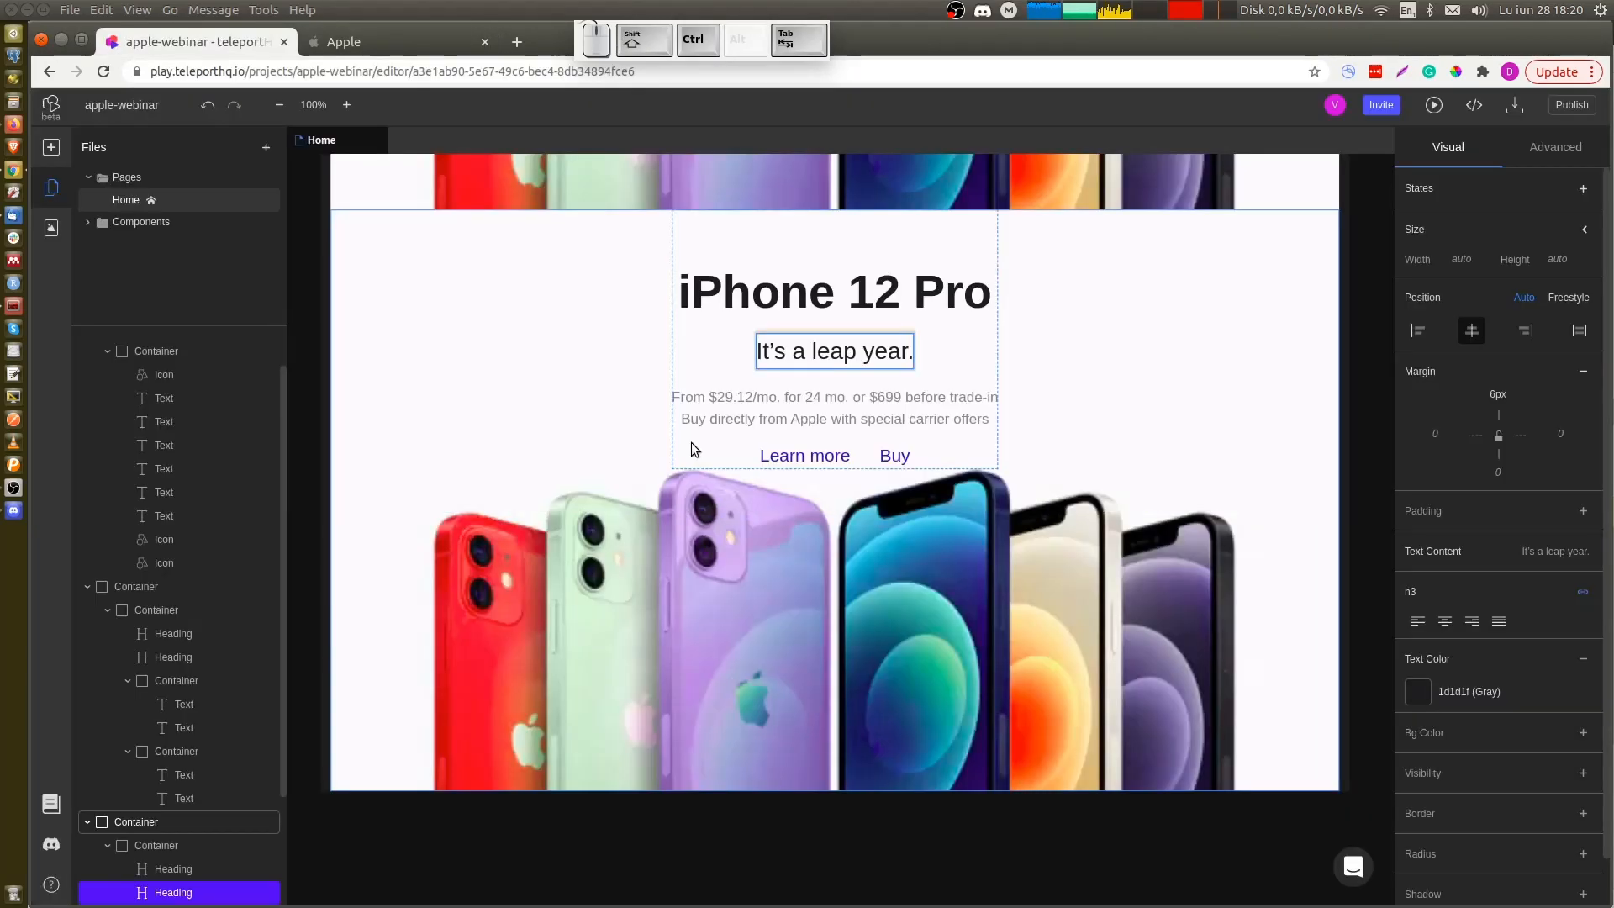
{"action": "left_click", "coordinate": [814, 406], "text": "ctrl"}
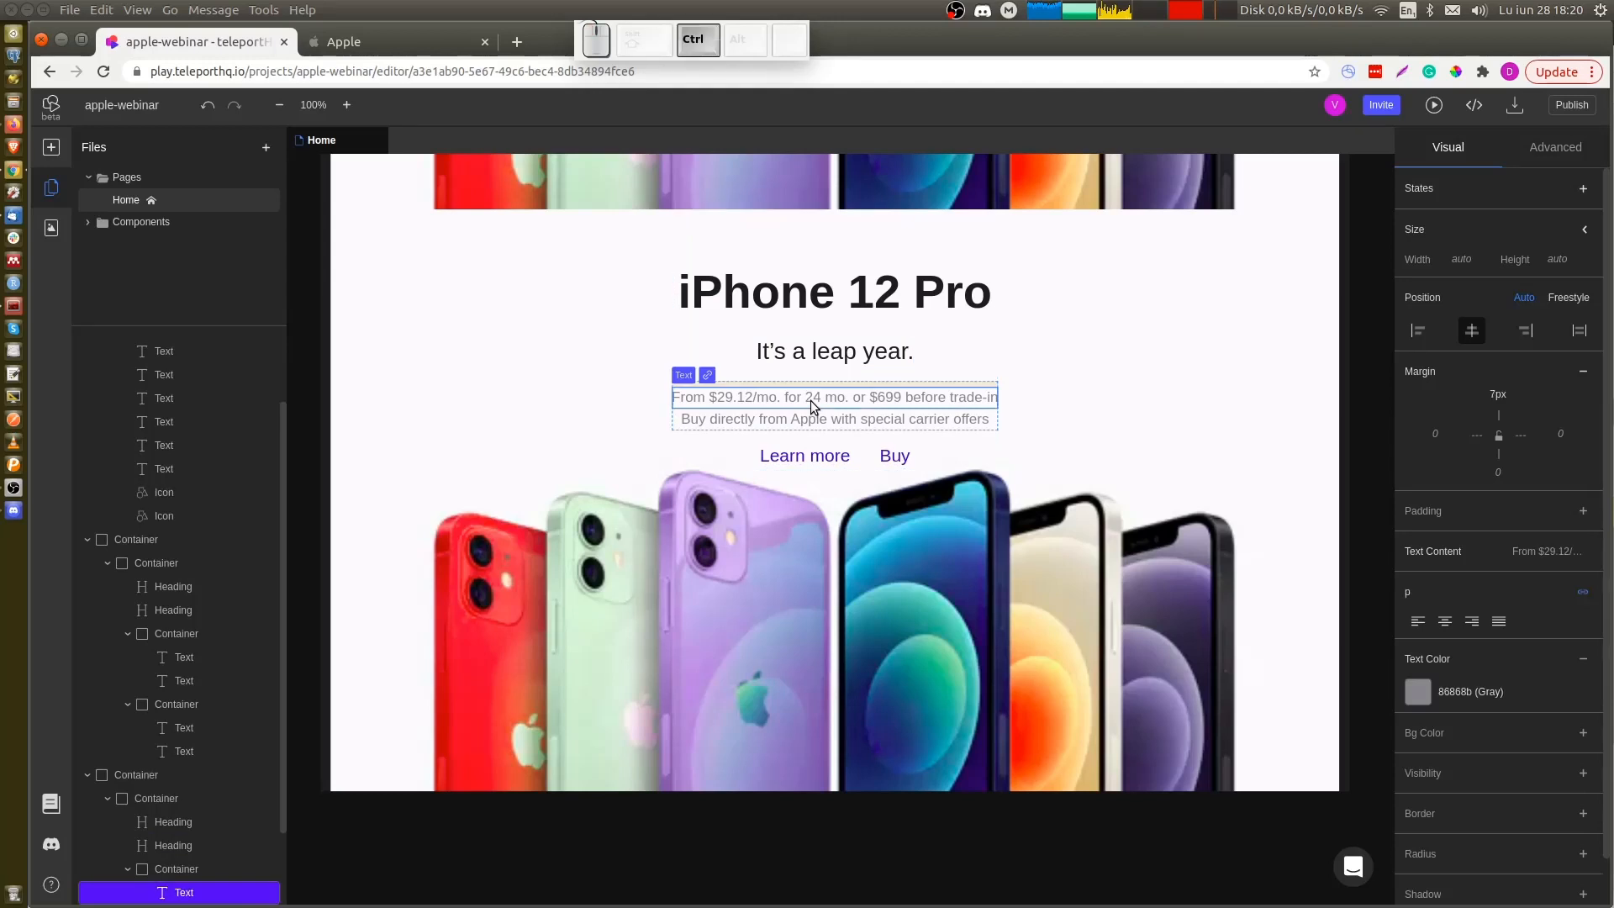
{"action": "type", "text": "From $41.62/mo. for 24 mo. or $999 before trade-in"}
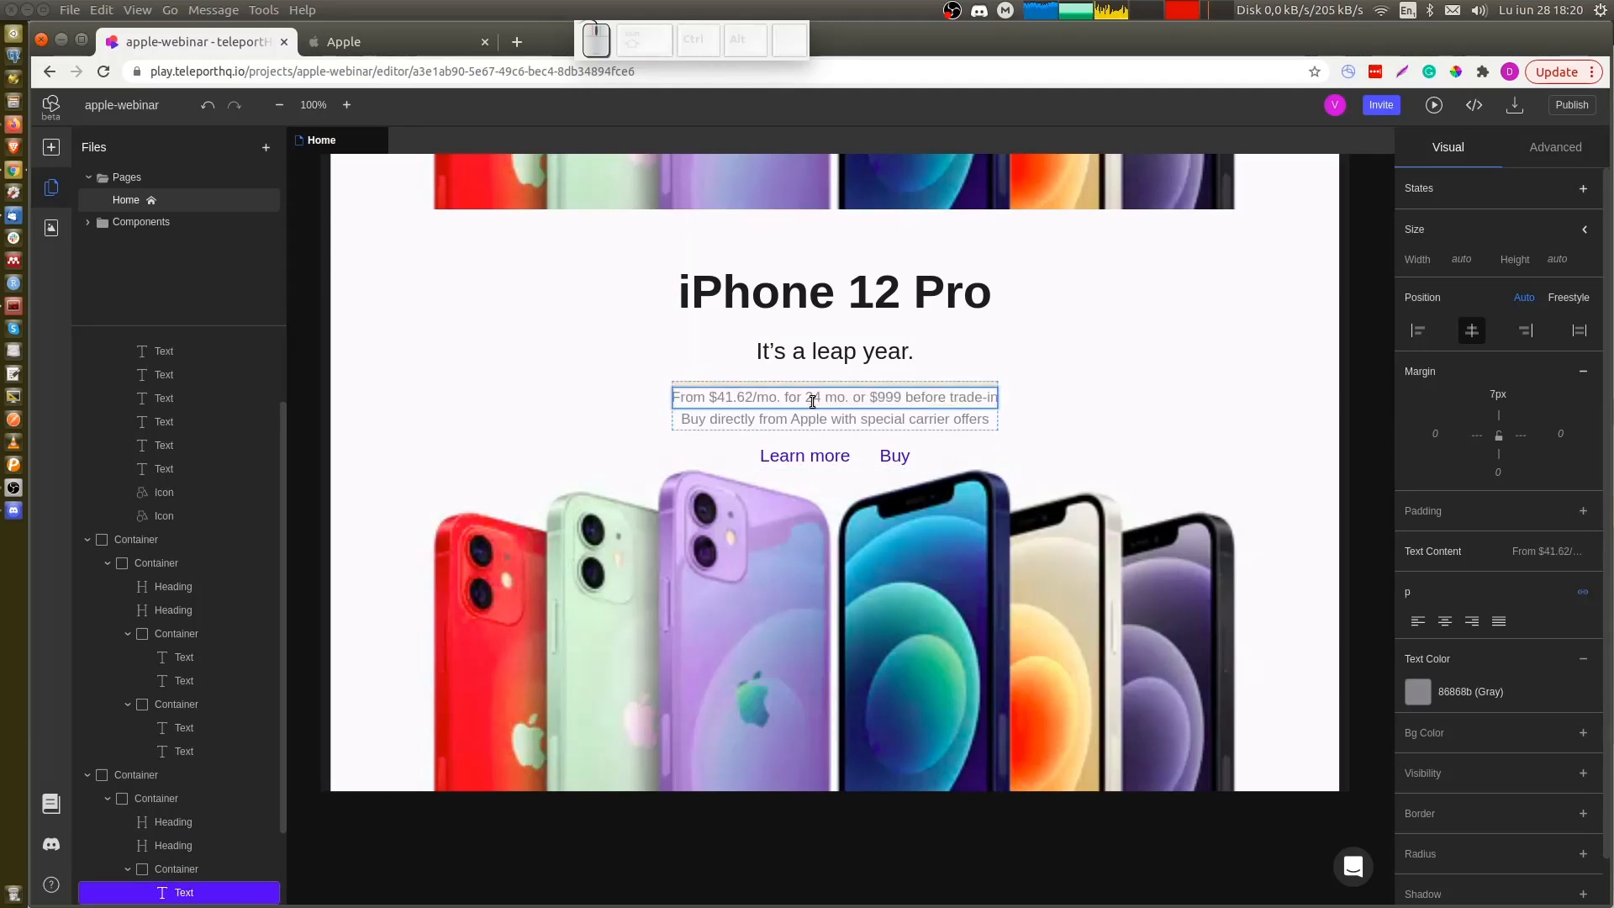
Replace the duplicated container's background image with the uploaded wide iPhone 12 Pro picture on black
{"action": "left_click", "coordinate": [1117, 400]}
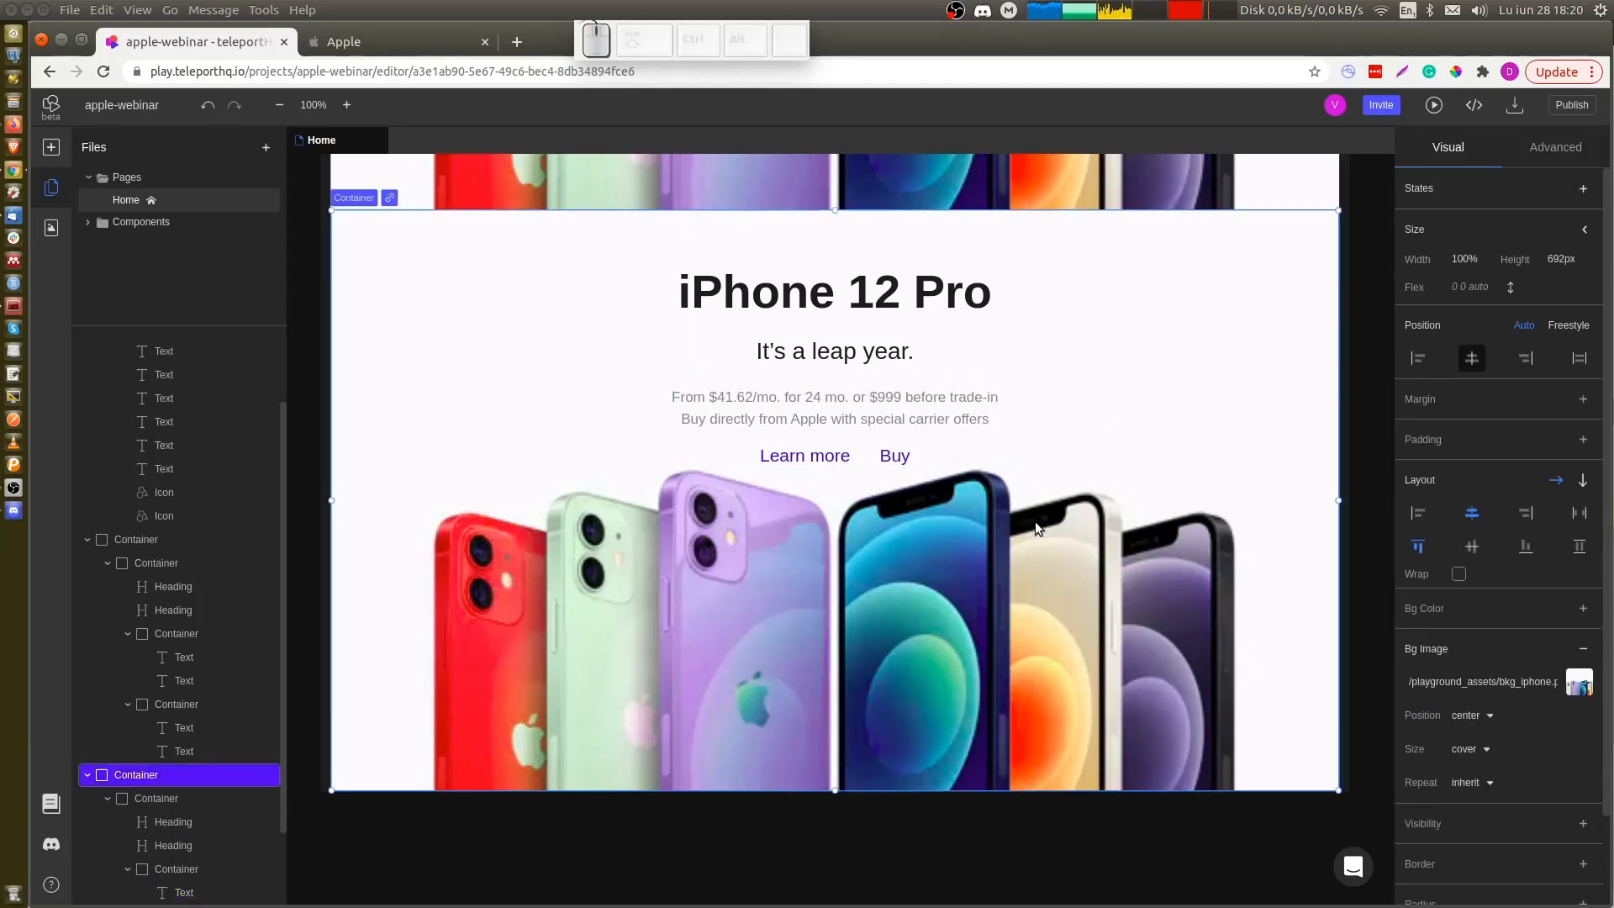
{"action": "left_click", "coordinate": [1579, 683]}
{"action": "scroll", "coordinate": [200, 658], "scroll_direction": "down", "scroll_amount": 5}
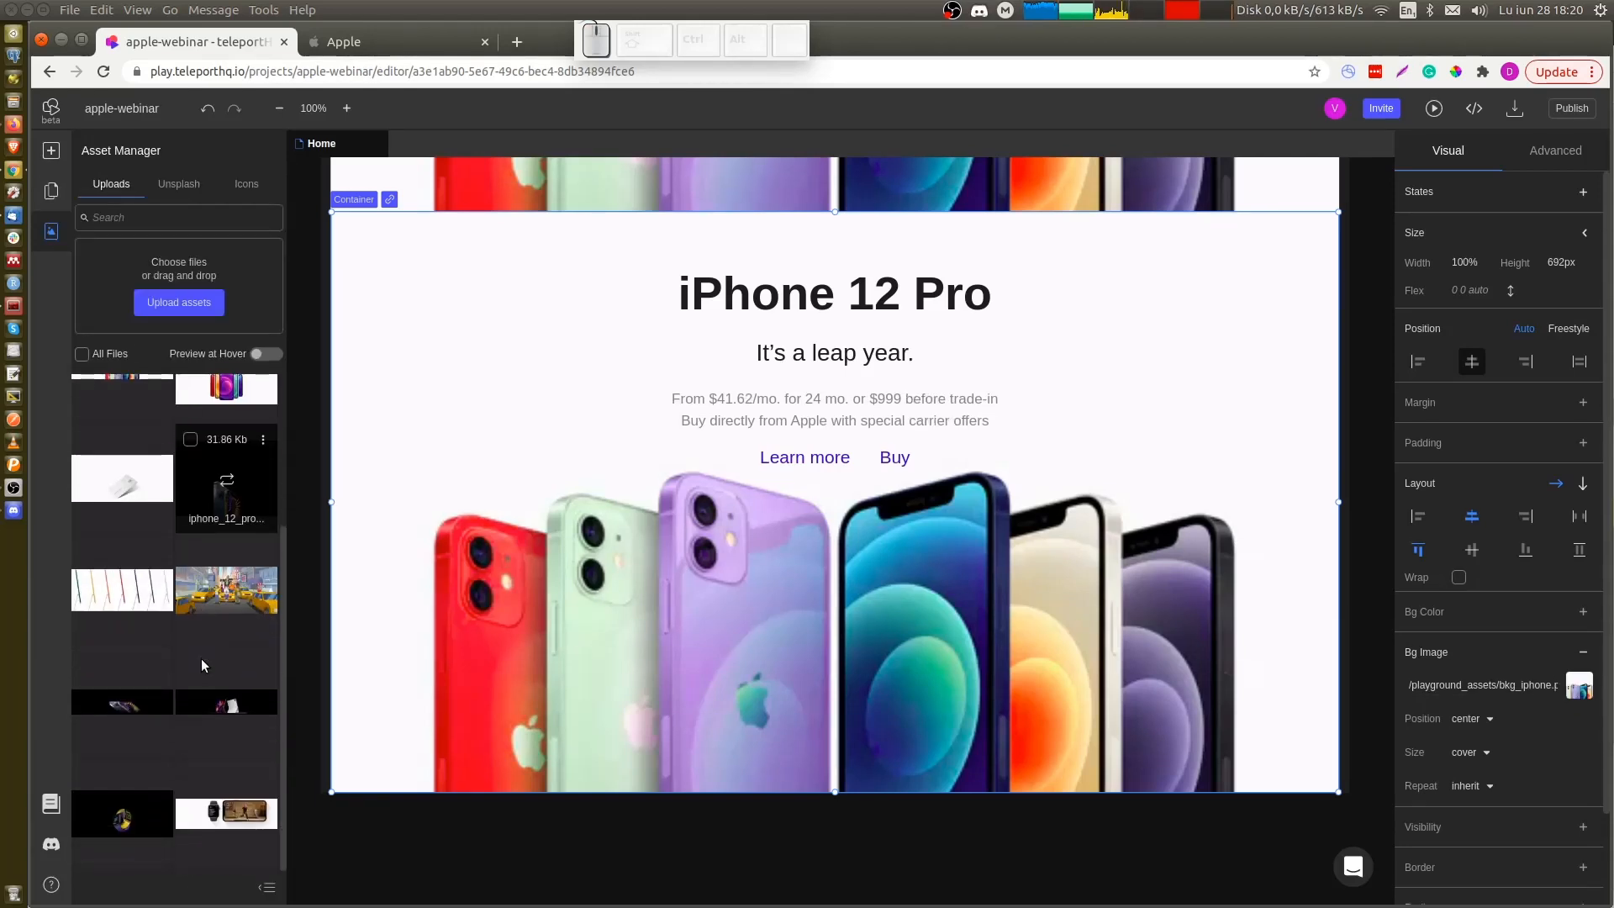
{"action": "left_click", "coordinate": [121, 704]}
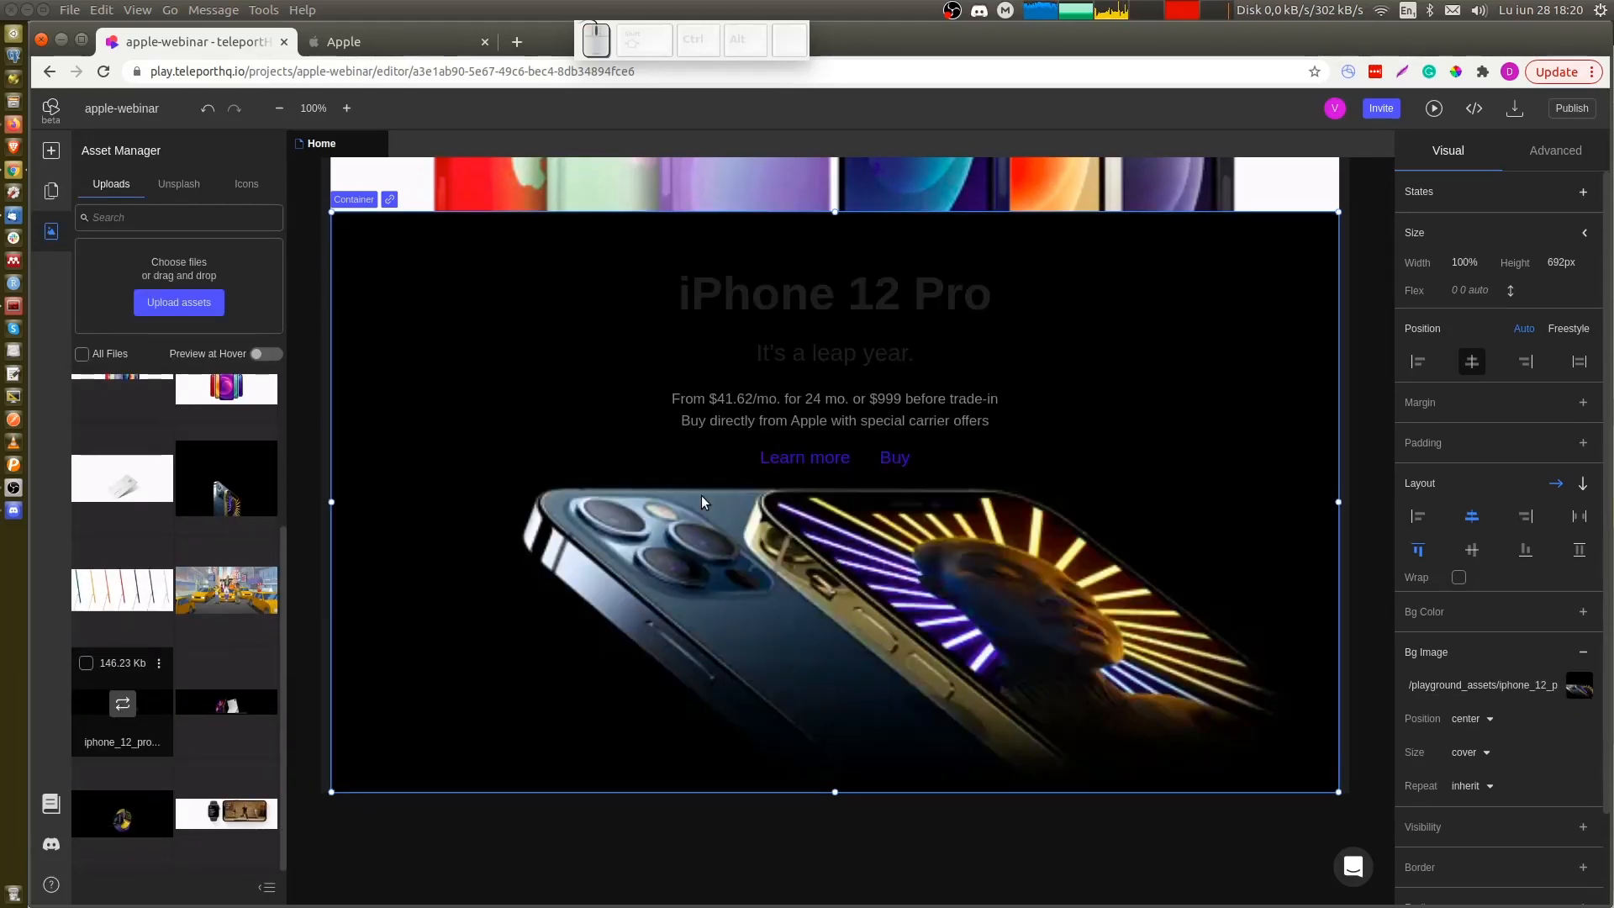
Set the text color of the "iPhone 12 Pro" and "It’s a leap year." headings to F5F5F7 (Gray)
{"action": "left_click", "coordinate": [906, 295]}
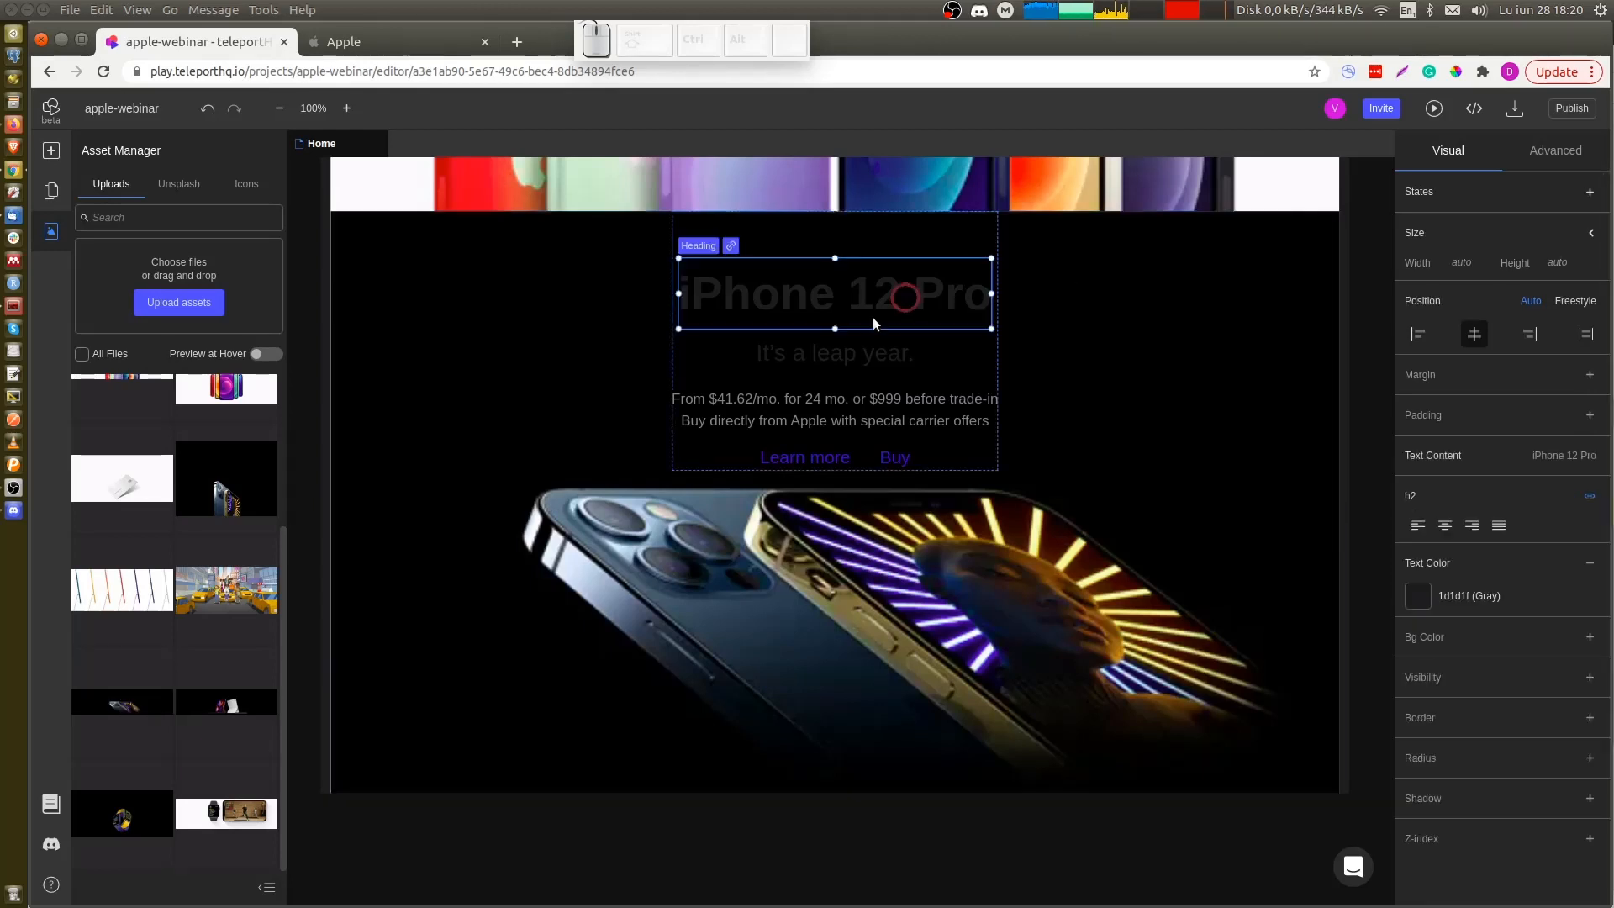
{"action": "left_click", "coordinate": [835, 361], "text": "ctrl"}
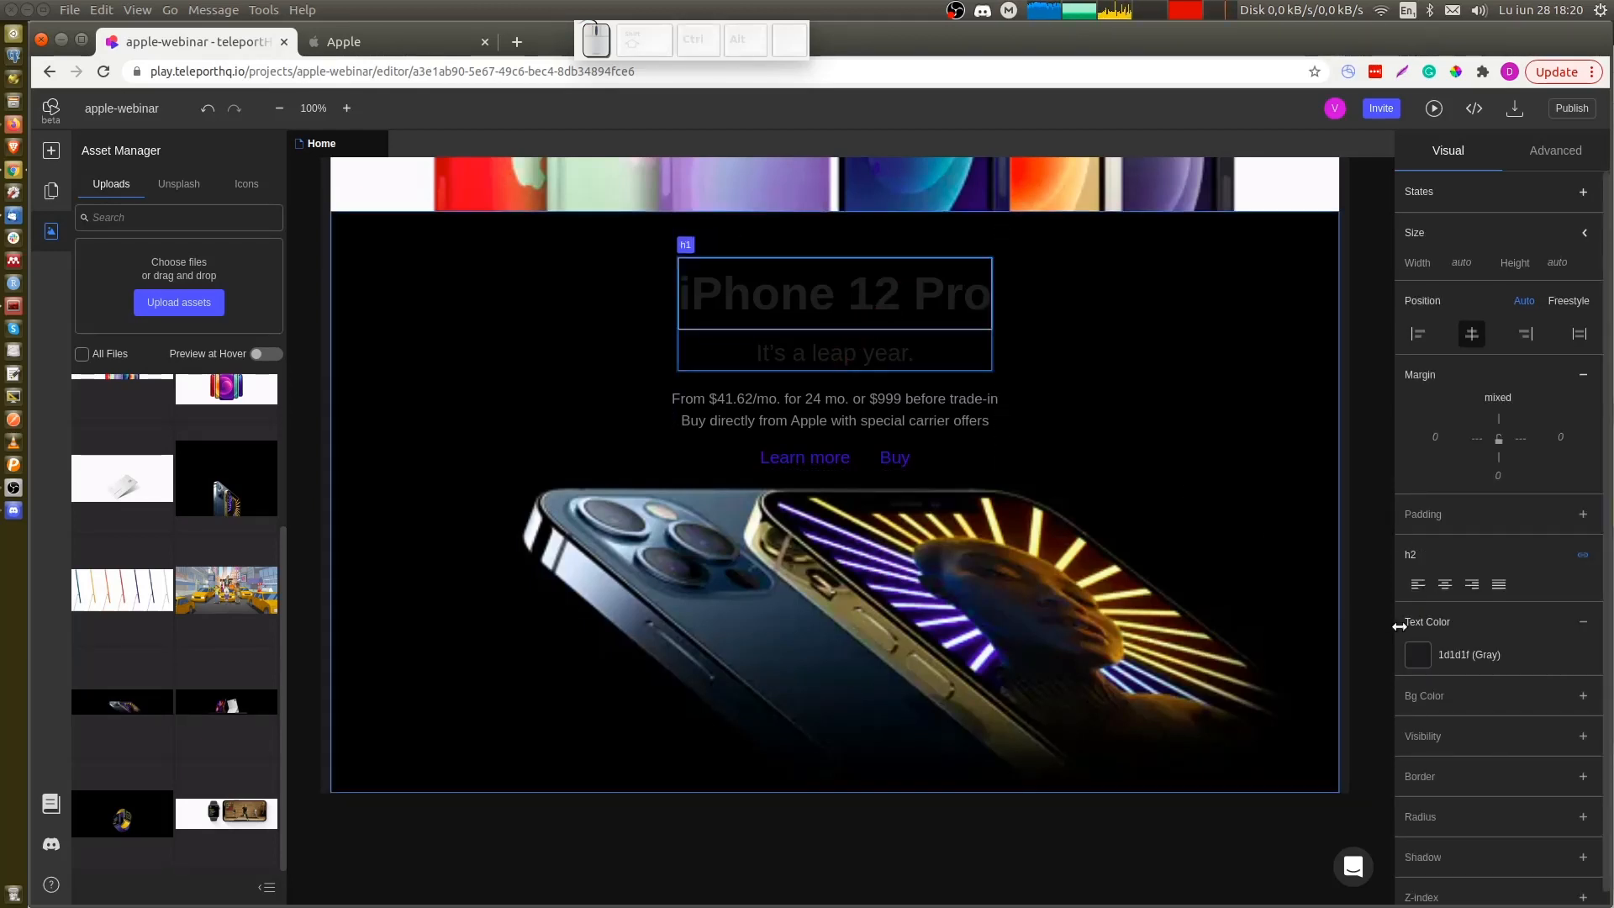
{"action": "left_click", "coordinate": [1480, 655]}
{"action": "scroll", "coordinate": [1480, 826], "scroll_direction": "down", "scroll_amount": 3}
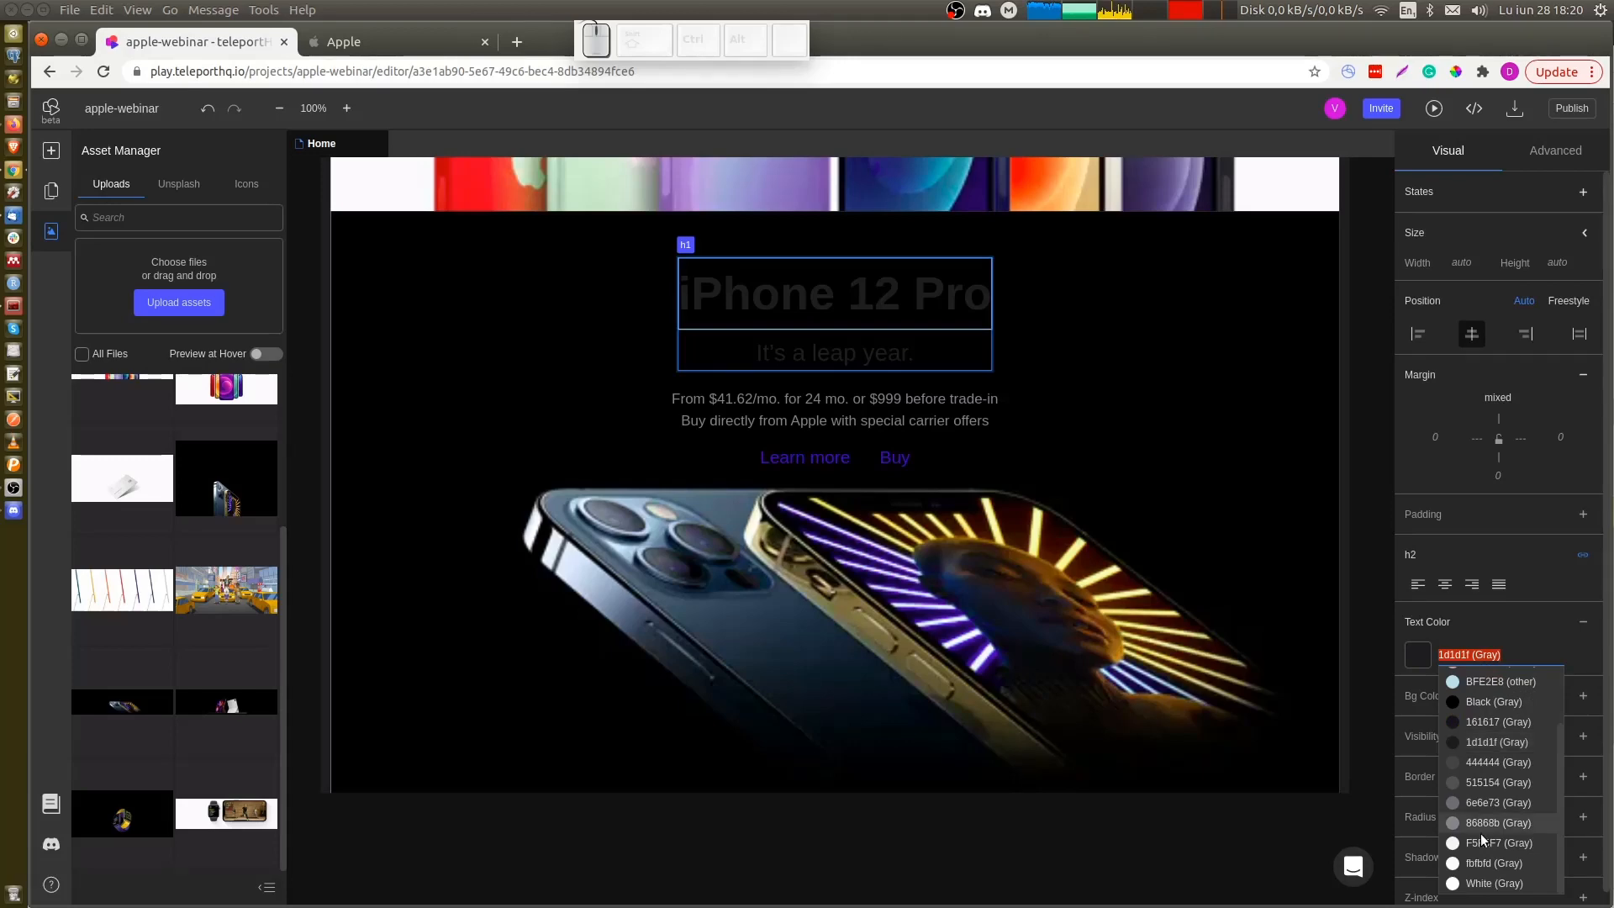
{"action": "left_click", "coordinate": [1481, 841]}
{"action": "left_click", "coordinate": [760, 842]}
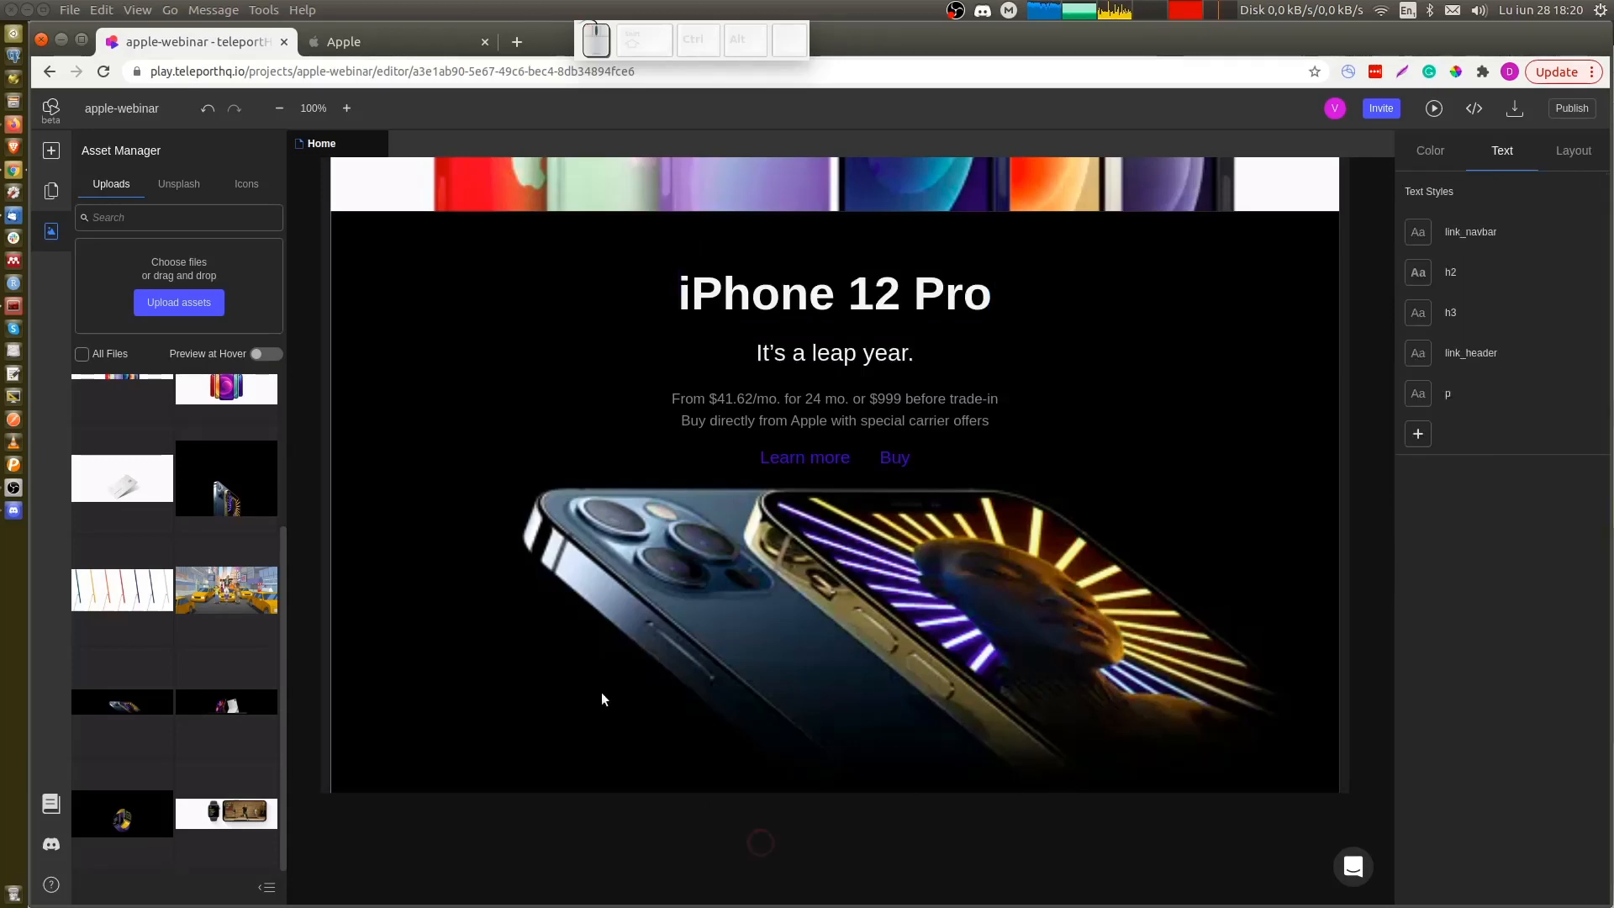
Review the finished iPhone 12 and iPhone 12 Pro sections and compare them with the navbar and hero sections on the Apple site
{"action": "scroll", "coordinate": [545, 507], "scroll_direction": "up", "scroll_amount": 1}
{"action": "scroll", "coordinate": [544, 507], "scroll_direction": "up", "scroll_amount": 8}
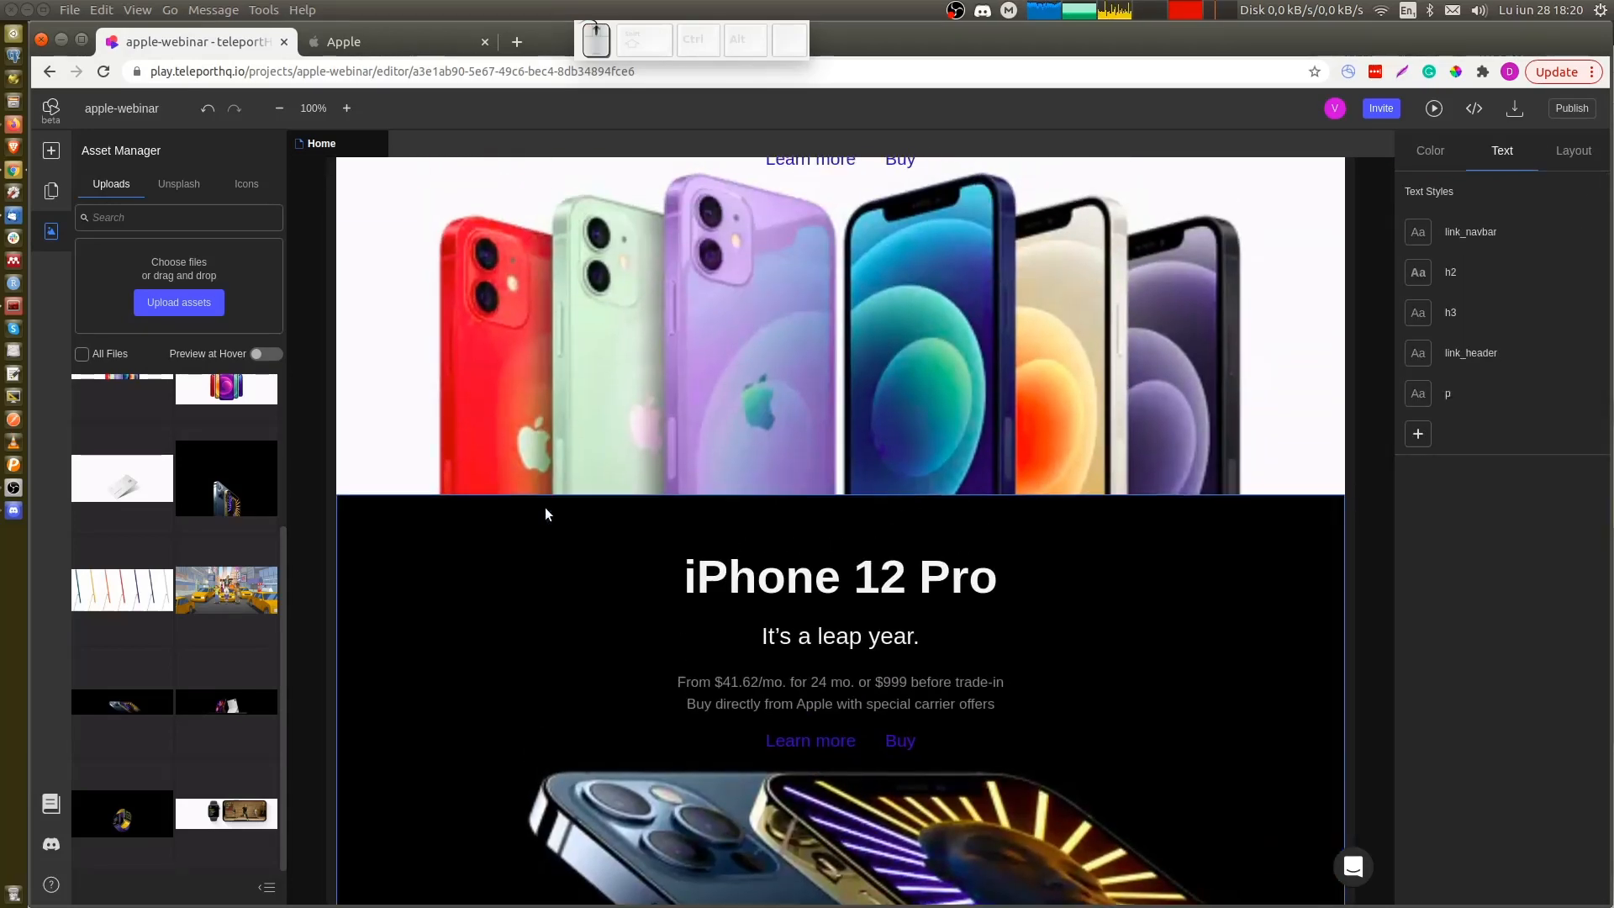
{"action": "scroll", "coordinate": [545, 507], "scroll_direction": "up", "scroll_amount": 1}
{"action": "scroll", "coordinate": [545, 507], "scroll_direction": "down", "scroll_amount": 2}
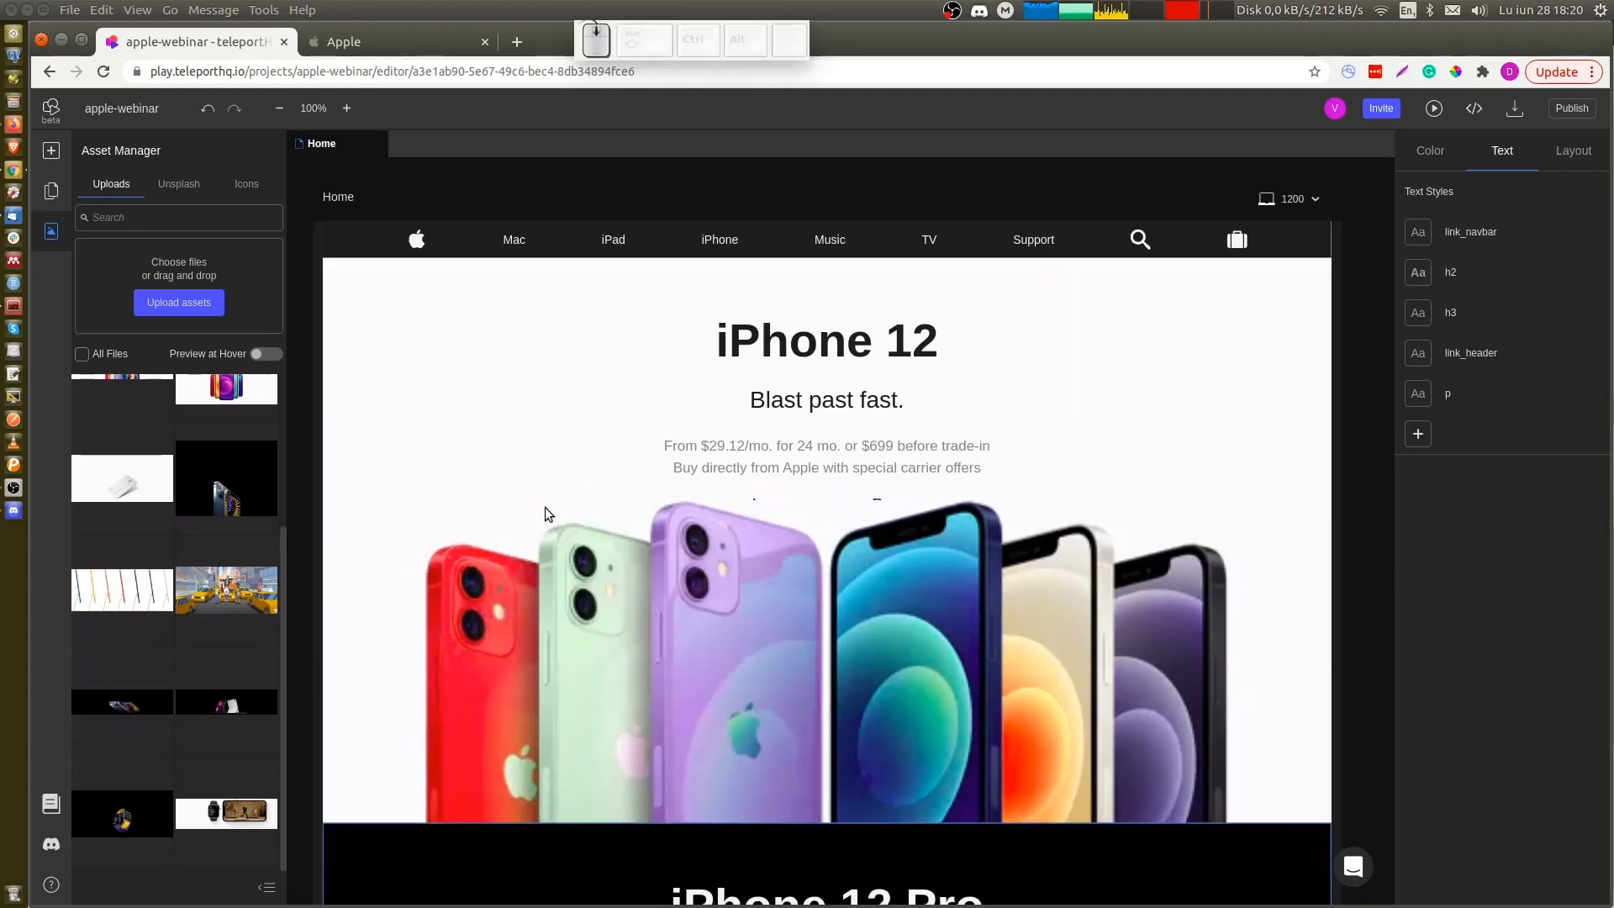
{"action": "scroll", "coordinate": [545, 506], "scroll_direction": "up", "scroll_amount": 1}
{"action": "scroll", "coordinate": [545, 507], "scroll_direction": "left", "scroll_amount": 1}
{"action": "scroll", "coordinate": [545, 507], "scroll_direction": "down", "scroll_amount": 1}
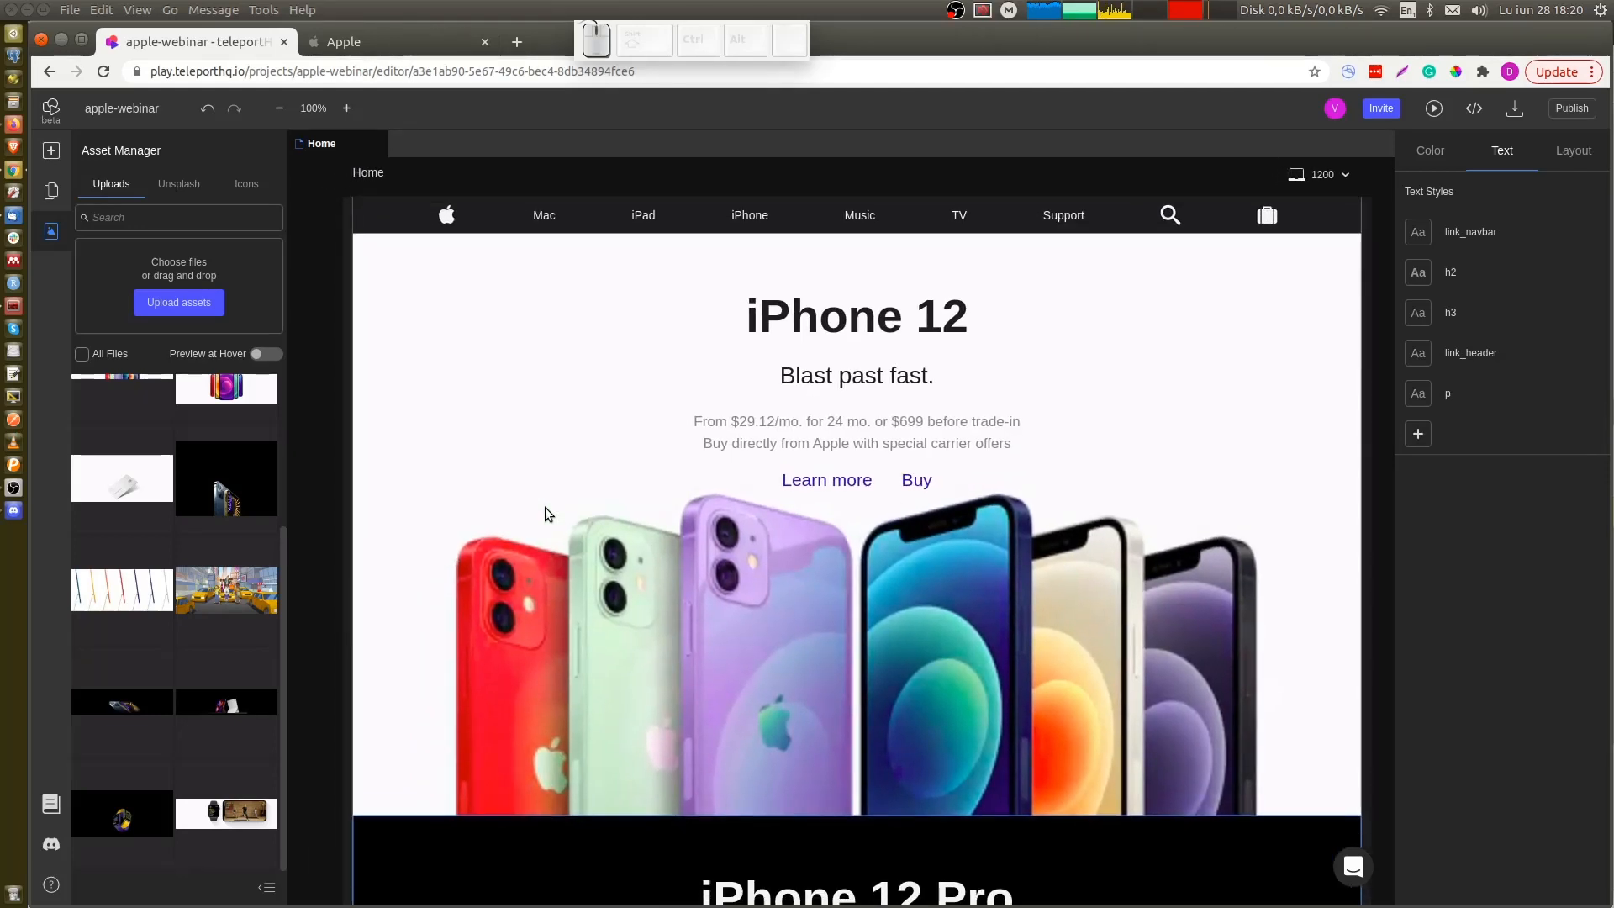
{"action": "scroll", "coordinate": [544, 507], "scroll_direction": "down", "scroll_amount": 2}
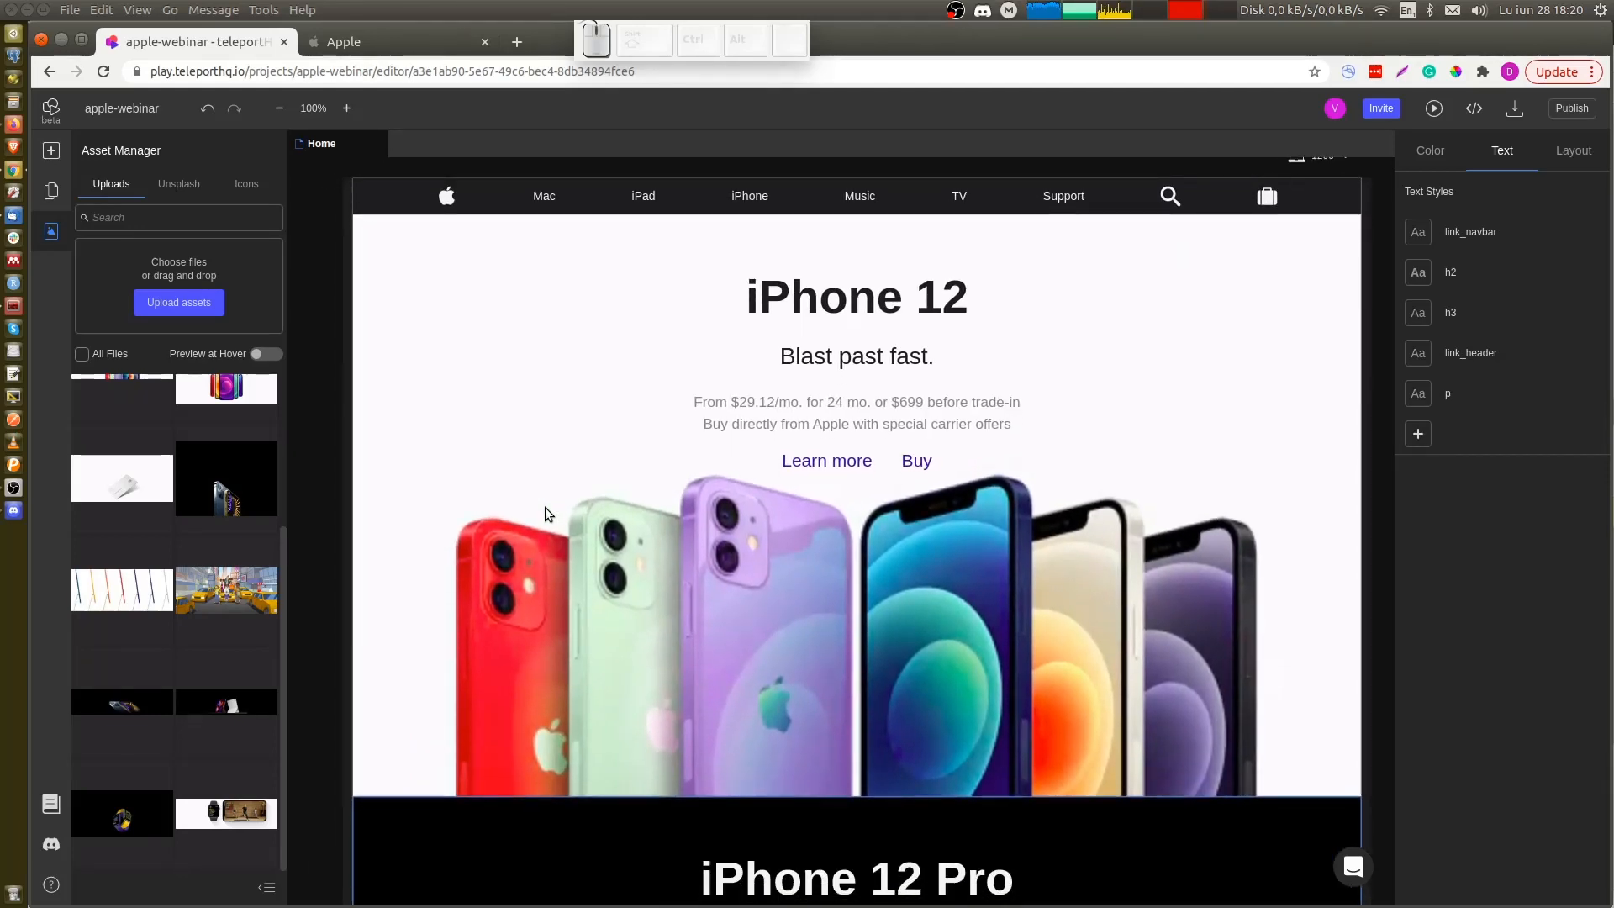
{"action": "key", "text": "ctrl+Tab"}
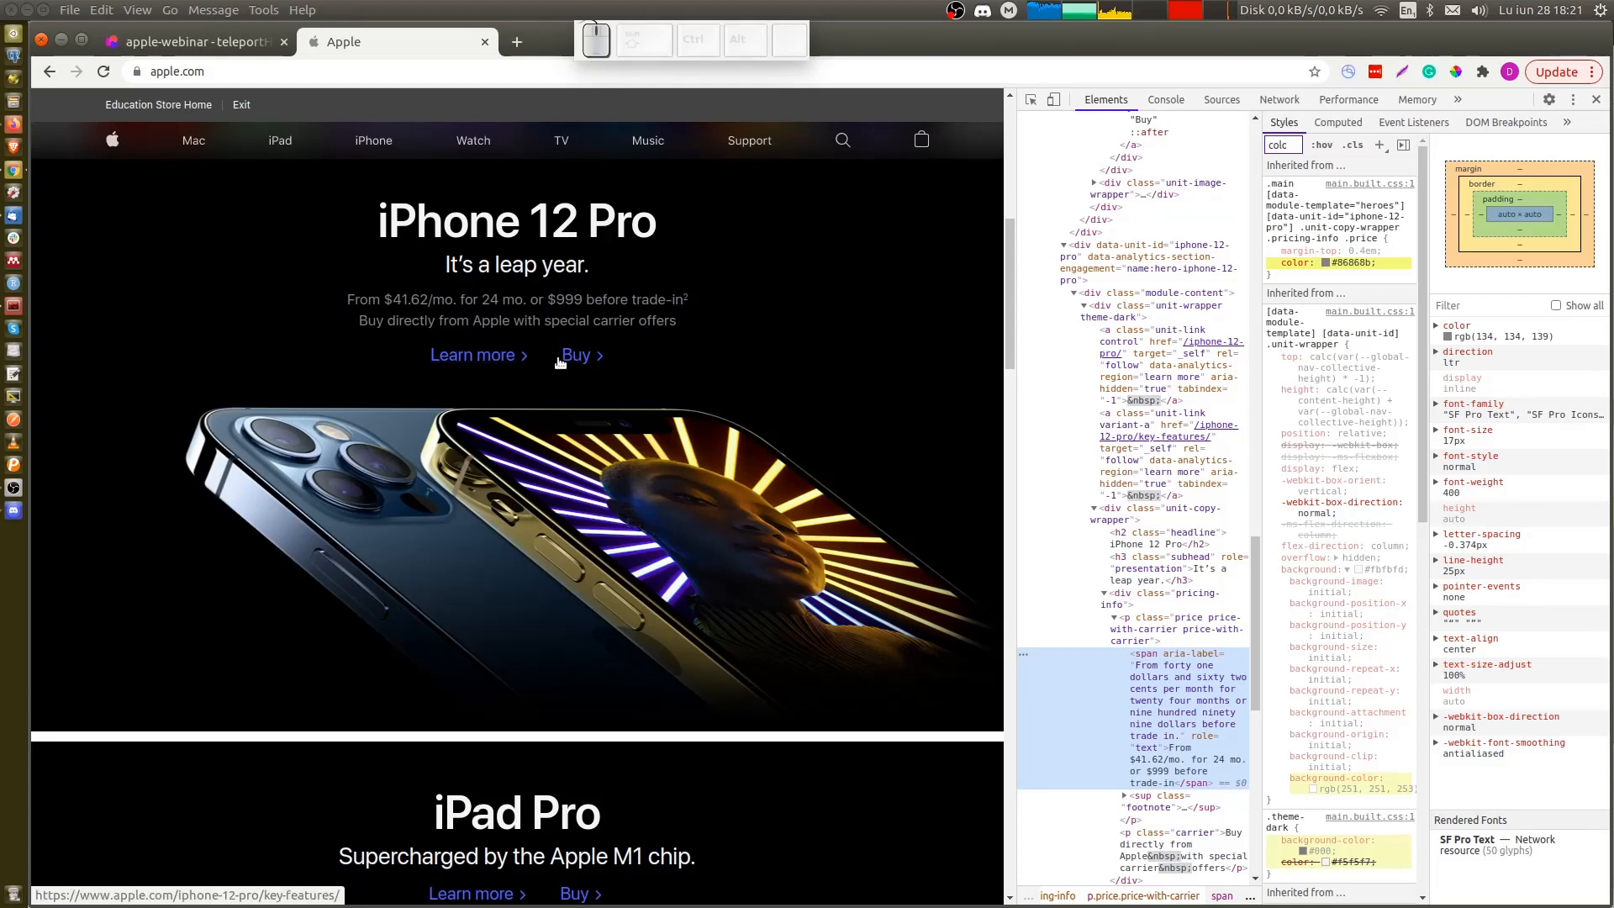
{"action": "scroll", "coordinate": [523, 360], "scroll_direction": "down", "scroll_amount": 5}
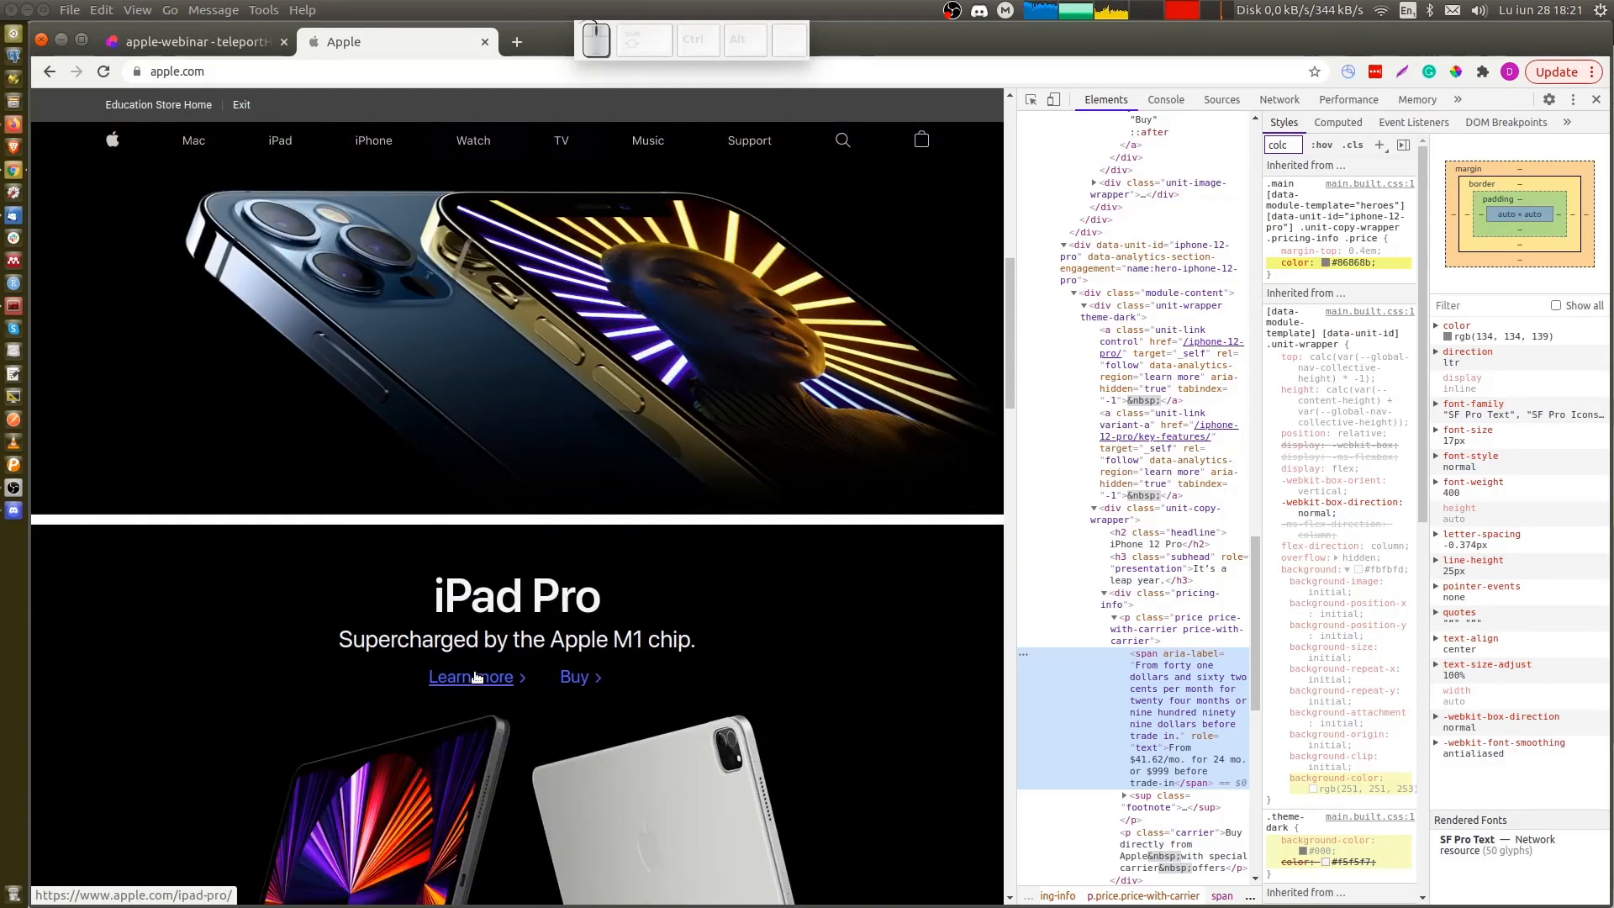
{"action": "scroll", "coordinate": [371, 267], "scroll_direction": "up", "scroll_amount": 2}
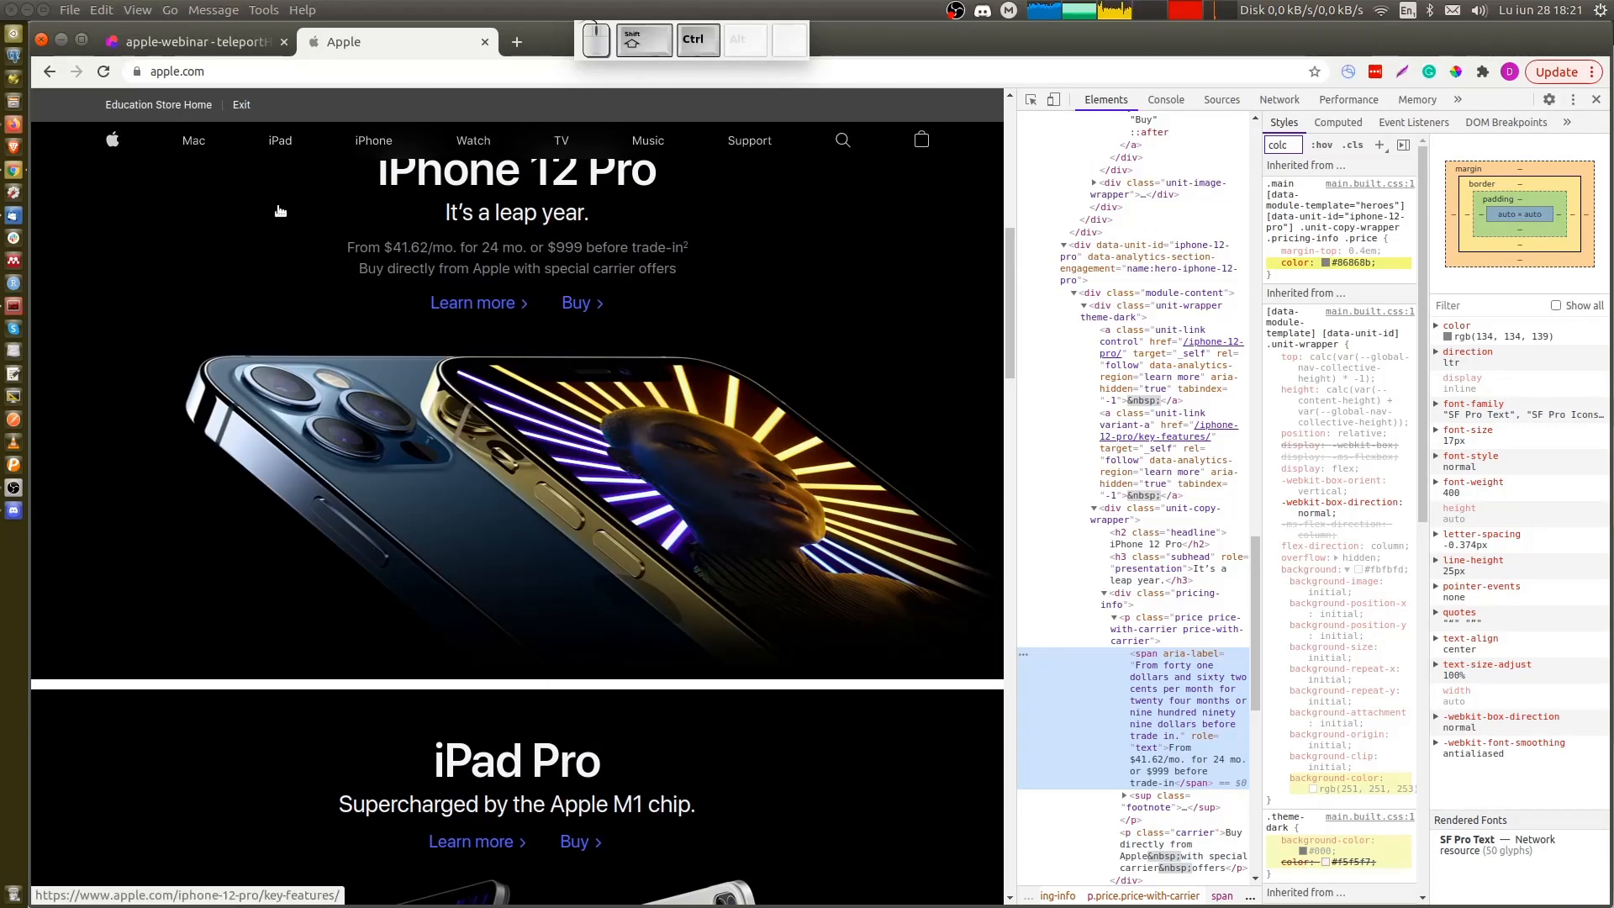
{"action": "key", "text": "ctrl+shift+Tab"}
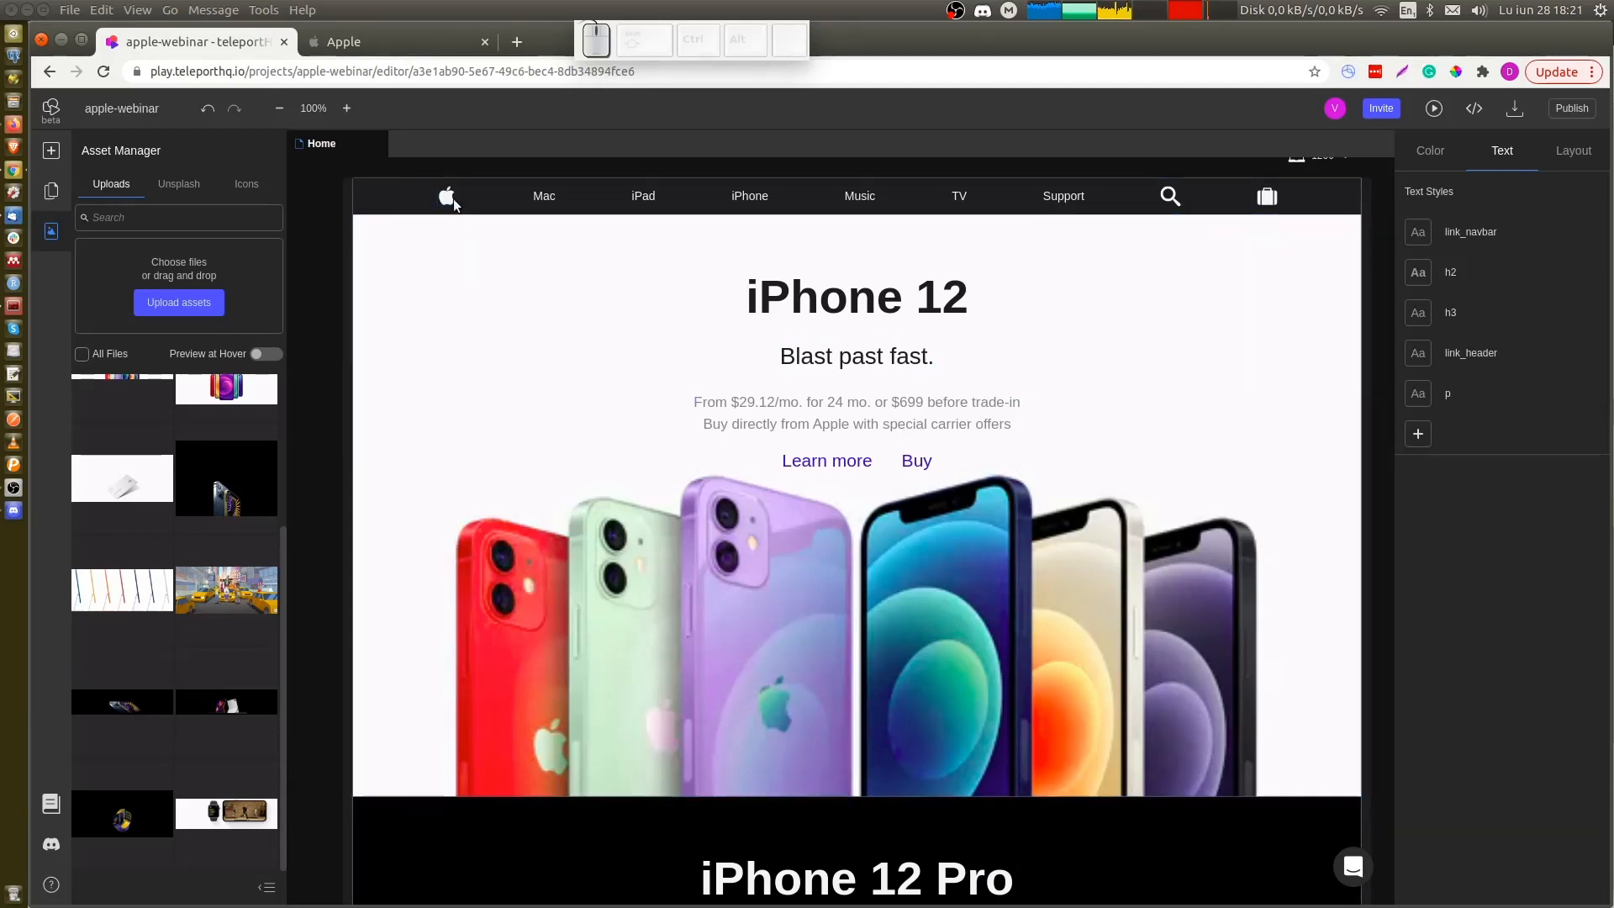
Add a hover state to the navbar's Apple logo icon and open the saved color list for its hover color
{"action": "left_click", "coordinate": [451, 198]}
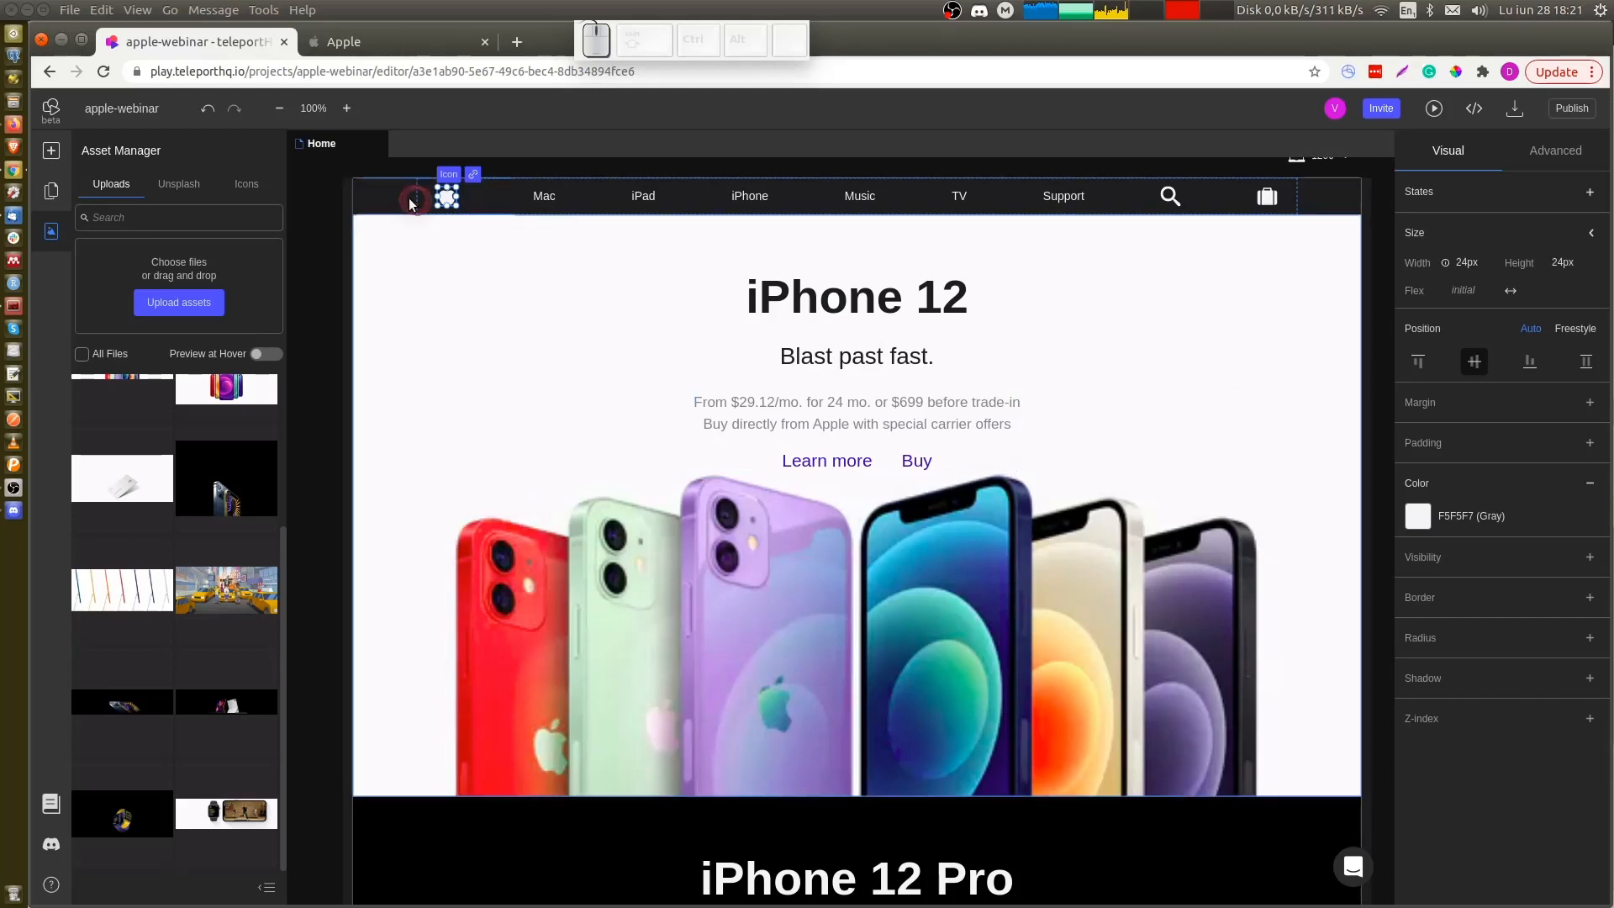
{"action": "left_click", "coordinate": [1590, 195]}
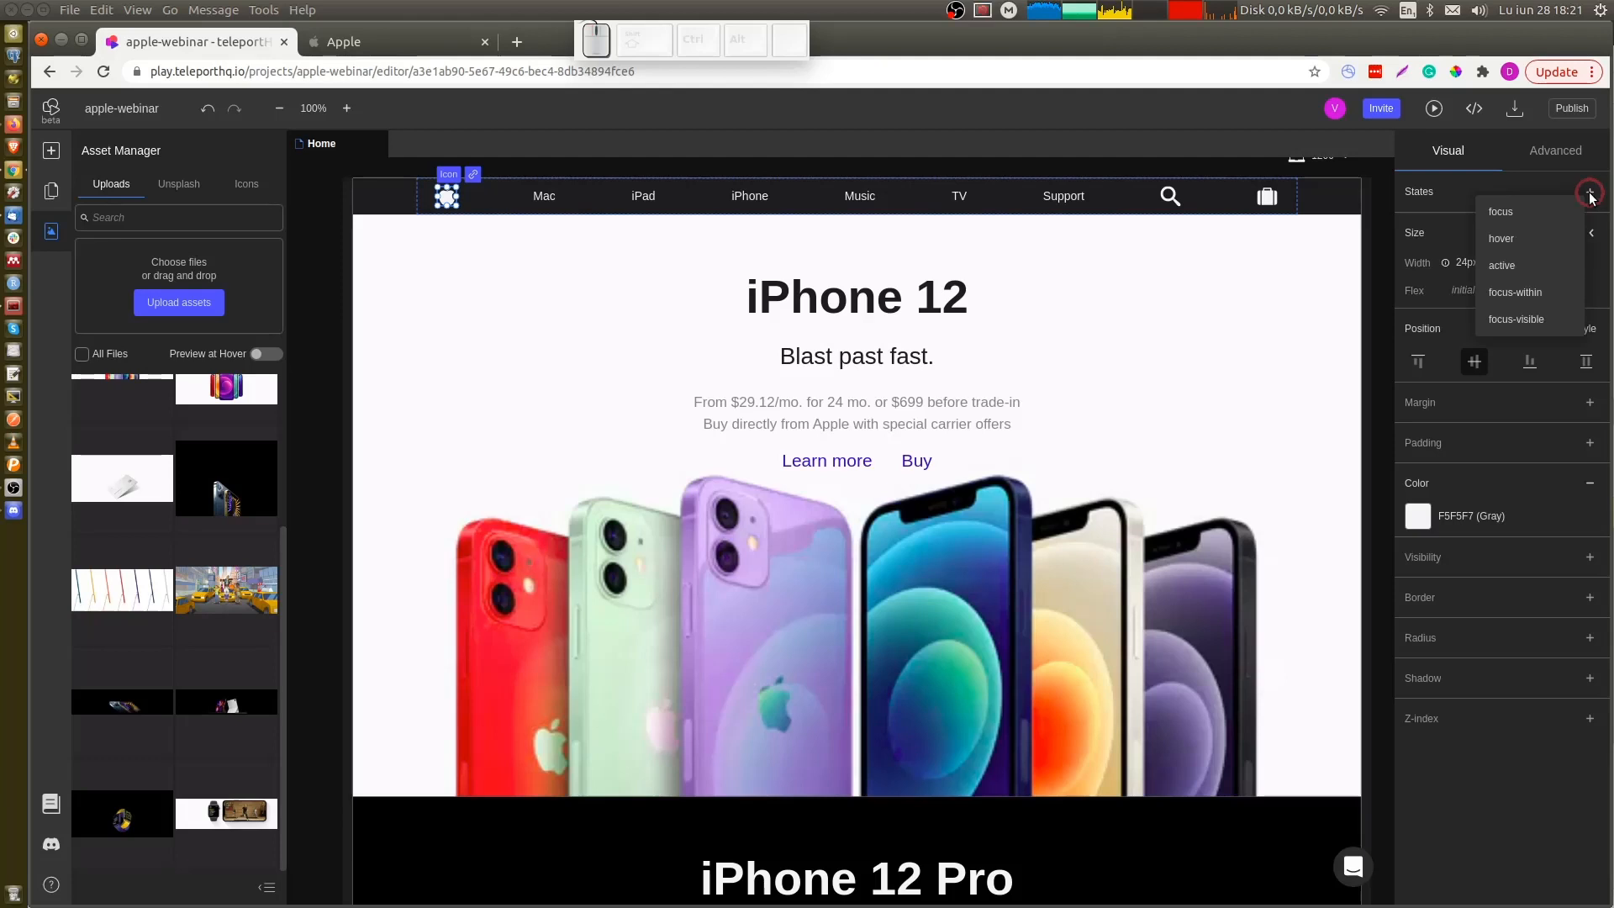
{"action": "left_click", "coordinate": [1521, 238]}
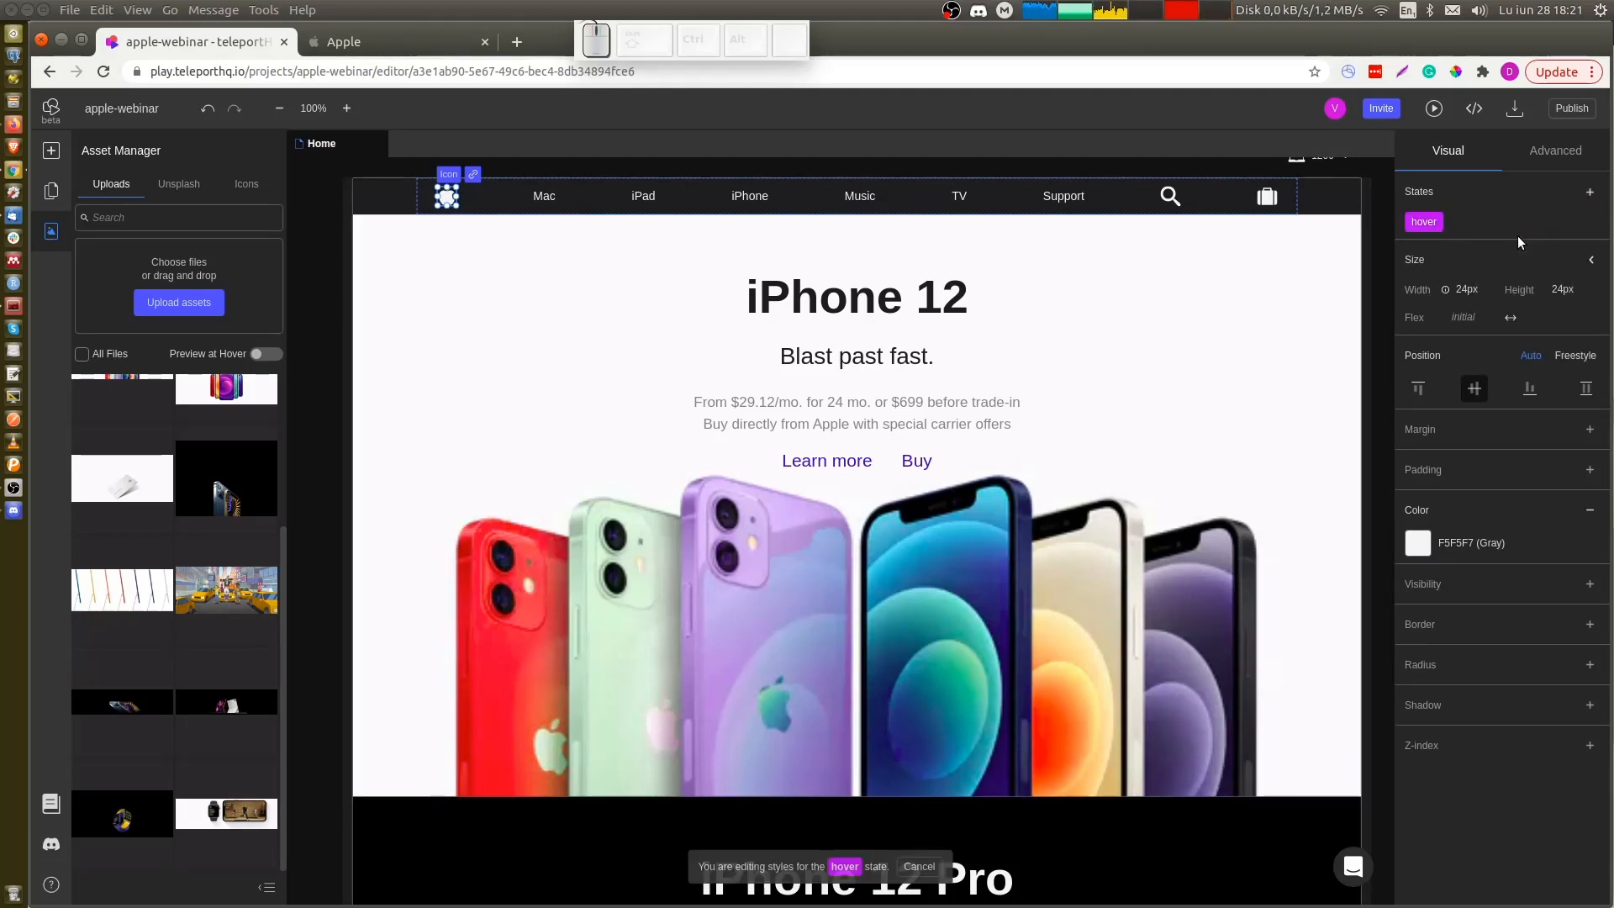
{"action": "left_click", "coordinate": [1477, 544]}
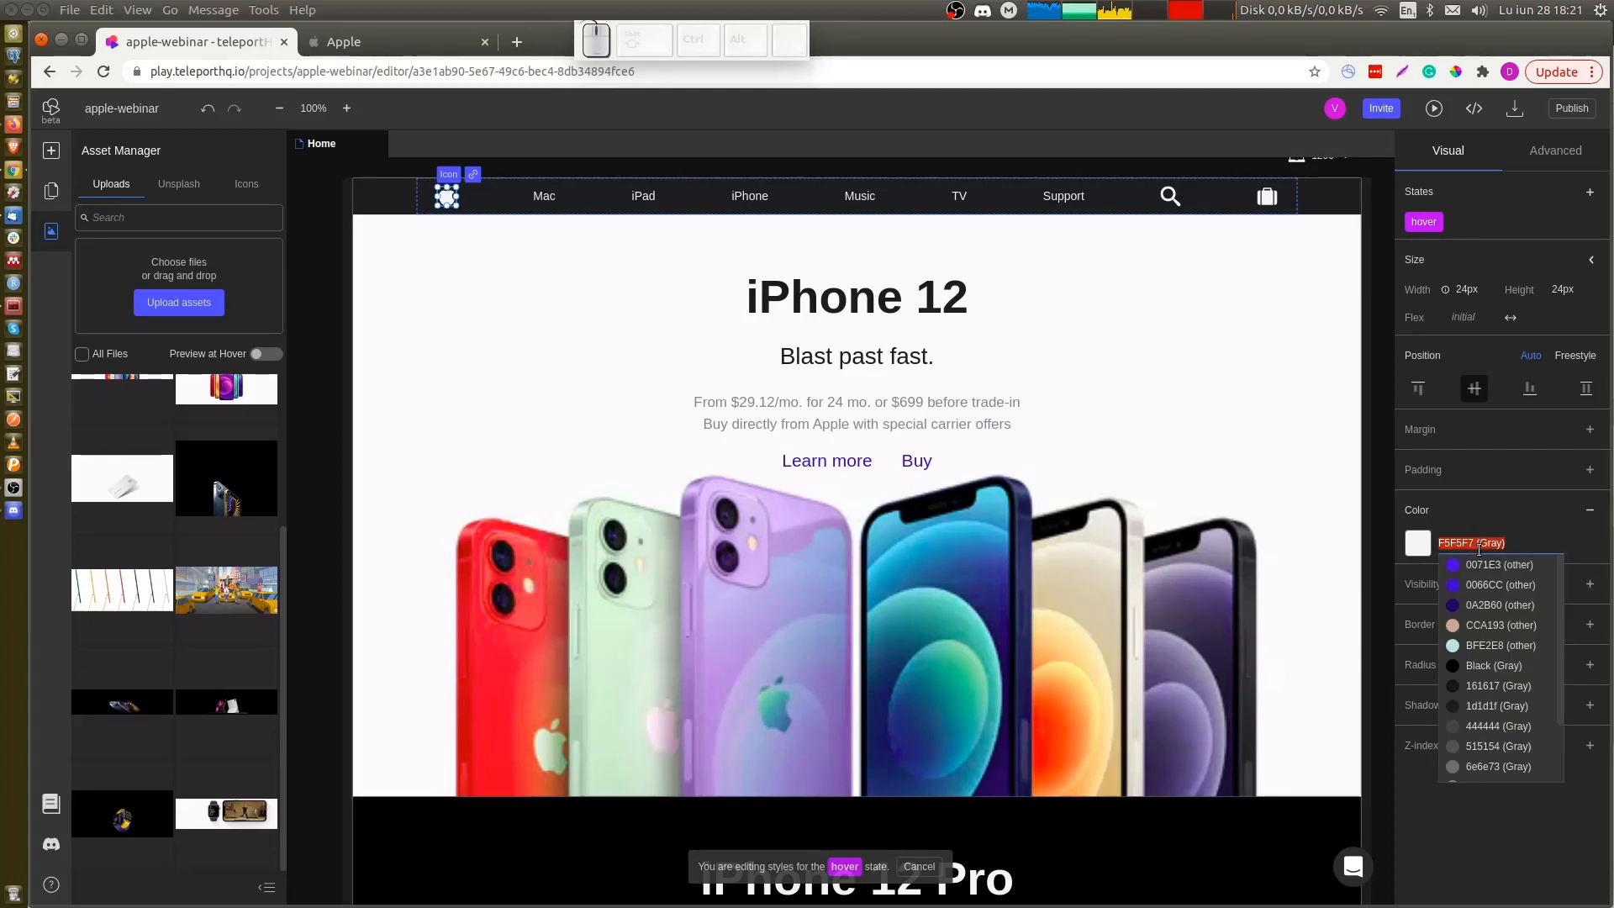
{"action": "scroll", "coordinate": [1476, 654], "scroll_direction": "down", "scroll_amount": 2}
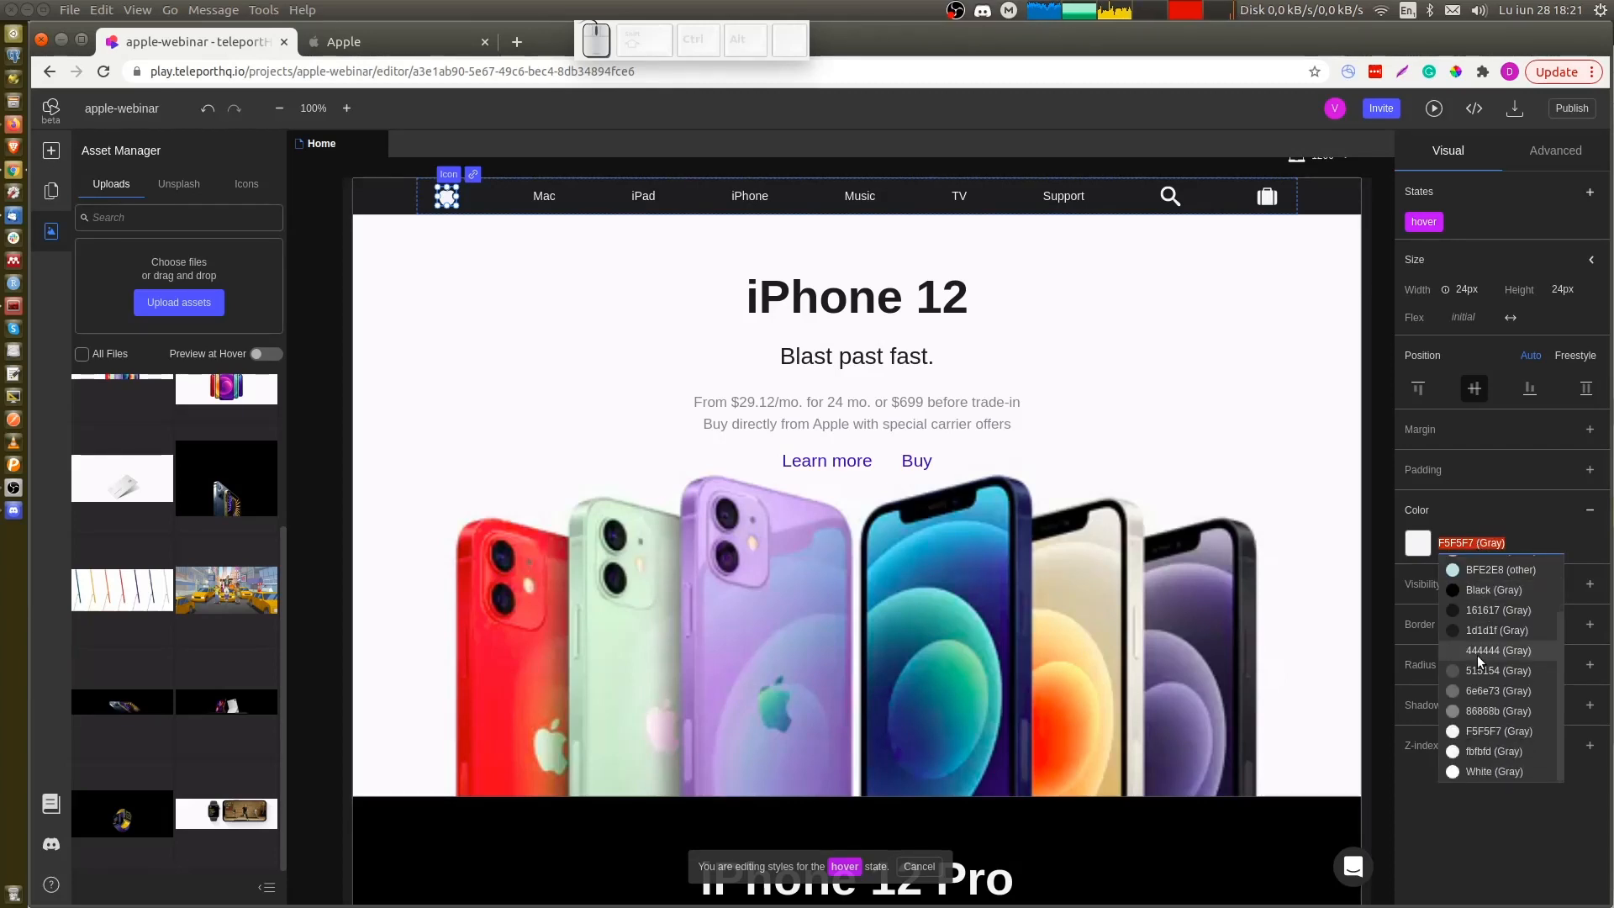
Set the Apple icon's hover color to fbfbfd, copy the icon, and try to transfer its style to the search icon
{"action": "left_click", "coordinate": [1490, 748]}
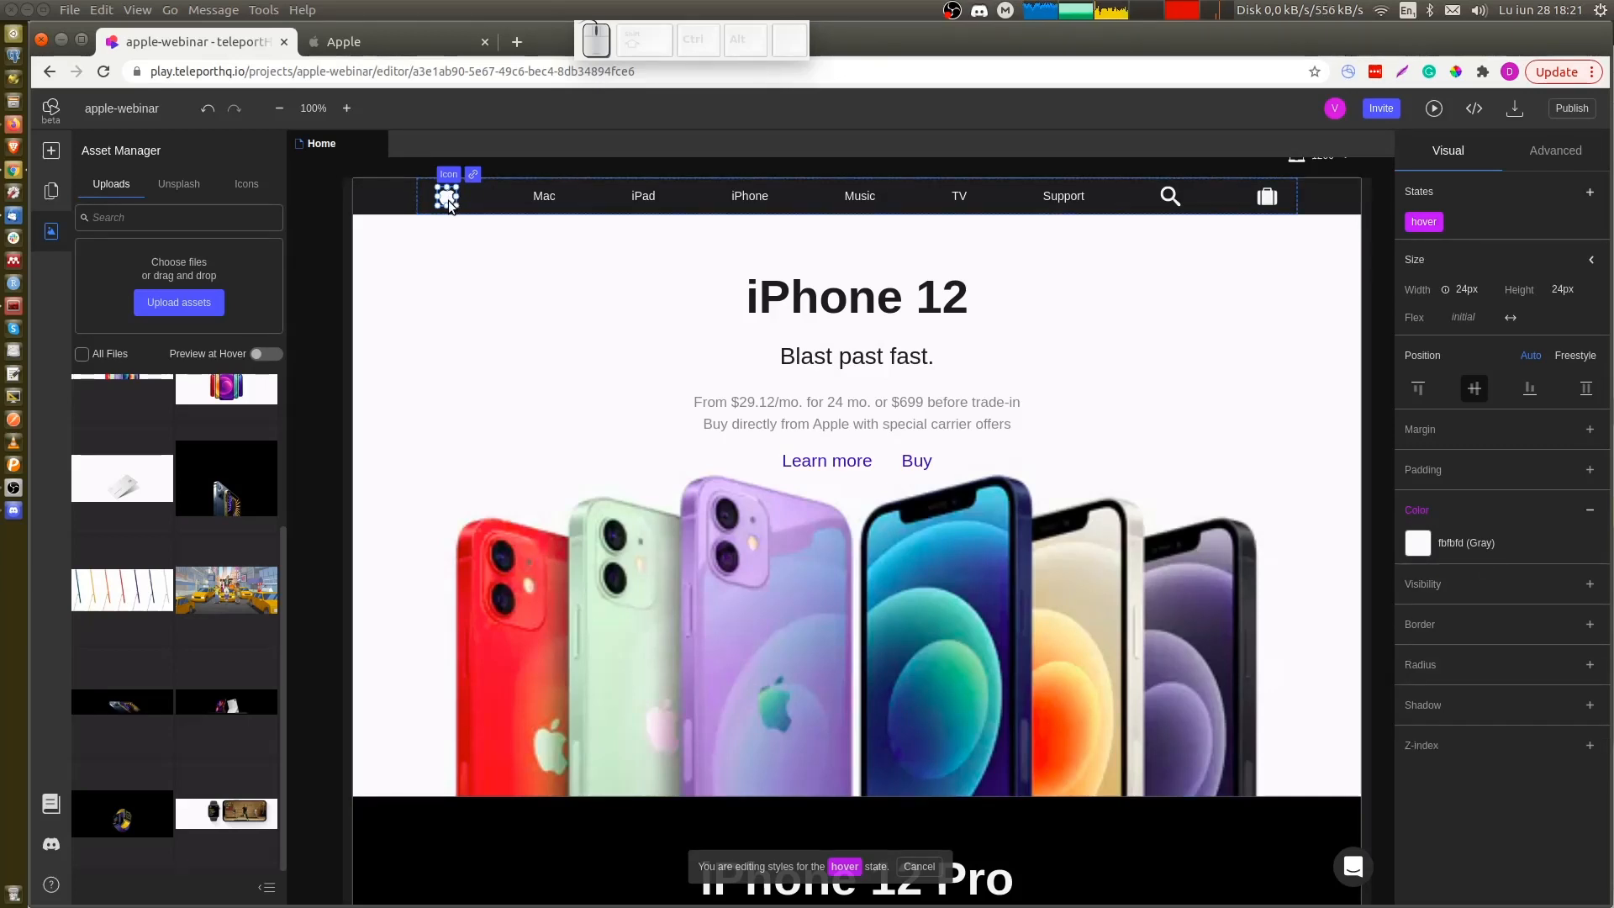
{"action": "key", "text": "ctrl+c"}
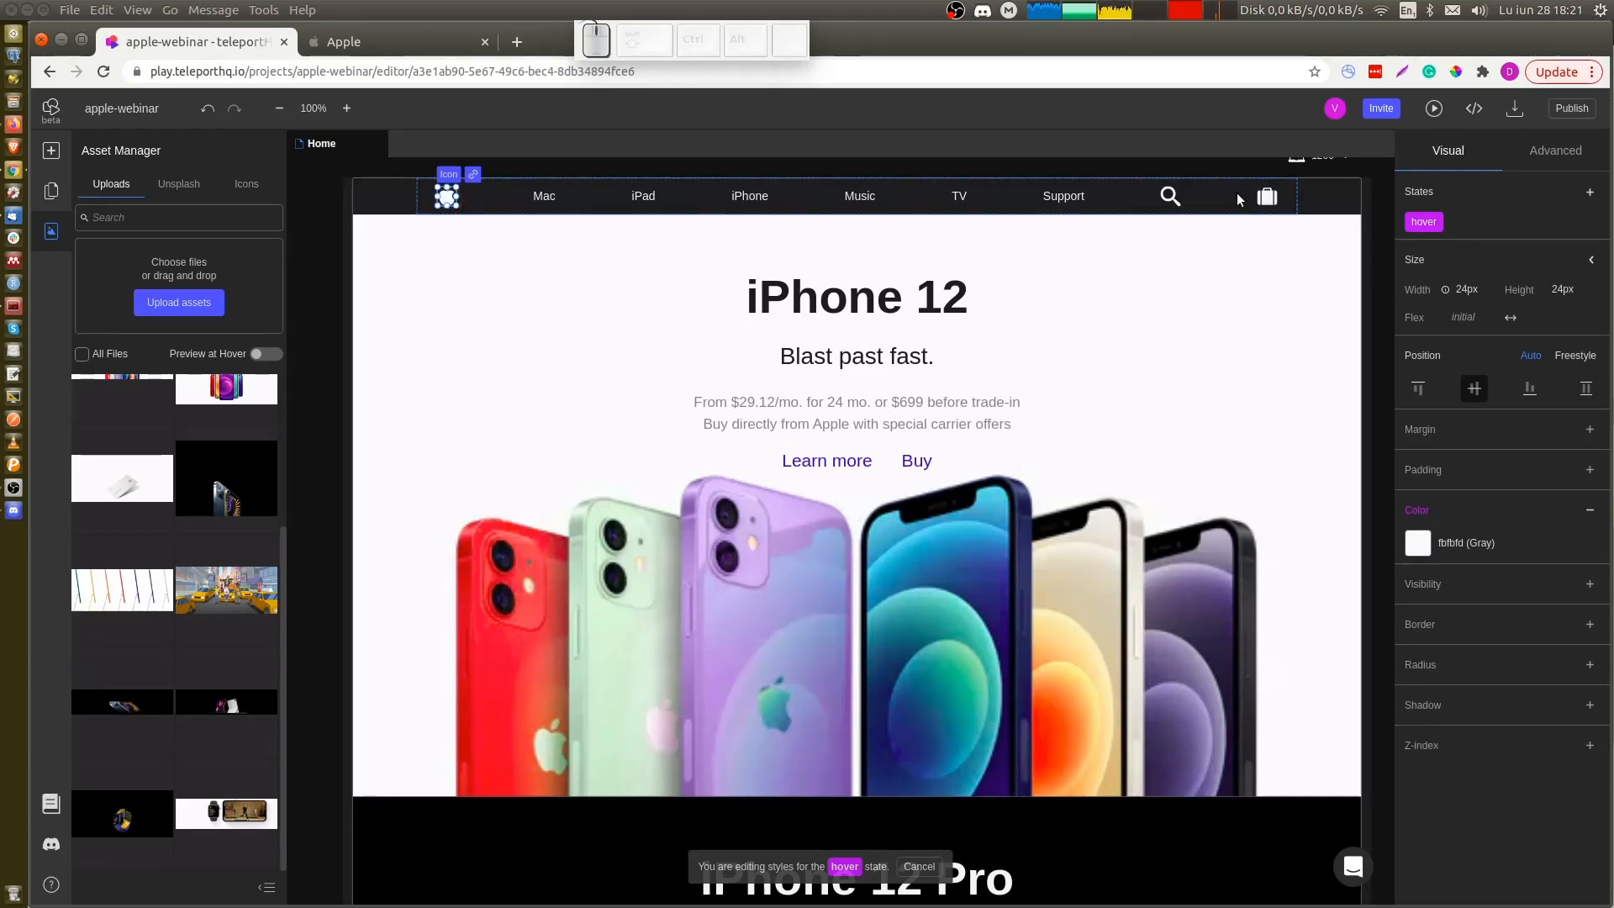
{"action": "left_click", "coordinate": [1169, 202]}
{"action": "right_click", "coordinate": [1169, 202]}
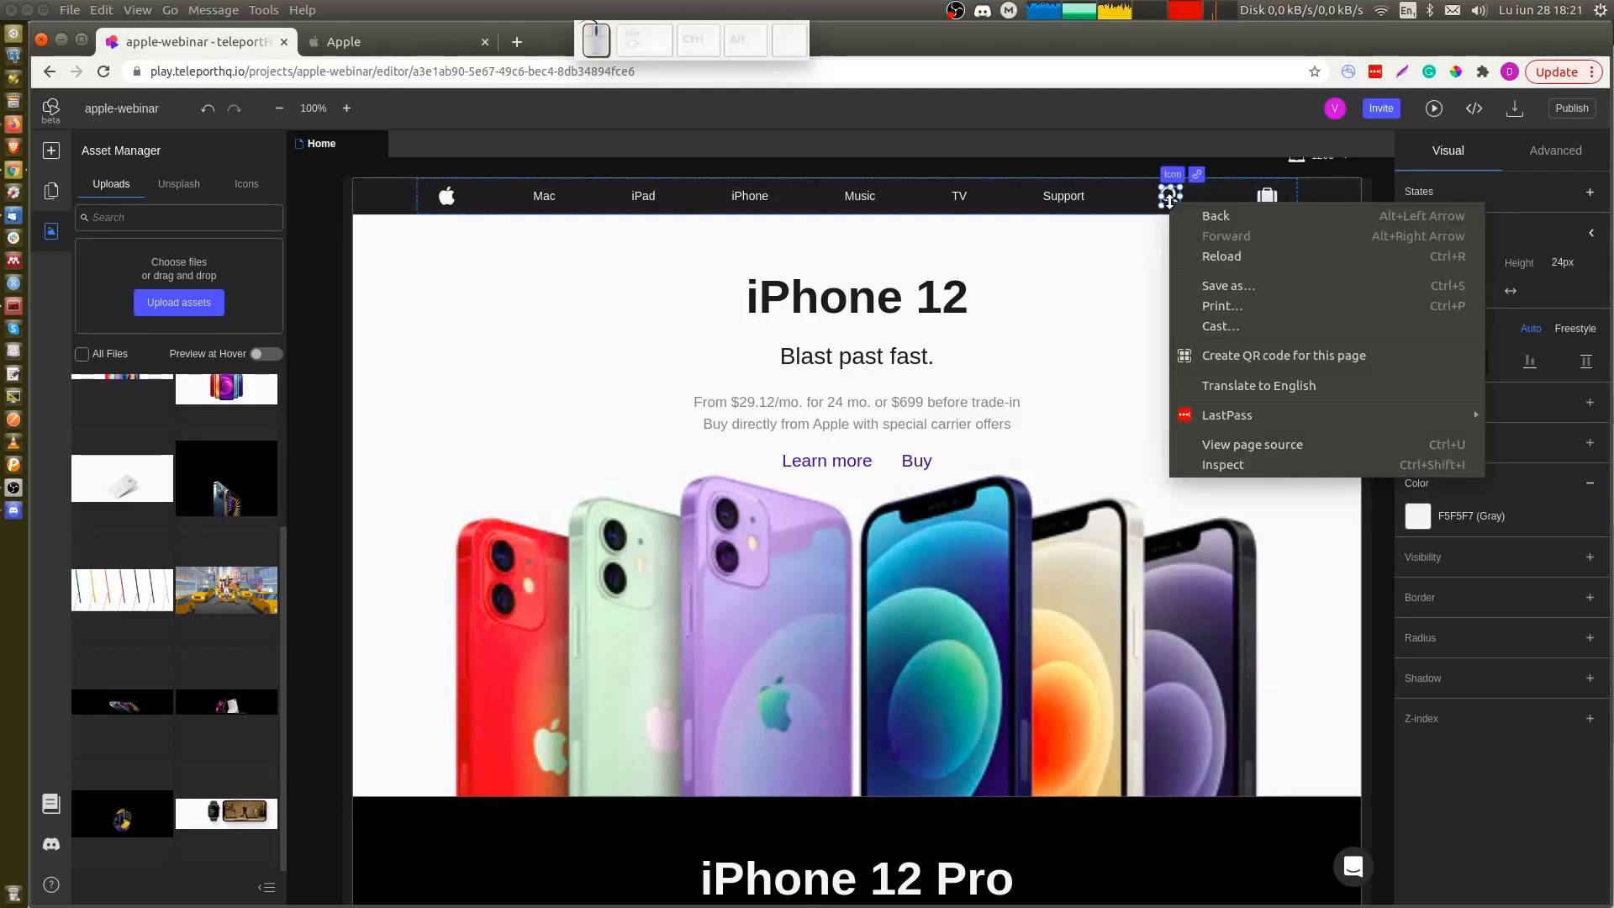
{"action": "left_click", "coordinate": [1169, 196]}
{"action": "right_click", "coordinate": [1169, 193]}
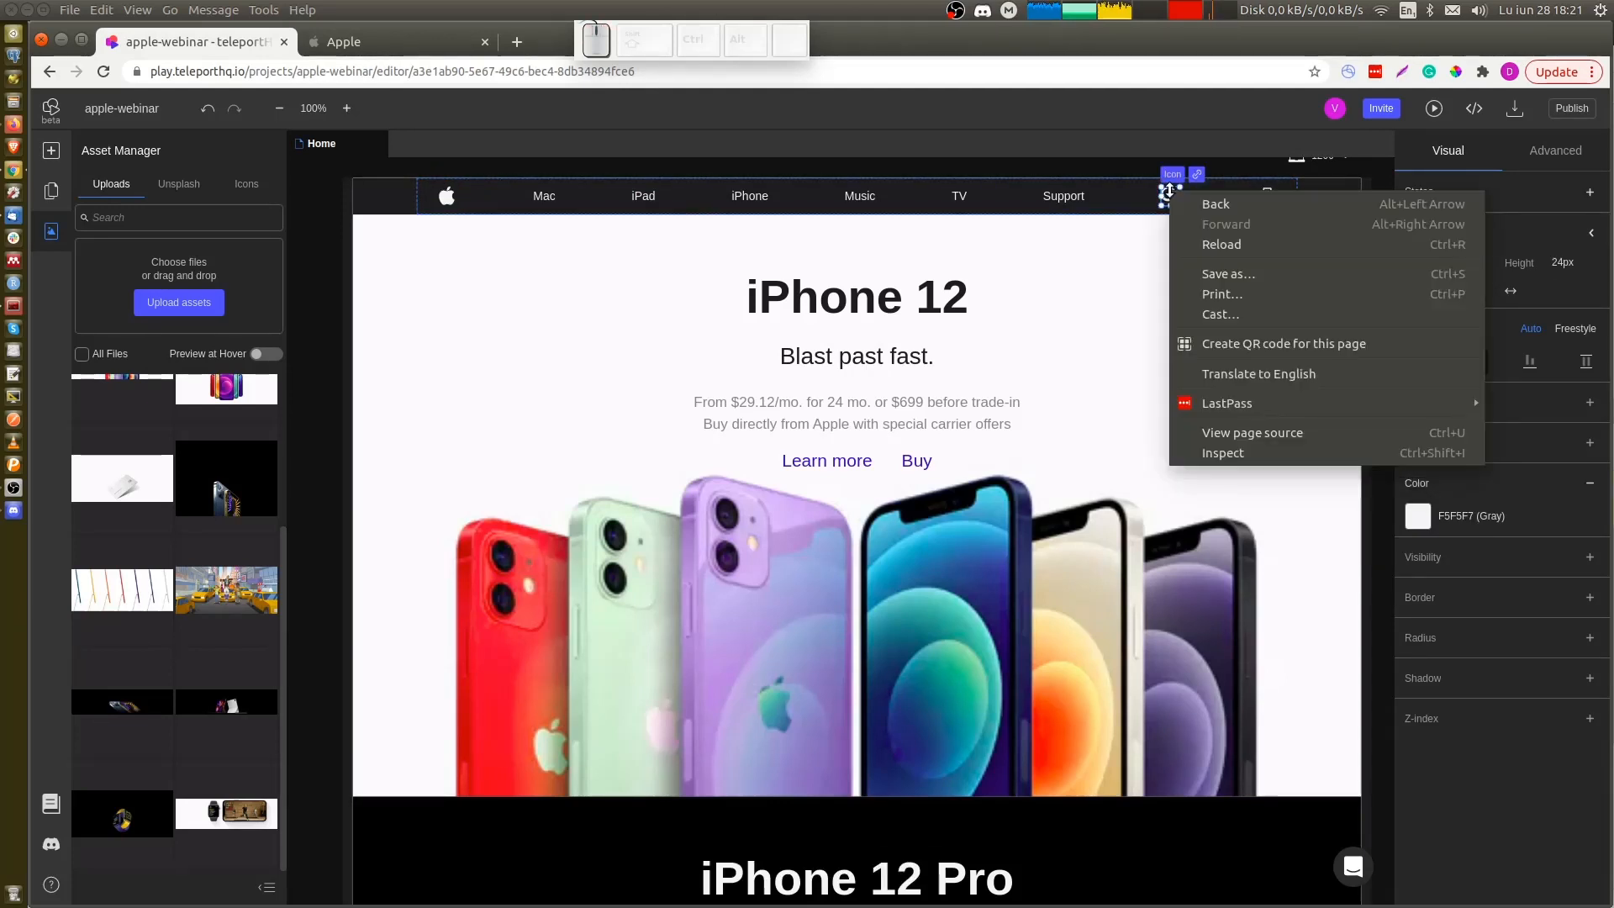
{"action": "left_click", "coordinate": [1168, 205]}
Undo the latest edits and try to redo them
{"action": "key", "text": "ctrl+z"}
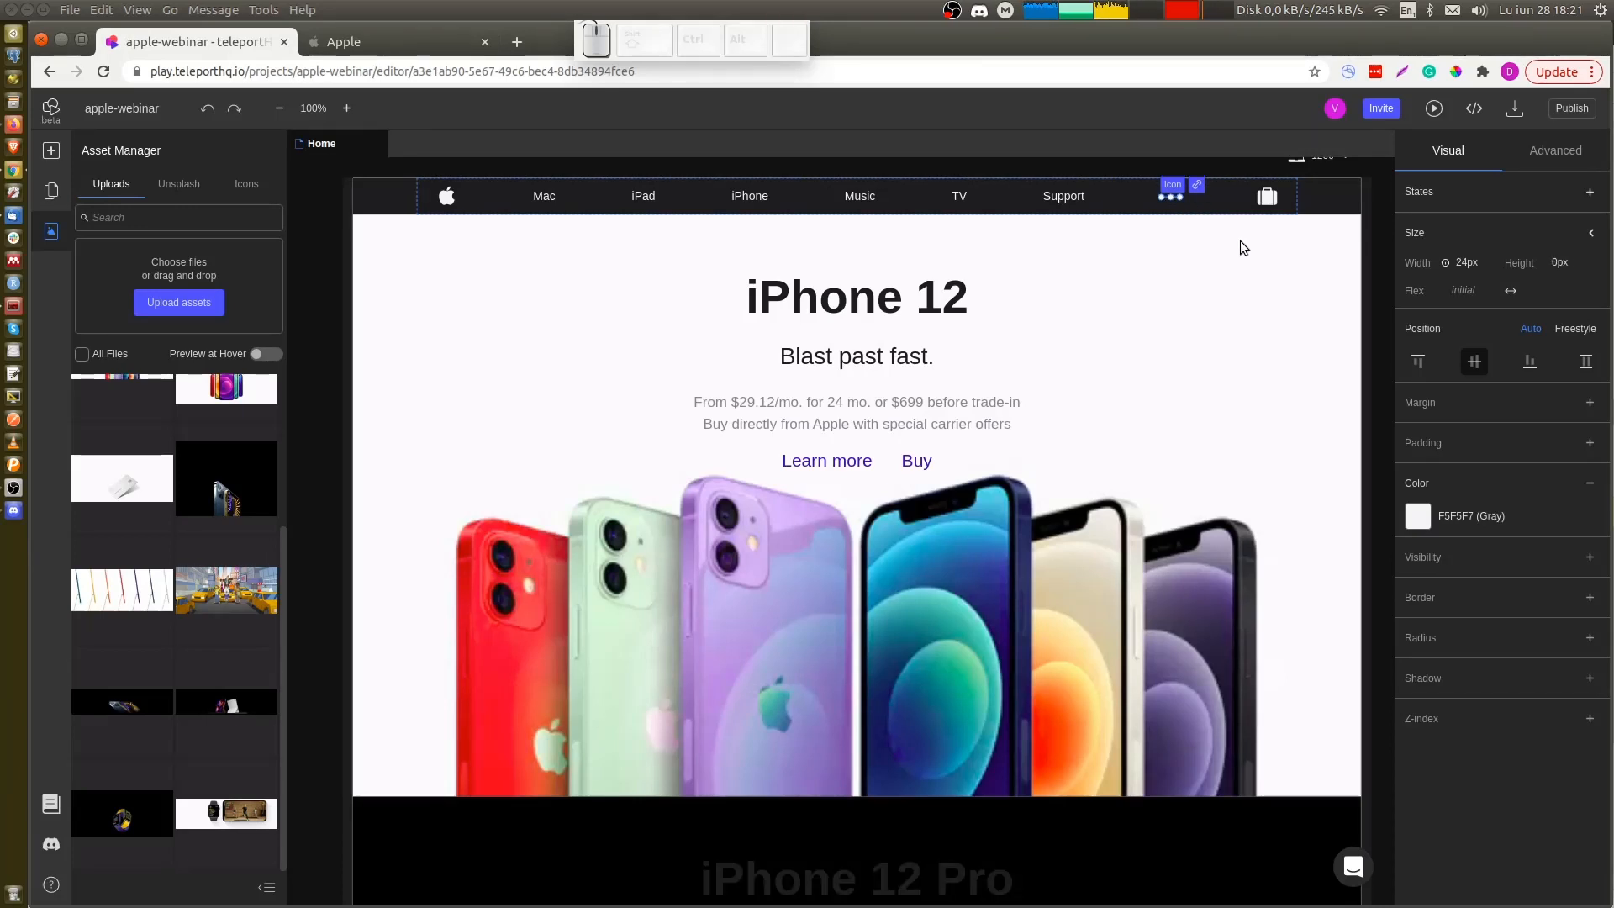
{"action": "key", "text": "ctrl+z"}
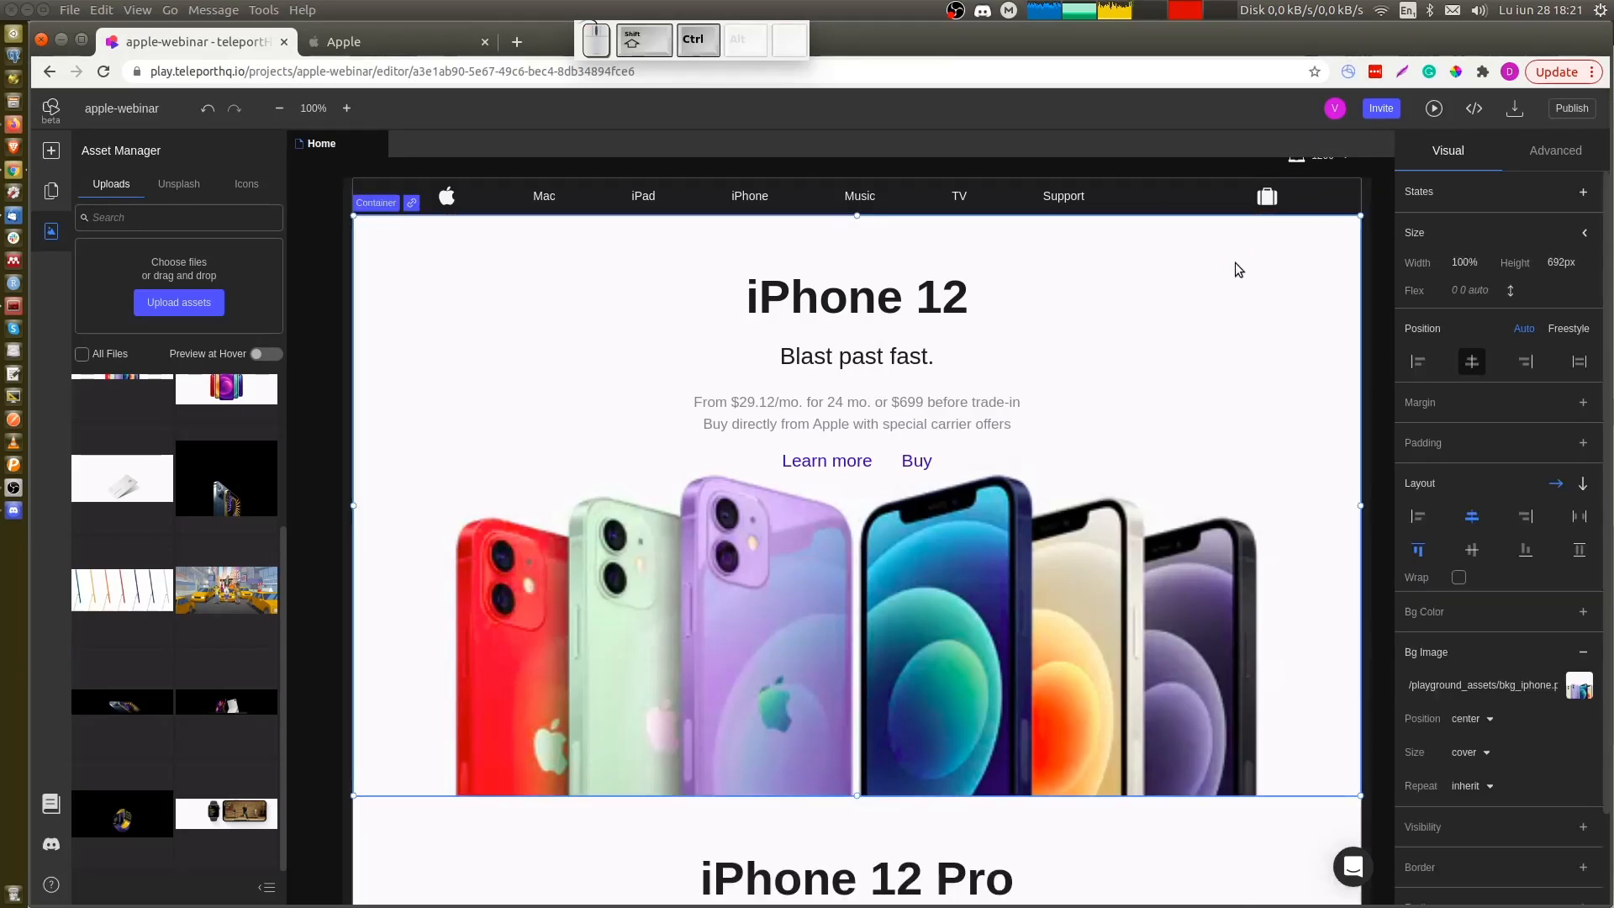
{"action": "key", "text": "ctrl+shift+z"}
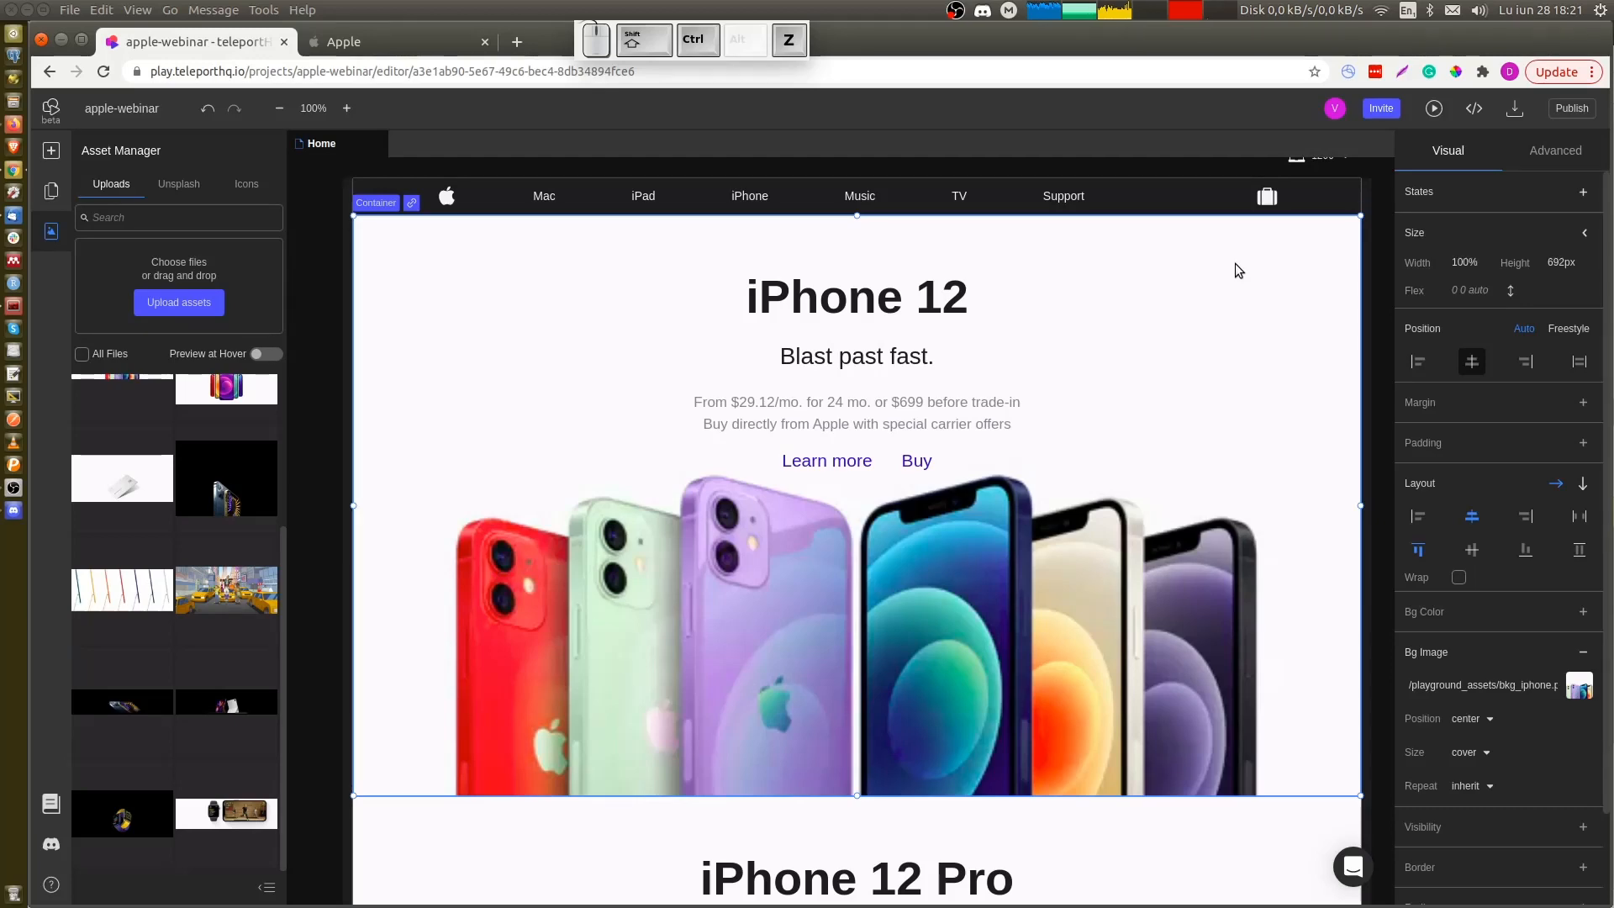
Replace the iPhone 12 Pro section's background image with the iphone_12_pro picture from the uploaded assets
{"action": "scroll", "coordinate": [783, 491], "scroll_direction": "down", "scroll_amount": 3}
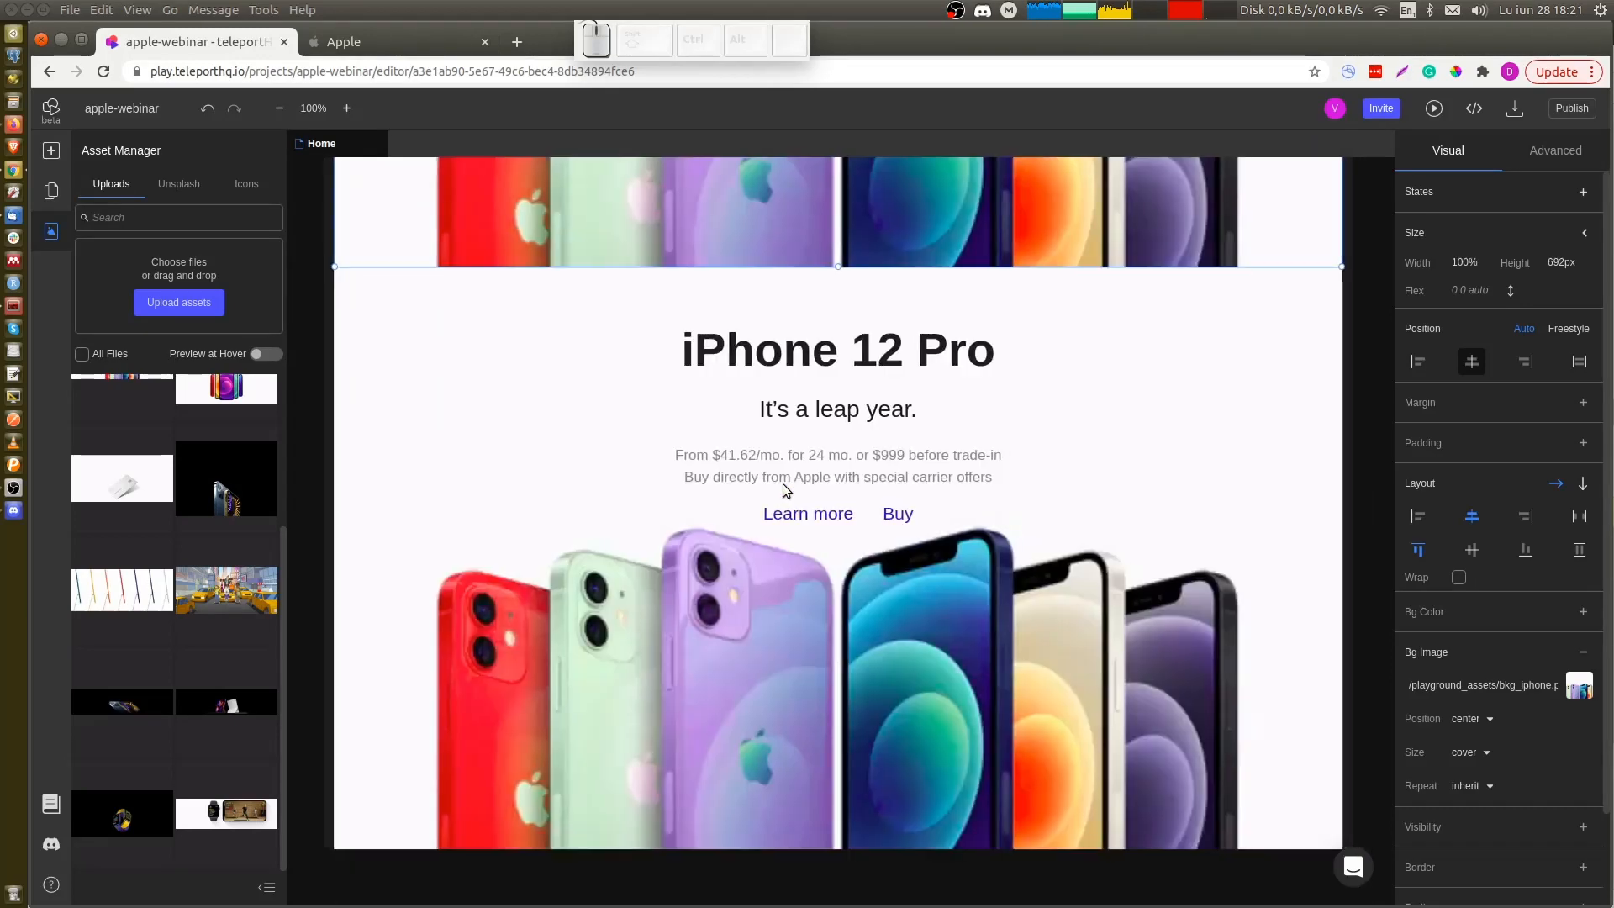
{"action": "left_click", "coordinate": [472, 493]}
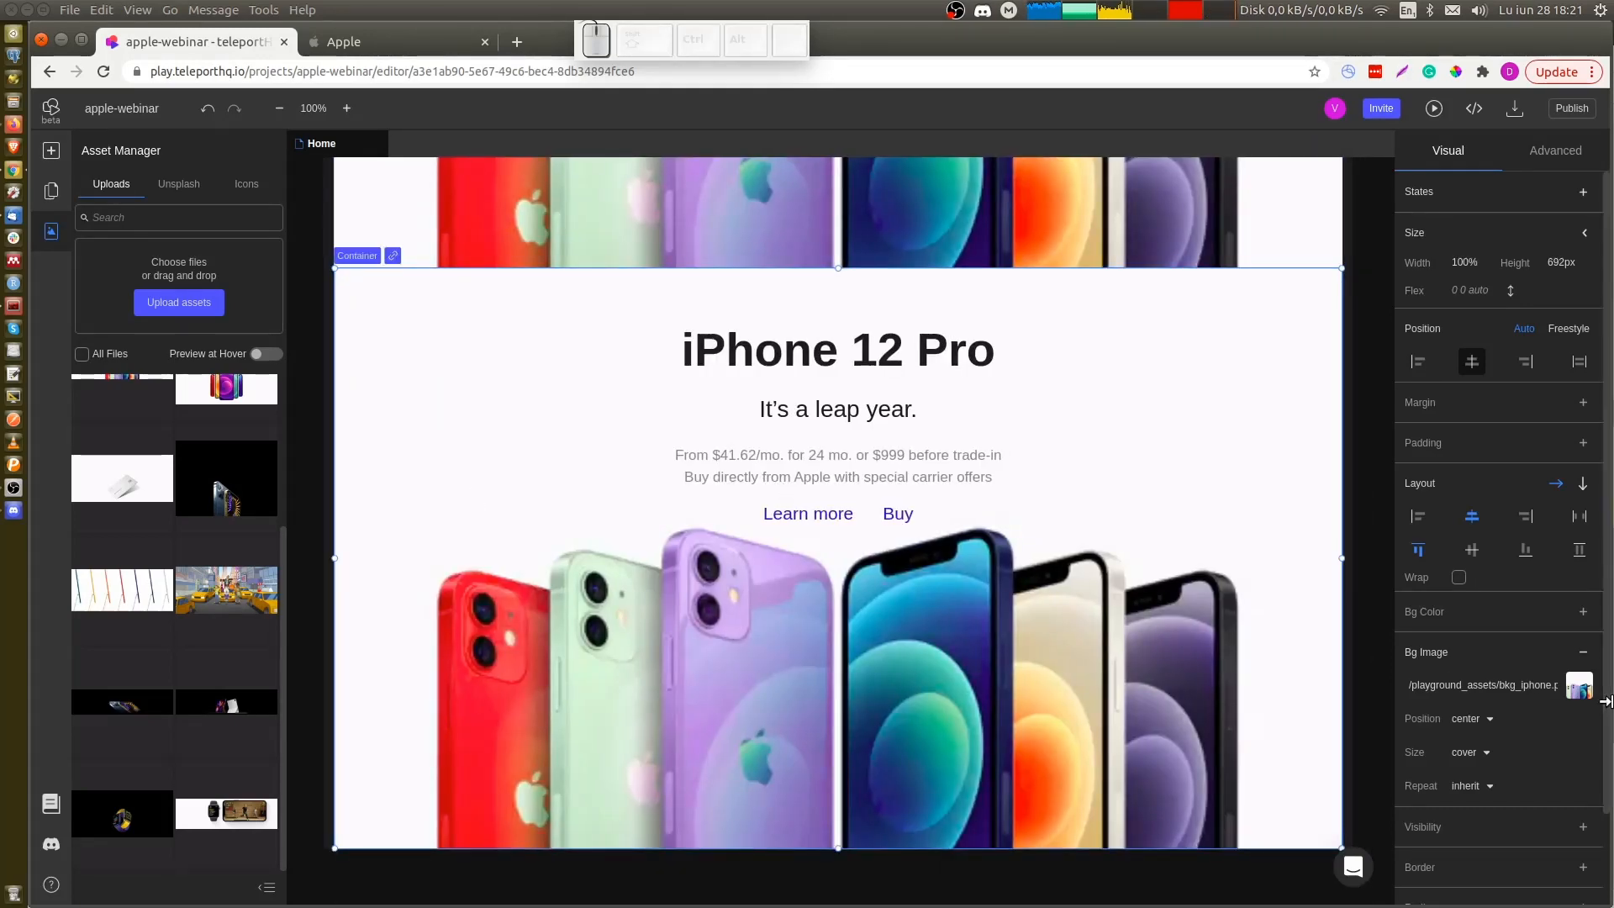
{"action": "left_click", "coordinate": [1580, 687]}
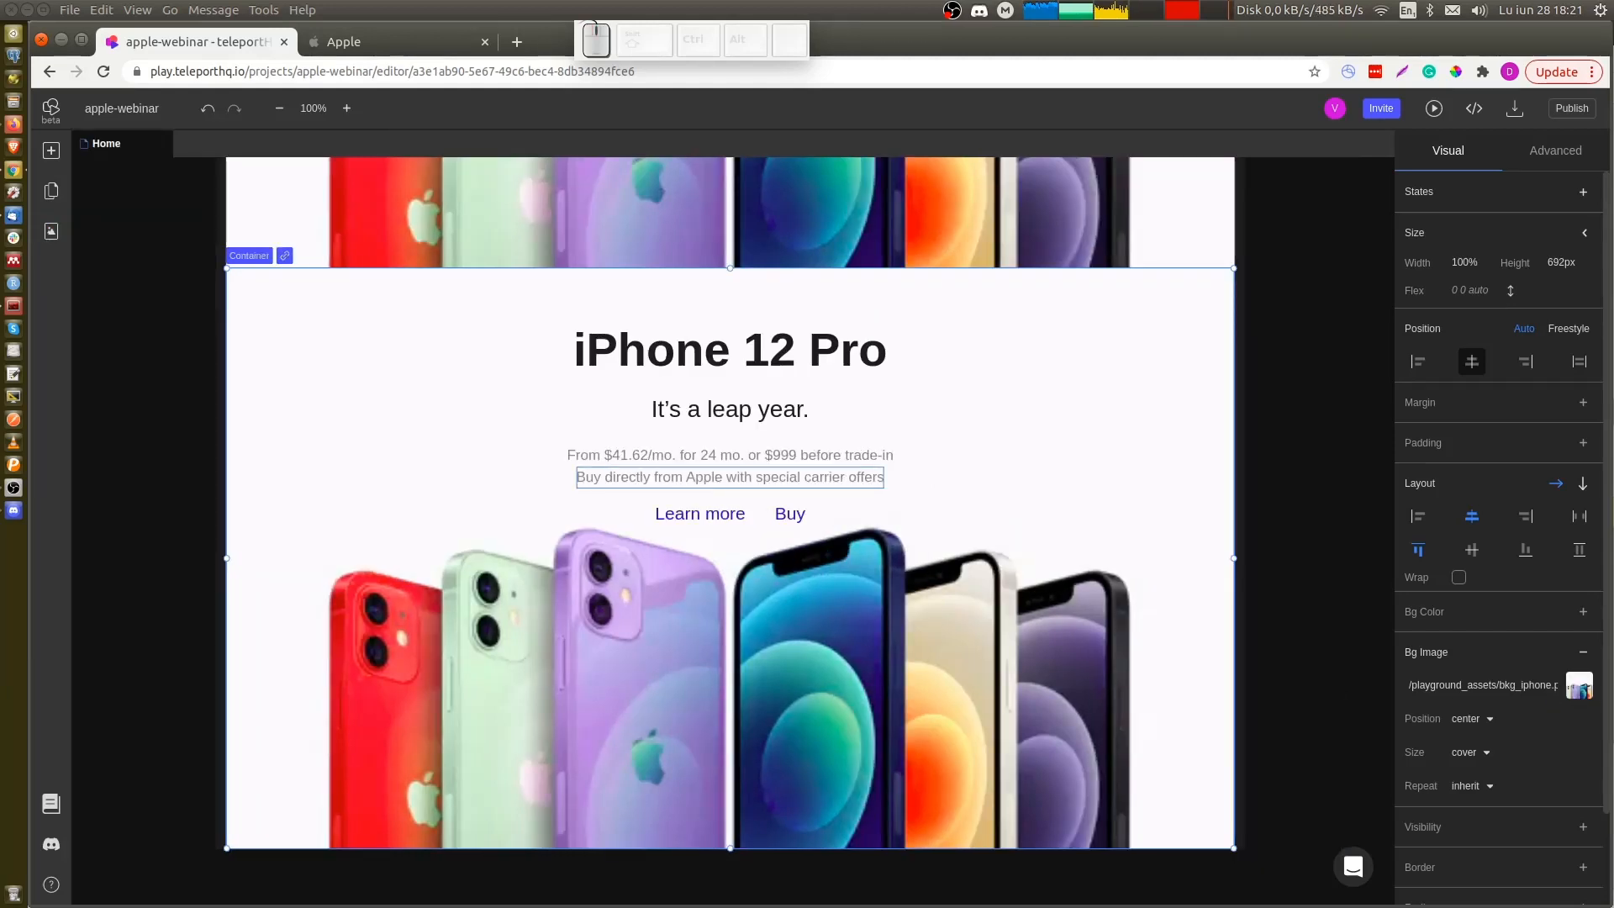
{"action": "left_click", "coordinate": [1580, 691]}
{"action": "scroll", "coordinate": [126, 543], "scroll_direction": "down", "scroll_amount": 5}
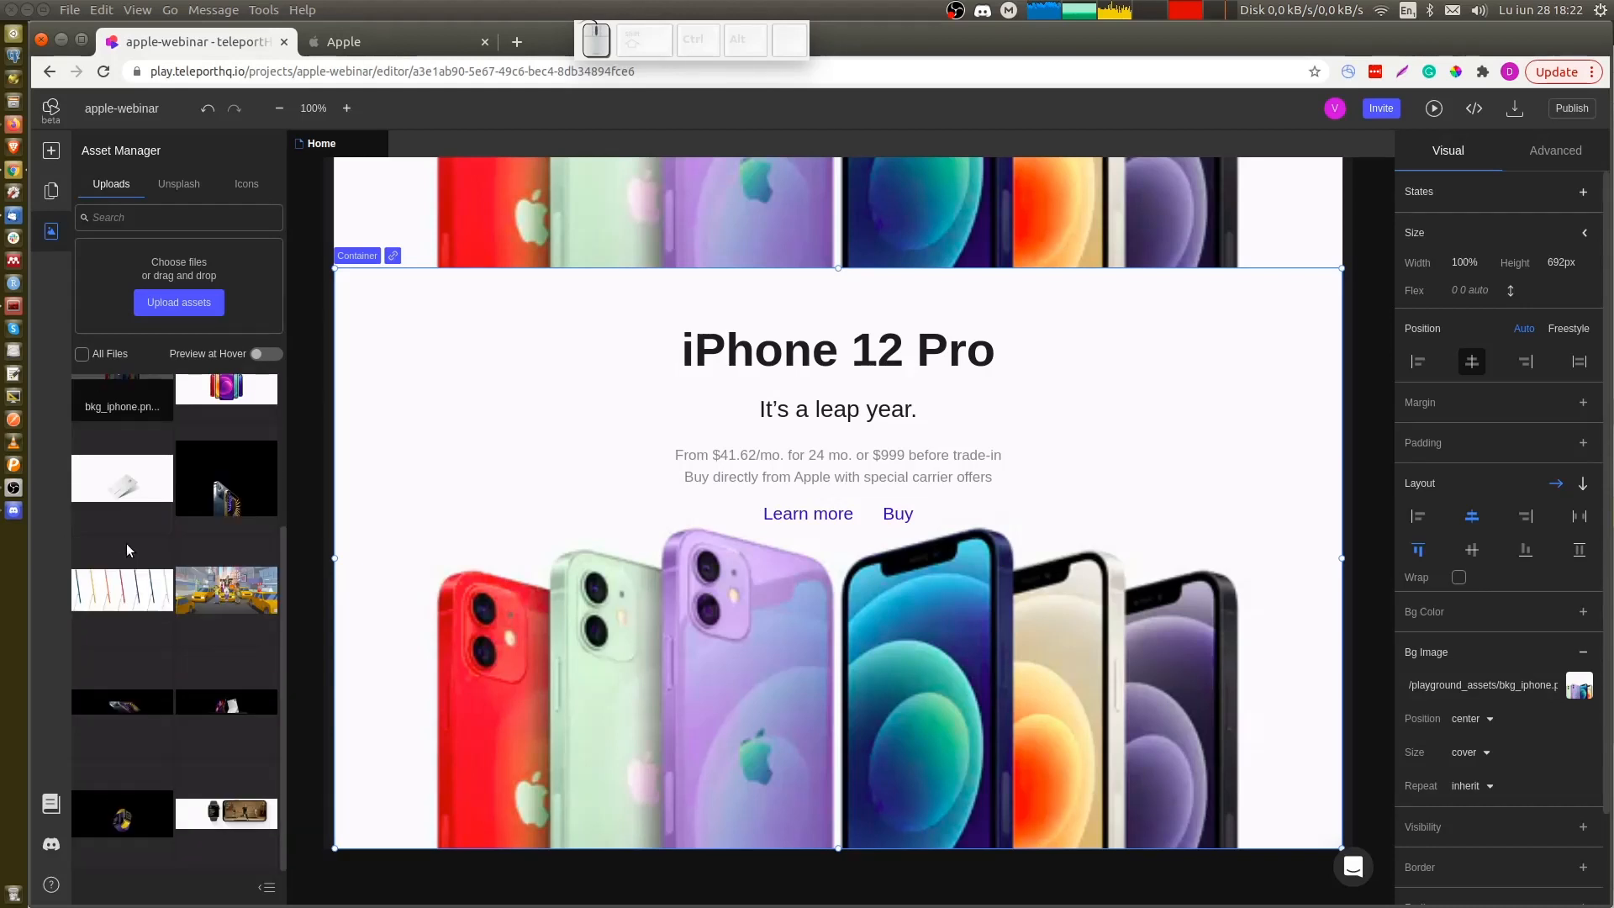
{"action": "left_click", "coordinate": [122, 708]}
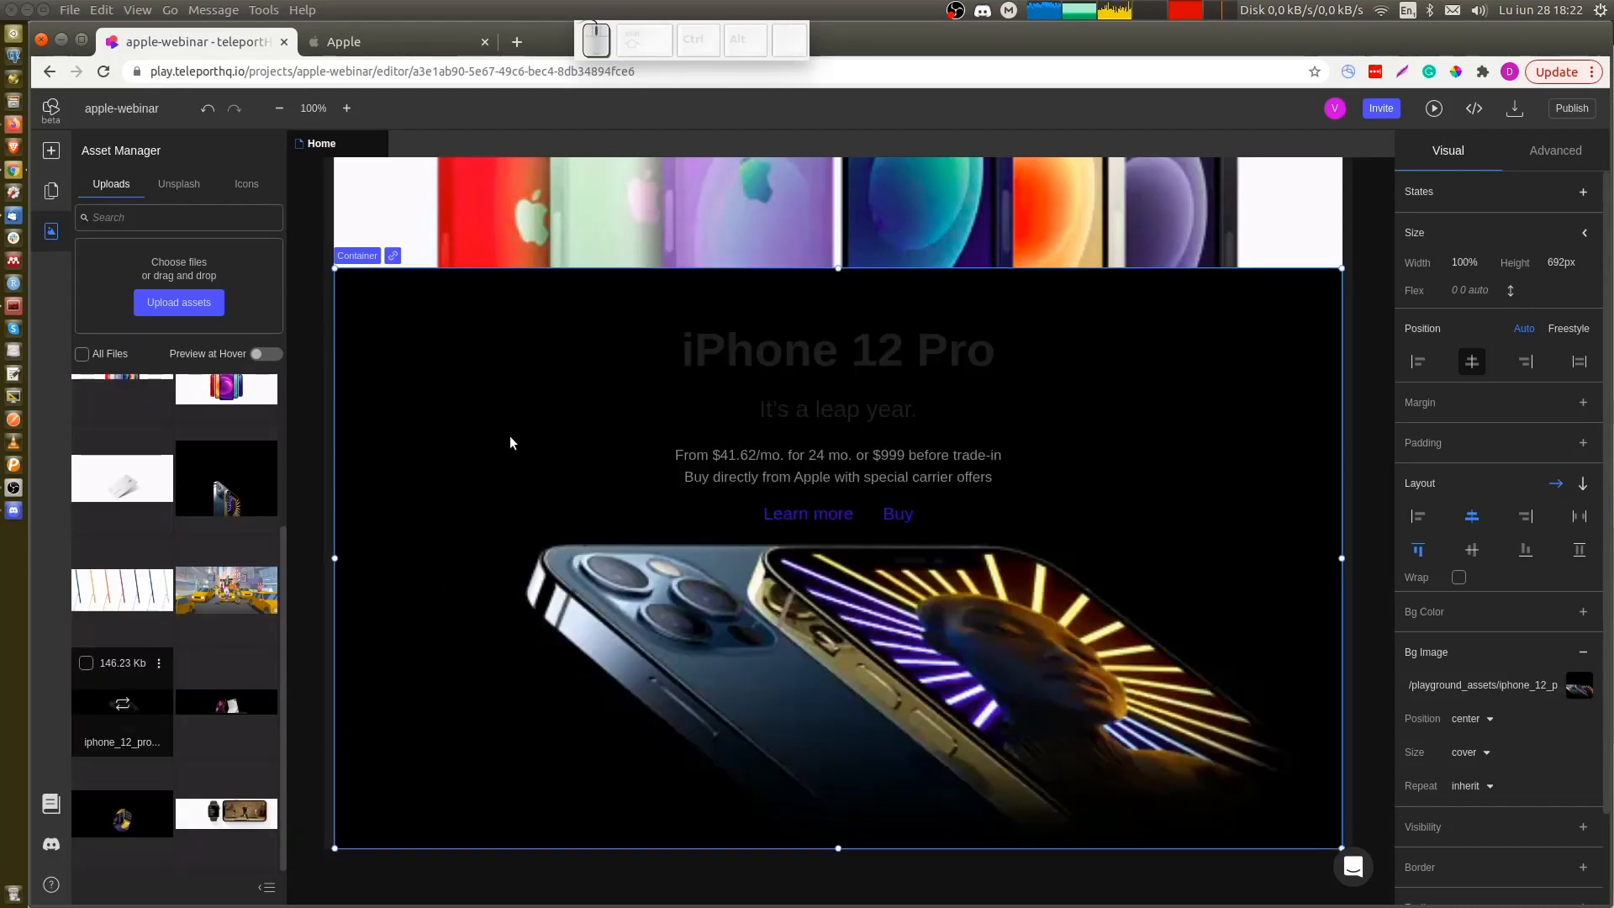
Set the text color of the "iPhone 12 Pro" and "It's a leap year." headings to F5F5F7 (Gray)
{"action": "scroll", "coordinate": [538, 331], "scroll_direction": "up", "scroll_amount": 1}
{"action": "left_click", "coordinate": [849, 410]}
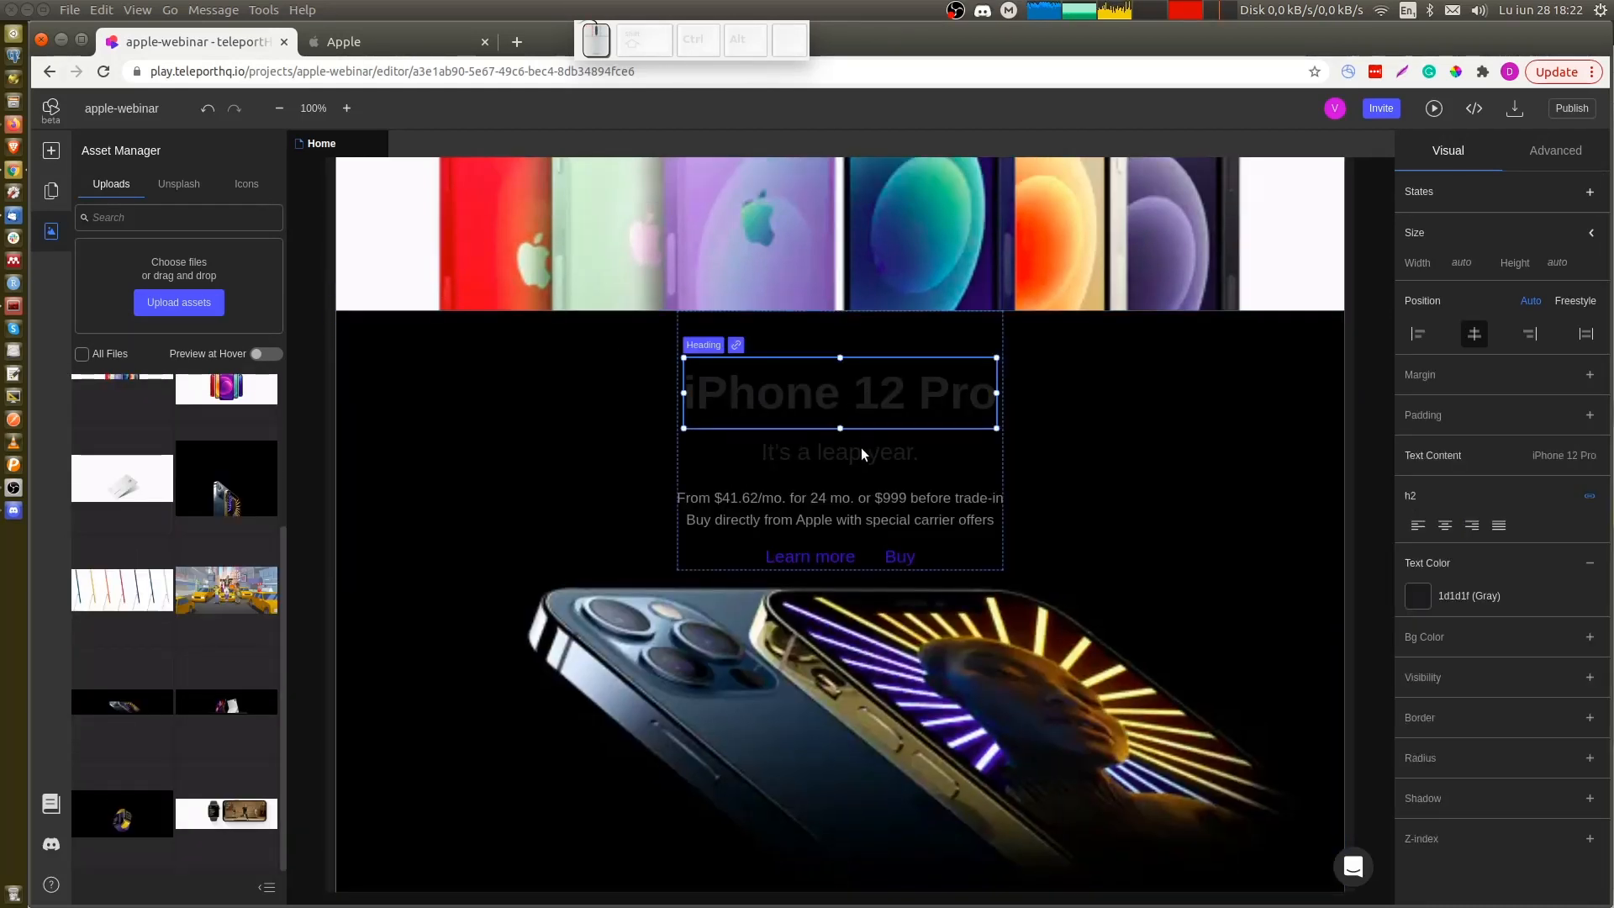
{"action": "left_click", "coordinate": [861, 450]}
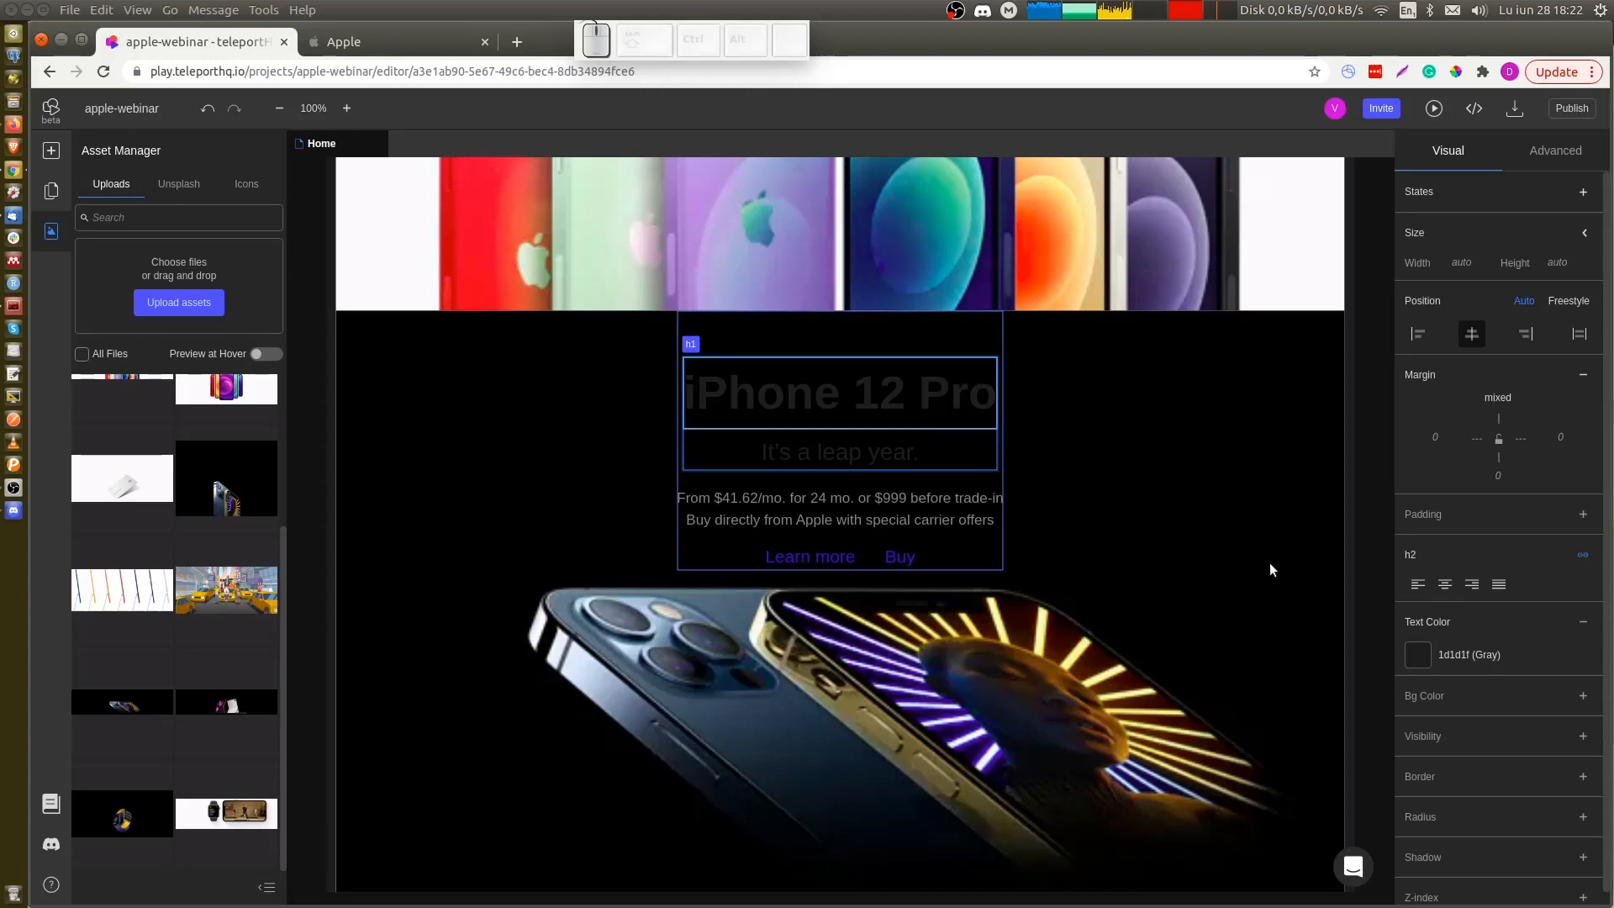
{"action": "left_click", "coordinate": [1464, 654]}
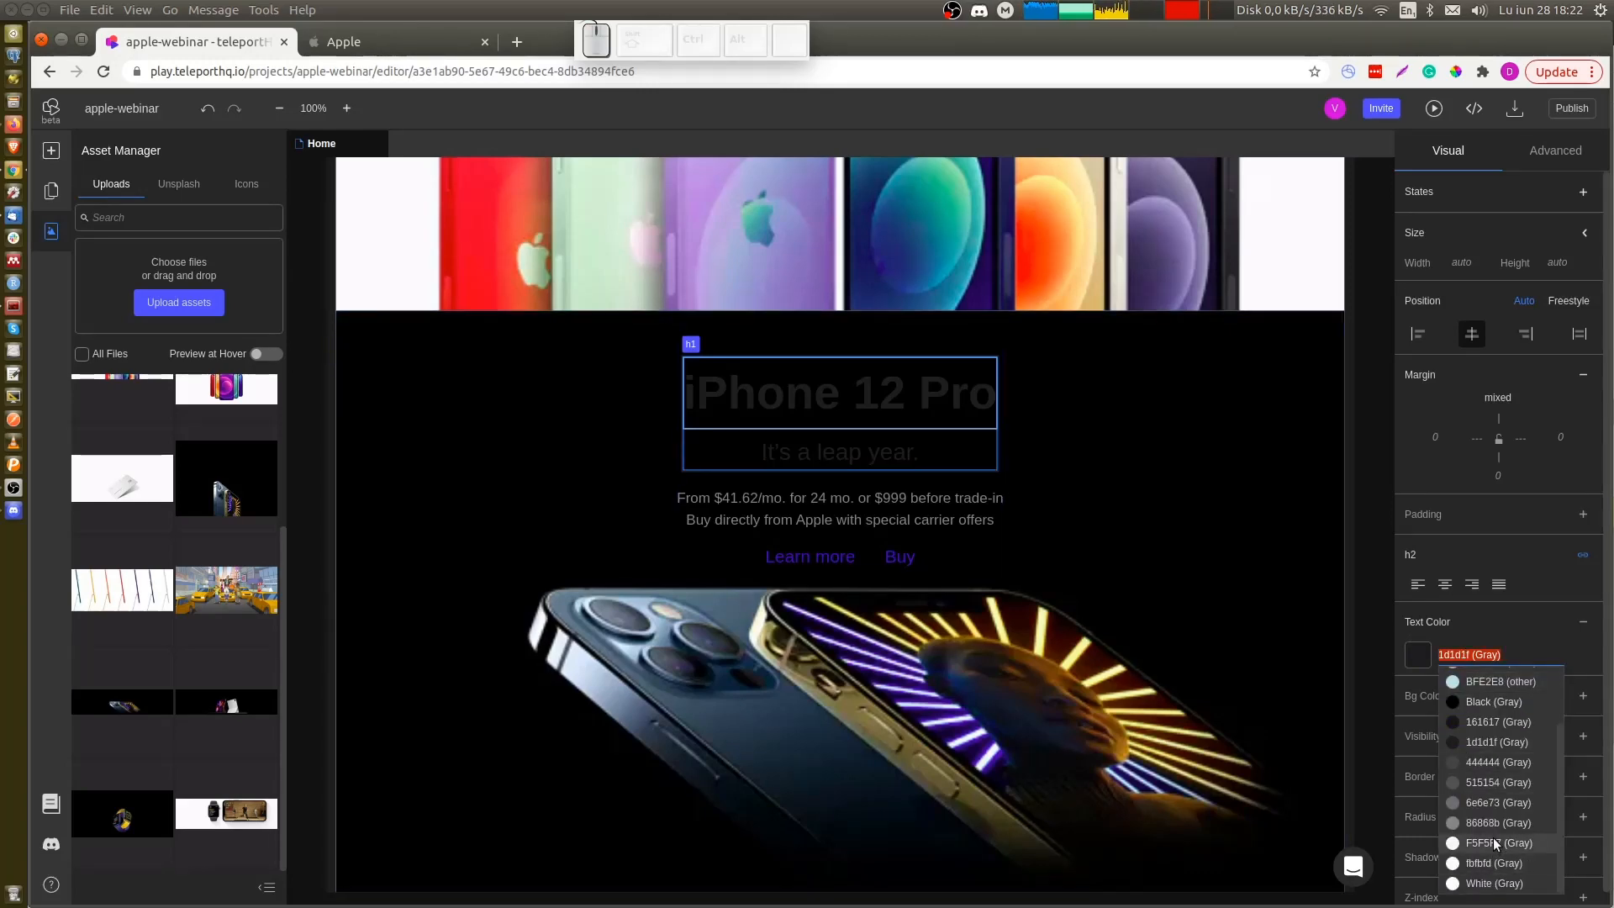
{"action": "left_click", "coordinate": [1495, 843]}
{"action": "left_click", "coordinate": [527, 405]}
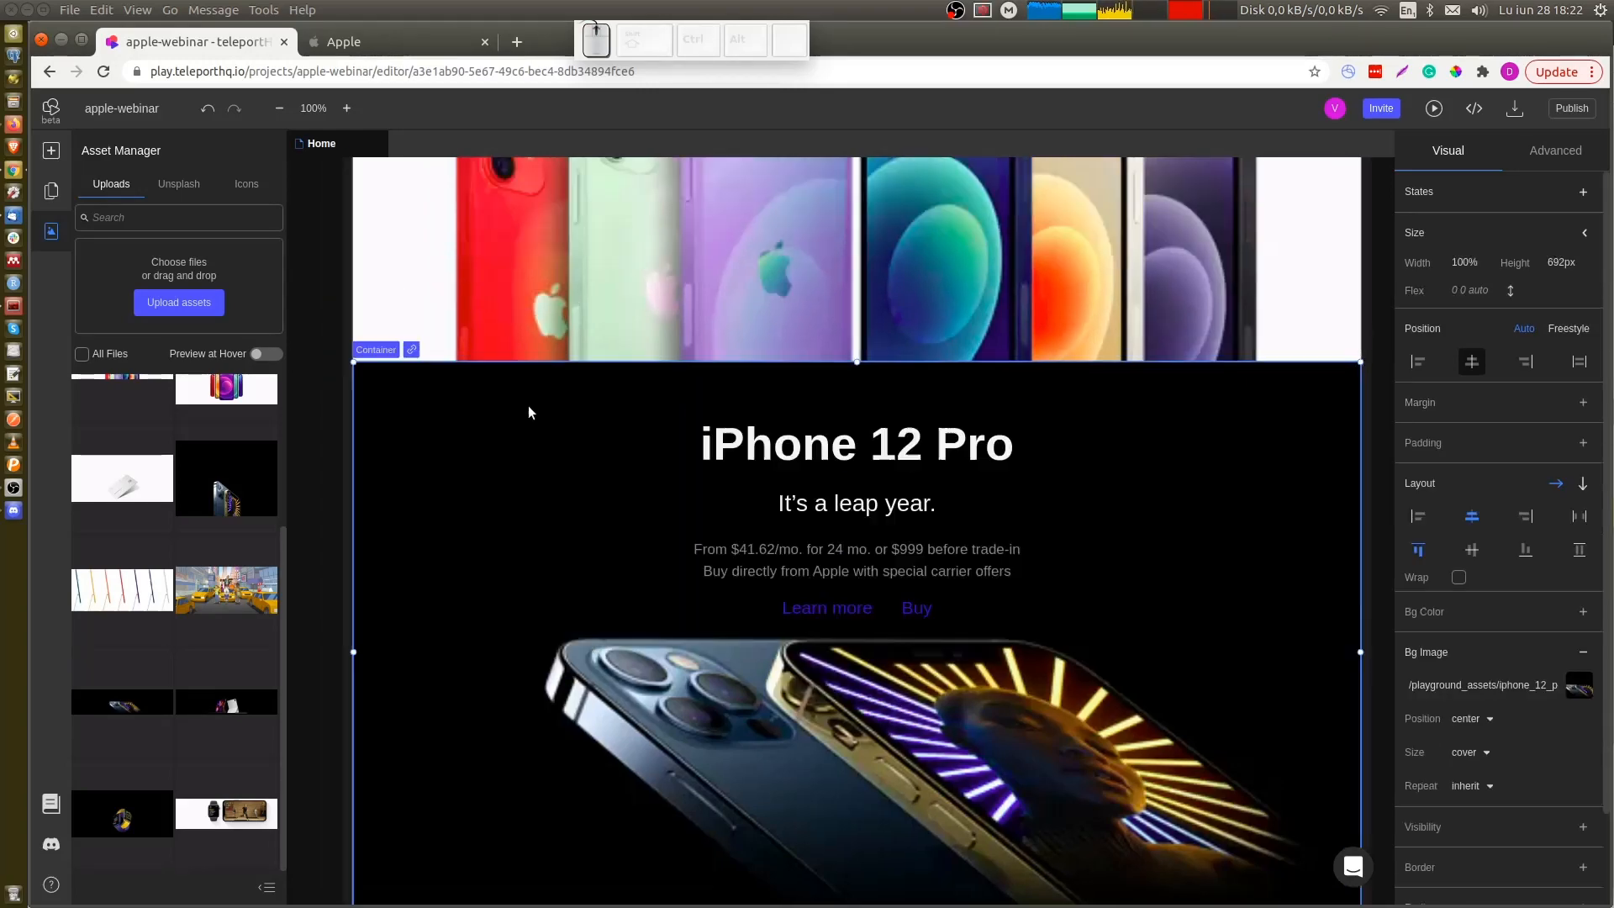
Add a hover state to the Apple icon in the navigation bar and set its hover color to fbfbfd (Gray)
{"action": "scroll", "coordinate": [528, 405], "scroll_direction": "up", "scroll_amount": 6}
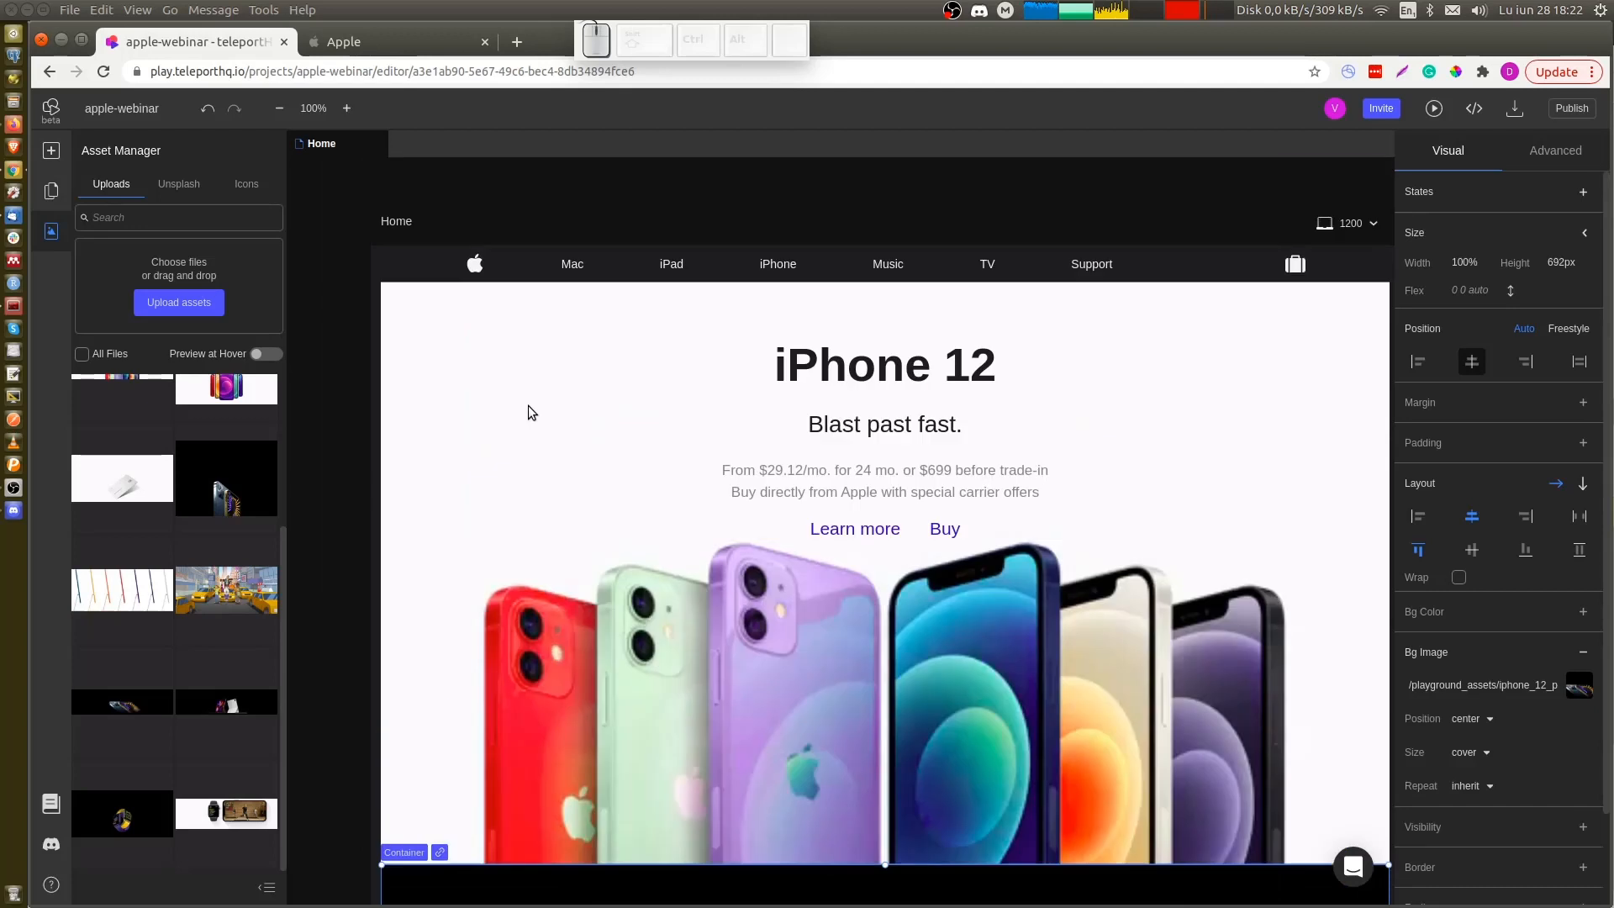
{"action": "left_click", "coordinate": [473, 264]}
{"action": "left_click", "coordinate": [1587, 191]}
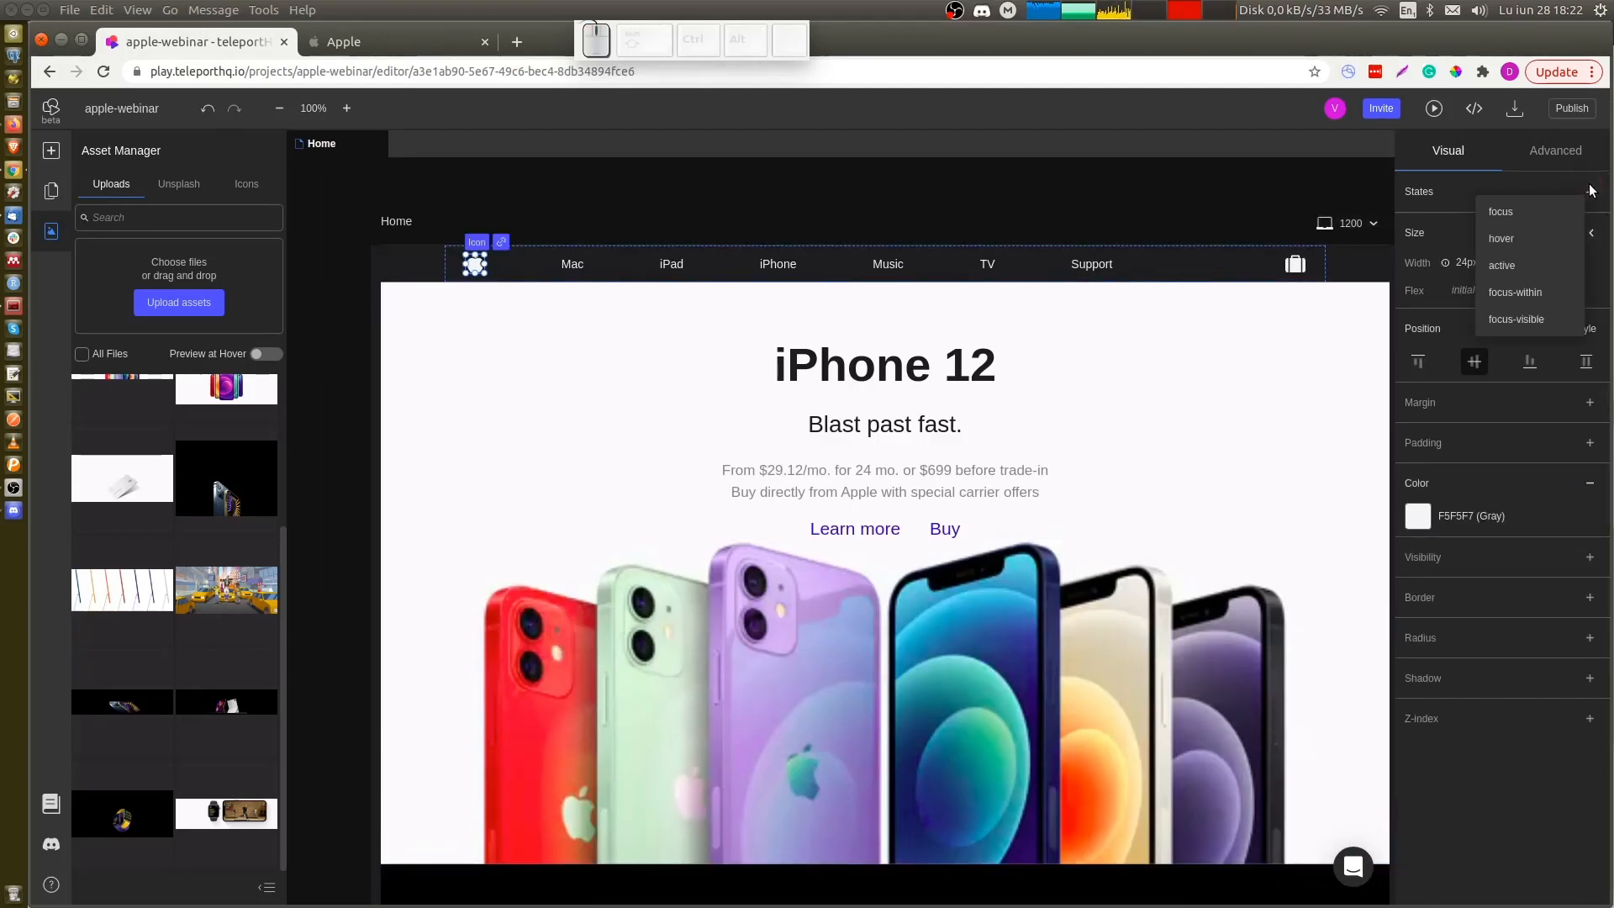
{"action": "left_click", "coordinate": [1539, 237]}
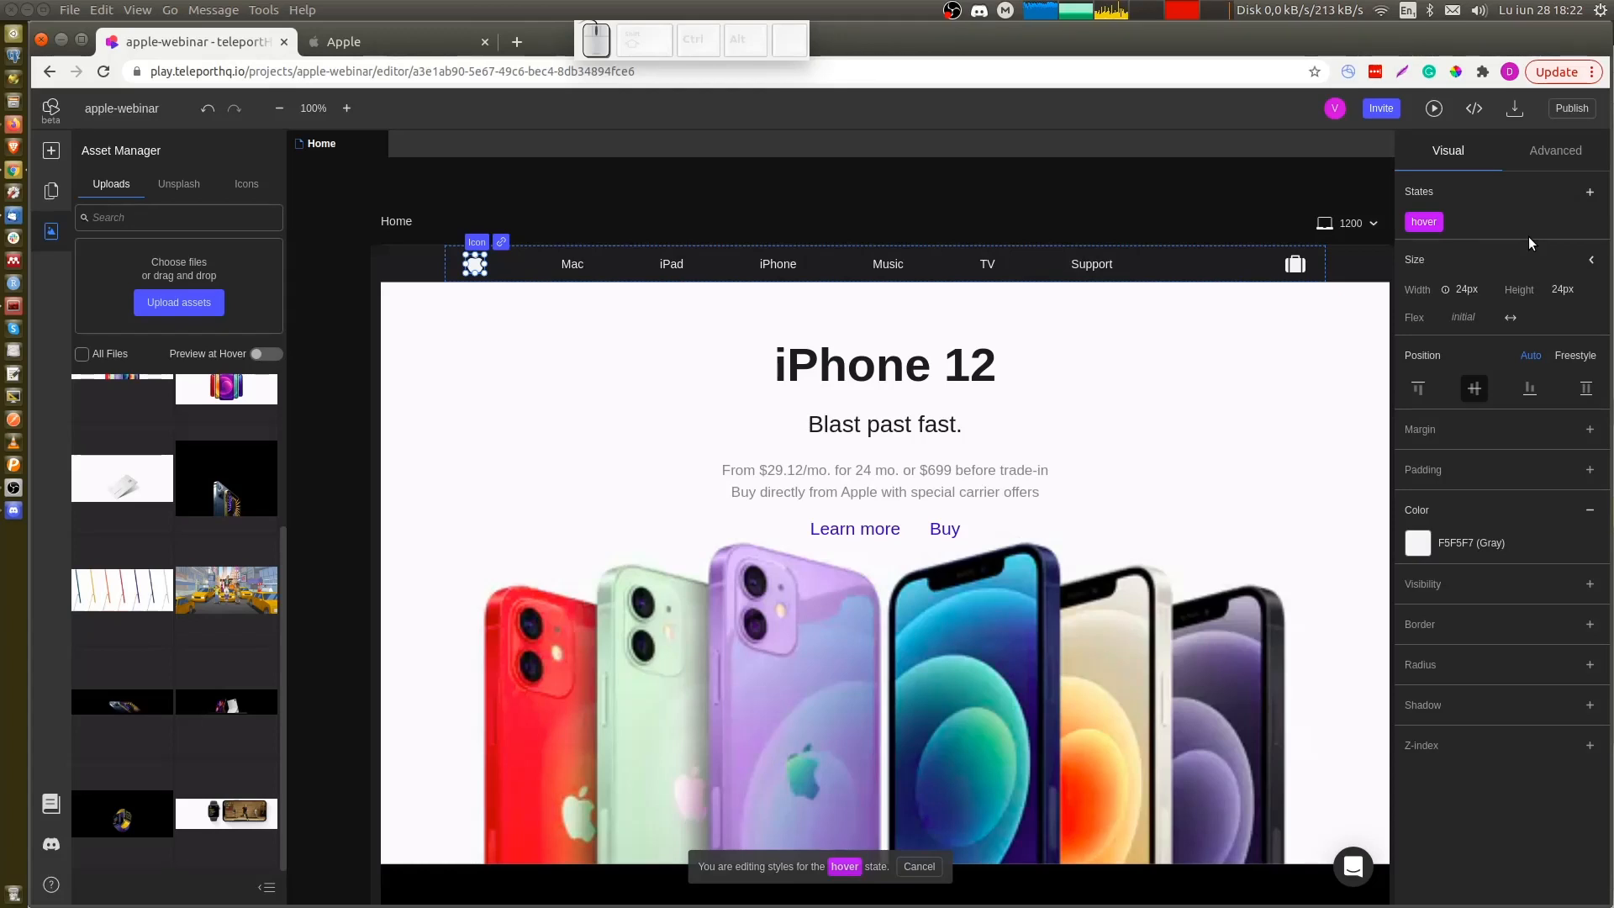
{"action": "left_click", "coordinate": [1468, 545]}
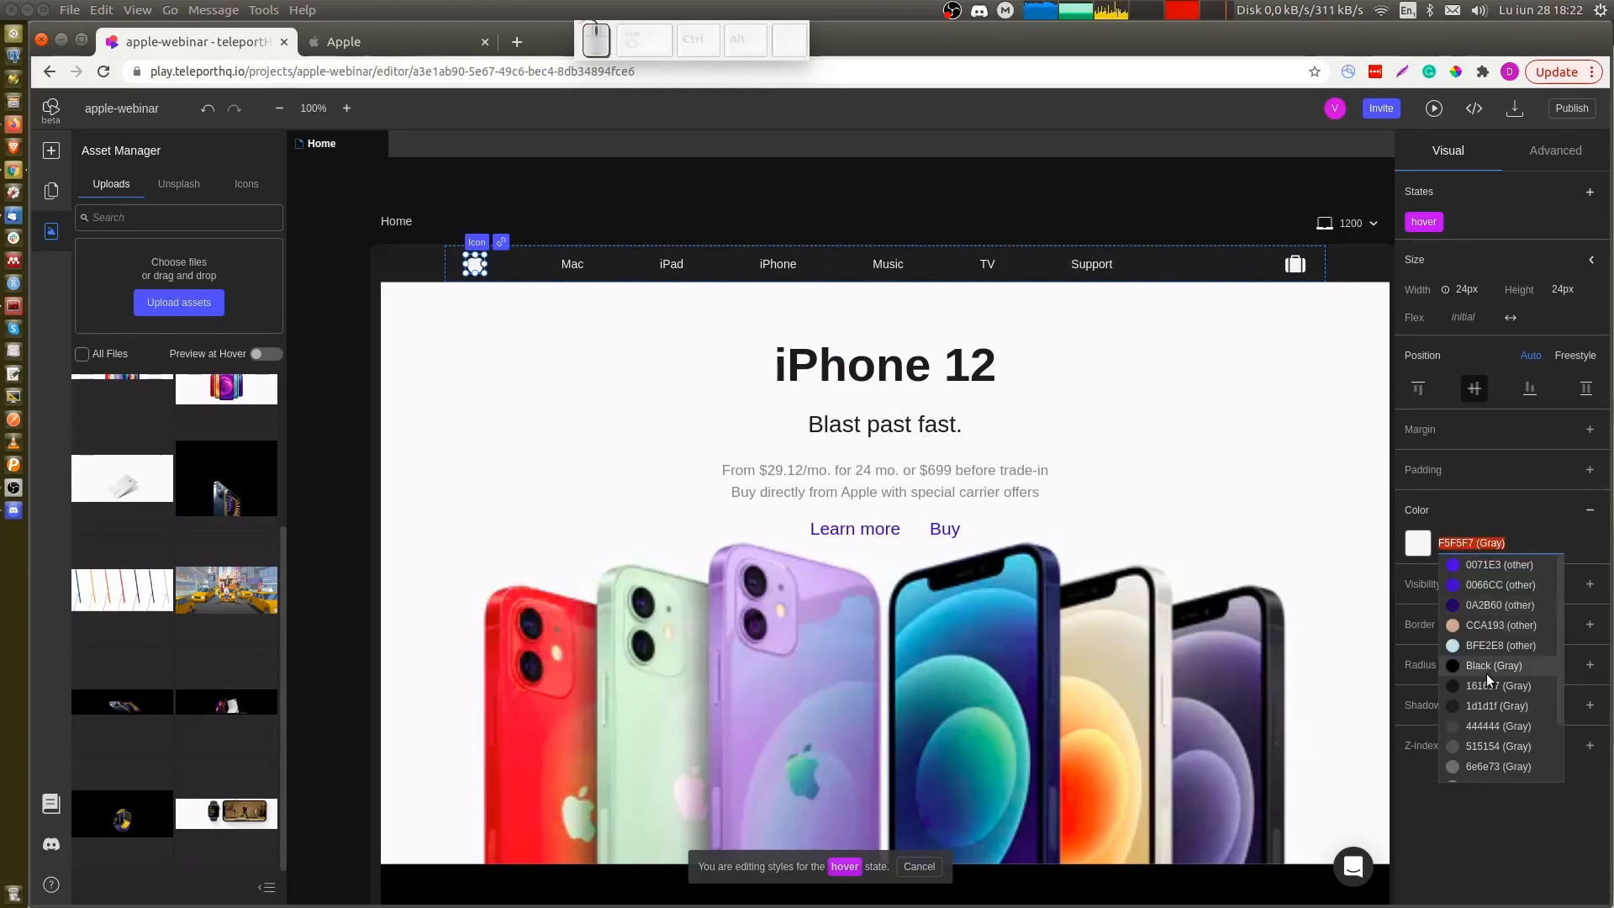
{"action": "scroll", "coordinate": [1480, 672], "scroll_direction": "down", "scroll_amount": 2}
{"action": "left_click", "coordinate": [1488, 751]}
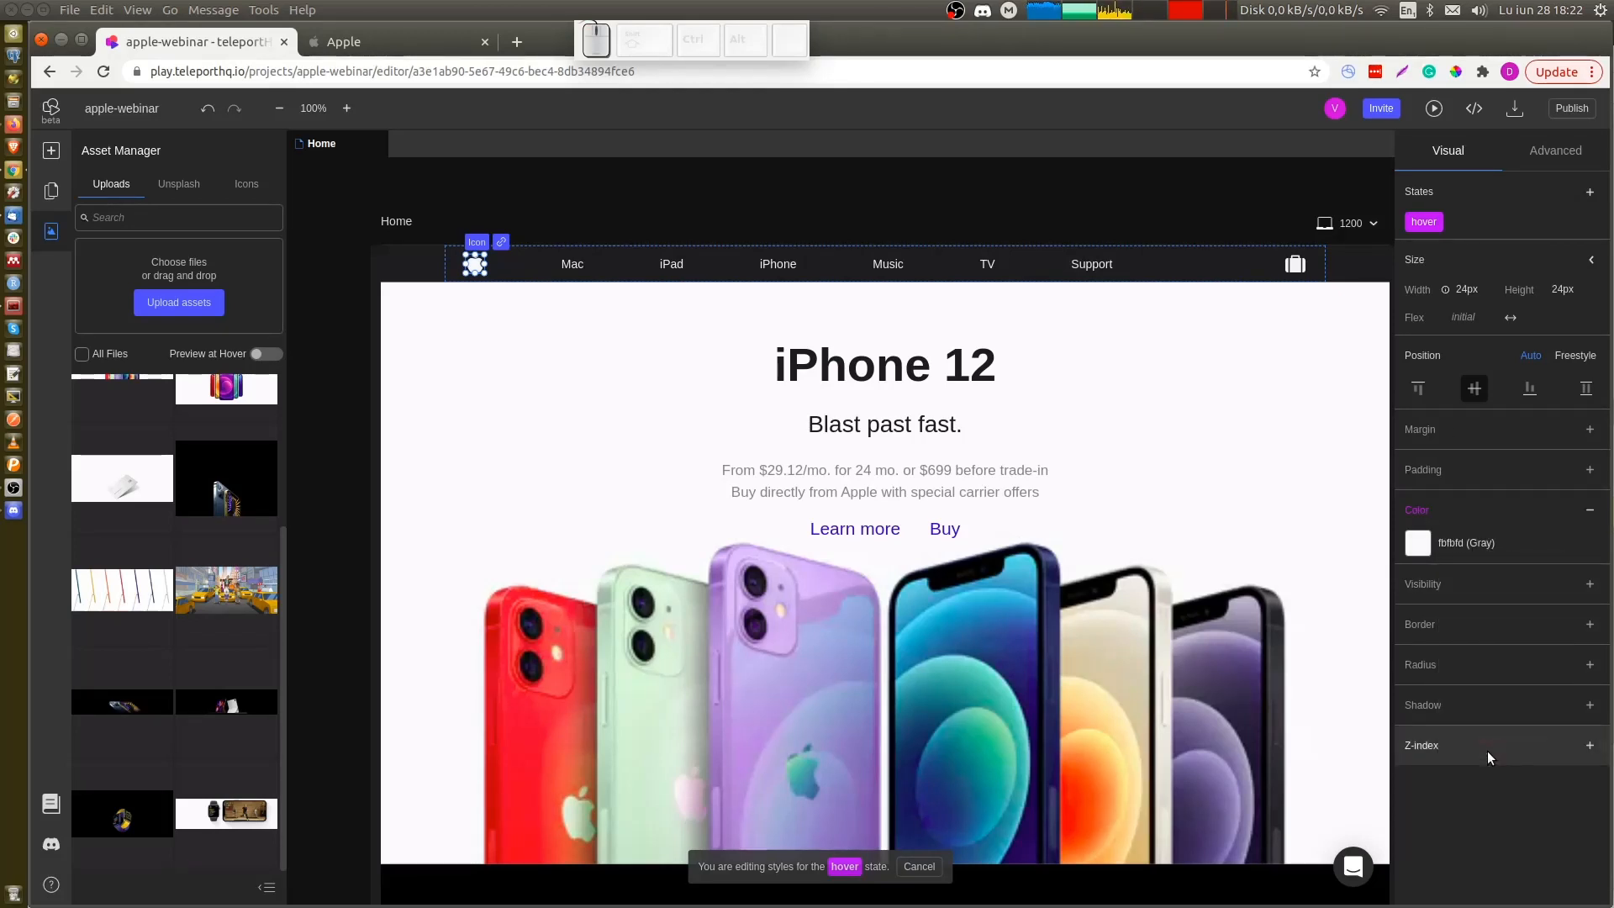
Copy the Apple icon and paste its style onto the suitcase icon in the navigation bar
{"action": "right_click", "coordinate": [476, 266]}
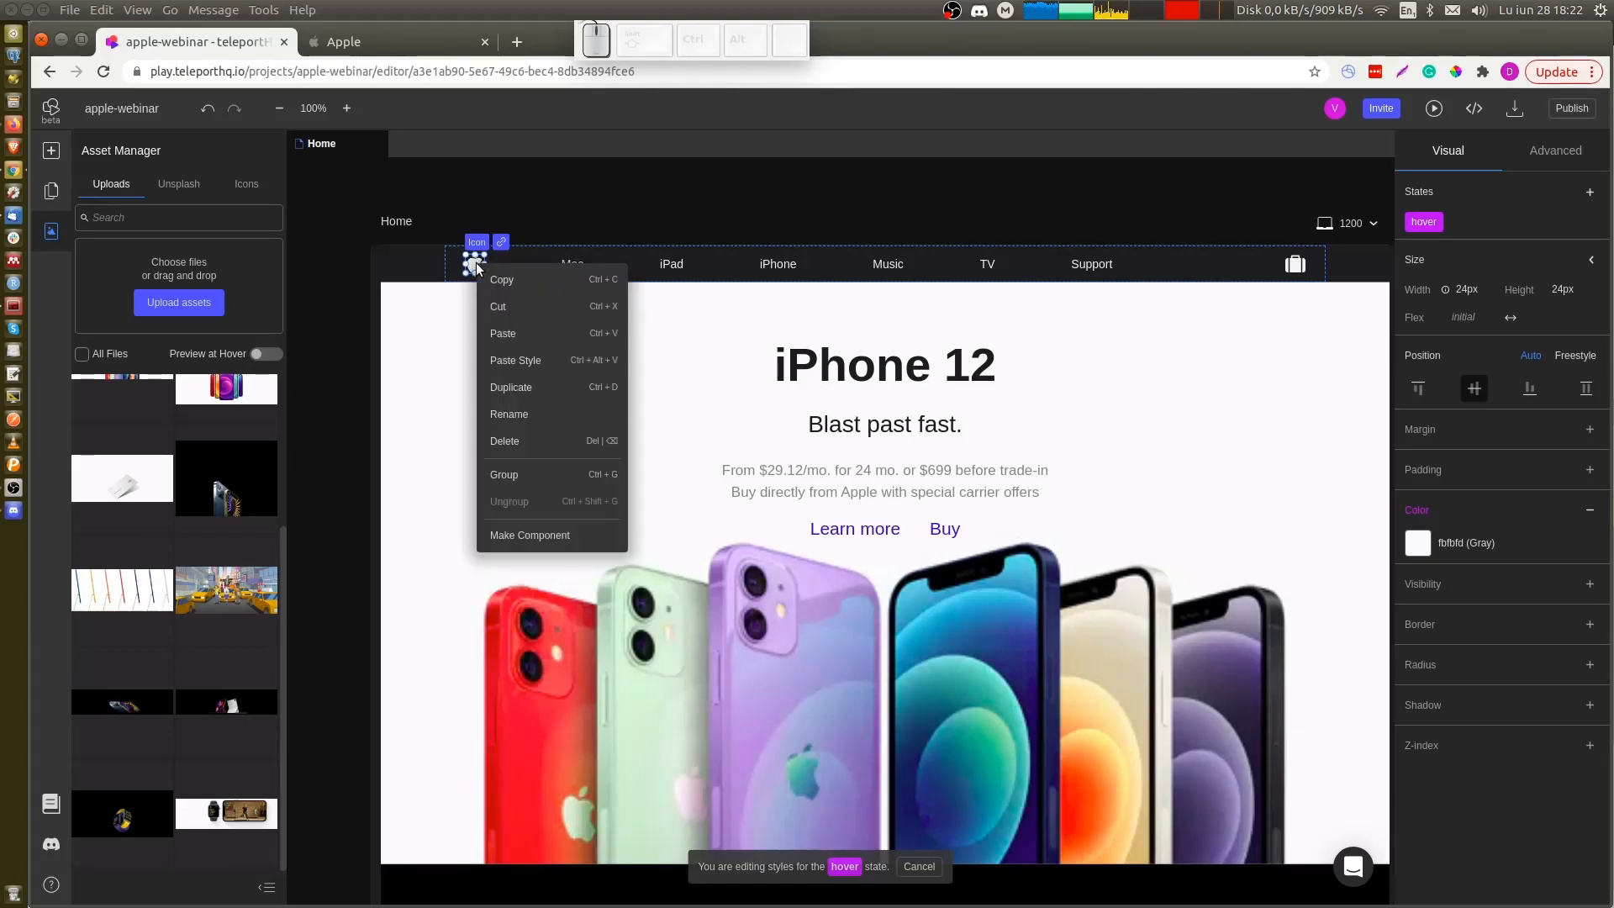
{"action": "left_click", "coordinate": [521, 283]}
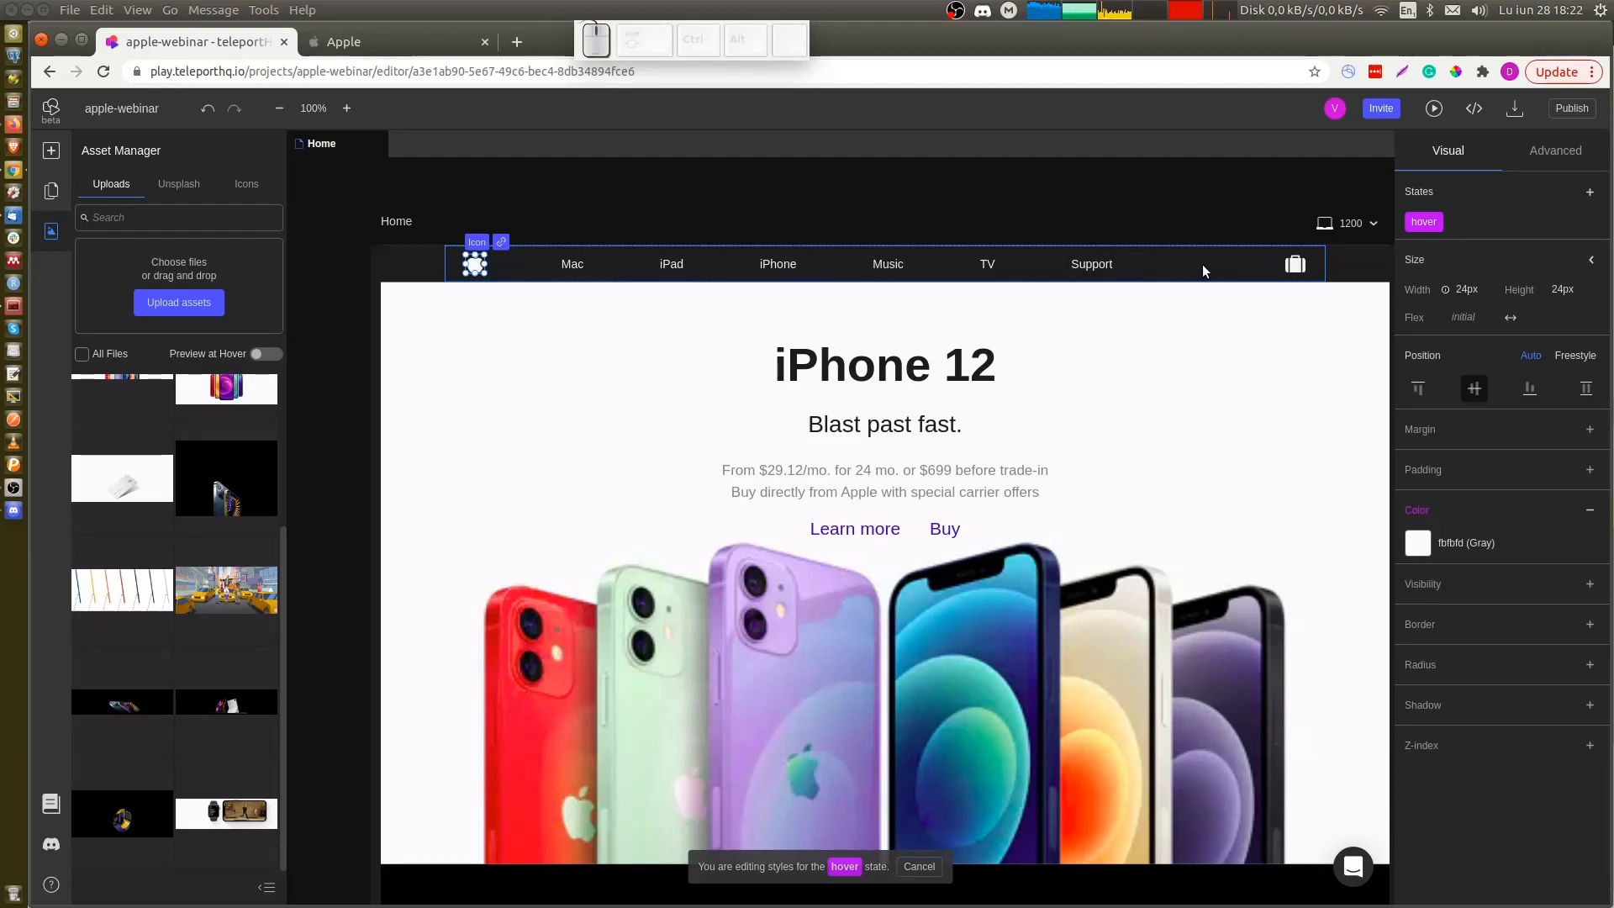
{"action": "left_click", "coordinate": [1294, 266]}
{"action": "right_click", "coordinate": [1294, 269]}
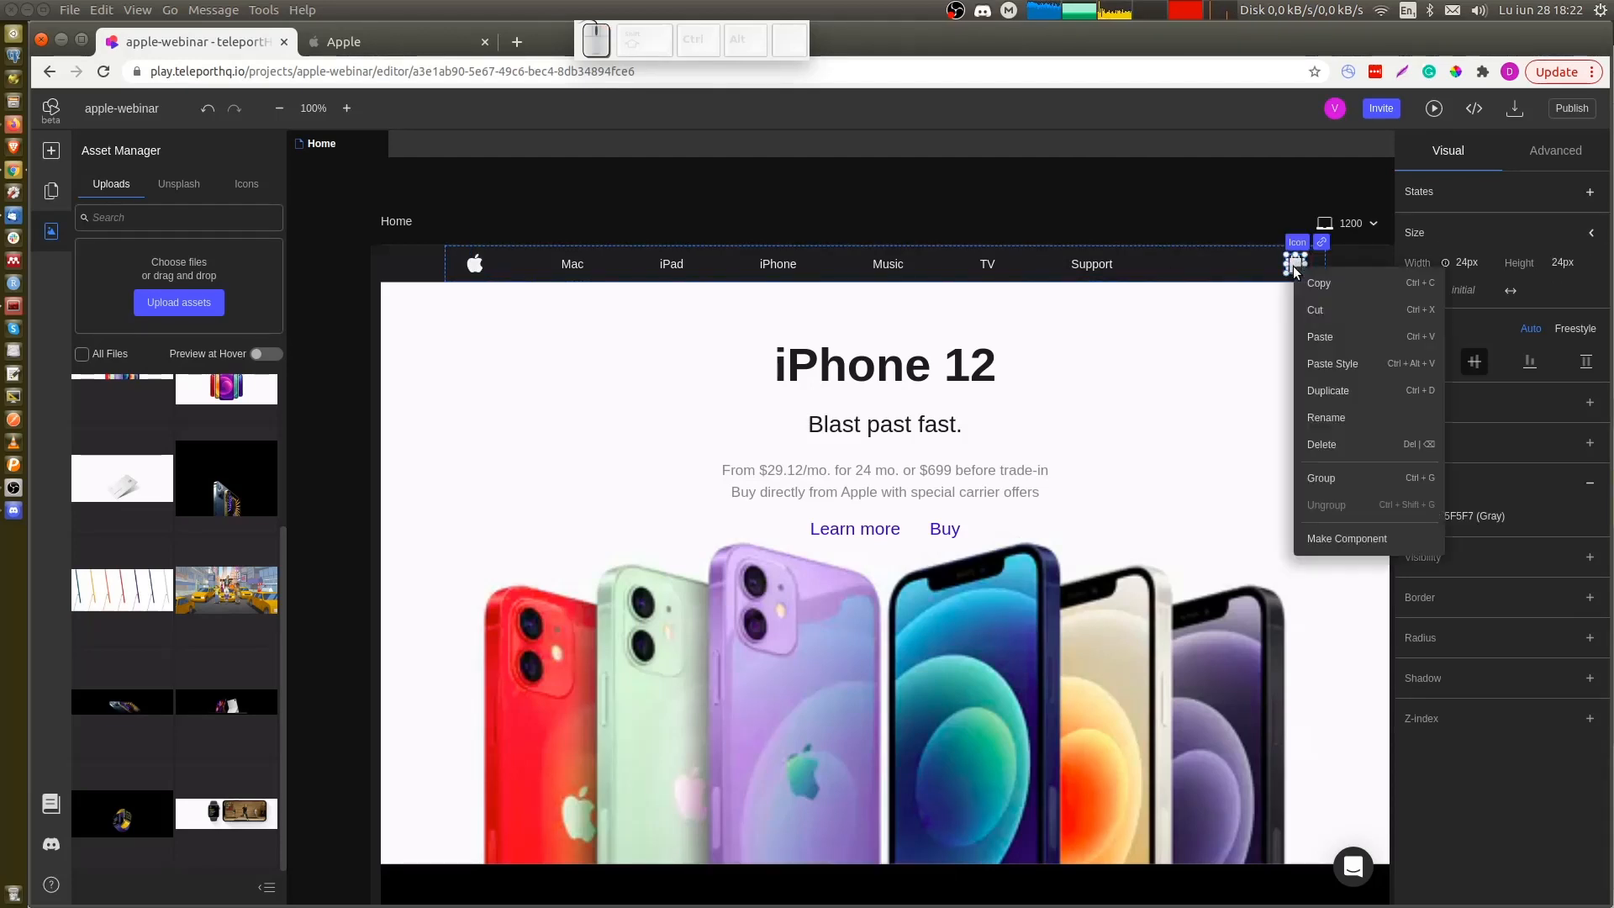
{"action": "left_click", "coordinate": [1370, 361]}
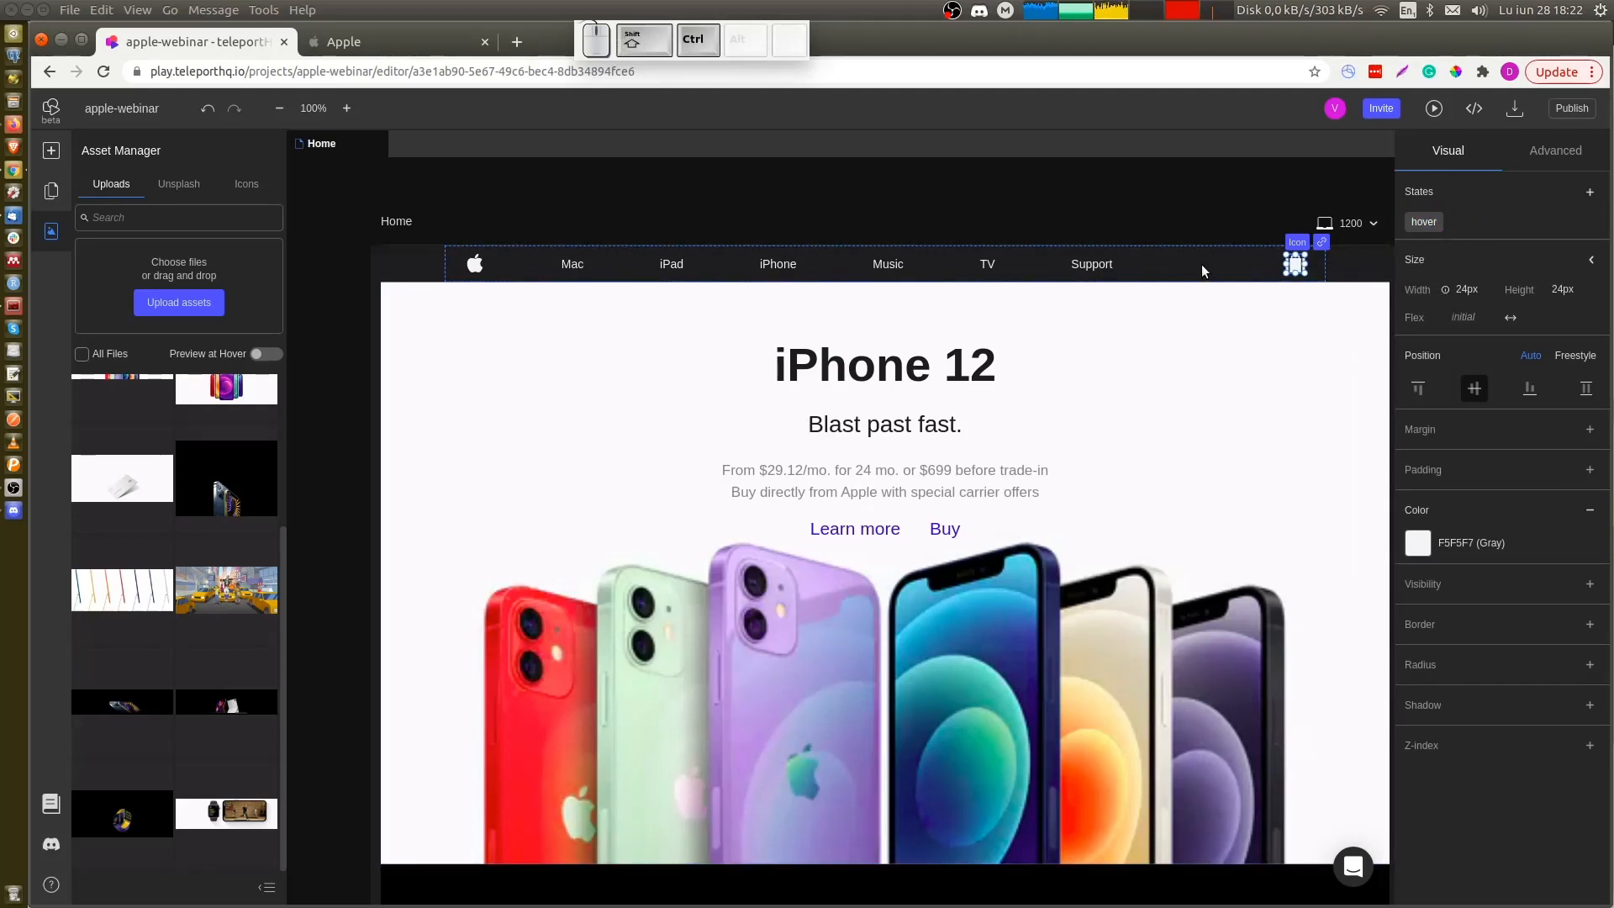
Show element outlines on the canvas and select the collapsed icon between Support and the suitcase in the layer tree
{"action": "key", "text": "ctrl+shift+x"}
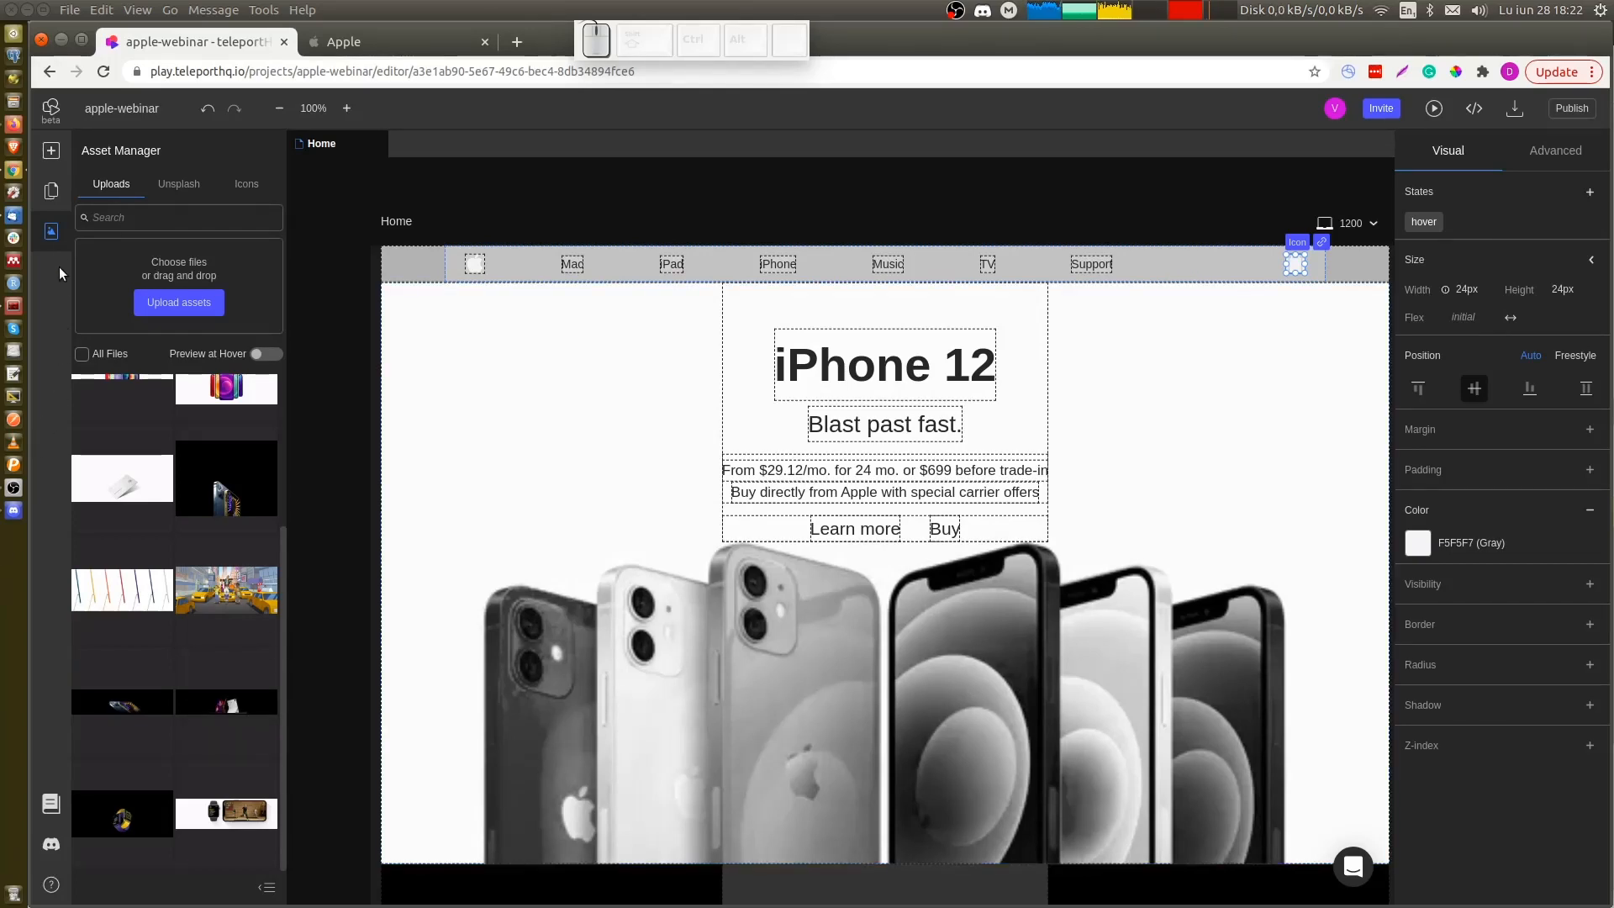
{"action": "left_click", "coordinate": [53, 193]}
{"action": "scroll", "coordinate": [168, 597], "scroll_direction": "down", "scroll_amount": 2}
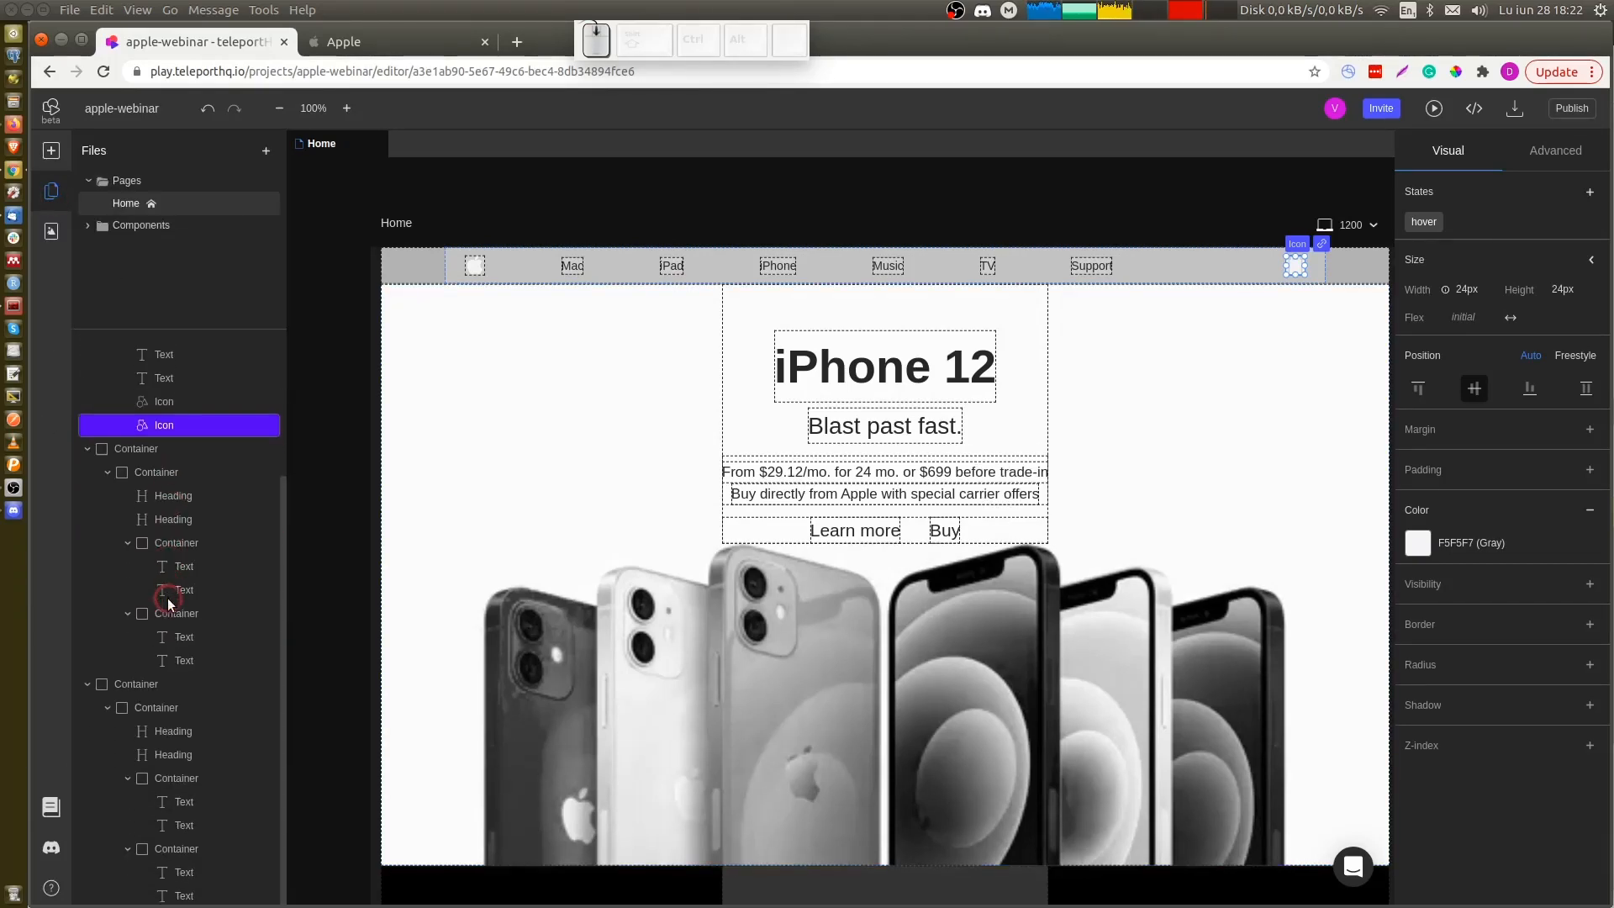
{"action": "scroll", "coordinate": [169, 602], "scroll_direction": "up", "scroll_amount": 2}
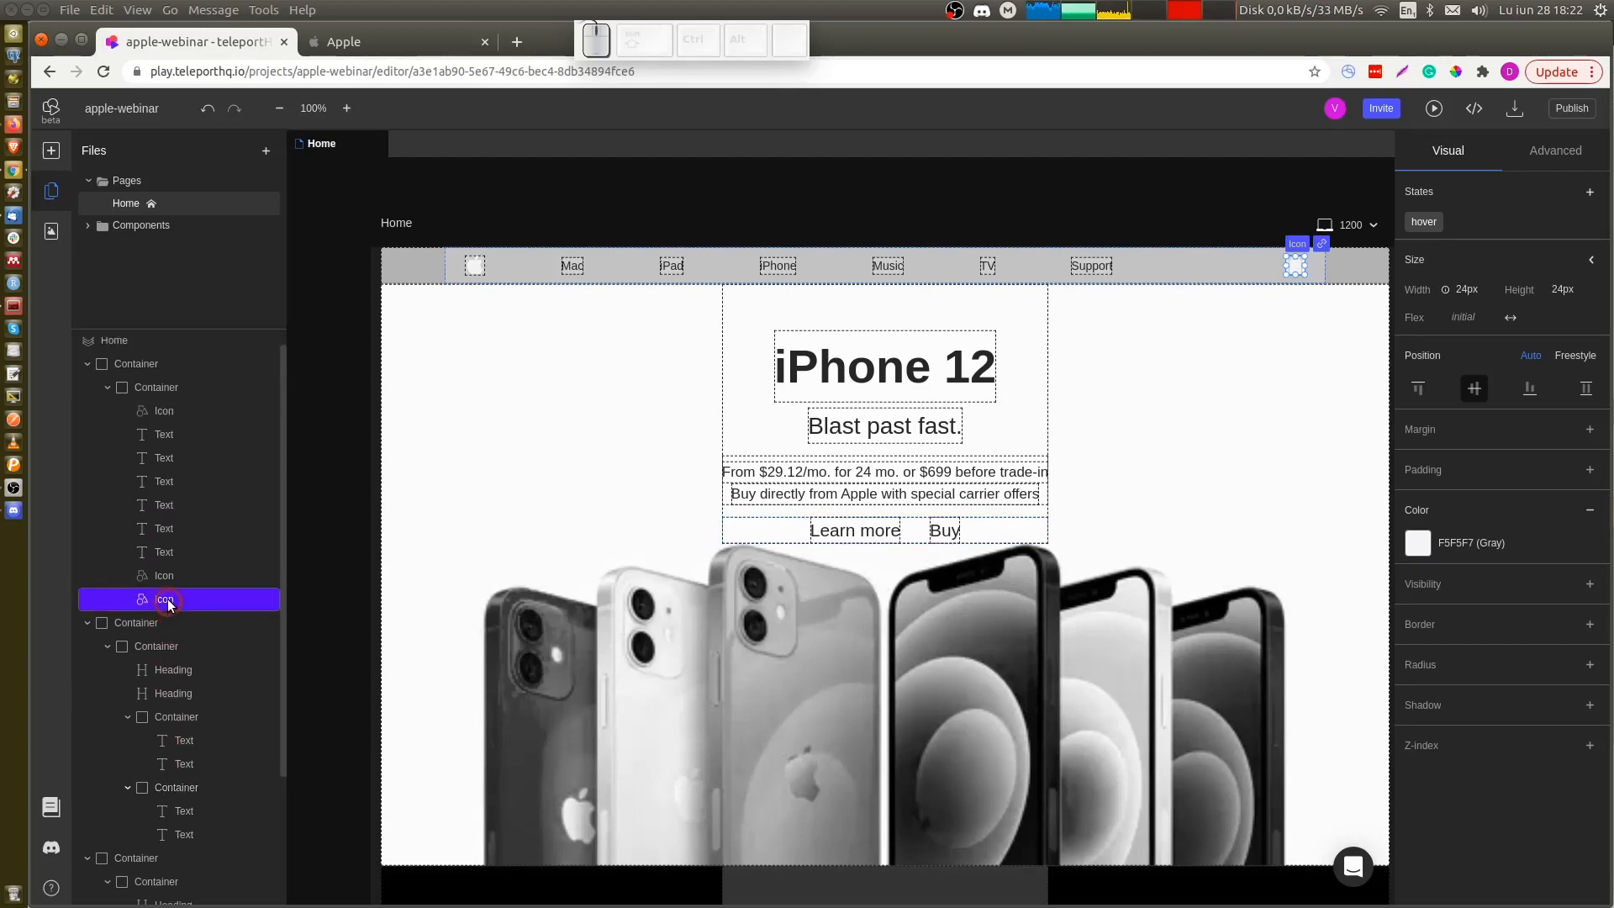
{"action": "left_click", "coordinate": [170, 575]}
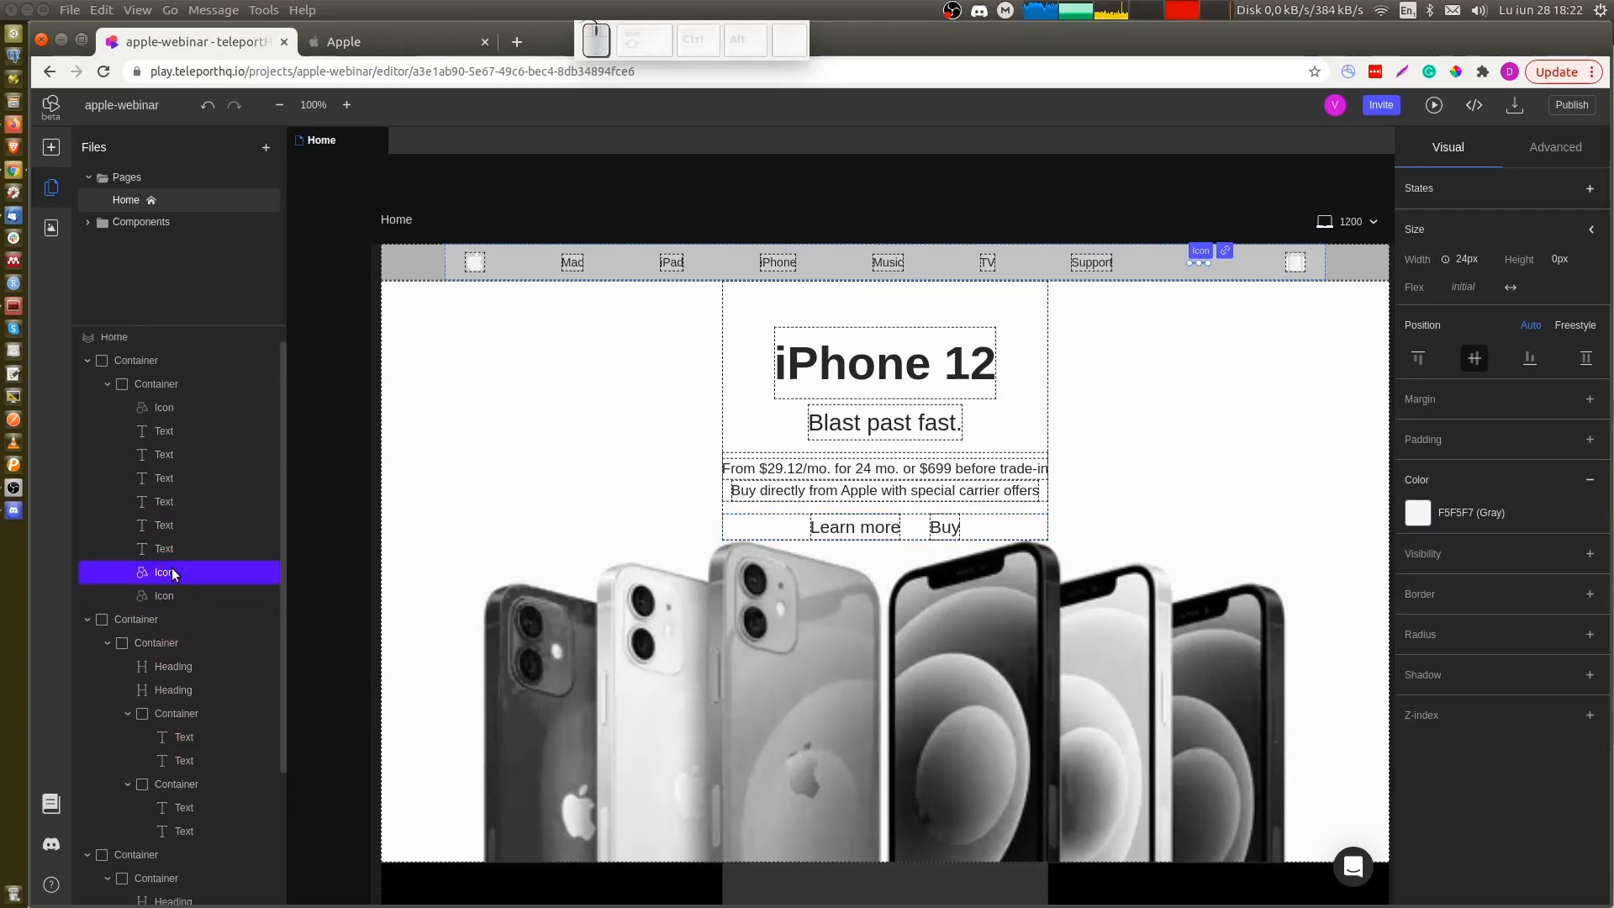
Try to restore the collapsed icon by setting its width to auto, 100% and auto again
{"action": "left_click", "coordinate": [1467, 259]}
{"action": "left_click", "coordinate": [1471, 283]}
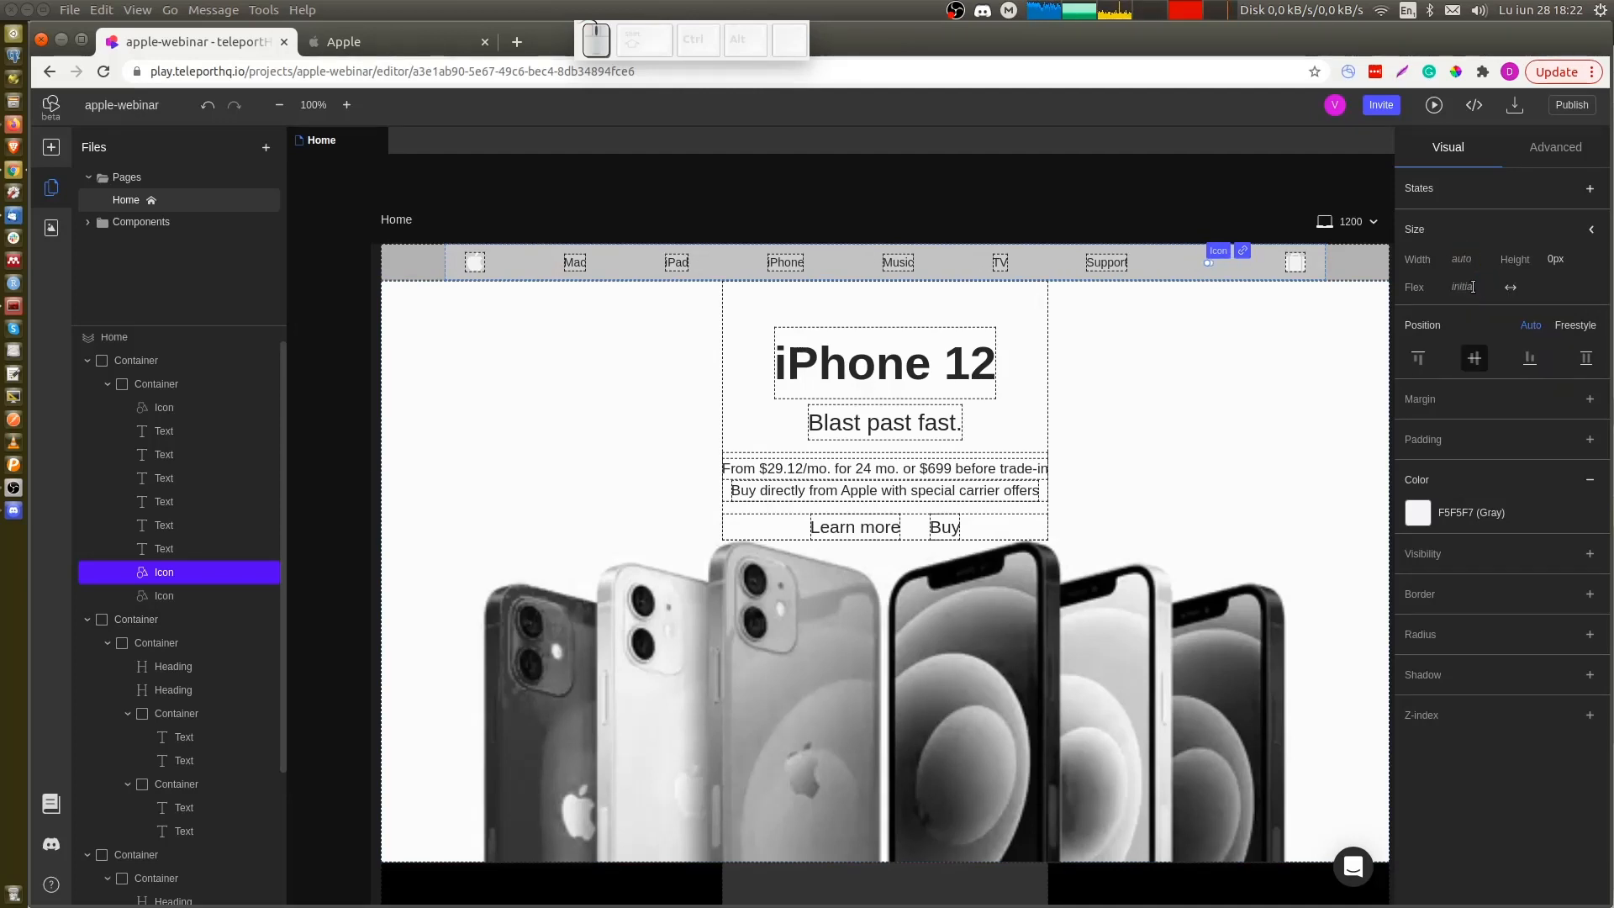
{"action": "left_click", "coordinate": [1473, 256]}
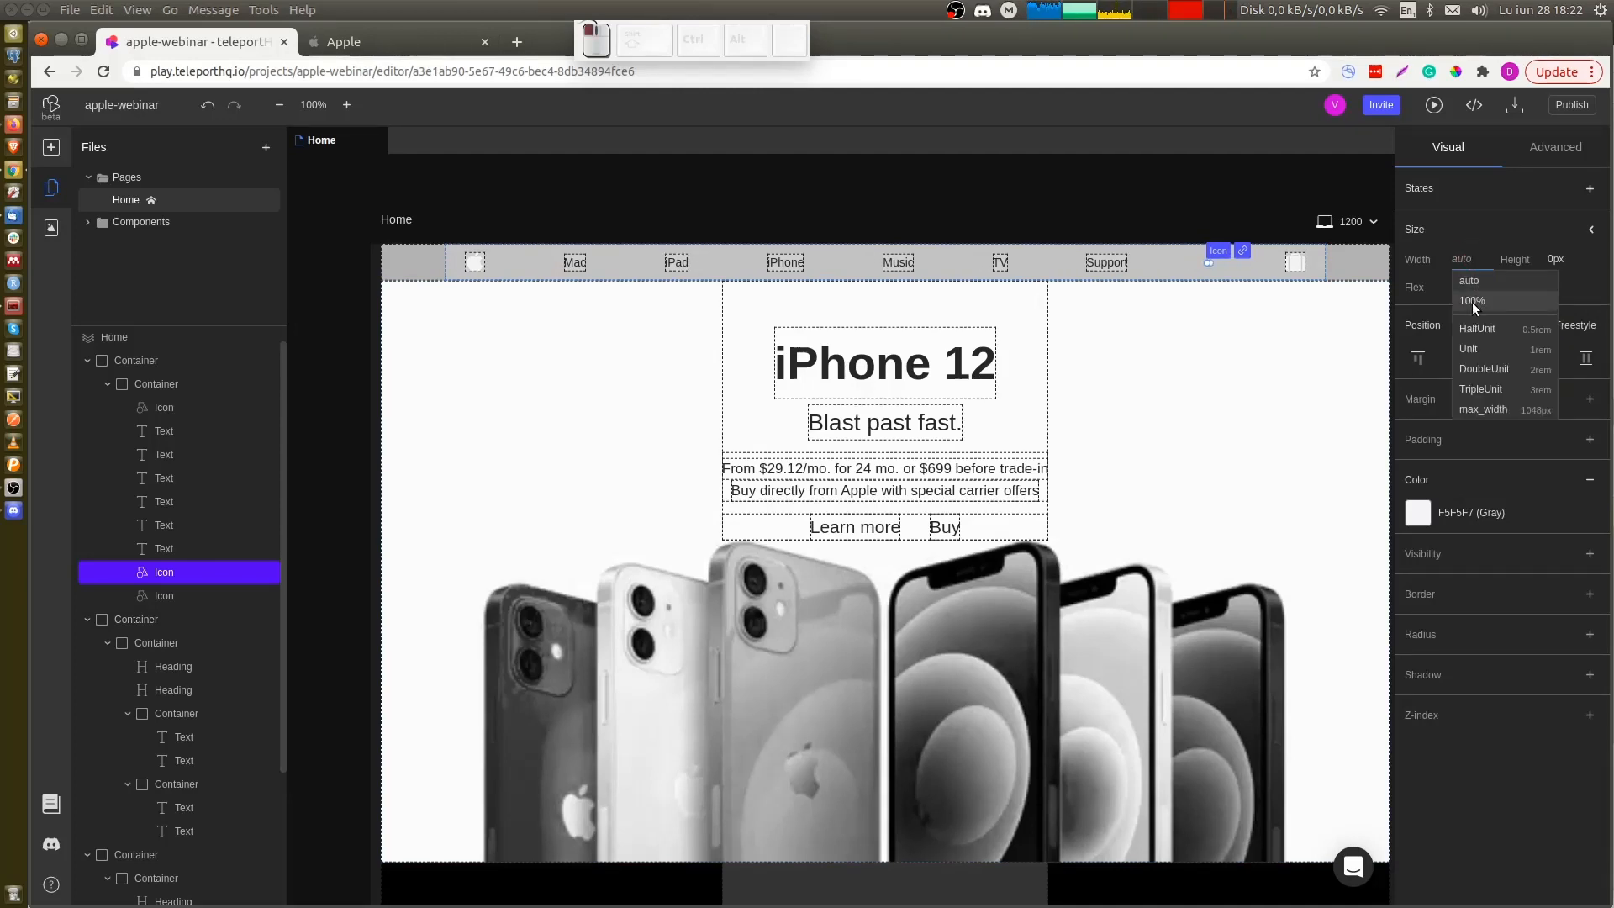
{"action": "left_click", "coordinate": [1471, 301]}
{"action": "left_click", "coordinate": [1473, 261]}
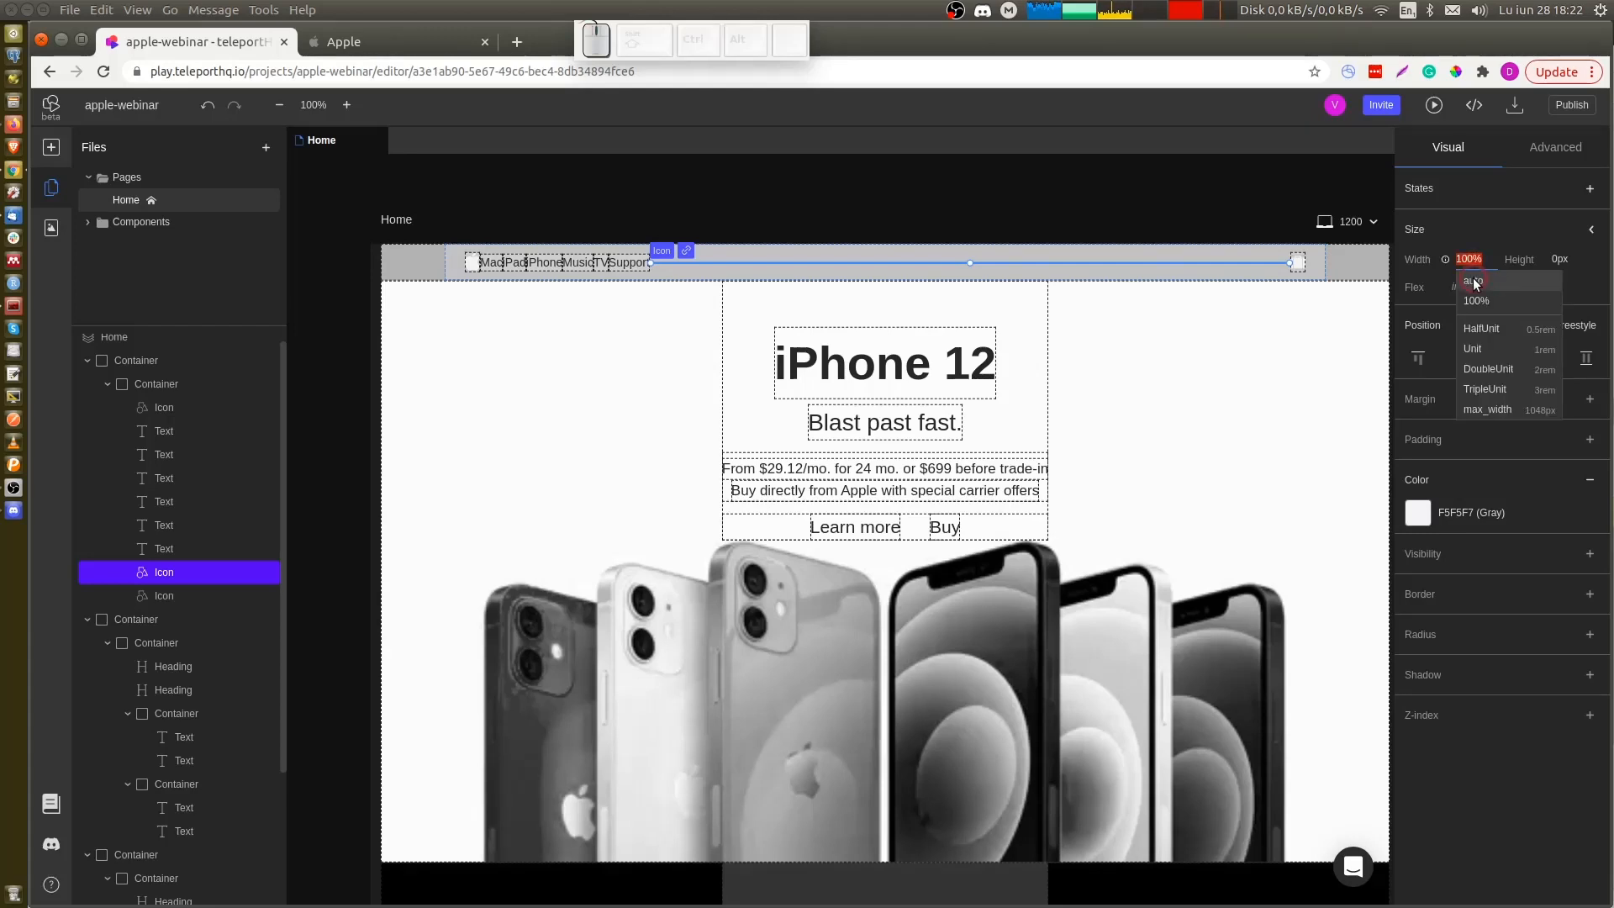
{"action": "left_click", "coordinate": [1471, 283]}
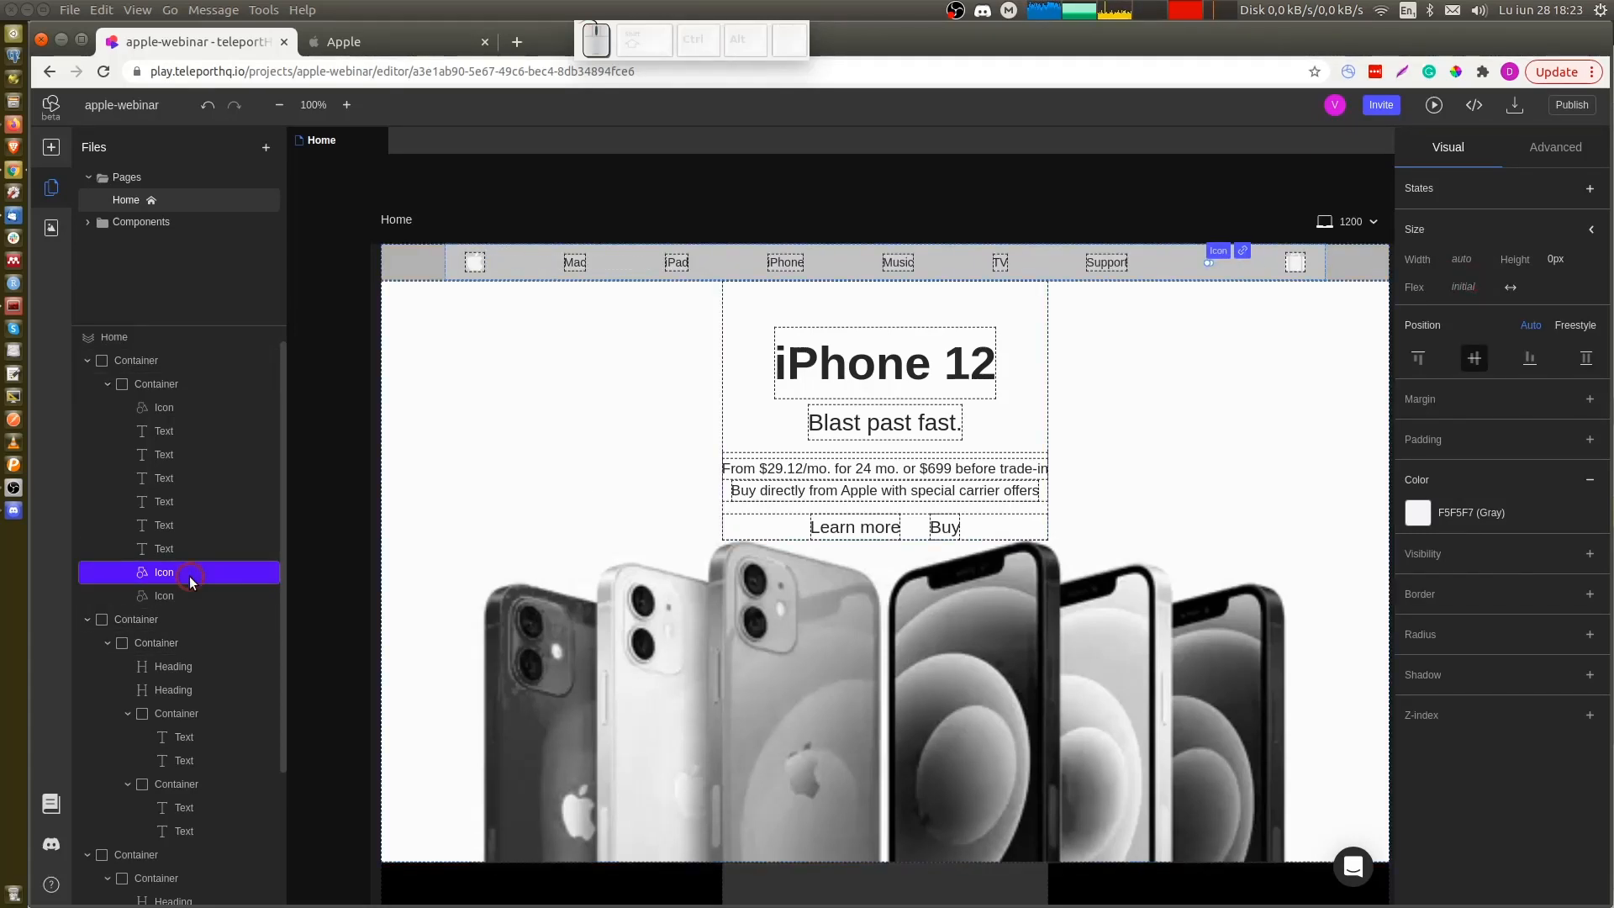
Delete the collapsed icon between Support and the suitcase icon
{"action": "key", "text": "Delete"}
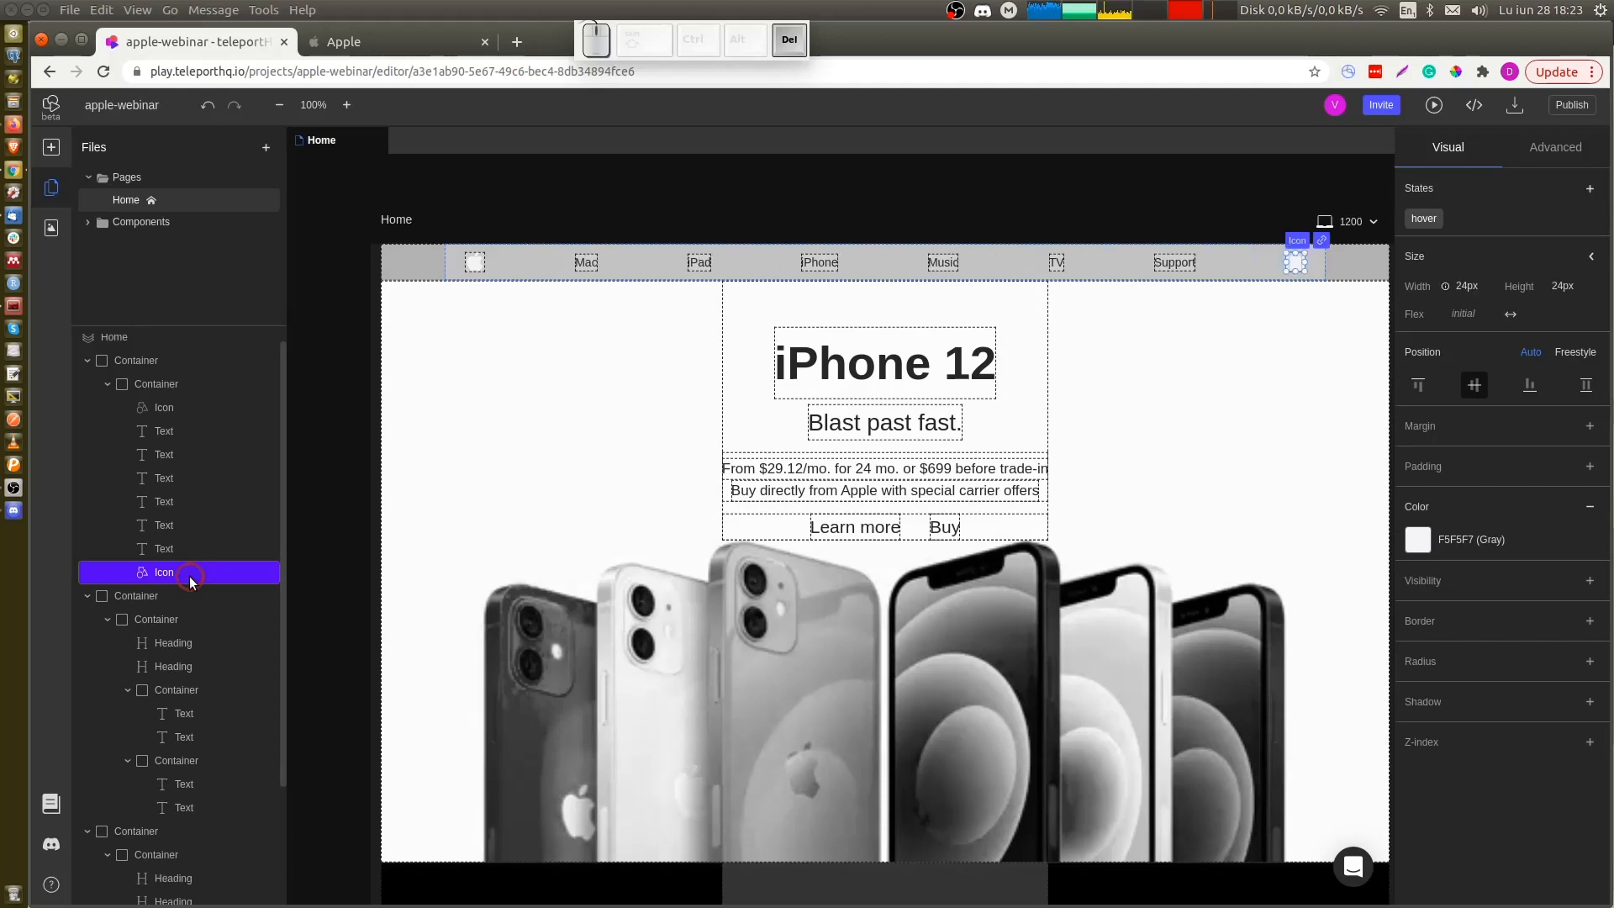
Search the icon assets for "magni" and insert the plain magnifier icon between Support and the suitcase icon in the navigation bar
{"action": "left_click", "coordinate": [43, 219]}
{"action": "left_click", "coordinate": [245, 184]}
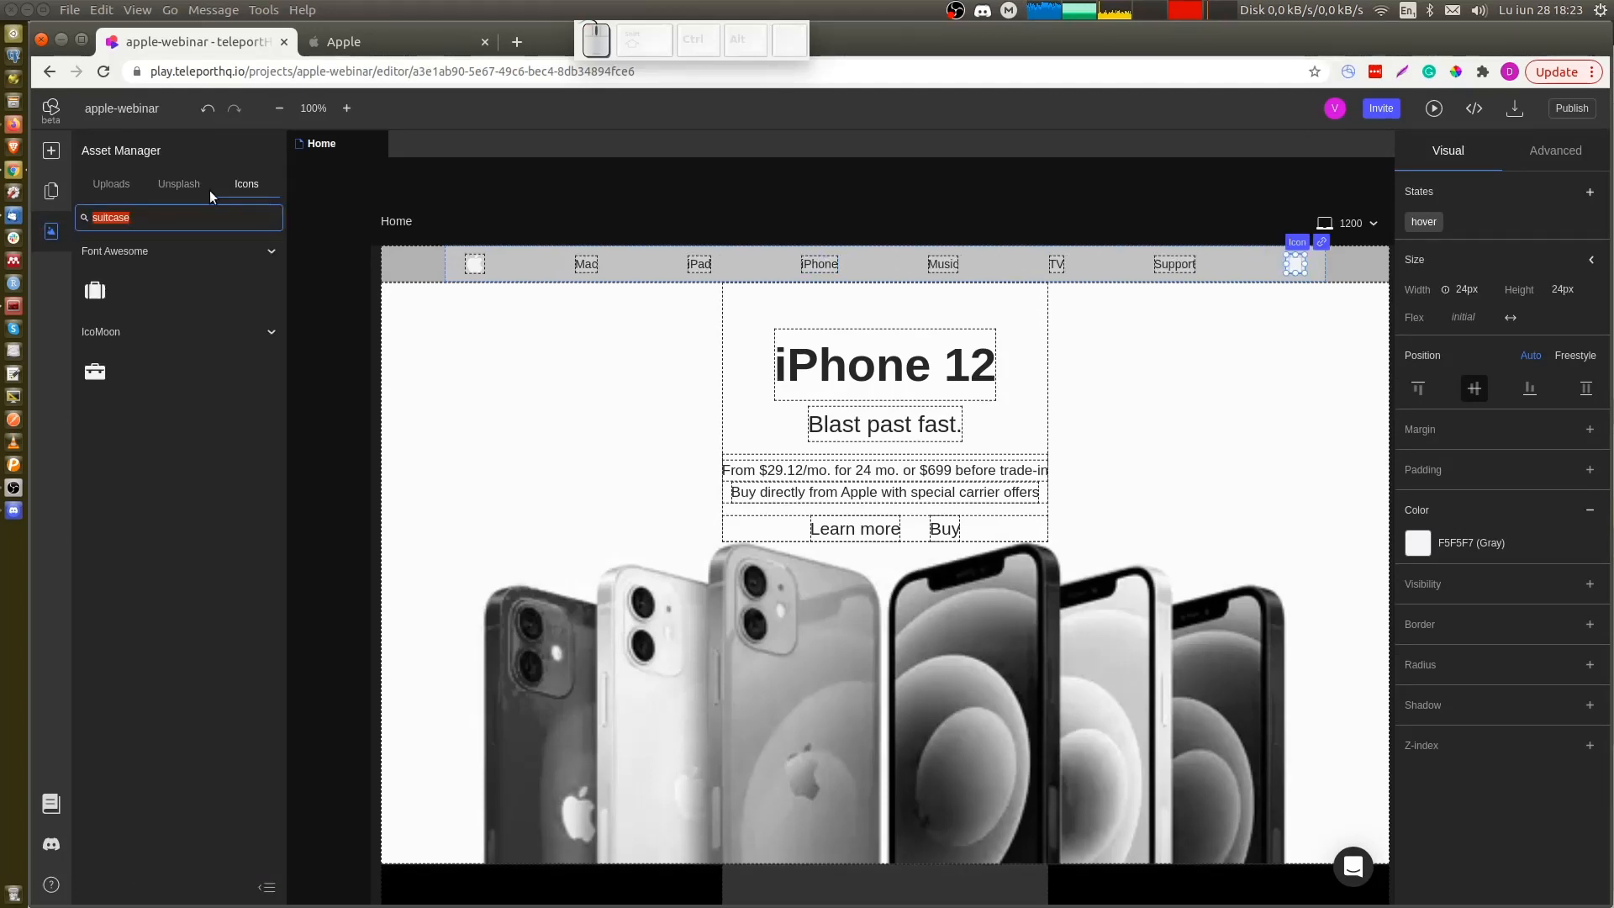
{"action": "type", "text": "magni"}
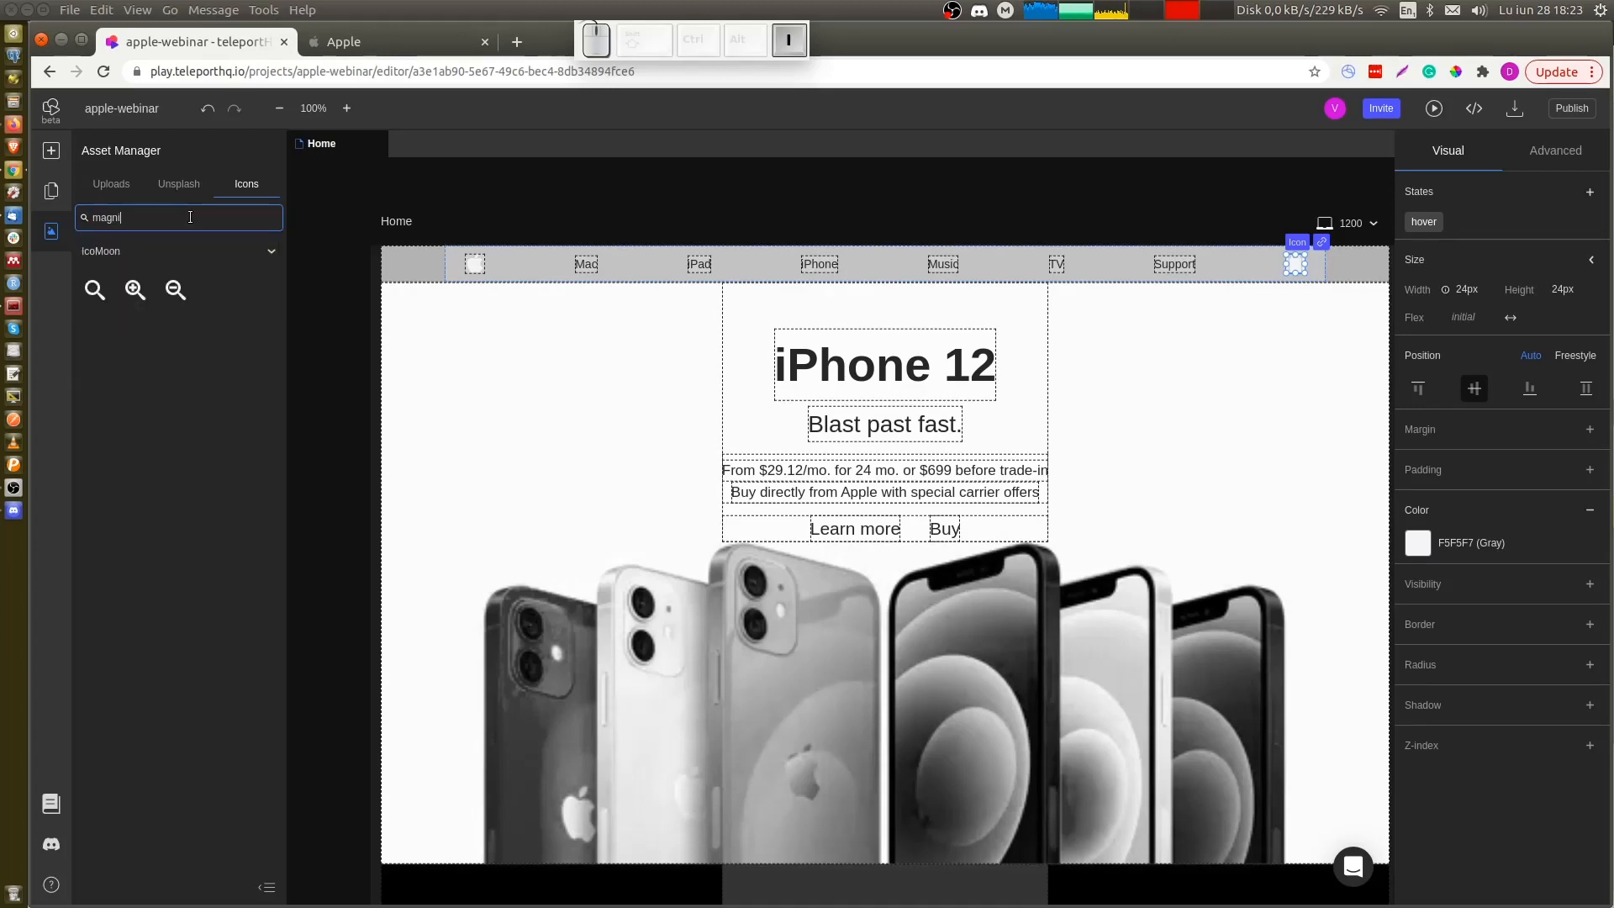
{"action": "left_click", "coordinate": [94, 290]}
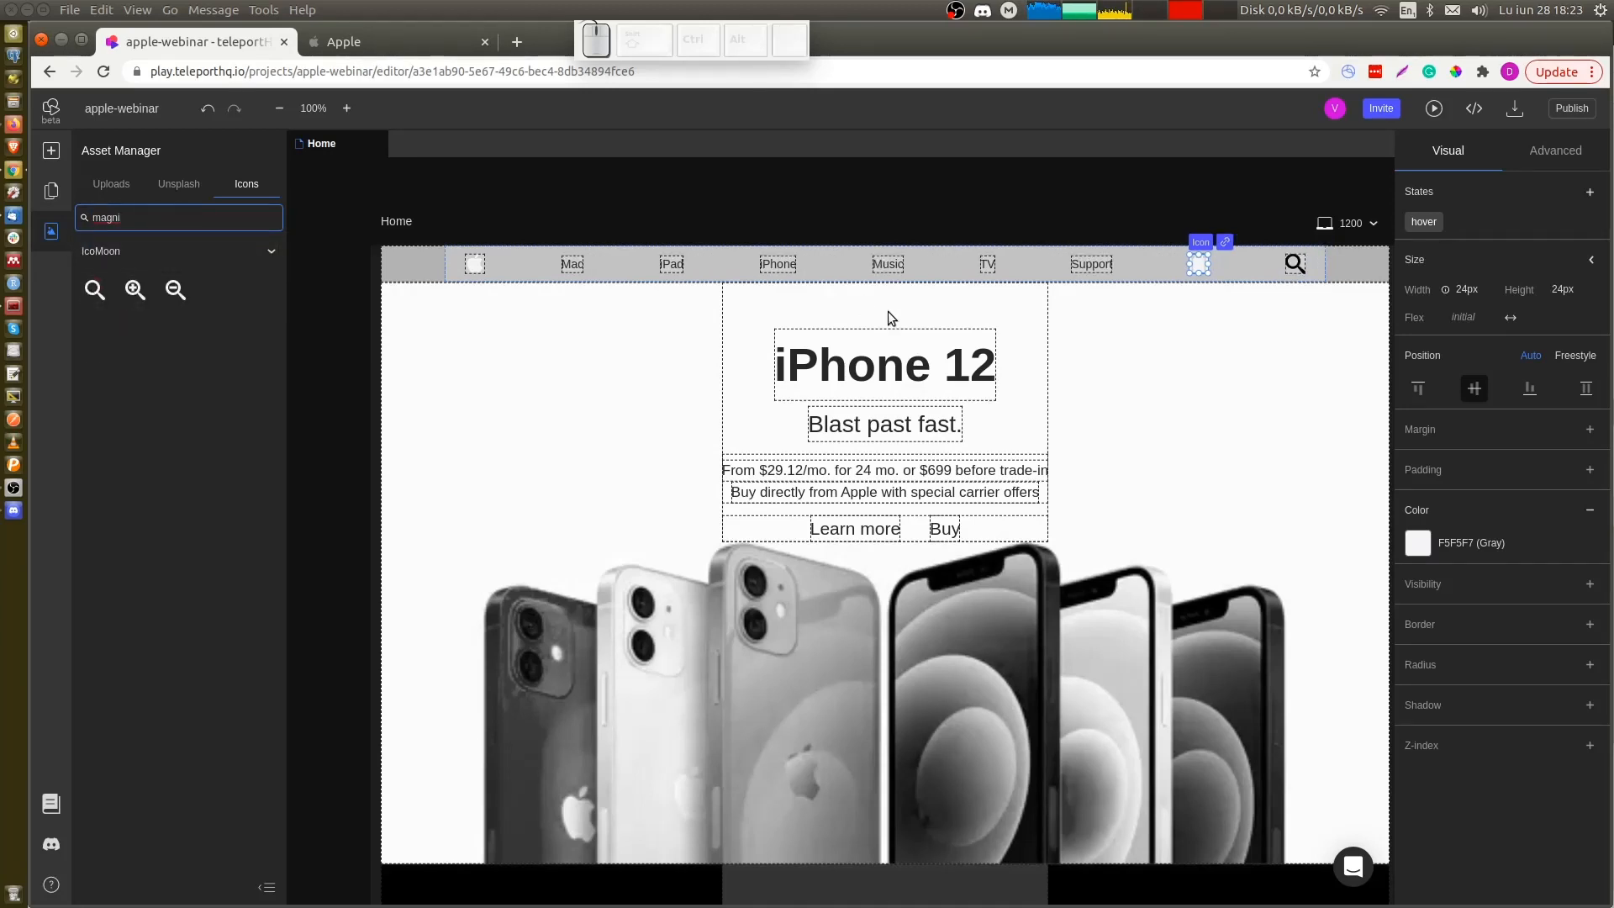
{"action": "left_click_drag", "start_coordinate": [1294, 267], "coordinate": [1200, 271]}
Set the magnifier icon's color to F5F5F7 (Gray) and hide the element outlines on the canvas
{"action": "left_click", "coordinate": [1201, 267]}
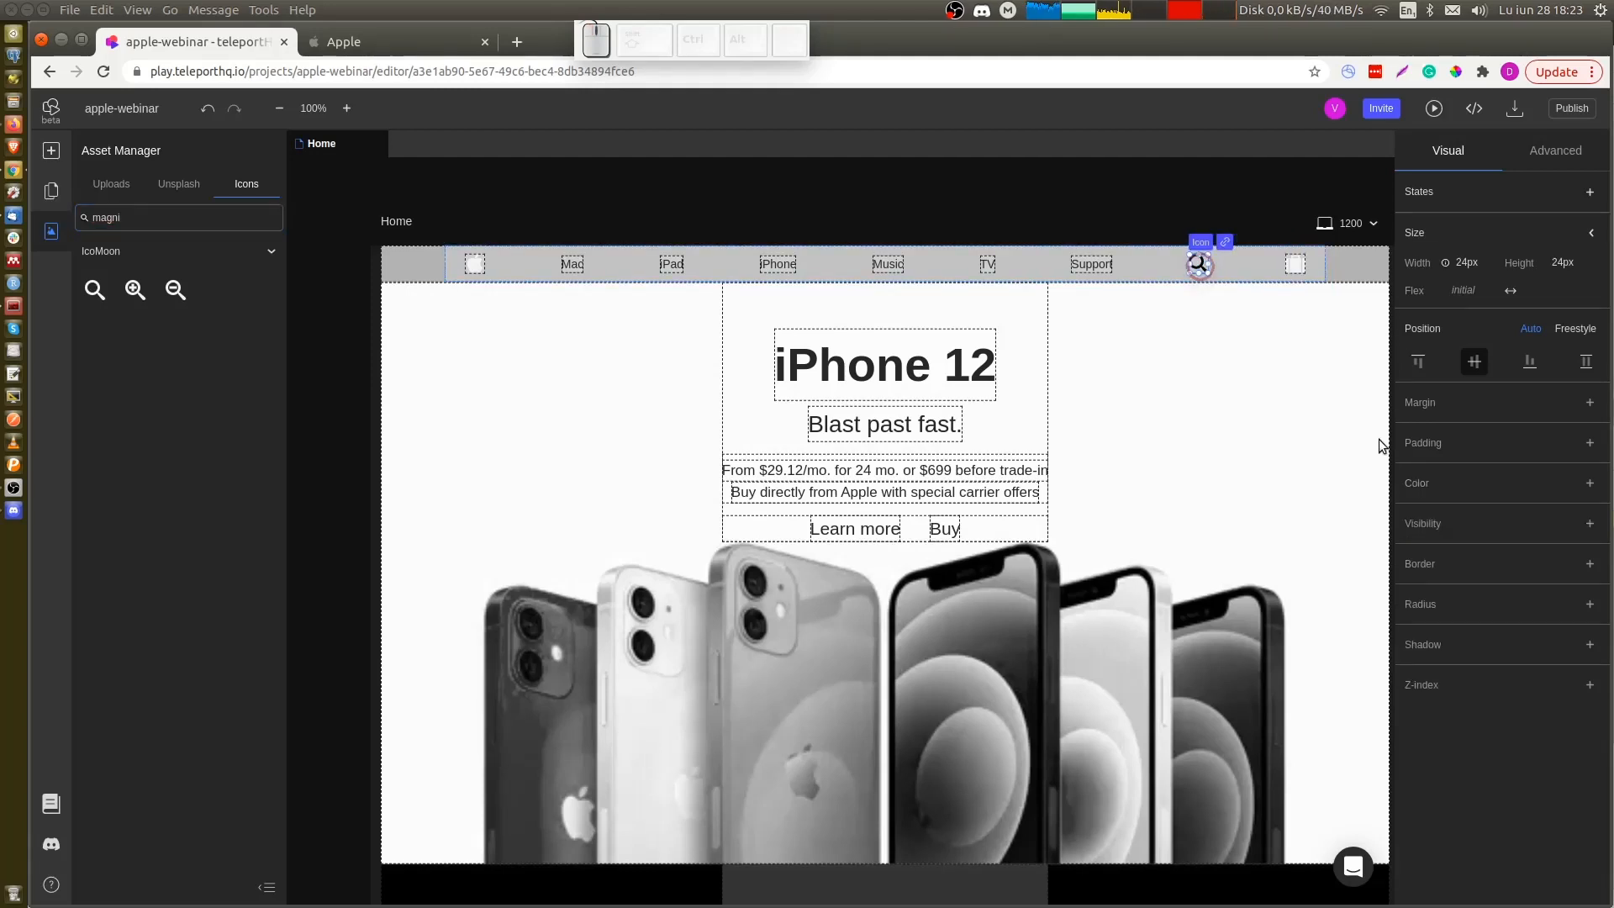
{"action": "left_click", "coordinate": [1589, 484]}
{"action": "left_click", "coordinate": [1462, 515]}
{"action": "scroll", "coordinate": [1497, 690], "scroll_direction": "down", "scroll_amount": 2}
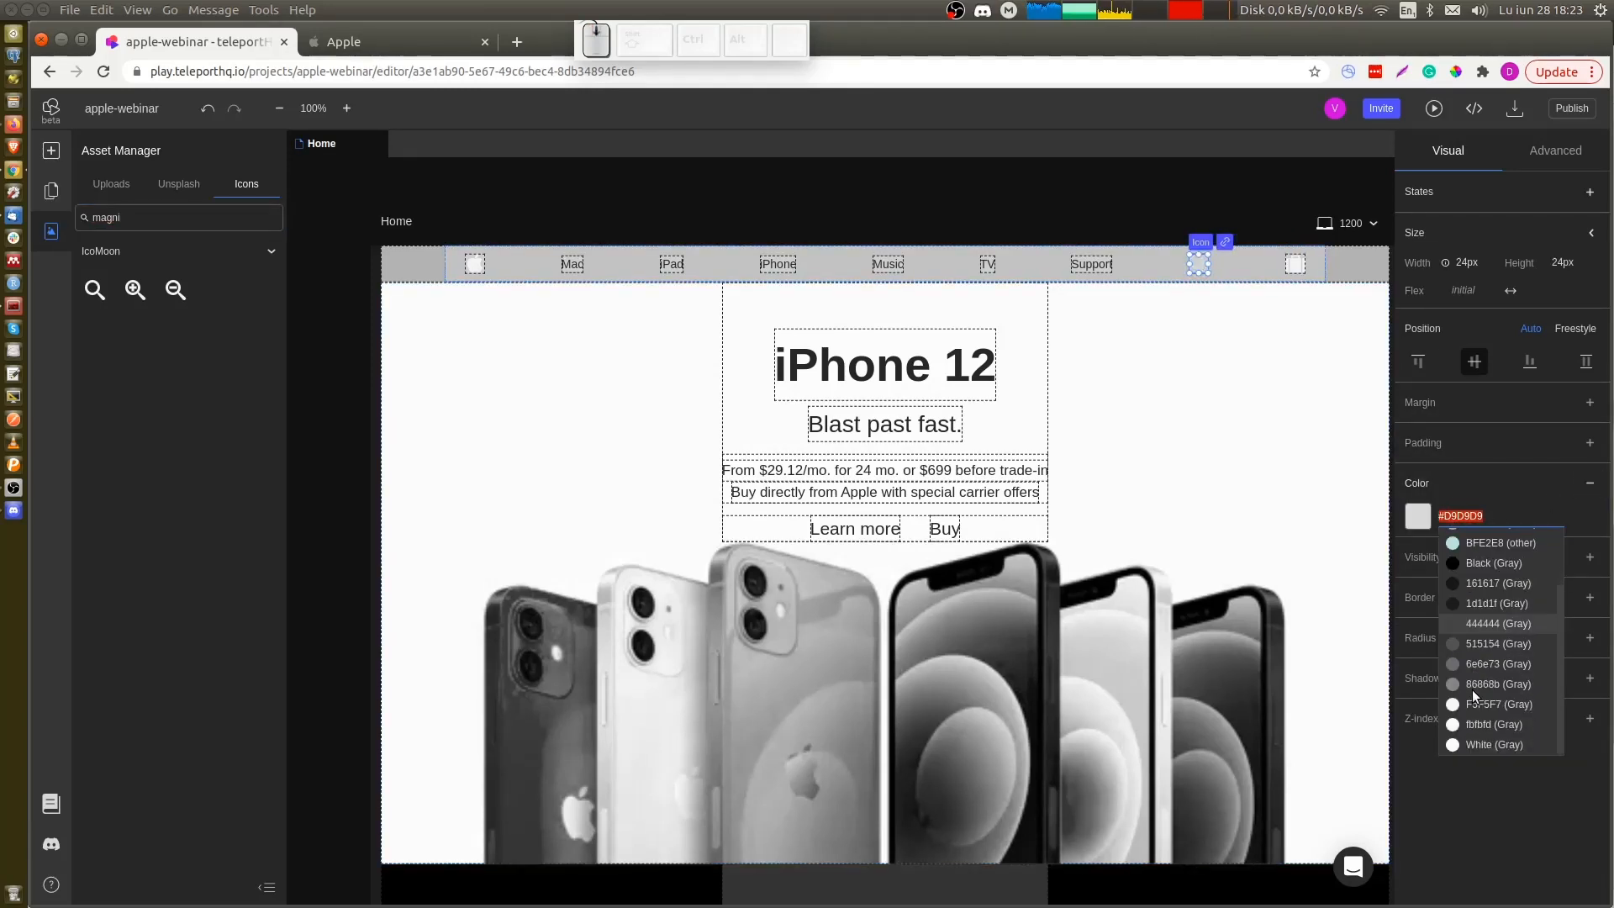
{"action": "left_click", "coordinate": [1496, 703]}
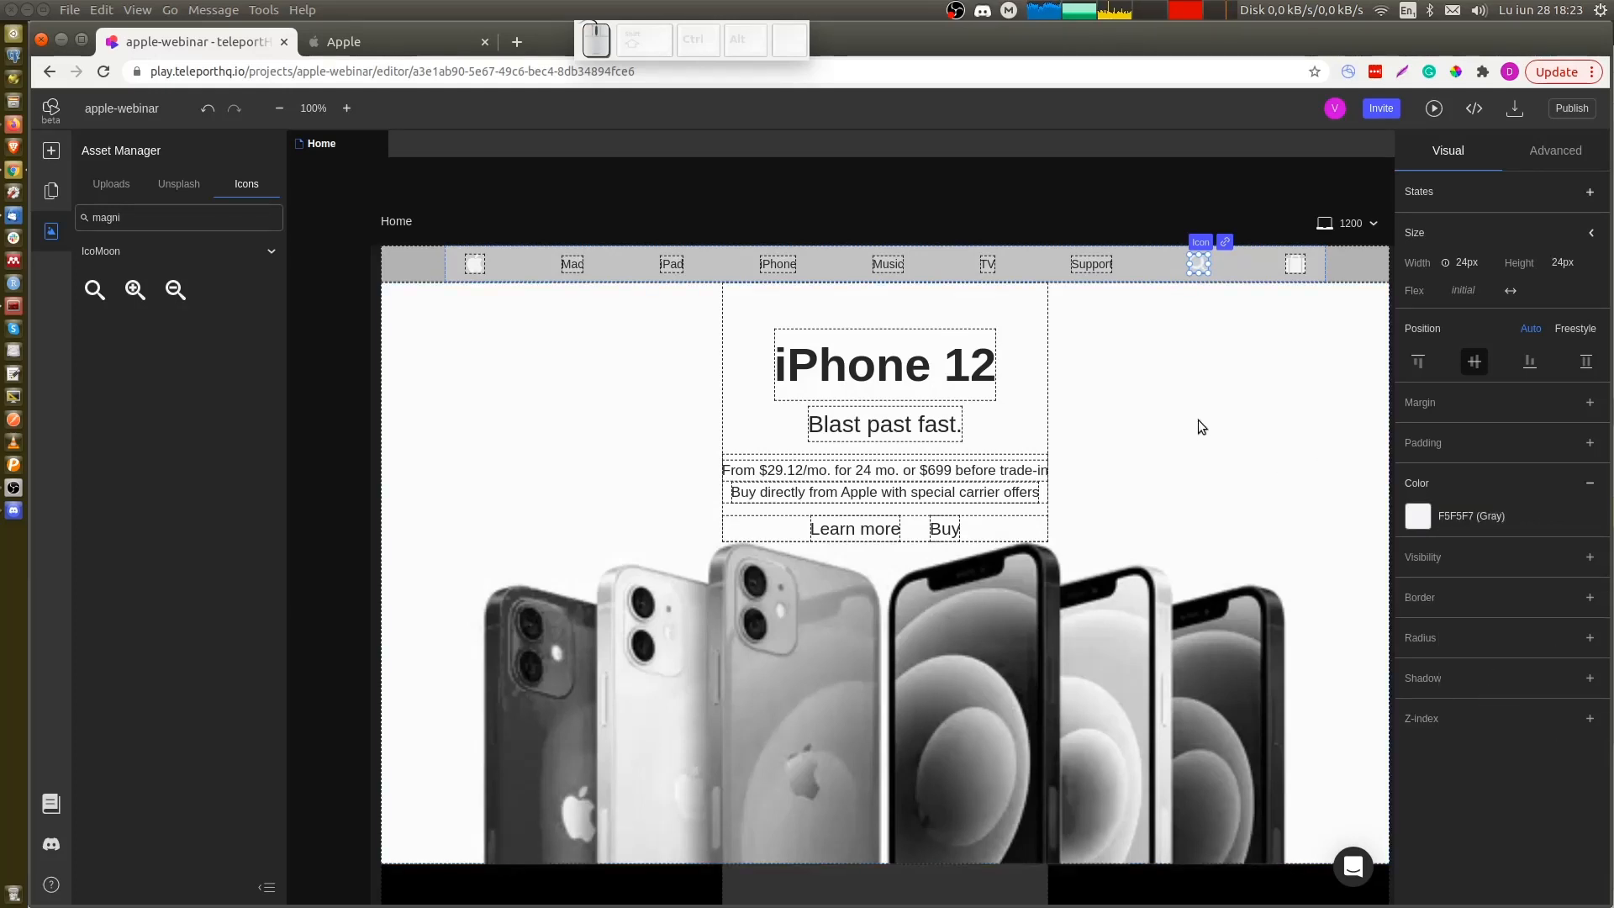
{"action": "key", "text": "ctrl+shift+s"}
{"action": "left_click", "coordinate": [1213, 380]}
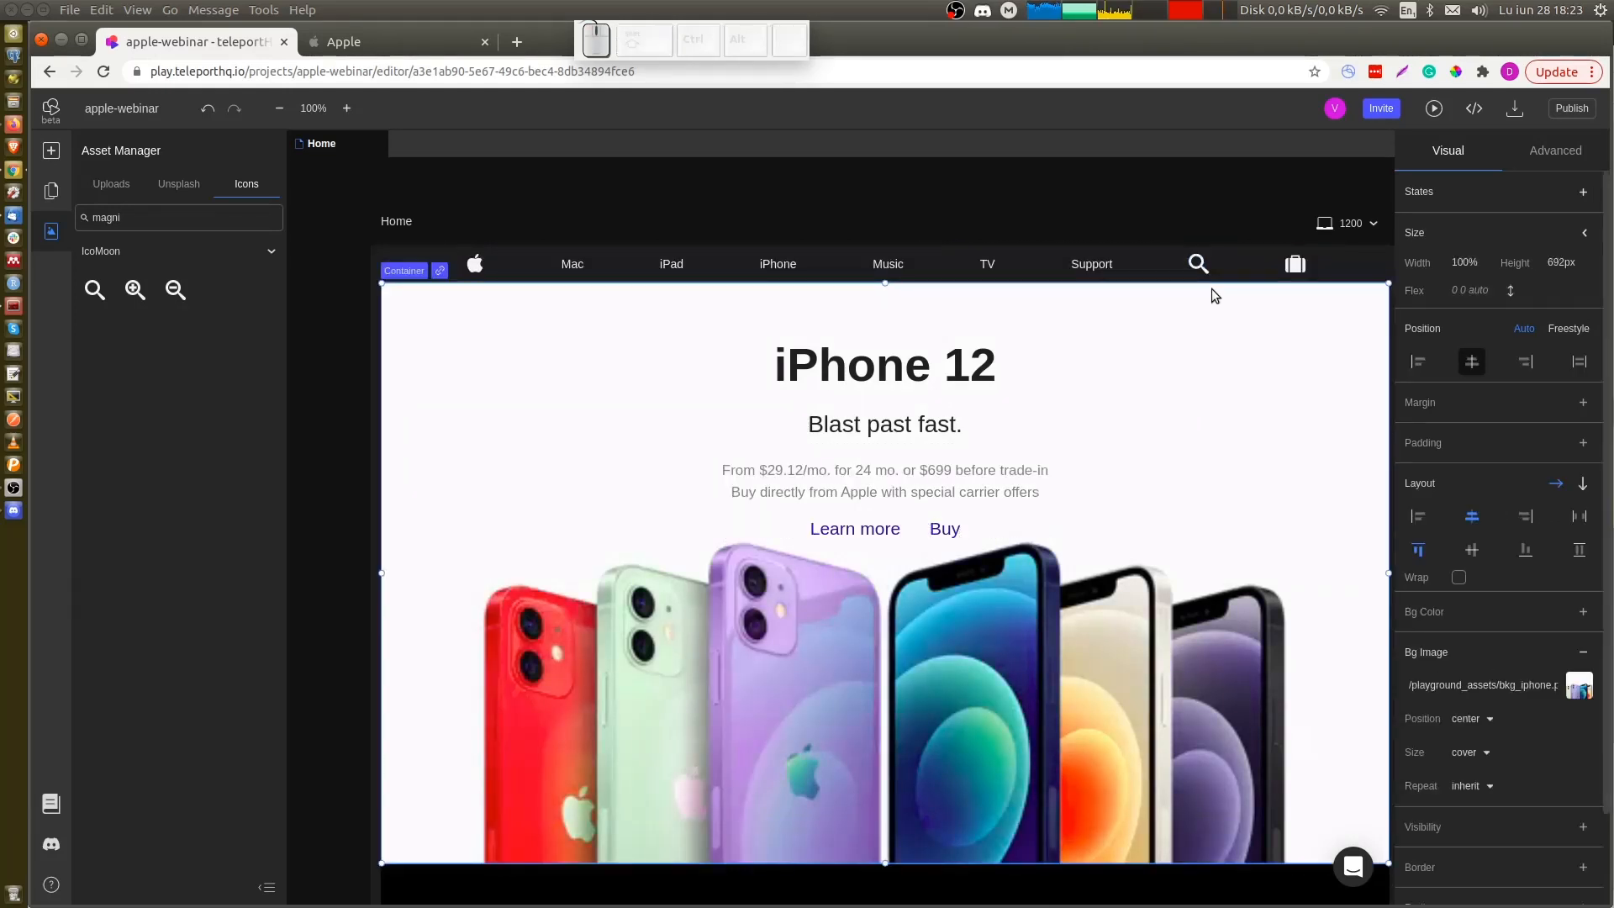
Copy the Apple icon, paste its style onto the magnifier icon, and check the suitcase icon's hover state
{"action": "left_click", "coordinate": [475, 265]}
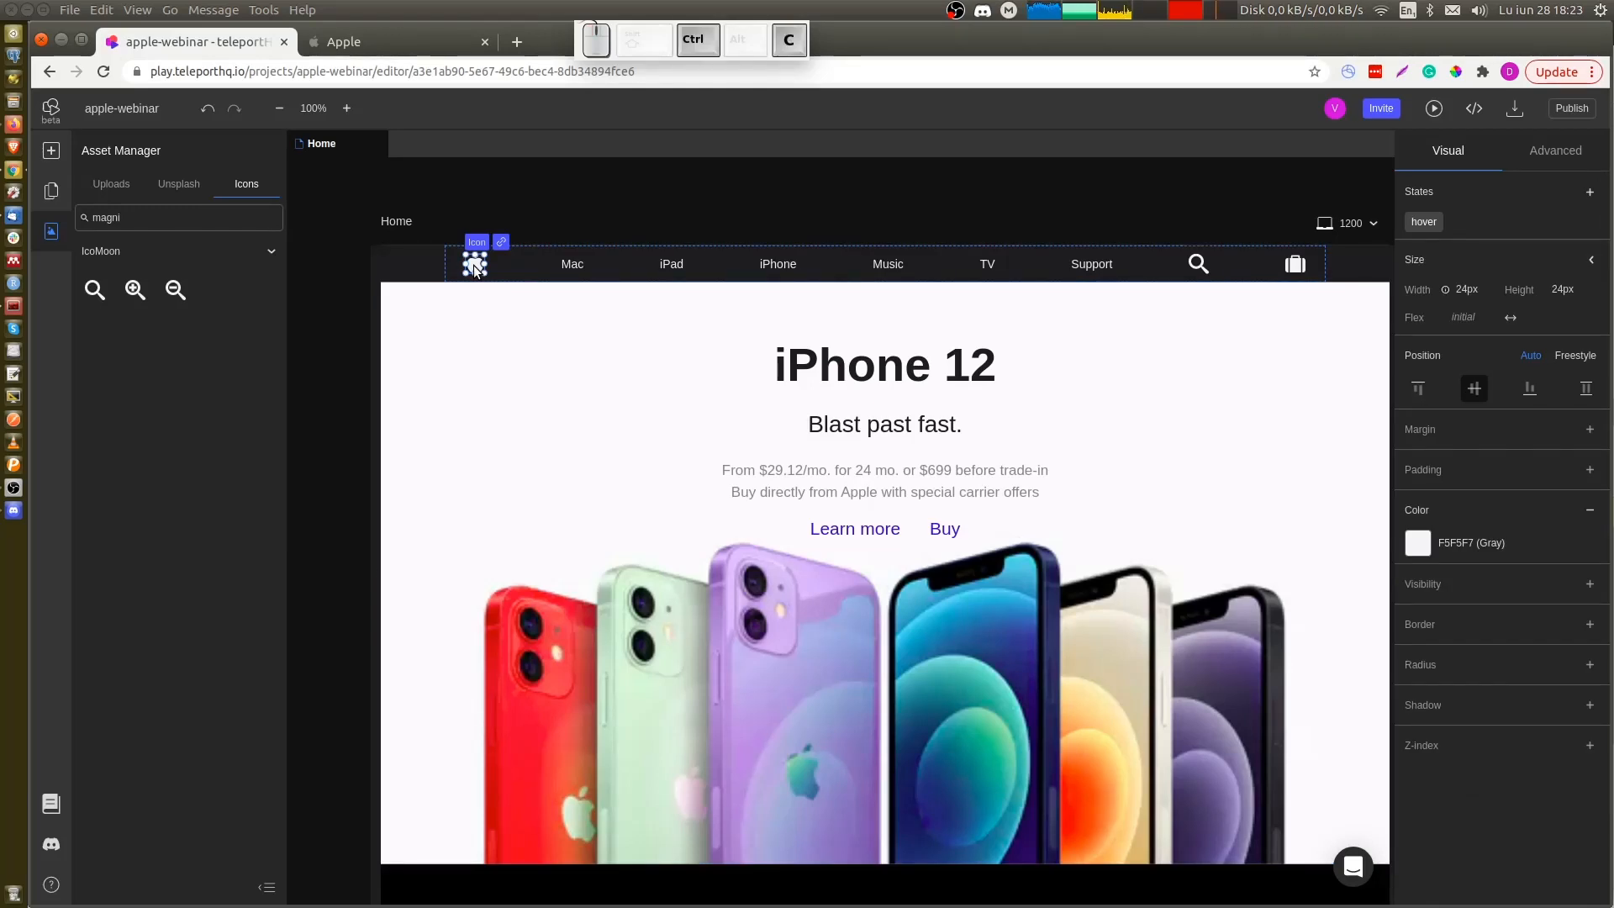
{"action": "left_click", "coordinate": [1199, 266]}
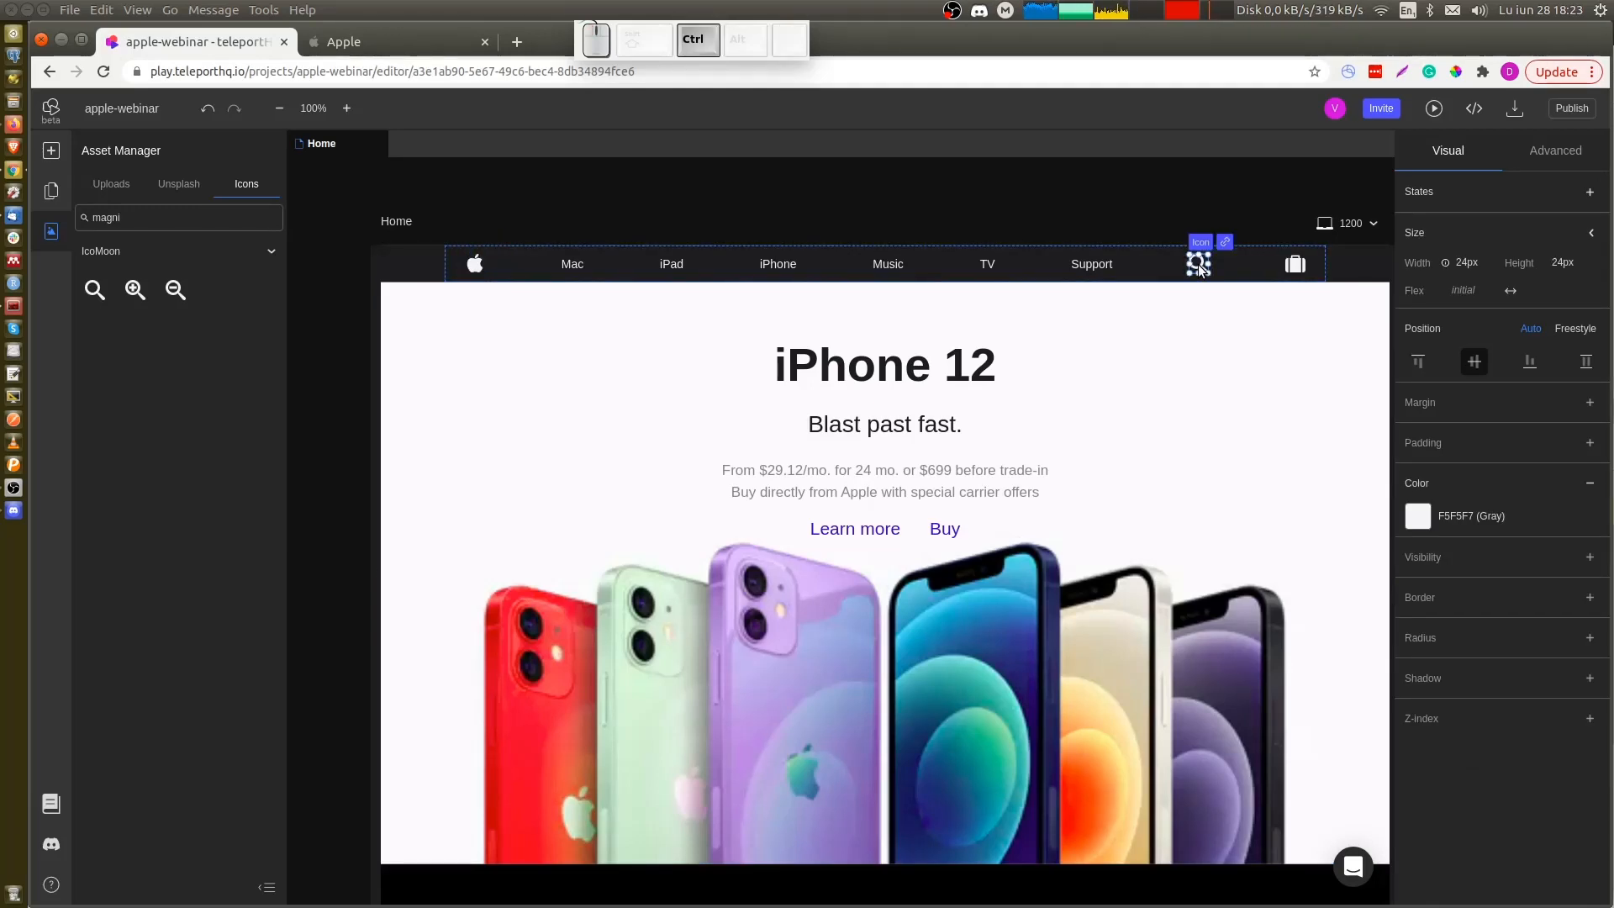
{"action": "key", "text": "ctrl+alt+v"}
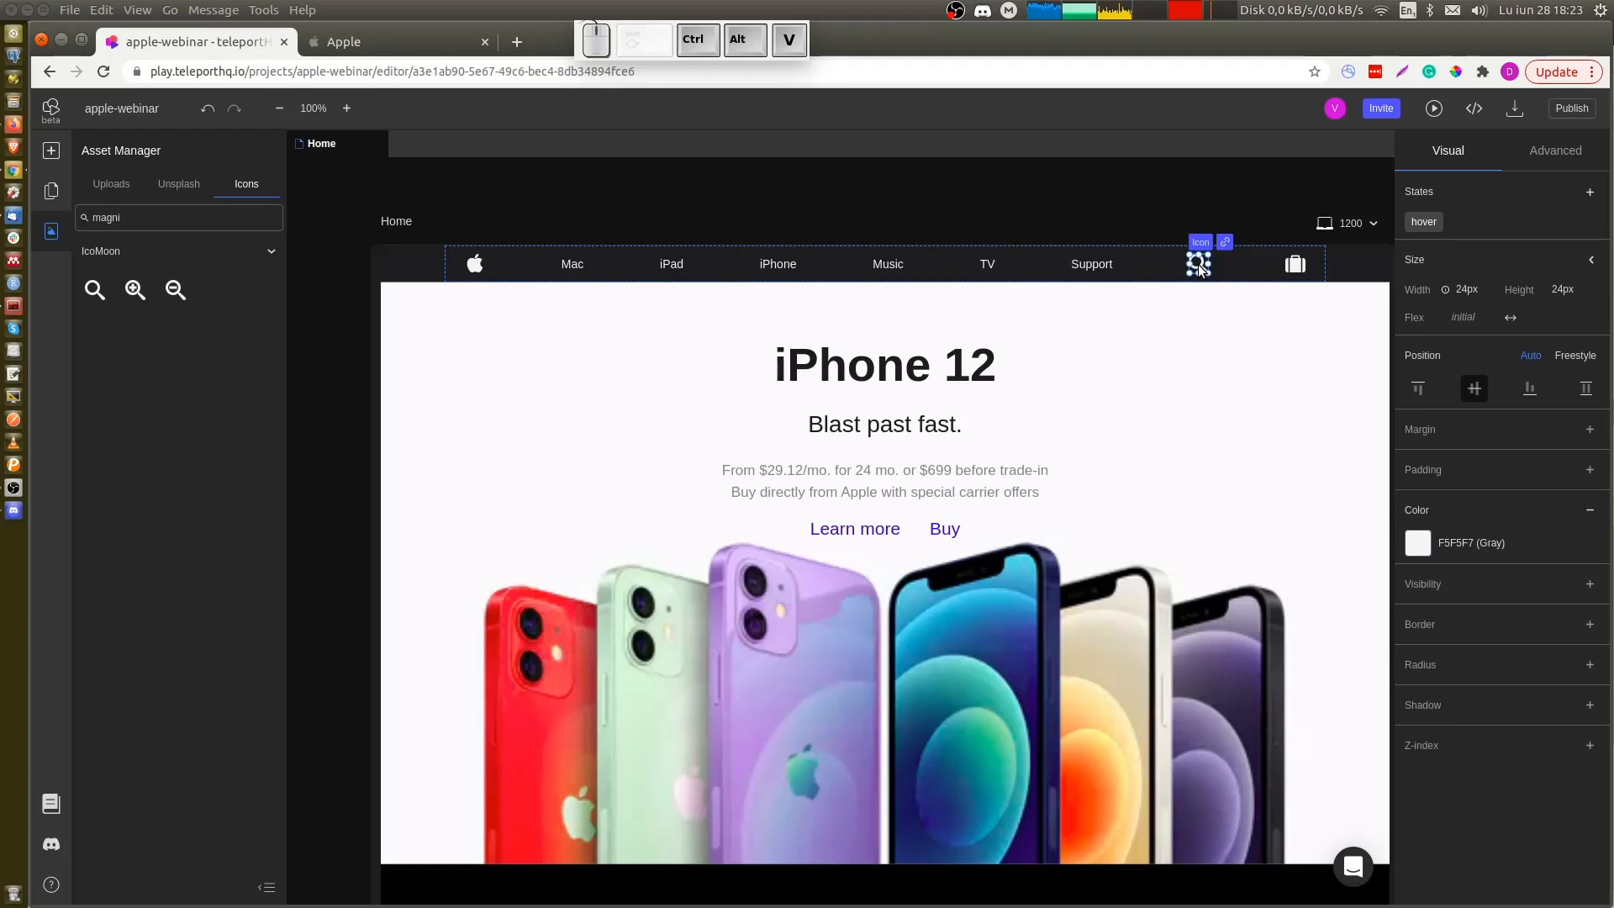
{"action": "left_click", "coordinate": [1296, 265]}
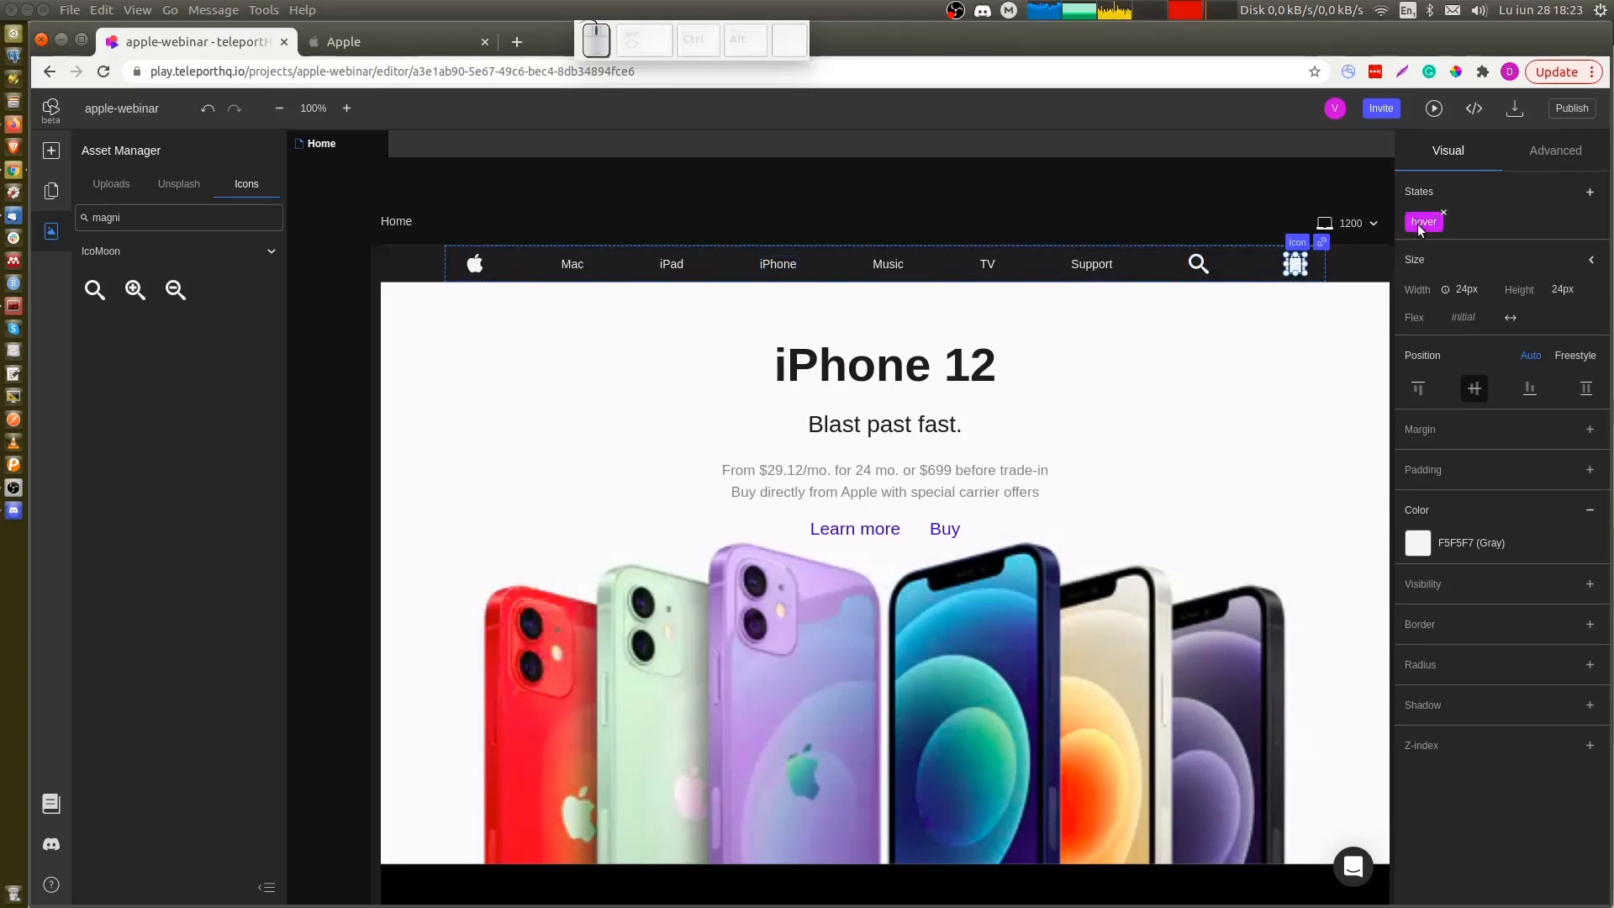
Add a hover state to the Mac navigation link with the text color fbfbfd (Gray)
{"action": "left_click", "coordinate": [572, 264]}
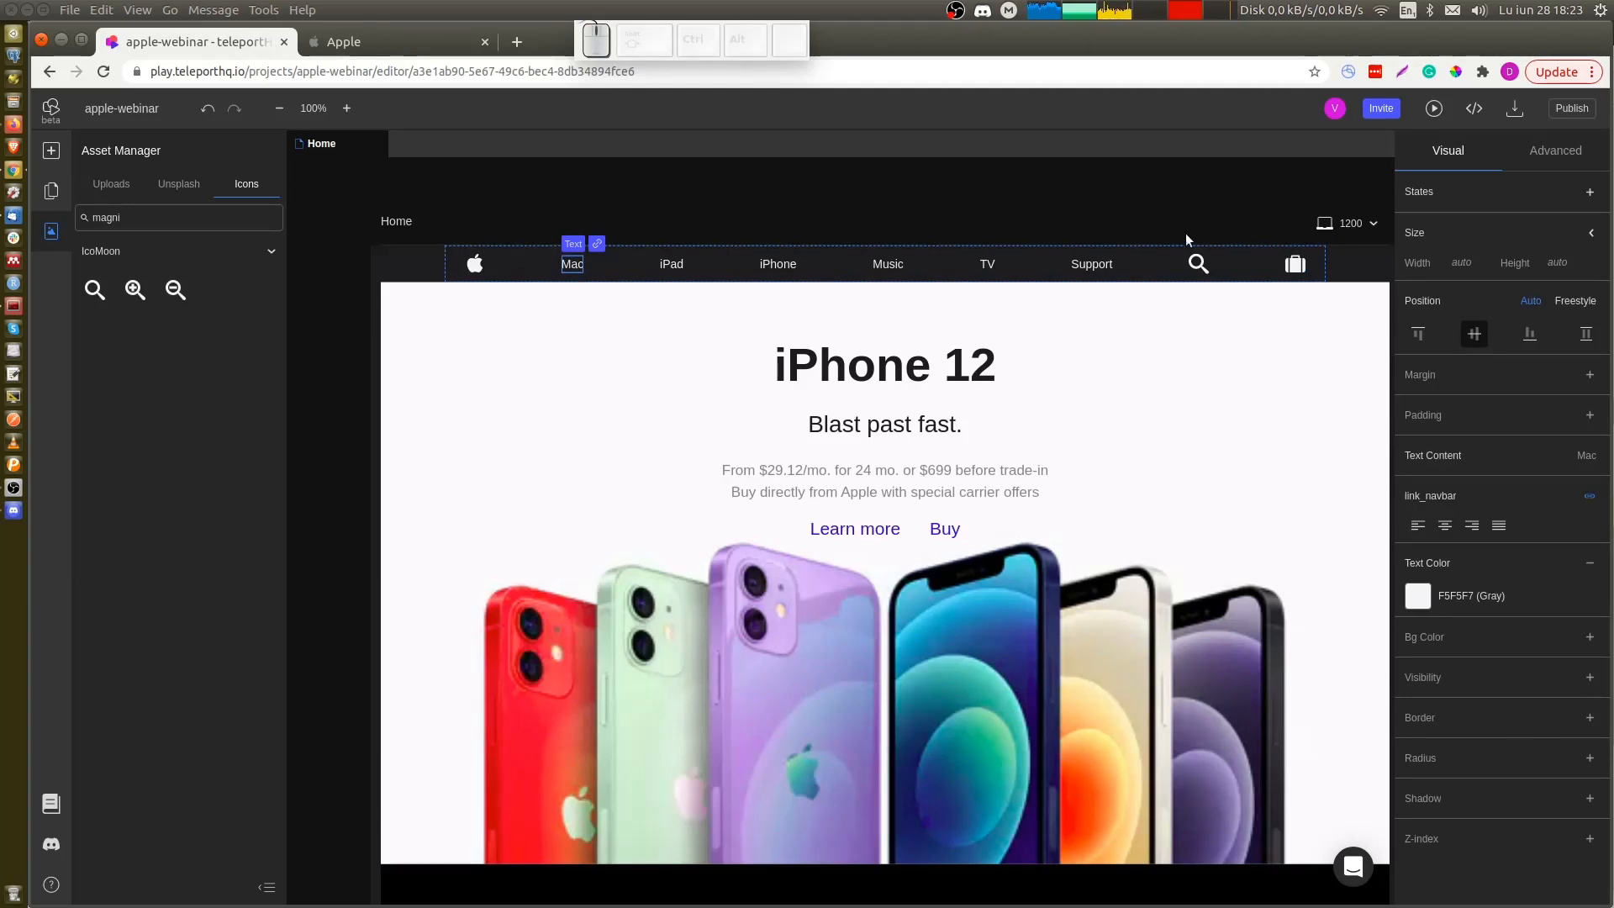
{"action": "left_click", "coordinate": [1589, 193]}
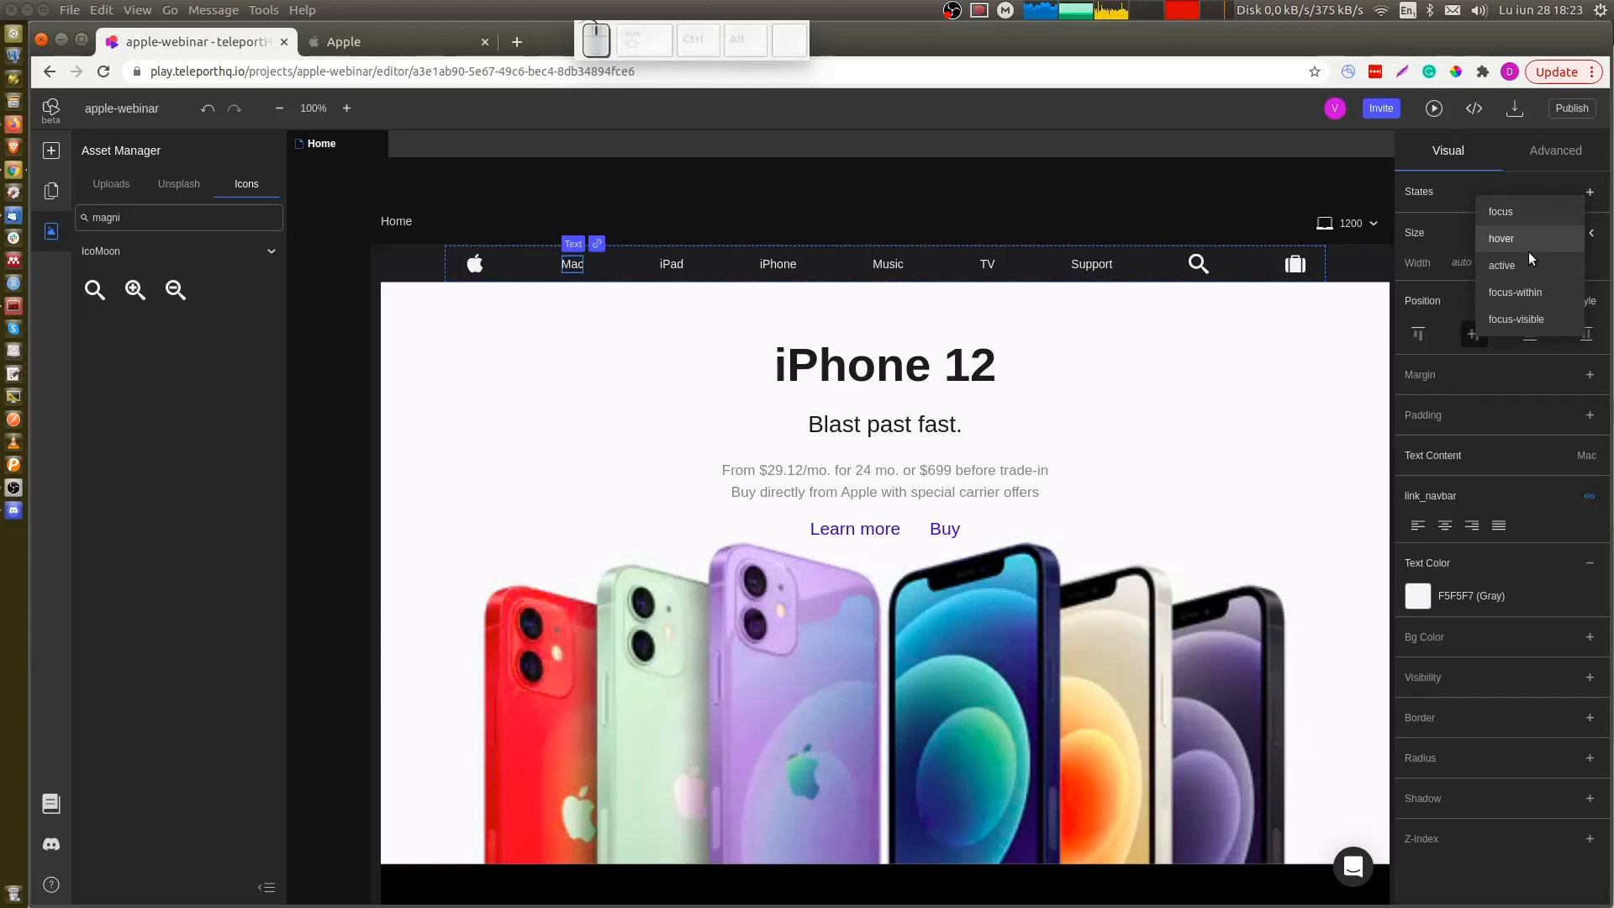
{"action": "left_click", "coordinate": [1528, 237]}
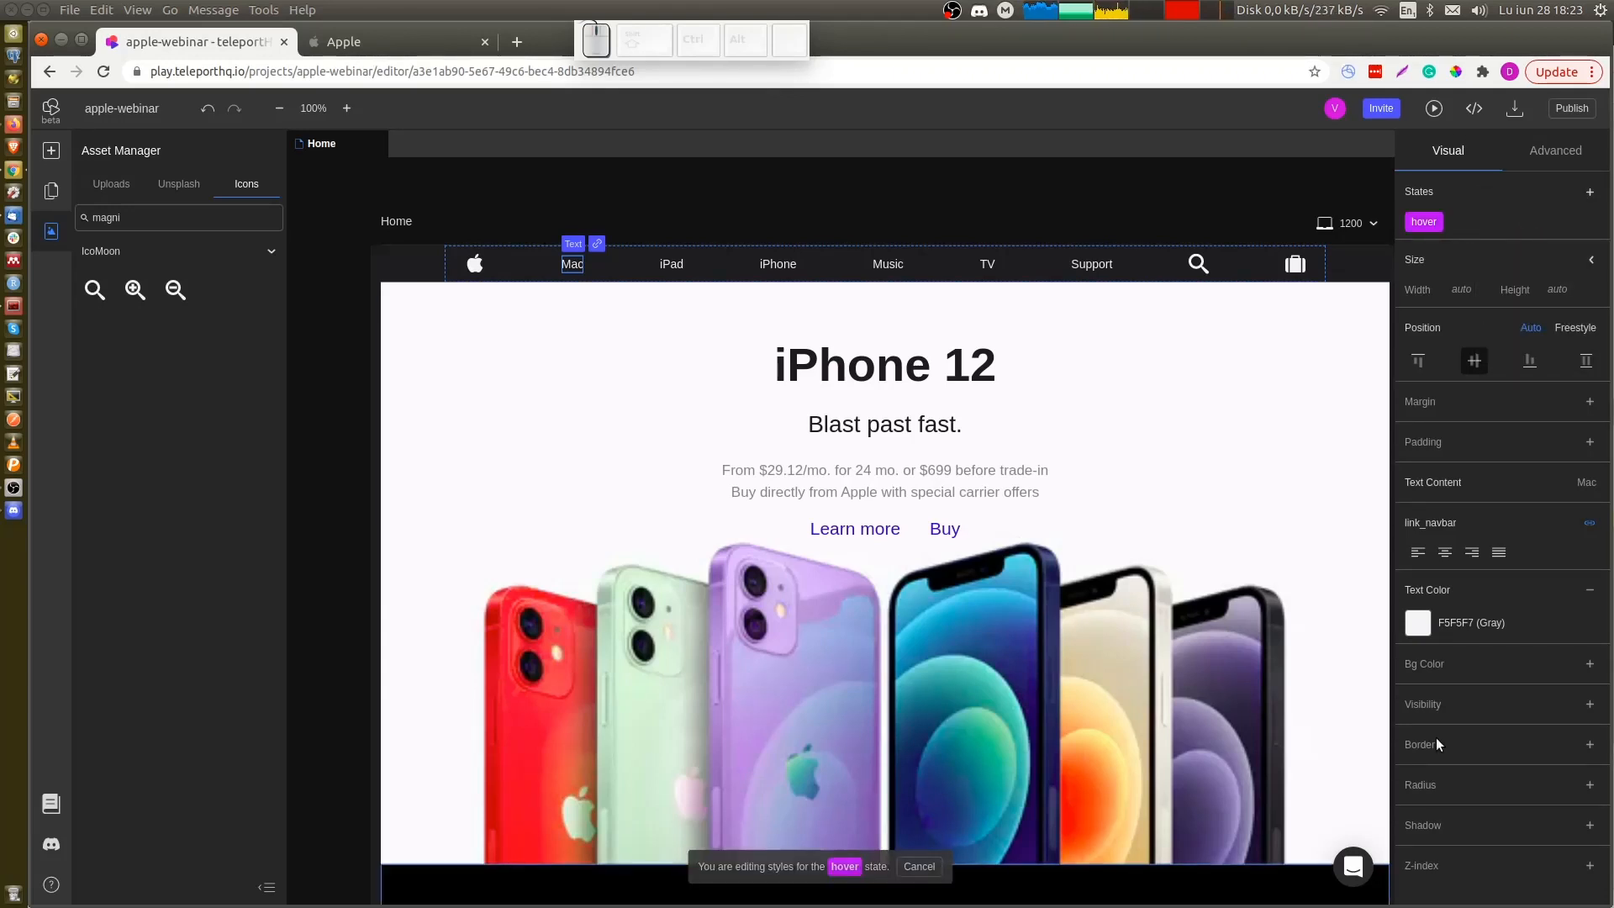
{"action": "left_click", "coordinate": [1478, 623]}
{"action": "scroll", "coordinate": [1475, 715], "scroll_direction": "down", "scroll_amount": 3}
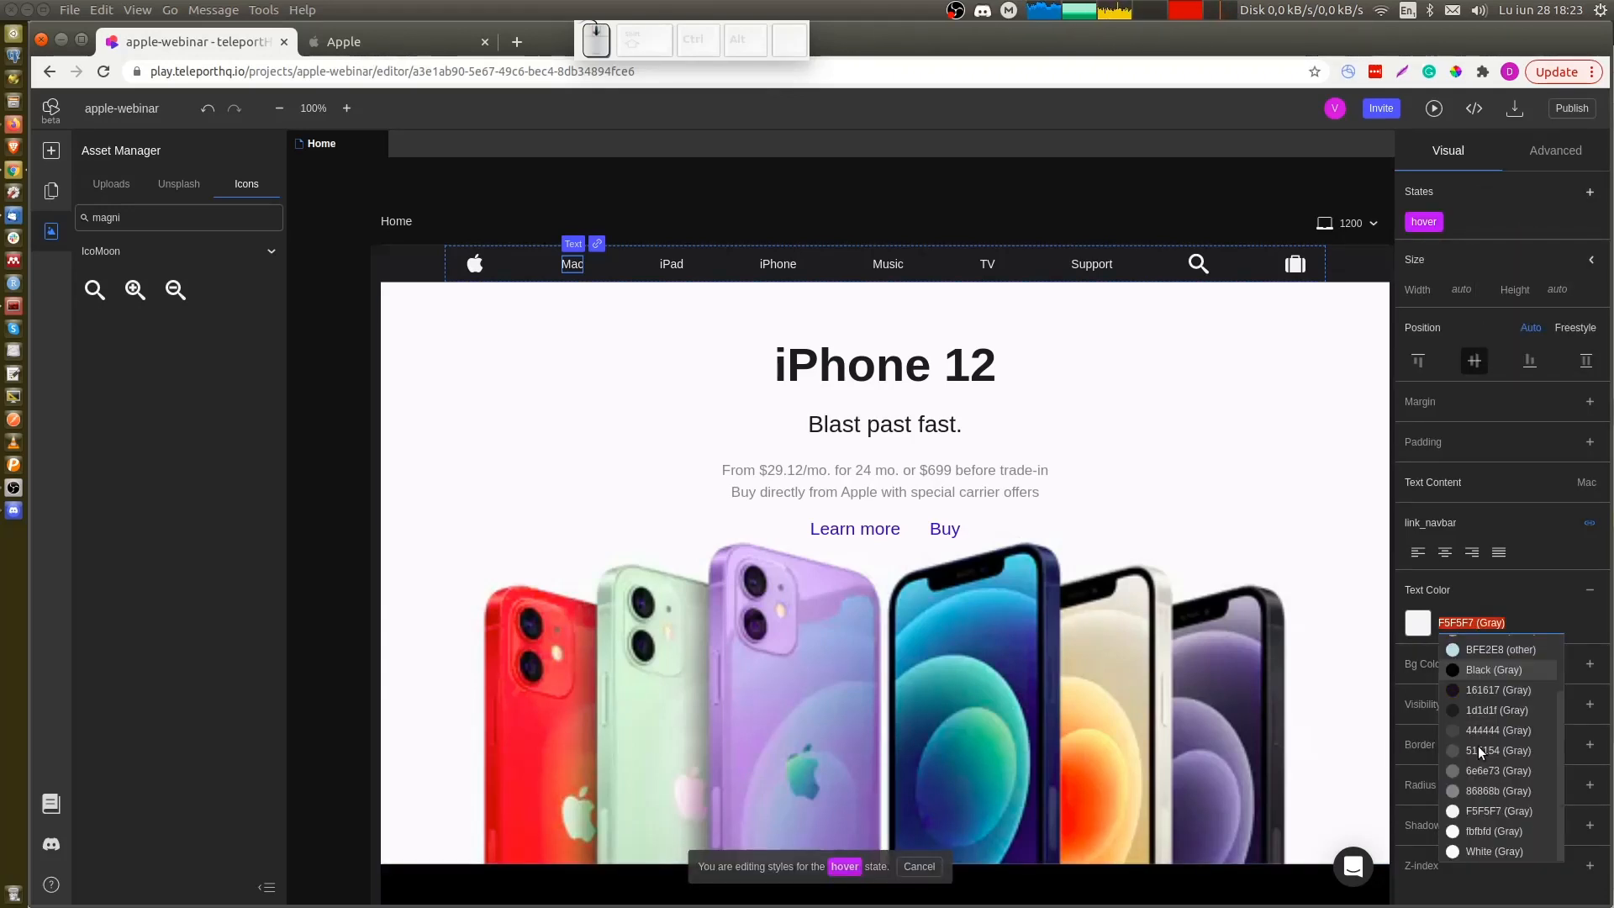
{"action": "left_click", "coordinate": [1505, 830]}
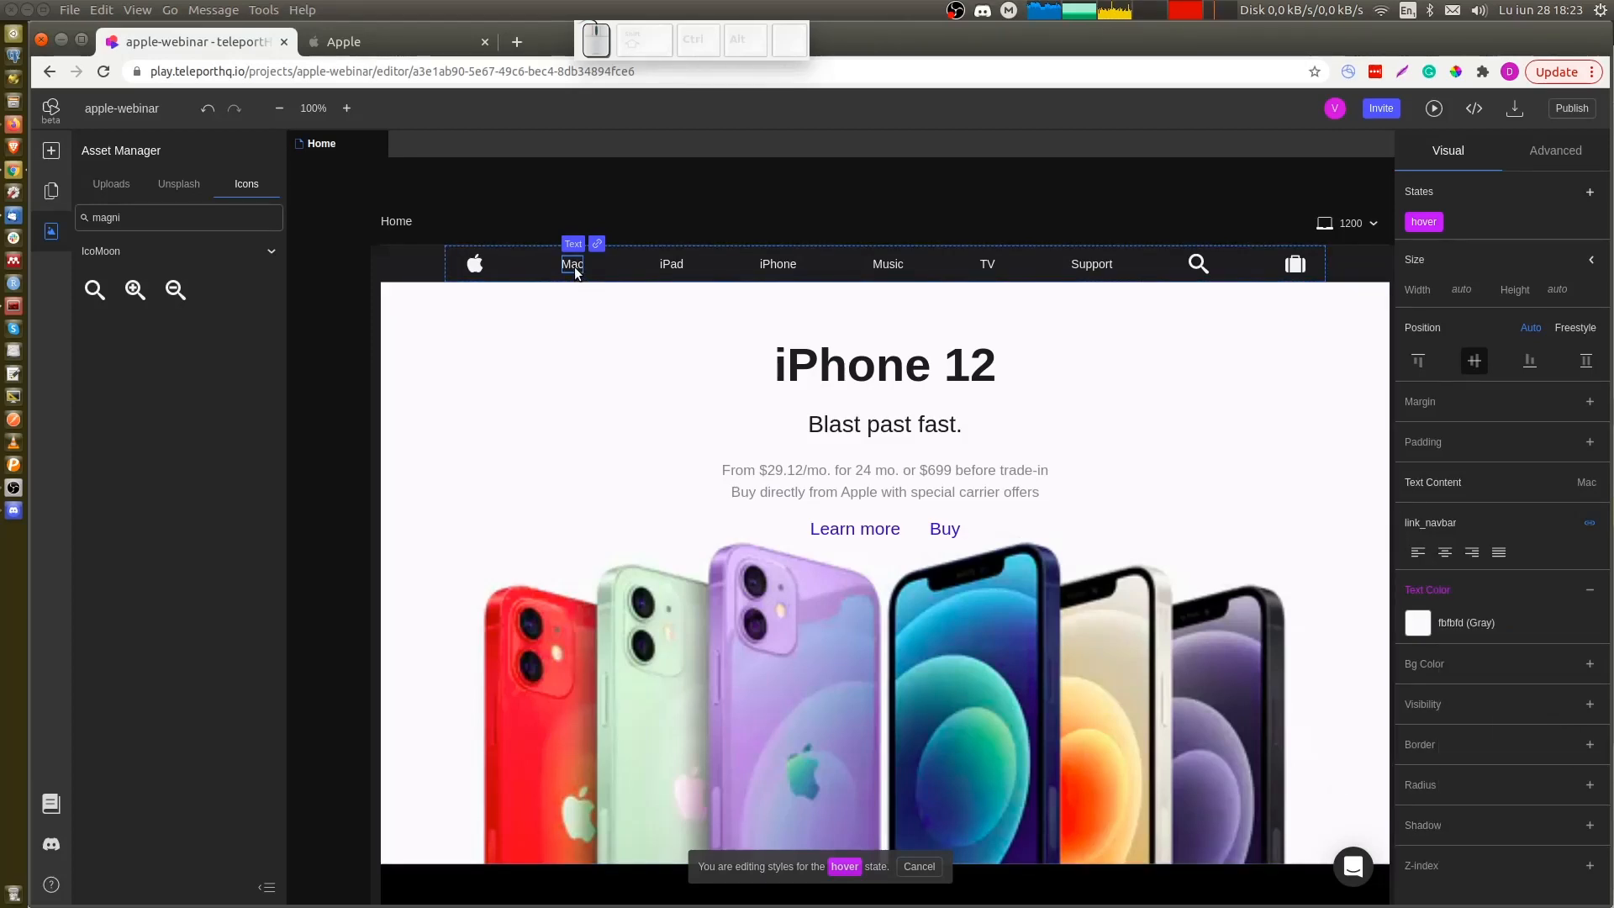
Copy the Mac link and paste its style onto the other navigation text links, from iPad through Support
{"action": "key", "text": "ctrl+c"}
{"action": "left_click", "coordinate": [672, 264]}
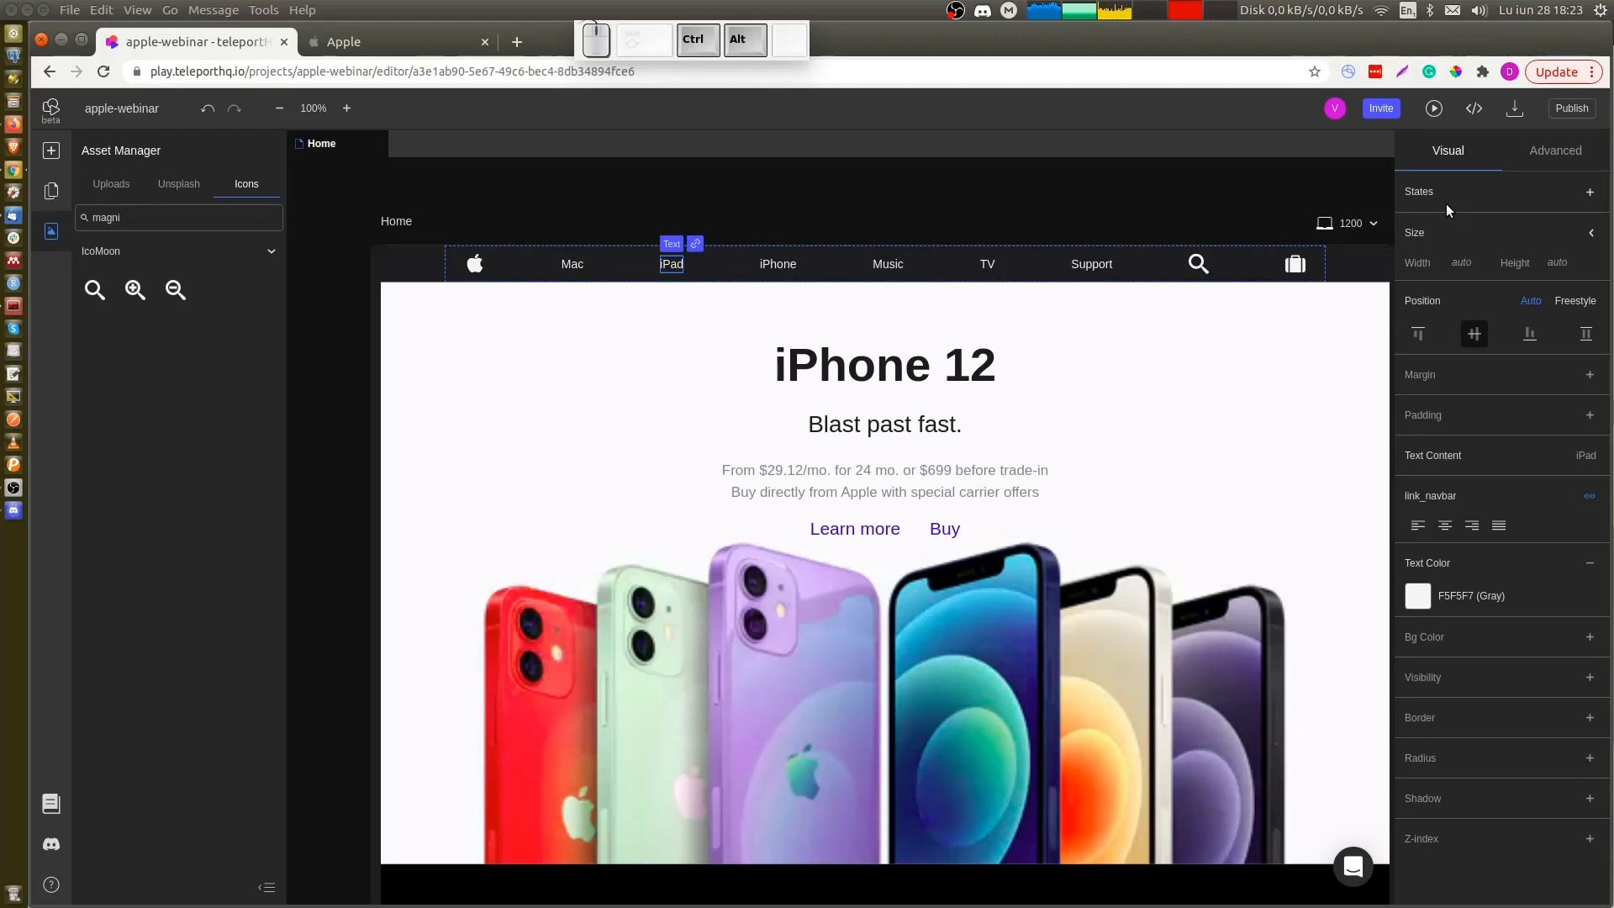
{"action": "key", "text": "ctrl+alt+v"}
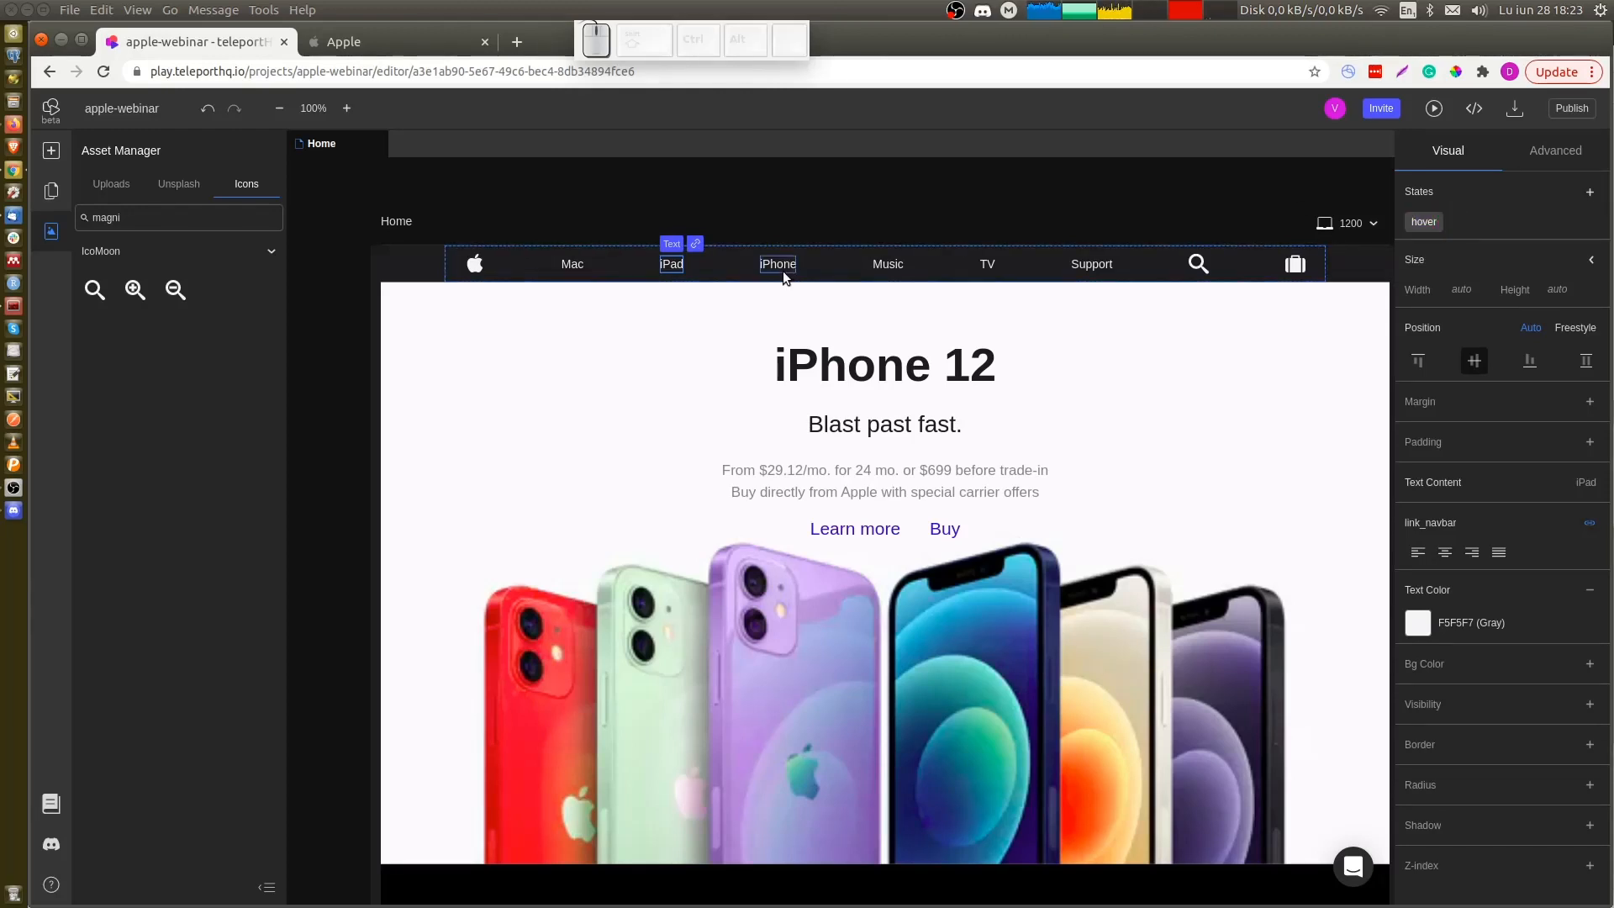
{"action": "left_click", "coordinate": [784, 269]}
{"action": "key", "text": "ctrl+alt+v"}
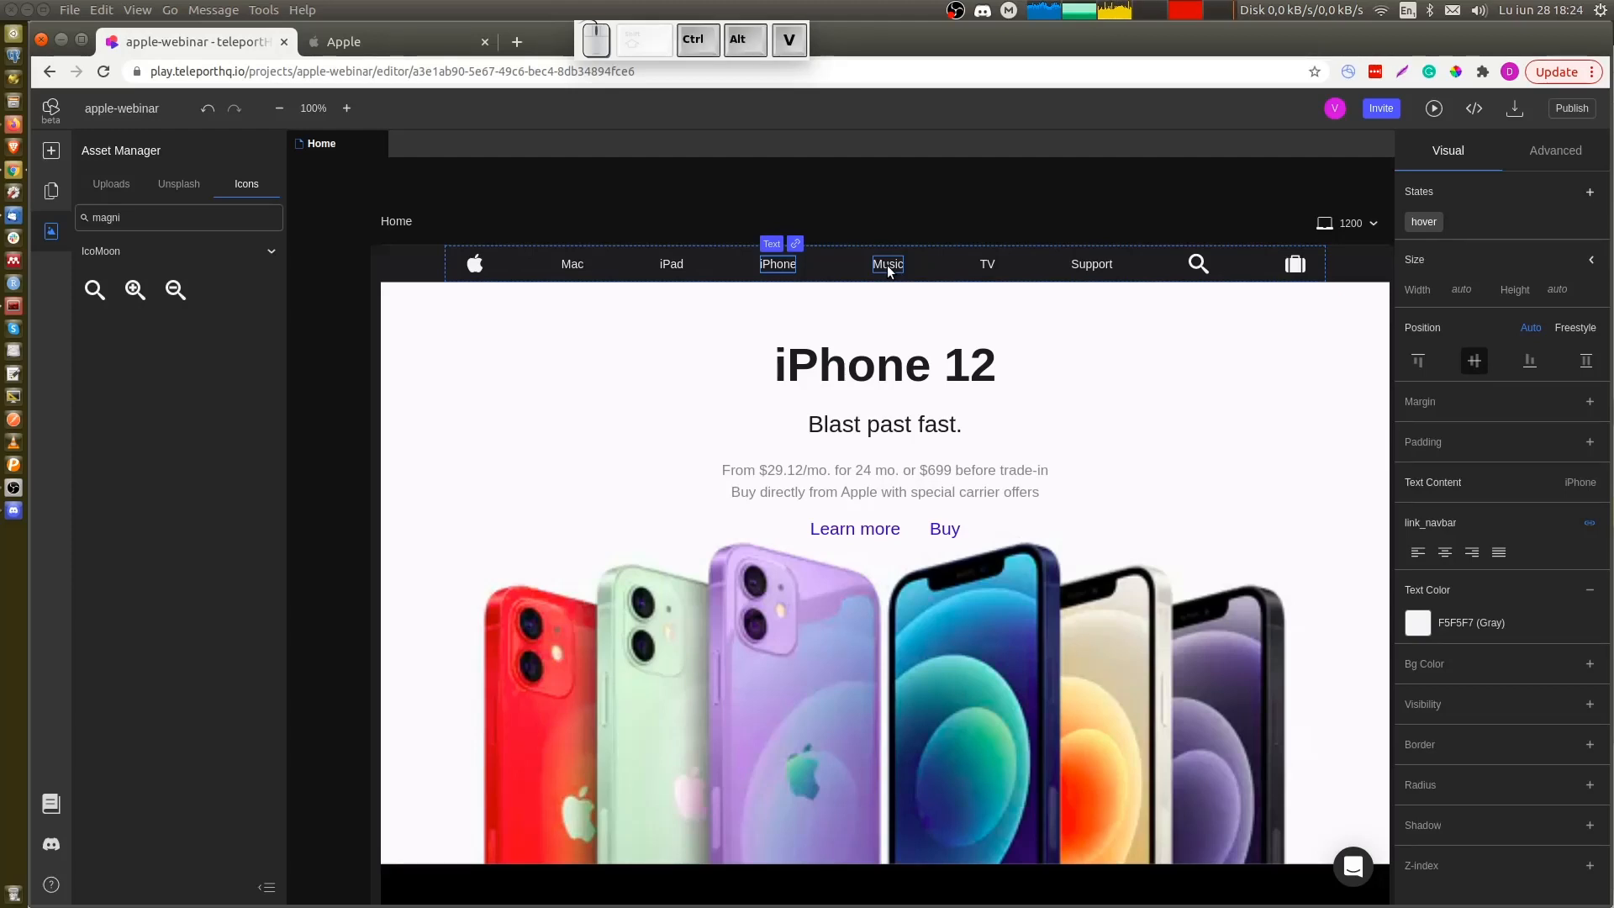
{"action": "left_click", "coordinate": [988, 267]}
{"action": "key", "text": "ctrl+alt+v"}
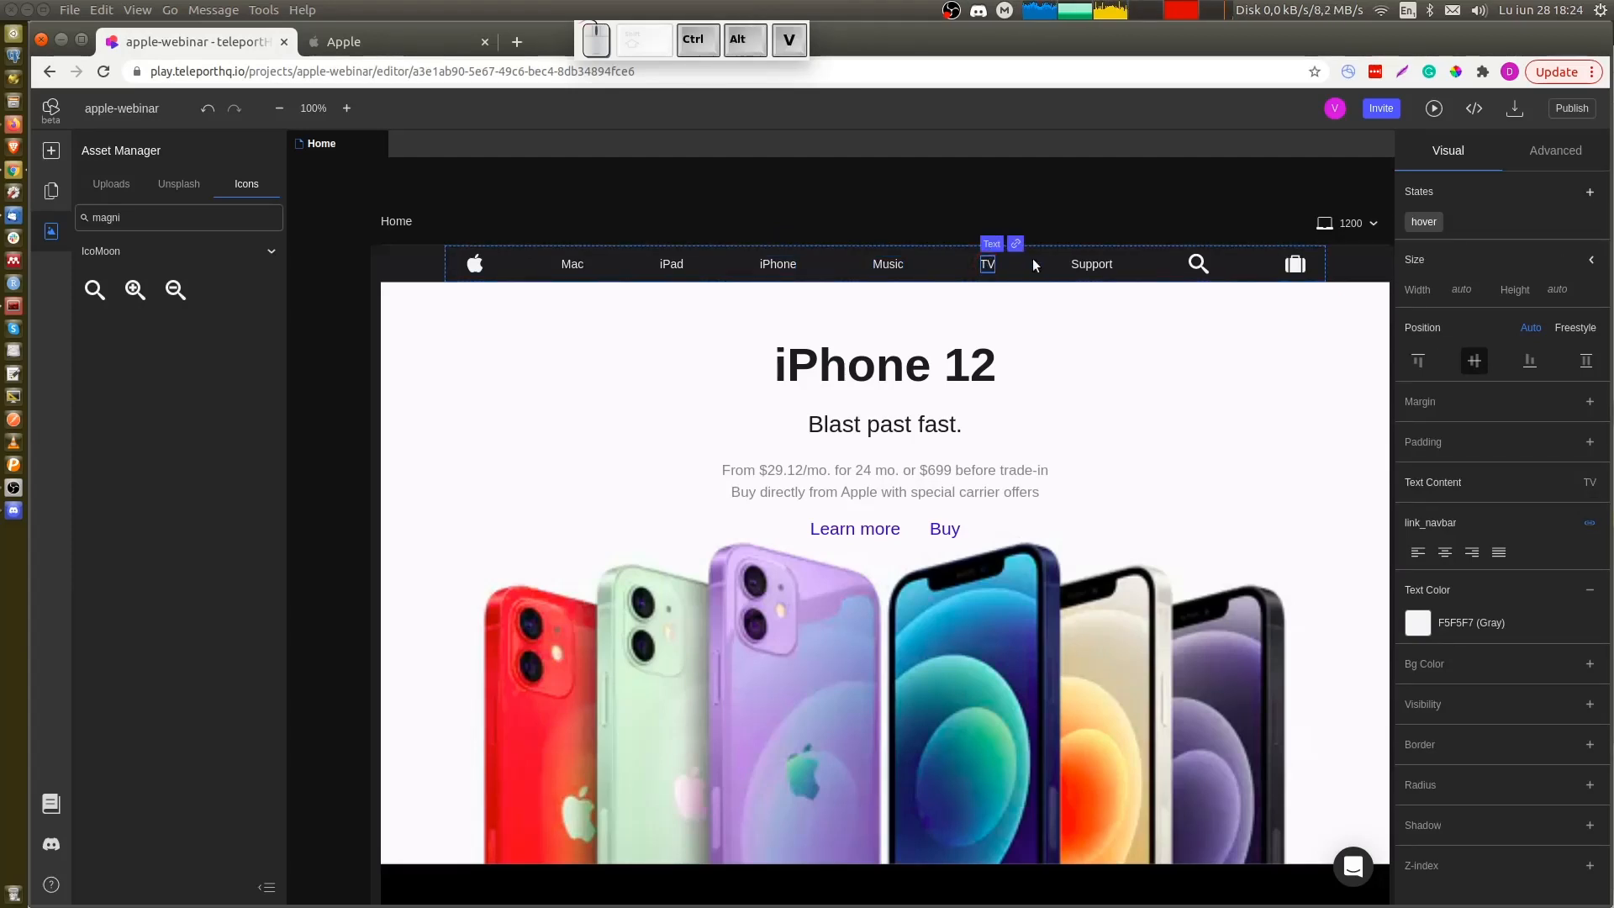
{"action": "left_click", "coordinate": [1086, 266]}
{"action": "key", "text": "ctrl+alt+v"}
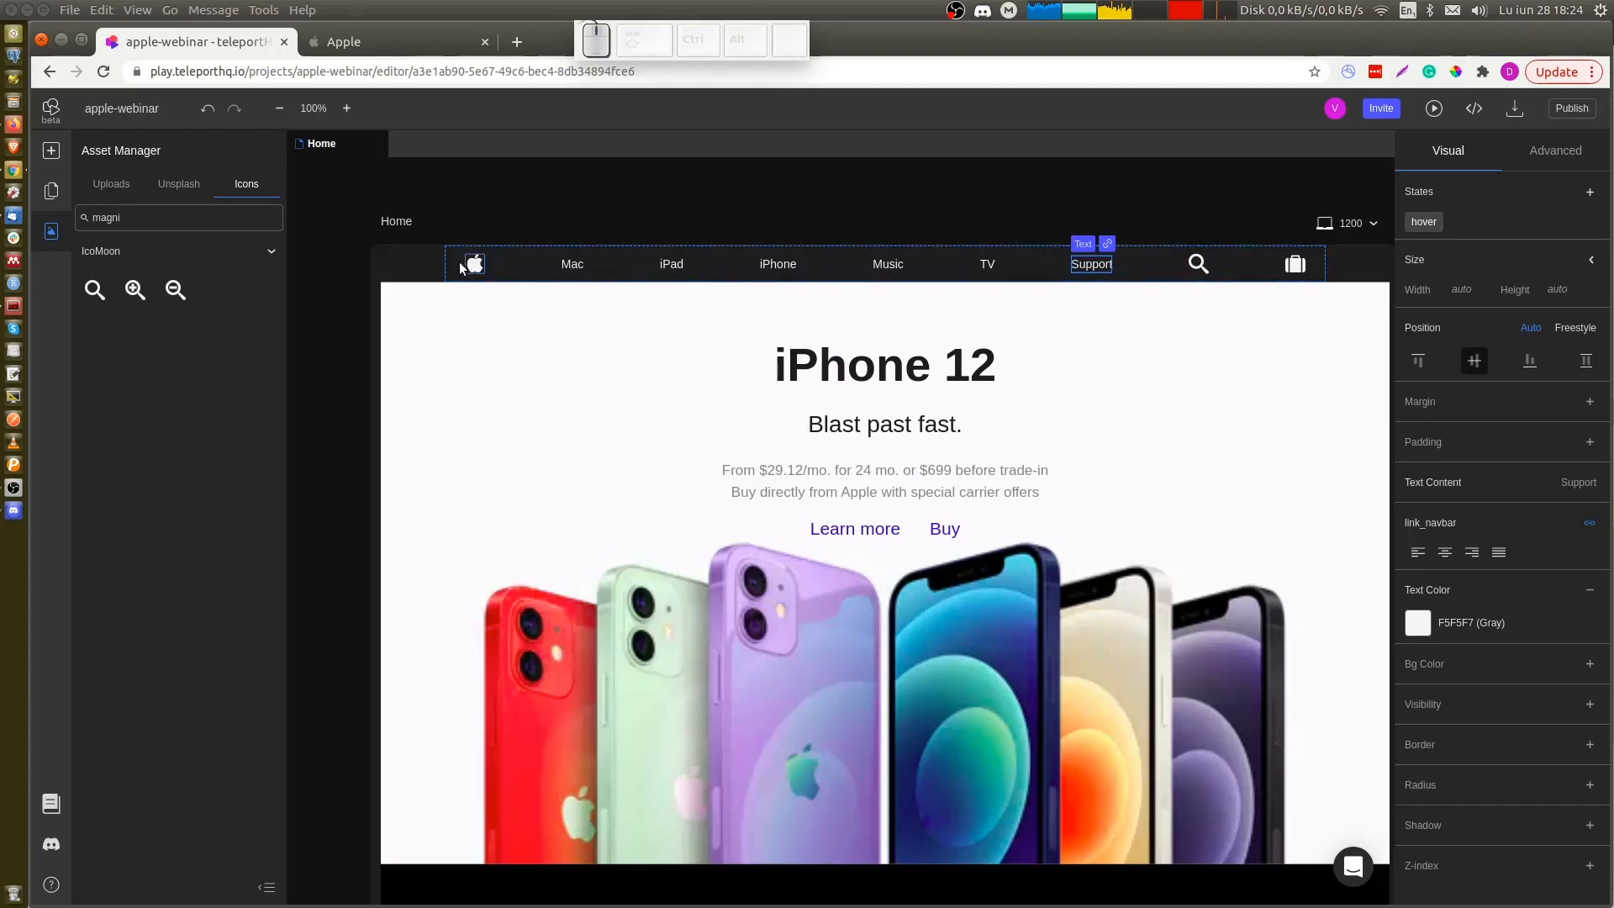
Add a hover state to the Learn more link with text-decoration set to underline
{"action": "left_click", "coordinate": [840, 530]}
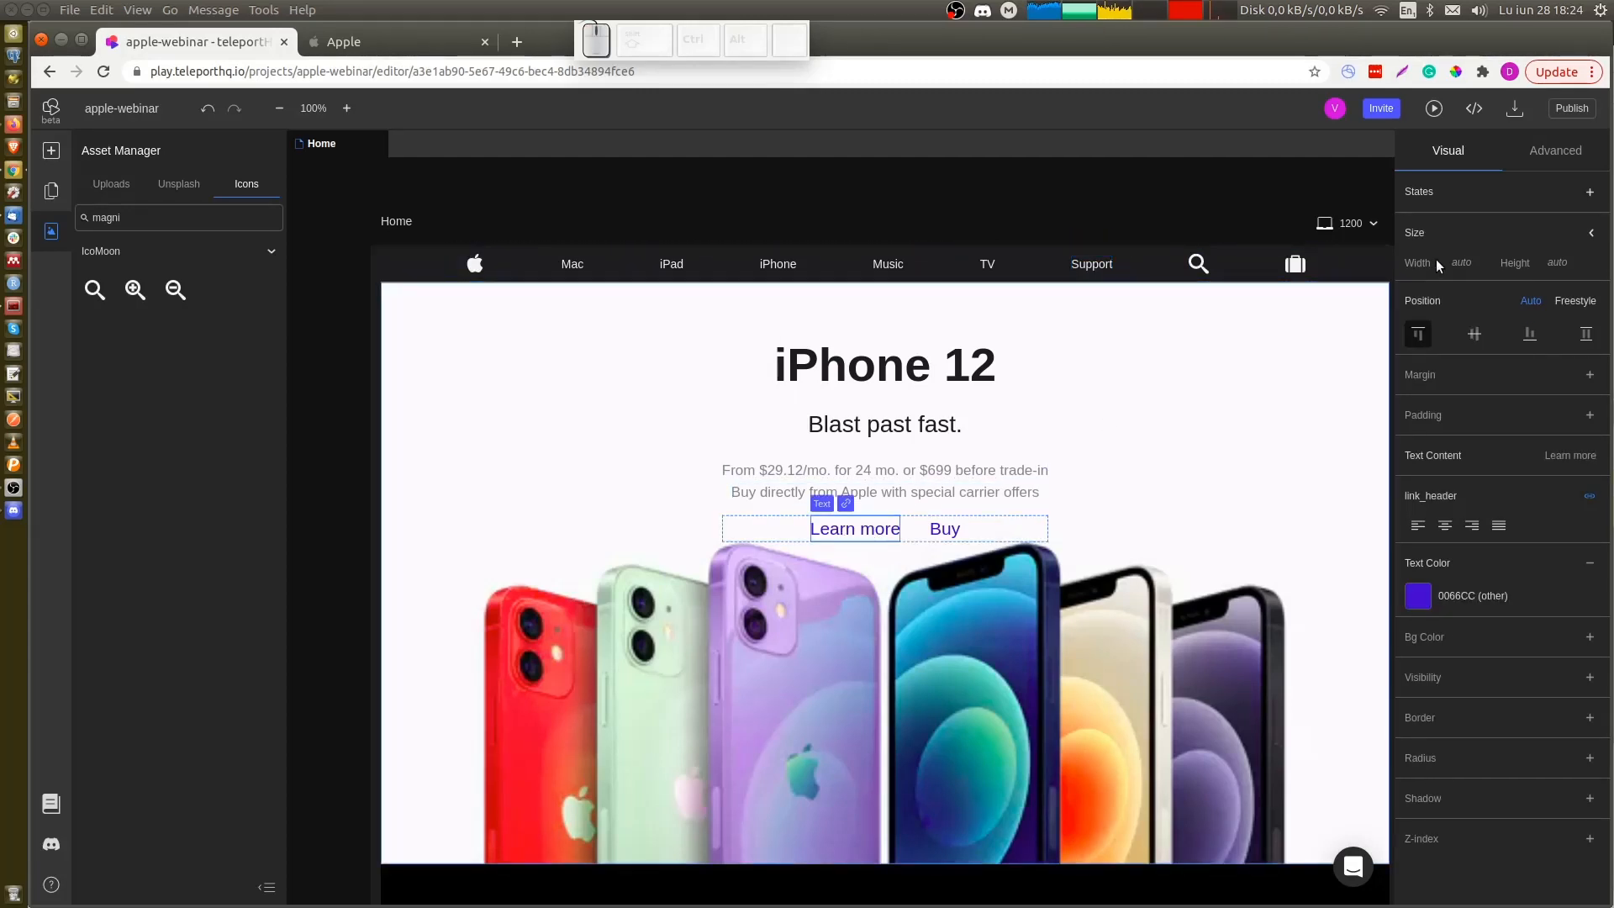
{"action": "left_click", "coordinate": [1588, 193]}
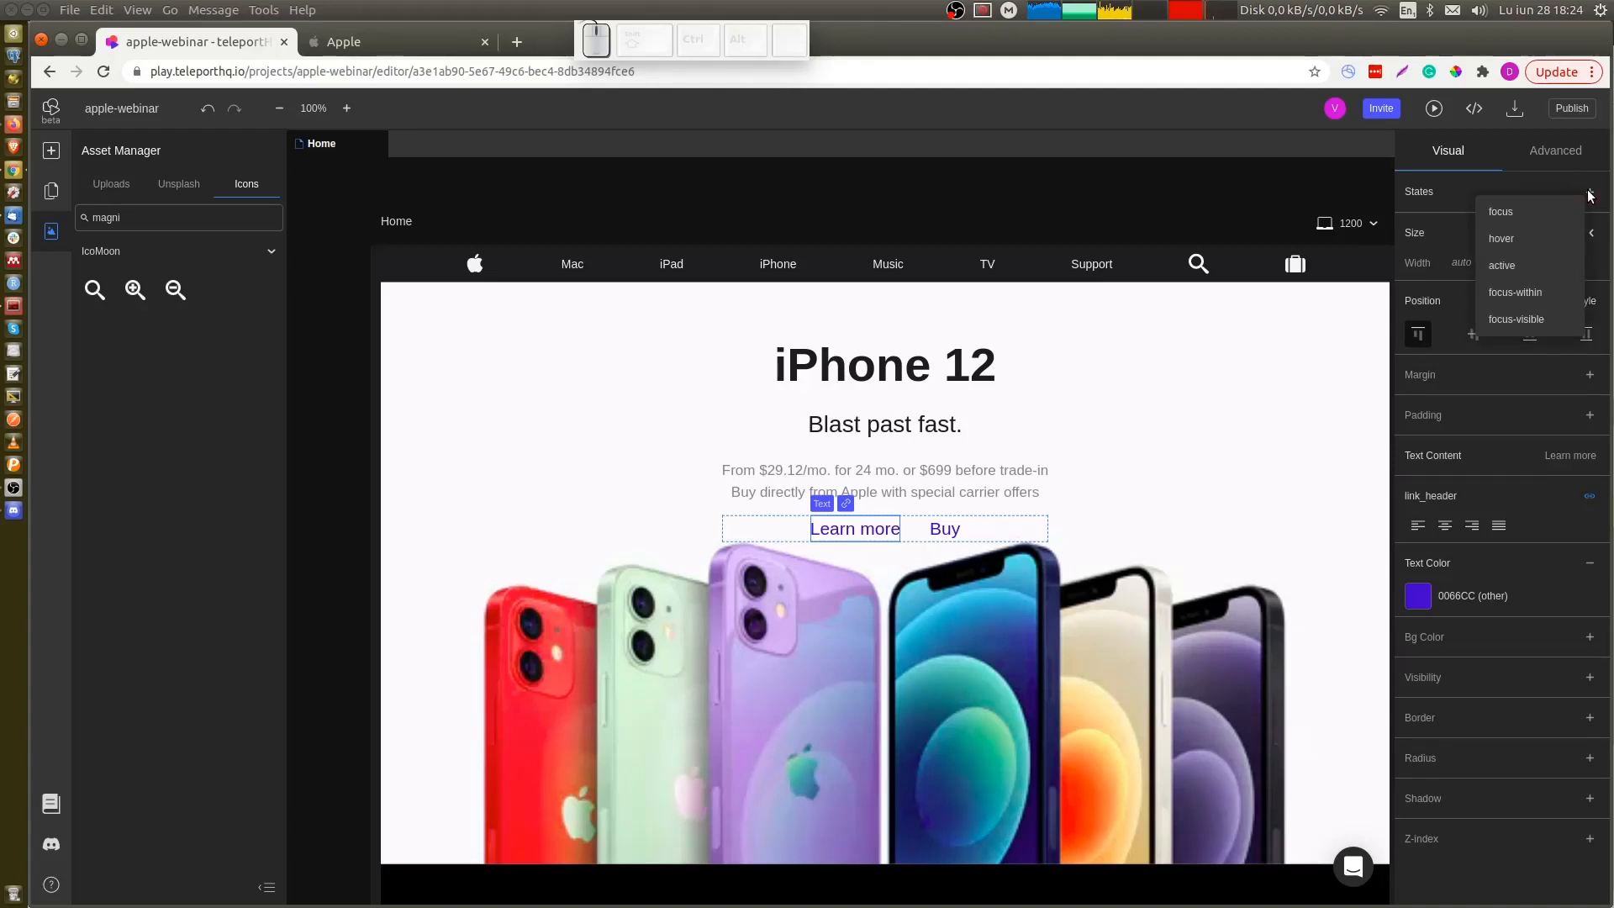
{"action": "left_click", "coordinate": [1511, 238]}
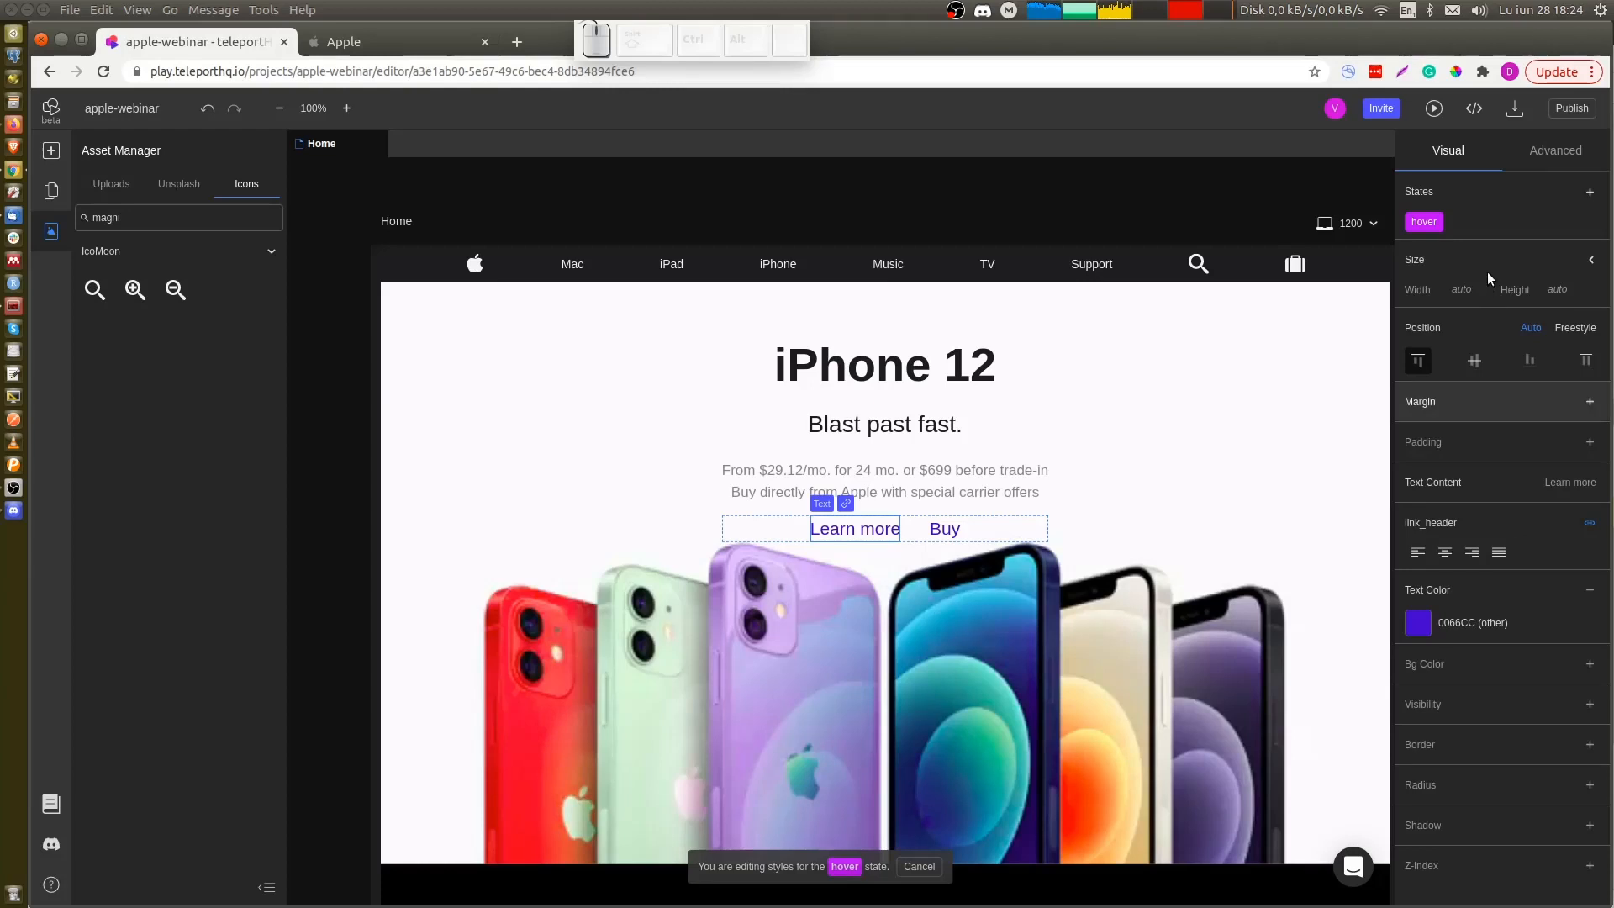
{"action": "left_click", "coordinate": [1550, 156]}
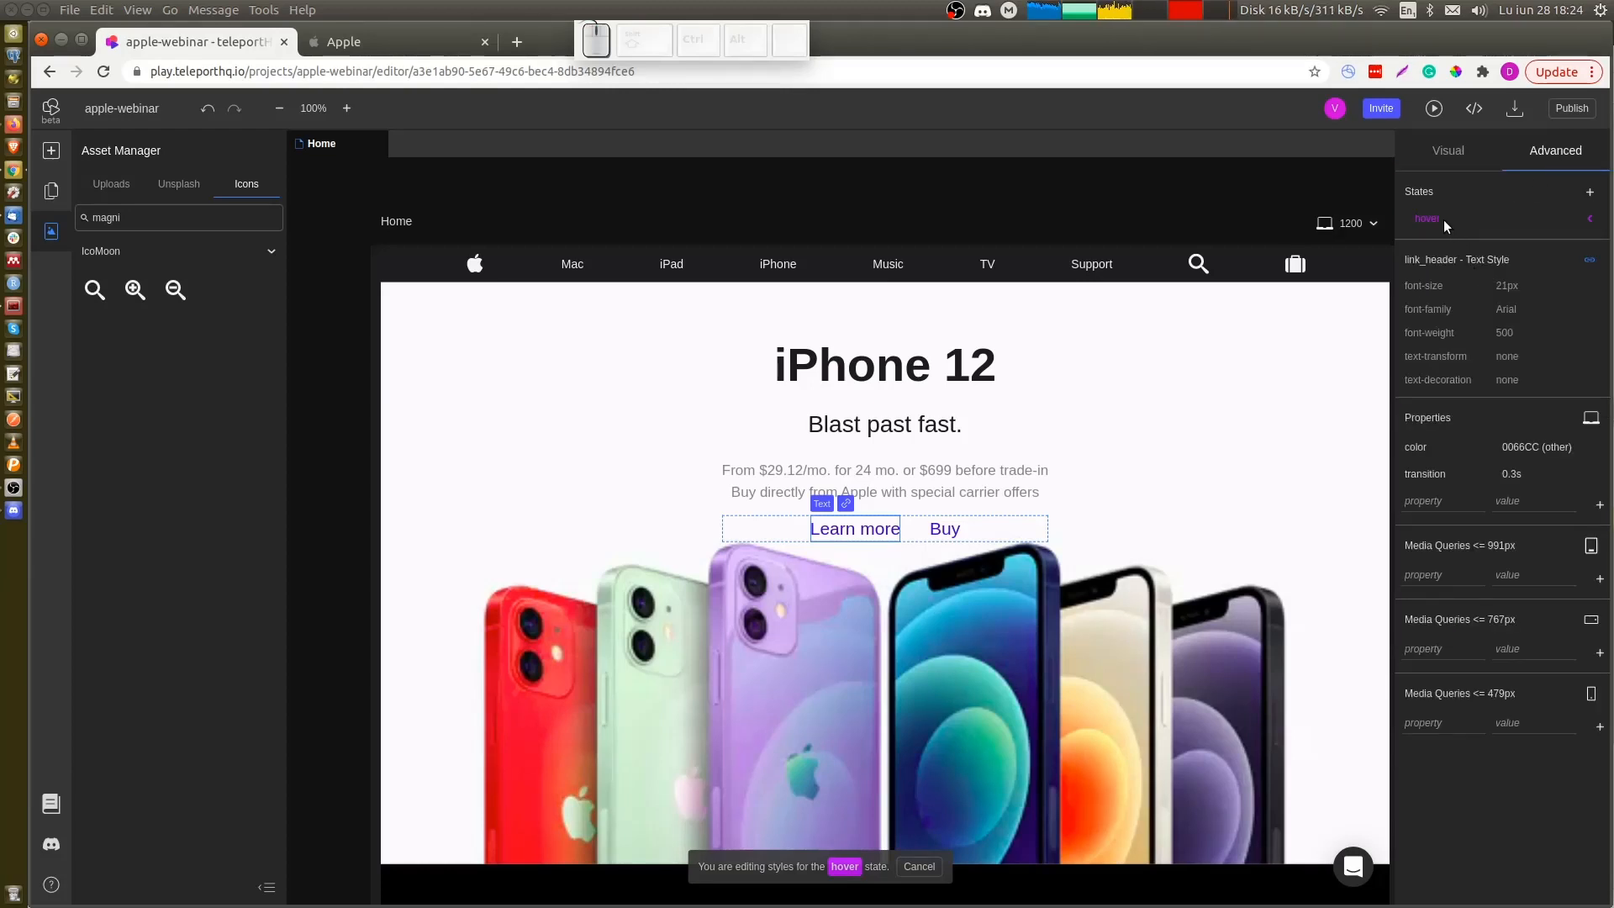
{"action": "left_click", "coordinate": [1590, 221]}
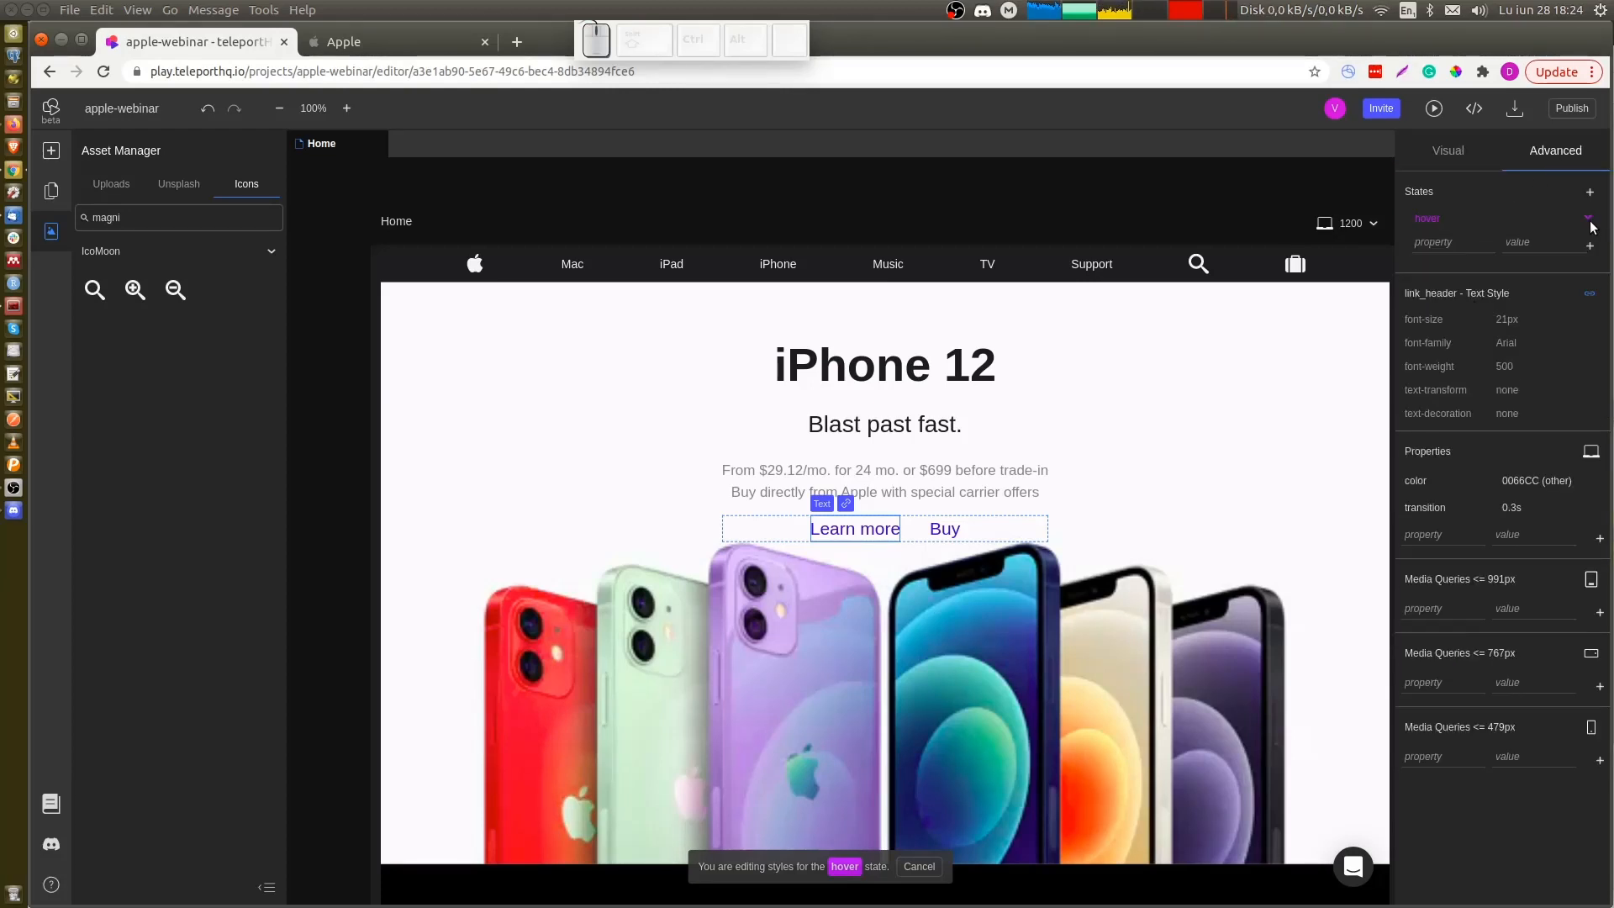
{"action": "left_click", "coordinate": [1450, 242]}
{"action": "type", "text": "decora"}
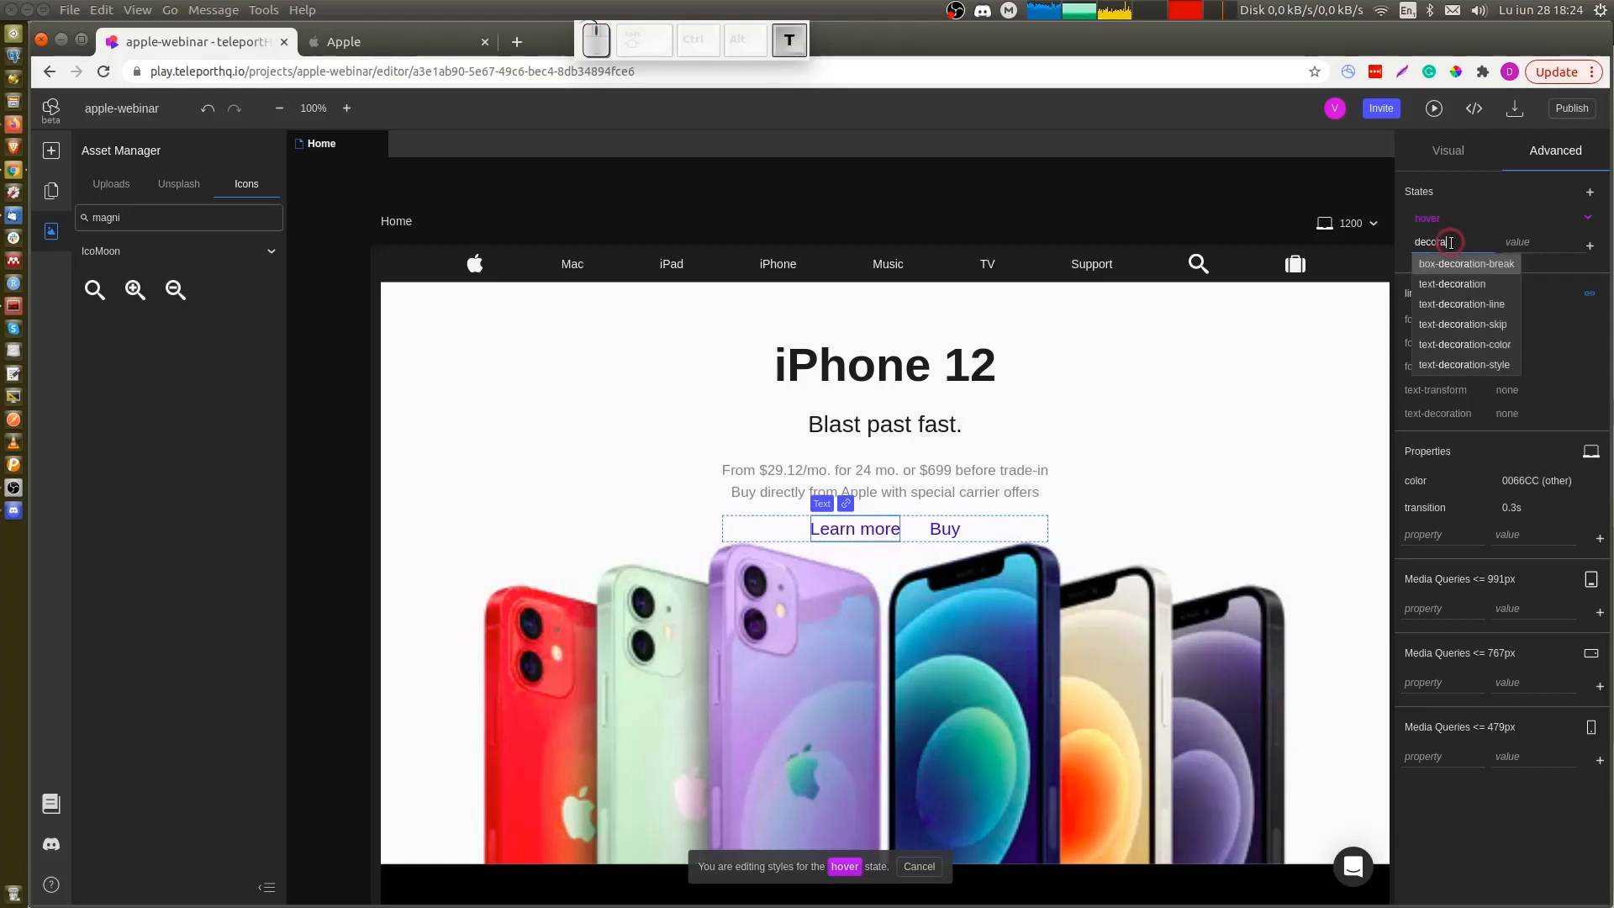
{"action": "type", "text": "t"}
{"action": "left_click", "coordinate": [1471, 282]}
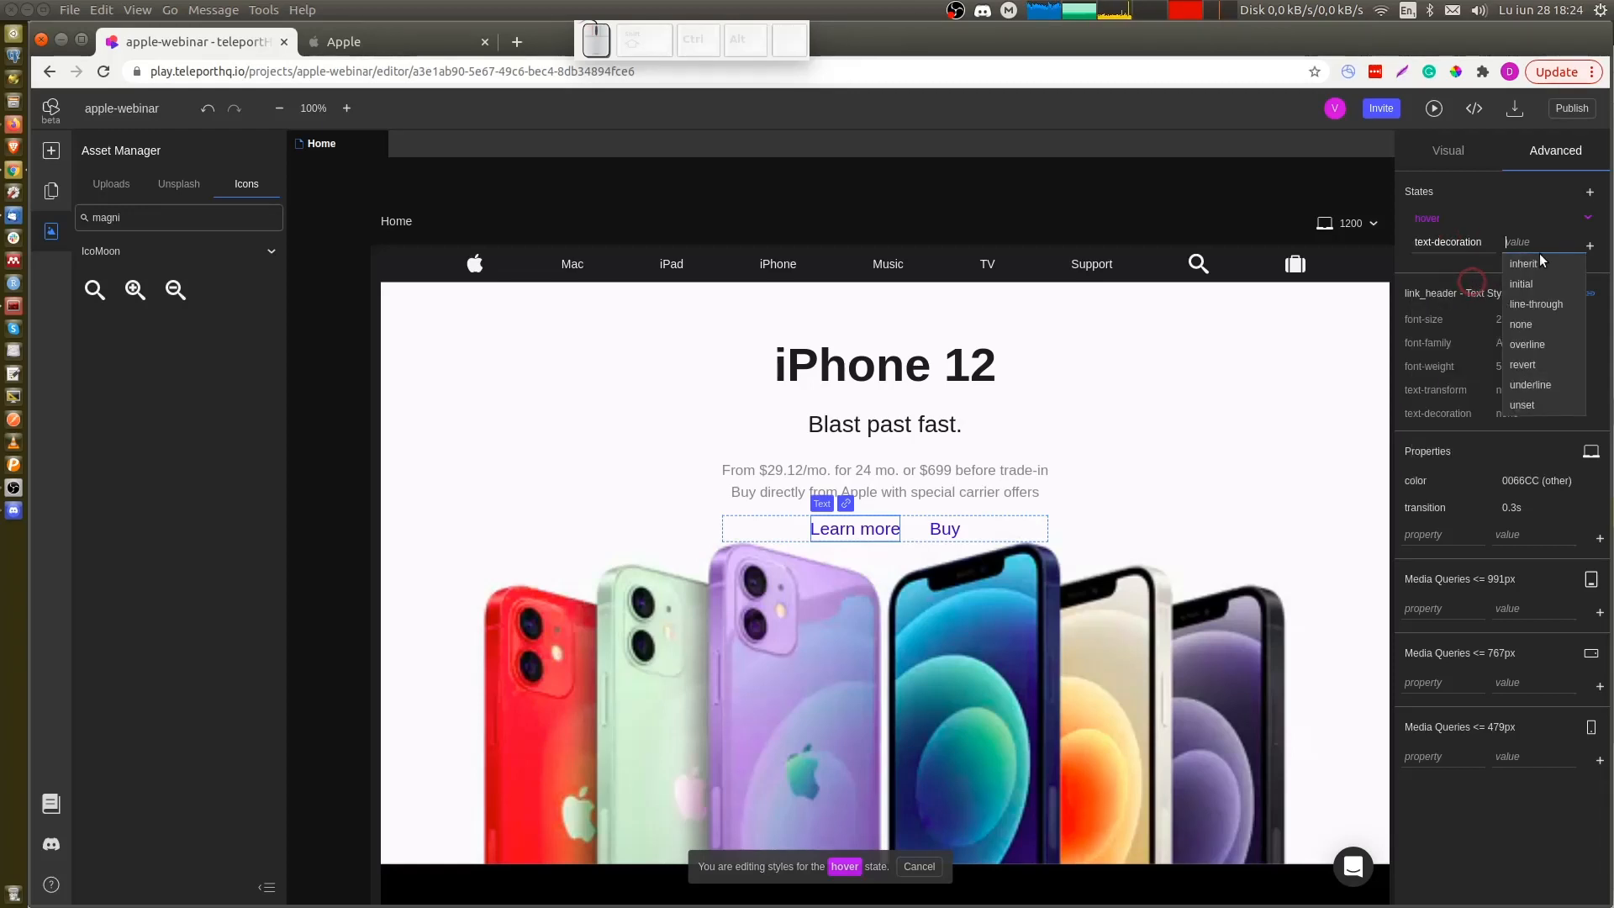
{"action": "left_click", "coordinate": [1541, 382]}
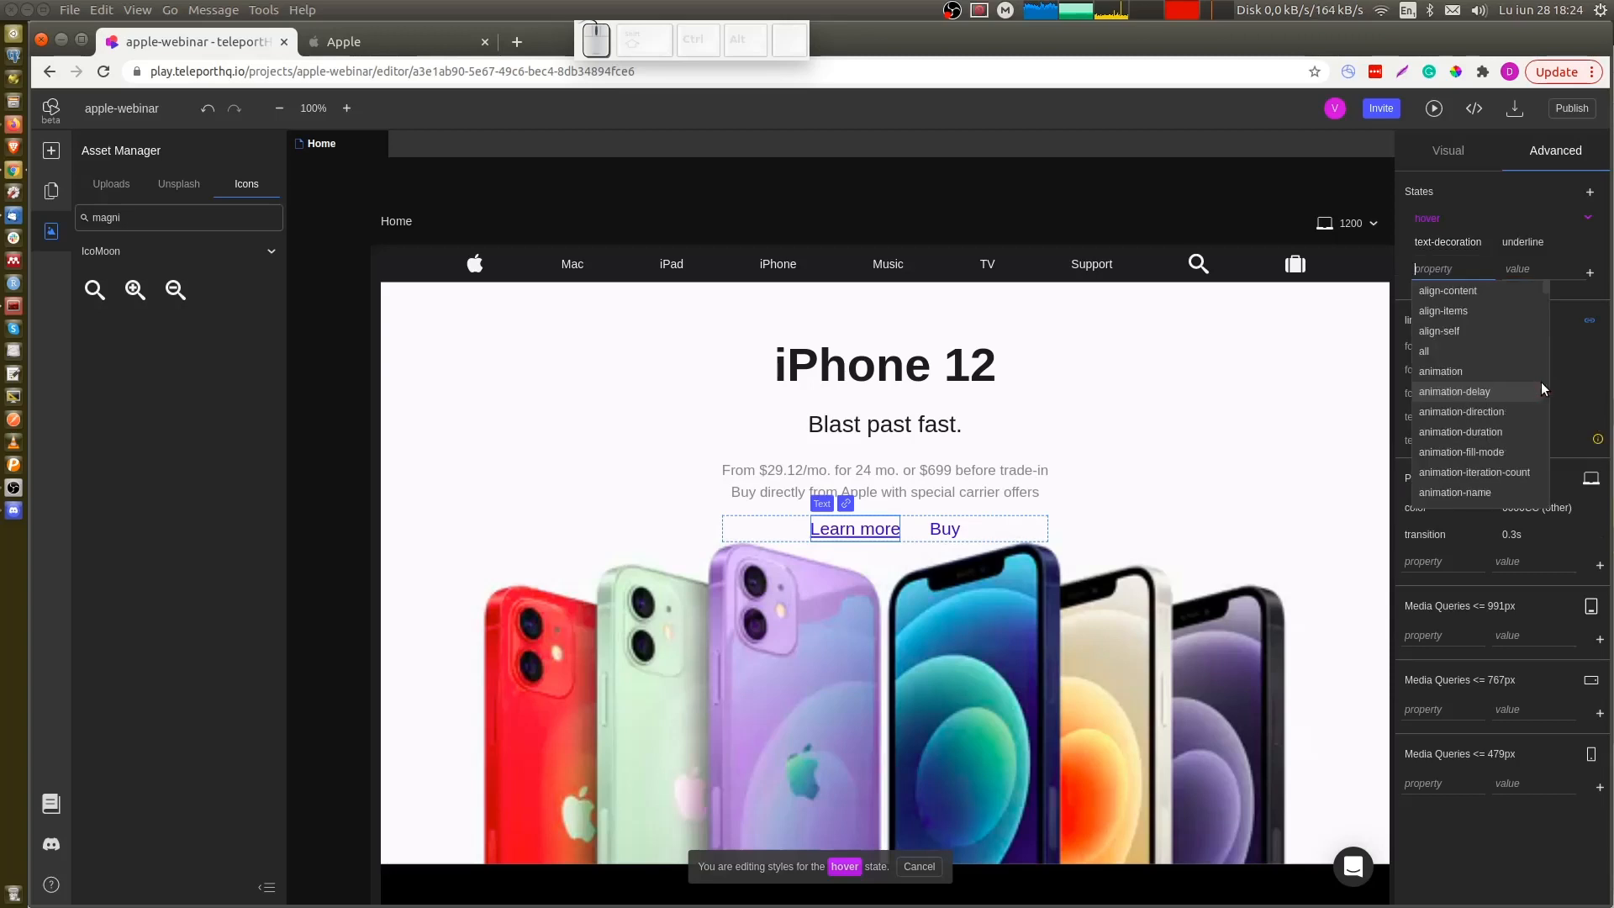
Add a hover state to the iPhone 12 section's Buy link with text-decoration set to underline
{"action": "left_click", "coordinate": [951, 530]}
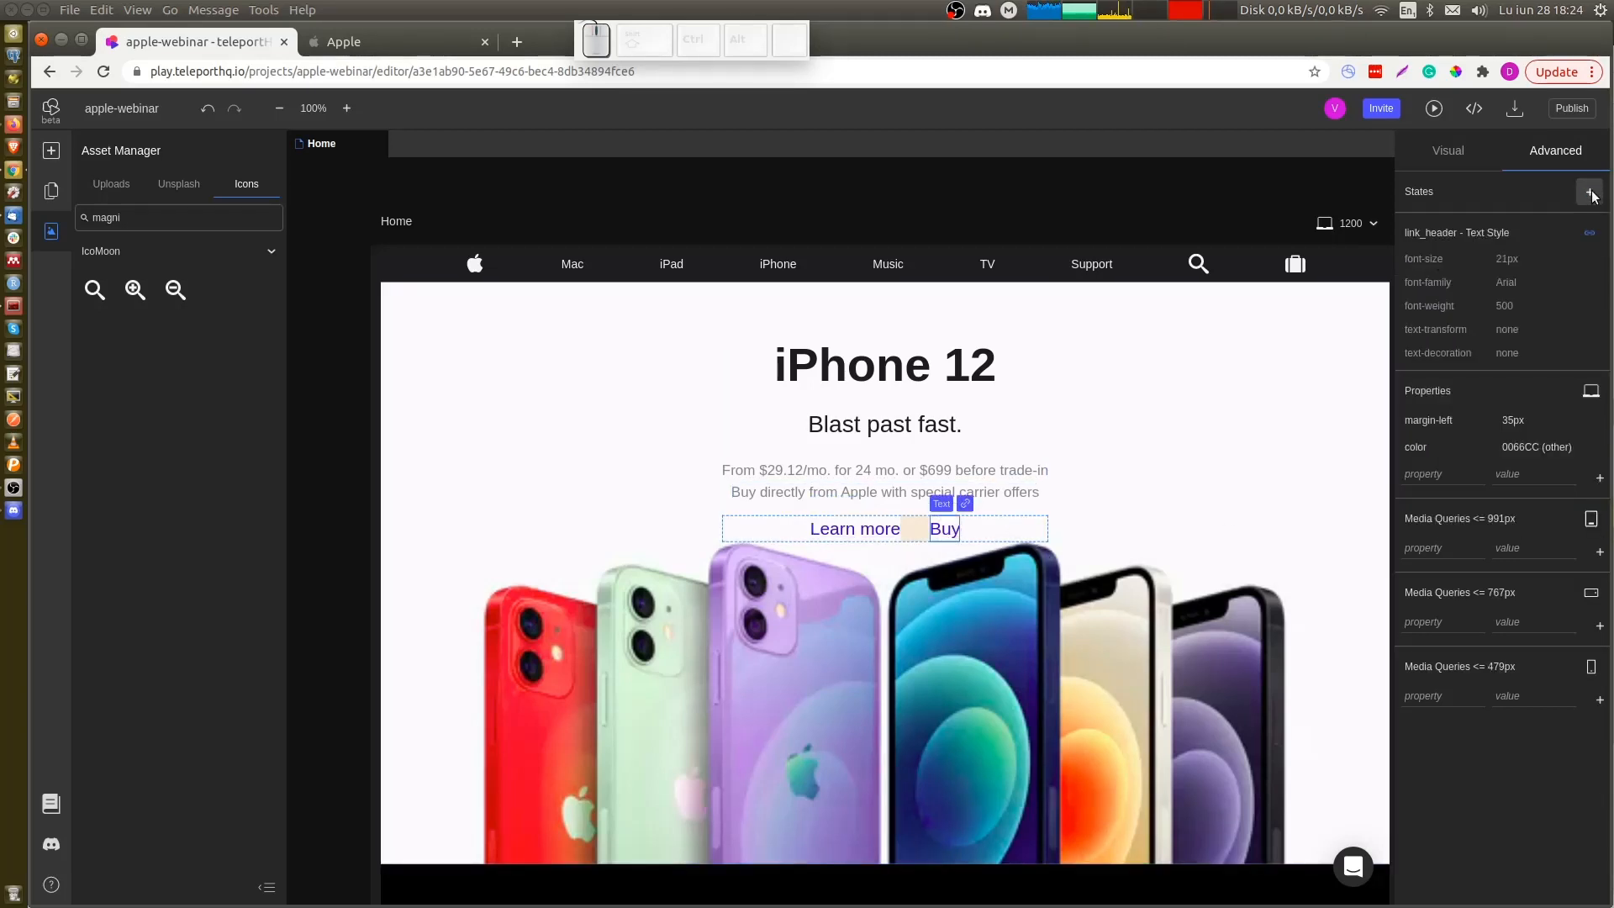
{"action": "left_click", "coordinate": [1590, 192]}
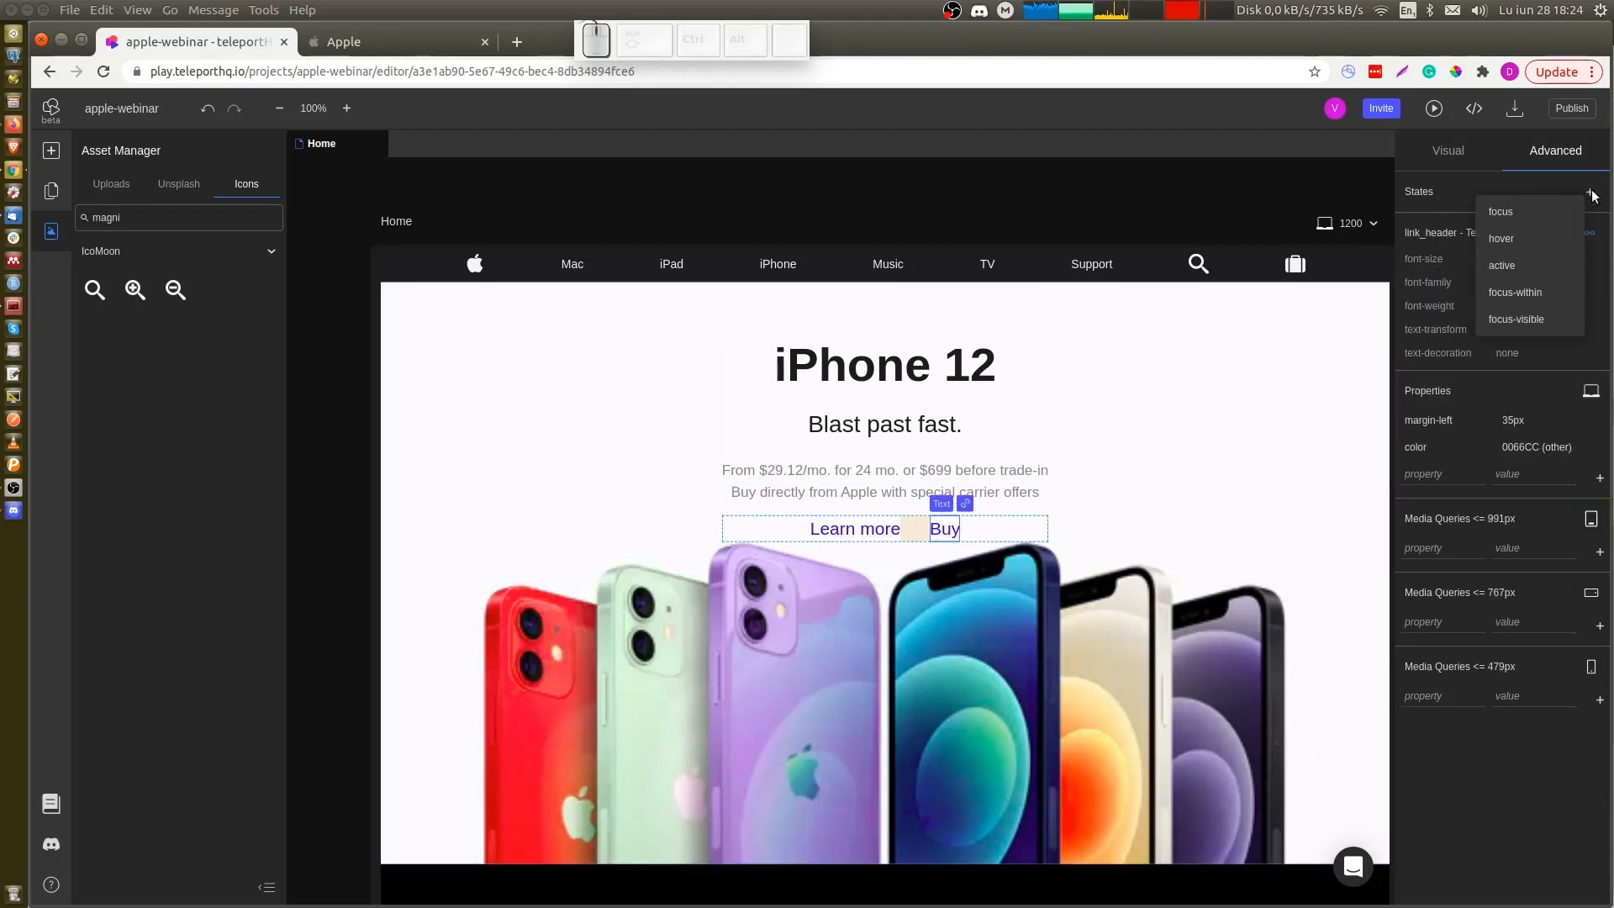
{"action": "left_click", "coordinate": [1512, 237]}
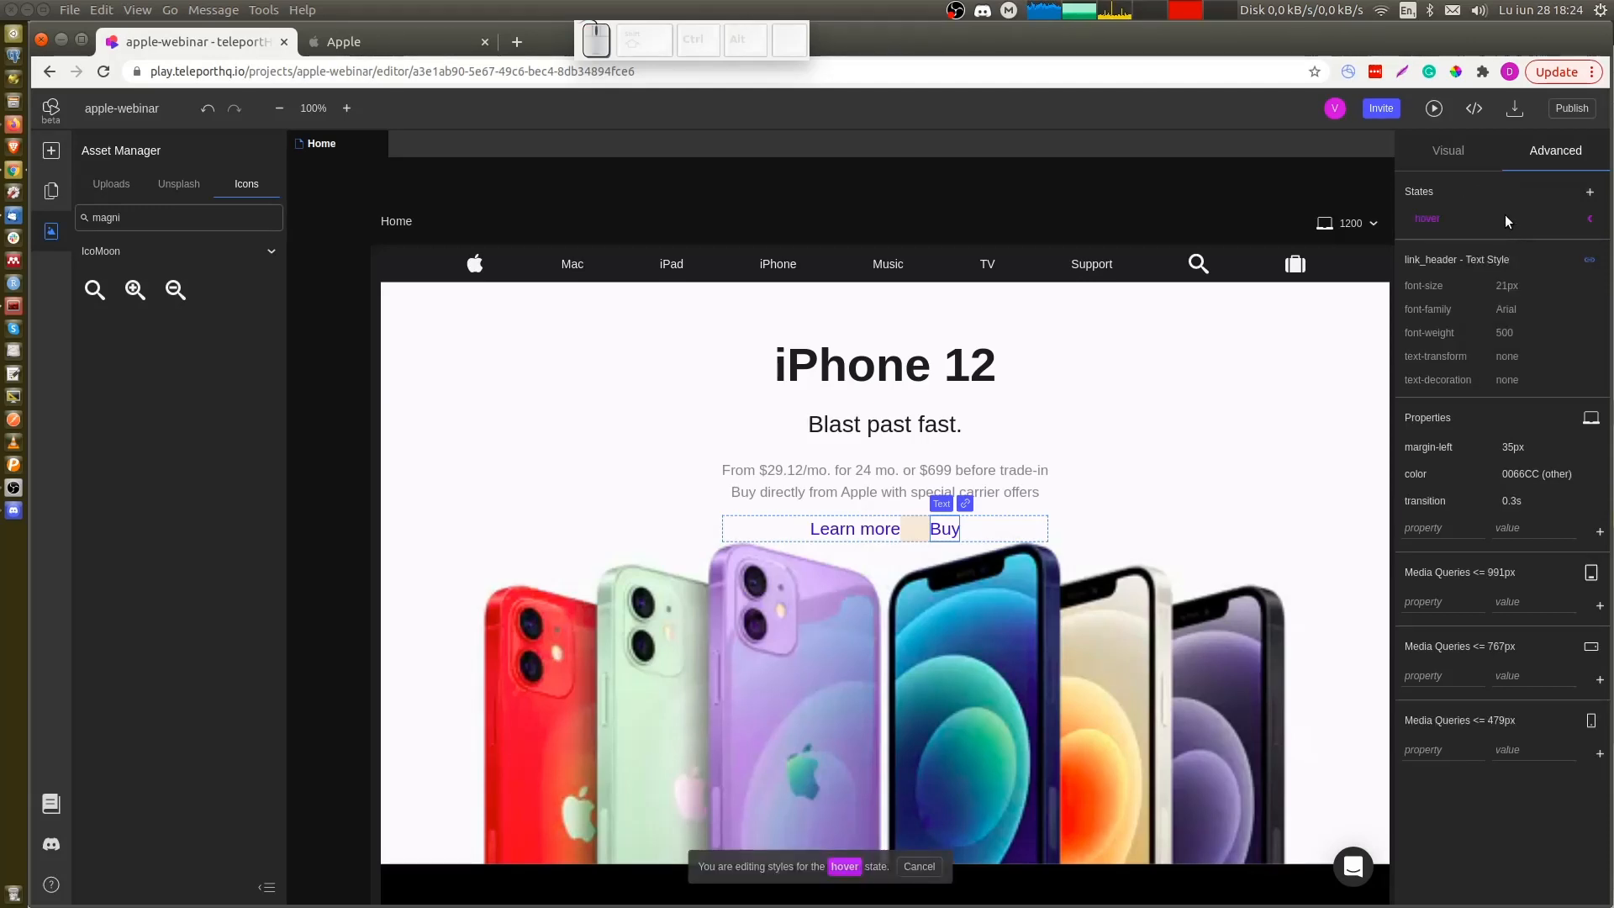
{"action": "left_click", "coordinate": [1589, 220]}
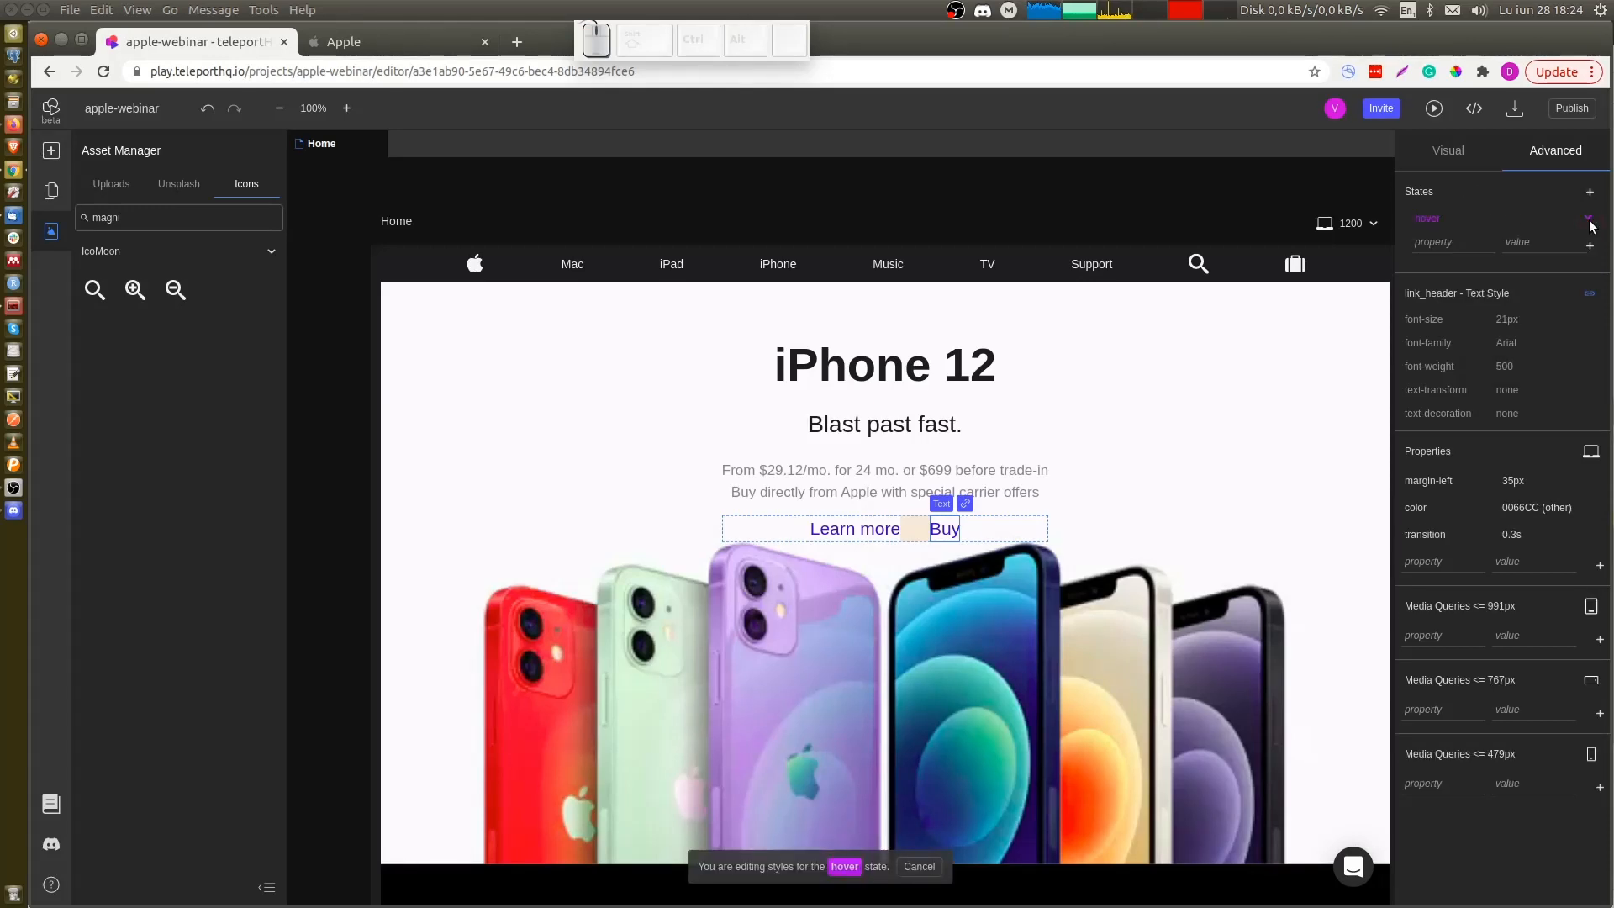
{"action": "left_click", "coordinate": [1456, 245]}
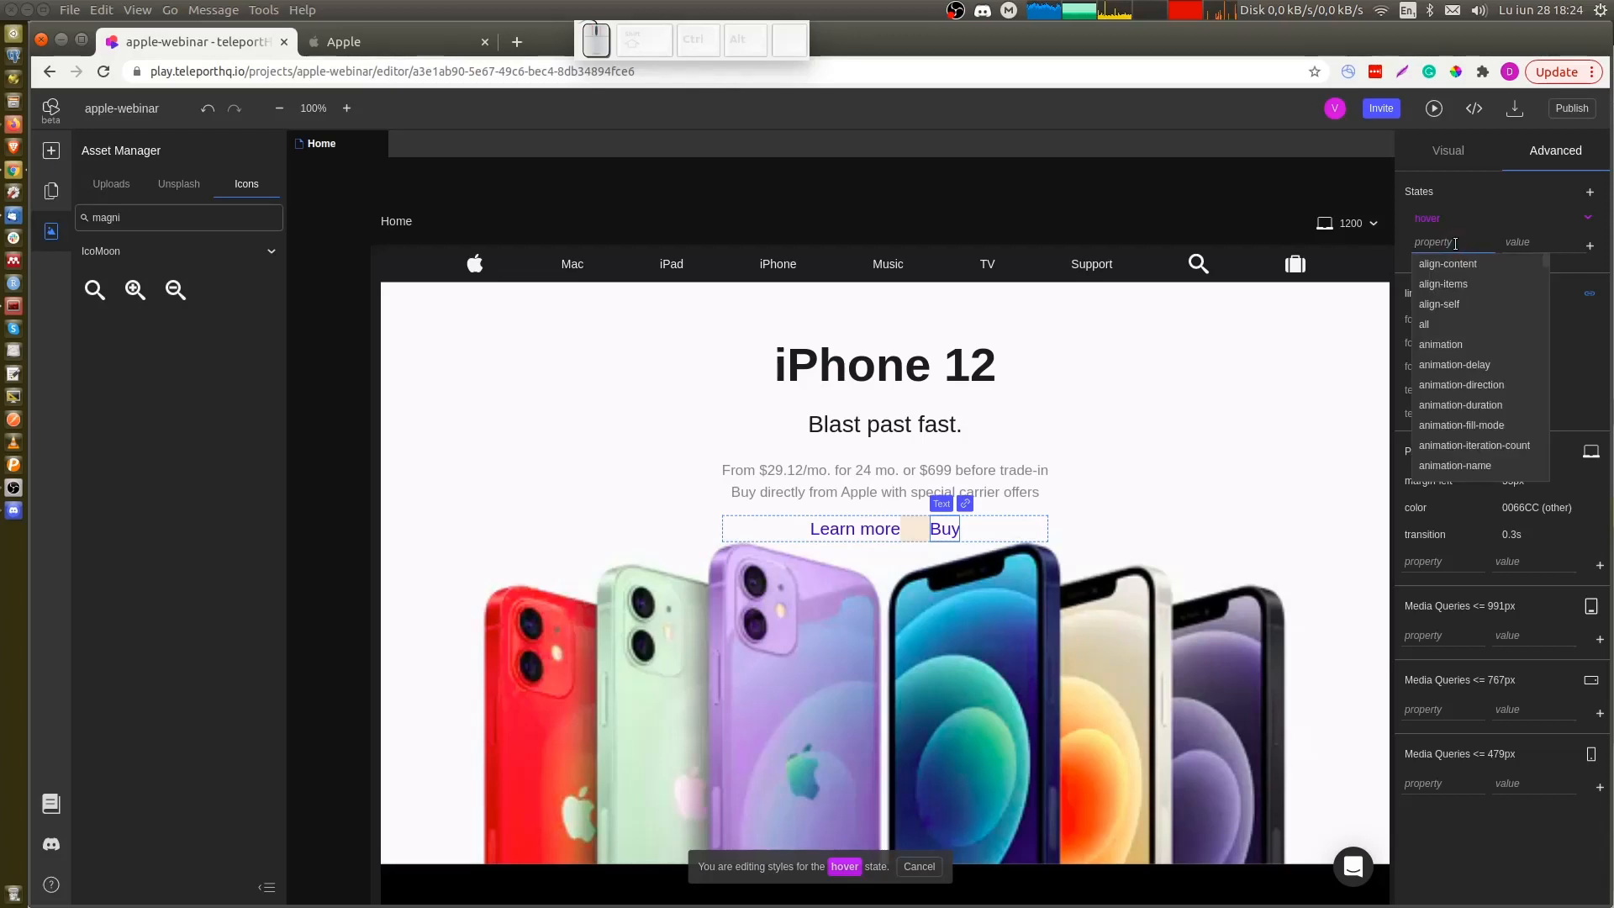
{"action": "type", "text": "decorat"}
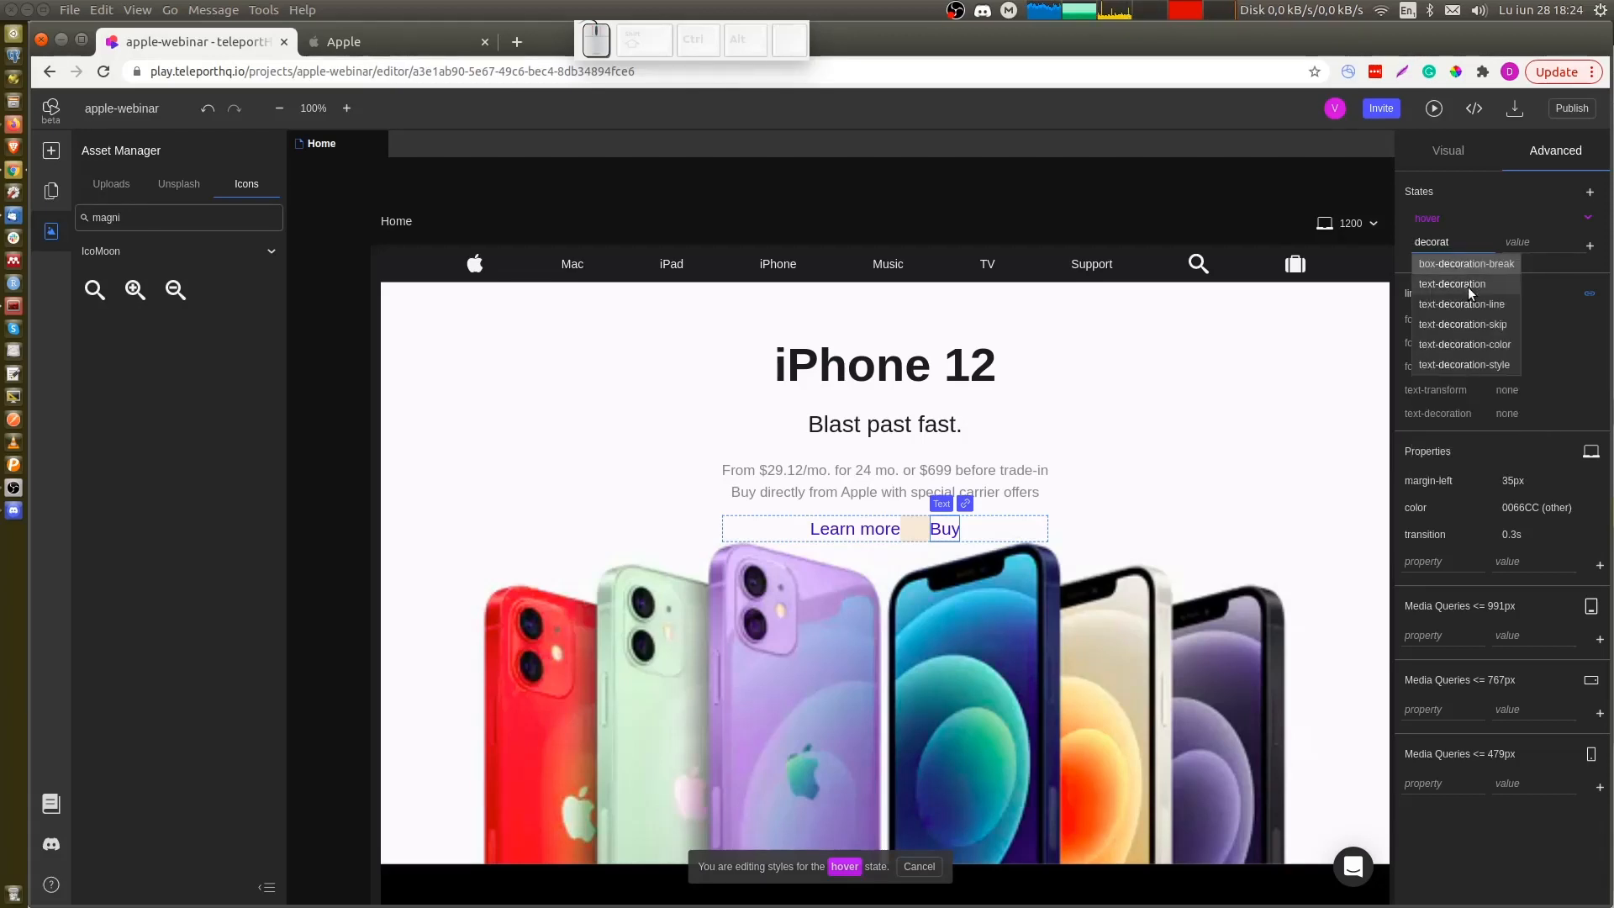
{"action": "left_click", "coordinate": [1467, 286]}
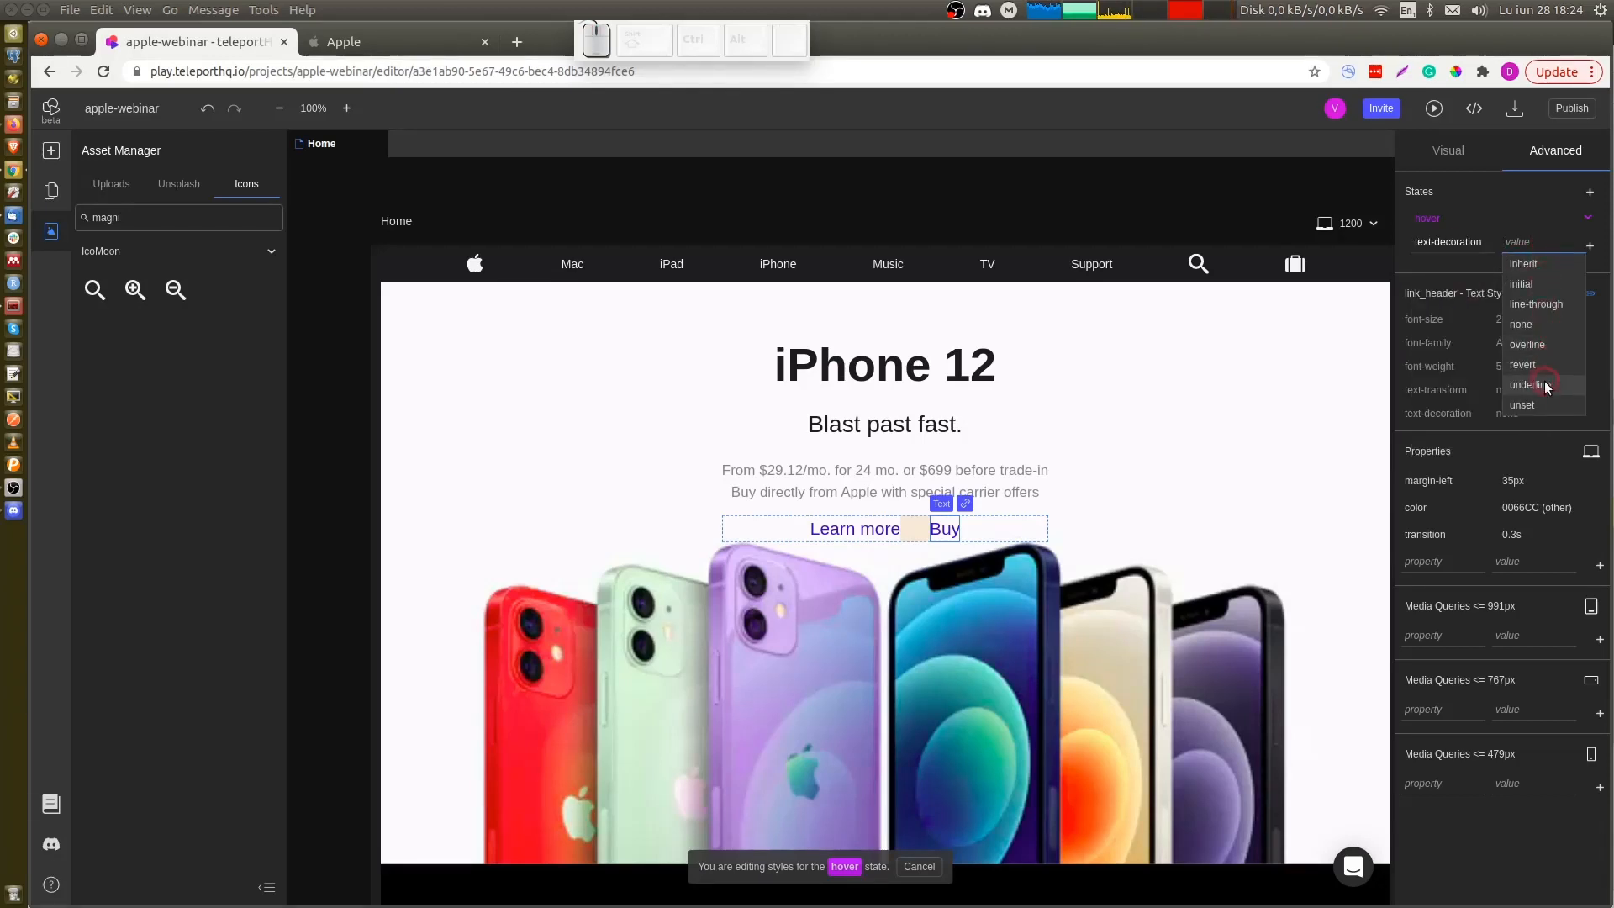
{"action": "left_click", "coordinate": [1546, 385]}
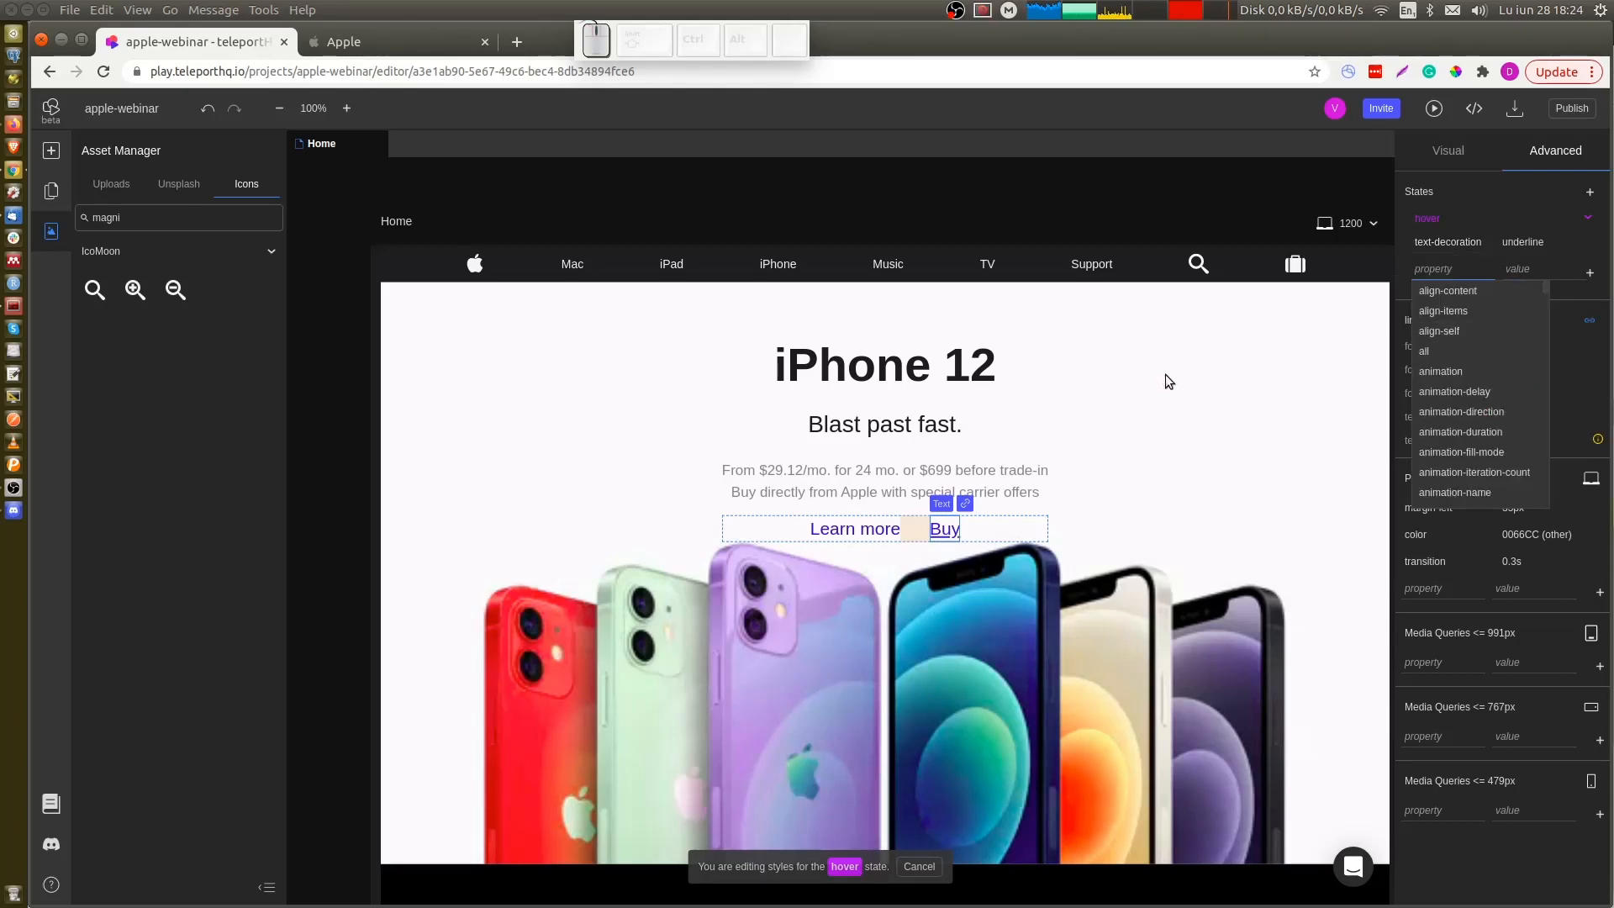
{"action": "left_click", "coordinate": [1025, 534]}
Copy the iPhone 12 section's Learn more and Buy links and paste their styles onto the matching iPhone 12 Pro links
{"action": "scroll", "coordinate": [1026, 534], "scroll_direction": "down", "scroll_amount": 3}
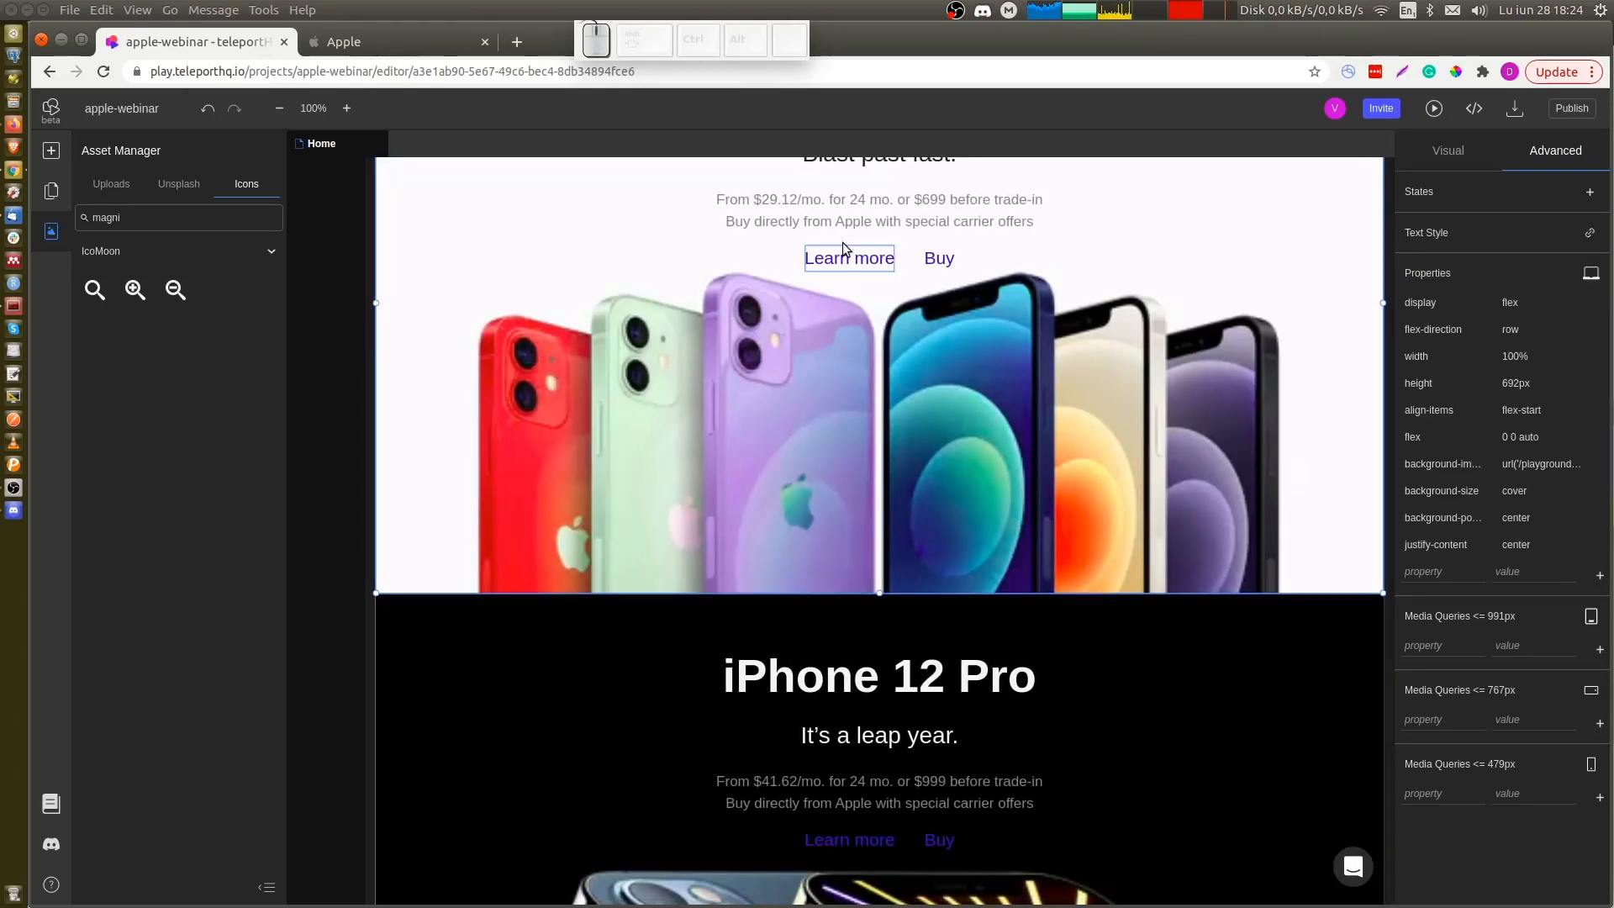
{"action": "left_click", "coordinate": [845, 256]}
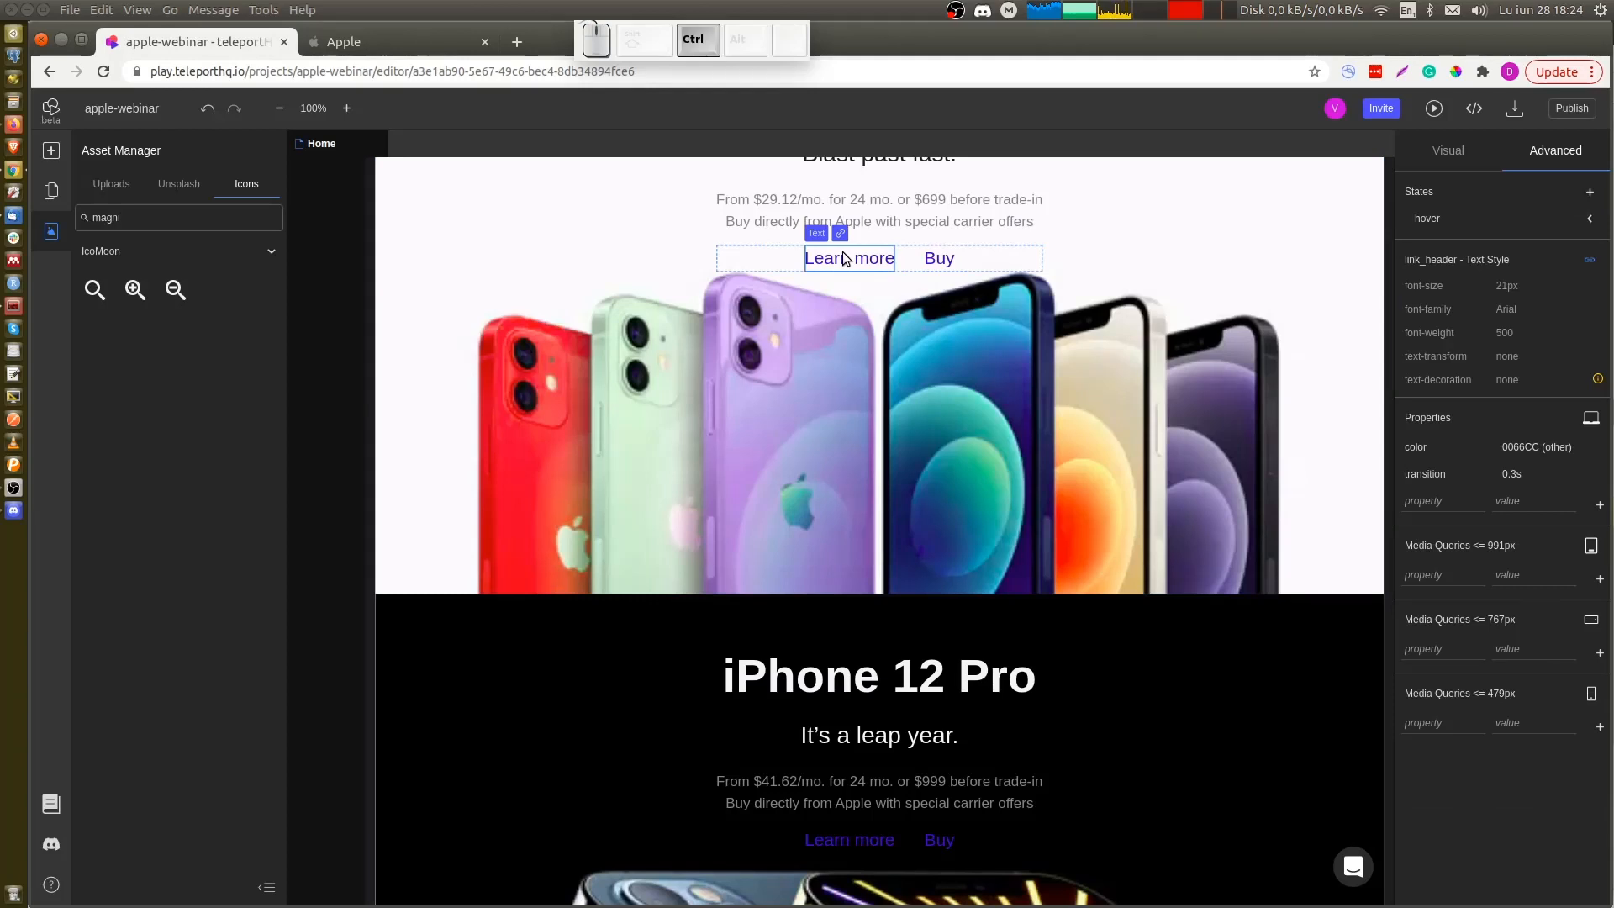
{"action": "key", "text": "ctrl+c"}
{"action": "left_click", "coordinate": [842, 849]}
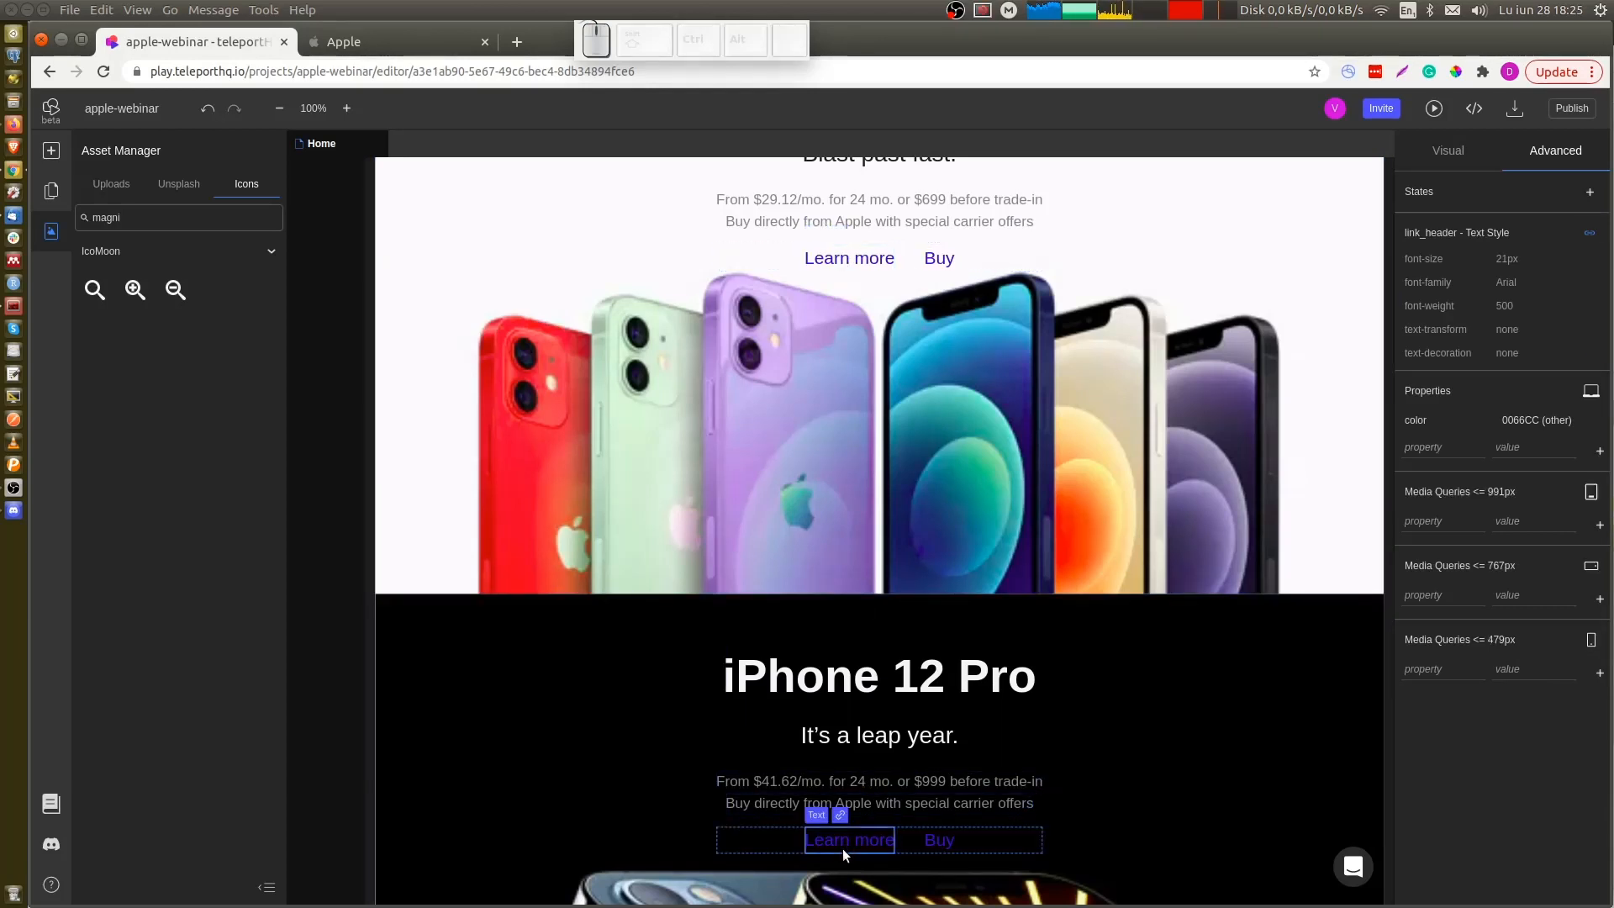
{"action": "key", "text": "ctrl+v"}
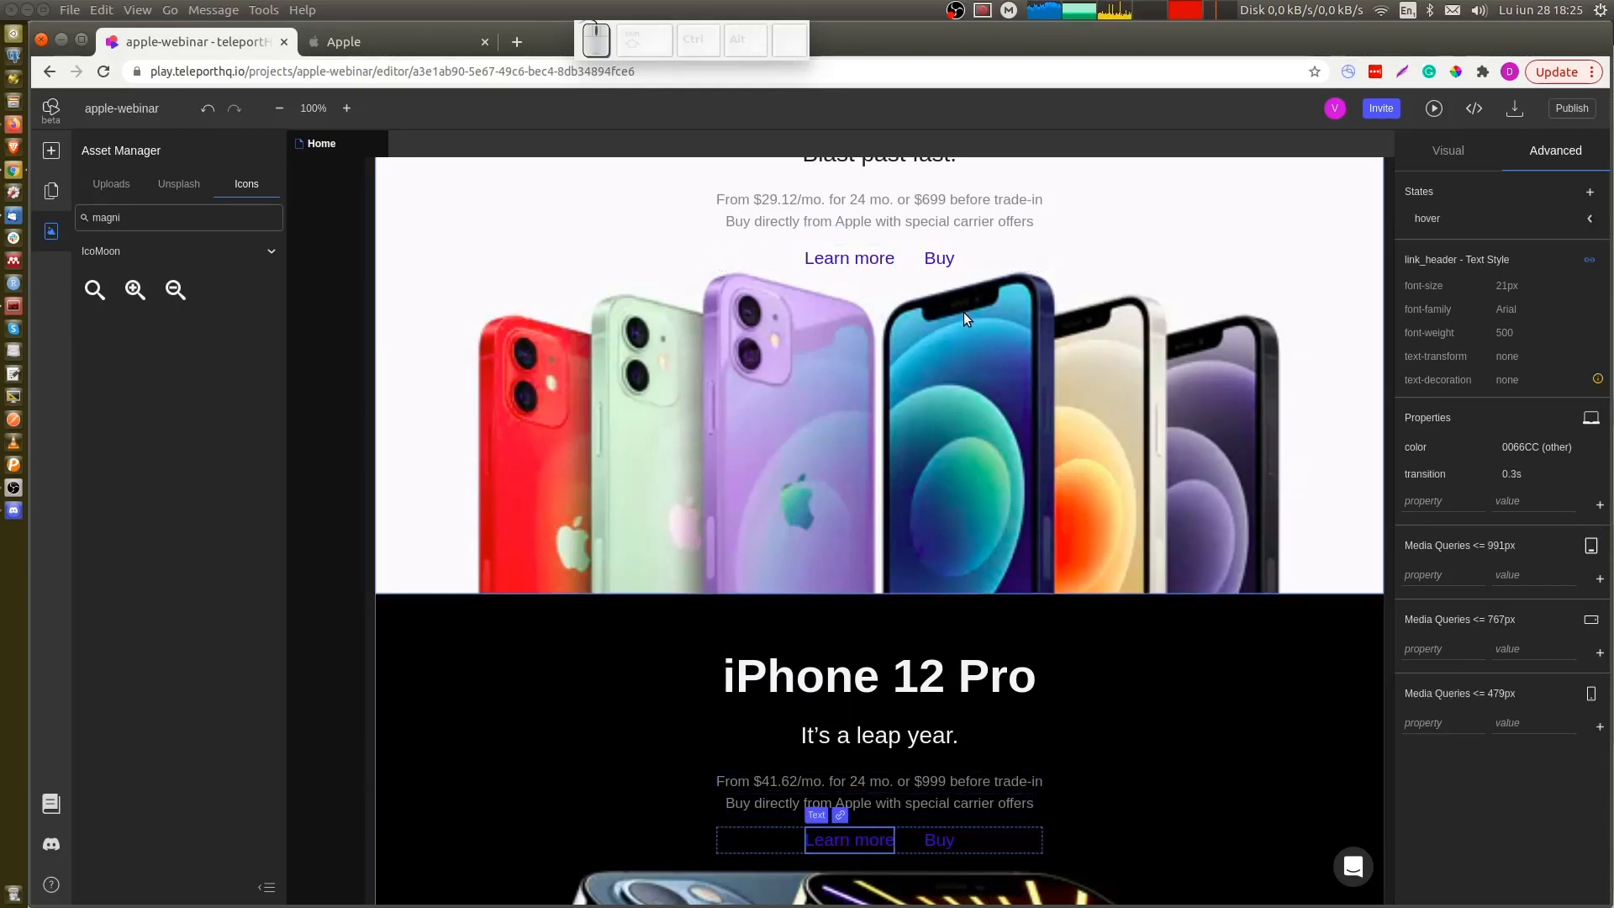
{"action": "left_click", "coordinate": [933, 256]}
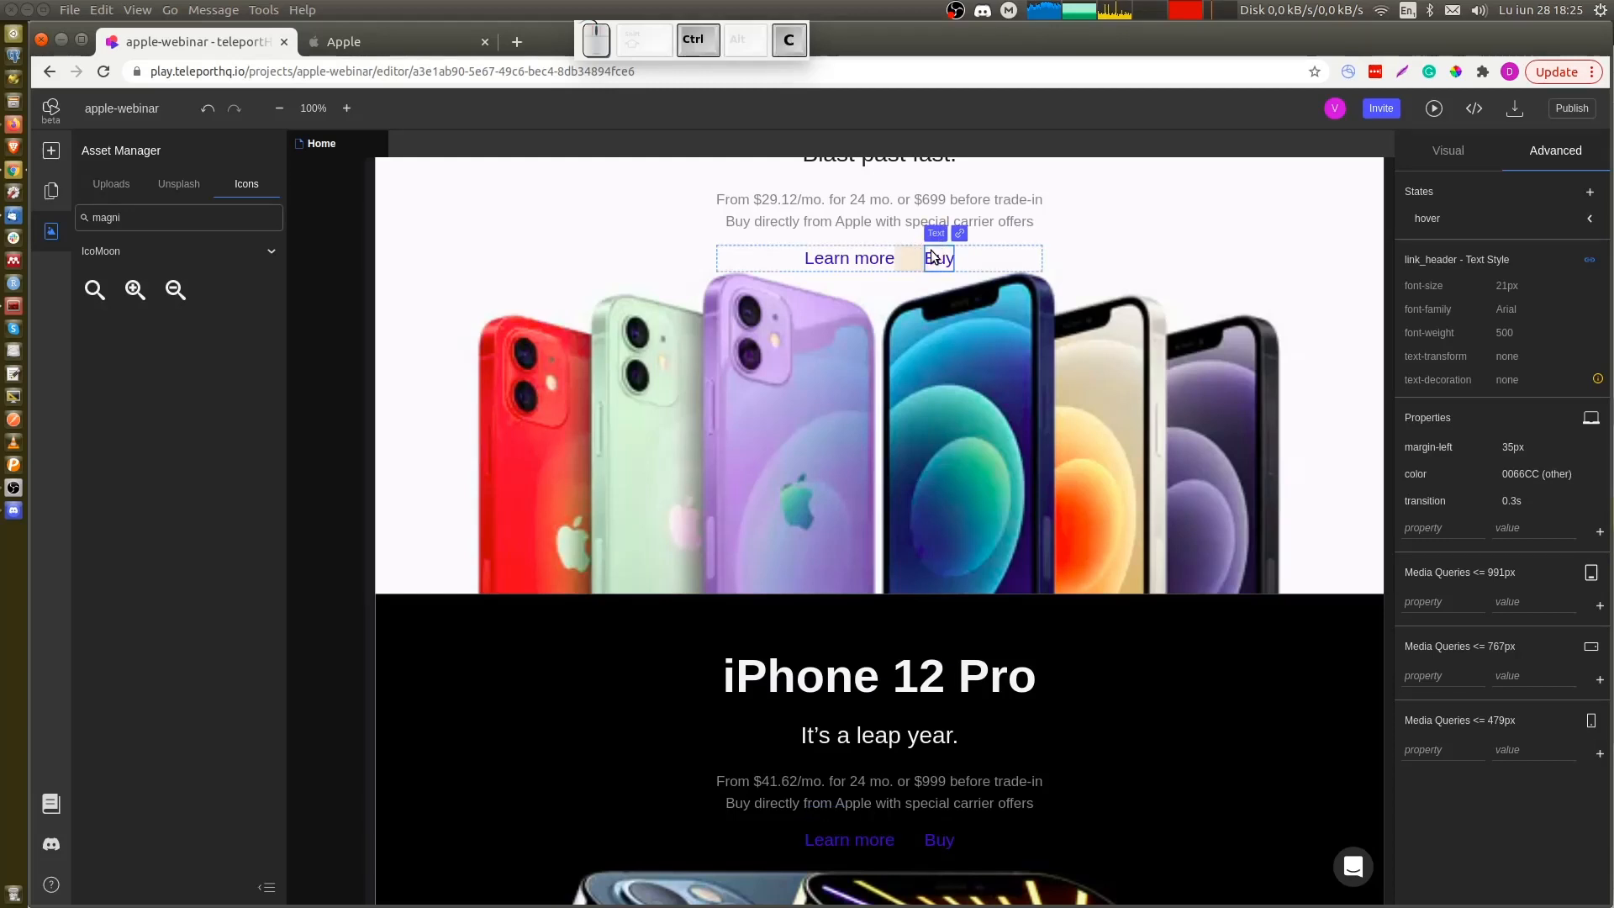
{"action": "left_click", "coordinate": [936, 846]}
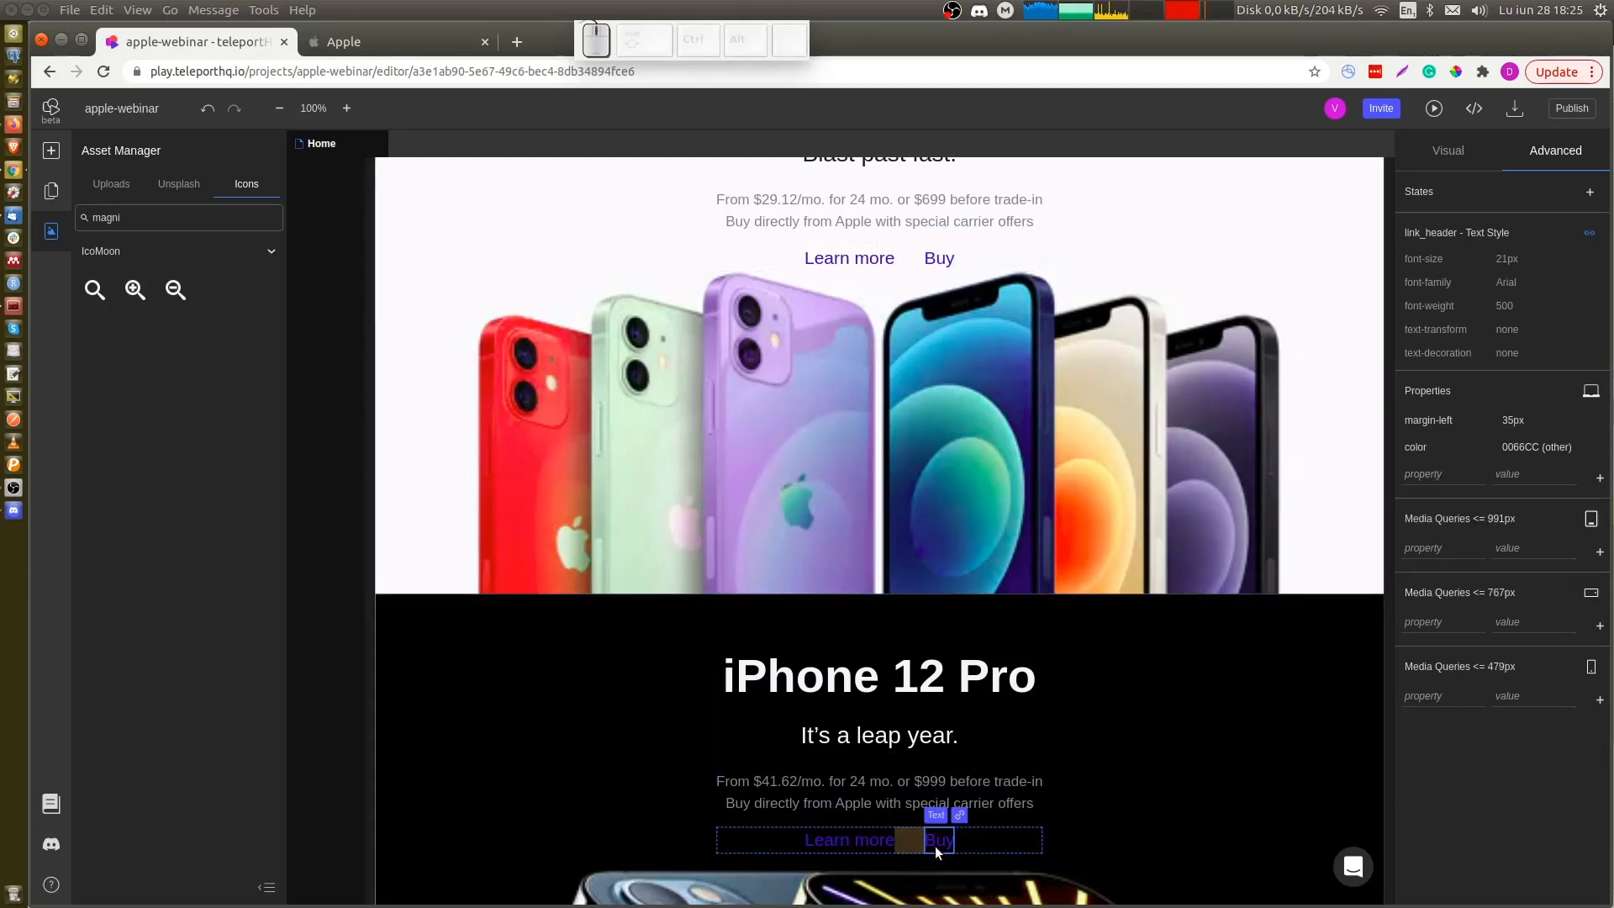
{"action": "key", "text": "ctrl+alt+v"}
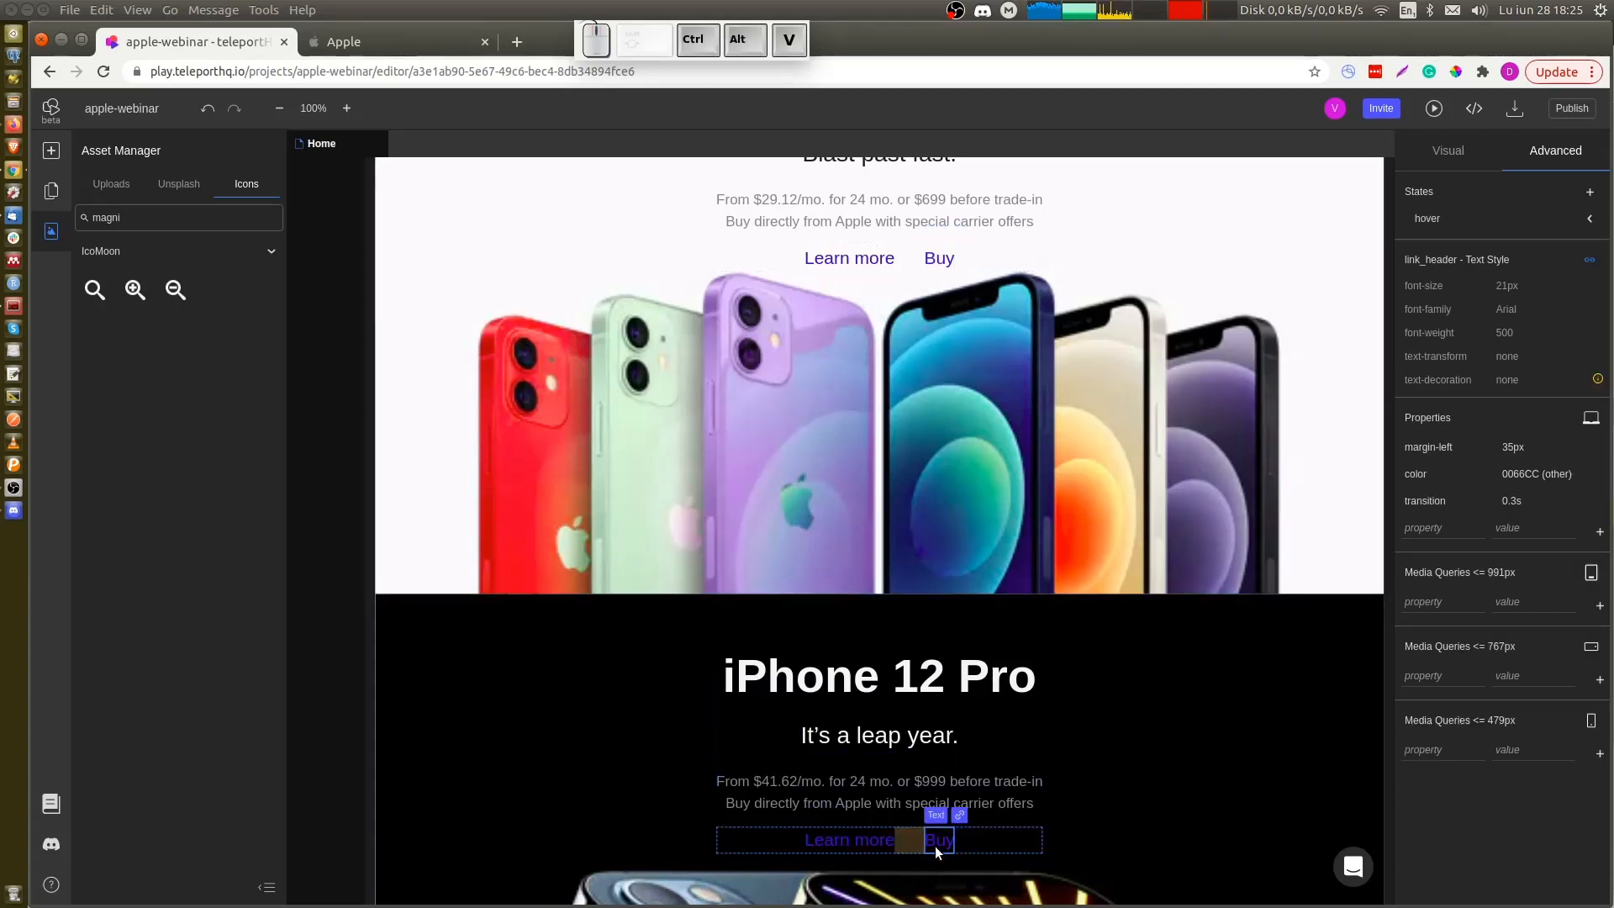
{"action": "left_click", "coordinate": [1186, 698]}
List the project's existing components and convert the Home page's navigation bar container into a component
{"action": "scroll", "coordinate": [1115, 677], "scroll_direction": "down", "scroll_amount": 2}
{"action": "scroll", "coordinate": [1113, 673], "scroll_direction": "down", "scroll_amount": 4}
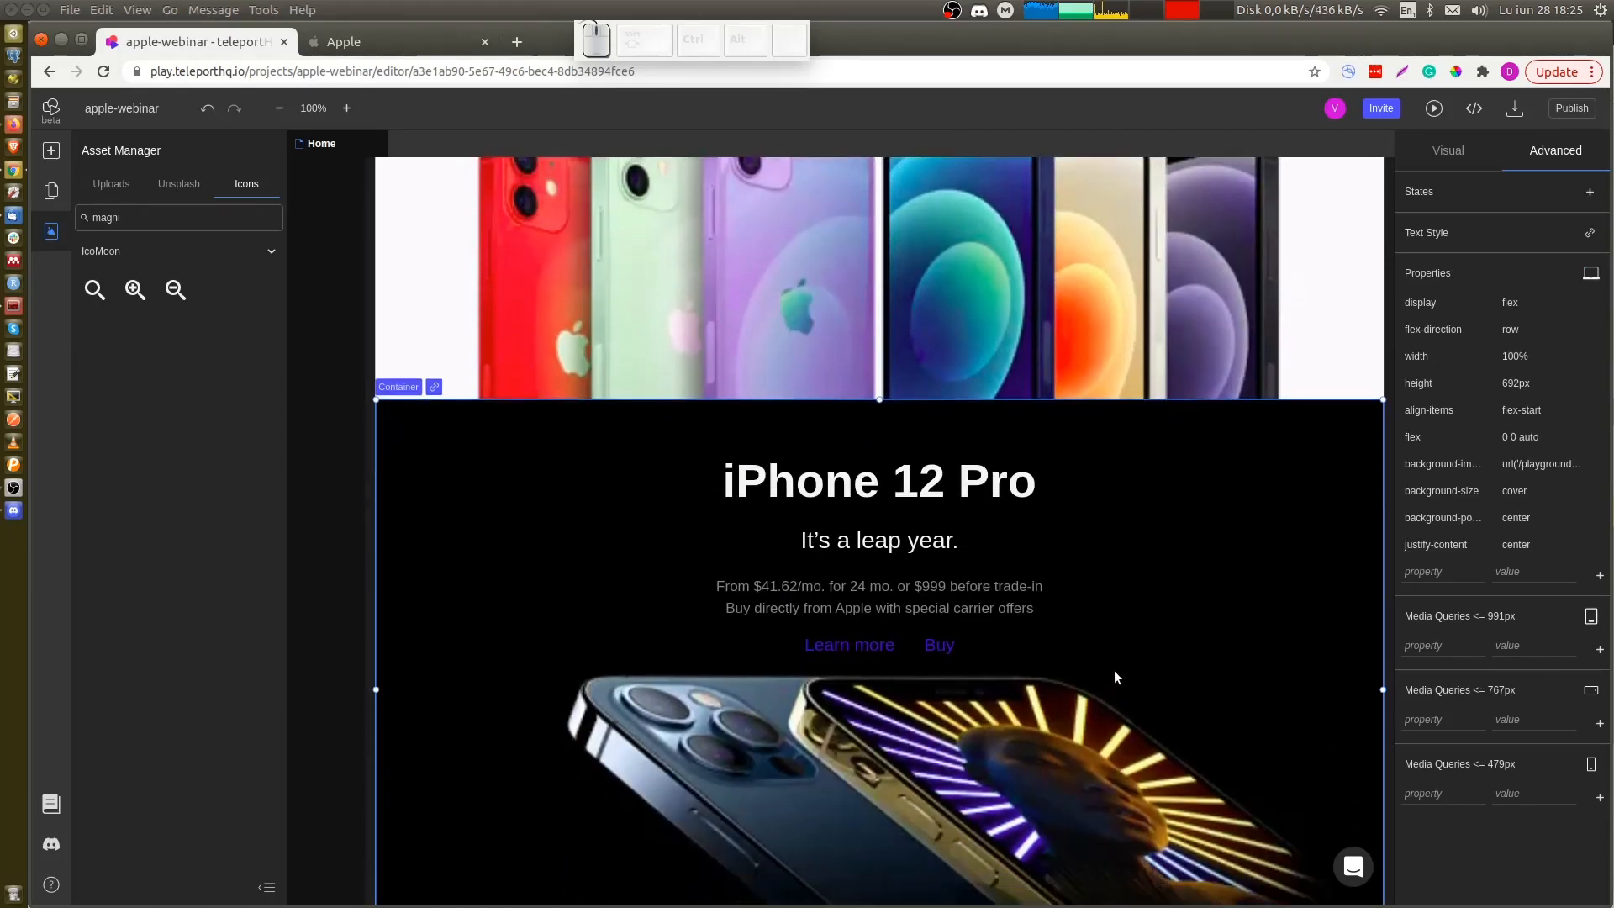
{"action": "scroll", "coordinate": [1113, 673], "scroll_direction": "up", "scroll_amount": 1}
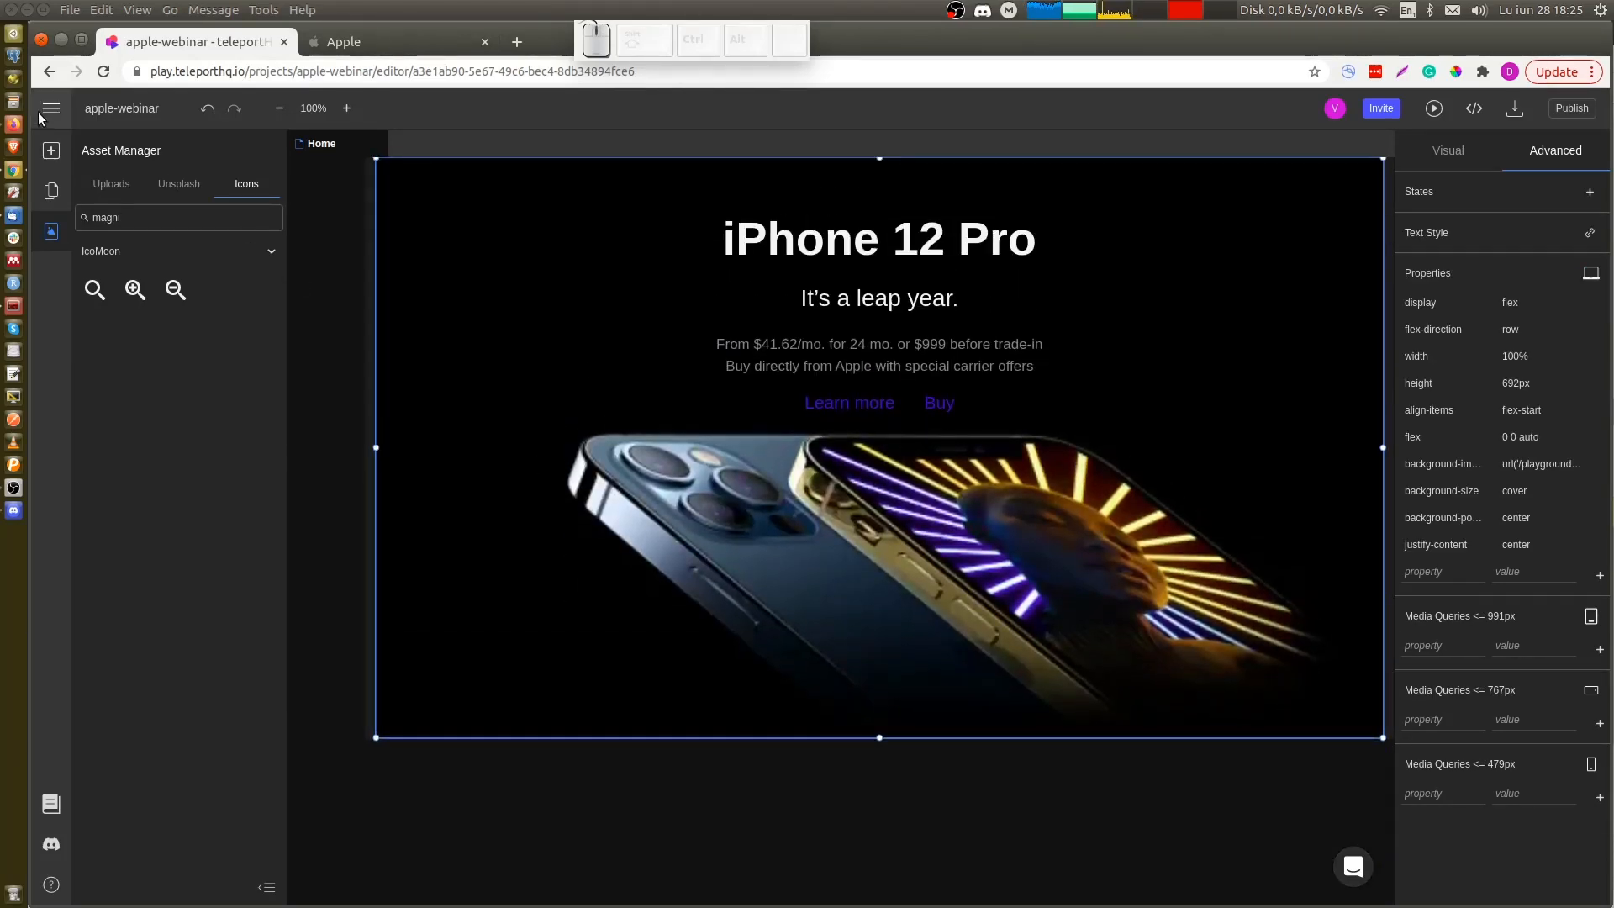
{"action": "left_click", "coordinate": [52, 193]}
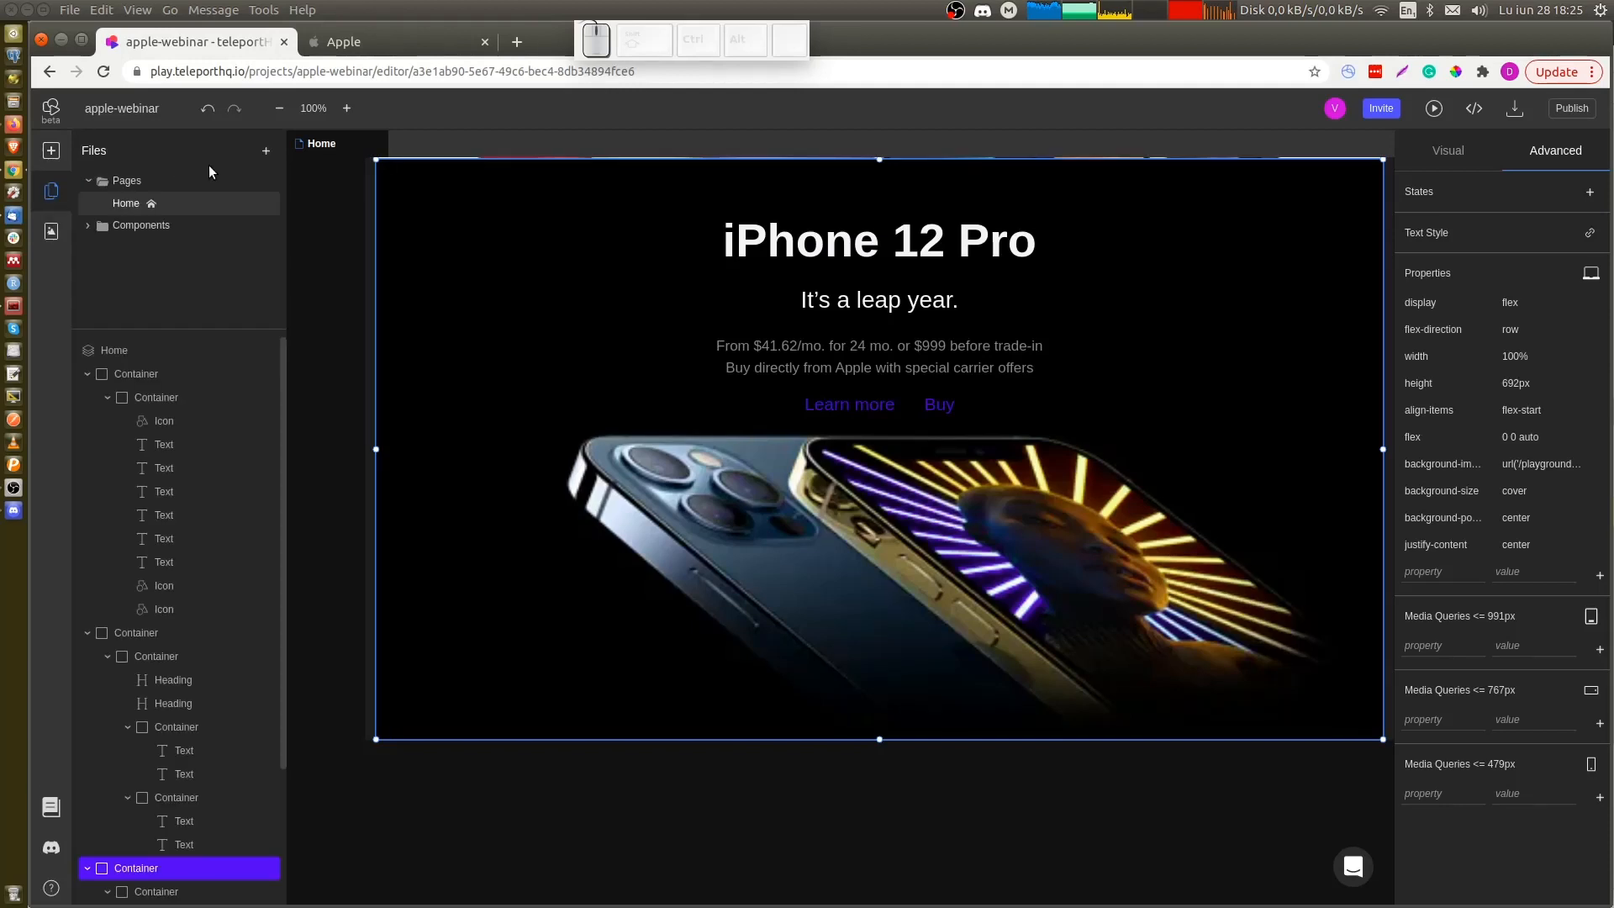
{"action": "left_click", "coordinate": [88, 227]}
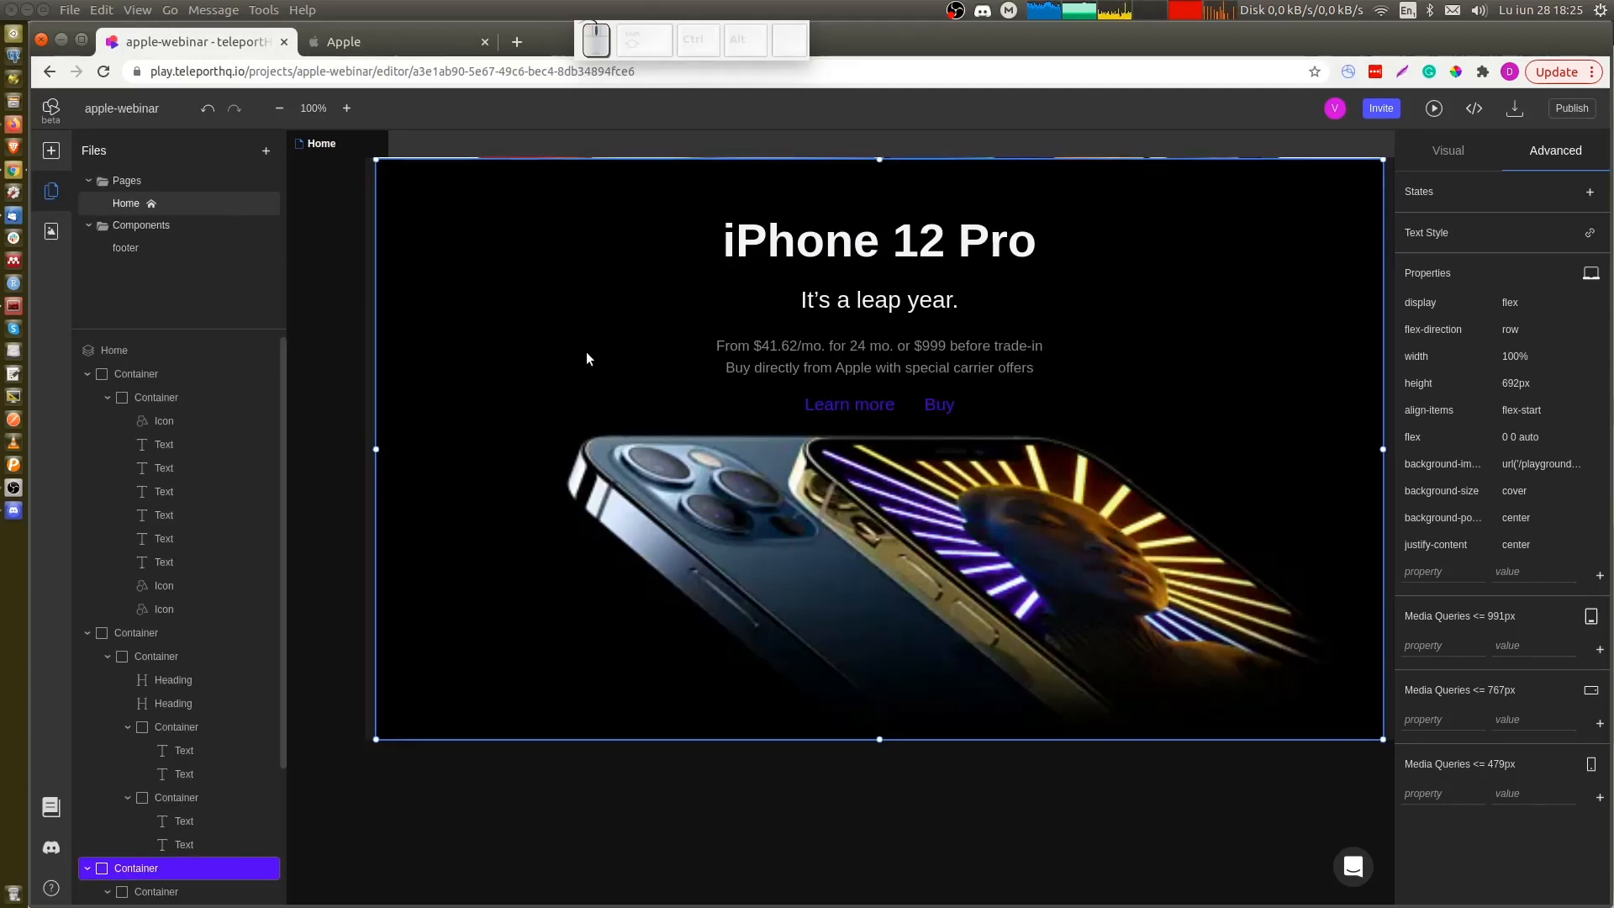
{"action": "scroll", "coordinate": [588, 351], "scroll_direction": "up", "scroll_amount": 5}
{"action": "scroll", "coordinate": [588, 351], "scroll_direction": "up", "scroll_amount": 5}
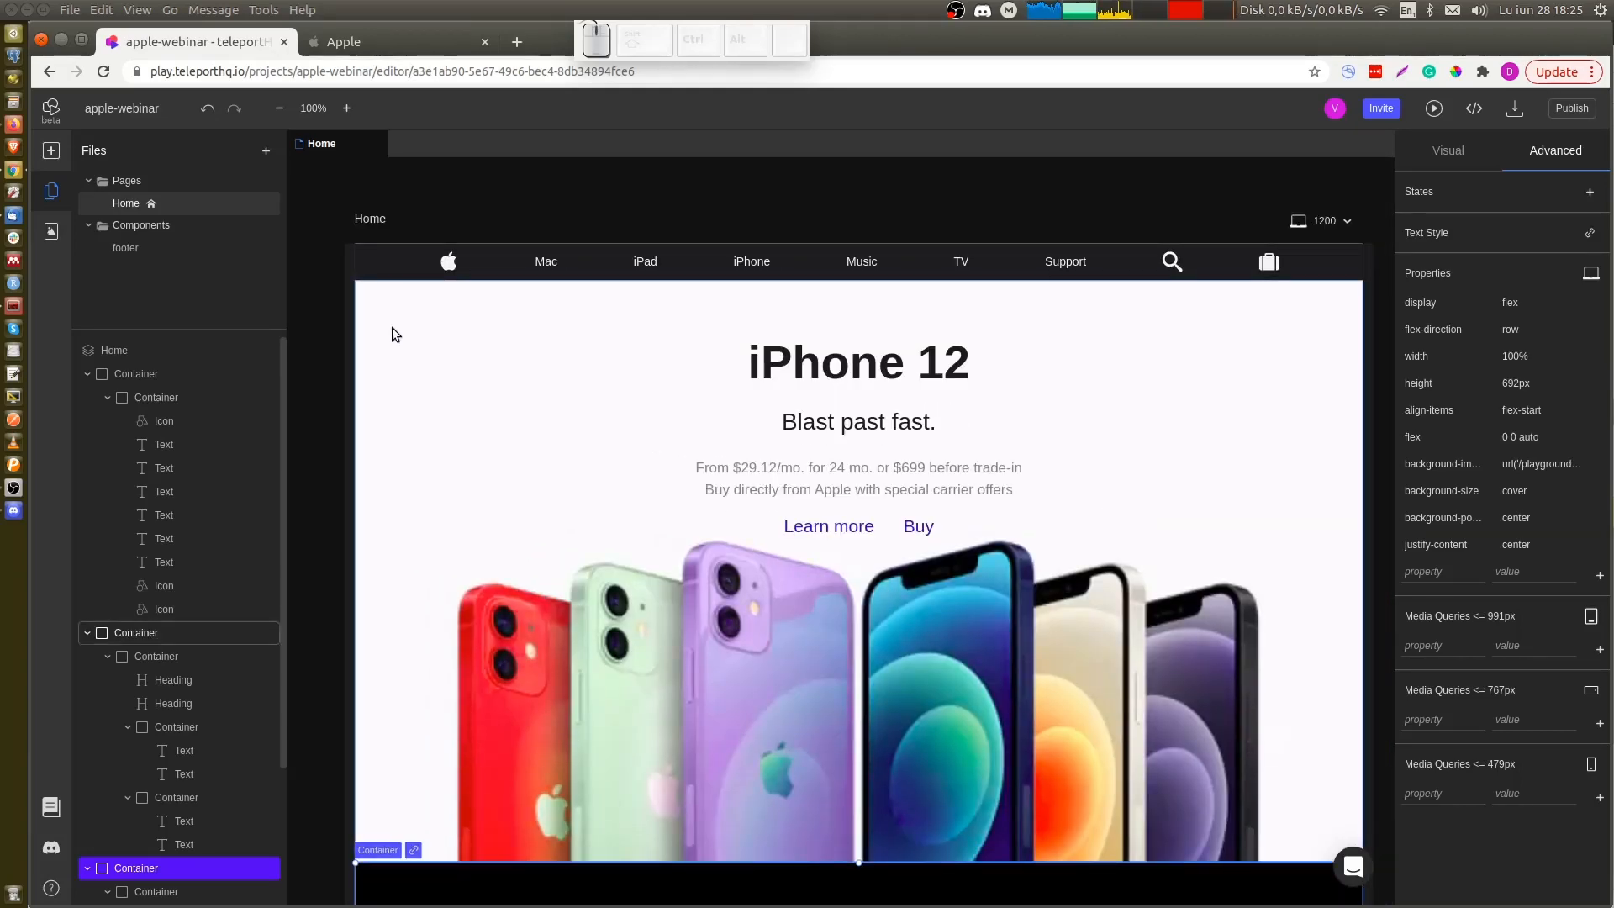
{"action": "left_click", "coordinate": [383, 268]}
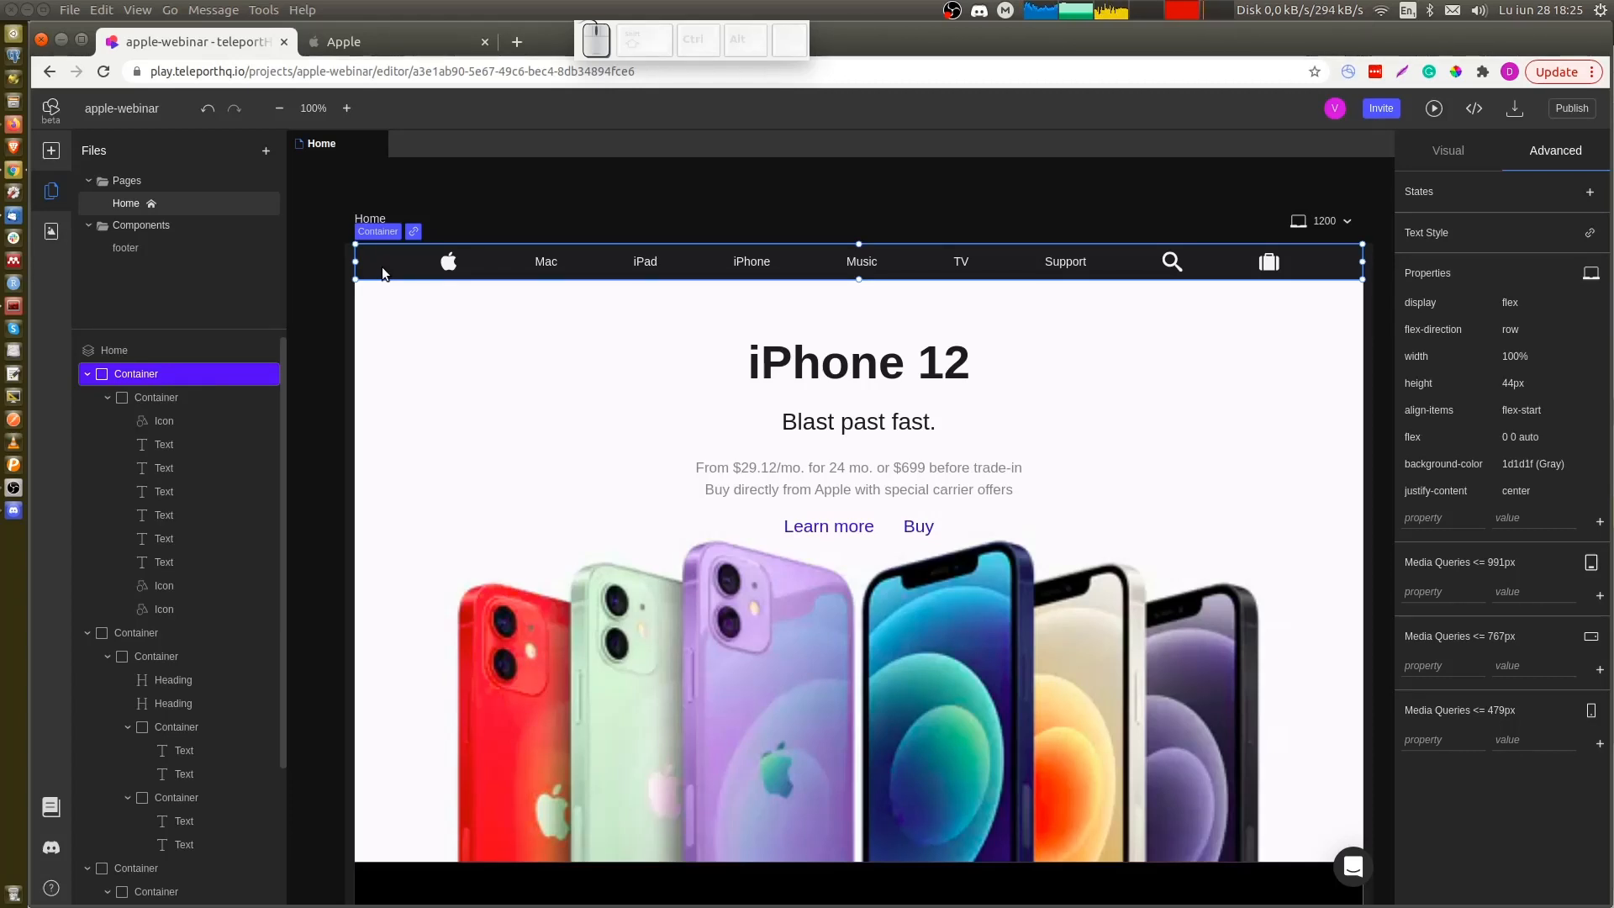
{"action": "right_click", "coordinate": [382, 266]}
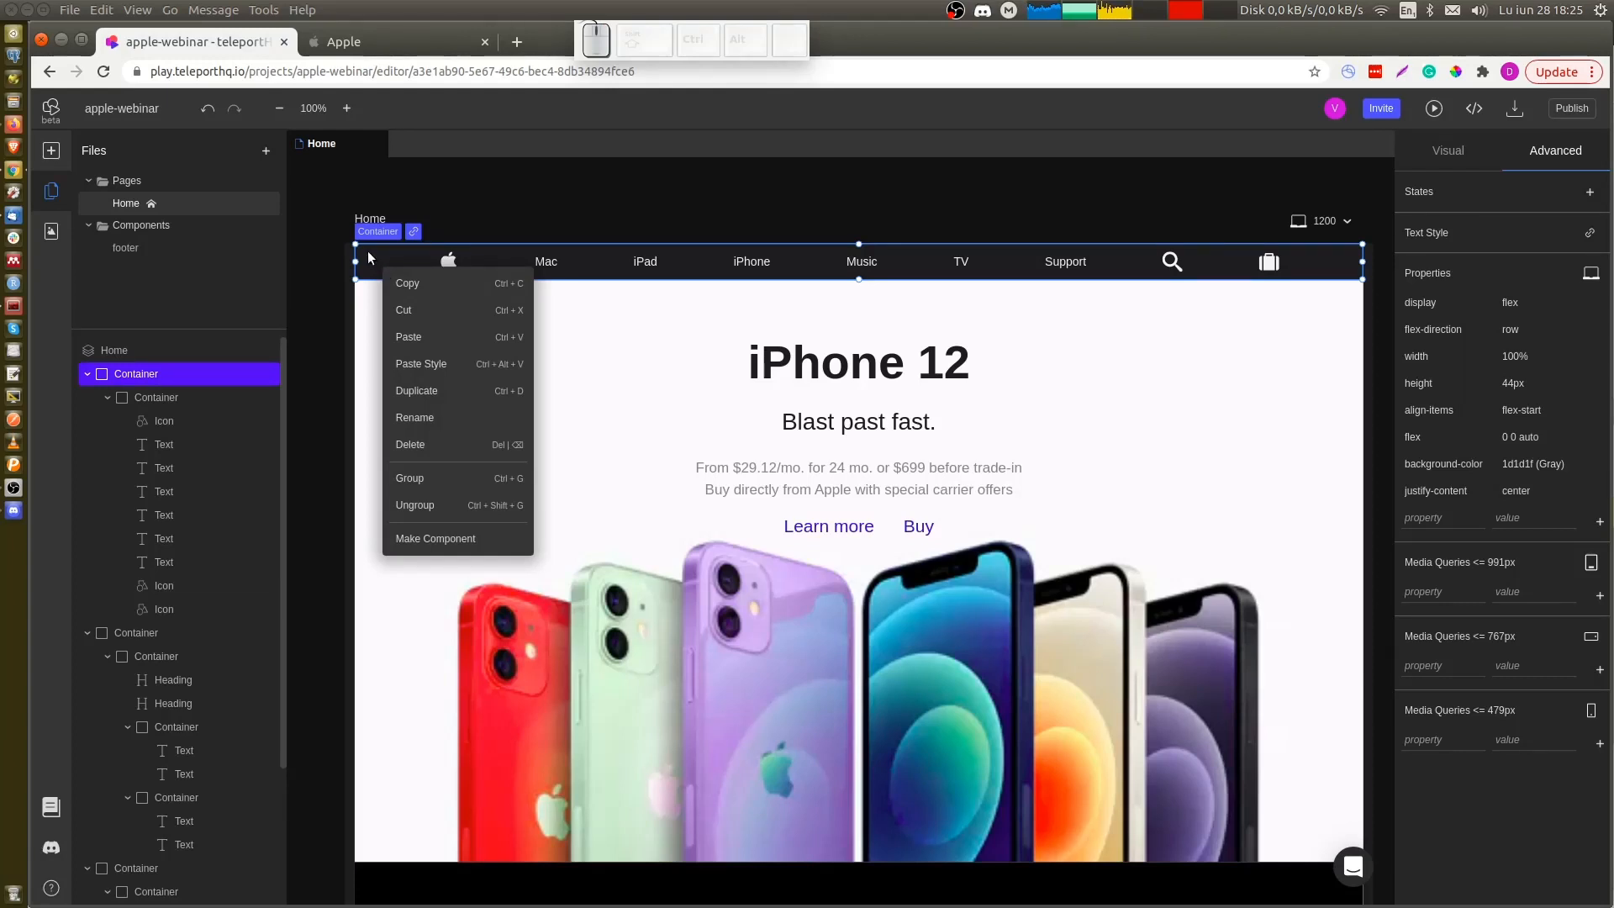
{"action": "left_click", "coordinate": [421, 539]}
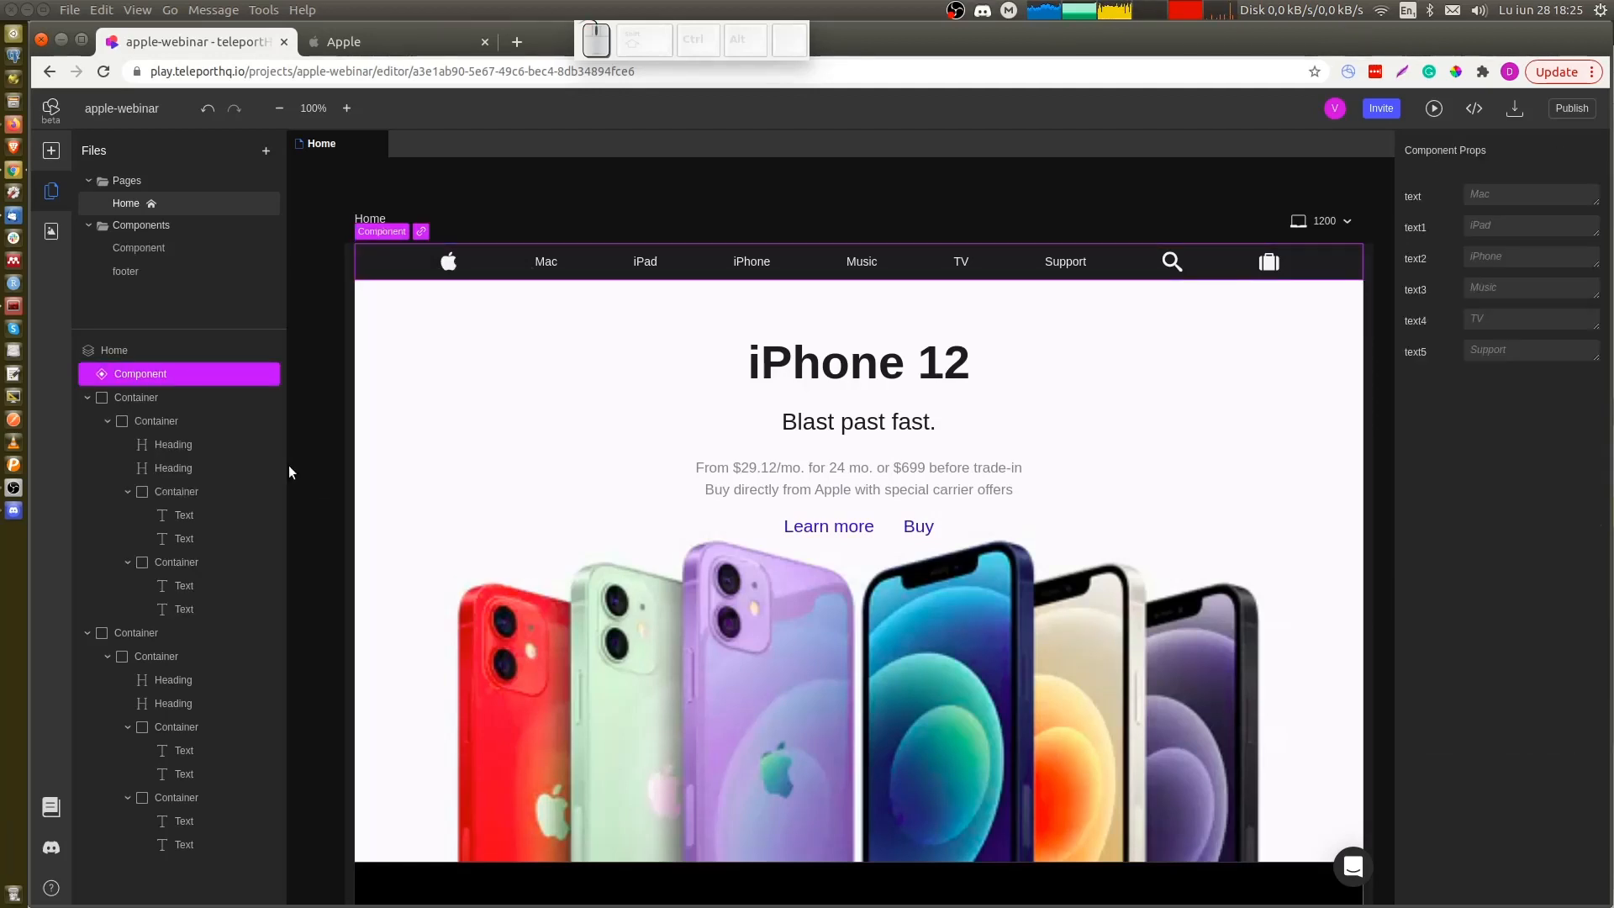
Open the new navigation bar component and rename it navbar
{"action": "left_click", "coordinate": [130, 249]}
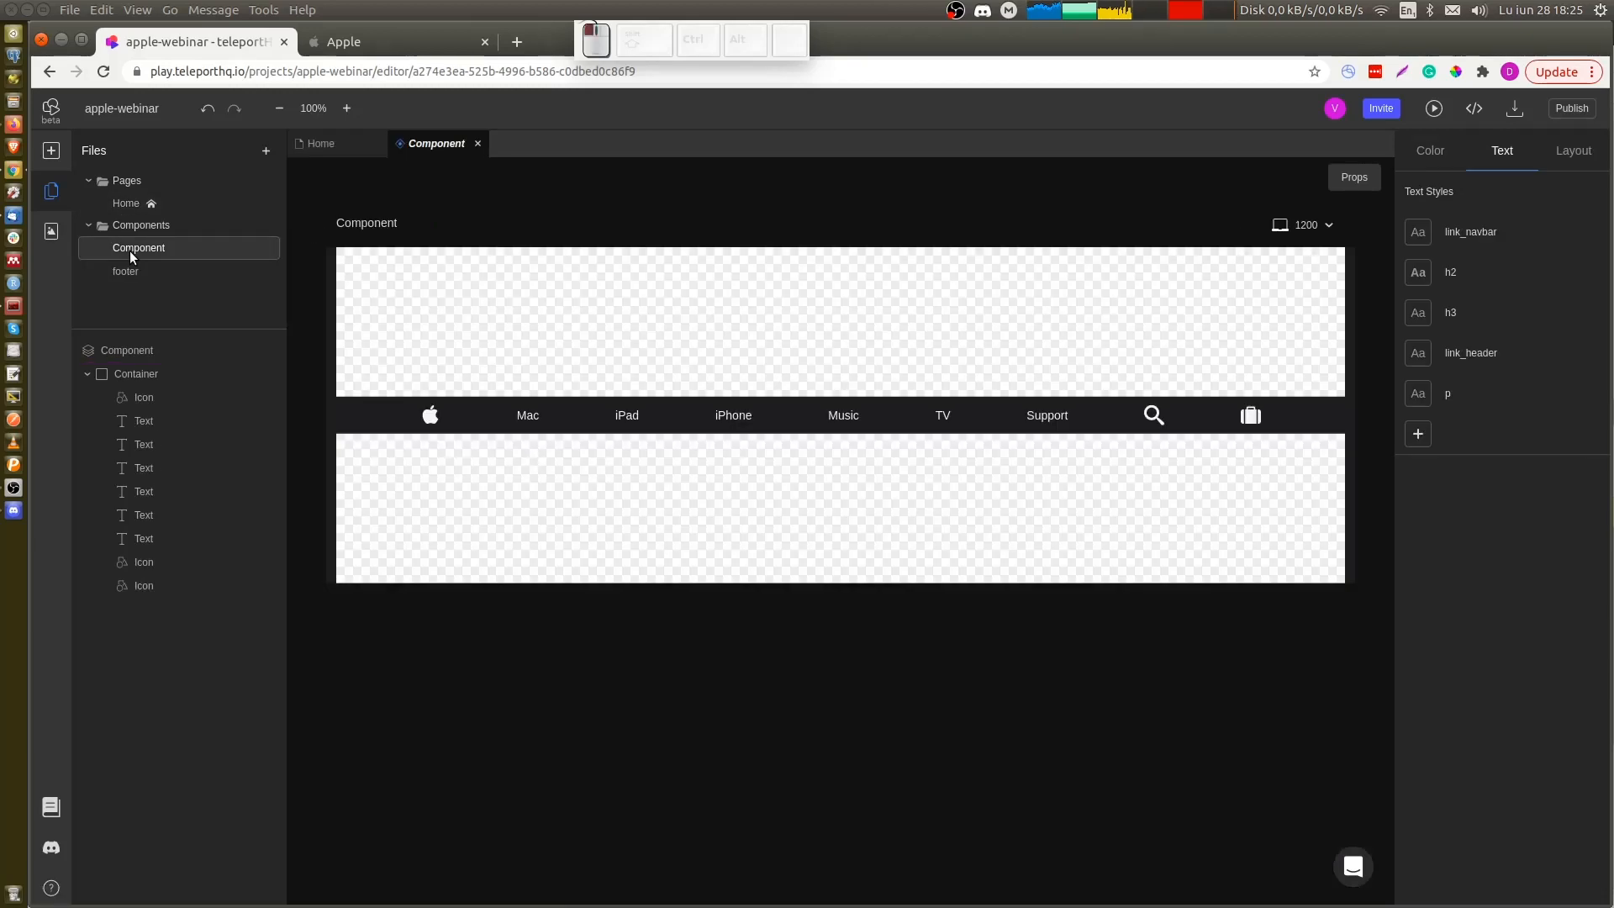
{"action": "double_click", "coordinate": [130, 250]}
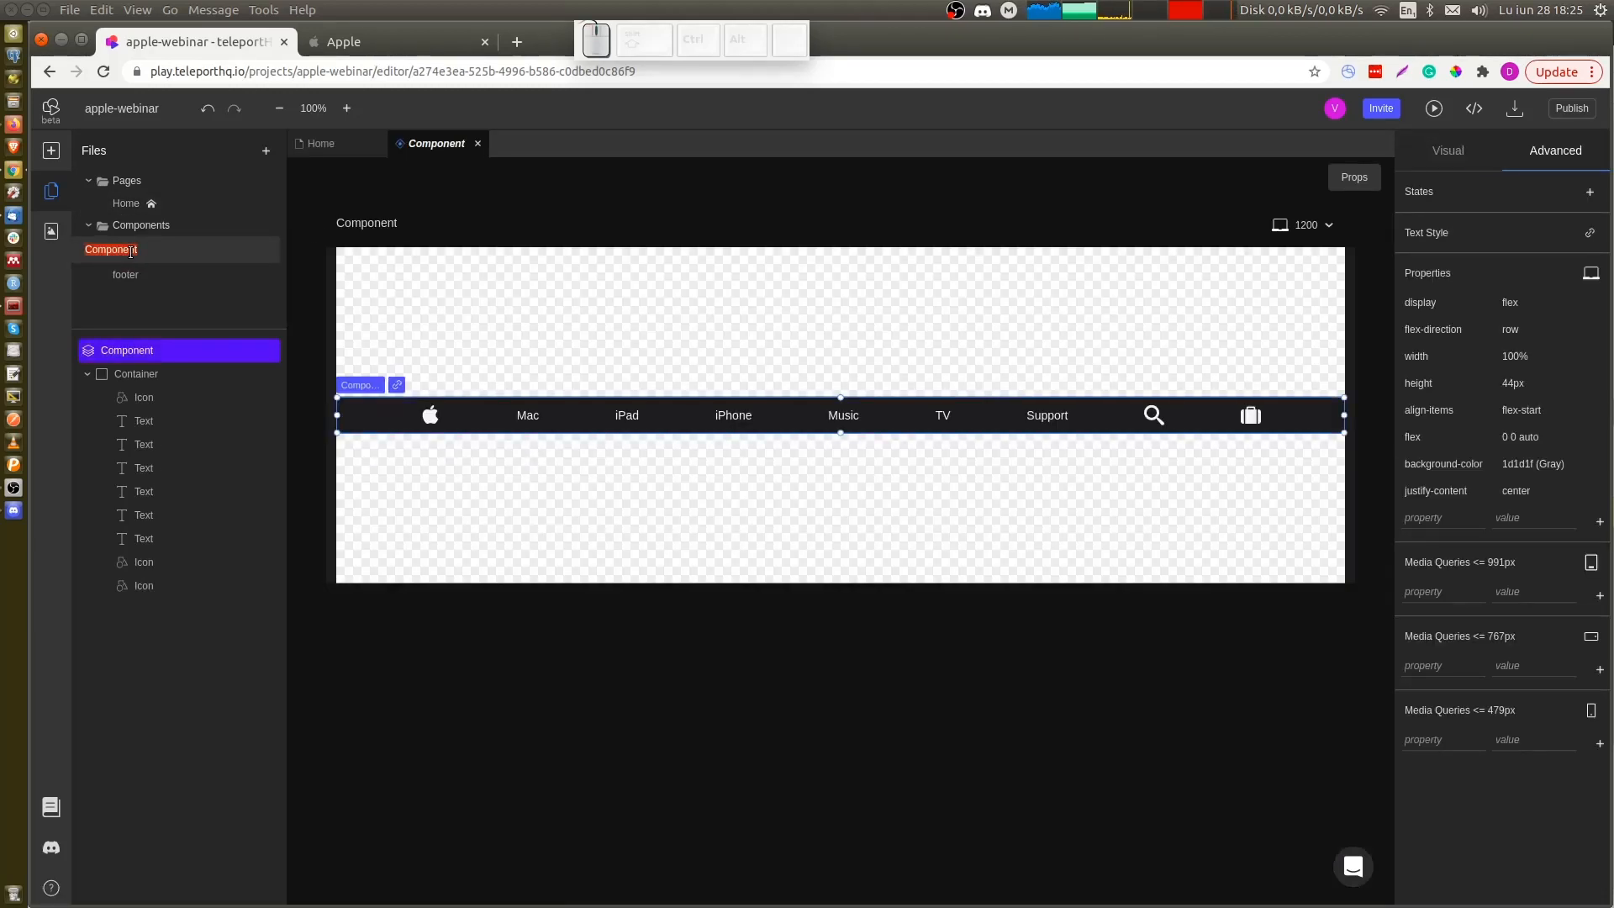
{"action": "type", "text": "navabra"}
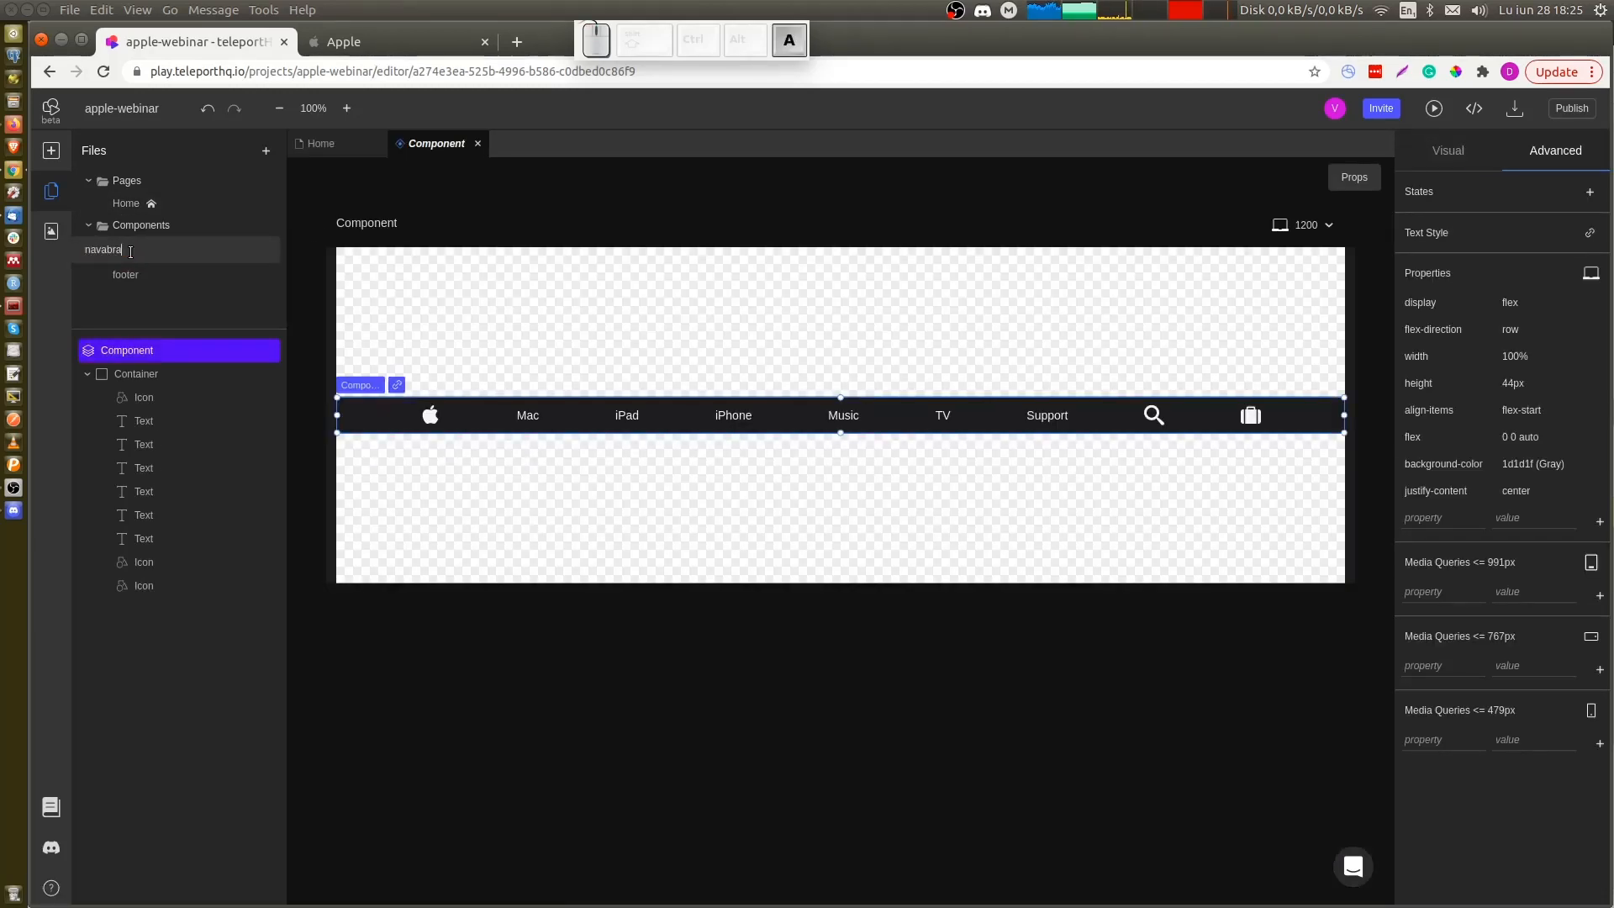
{"action": "key", "text": "BackSpace"}
{"action": "key", "text": "BackSpace"}
{"action": "key", "text": "BackSpace"}
{"action": "key", "text": "BackSpace"}
{"action": "type", "text": "bar"}
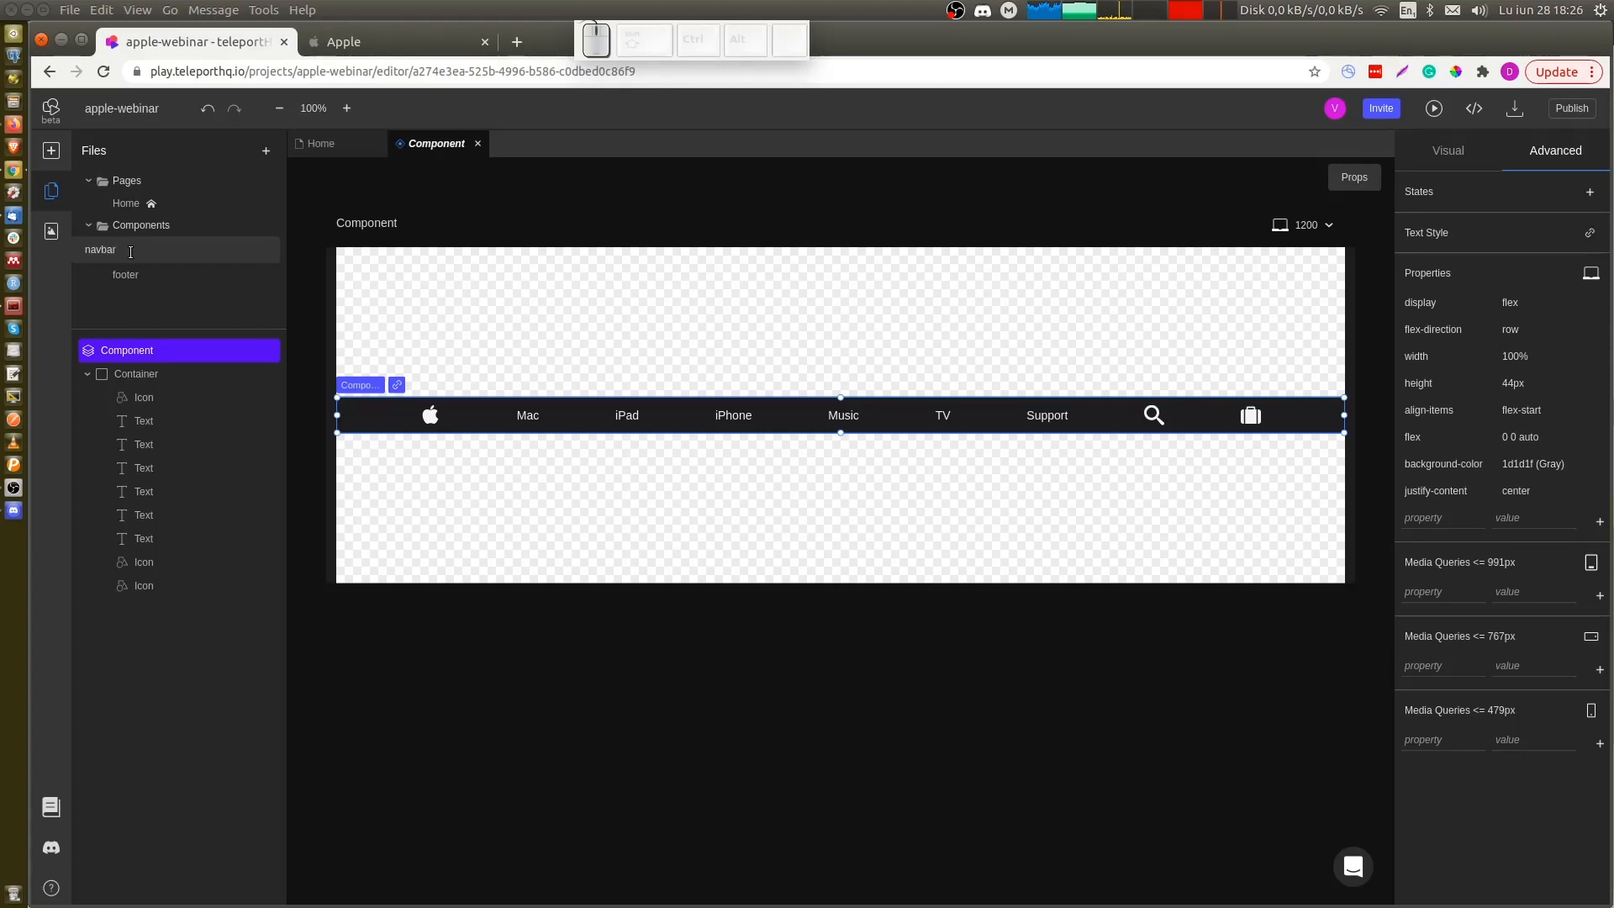
{"action": "key", "text": "Return"}
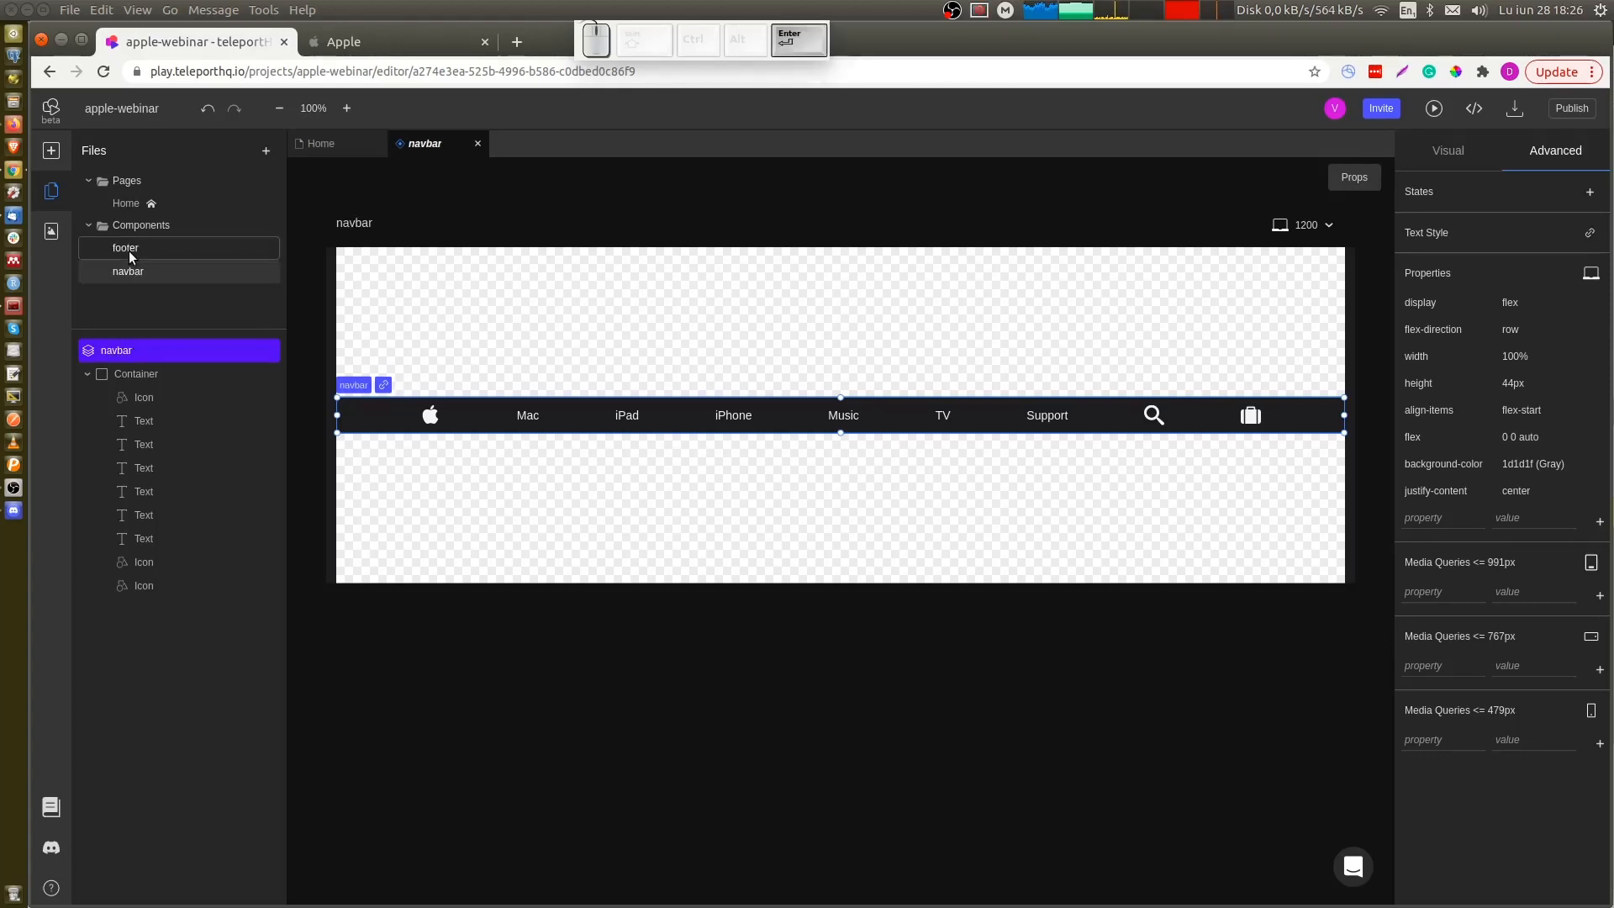
Return to the Home page and inspect the navbar component placed there
{"action": "left_click", "coordinate": [126, 205]}
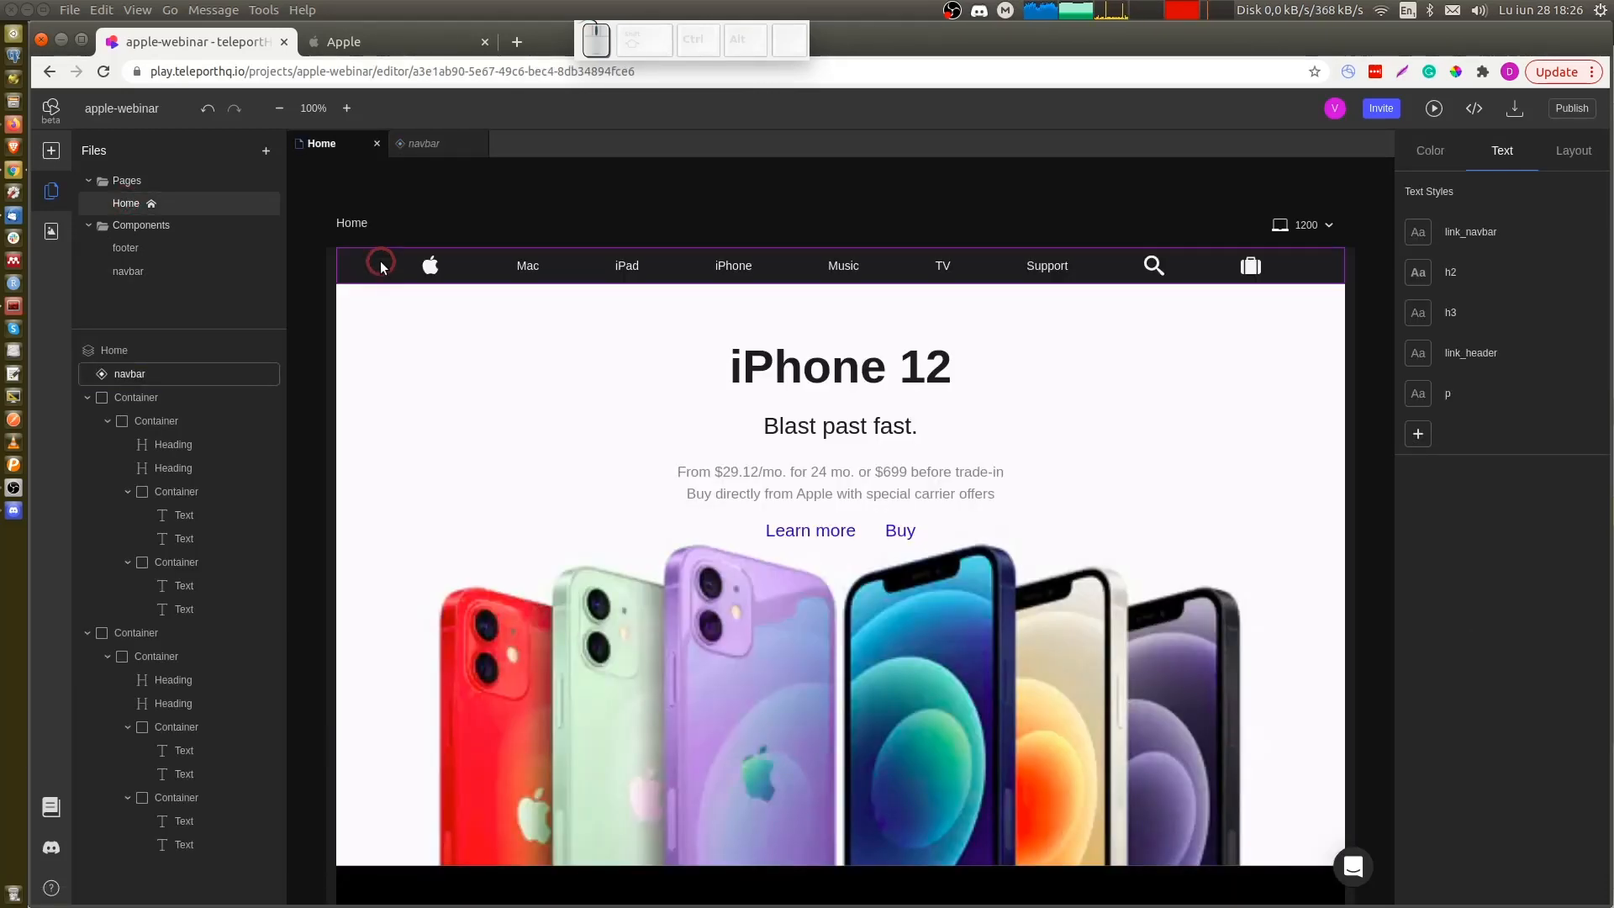
{"action": "left_click", "coordinate": [144, 368]}
{"action": "left_click", "coordinate": [374, 267]}
Create a new page named Mac and place the navbar component at the top of it
{"action": "left_click", "coordinate": [266, 150]}
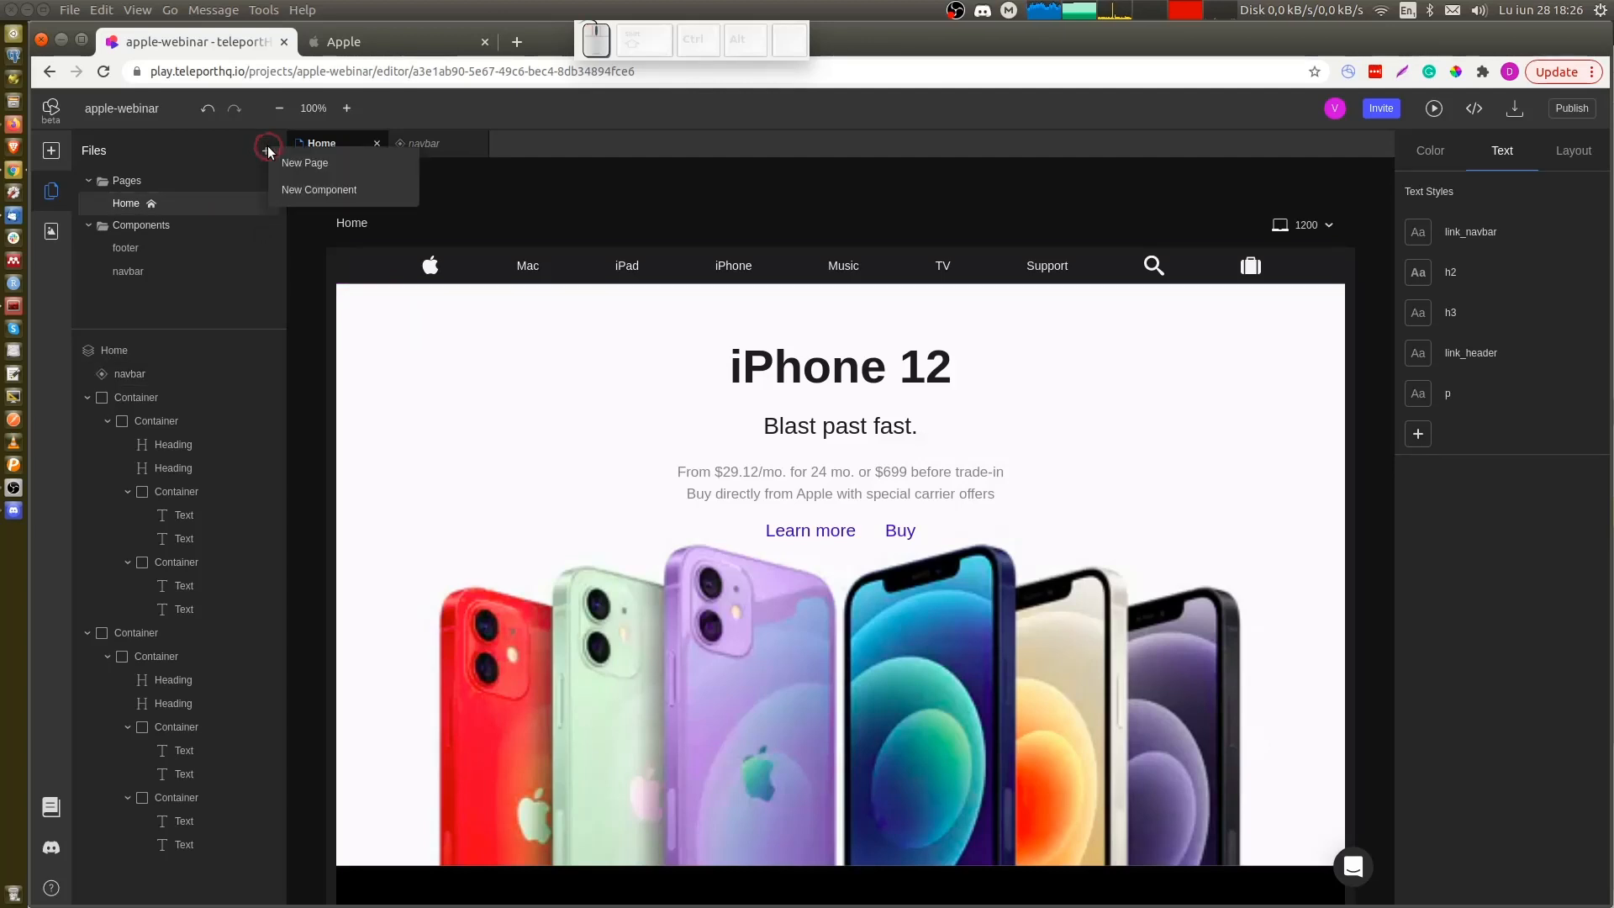
{"action": "left_click", "coordinate": [296, 162]}
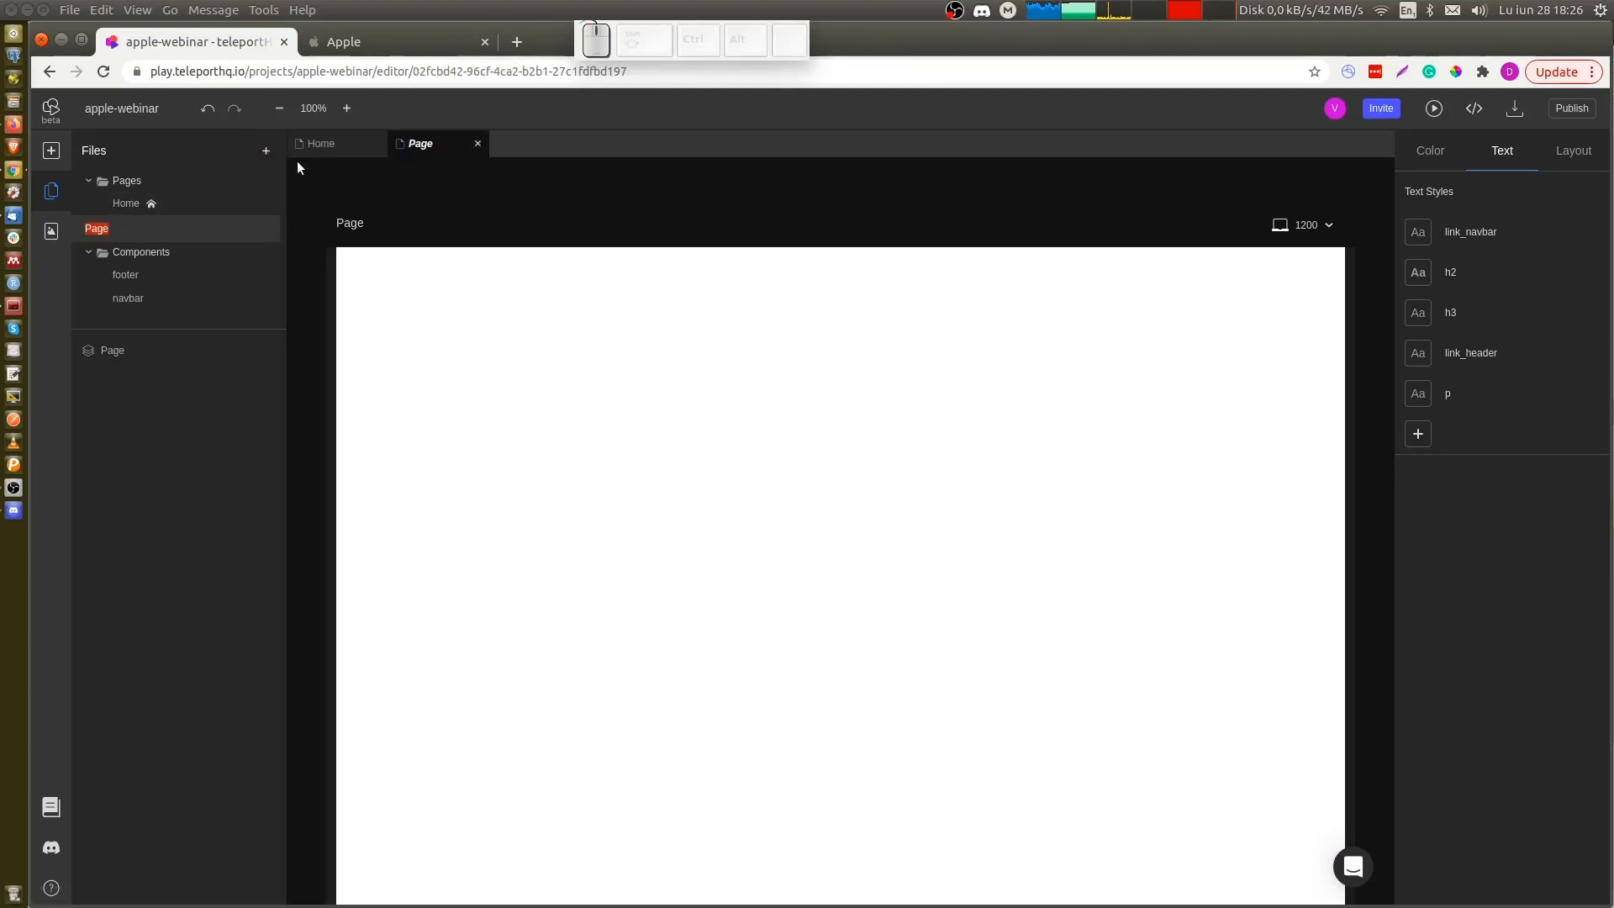
{"action": "type", "text": "Mac"}
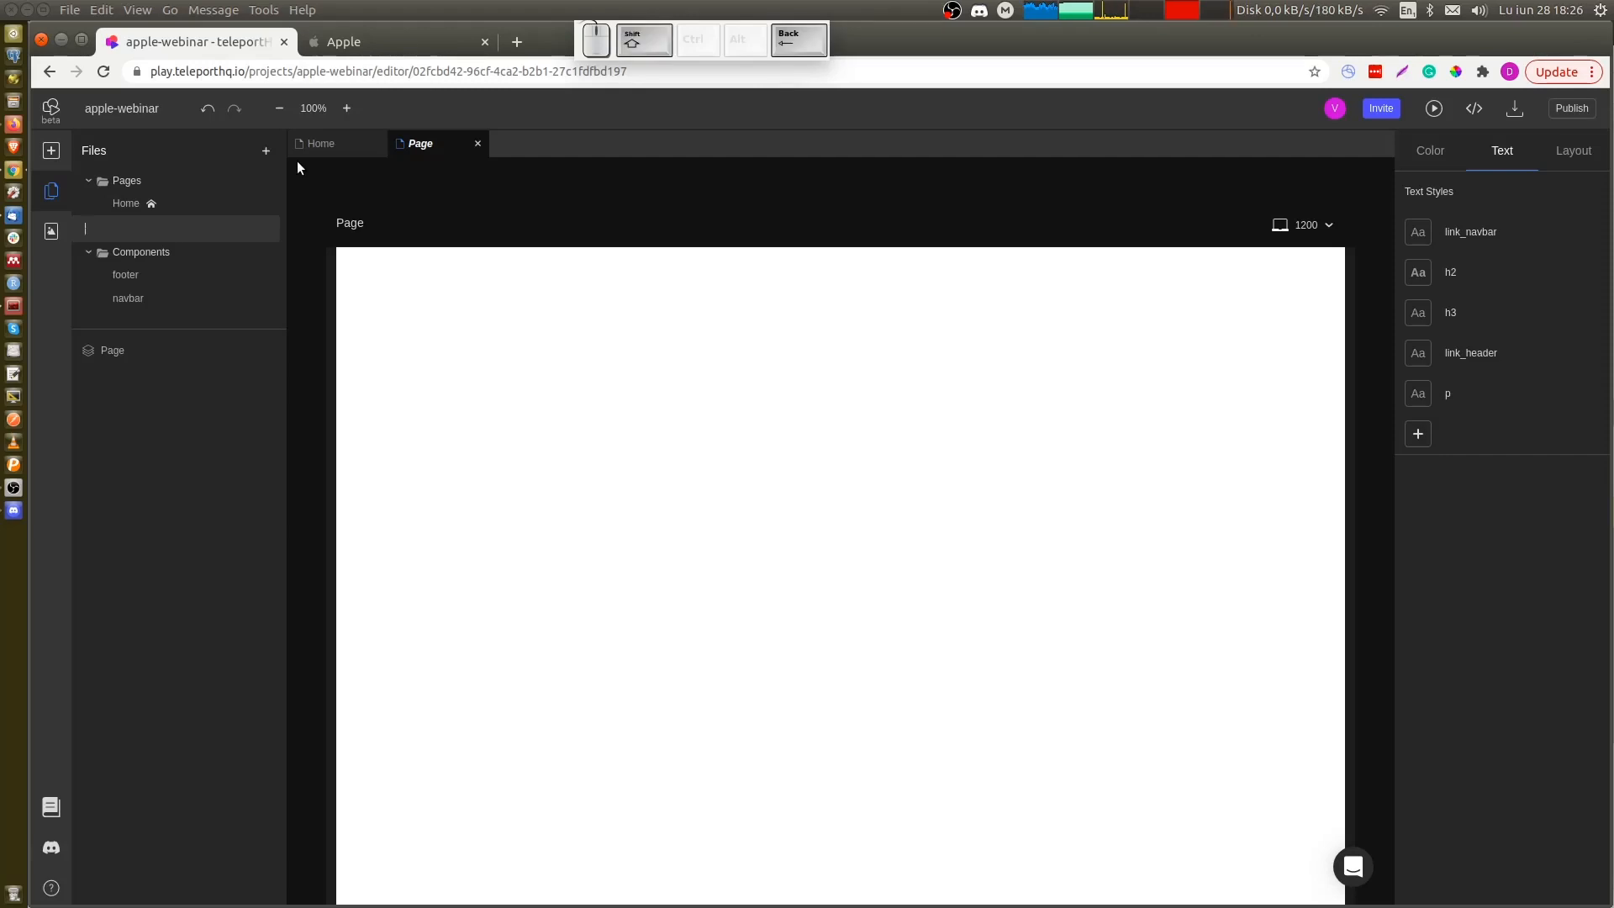
{"action": "key", "text": "Return"}
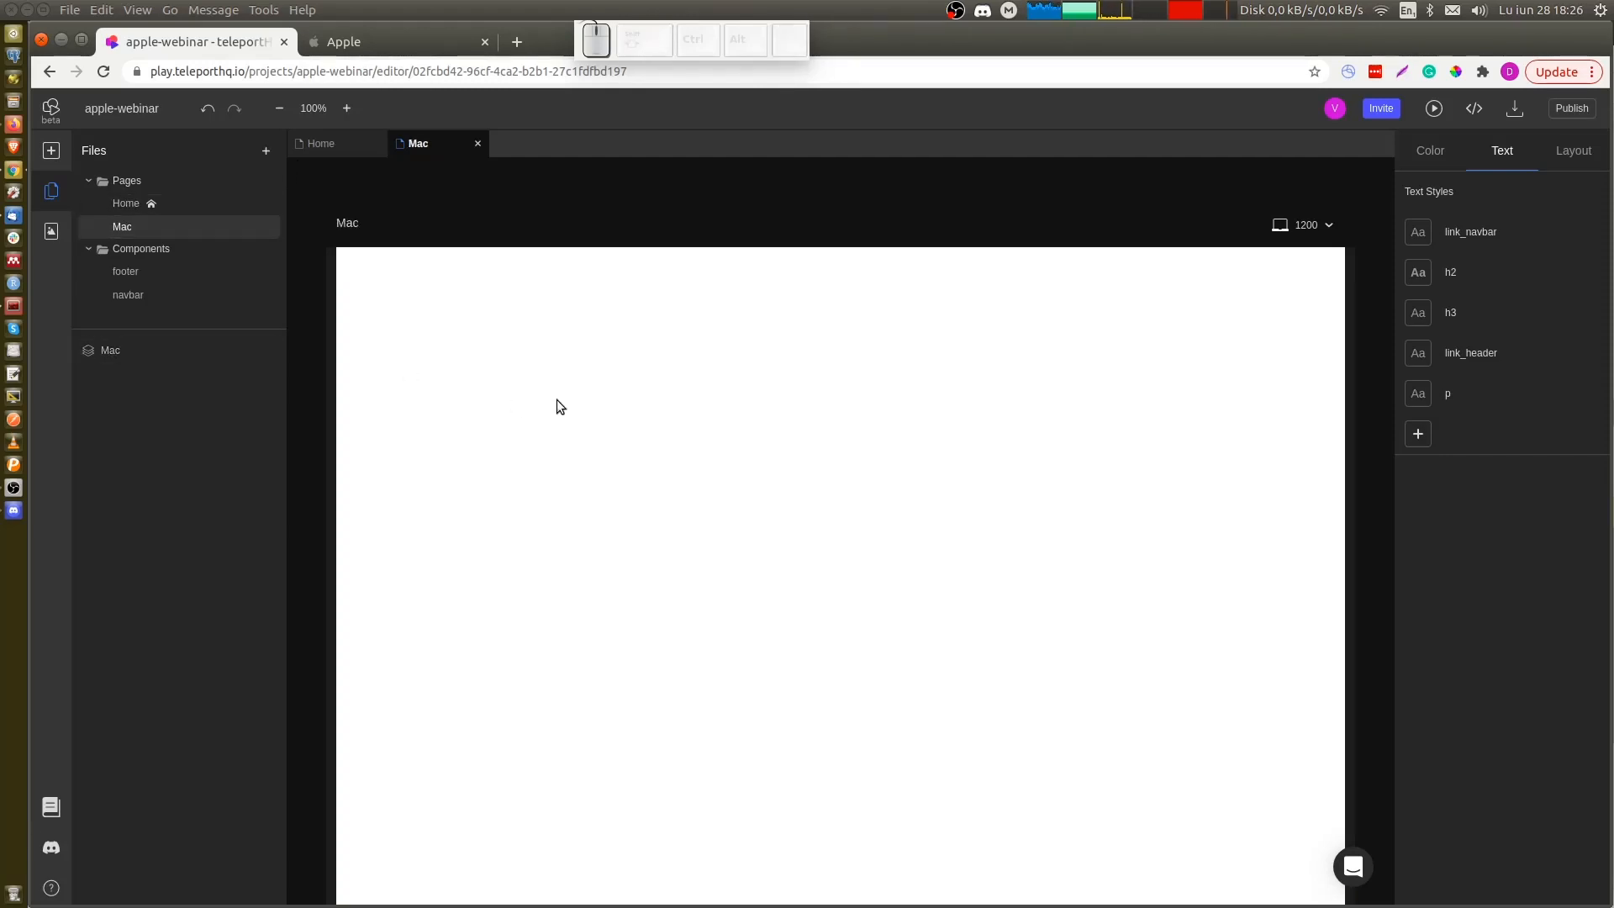
{"action": "left_click_drag", "start_coordinate": [139, 293], "coordinate": [472, 294]}
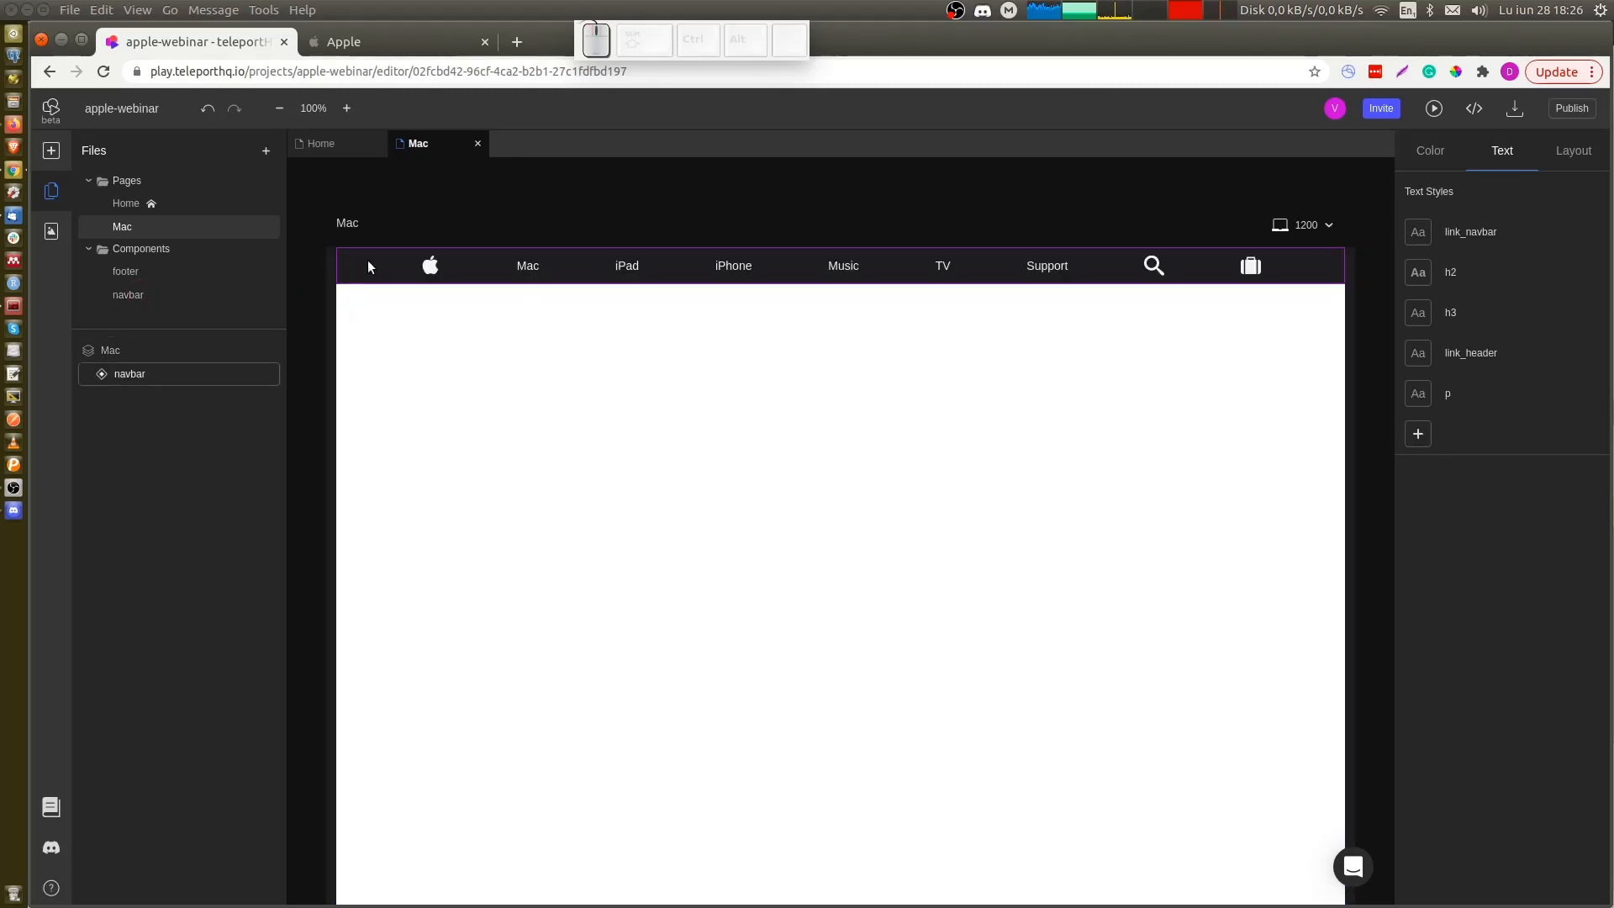
{"action": "left_click", "coordinate": [502, 398]}
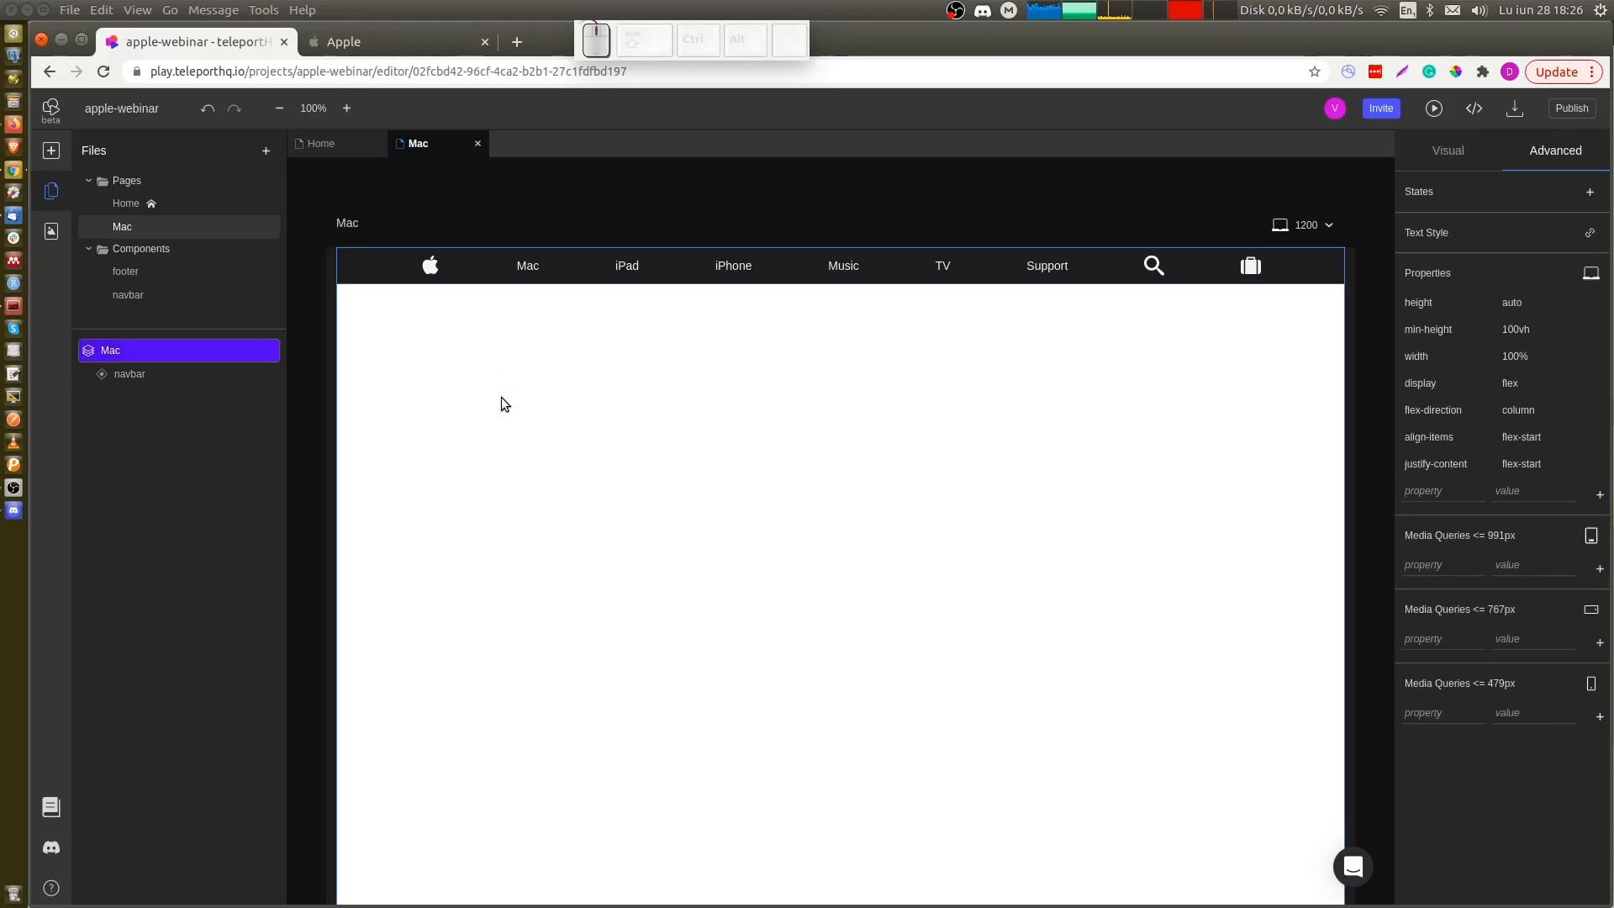
{"action": "key", "text": "ctrl+Tab"}
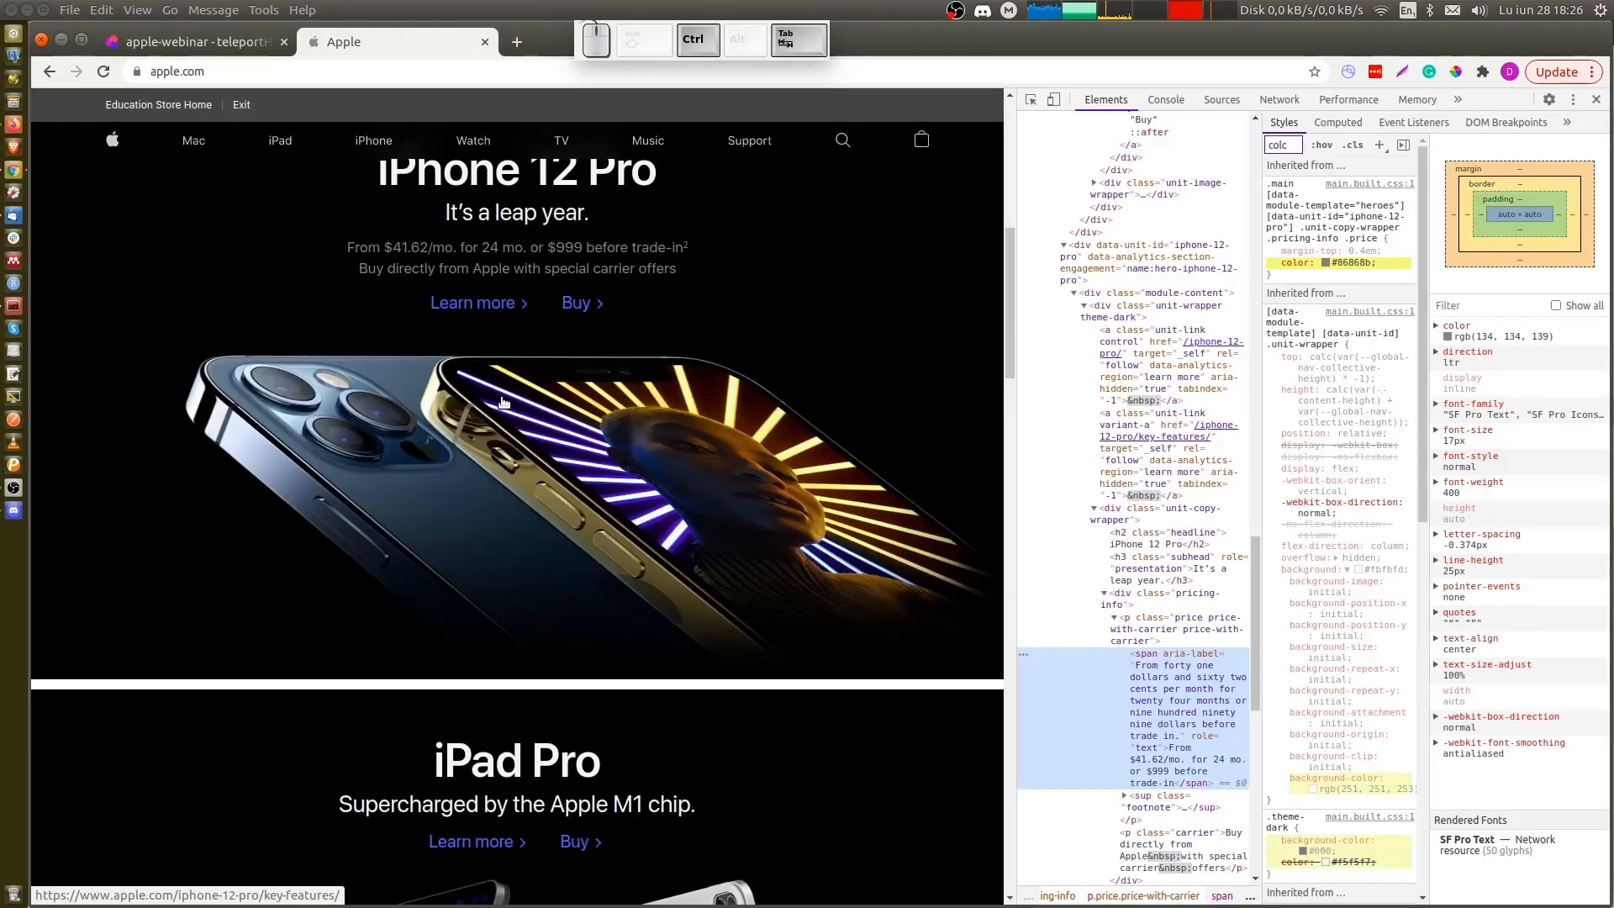
{"action": "left_click", "coordinate": [193, 141]}
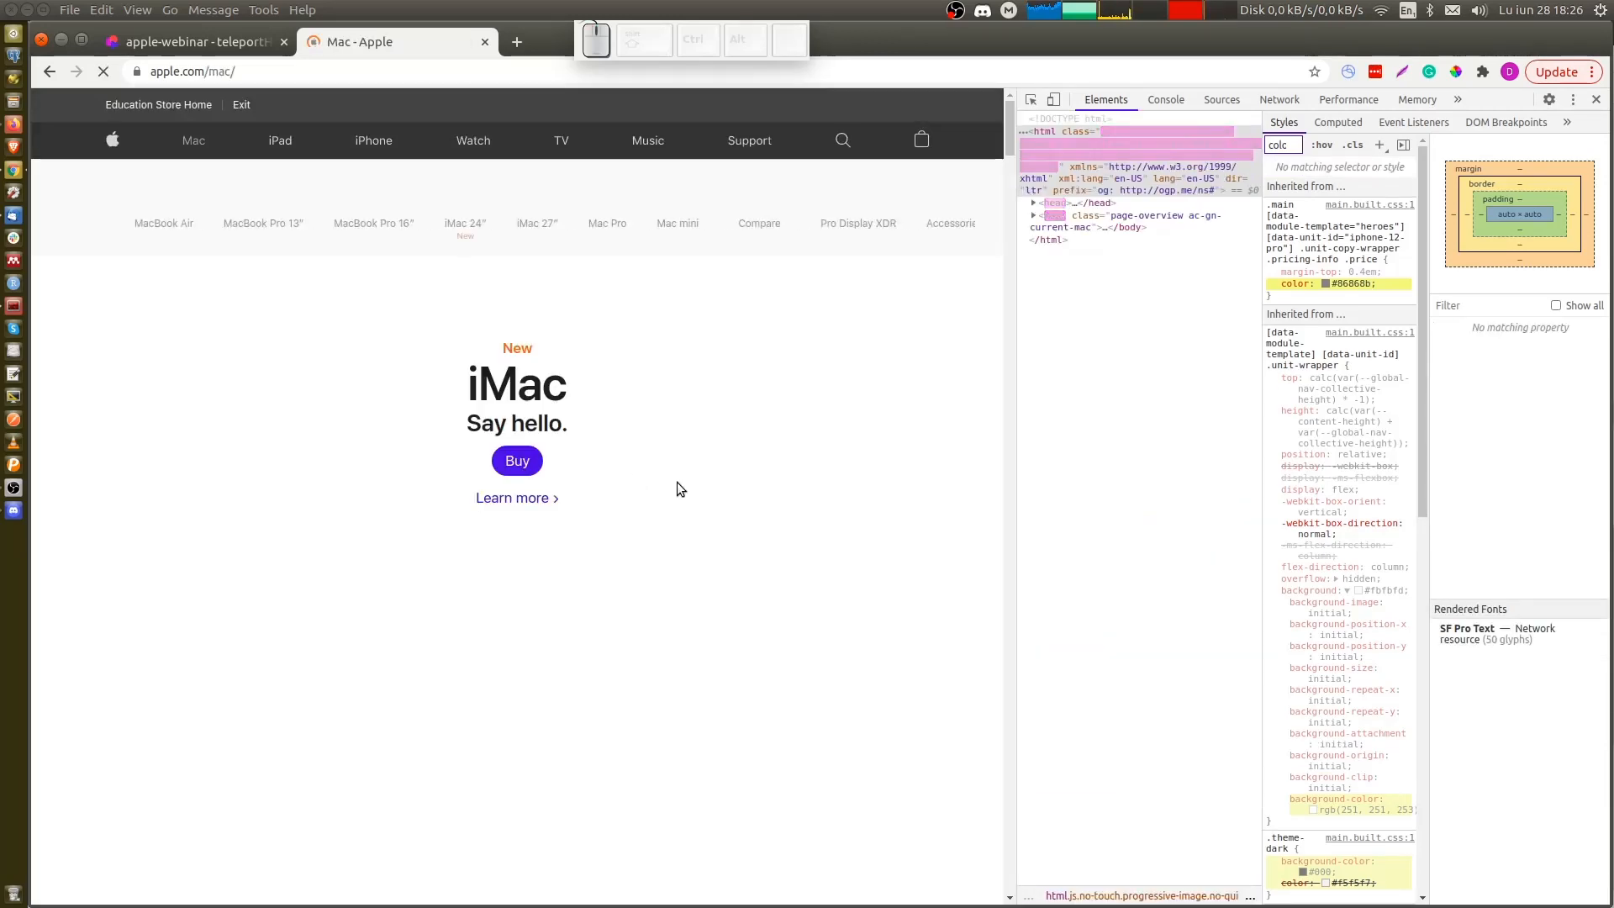
{"action": "scroll", "coordinate": [391, 470], "scroll_direction": "down", "scroll_amount": 1}
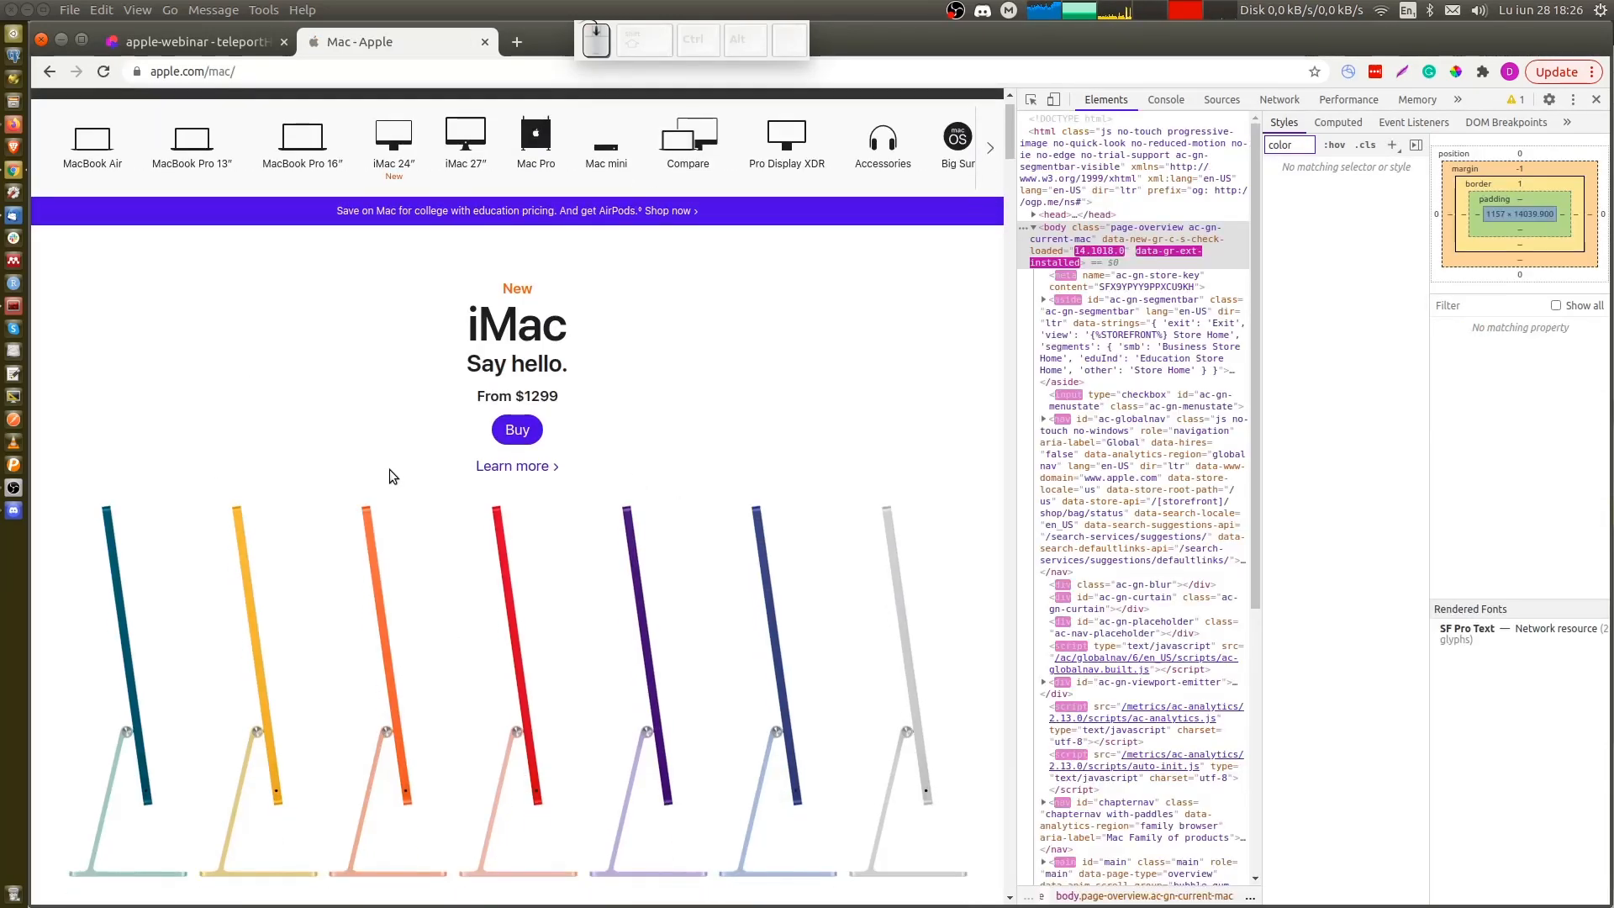
{"action": "scroll", "coordinate": [390, 469], "scroll_direction": "down", "scroll_amount": 2}
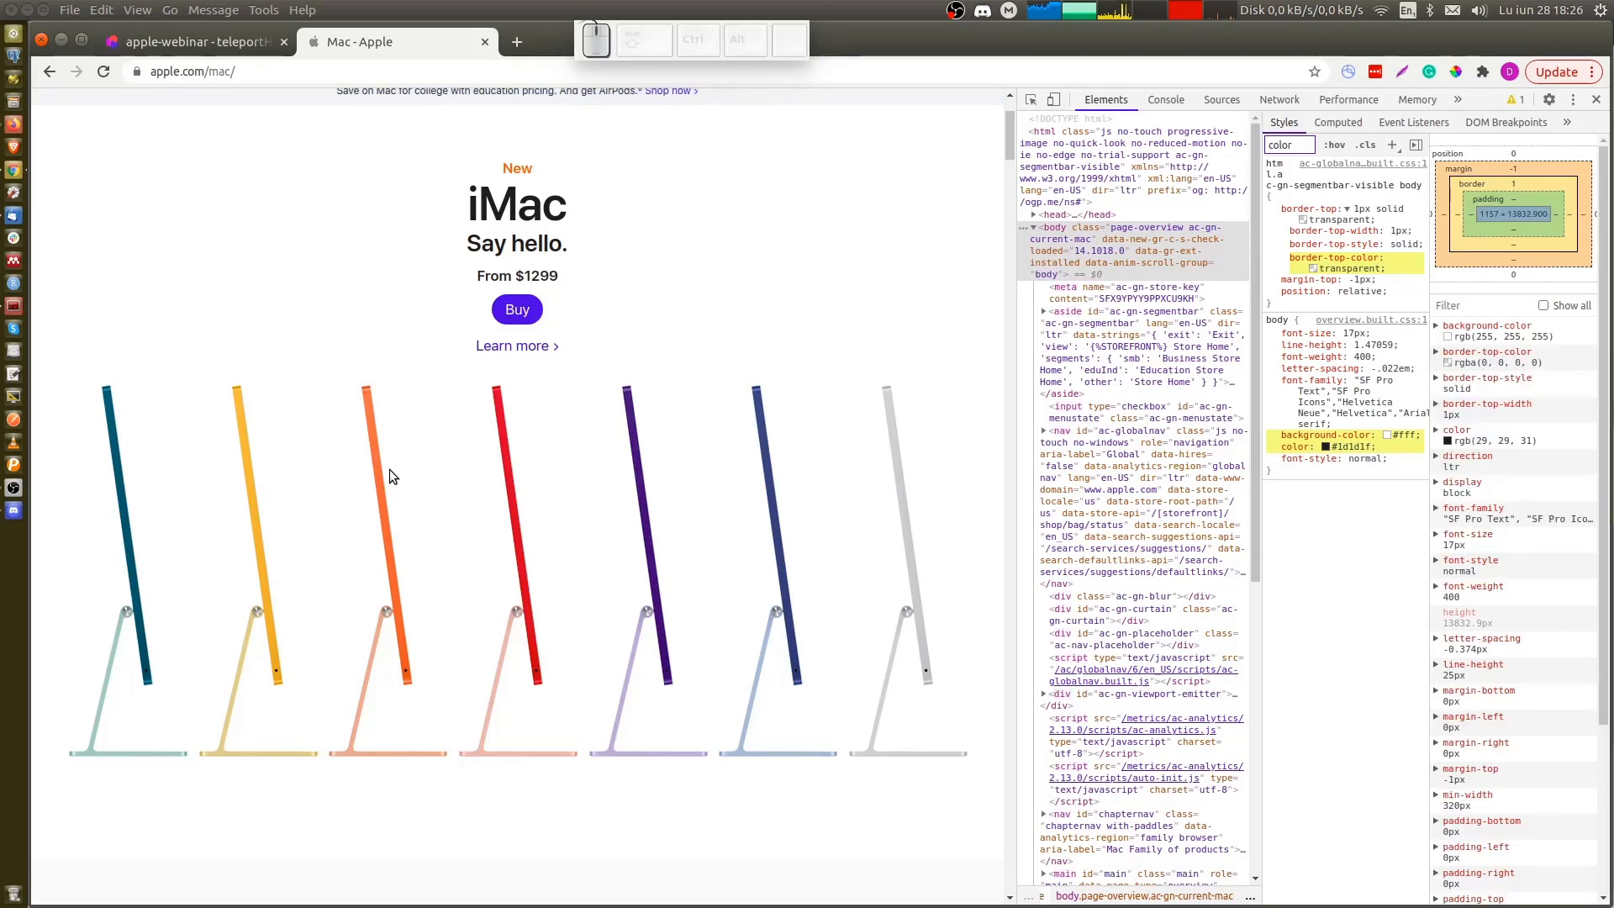
{"action": "key", "text": "ctrl+shift+c"}
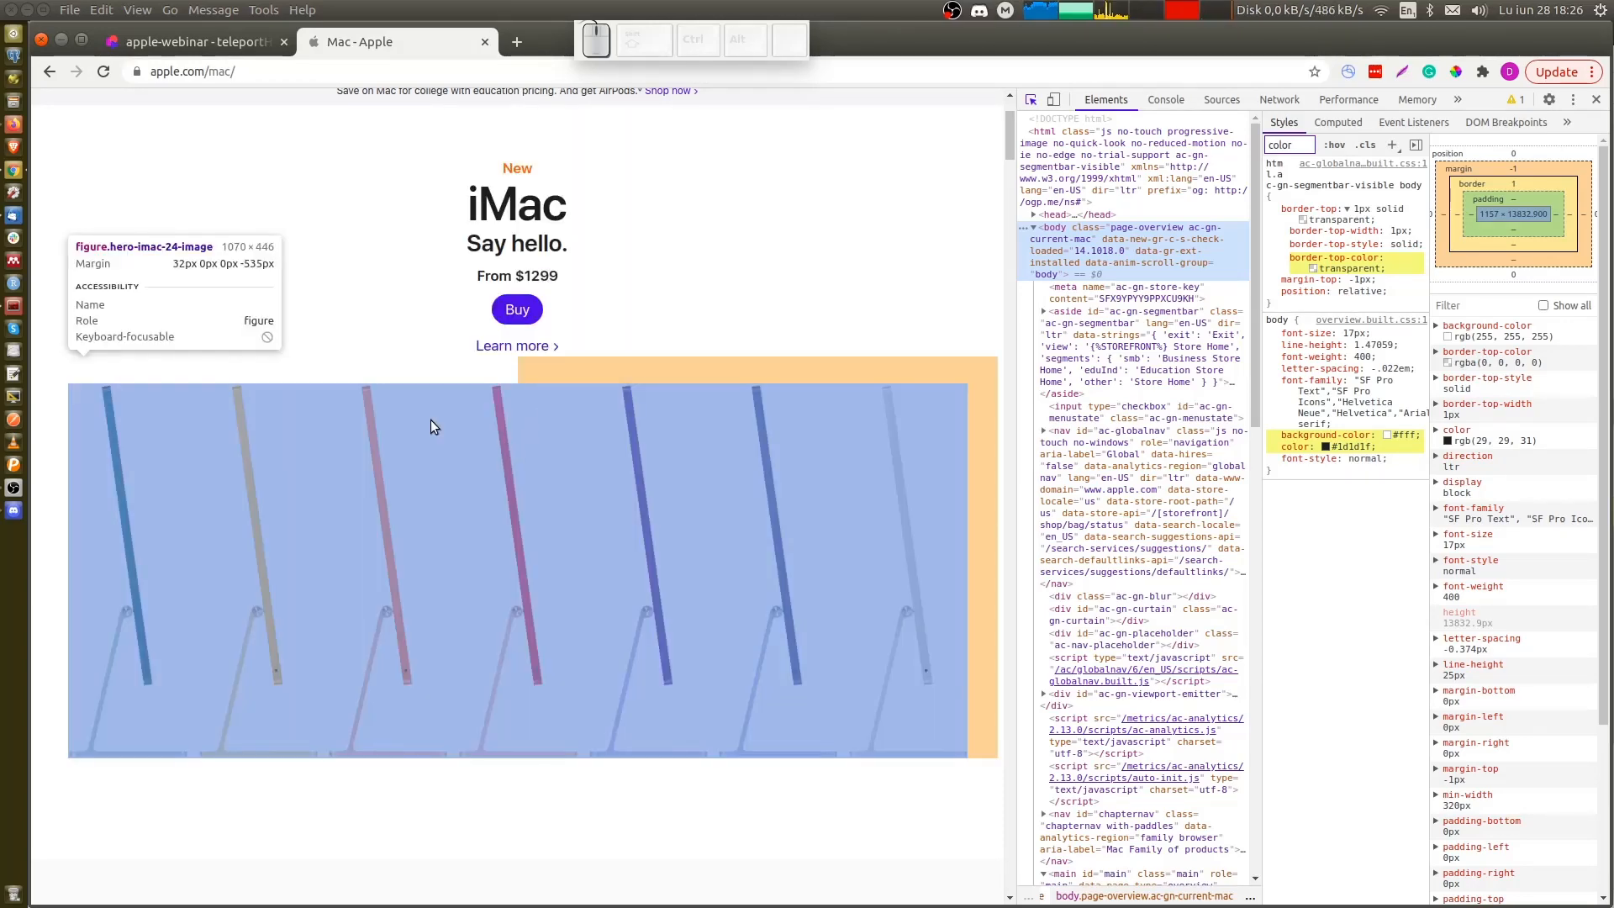
{"action": "key", "text": "ctrl"}
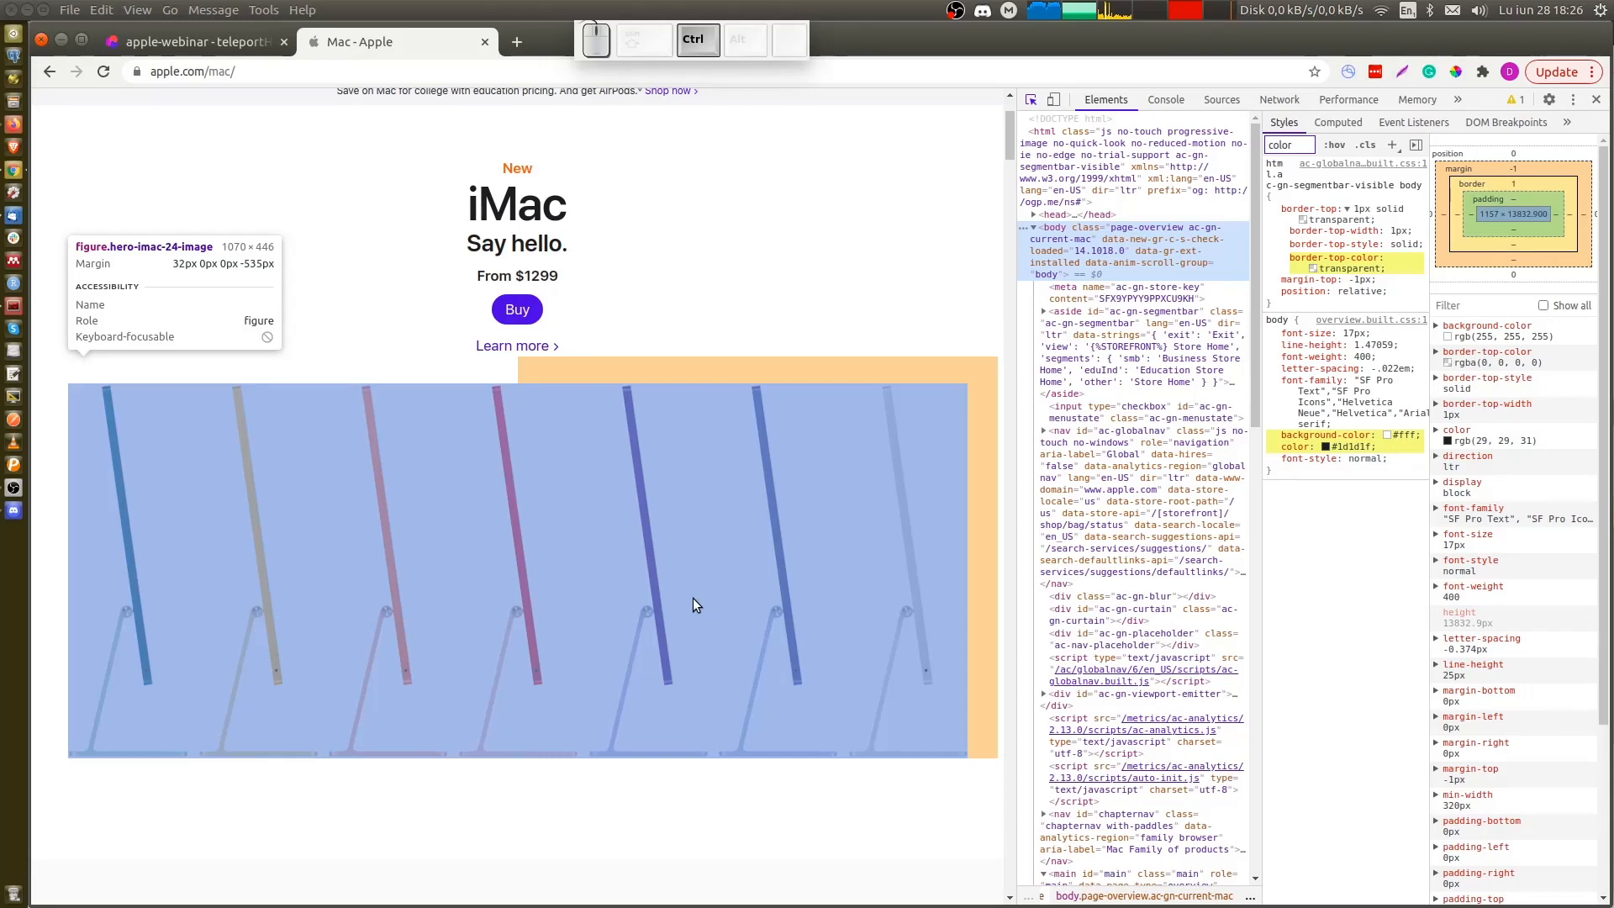
Return to TeleportHQ and copy the iPhone 12 hero container from the Home page onto the Mac page below the navbar
{"action": "key", "text": "ctrl+Tab"}
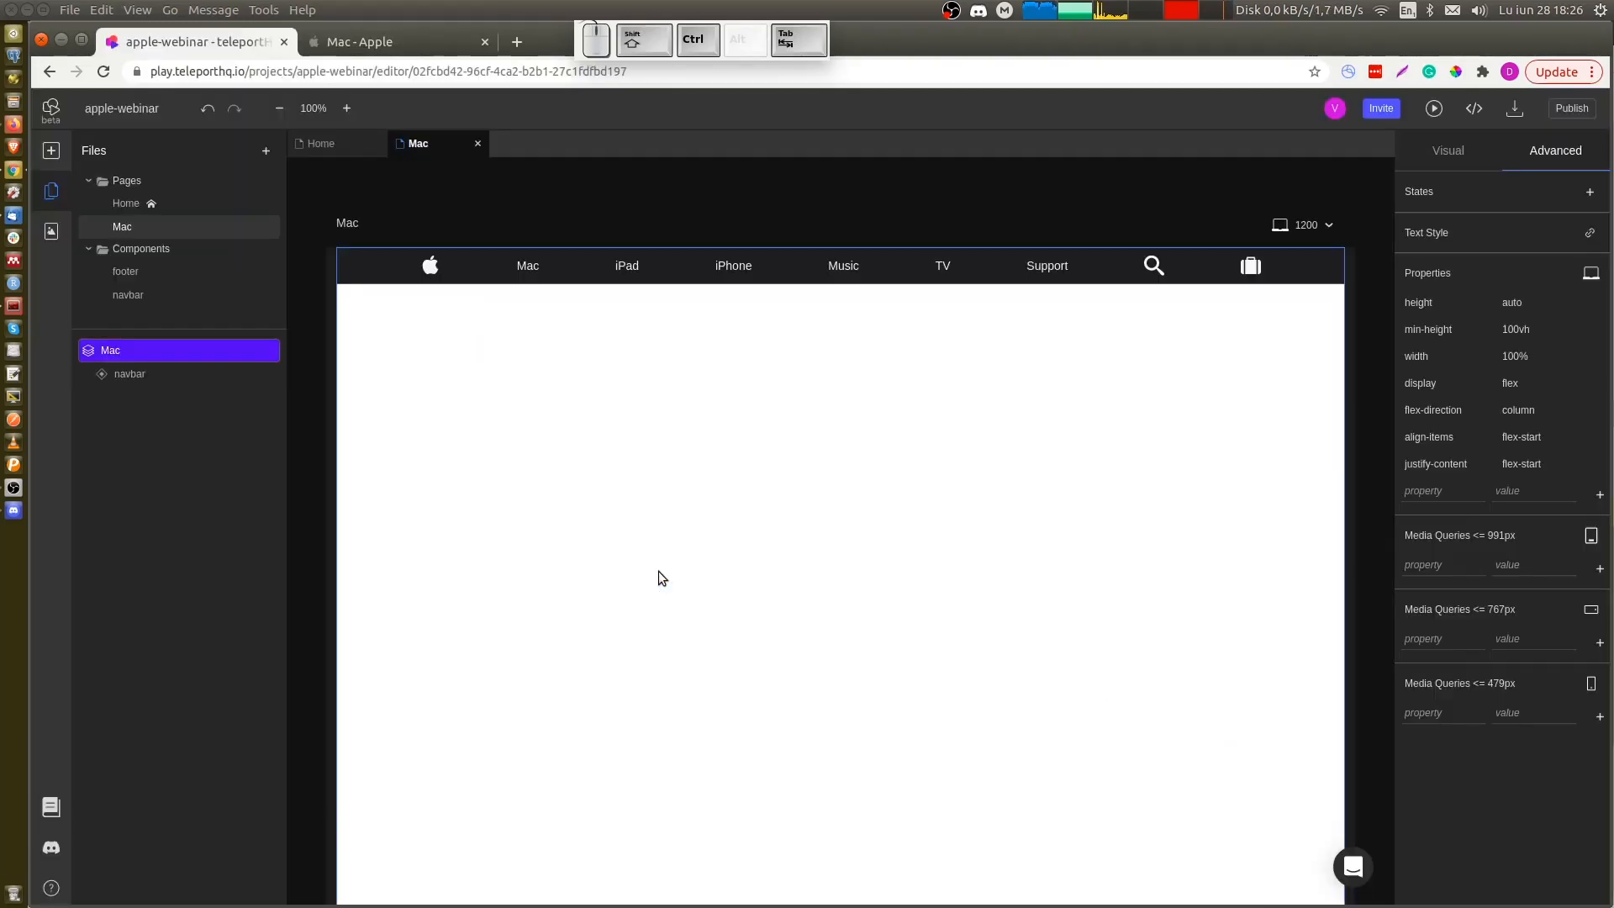
{"action": "left_click", "coordinate": [325, 143]}
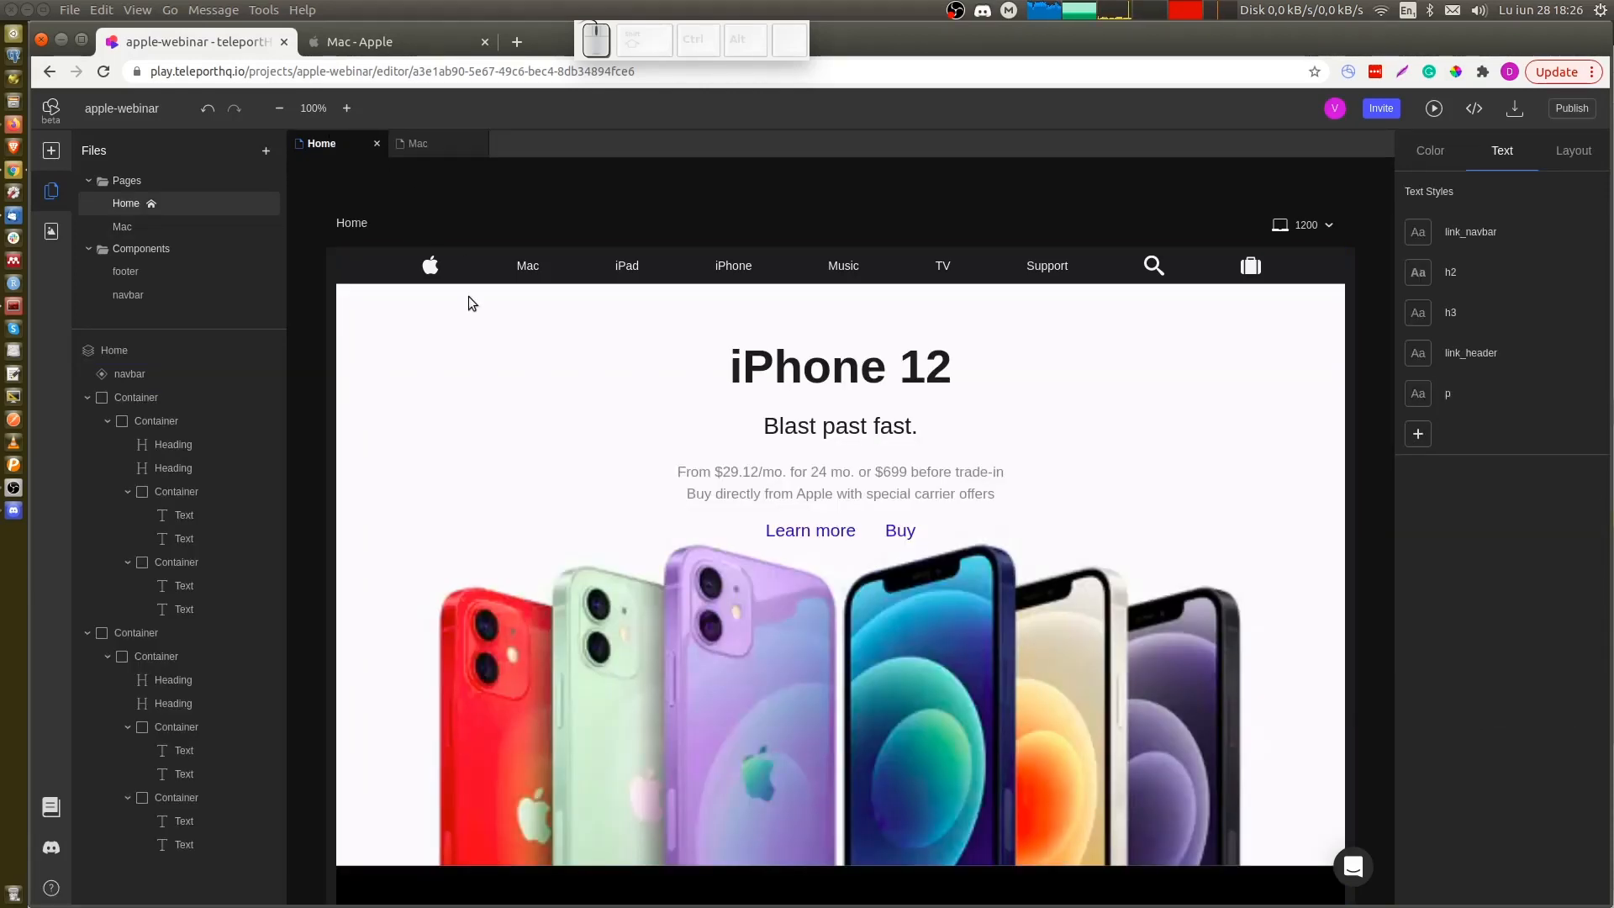
{"action": "left_click", "coordinate": [448, 403]}
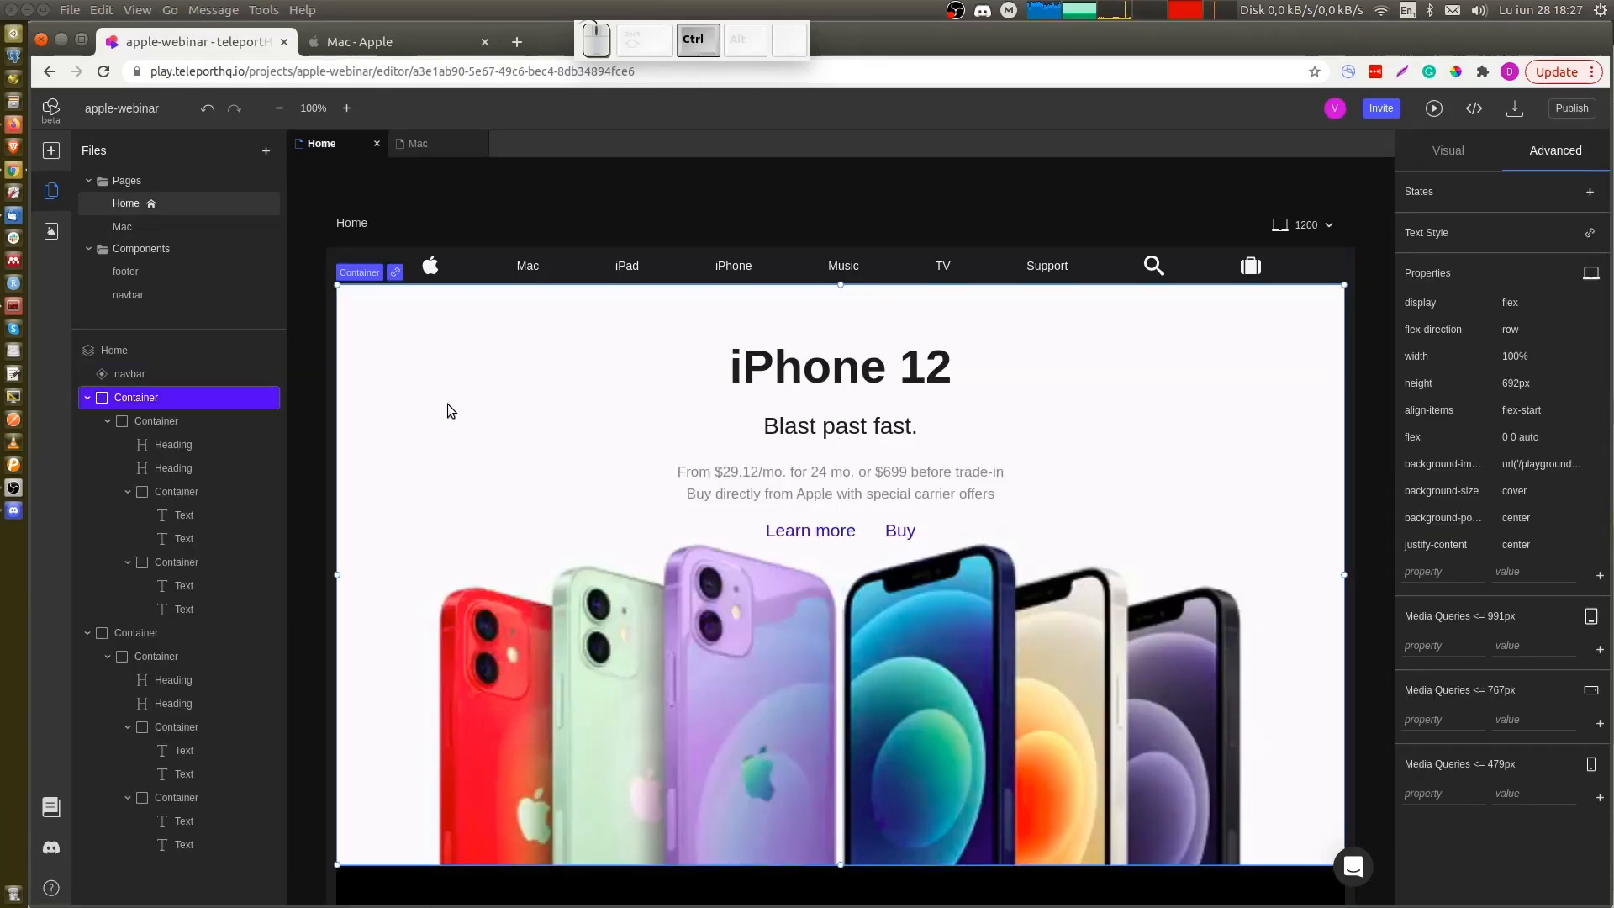
{"action": "left_click", "coordinate": [417, 144]}
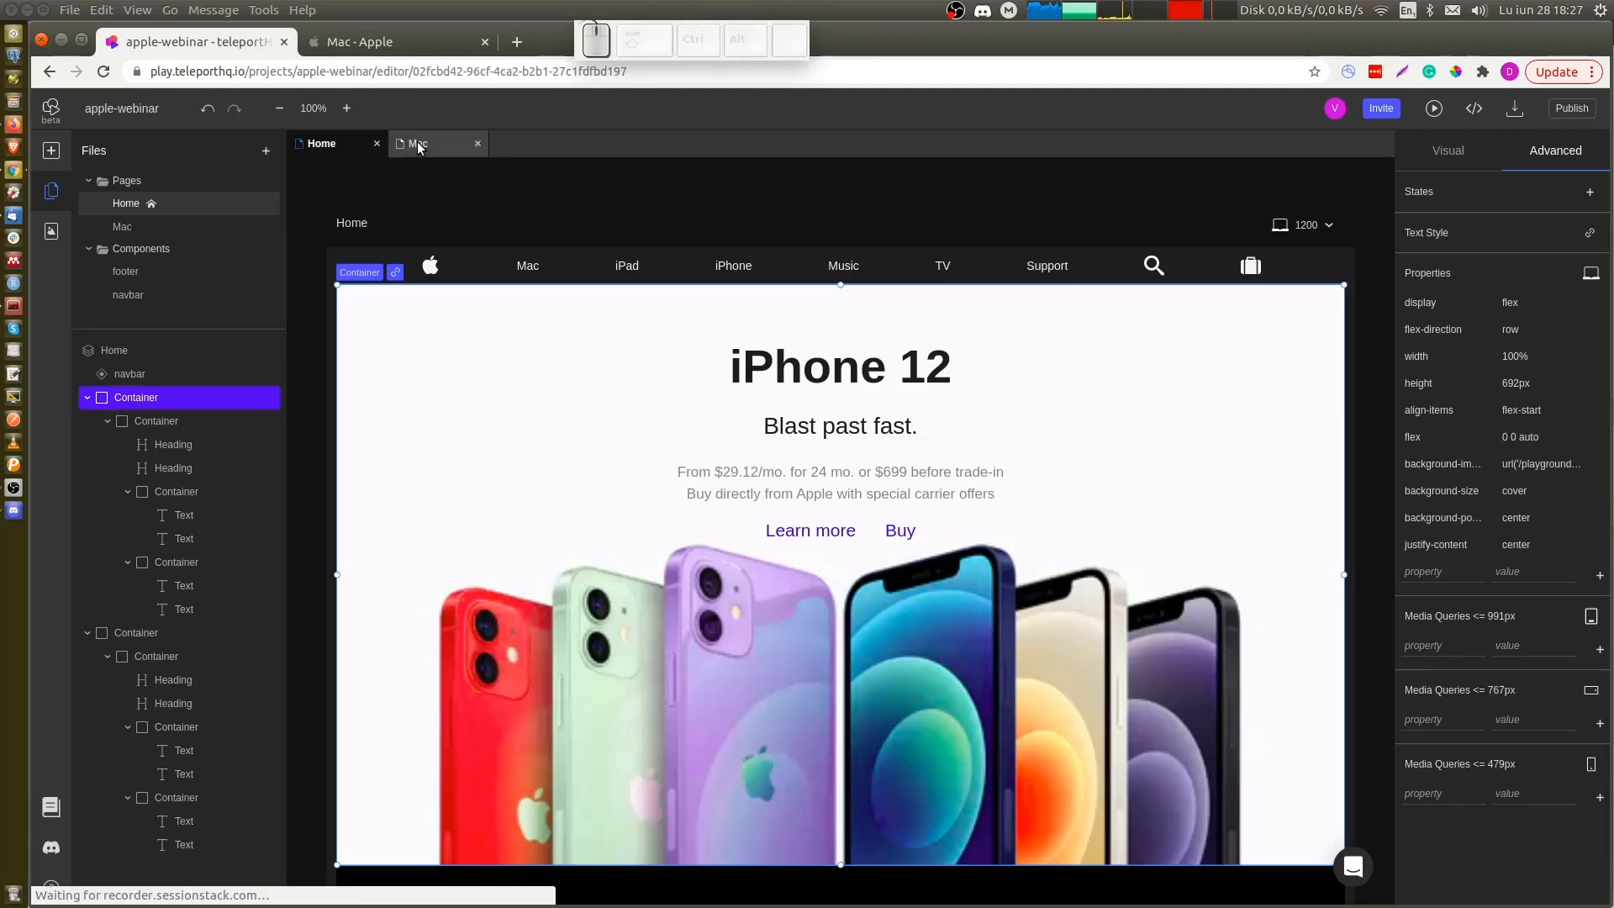
{"action": "left_click", "coordinate": [487, 351]}
{"action": "key", "text": "ctrl+v"}
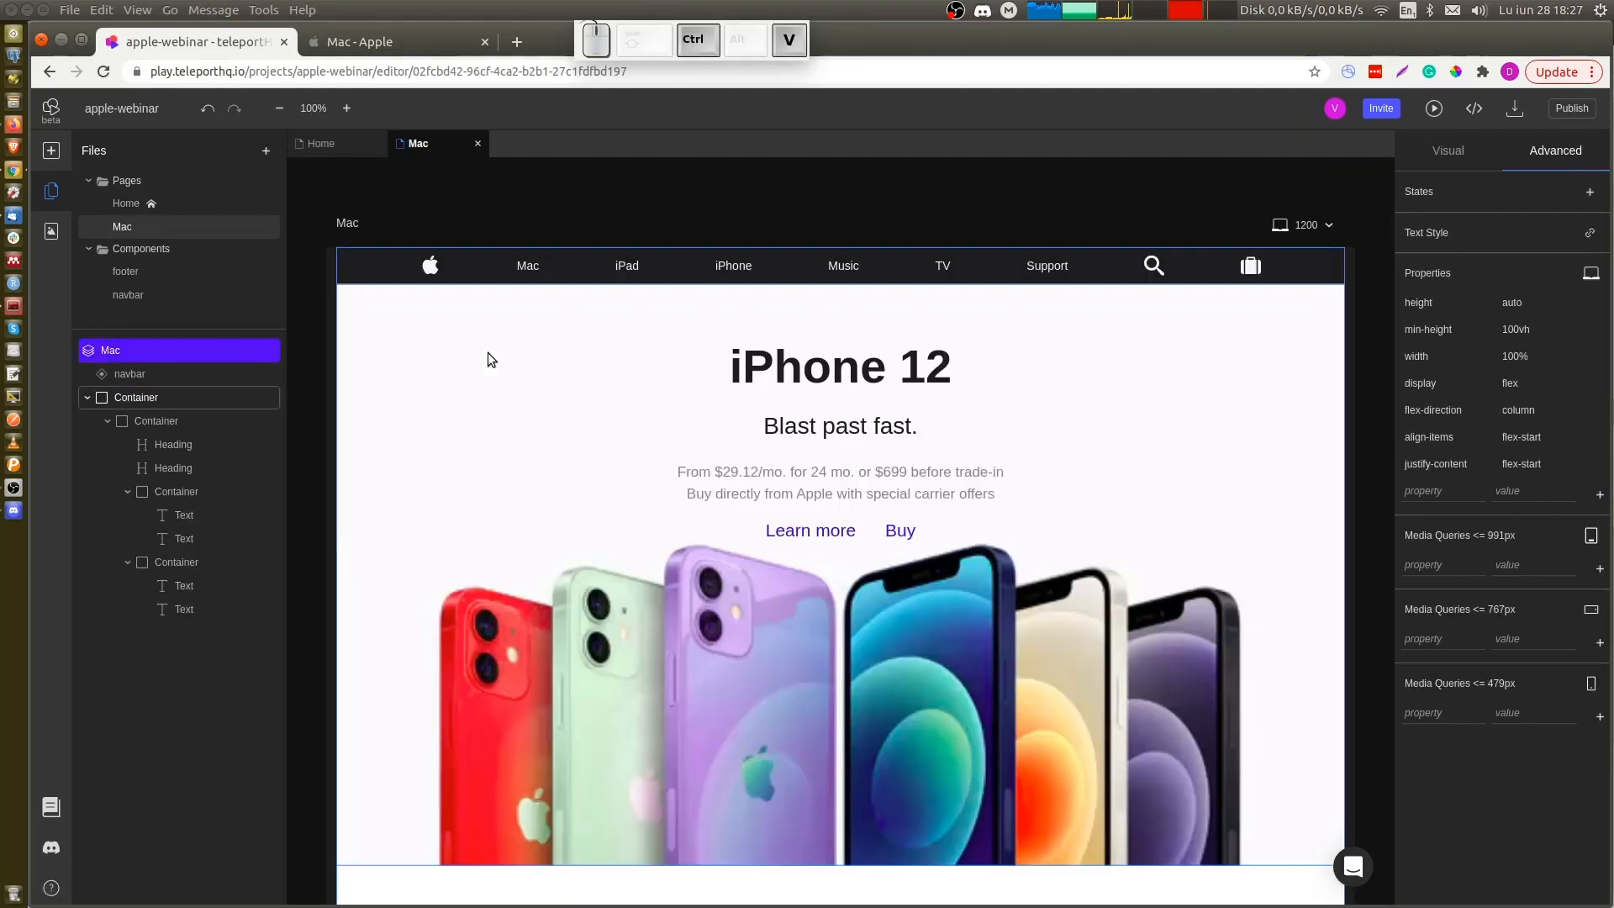
Remove the background image from the copied hero container on the Mac page
{"action": "left_click", "coordinate": [646, 560]}
{"action": "left_click", "coordinate": [1459, 152]}
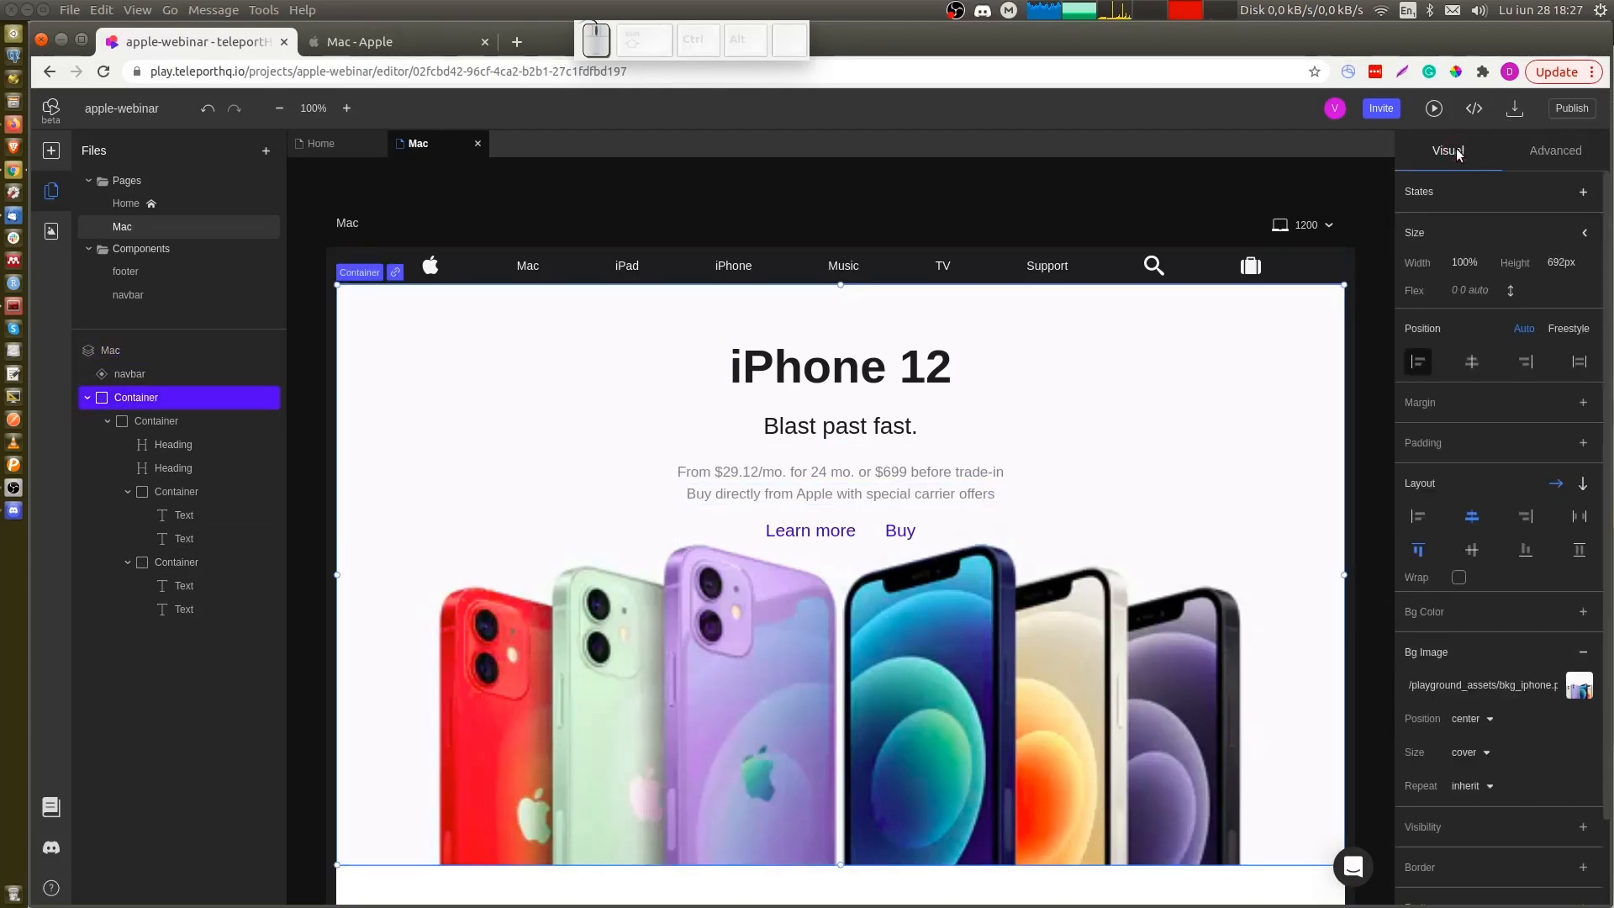
{"action": "left_click", "coordinate": [1580, 685]}
{"action": "left_click", "coordinate": [1583, 653]}
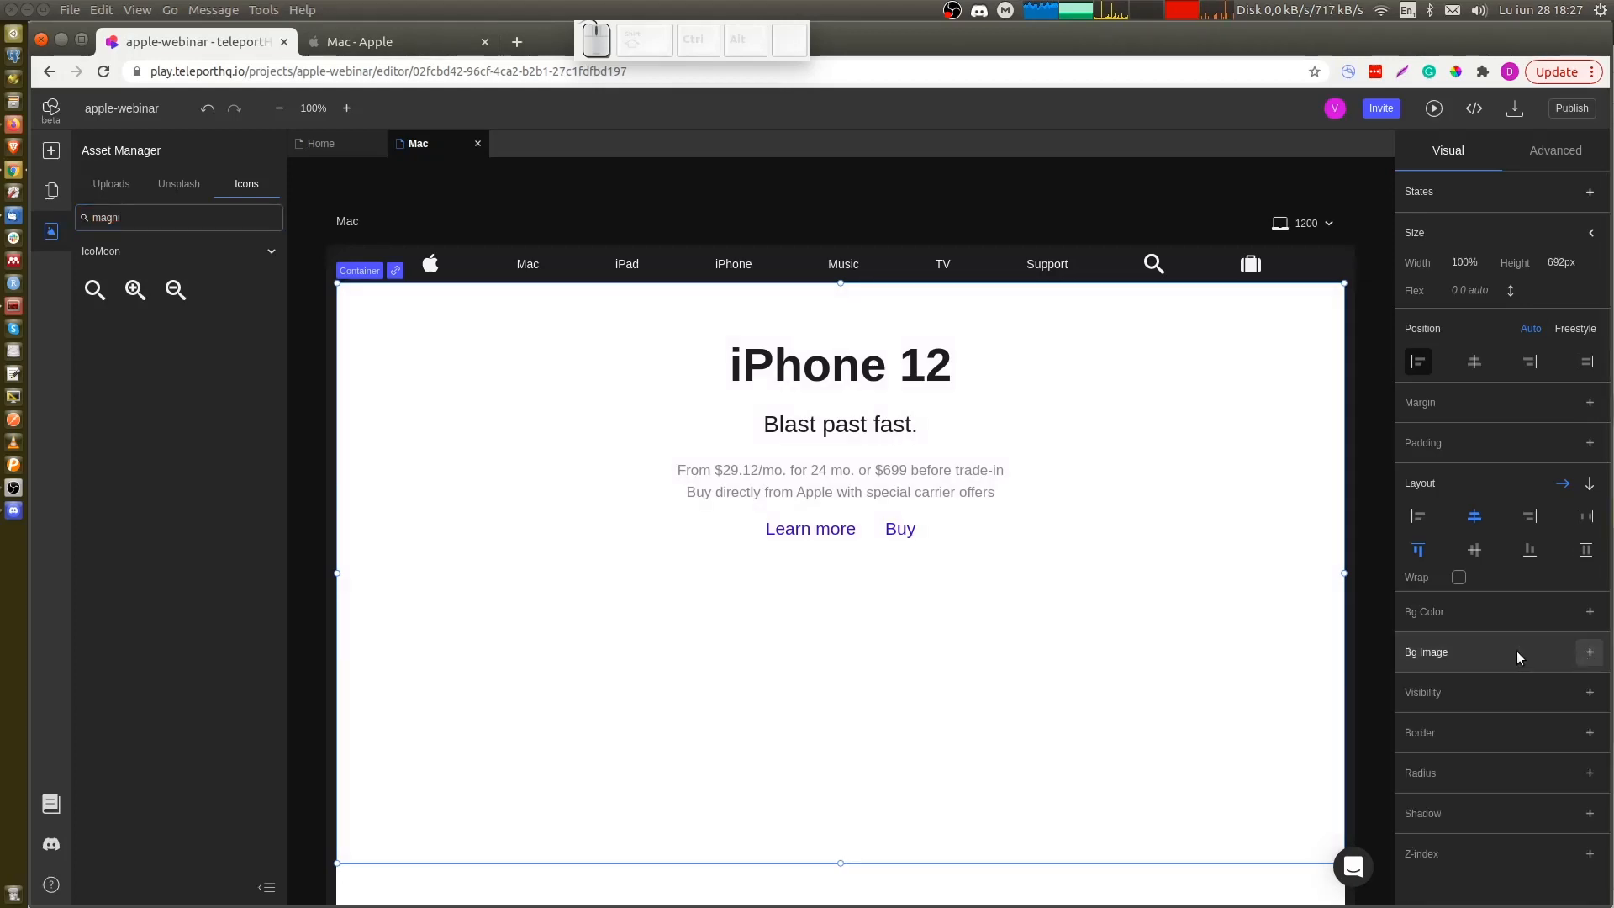
Delete the Buy text link and the container holding the two price lines from the Mac page's hero
{"action": "left_click", "coordinate": [878, 532]}
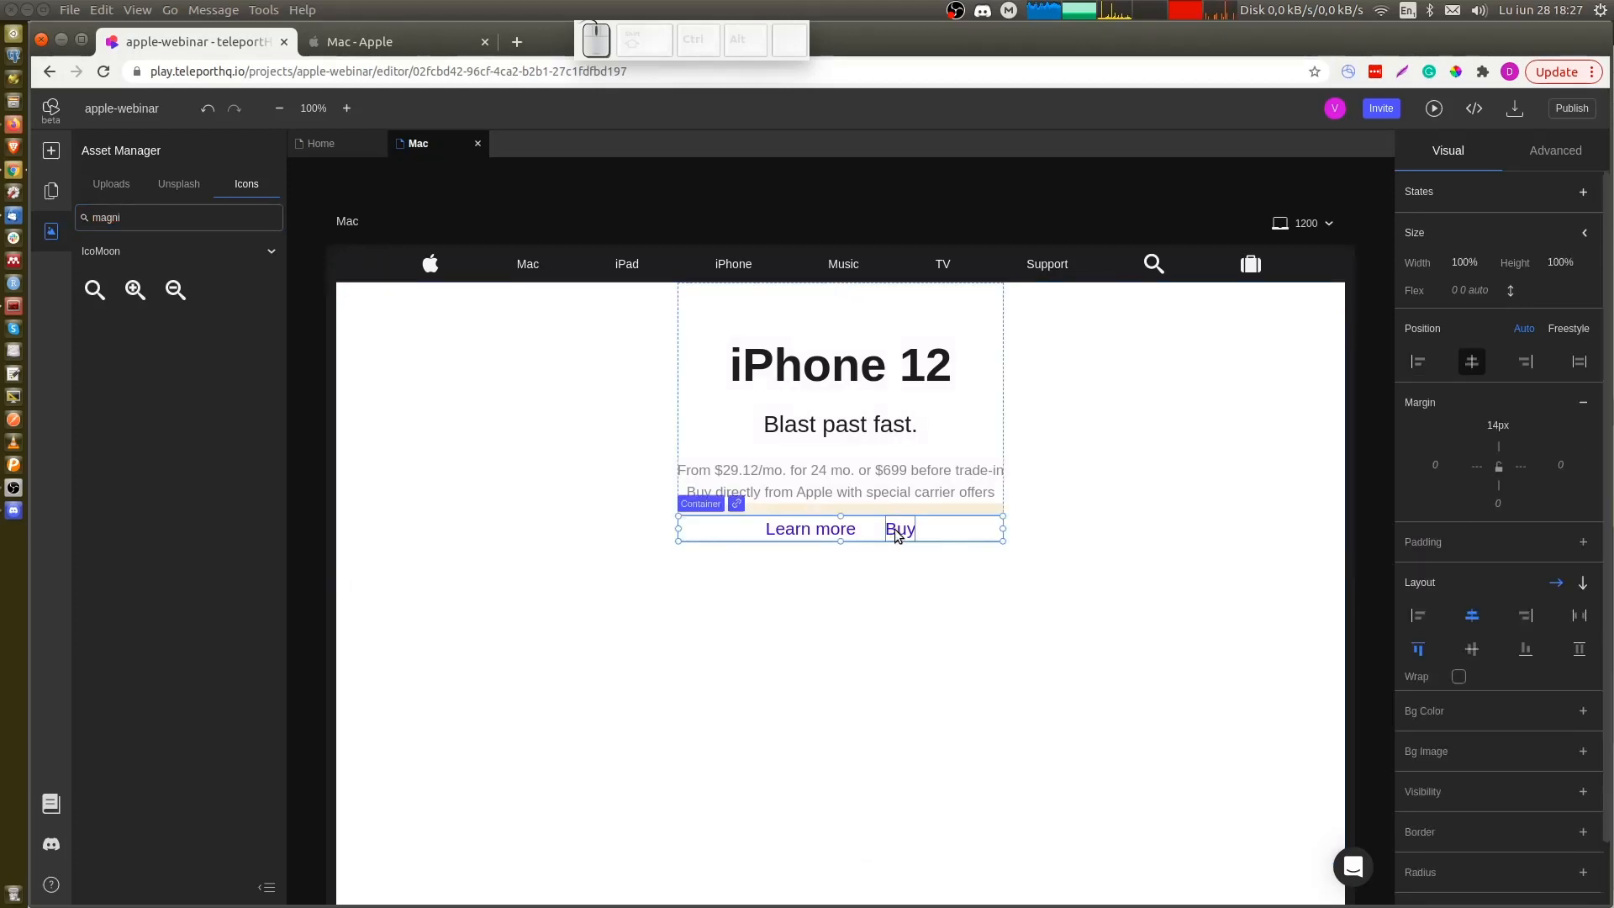
{"action": "left_click", "coordinate": [51, 191]}
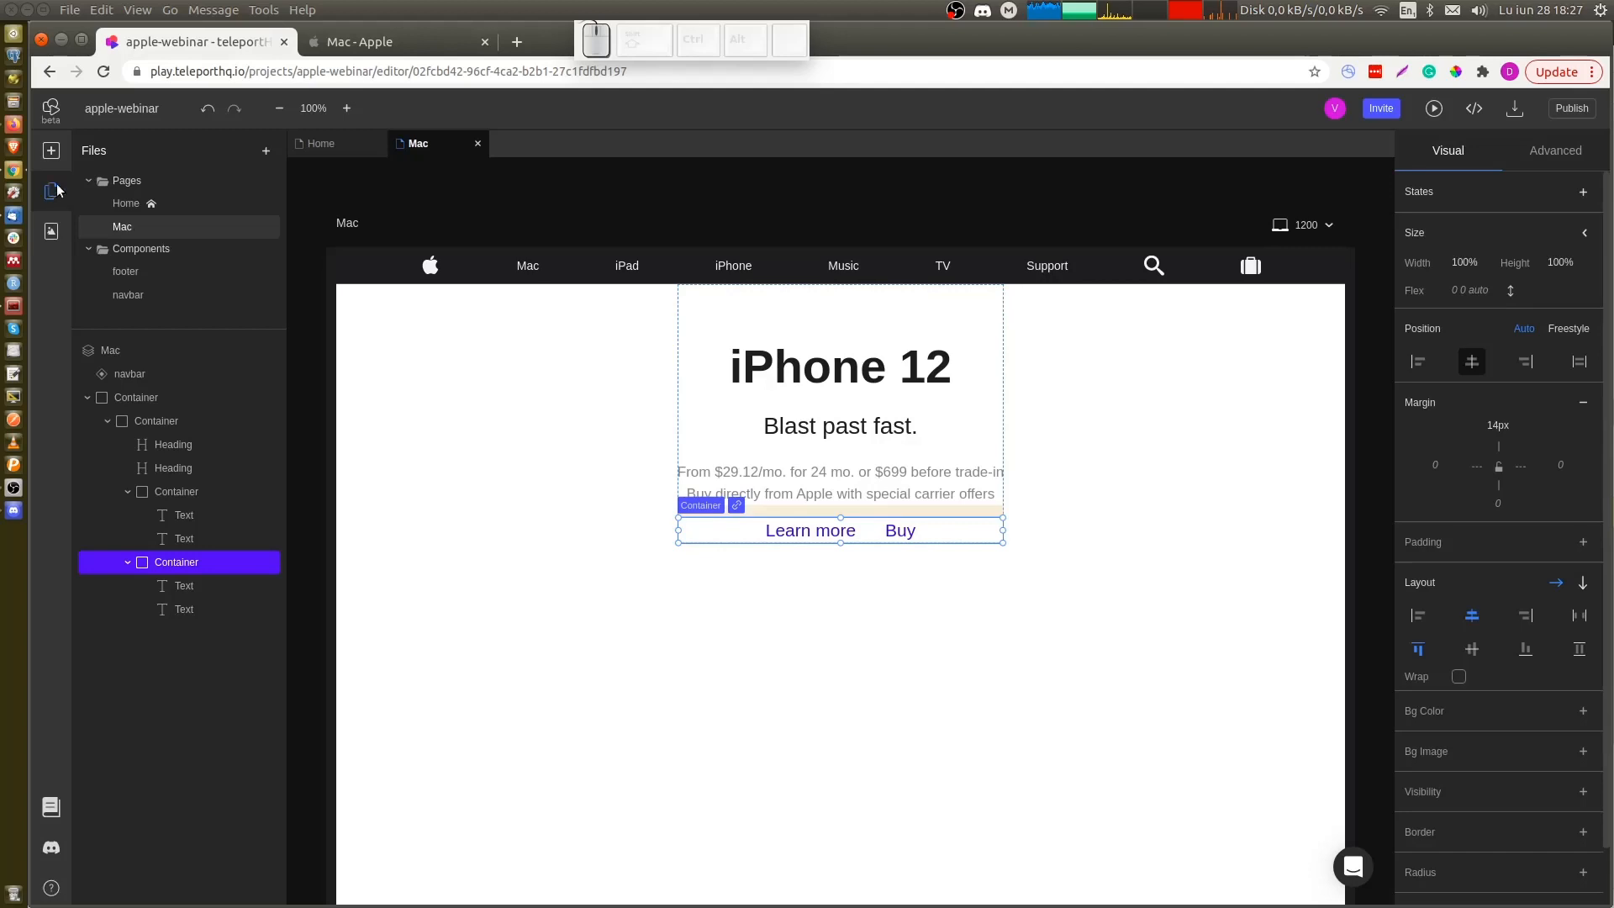
{"action": "left_click", "coordinate": [198, 609]}
{"action": "key", "text": "Delete"}
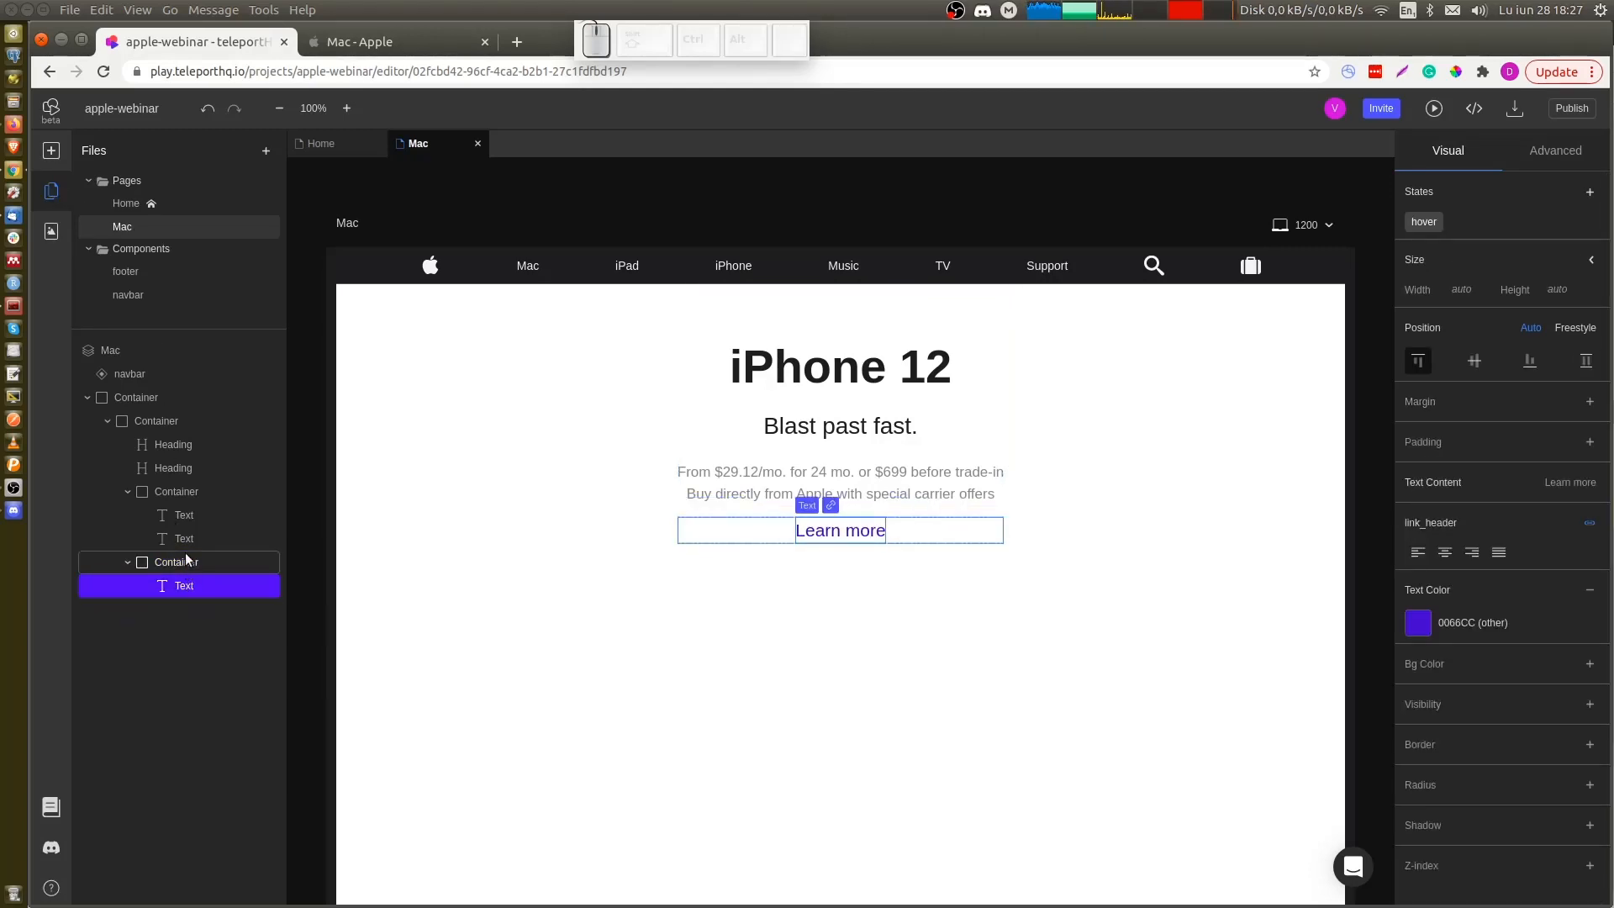
{"action": "left_click", "coordinate": [170, 499]}
{"action": "key", "text": "Delete"}
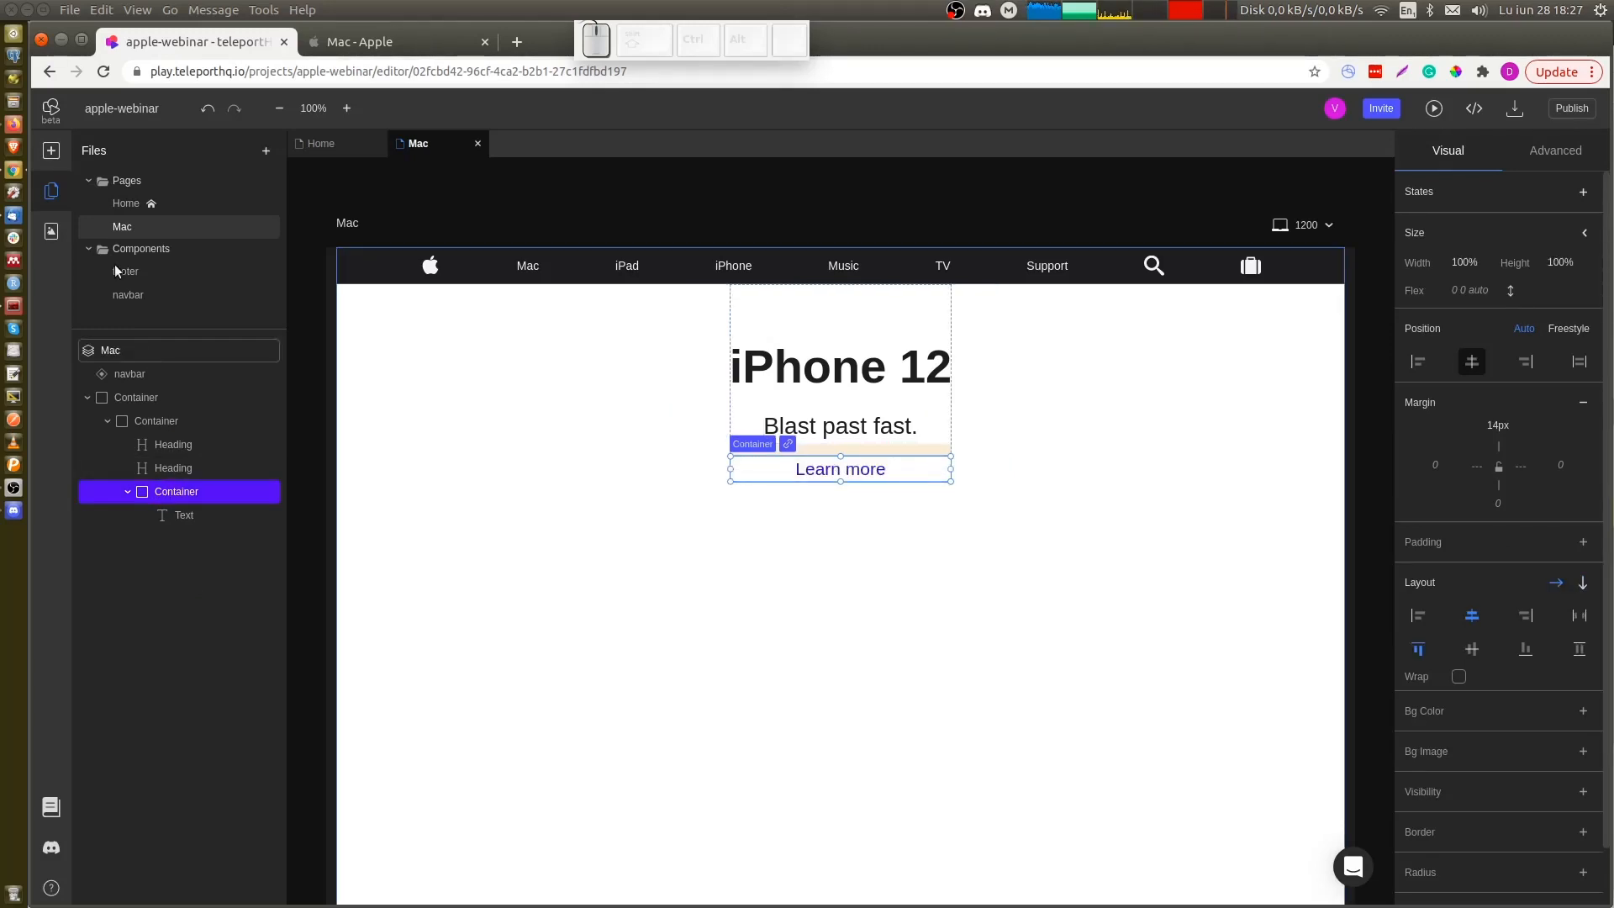
Add a button between the subheading and the Learn more container, and label it Buy
{"action": "left_click", "coordinate": [51, 150]}
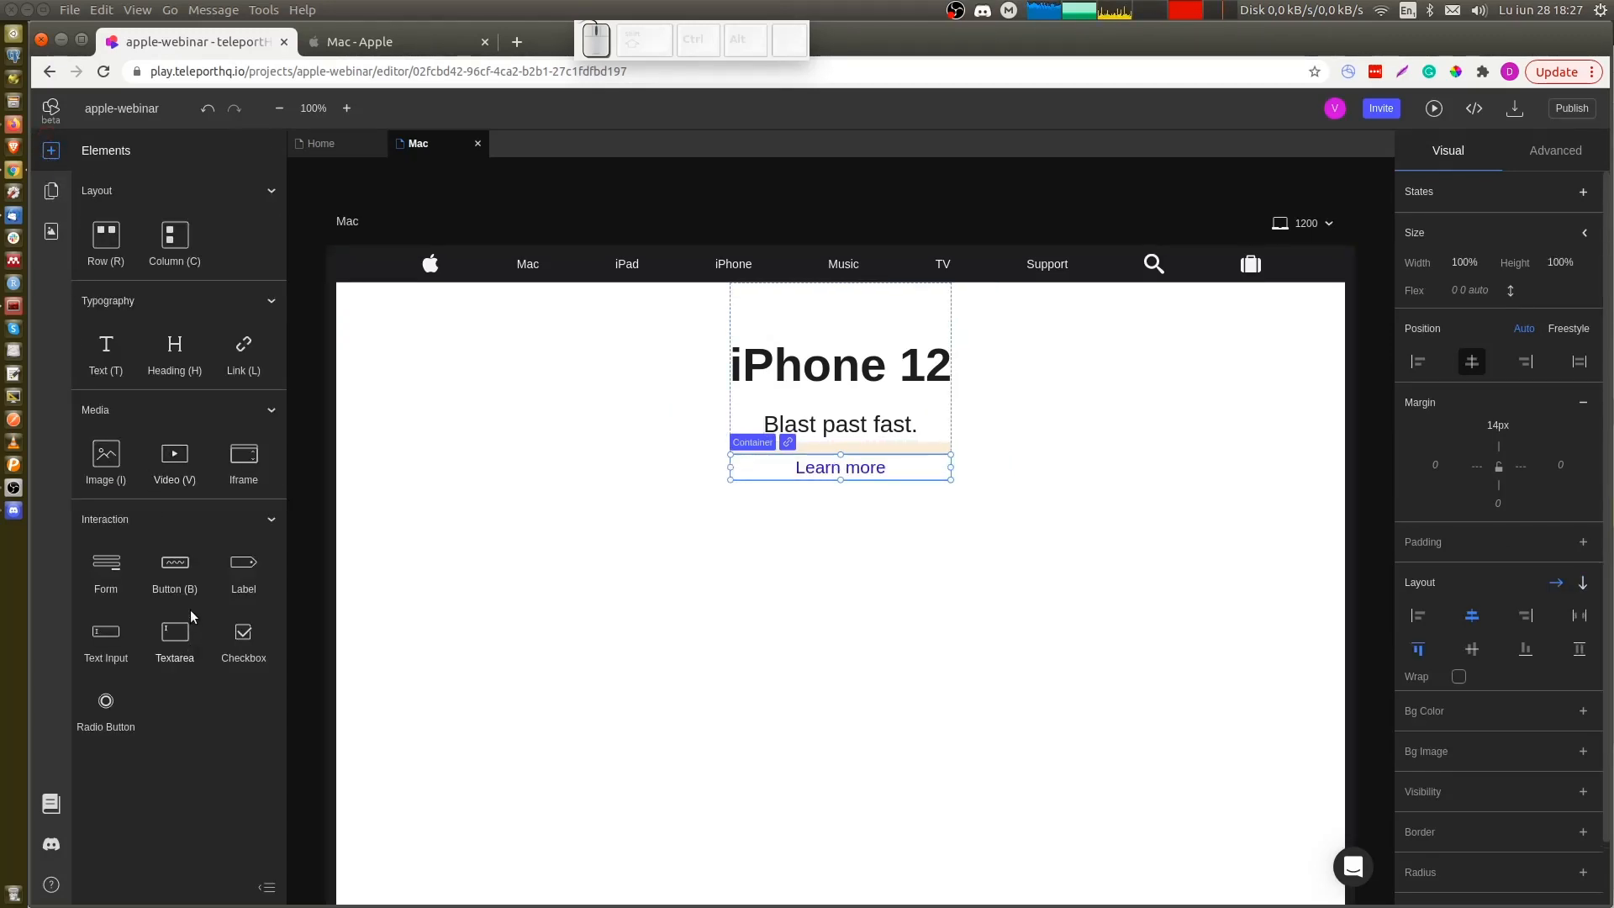
{"action": "left_click_drag", "start_coordinate": [178, 570], "coordinate": [854, 454]}
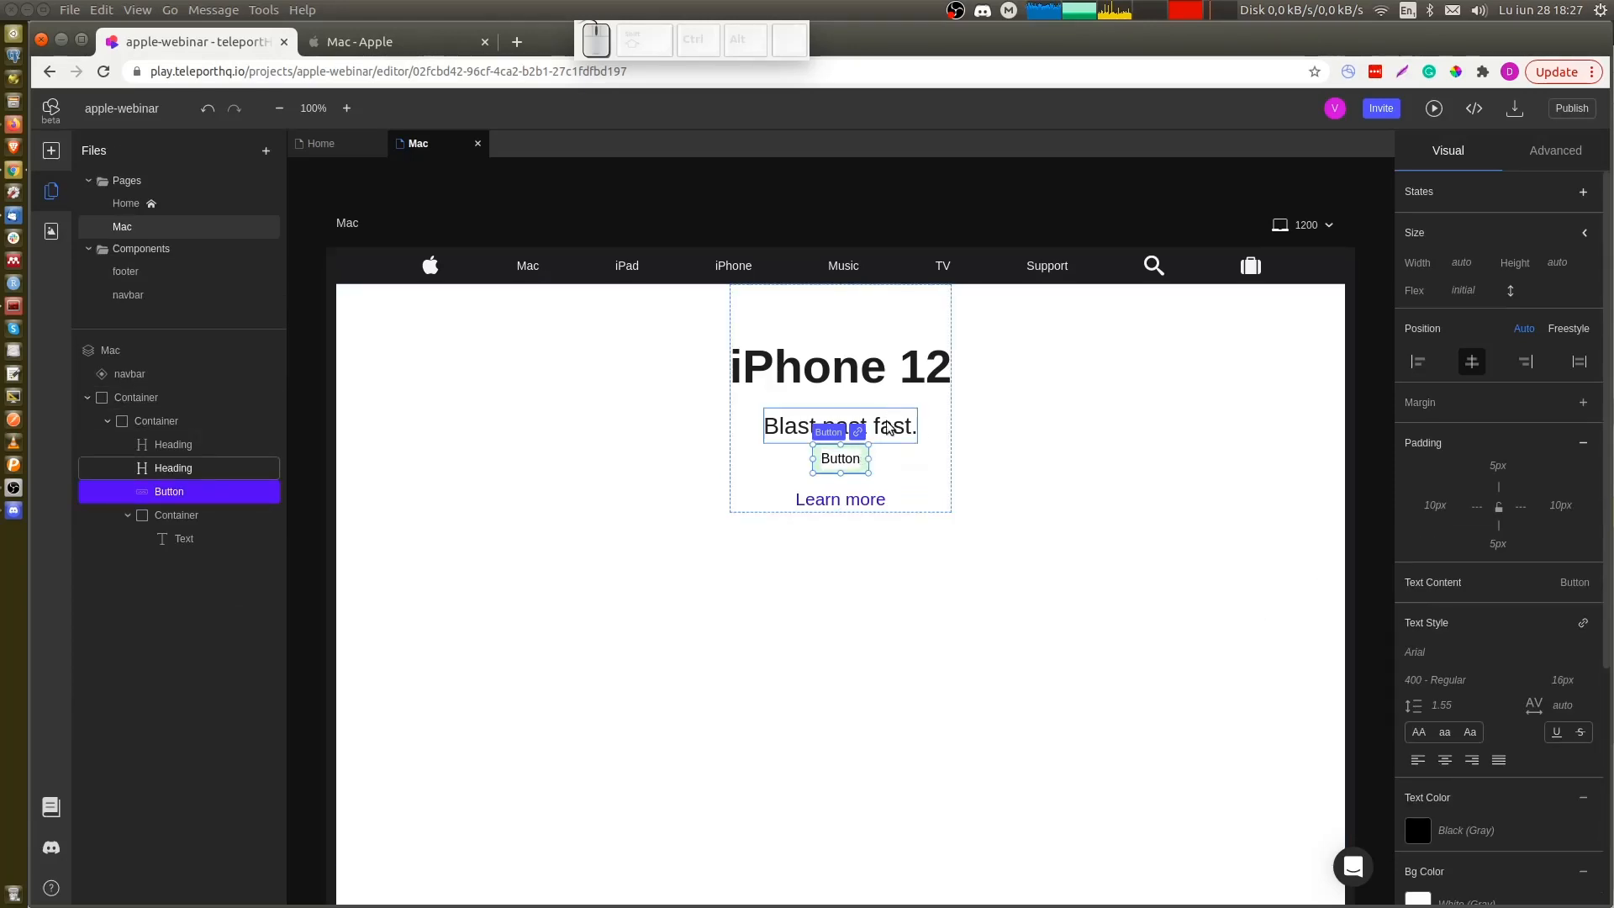
{"action": "key", "text": "ctrl+Tab"}
{"action": "key", "text": "ctrl+shift+Tab"}
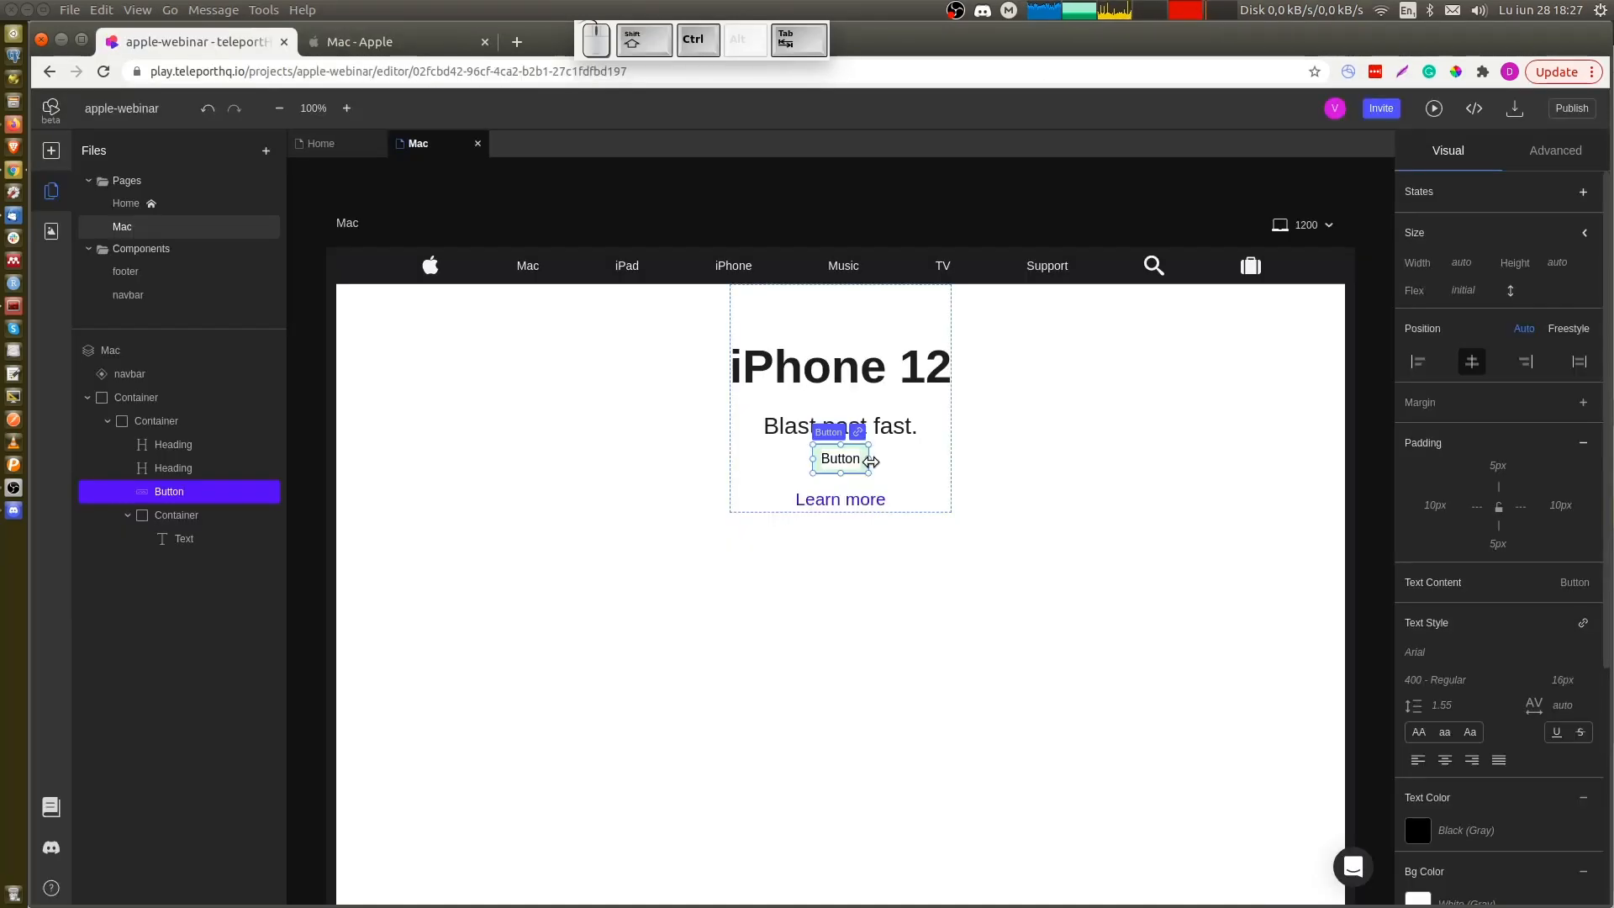
{"action": "double_click", "coordinate": [839, 464]}
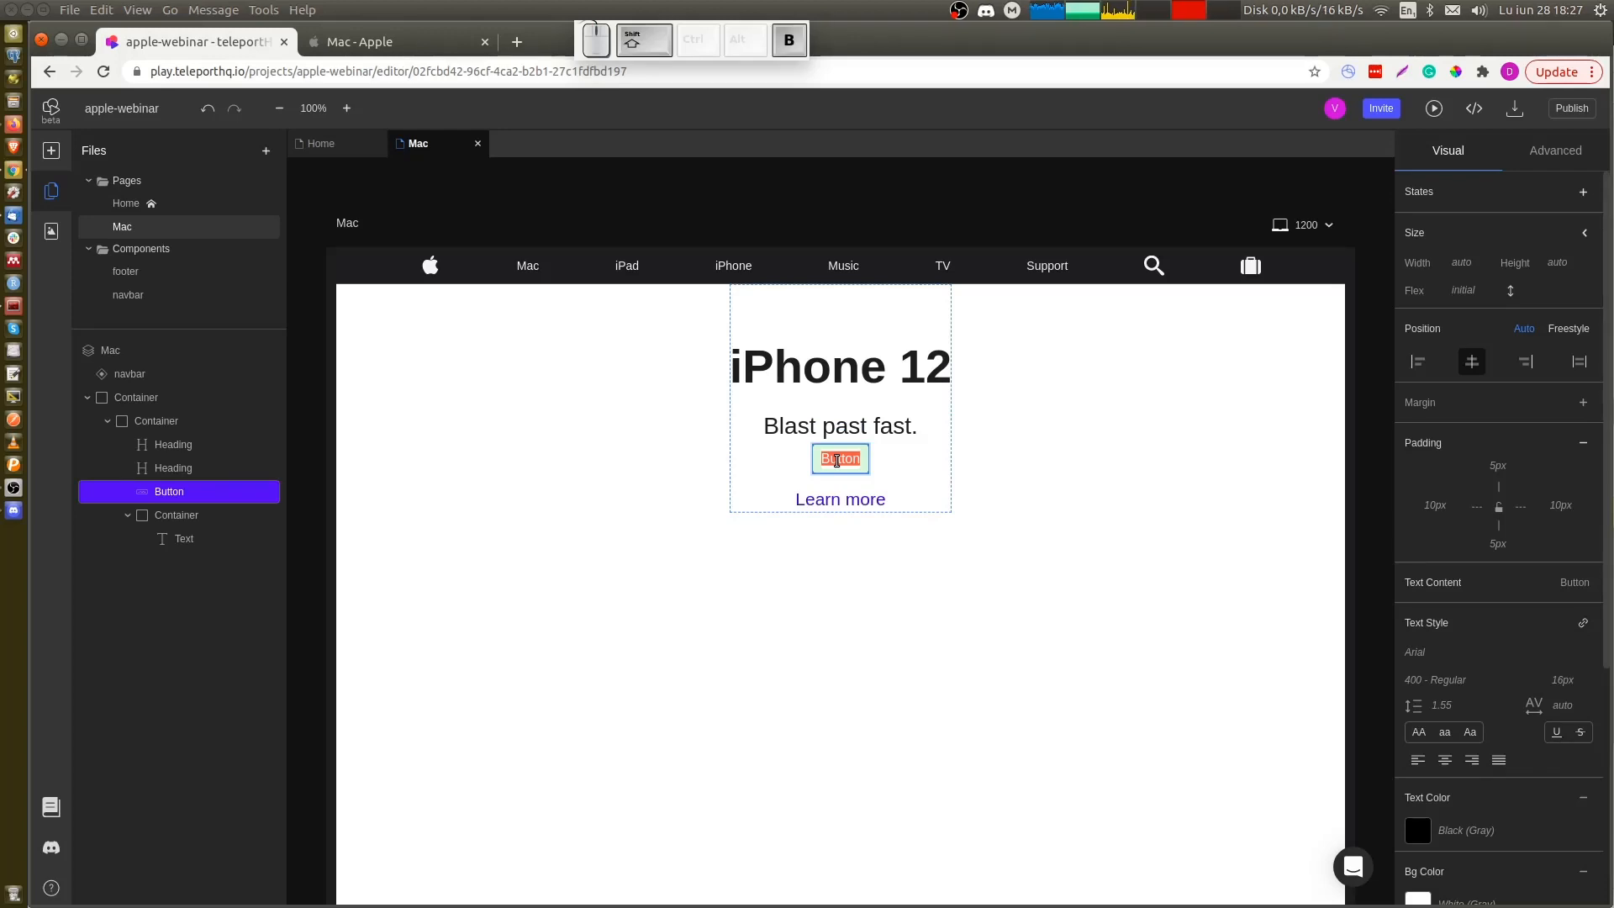
{"action": "type", "text": "Buy"}
{"action": "key", "text": "Return"}
Undo the stray line breaks in the Buy button's label
{"action": "key", "text": "ctrl+z"}
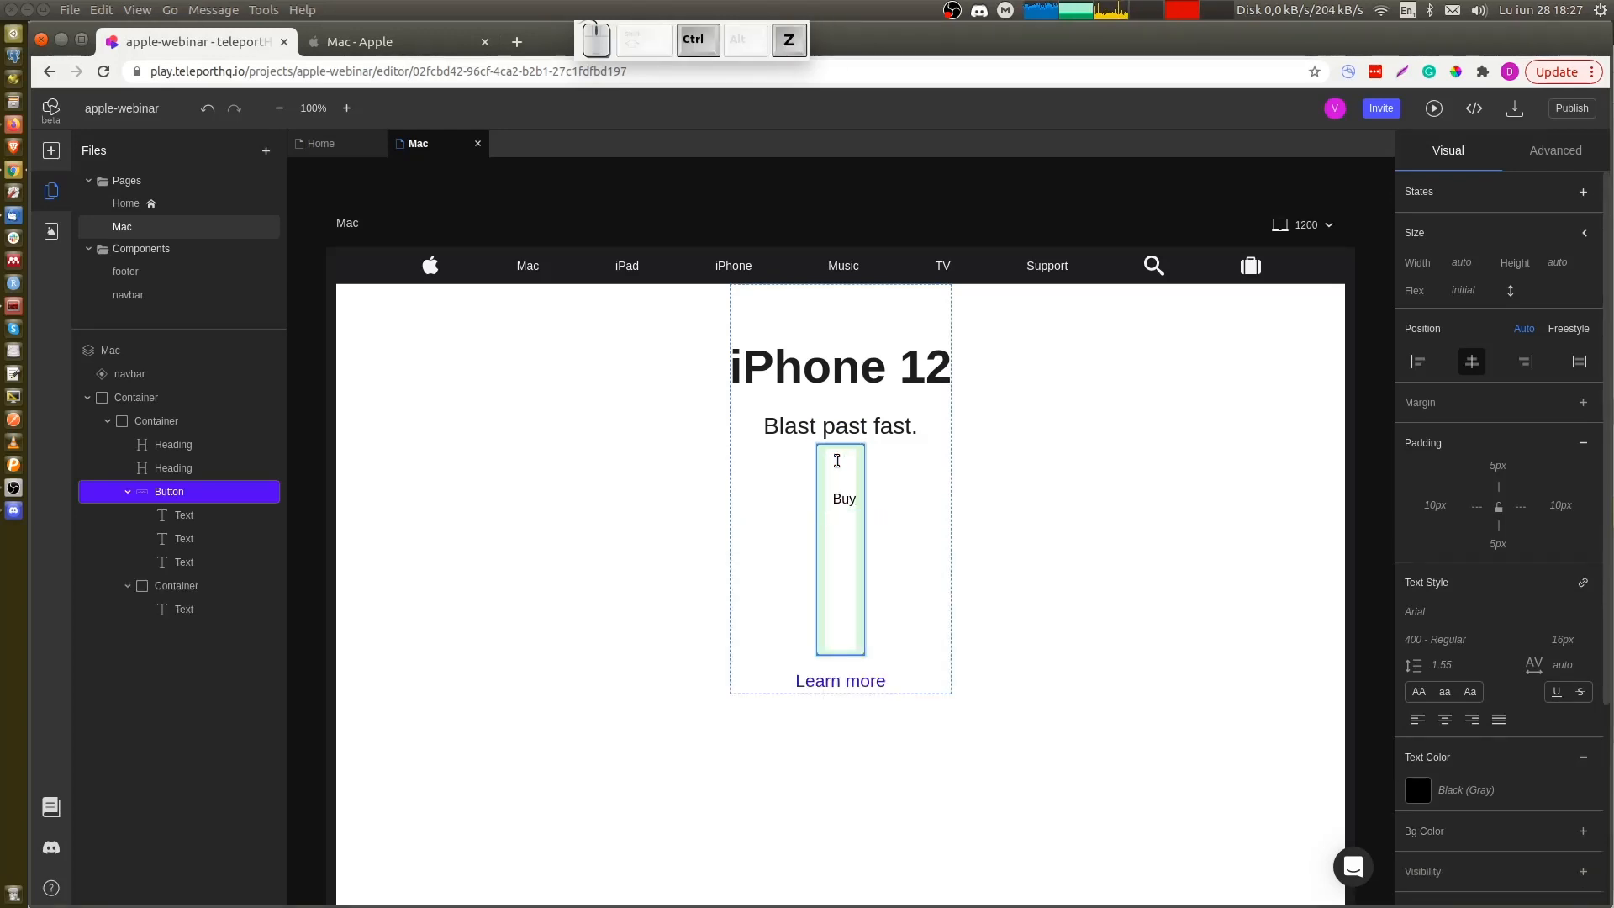
{"action": "left_click", "coordinate": [905, 479]}
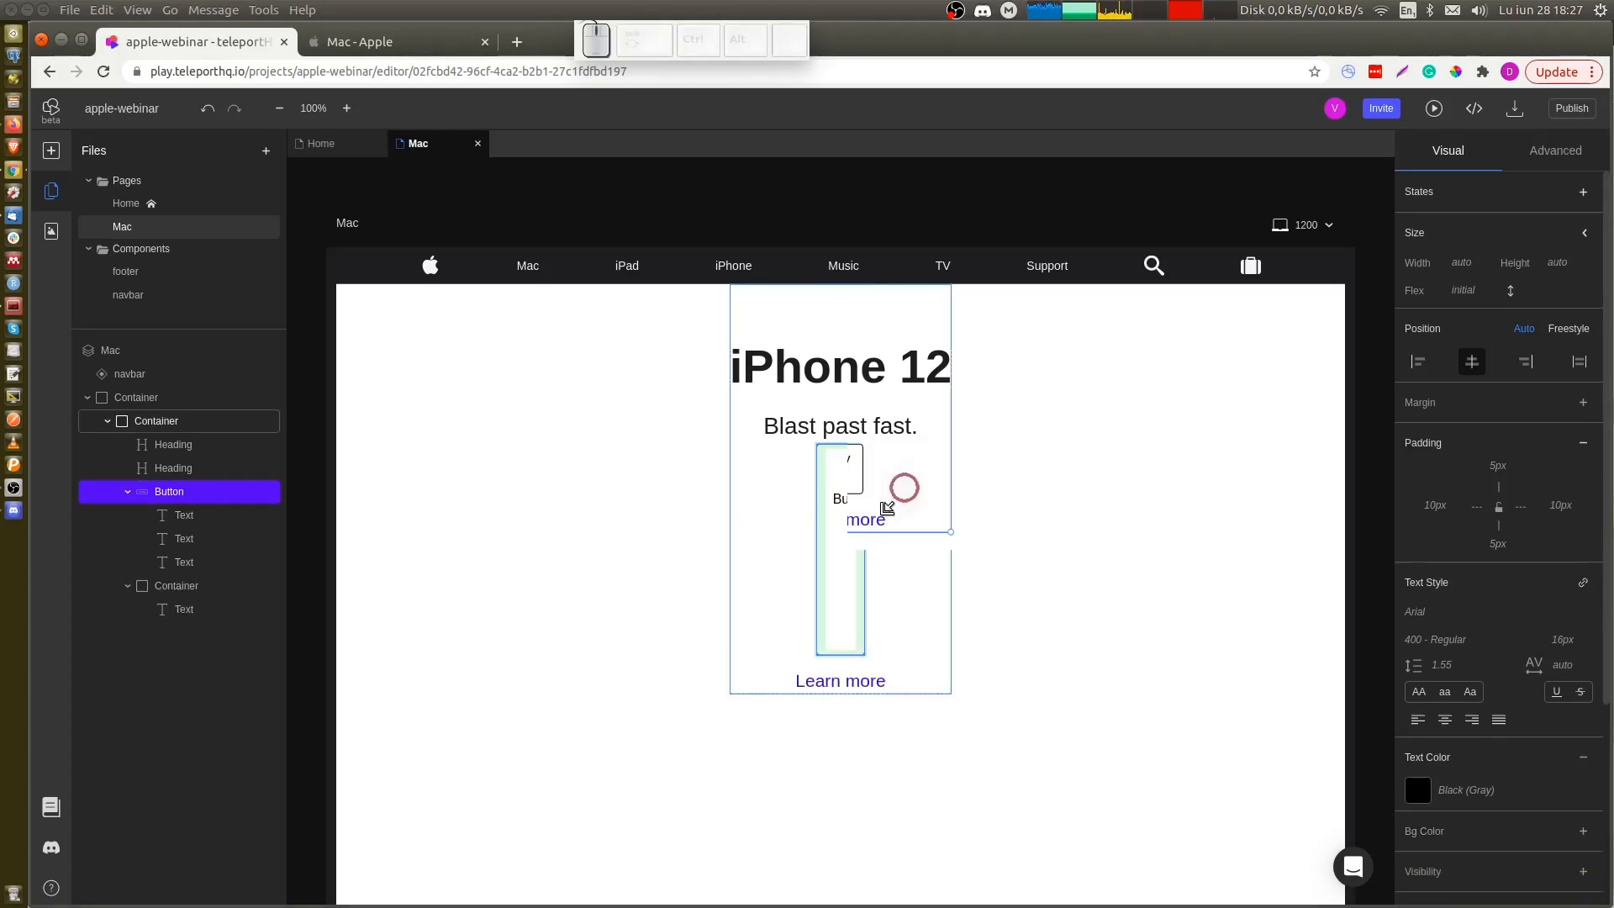
{"action": "left_click", "coordinate": [836, 472]}
{"action": "left_click", "coordinate": [845, 473]}
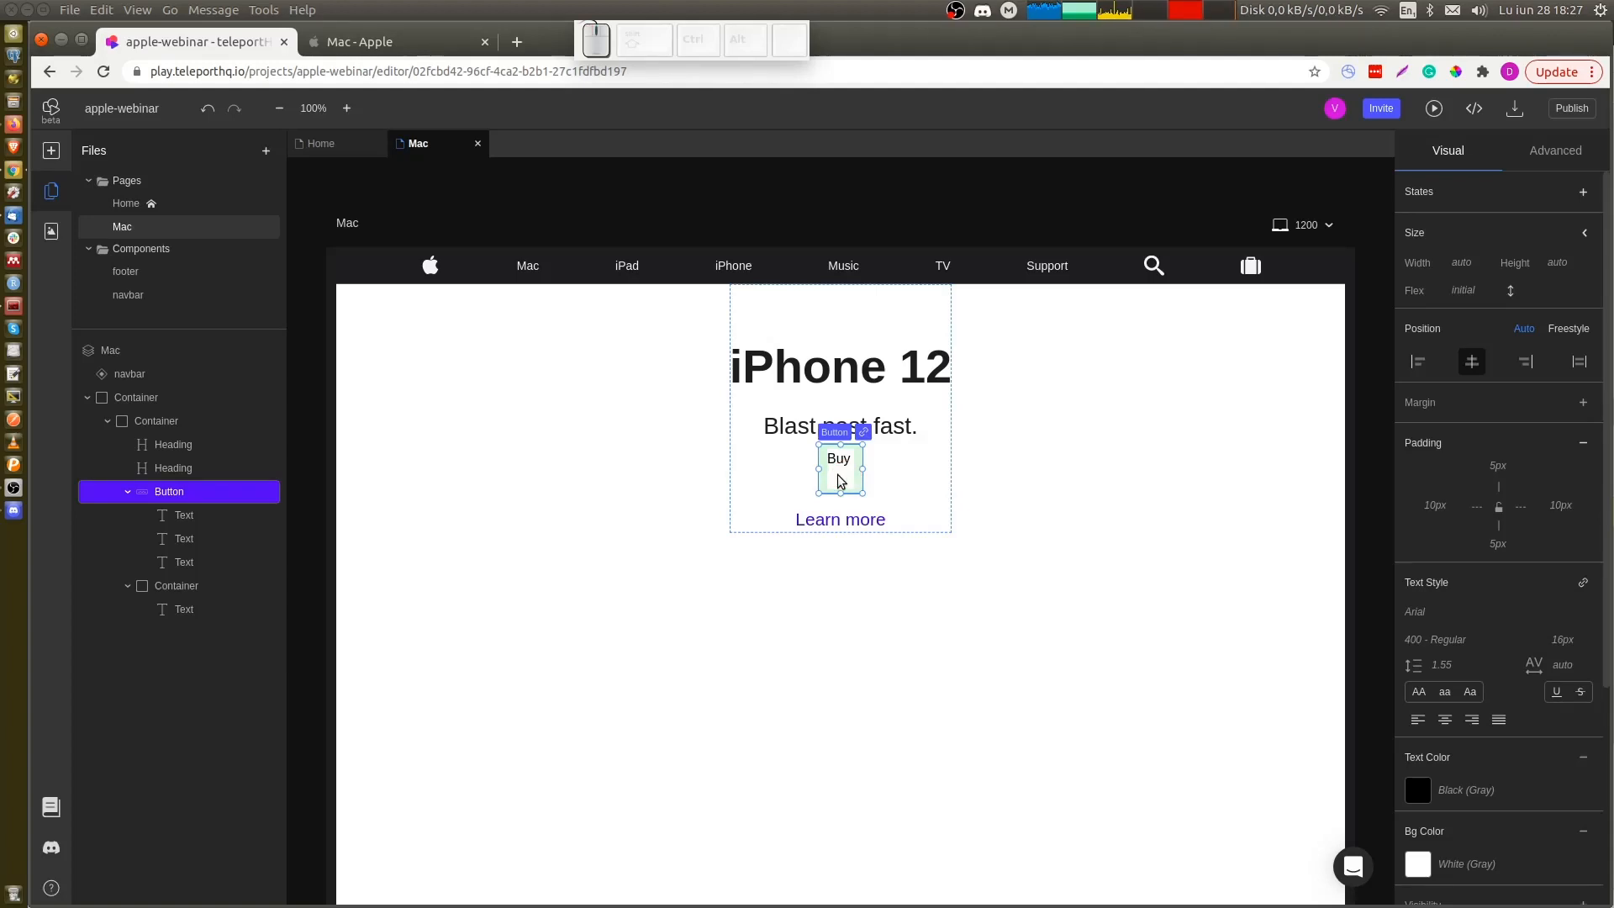
{"action": "left_click", "coordinate": [836, 472]}
{"action": "left_click", "coordinate": [840, 463]}
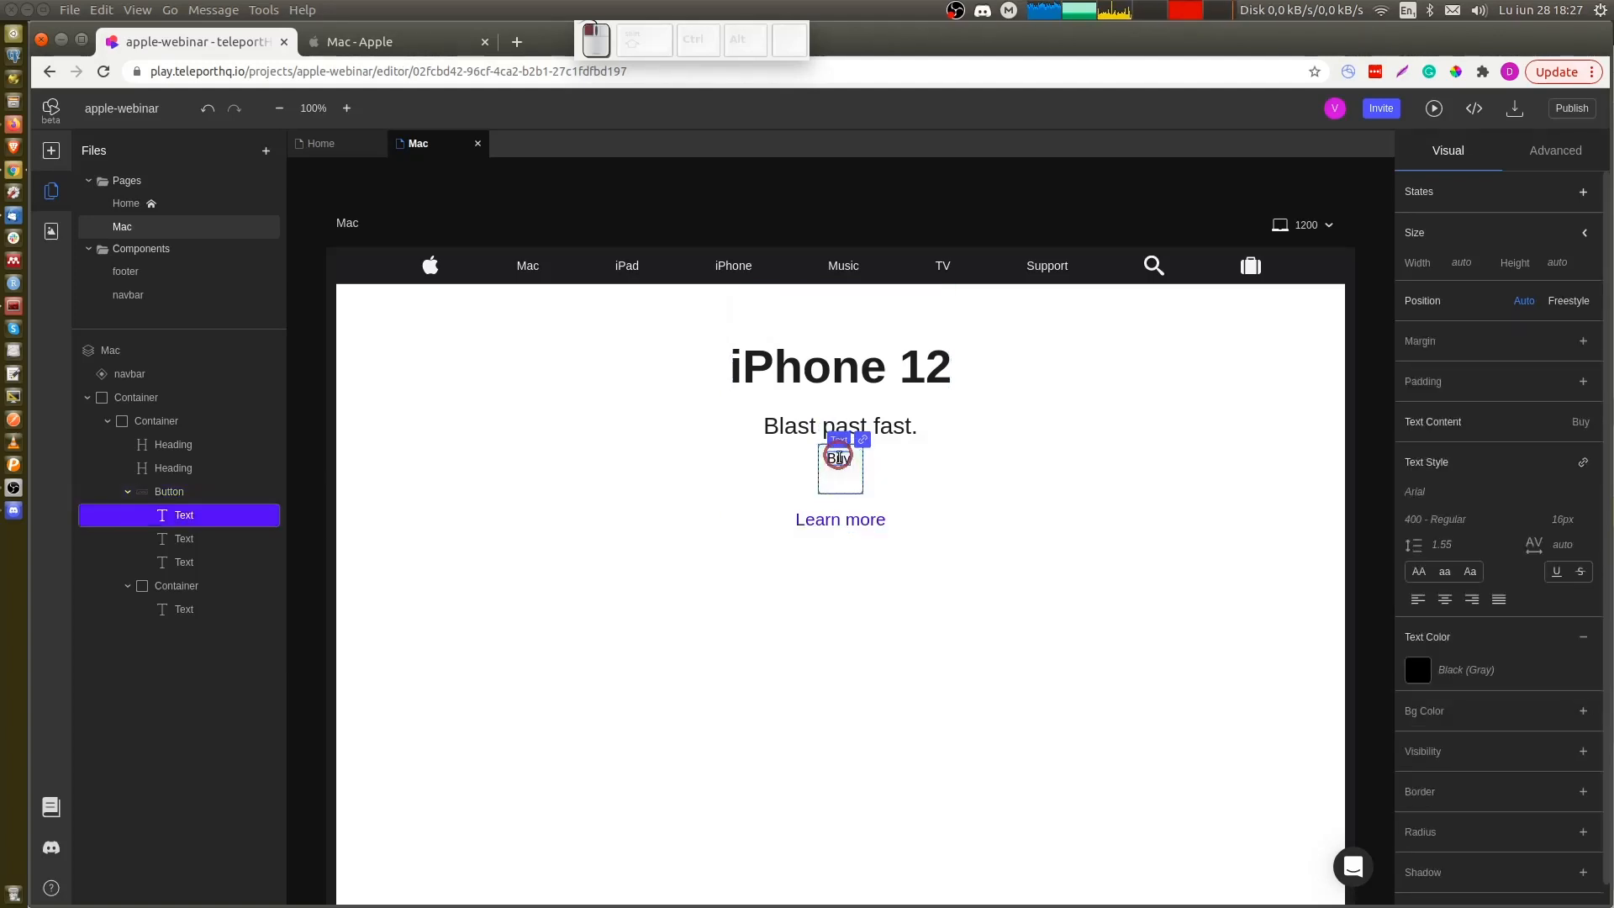
{"action": "double_click", "coordinate": [844, 462]}
{"action": "key", "text": "Right"}
{"action": "key", "text": "Right"}
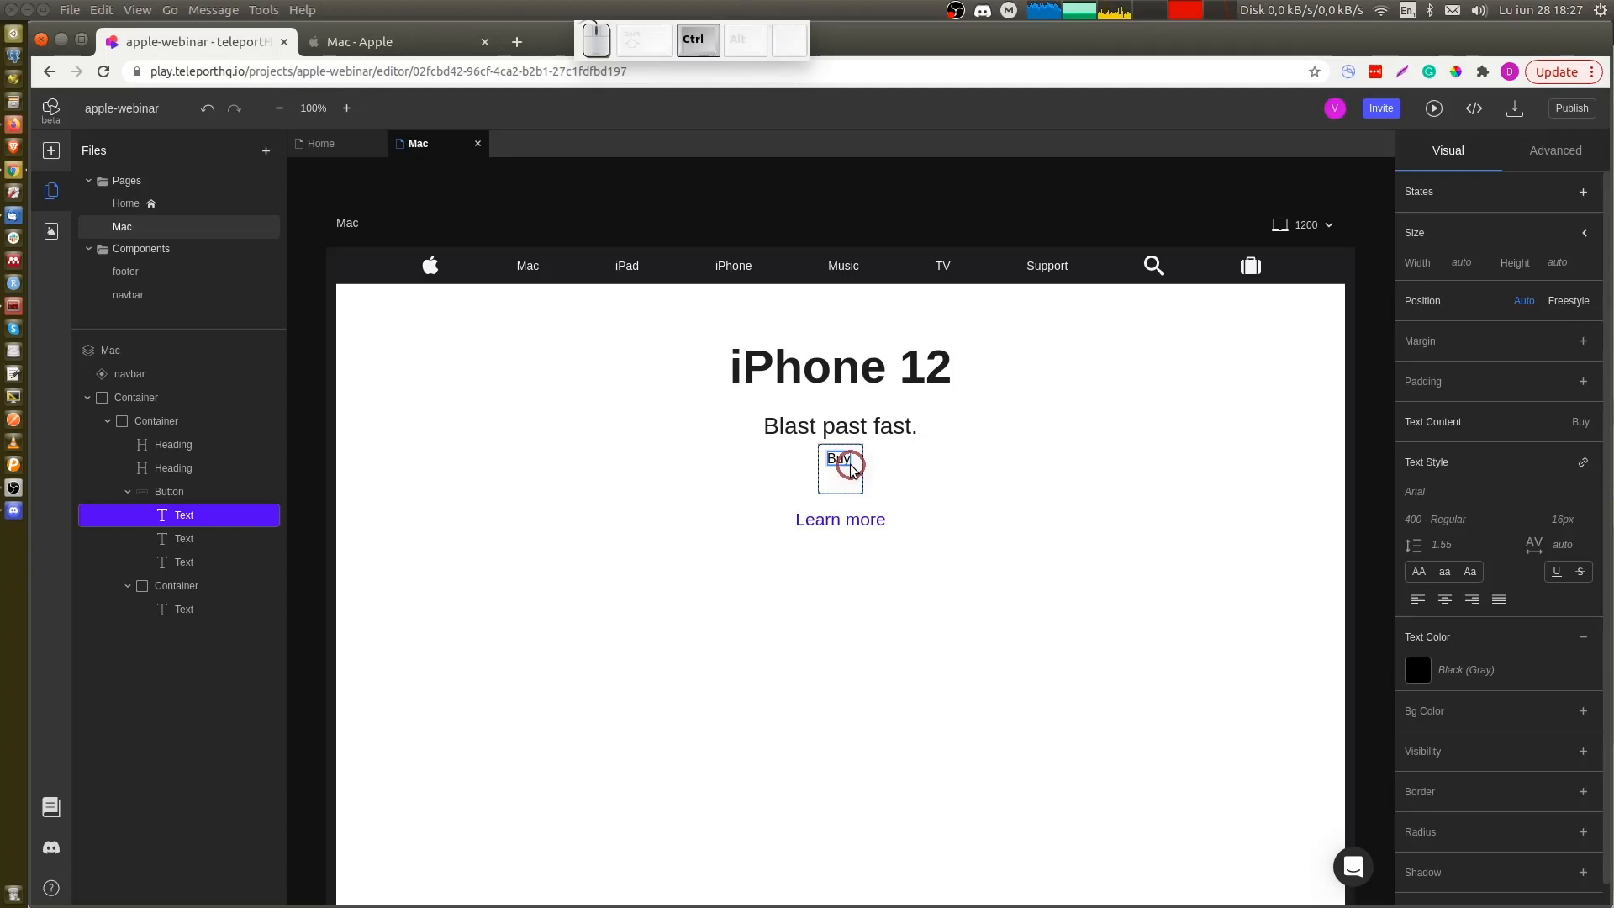
{"action": "key", "text": "ctrl+z"}
{"action": "left_click", "coordinate": [967, 477]}
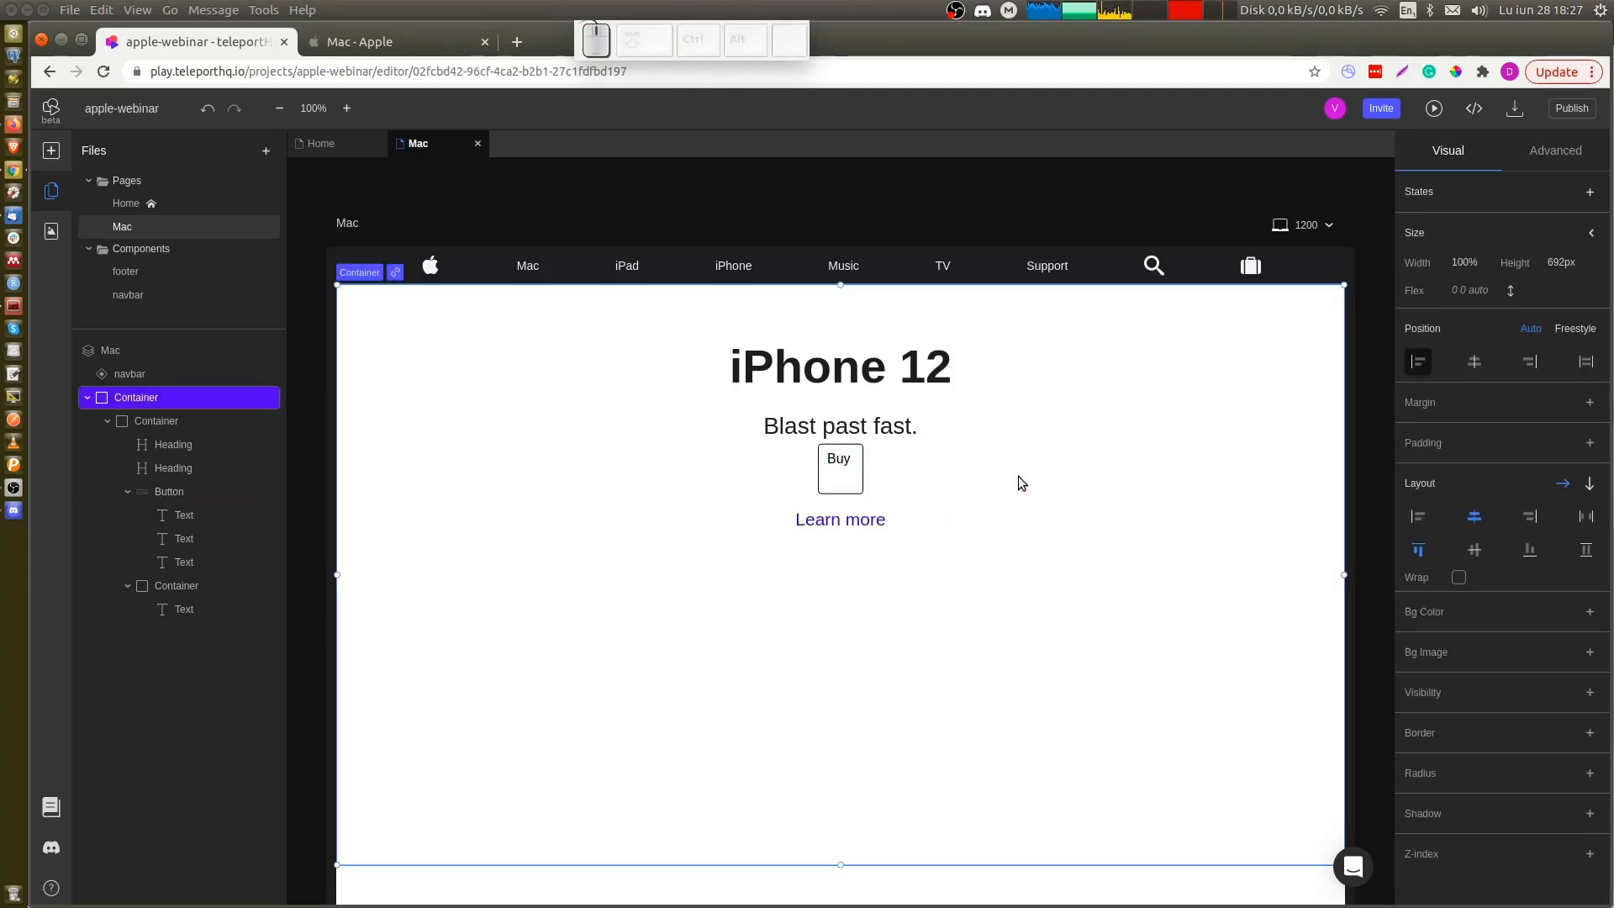
{"action": "key", "text": "ctrl+z"}
Set the Buy button's background colour to 0066CC and its text colour to F5F5F7
{"action": "left_click", "coordinate": [832, 459]}
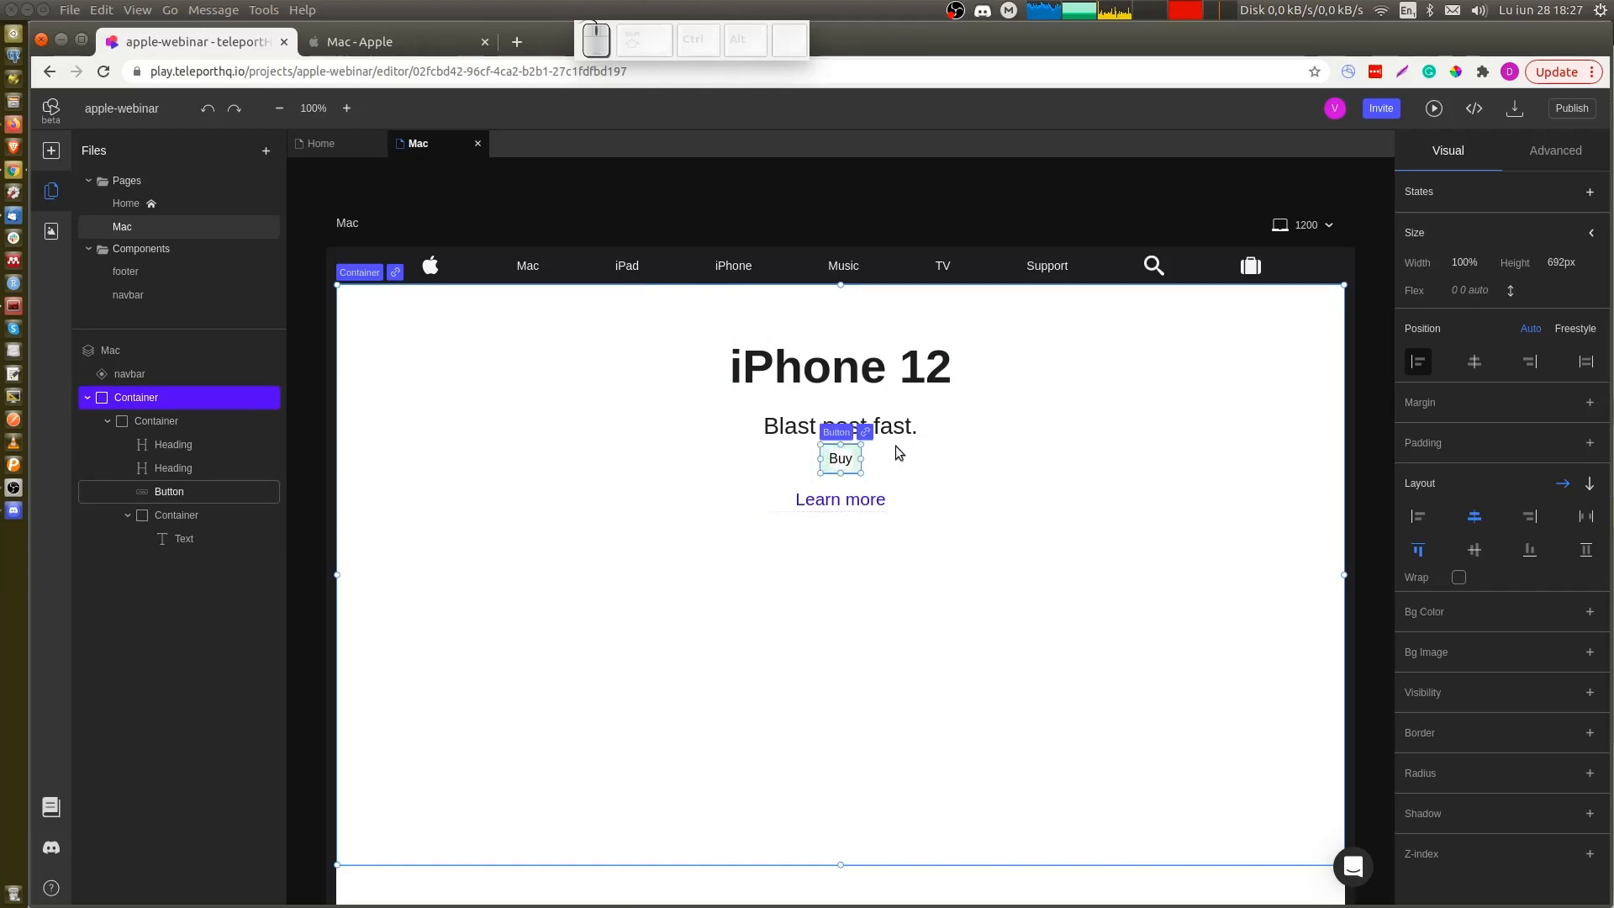
{"action": "scroll", "coordinate": [1499, 694], "scroll_direction": "down", "scroll_amount": 5}
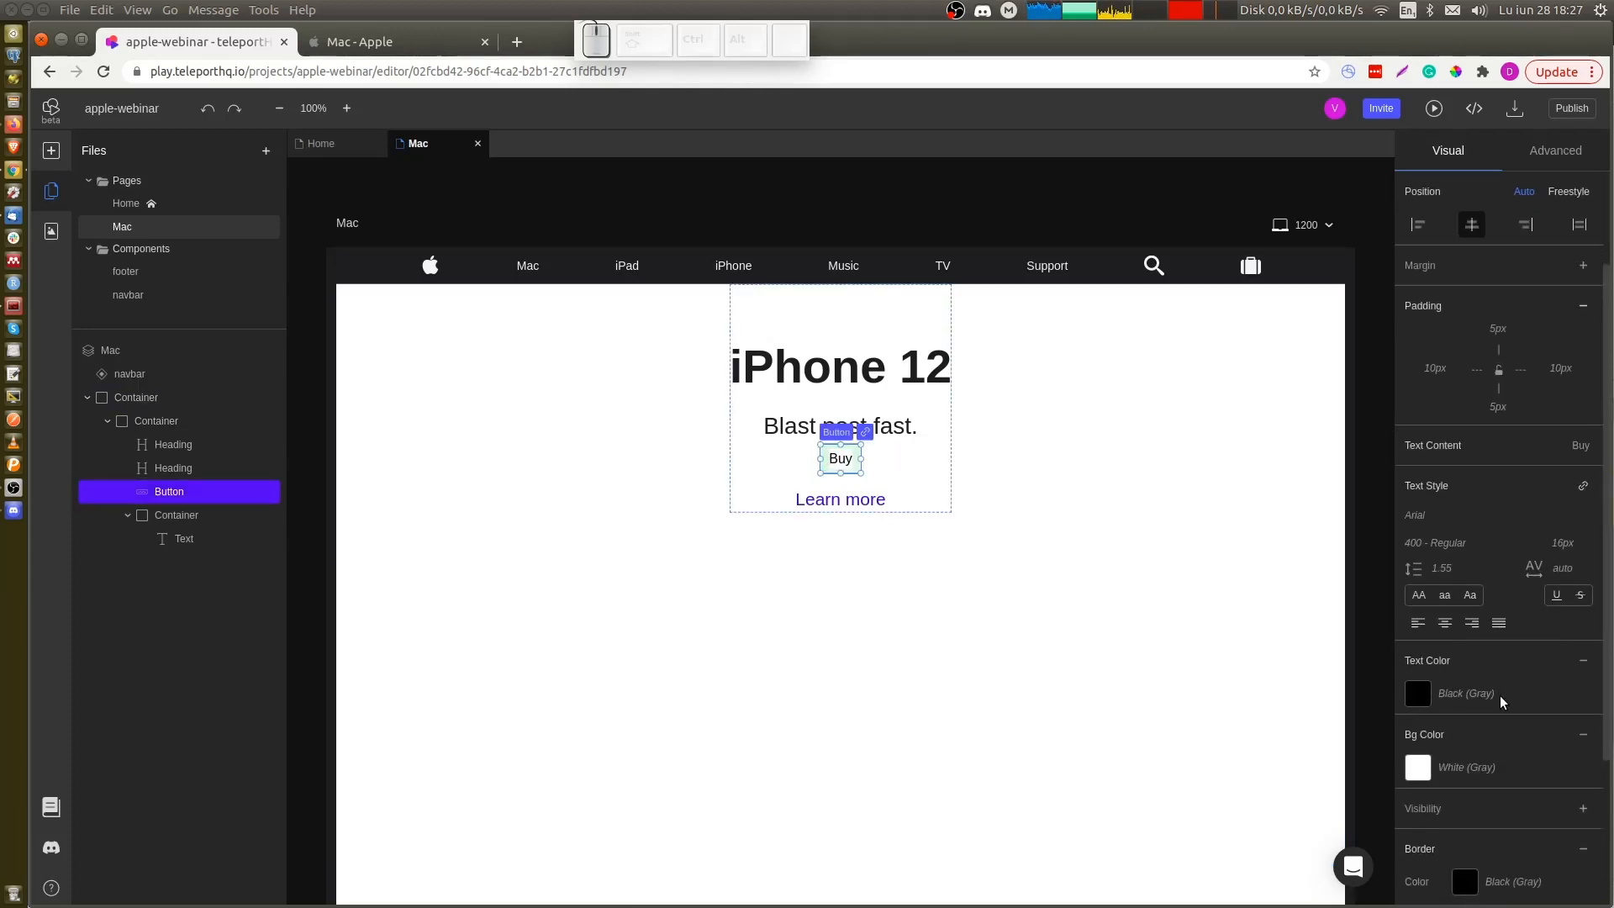
{"action": "left_click", "coordinate": [1458, 549]}
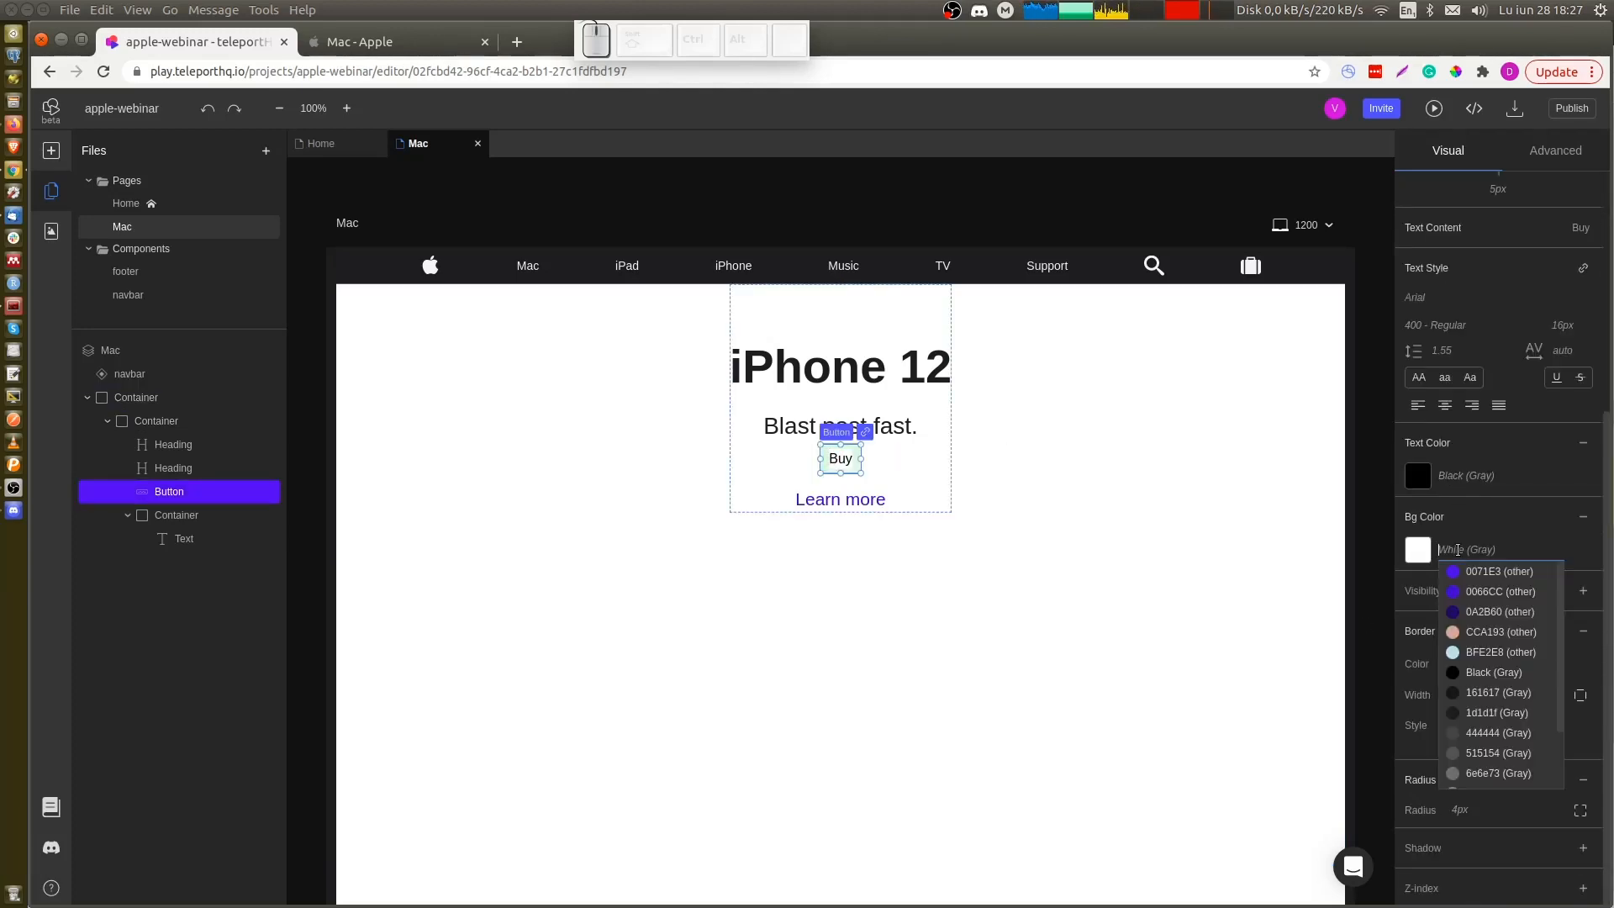
{"action": "left_click", "coordinate": [1479, 593]}
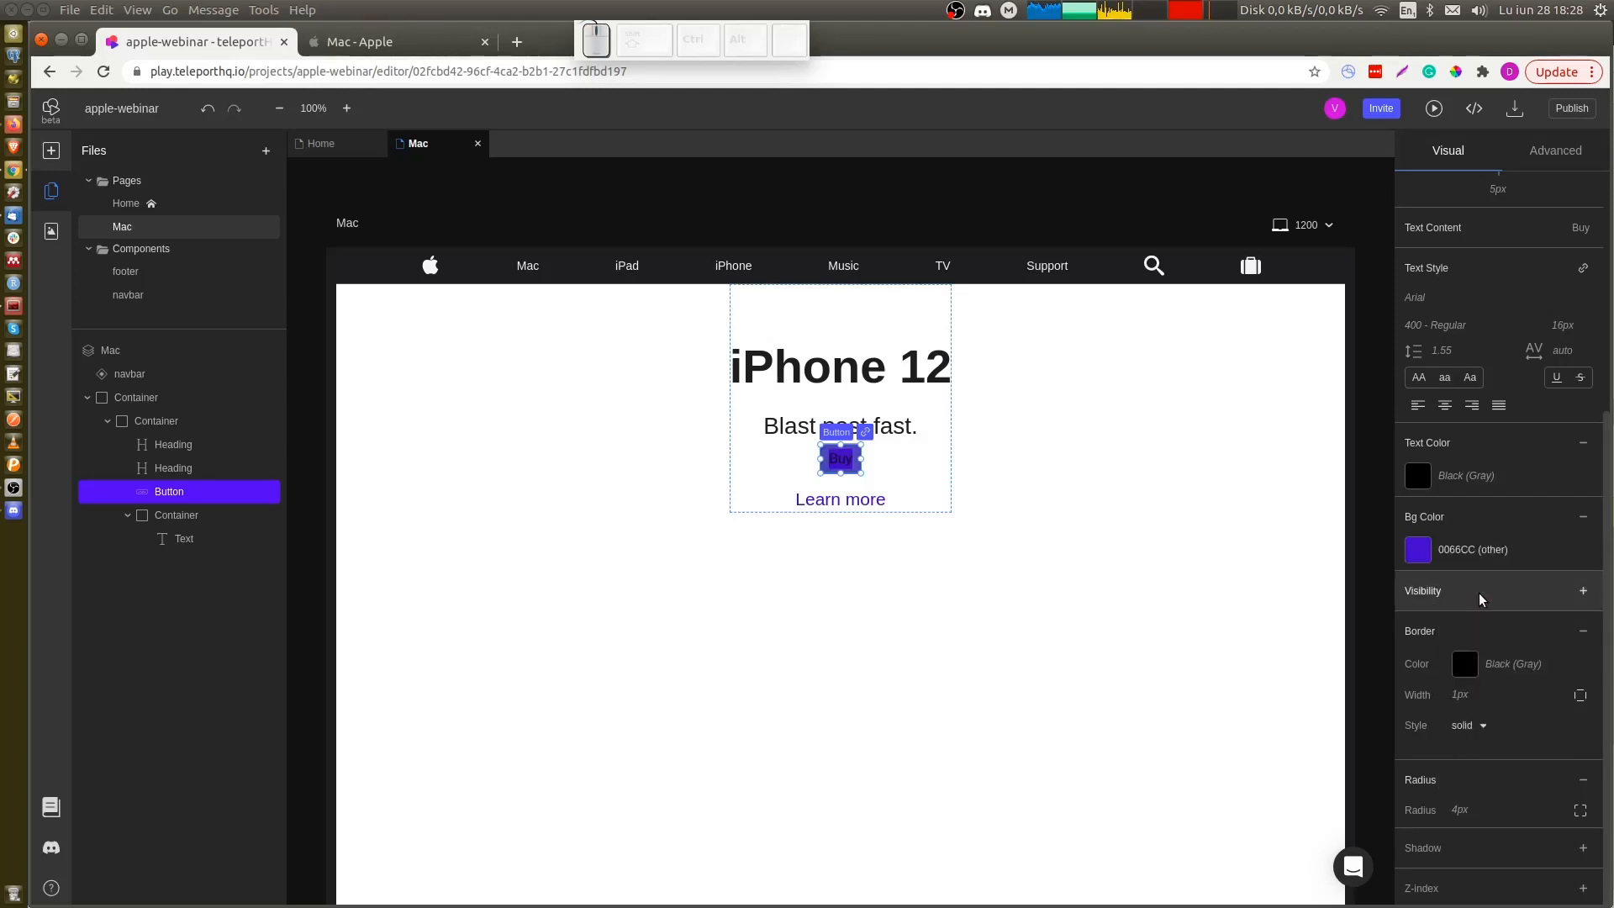
{"action": "left_click", "coordinate": [1471, 480]}
{"action": "scroll", "coordinate": [1489, 639], "scroll_direction": "down", "scroll_amount": 3}
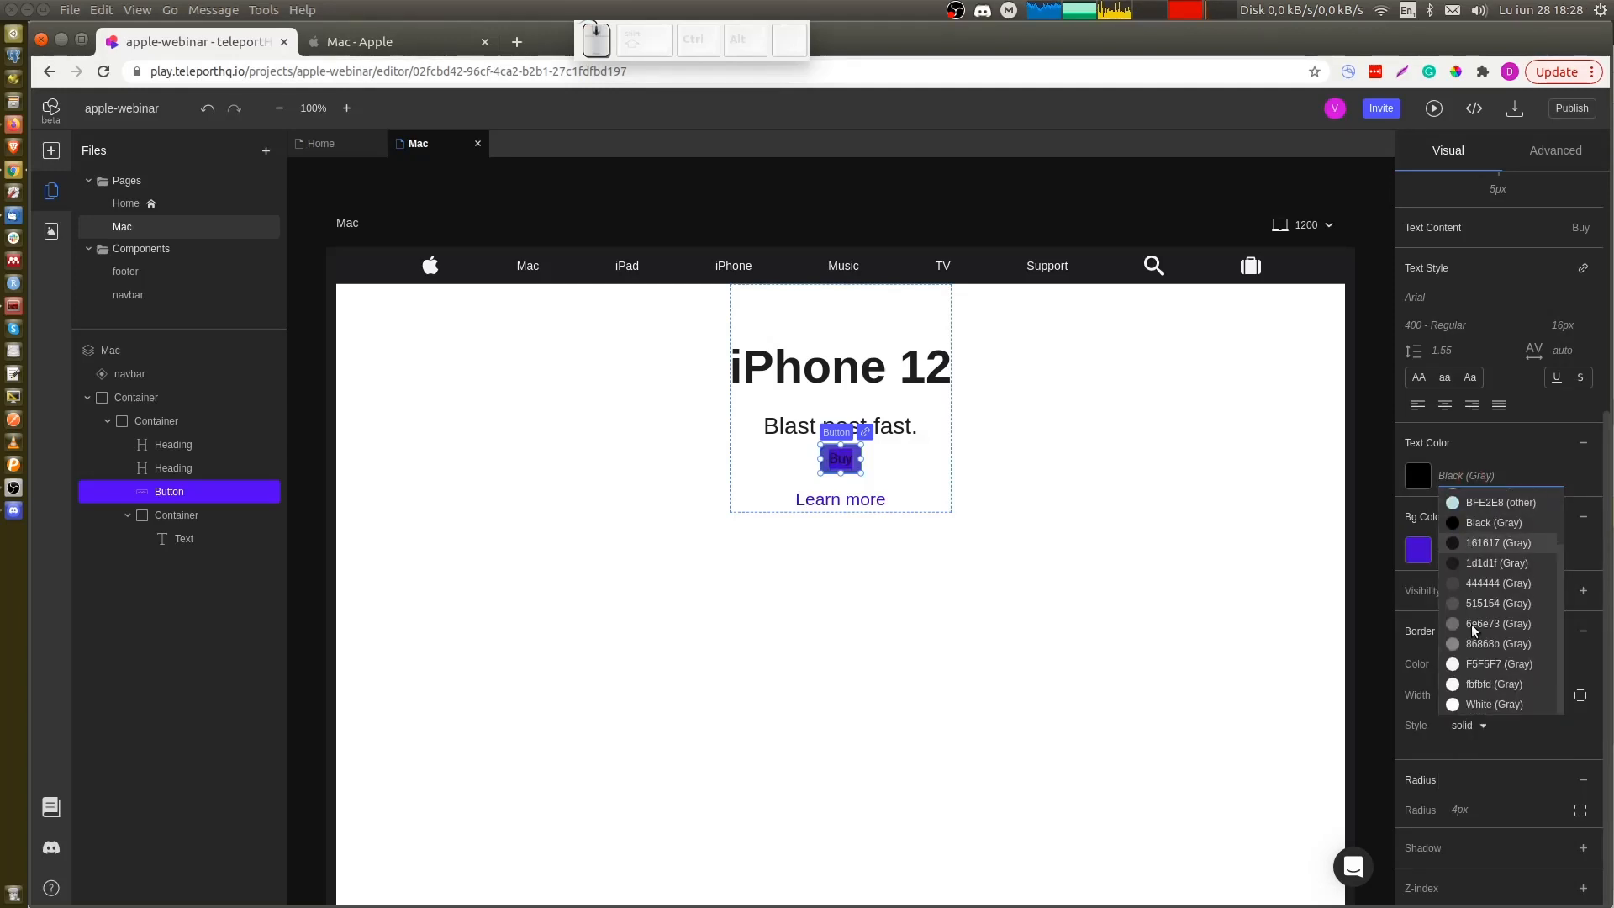
{"action": "left_click", "coordinate": [1489, 663]}
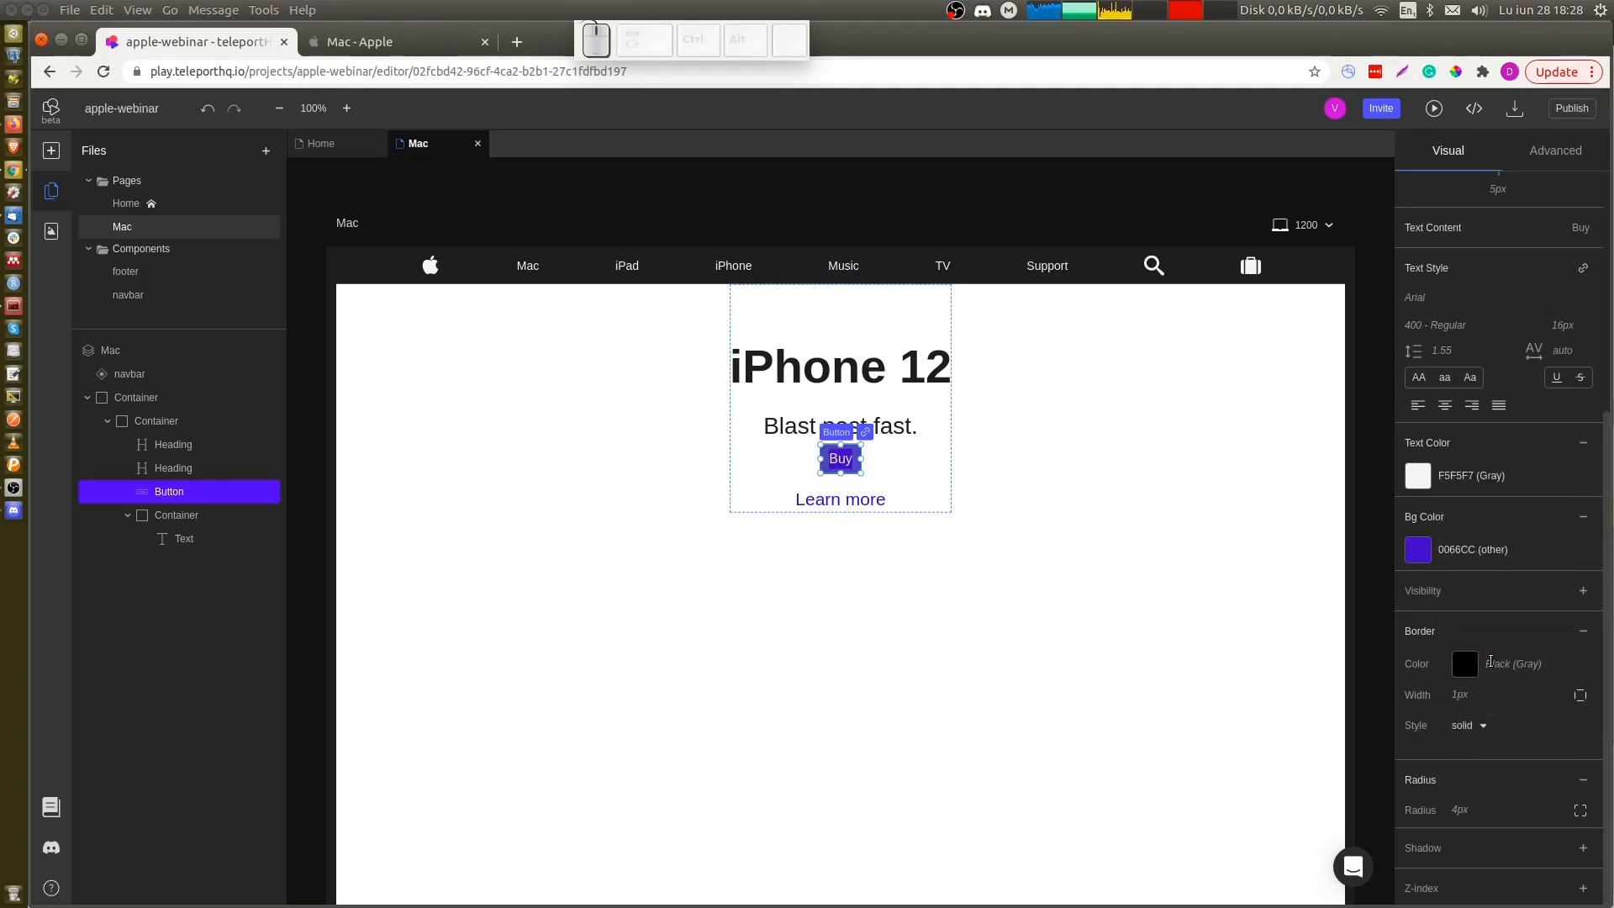
Set the Buy button's border style to hidden and its corner radius to Radius 8 (8px)
{"action": "left_click", "coordinate": [1471, 724]}
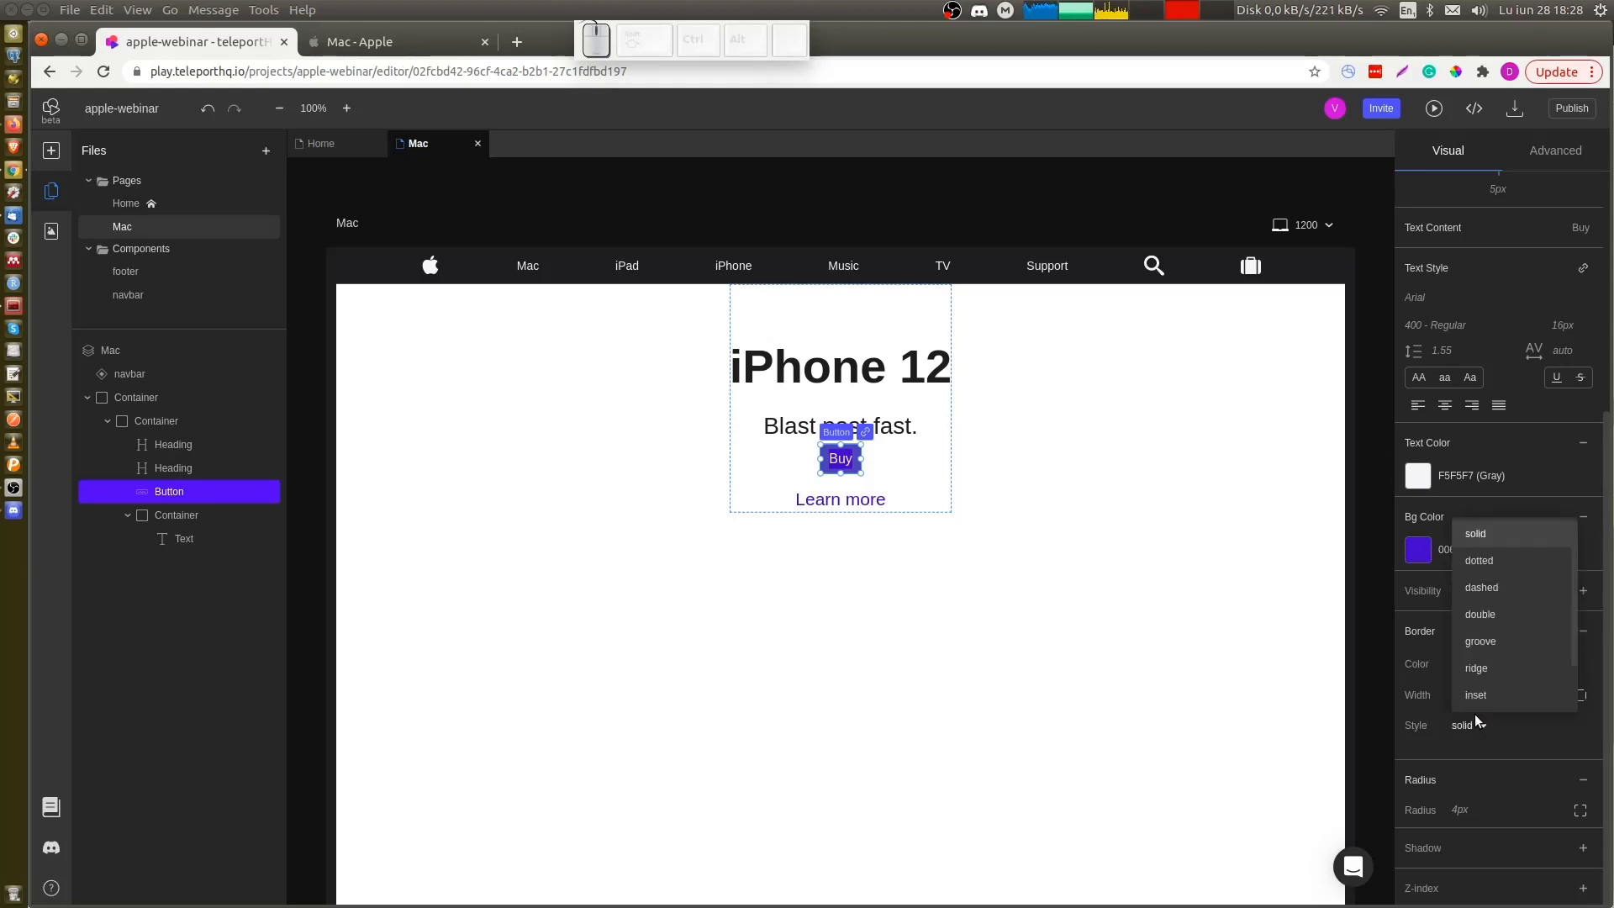
{"action": "scroll", "coordinate": [1499, 668], "scroll_direction": "down", "scroll_amount": 2}
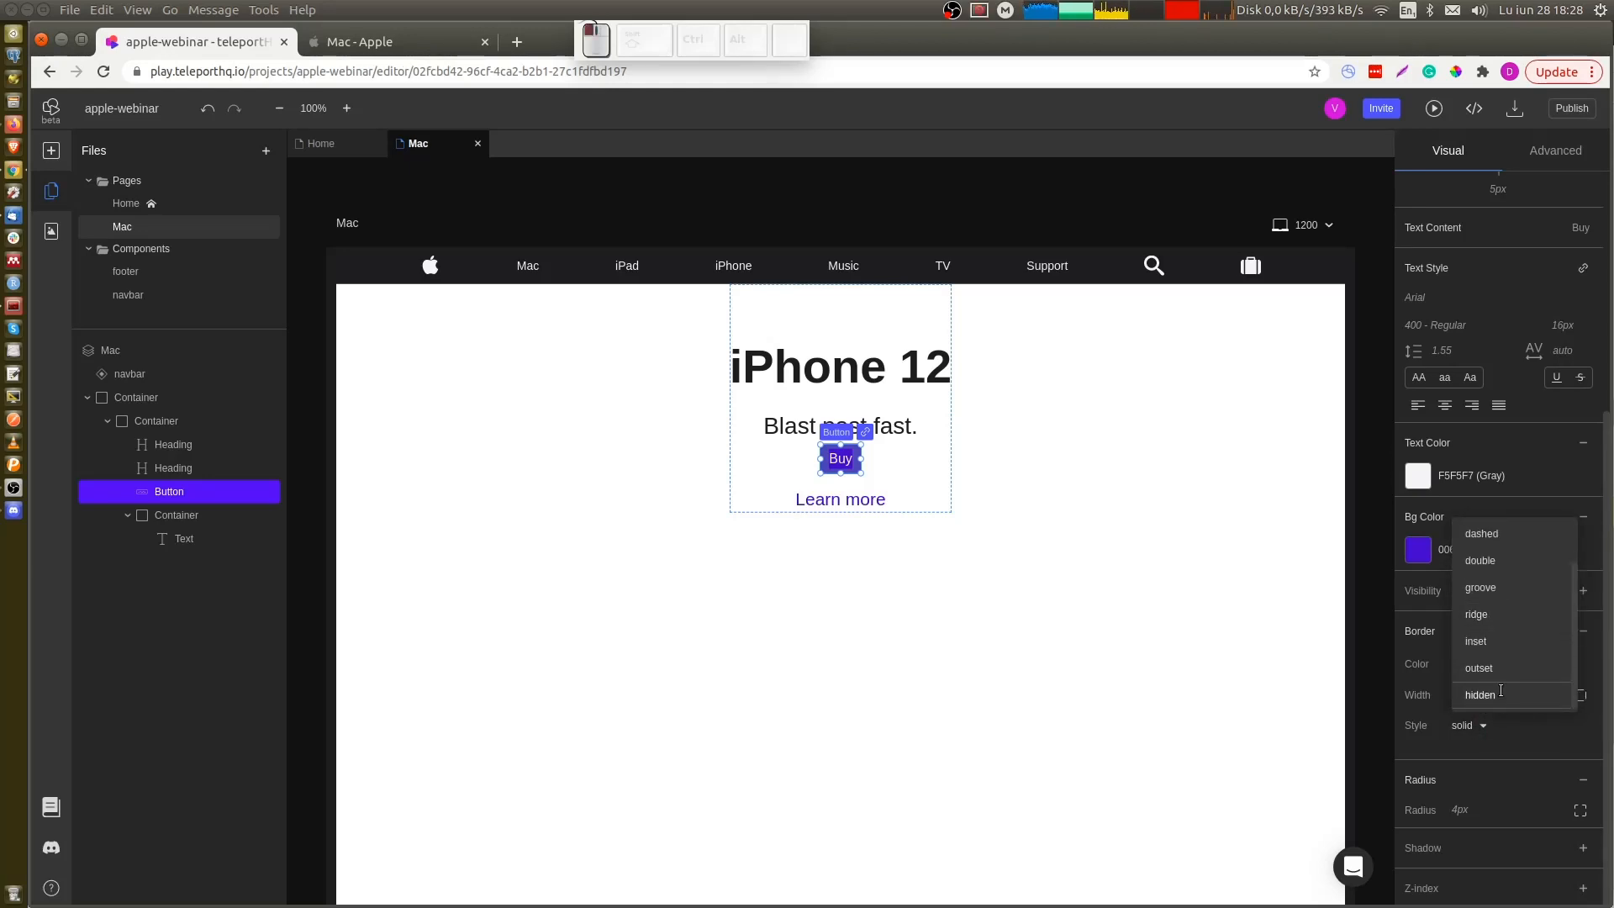
{"action": "left_click", "coordinate": [1499, 696]}
{"action": "left_click", "coordinate": [1471, 809]}
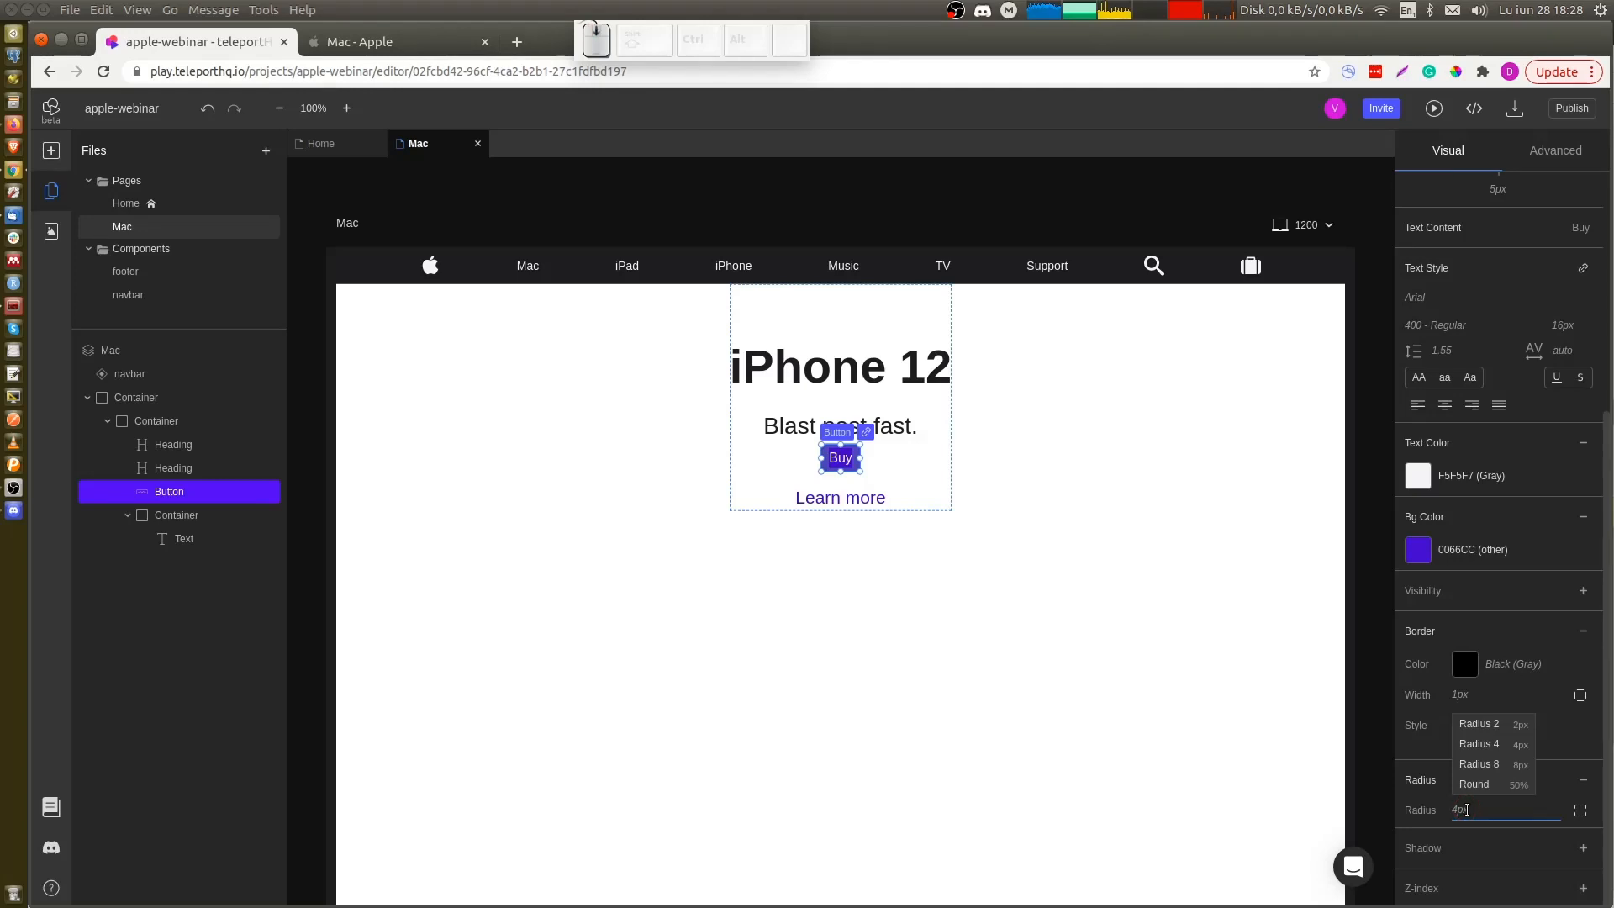
{"action": "left_click", "coordinate": [1493, 768]}
{"action": "left_click", "coordinate": [958, 575]}
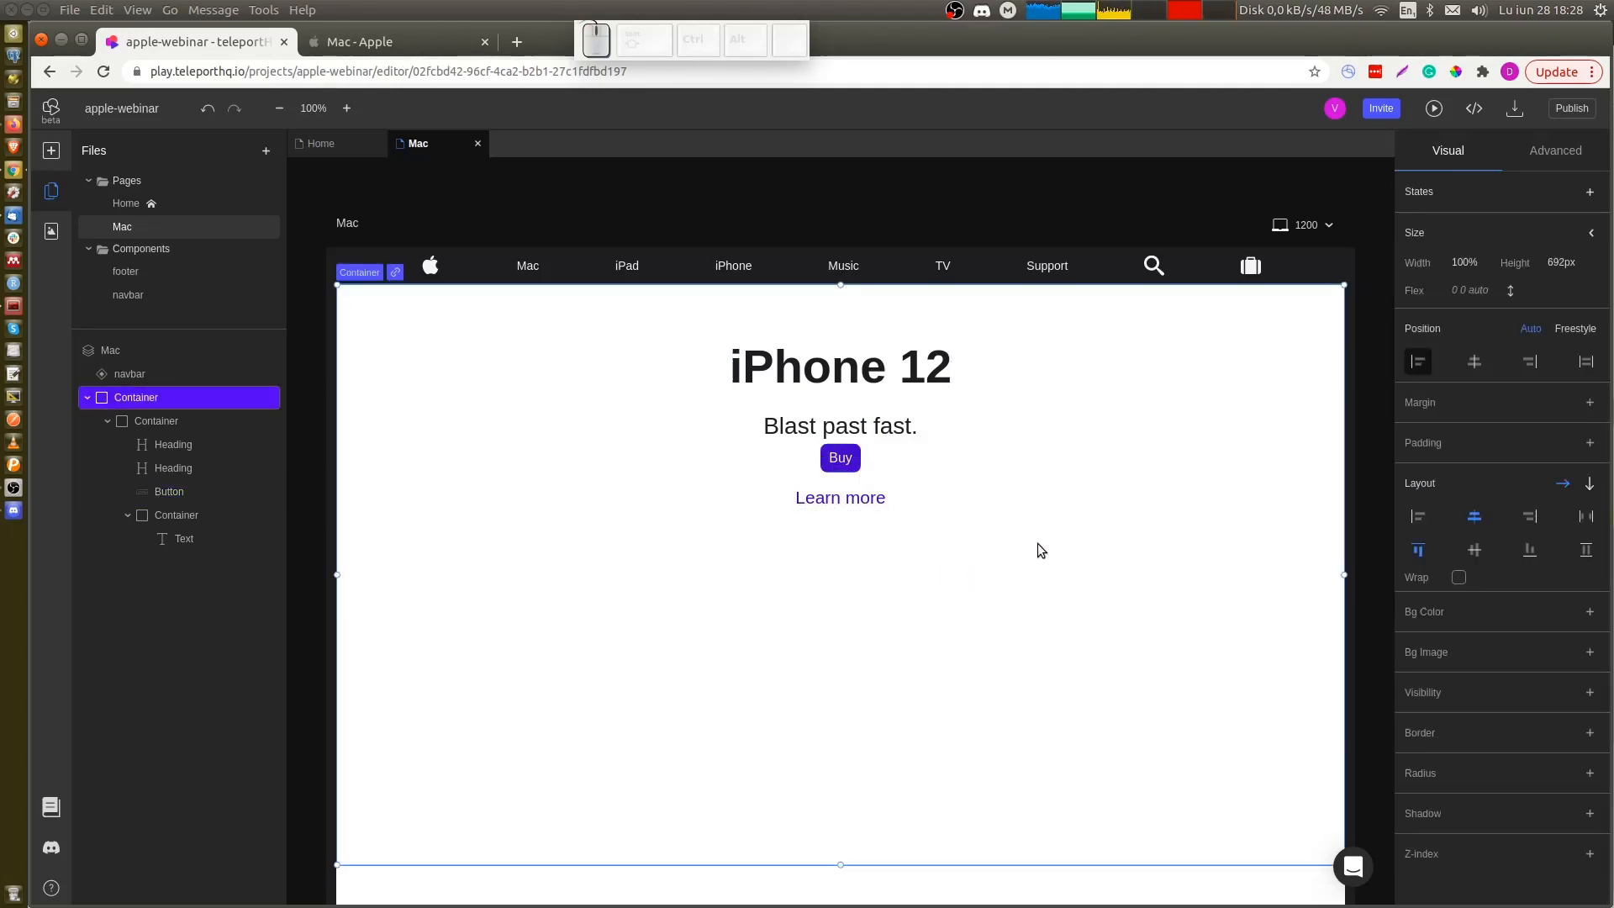
Insert the uploaded image of the coloured iMac side profiles into the Mac page's hero container, below the text container
{"action": "key", "text": "ctrl+shift+Tab"}
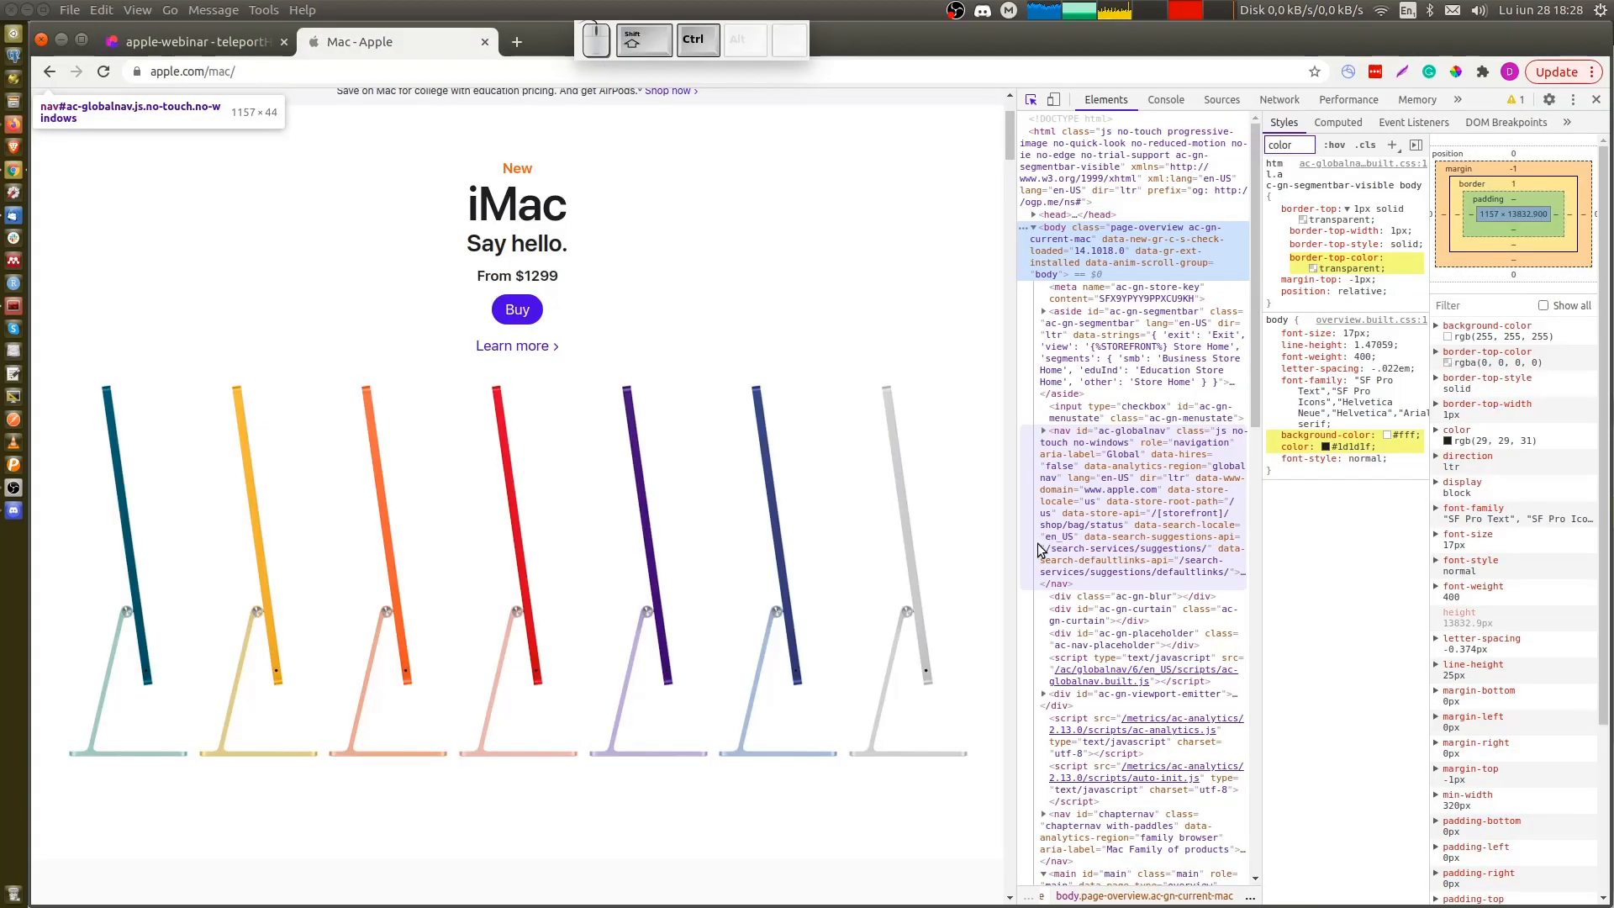
{"action": "key", "text": "ctrl+shift+Tab"}
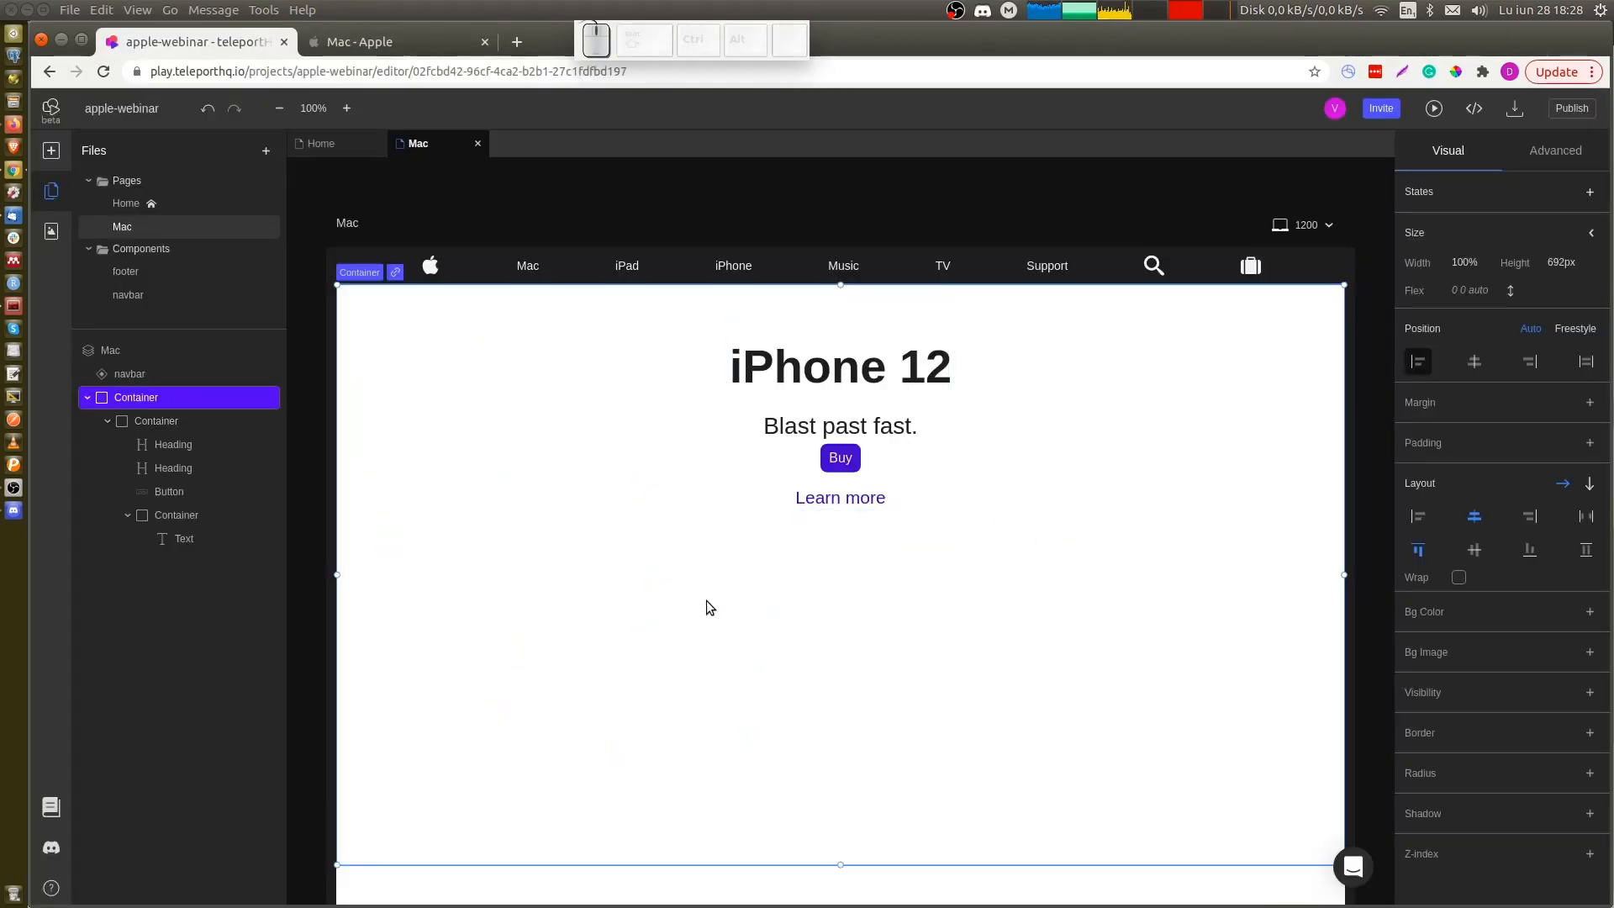
{"action": "left_click", "coordinate": [52, 234]}
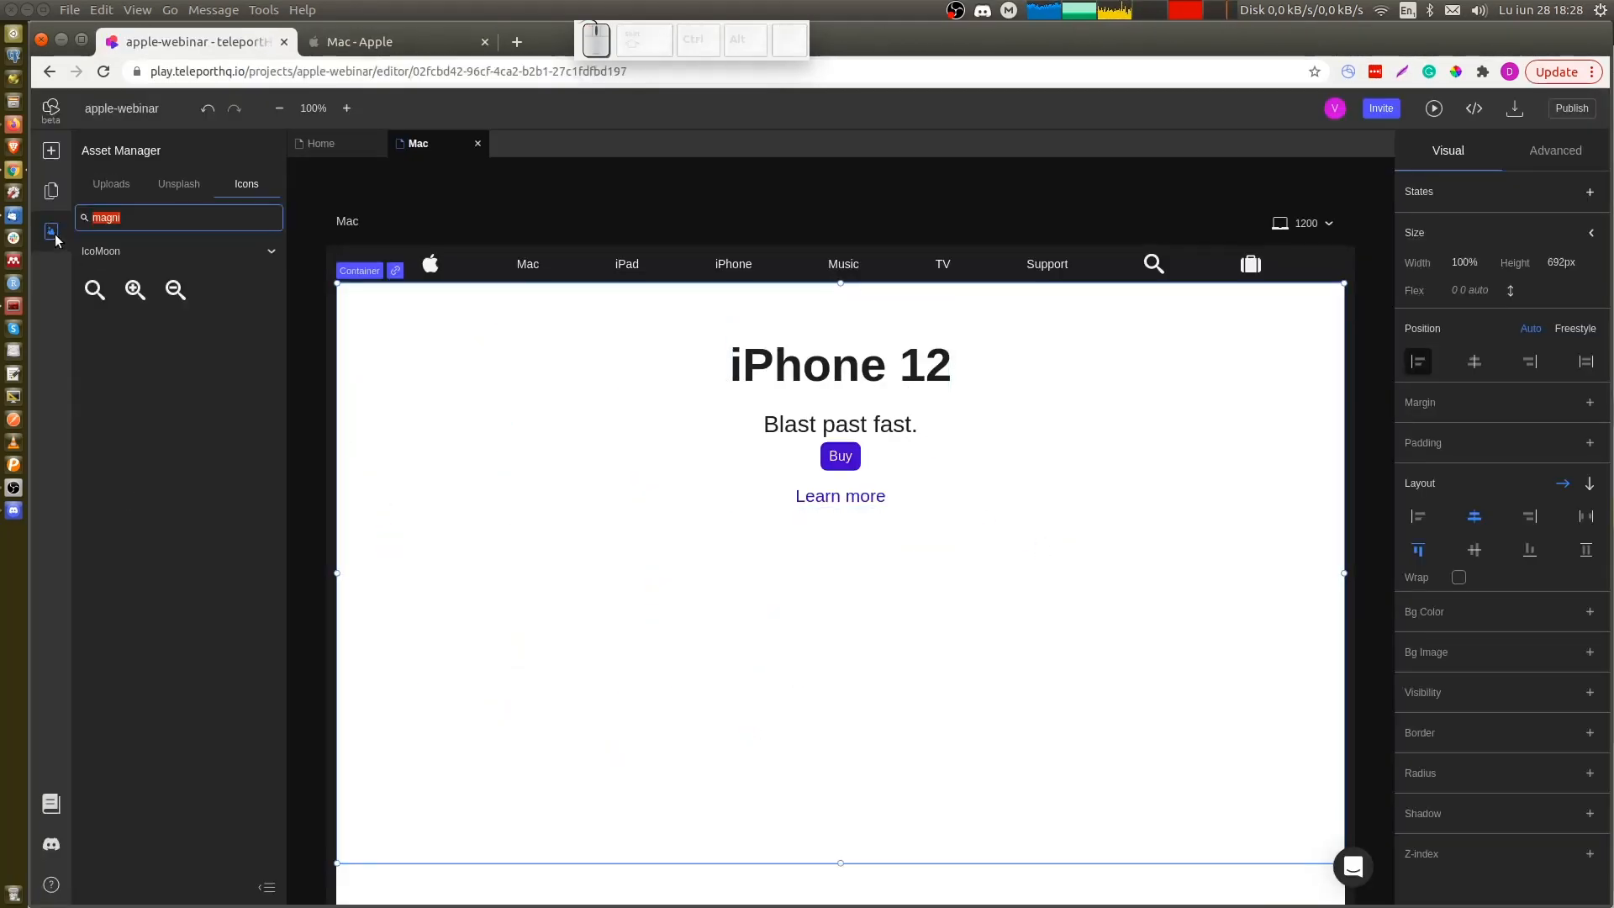
{"action": "left_click", "coordinate": [118, 185]}
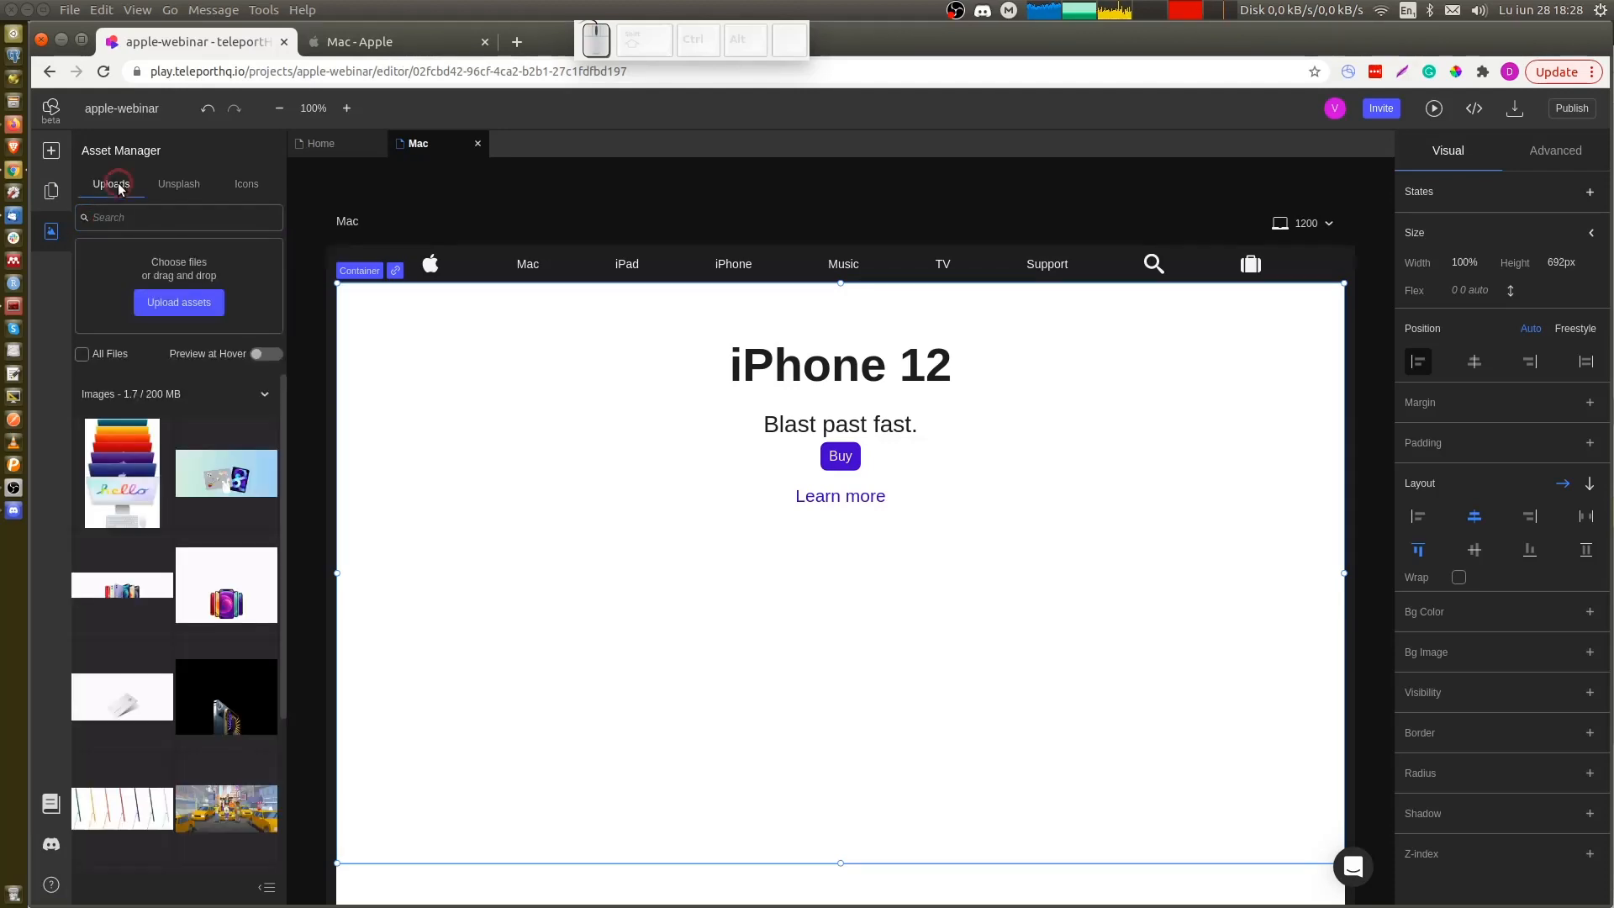
{"action": "scroll", "coordinate": [140, 623], "scroll_direction": "down", "scroll_amount": 3}
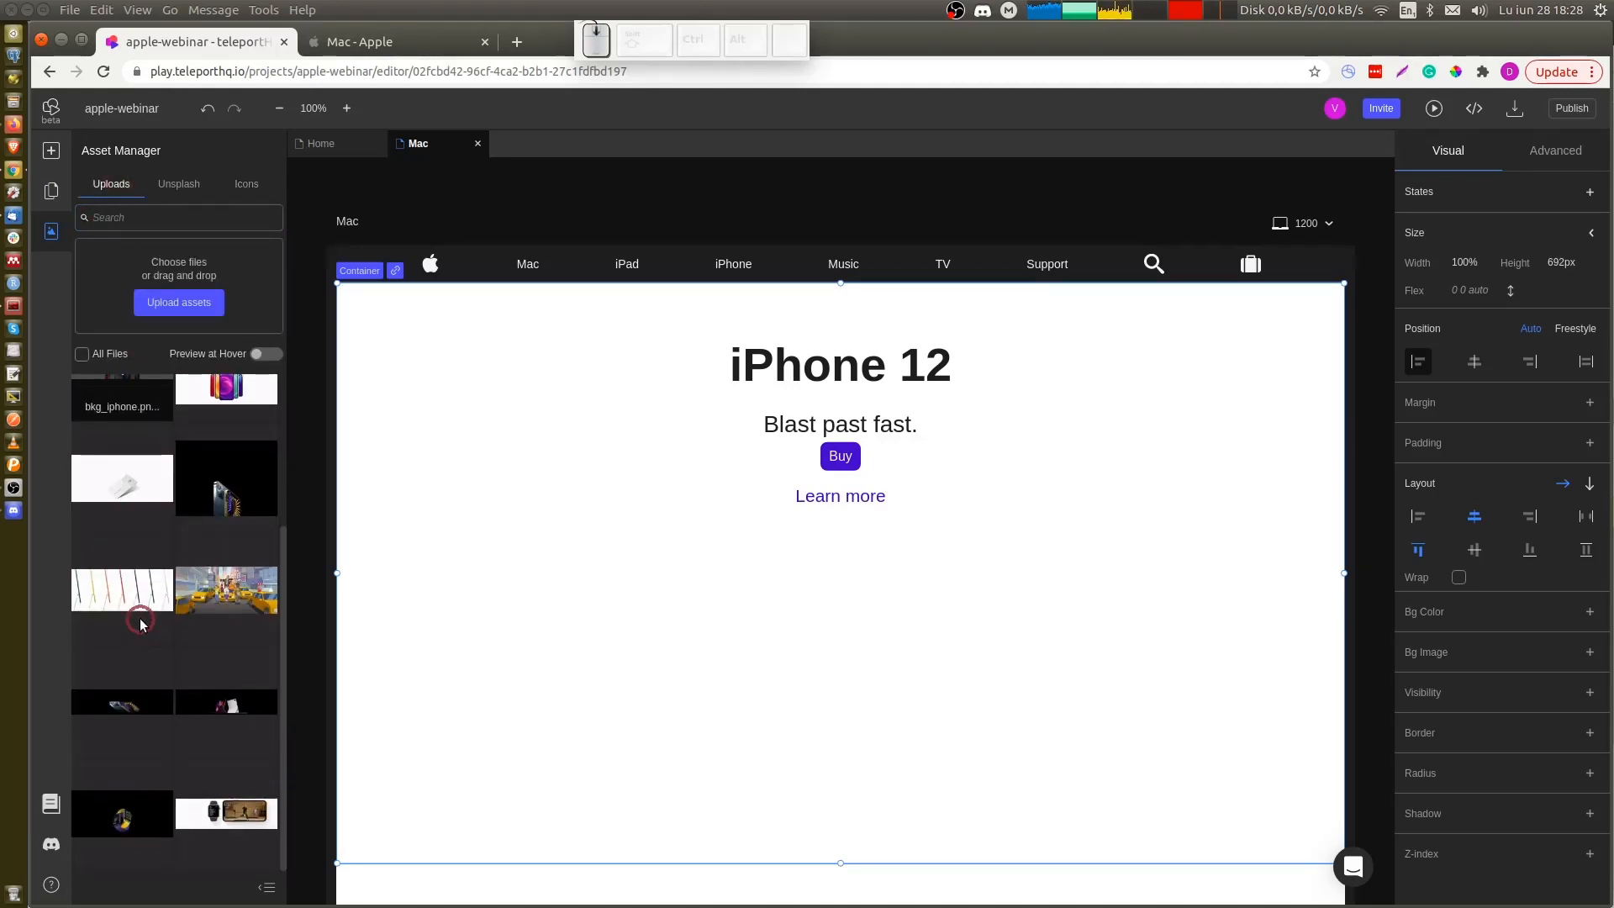
{"action": "left_click_drag", "start_coordinate": [96, 589], "coordinate": [806, 607]}
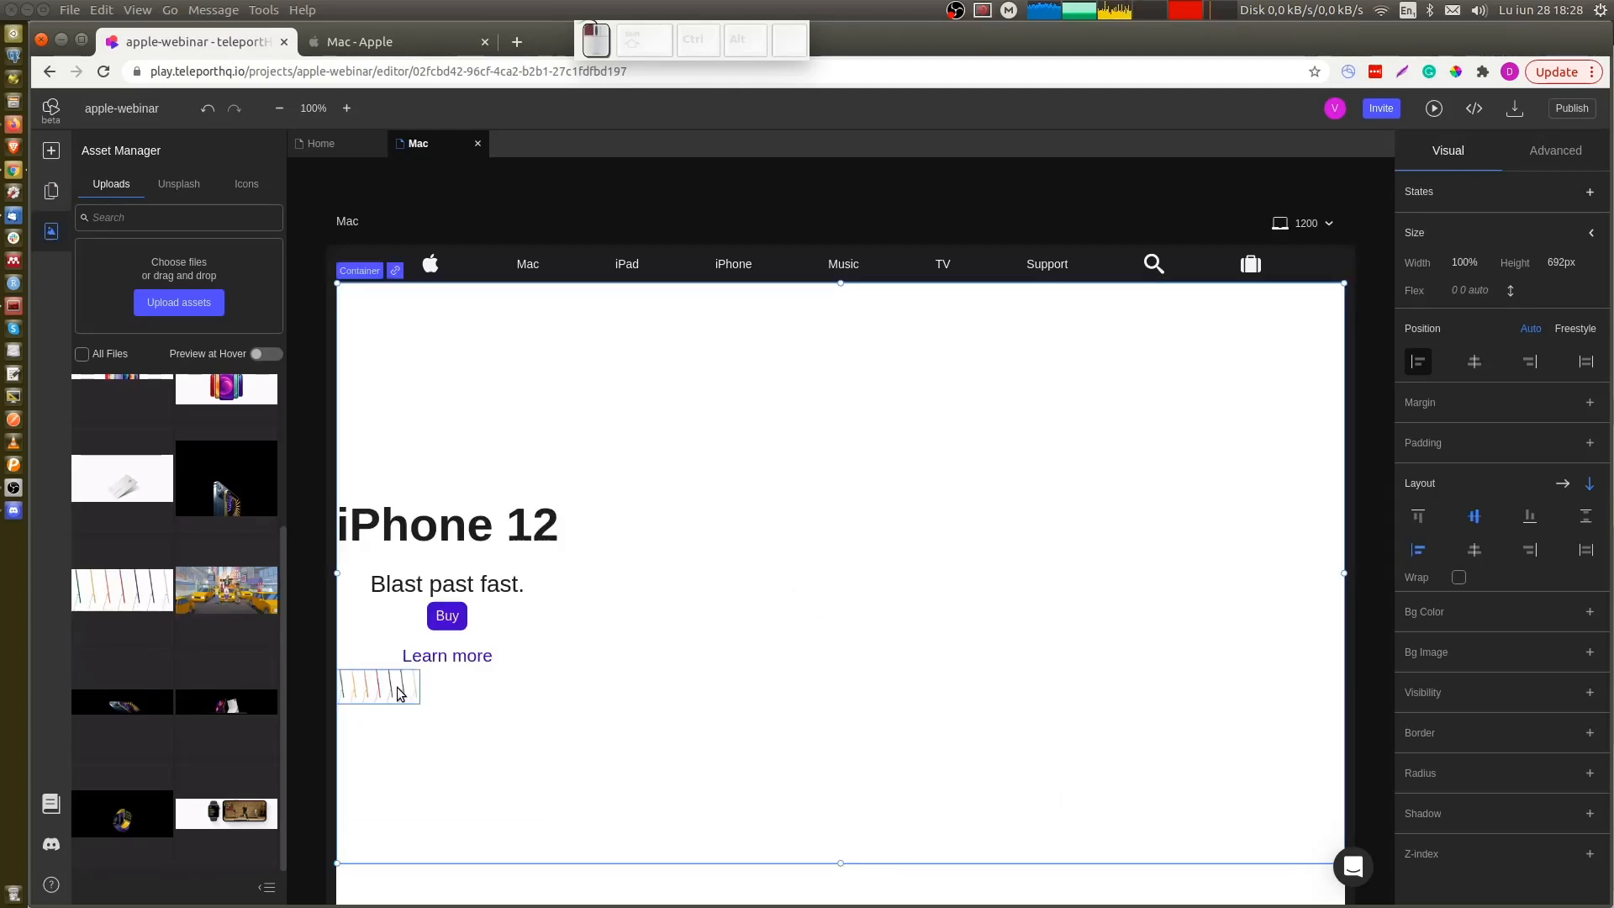
{"action": "mouse_move", "coordinate": [400, 694]}
{"action": "left_mouse_down"}
{"action": "mouse_move", "coordinate": [501, 832]}
{"action": "mouse_move", "coordinate": [387, 693]}
{"action": "left_mouse_up"}
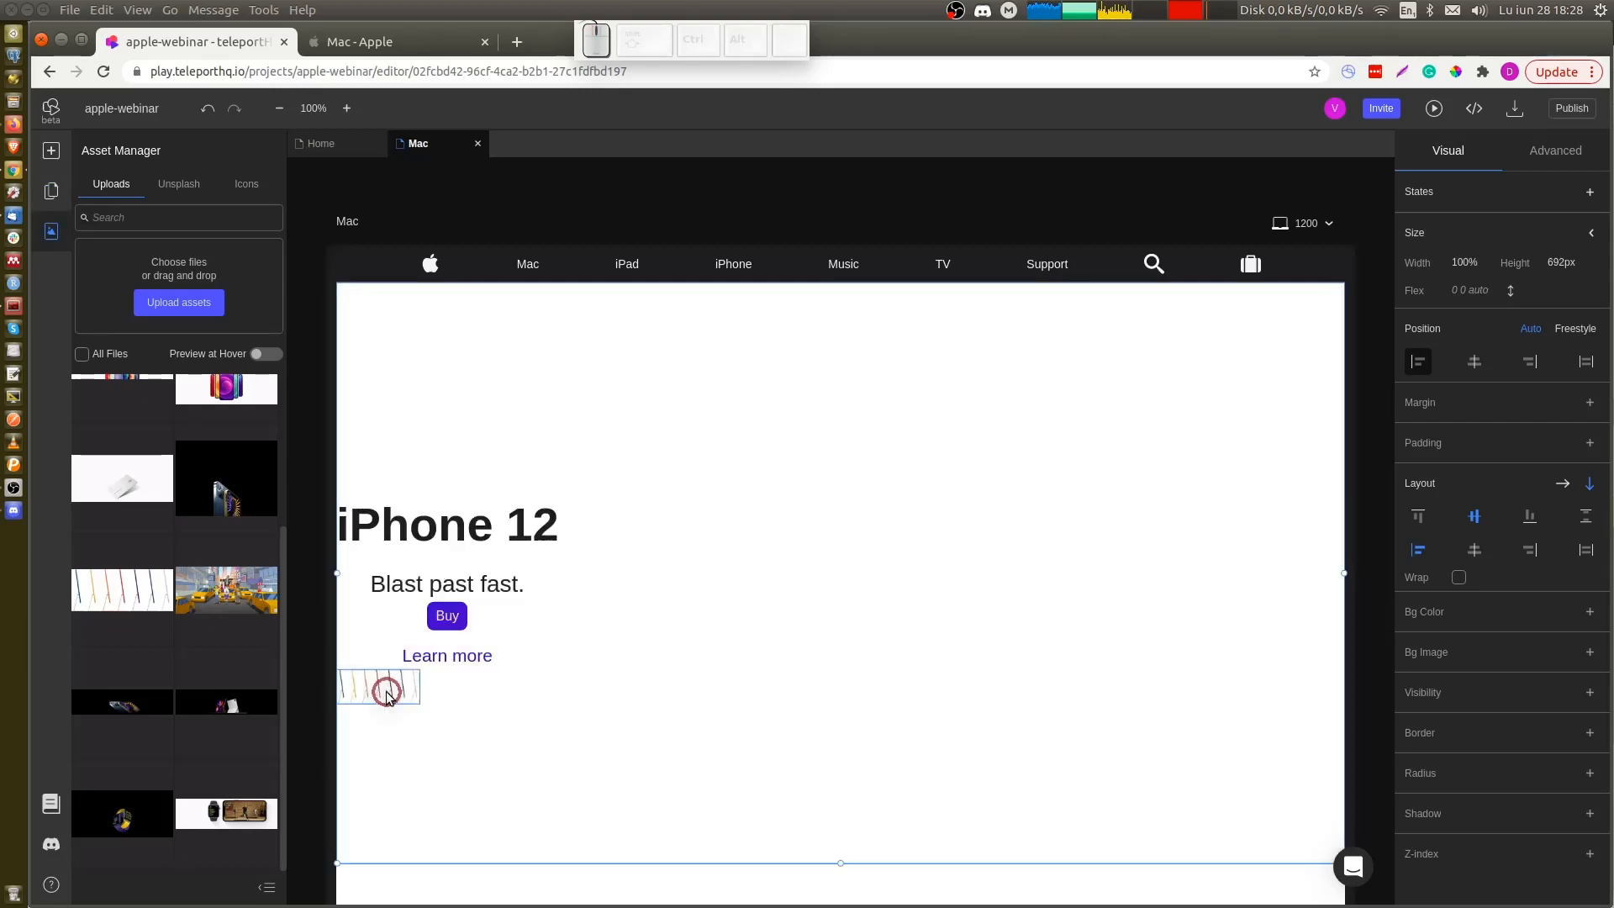
Centre the contents of the Mac page's outer hero container horizontally
{"action": "left_click", "coordinate": [52, 196]}
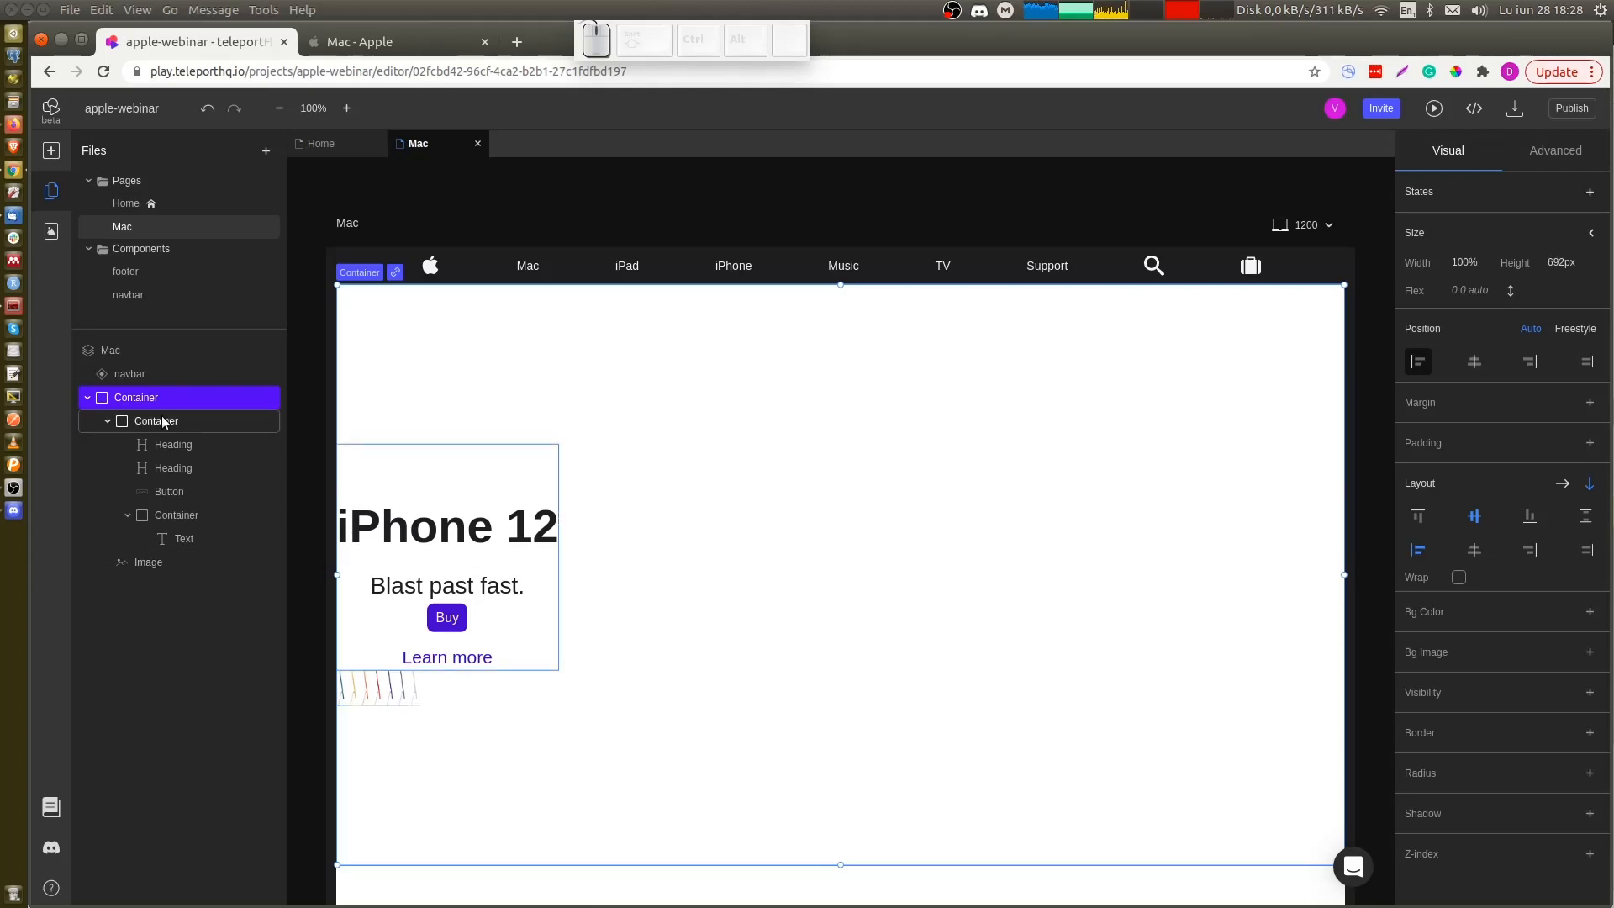
{"action": "left_click", "coordinate": [162, 562]}
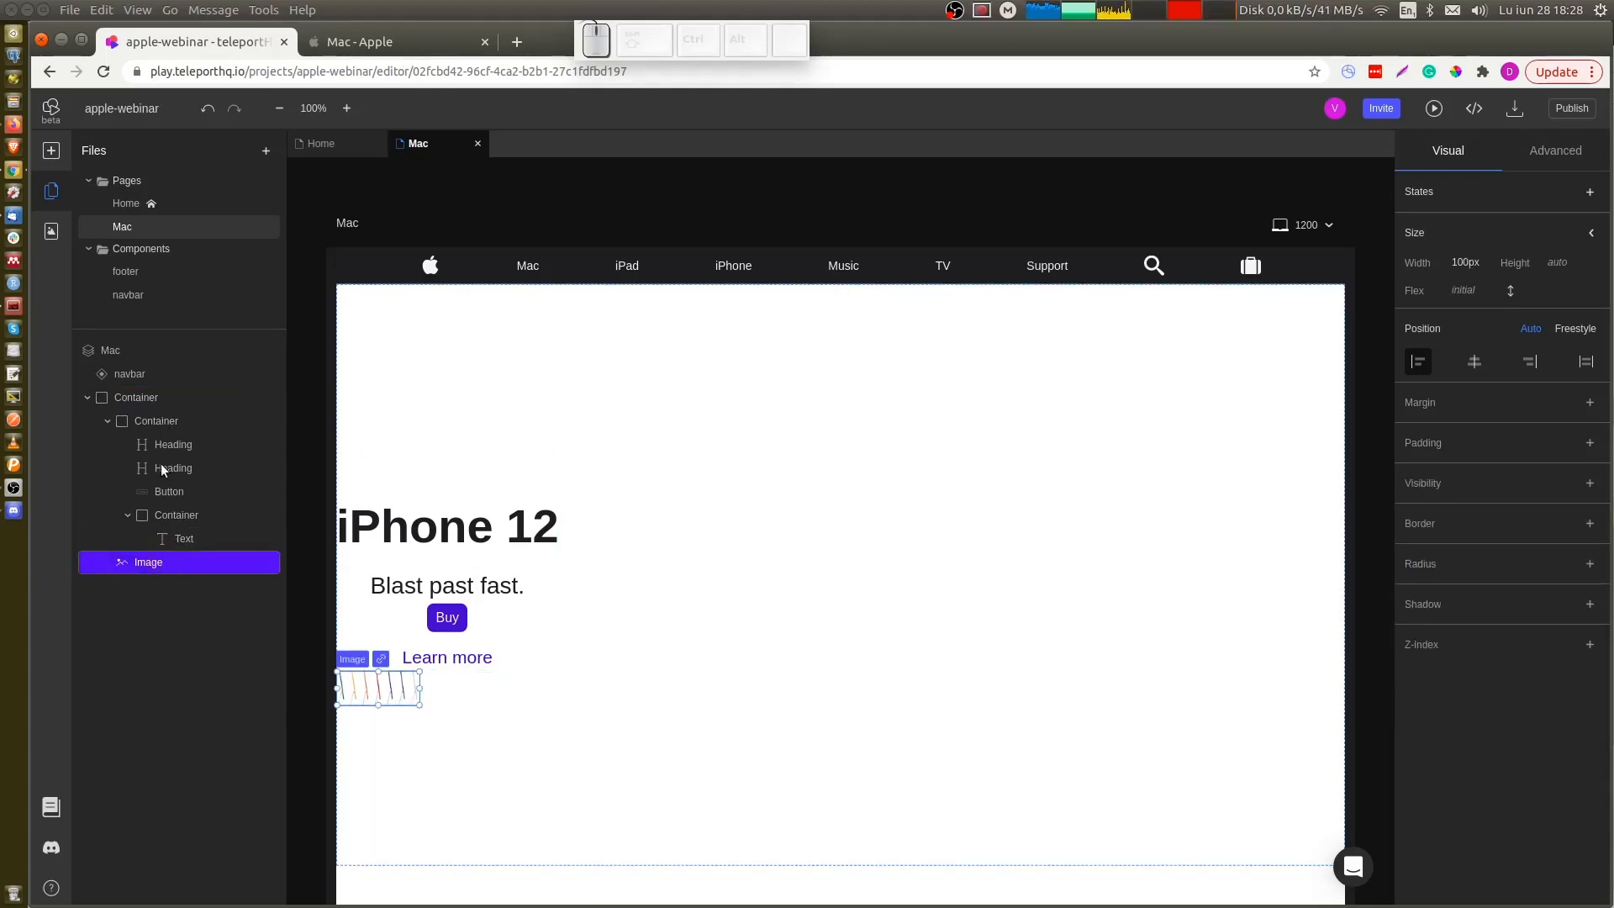
{"action": "left_click", "coordinate": [154, 397]}
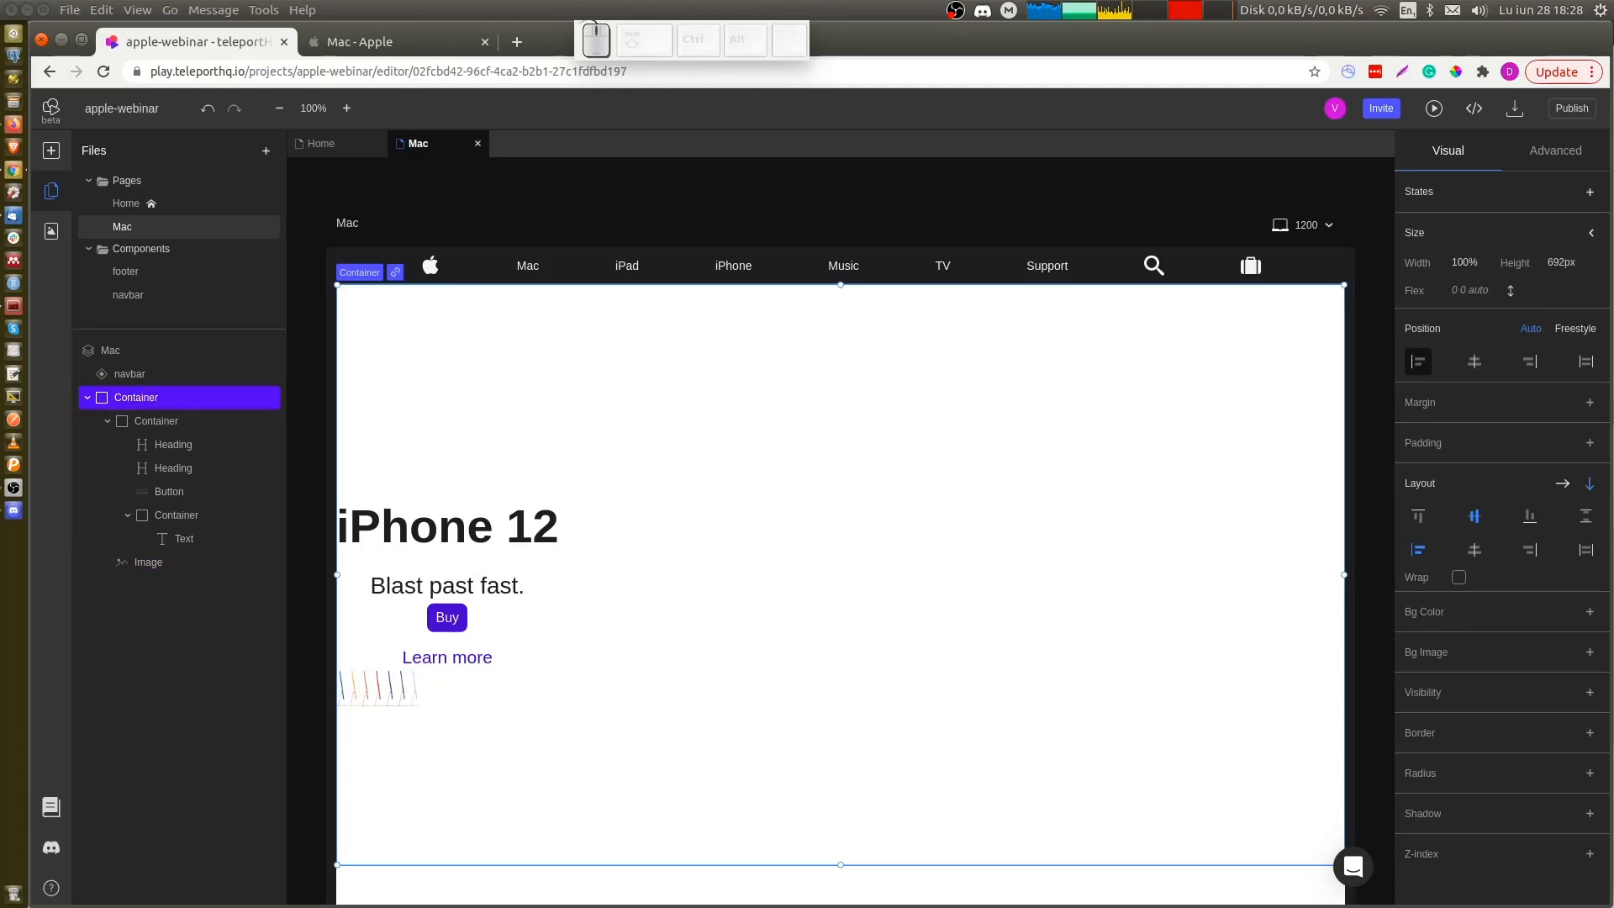
{"action": "left_click", "coordinate": [1553, 541]}
{"action": "left_click", "coordinate": [1469, 545]}
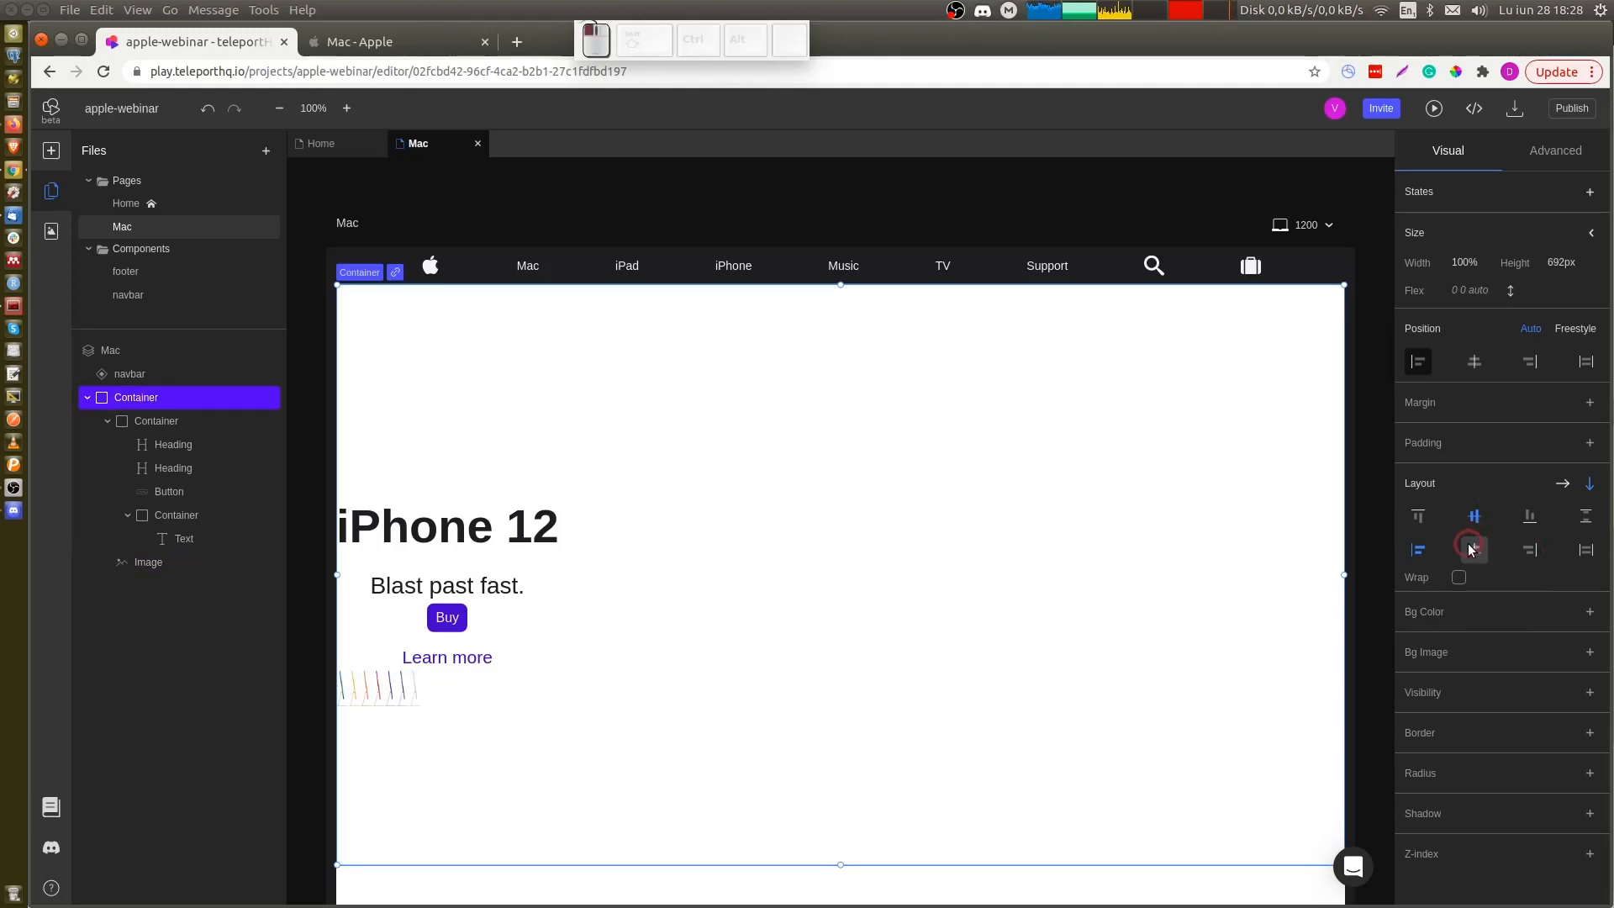
Set the width of the iMac image in the hero to 600px
{"action": "left_click", "coordinate": [841, 697]}
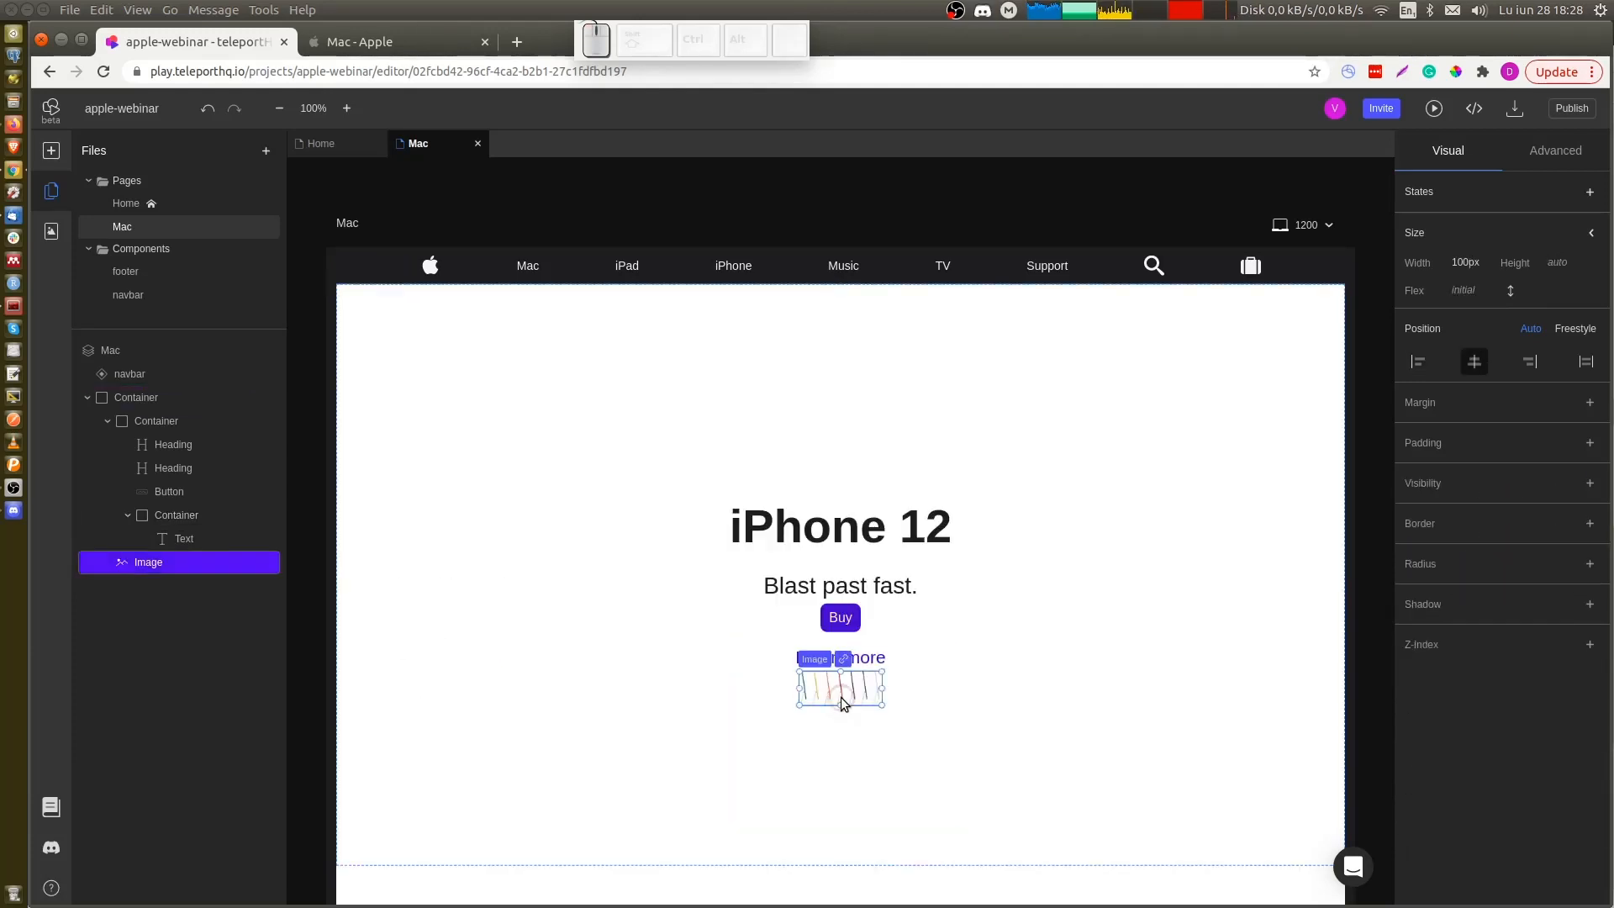
{"action": "left_click", "coordinate": [1480, 268]}
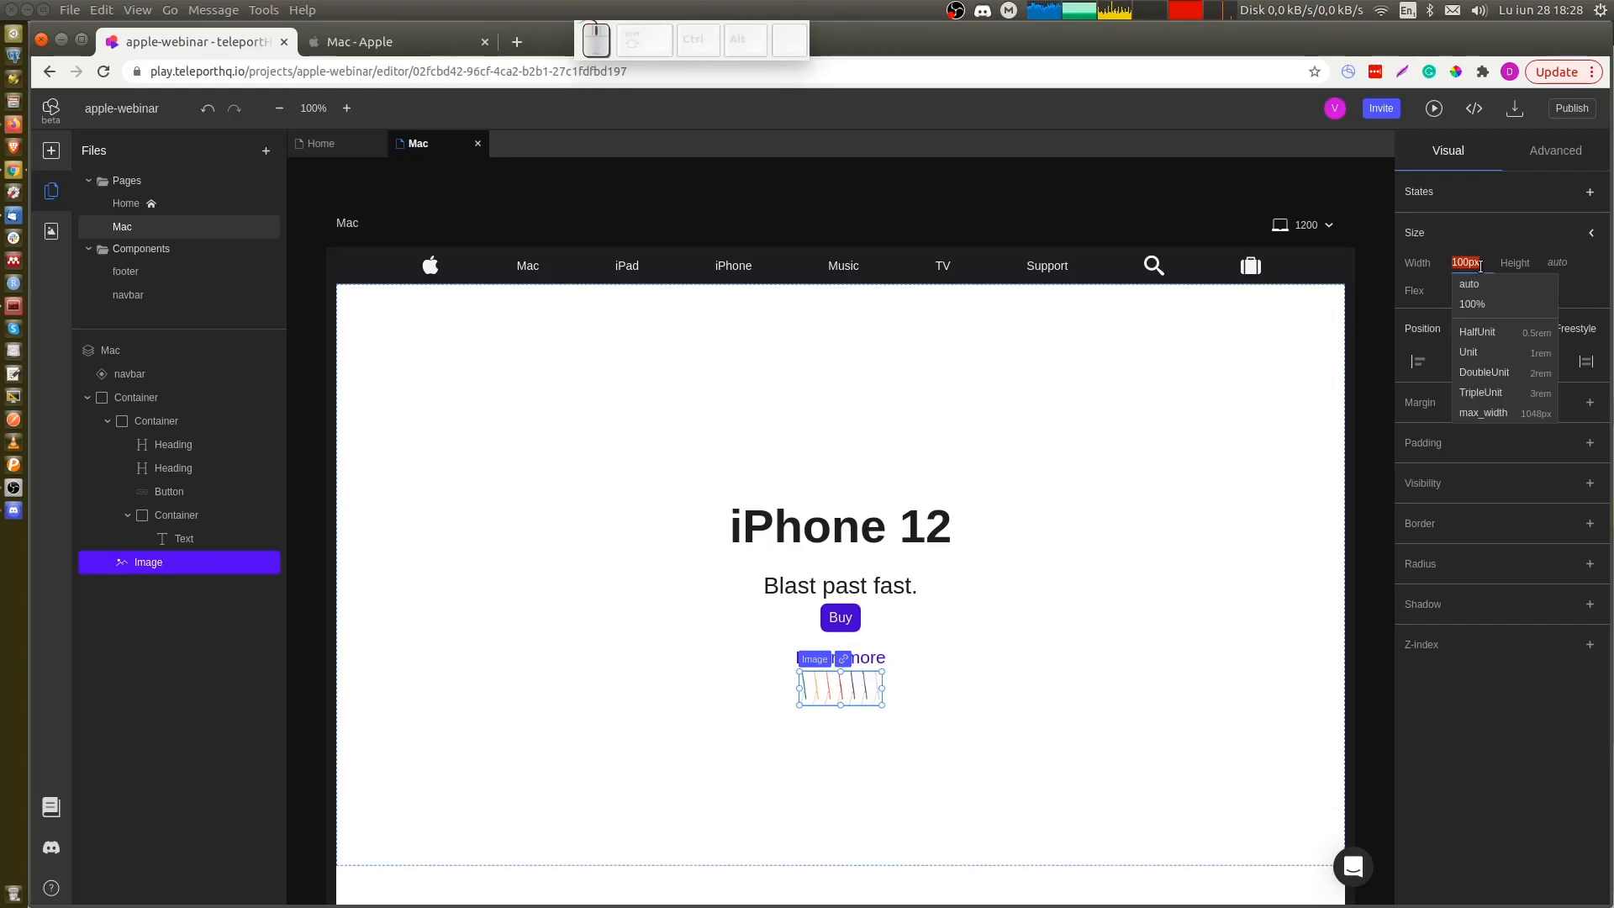
{"action": "type", "text": "600"}
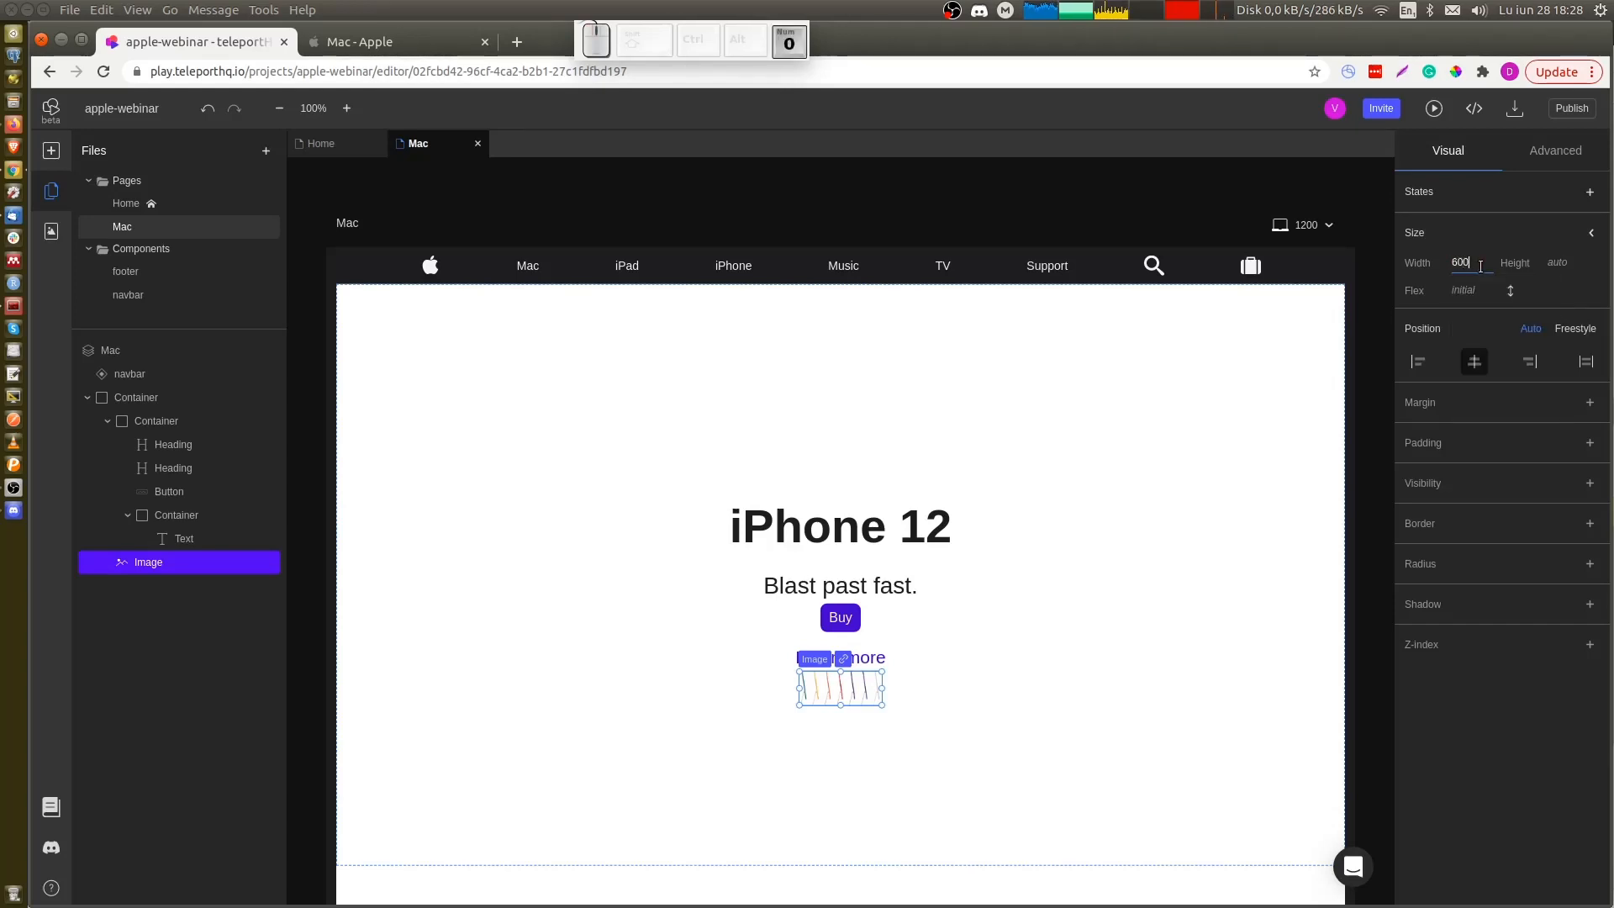
{"action": "key", "text": "Return"}
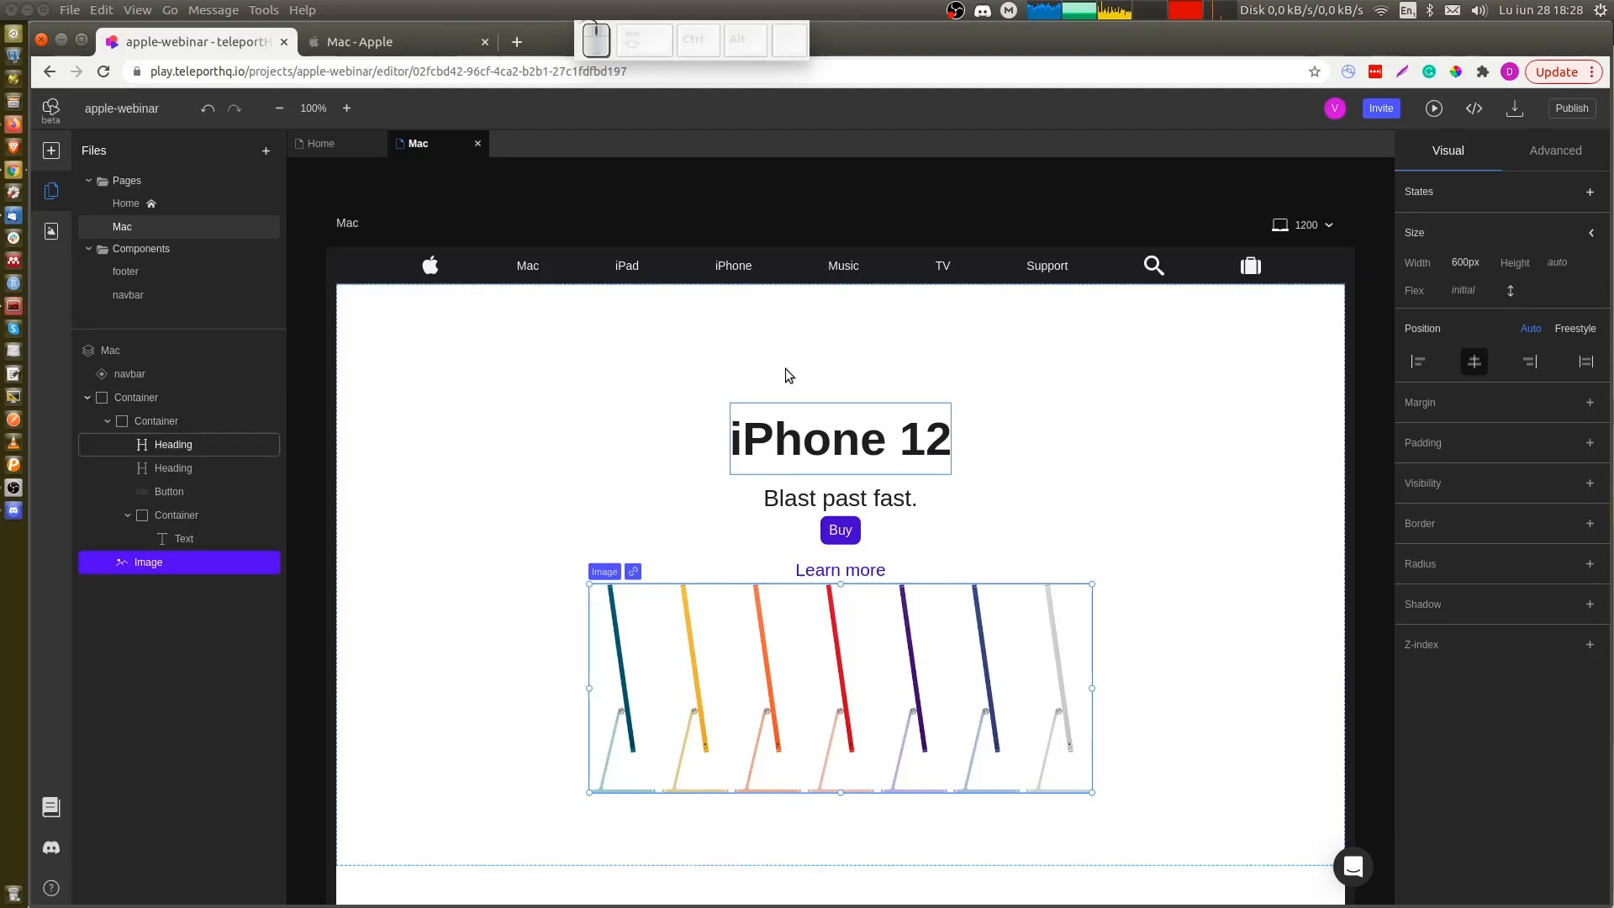
Check the hero wording on the Apple reference page and change the Mac page's main heading to iMac
{"action": "key", "text": "ctrl+Tab"}
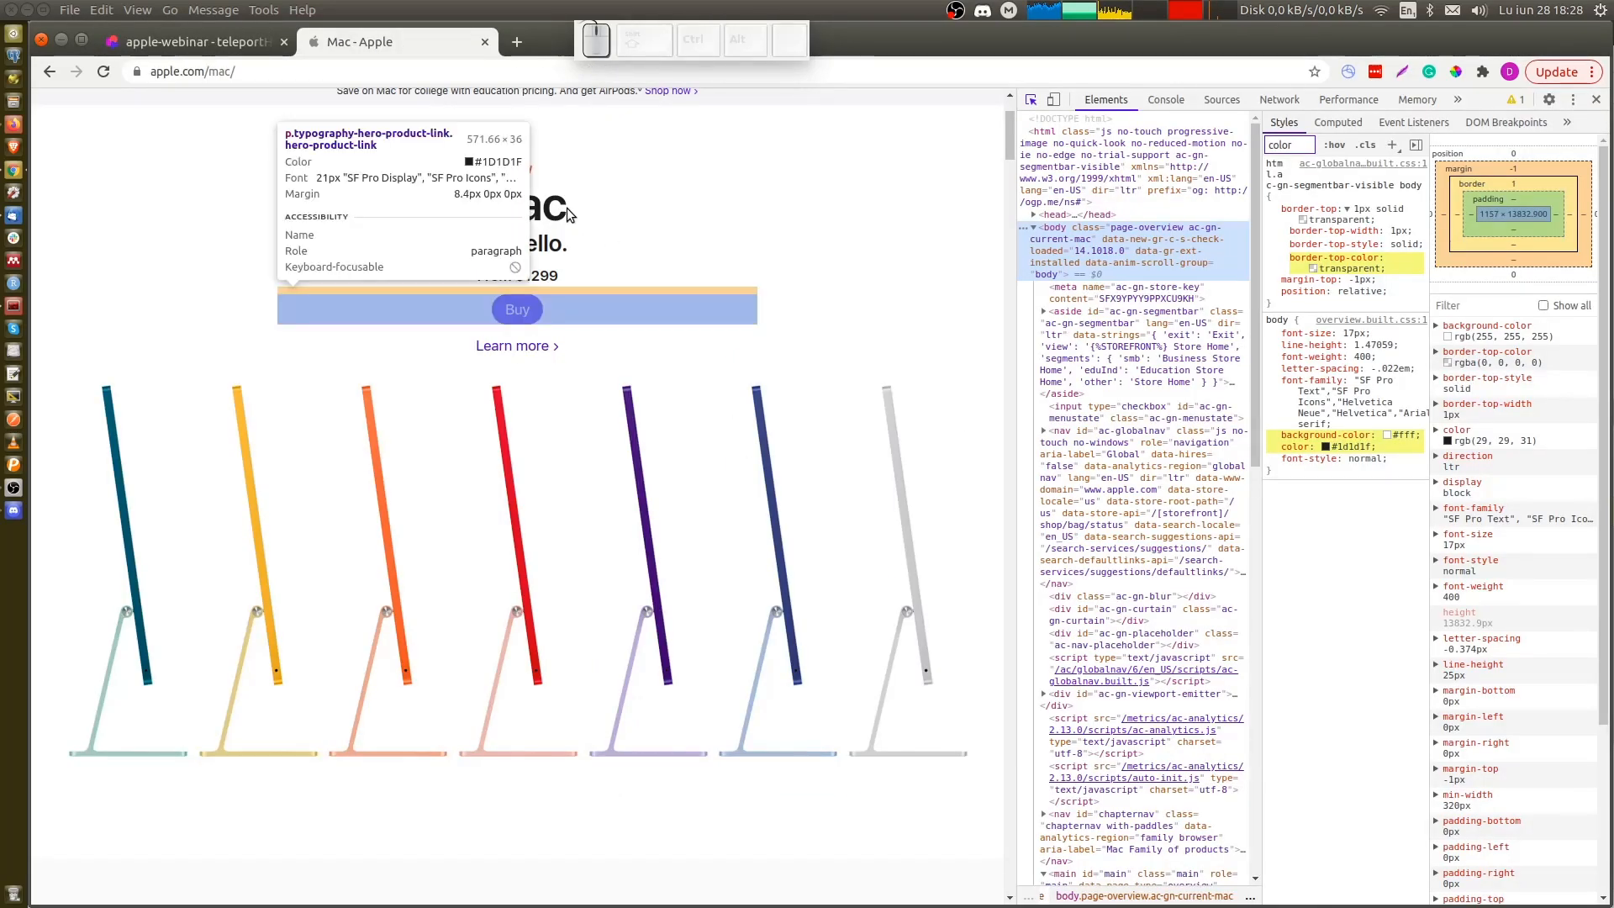
{"action": "key", "text": "ctrl+shift+Tab"}
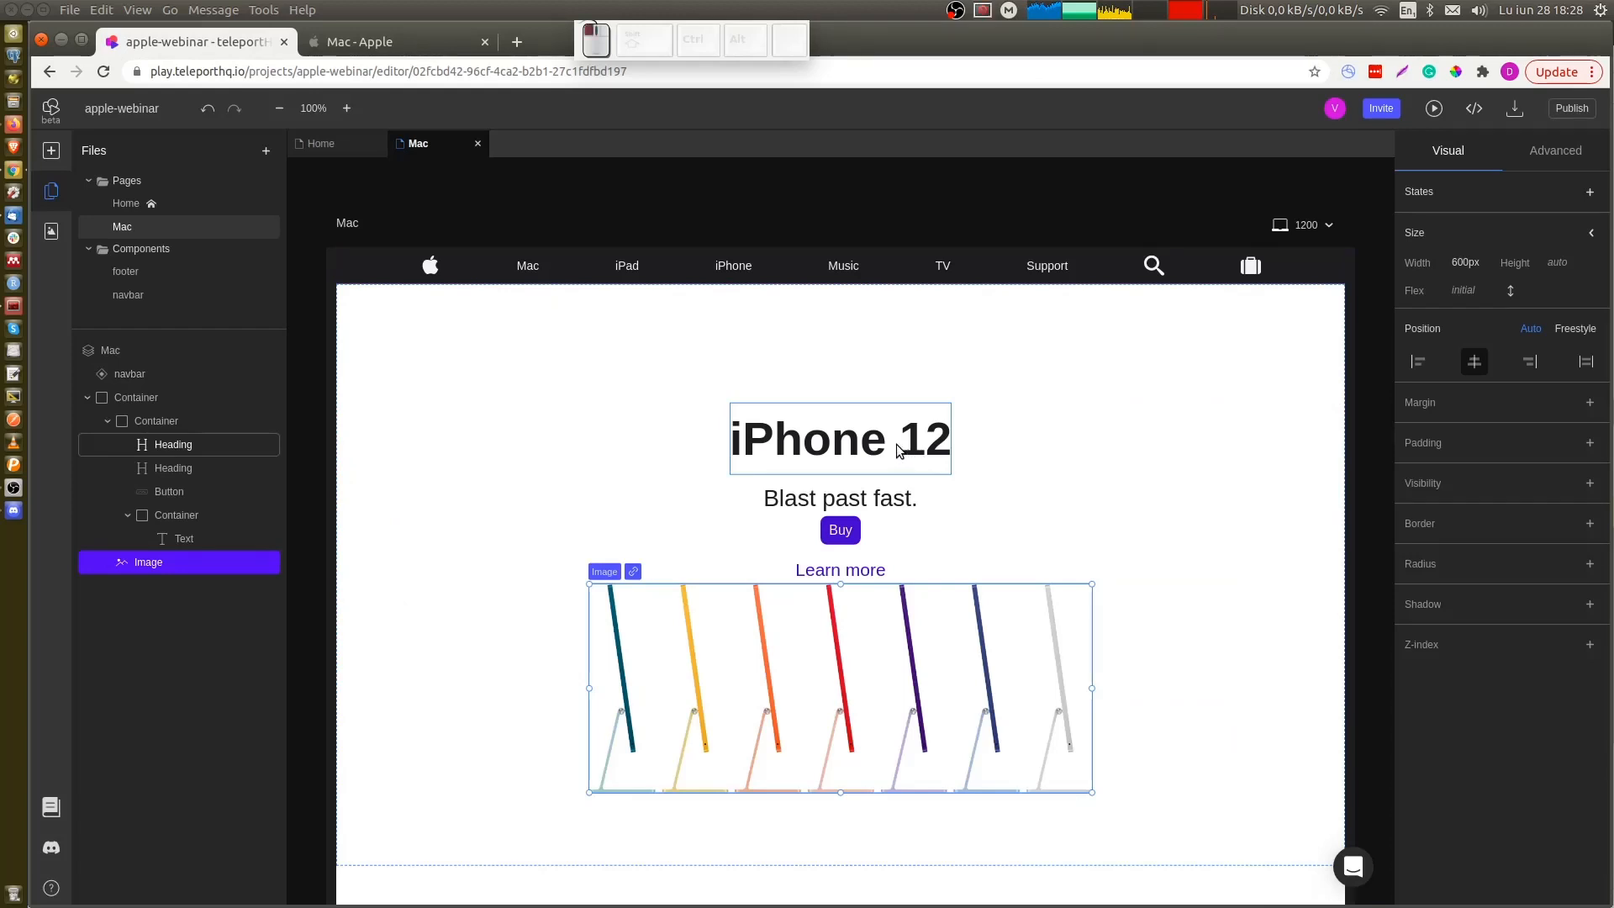
{"action": "double_click", "coordinate": [896, 444]}
{"action": "type", "text": "i"}
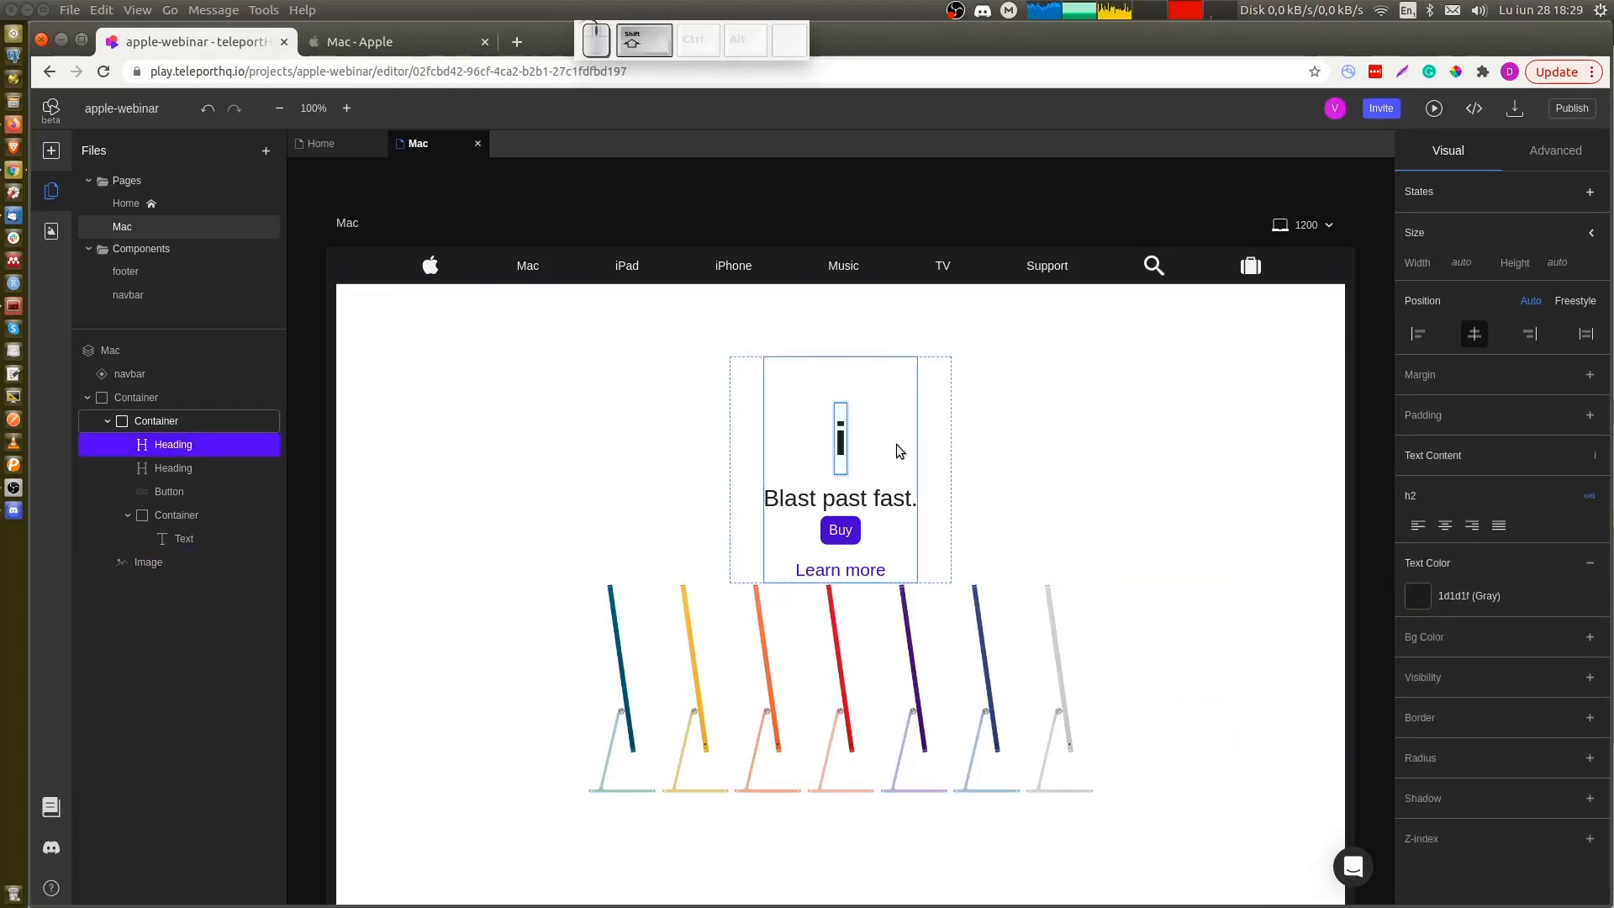
{"action": "type", "text": "Mac"}
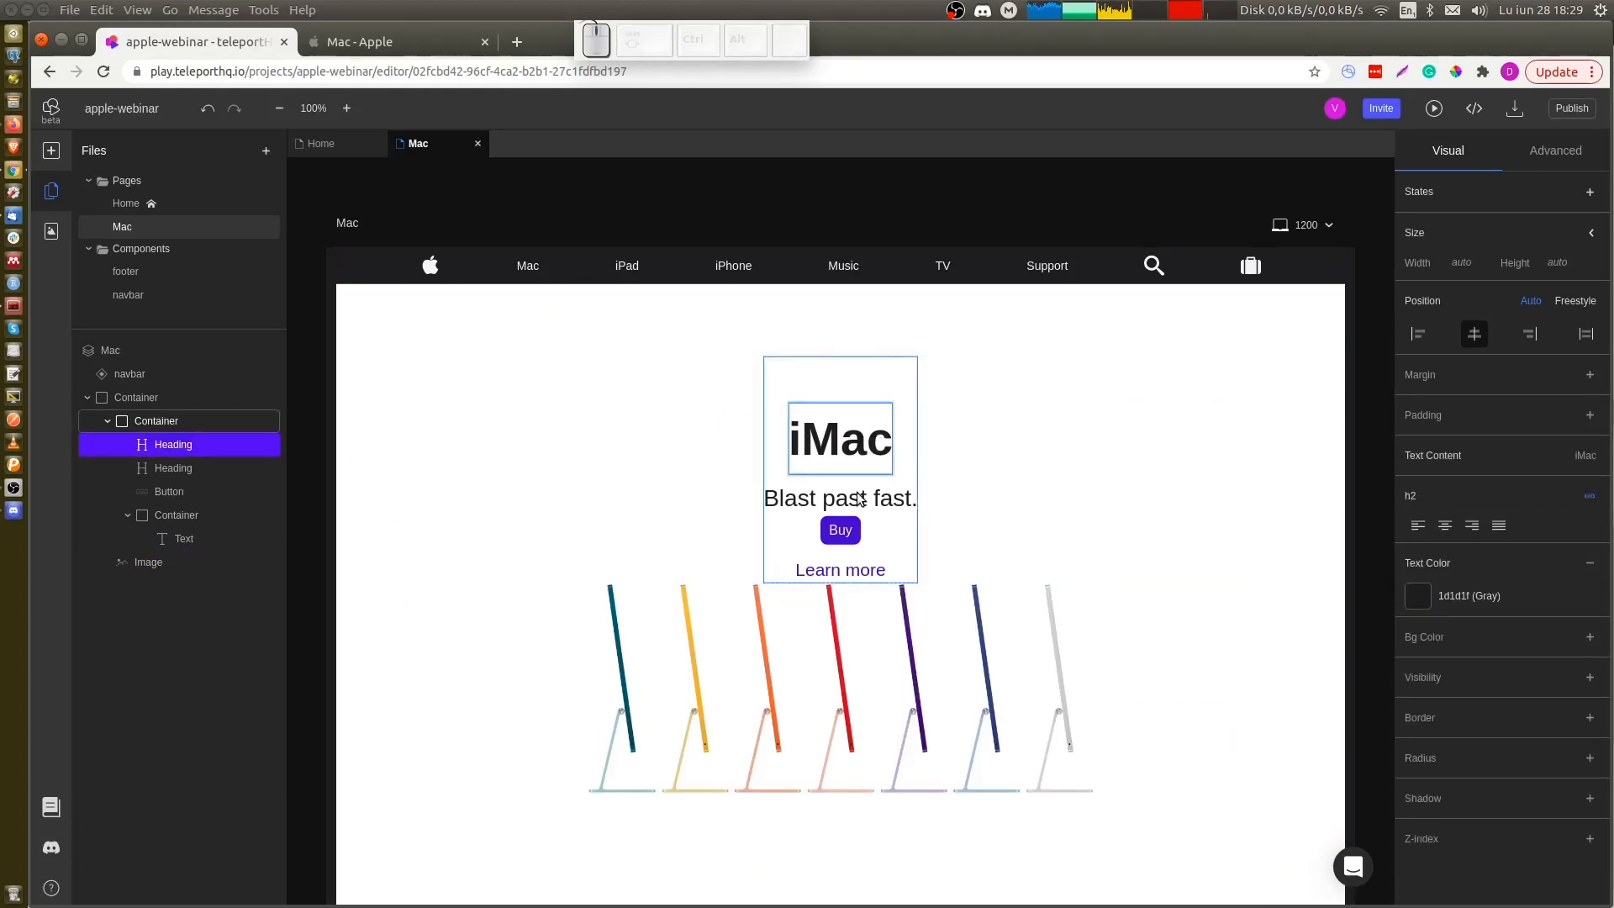
Replace the subheading under the iMac heading with "Say Hello."
{"action": "left_click", "coordinate": [858, 500]}
{"action": "double_click", "coordinate": [858, 499]}
{"action": "type", "text": "sa"}
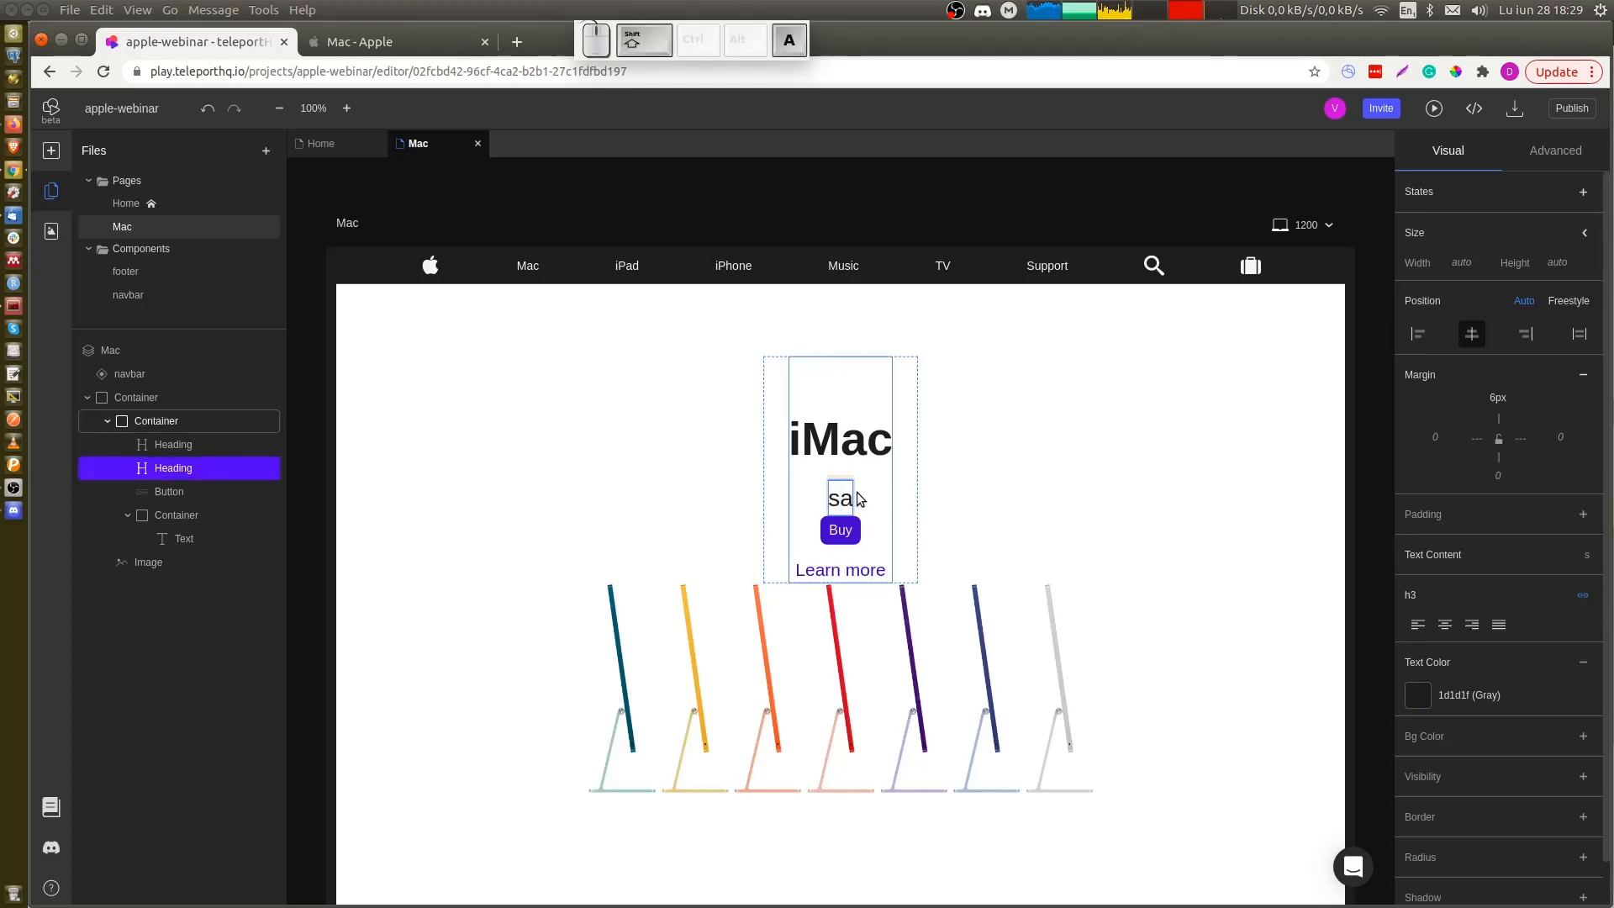
{"action": "type", "text": "y Hello"}
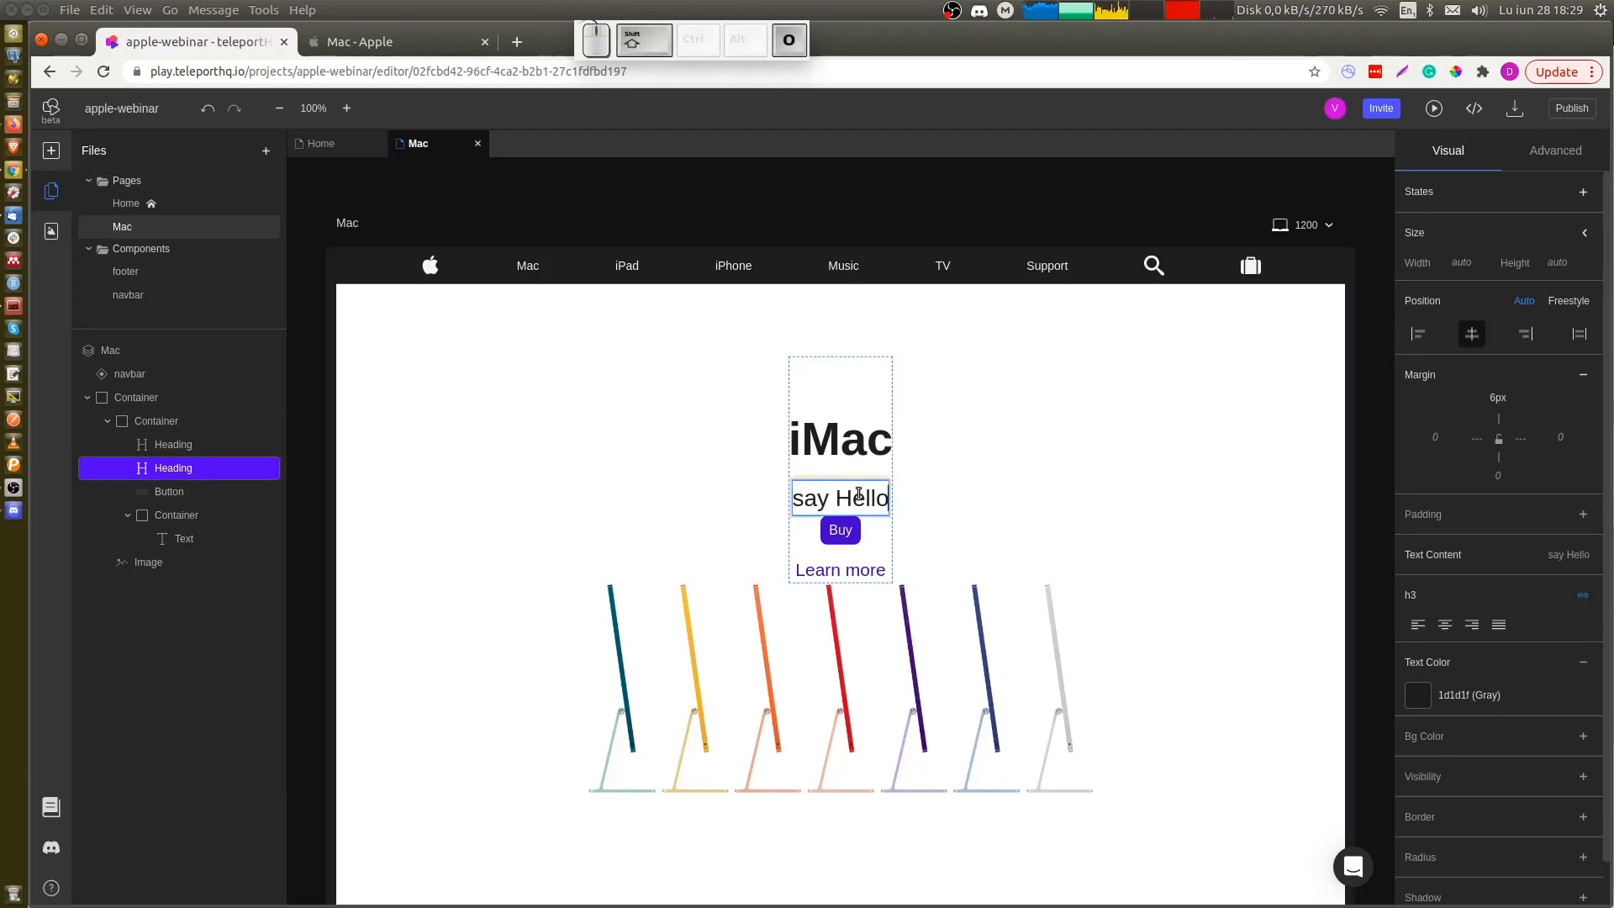
{"action": "type", "text": "."}
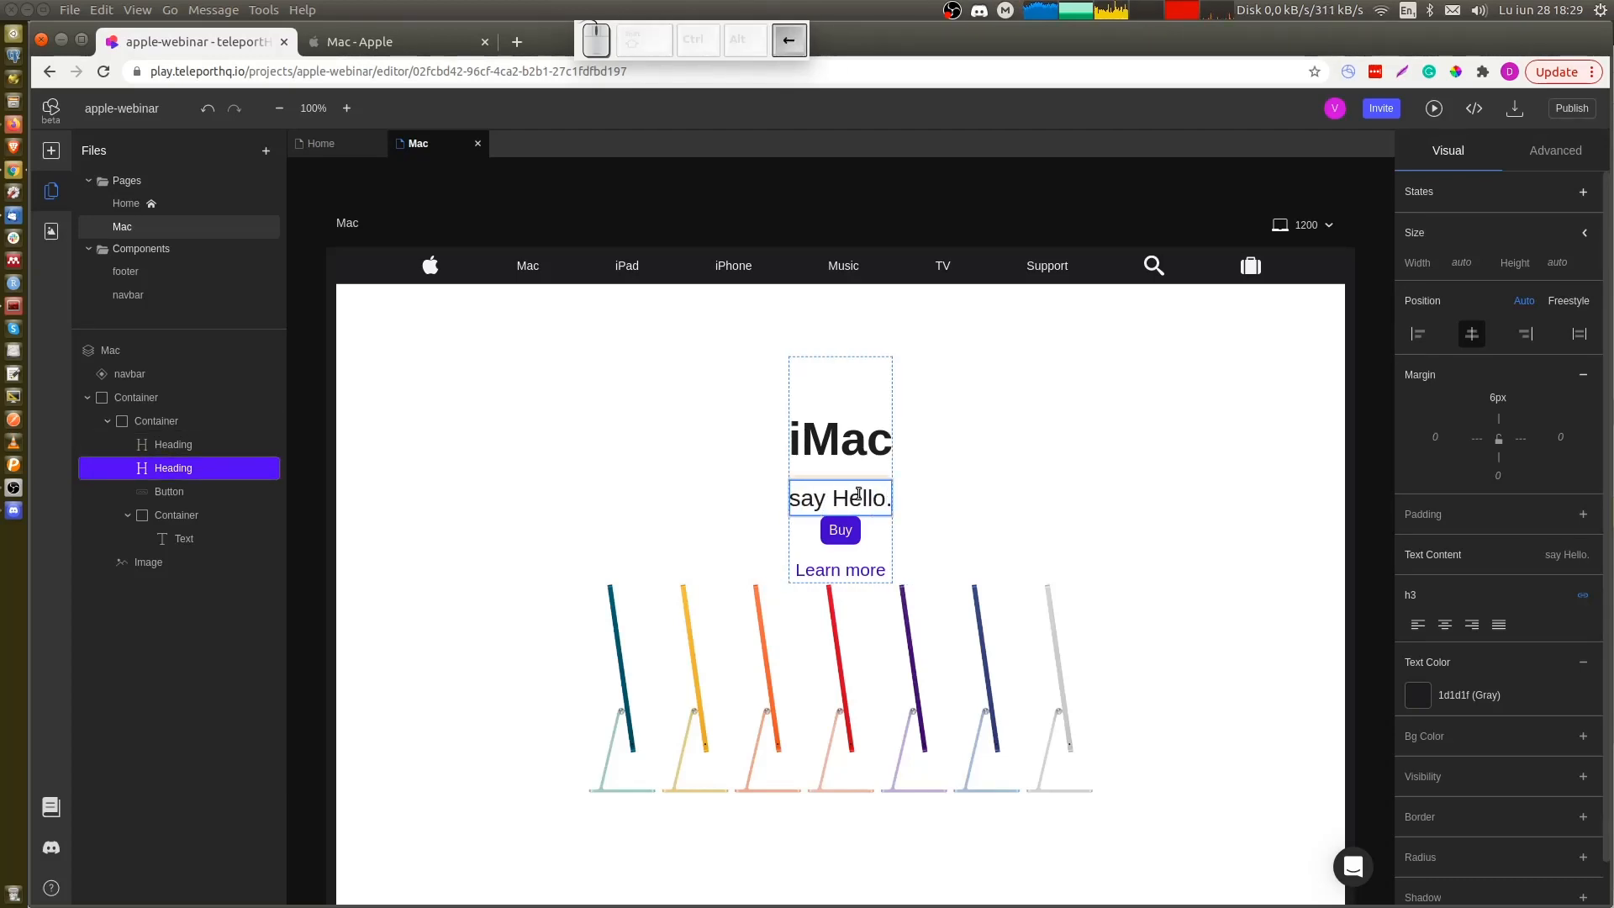
{"action": "type", "text": "S"}
{"action": "key", "text": "Delete"}
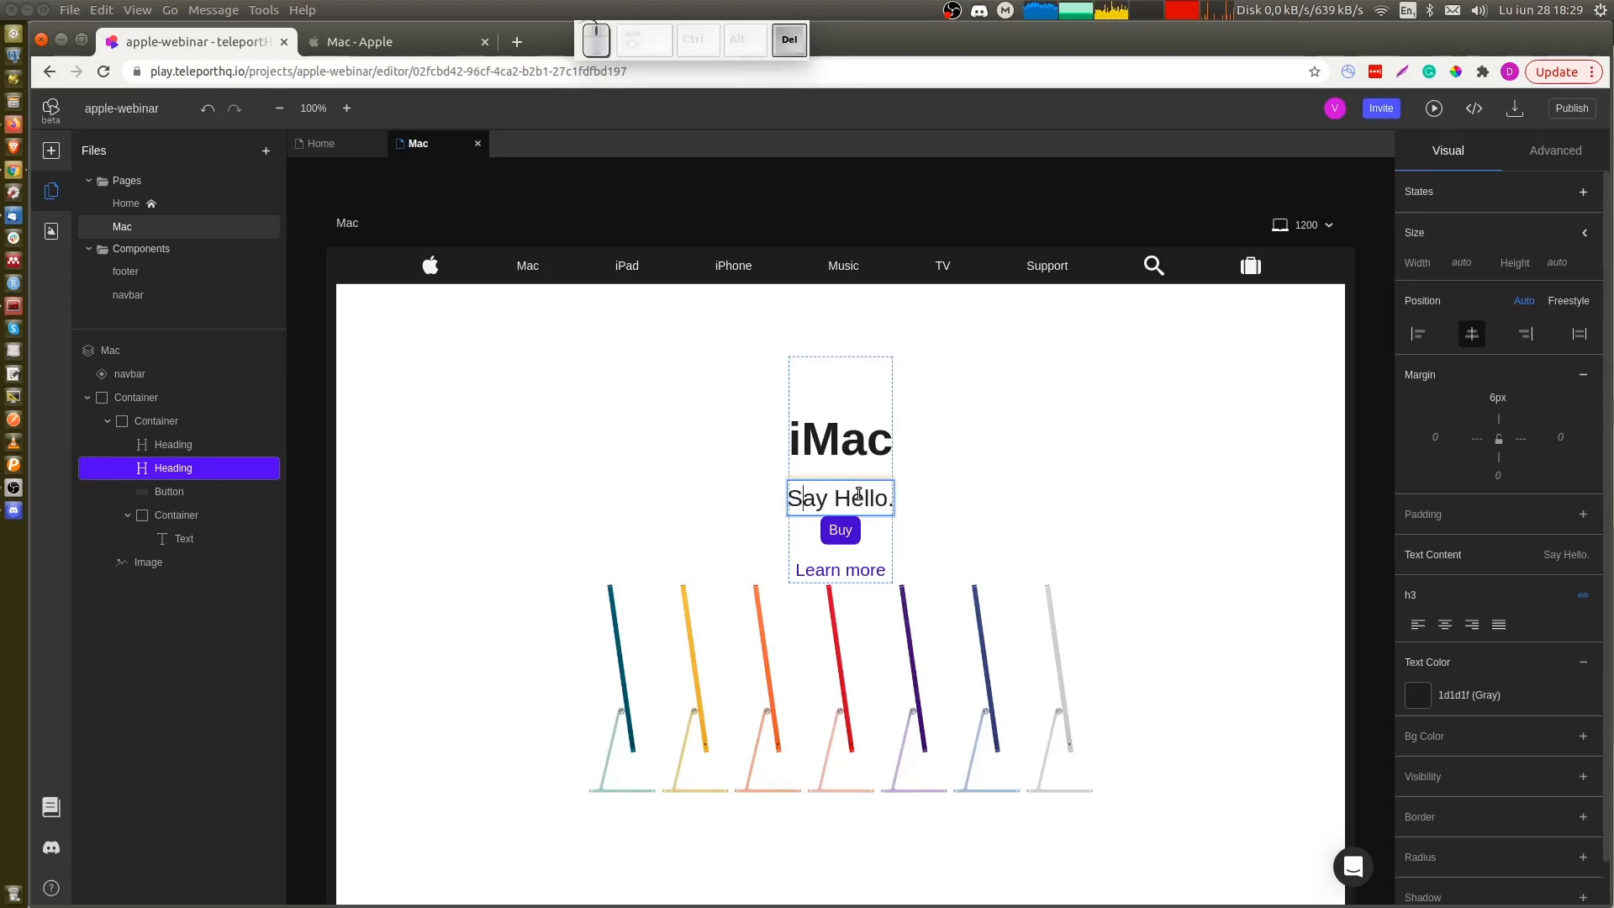
{"action": "left_click", "coordinate": [841, 529]}
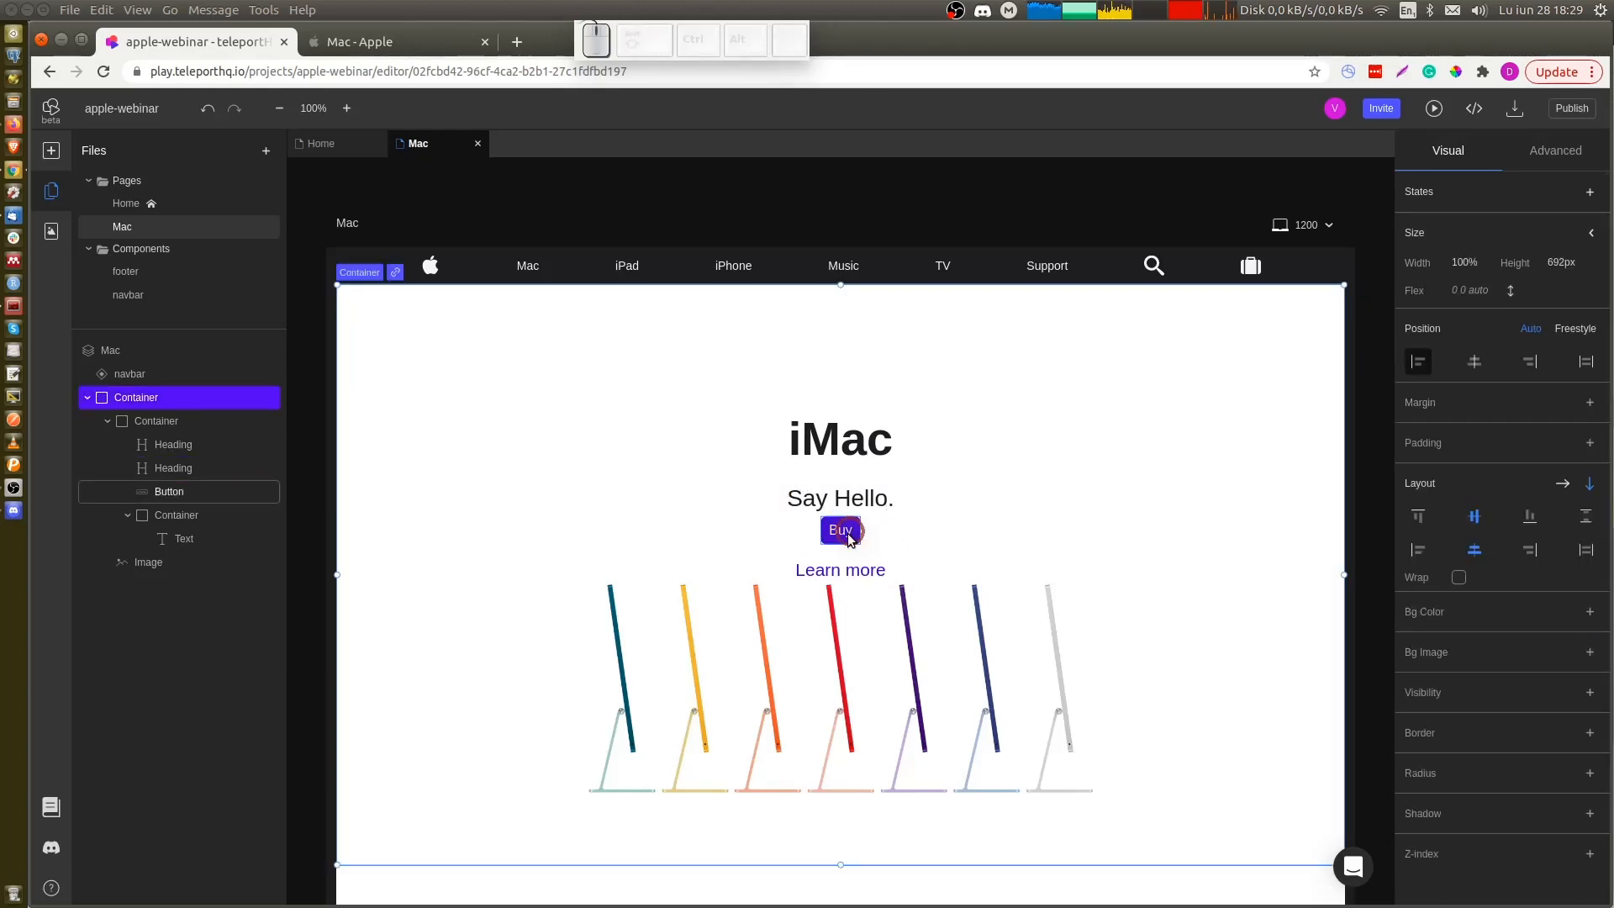
{"action": "left_click", "coordinate": [841, 530]}
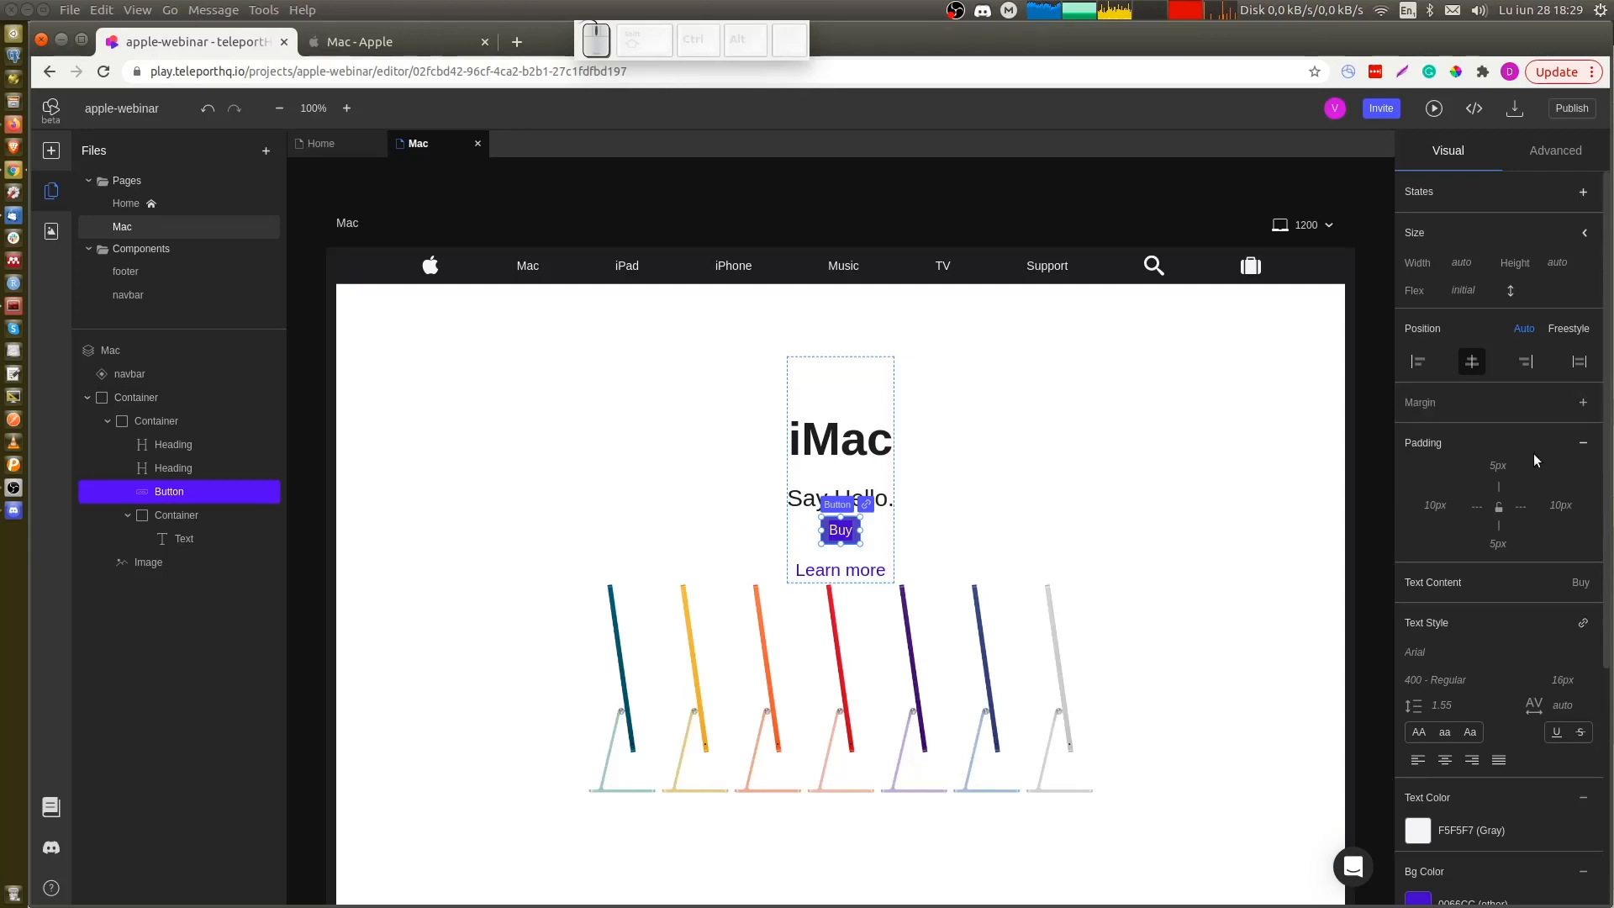
{"action": "left_click", "coordinate": [1492, 465]}
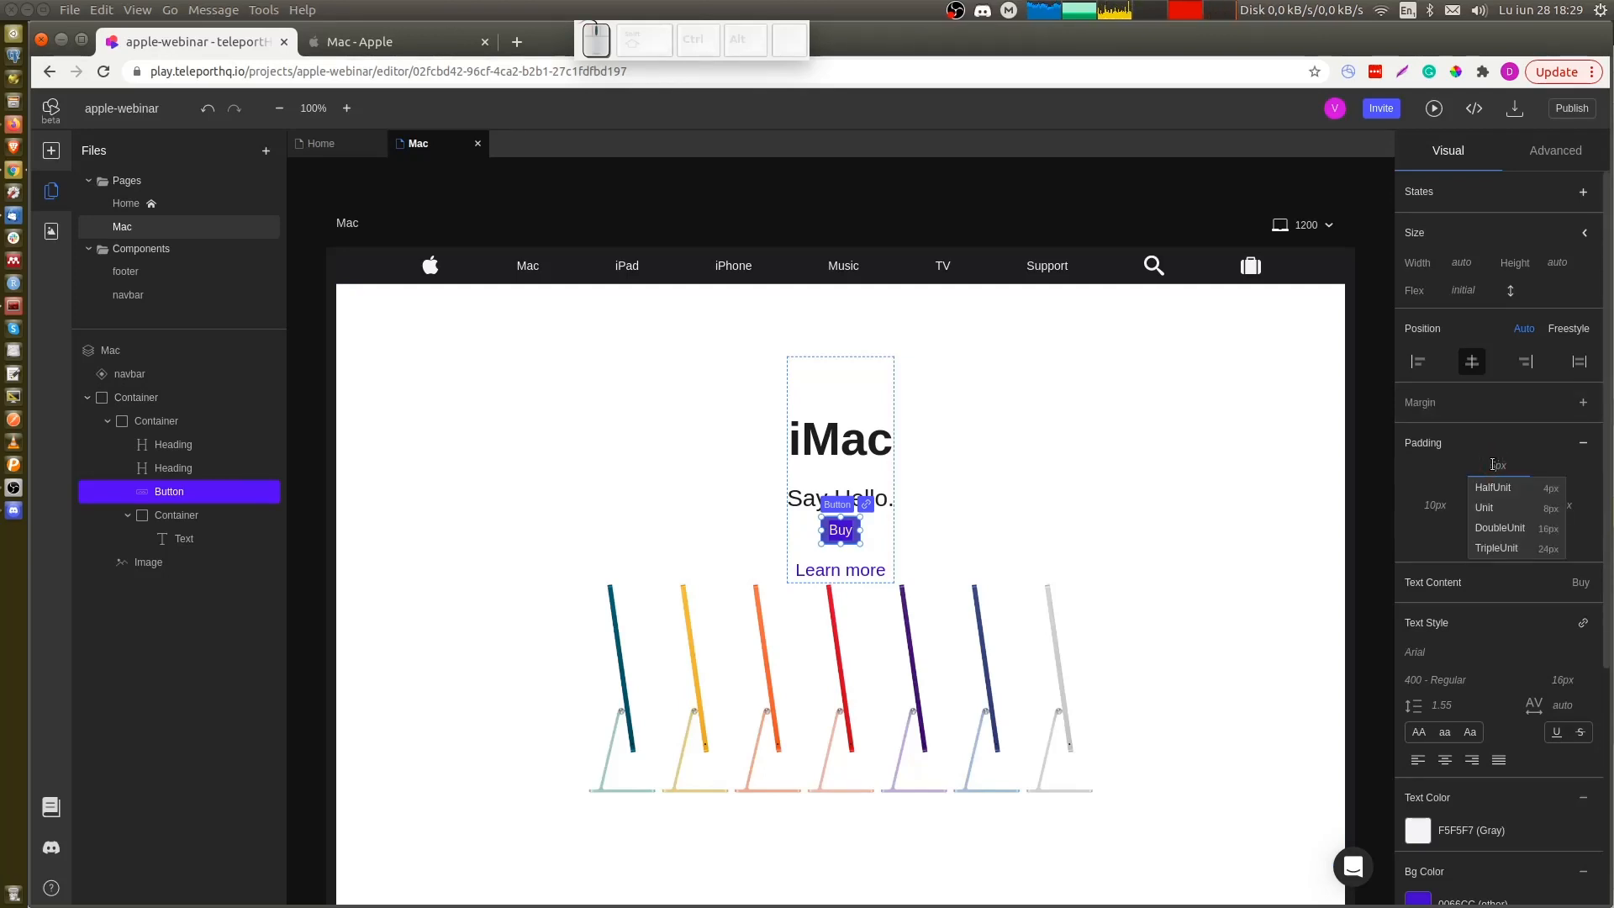
{"action": "left_click", "coordinate": [1583, 402]}
{"action": "left_click", "coordinate": [1239, 456]}
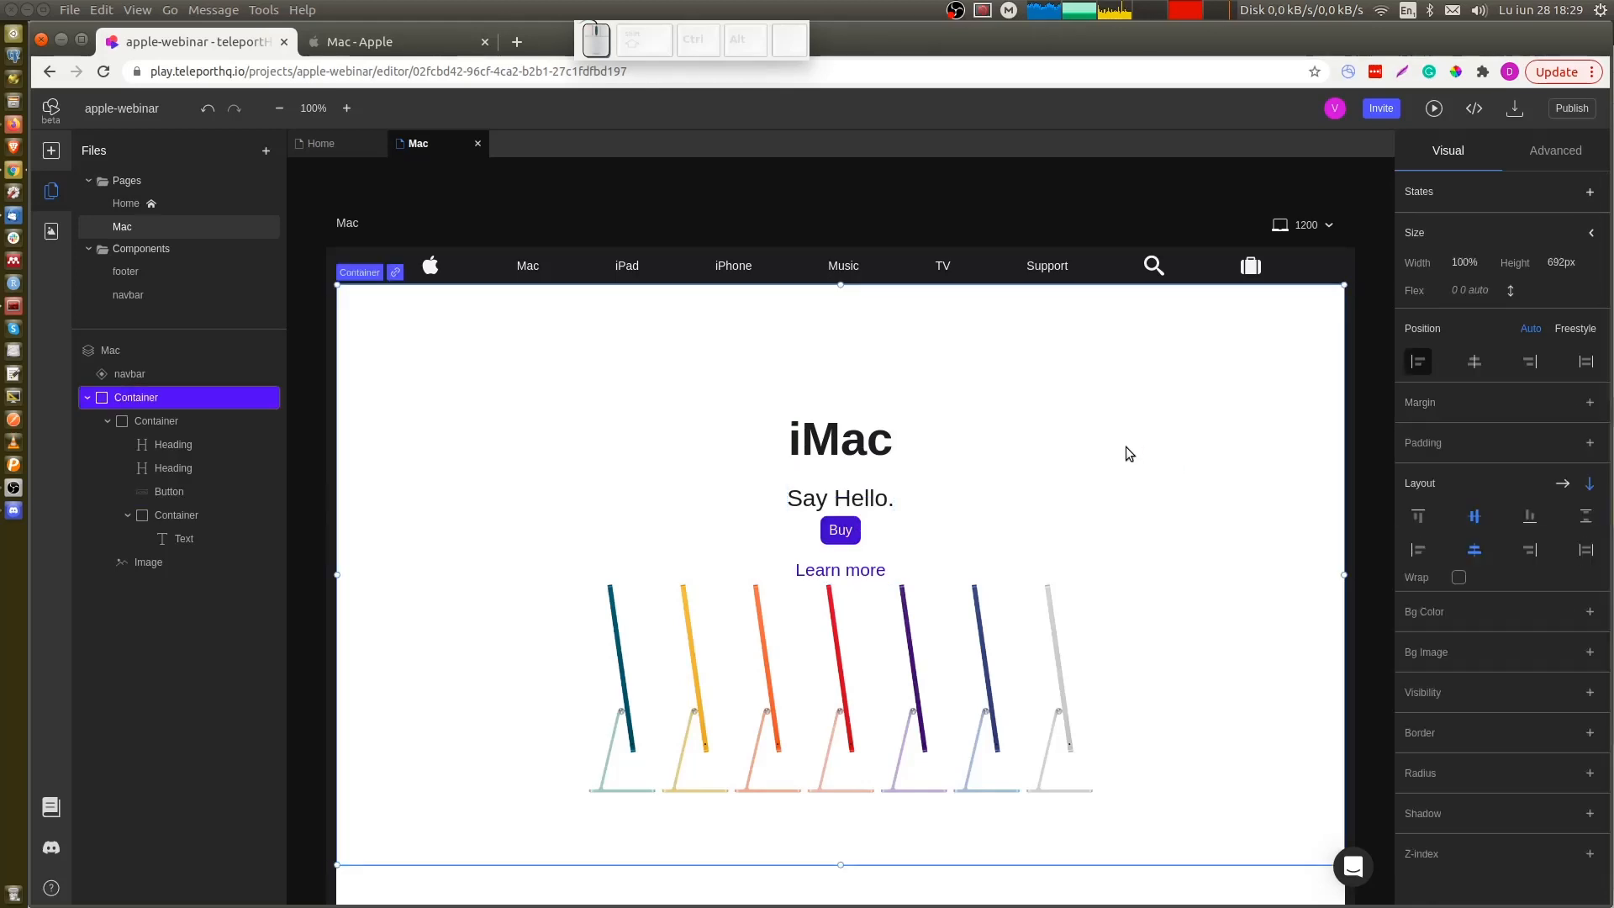
Open the navbar component from the Mac page and link its Apple icon to the Home page
{"action": "scroll", "coordinate": [1201, 579], "scroll_direction": "down", "scroll_amount": 3}
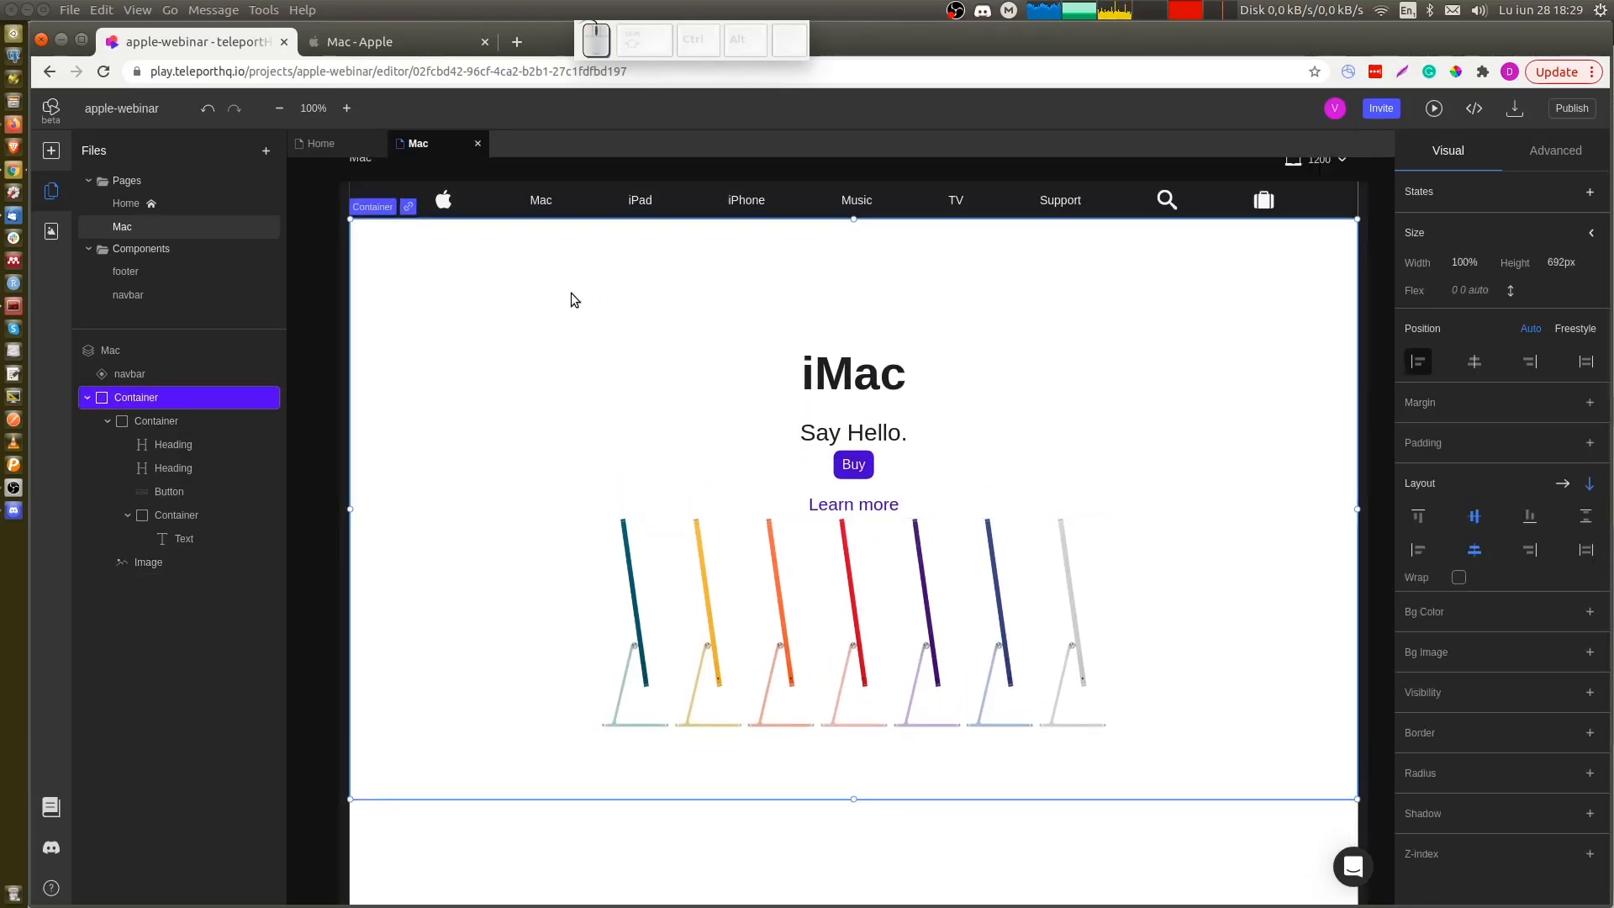
{"action": "left_click", "coordinate": [446, 202]}
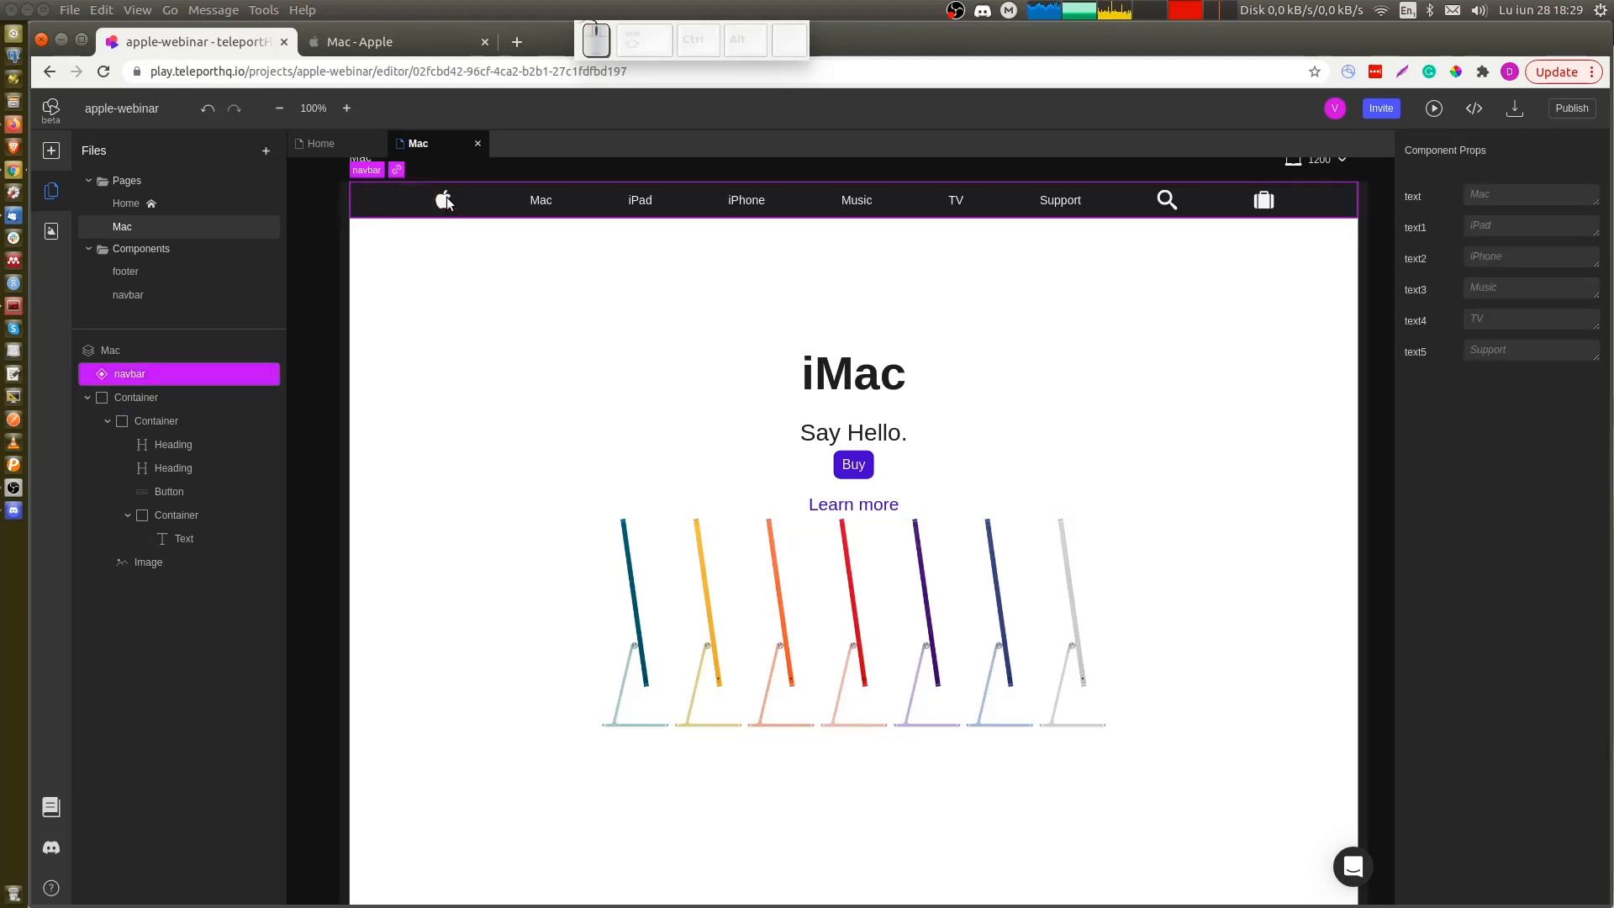
{"action": "double_click", "coordinate": [392, 202]}
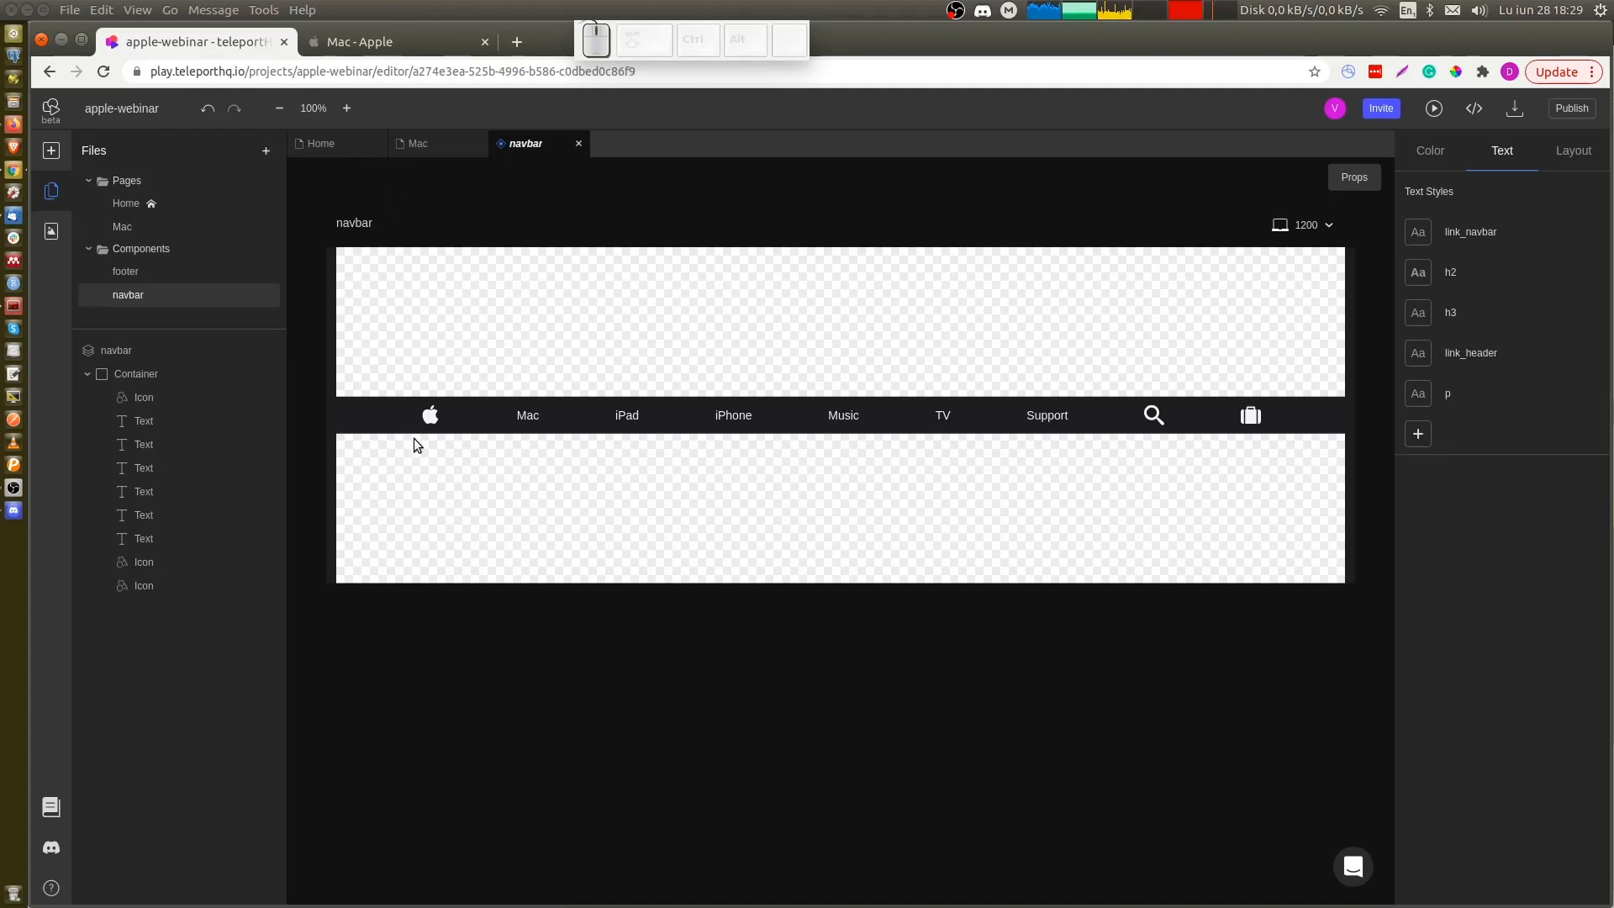
{"action": "left_click", "coordinate": [430, 417]}
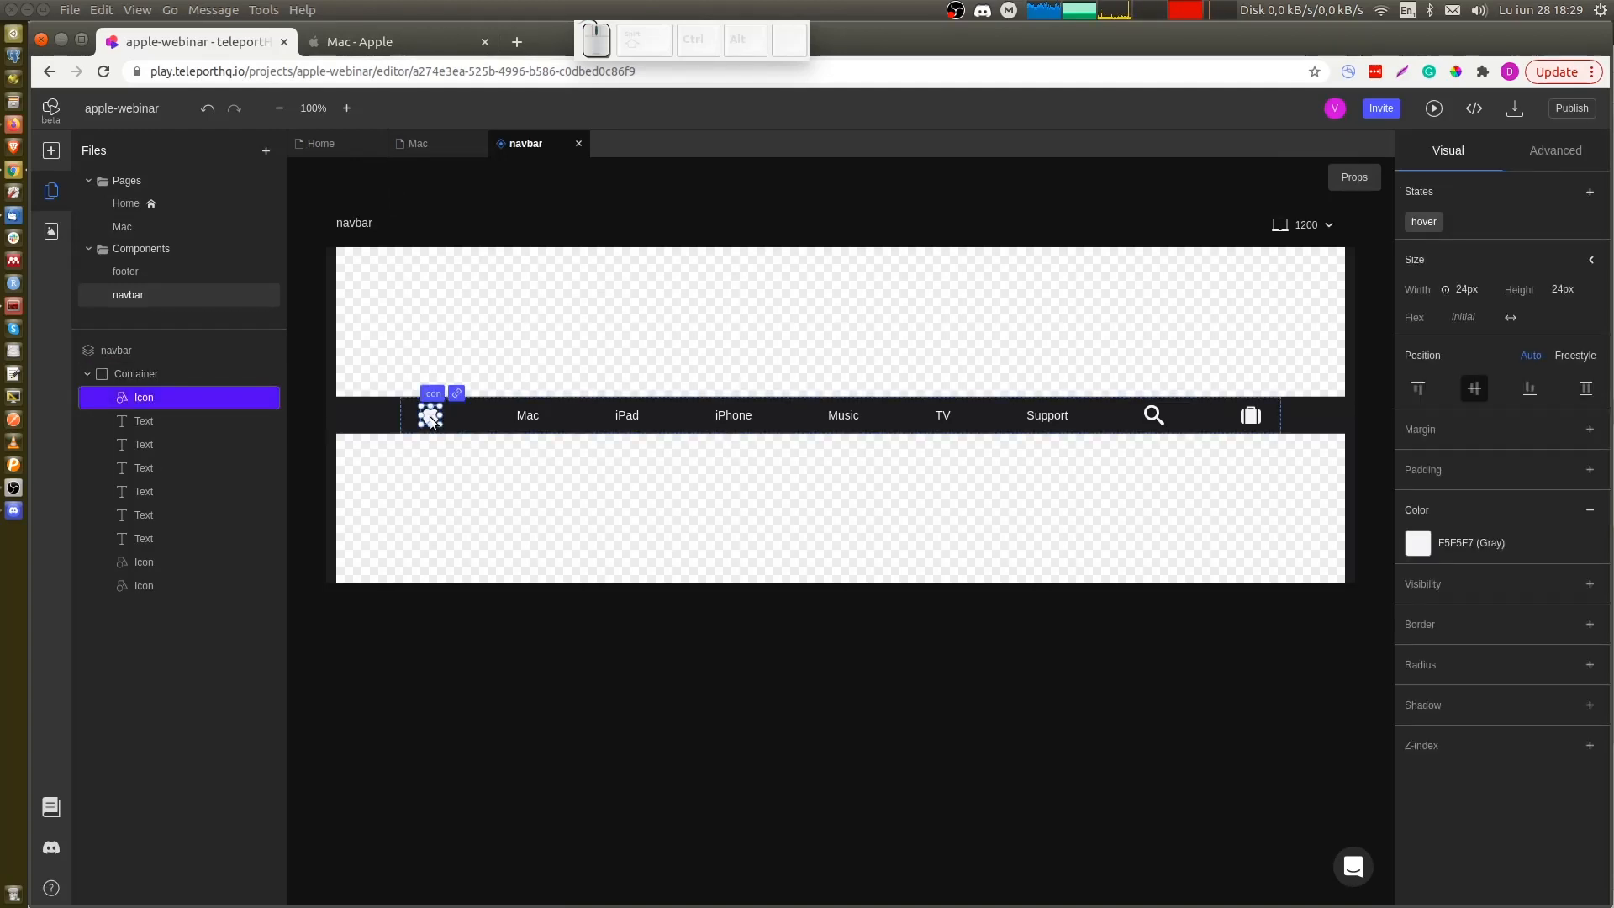
{"action": "left_click", "coordinate": [455, 397]}
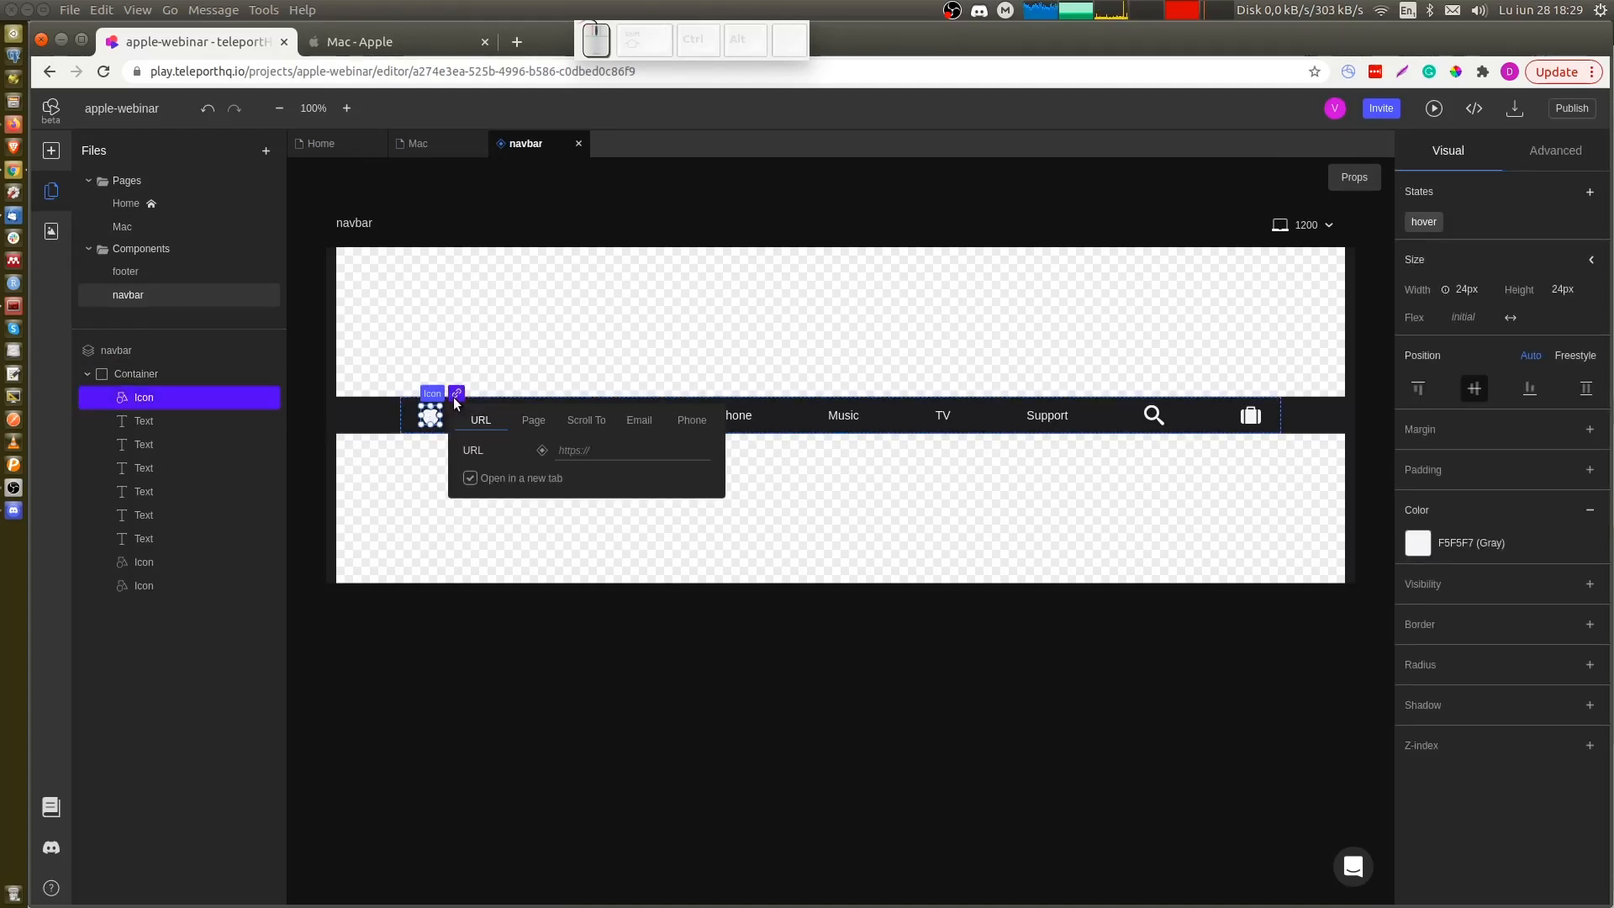
{"action": "left_click", "coordinate": [531, 421]}
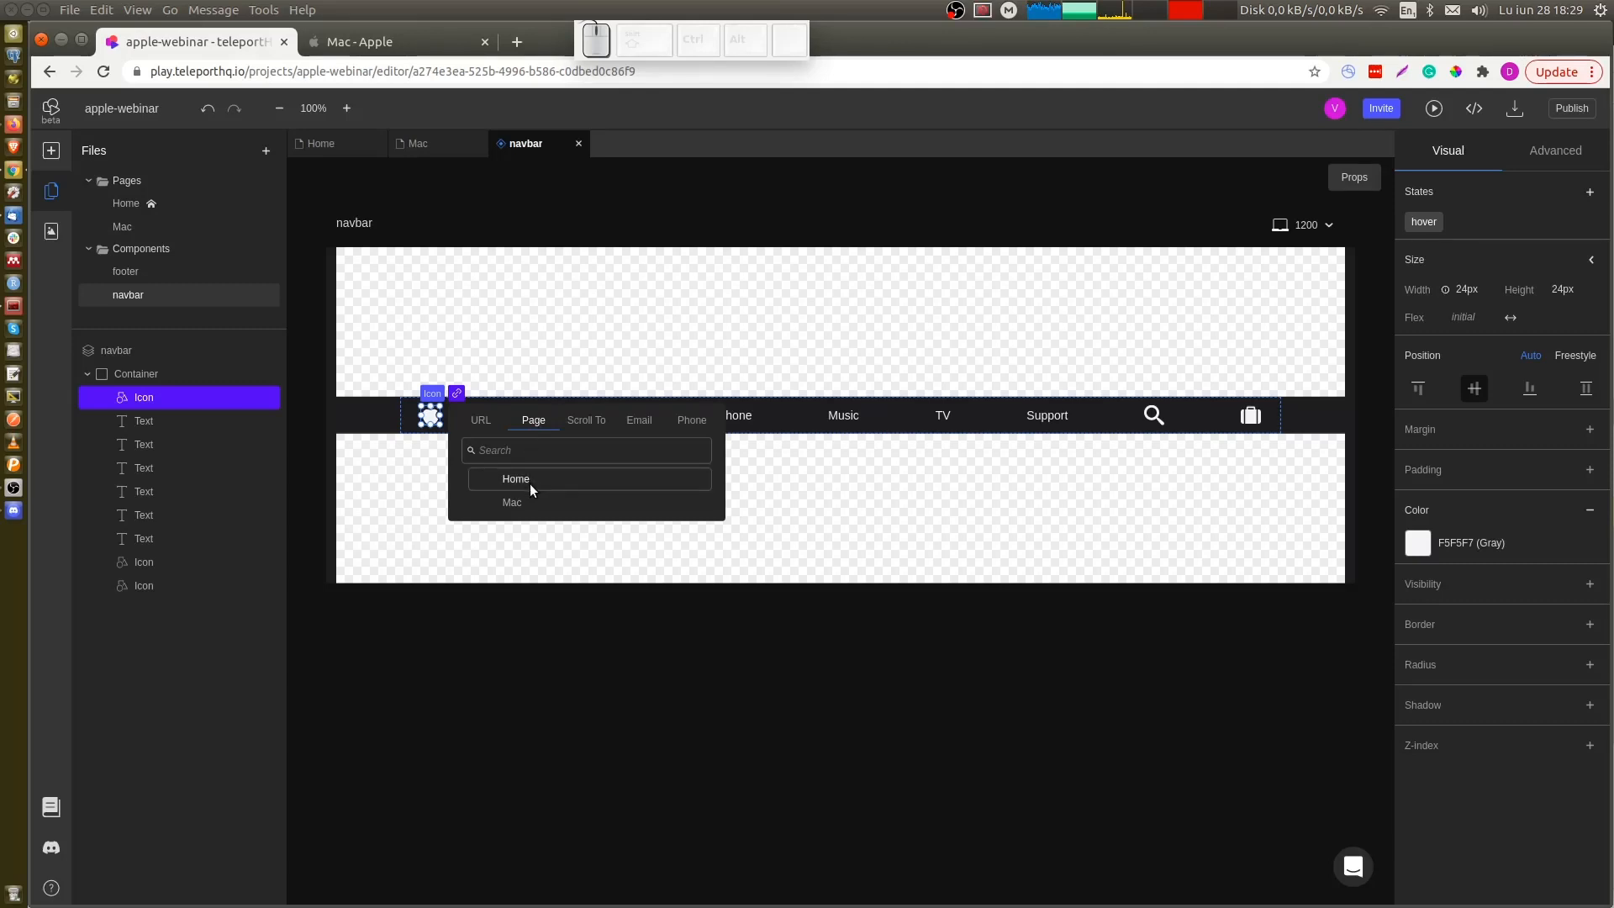
{"action": "left_click", "coordinate": [530, 485]}
Link the navbar's Mac text to the Mac page
{"action": "left_click", "coordinate": [528, 415]}
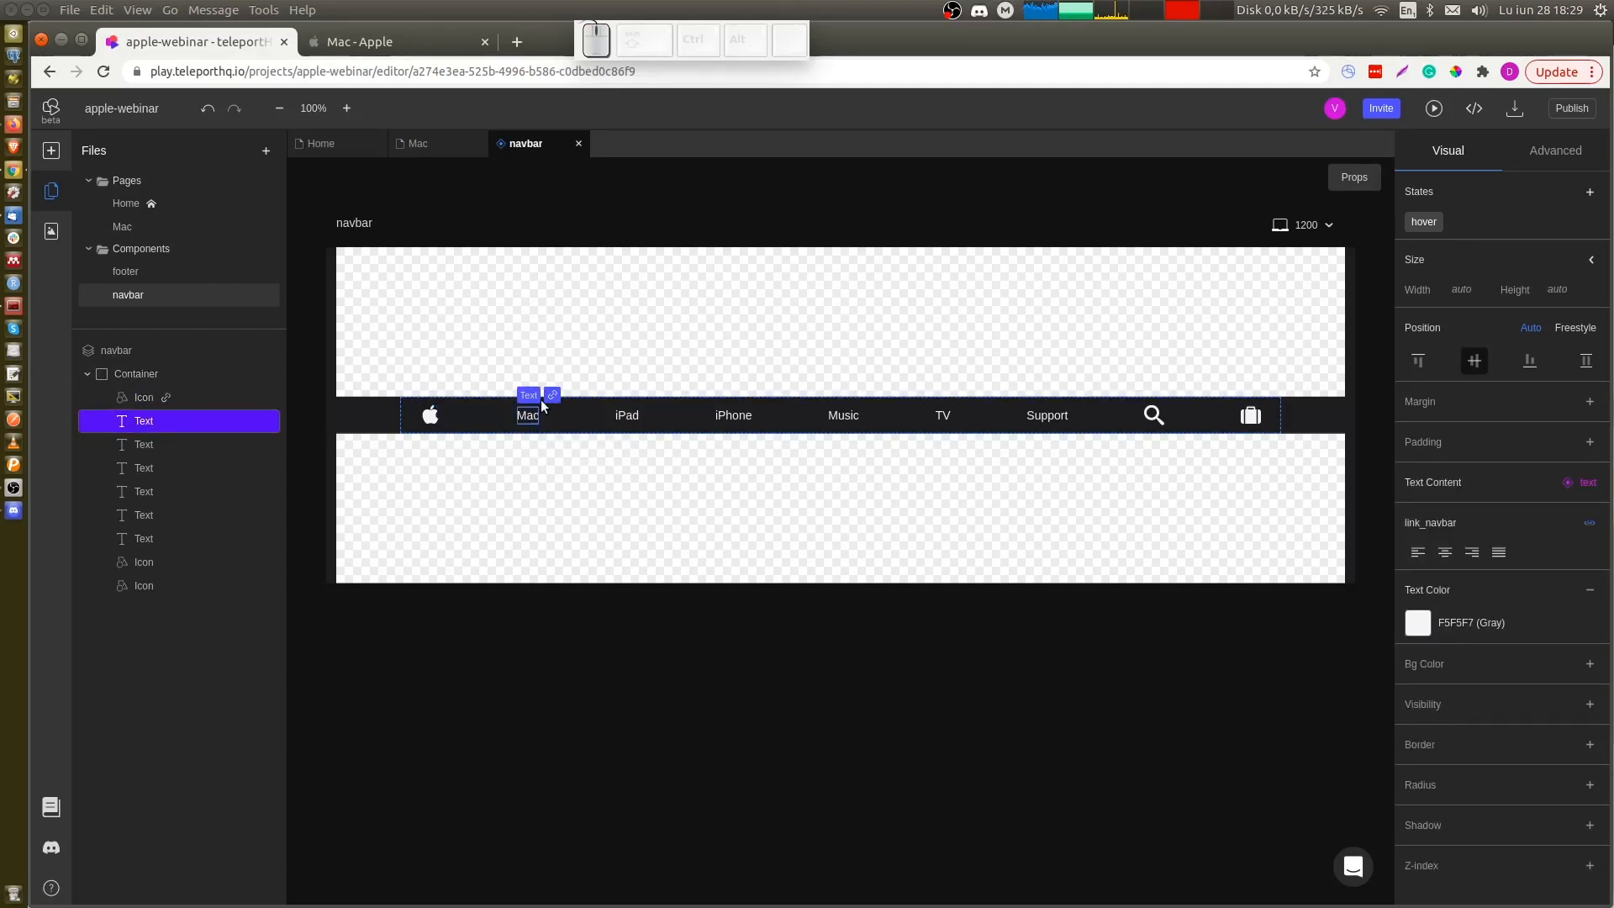
{"action": "left_click", "coordinate": [552, 397]}
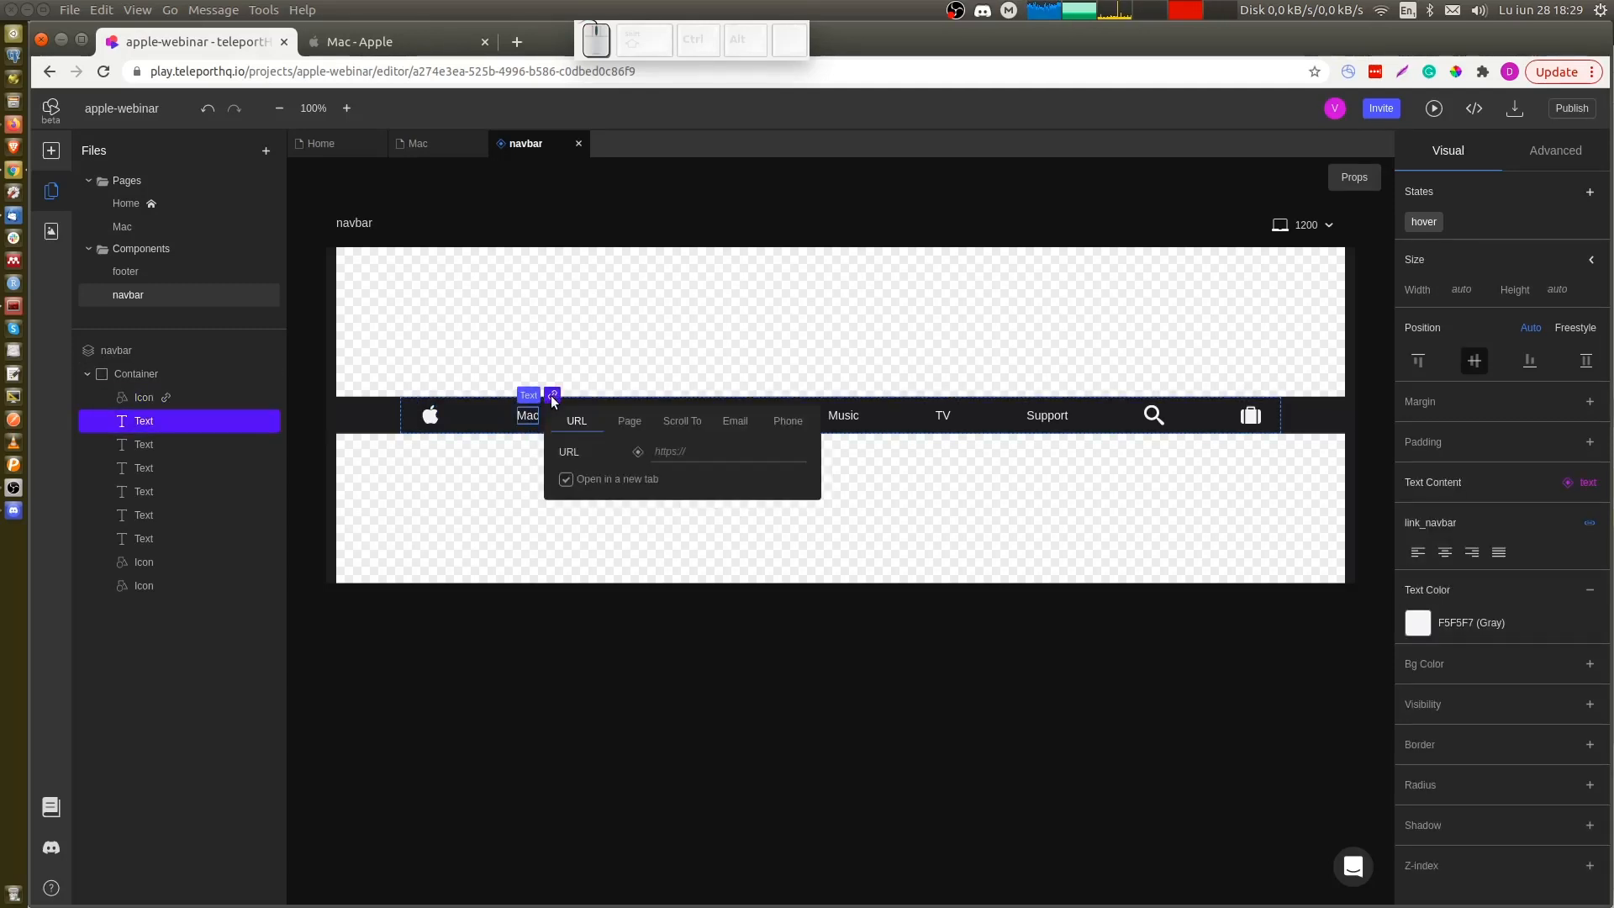
{"action": "left_click", "coordinate": [633, 430]}
{"action": "left_click", "coordinate": [625, 502]}
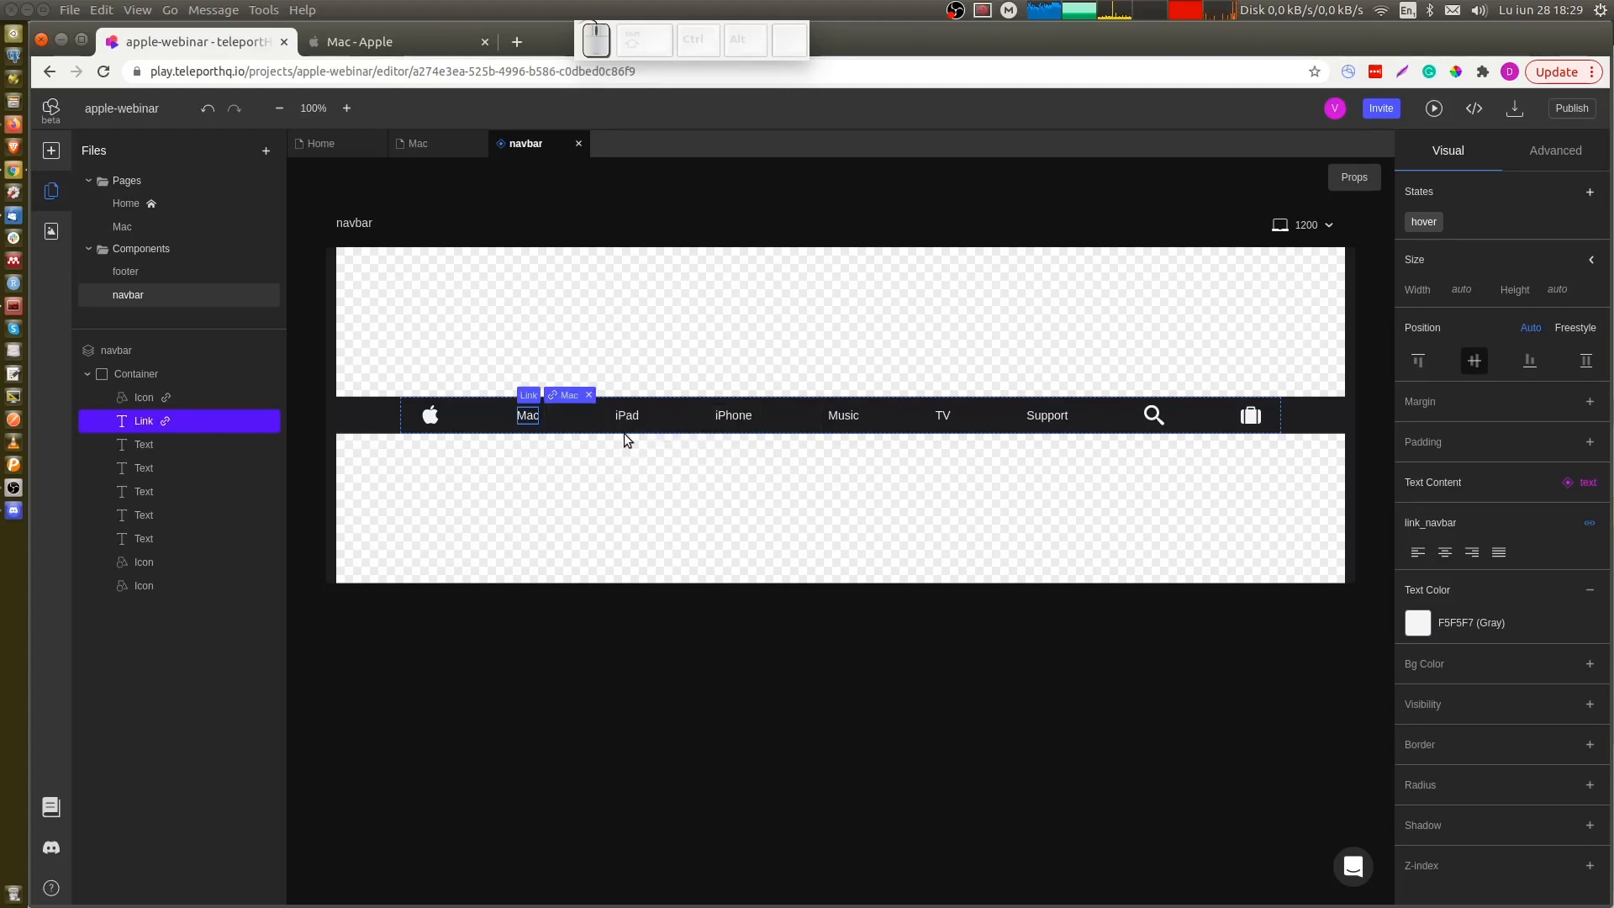
Link the navbar's iPad and iPhone texts to the Mac page
{"action": "left_click", "coordinate": [626, 415]}
{"action": "left_click", "coordinate": [651, 395]}
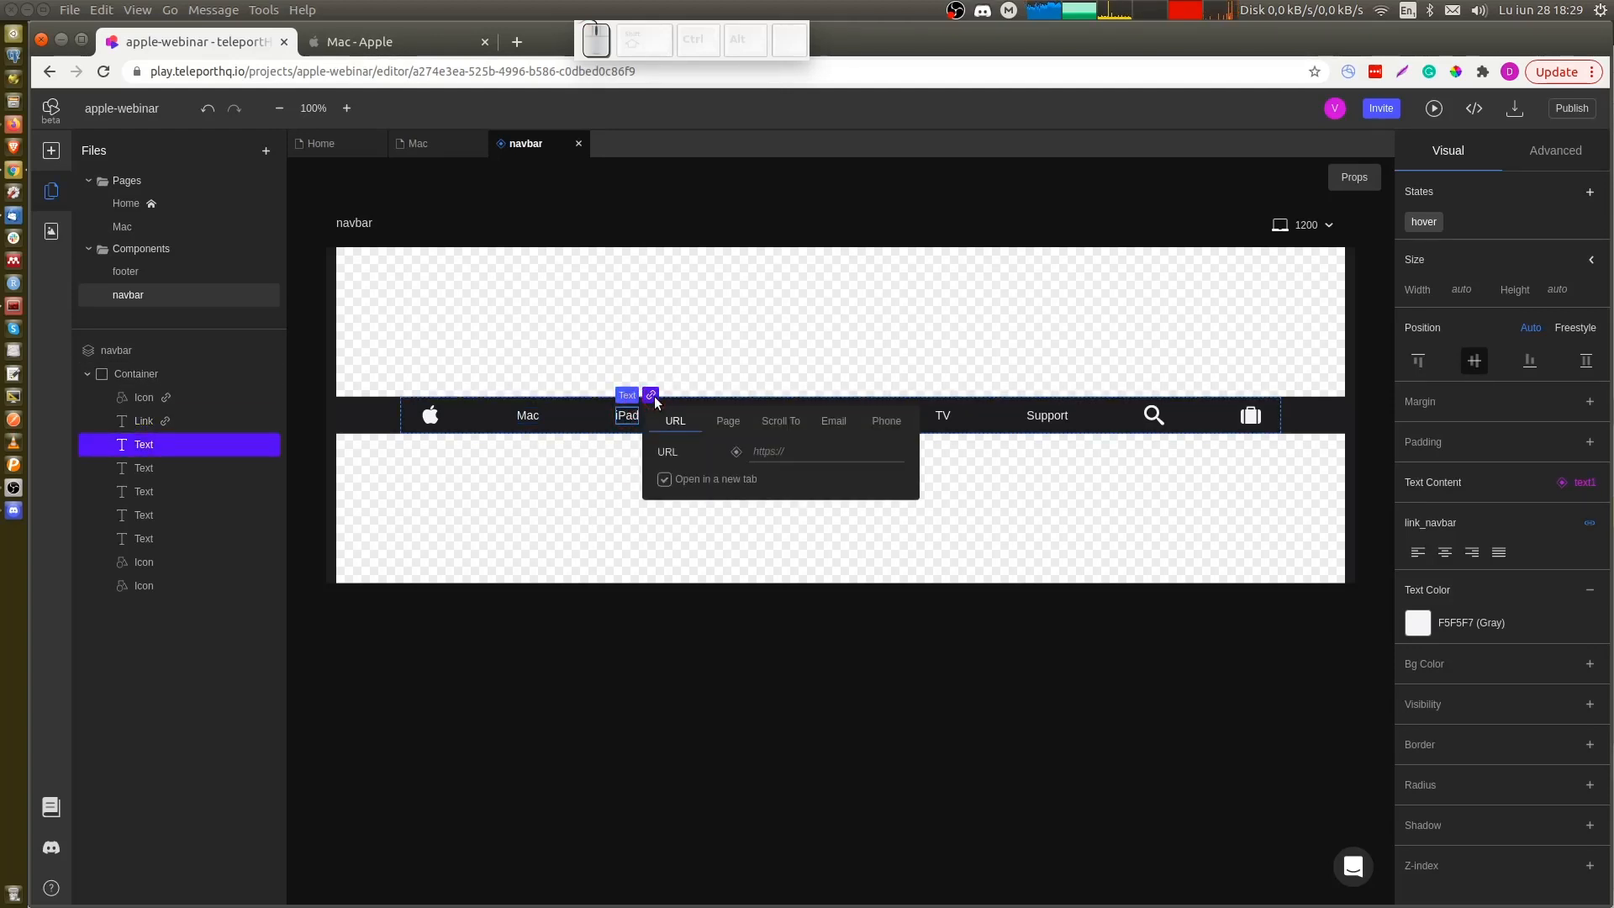
{"action": "left_click", "coordinate": [725, 420]}
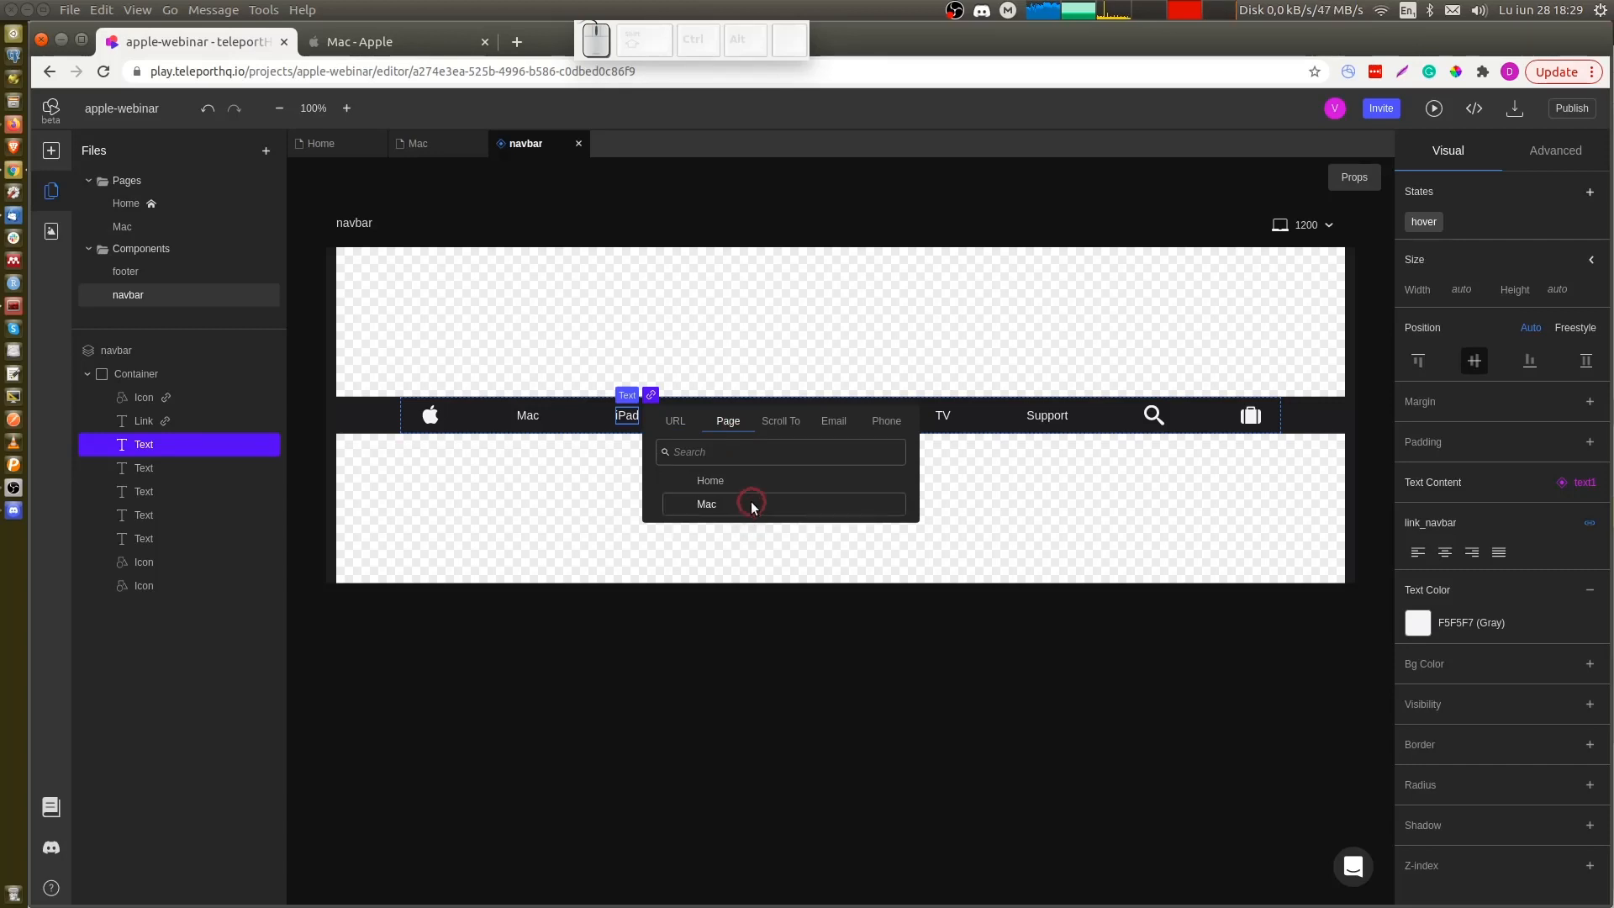
{"action": "left_click", "coordinate": [751, 503]}
{"action": "left_click", "coordinate": [734, 418]}
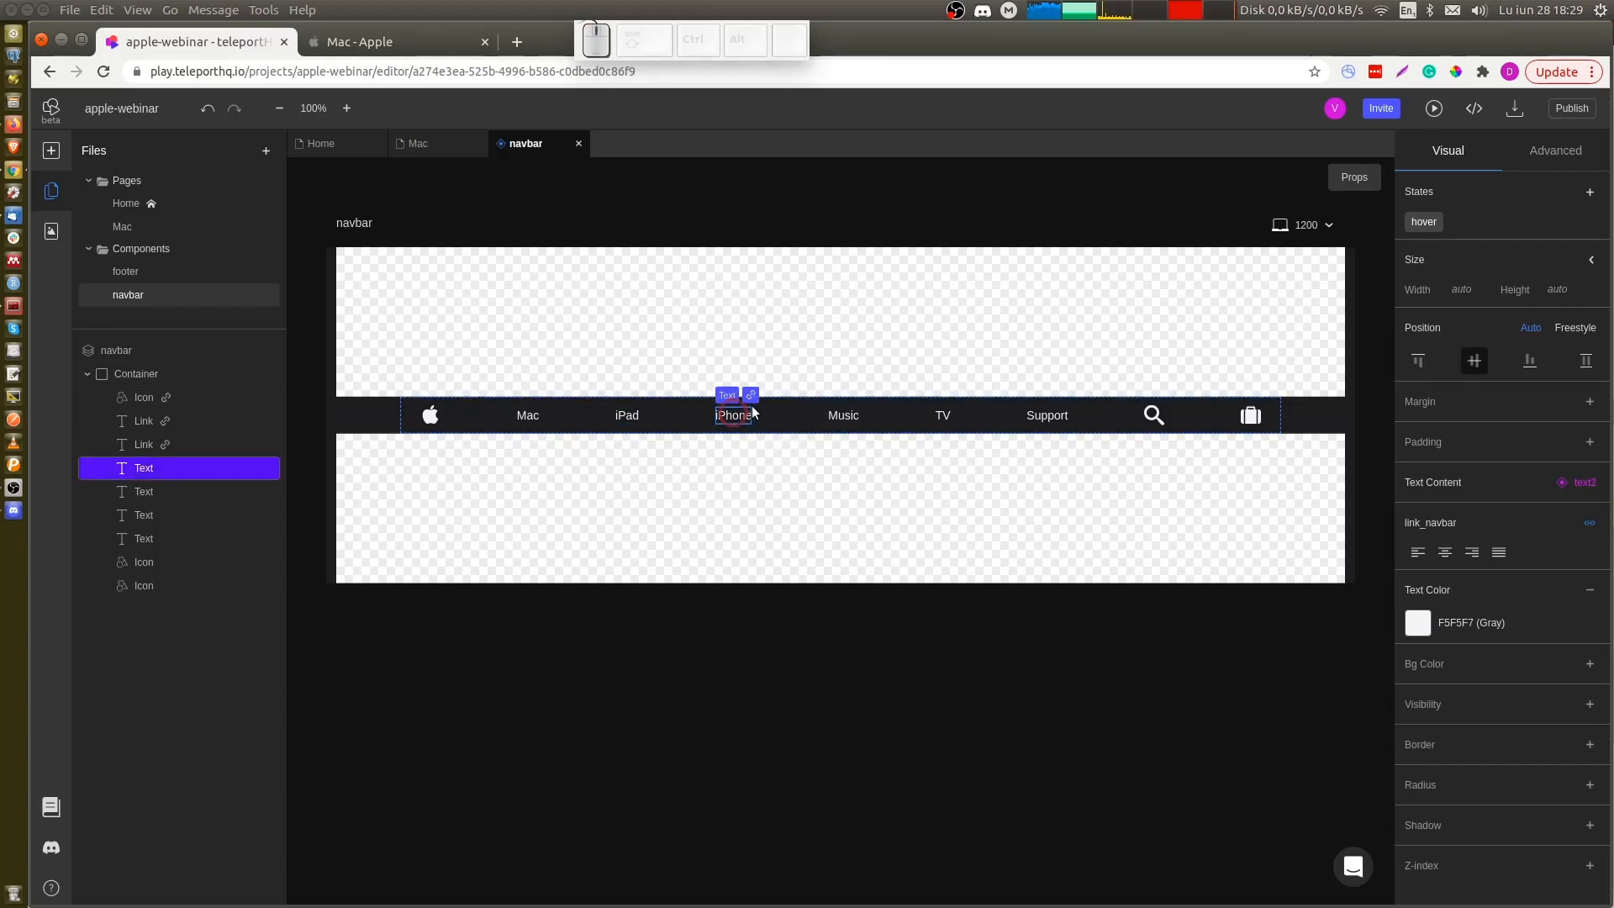
{"action": "left_click", "coordinate": [750, 395]}
{"action": "left_click", "coordinate": [821, 423]}
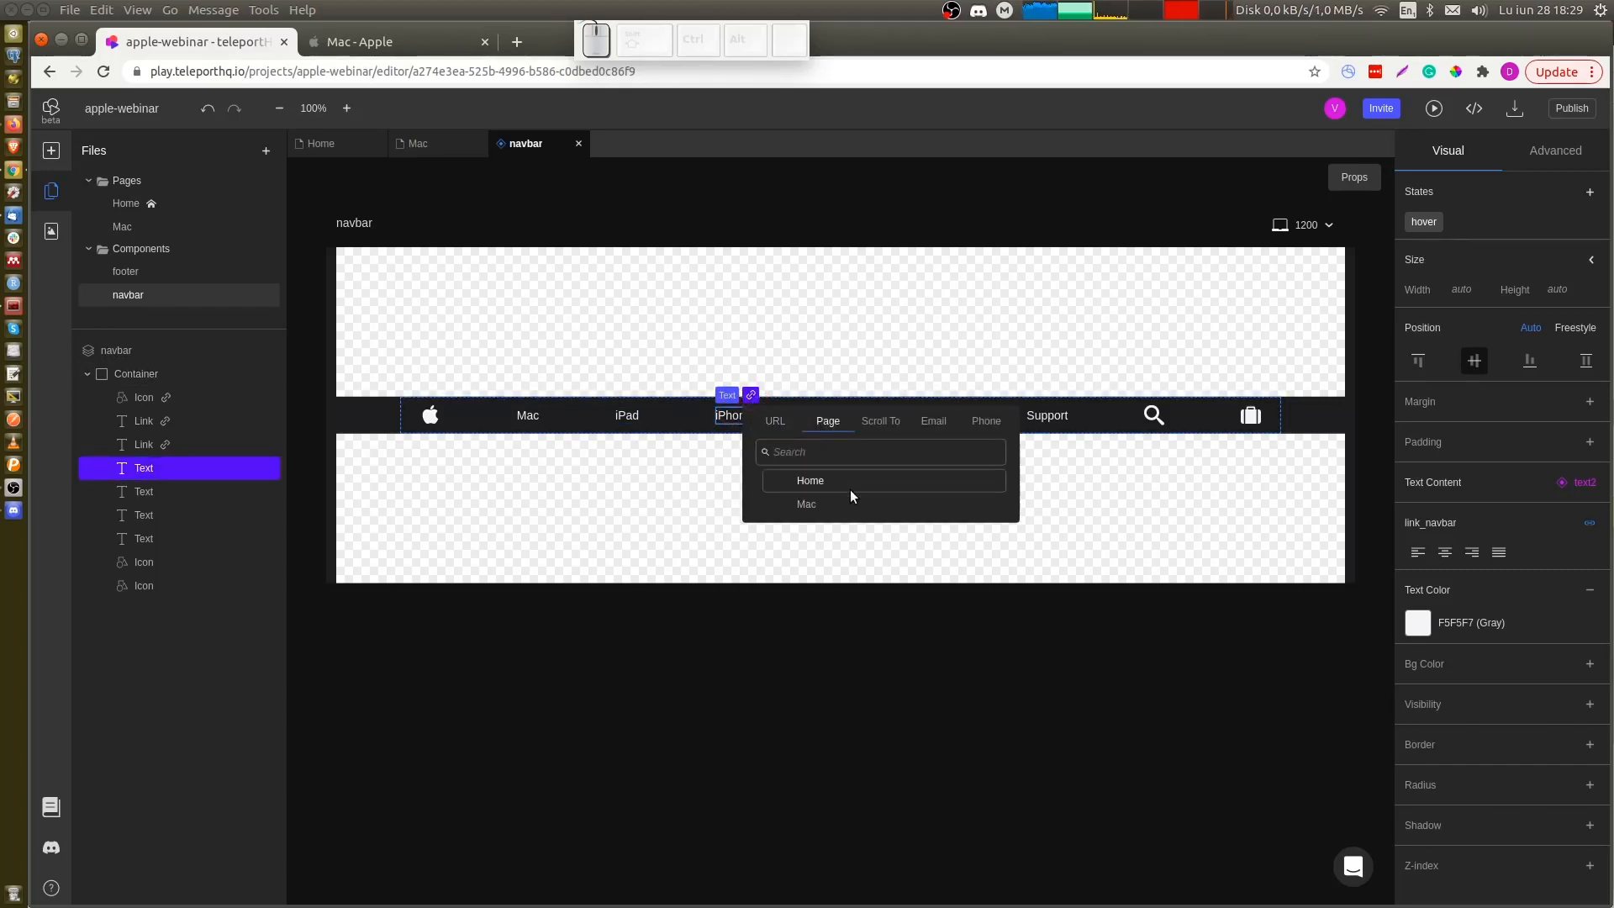
{"action": "left_click", "coordinate": [820, 501]}
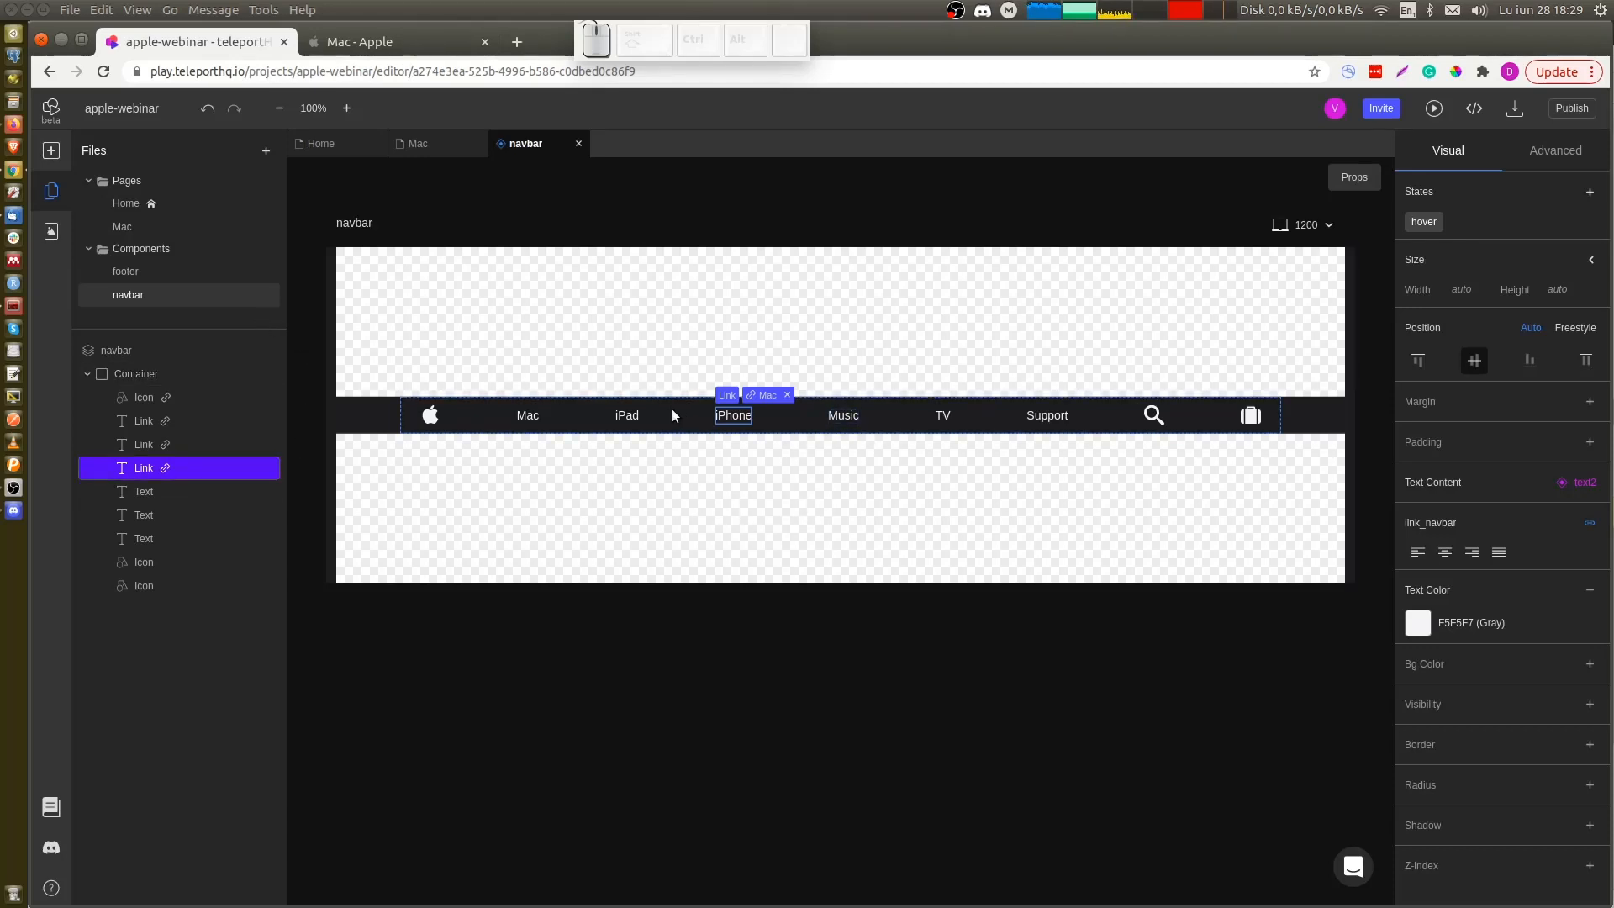
Add the footer component below the legal text on the Home page and open the footer component
{"action": "left_click", "coordinate": [124, 201]}
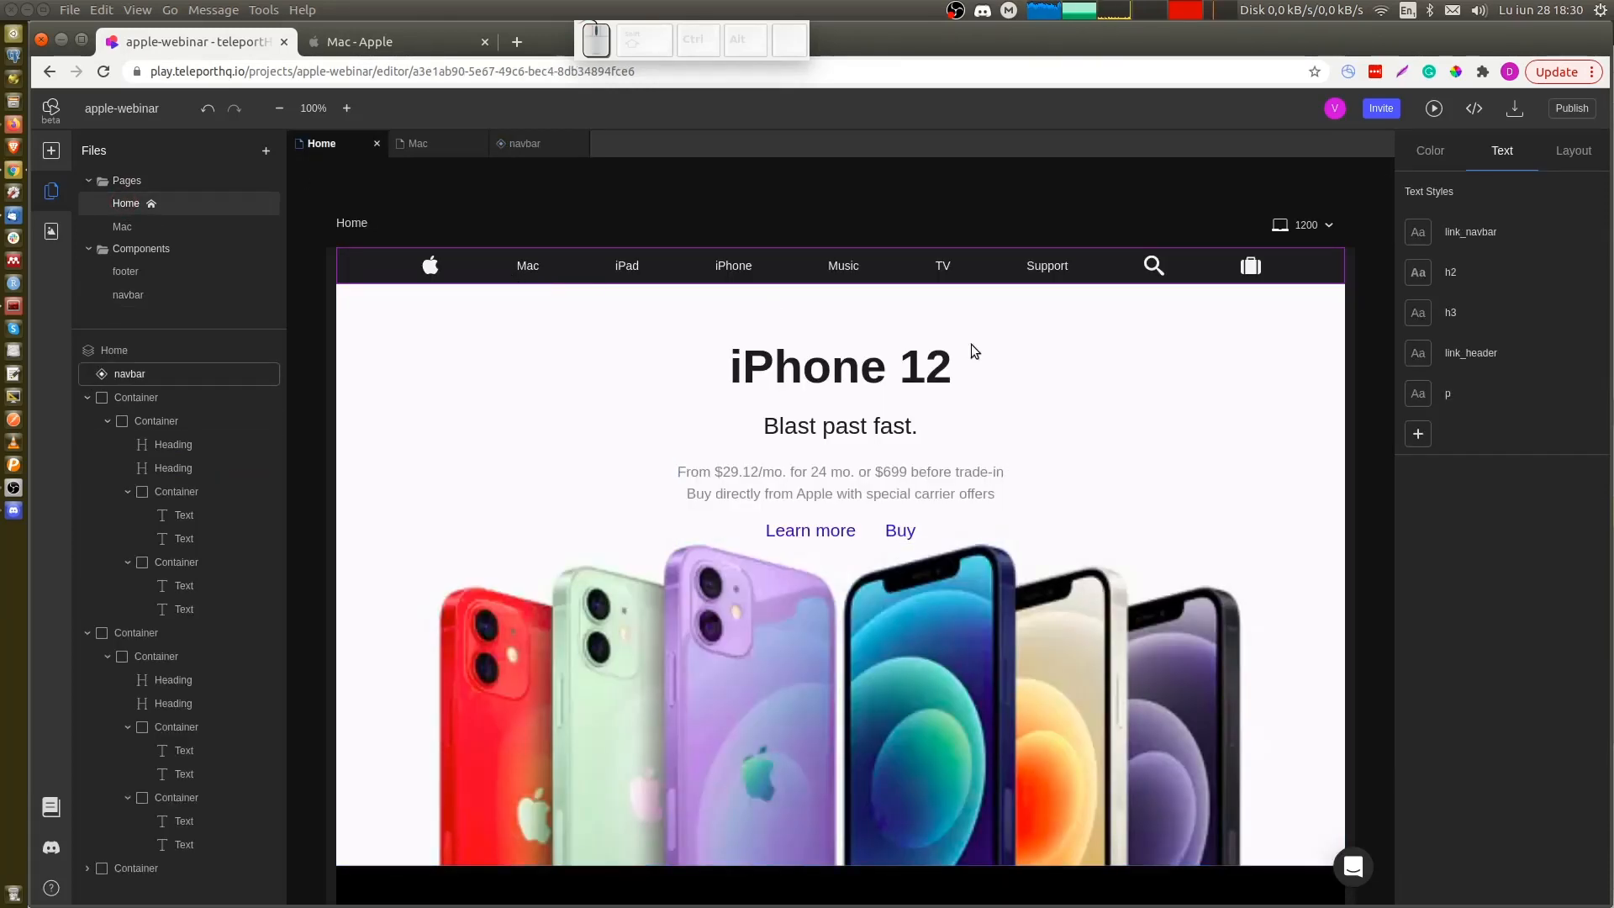
{"action": "scroll", "coordinate": [1258, 460], "scroll_direction": "down", "scroll_amount": 10}
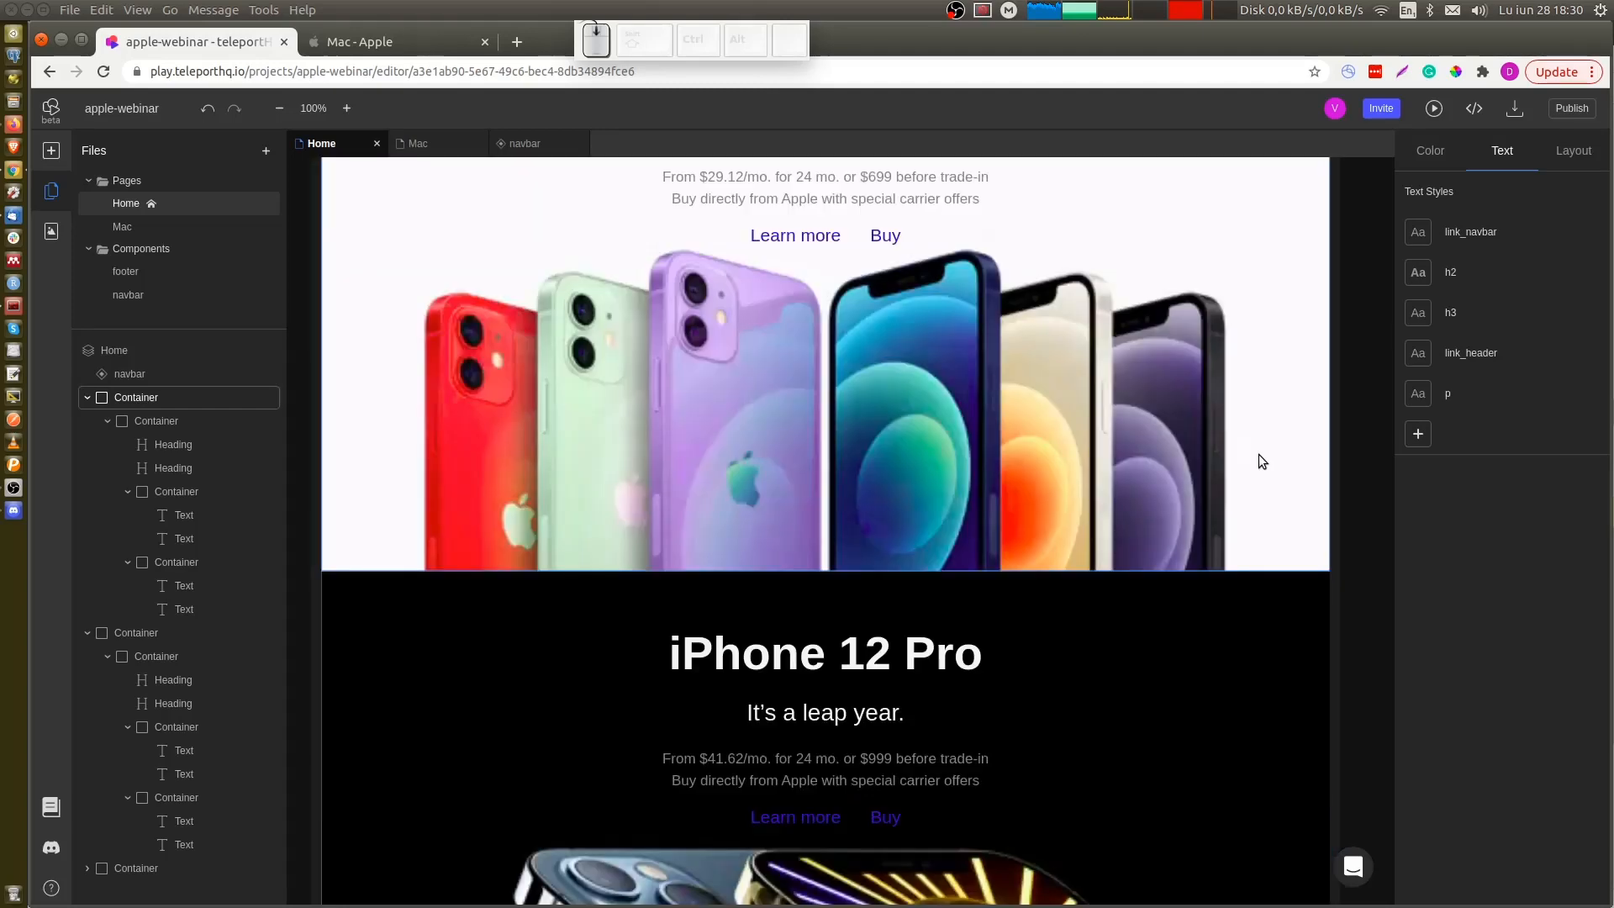
{"action": "scroll", "coordinate": [1259, 460], "scroll_direction": "down", "scroll_amount": 6}
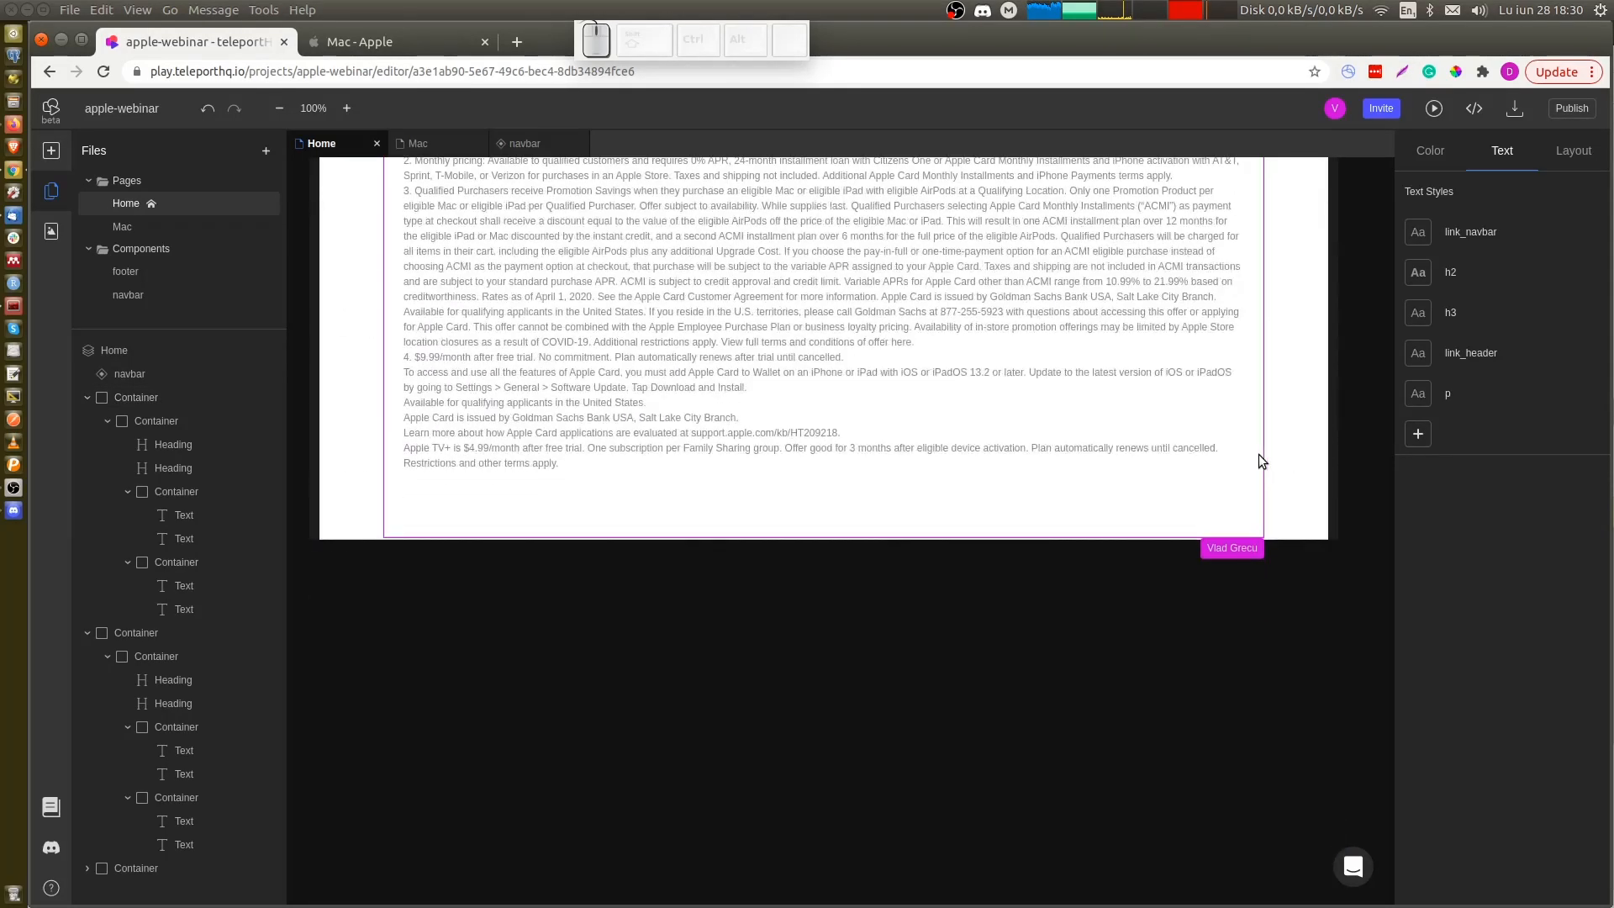
{"action": "scroll", "coordinate": [1259, 454], "scroll_direction": "up", "scroll_amount": 2}
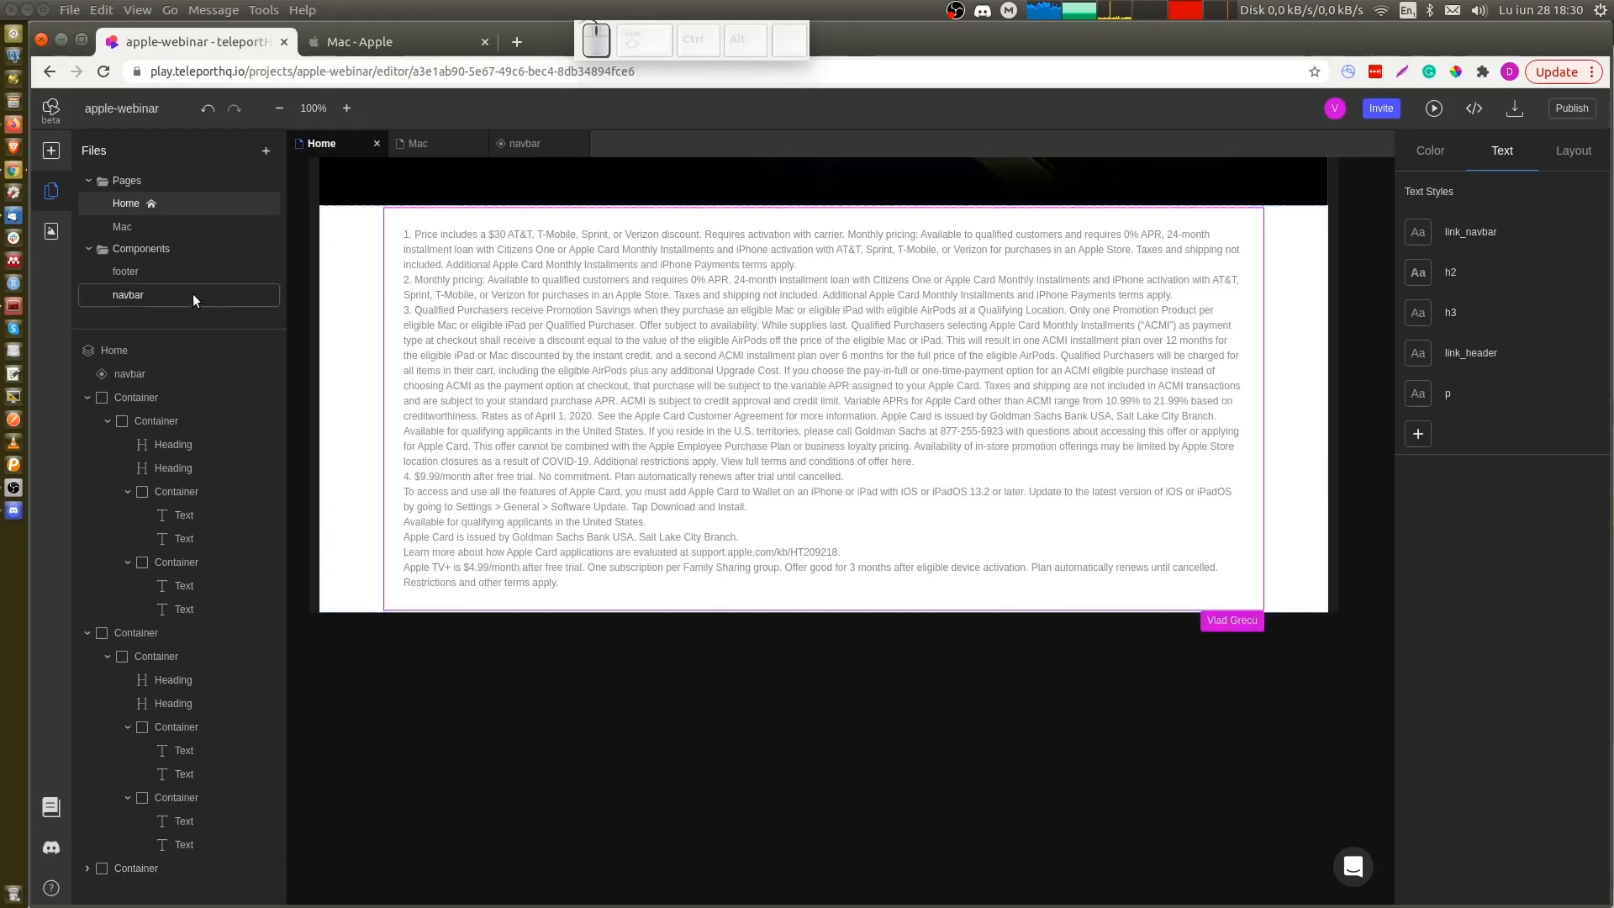
{"action": "mouse_move", "coordinate": [124, 271]}
{"action": "left_mouse_down"}
{"action": "mouse_move", "coordinate": [295, 339]}
{"action": "mouse_move", "coordinate": [448, 617]}
{"action": "mouse_move", "coordinate": [148, 270]}
{"action": "left_mouse_up"}
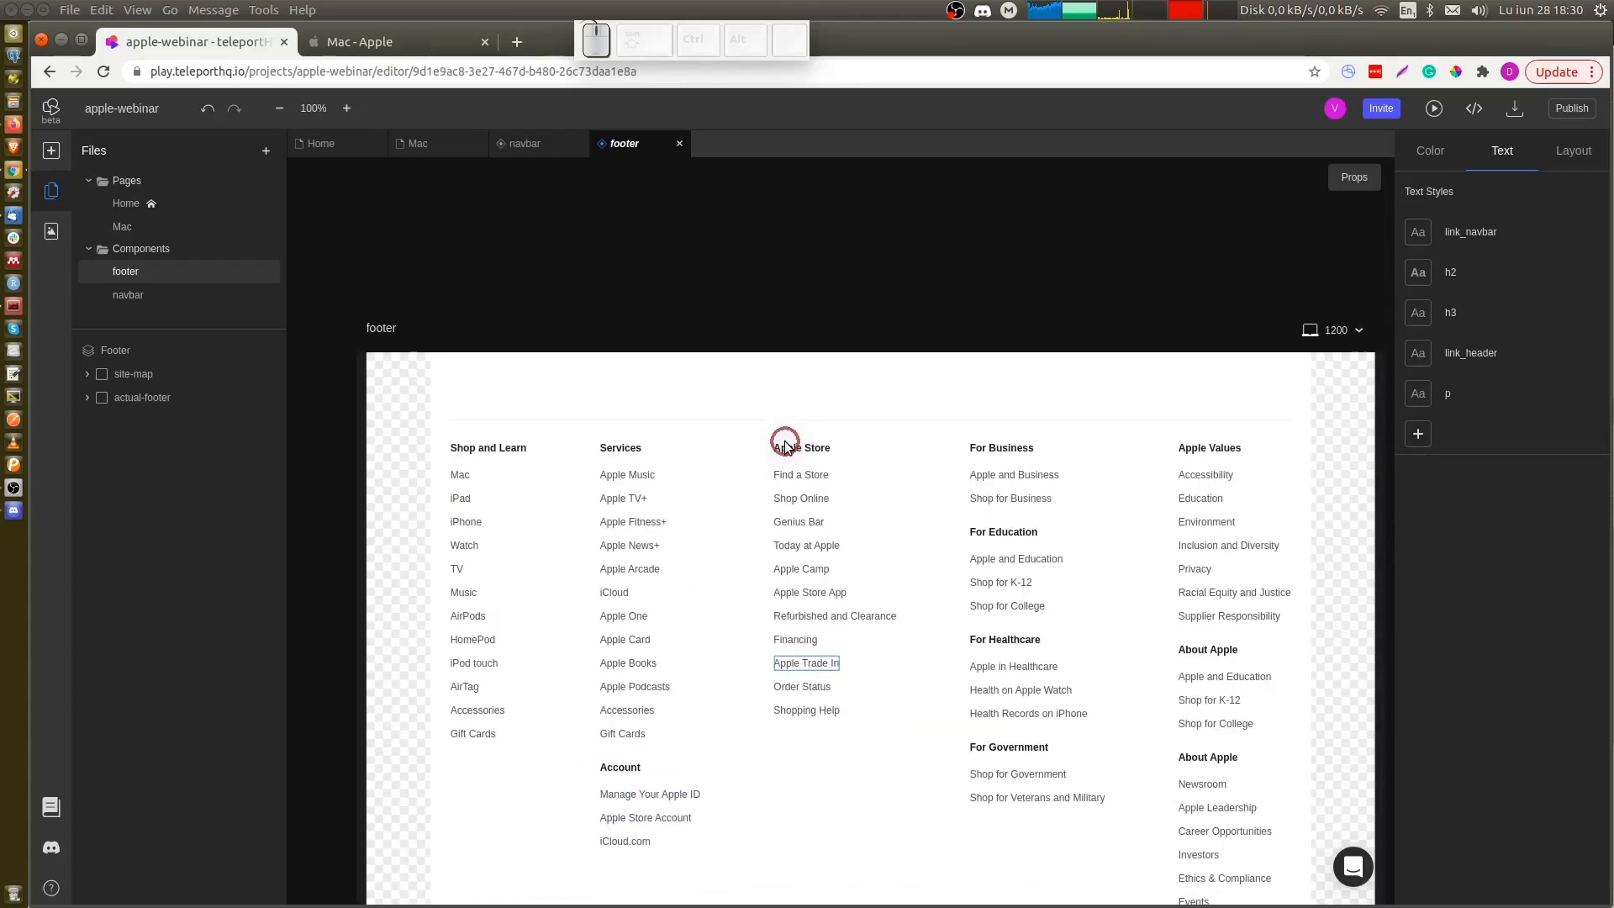
Add the footer component to the Mac page below the iMac hero container
{"action": "left_click", "coordinate": [414, 145]}
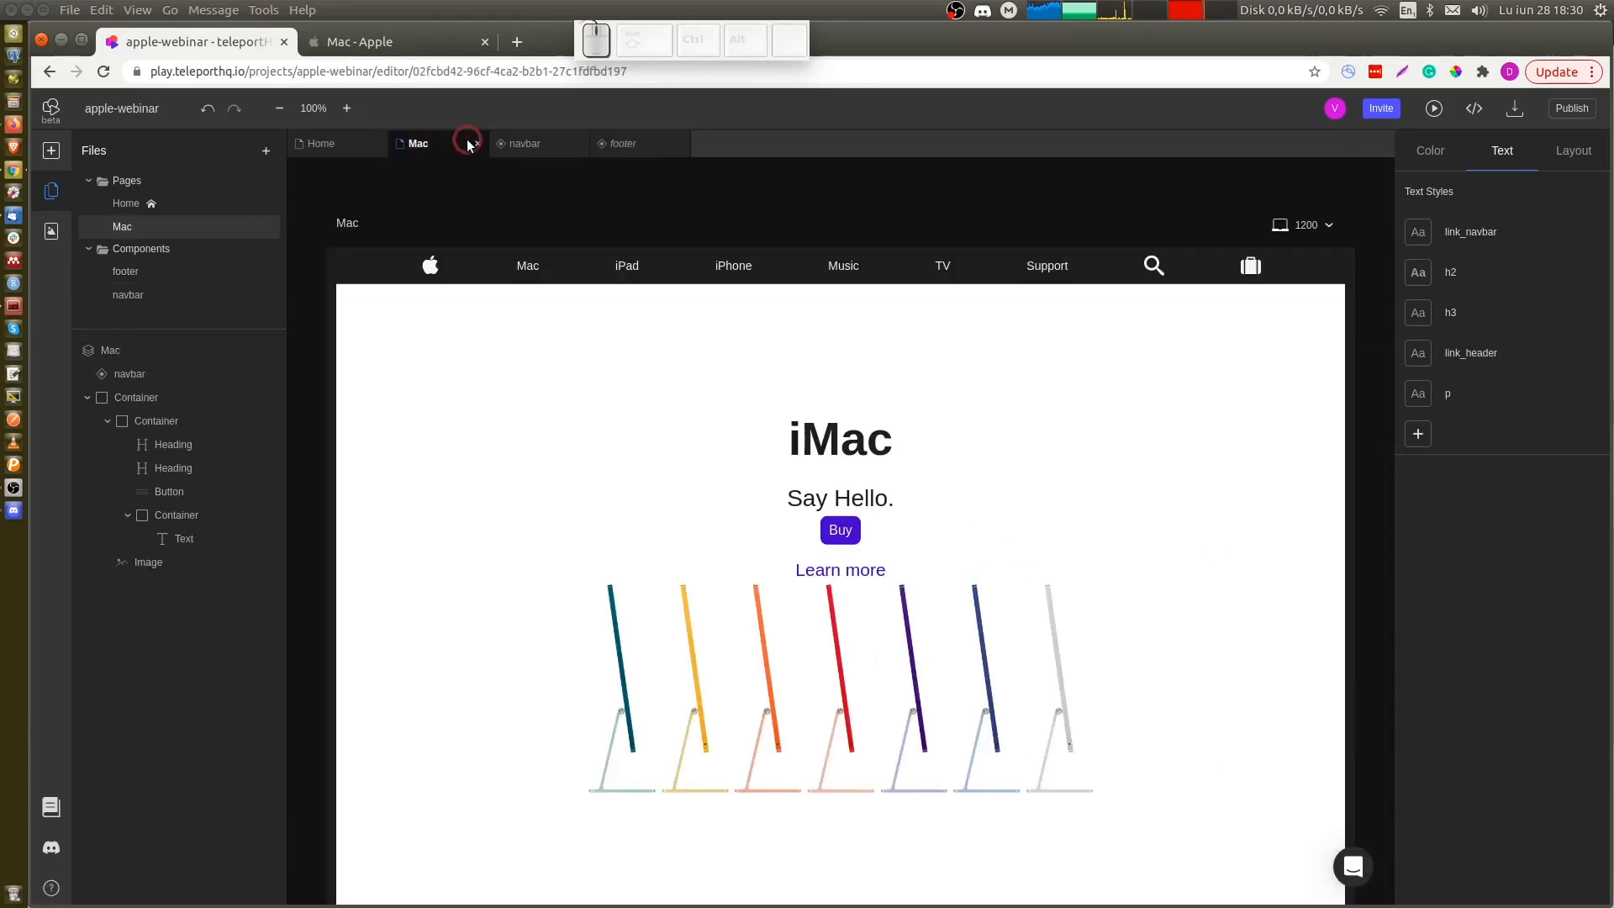
{"action": "scroll", "coordinate": [472, 483], "scroll_direction": "down", "scroll_amount": 5}
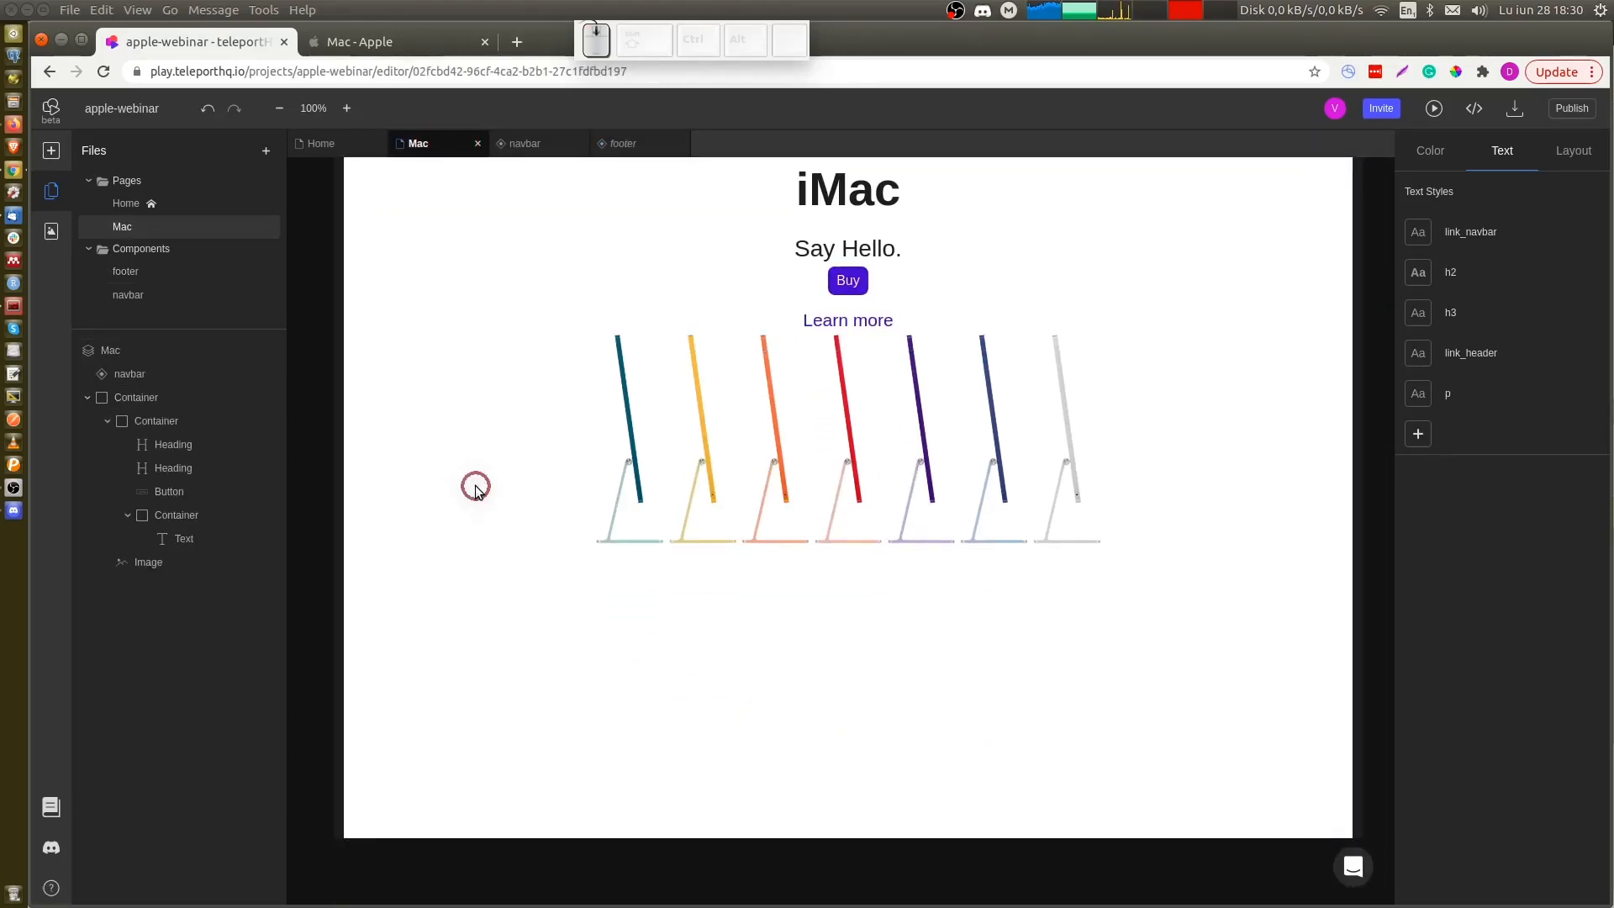
{"action": "scroll", "coordinate": [473, 484], "scroll_direction": "up", "scroll_amount": 5}
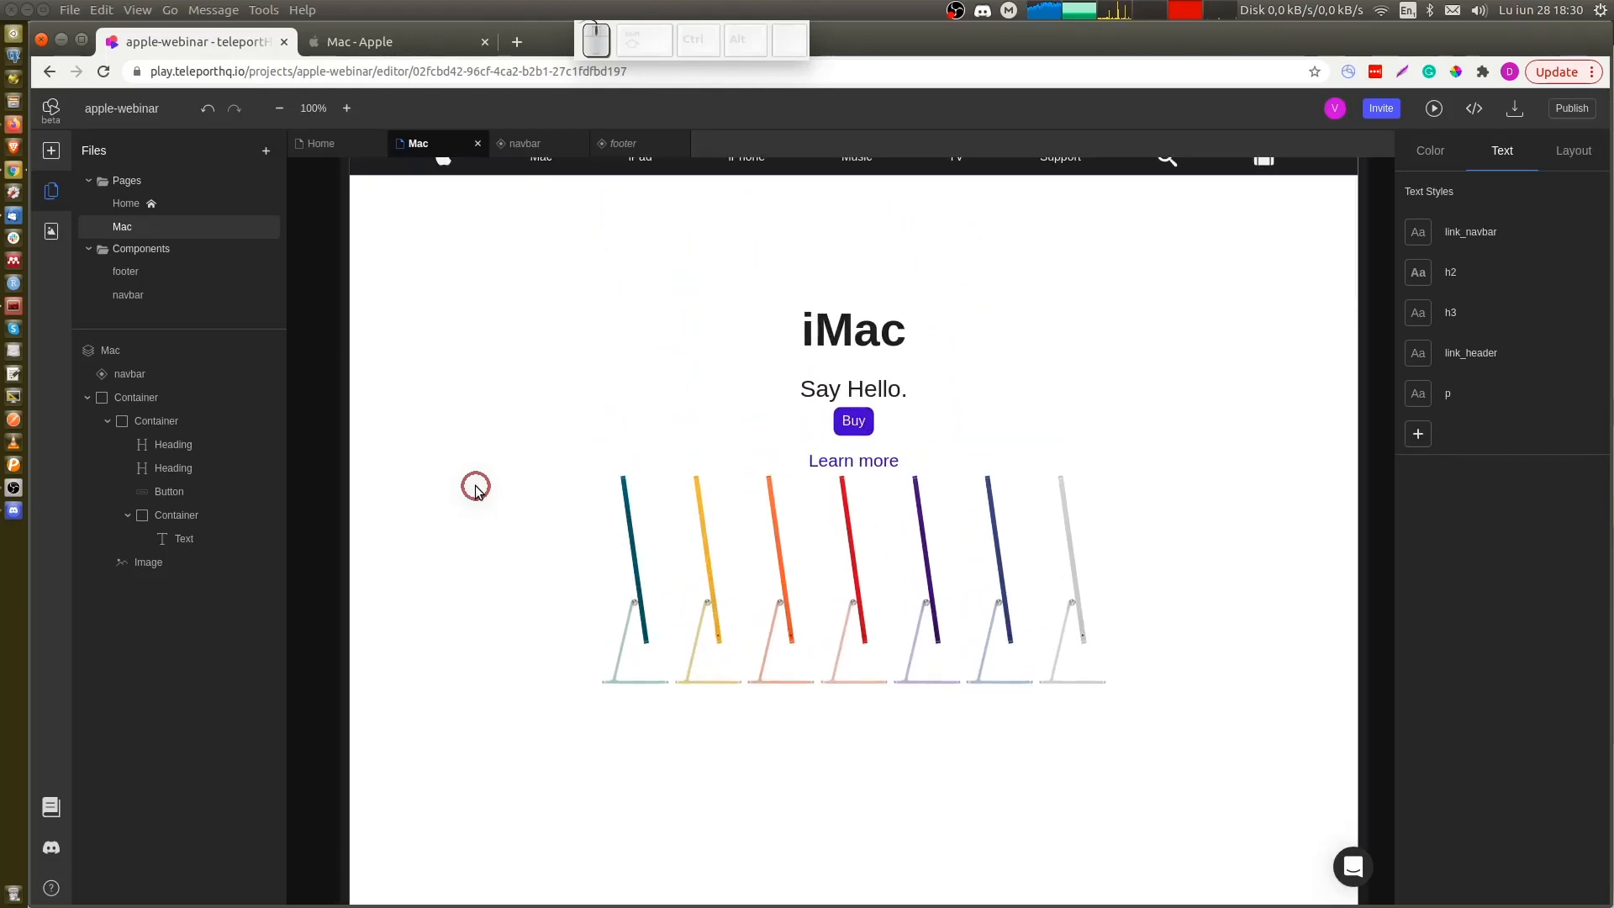
{"action": "left_click_drag", "start_coordinate": [122, 276], "coordinate": [672, 774]}
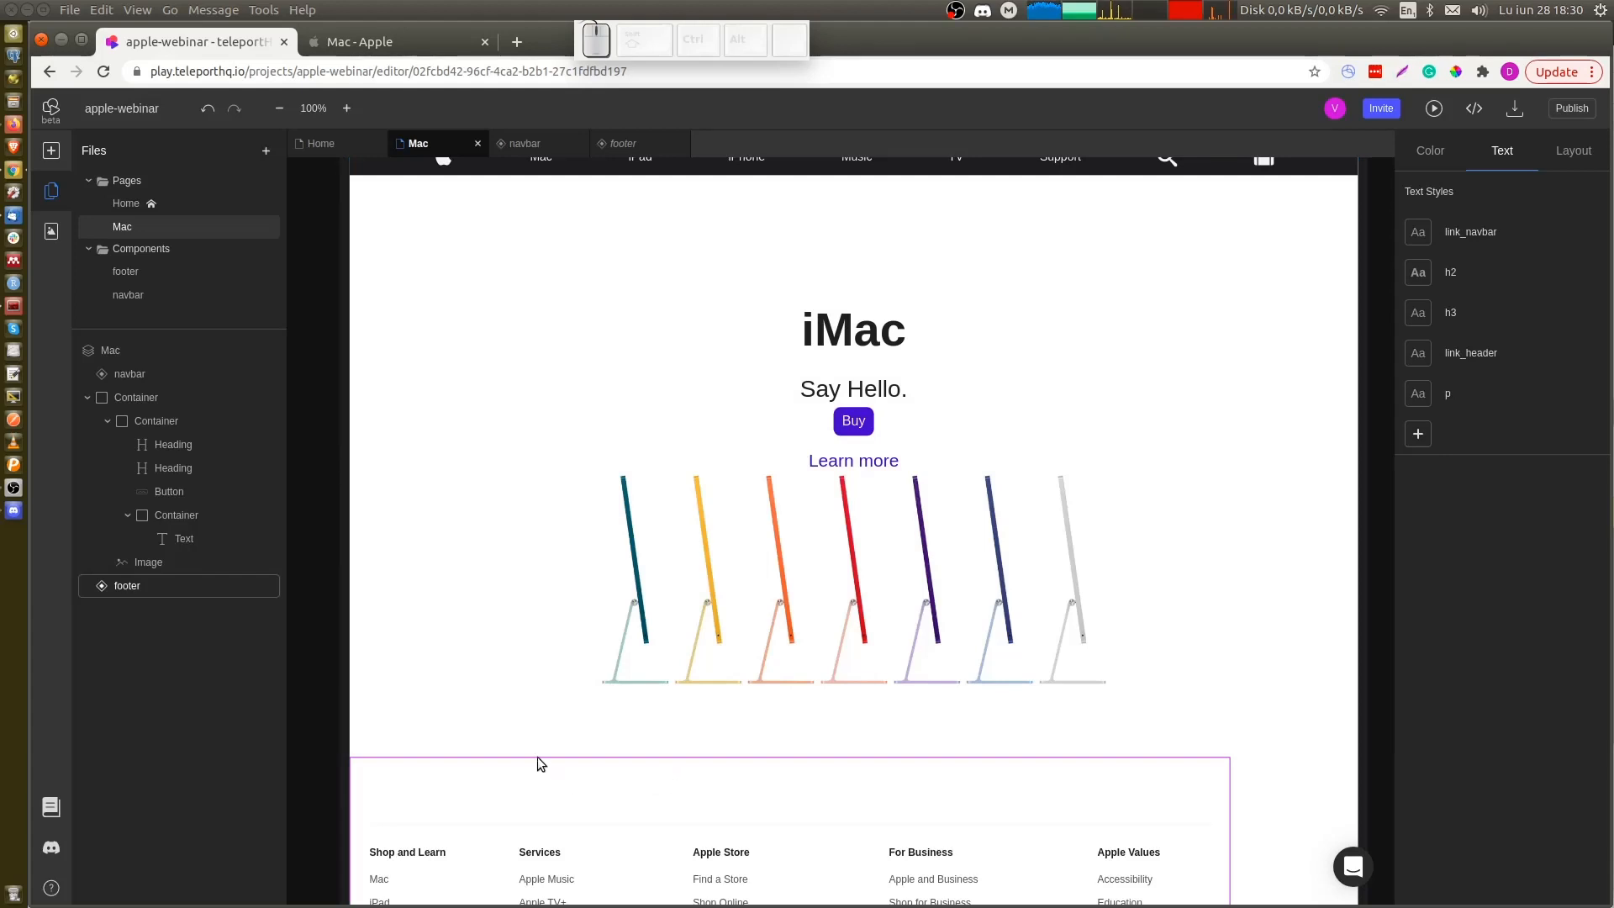
{"action": "scroll", "coordinate": [537, 756], "scroll_direction": "down", "scroll_amount": 5}
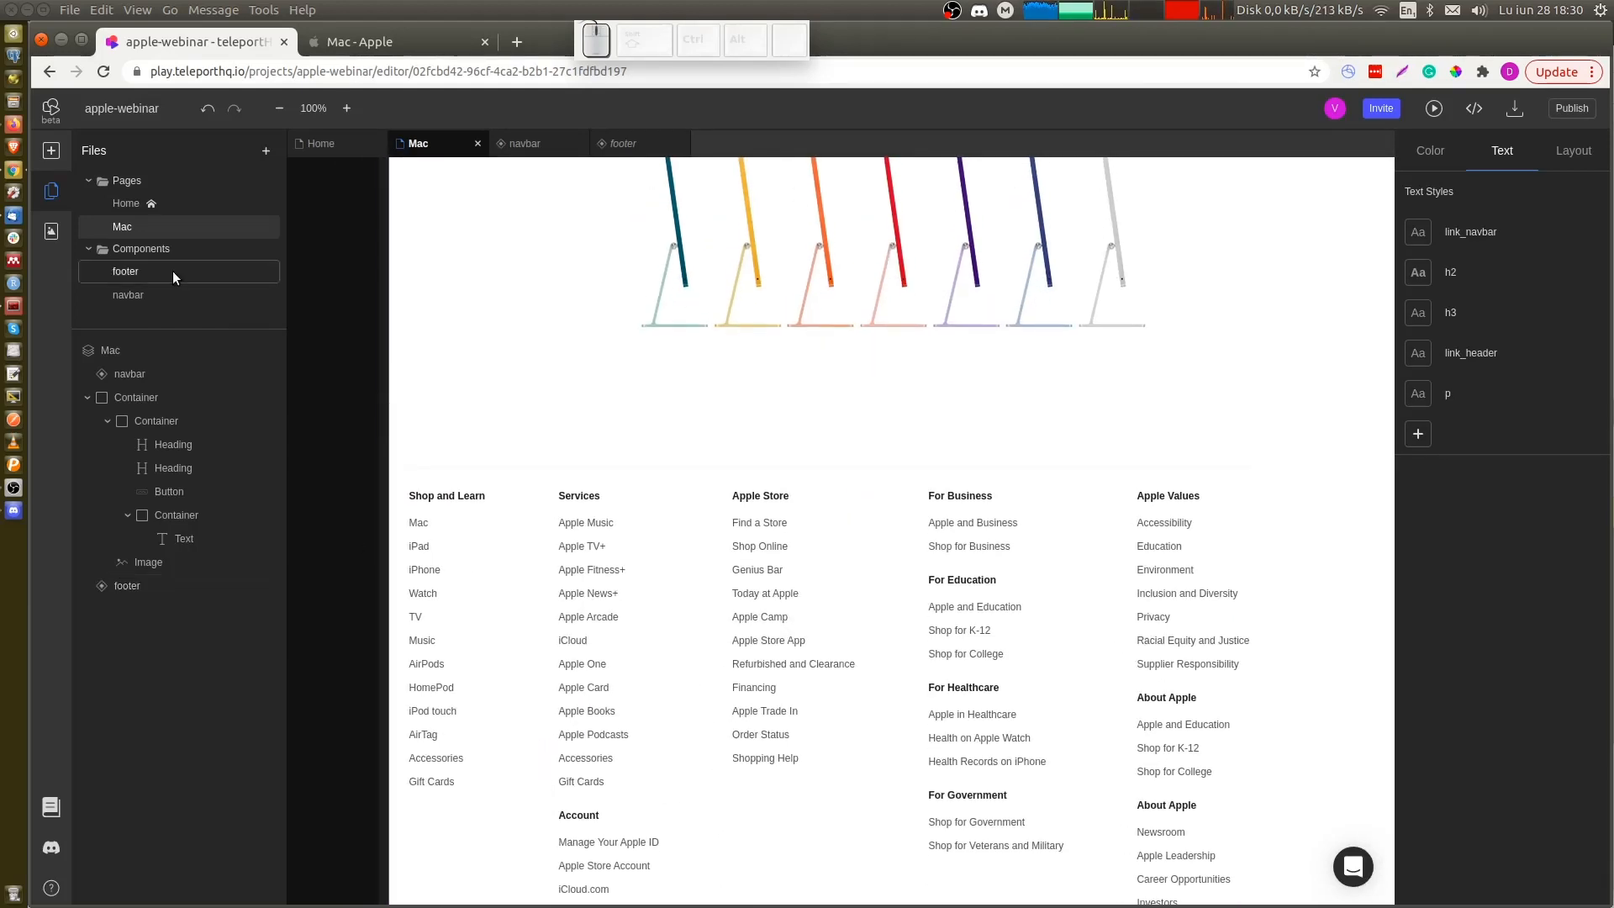
Centre the Mac page's contents horizontally so the footer lines up in the middle
{"action": "left_click", "coordinate": [210, 225]}
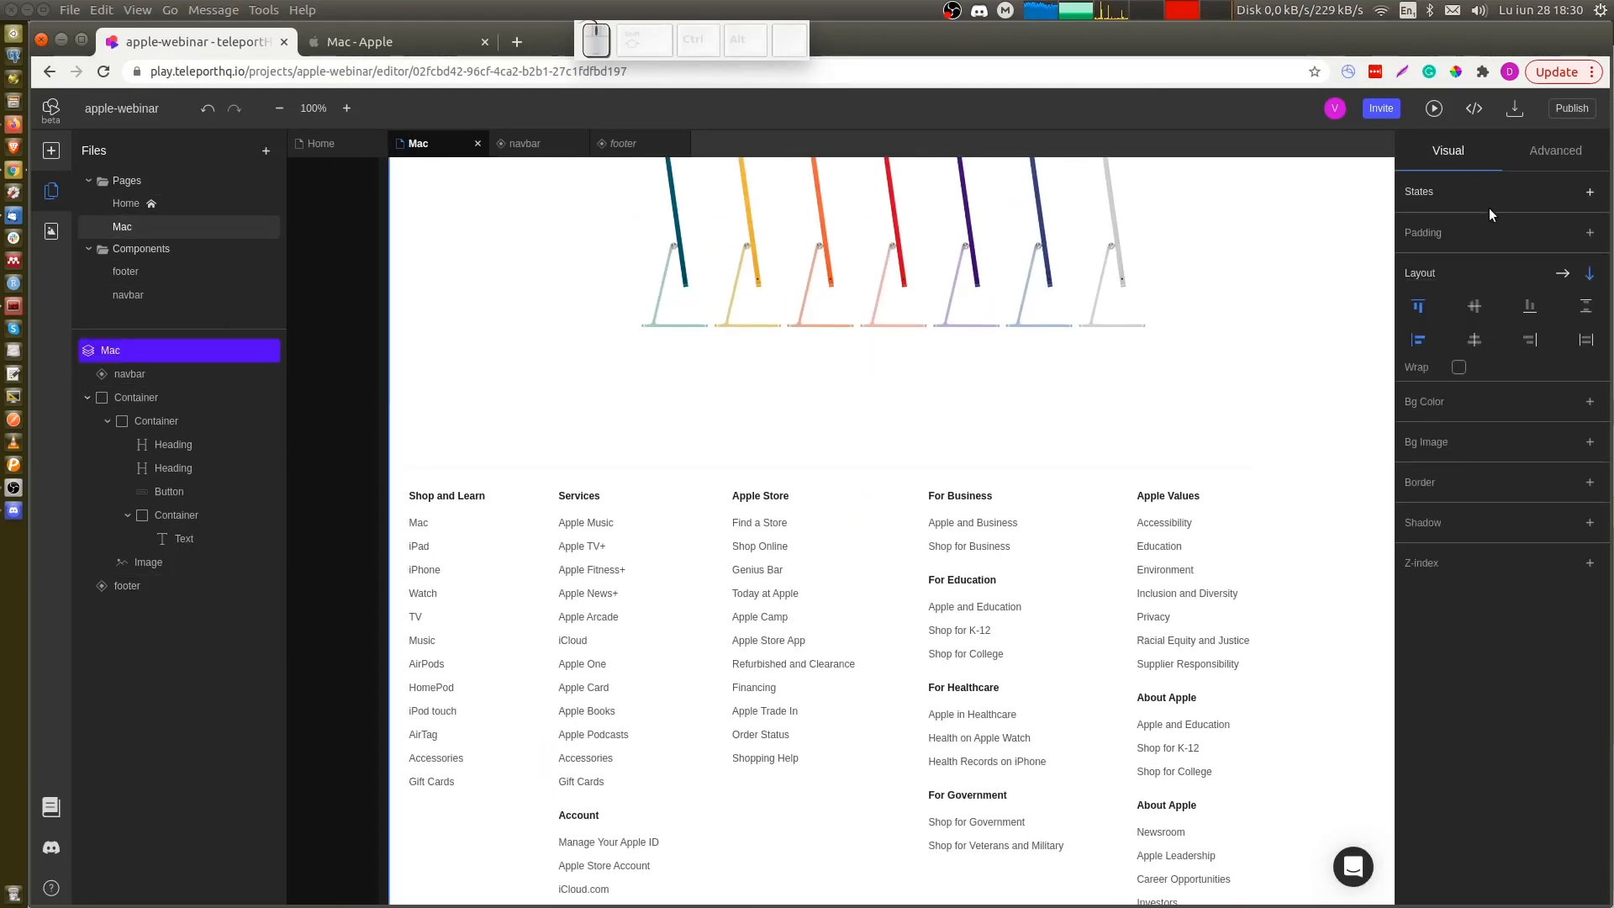
{"action": "left_click", "coordinate": [1484, 342]}
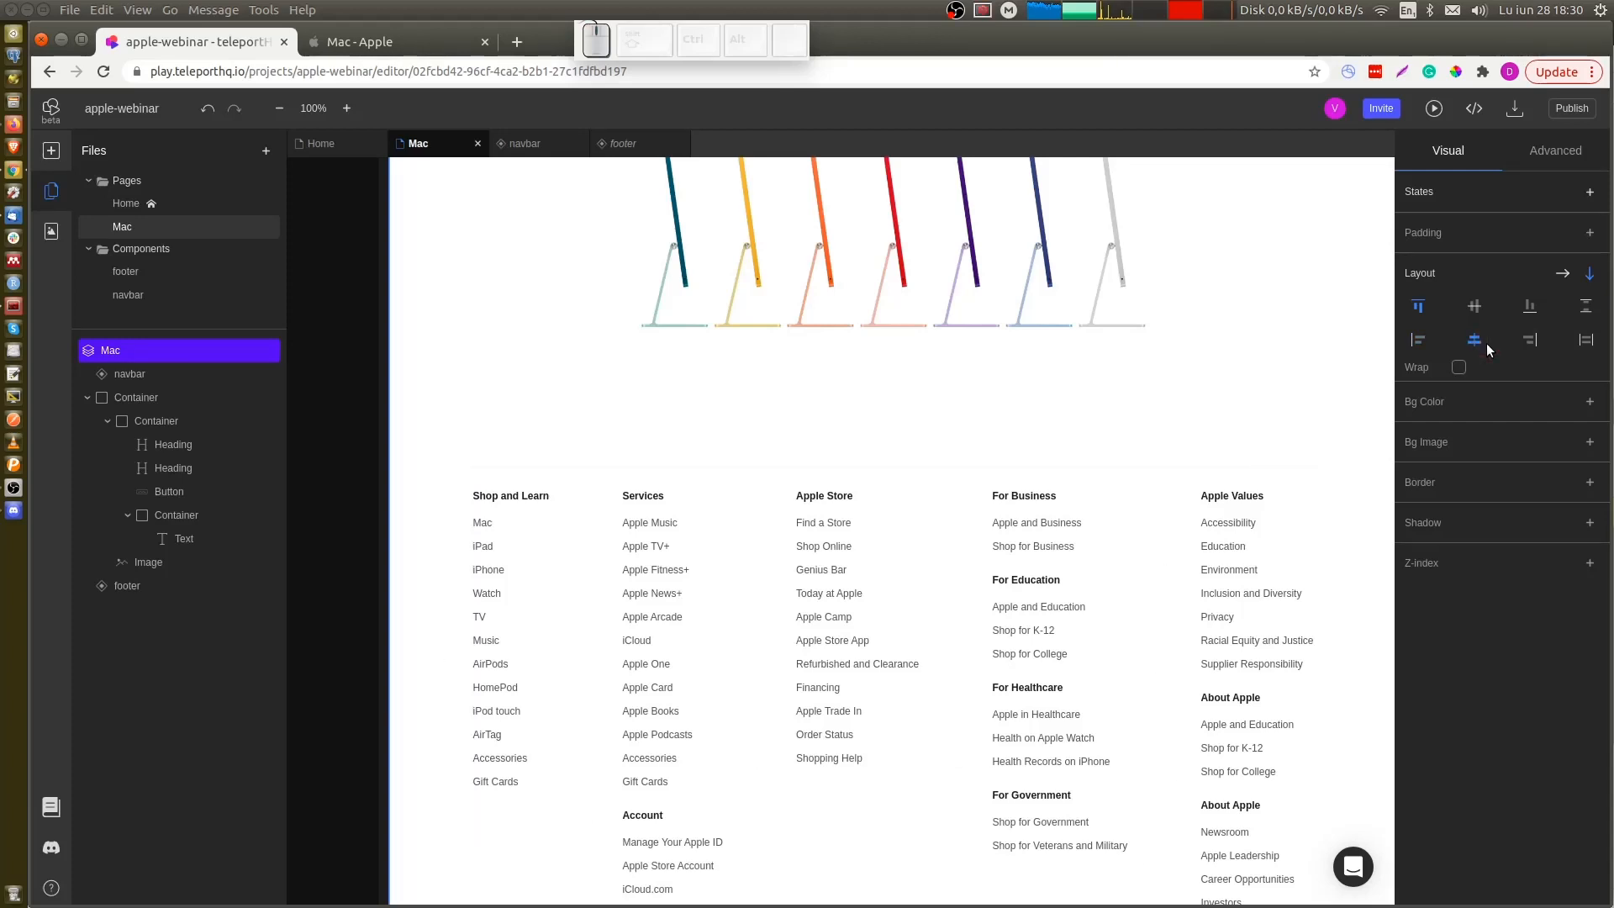
{"action": "scroll", "coordinate": [1015, 359], "scroll_direction": "up", "scroll_amount": 5}
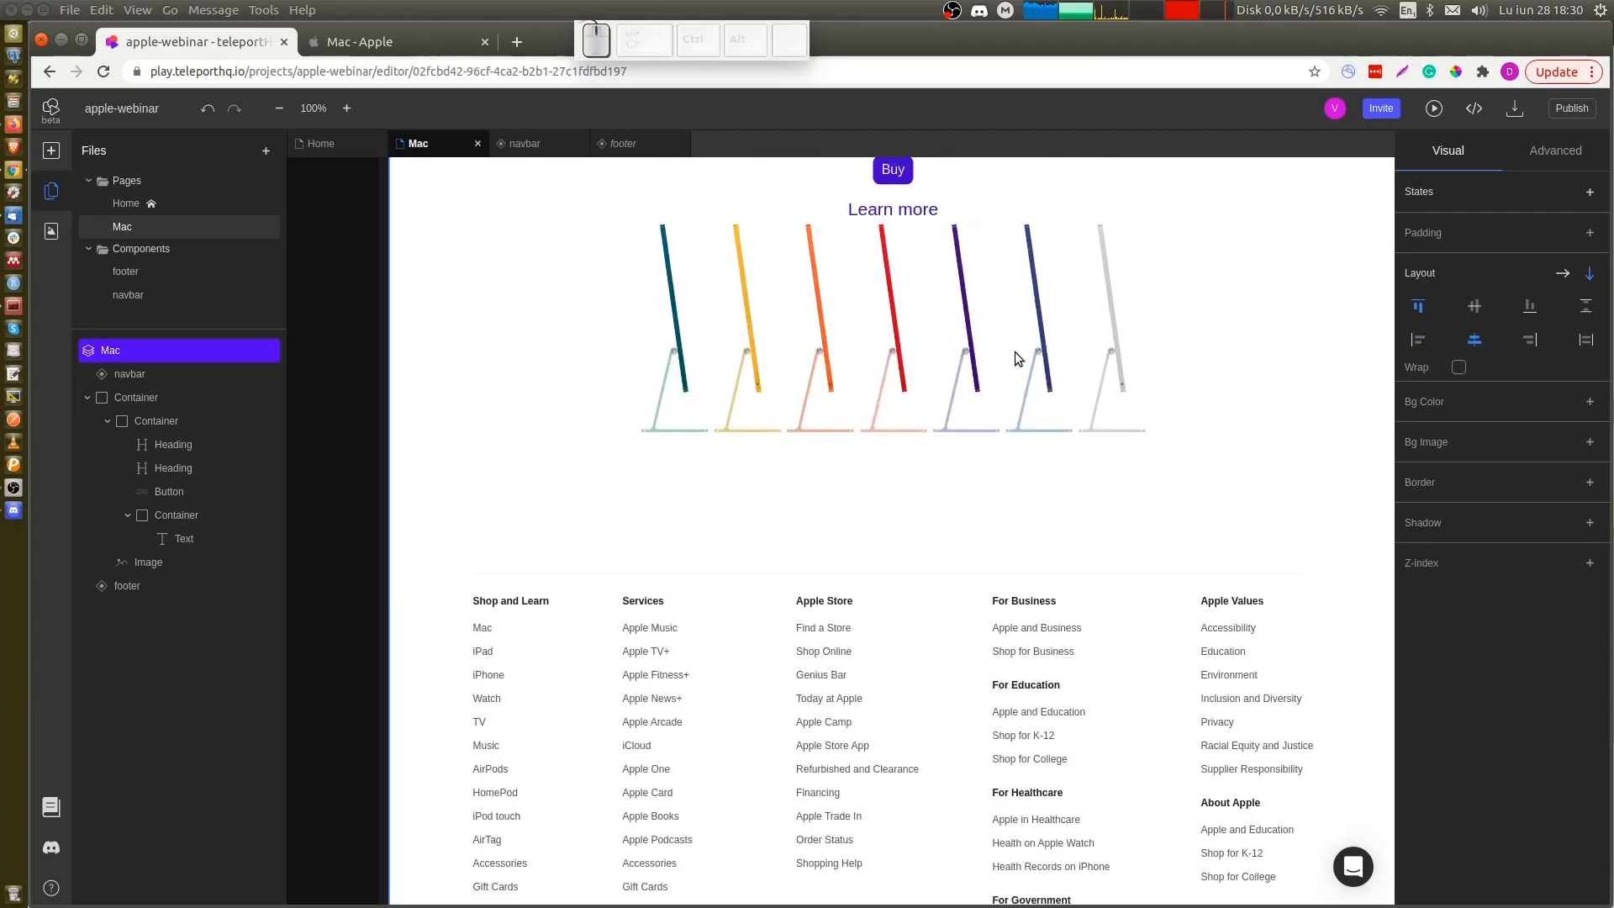
{"action": "scroll", "coordinate": [1016, 353], "scroll_direction": "down", "scroll_amount": 5}
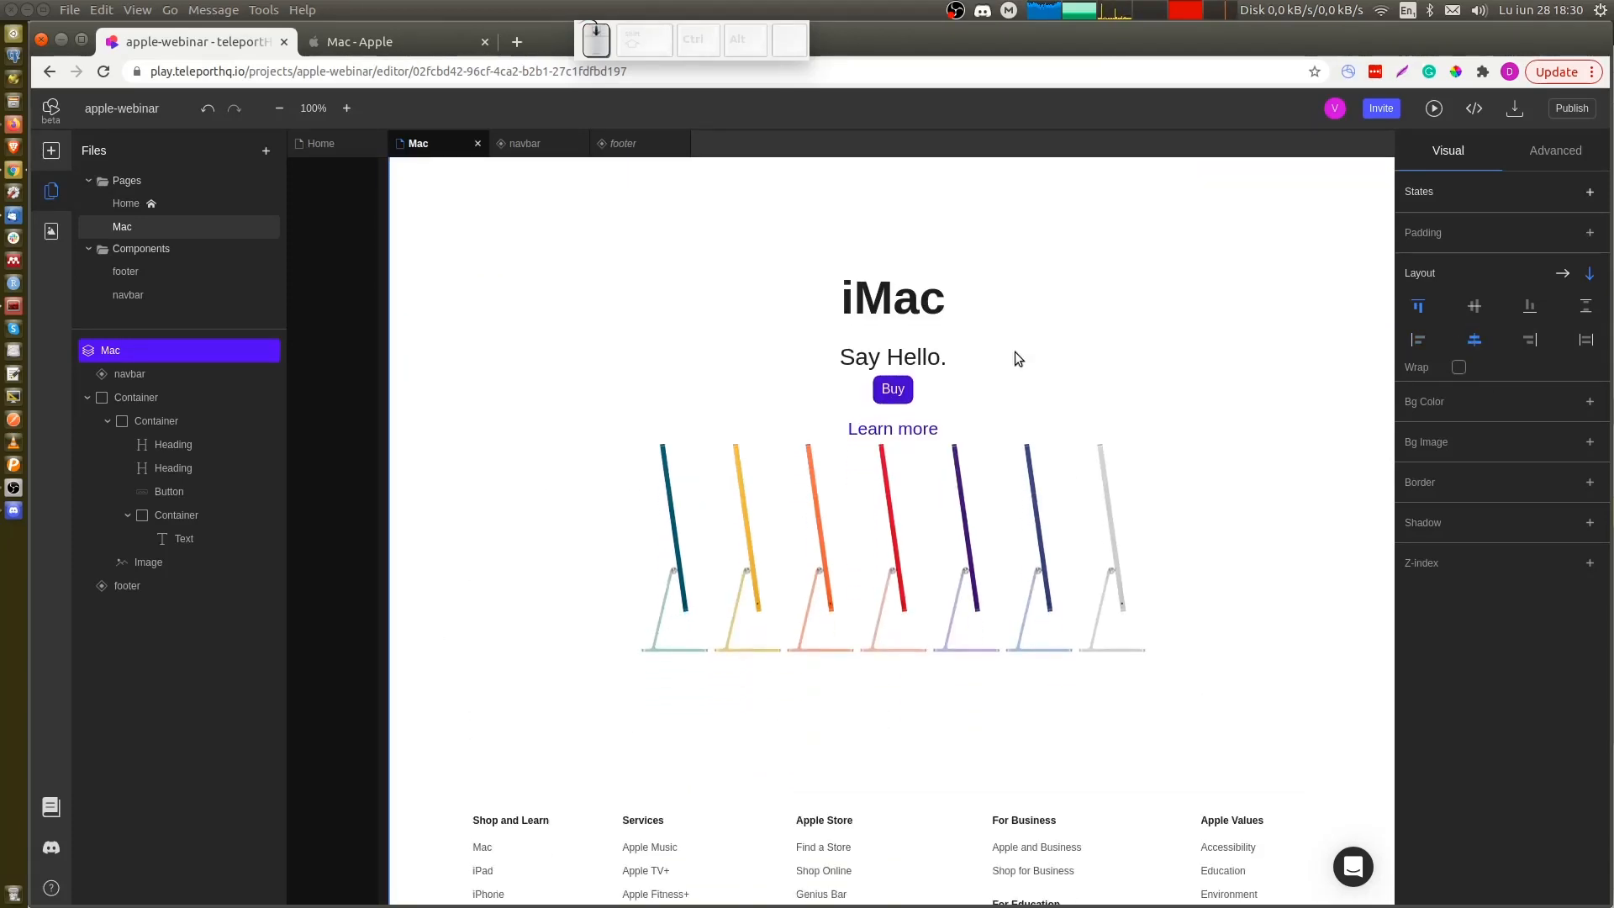
{"action": "scroll", "coordinate": [1015, 353], "scroll_direction": "up", "scroll_amount": 3}
{"action": "scroll", "coordinate": [1015, 351], "scroll_direction": "up", "scroll_amount": 3}
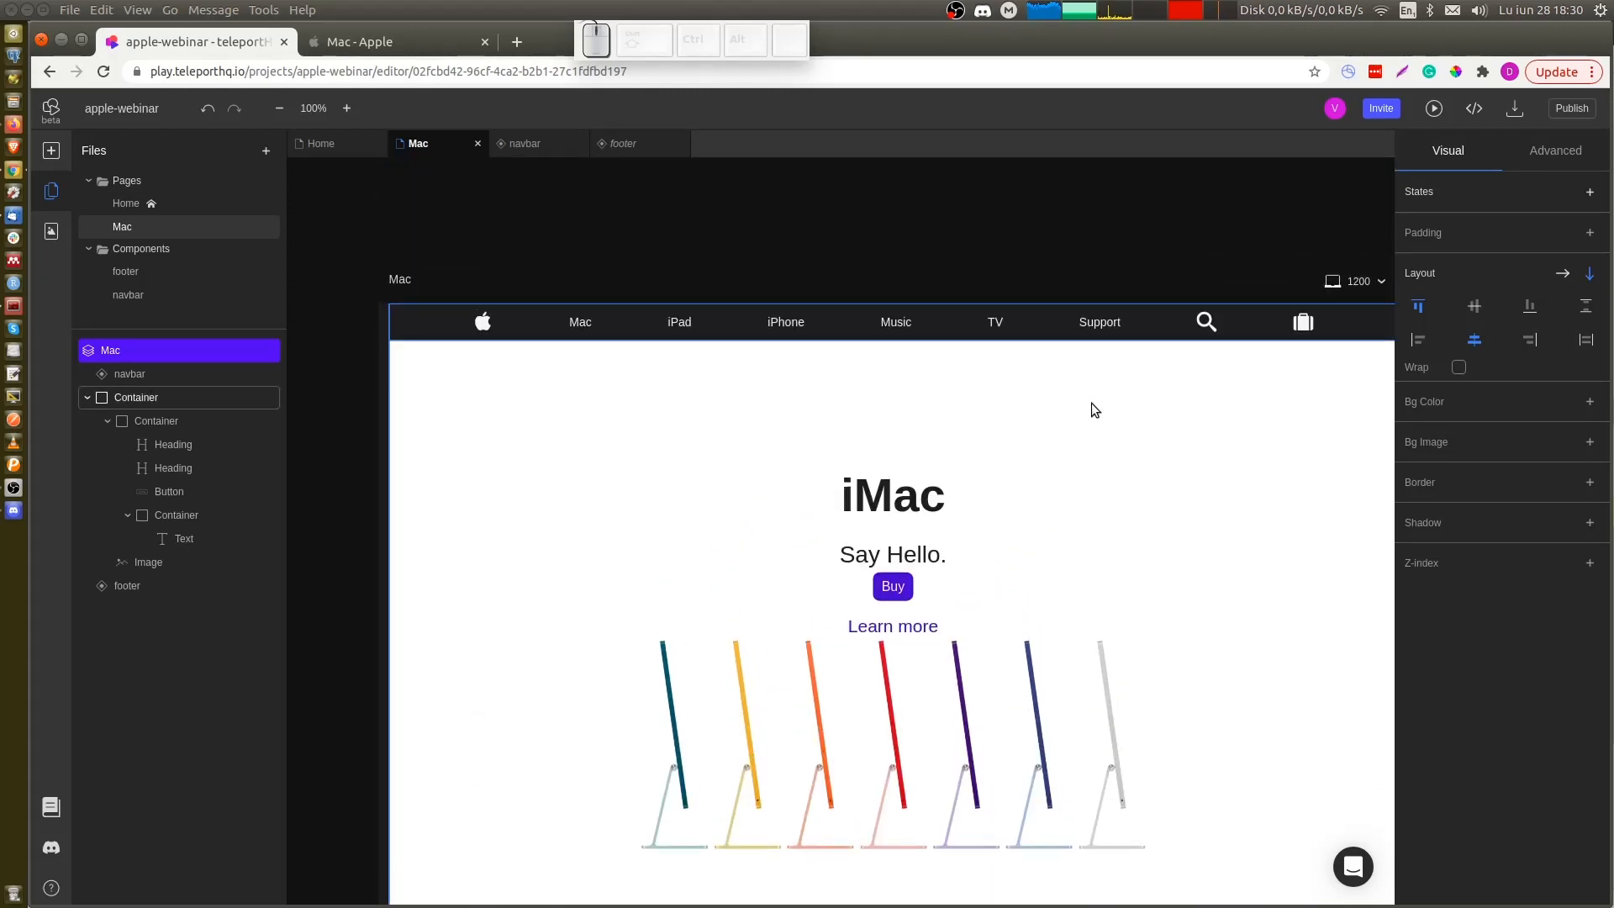
Preview the site, follow the navbar's Apple icon to the Home page and review that page down to its footer
{"action": "left_click", "coordinate": [1435, 109]}
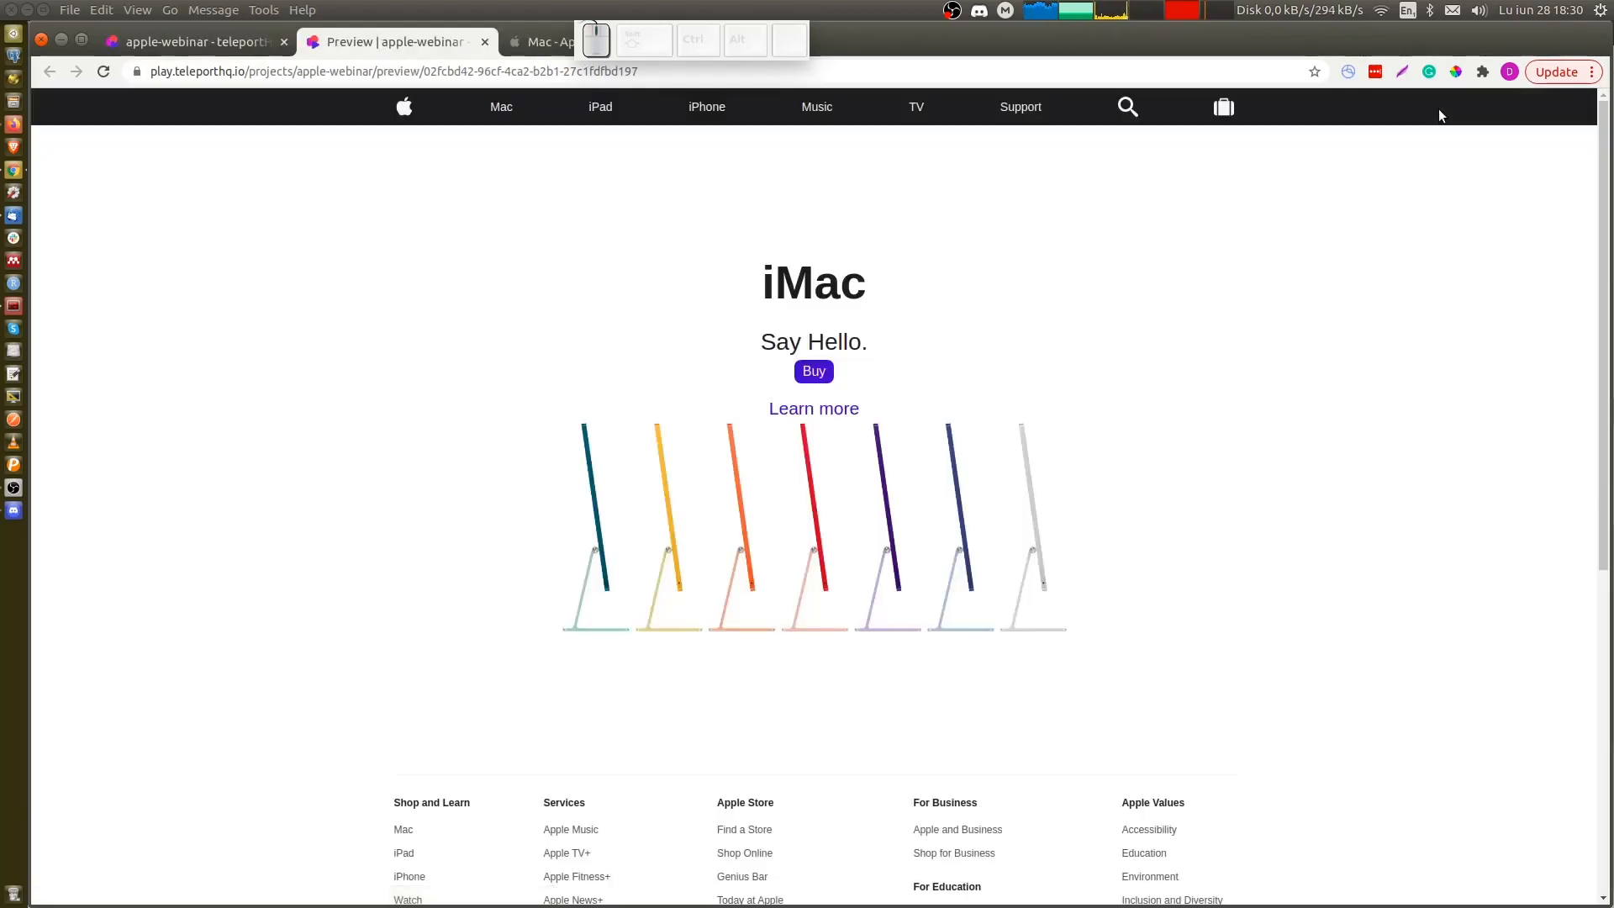
{"action": "left_click", "coordinate": [405, 104]}
{"action": "scroll", "coordinate": [310, 280], "scroll_direction": "down", "scroll_amount": 1}
{"action": "scroll", "coordinate": [310, 279], "scroll_direction": "down", "scroll_amount": 2}
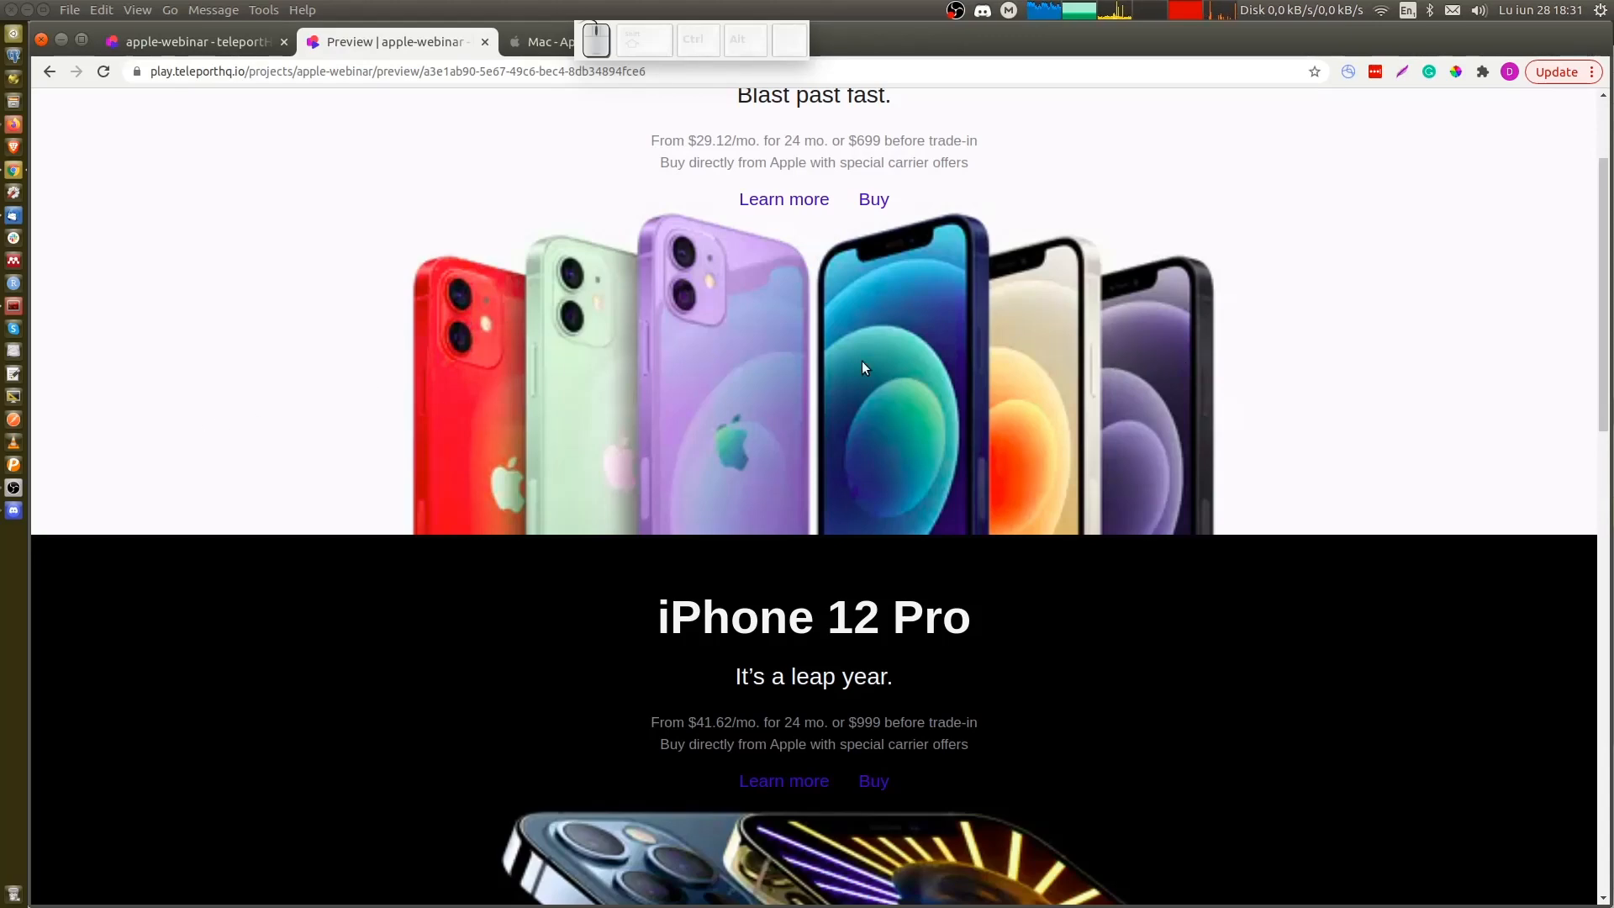
{"action": "scroll", "coordinate": [260, 434], "scroll_direction": "down", "scroll_amount": 12}
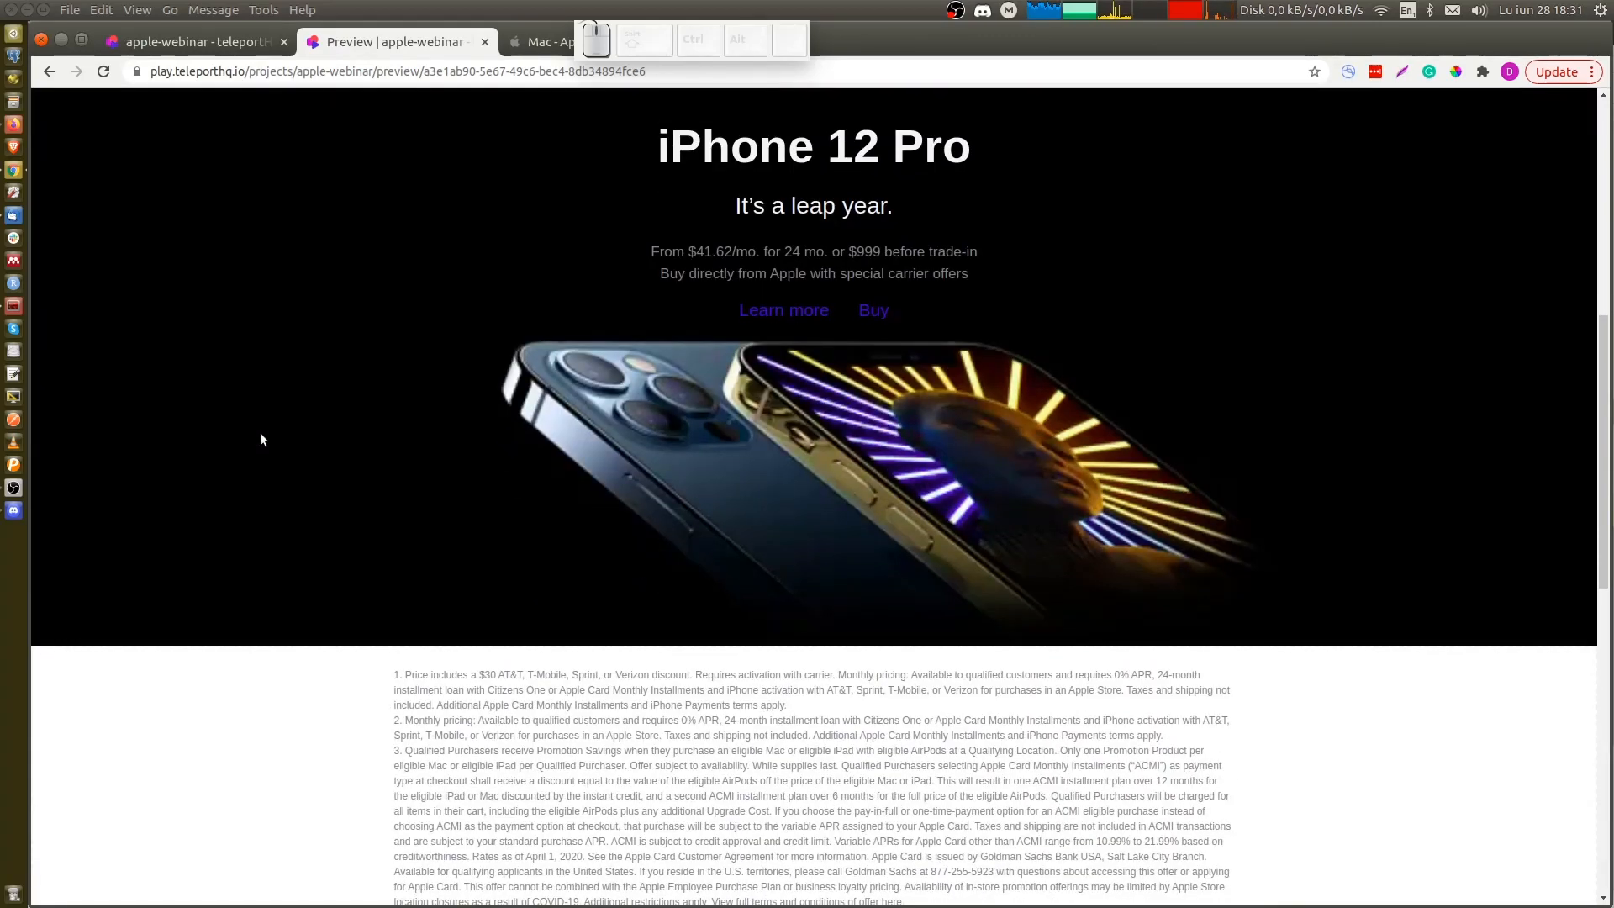
{"action": "scroll", "coordinate": [261, 438], "scroll_direction": "down", "scroll_amount": 5}
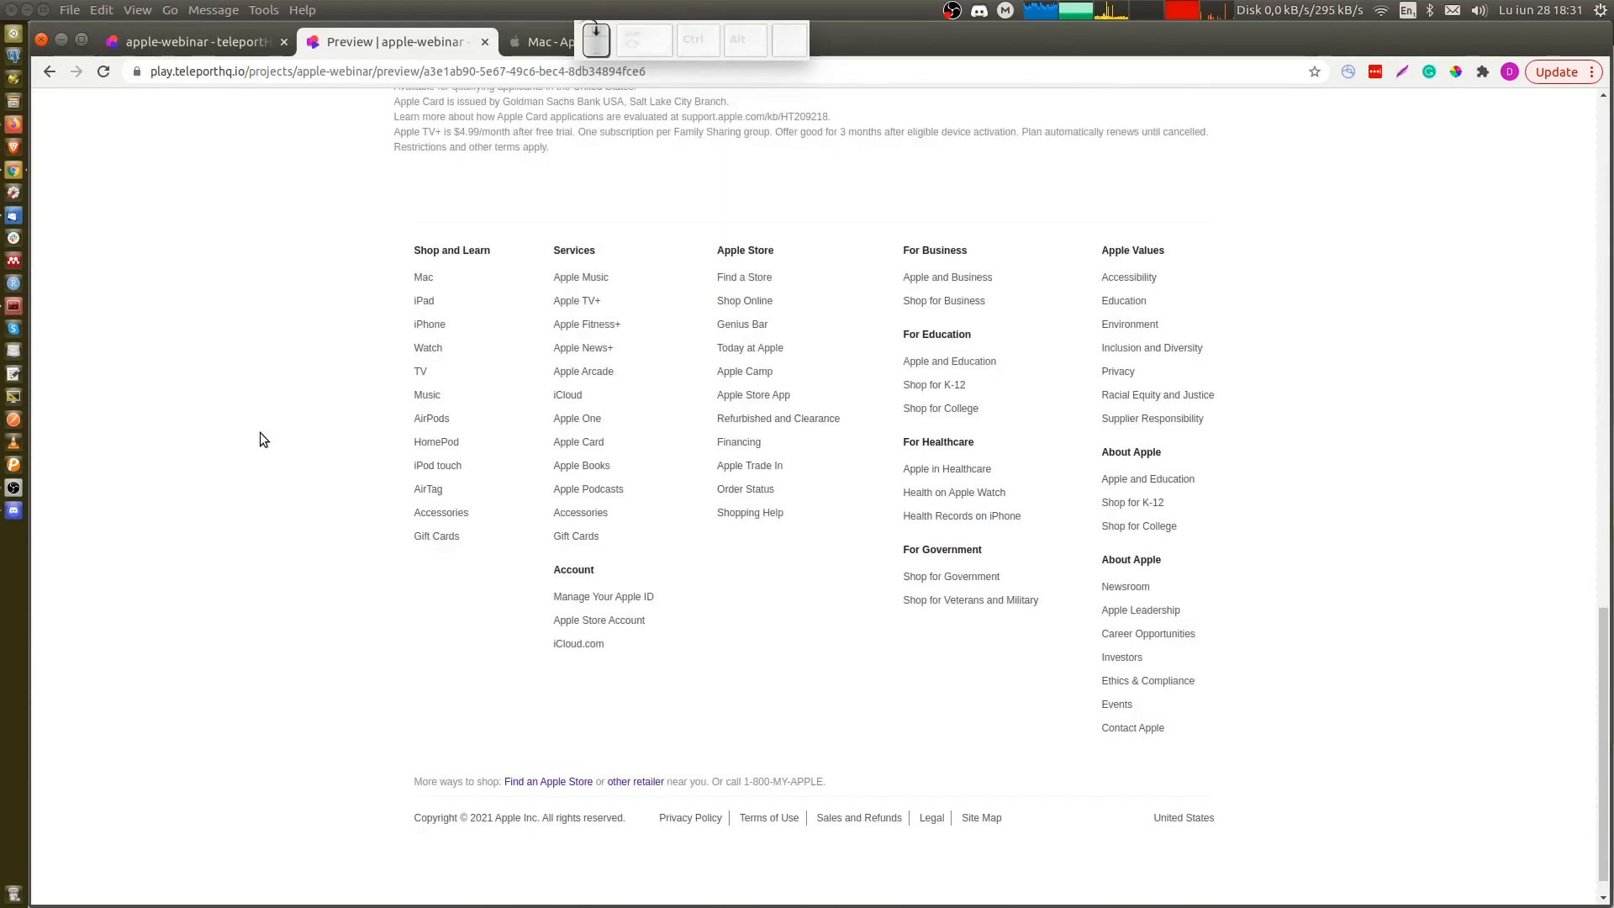
{"action": "scroll", "coordinate": [261, 438], "scroll_direction": "up", "scroll_amount": 10}
{"action": "scroll", "coordinate": [260, 438], "scroll_direction": "up", "scroll_amount": 7}
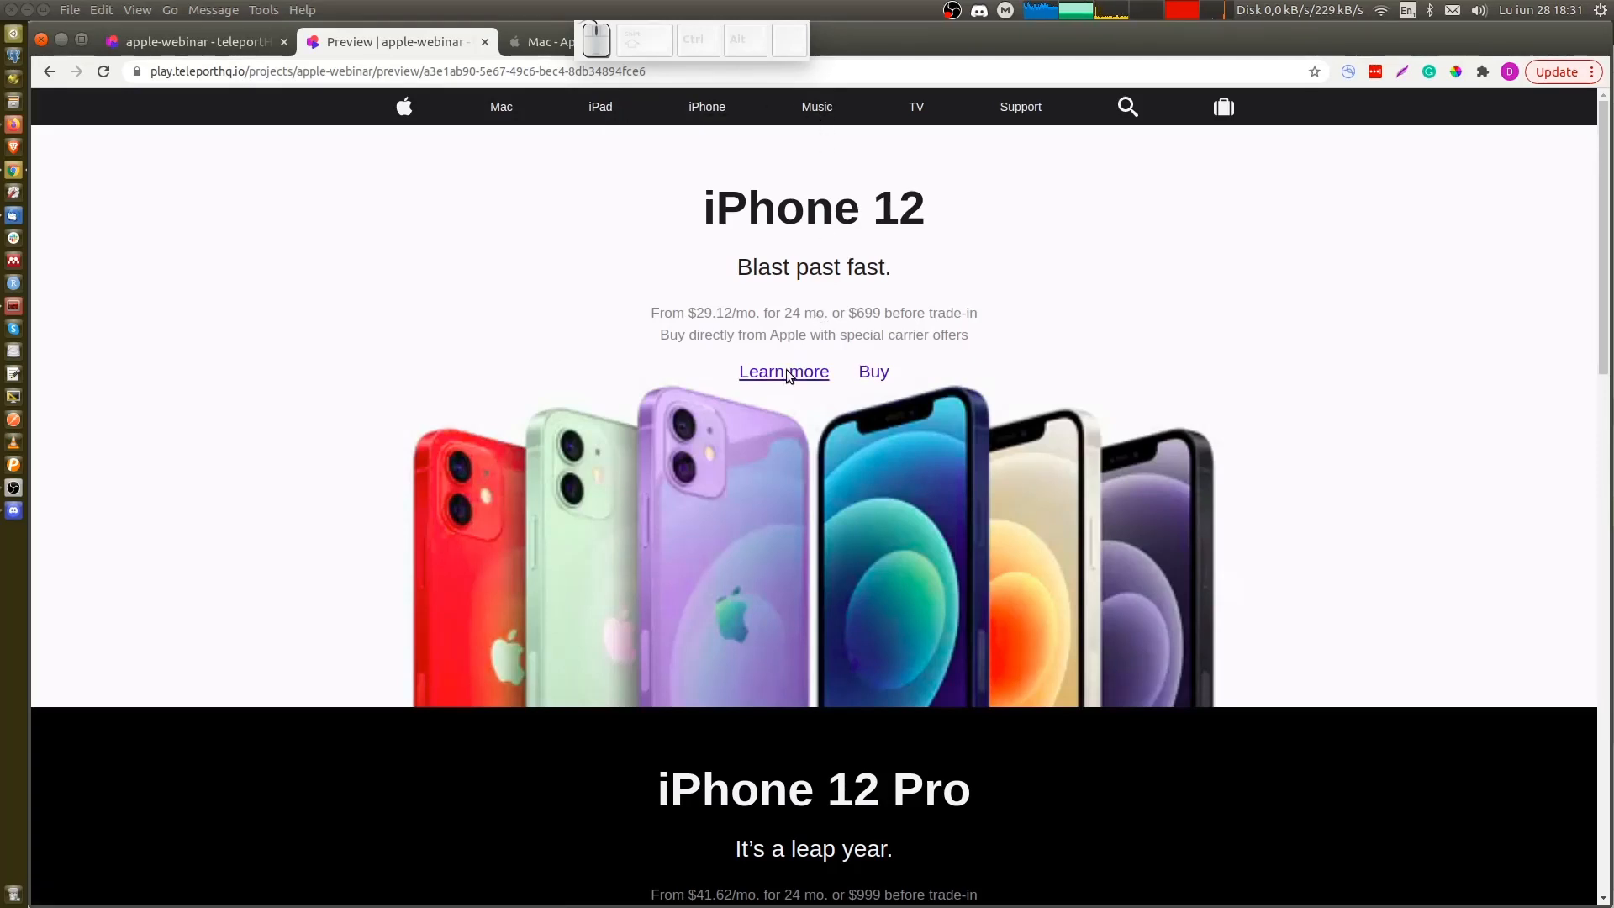
{"action": "scroll", "coordinate": [793, 370], "scroll_direction": "down", "scroll_amount": 3}
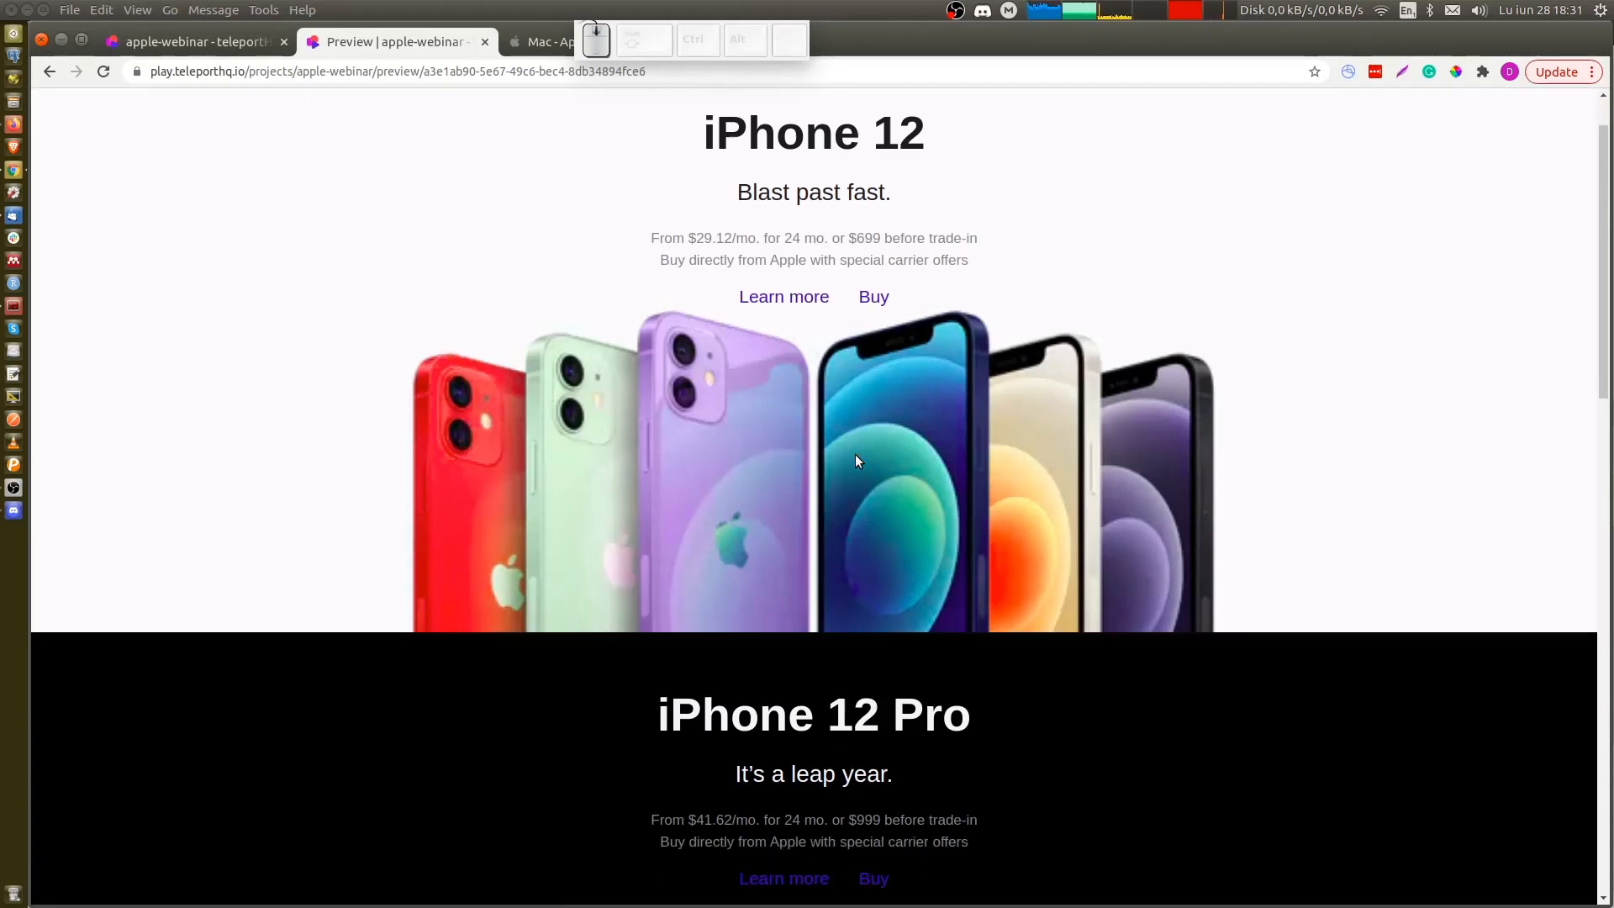
Follow the preview navbar's Mac link and open the browser's developer tools beside the Mac page
{"action": "scroll", "coordinate": [498, 200], "scroll_direction": "up", "scroll_amount": 3}
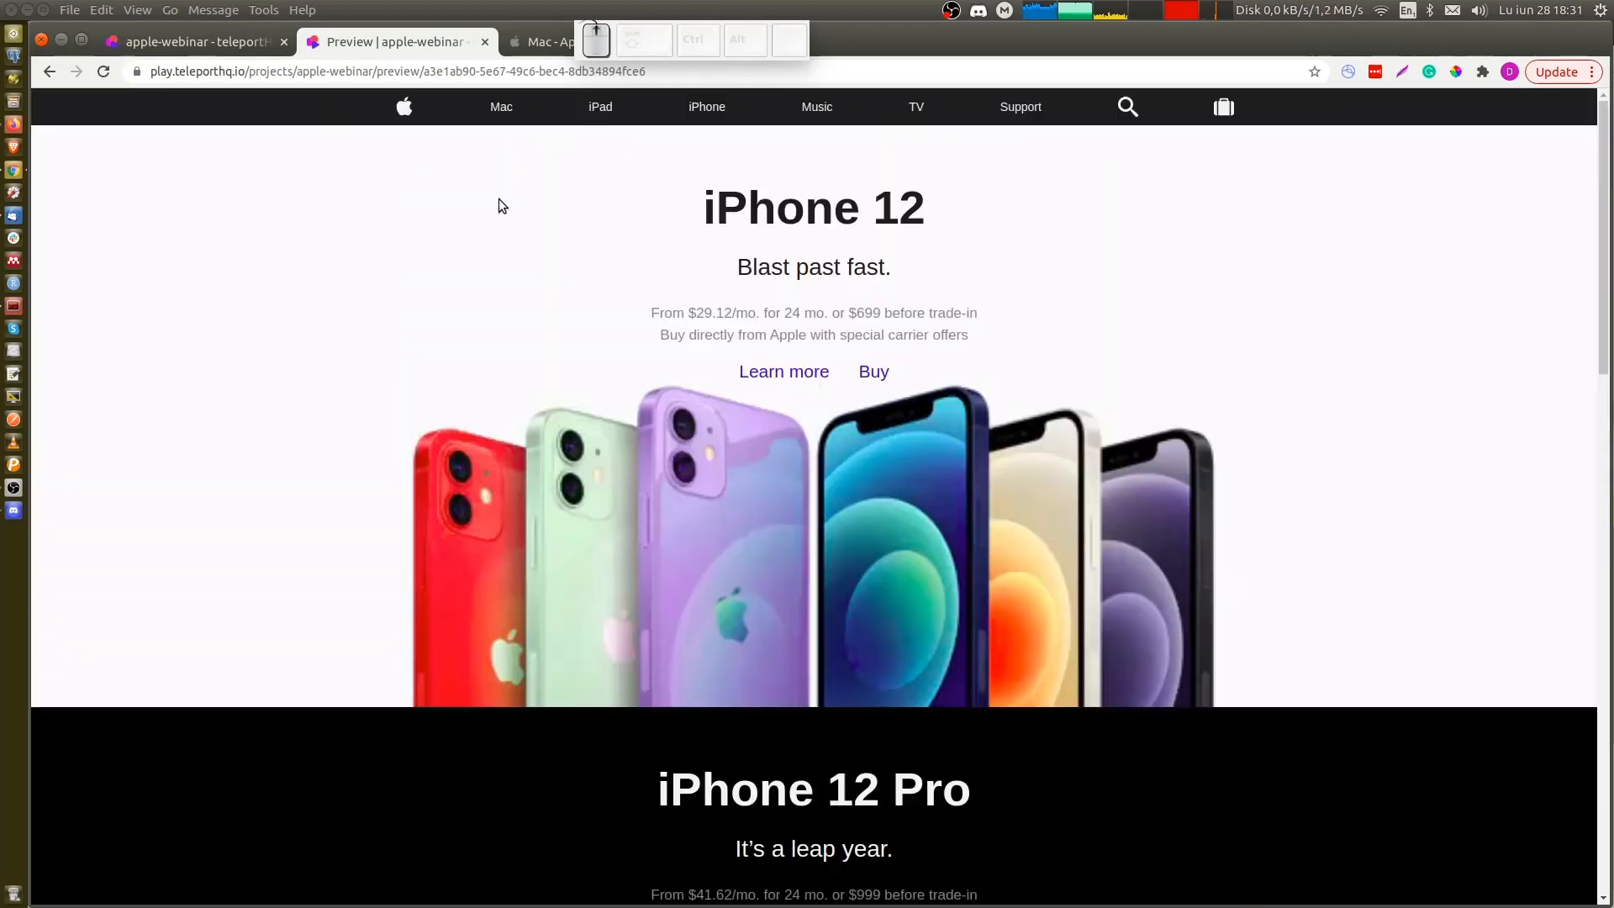
{"action": "left_click", "coordinate": [510, 113]}
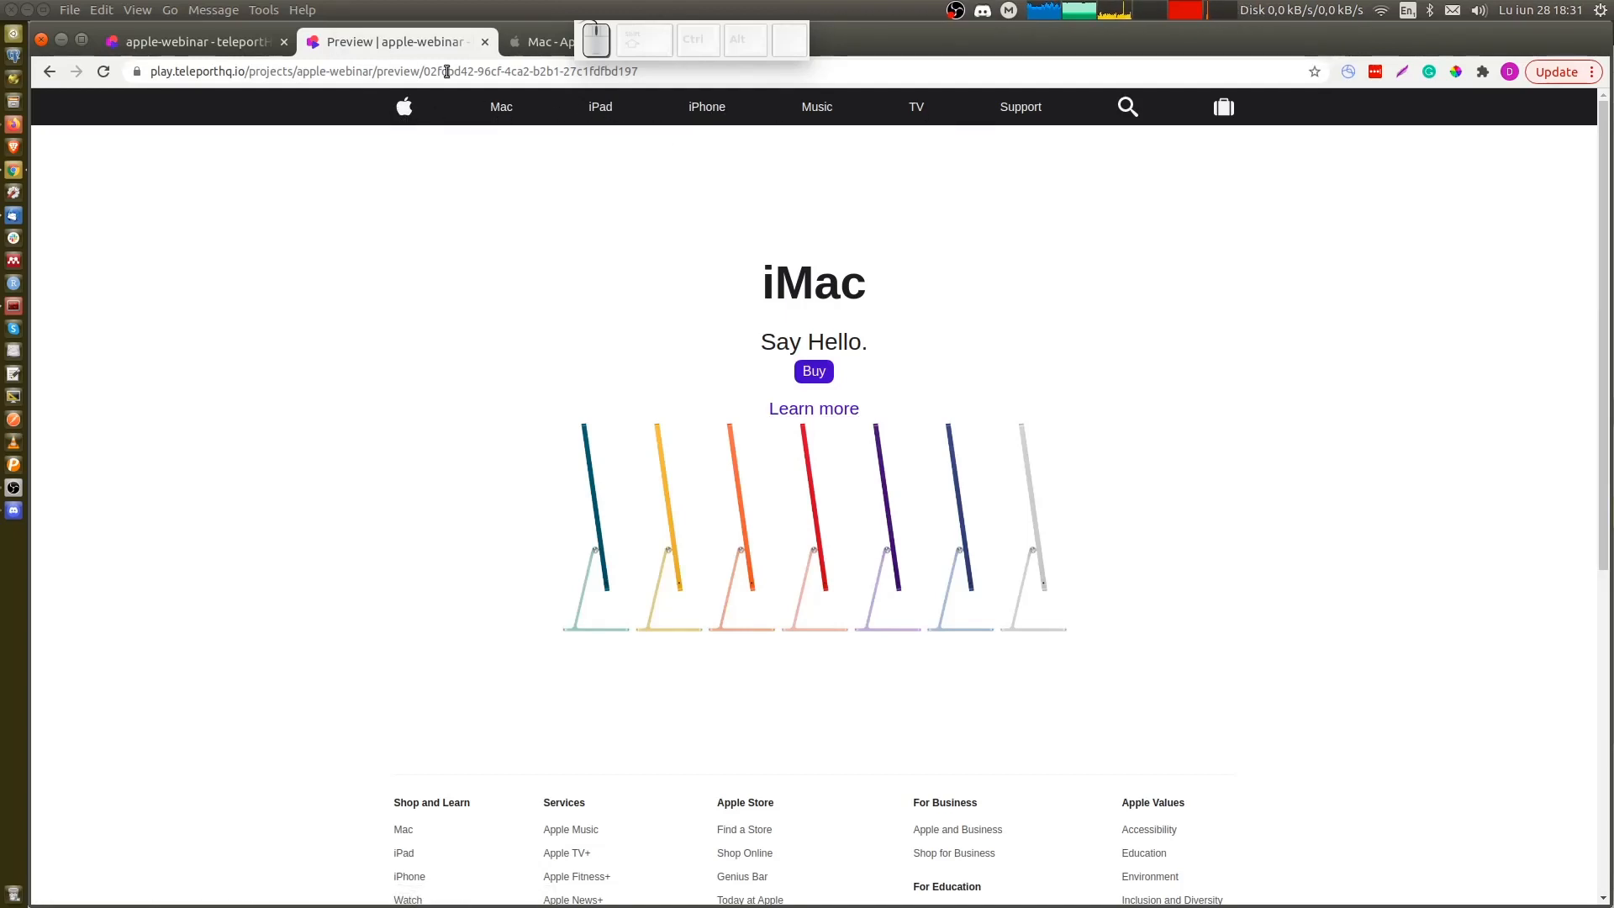
{"action": "key", "text": "F12"}
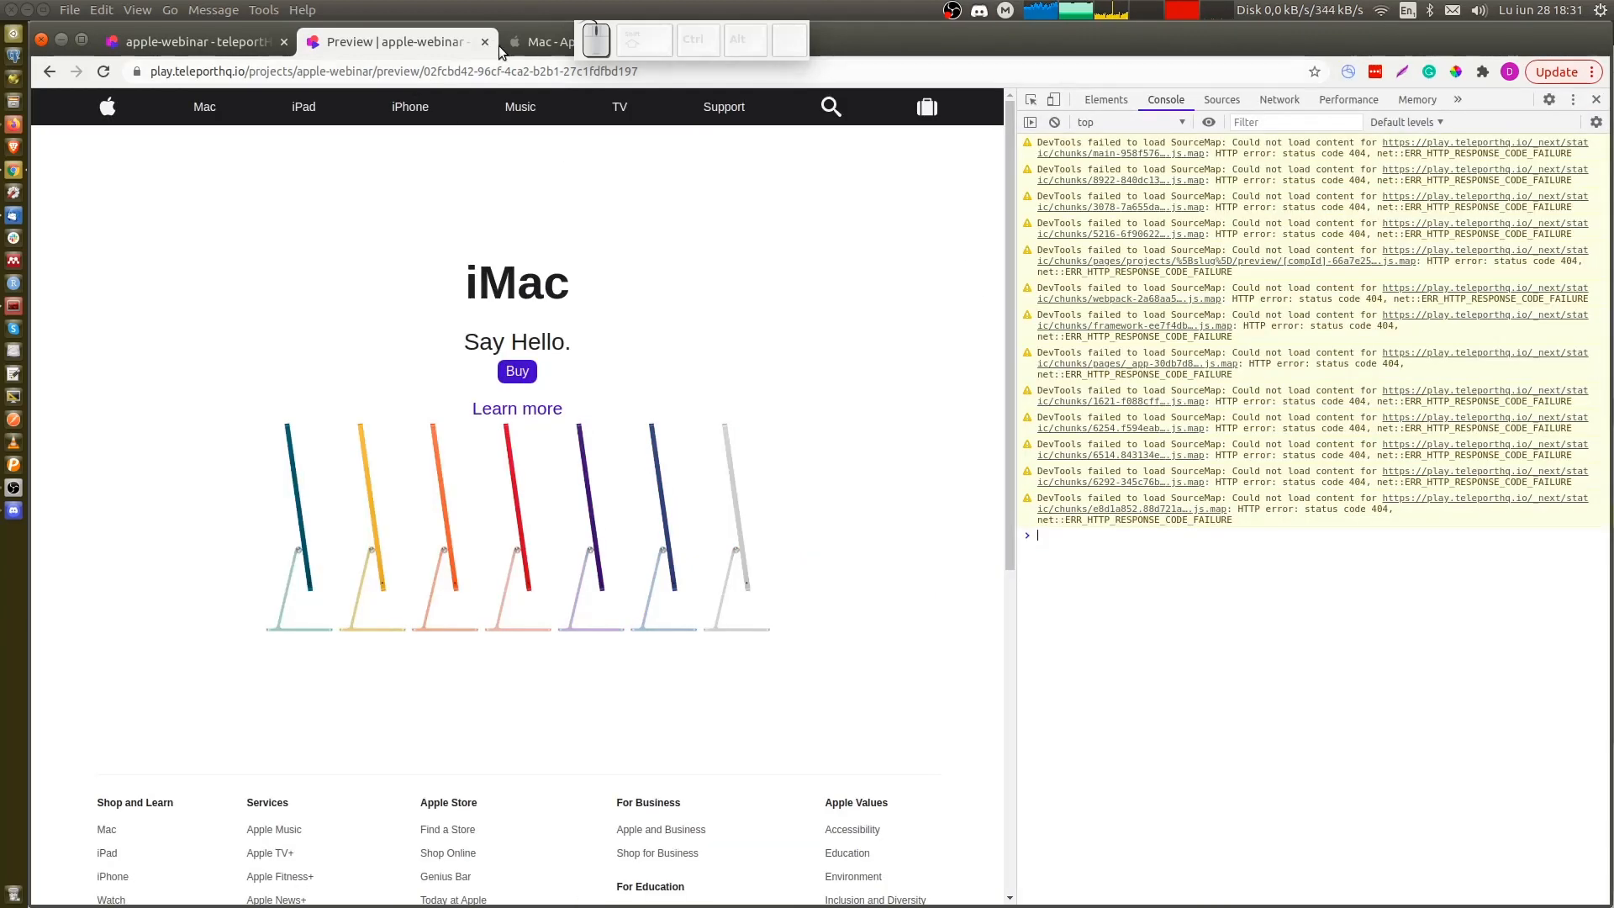
Switch to the original Apple site, open its home page, narrow the page area and examine its small-screen layout
{"action": "left_click", "coordinate": [538, 42]}
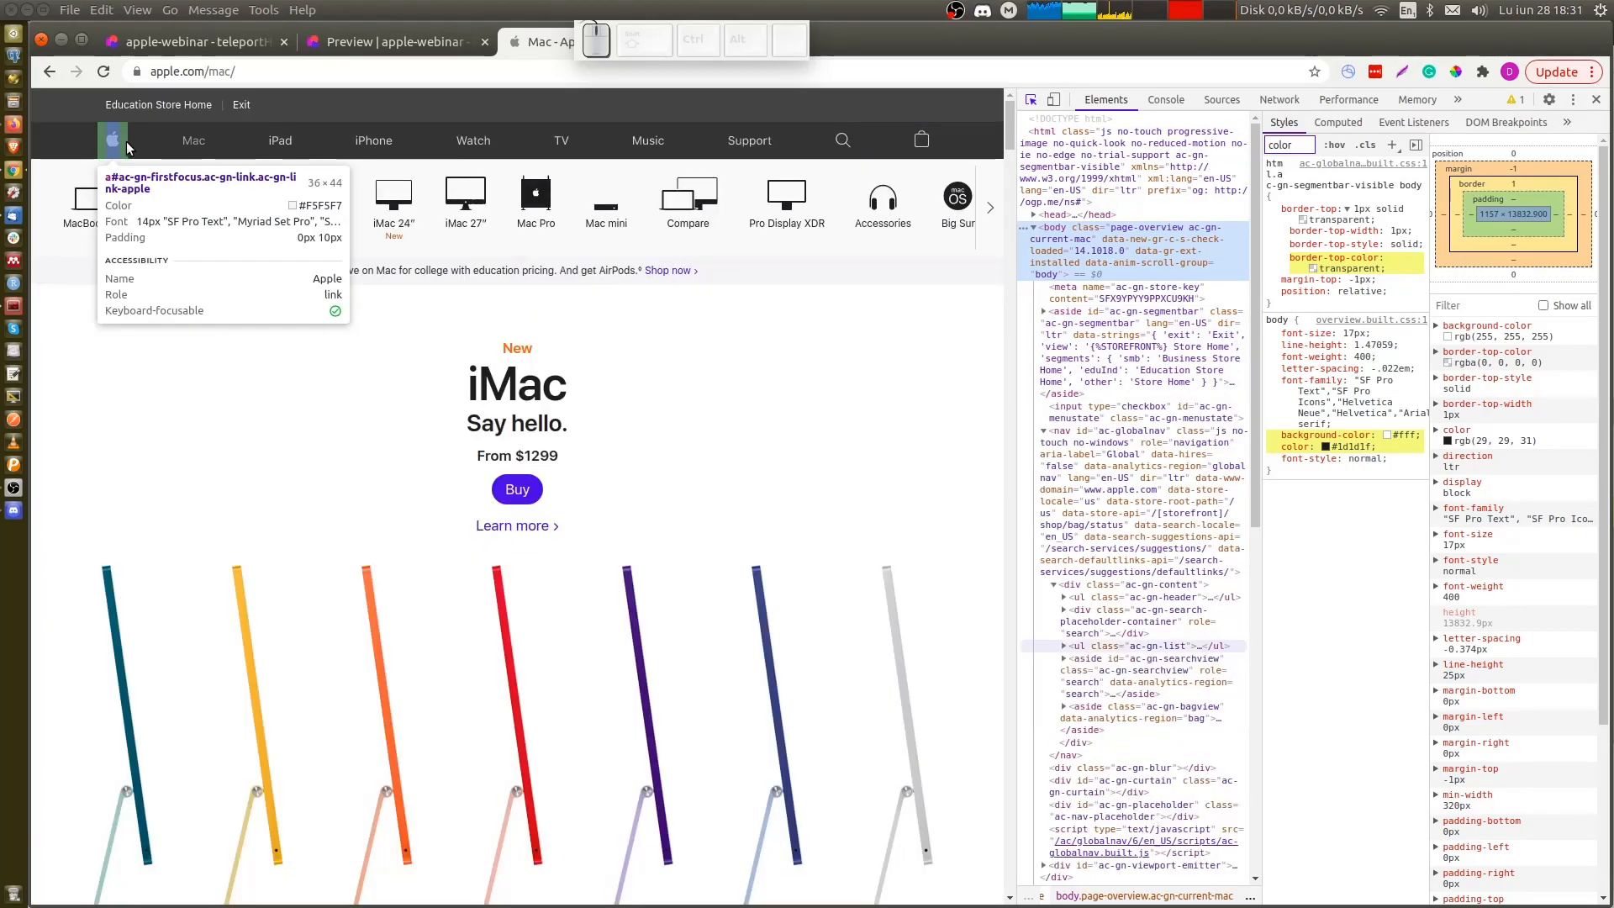
{"action": "left_click", "coordinate": [114, 140]}
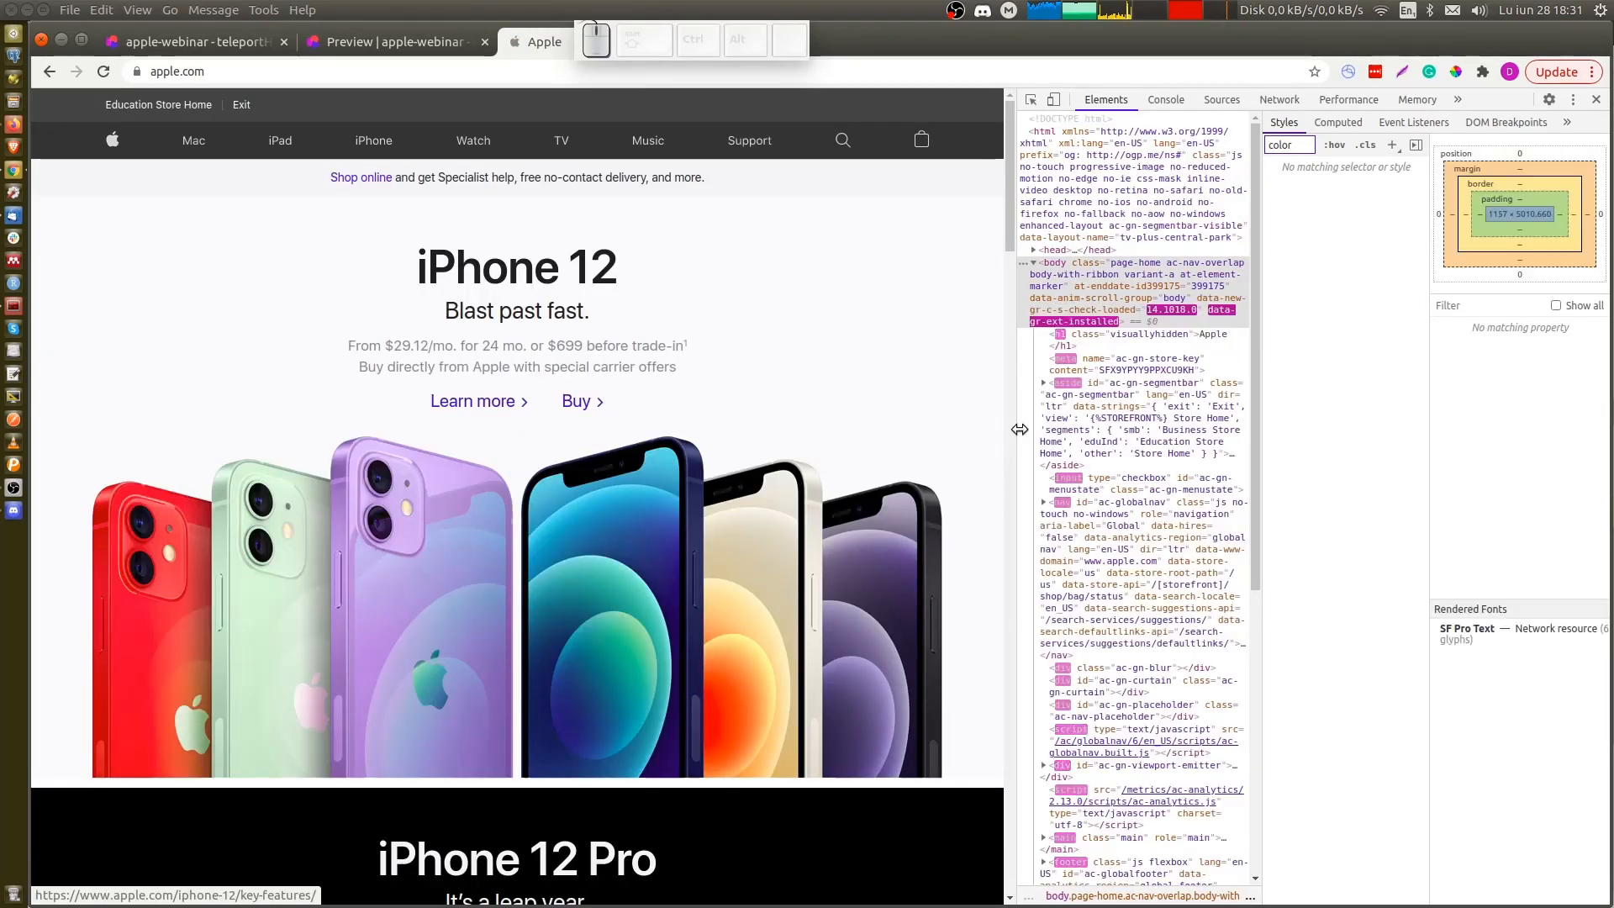
{"action": "left_click_drag", "start_coordinate": [1013, 430], "coordinate": [631, 440]}
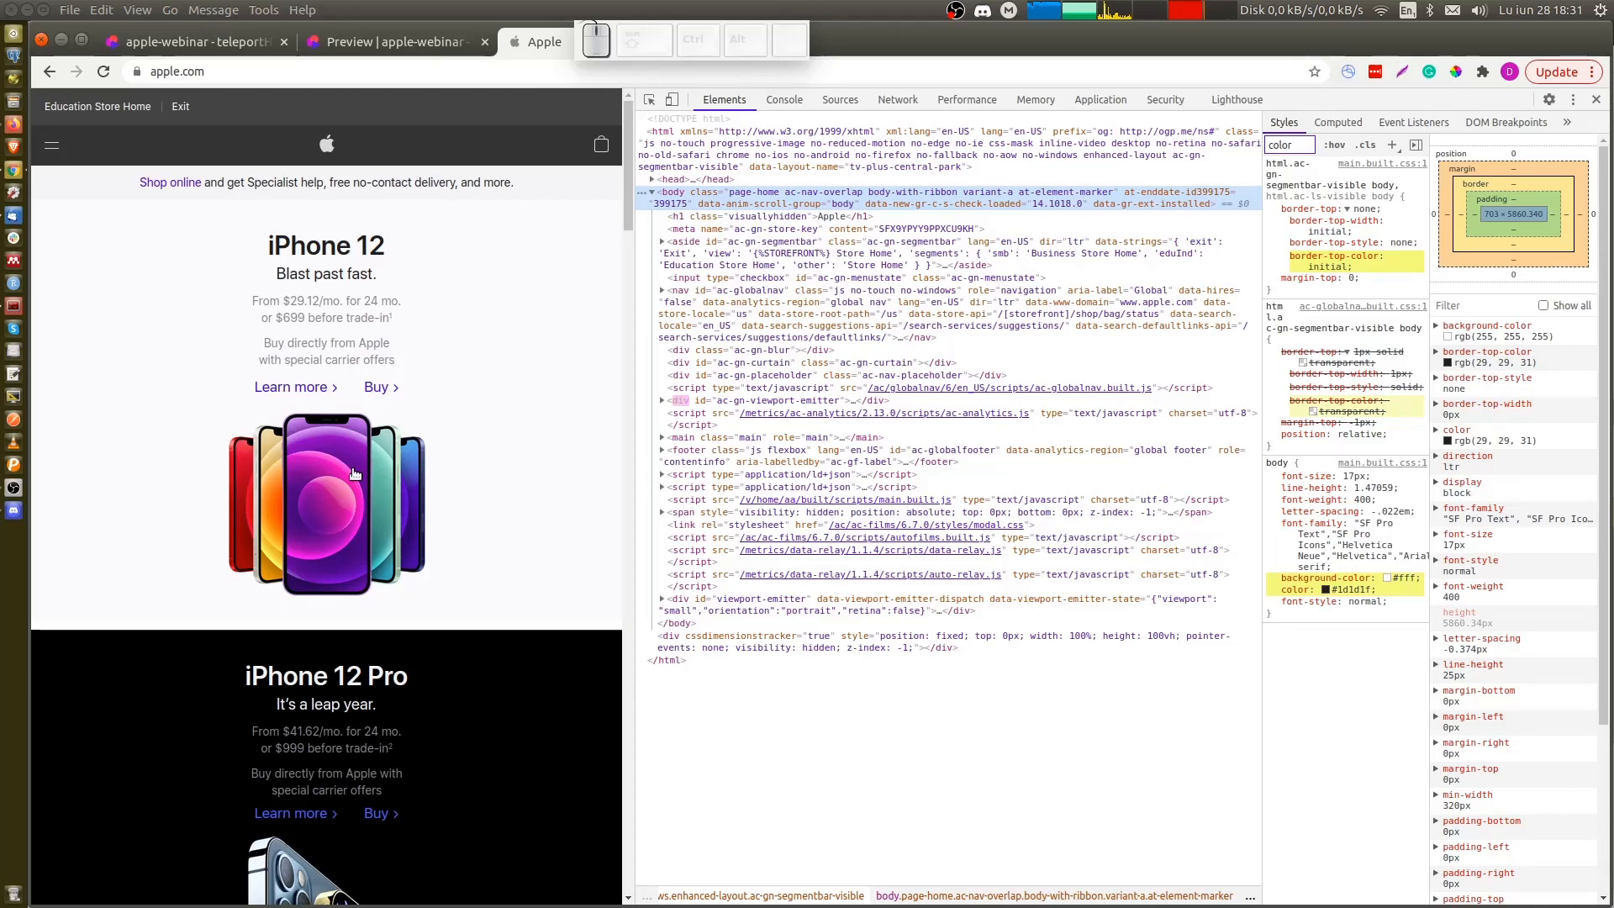
{"action": "scroll", "coordinate": [514, 638], "scroll_direction": "down", "scroll_amount": 9}
{"action": "scroll", "coordinate": [514, 637], "scroll_direction": "up", "scroll_amount": 9}
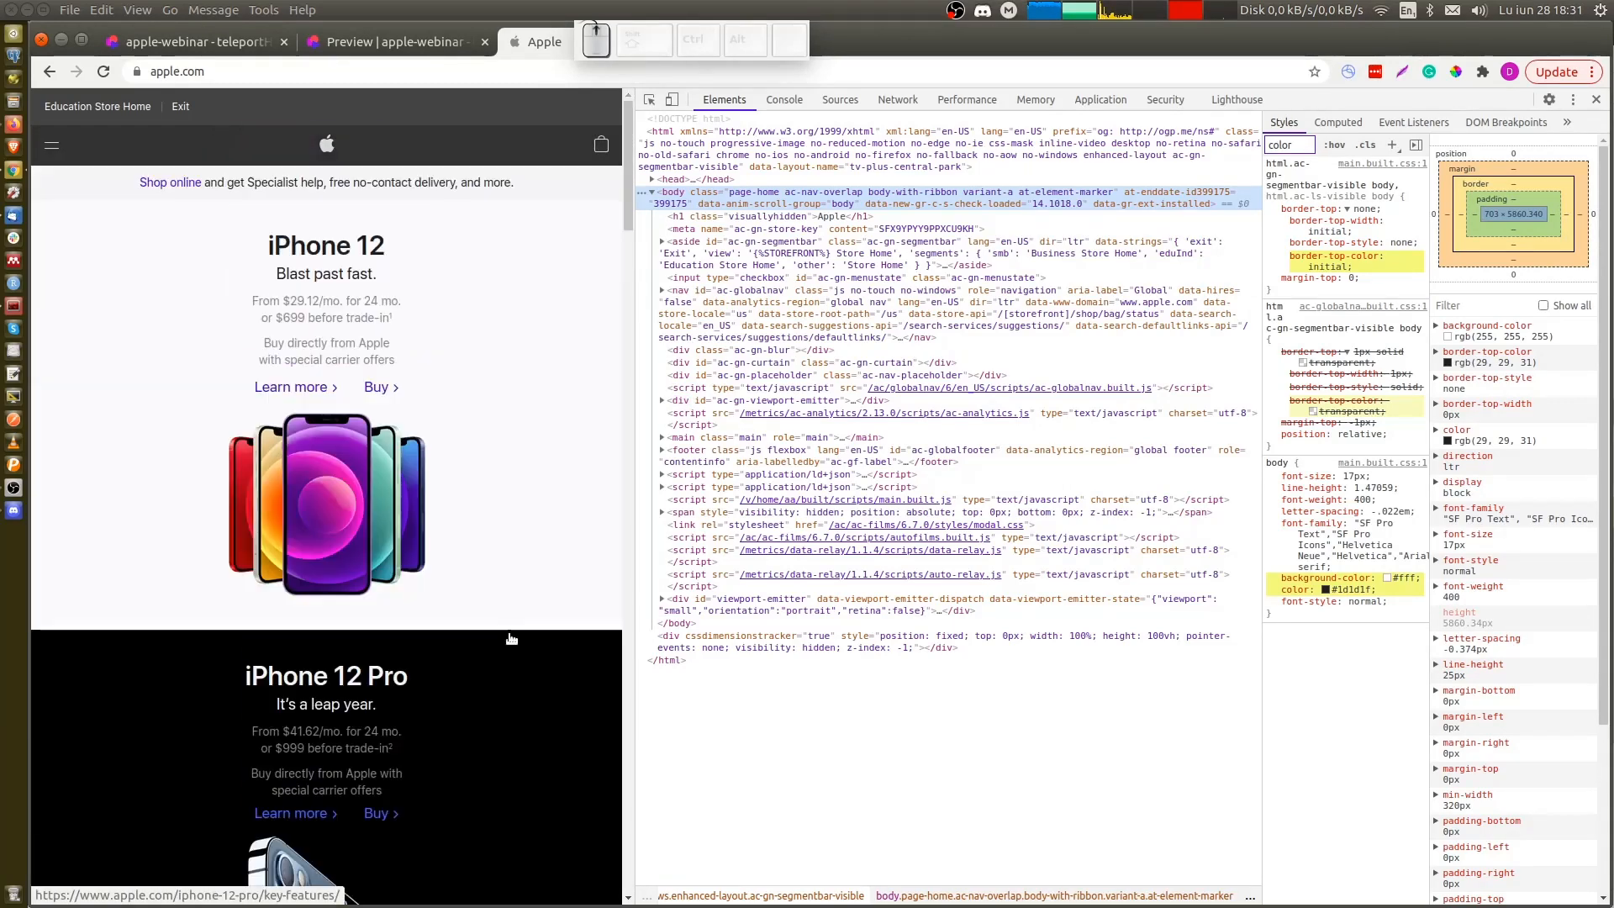
In the TeleportHQ editor's Home page, at the 767 breakpoint, replace the iPhone 12 container's background with the compact iPhone lineup image on white
{"action": "left_click", "coordinate": [178, 46]}
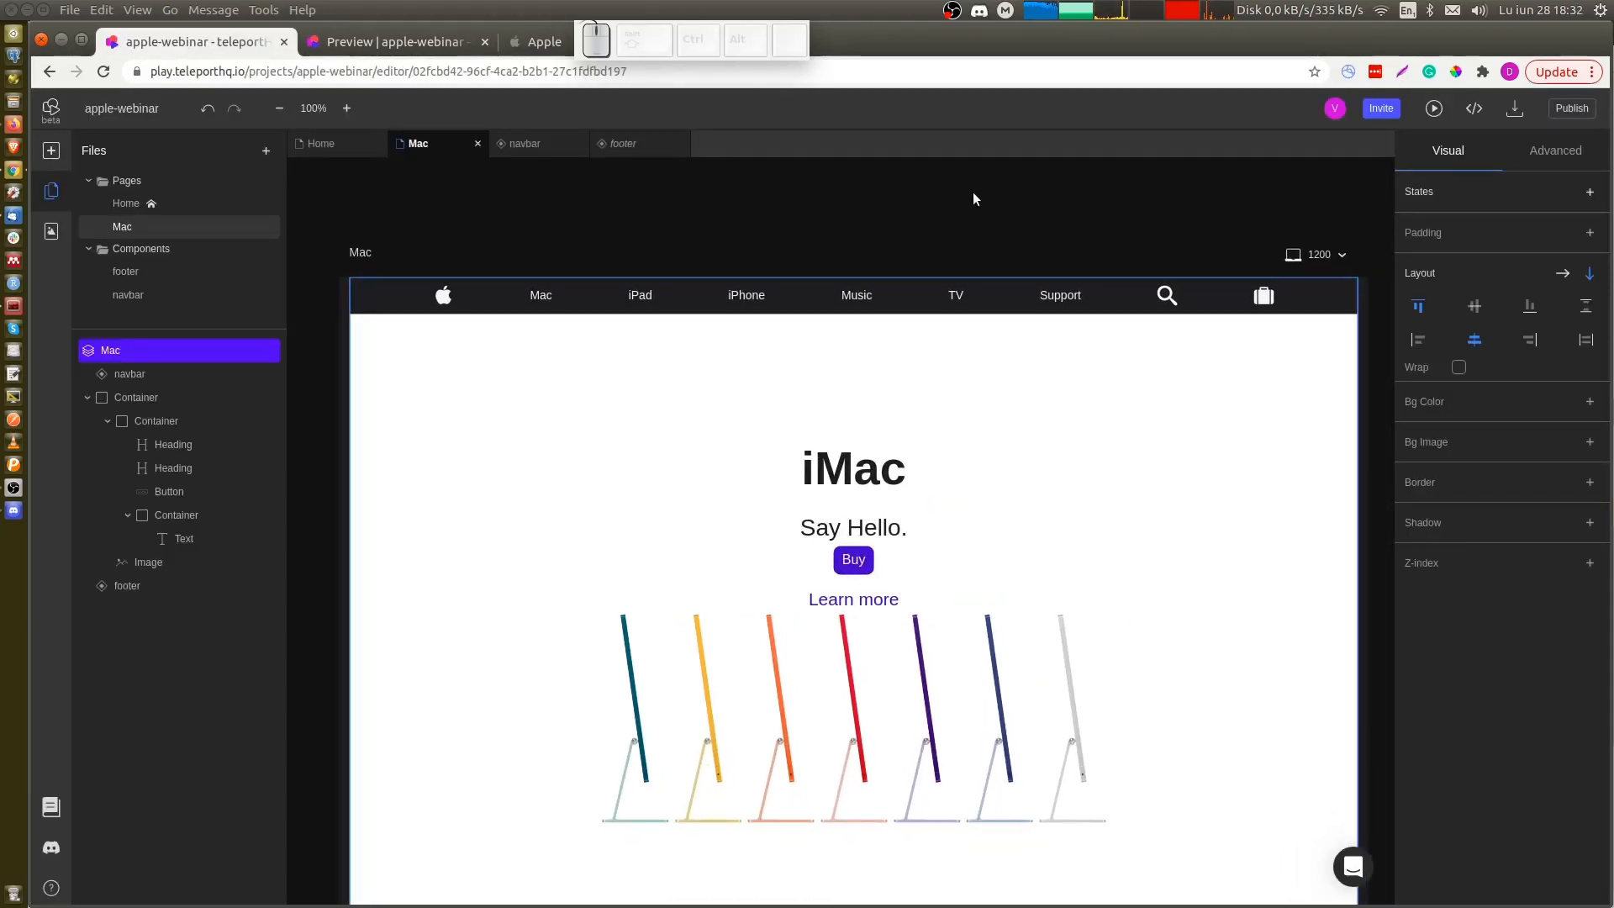
{"action": "left_click", "coordinate": [333, 145]}
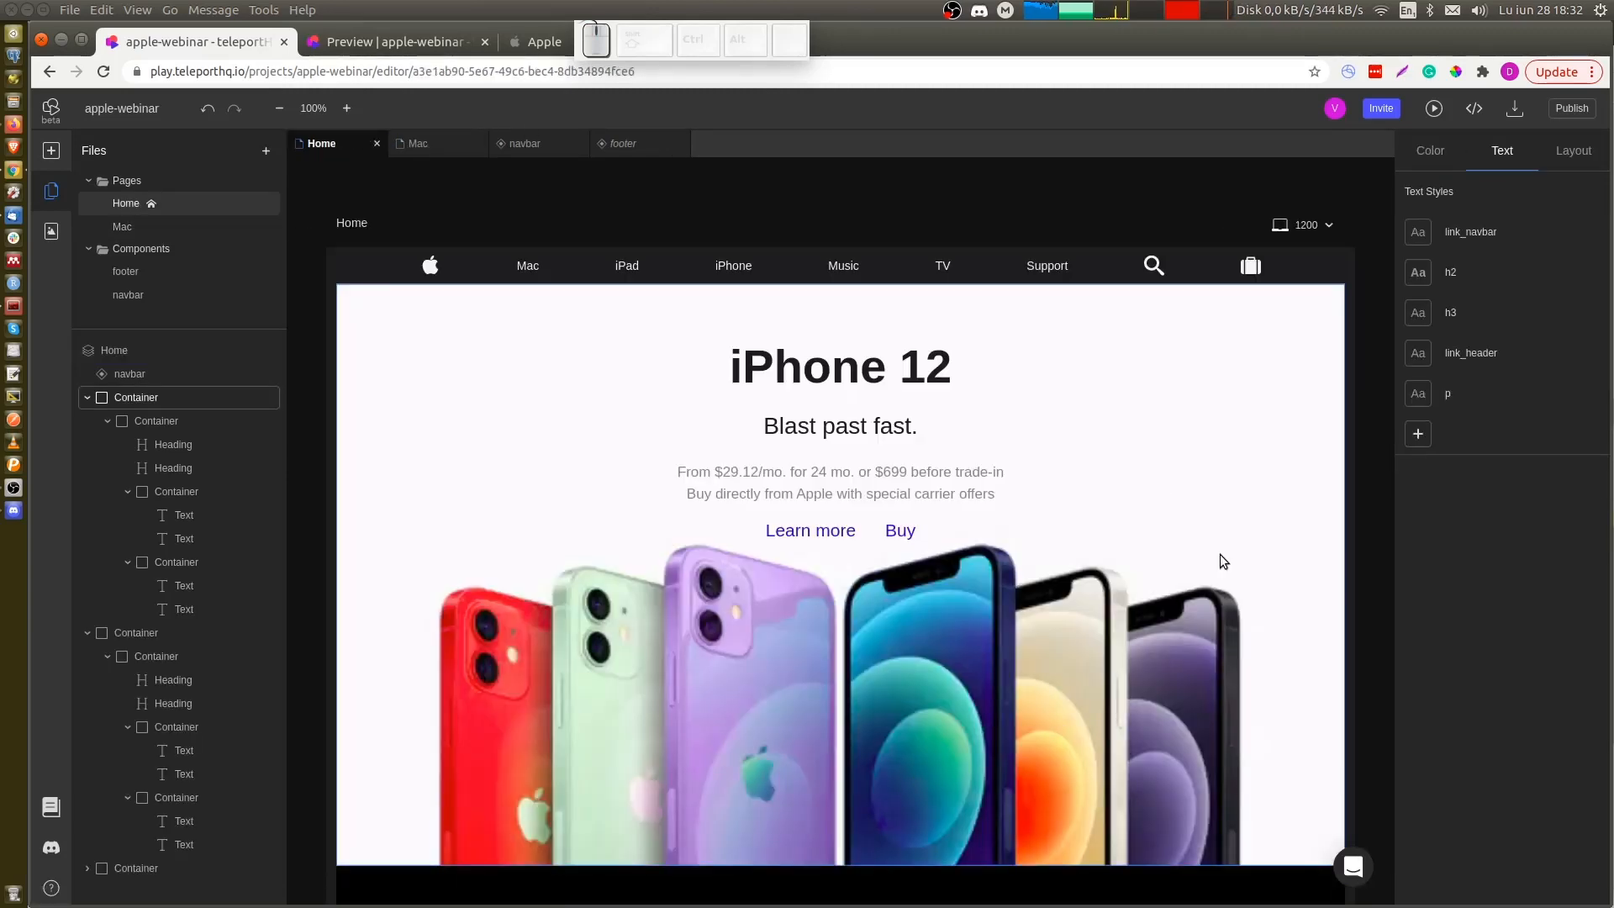
{"action": "left_click", "coordinate": [1226, 489]}
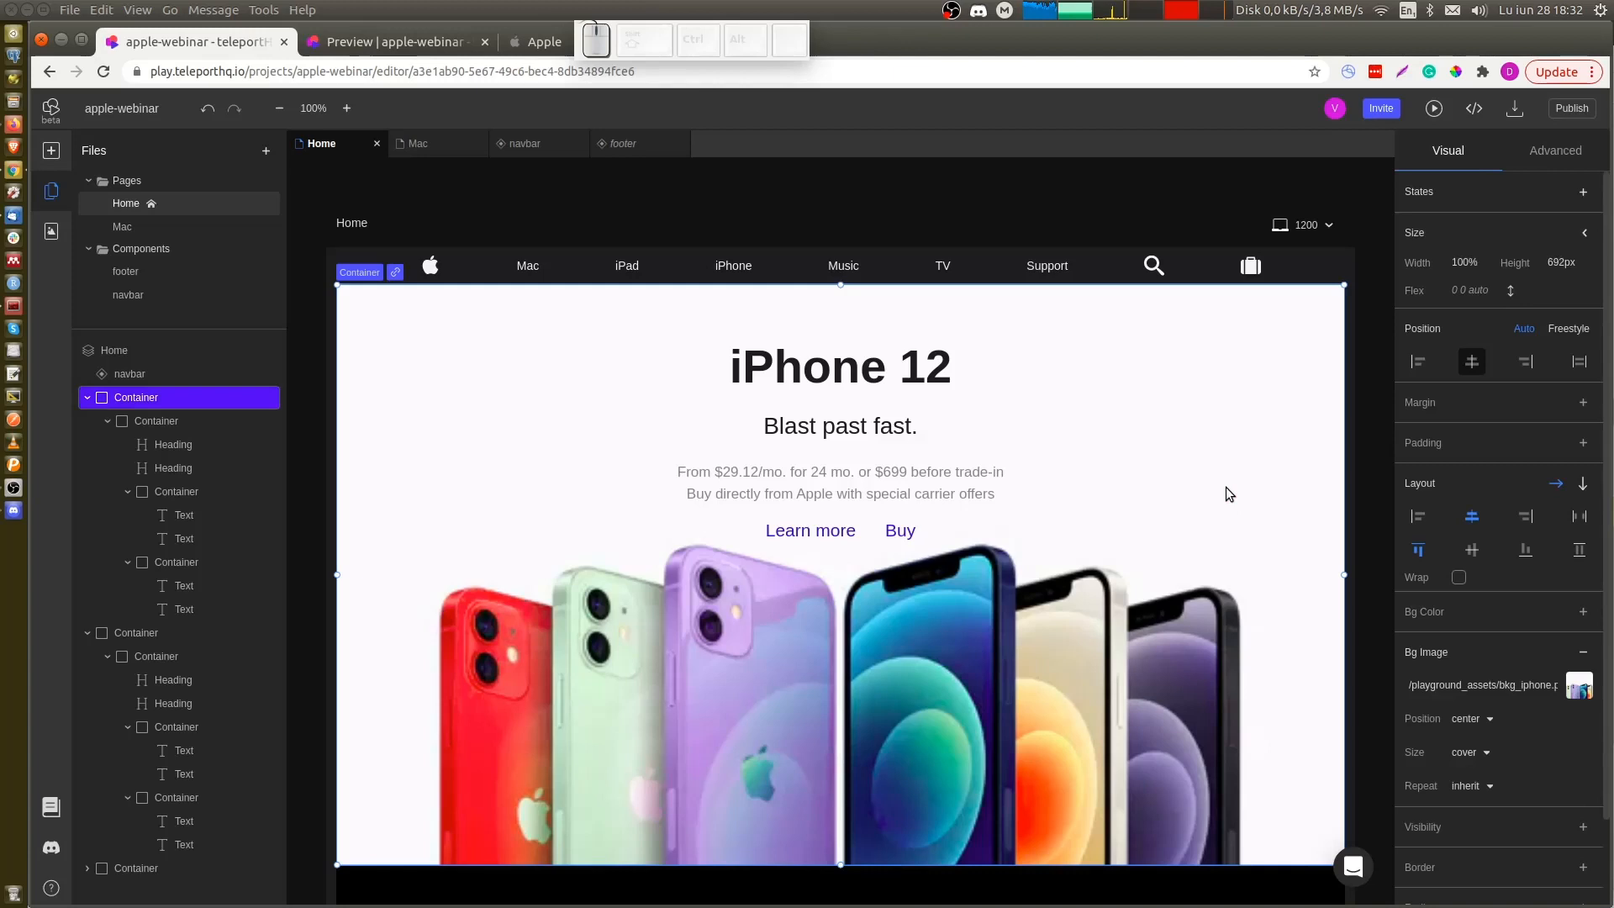
{"action": "left_click", "coordinate": [1310, 227]}
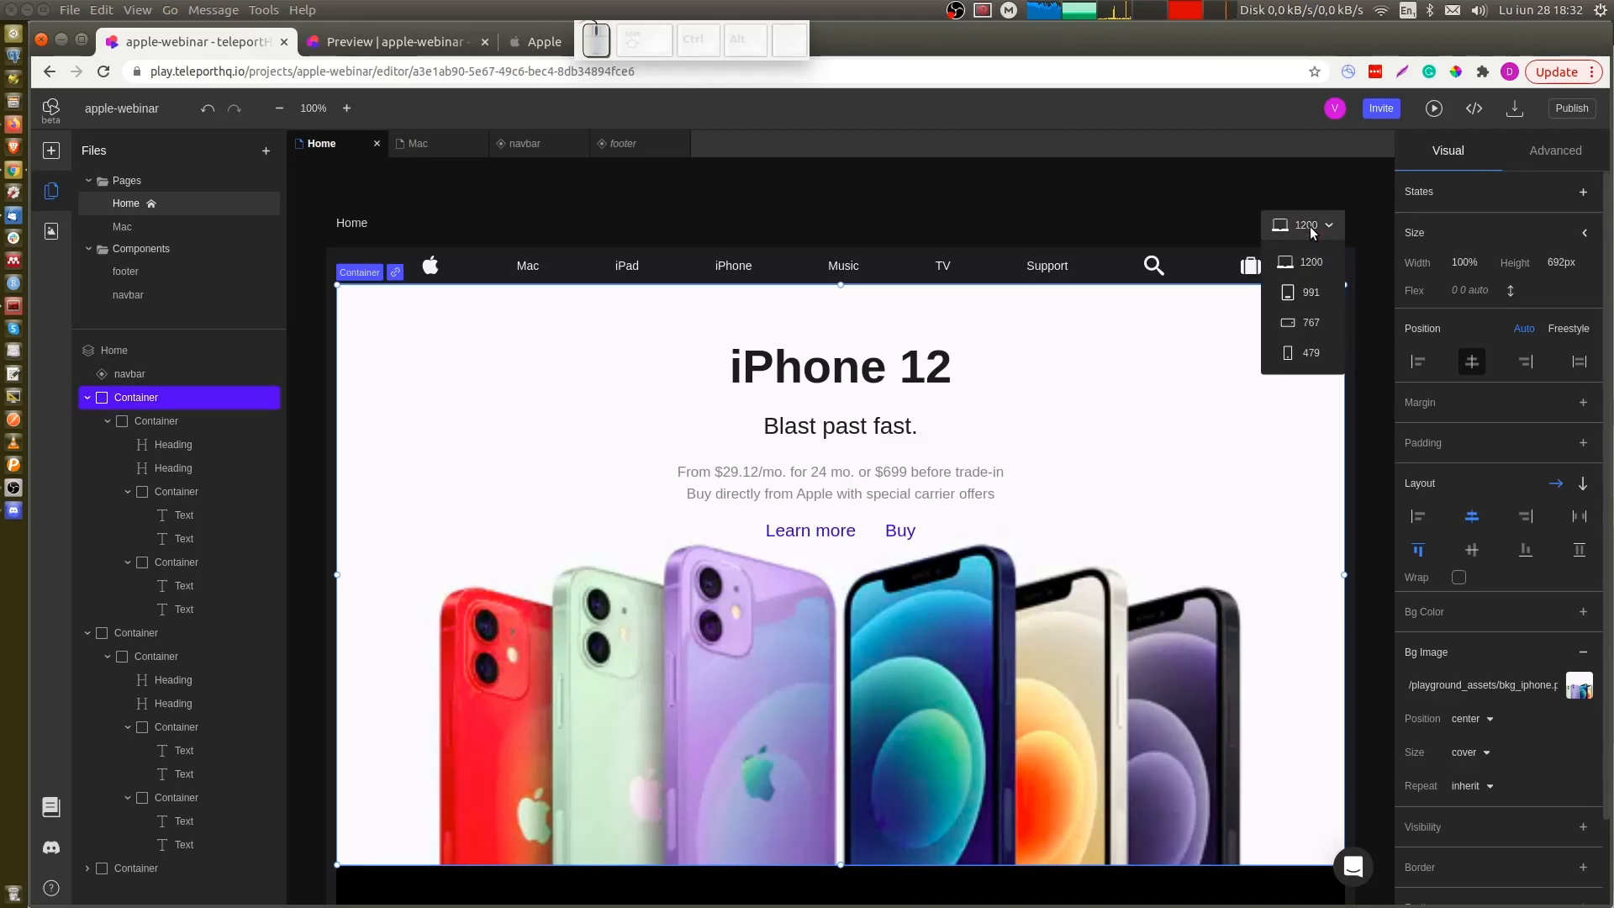
{"action": "left_click", "coordinate": [1312, 323]}
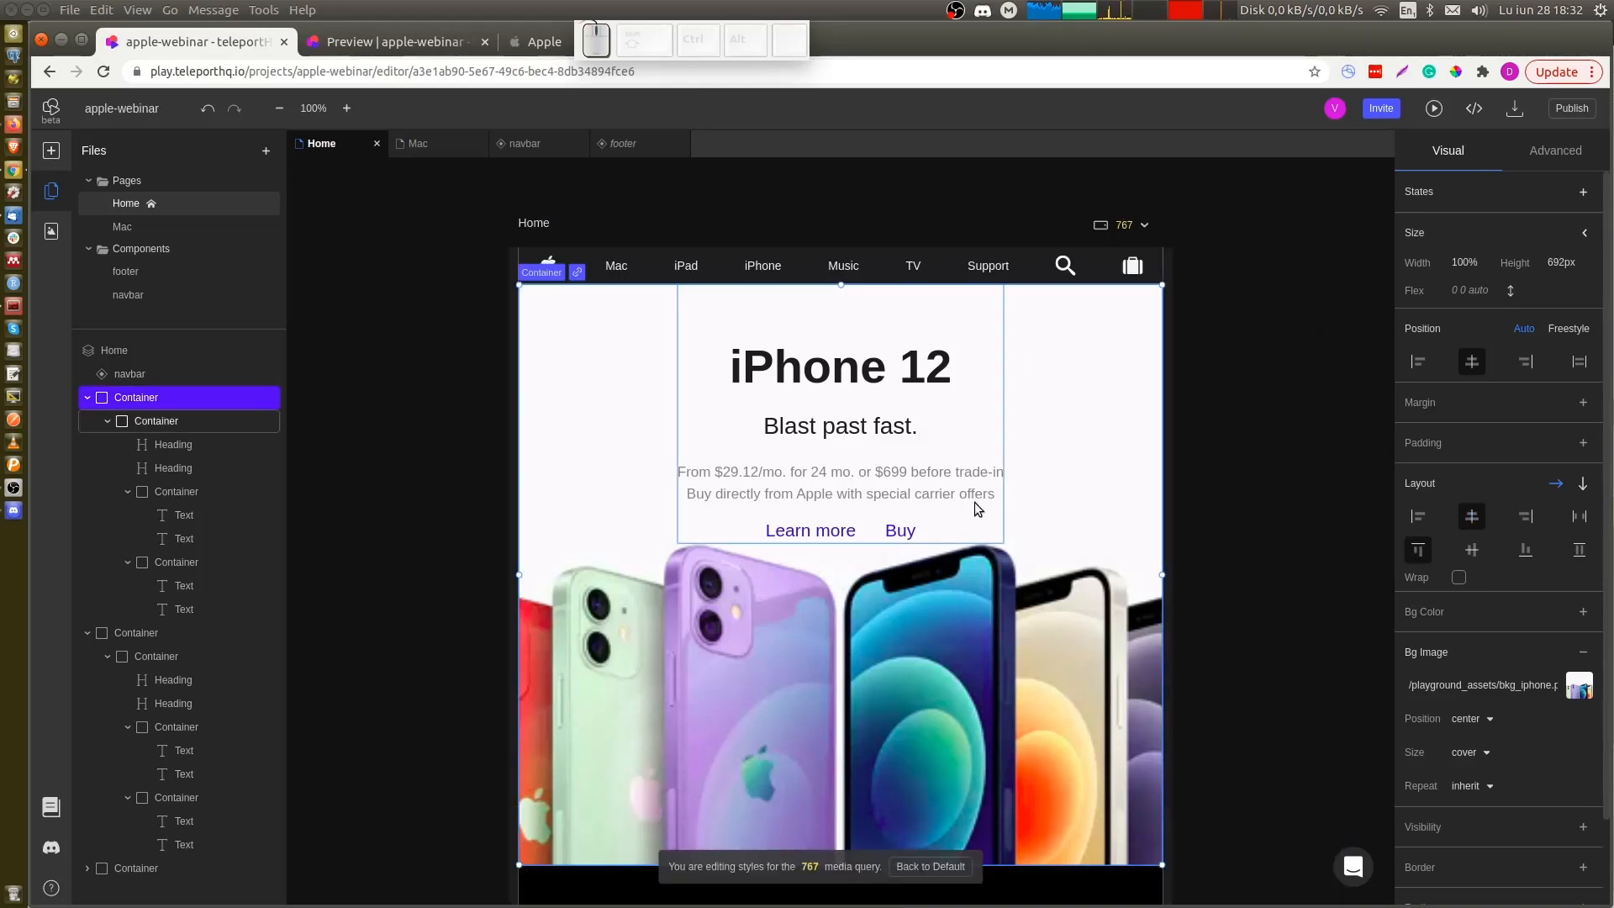
{"action": "left_click", "coordinate": [1580, 686]}
{"action": "mouse_move", "coordinate": [96, 610]}
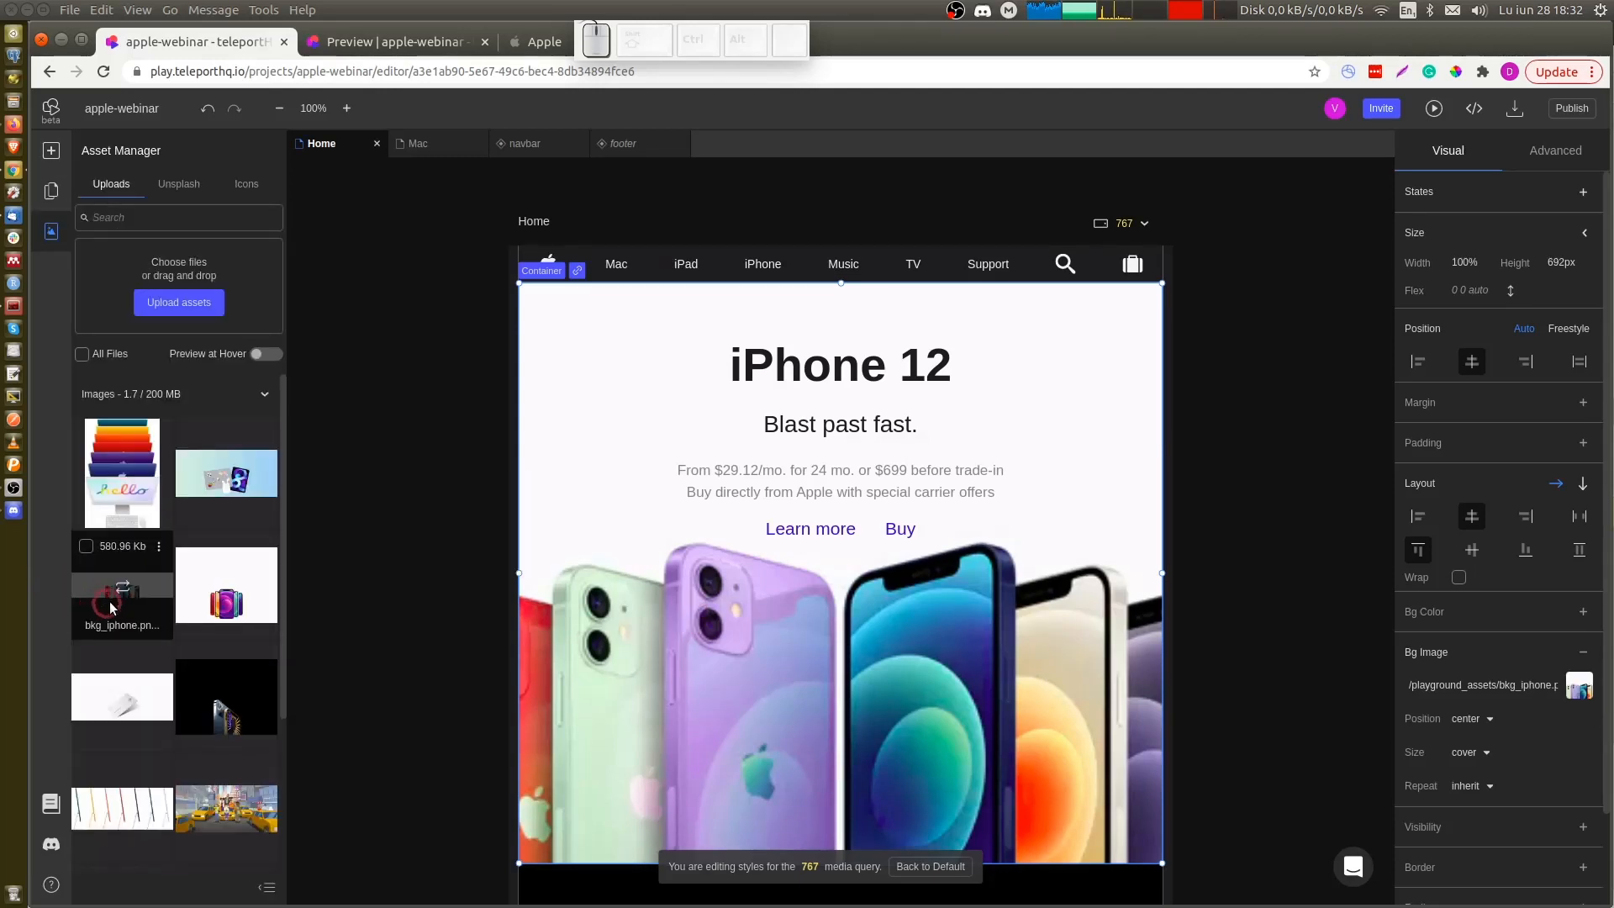
{"action": "left_click", "coordinate": [229, 591]}
Replace the iPhone 12 Pro container's background at the 767 breakpoint with the compact iphone_12_pro image on black
{"action": "scroll", "coordinate": [436, 627], "scroll_direction": "down", "scroll_amount": 2}
{"action": "scroll", "coordinate": [436, 627], "scroll_direction": "down", "scroll_amount": 4}
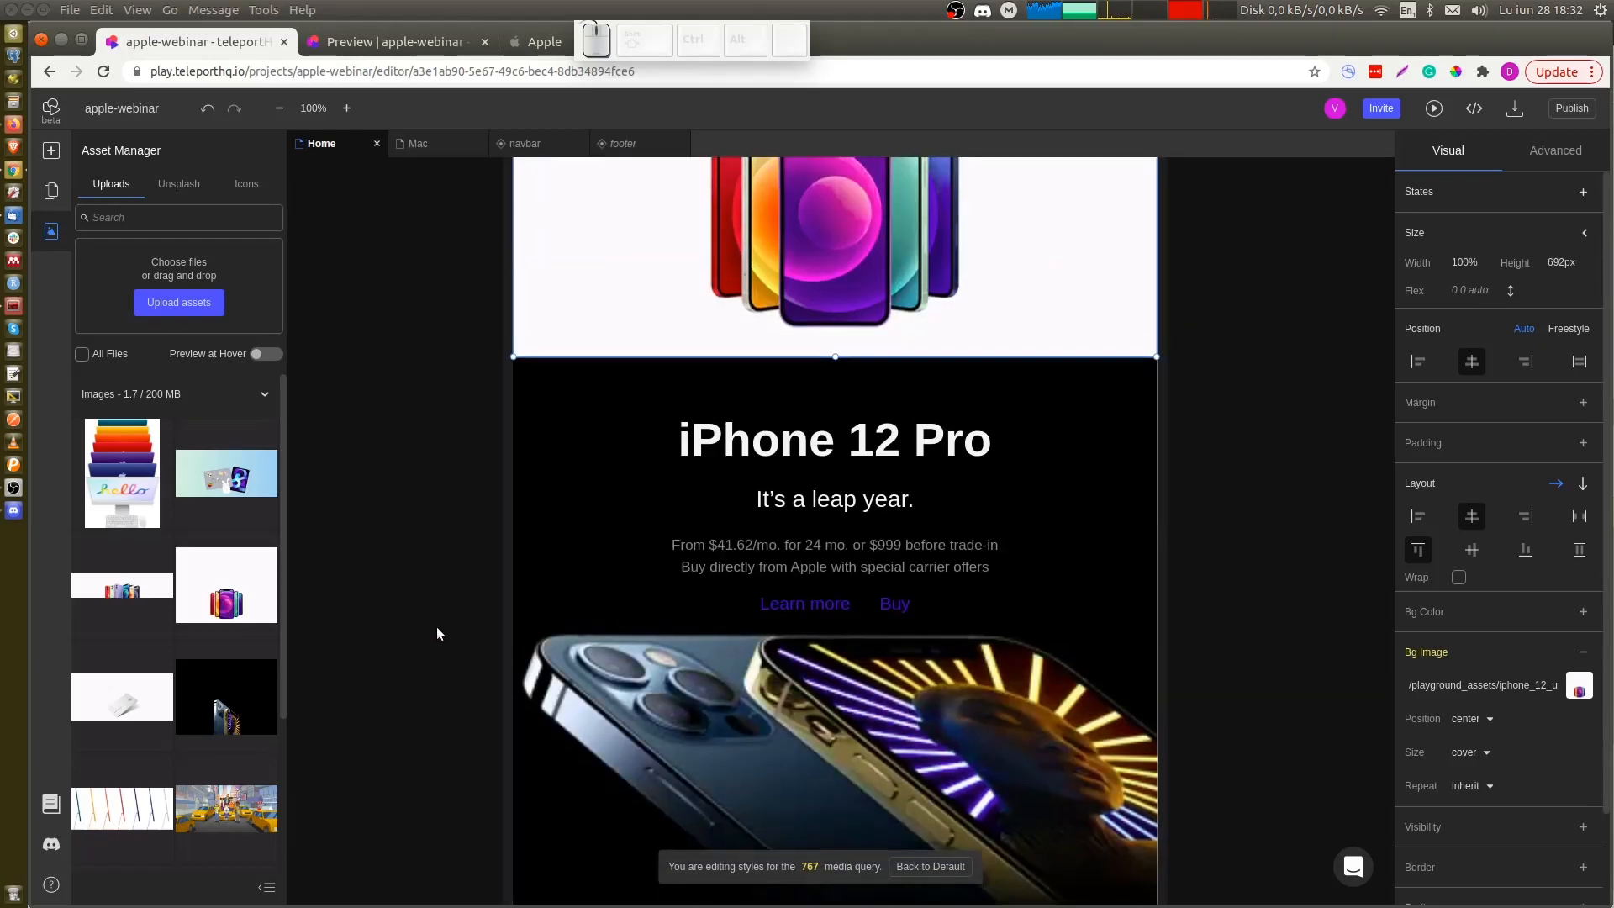
{"action": "left_click", "coordinate": [624, 586]}
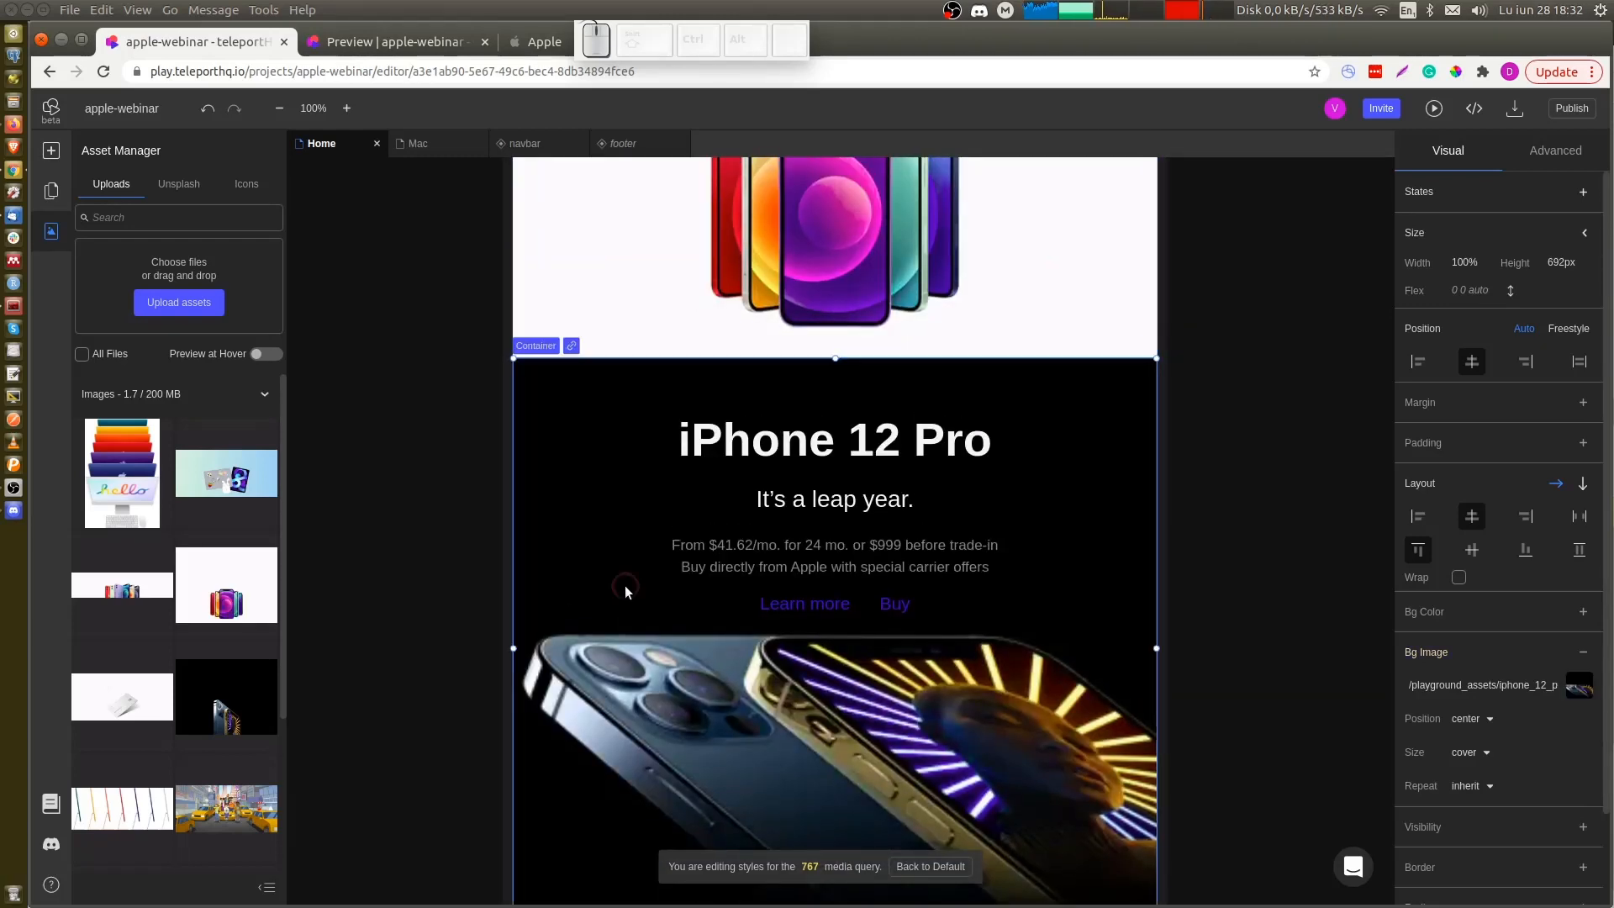
{"action": "left_click", "coordinate": [1581, 687]}
{"action": "left_click", "coordinate": [1580, 686]}
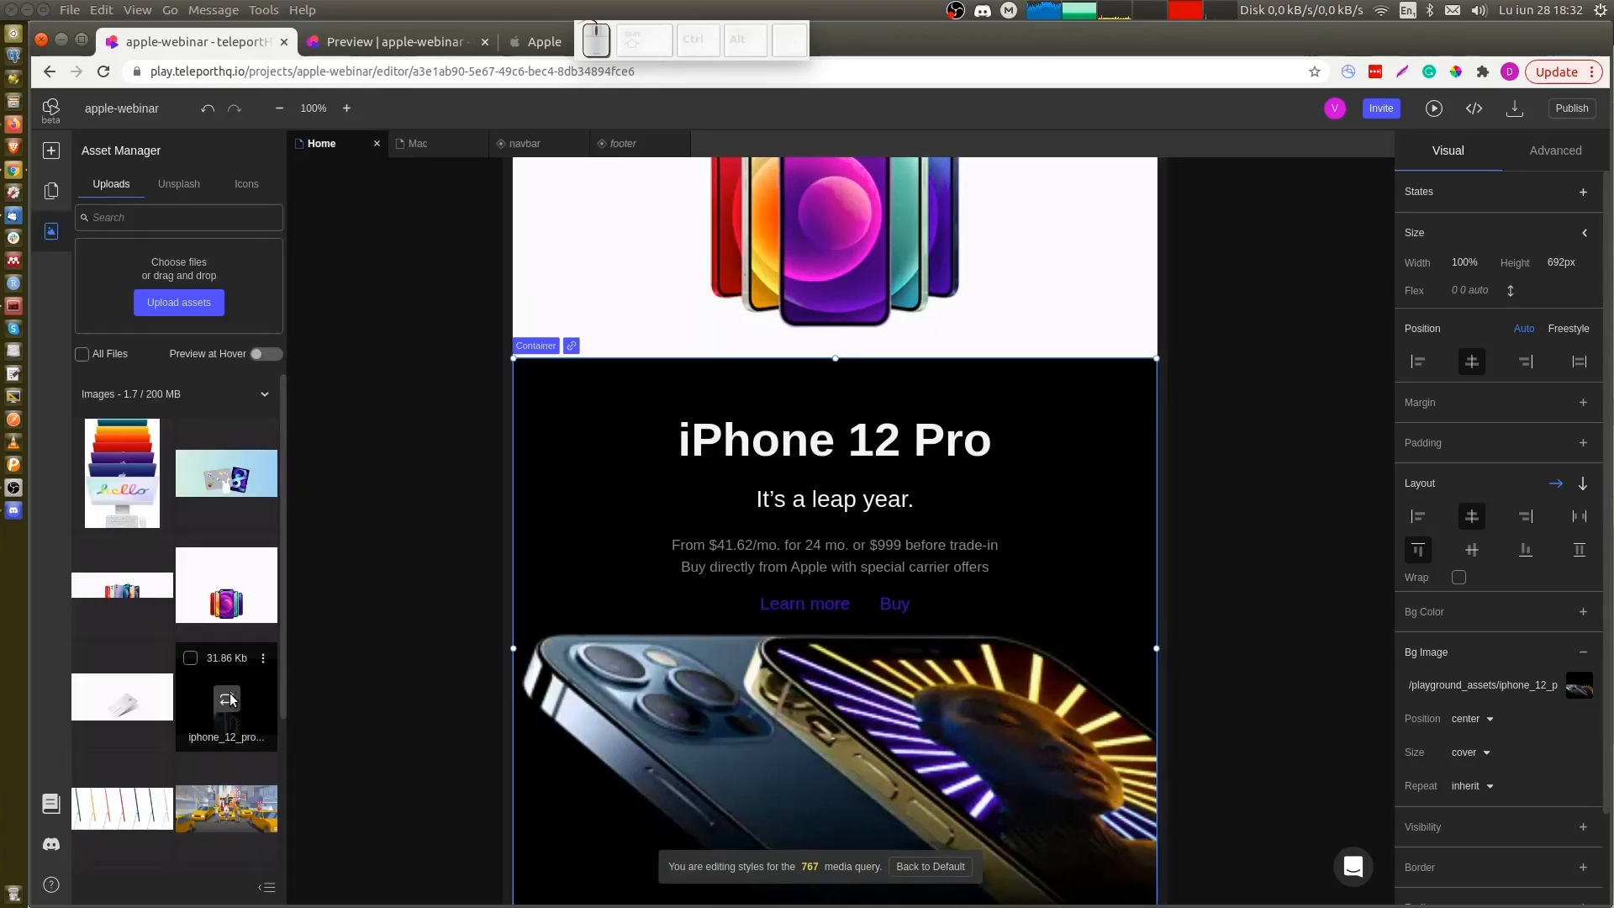
{"action": "left_click", "coordinate": [227, 698]}
Examine the Home page's legal text and footer at the 767 breakpoint and widen the canvas to compare the responsive footer
{"action": "scroll", "coordinate": [444, 633], "scroll_direction": "down", "scroll_amount": 5}
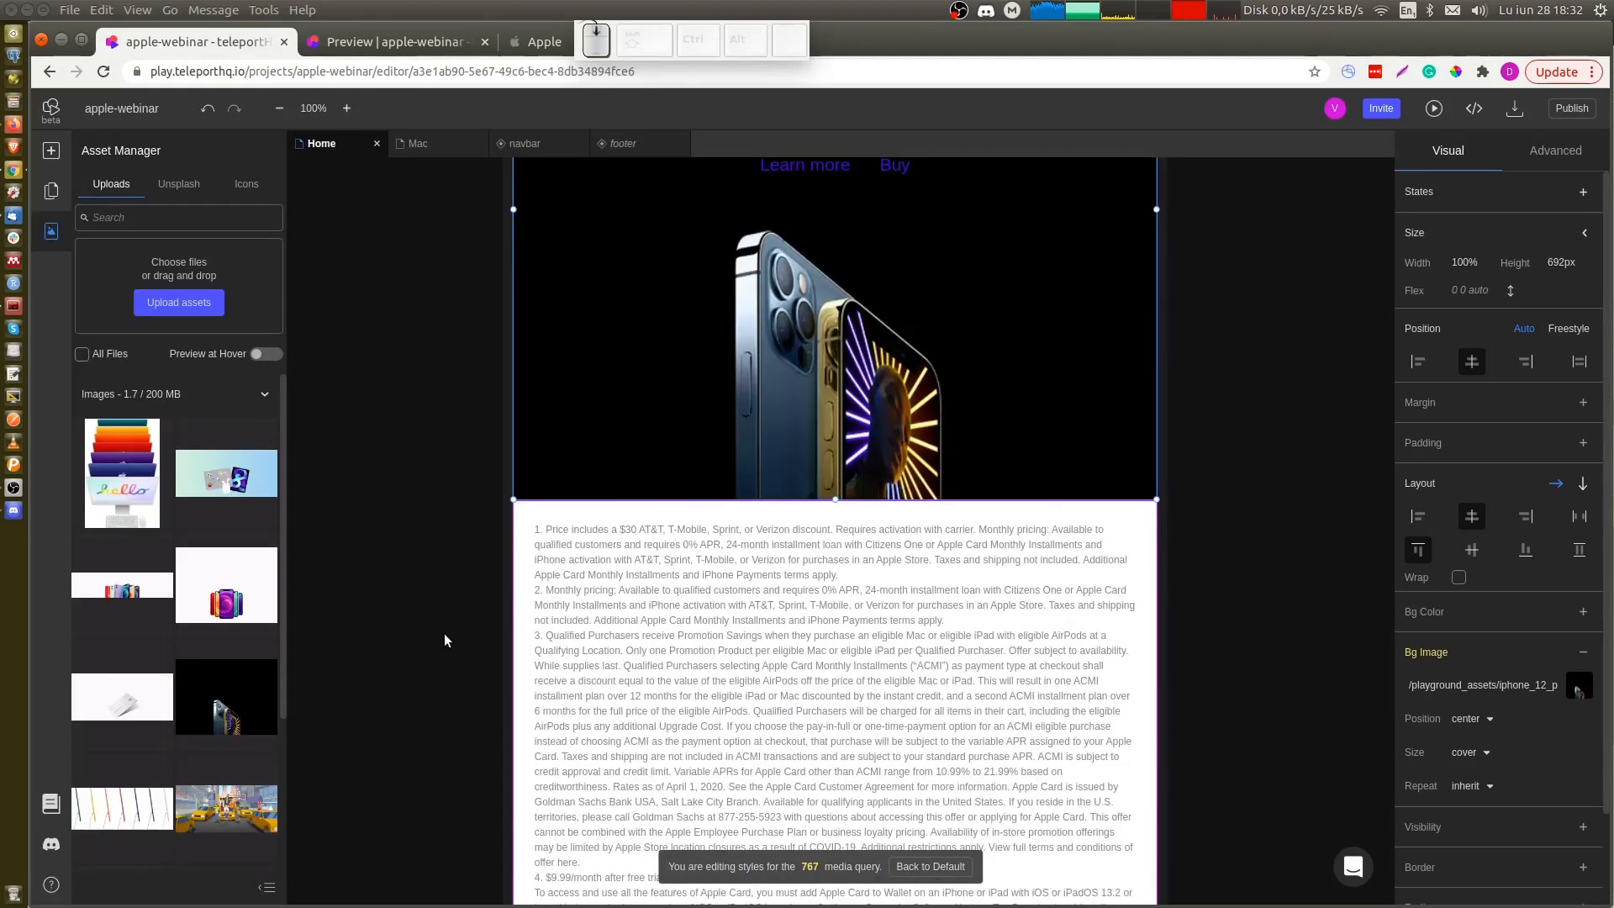
{"action": "scroll", "coordinate": [443, 633], "scroll_direction": "down", "scroll_amount": 6}
{"action": "scroll", "coordinate": [443, 633], "scroll_direction": "up", "scroll_amount": 4}
{"action": "scroll", "coordinate": [443, 633], "scroll_direction": "down", "scroll_amount": 5}
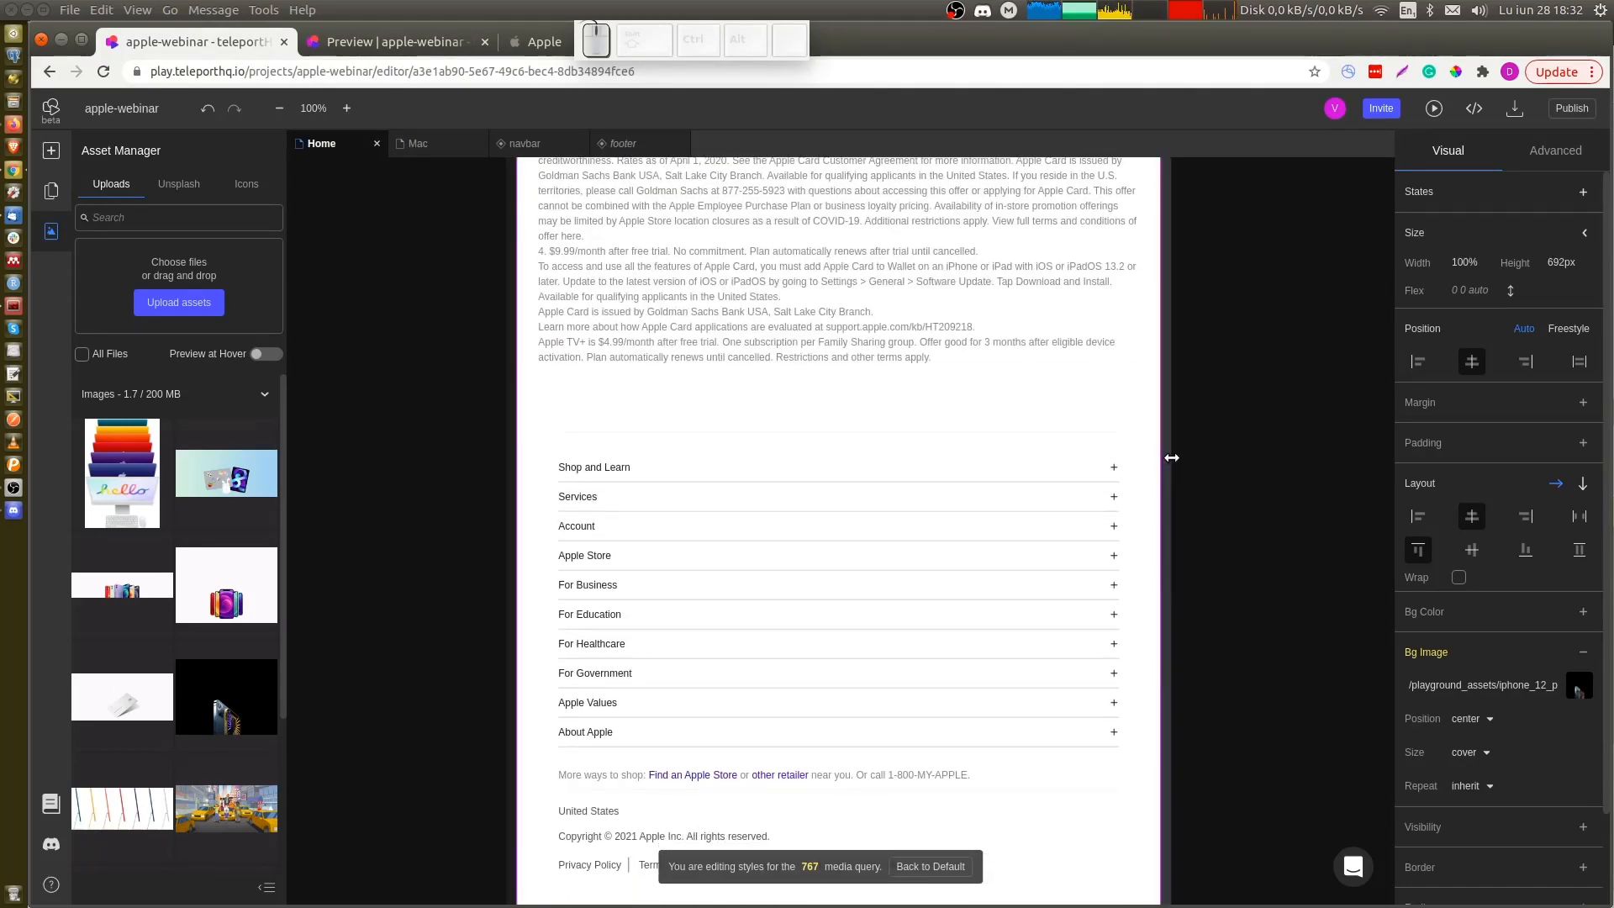
{"action": "left_click_drag", "start_coordinate": [1183, 461], "coordinate": [1316, 460]}
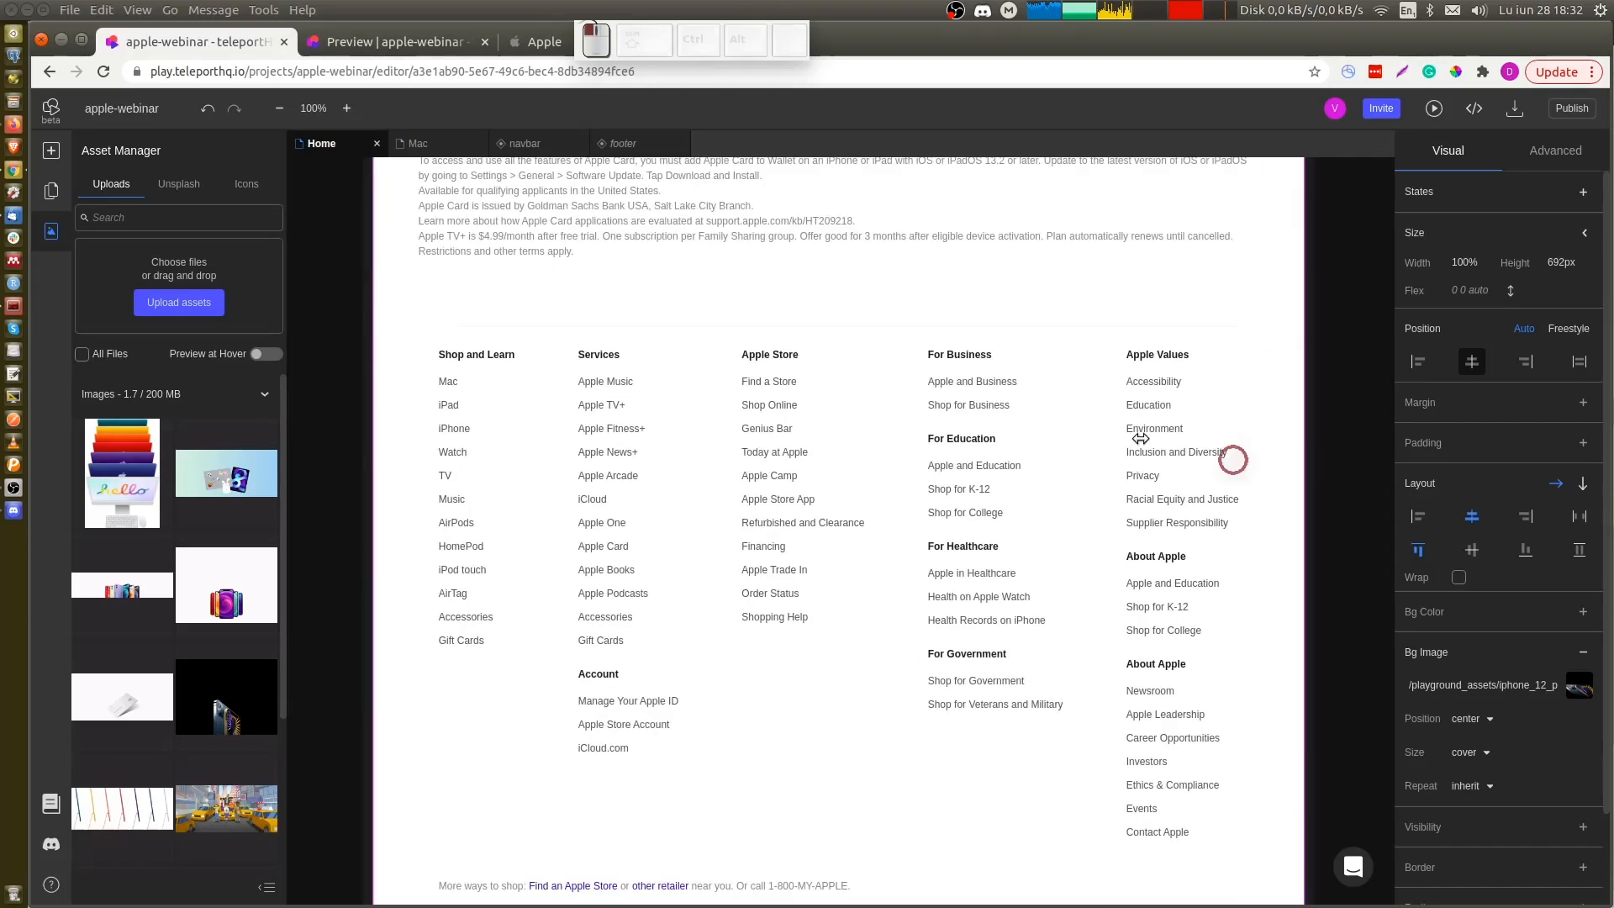
Return to the top of the Home page and set the canvas back to the 1200 breakpoint
{"action": "scroll", "coordinate": [1056, 403], "scroll_direction": "up", "scroll_amount": 3}
{"action": "scroll", "coordinate": [1058, 410], "scroll_direction": "up", "scroll_amount": 15}
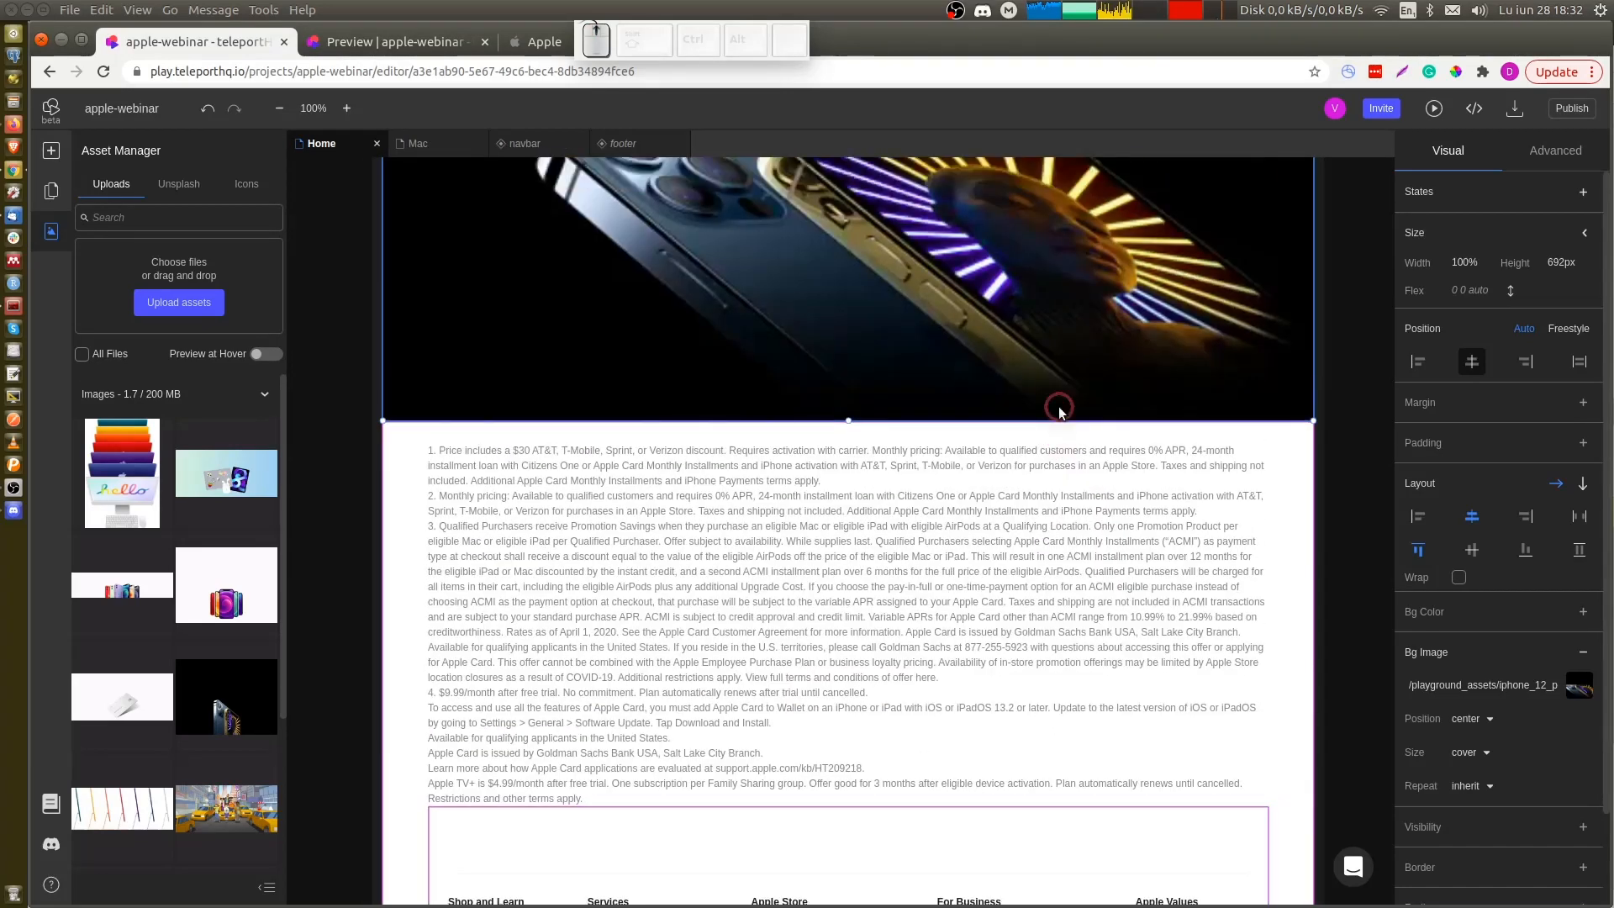
{"action": "scroll", "coordinate": [1059, 410], "scroll_direction": "up", "scroll_amount": 6}
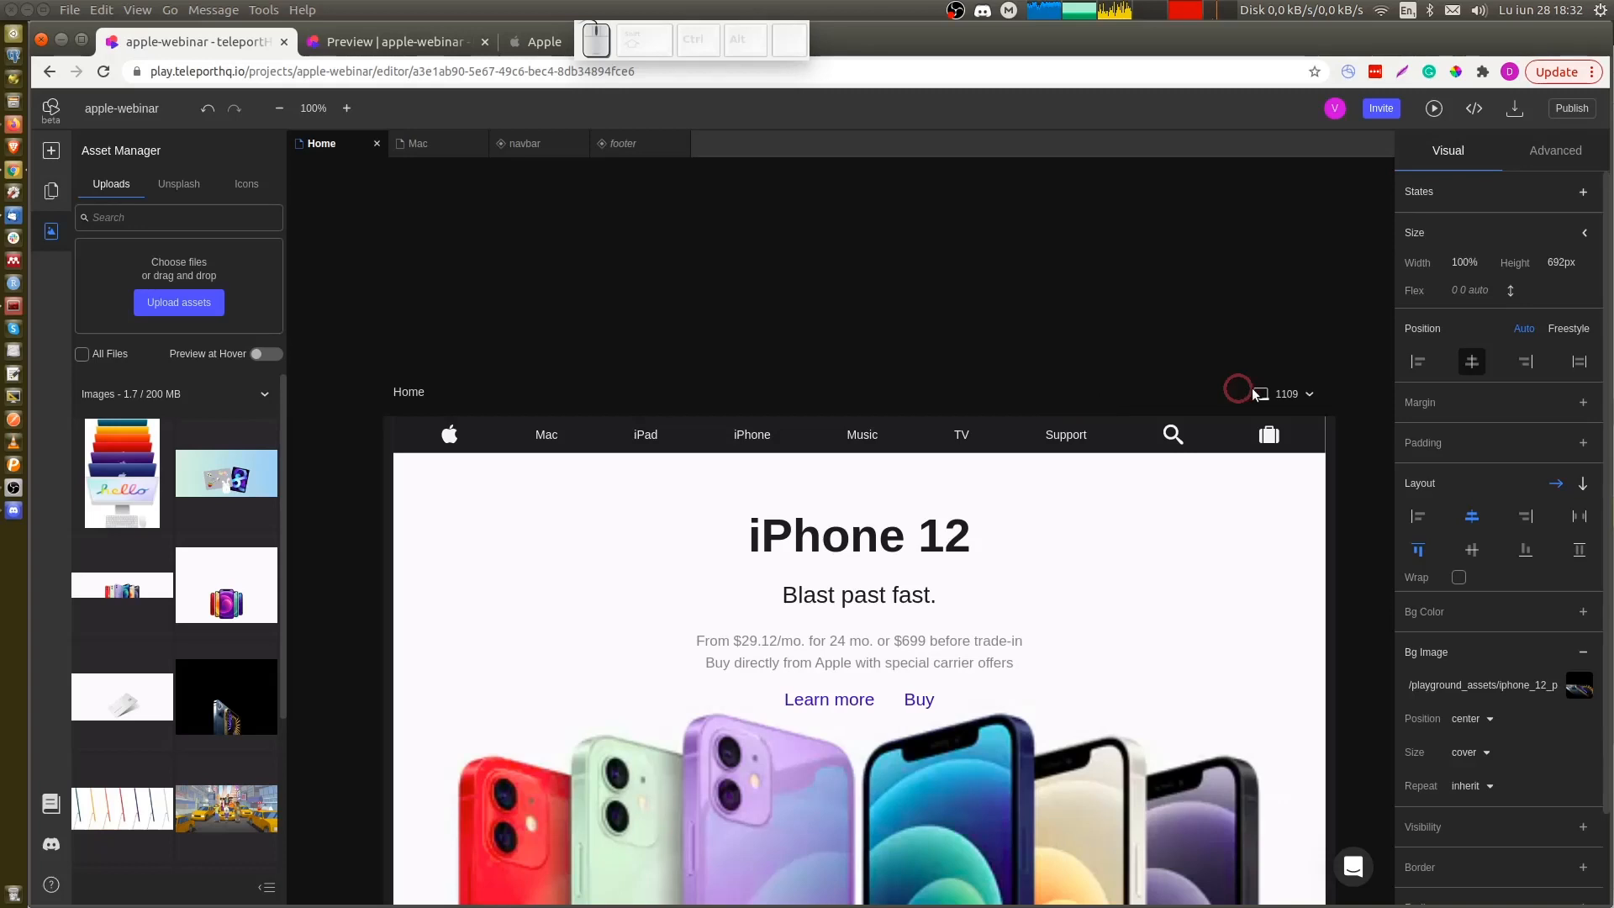
{"action": "left_click", "coordinate": [1299, 393]}
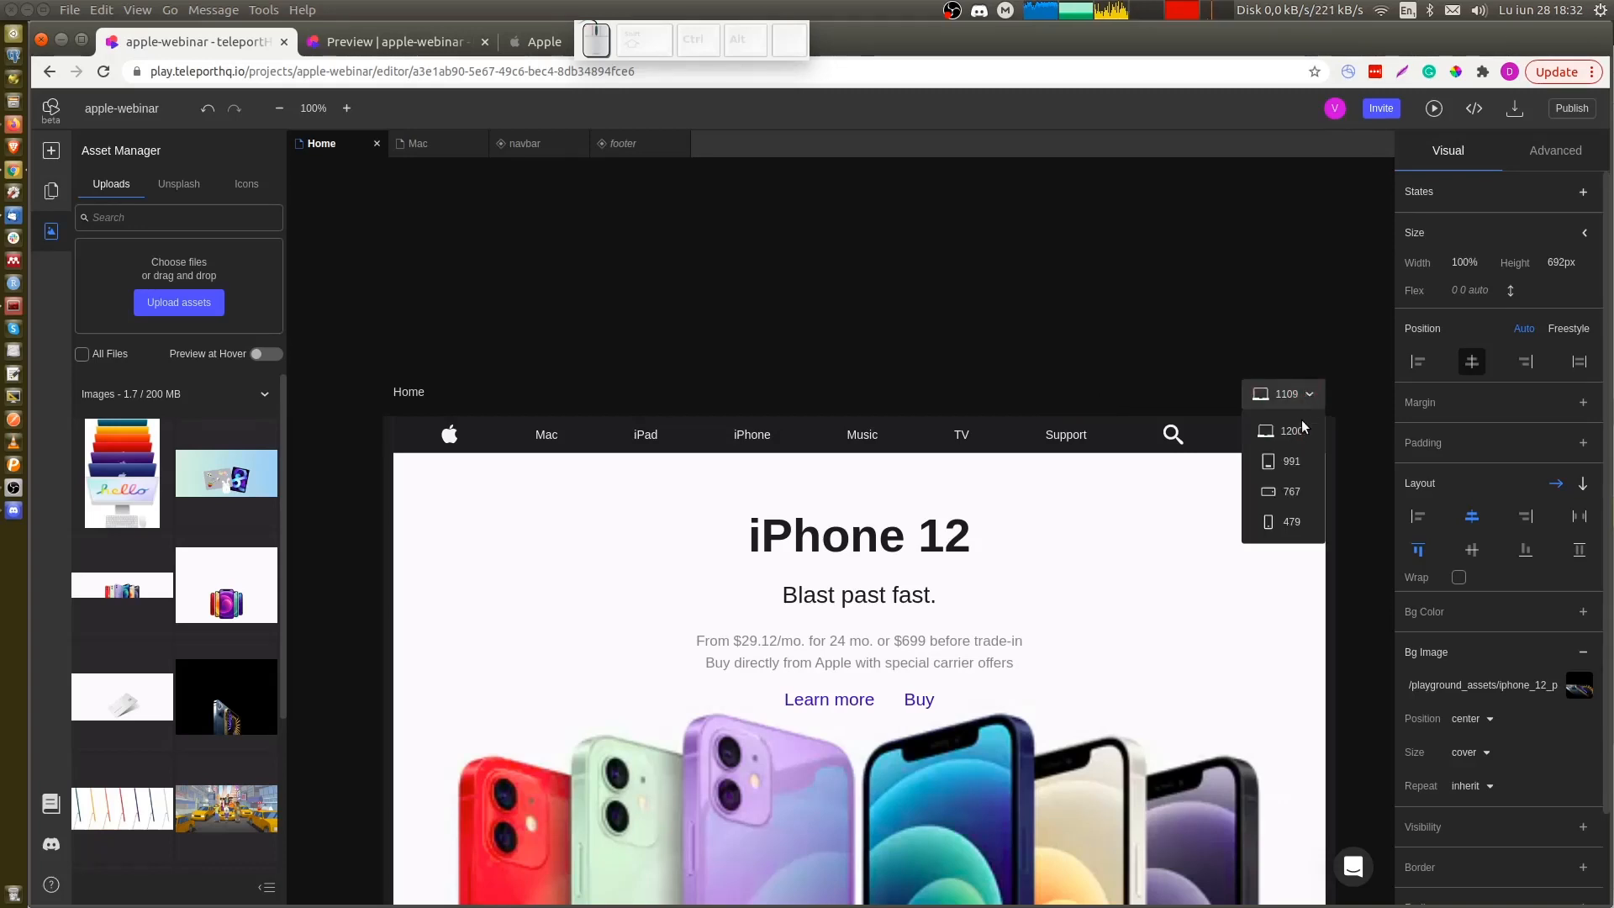
{"action": "left_click", "coordinate": [1304, 436]}
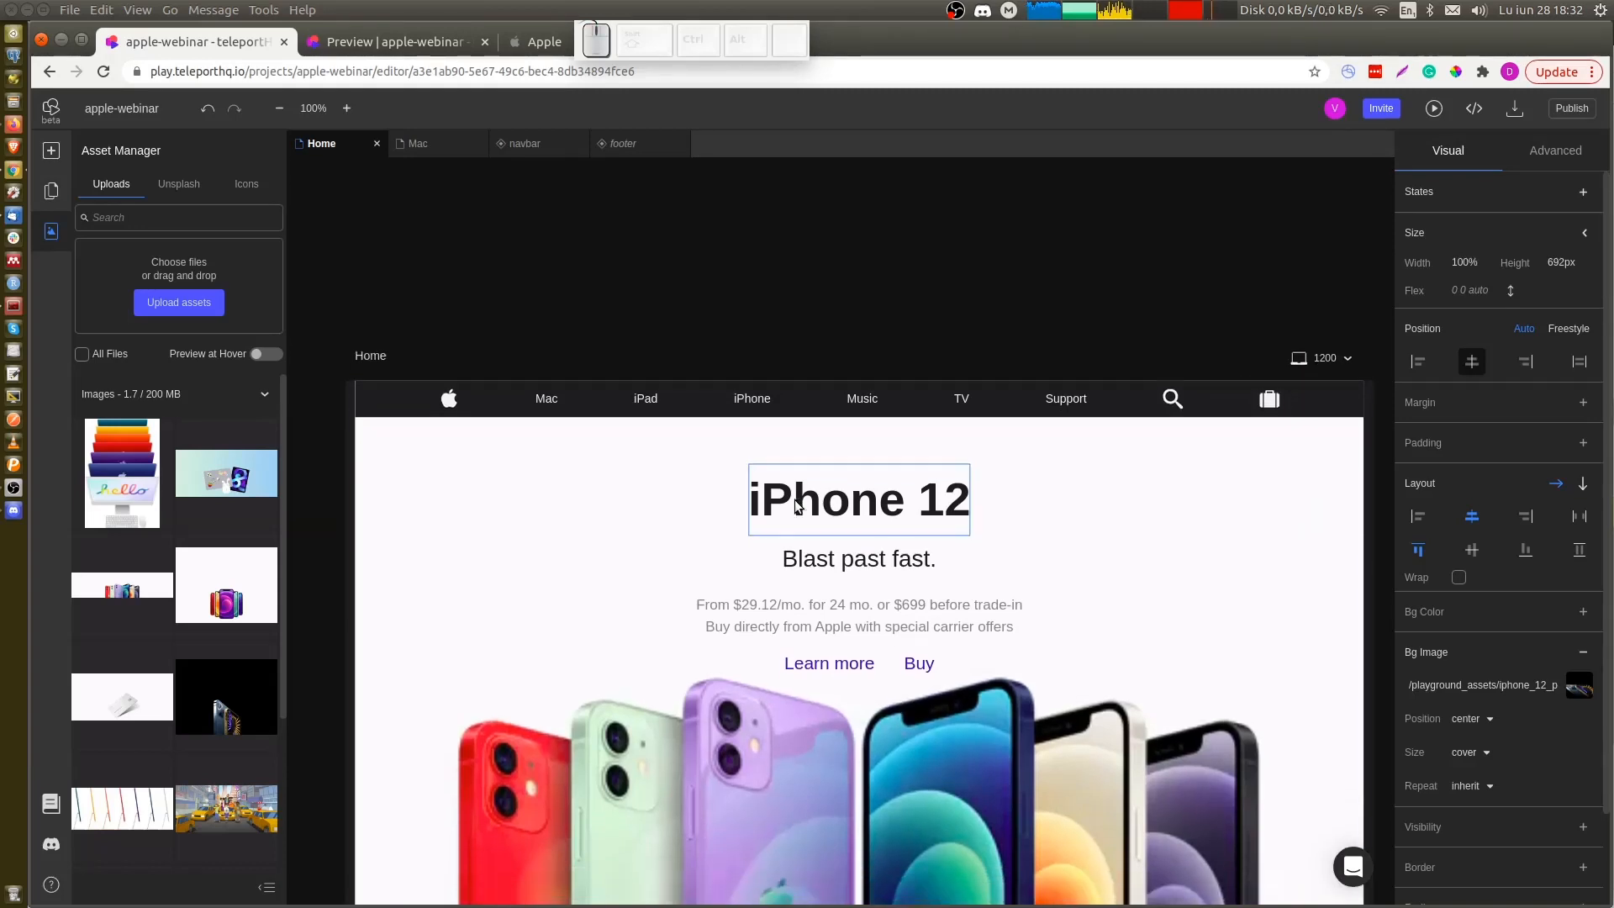
Open the navbar component and duplicate its inner container with all its icons and links
{"action": "double_click", "coordinate": [396, 400]}
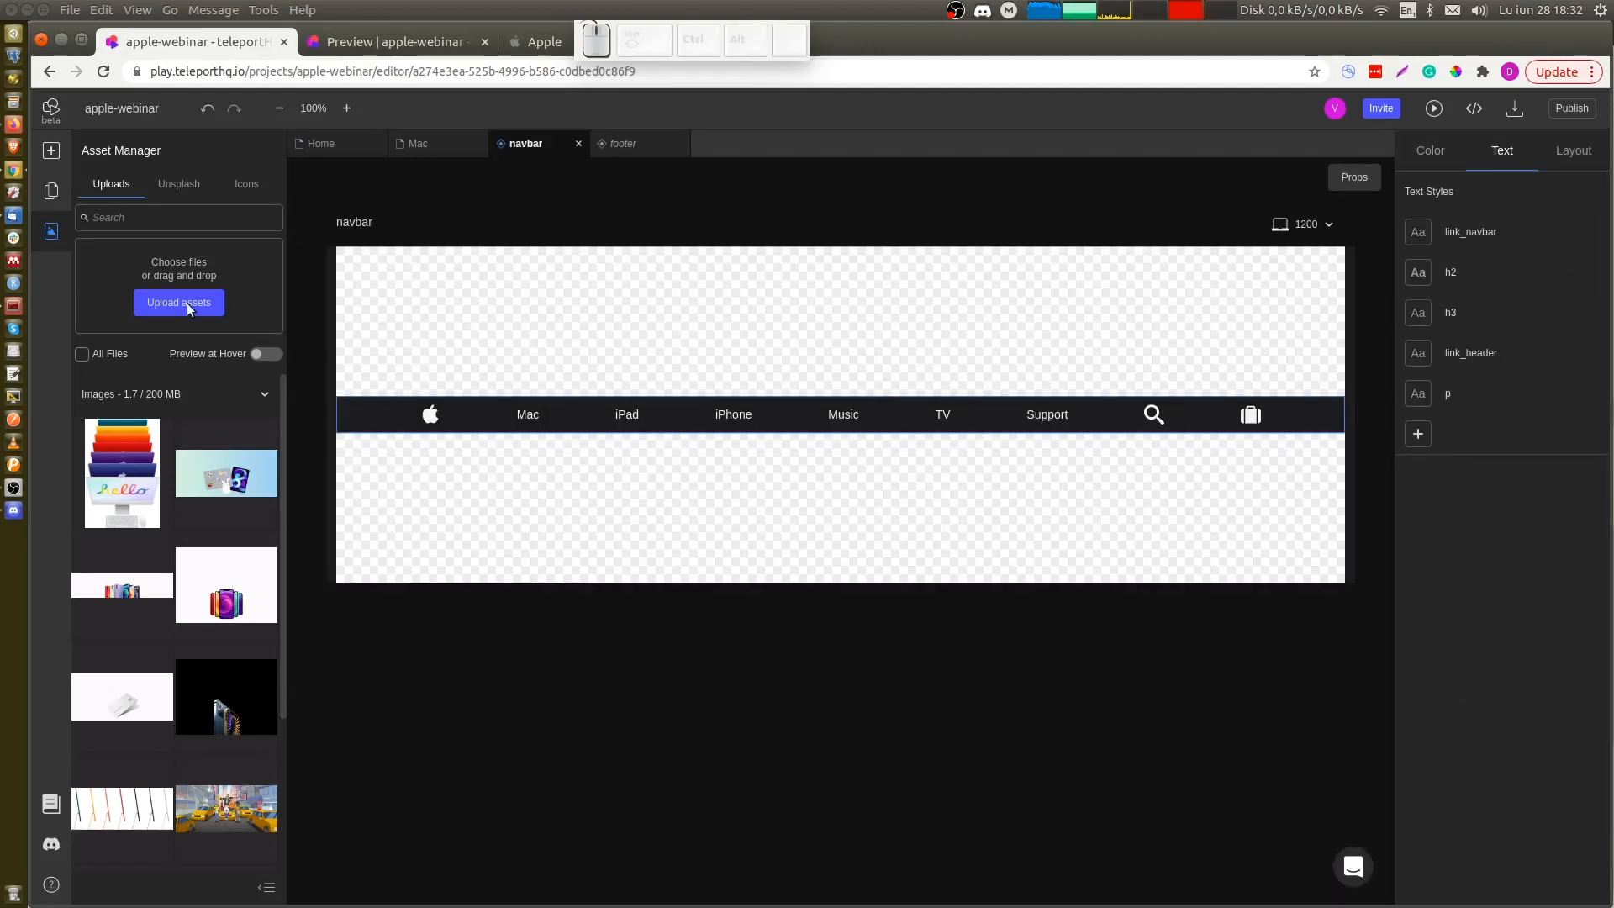
{"action": "left_click", "coordinate": [50, 193]}
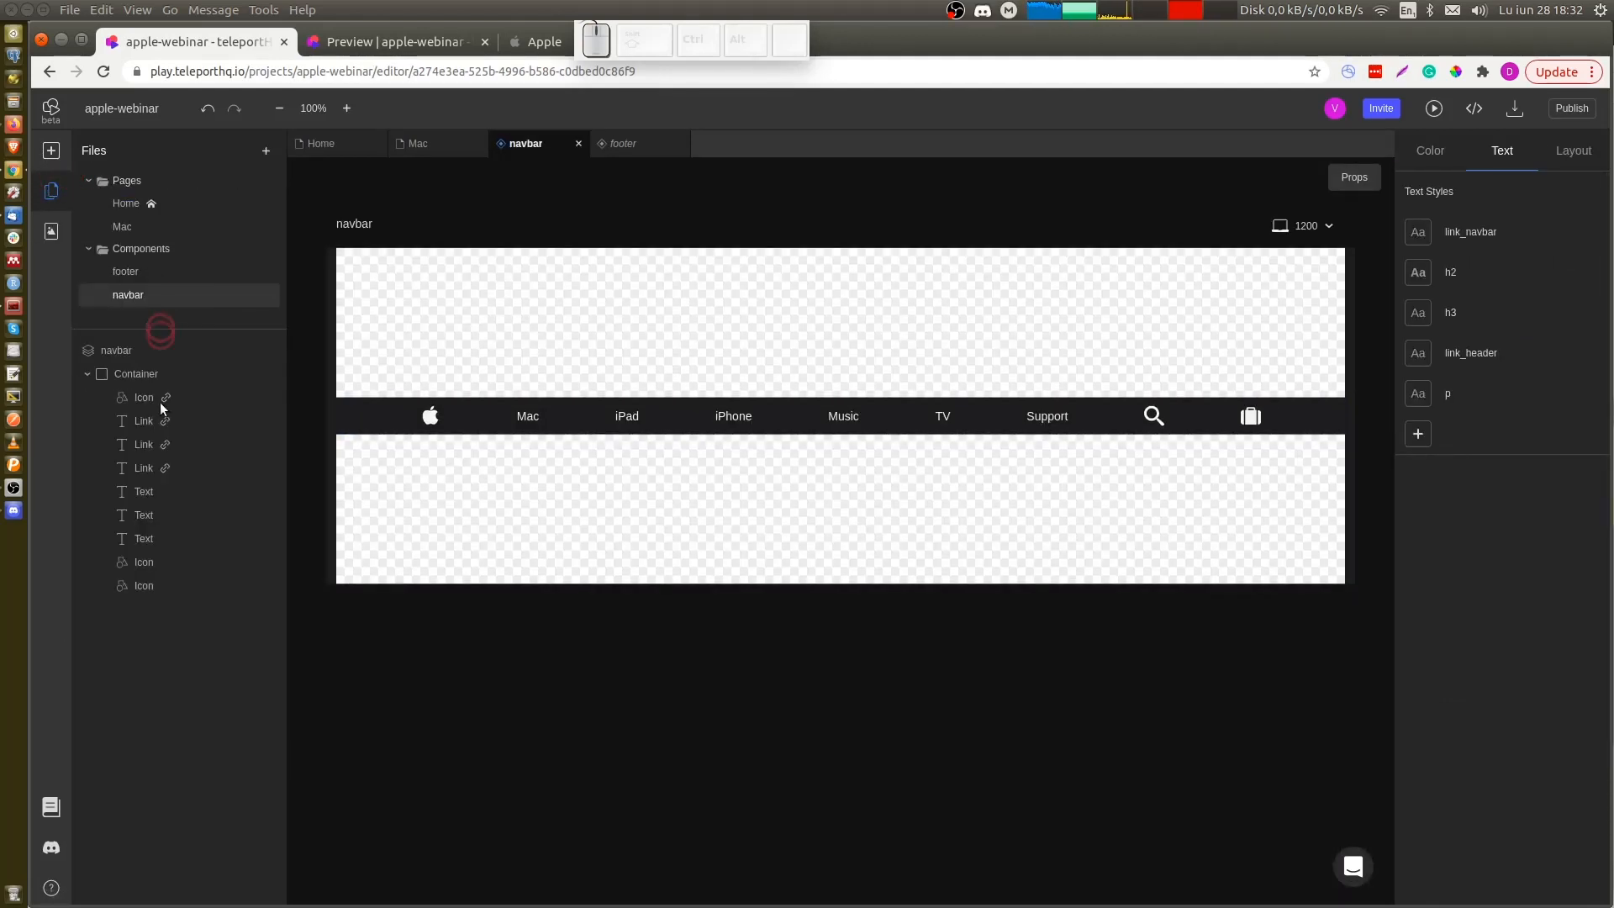
{"action": "left_click", "coordinate": [158, 374]}
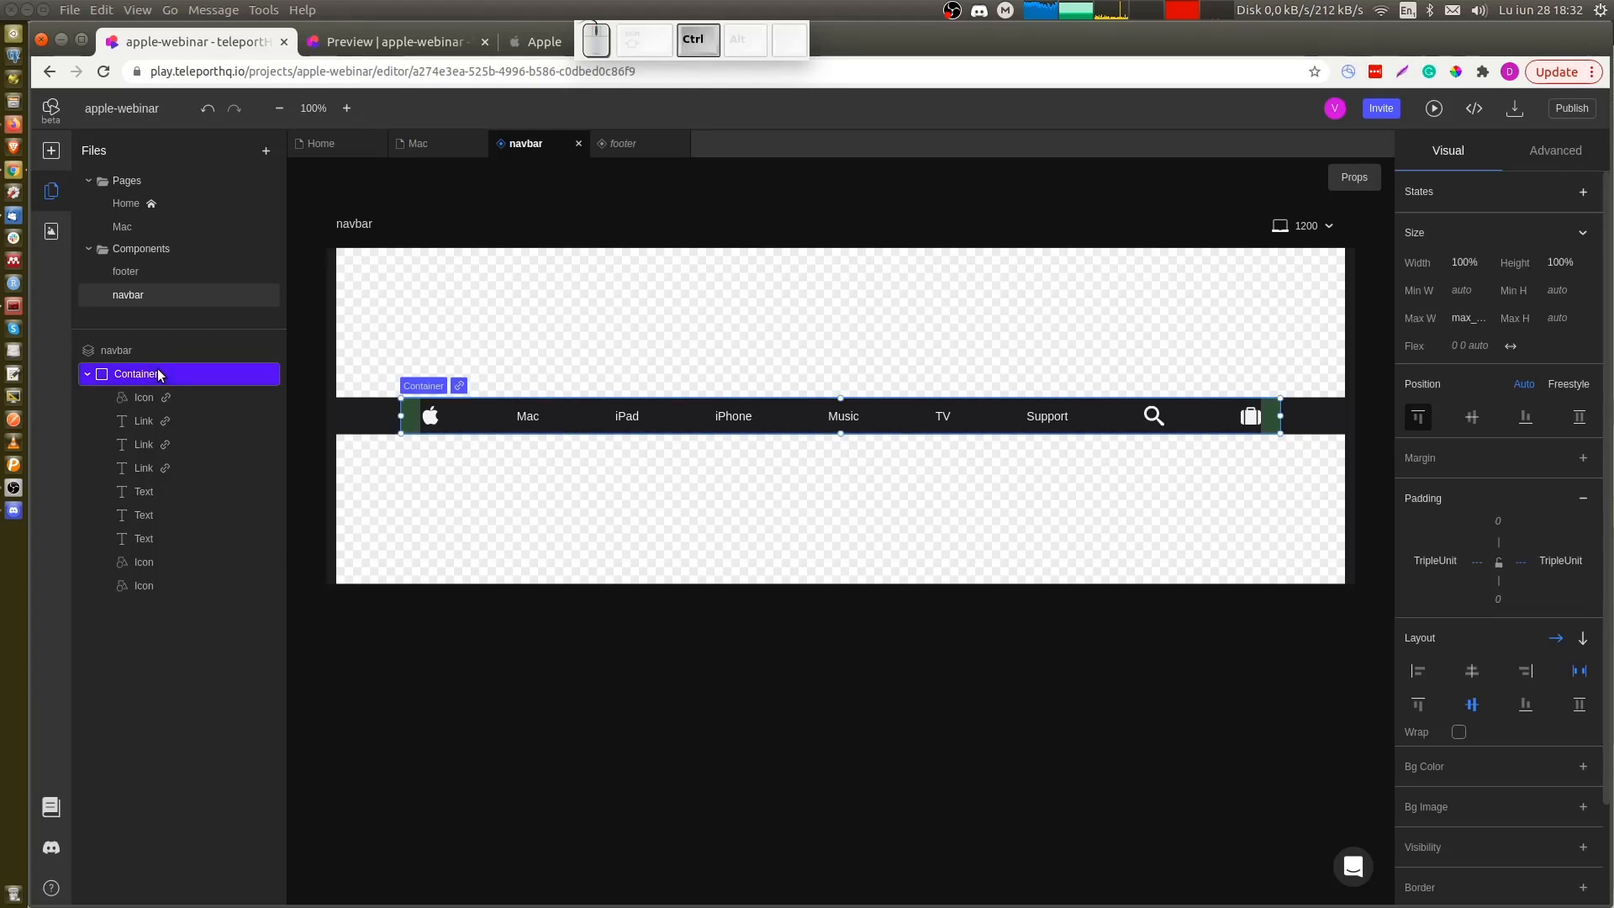
{"action": "key", "text": "ctrl+v"}
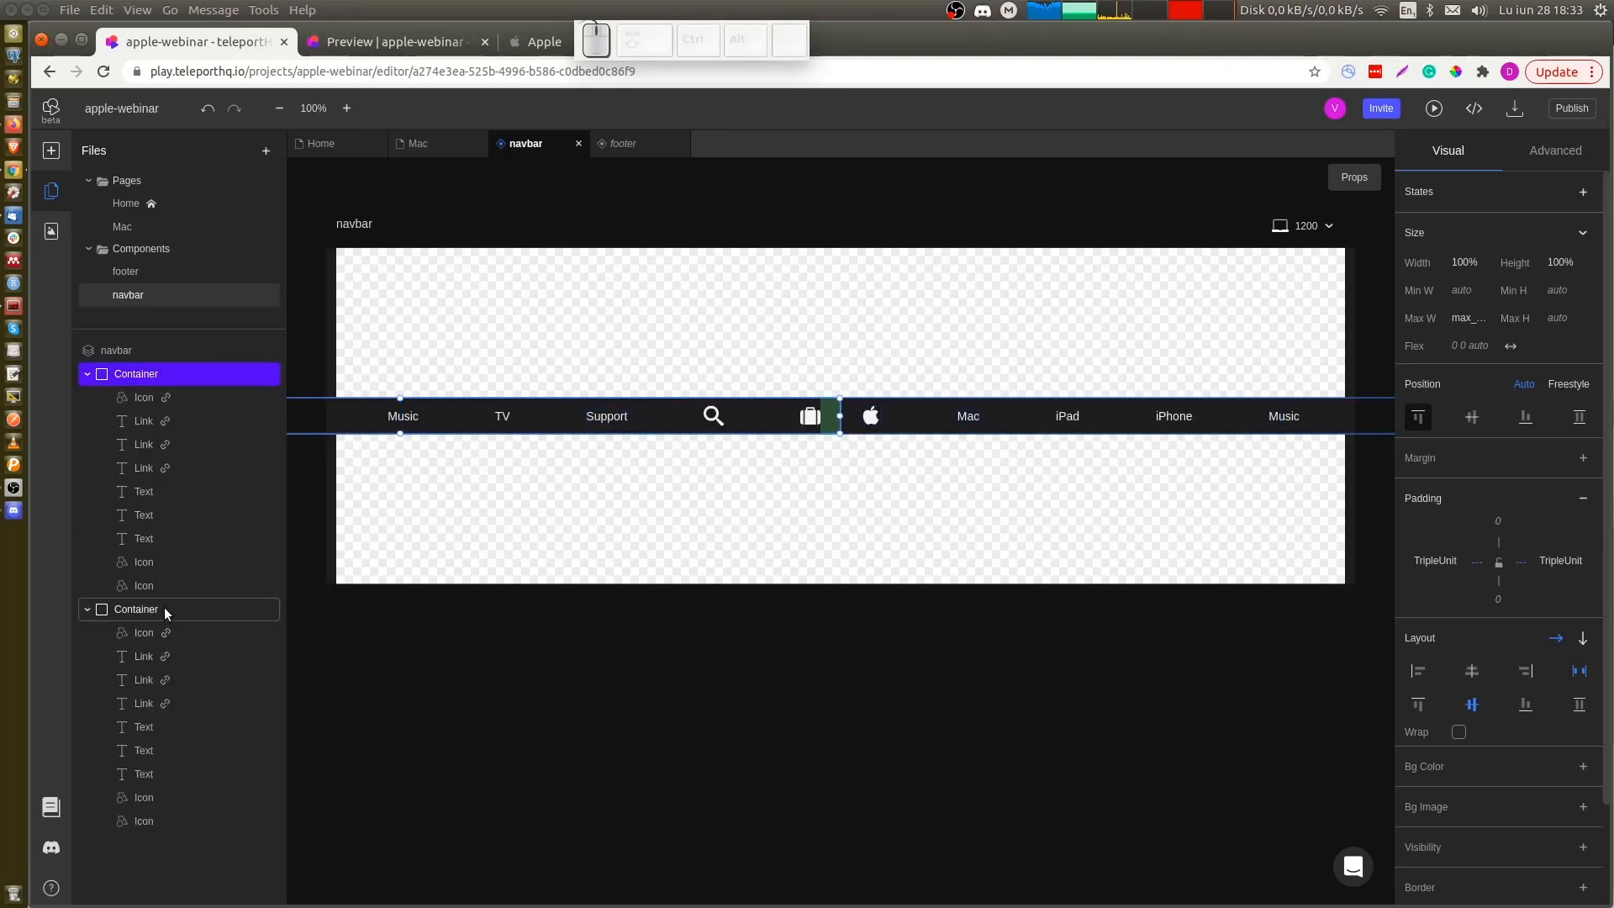
Delete the three links and three text items from the duplicated navbar container, keeping only its icons
{"action": "left_click", "coordinate": [179, 663]}
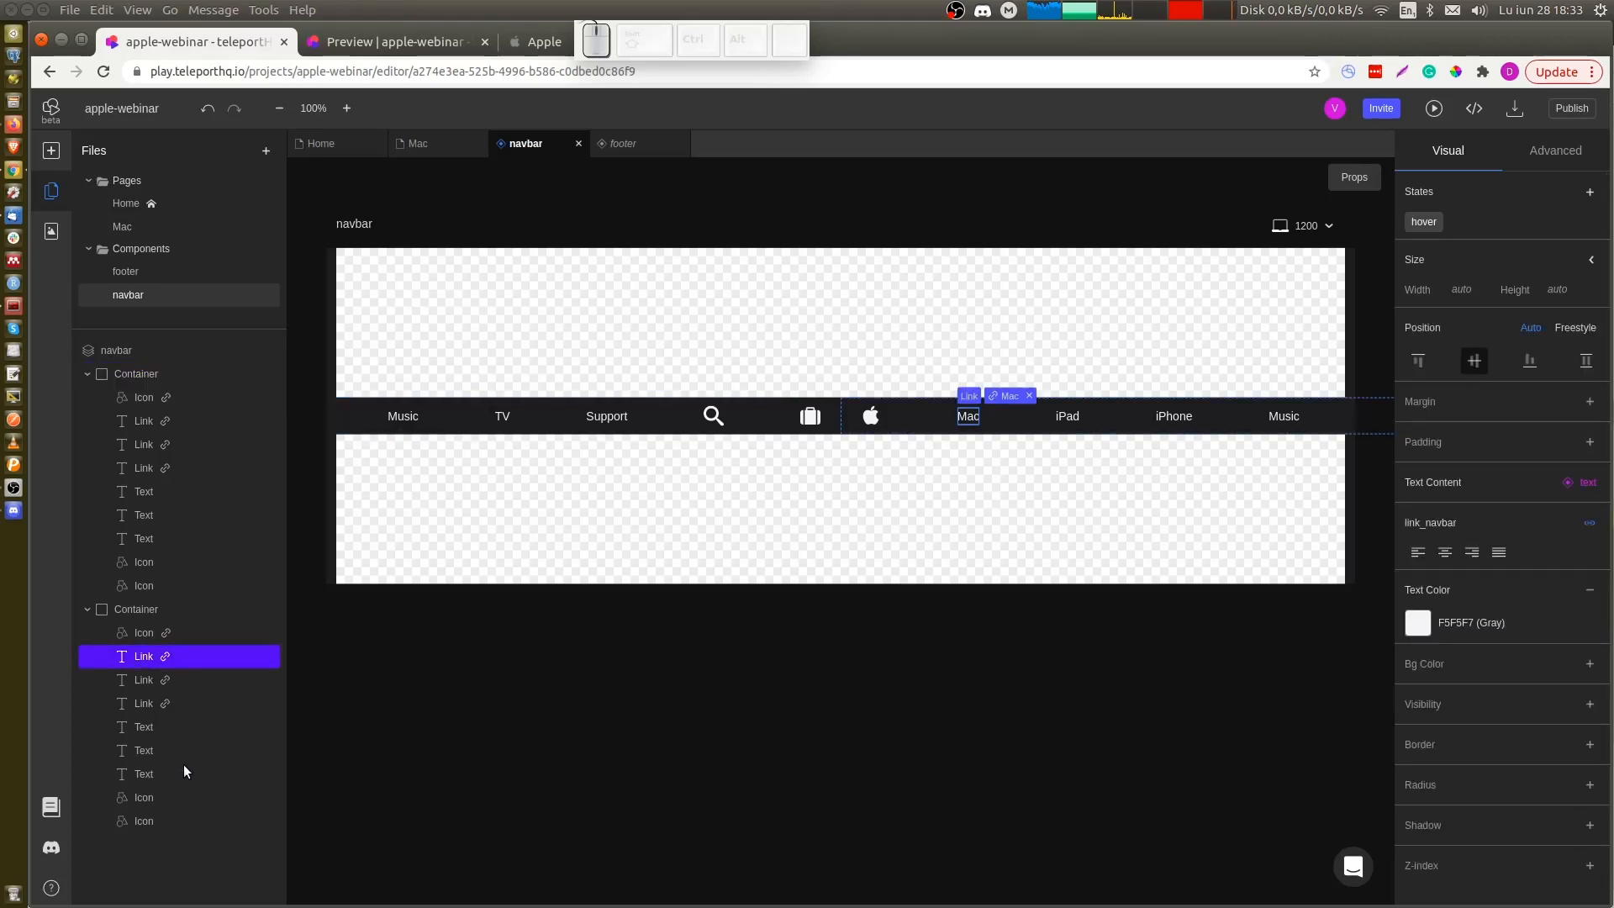
{"action": "left_click", "coordinate": [183, 774], "text": "shift"}
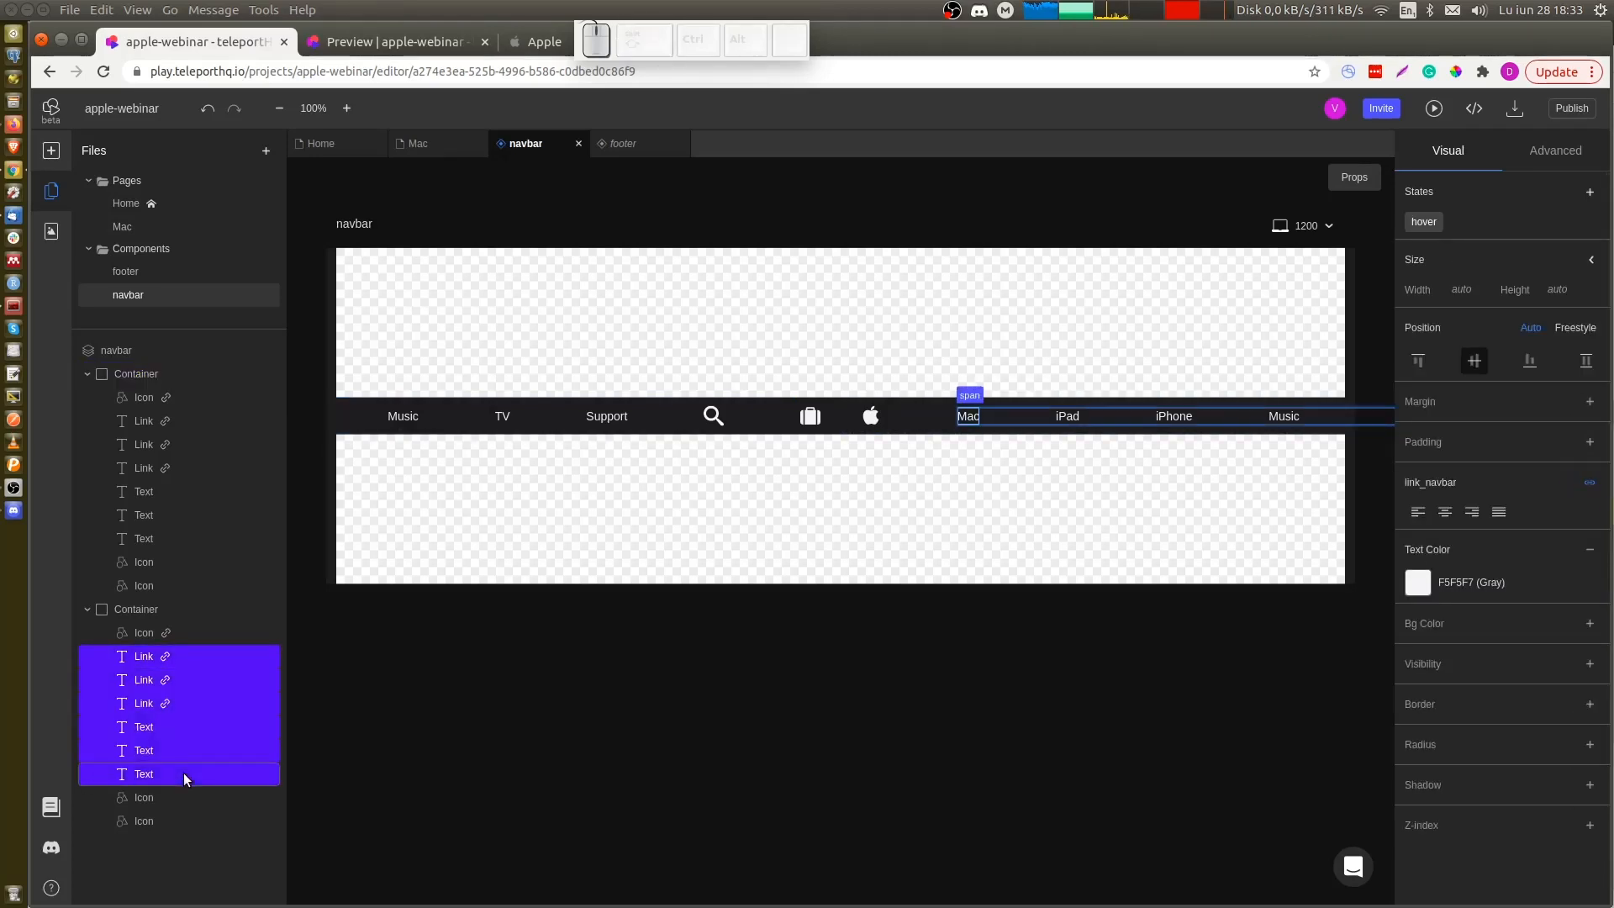
{"action": "key", "text": "Delete"}
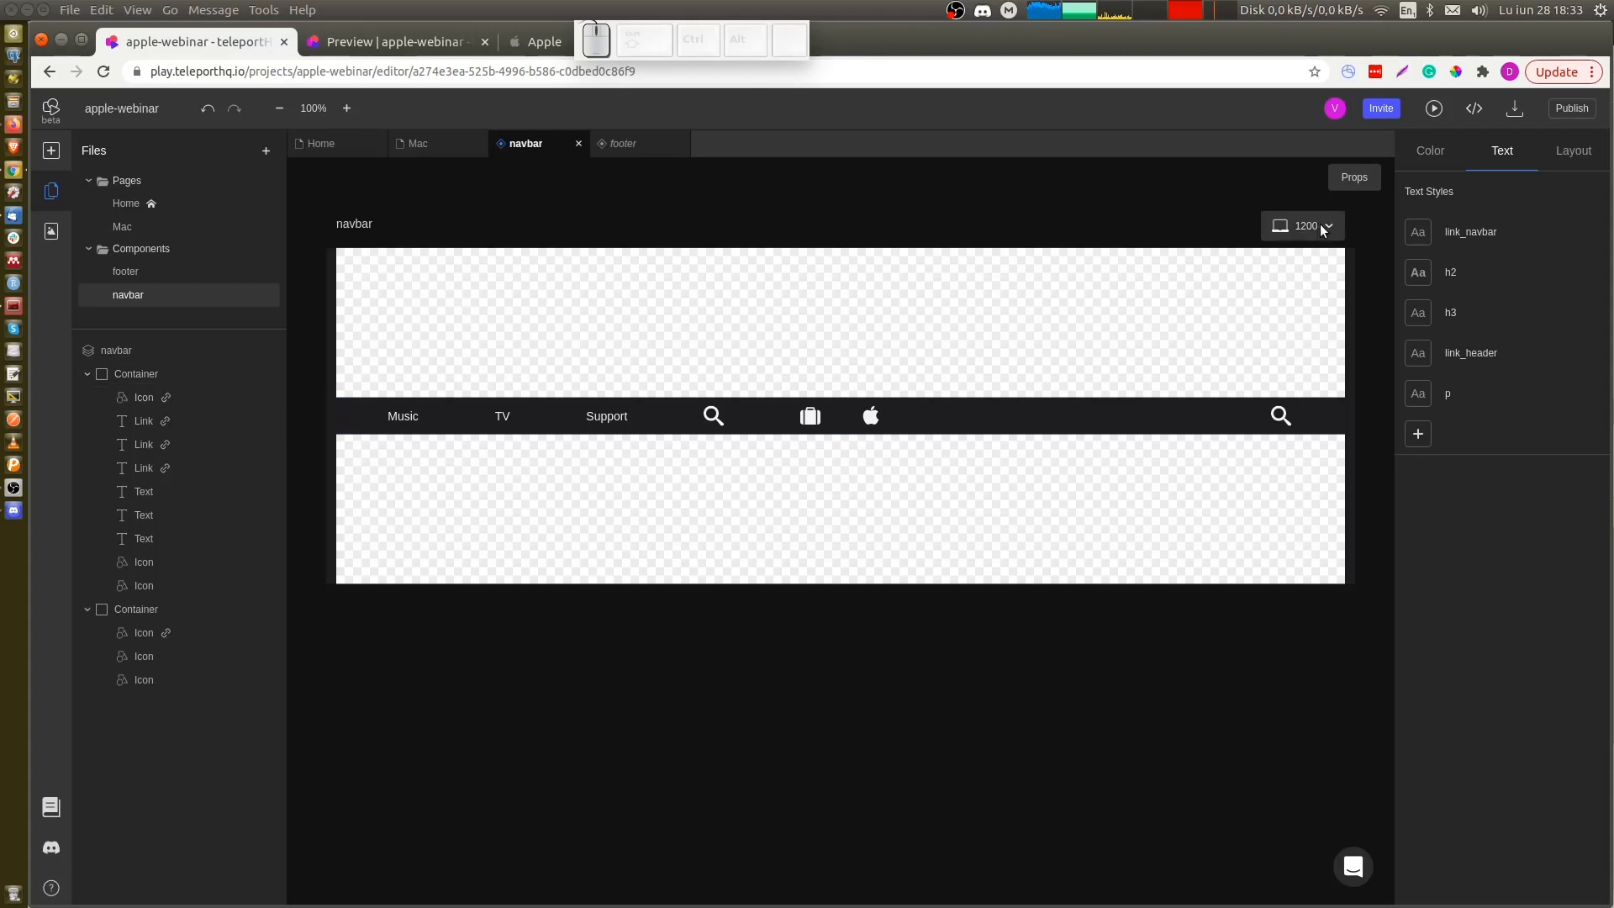
Hide the duplicated icons-only navbar container at the 1200 breakpoint through its visibility setting
{"action": "left_click", "coordinate": [129, 607]}
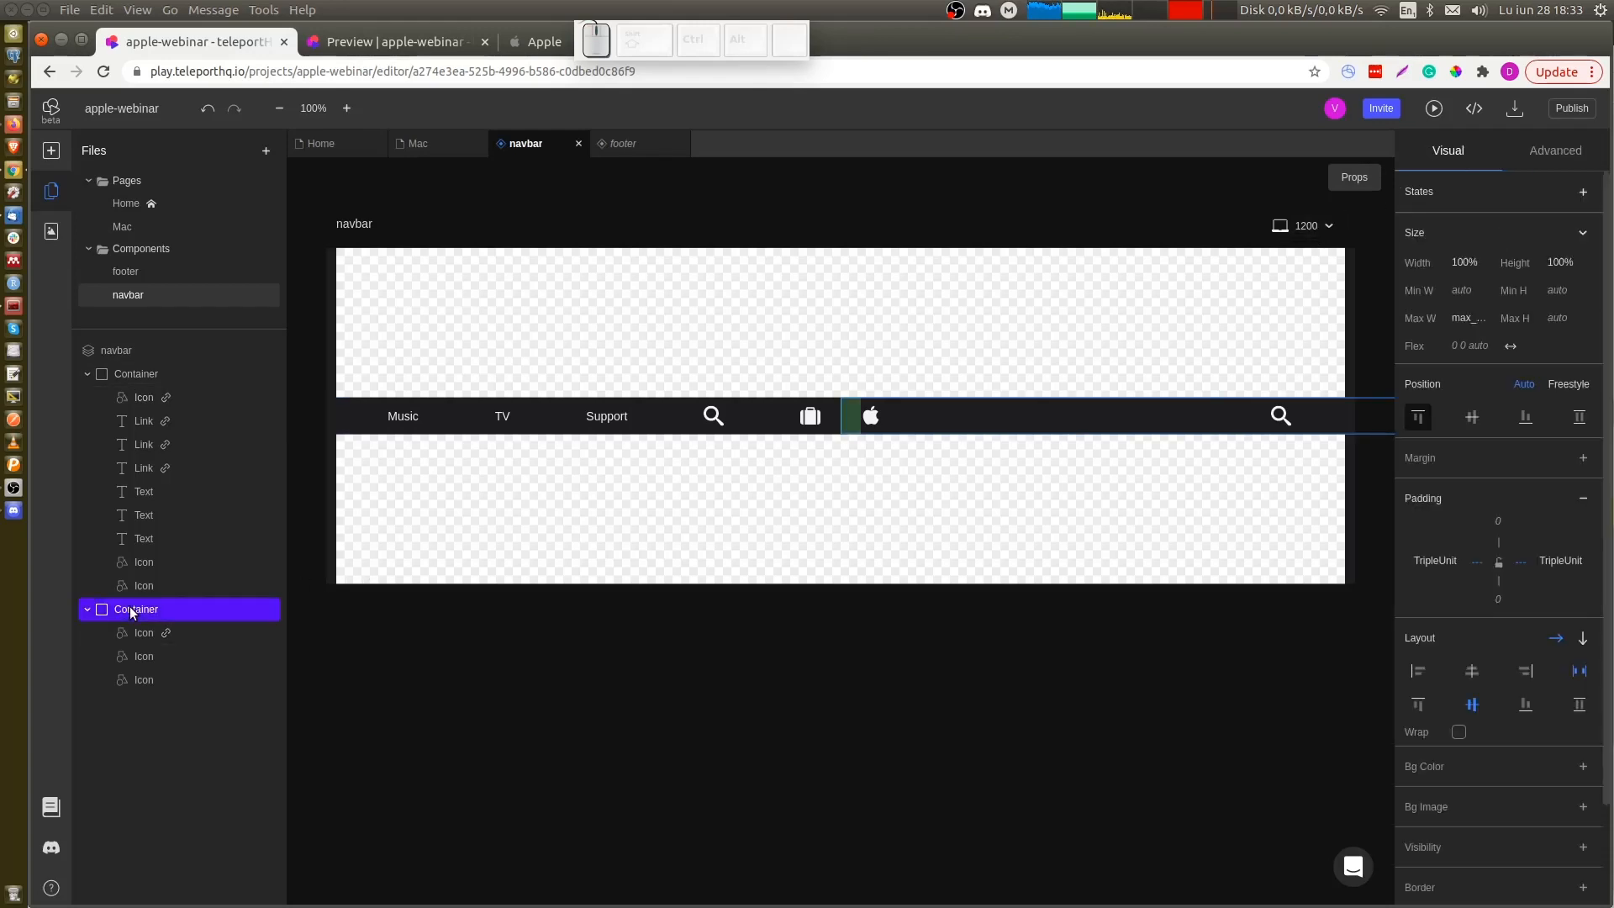
{"action": "scroll", "coordinate": [1540, 769], "scroll_direction": "down", "scroll_amount": 2}
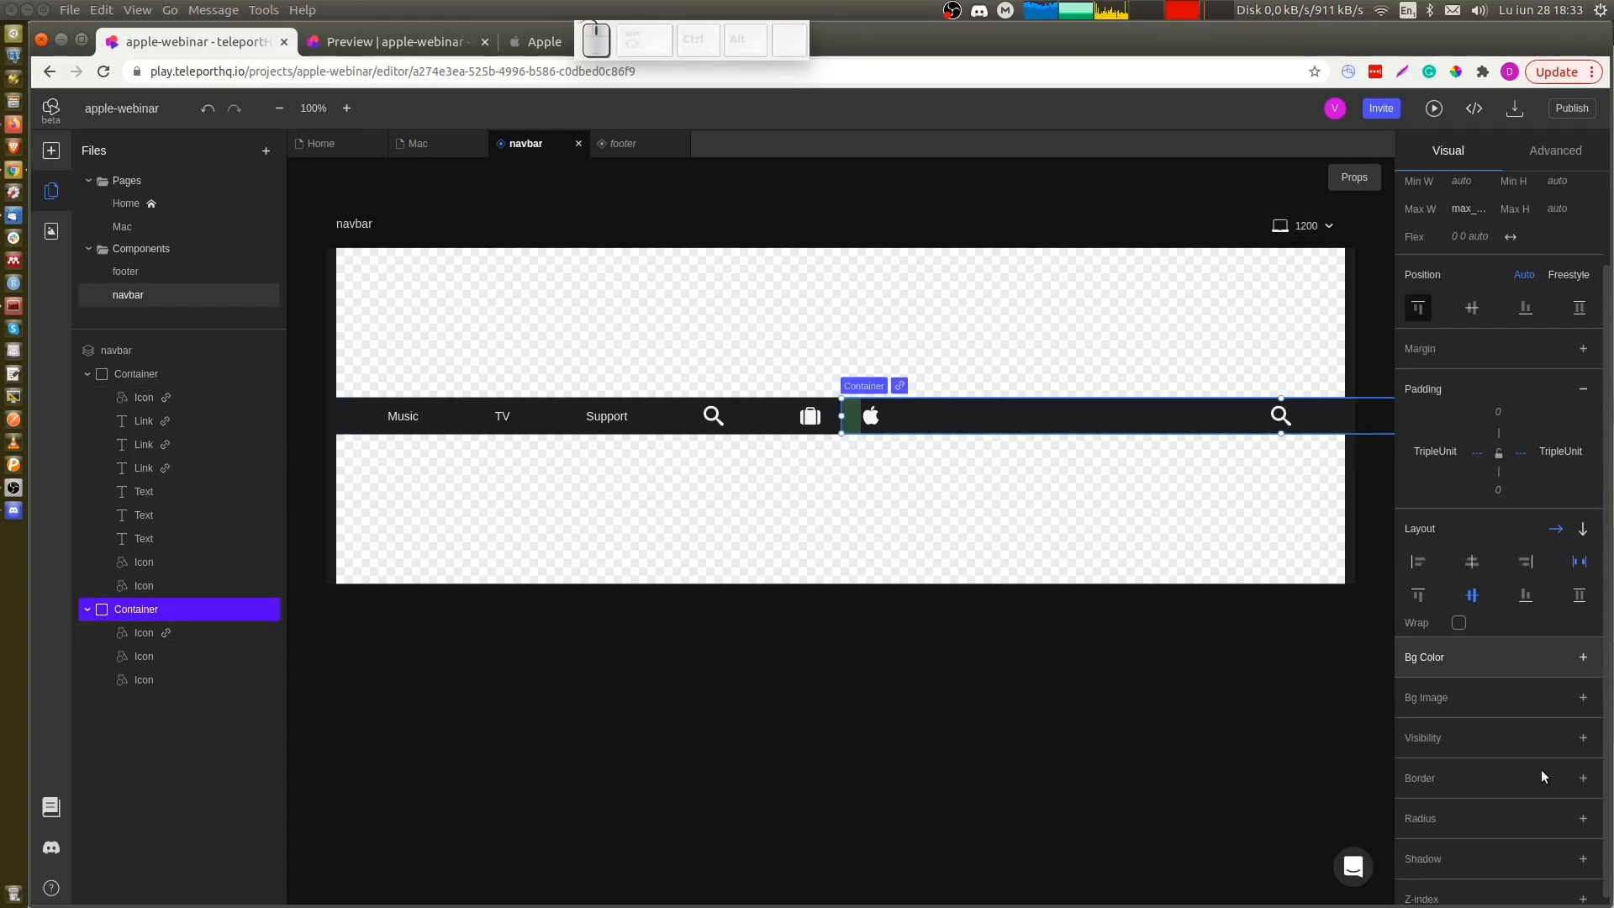
{"action": "left_click", "coordinate": [1584, 738]}
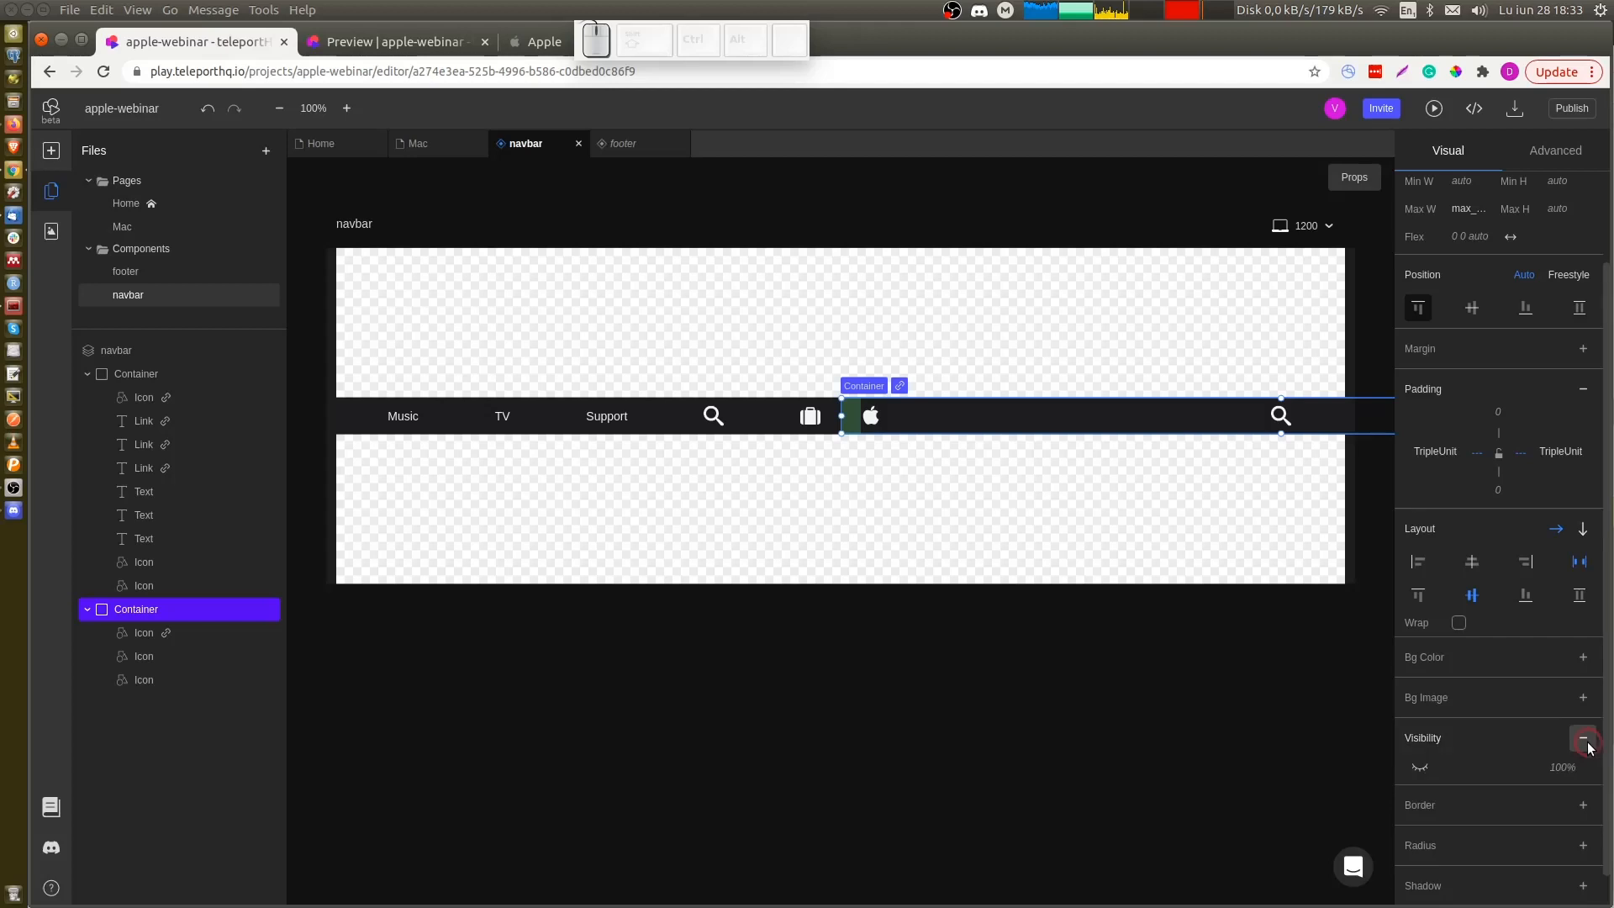
{"action": "left_click", "coordinate": [1420, 769]}
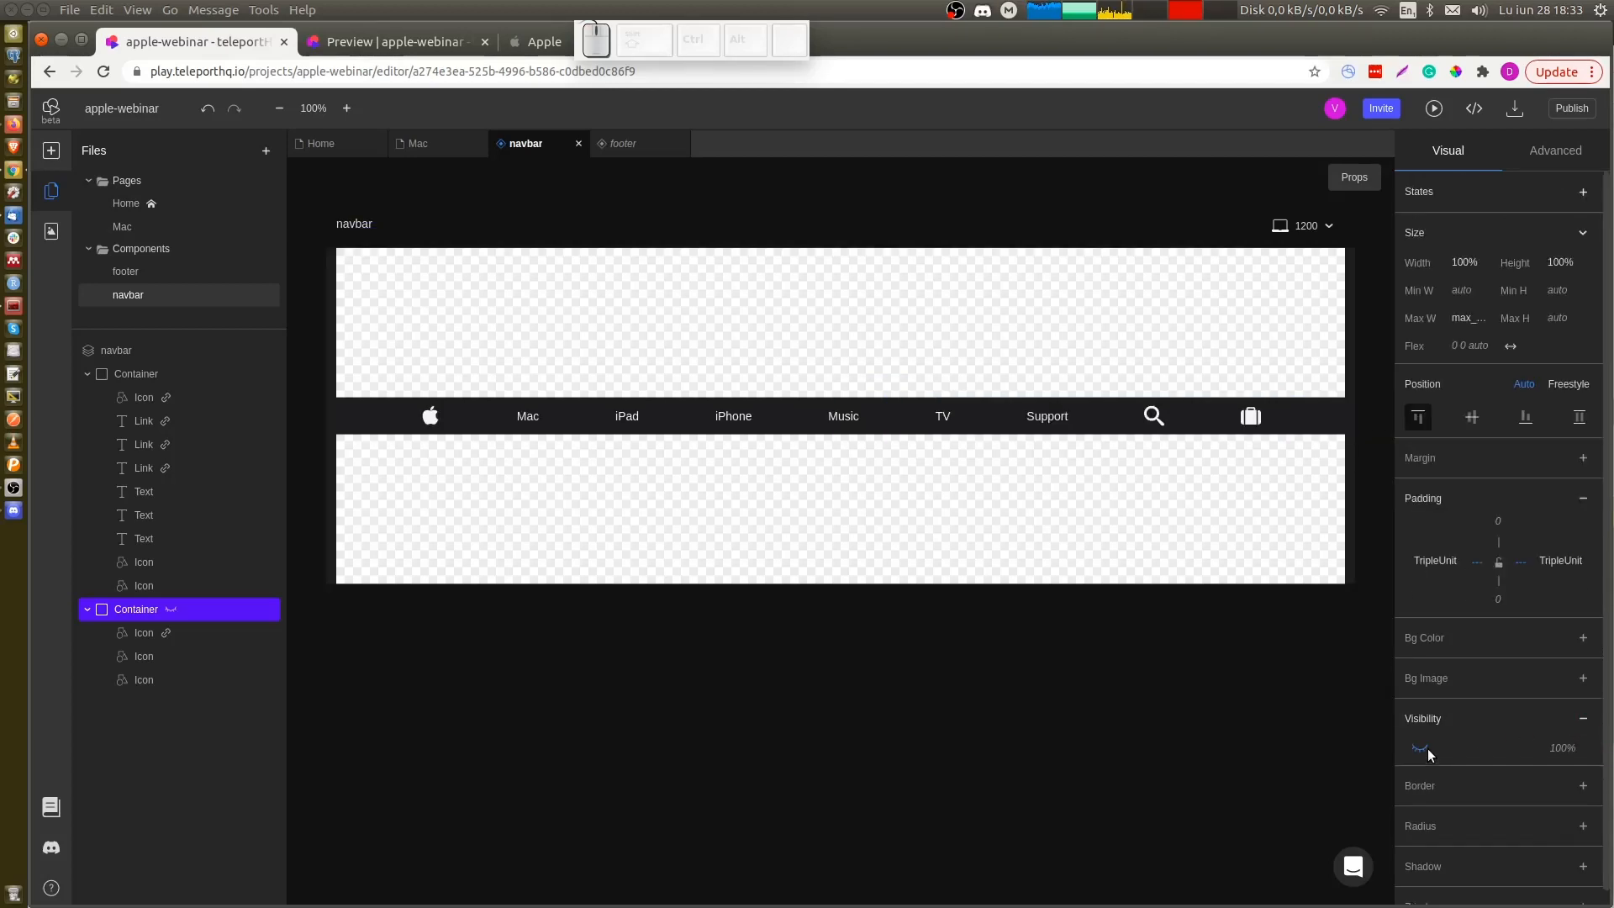
At the 767 breakpoint, make the icons-only navbar container visible and hide the full container with the links
{"action": "left_click", "coordinate": [1315, 229]}
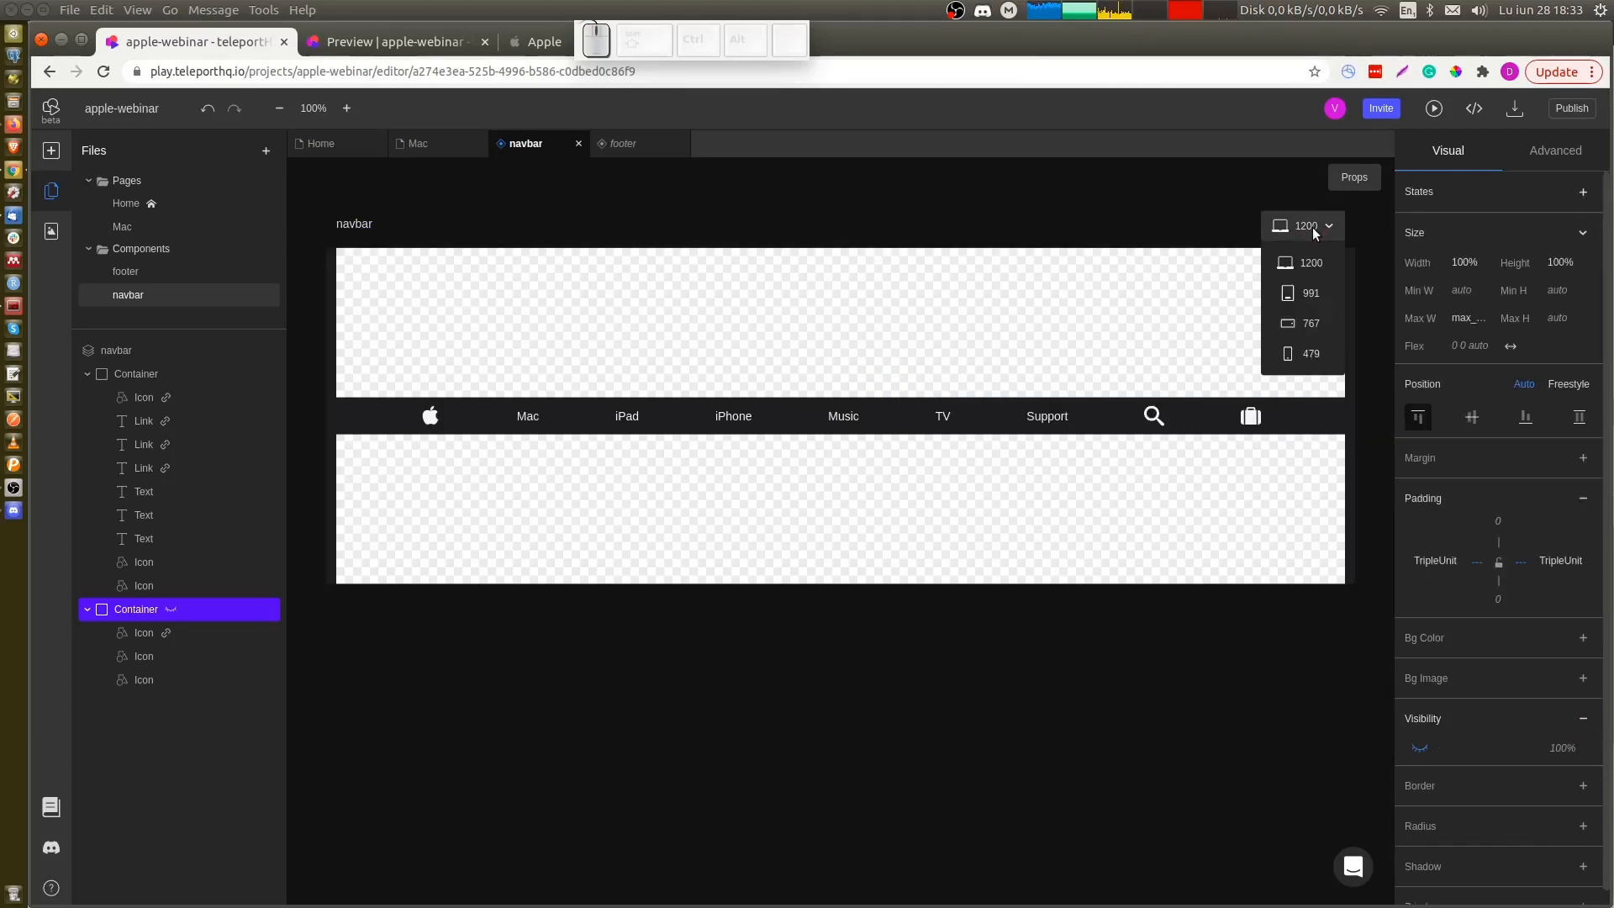
{"action": "left_click", "coordinate": [1313, 324]}
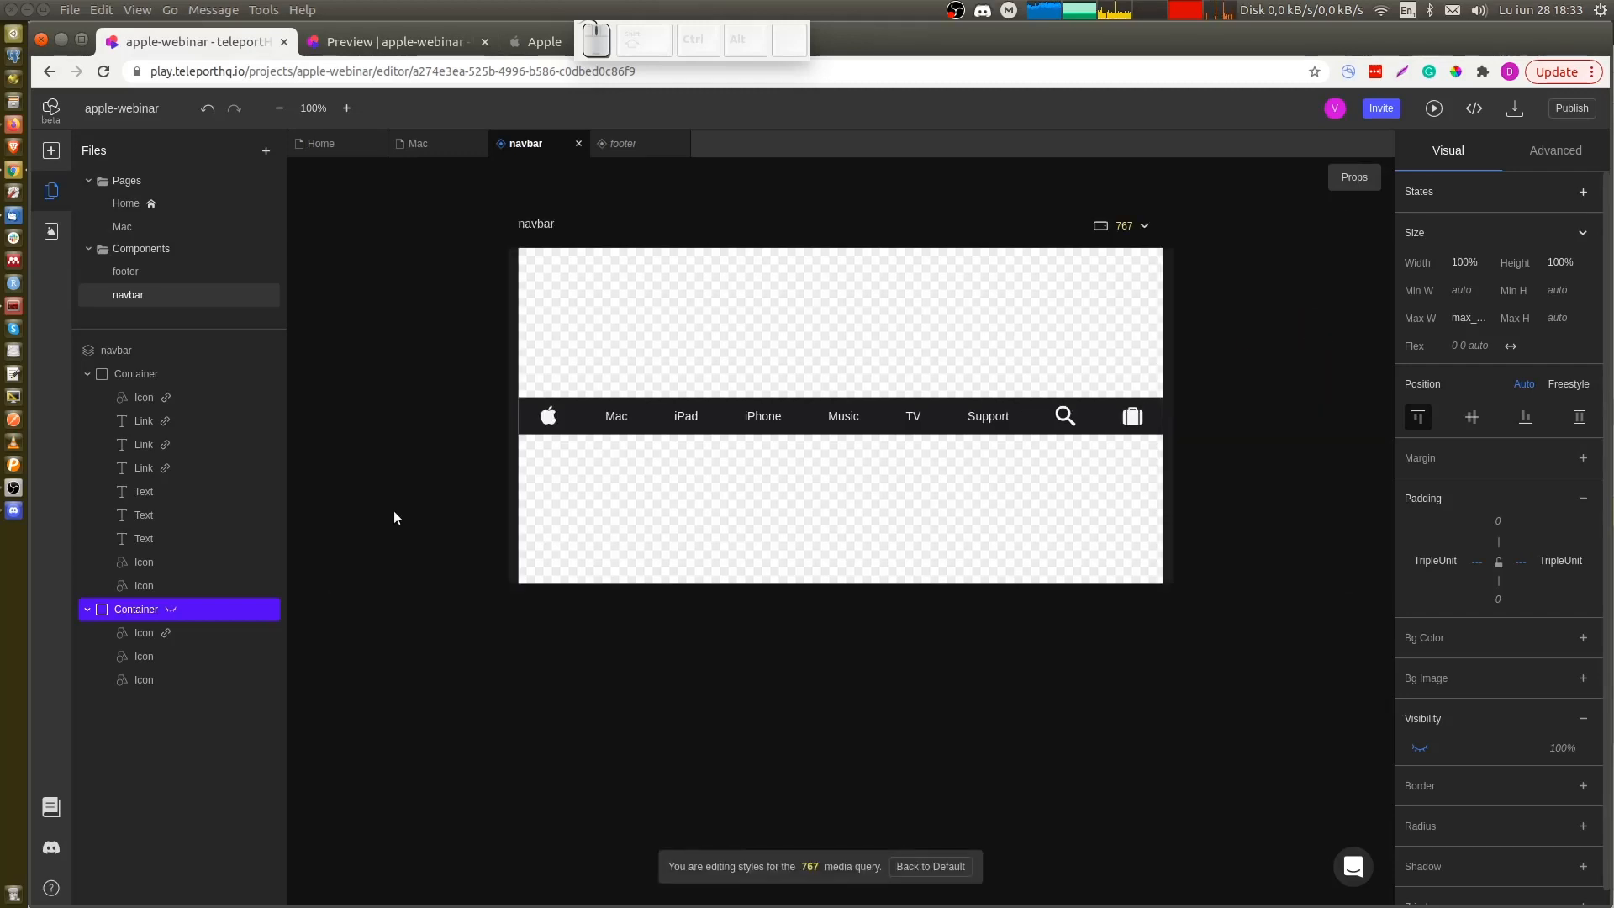
{"action": "left_click", "coordinate": [1420, 747]}
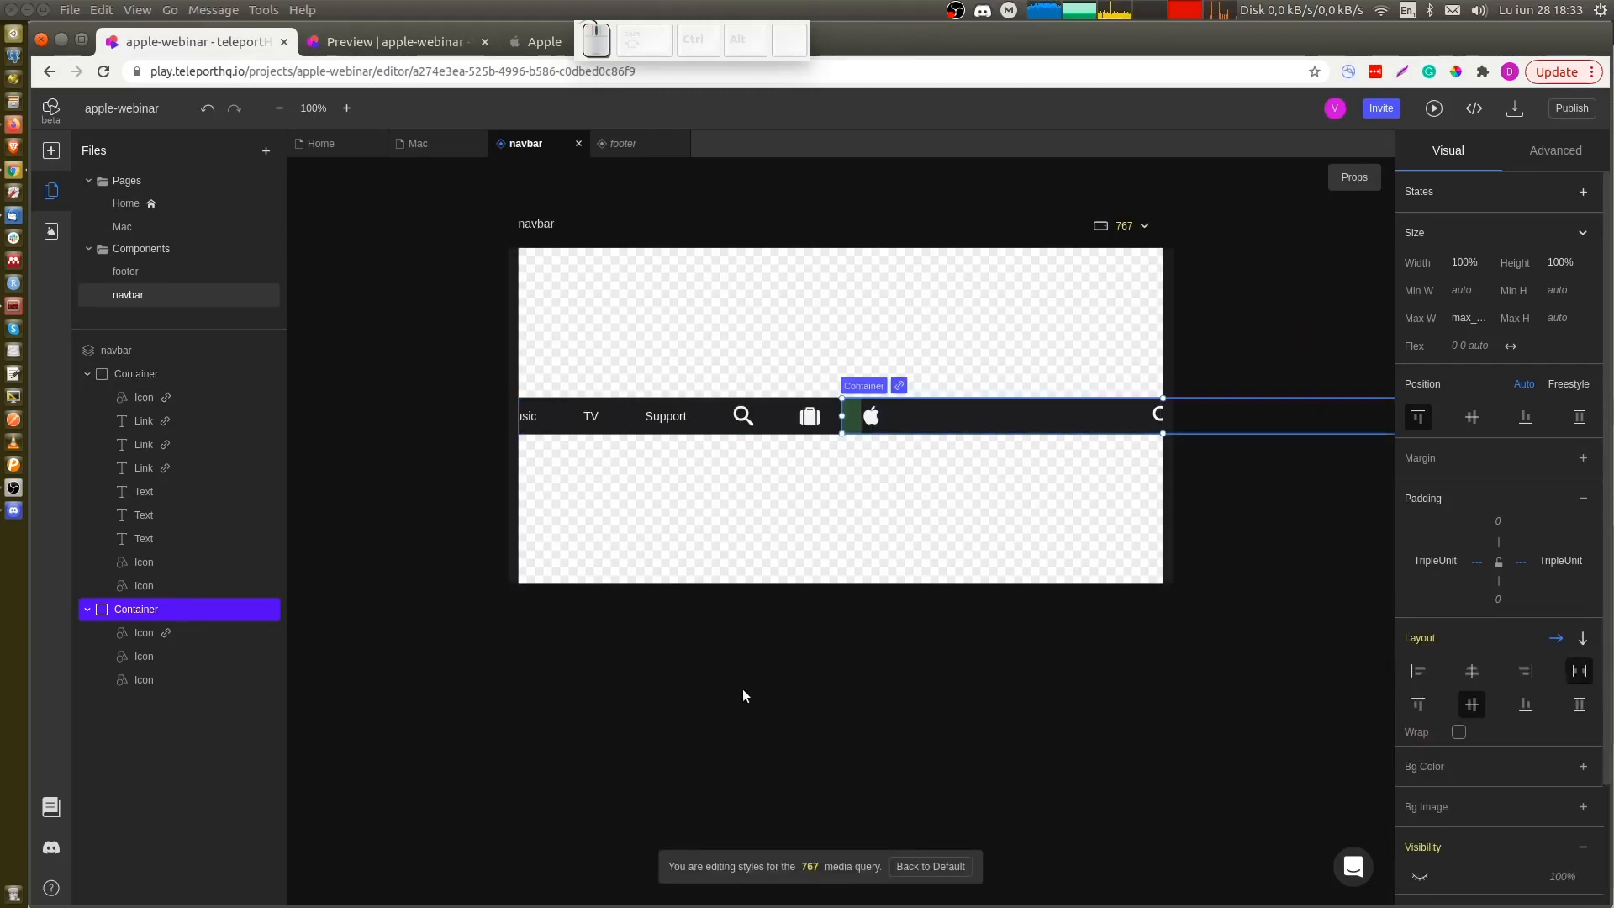
{"action": "left_click", "coordinate": [164, 371]}
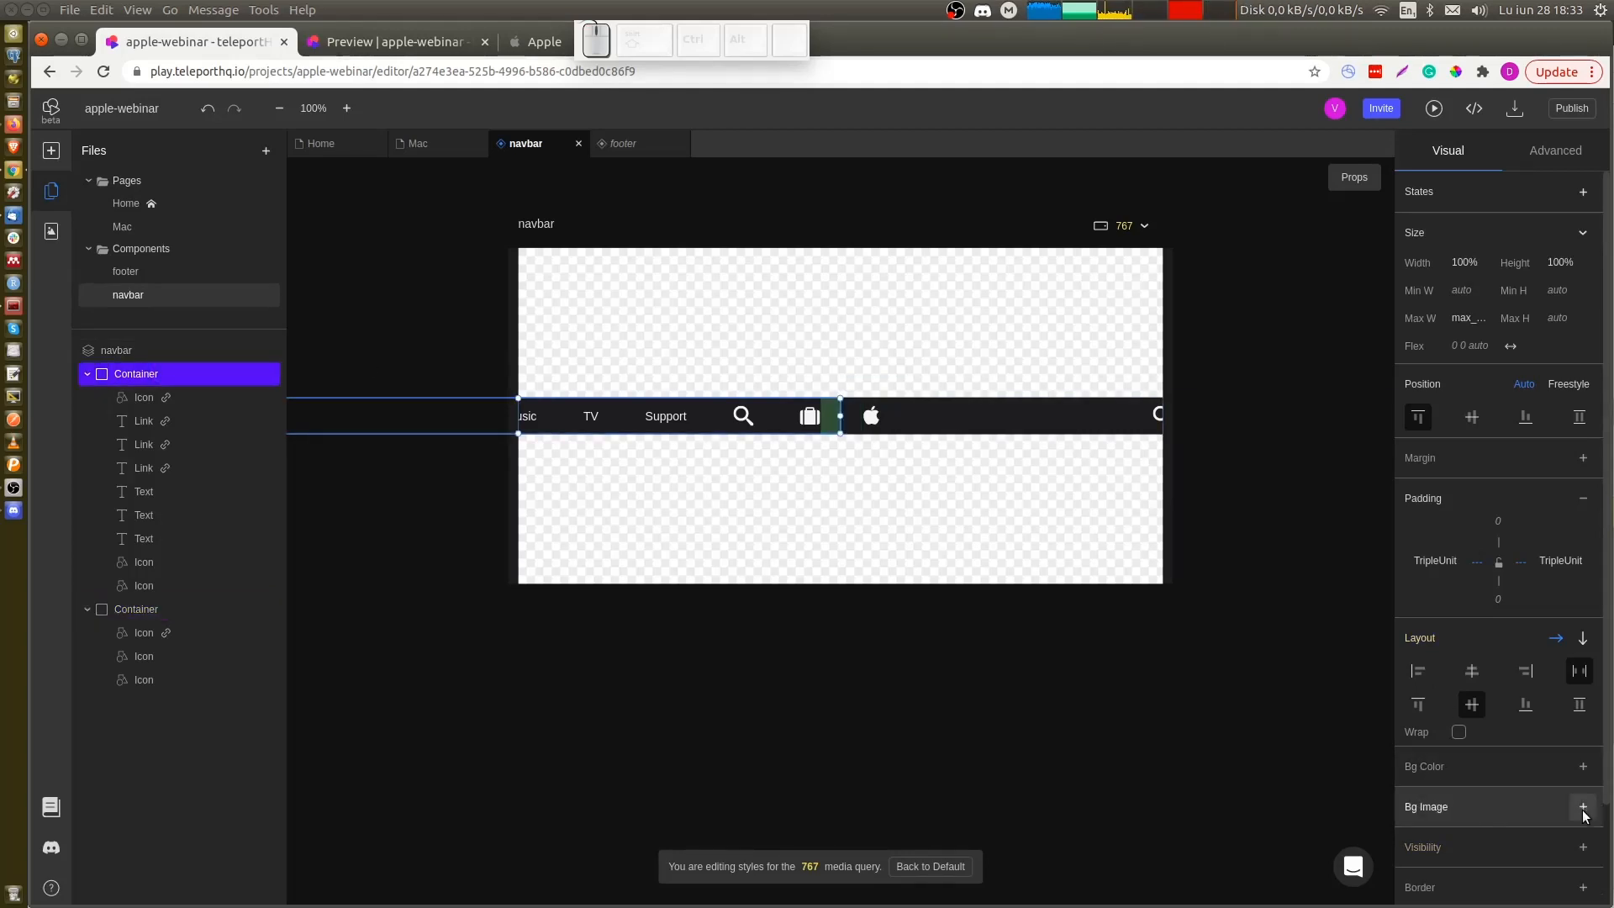
{"action": "left_click", "coordinate": [1433, 845]}
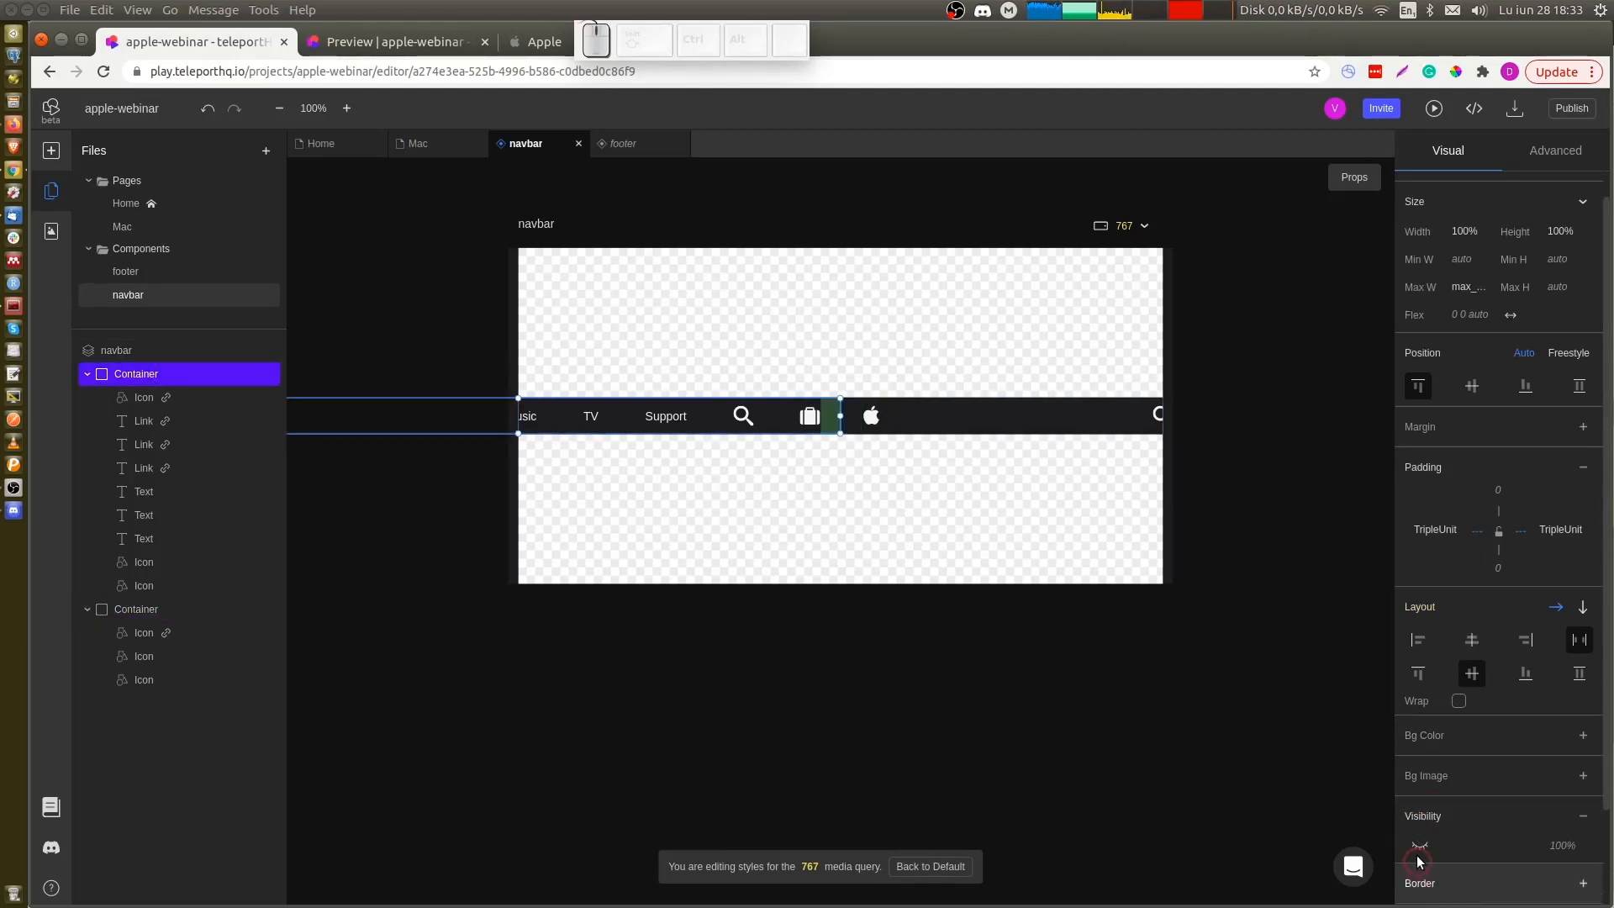
{"action": "left_click", "coordinate": [1417, 846]}
{"action": "left_click", "coordinate": [873, 690]}
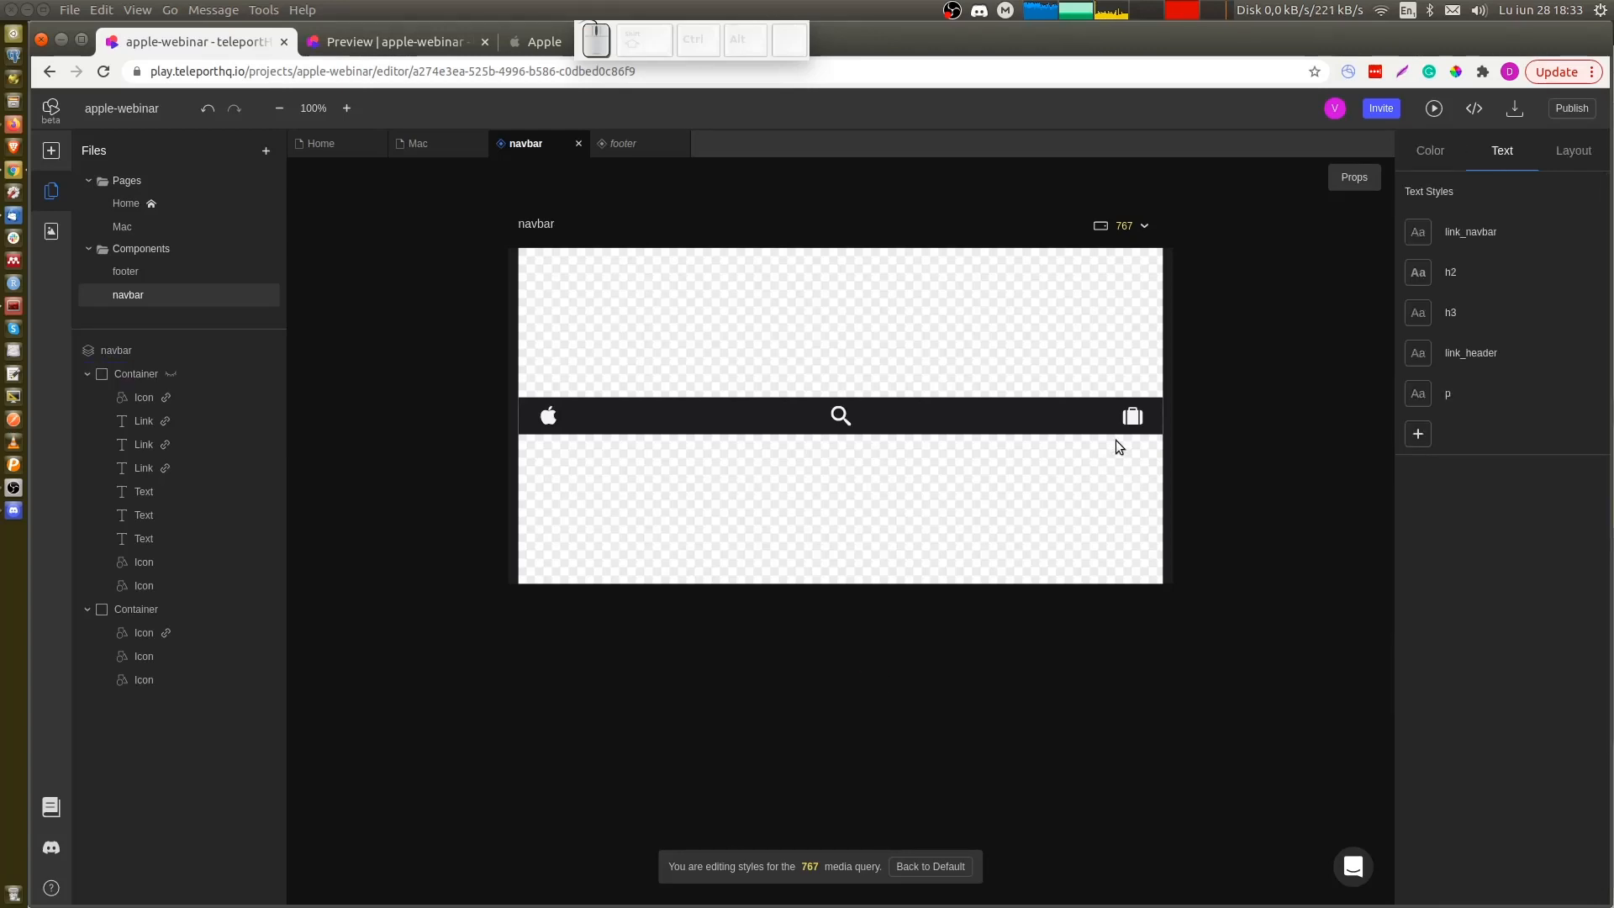
Narrow the navbar canvas to about 755 and check the compact navbar on the Apple site for comparison
{"action": "mouse_move", "coordinate": [1173, 337]}
{"action": "left_mouse_down"}
{"action": "mouse_move", "coordinate": [1365, 333]}
{"action": "mouse_move", "coordinate": [1120, 331]}
{"action": "mouse_move", "coordinate": [1161, 329]}
{"action": "left_mouse_up"}
{"action": "key", "text": "ctrl+3"}
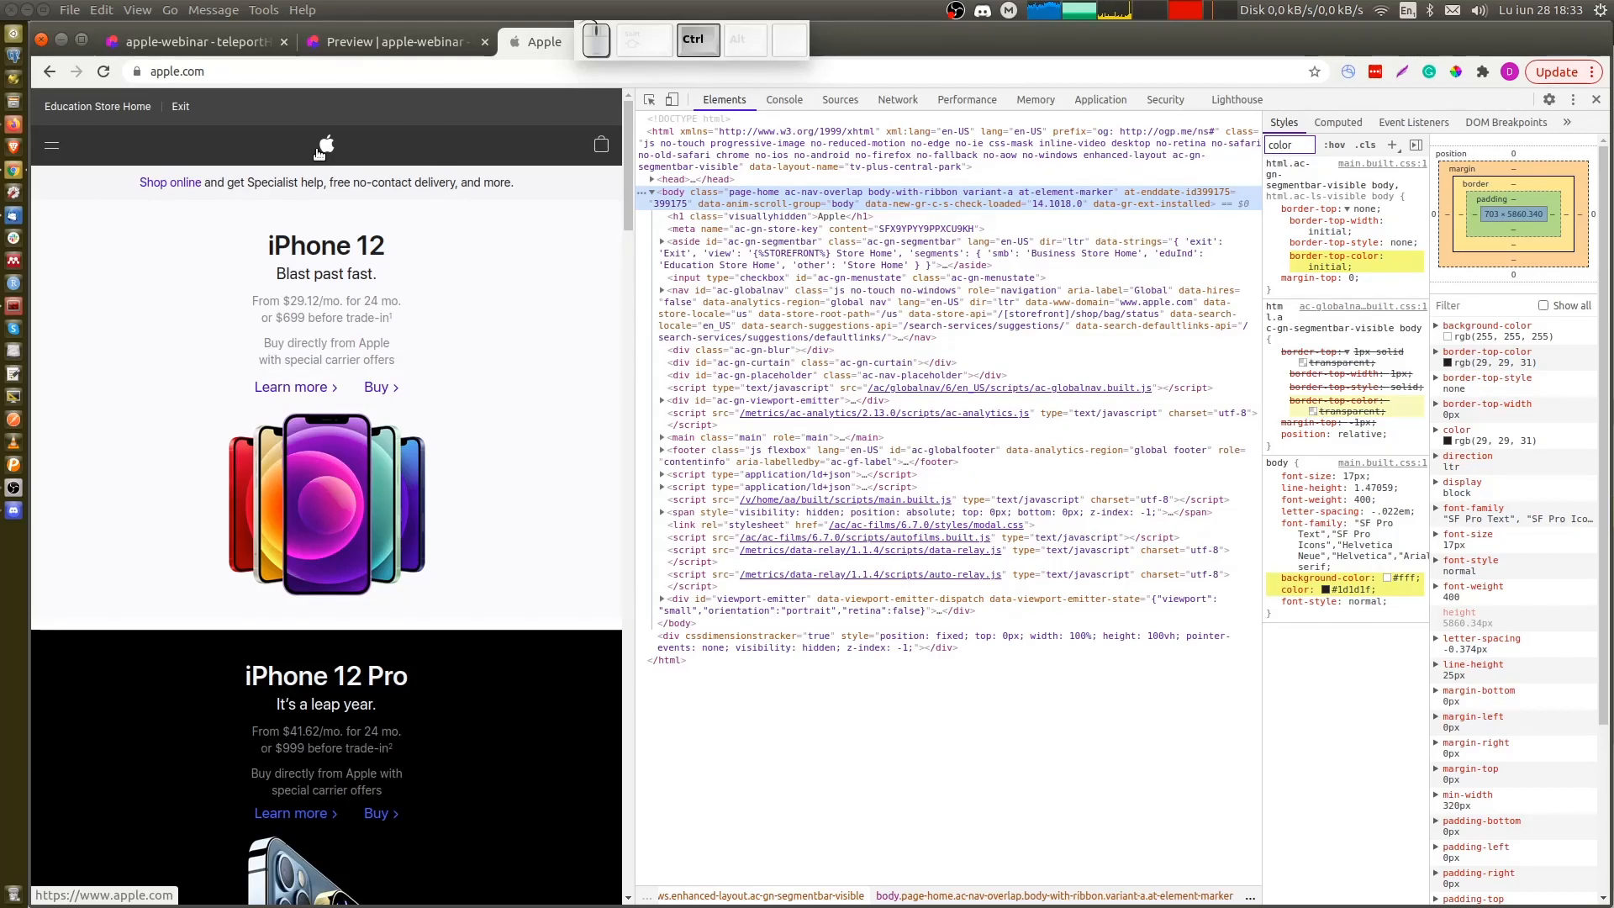
{"action": "key", "text": "ctrl+1"}
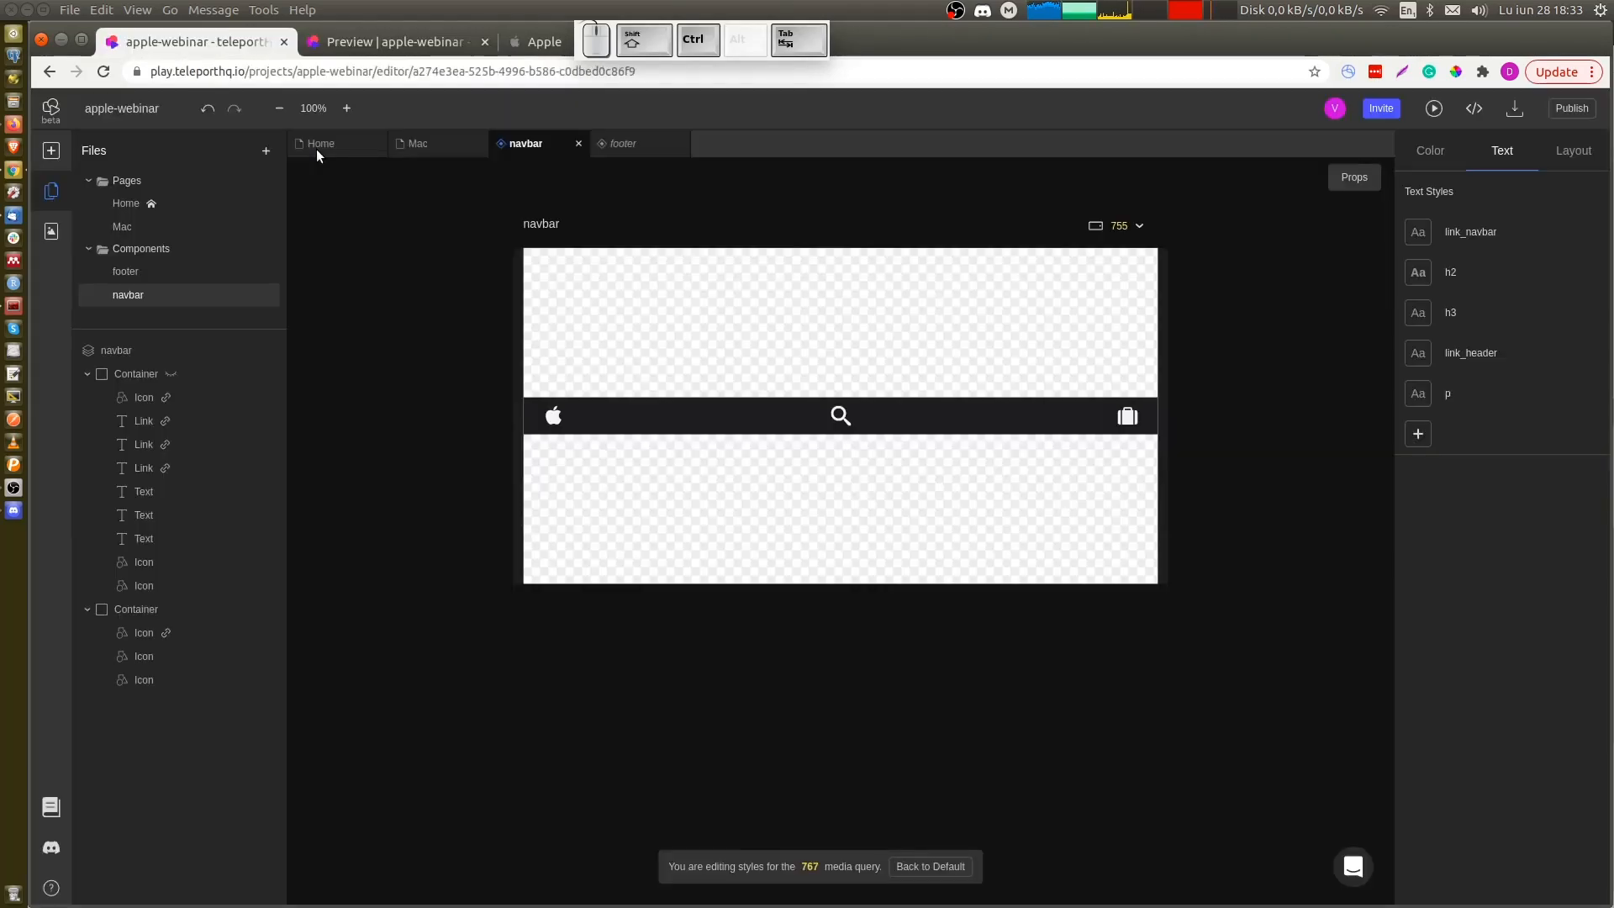
Search the icon assets for "hambu" and add the plain hamburger icon to the icons-only navbar container
{"action": "left_click", "coordinate": [653, 422]}
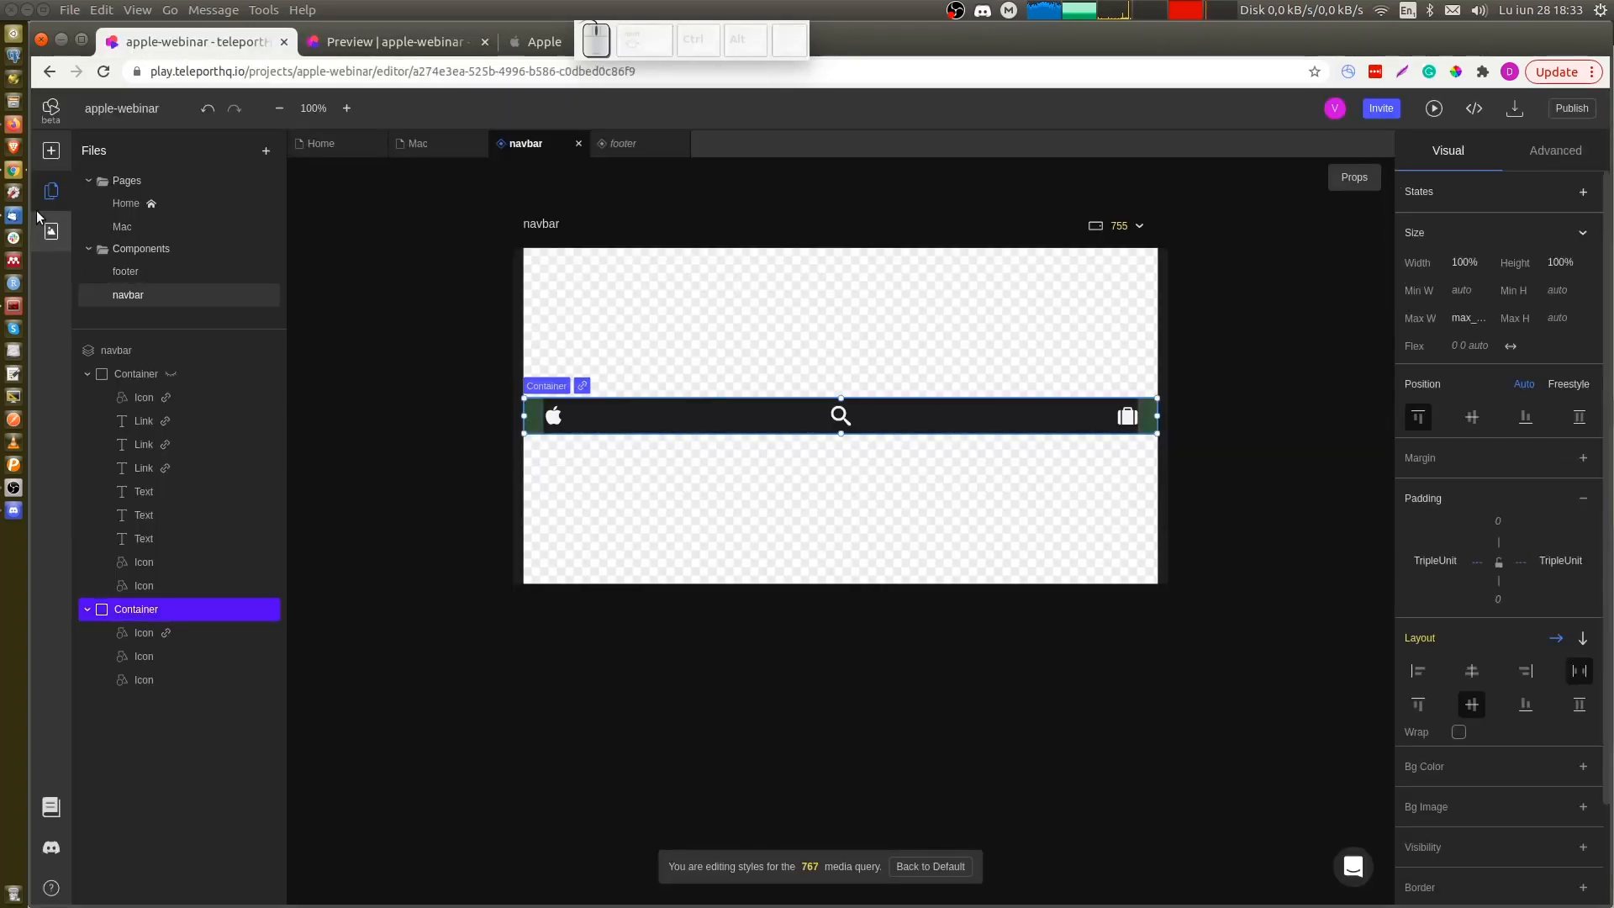
{"action": "left_click", "coordinate": [51, 232]}
{"action": "left_click", "coordinate": [247, 183]}
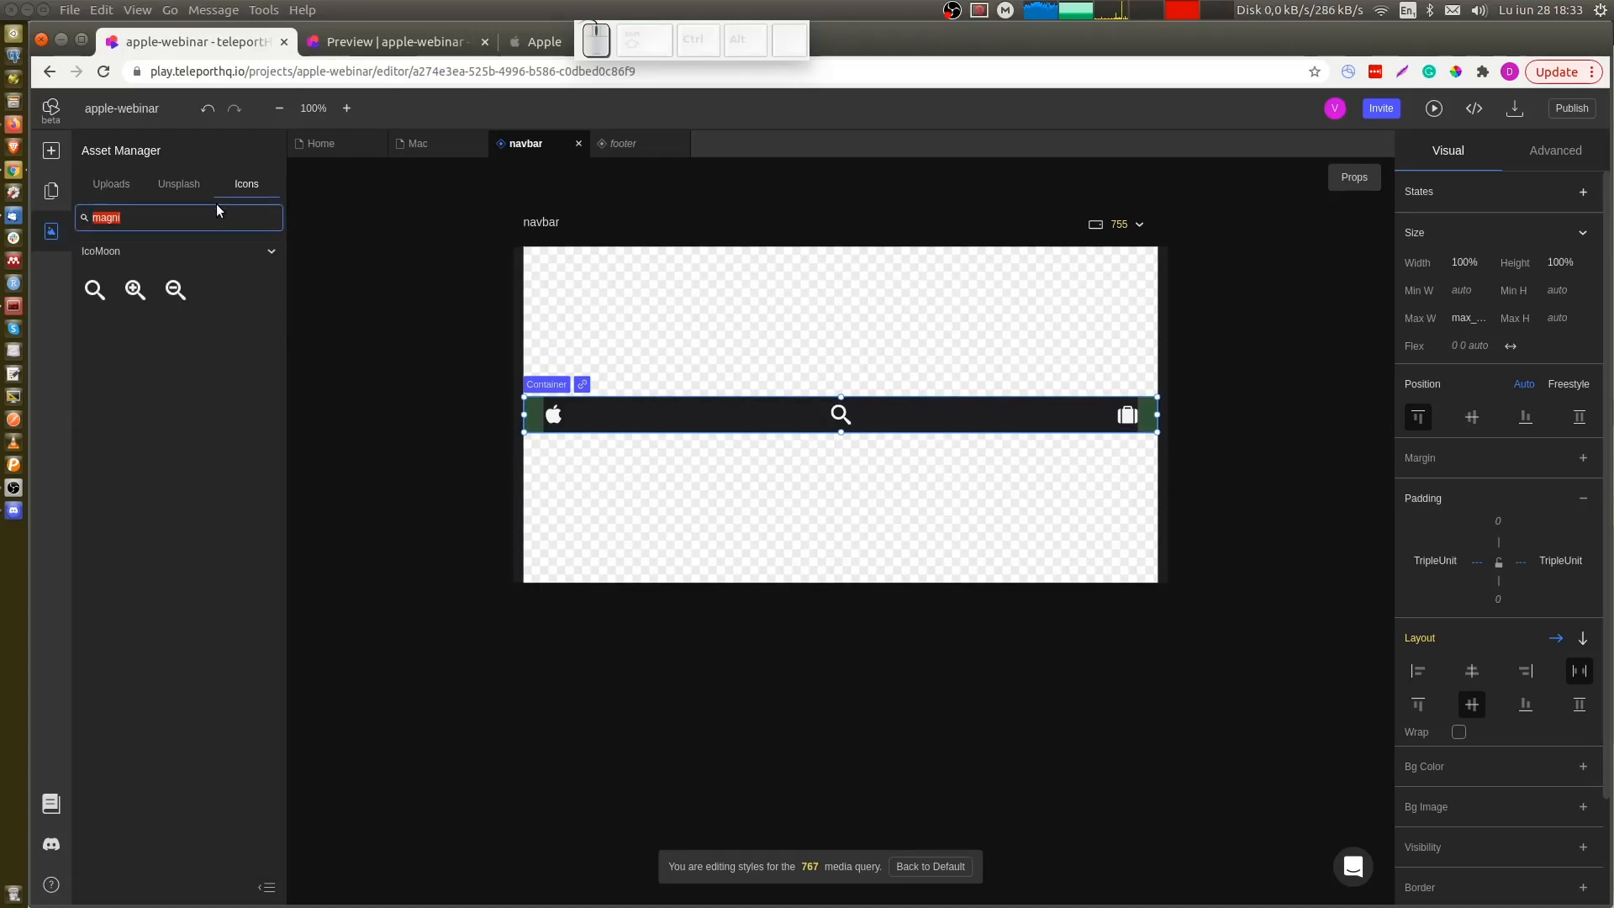
{"action": "left_click", "coordinate": [218, 217]}
{"action": "type", "text": "hambu"}
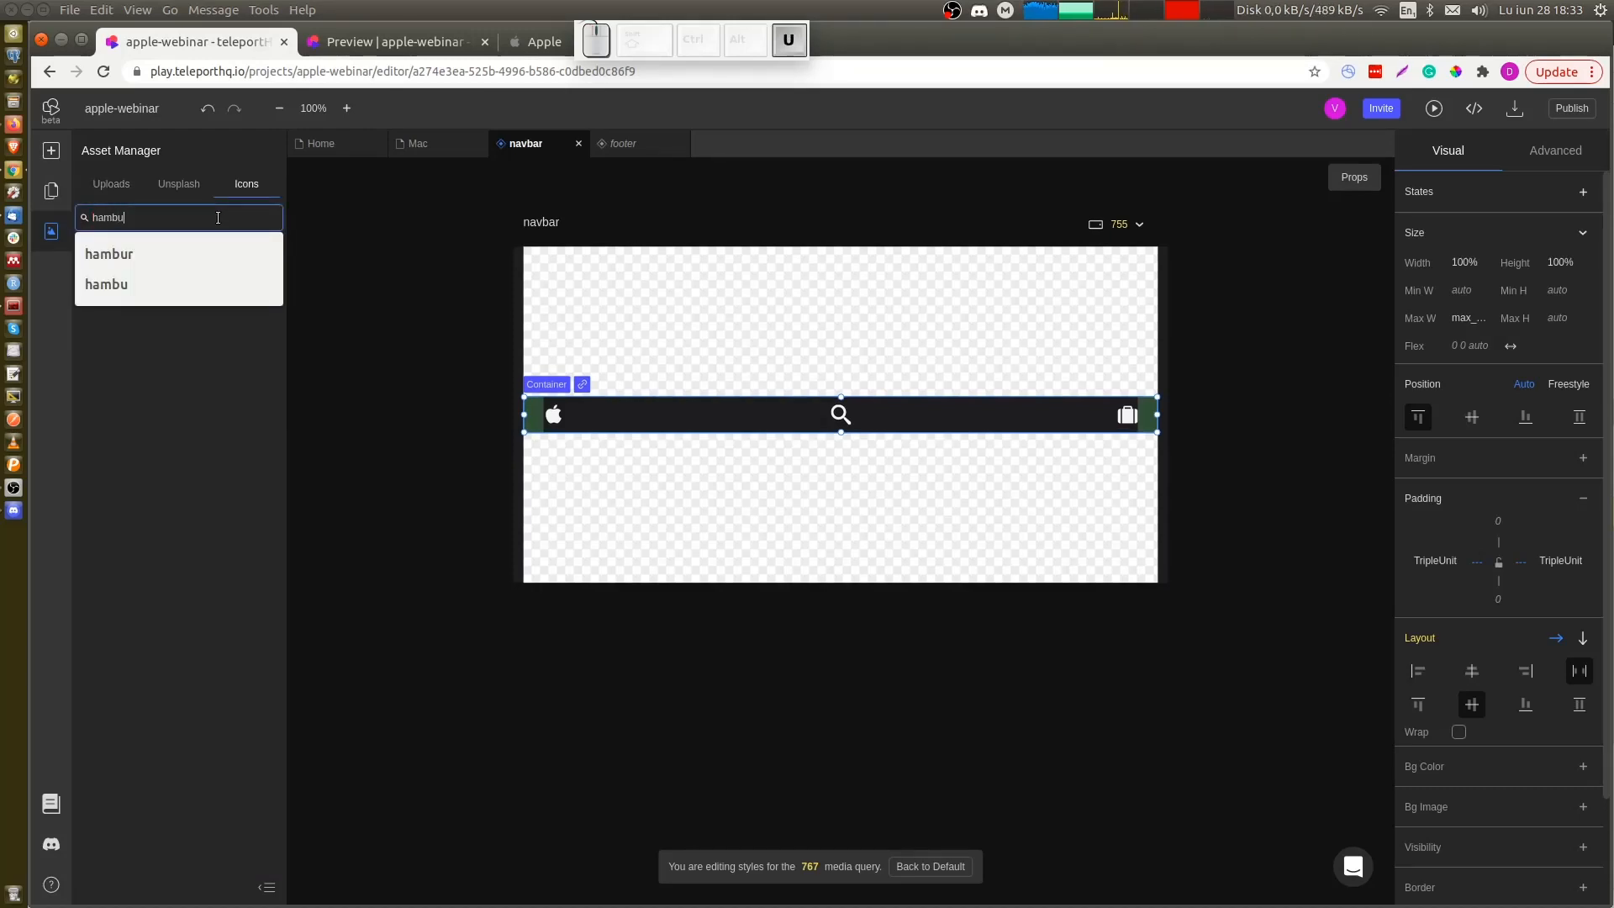
{"action": "type", "text": "rger"}
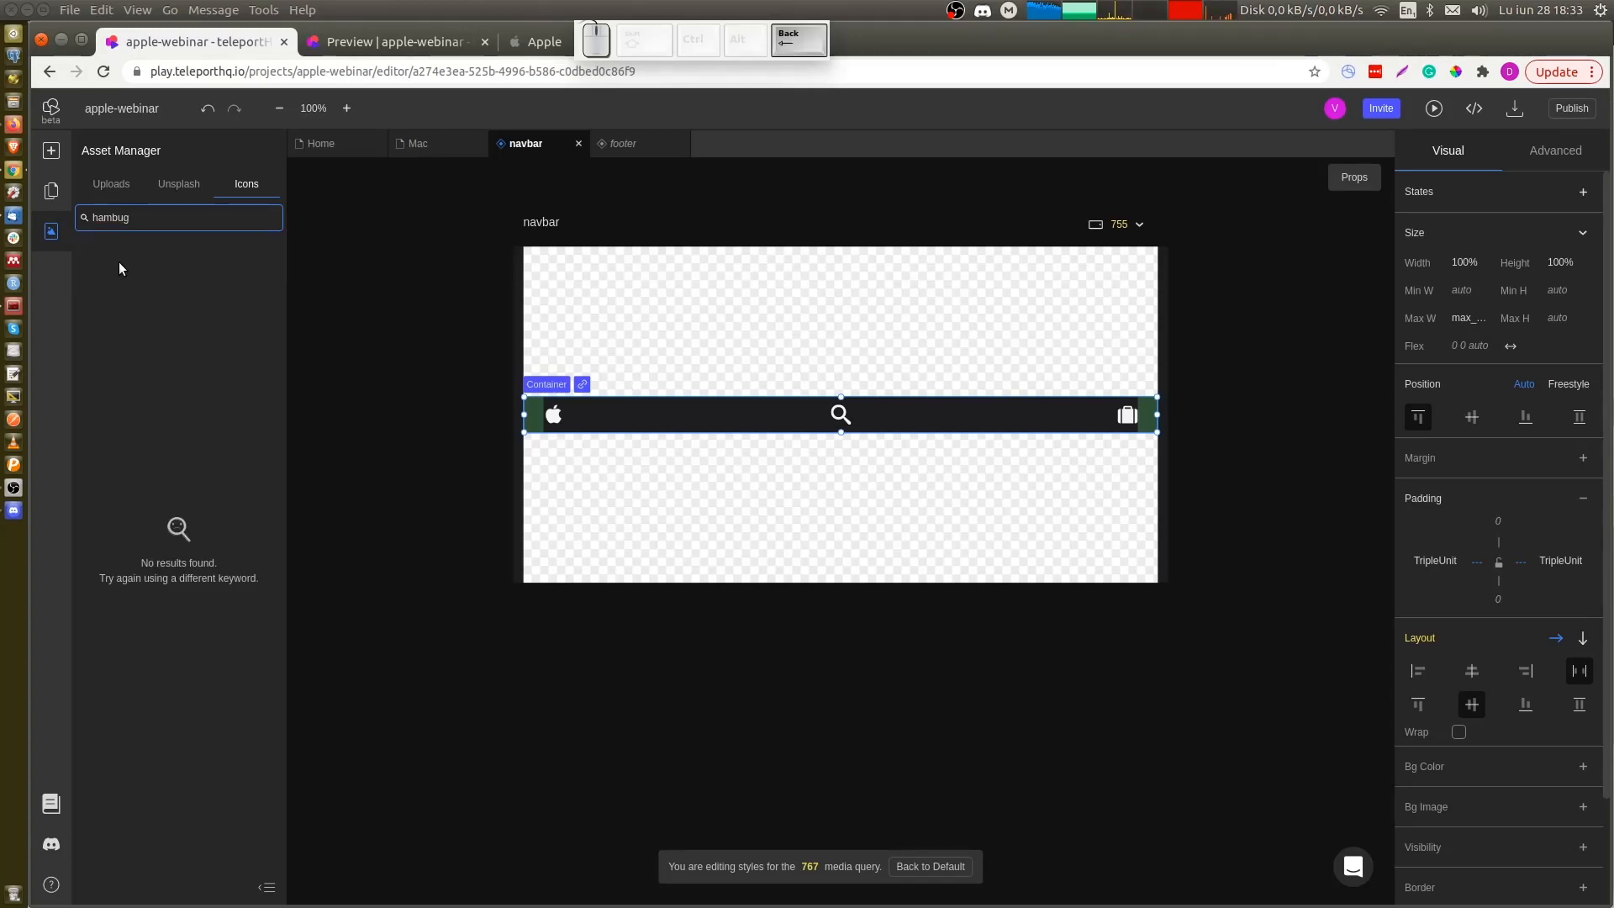
{"action": "key", "text": "BackSpace"}
{"action": "key", "text": "BackSpace"}
{"action": "key", "text": "BackSpace"}
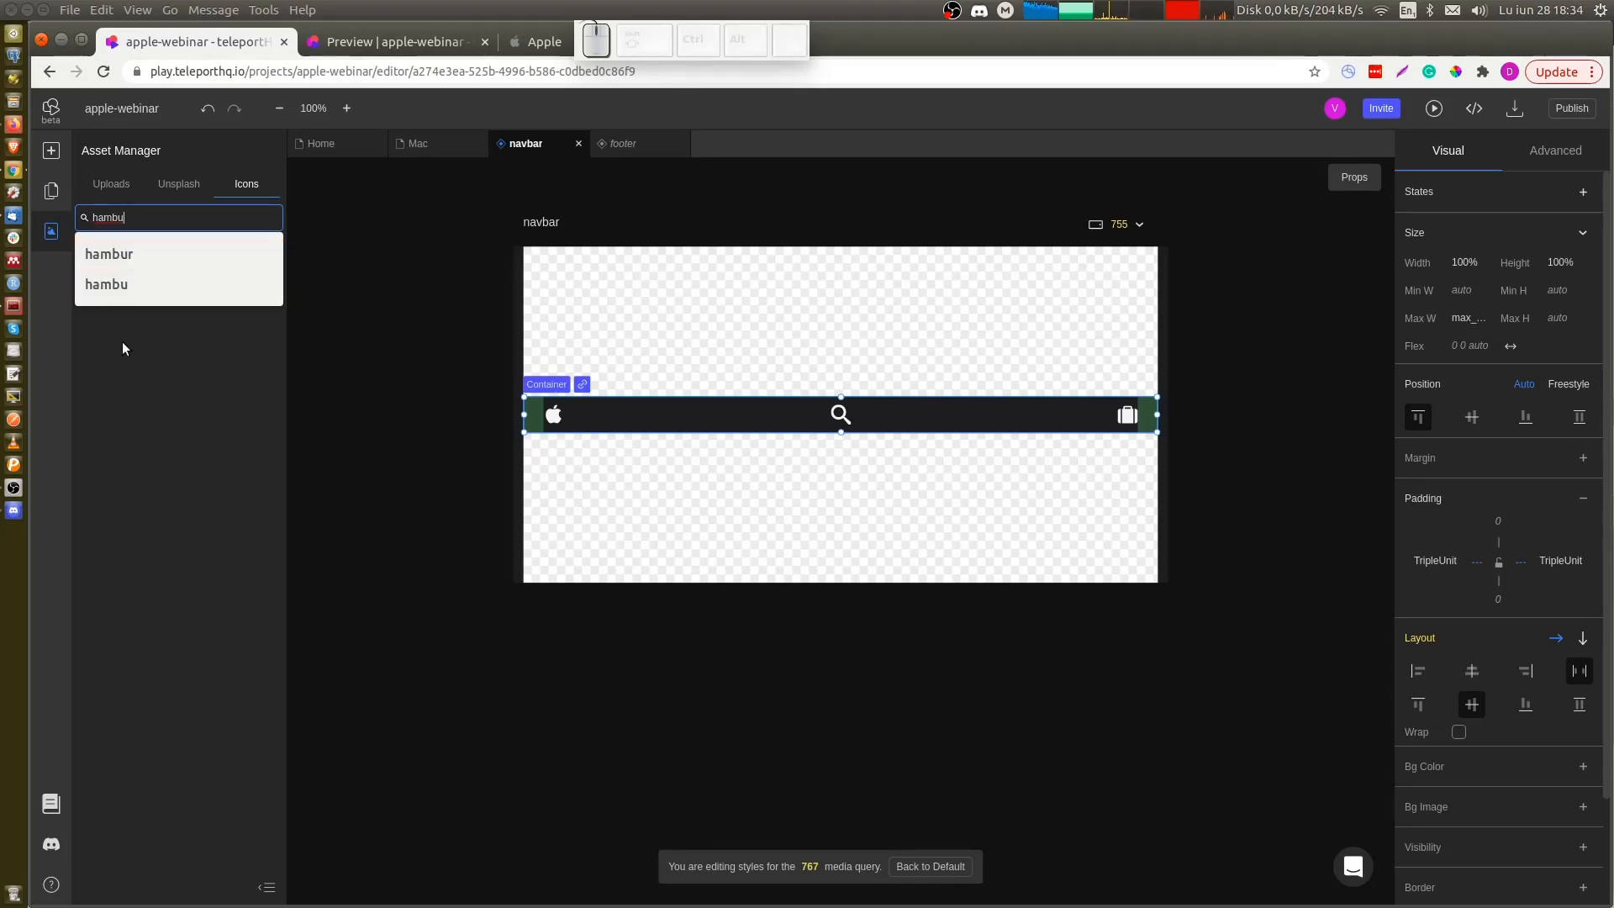
{"action": "left_click", "coordinate": [123, 342]}
{"action": "left_click", "coordinate": [94, 296]}
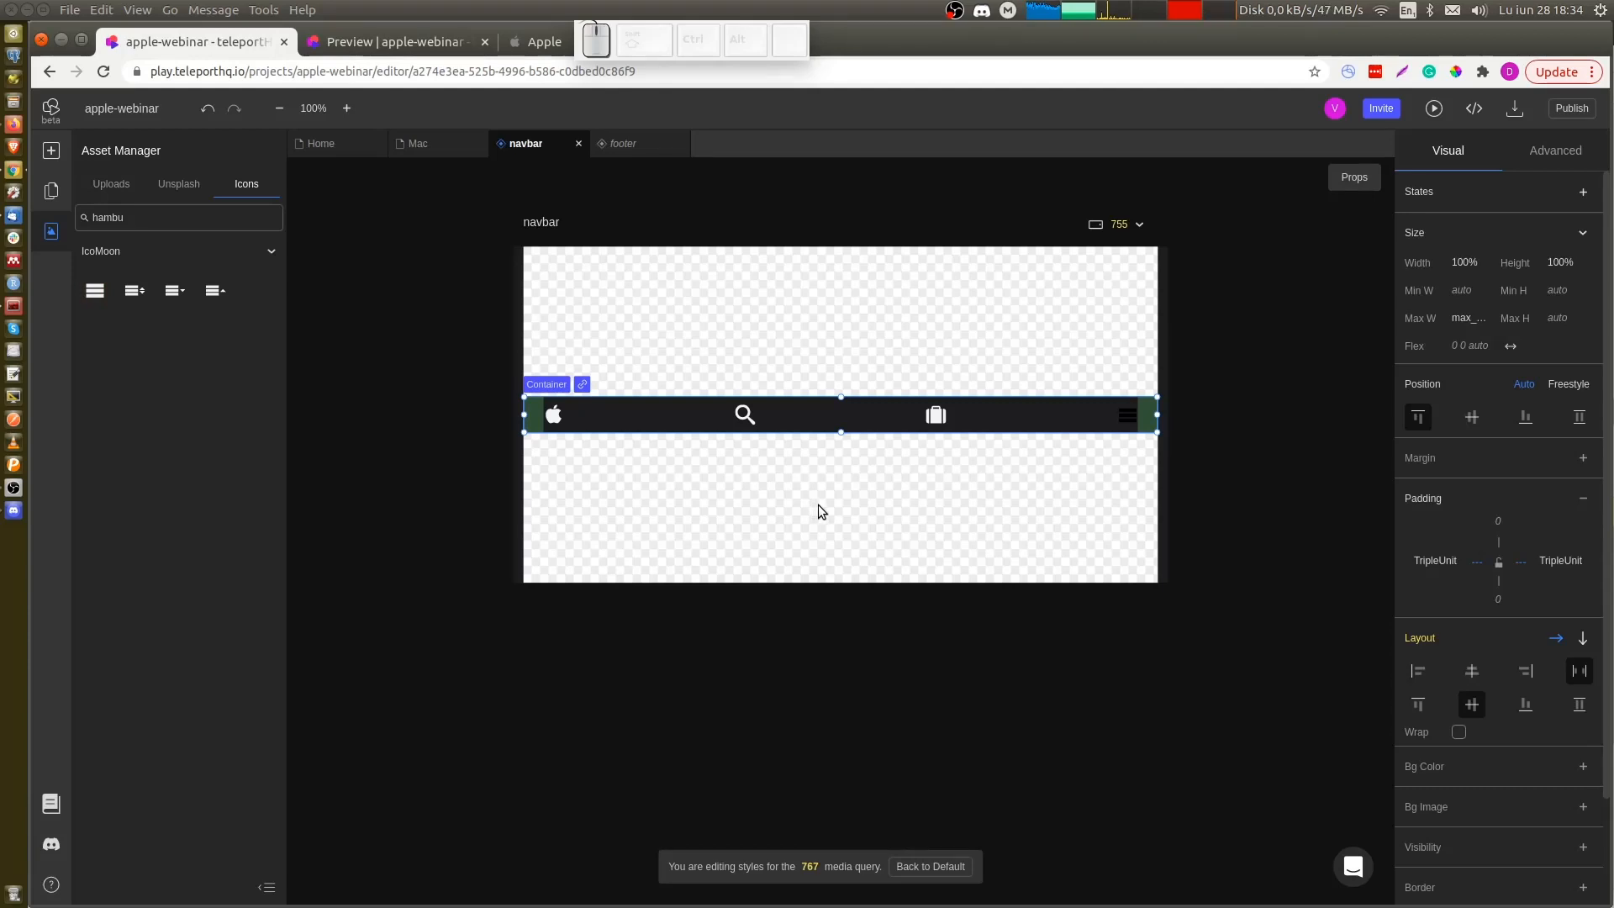
Set the hamburger icon's color to F5F5F7 (Gray)
{"action": "left_click", "coordinate": [1128, 421]}
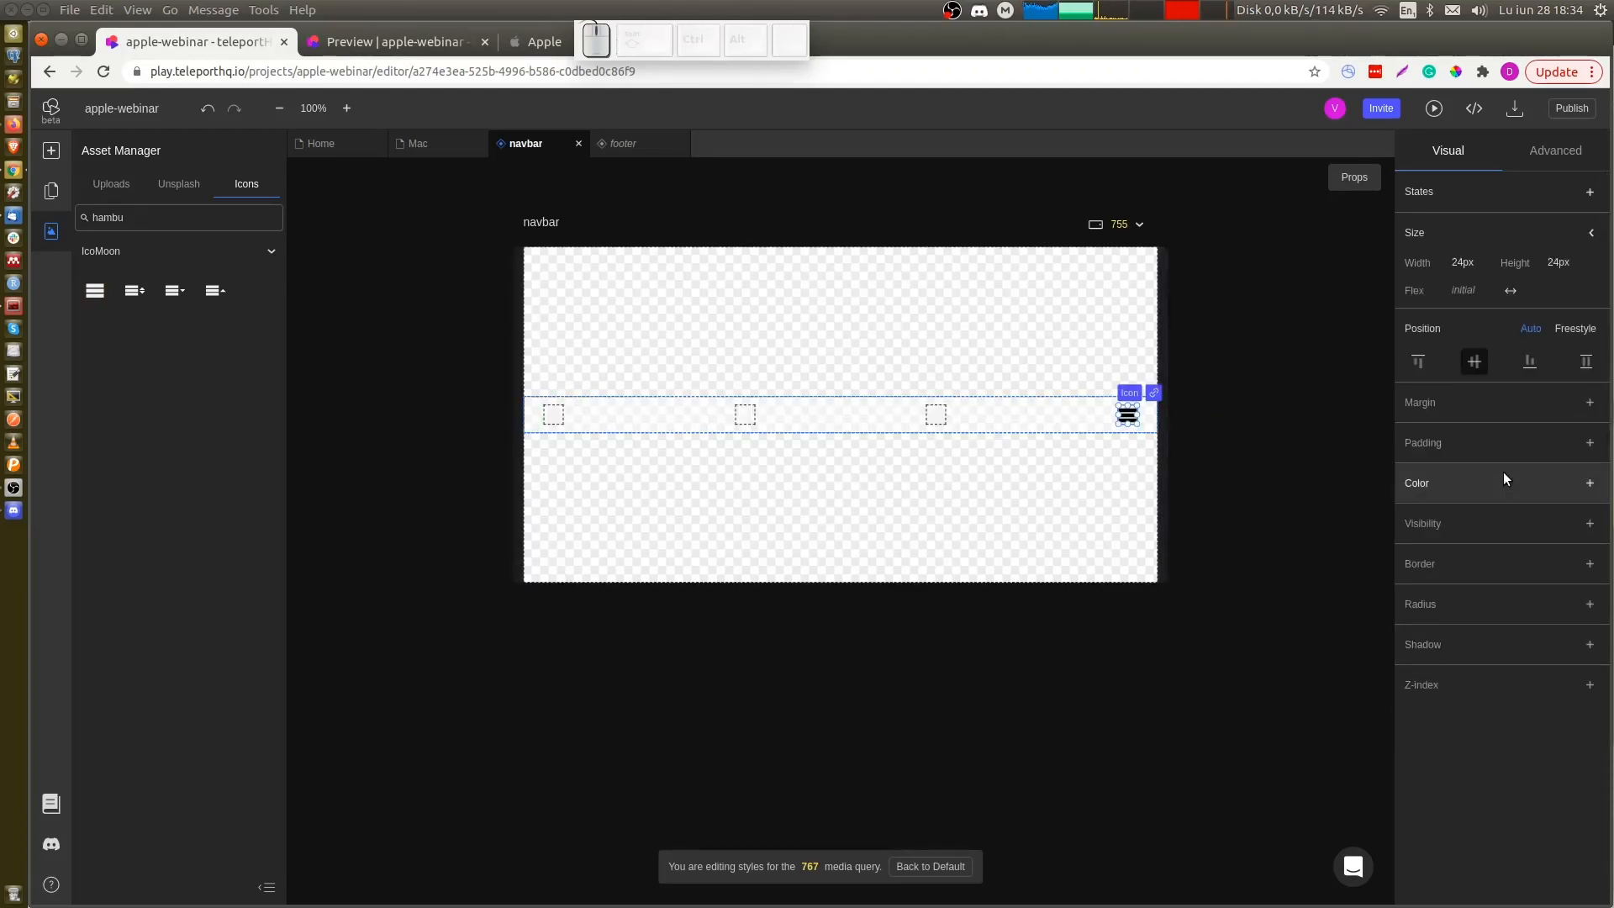
{"action": "left_click", "coordinate": [1588, 484]}
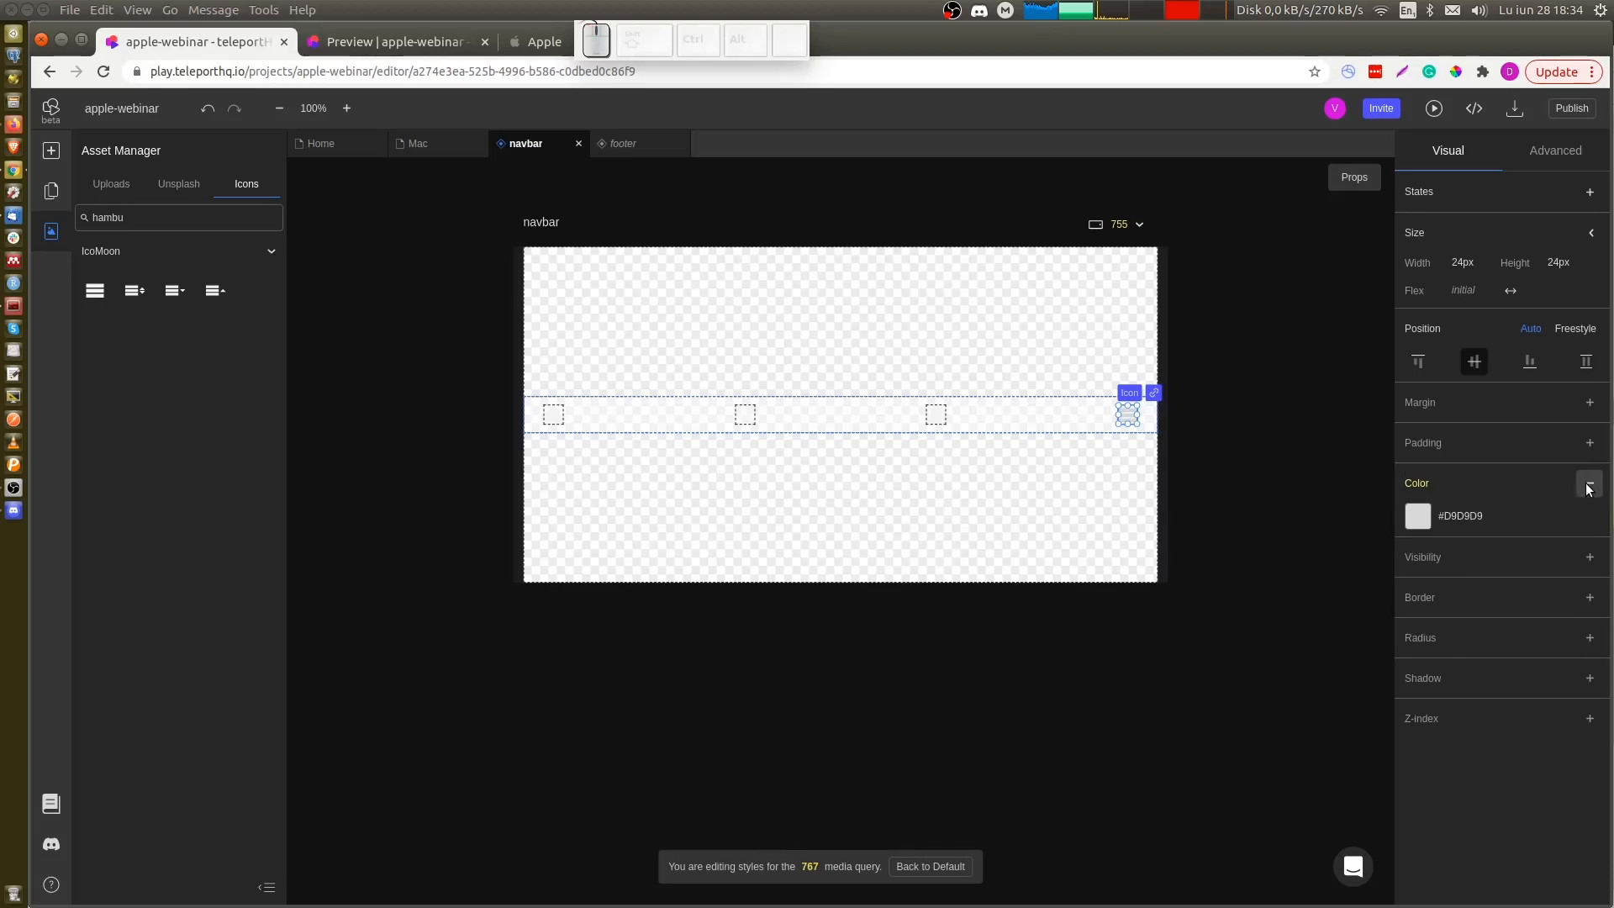
{"action": "left_click", "coordinate": [1477, 517]}
{"action": "scroll", "coordinate": [1480, 673], "scroll_direction": "down", "scroll_amount": 5}
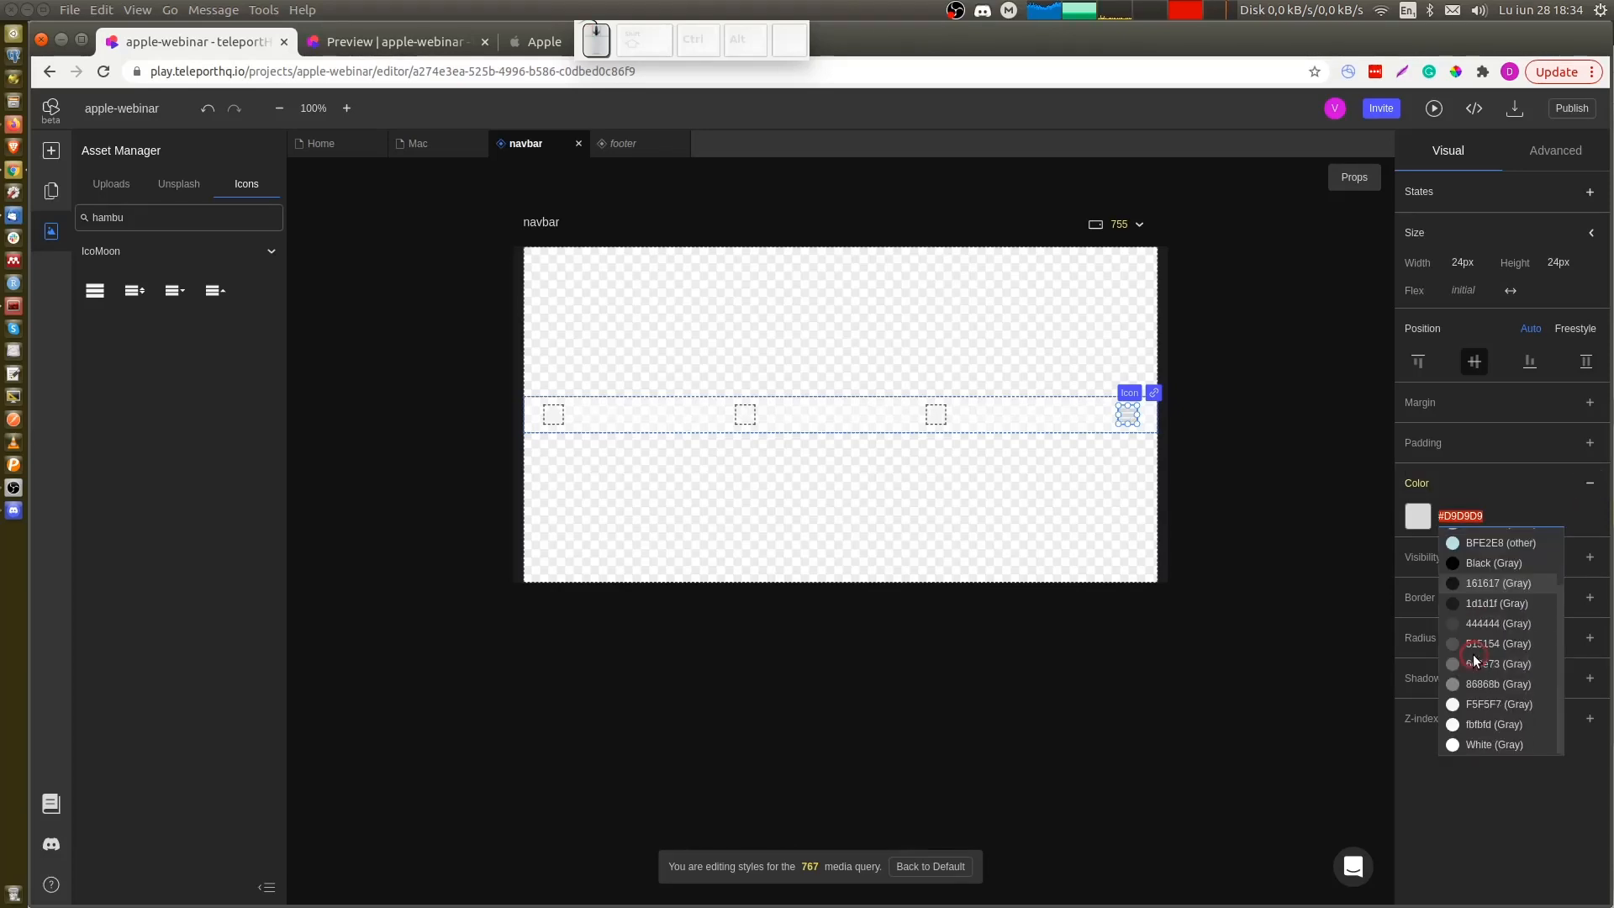
{"action": "left_click", "coordinate": [1484, 713]}
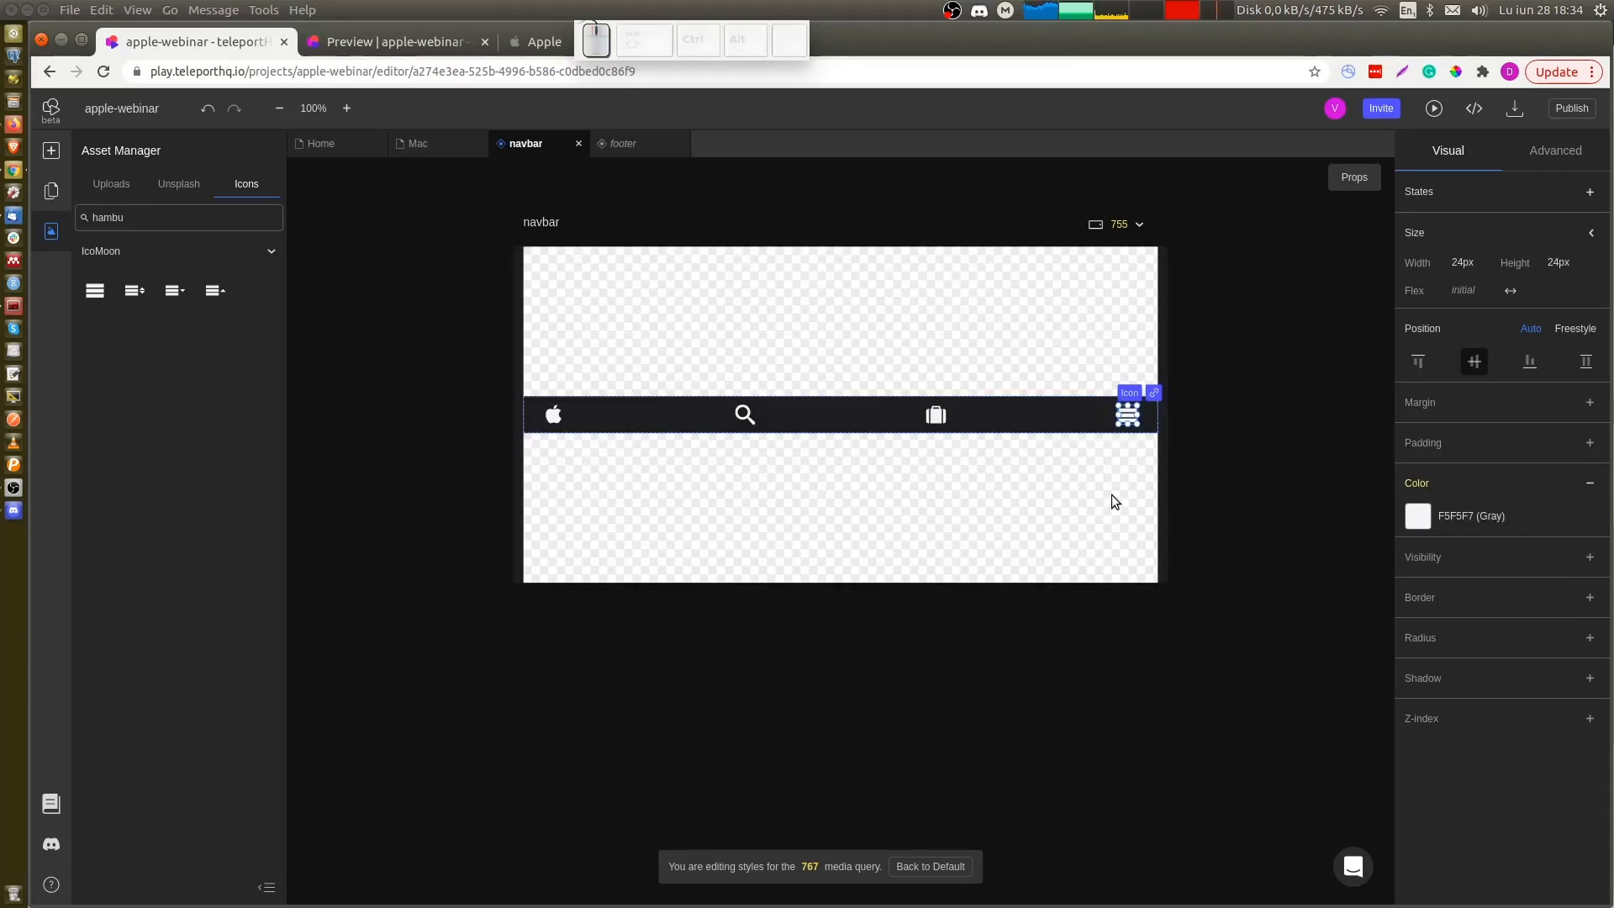
Move the hamburger icon in front of the Apple icon and delete the magnifier icon from the compact navbar
{"action": "left_click_drag", "start_coordinate": [1129, 418], "coordinate": [536, 414]}
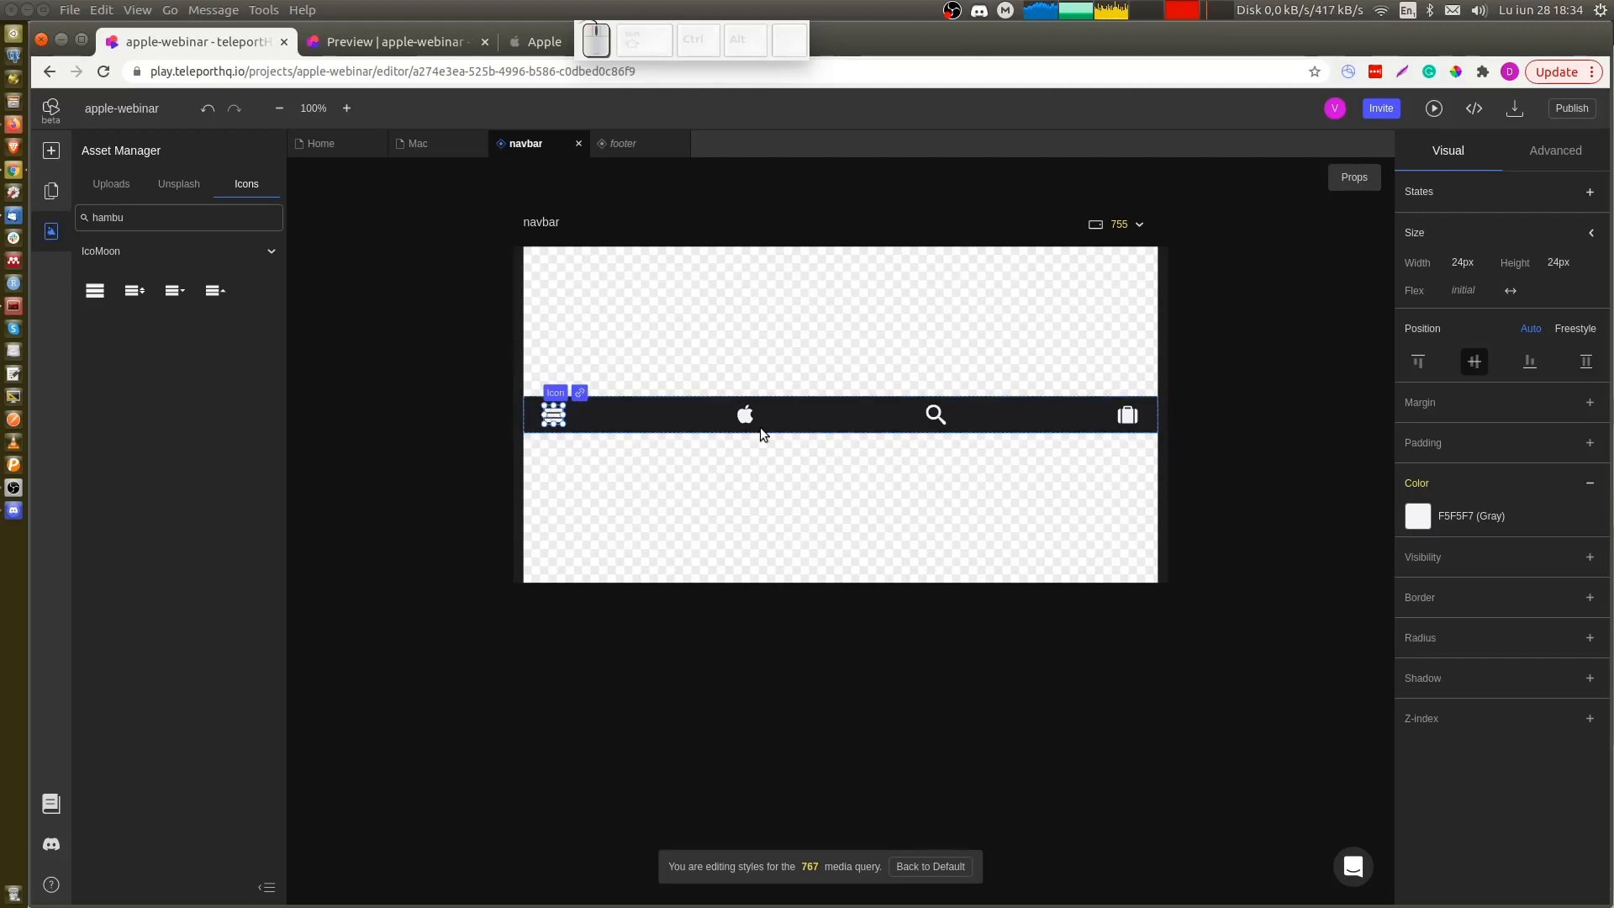
{"action": "left_click", "coordinate": [933, 413]}
{"action": "key", "text": "Delete"}
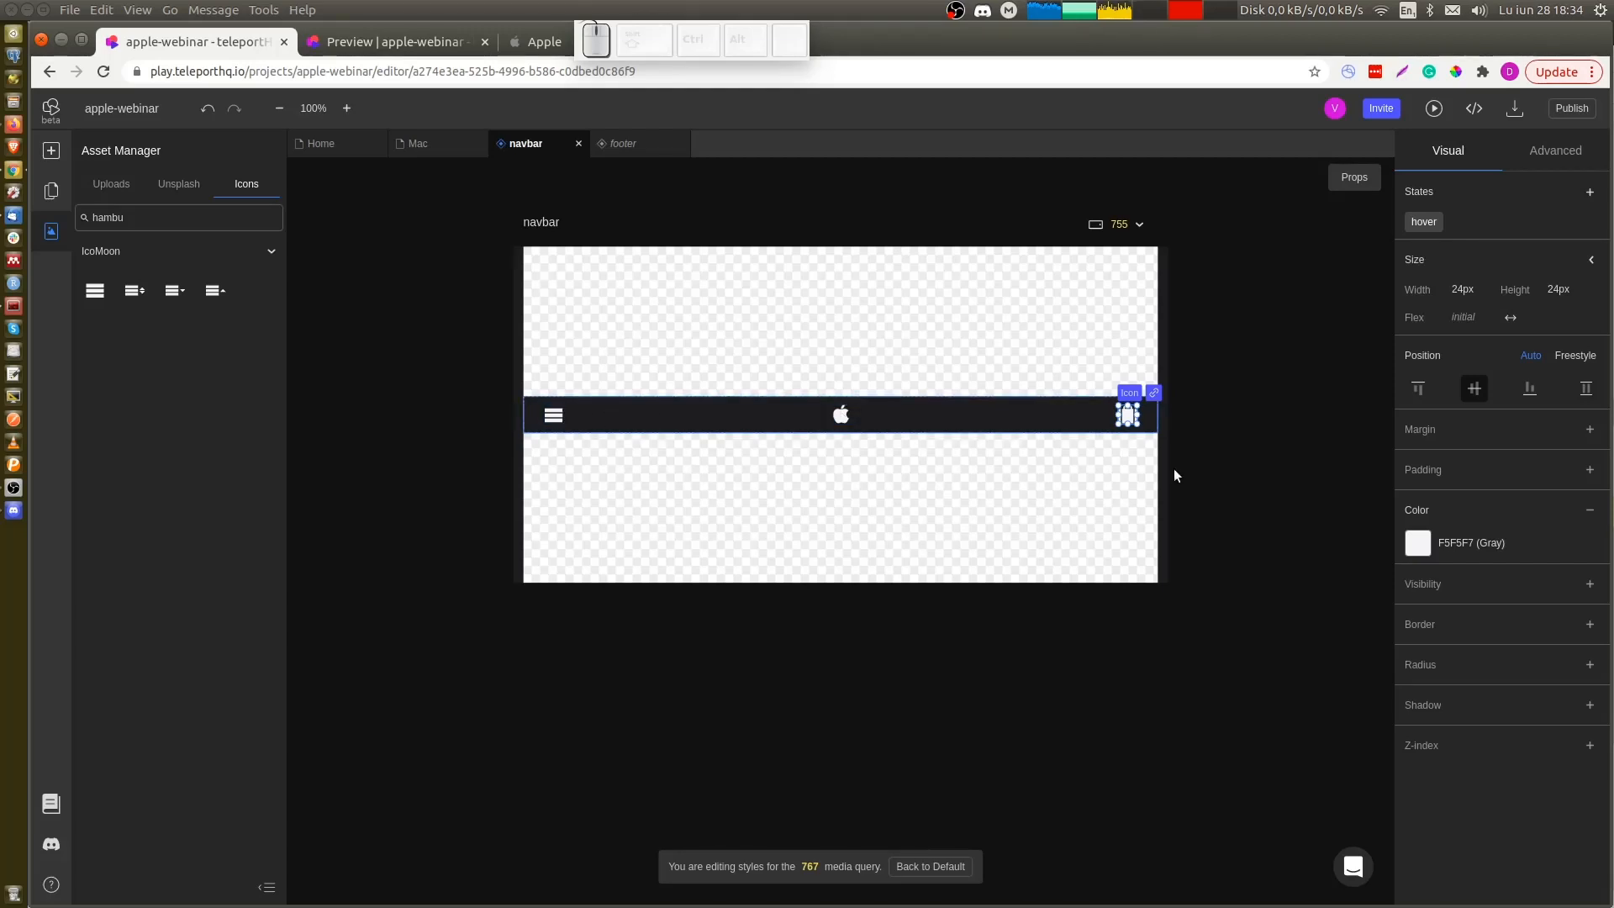
{"action": "left_click", "coordinate": [1219, 474]}
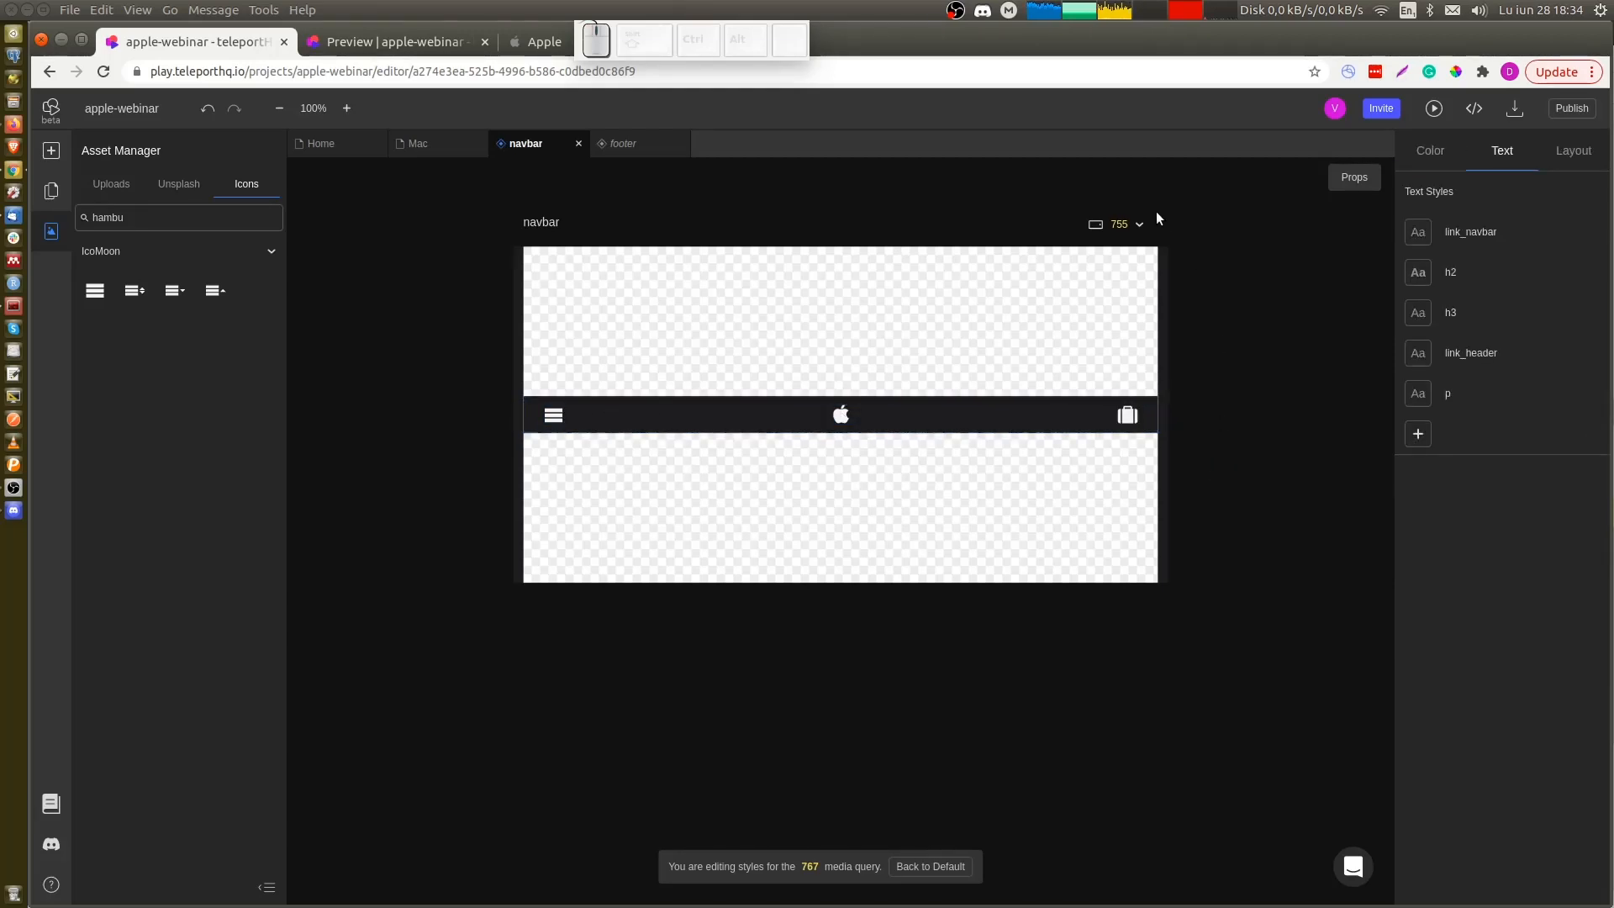
Set the navbar canvas back to the 1200 breakpoint and open the Mac page
{"action": "left_click", "coordinate": [1129, 222]}
{"action": "left_click", "coordinate": [1126, 260]}
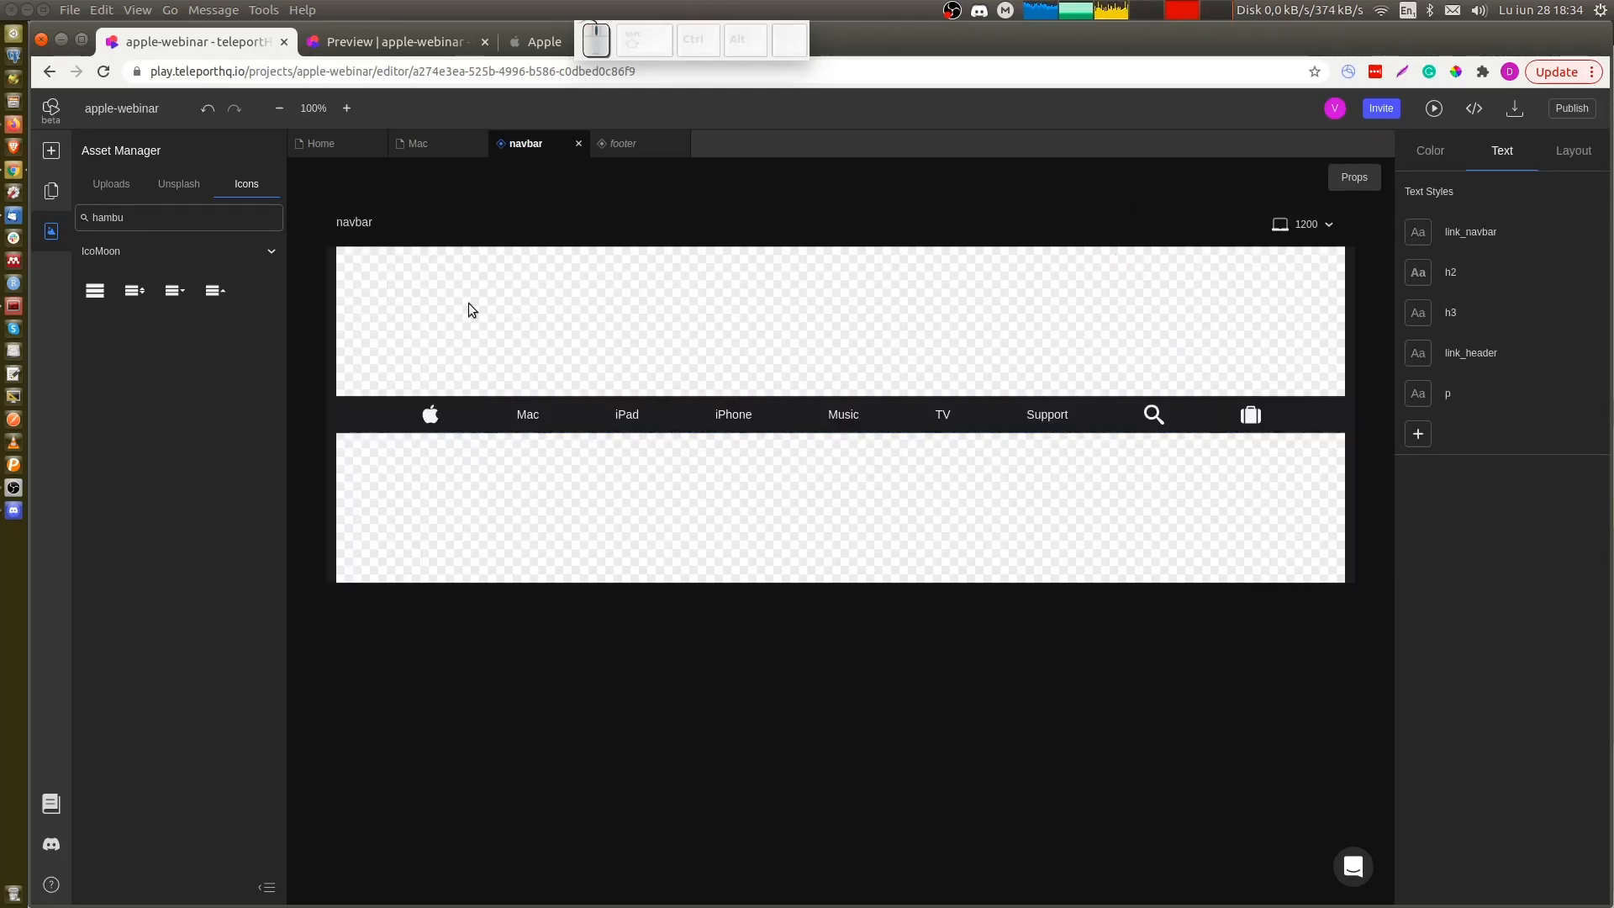
{"action": "left_click", "coordinate": [432, 145]}
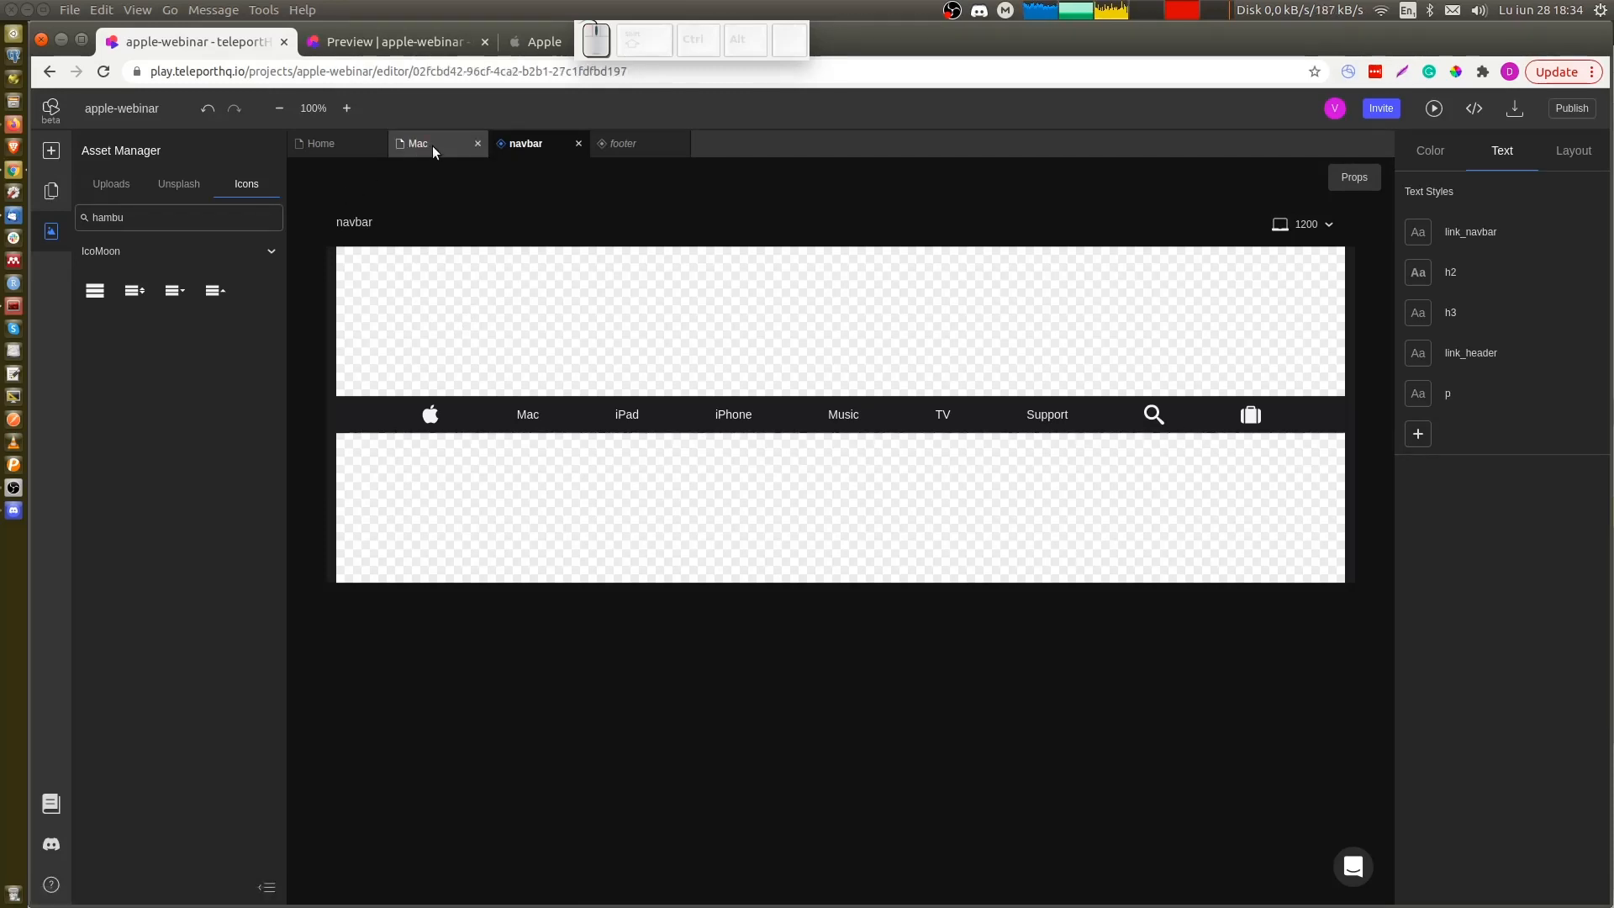
{"action": "scroll", "coordinate": [1068, 545], "scroll_direction": "down", "scroll_amount": 1}
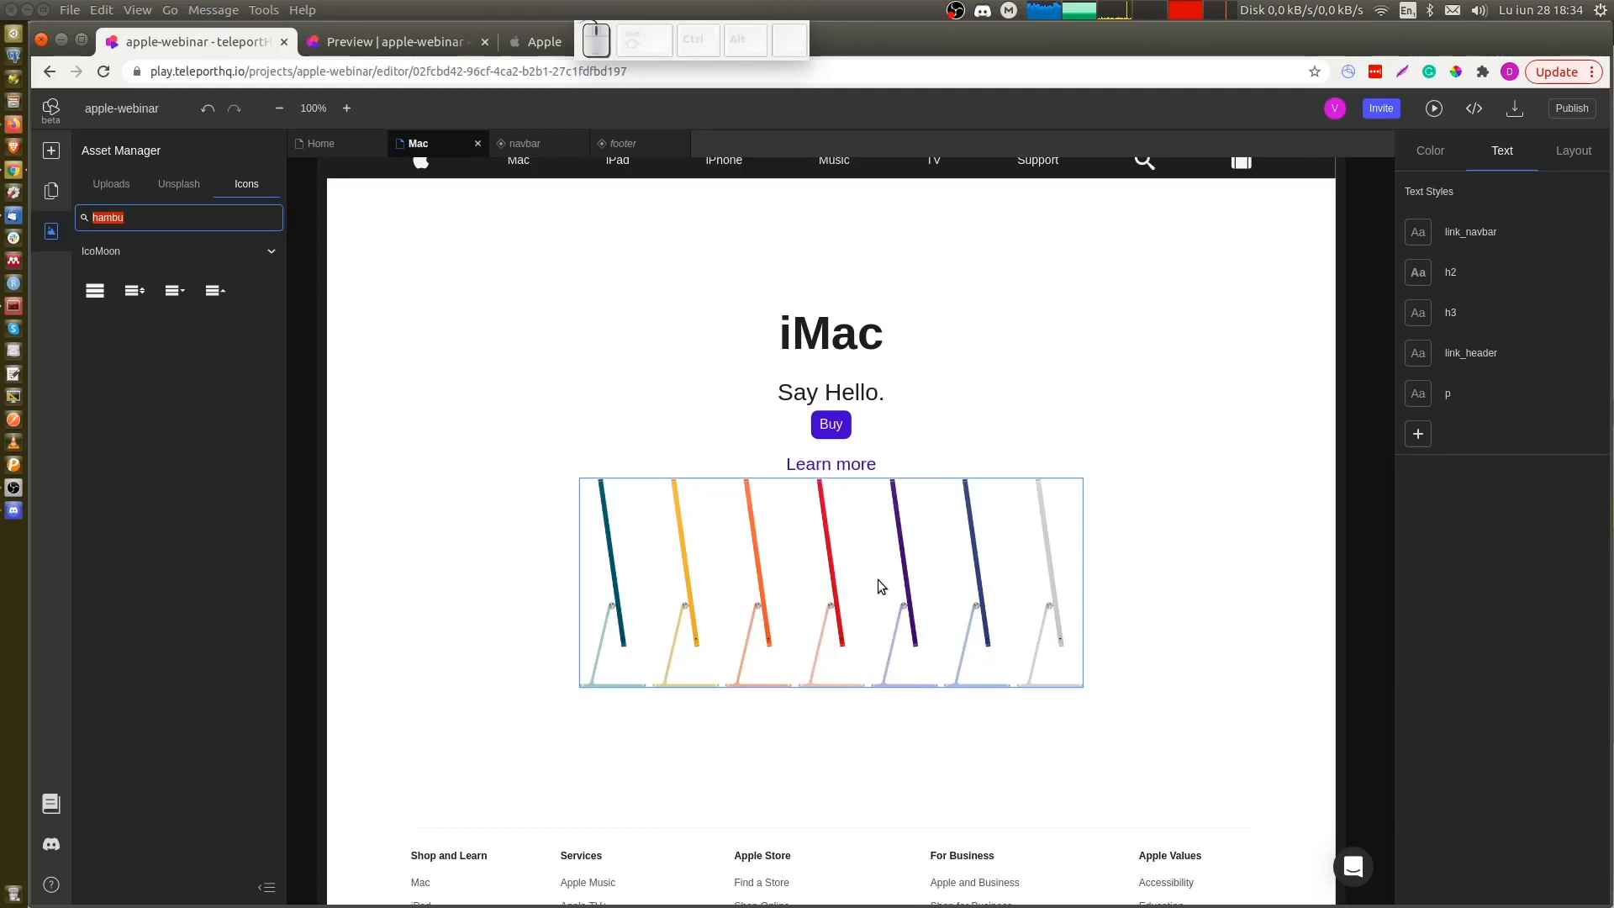
Examine the Mac page on the Apple site at different page widths for its iMac hero layout, and return to the editor
{"action": "key", "text": "ctrl+Tab"}
{"action": "key", "text": "ctrl+Tab"}
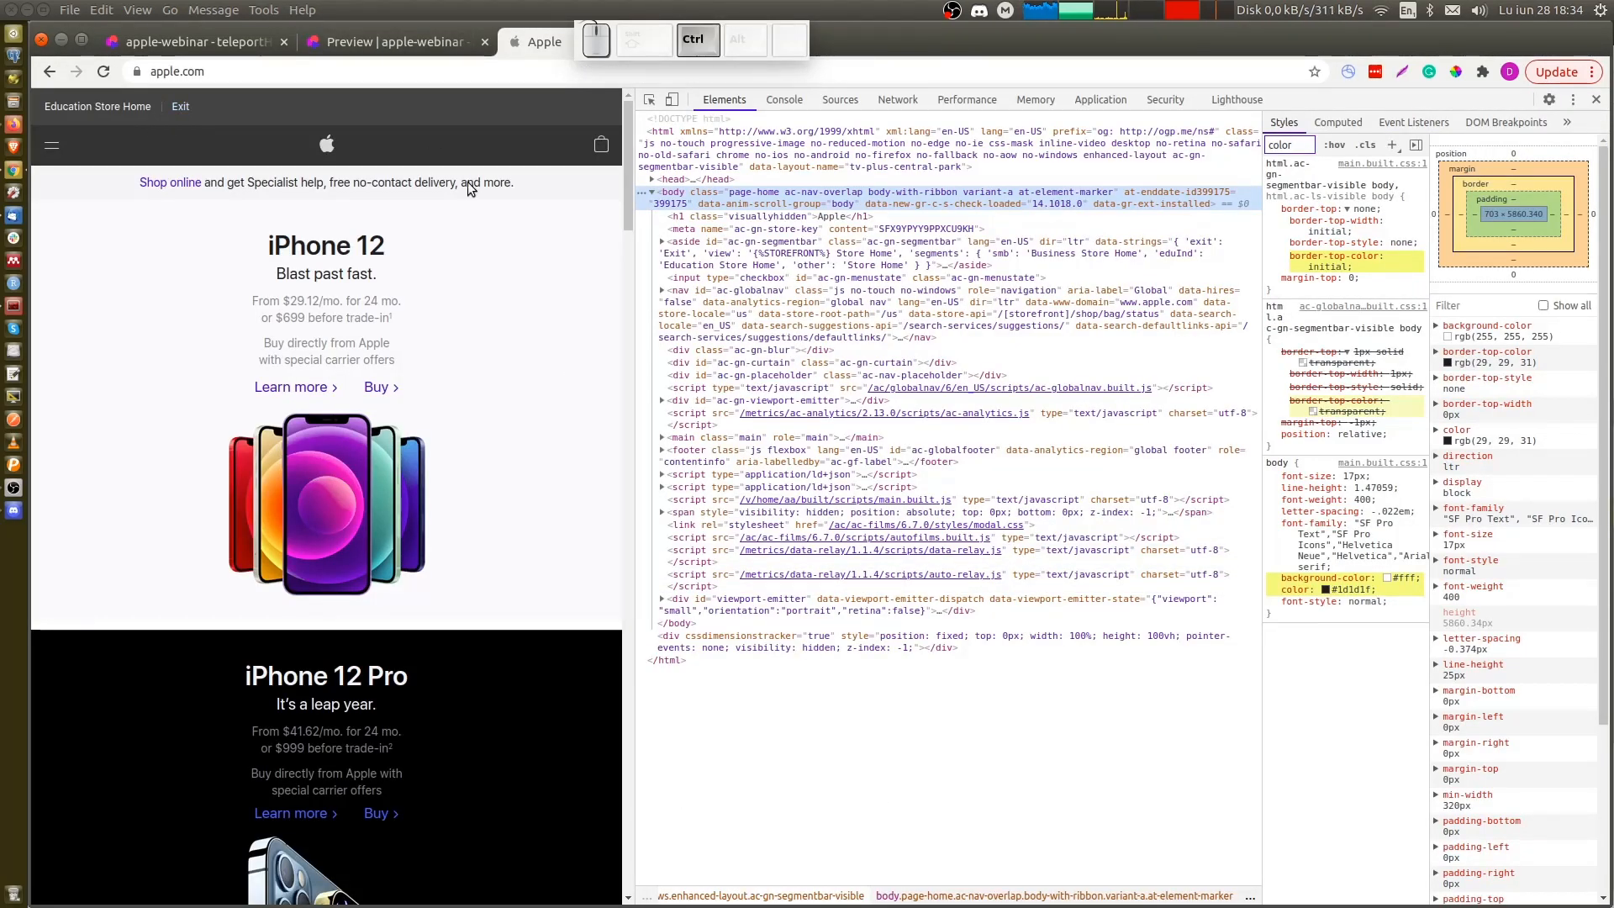
{"action": "left_click_drag", "start_coordinate": [637, 230], "coordinate": [1056, 274]}
{"action": "left_click", "coordinate": [220, 140]}
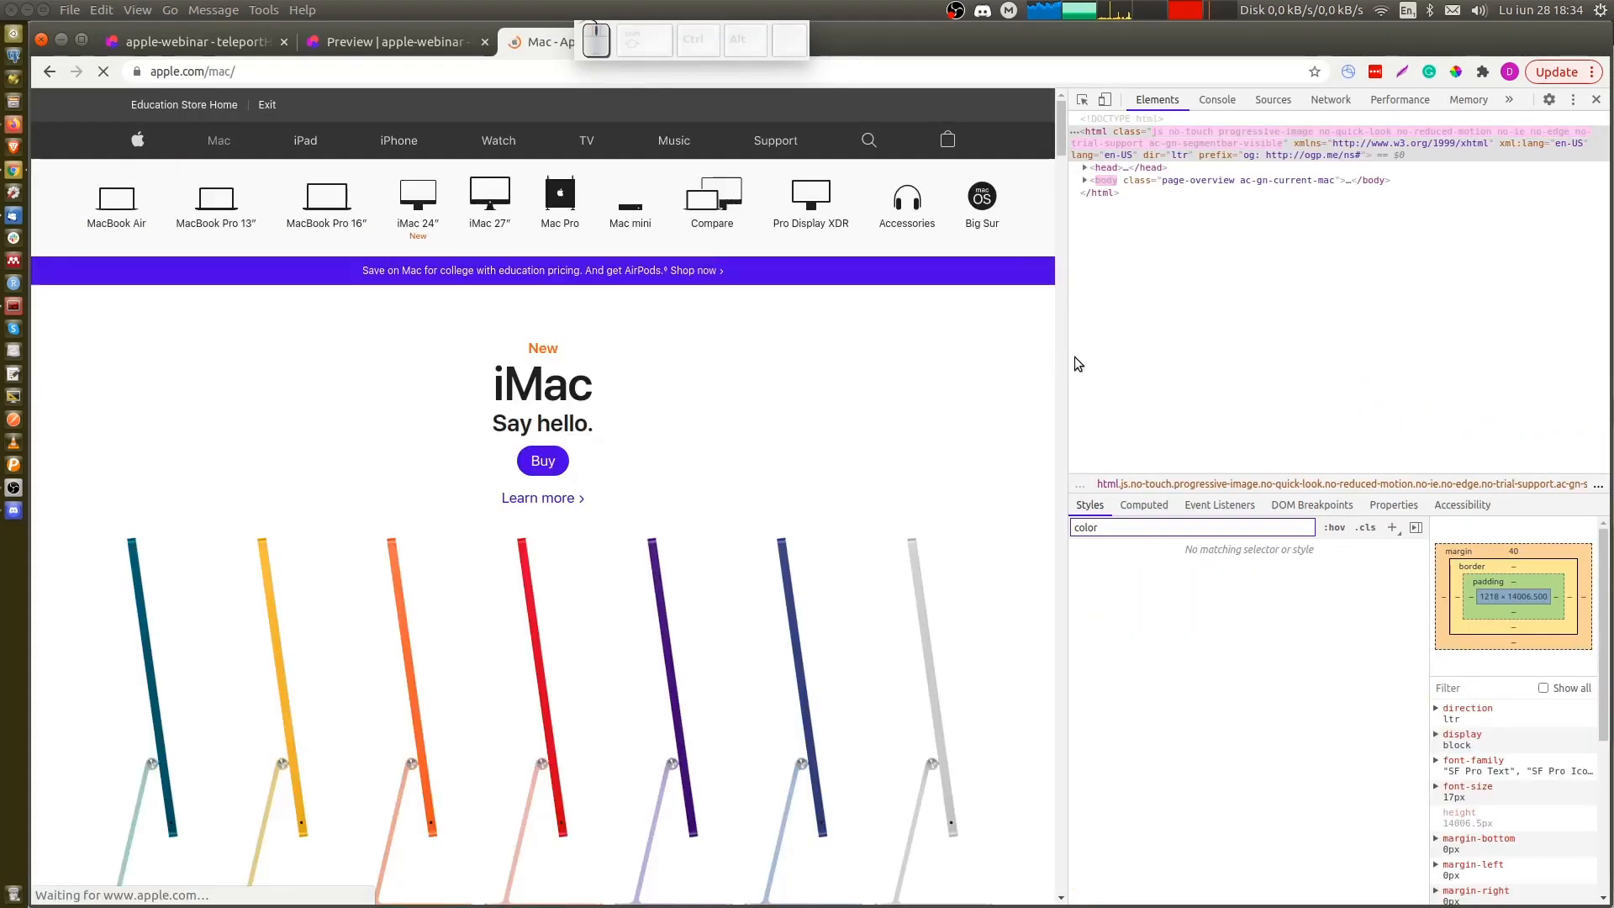
{"action": "left_click", "coordinate": [1066, 357]}
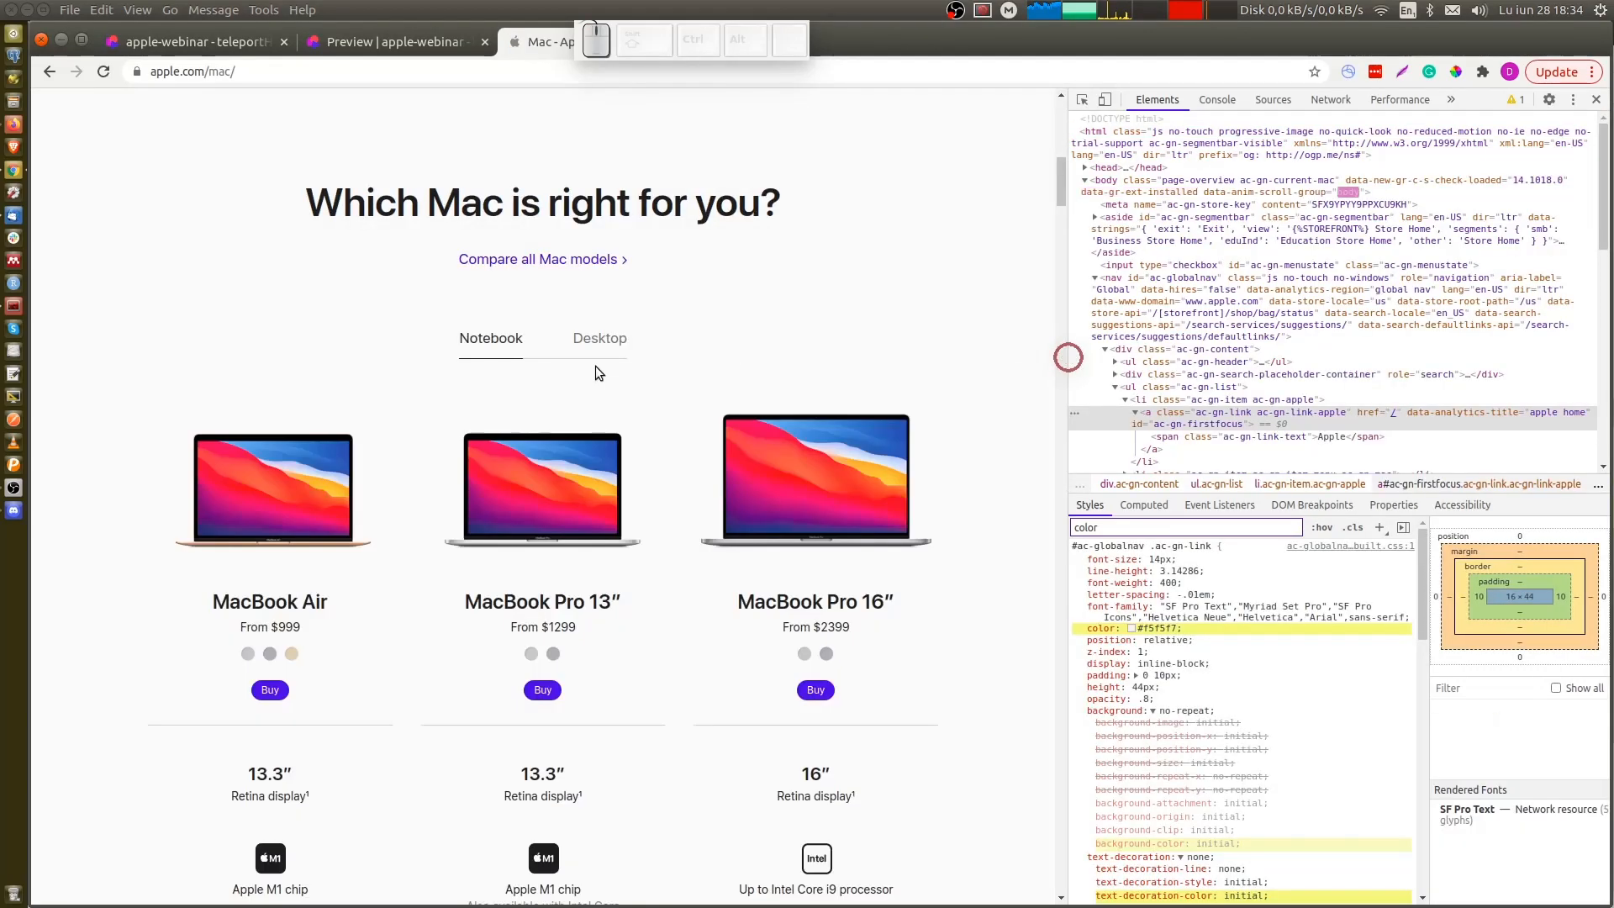
{"action": "scroll", "coordinate": [594, 366], "scroll_direction": "up", "scroll_amount": 10}
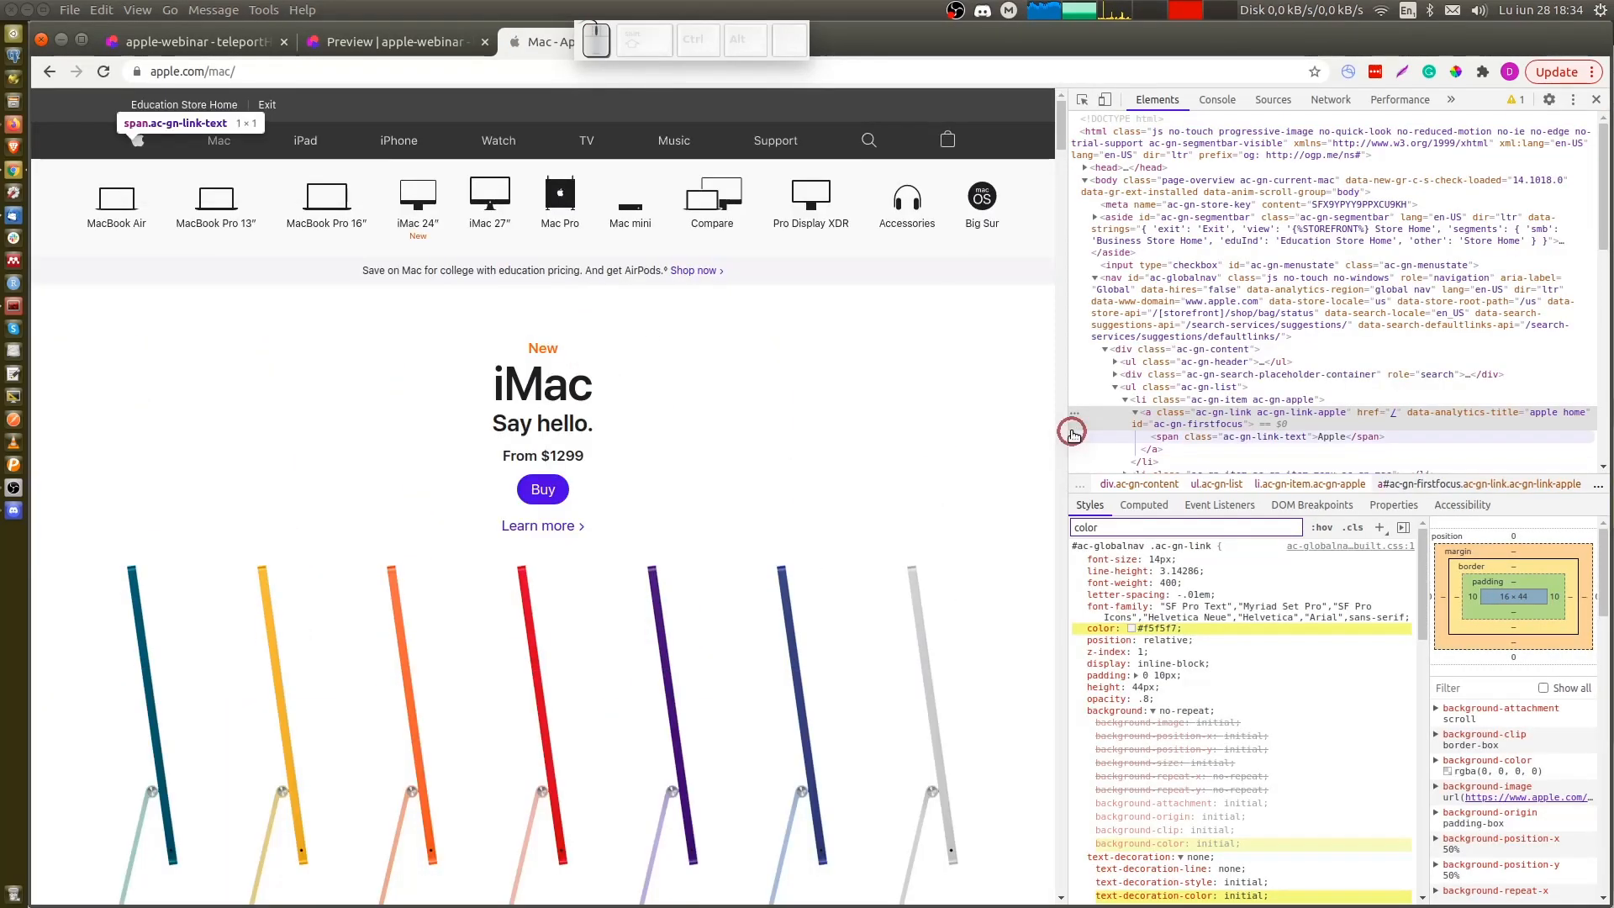
{"action": "left_click_drag", "start_coordinate": [1071, 431], "coordinate": [1039, 455]}
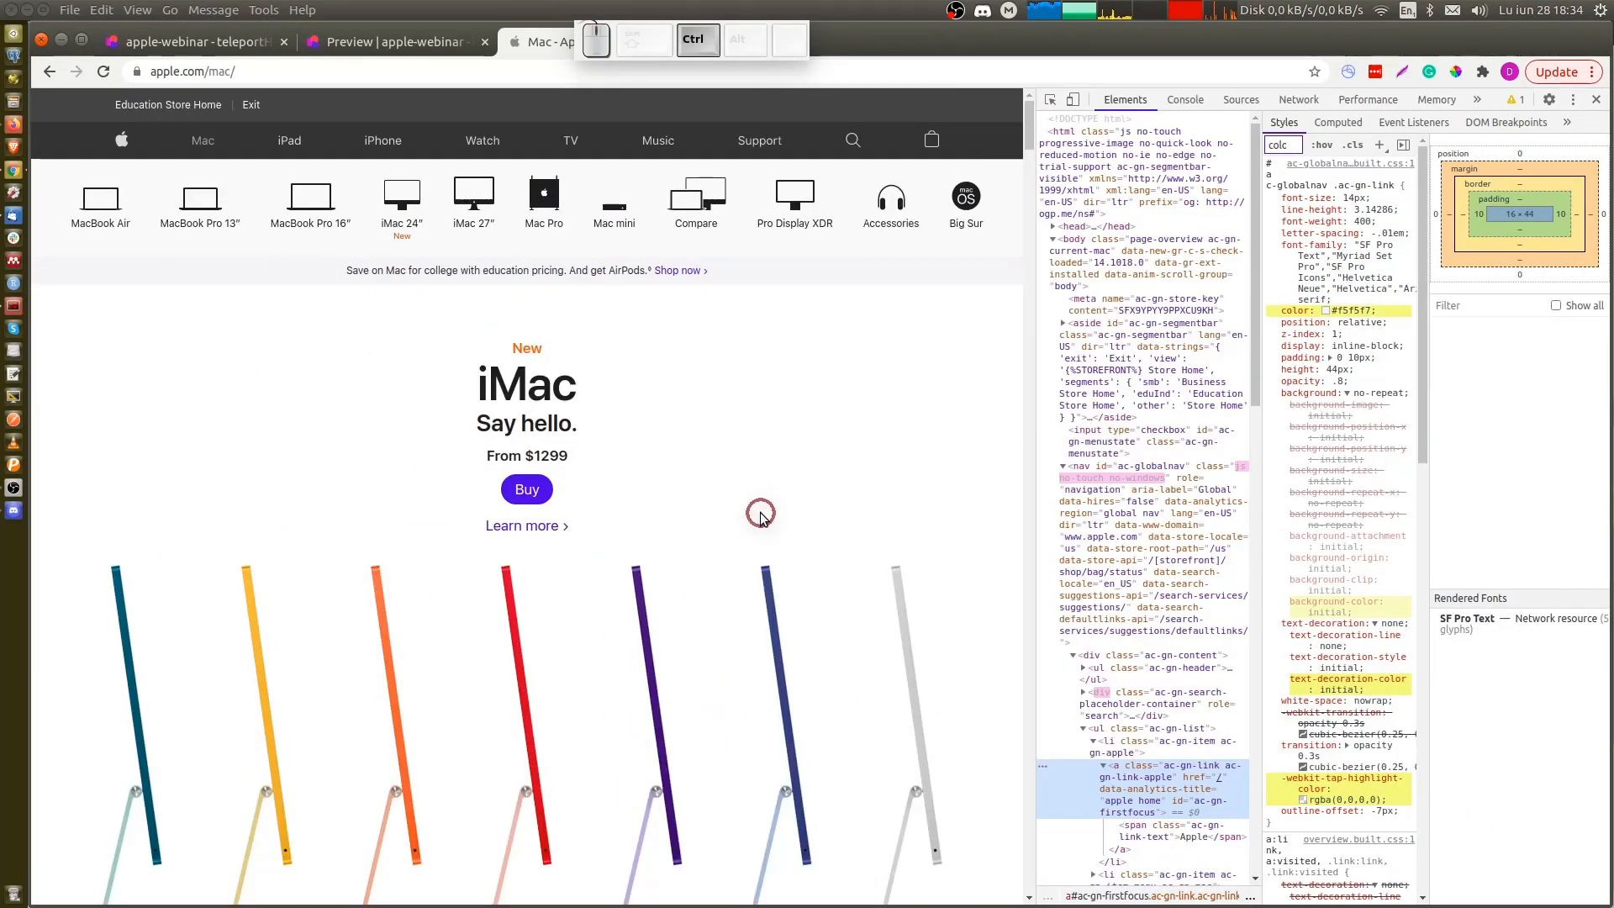
{"action": "key", "text": "ctrl+1"}
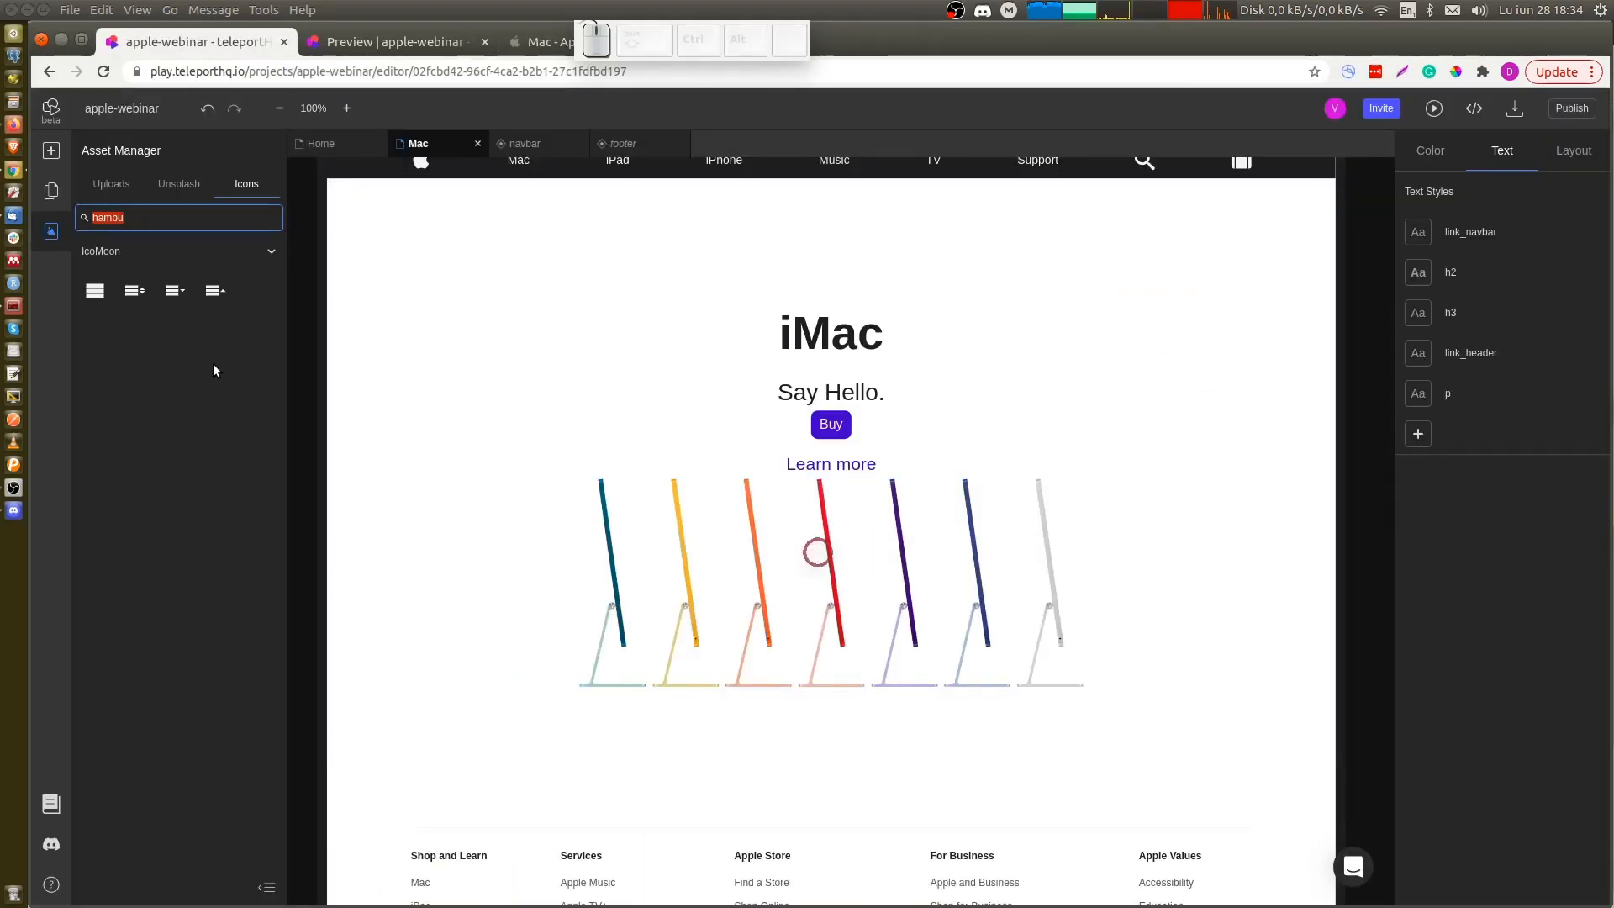
Add the uploaded hero_imac_24 image beneath the existing iMac image on the Mac page and select it
{"action": "left_click", "coordinate": [52, 190]}
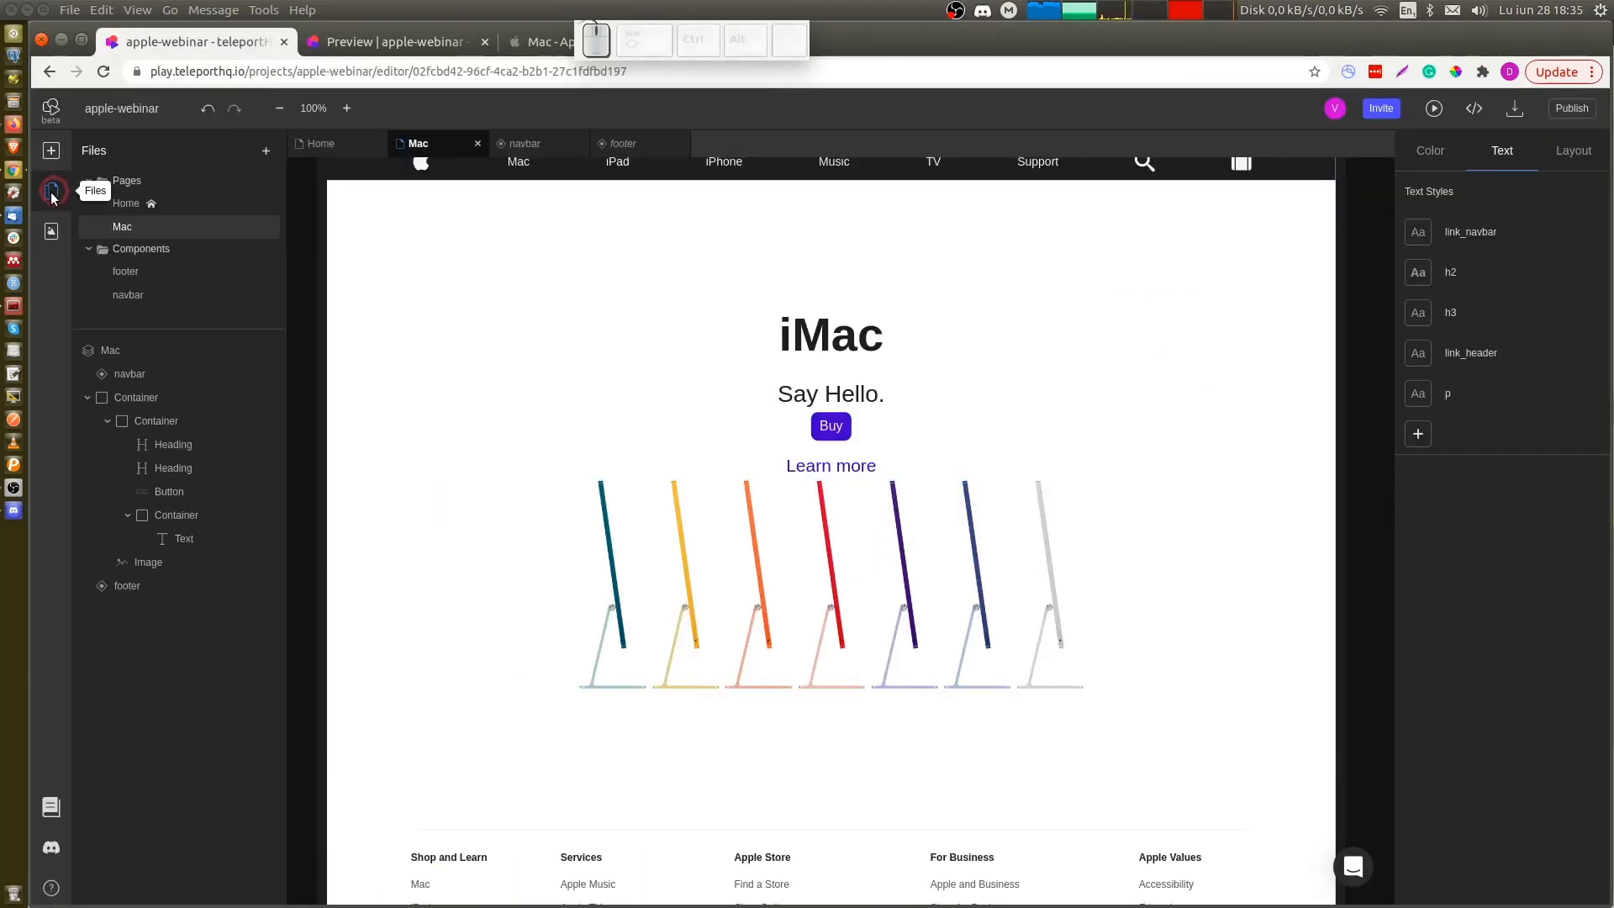
{"action": "left_click", "coordinate": [51, 231]}
{"action": "left_click", "coordinate": [106, 184]}
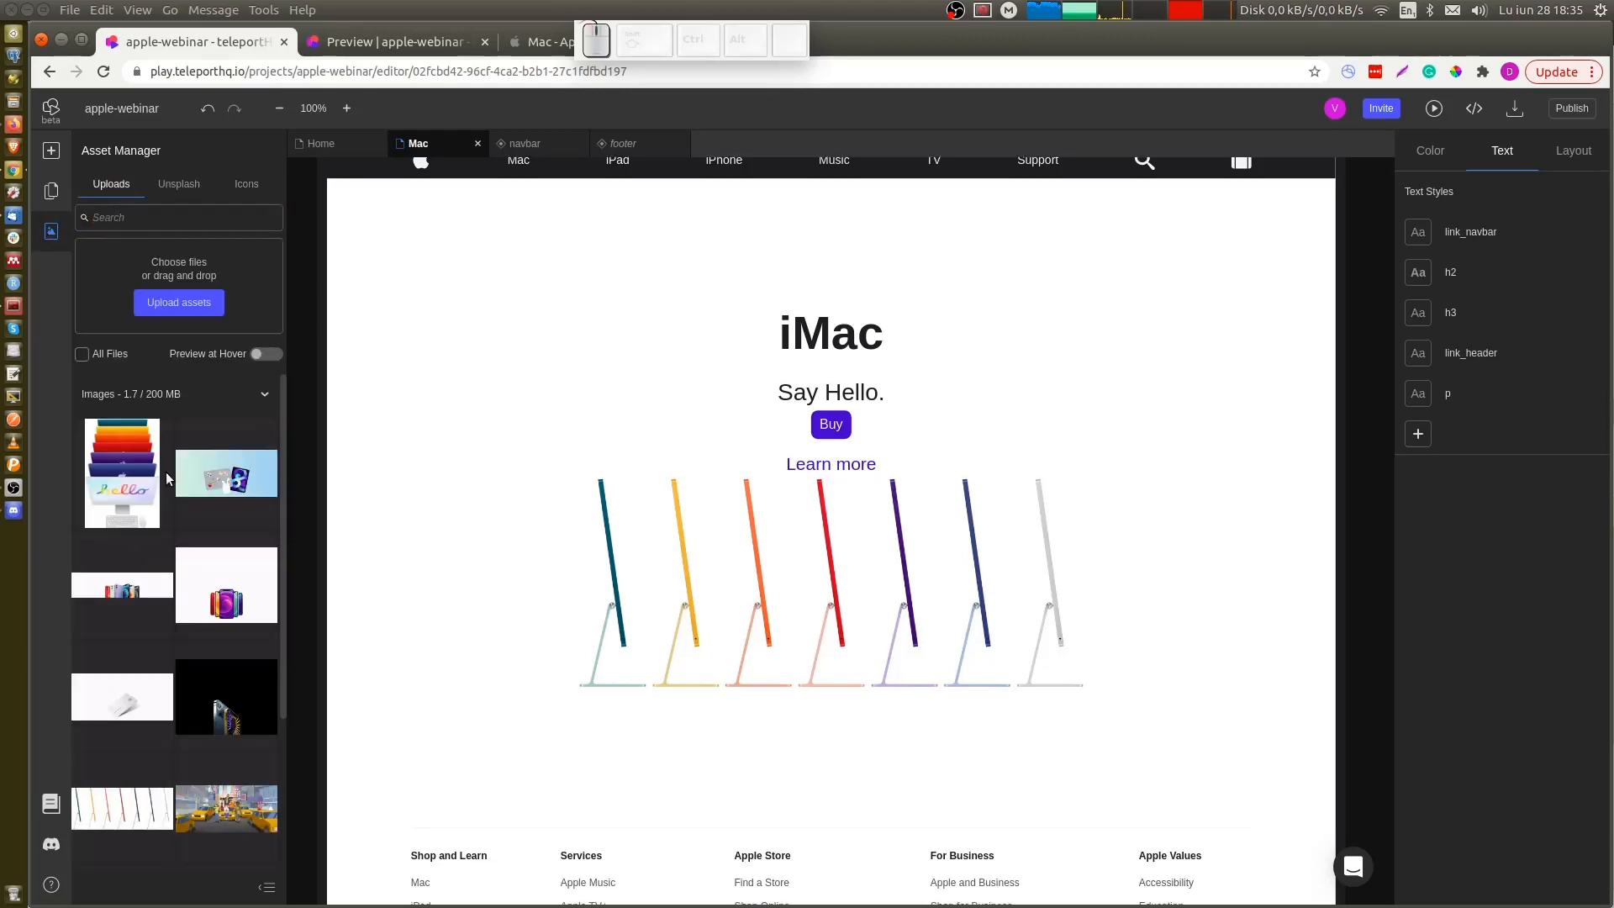
{"action": "mouse_move", "coordinate": [133, 486]}
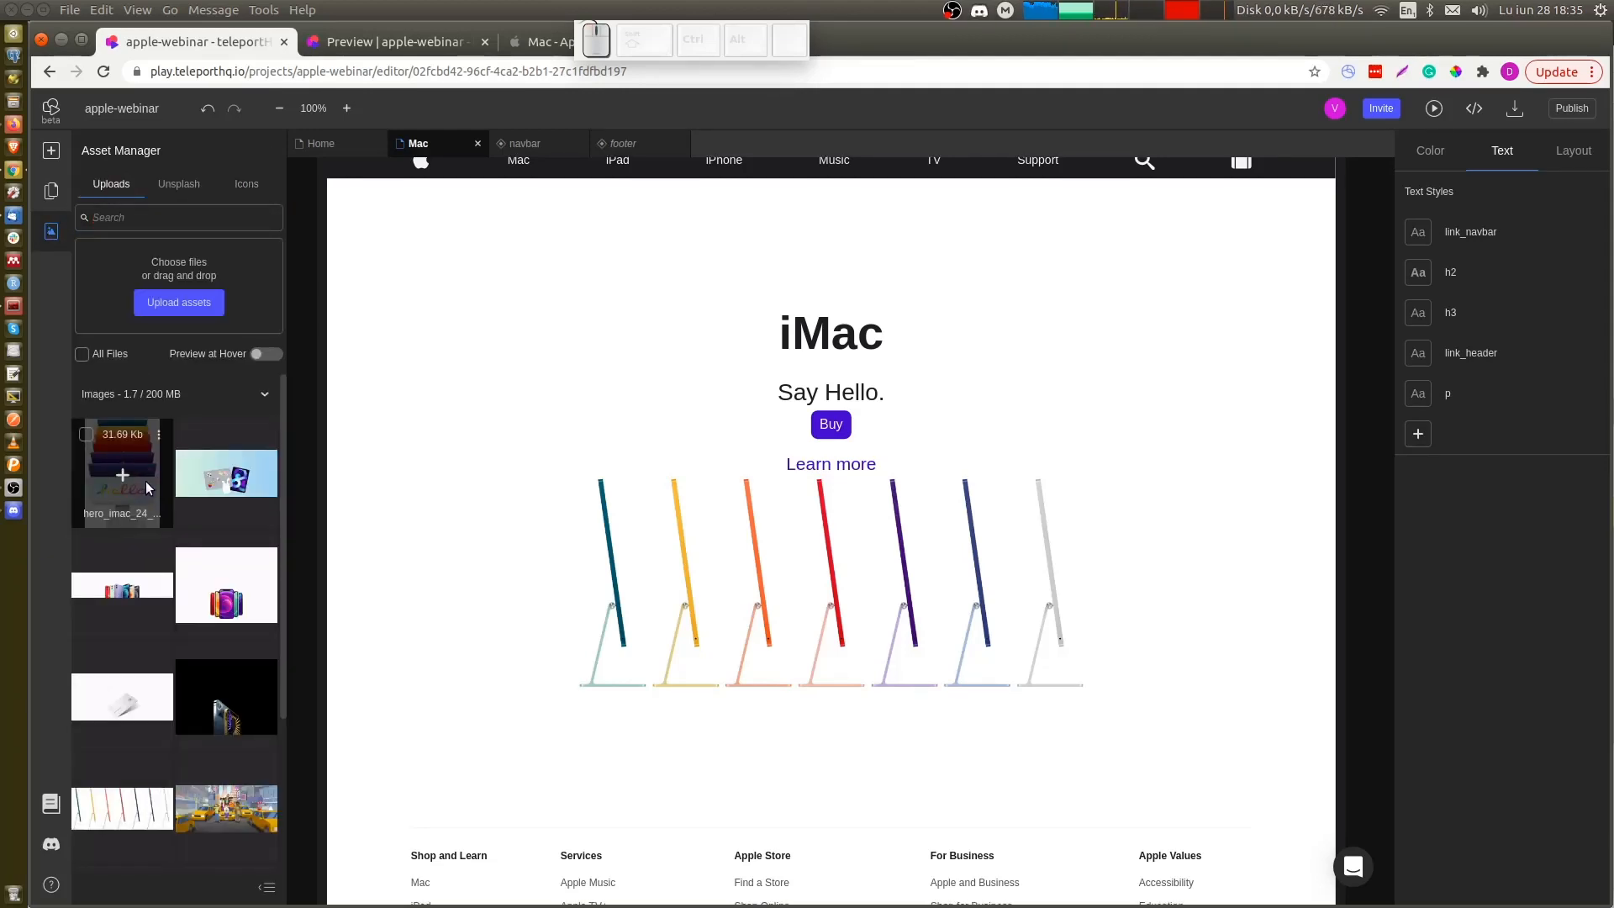
{"action": "left_click_drag", "start_coordinate": [142, 490], "coordinate": [856, 730]}
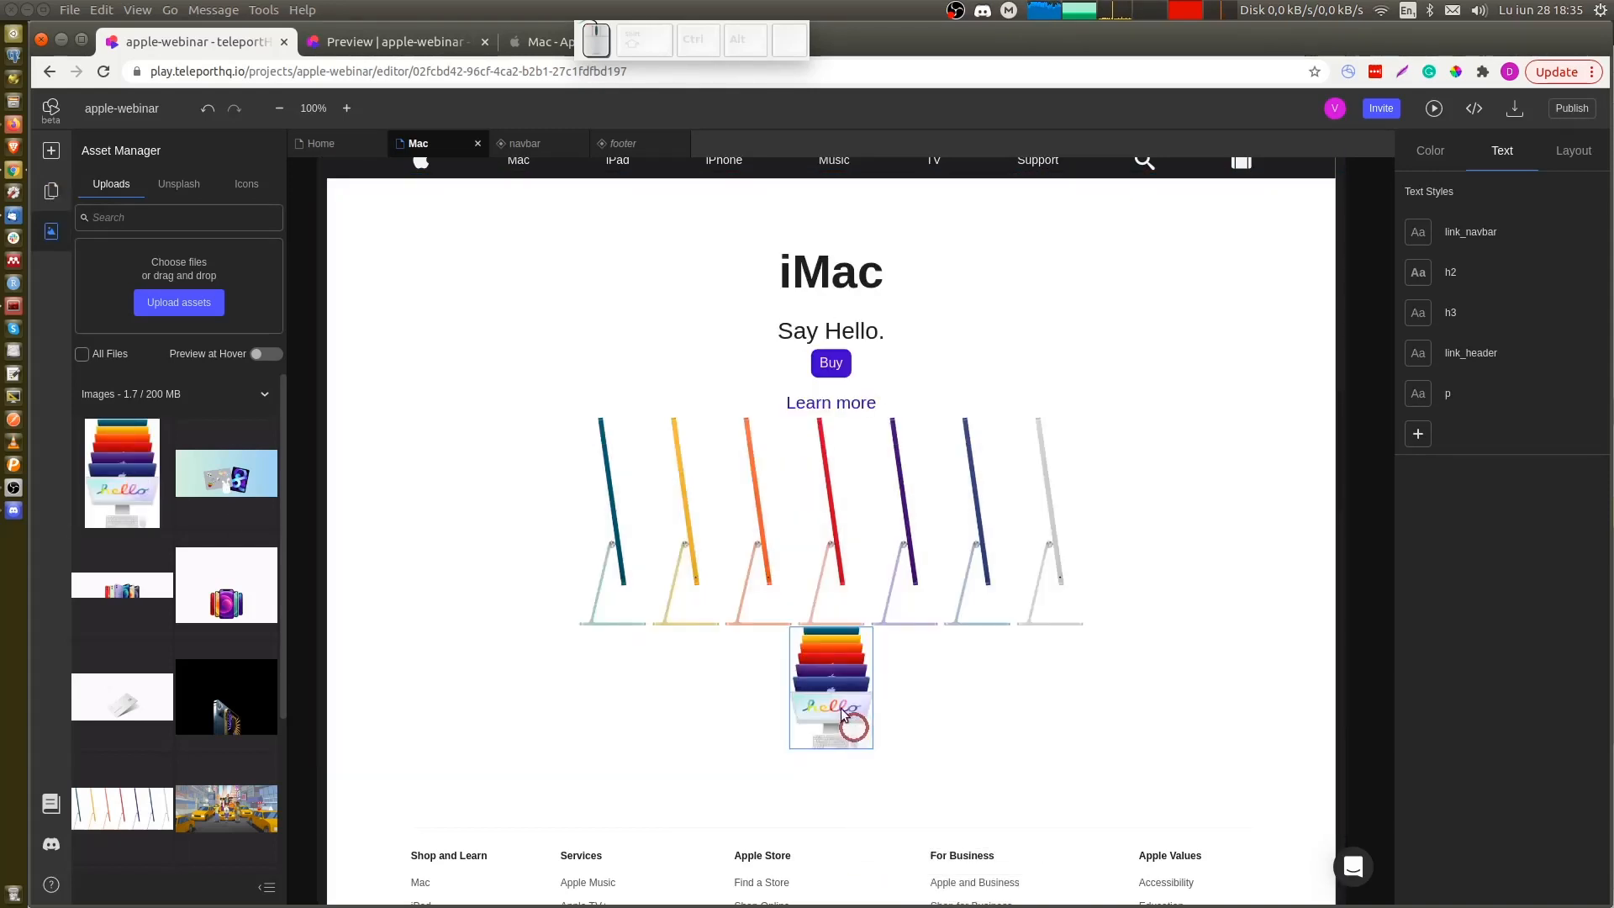
{"action": "left_click", "coordinate": [835, 696]}
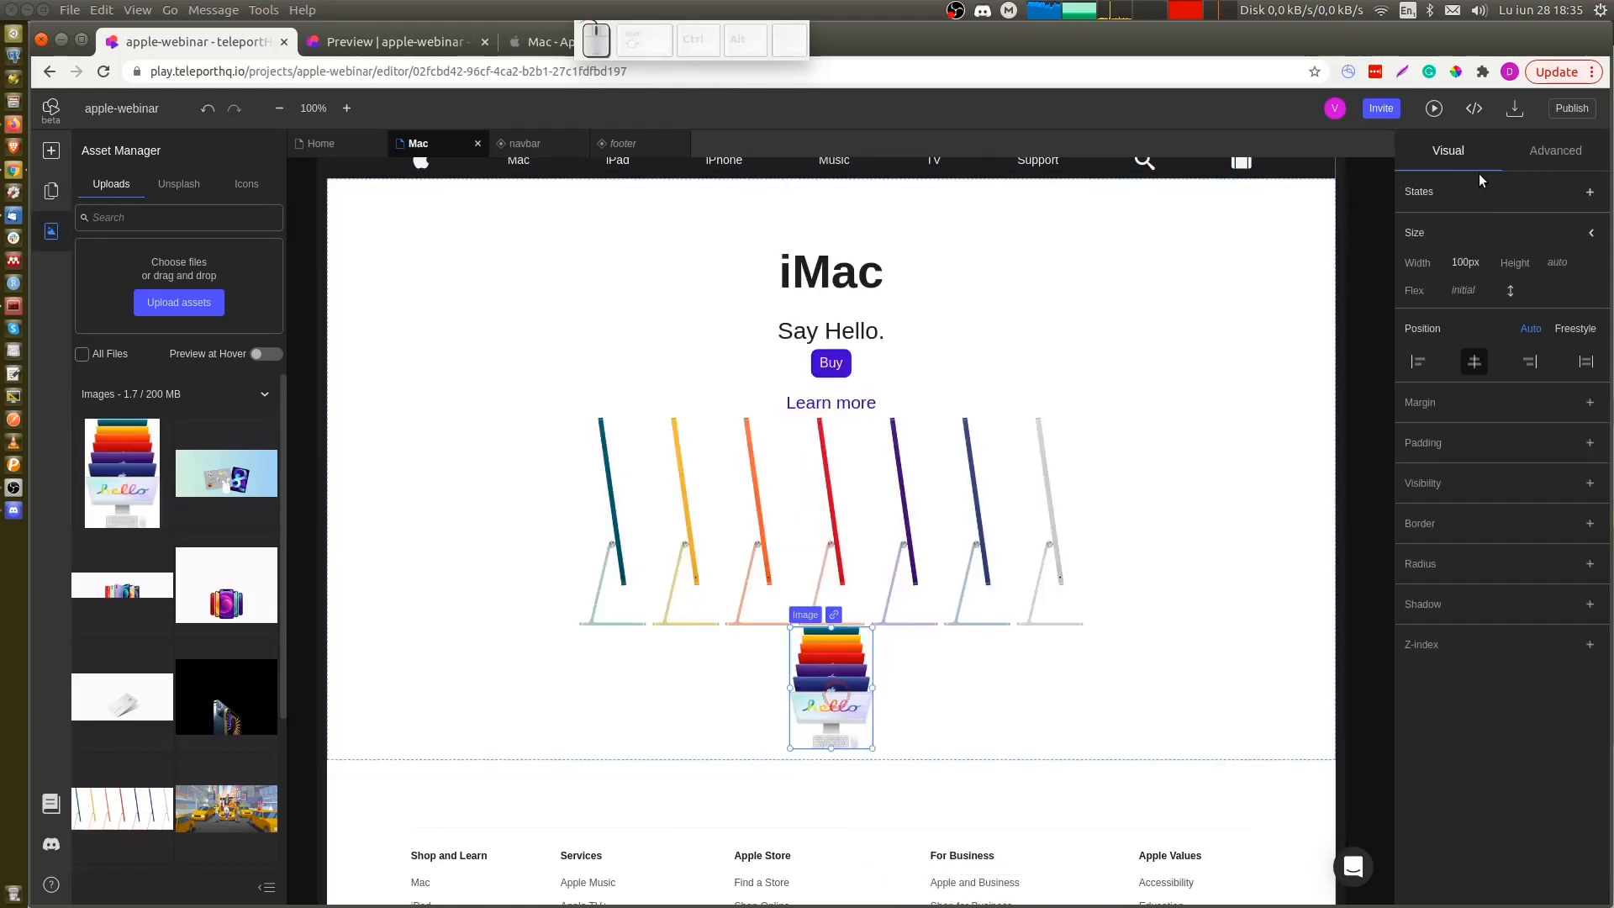
Set the newly added iMac image's width to 300px and hide it at the 1200 breakpoint
{"action": "left_click", "coordinate": [1474, 265]}
{"action": "type", "text": "300"}
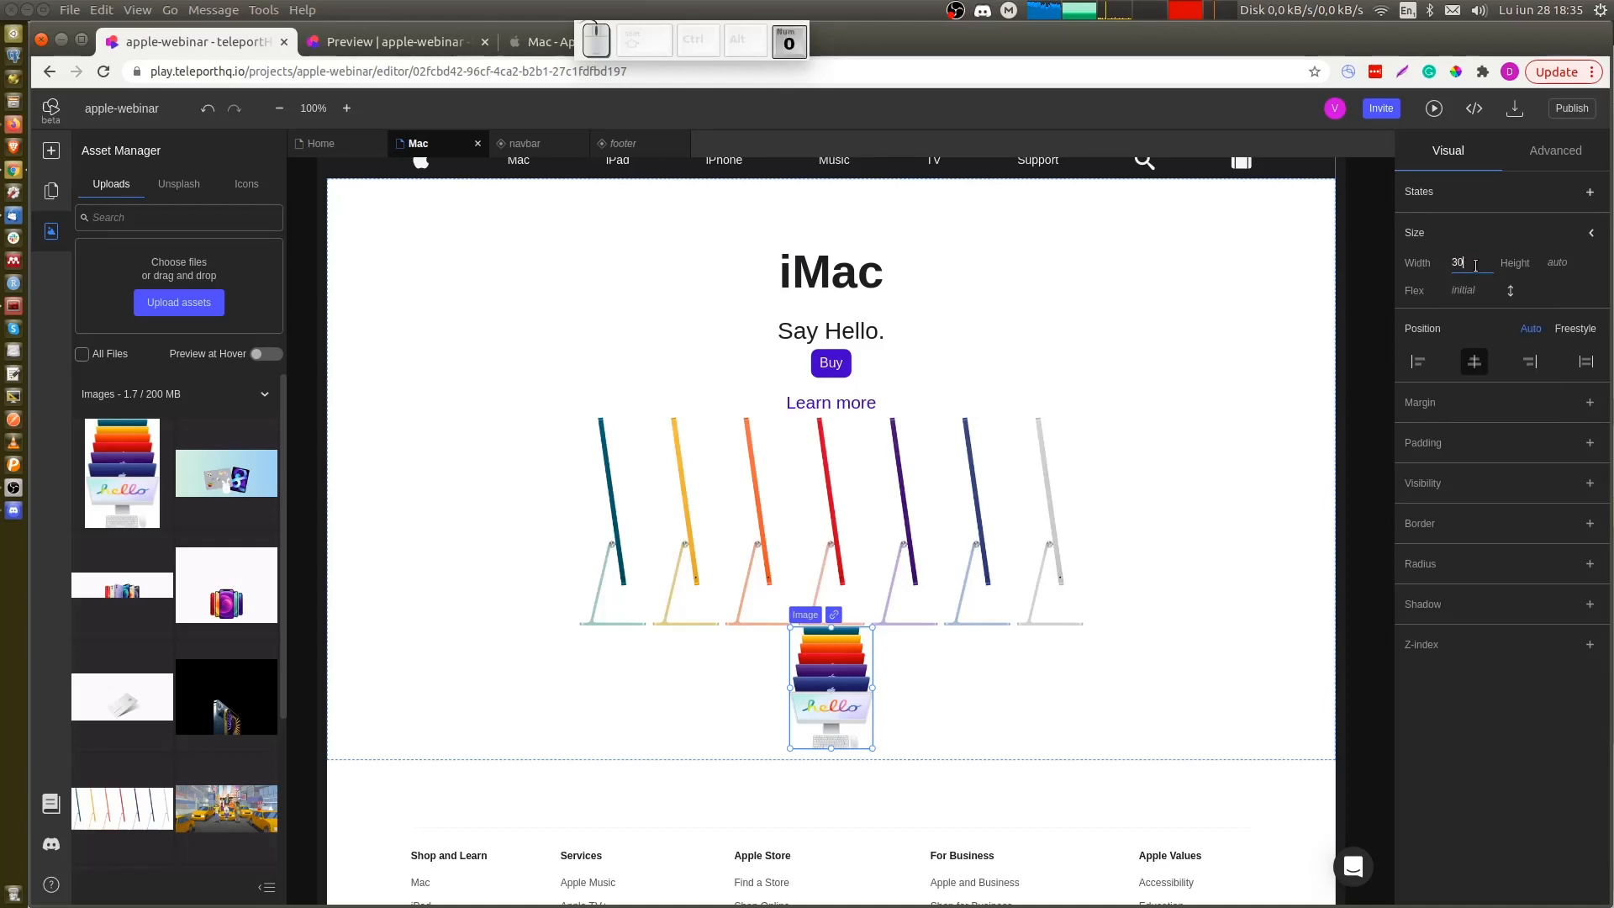
{"action": "key", "text": "Return"}
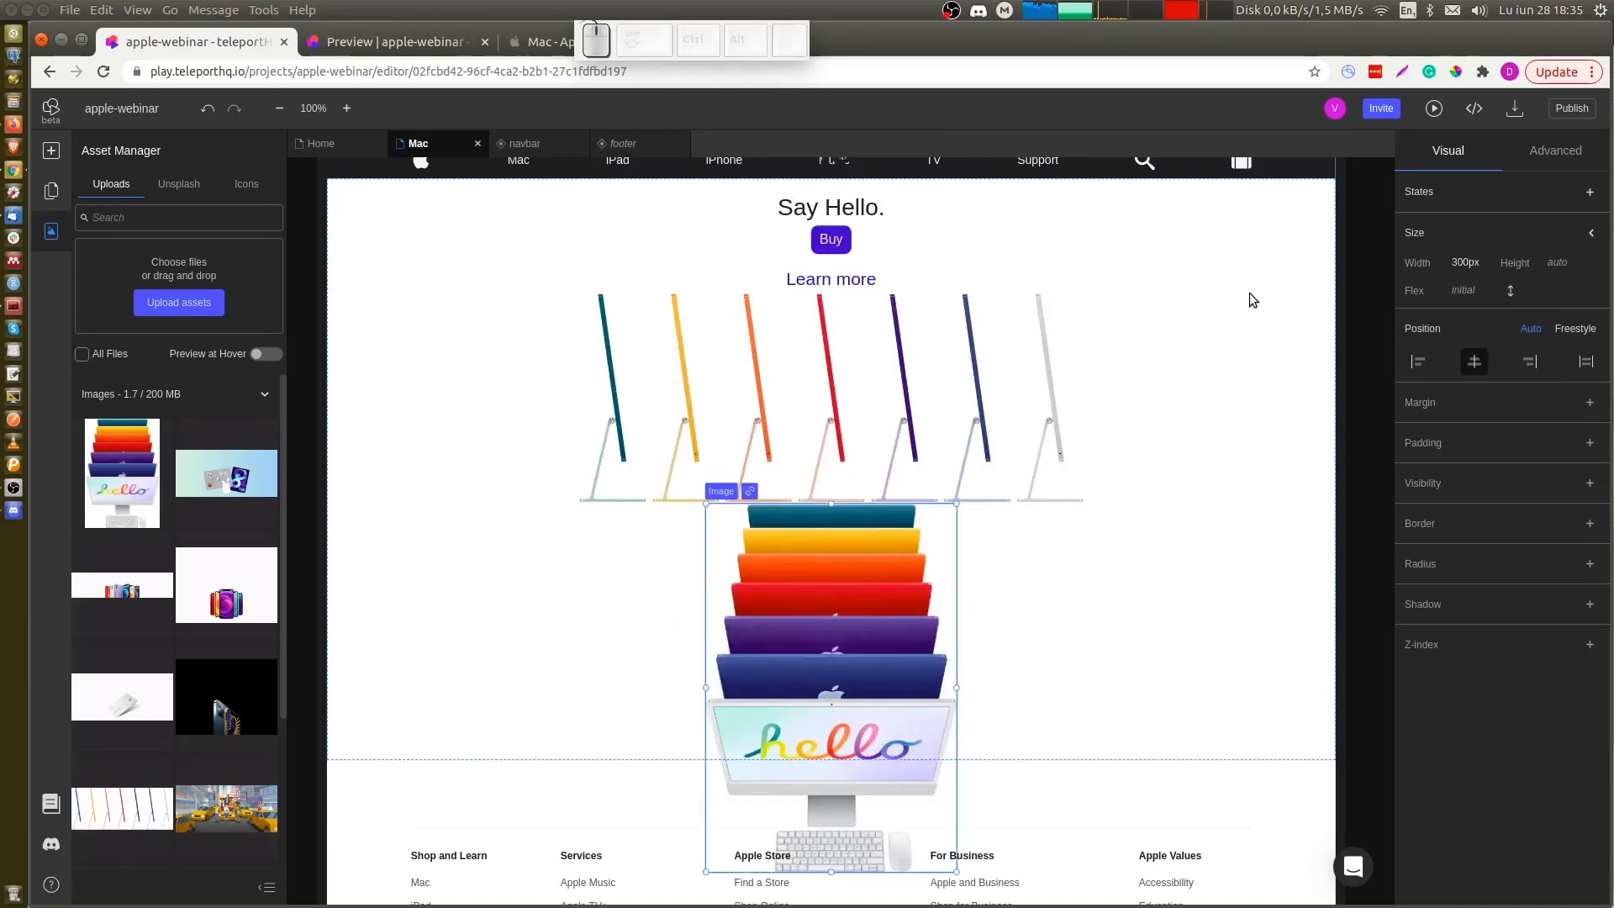
{"action": "scroll", "coordinate": [1360, 436], "scroll_direction": "up", "scroll_amount": 2}
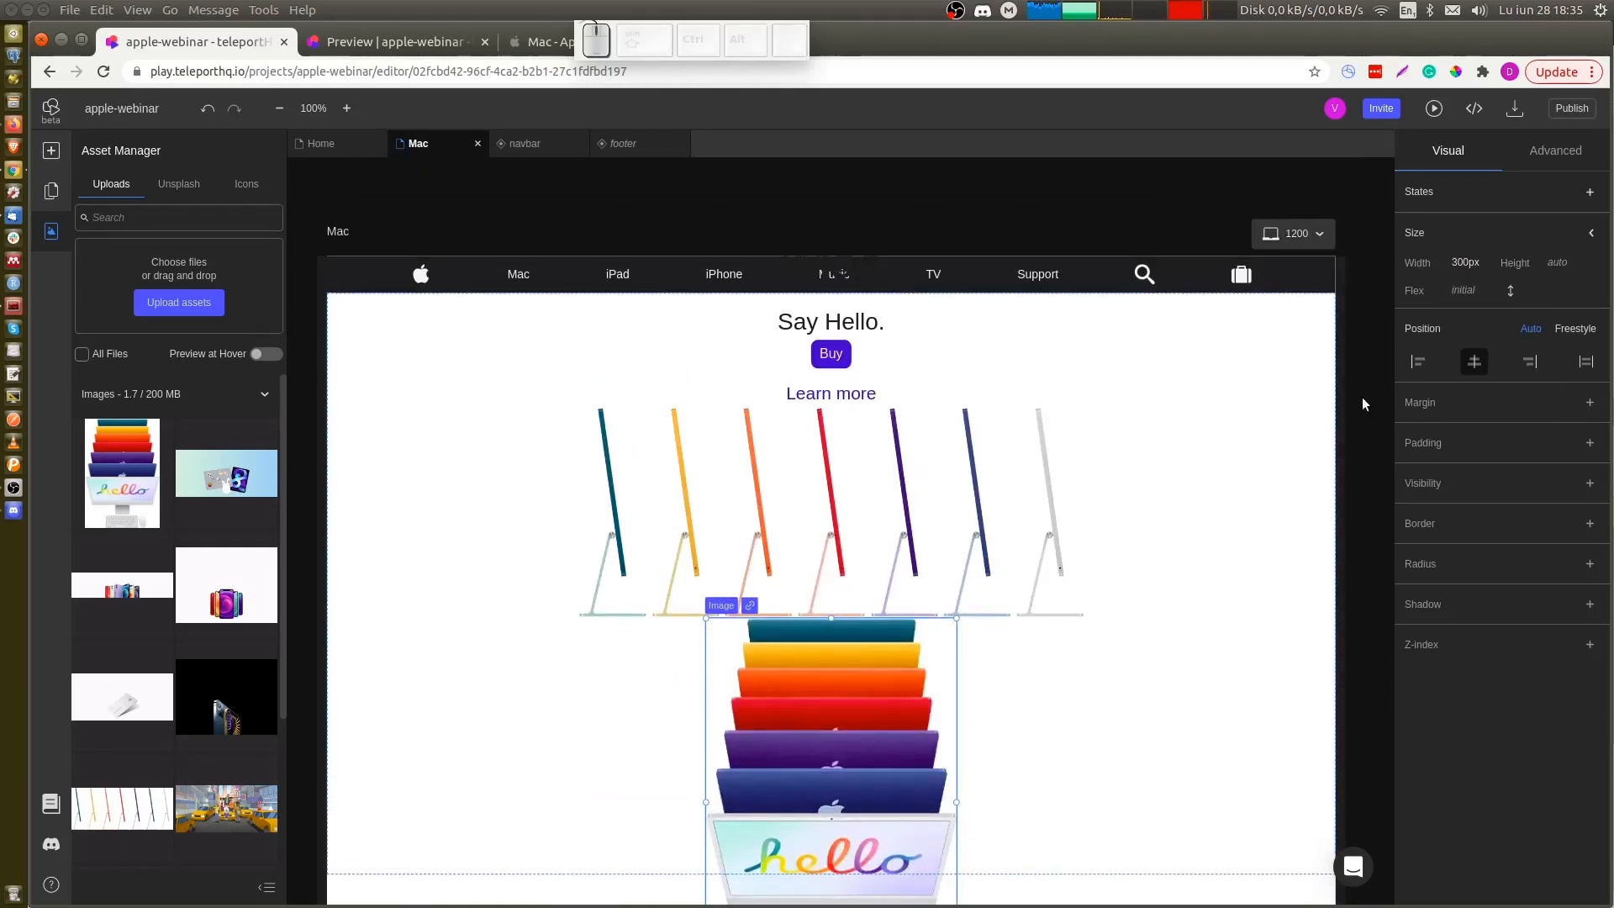
{"action": "left_click", "coordinate": [1588, 483]}
{"action": "left_click", "coordinate": [1420, 512]}
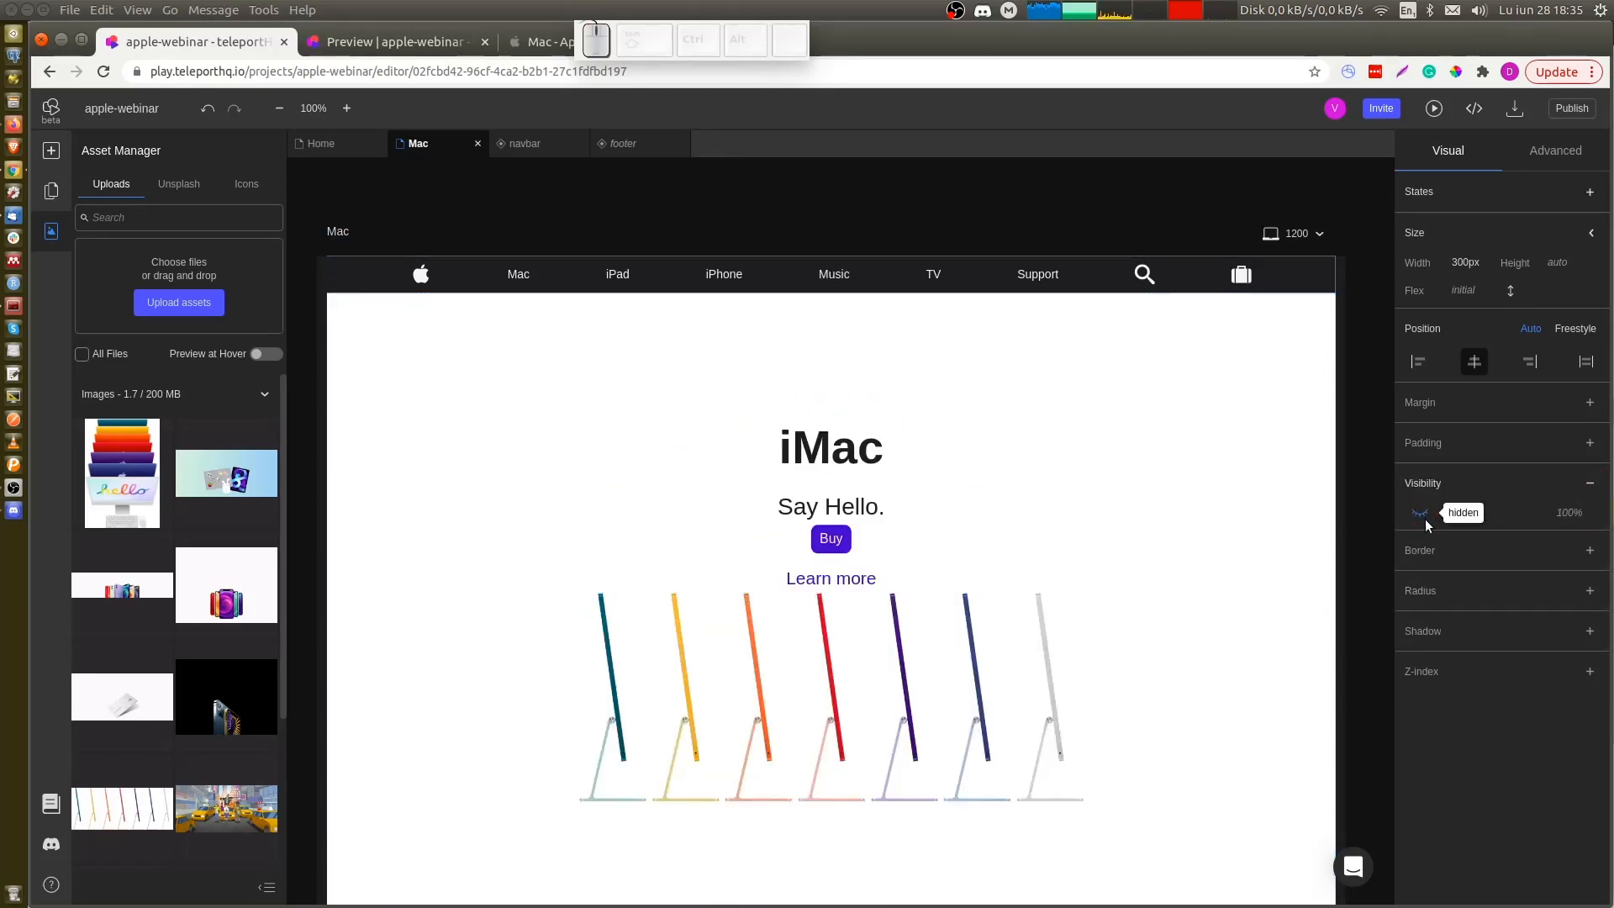
Switch the Mac page to the 767 breakpoint and make the hidden 300px iMac image visible there
{"action": "left_click", "coordinate": [1304, 237]}
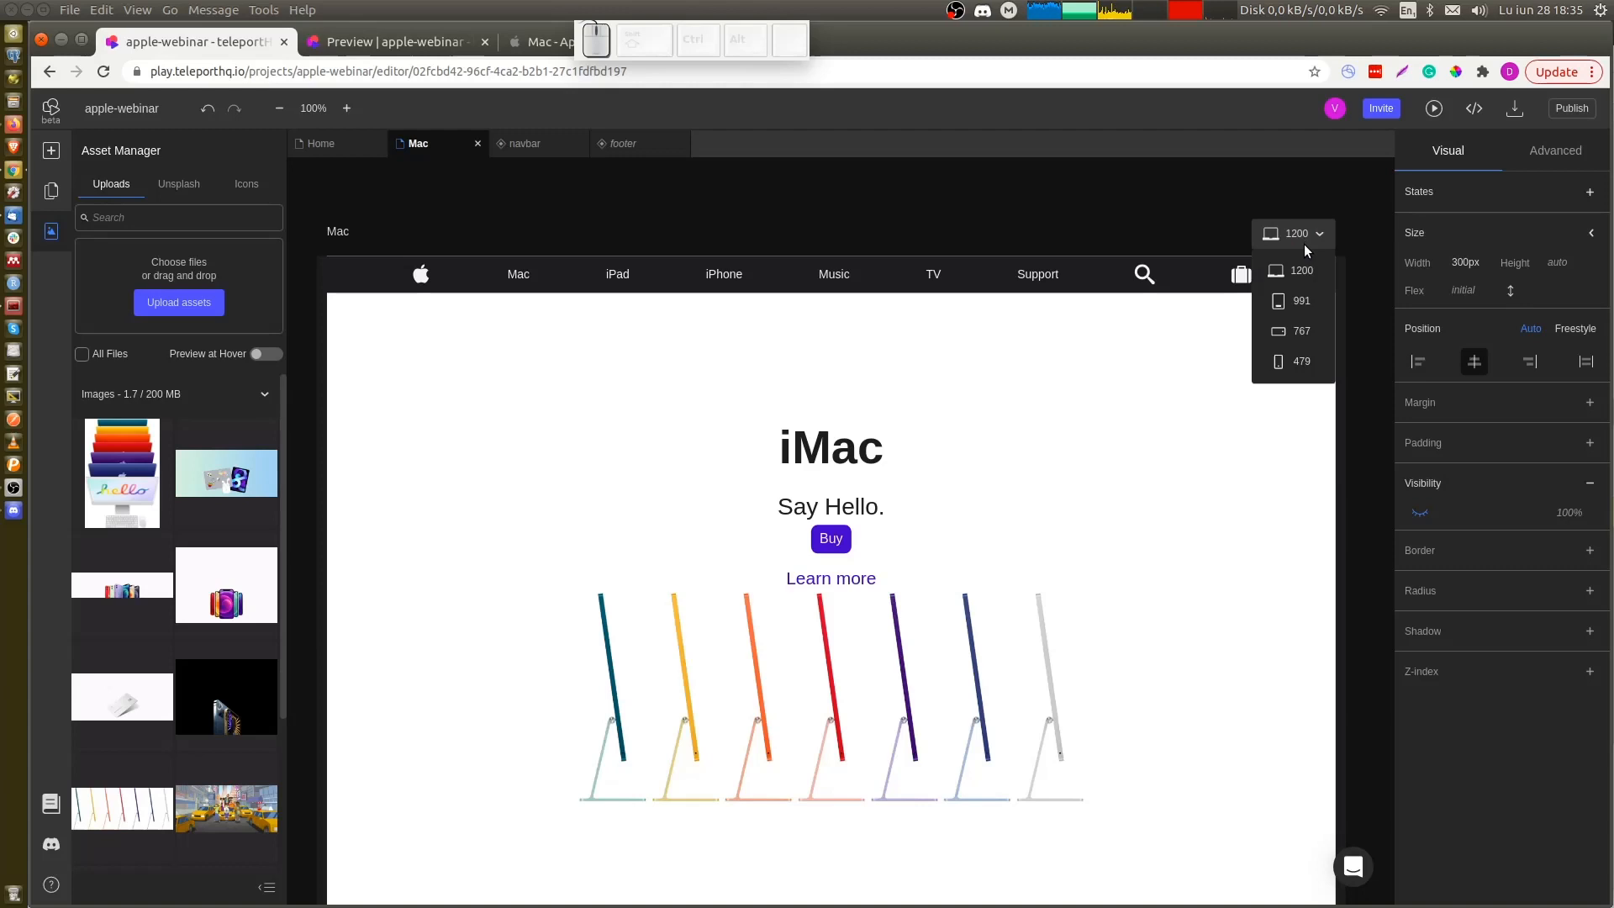
{"action": "left_click", "coordinate": [1298, 334]}
{"action": "scroll", "coordinate": [844, 662], "scroll_direction": "down", "scroll_amount": 1}
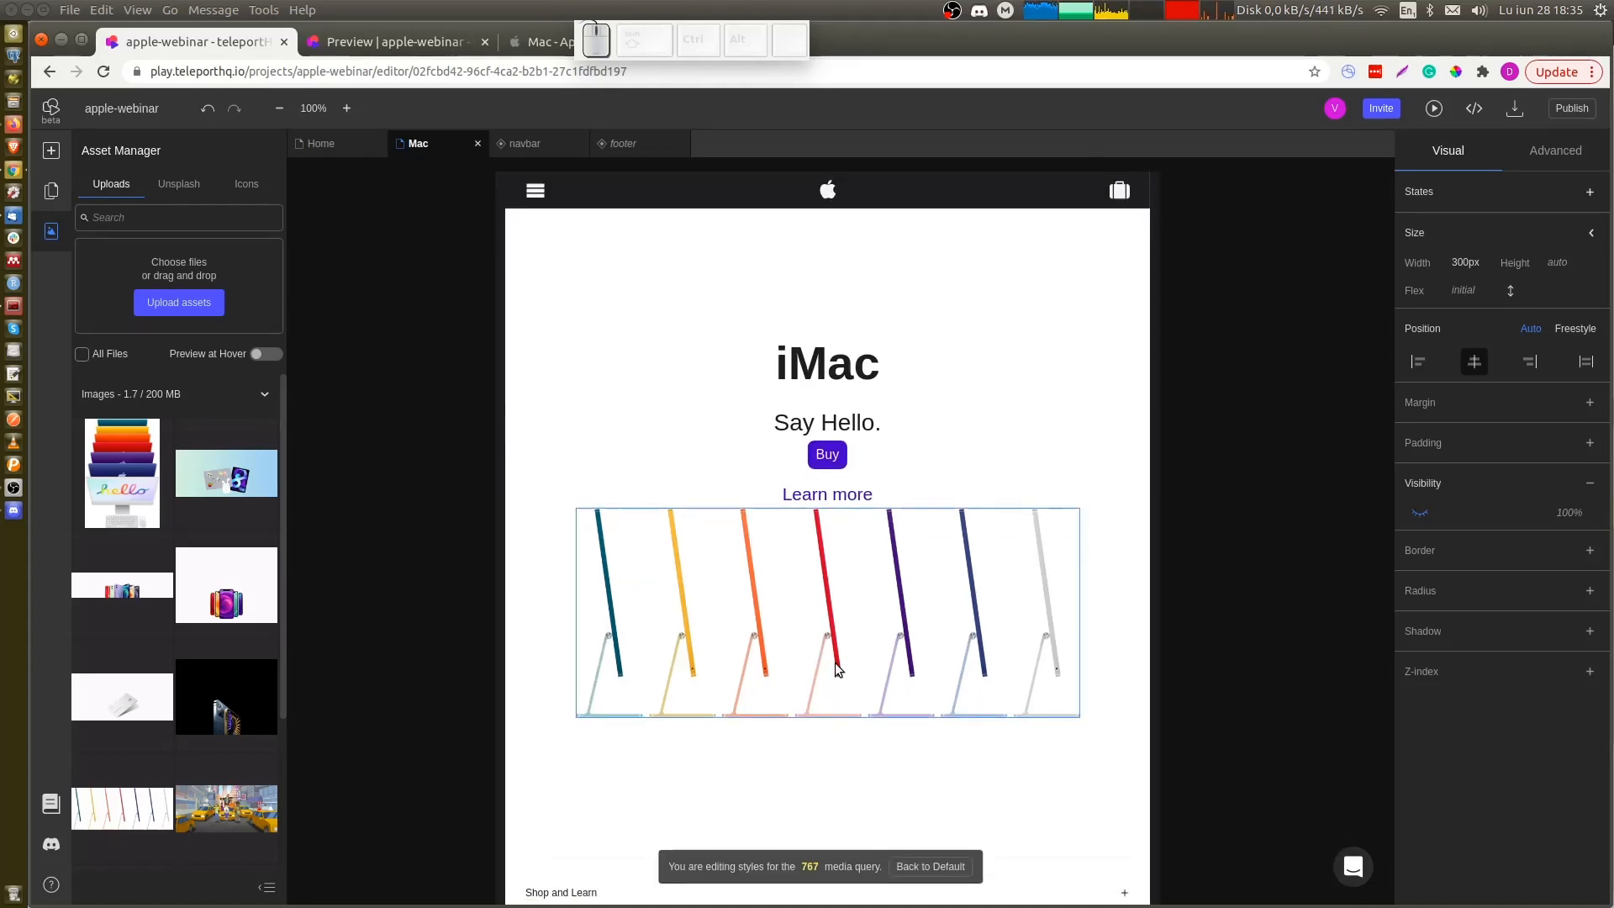
{"action": "left_click", "coordinate": [51, 191]}
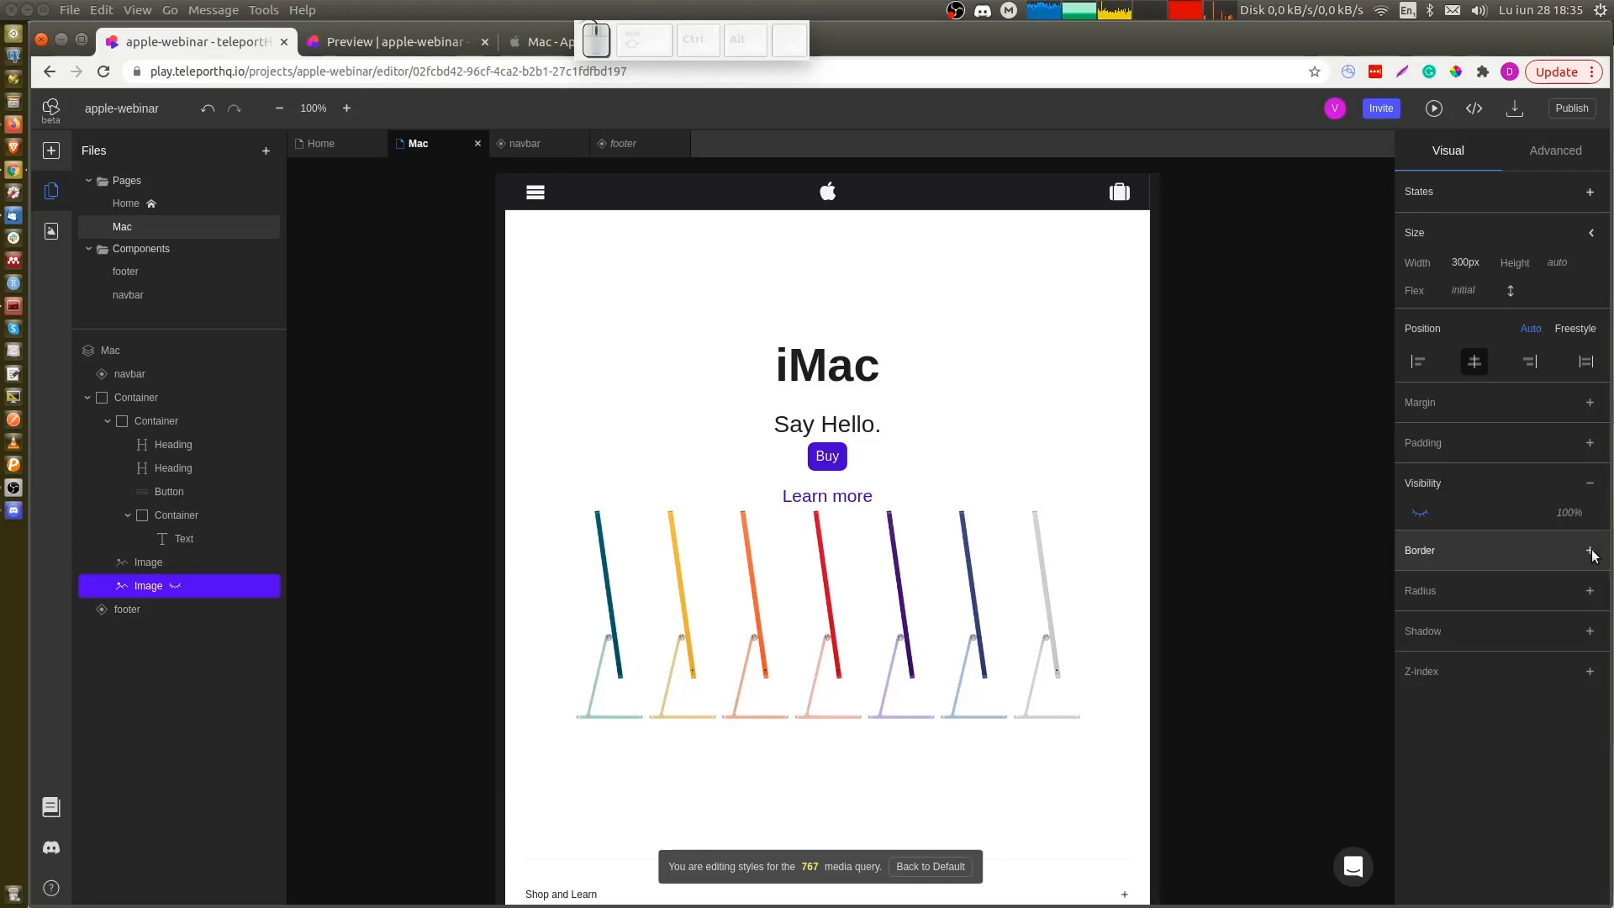
{"action": "left_click", "coordinate": [1419, 514]}
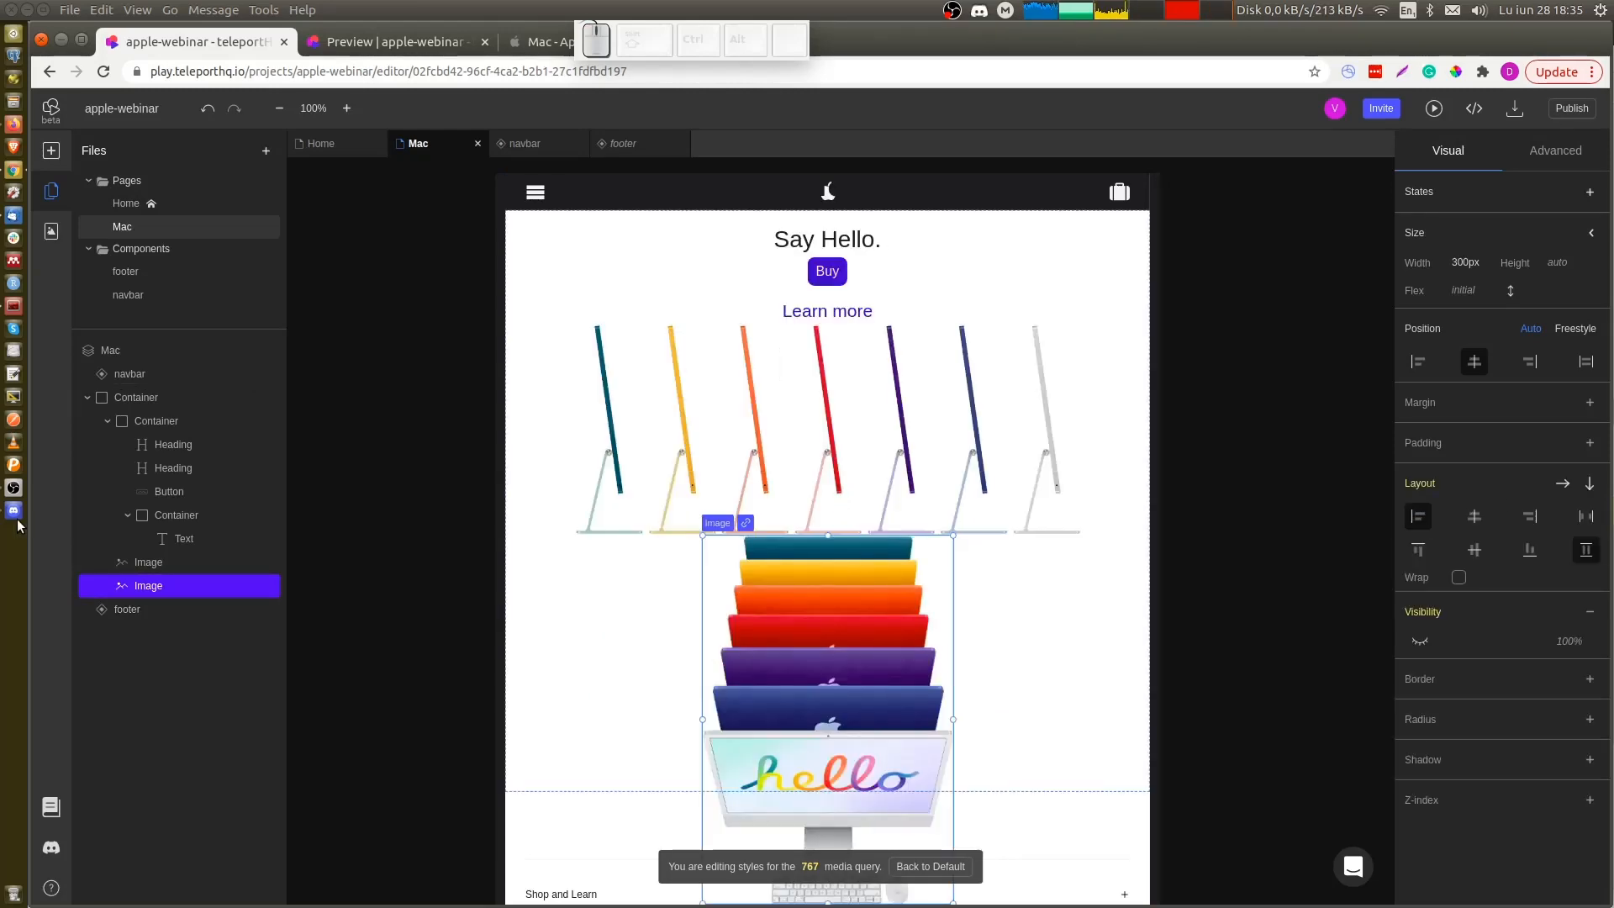
Hide the original 600px-wide iMac image at the 767 breakpoint and deselect it
{"action": "left_click", "coordinate": [176, 560]}
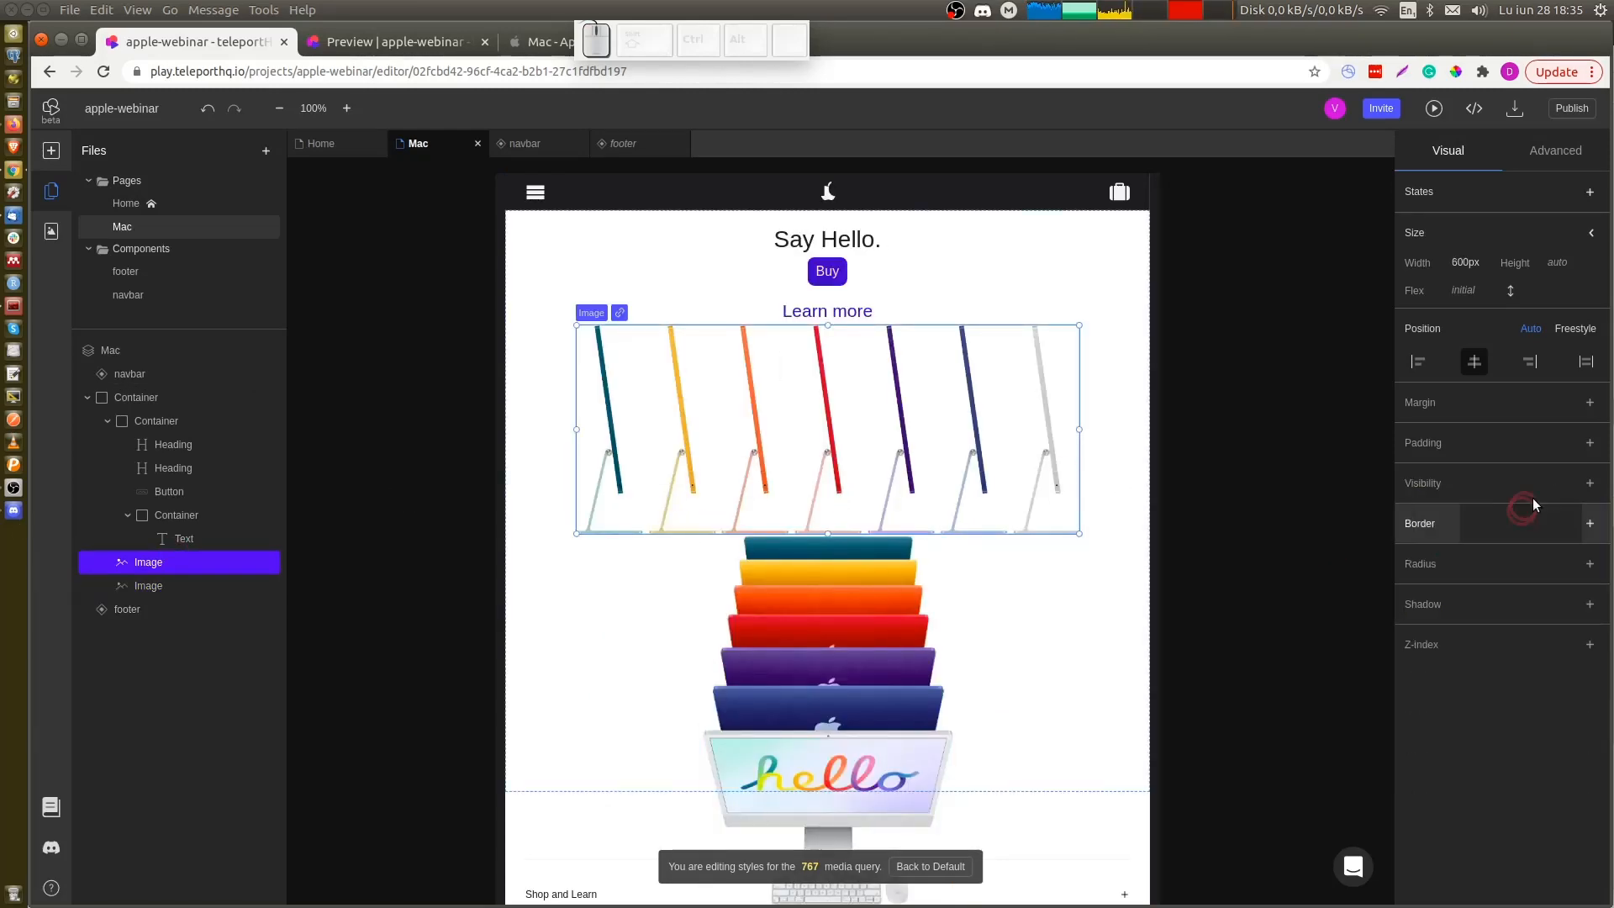
{"action": "left_click", "coordinate": [1590, 485]}
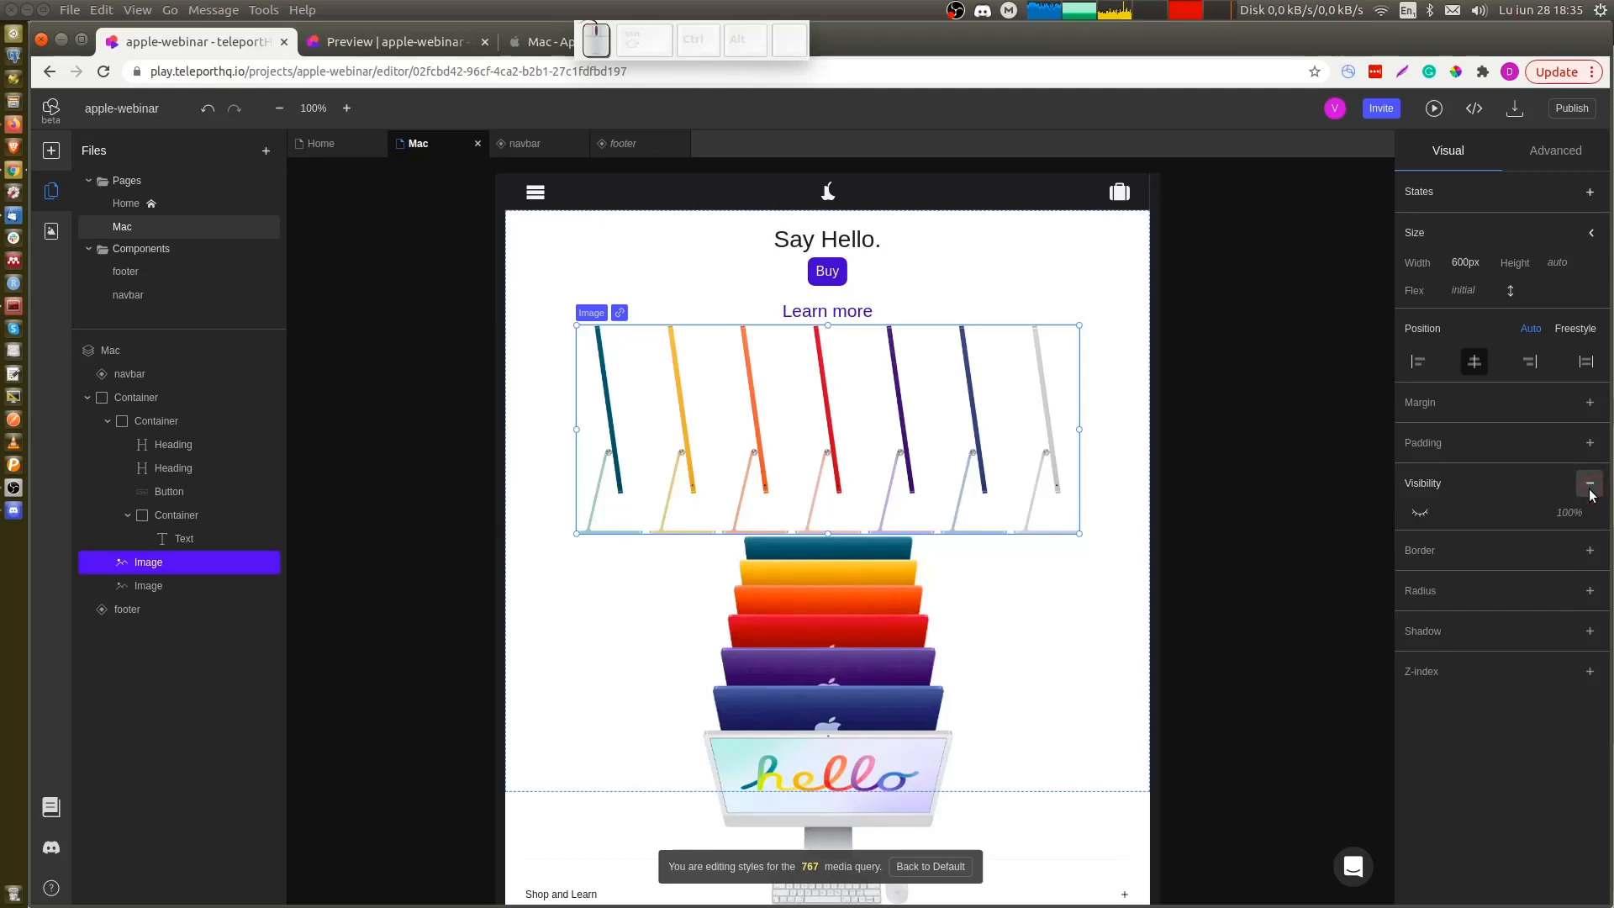
{"action": "left_click", "coordinate": [1420, 513]}
{"action": "left_click", "coordinate": [1233, 479]}
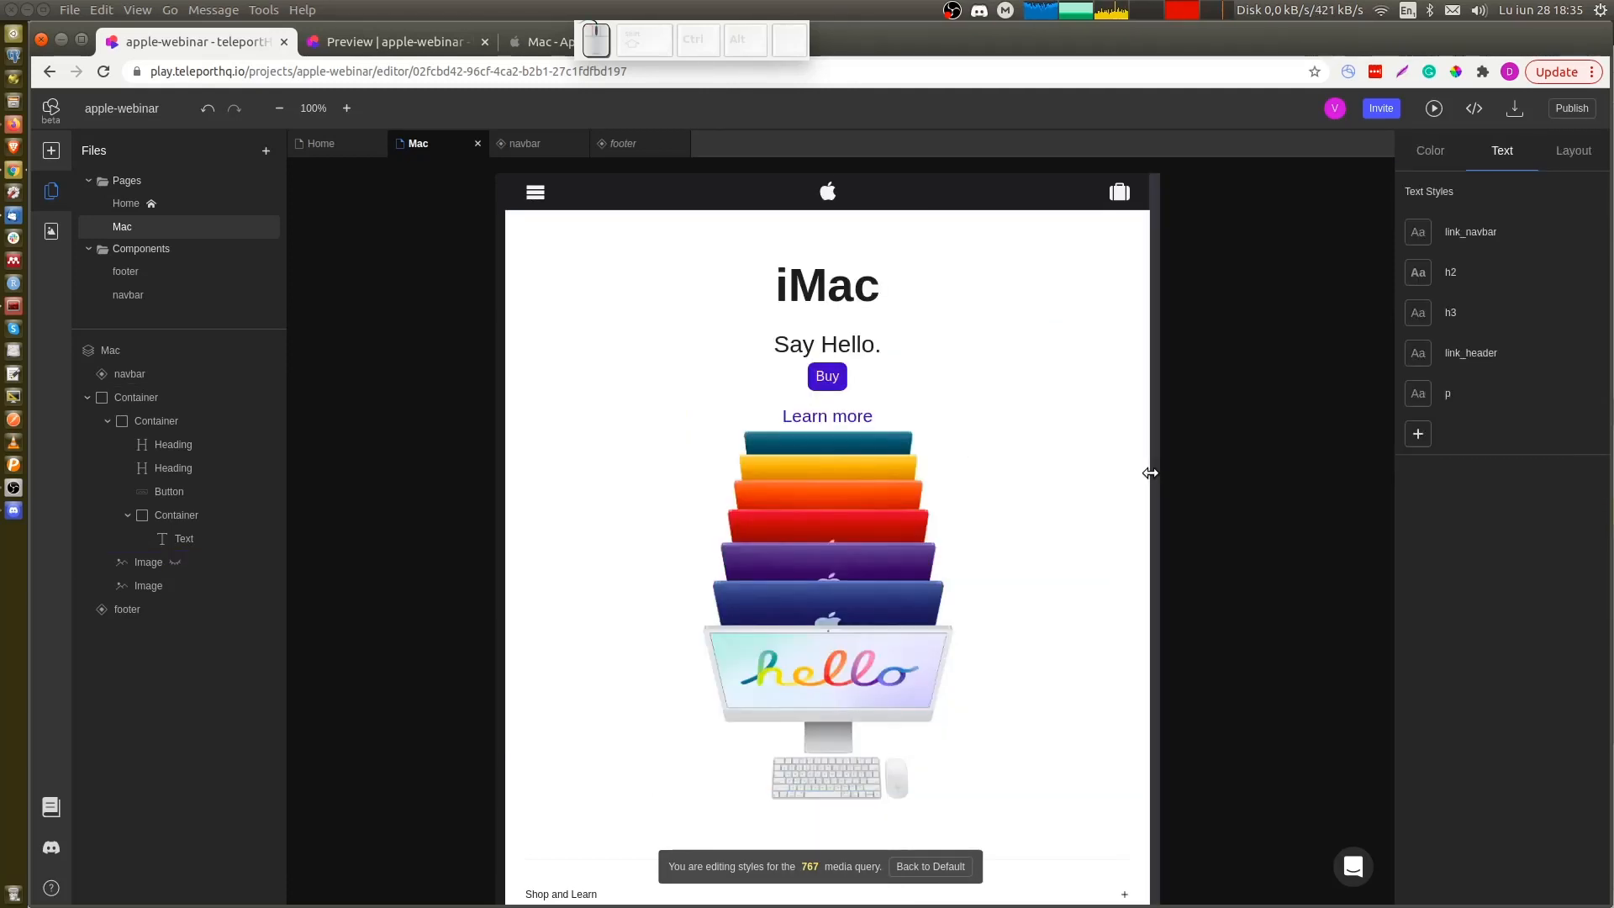
Widen the Mac page canvas to 1215 and check the hero image, navbar and footer at desktop size
{"action": "left_click_drag", "start_coordinate": [1155, 471], "coordinate": [1330, 466]}
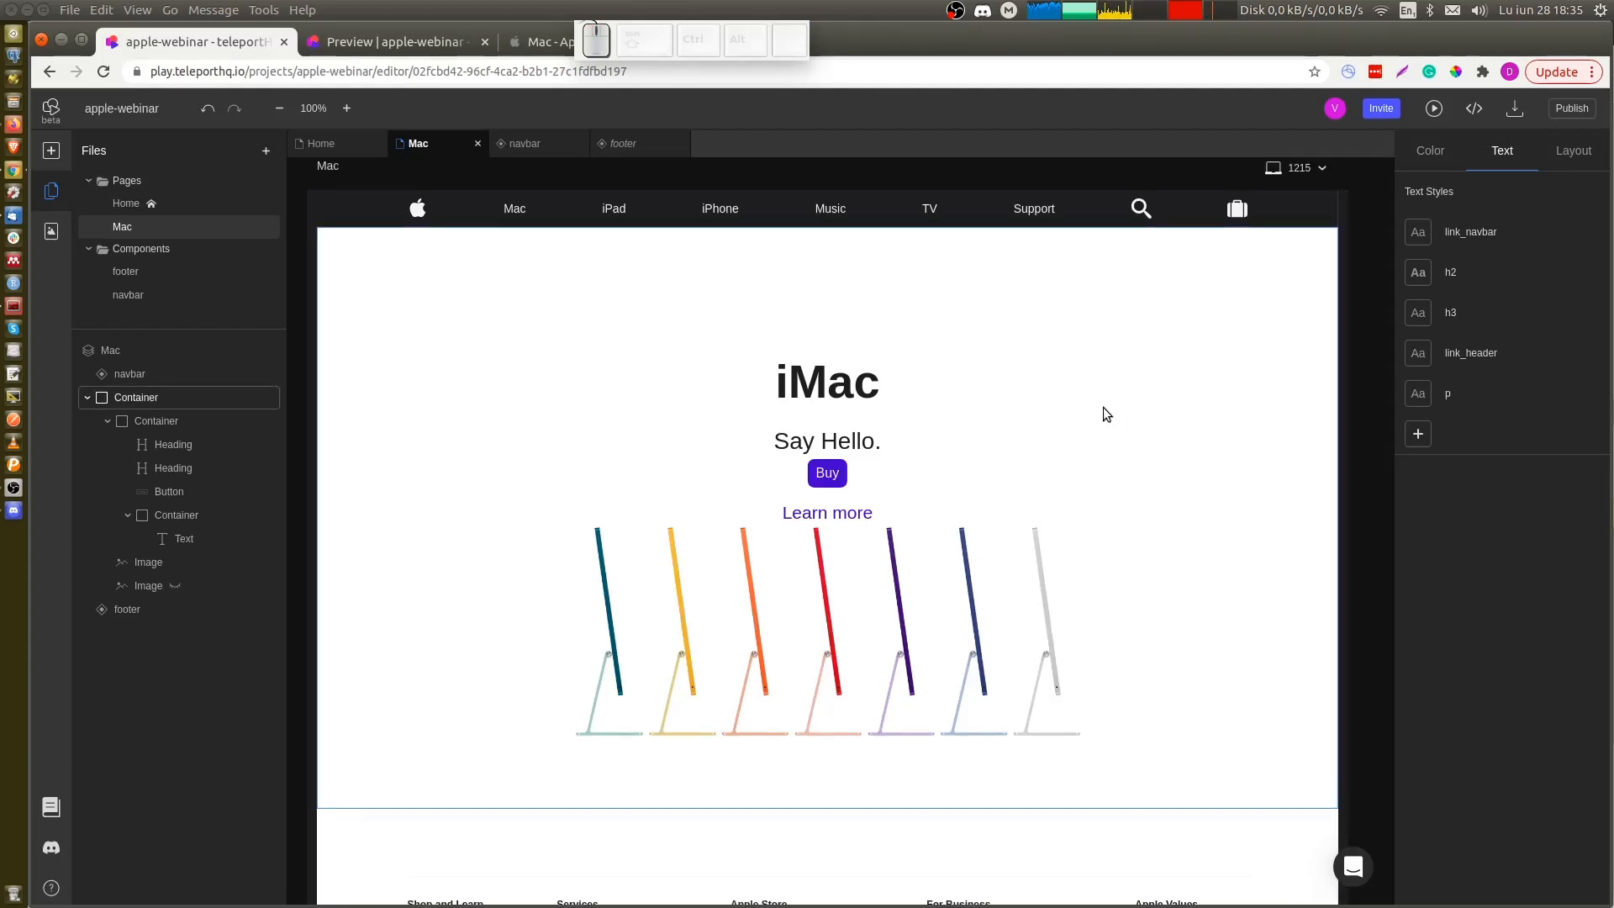
{"action": "scroll", "coordinate": [1106, 414], "scroll_direction": "down", "scroll_amount": 5}
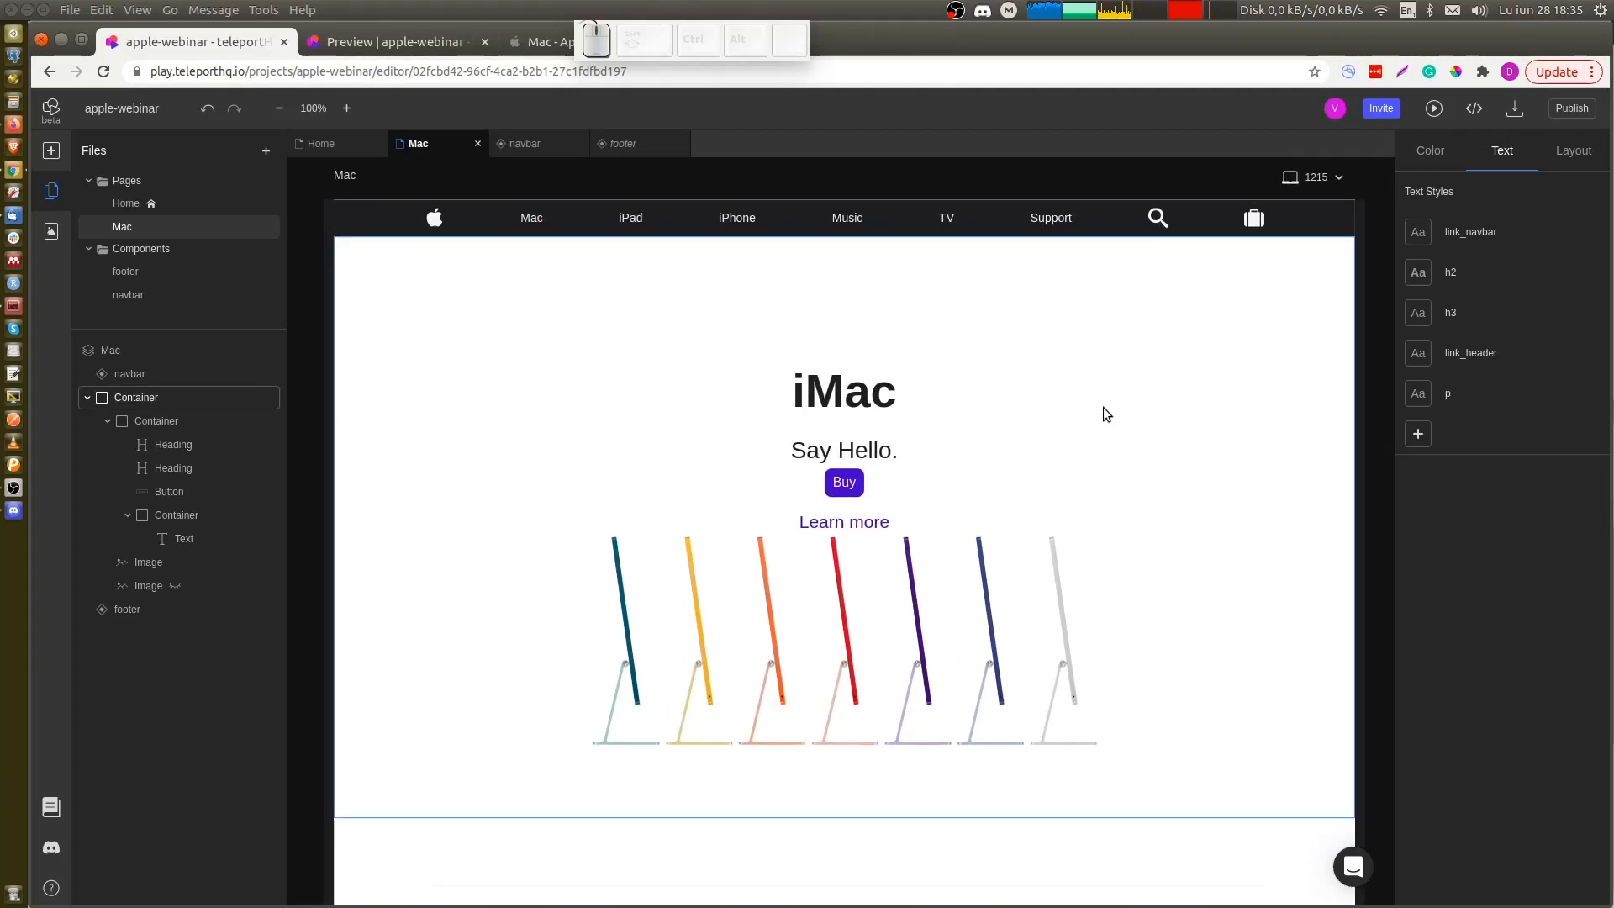
{"action": "scroll", "coordinate": [1104, 408], "scroll_direction": "down", "scroll_amount": 5}
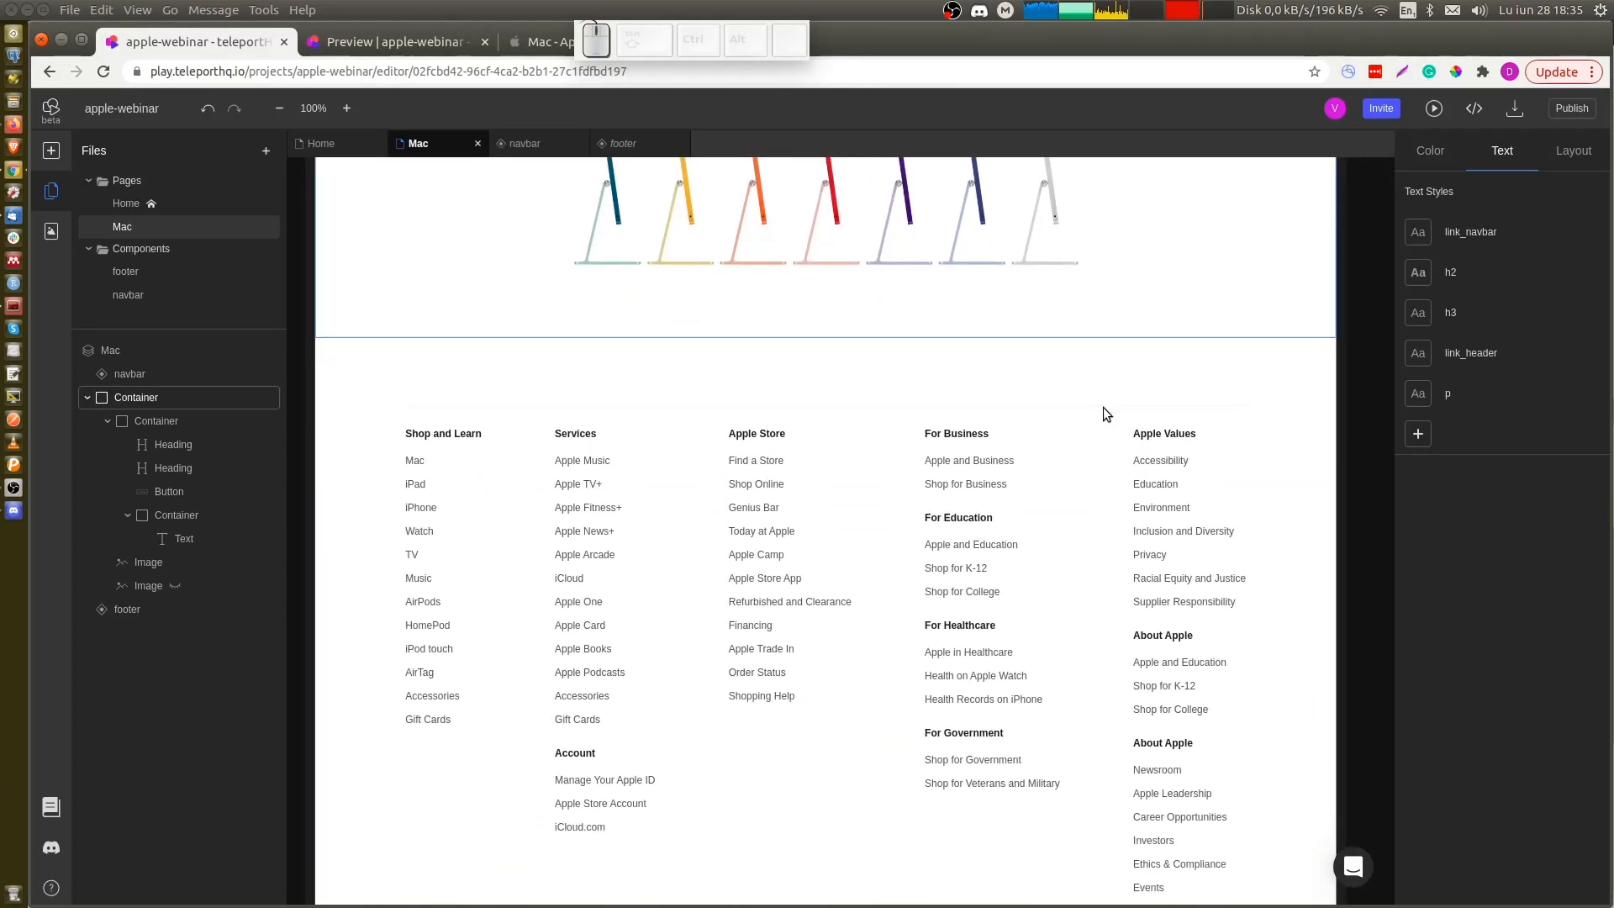
{"action": "scroll", "coordinate": [1103, 407], "scroll_direction": "down", "scroll_amount": 3}
{"action": "scroll", "coordinate": [1103, 407], "scroll_direction": "up", "scroll_amount": 5}
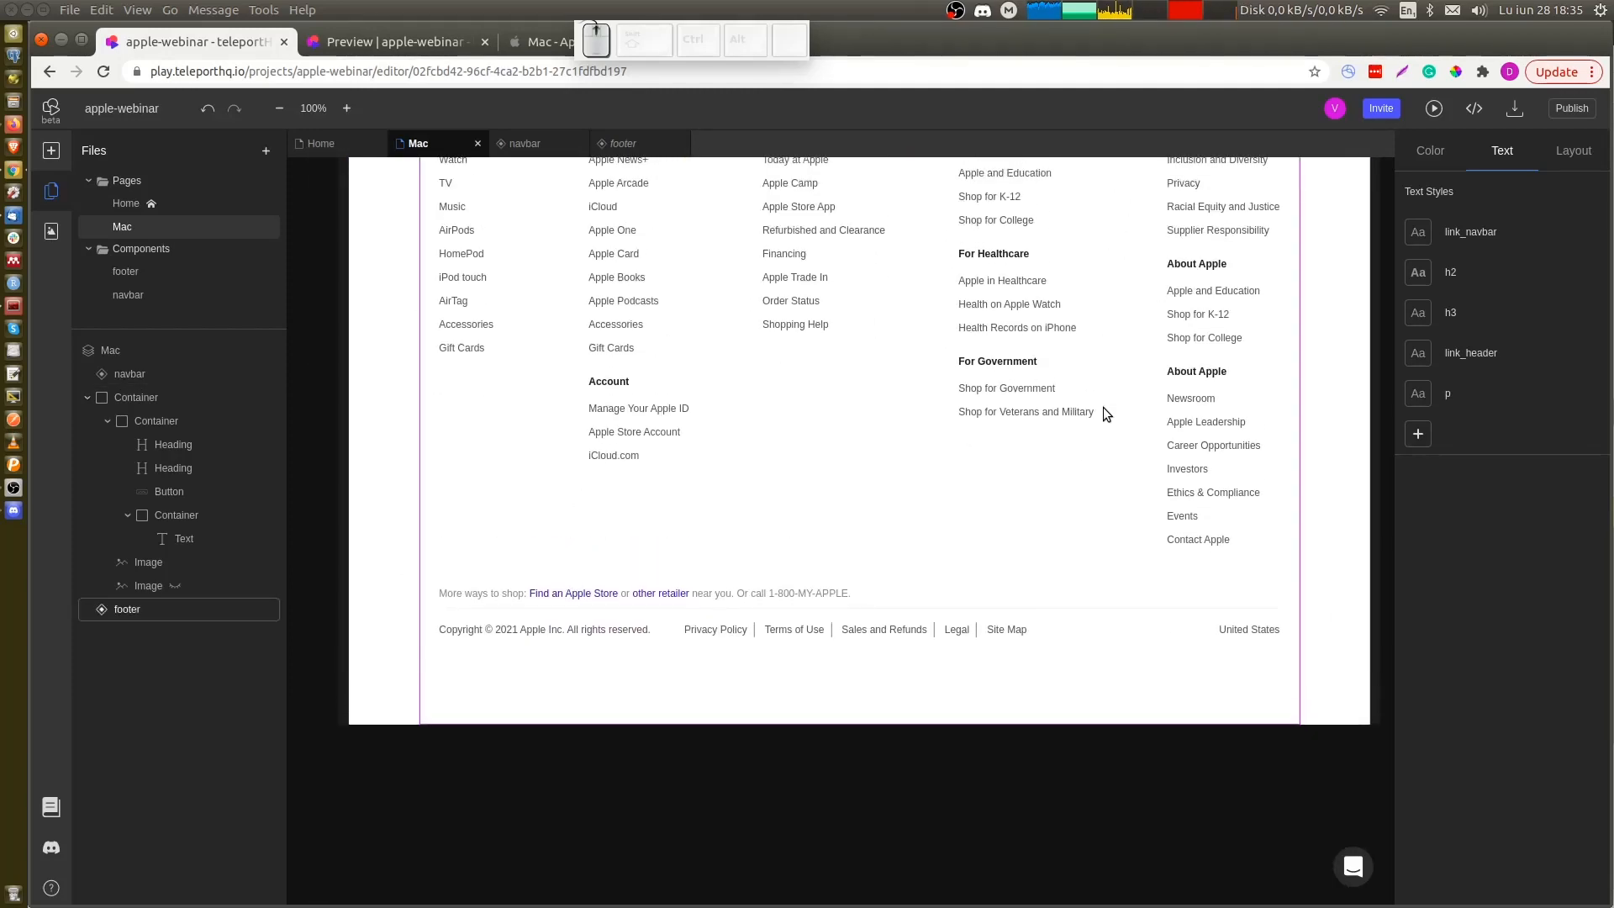
{"action": "scroll", "coordinate": [1103, 407], "scroll_direction": "up", "scroll_amount": 7}
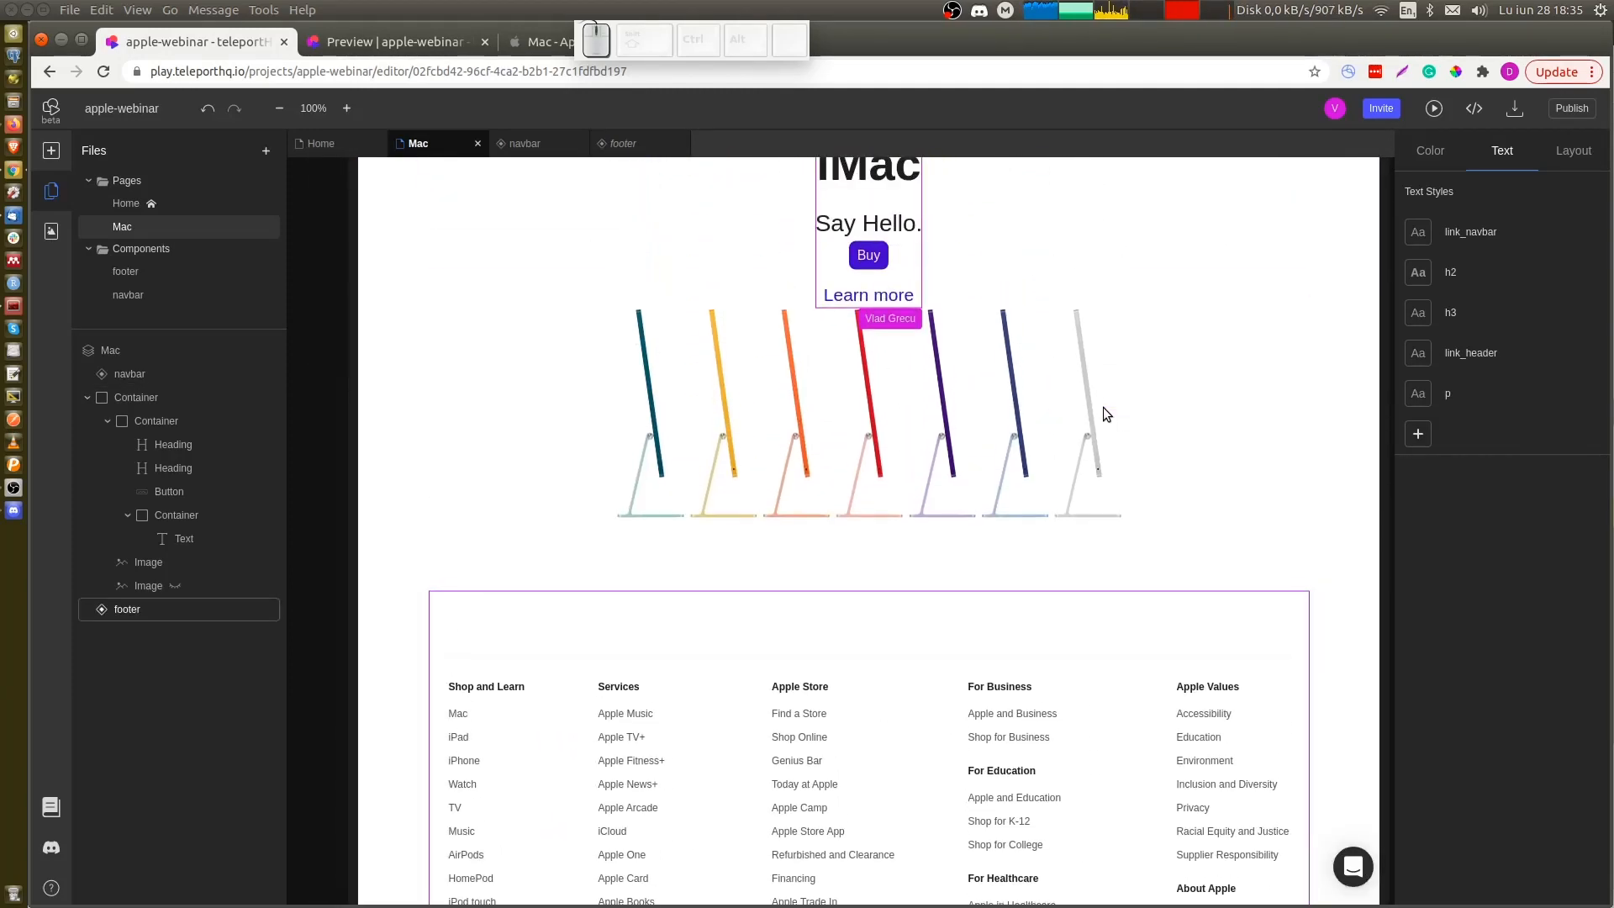
{"action": "scroll", "coordinate": [1102, 407], "scroll_direction": "up", "scroll_amount": 1}
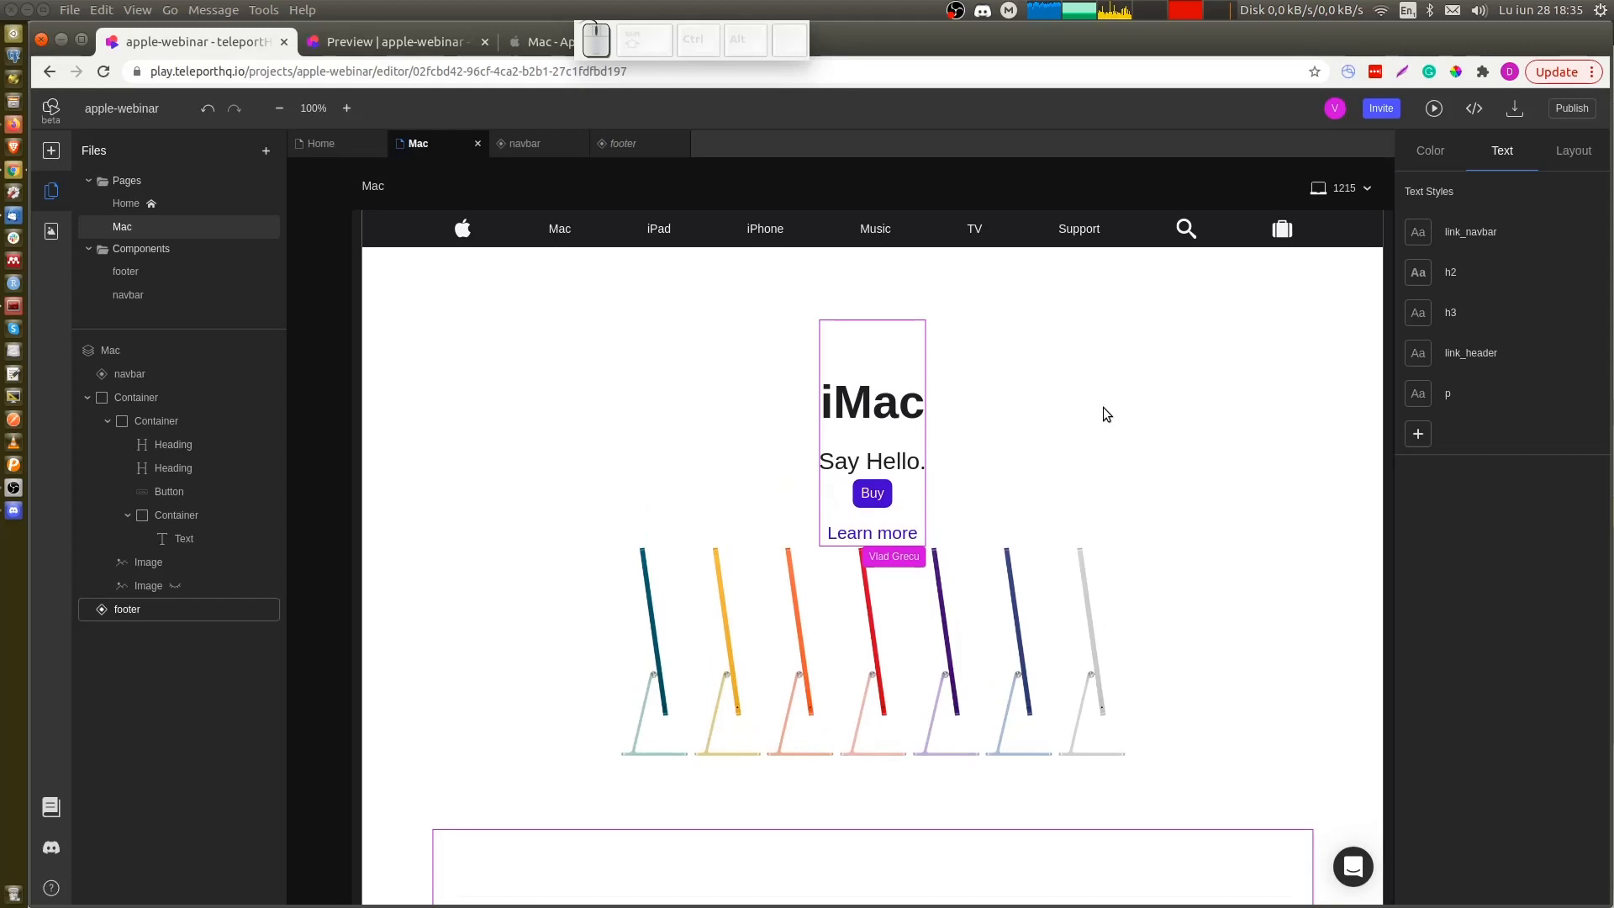
Preview the Mac and home pages at narrow and wide widths to check their responsive layouts, and return to the editor
{"action": "left_click", "coordinate": [1433, 108]}
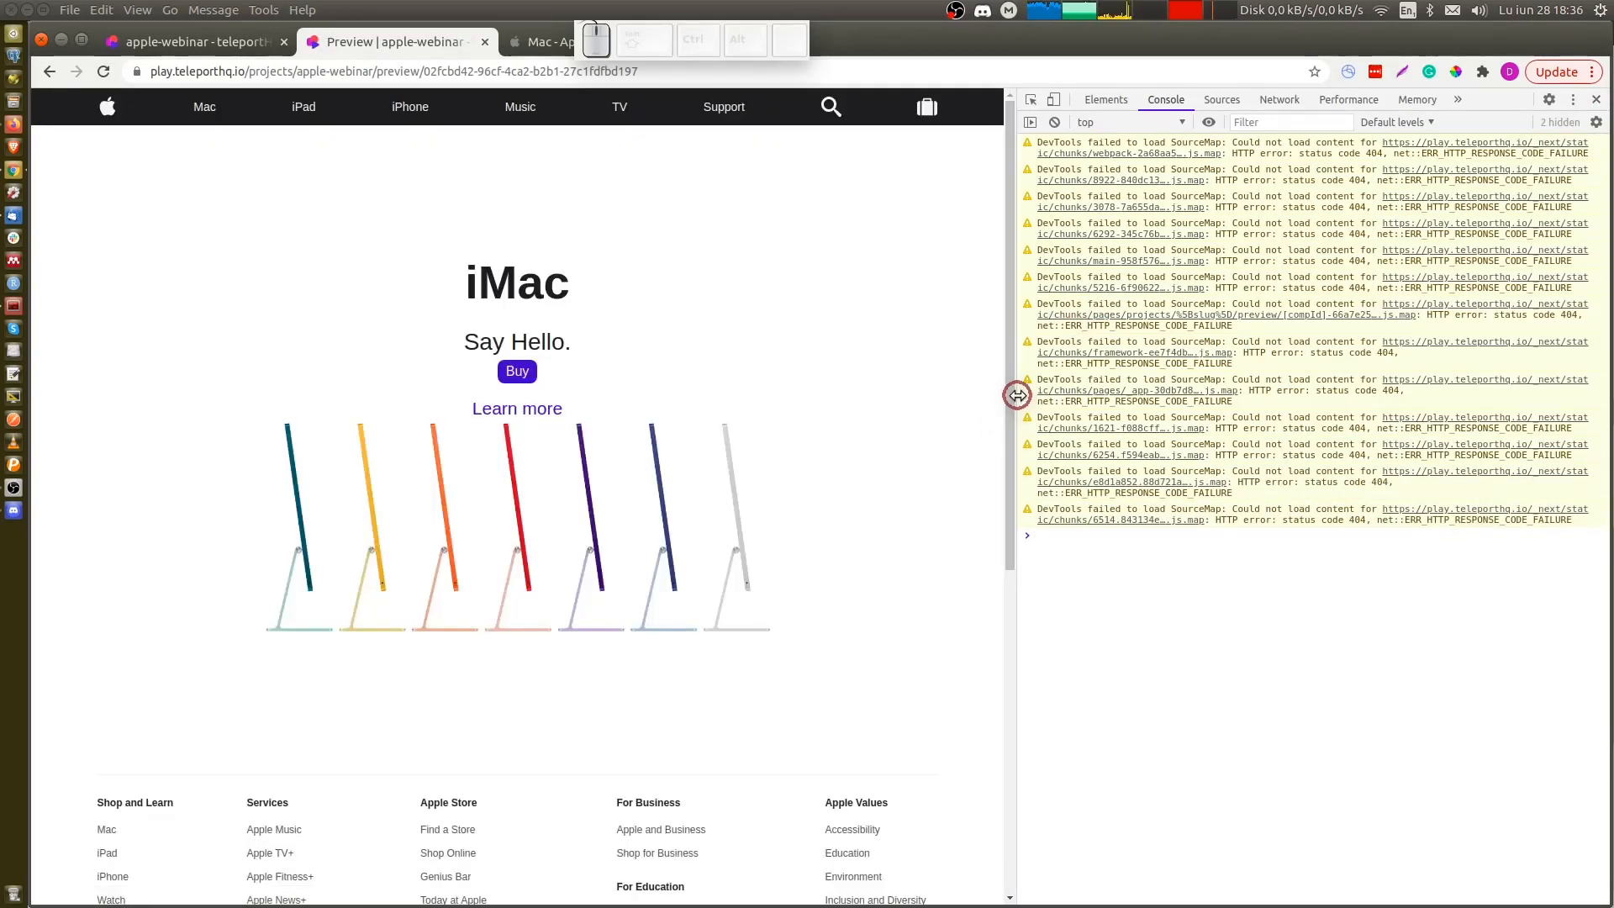
{"action": "left_click_drag", "start_coordinate": [1013, 396], "coordinate": [596, 441]}
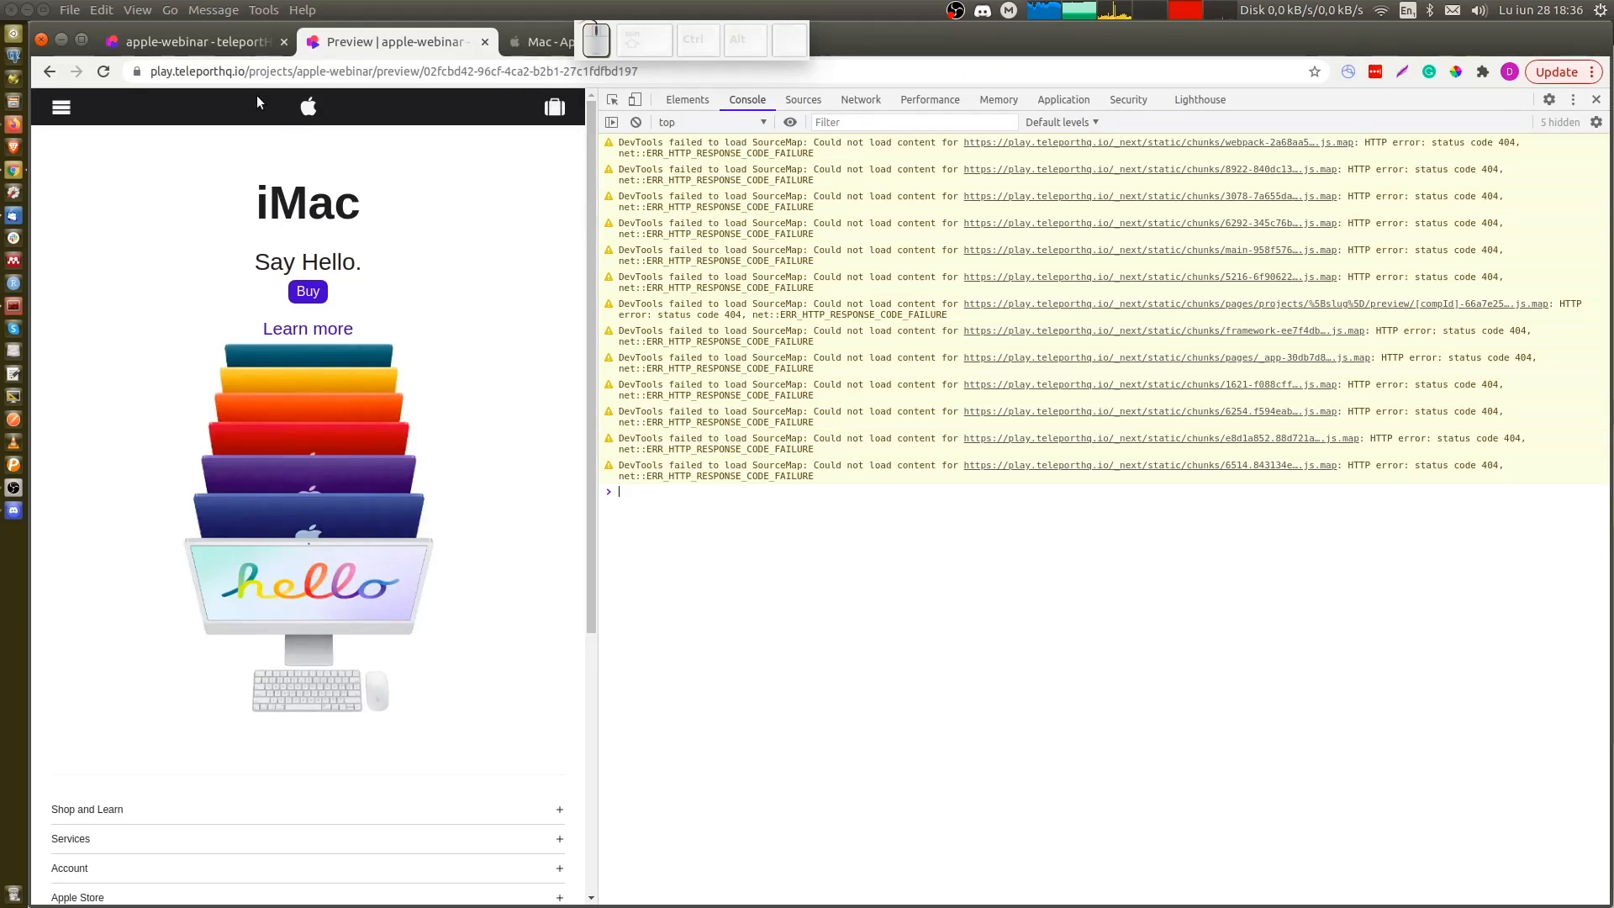
{"action": "left_click", "coordinate": [310, 104]}
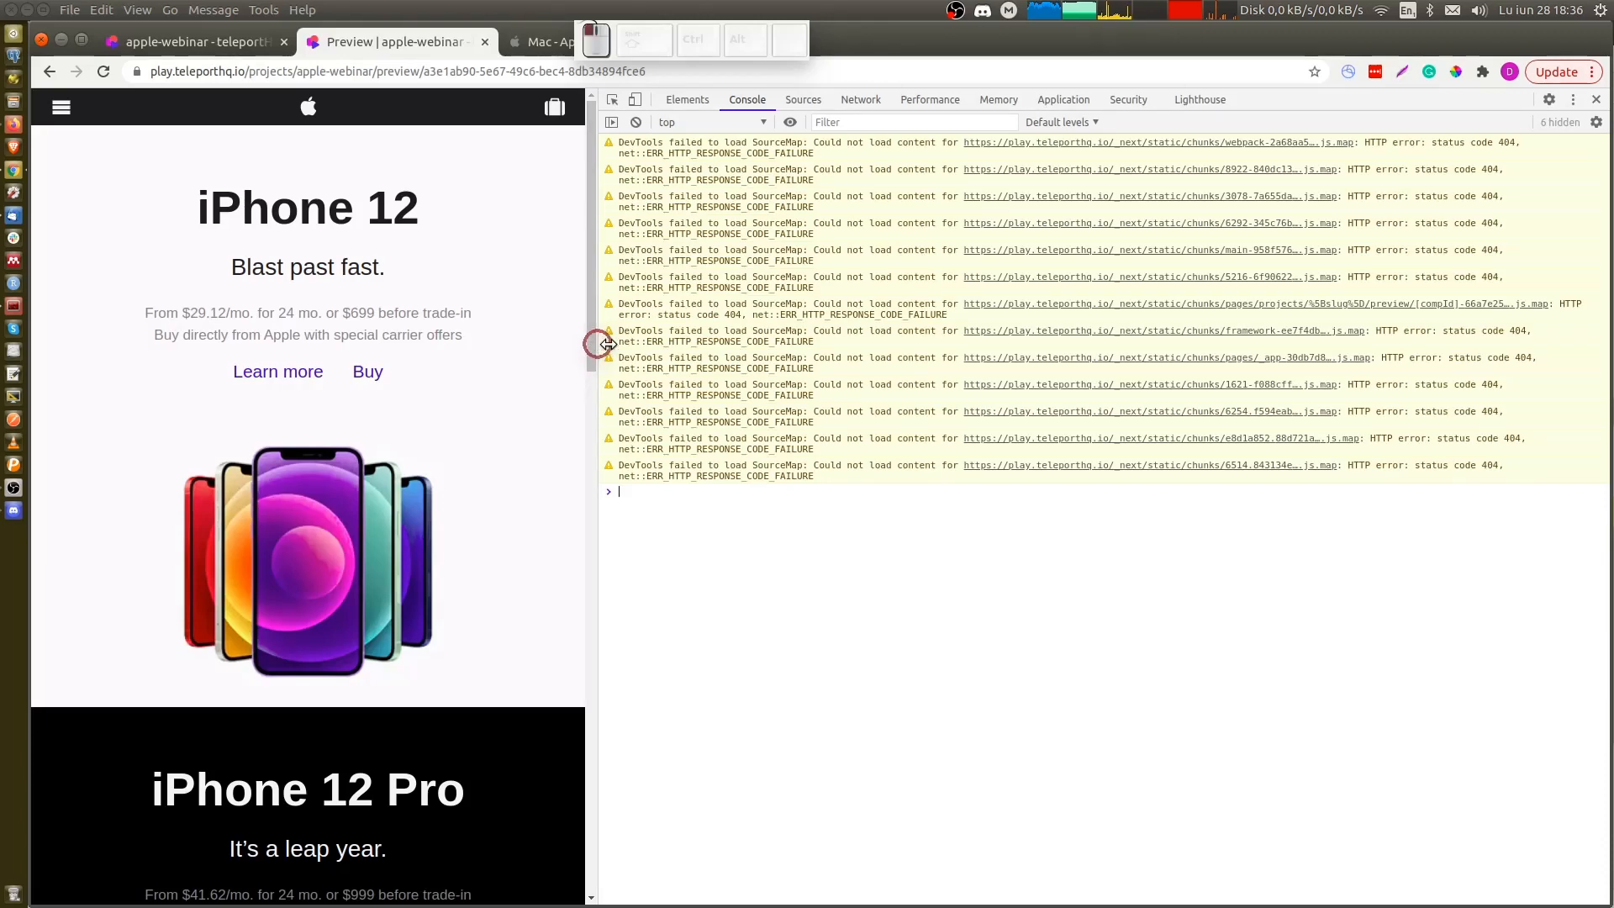
{"action": "left_click_drag", "start_coordinate": [600, 345], "coordinate": [1202, 366]}
{"action": "scroll", "coordinate": [821, 457], "scroll_direction": "down", "scroll_amount": 1}
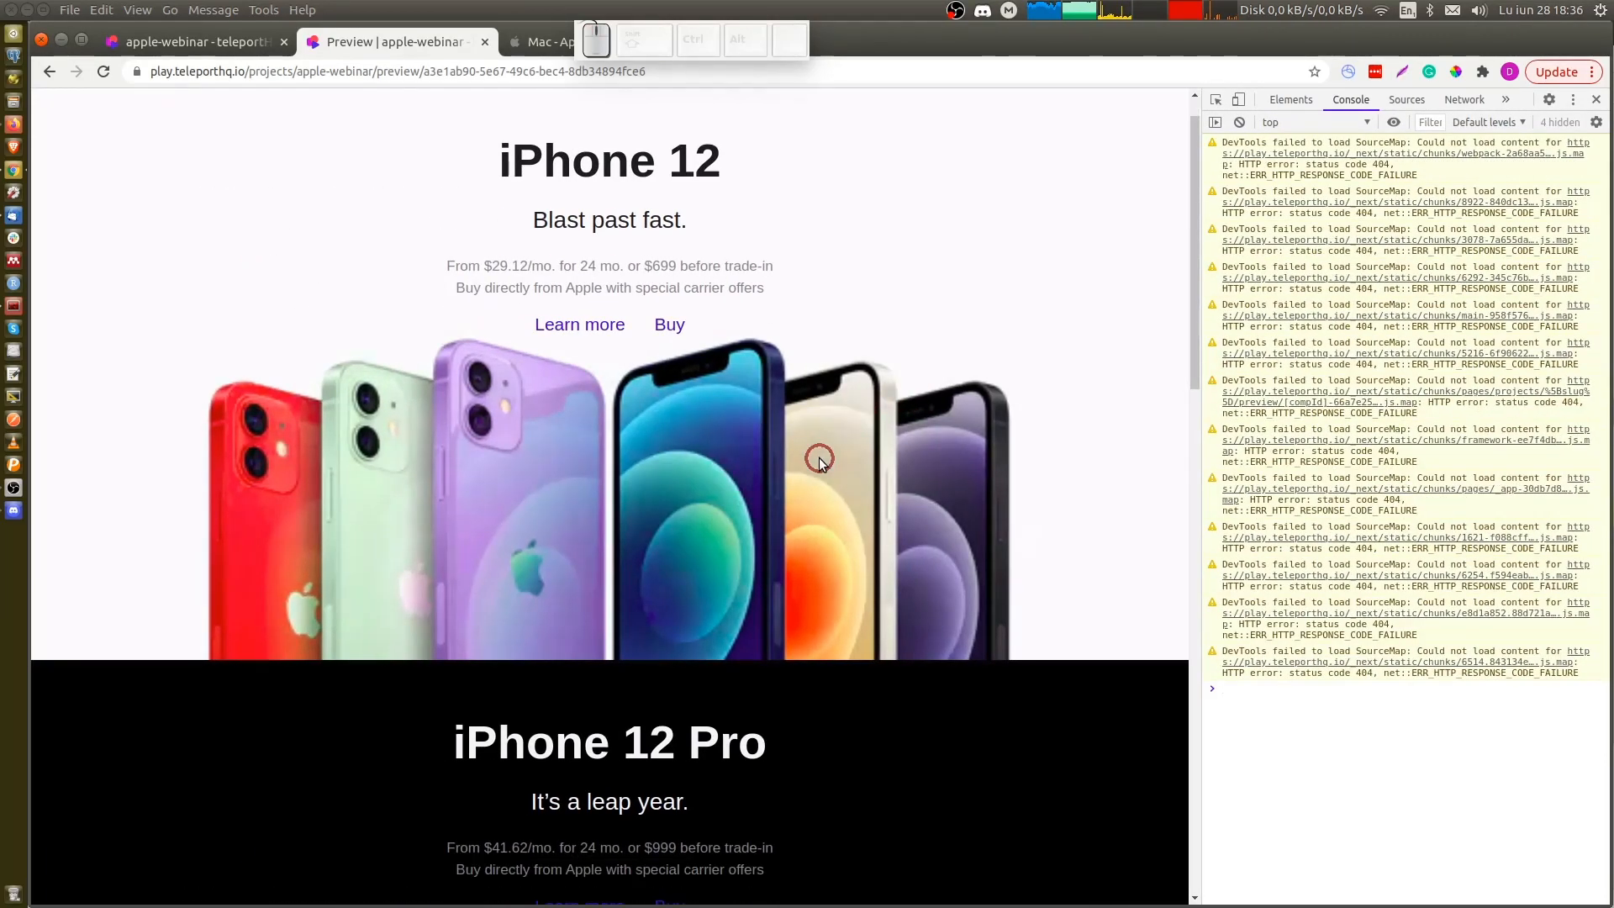
{"action": "key", "text": "ctrl+shift+Tab"}
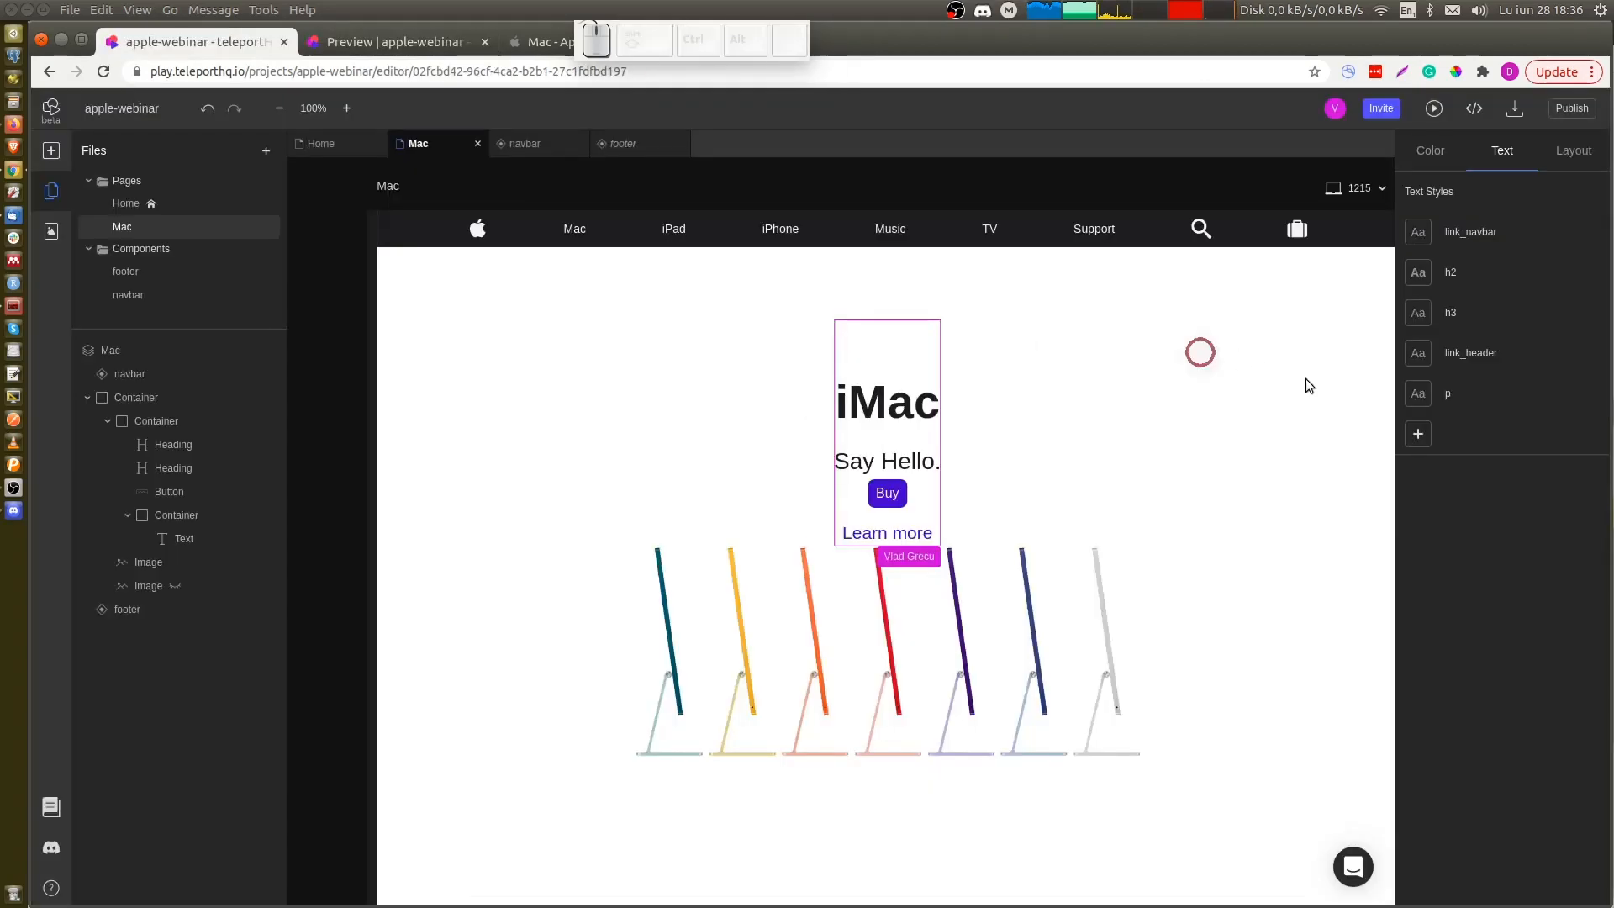
Publish the updated project to teleportHQ hosting and dismiss the publishing options
{"action": "left_click", "coordinate": [1577, 117]}
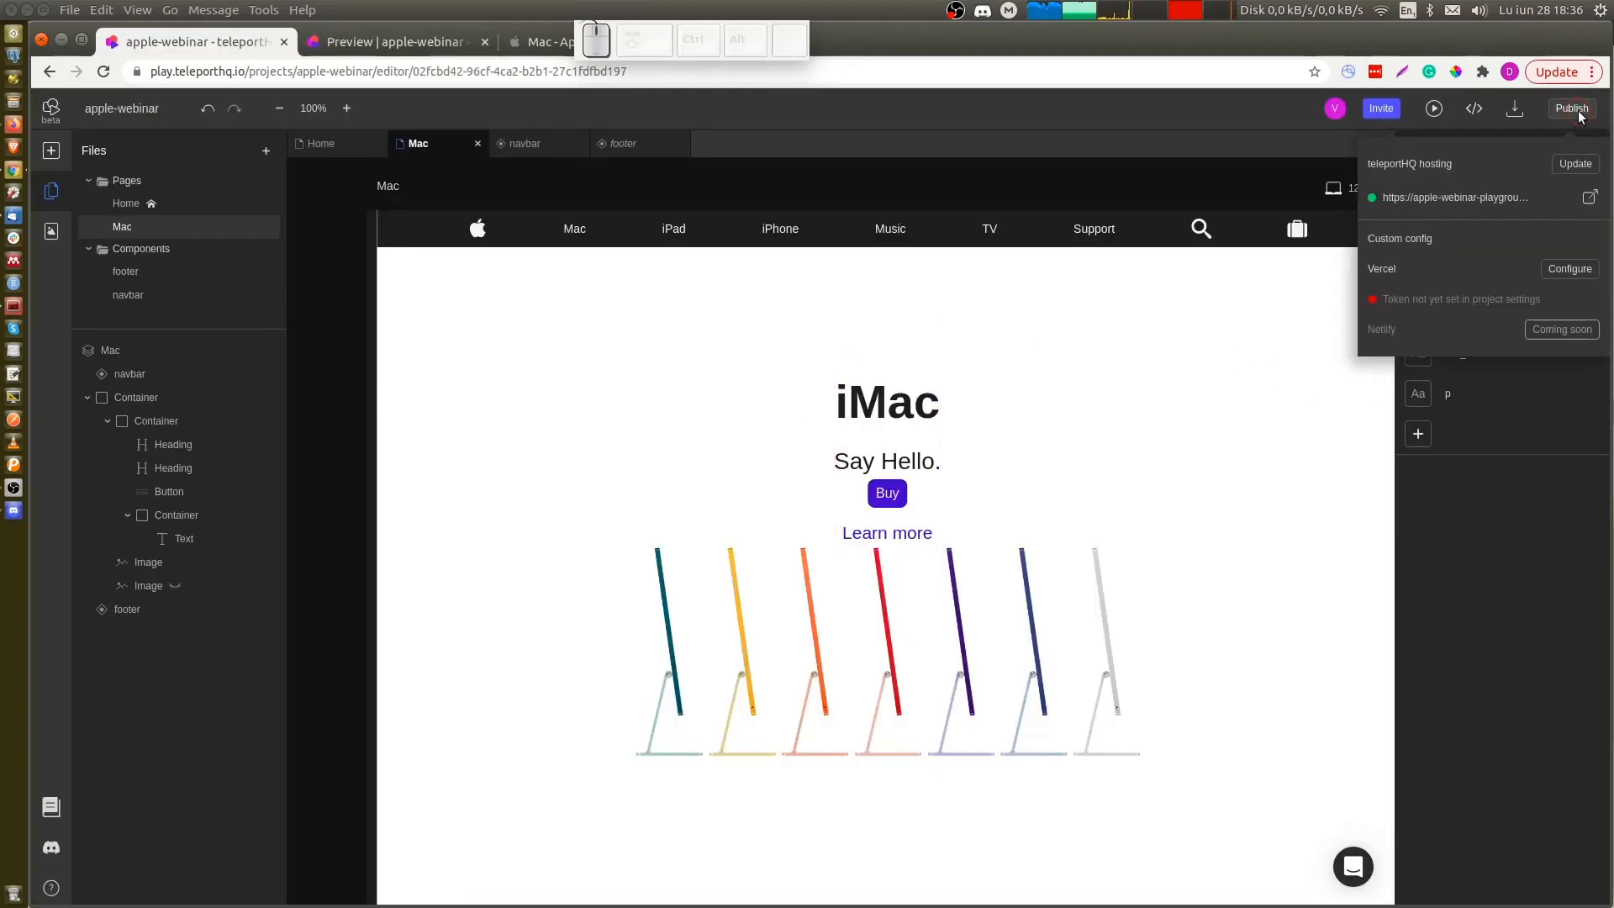
{"action": "left_click", "coordinate": [1577, 164]}
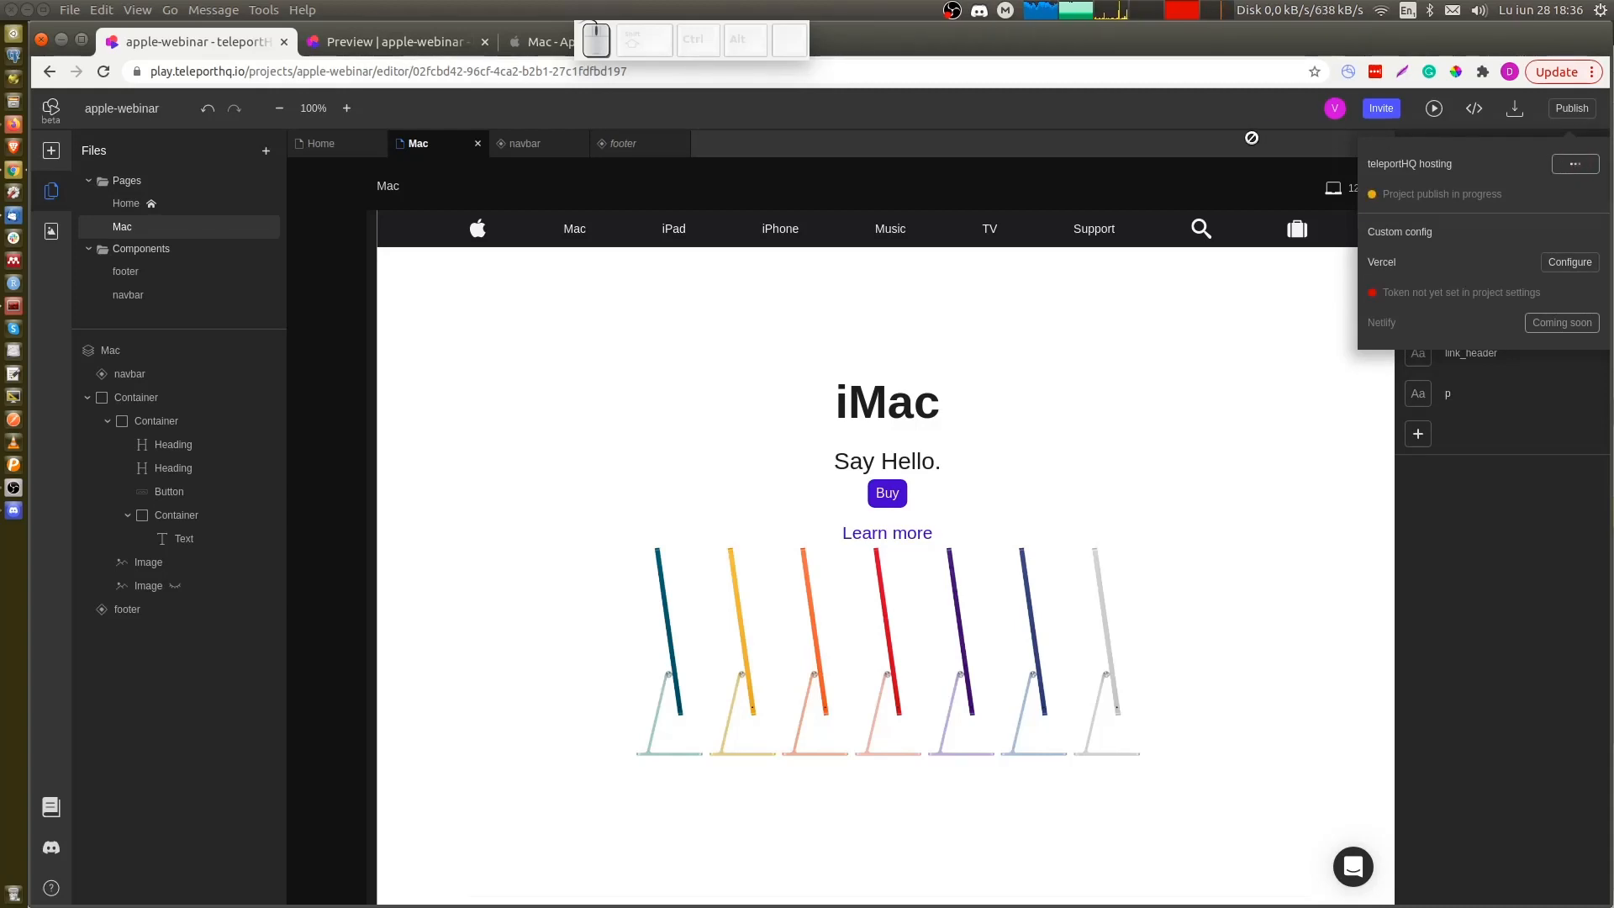
{"action": "left_click", "coordinate": [1163, 186]}
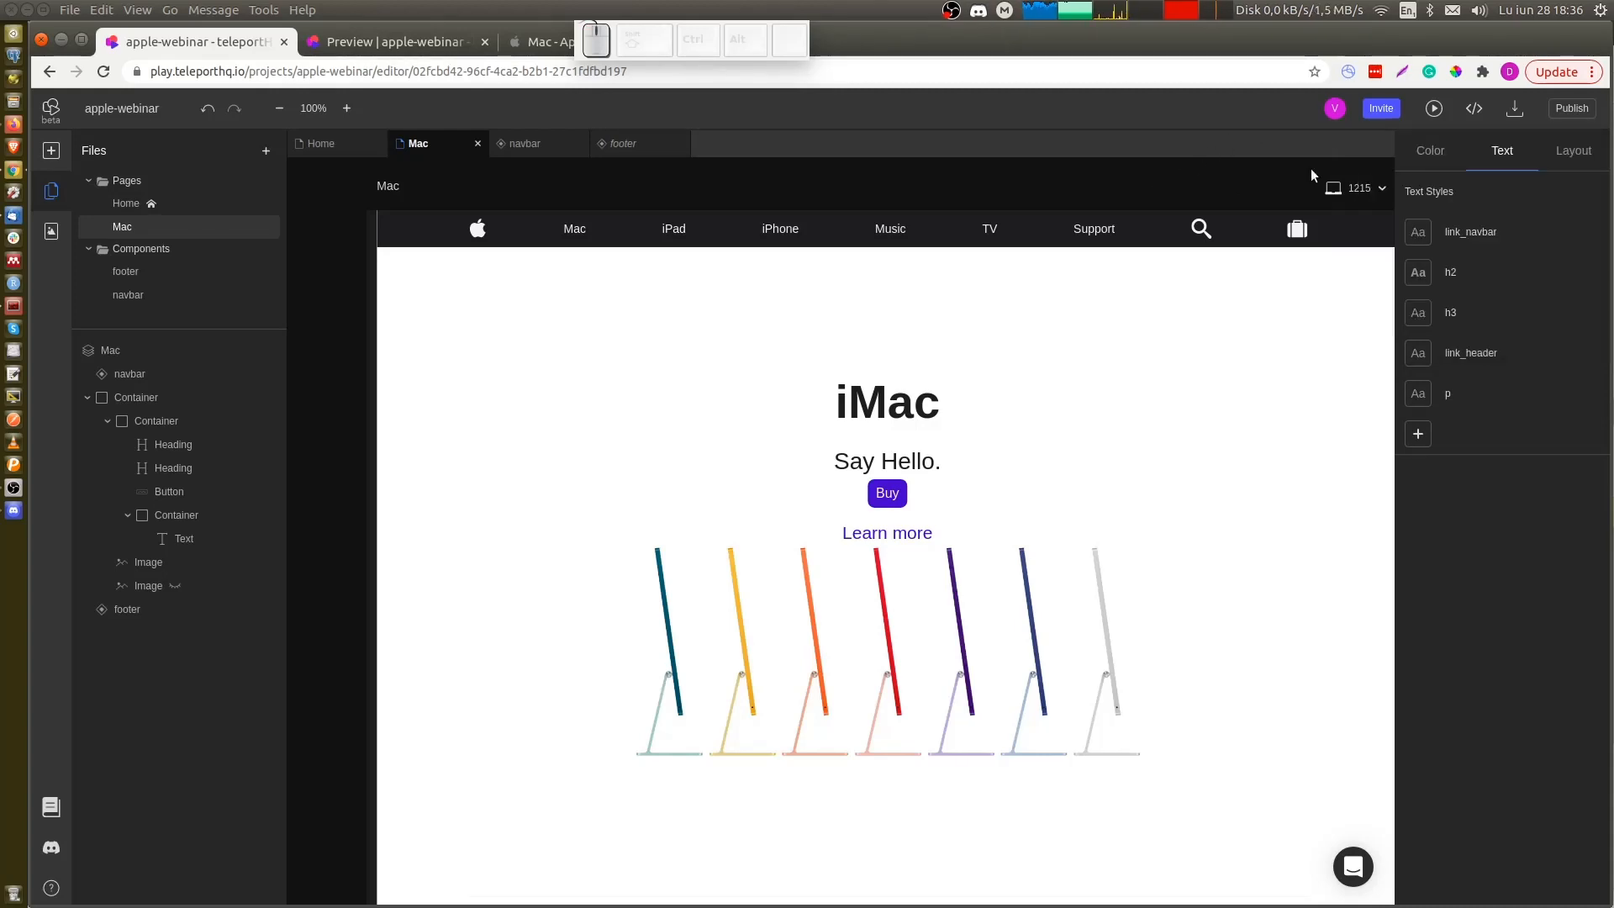
Open the Mac page's generated code and compare its React output with its UIDL representation
{"action": "left_click", "coordinate": [1474, 112]}
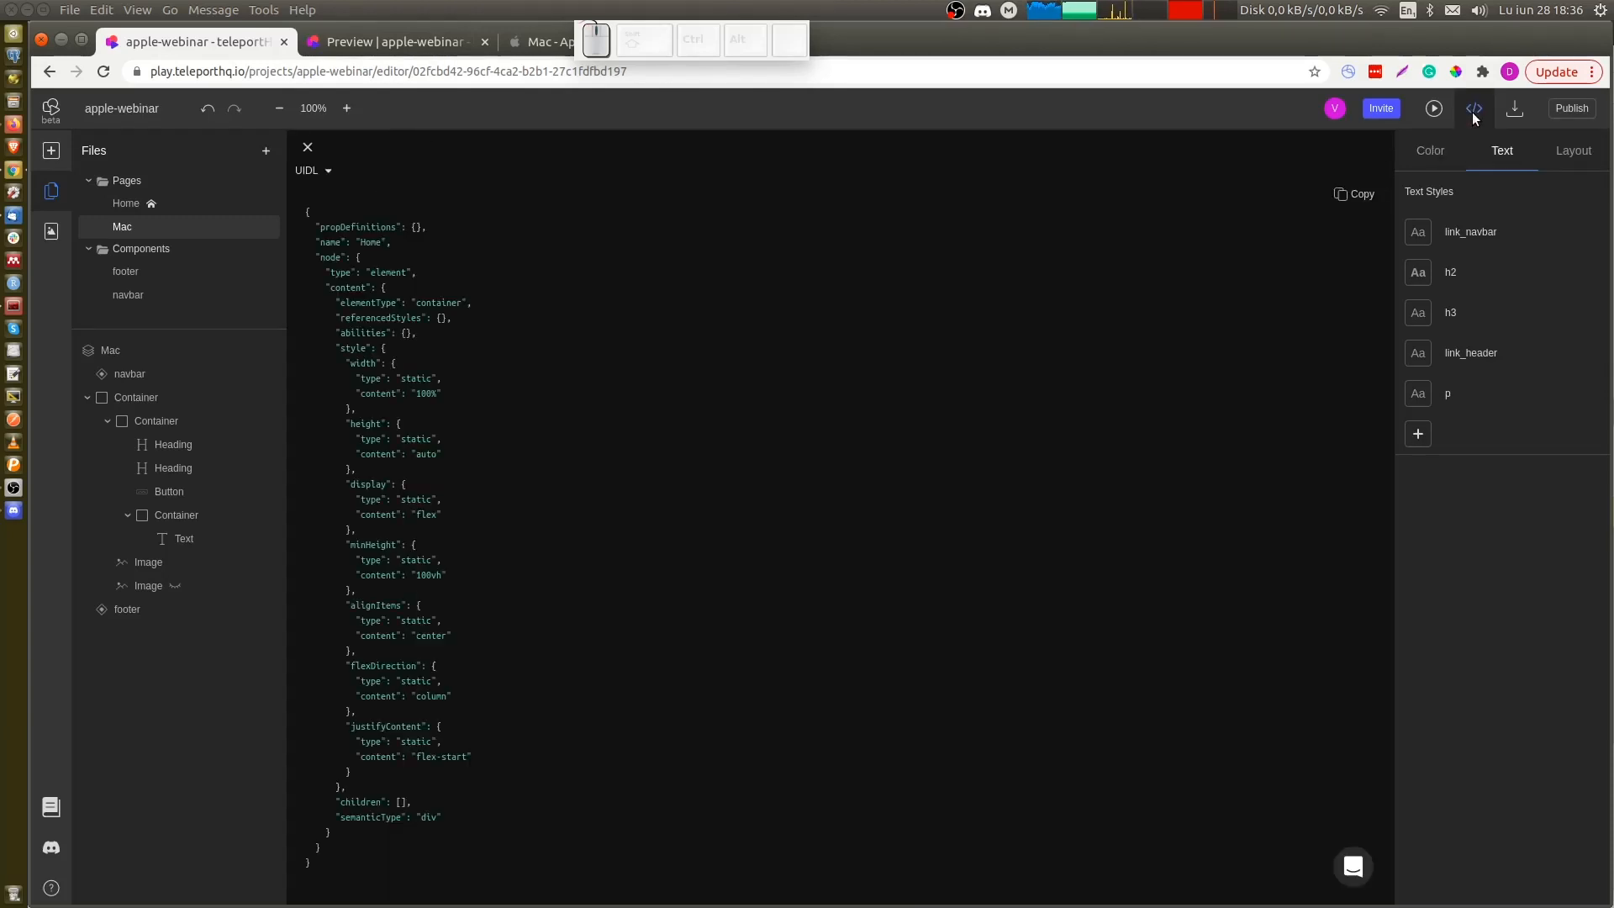
{"action": "left_click", "coordinate": [316, 170]}
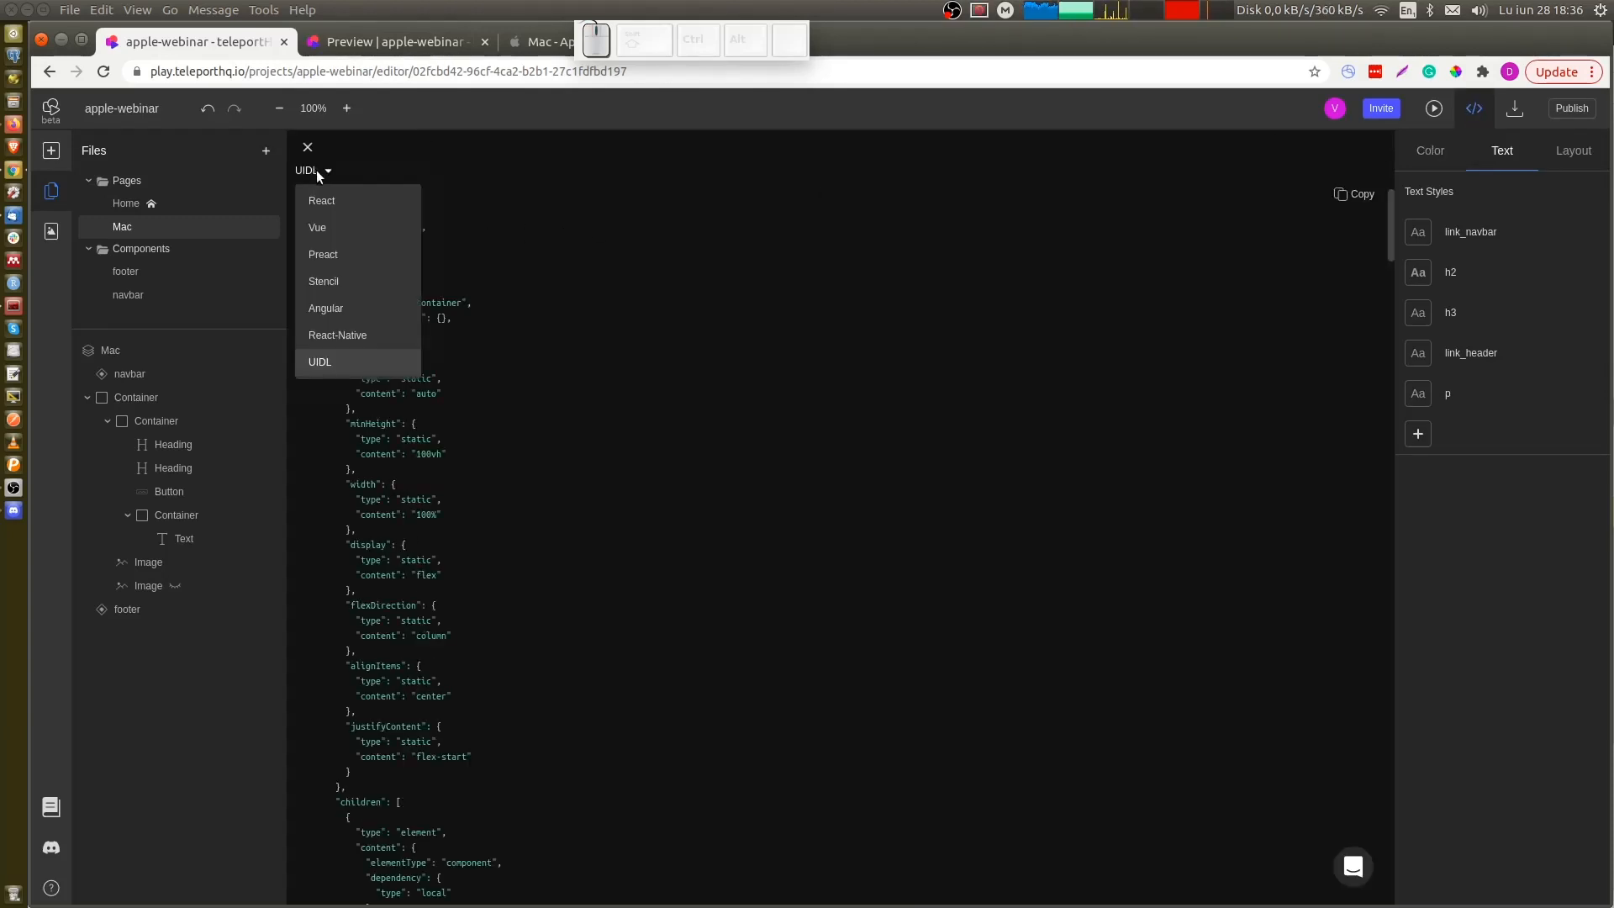
{"action": "left_click", "coordinate": [341, 202]}
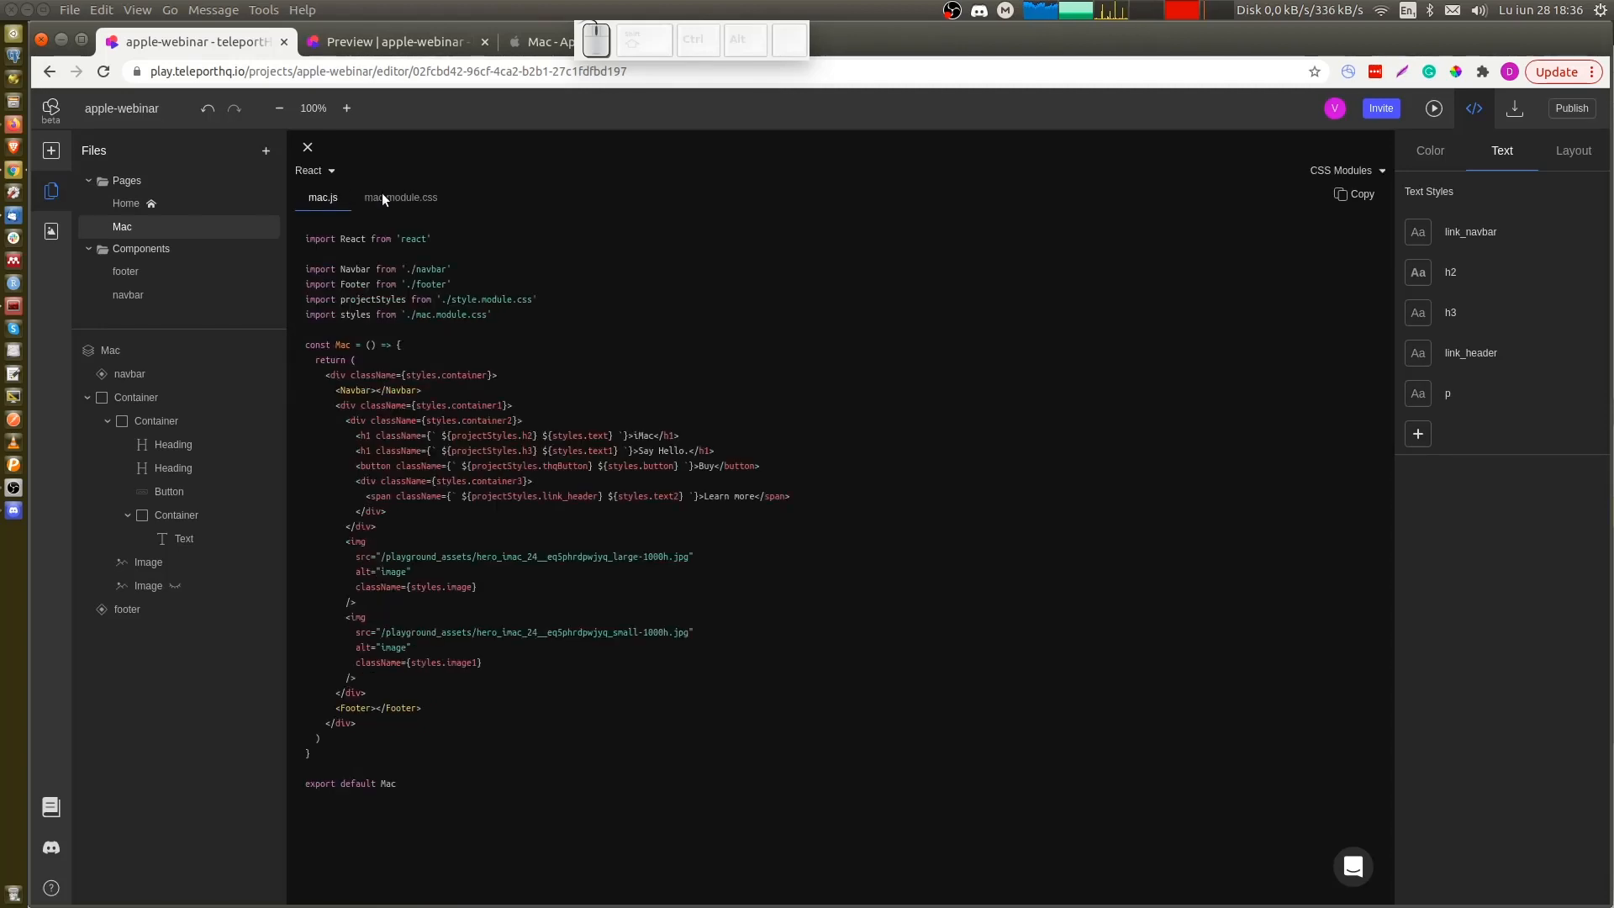
{"action": "left_click", "coordinate": [321, 171]}
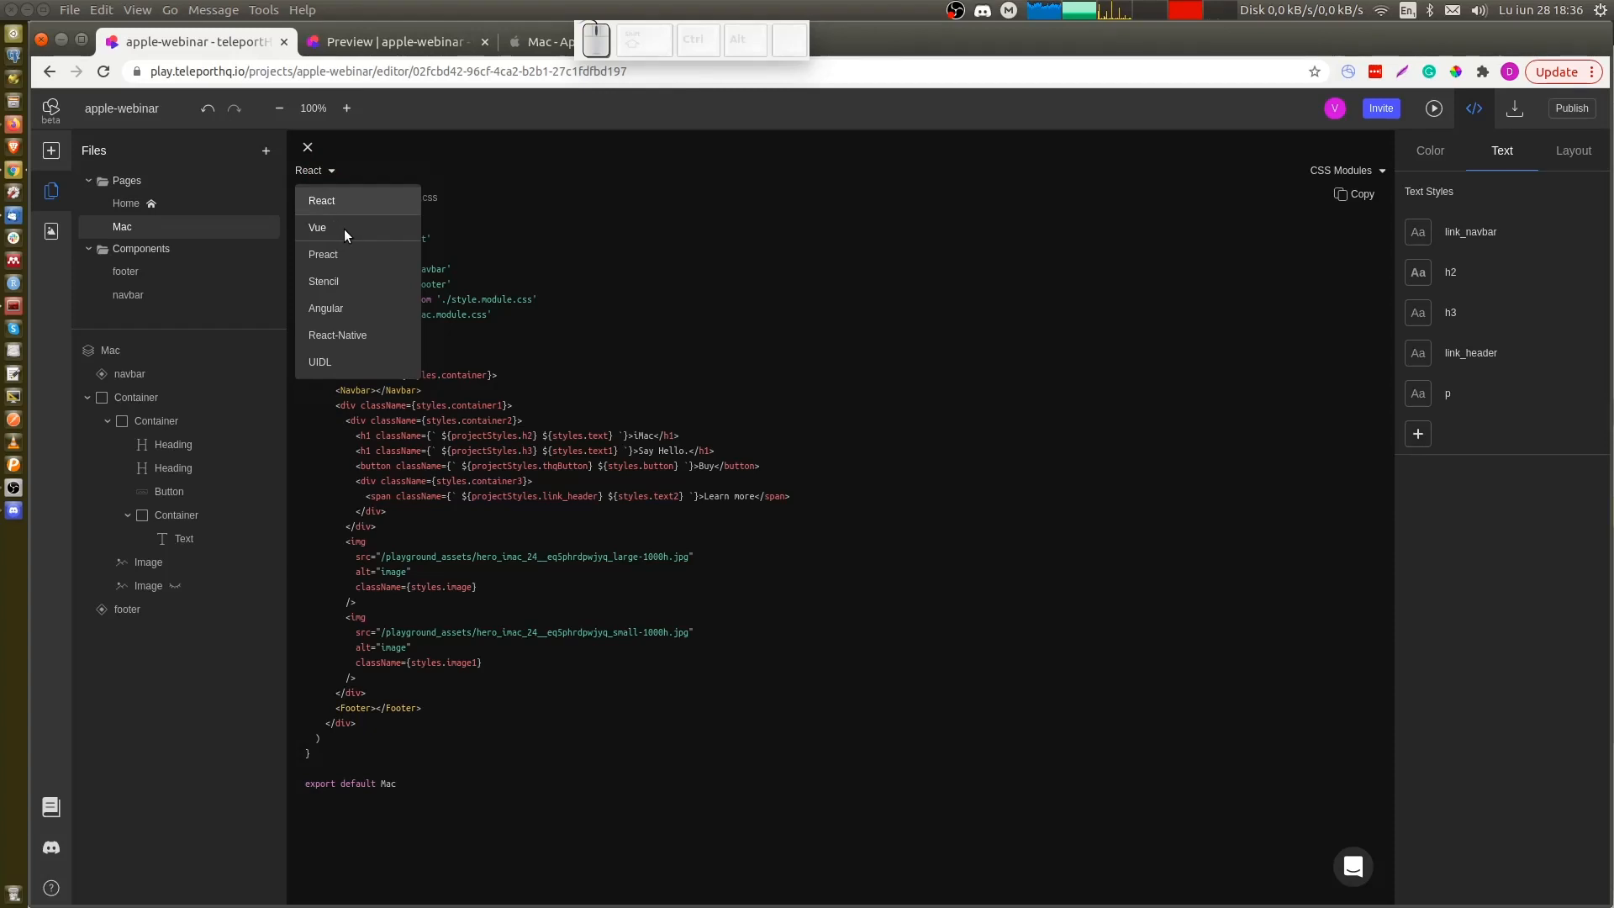
{"action": "left_click", "coordinate": [328, 363]}
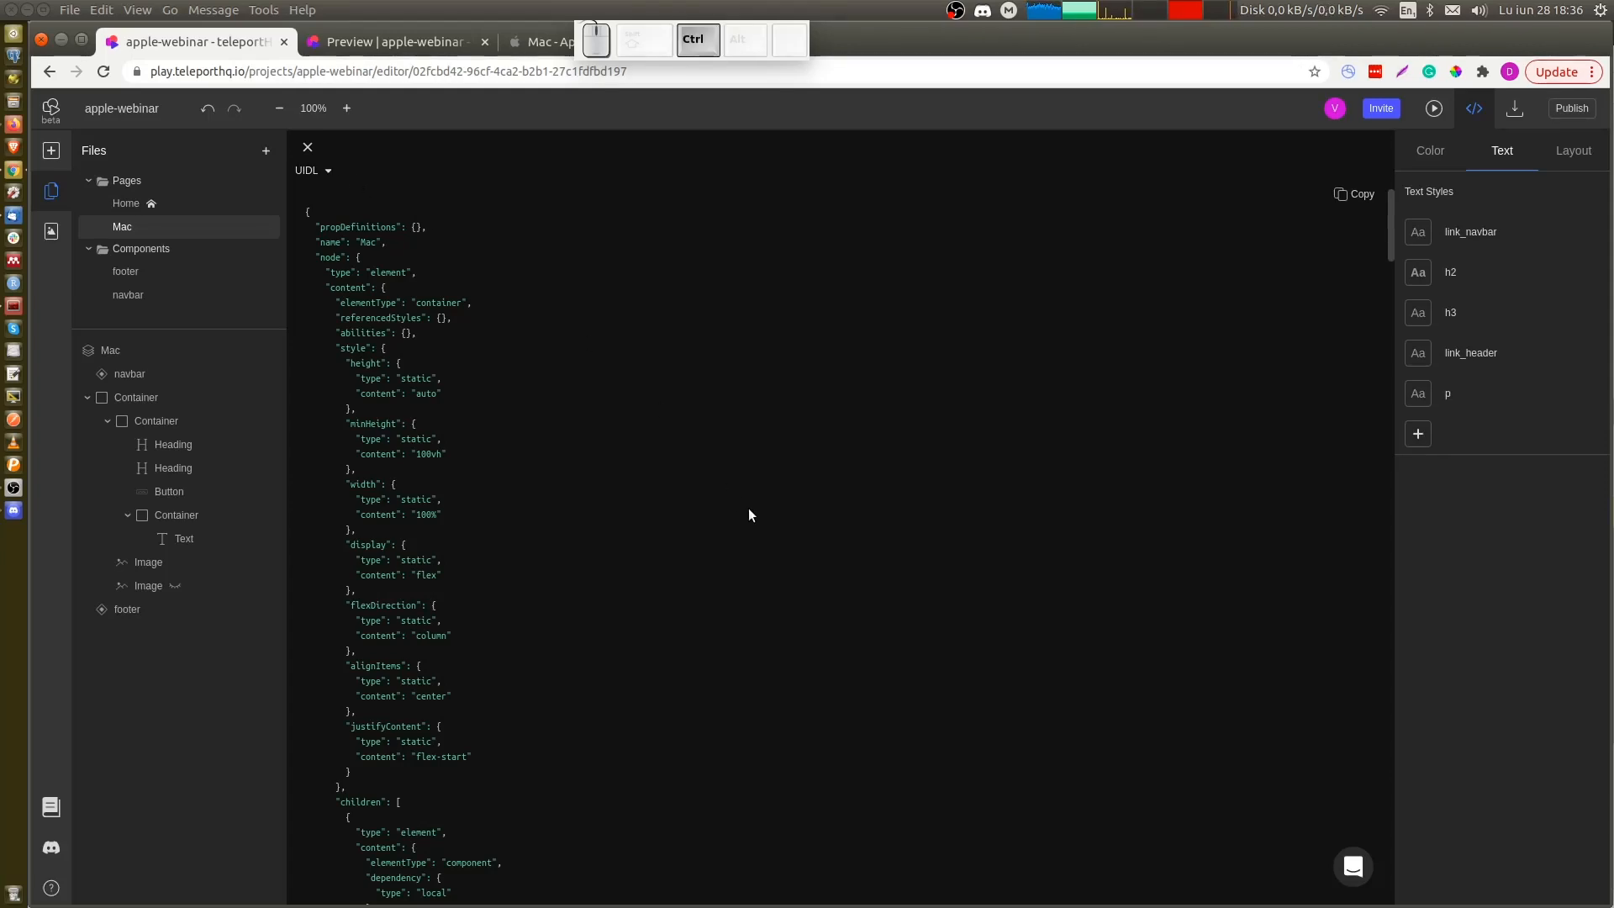
Find the teleporthq/teleport-code-generators repository on GitHub in a new browser tab and view it alongside the editor's UIDL code
{"action": "key", "text": "ctrl+t"}
{"action": "type", "text": "github teleport"}
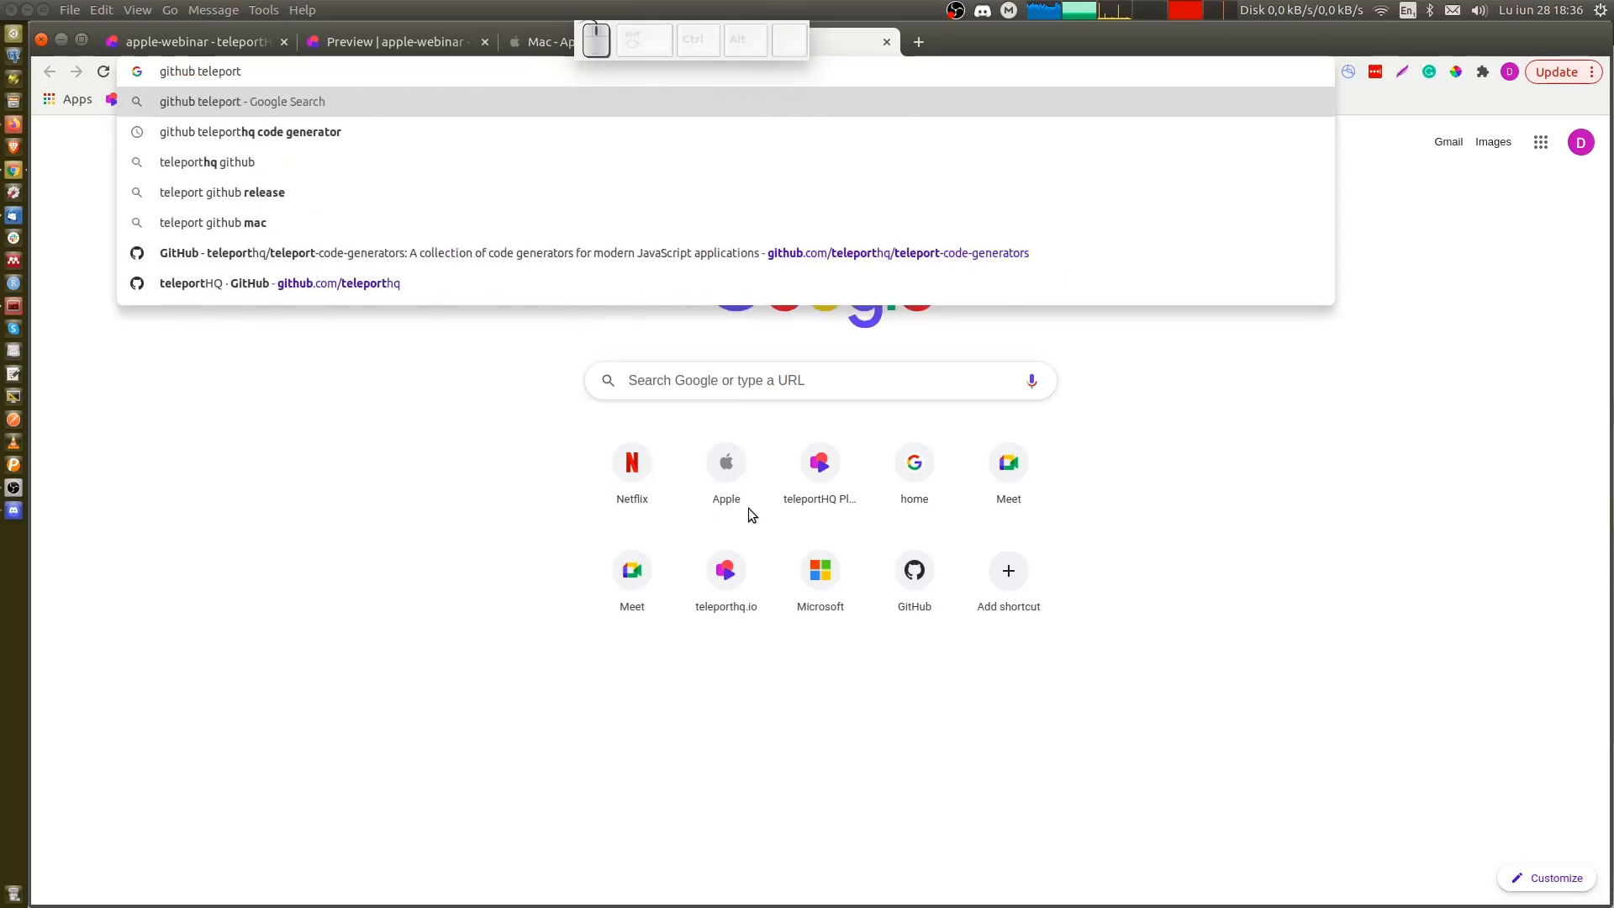
{"action": "type", "text": "hq"}
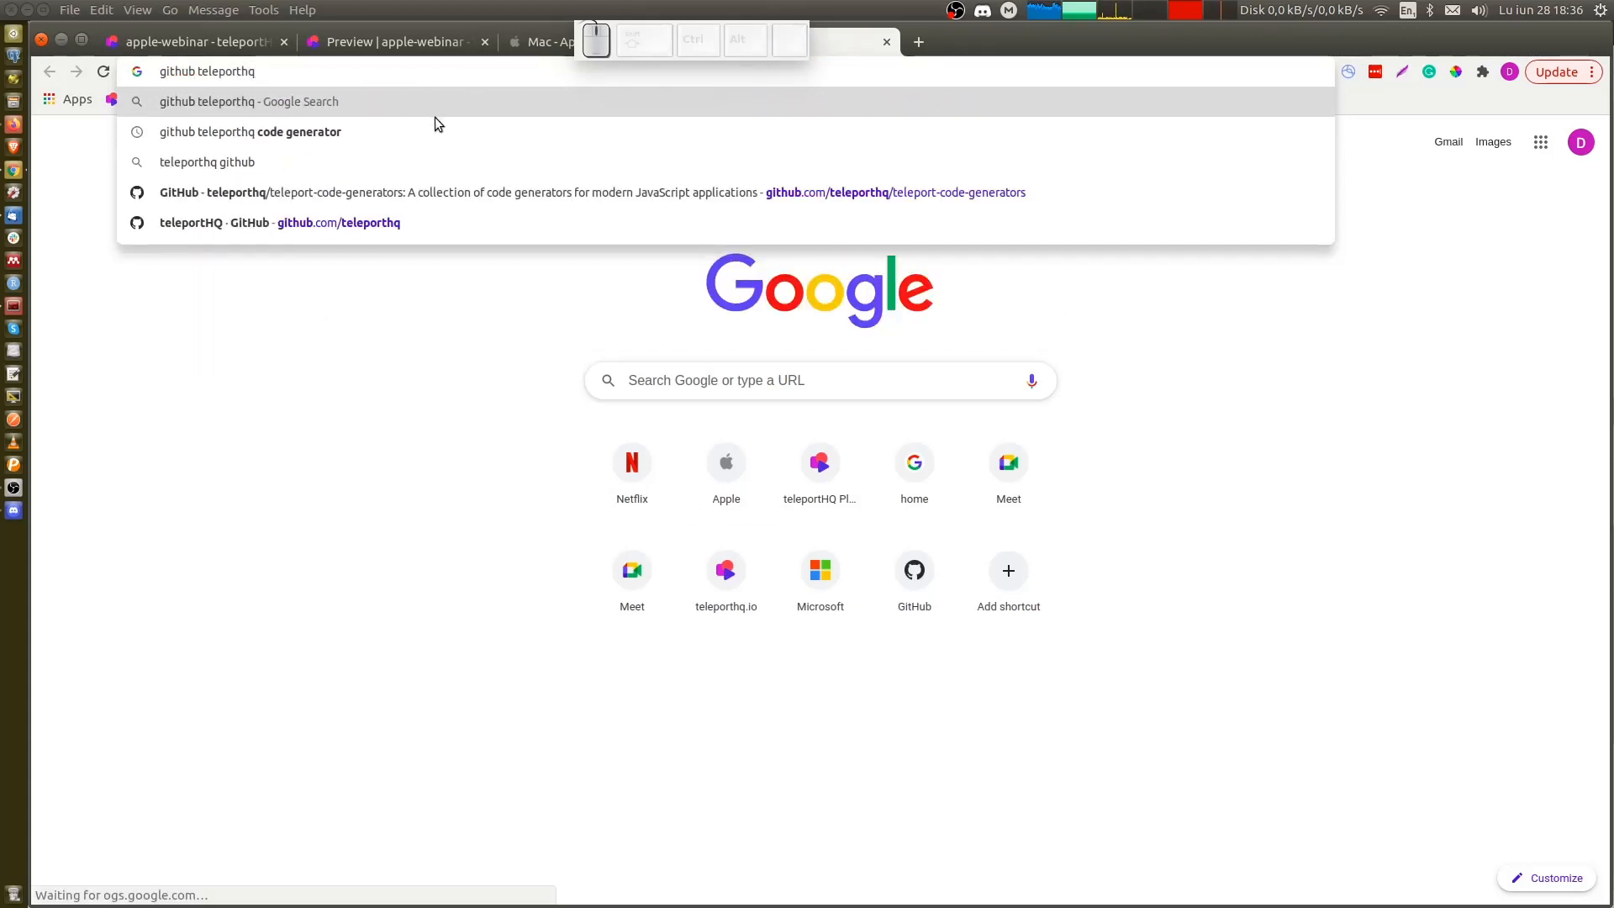
{"action": "left_click", "coordinate": [460, 198]}
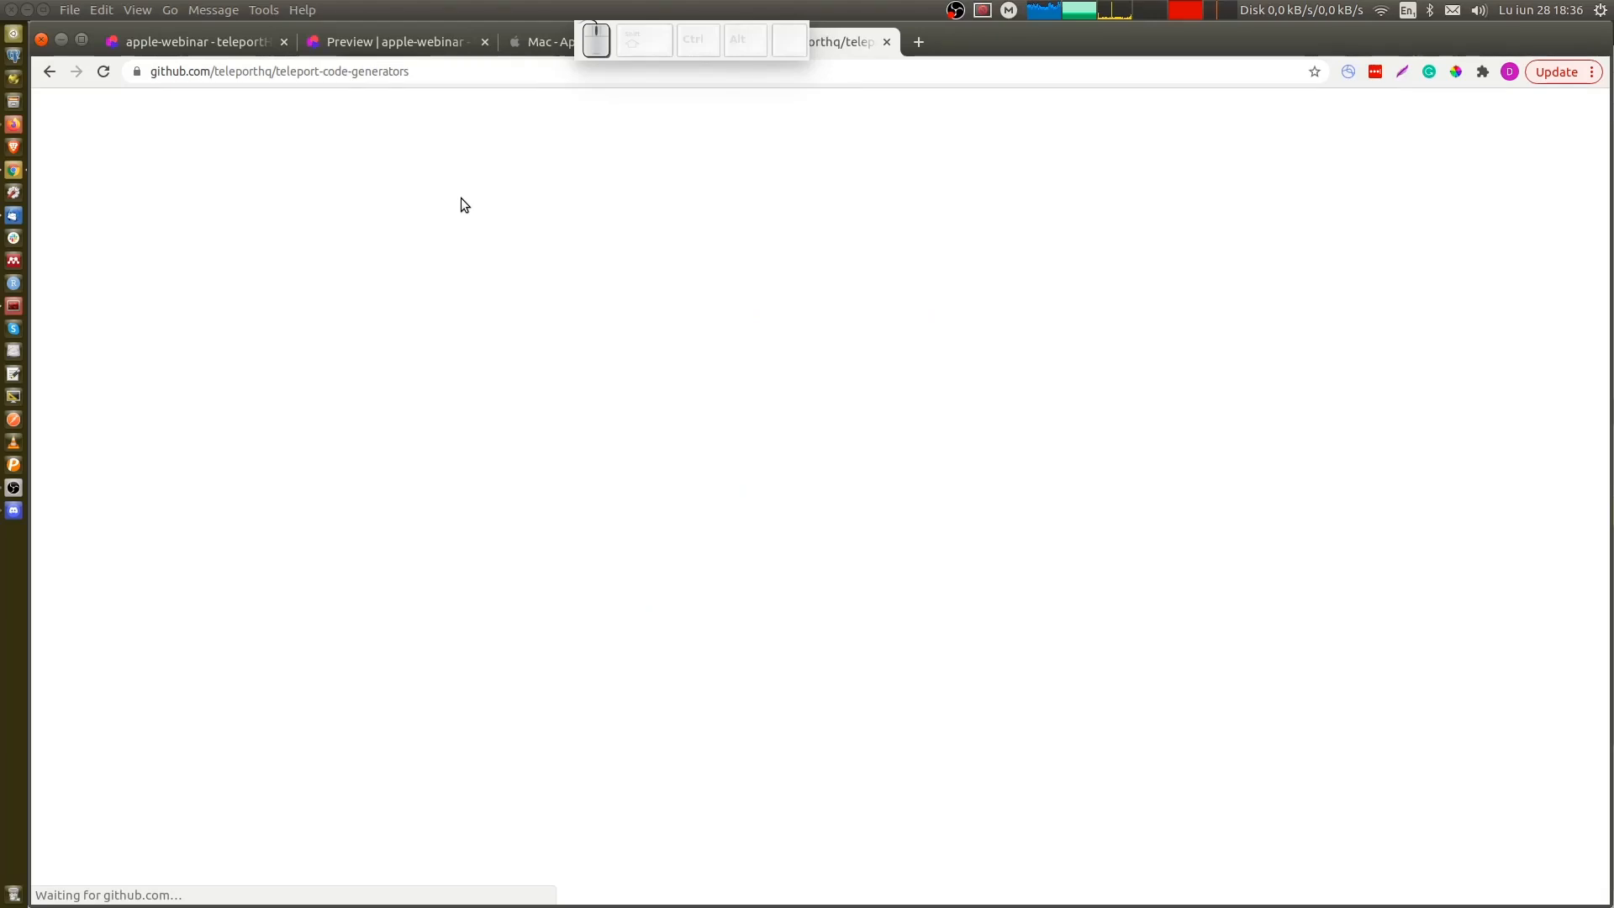
{"action": "key", "text": "ctrl+Tab"}
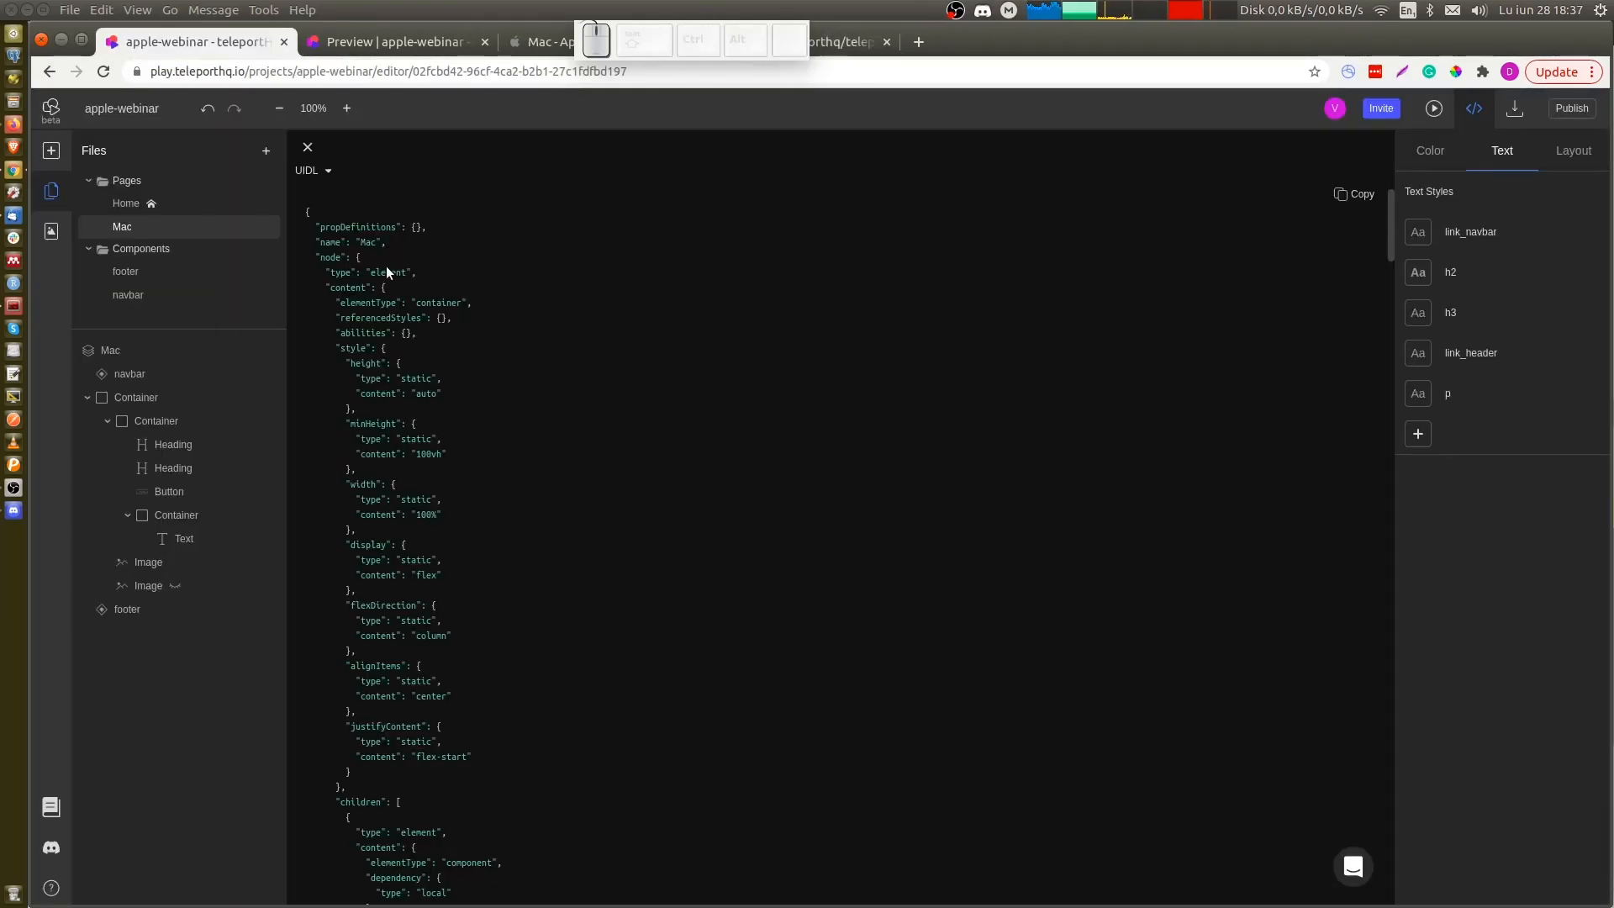
{"action": "key", "text": "ctrl+shift+Tab"}
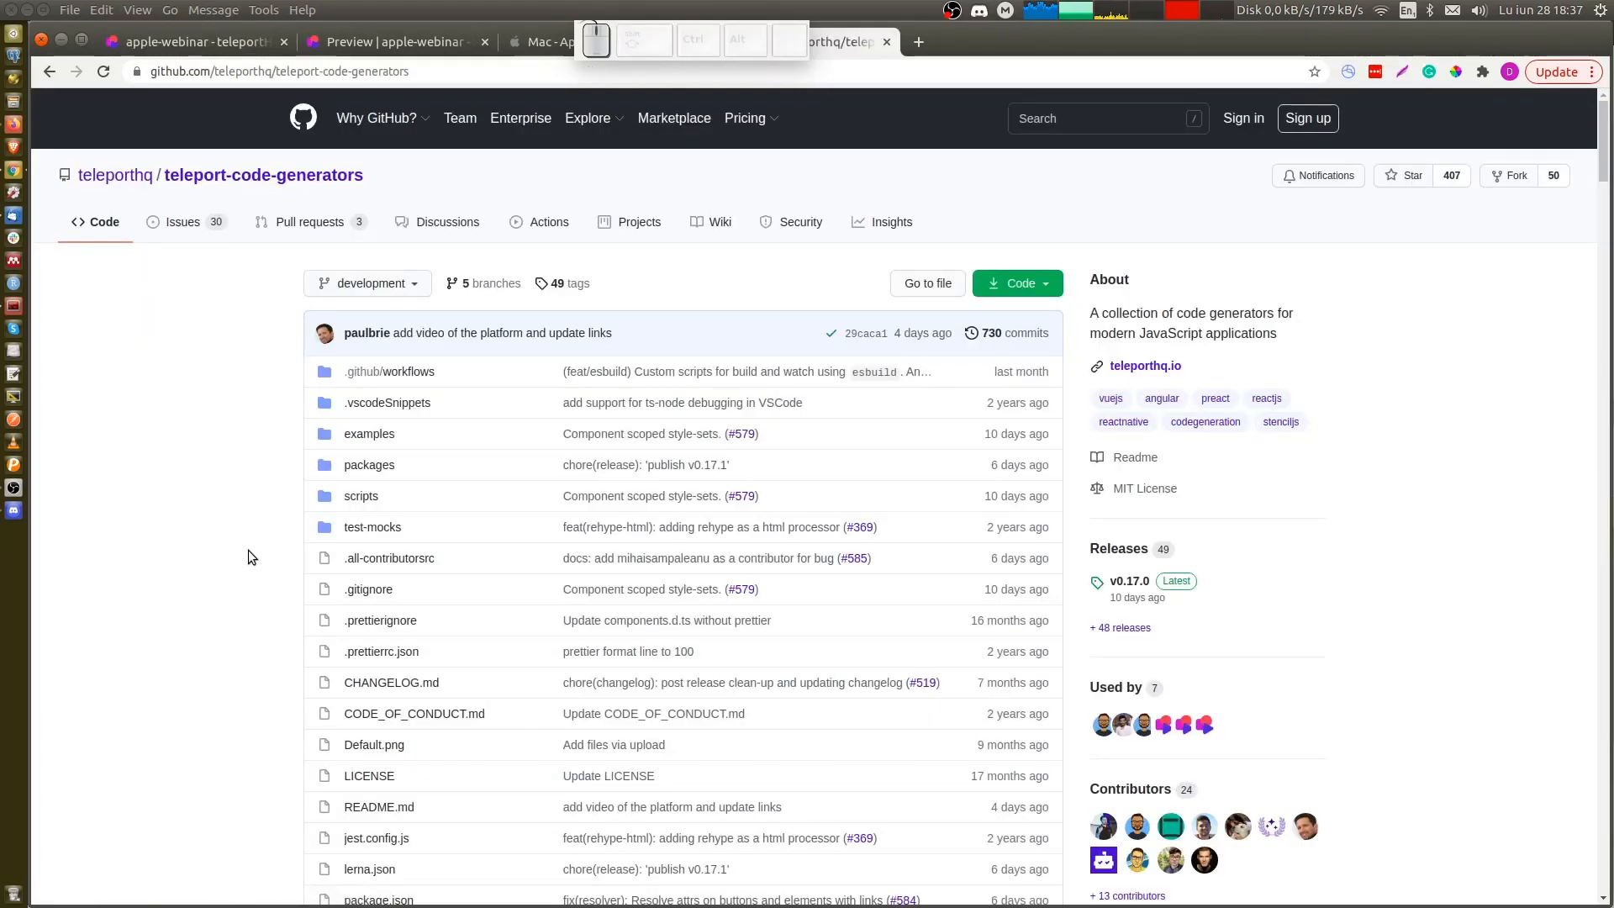
Look over the repository's README, return to the editor to view the Mac page's code as React, and close the code view
{"action": "scroll", "coordinate": [248, 550], "scroll_direction": "down", "scroll_amount": 5}
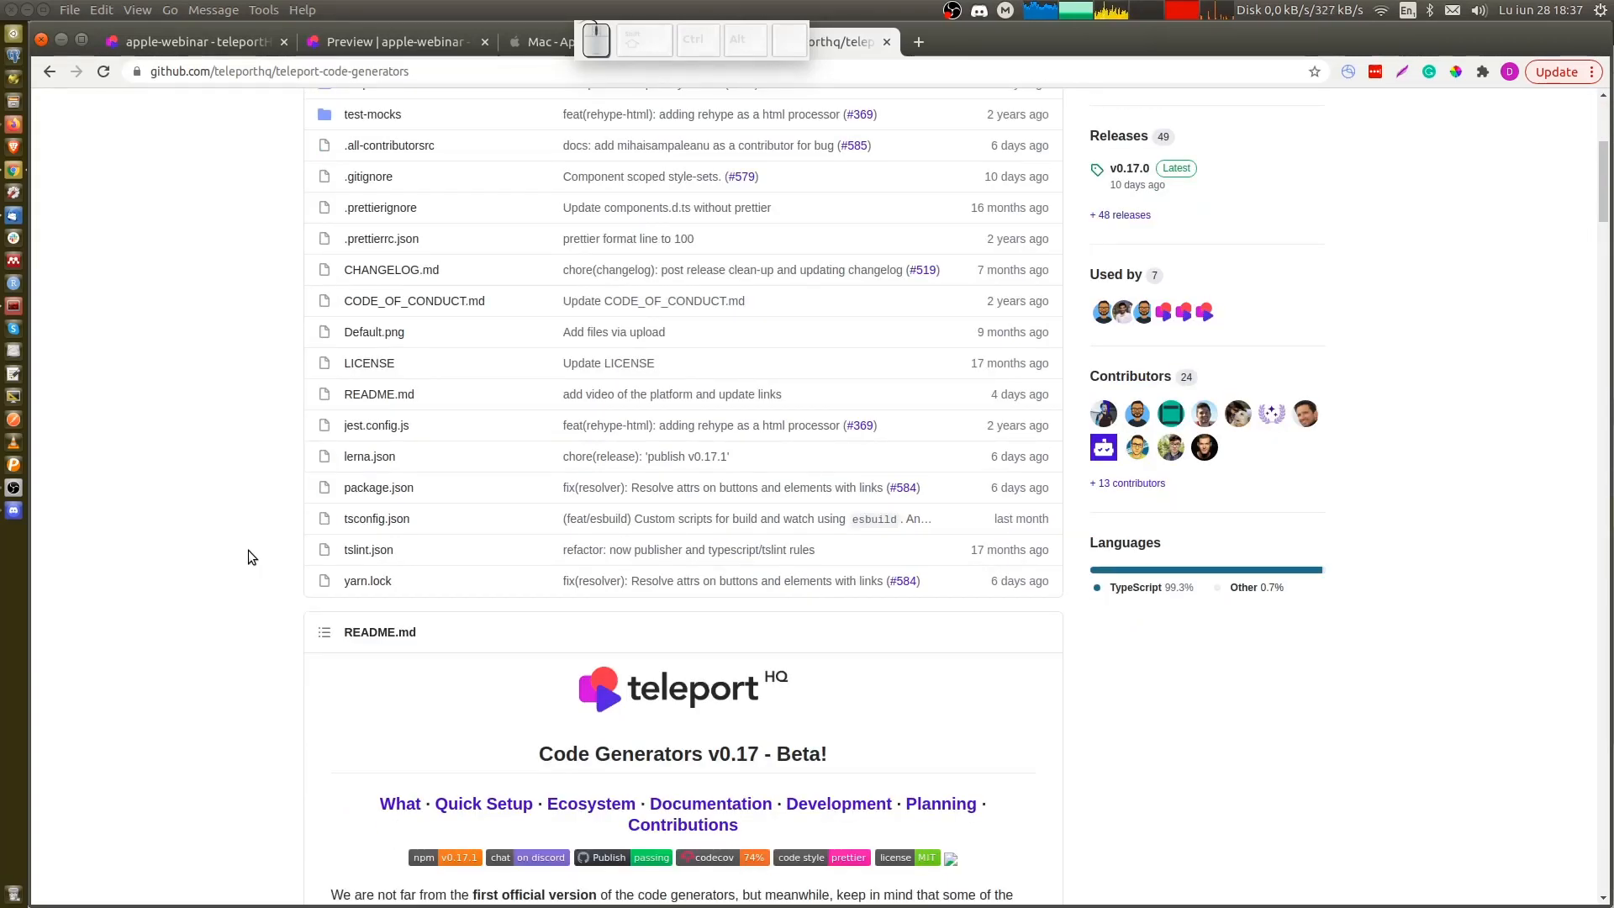
{"action": "key", "text": "ctrl+1"}
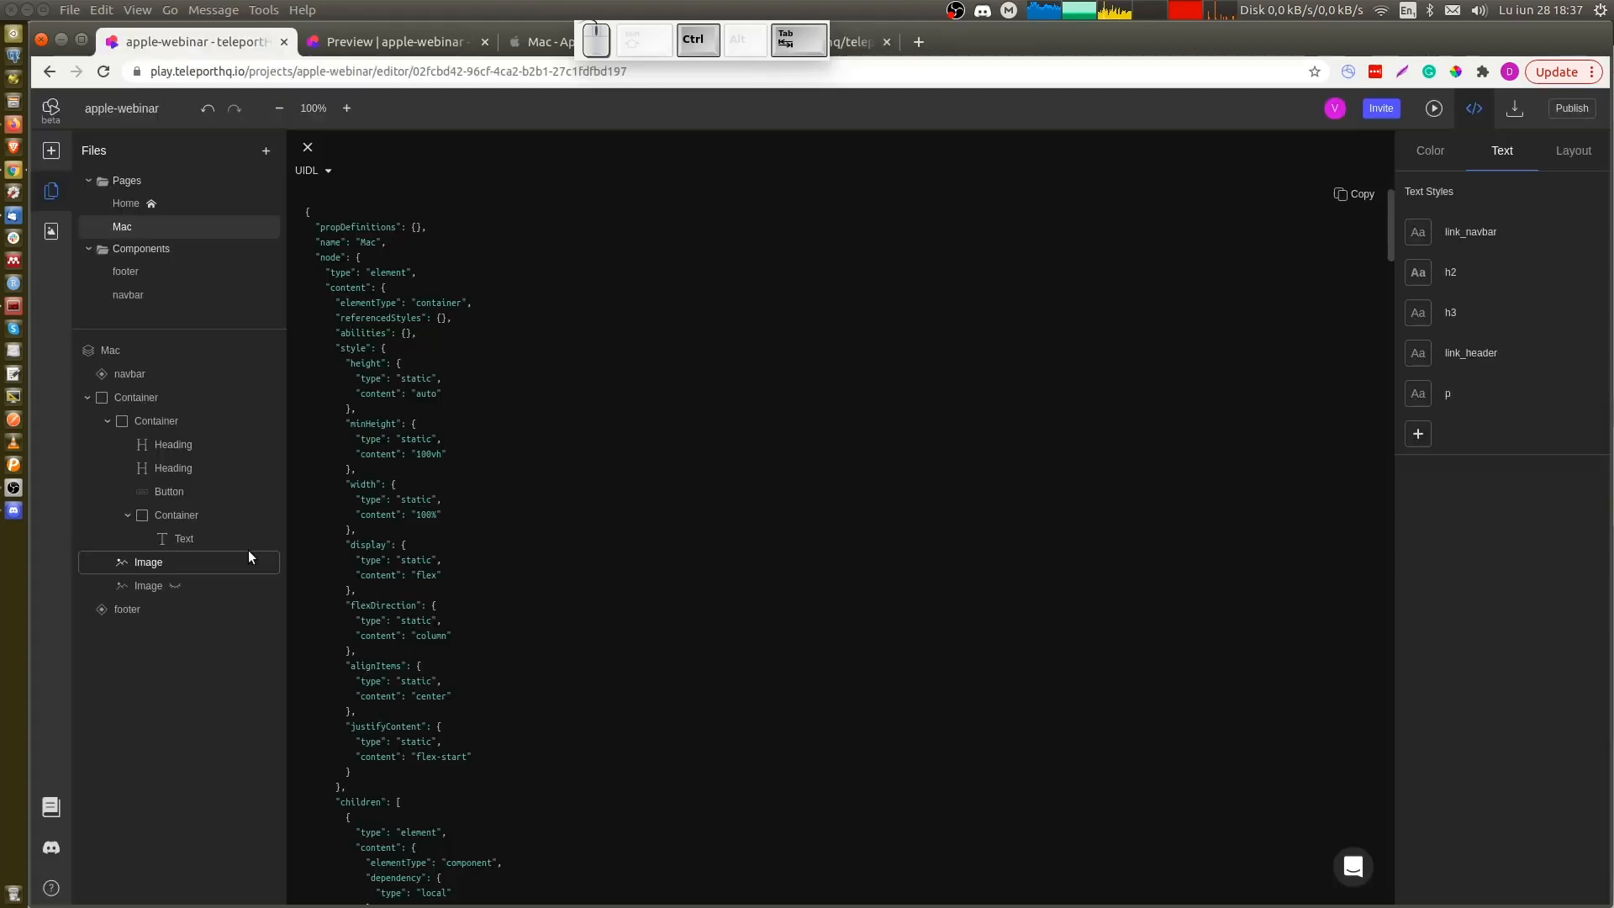
{"action": "left_click", "coordinate": [315, 171]}
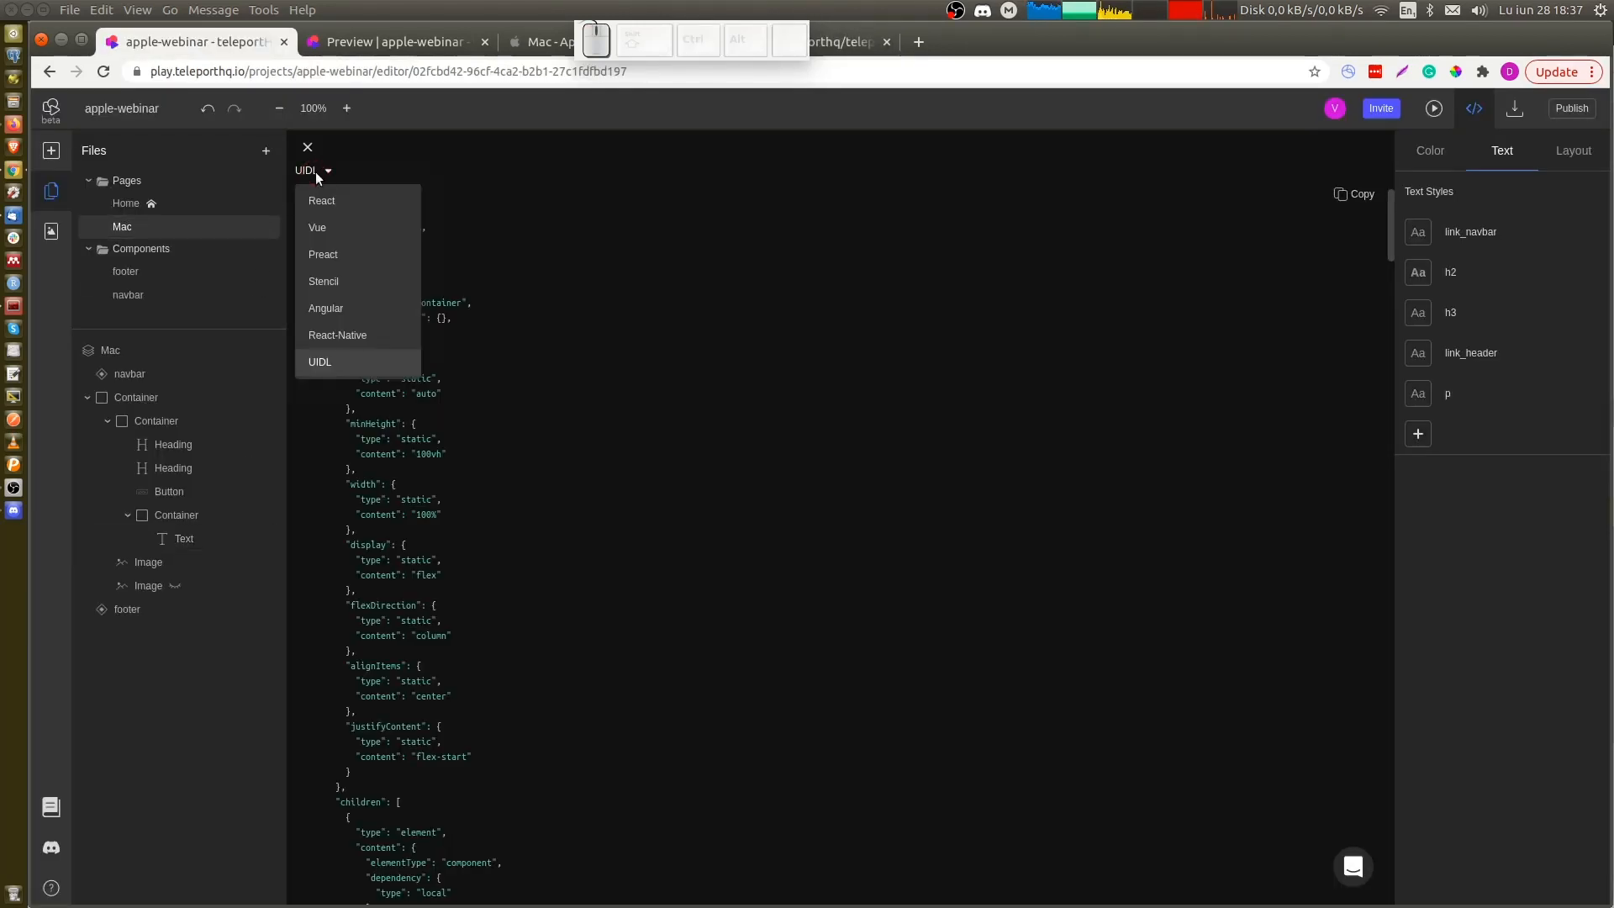
{"action": "left_click", "coordinate": [332, 205]}
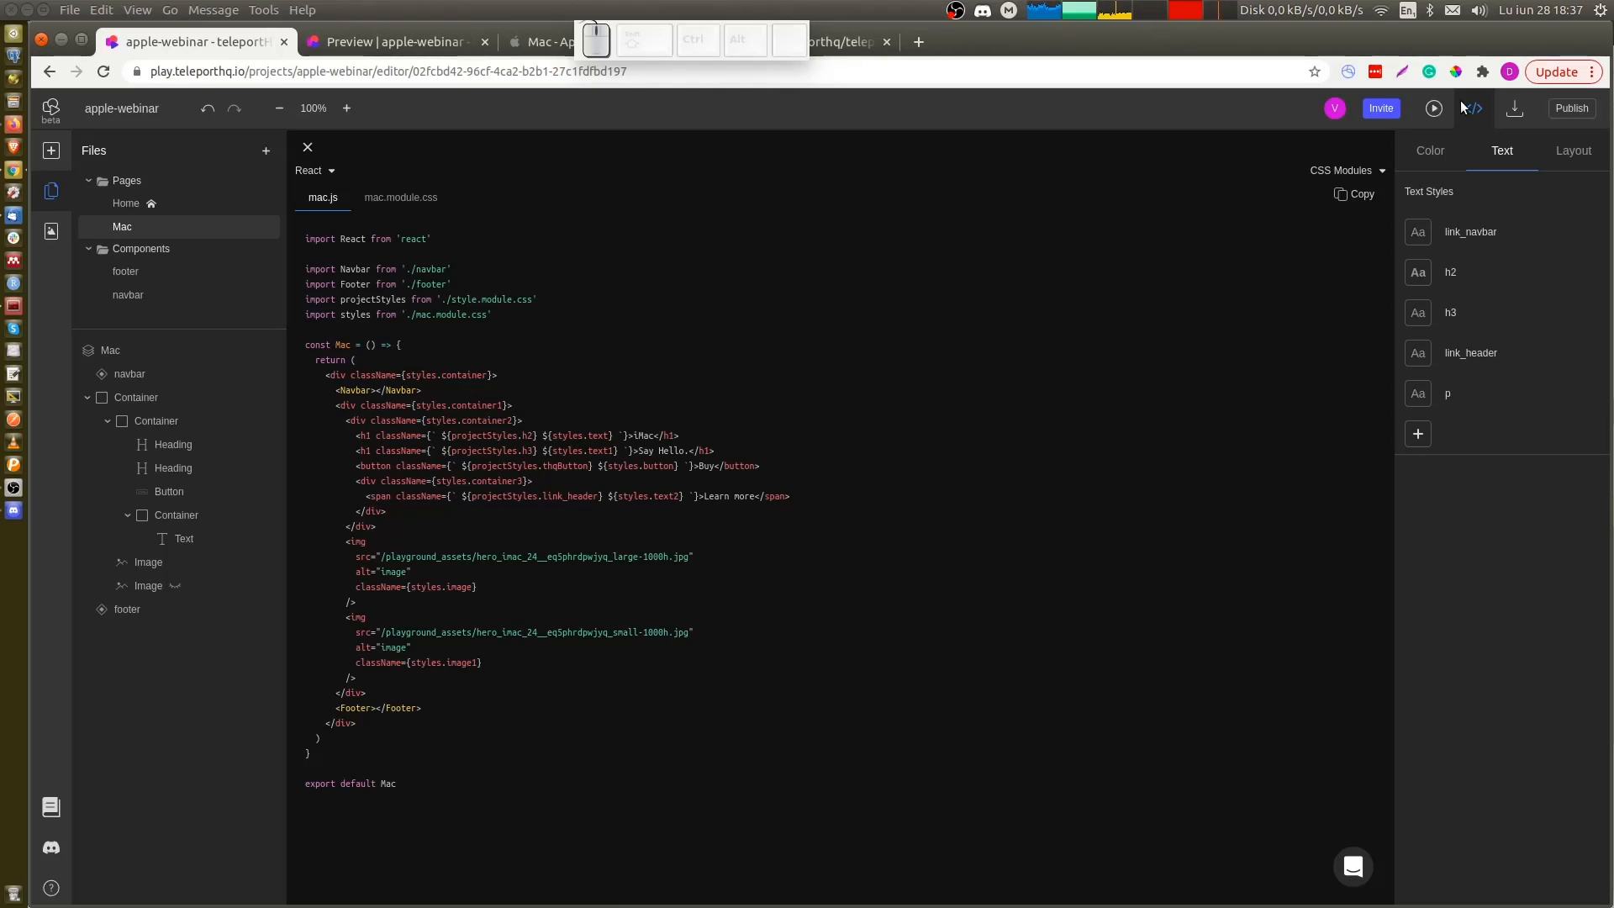
{"action": "left_click", "coordinate": [1484, 115]}
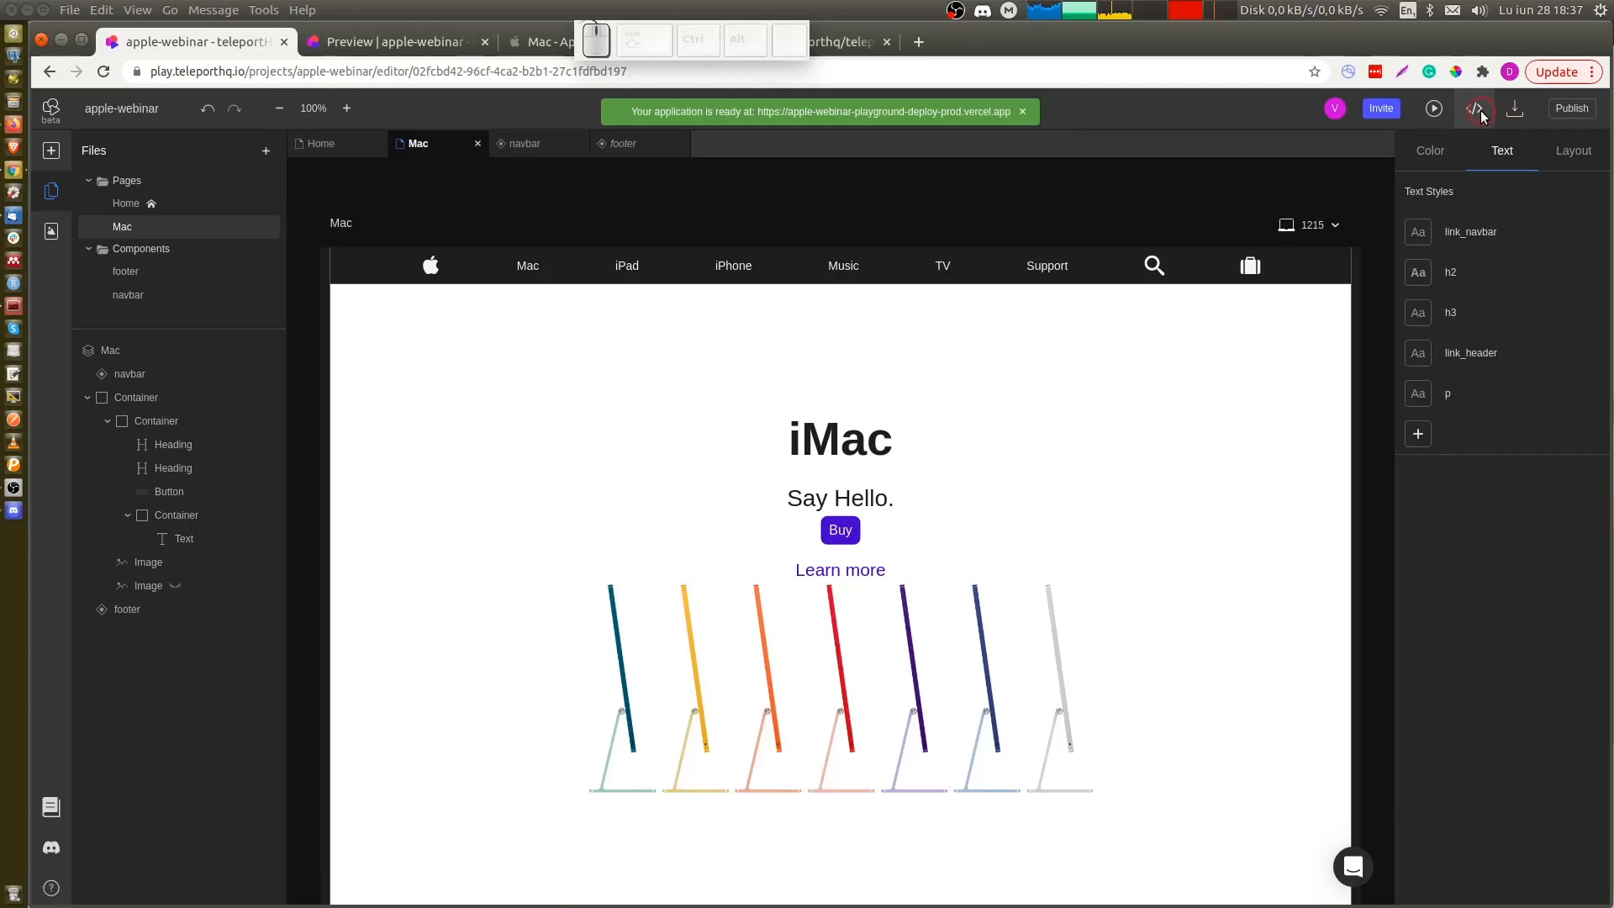
Export the project as React to CodeSandbox, check the generated sandbox, and return to the editor
{"action": "left_click", "coordinate": [1513, 112]}
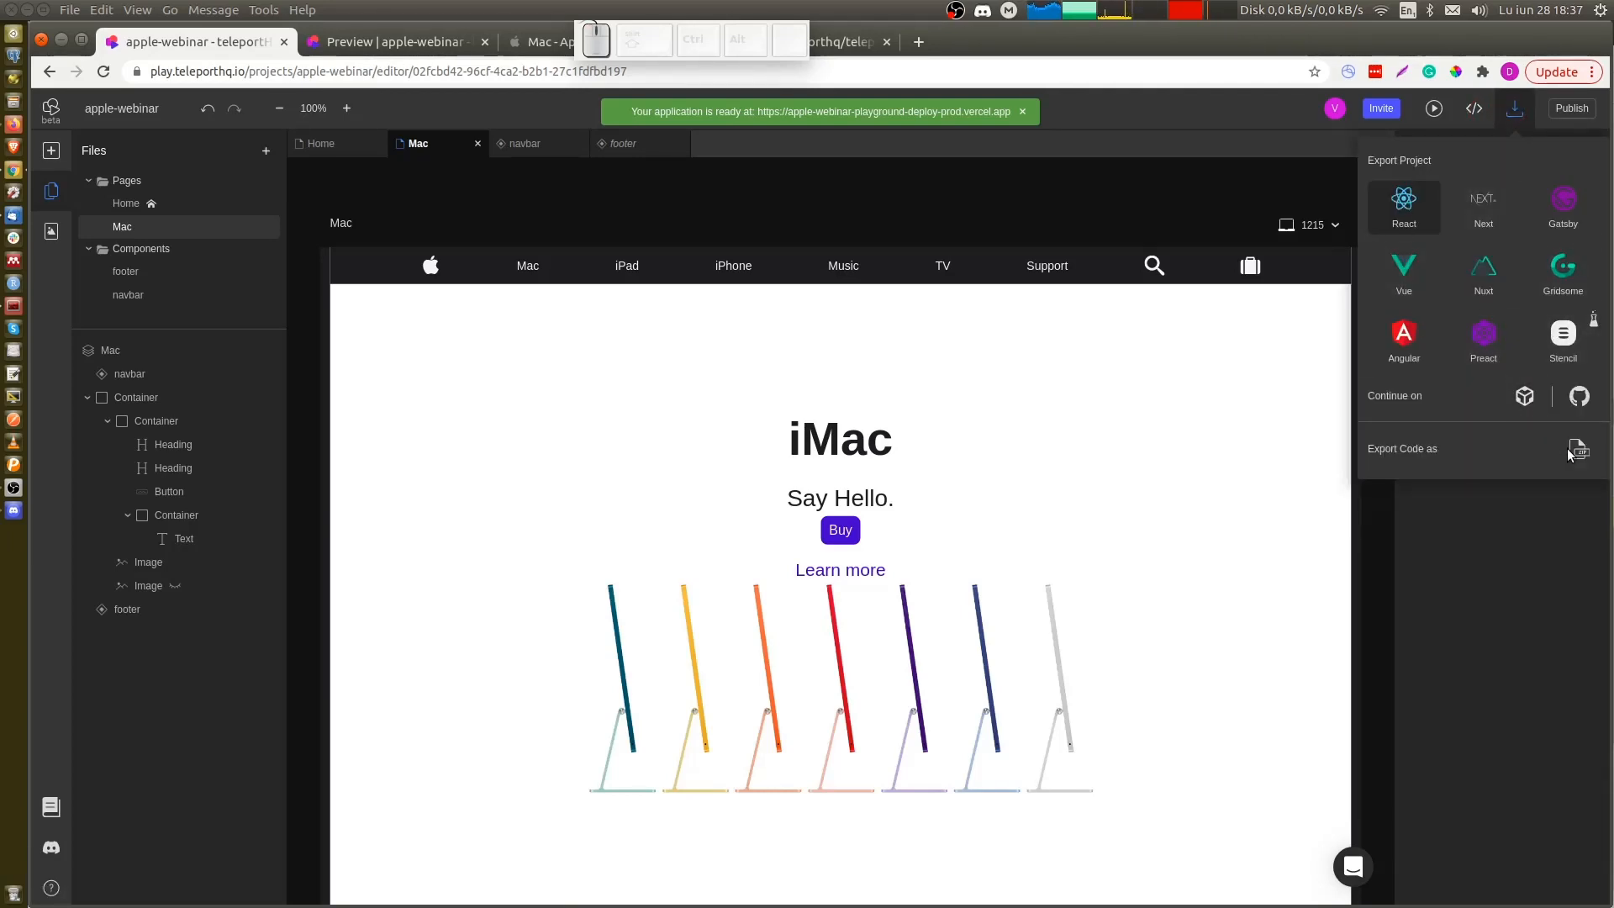
{"action": "left_click", "coordinate": [1529, 399]}
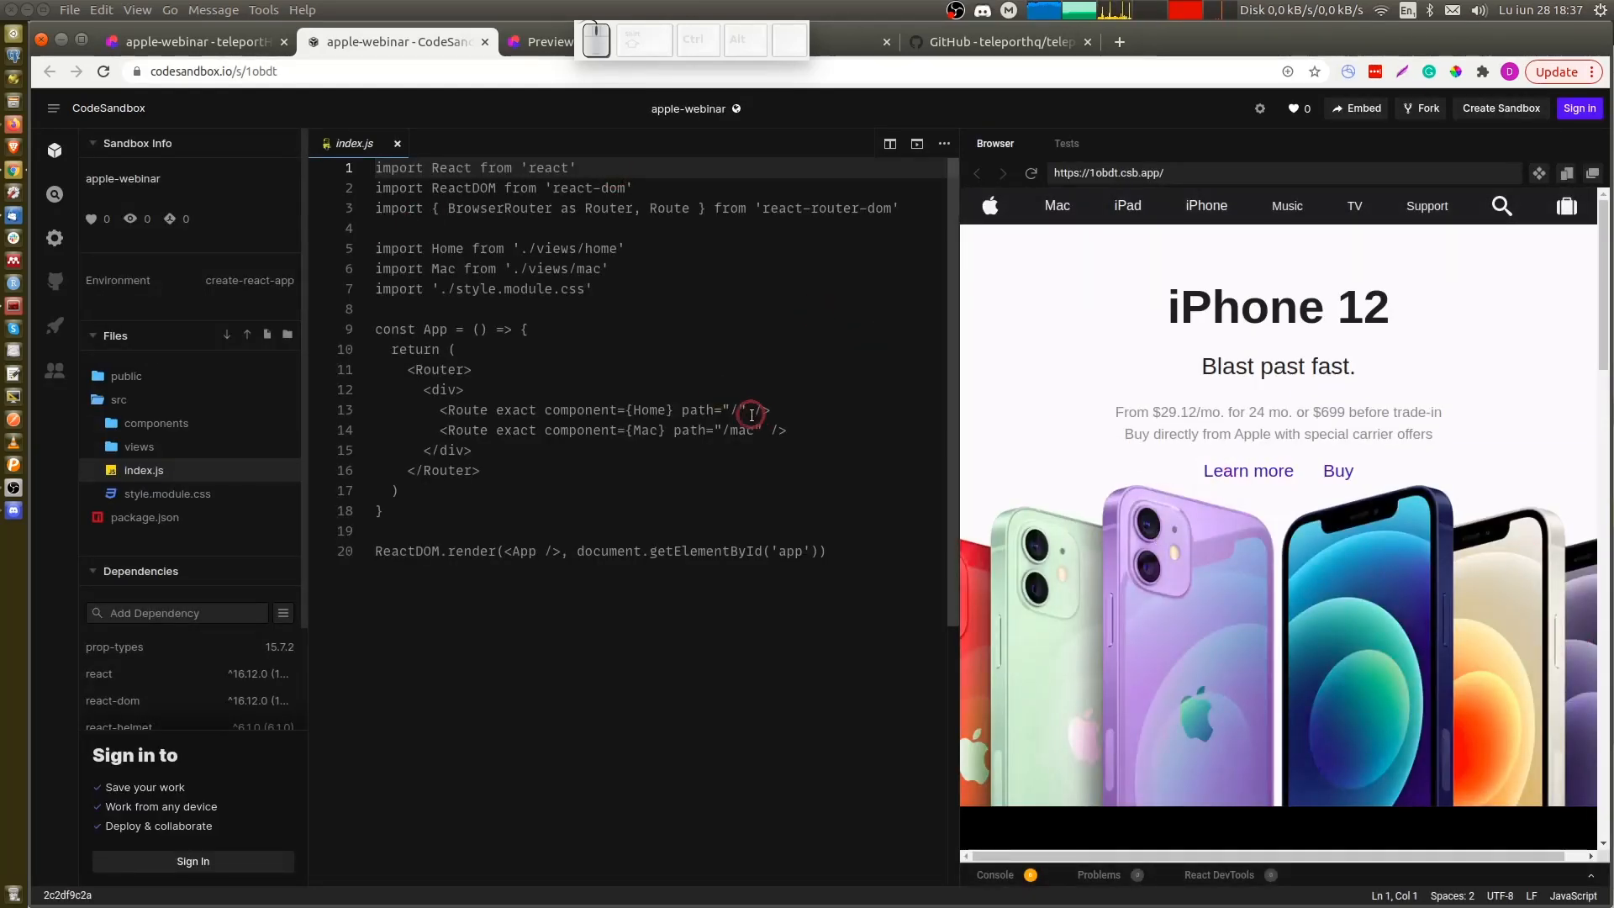
{"action": "key", "text": "ctrl+shift+Tab"}
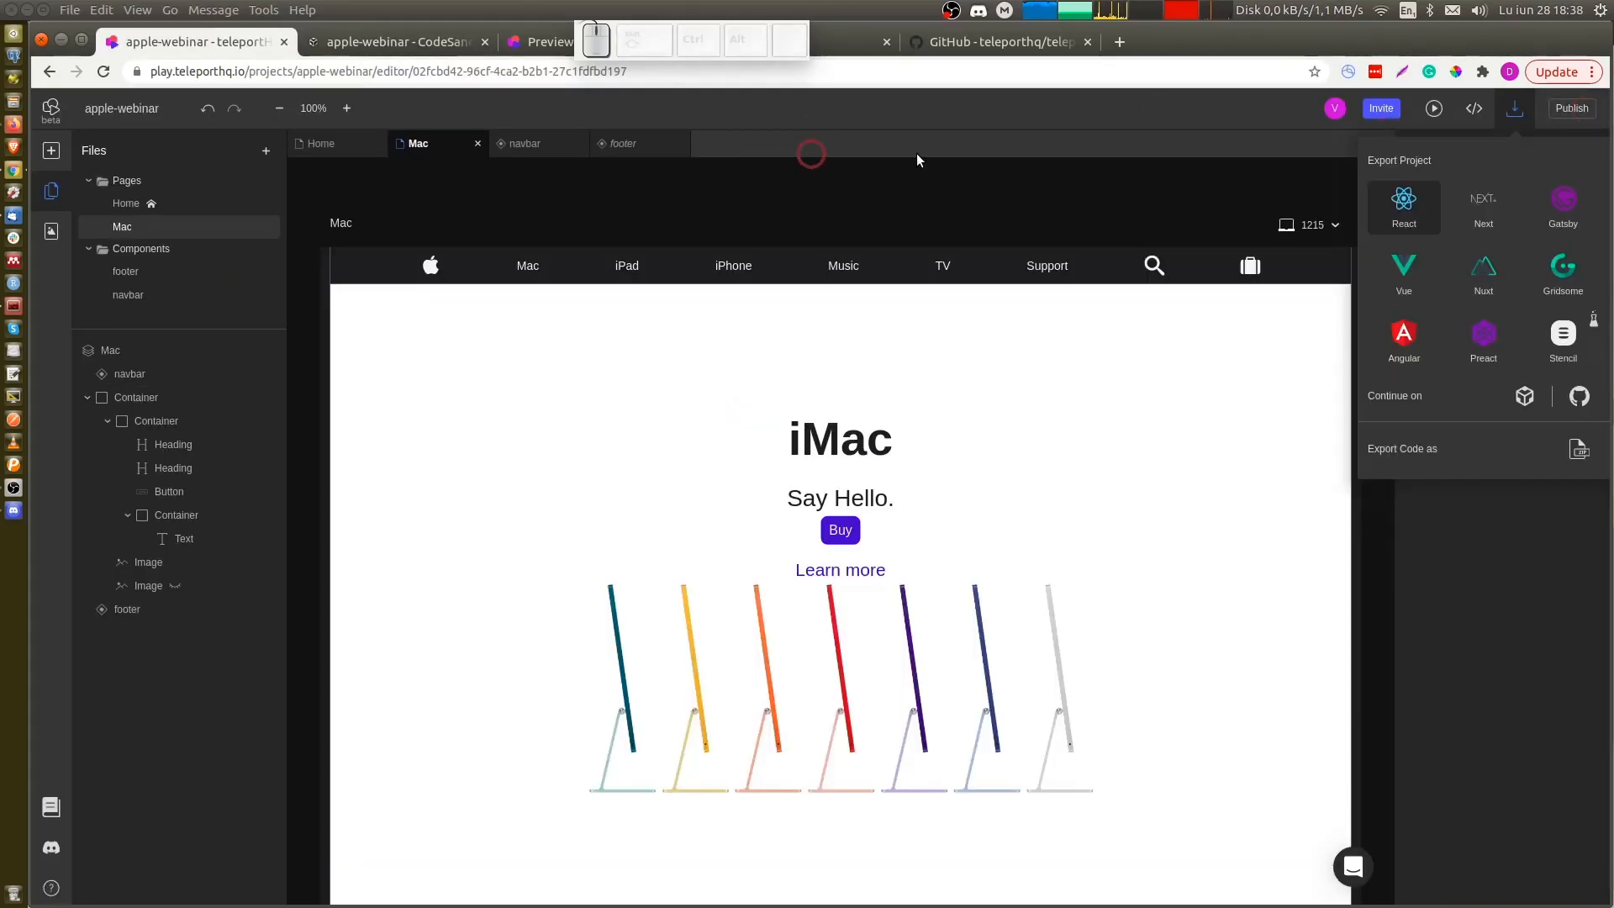
Open the published apple-webinar site from its teleportHQ hosting link and select its web address
{"action": "left_click", "coordinate": [1579, 123]}
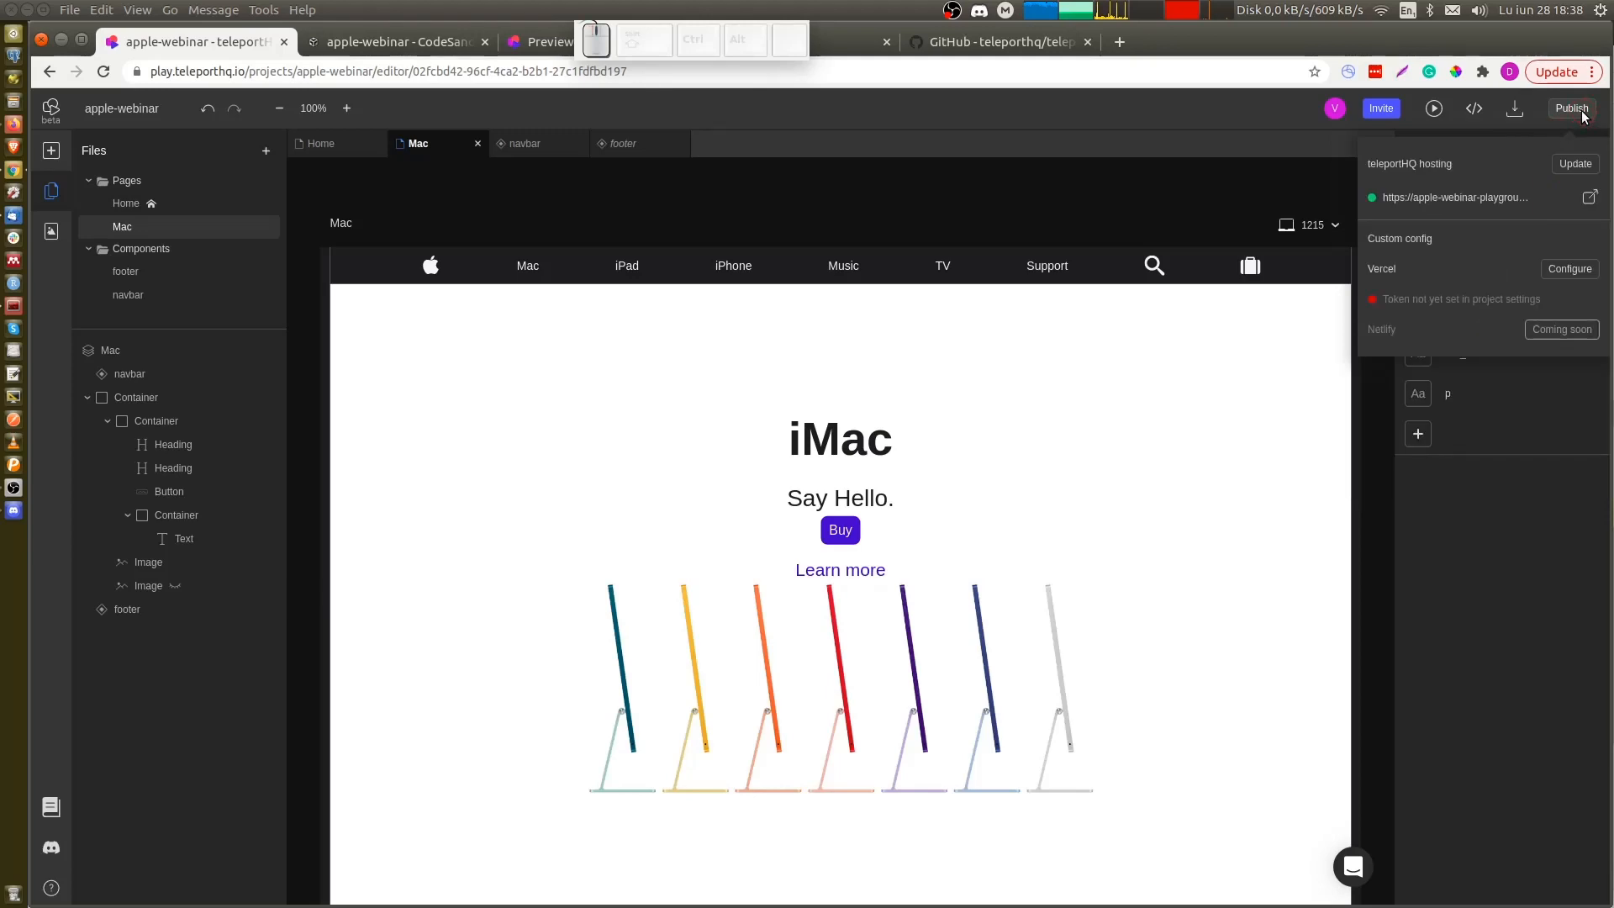
{"action": "left_click", "coordinate": [1589, 198]}
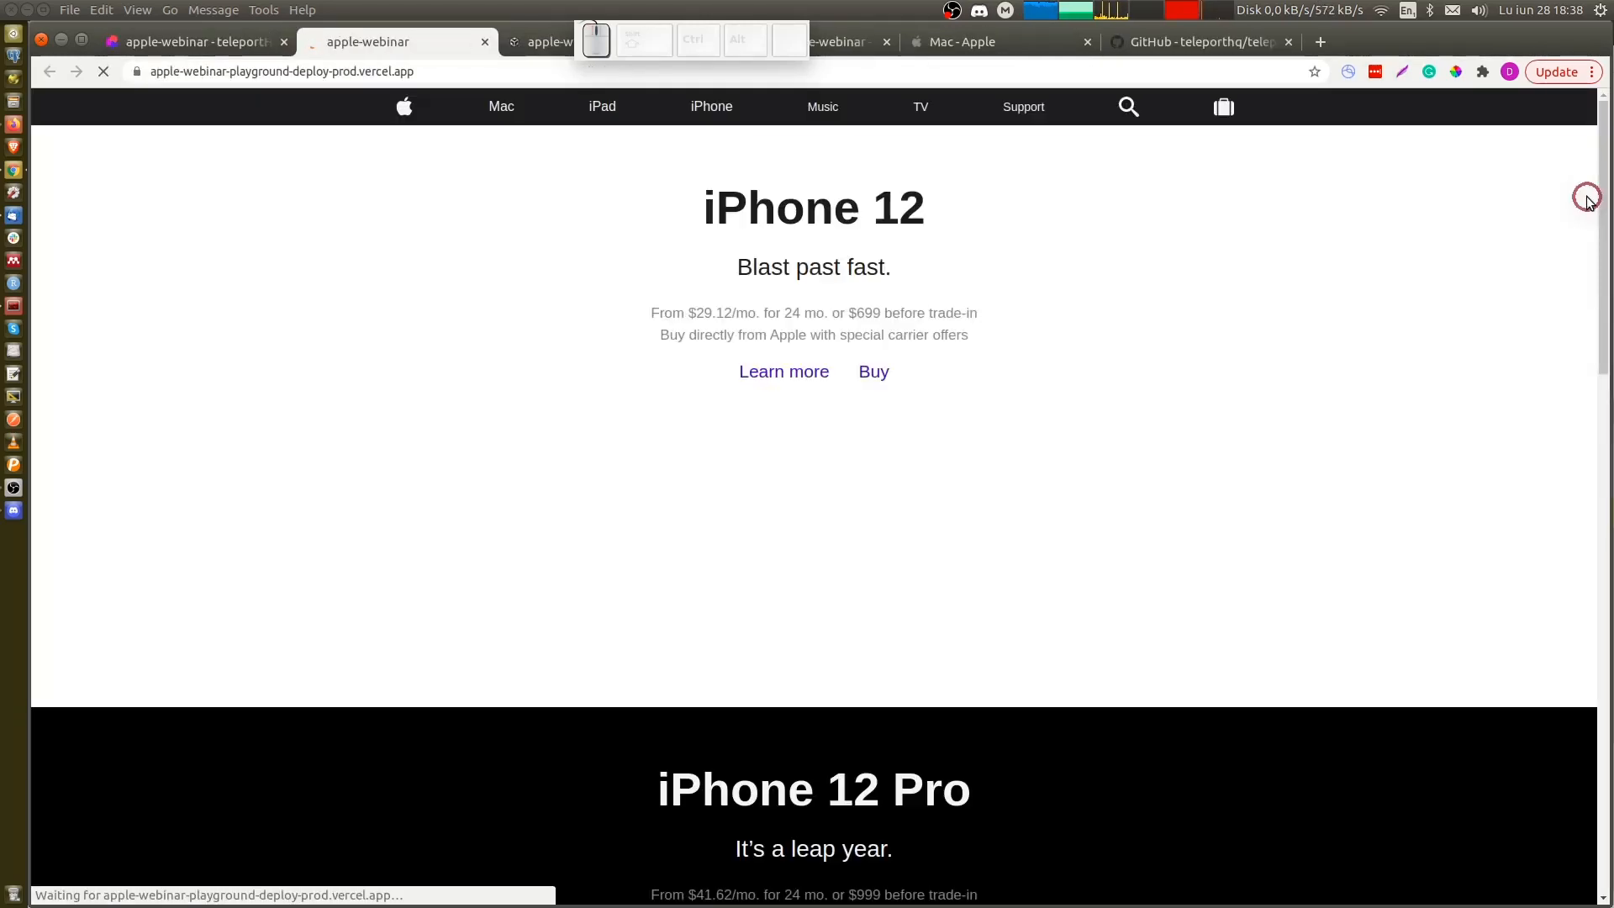
{"action": "left_click", "coordinate": [489, 74]}
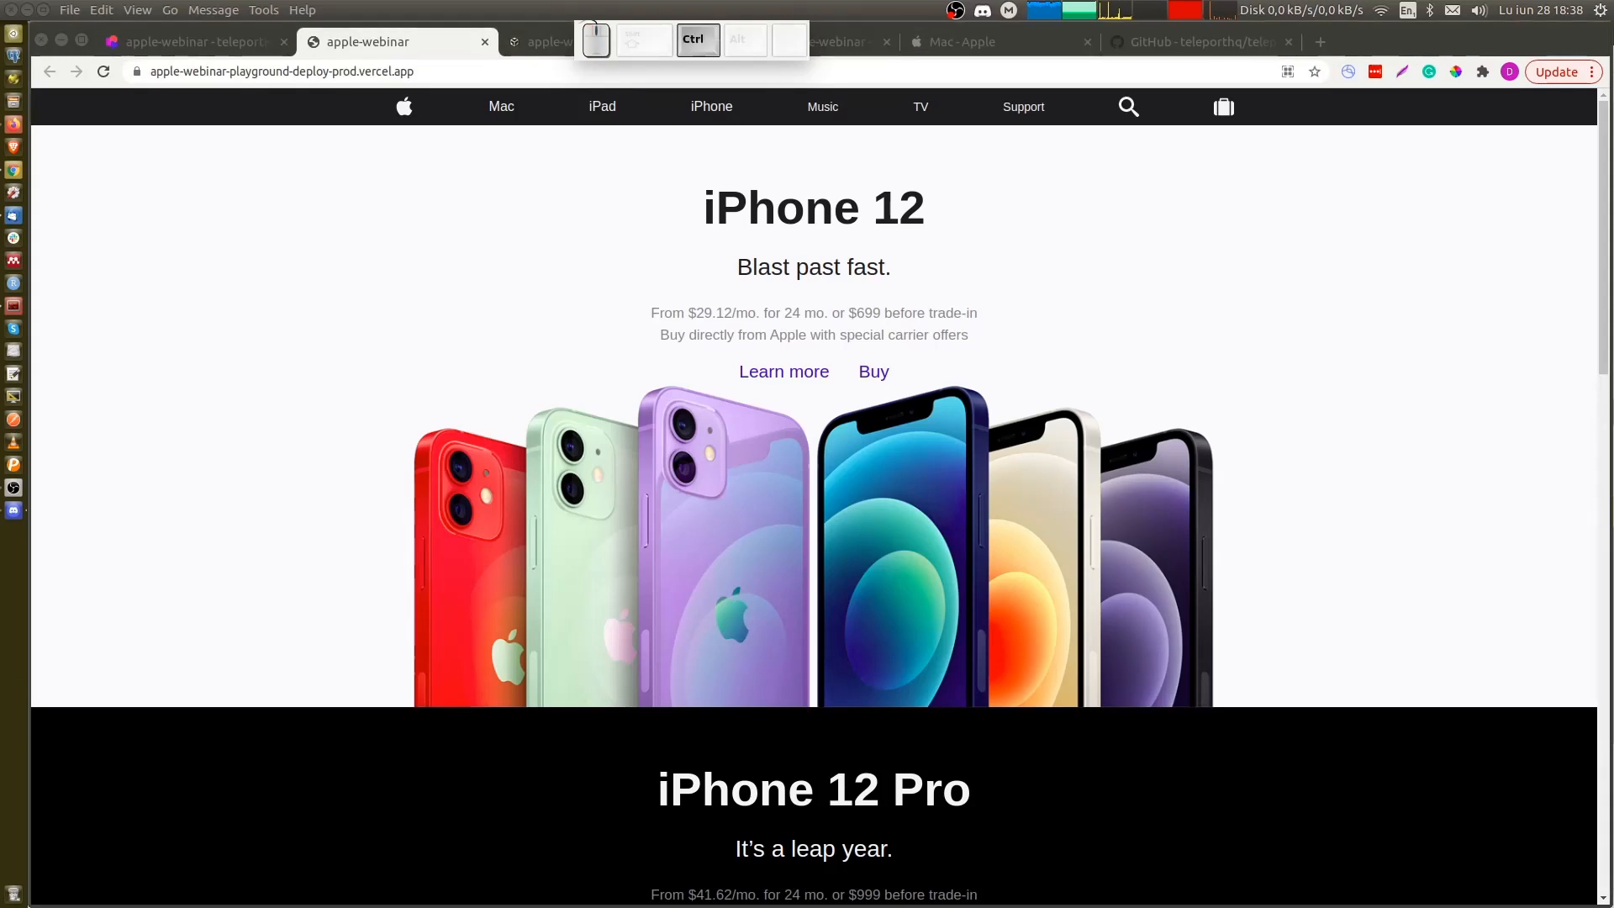
{"action": "key", "text": "ctrl+v"}
{"action": "key", "text": "Return"}
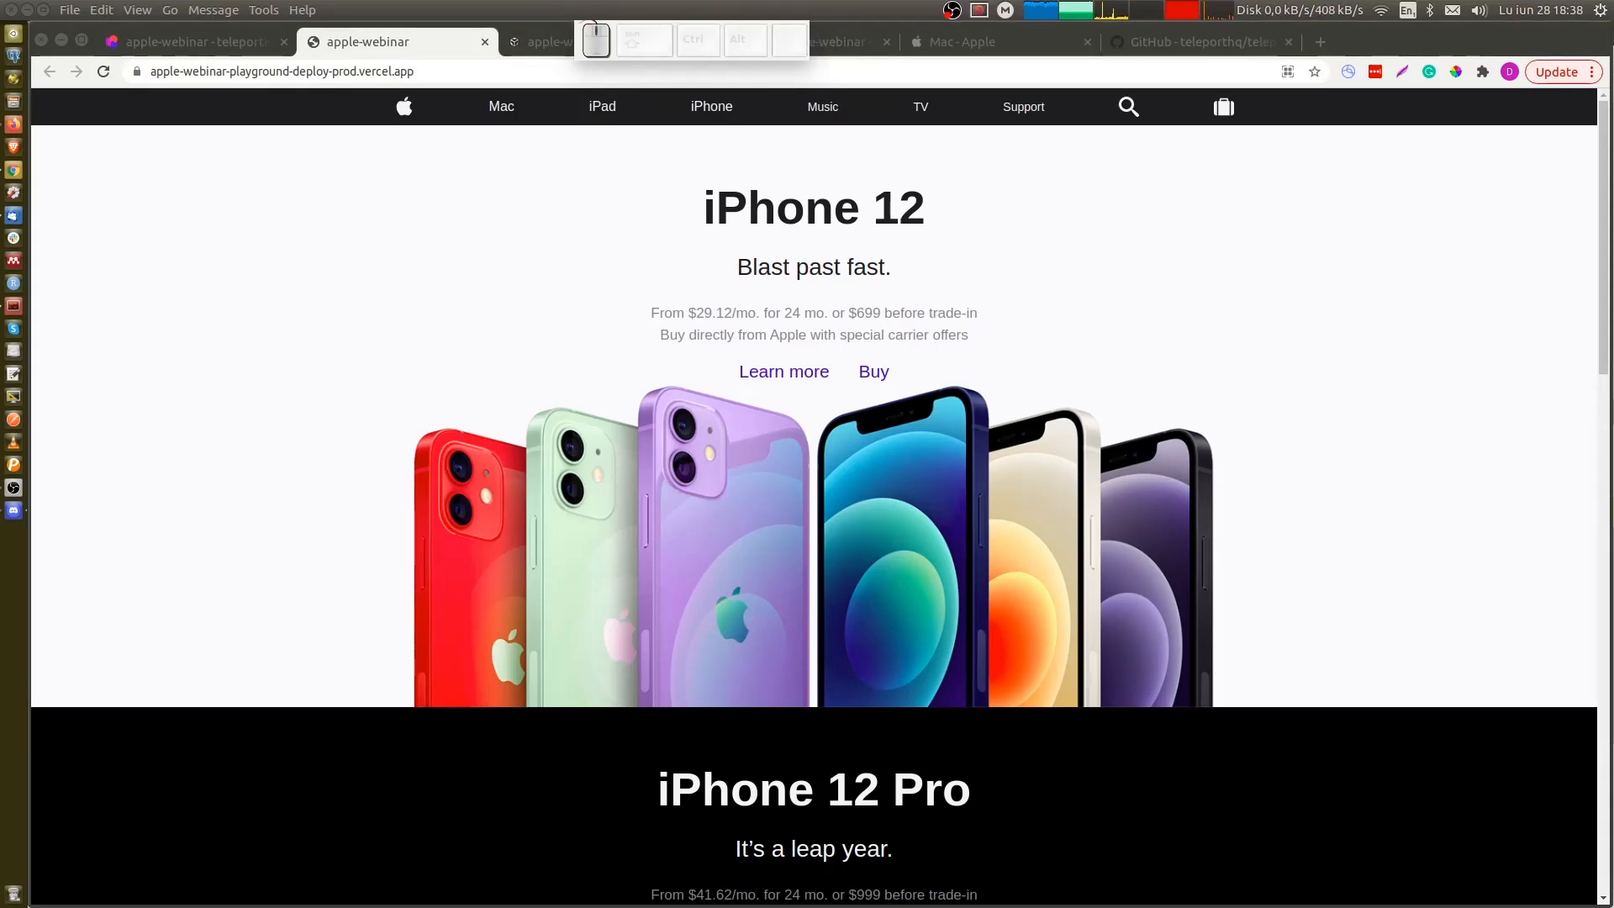
Examine the published home page from the iPhone 12 section through the footnotes and back to its navbar
{"action": "scroll", "coordinate": [454, 511], "scroll_direction": "down", "scroll_amount": 3}
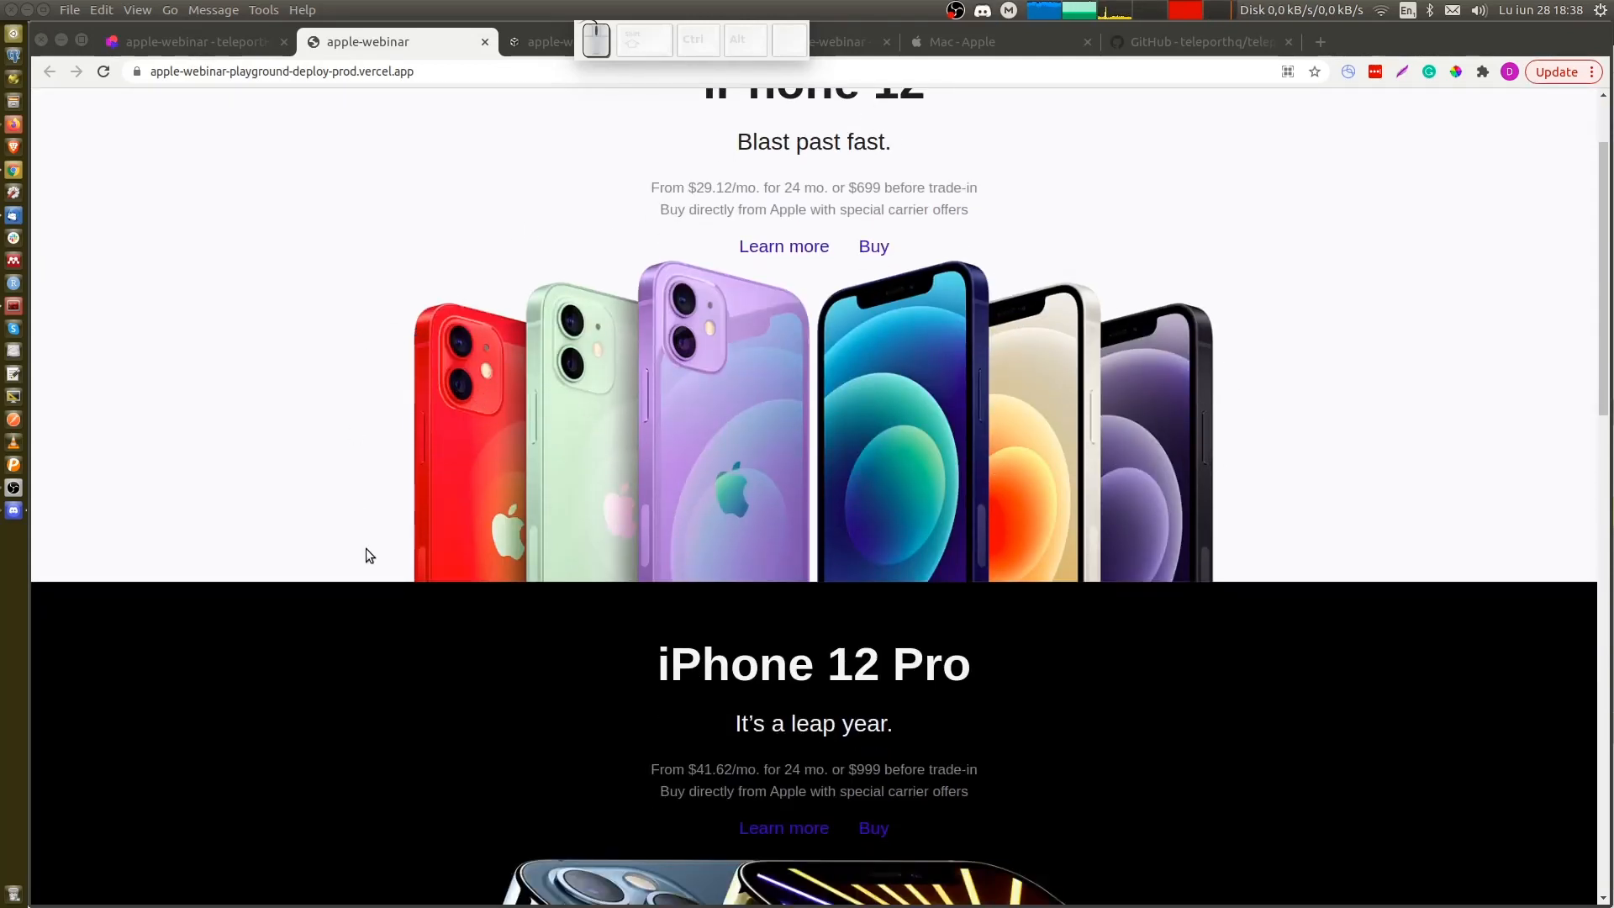
{"action": "scroll", "coordinate": [366, 548], "scroll_direction": "down", "scroll_amount": 4}
{"action": "scroll", "coordinate": [365, 548], "scroll_direction": "down", "scroll_amount": 4}
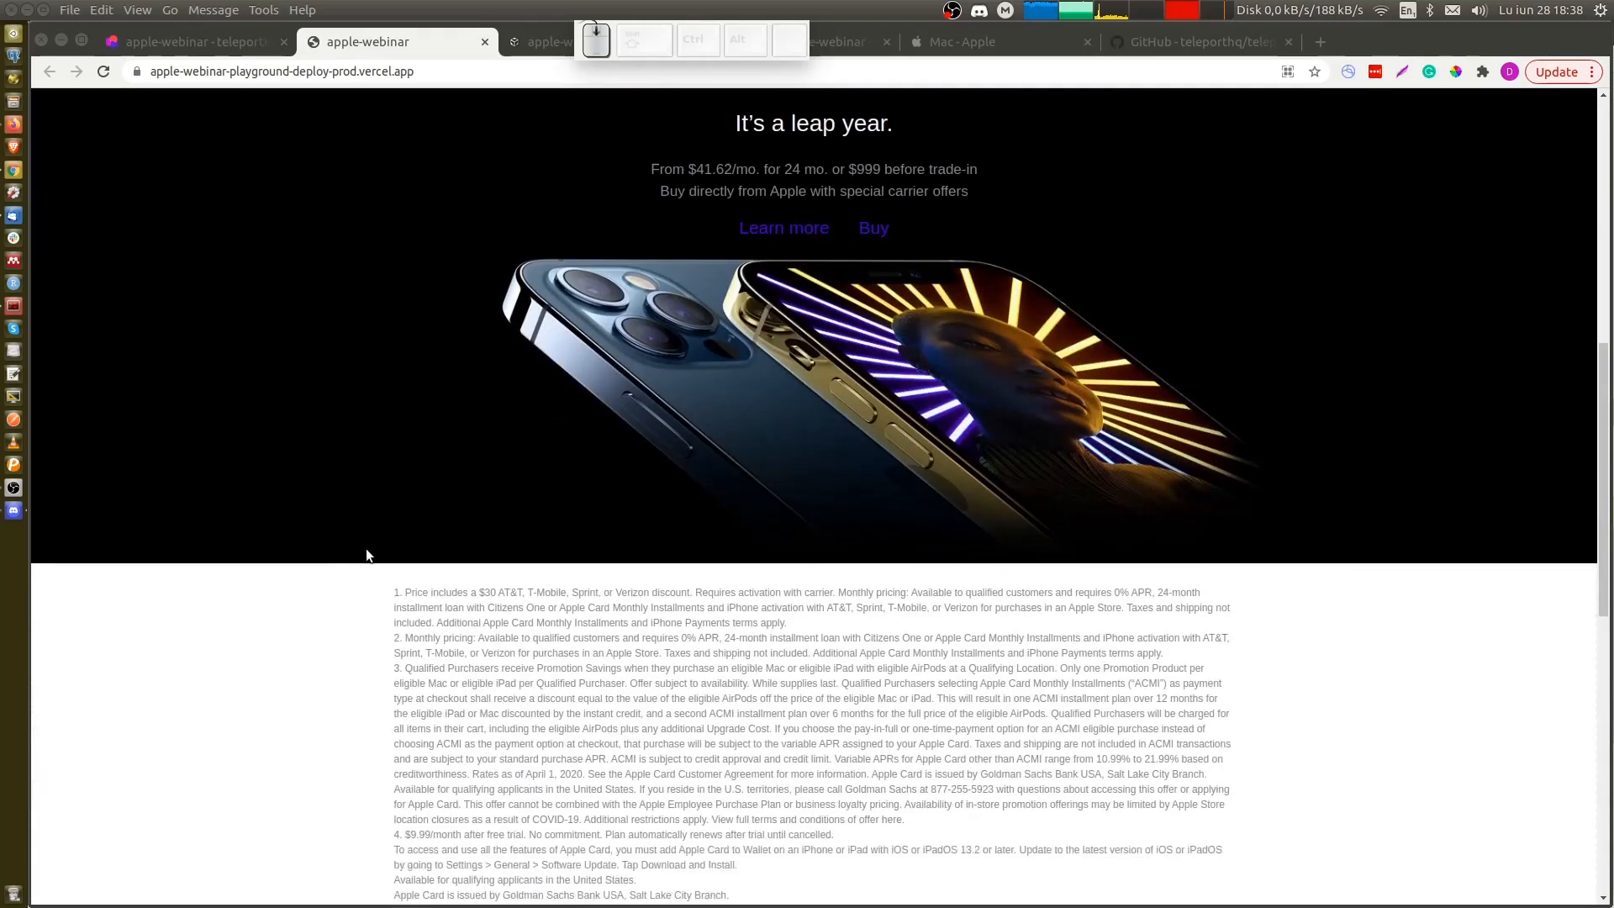
{"action": "scroll", "coordinate": [366, 548], "scroll_direction": "down", "scroll_amount": 10}
{"action": "scroll", "coordinate": [366, 548], "scroll_direction": "up", "scroll_amount": 10}
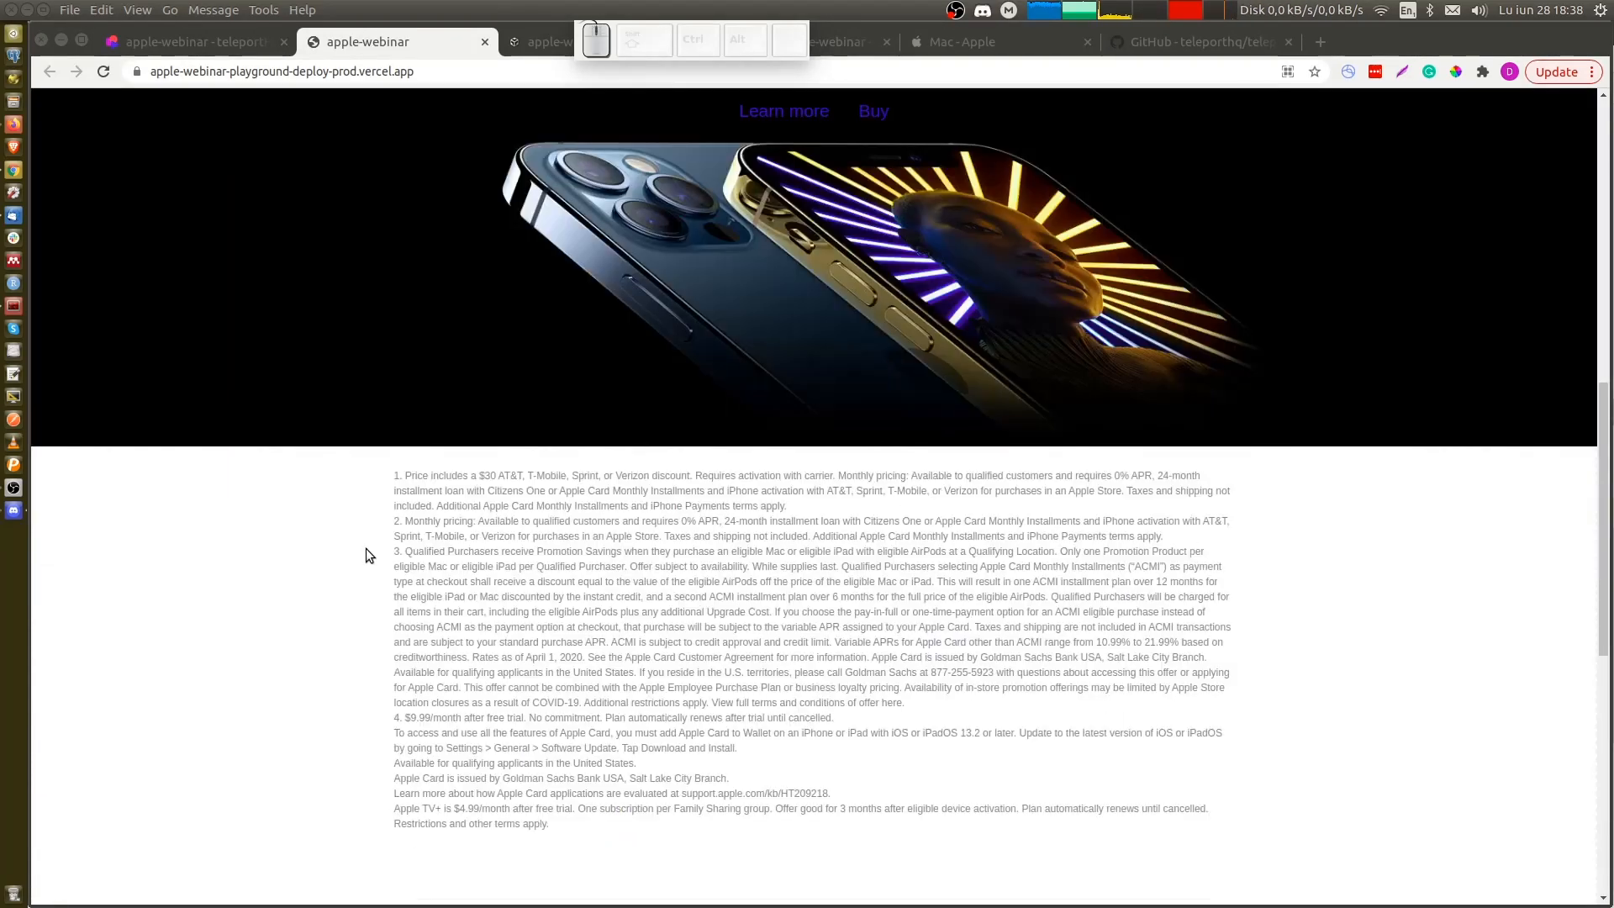
{"action": "scroll", "coordinate": [366, 548], "scroll_direction": "up", "scroll_amount": 10}
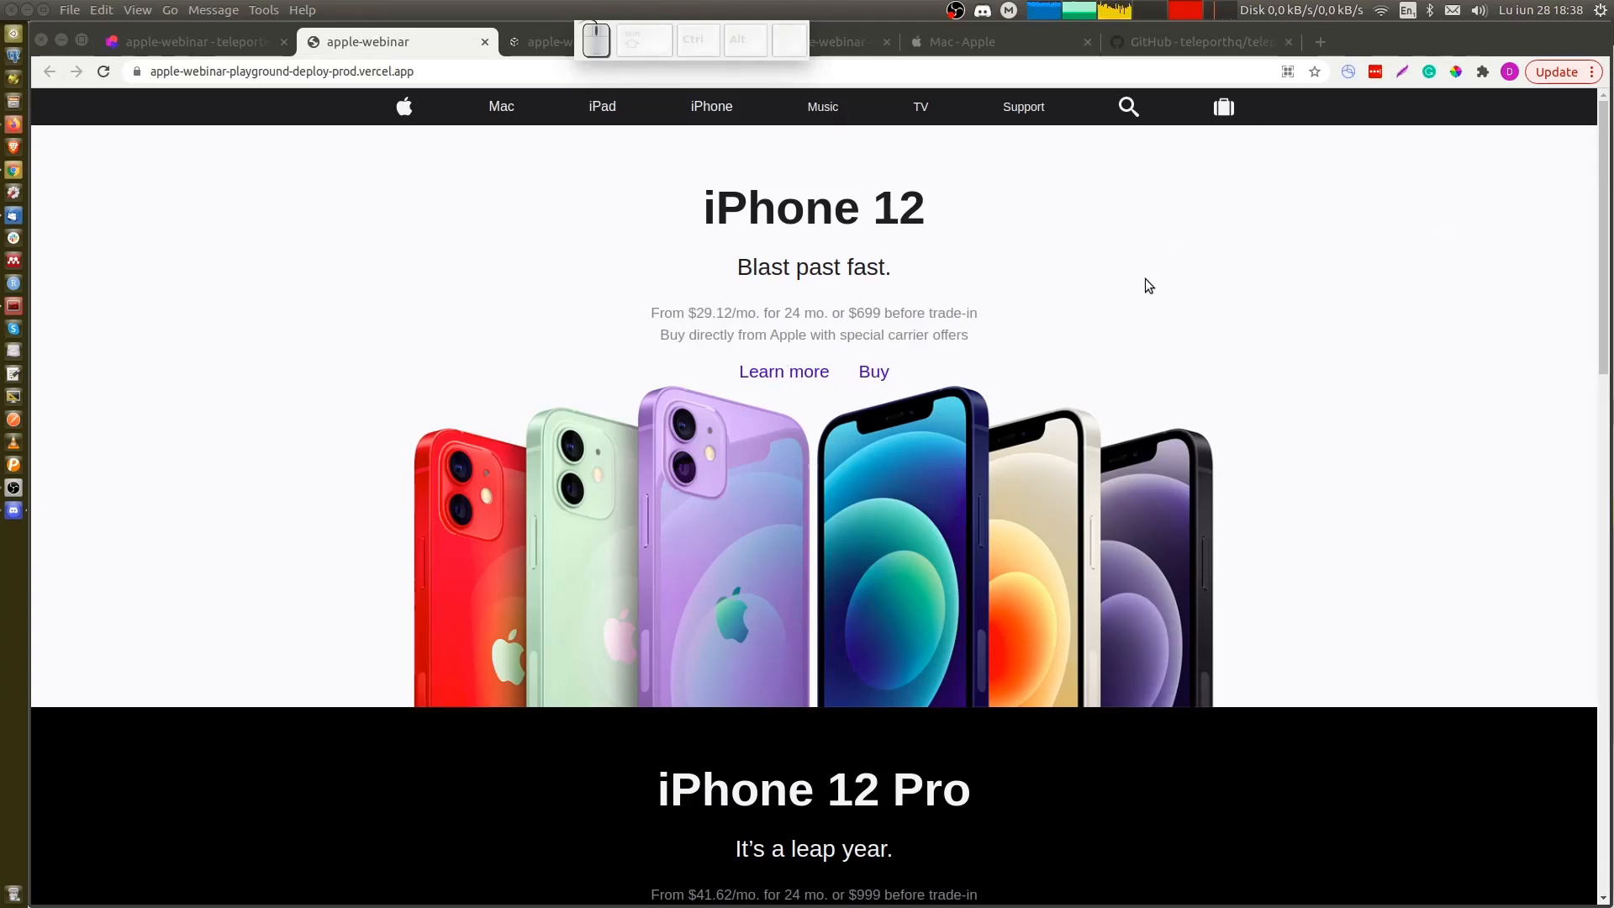
{"action": "key", "text": "F12"}
{"action": "key", "text": "ctrl+shift+c"}
{"action": "left_click_drag", "start_coordinate": [1496, 344], "coordinate": [1607, 375]}
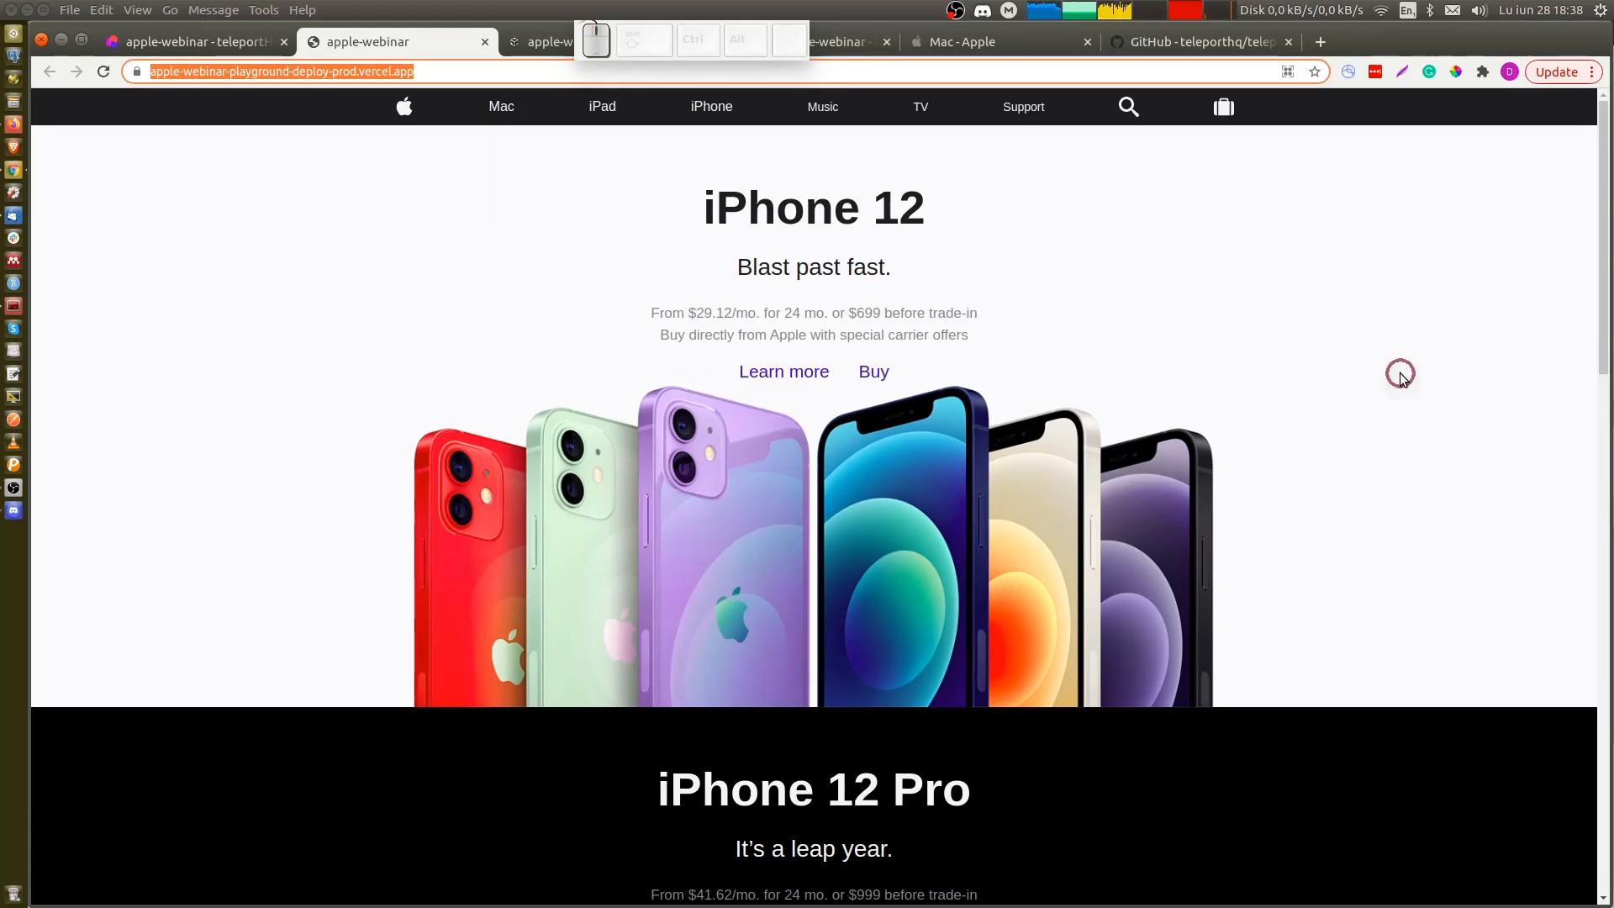
Return to the editor, dismiss the publishing options, and select the Mac page's main container to view its layout
{"action": "left_click", "coordinate": [179, 41]}
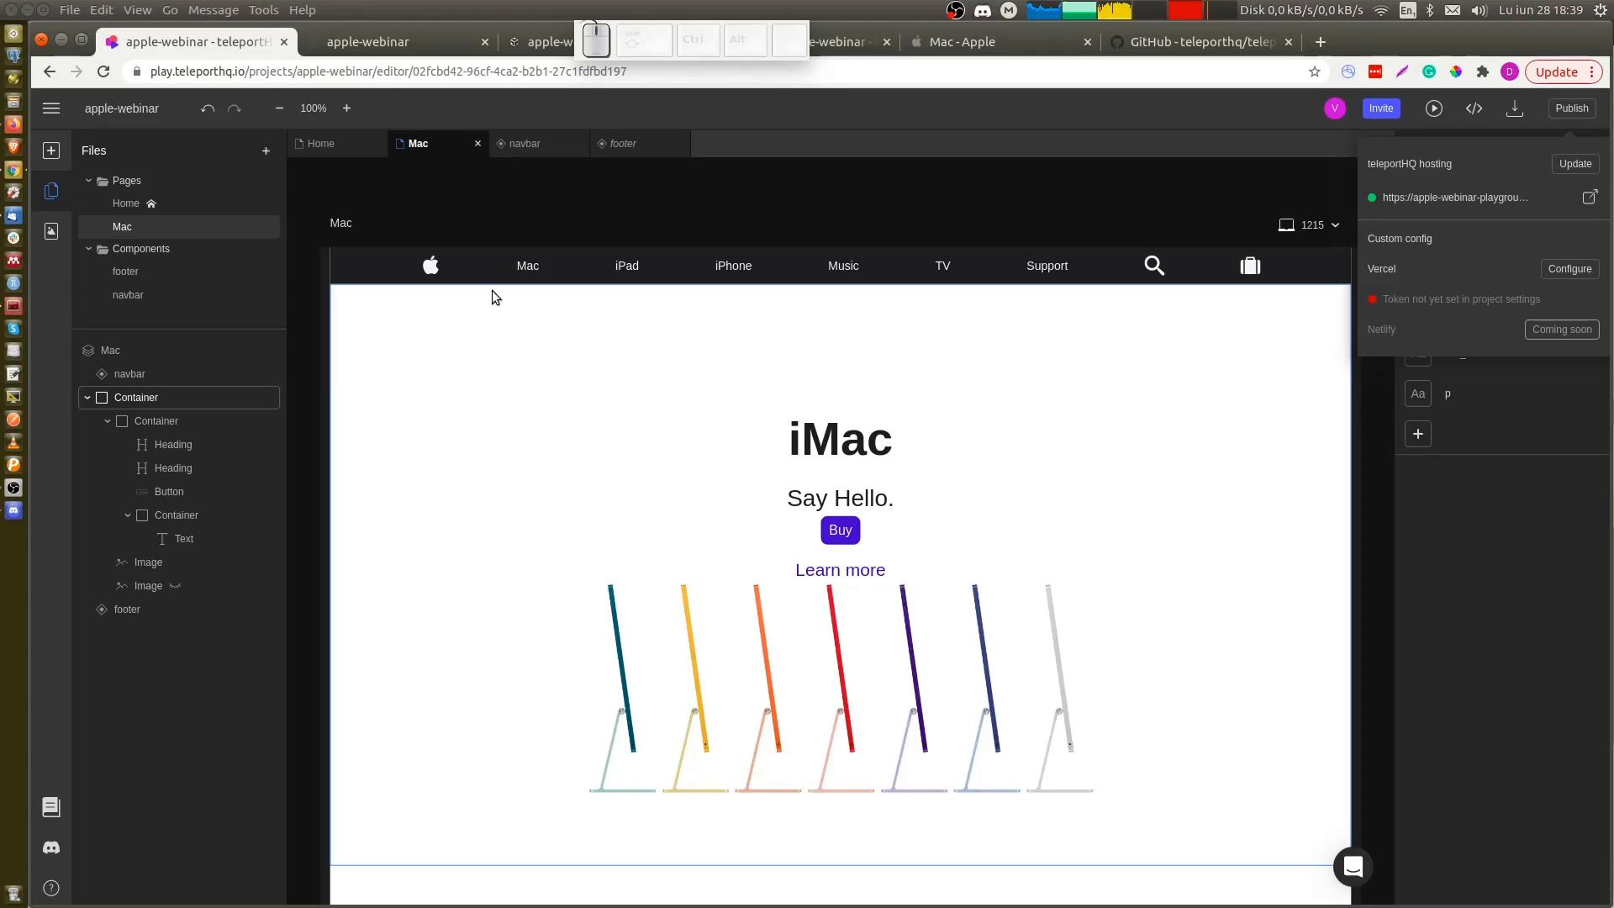
{"action": "left_click", "coordinate": [1232, 436]}
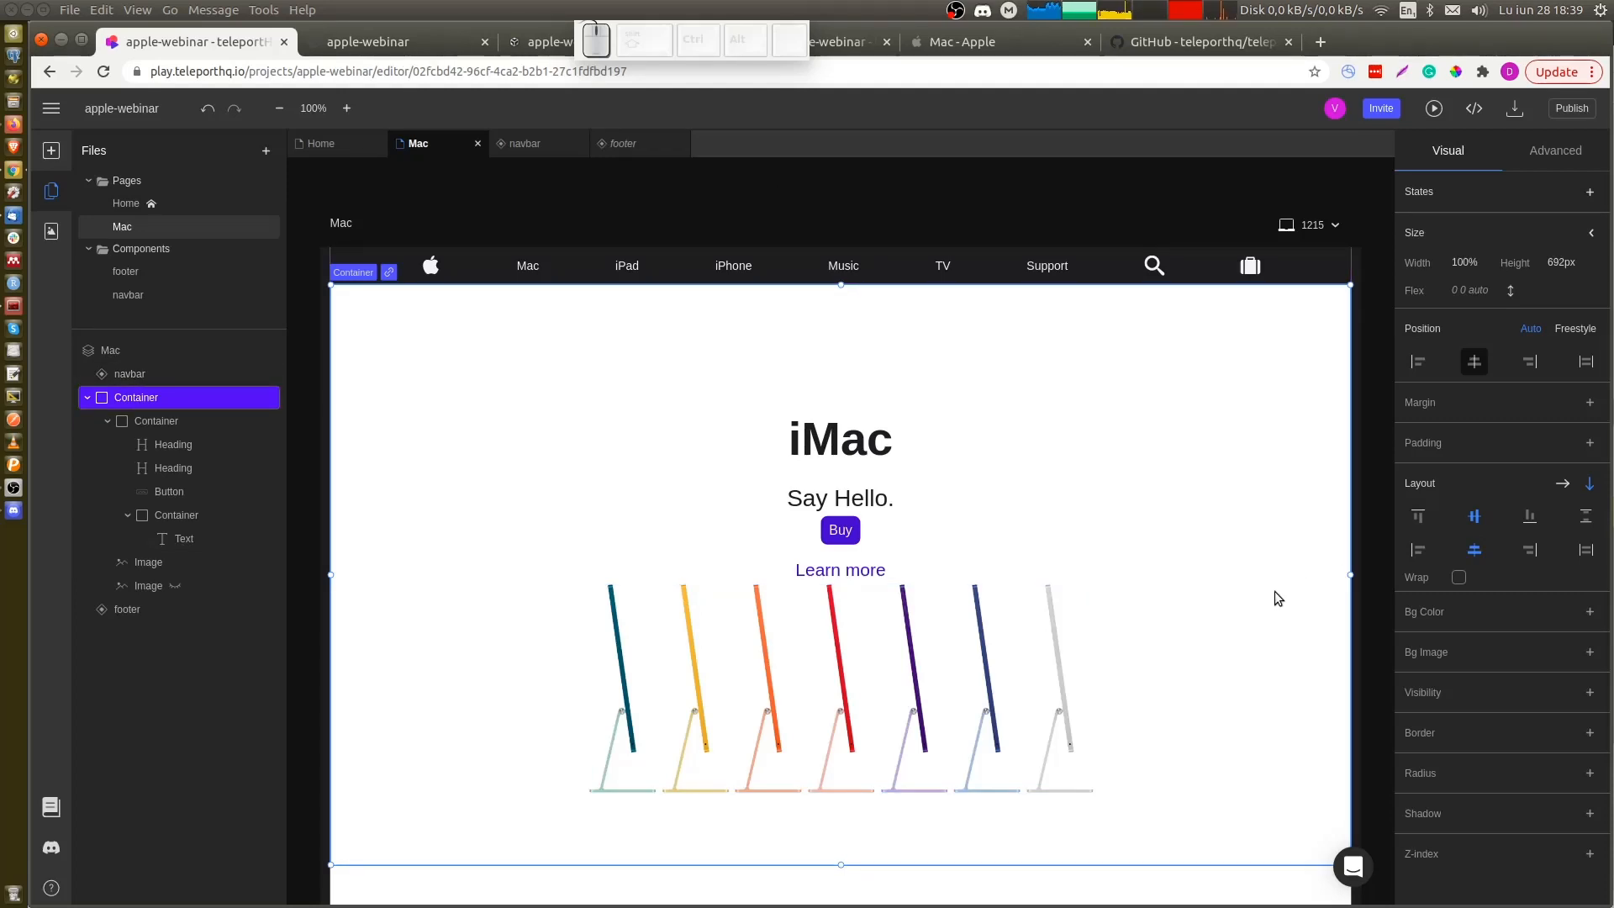
{"action": "scroll", "coordinate": [1277, 598], "scroll_direction": "down", "scroll_amount": 2}
{"action": "scroll", "coordinate": [1275, 592], "scroll_direction": "up", "scroll_amount": 1}
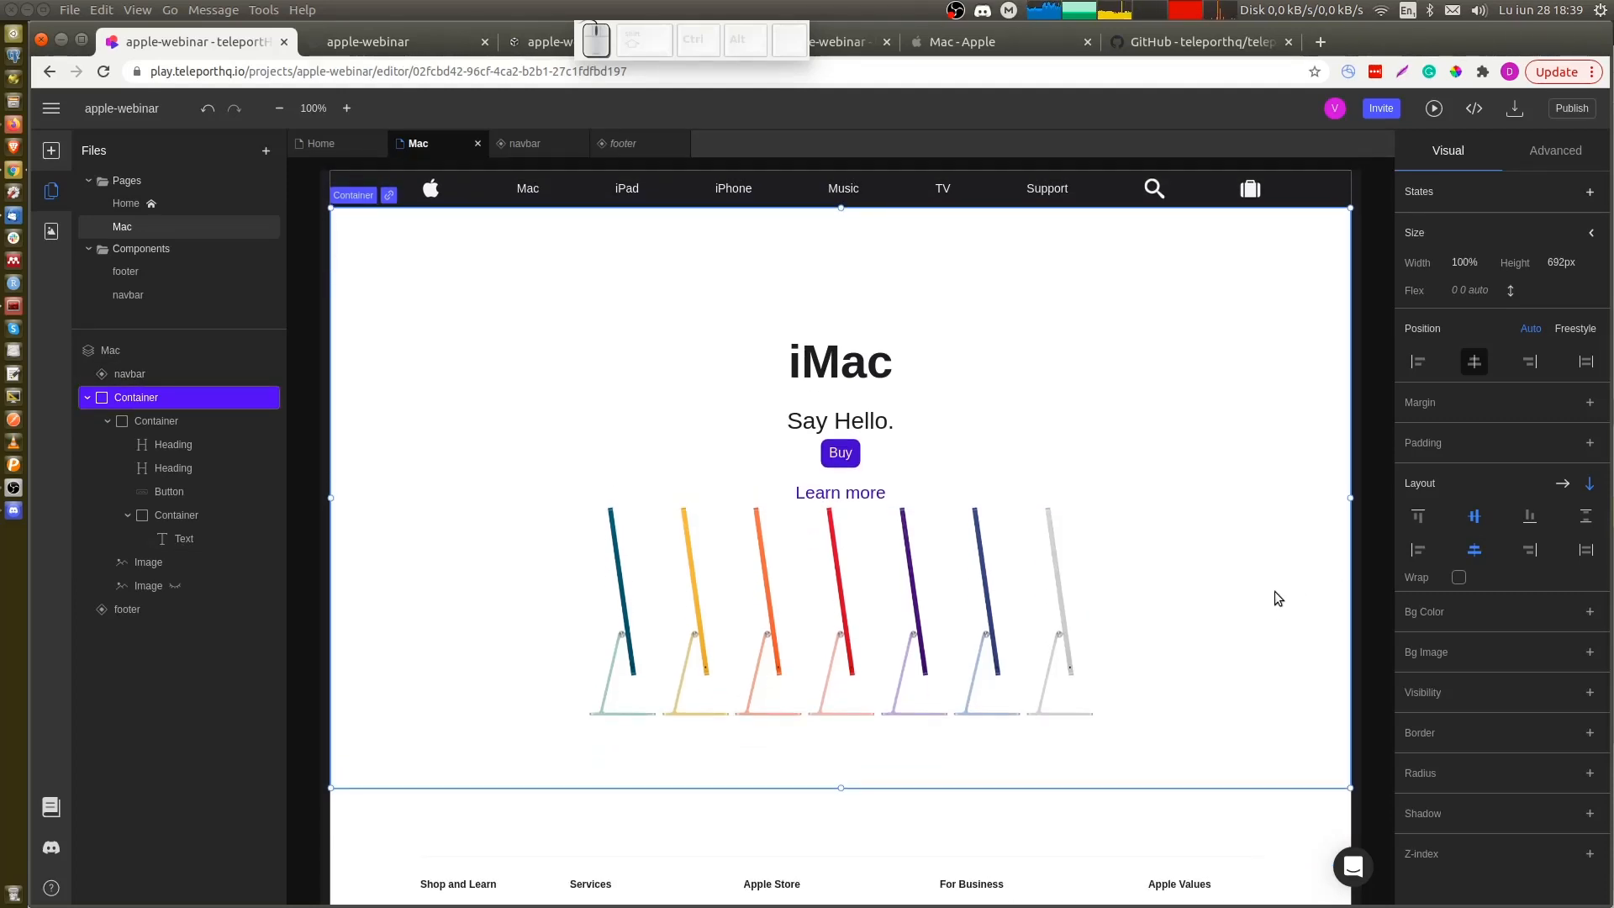